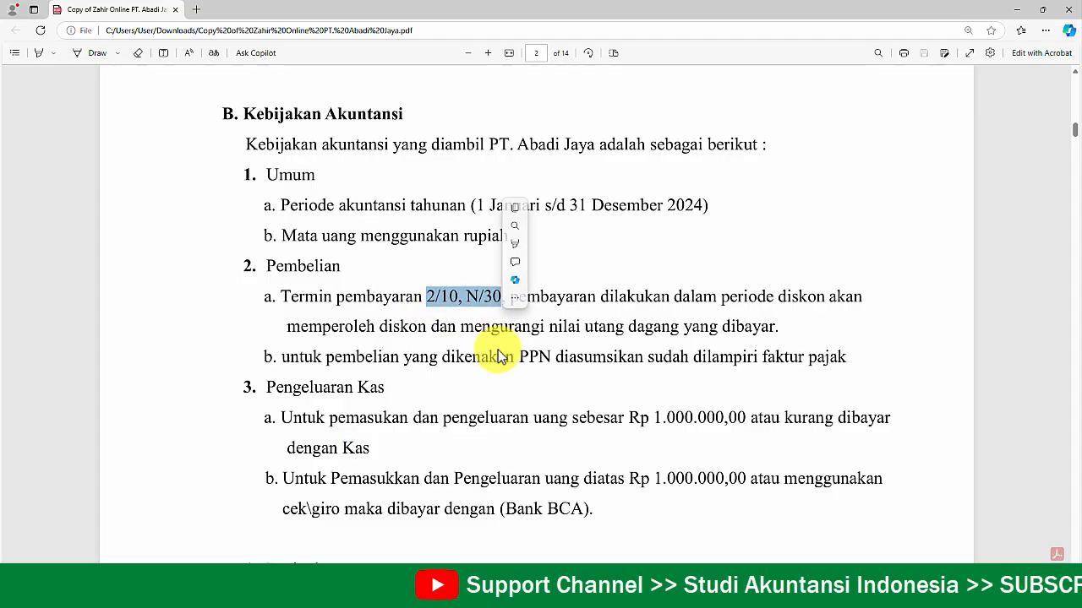
Read the accounting policies in the PT. Abadi Jaya case PDF, from purchase terms and cash payments through to fixed asset depreciation
scroll(499, 380, "down", 3)
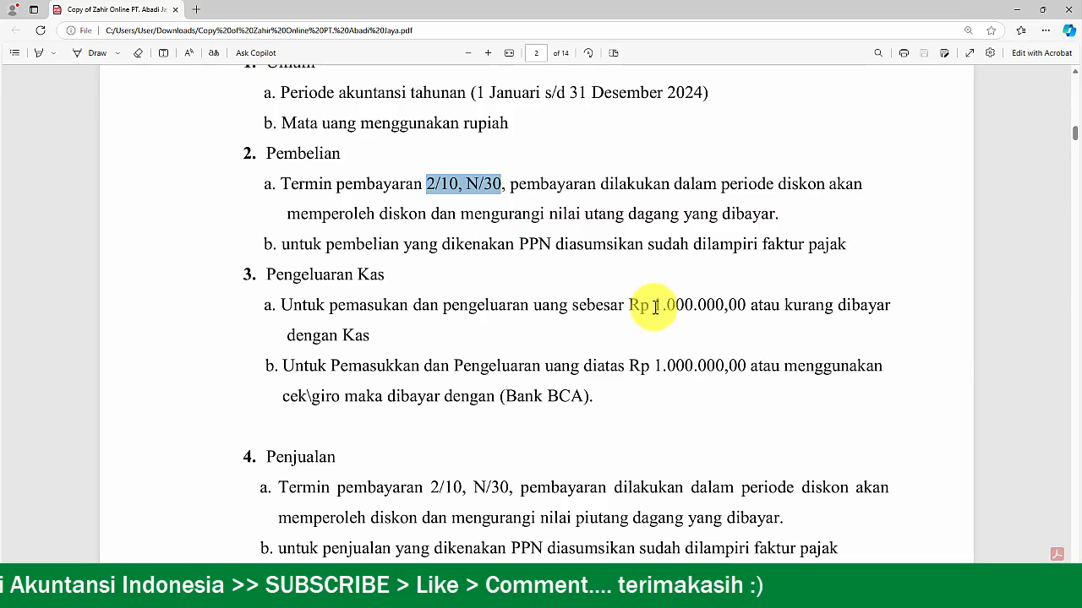
left_click_drag(379, 341, 338, 344)
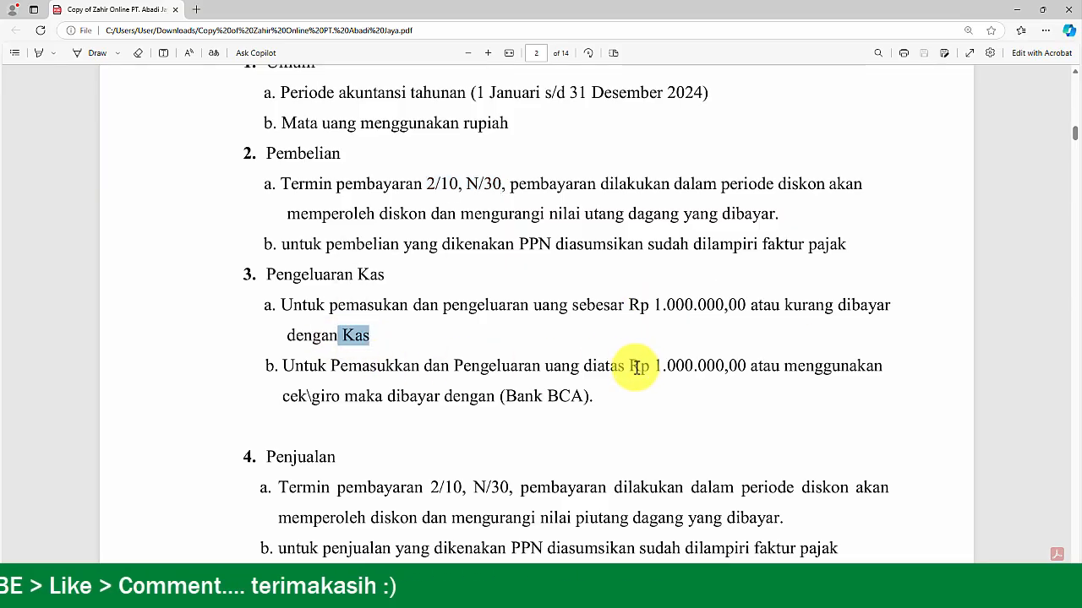
left_click_drag(630, 366, 744, 366)
scroll(742, 368, "down", 2)
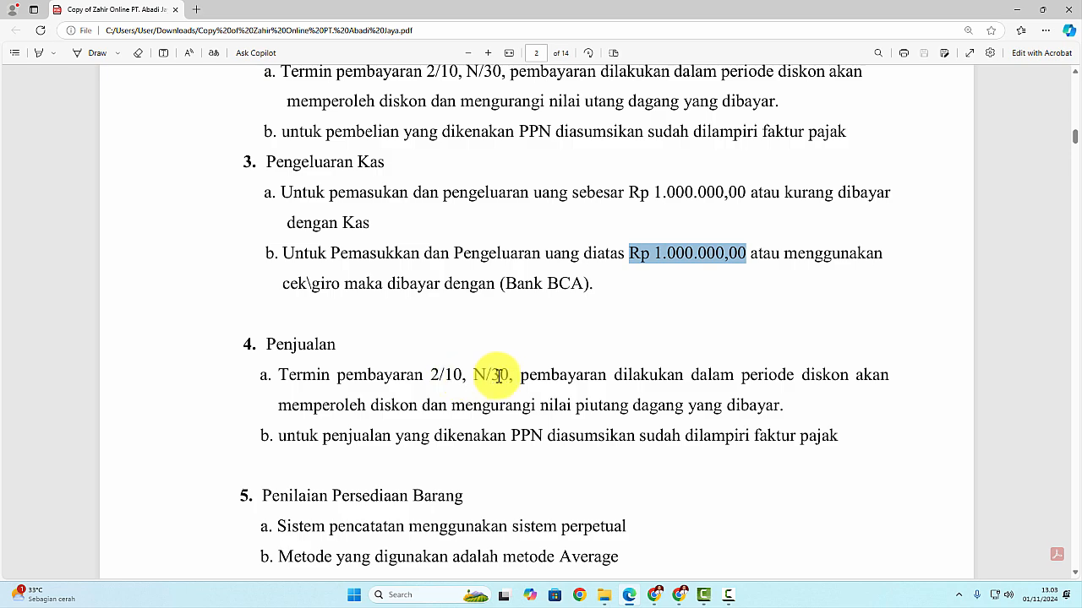
scroll(497, 375, "down", 3)
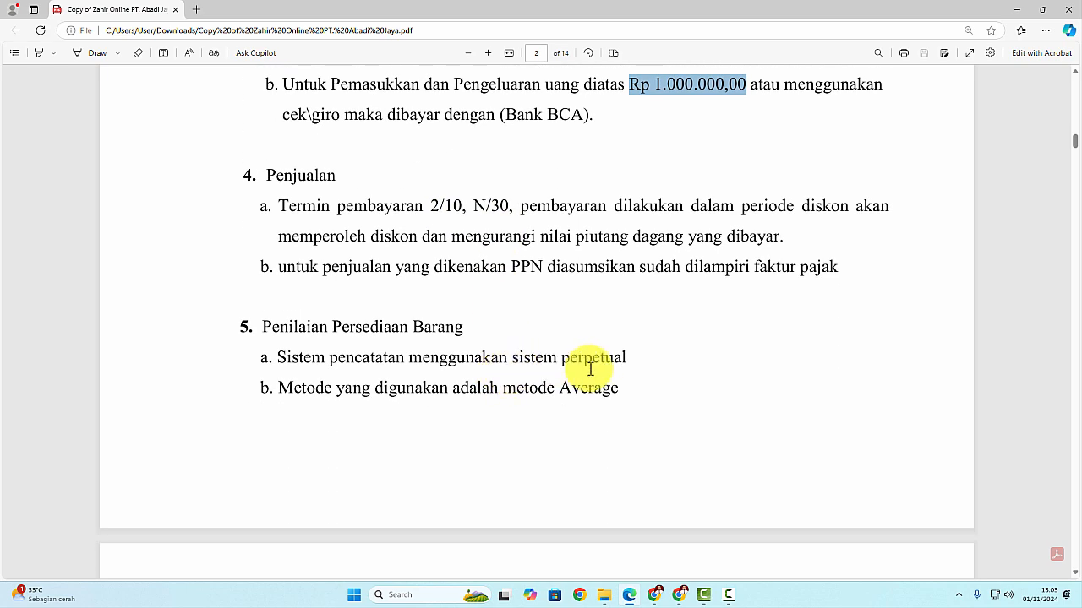
scroll(562, 412, "down", 5)
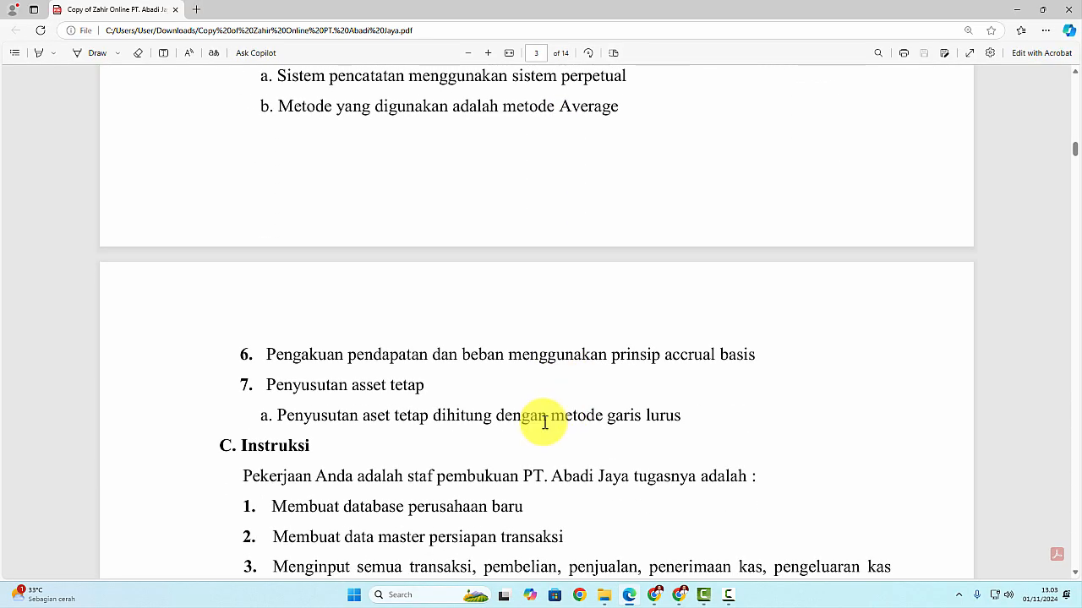
left_click_drag(552, 418, 667, 410)
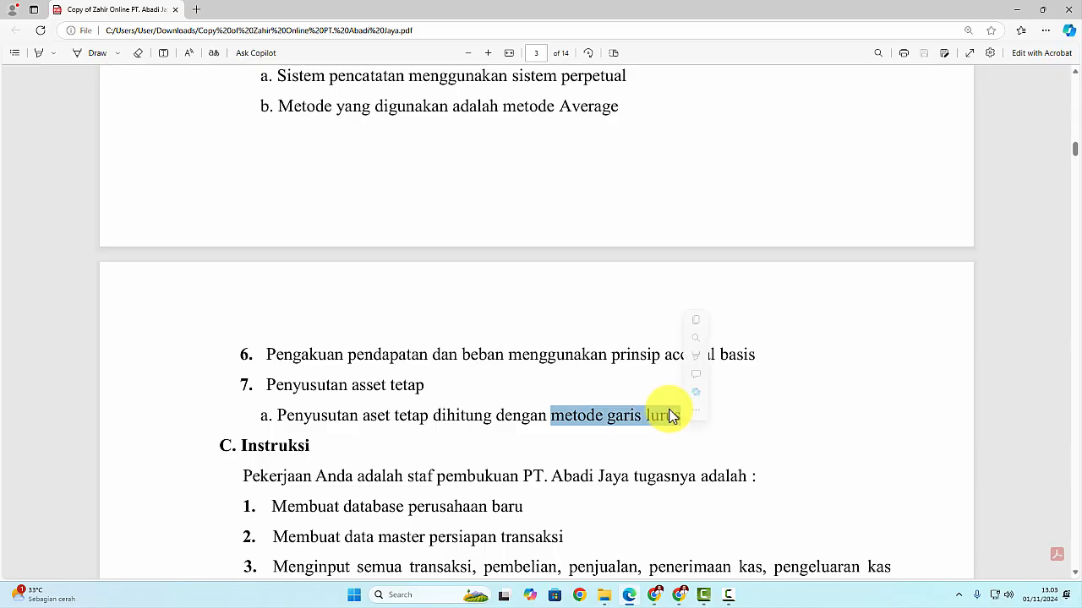
Read the case's task instructions and examine the customer, vendor and inventory data tables
scroll(435, 453, "down", 4)
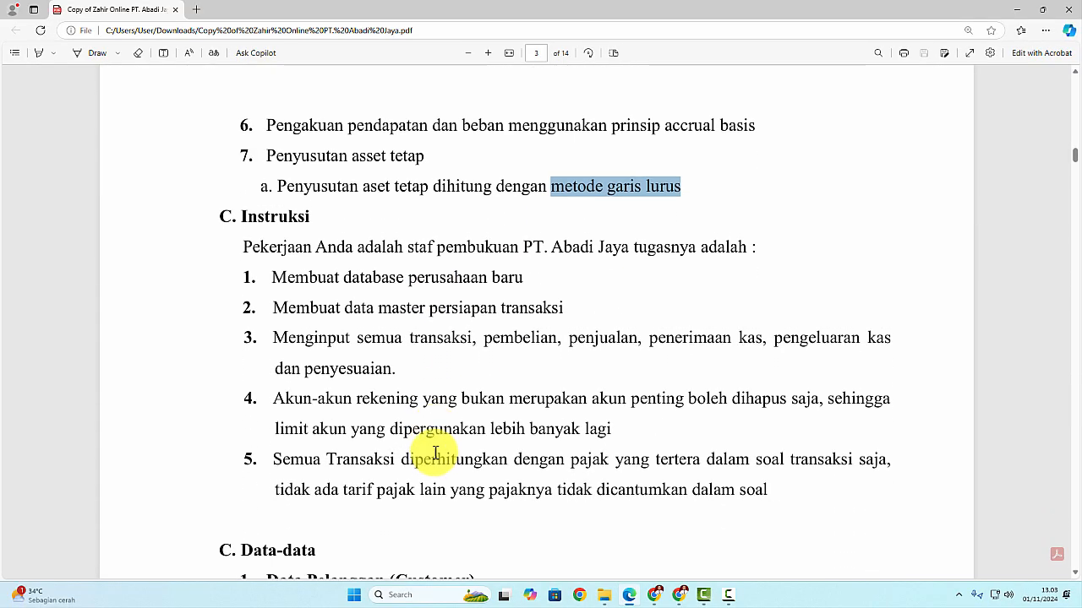
scroll(436, 453, "down", 1)
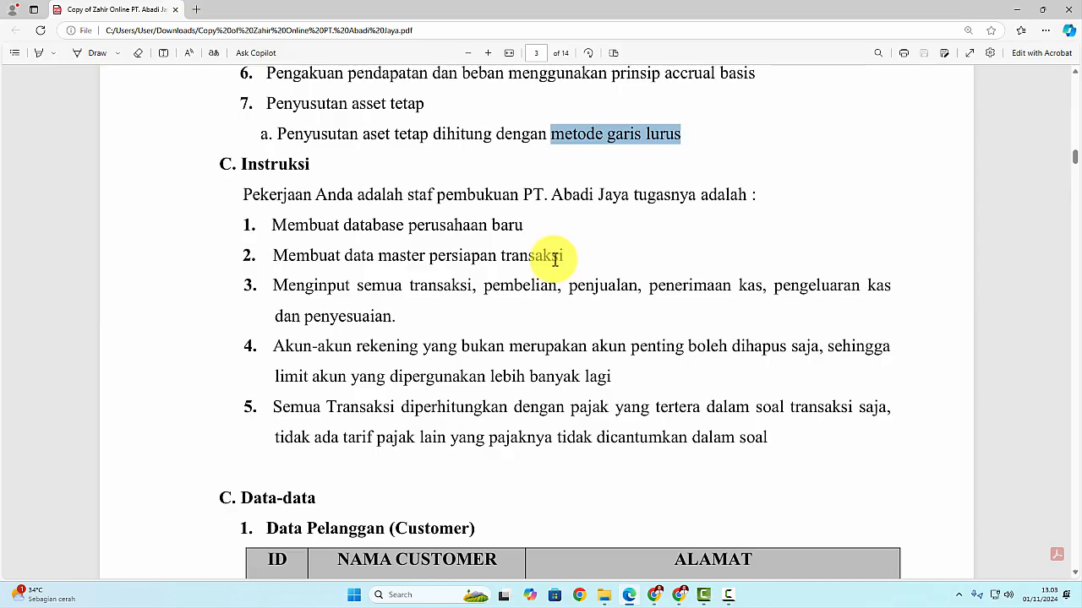
left_click_drag(561, 255, 484, 285)
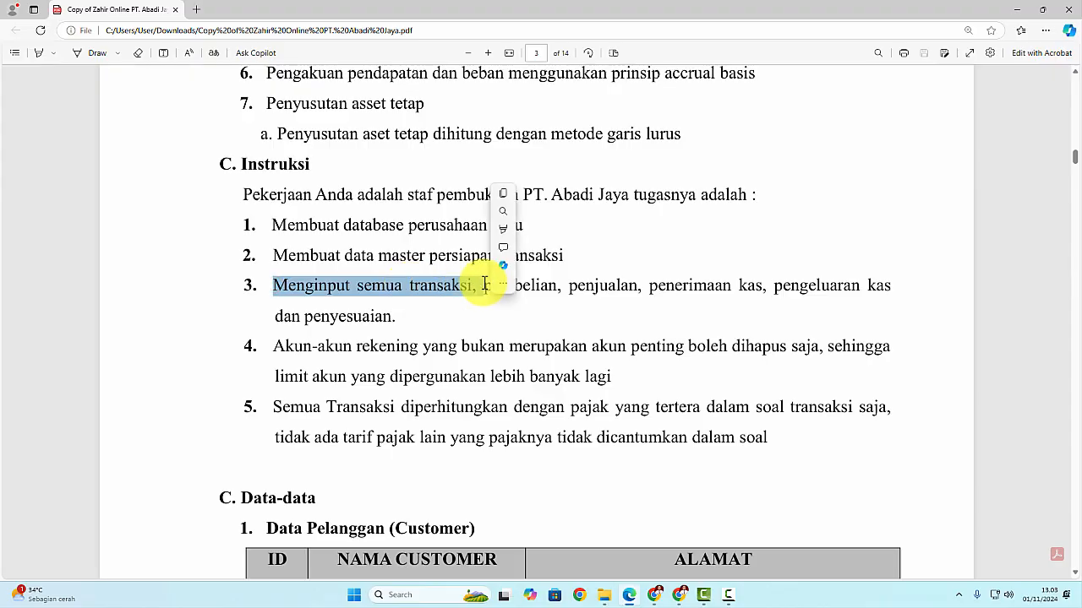
scroll(466, 358, "down", 2)
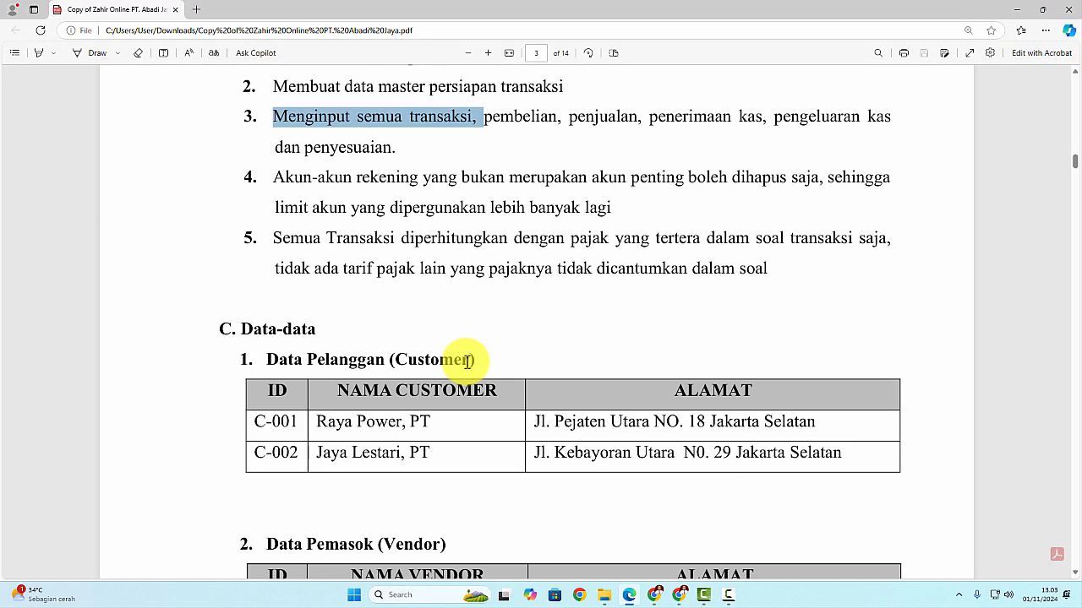
scroll(465, 359, "down", 2)
scroll(465, 362, "down", 1)
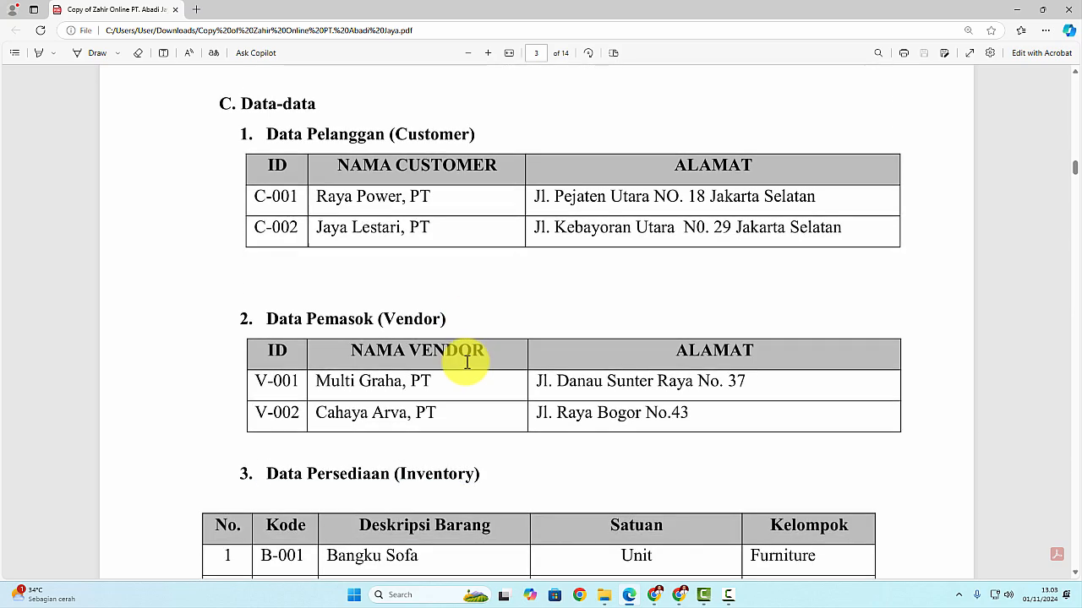
Switch to Zahir Online in Chrome and start creating a new company
key("alt+Tab")
key("Tab")
key("Tab")
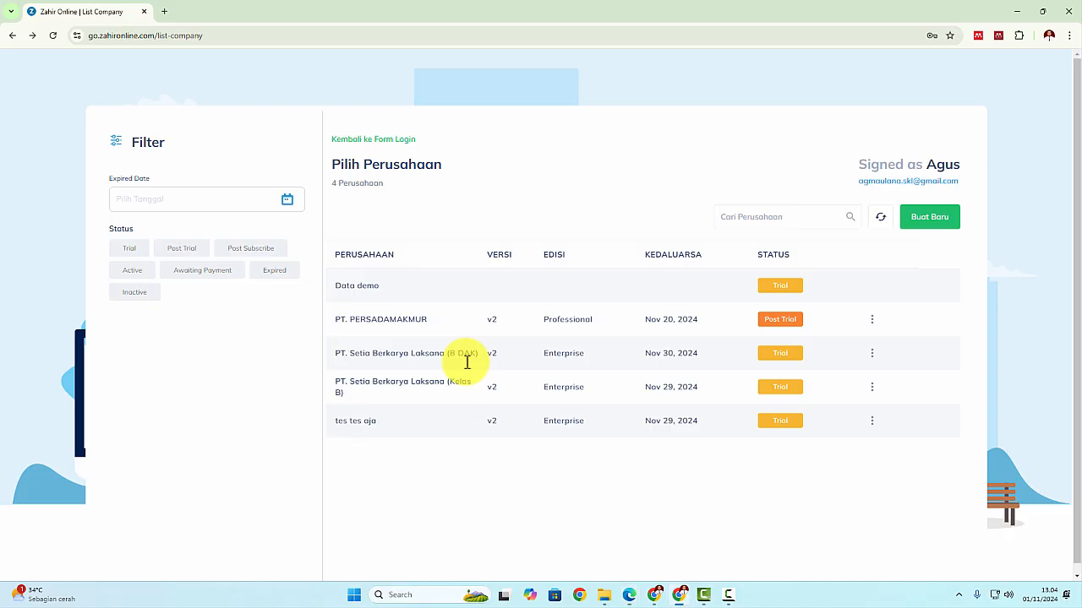
left_click(933, 221)
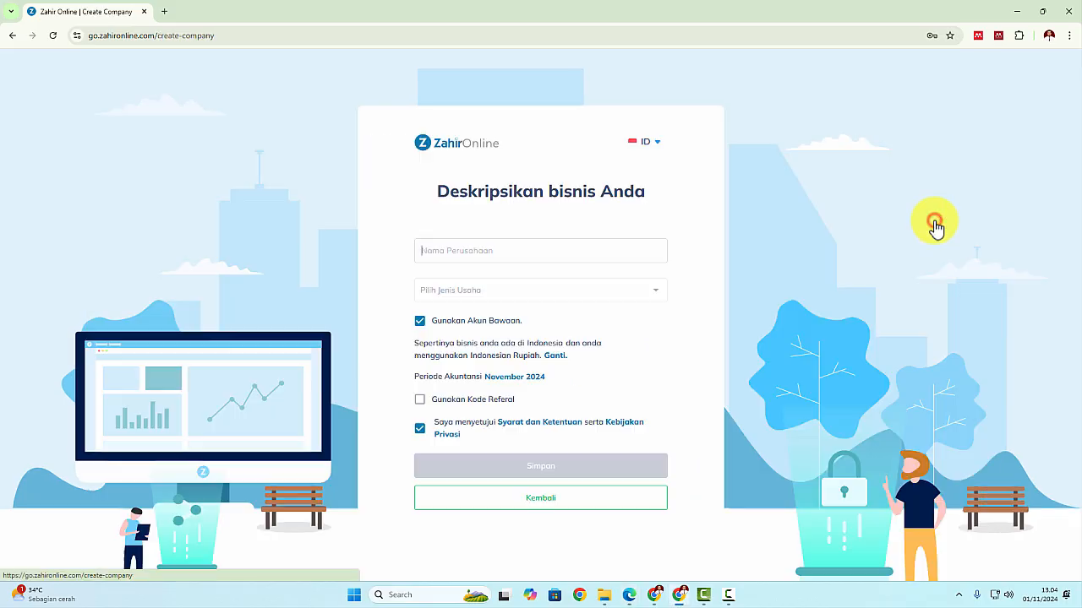
Copy the company name from the case PDF into the new company form and set the business type to Perdagangan Umum
key("alt+Tab")
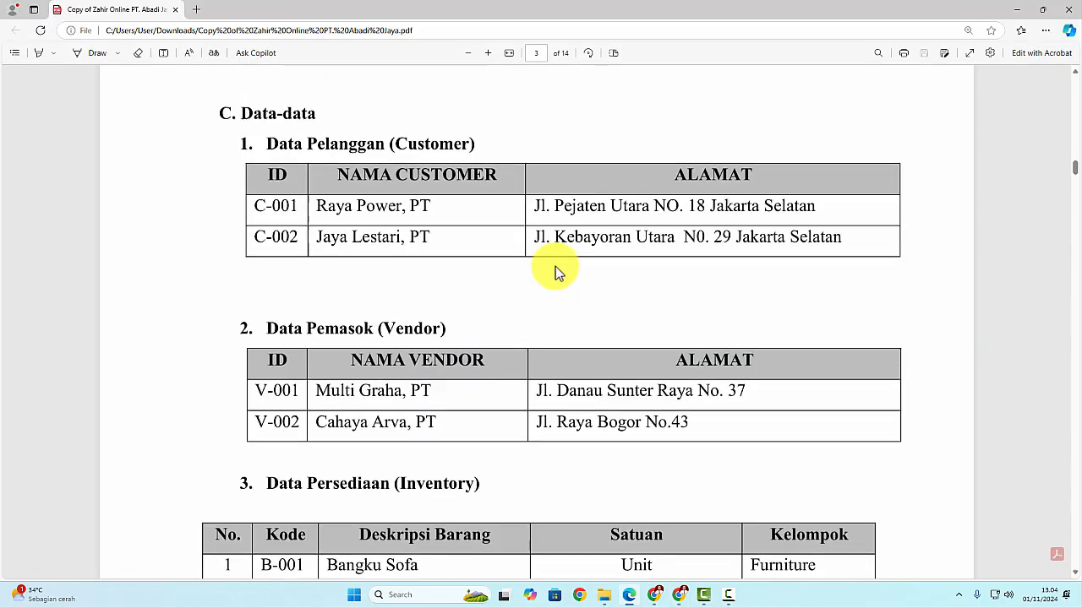
scroll(555, 272, "up", 5)
scroll(555, 272, "up", 15)
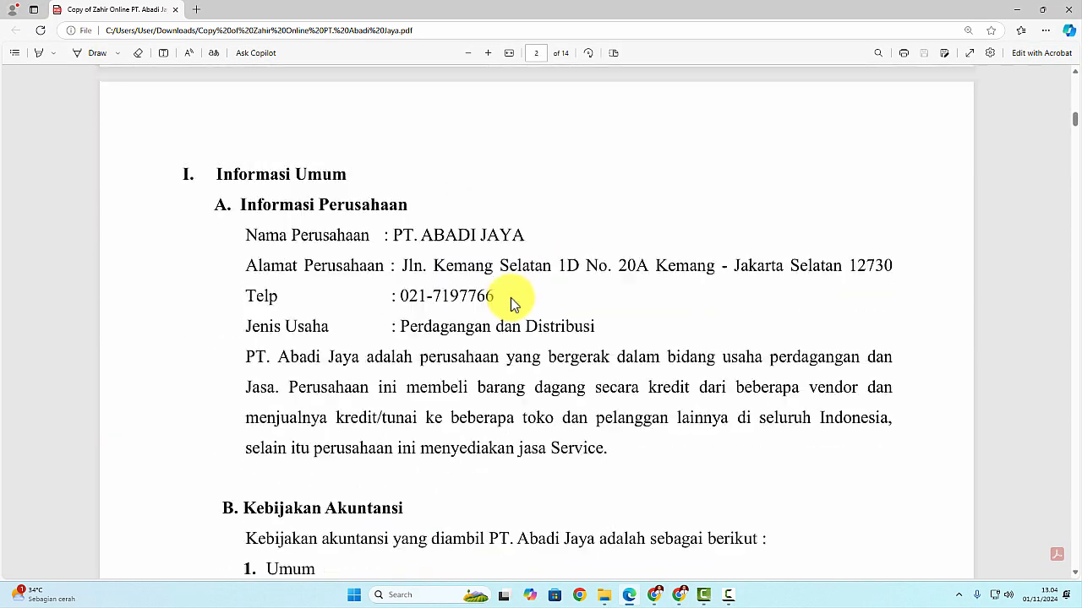
left_click_drag(394, 236, 521, 238)
key("ctrl+c")
key("alt+Tab")
left_click(517, 251)
key("ctrl+v")
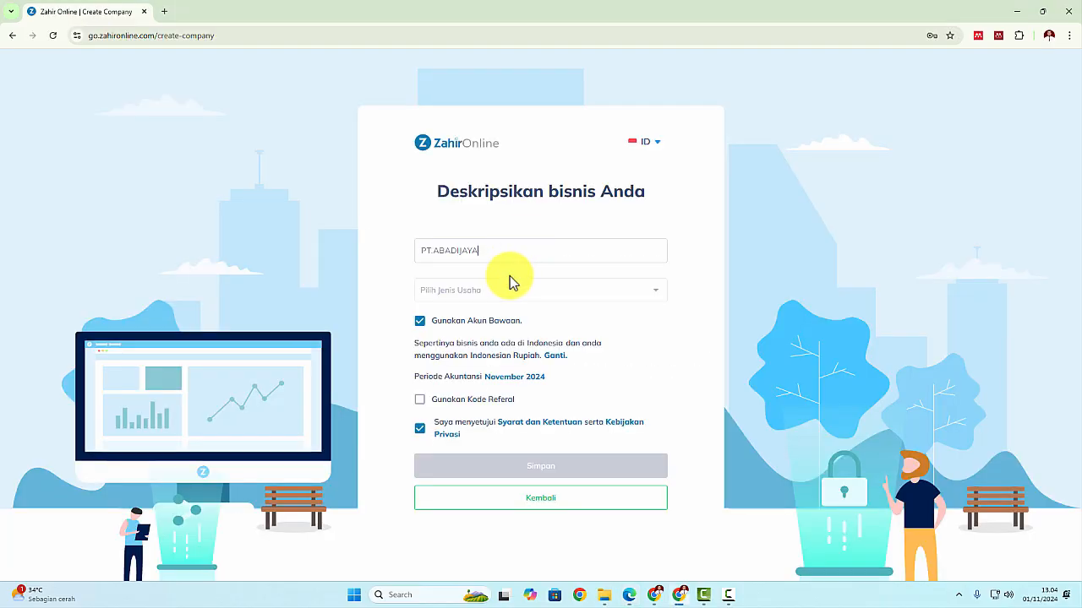
left_click(509, 287)
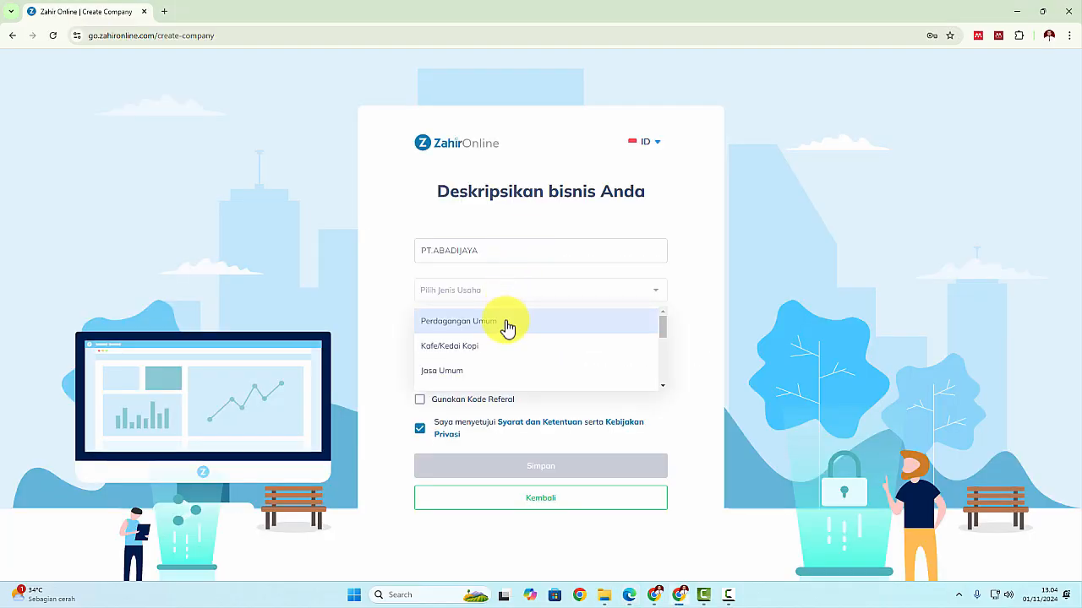
left_click(508, 322)
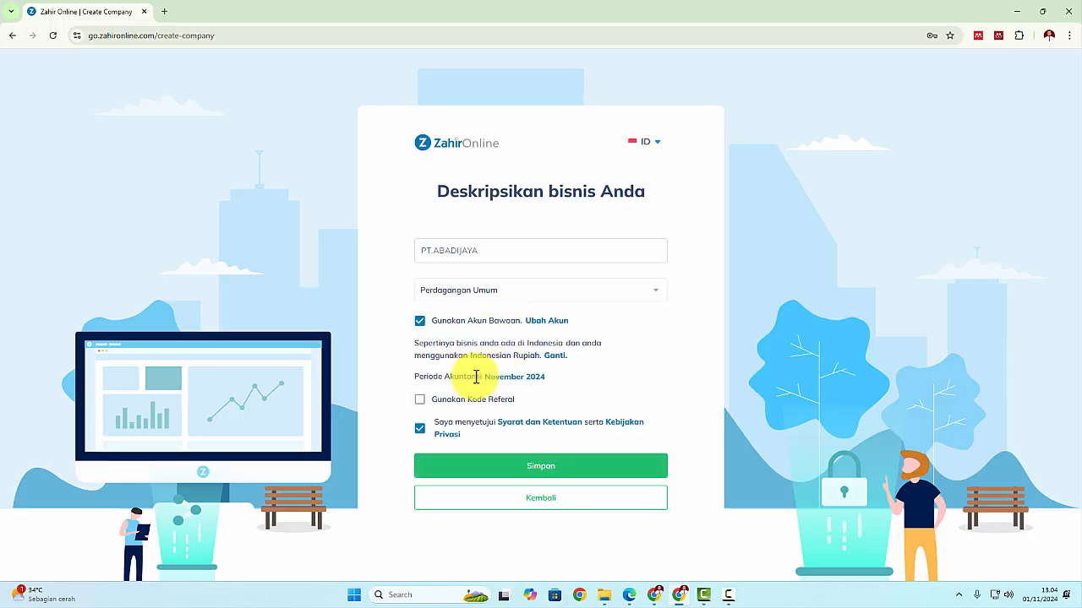
Check the opening balance date in the case PDF and set the accounting period's start month to Januari
left_click(514, 381)
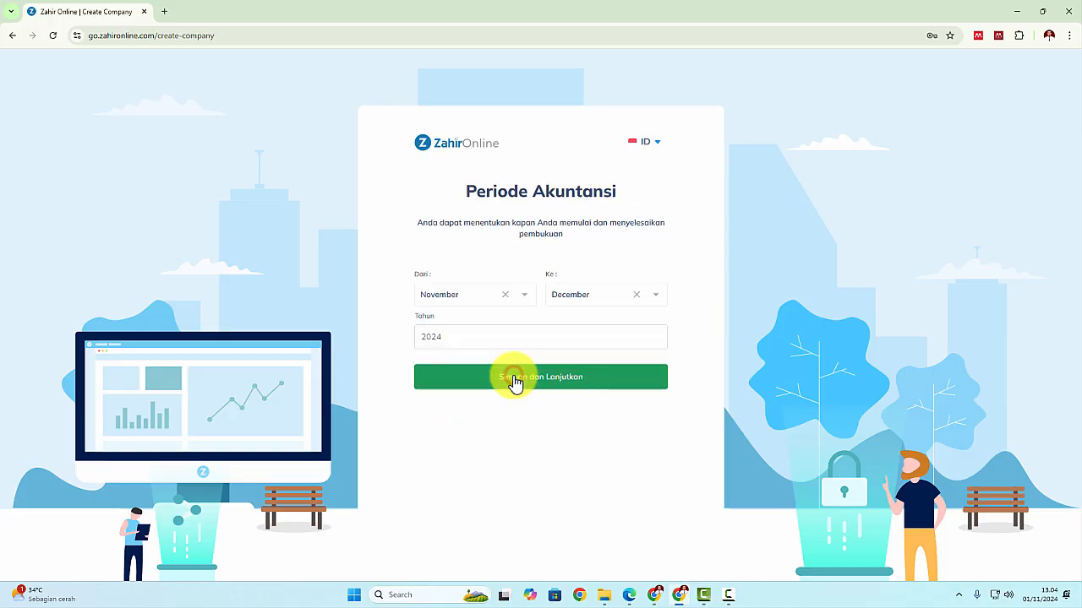
key("alt+Tab")
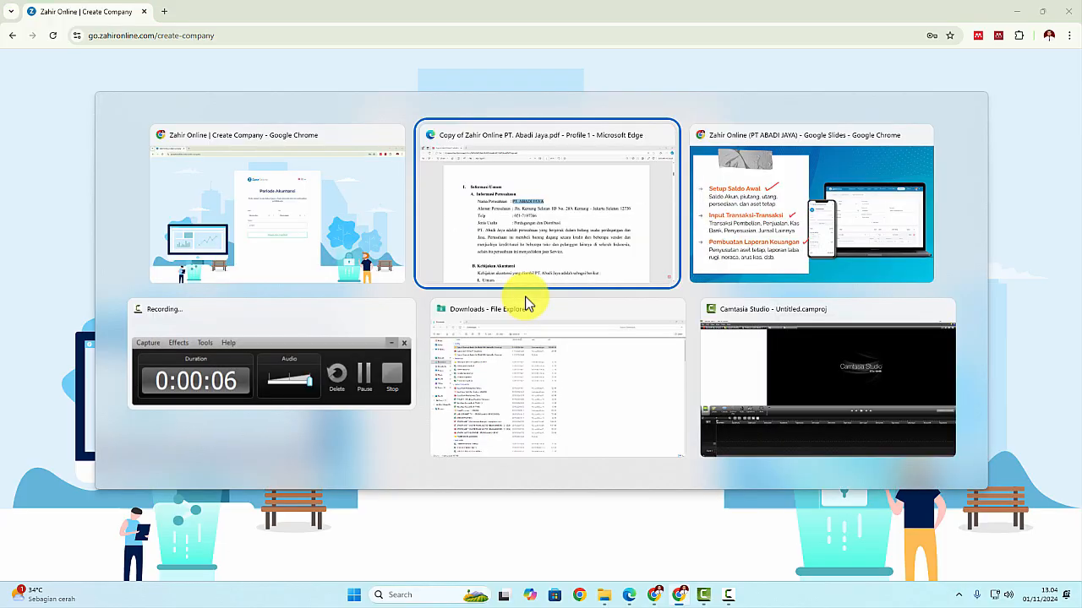
scroll(556, 327, "down", 15)
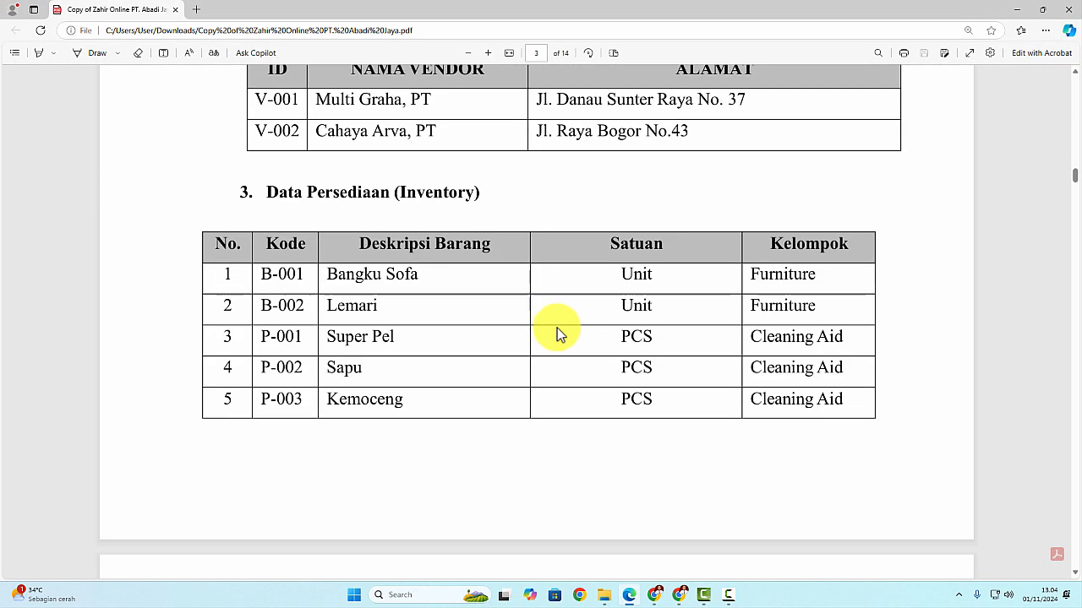
scroll(557, 328, "down", 10)
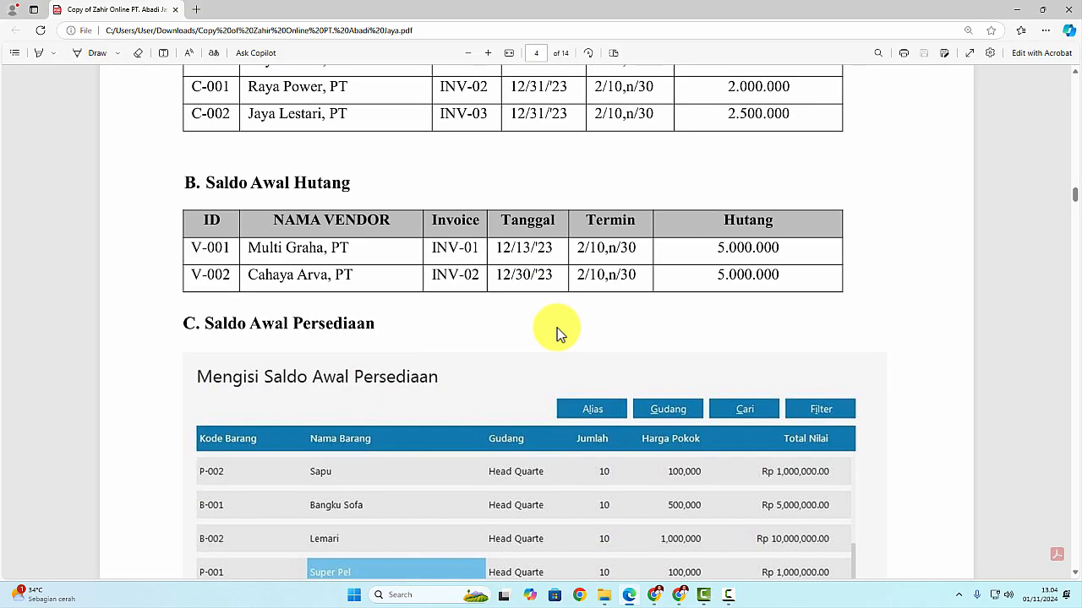
scroll(557, 328, "down", 10)
scroll(557, 328, "down", 5)
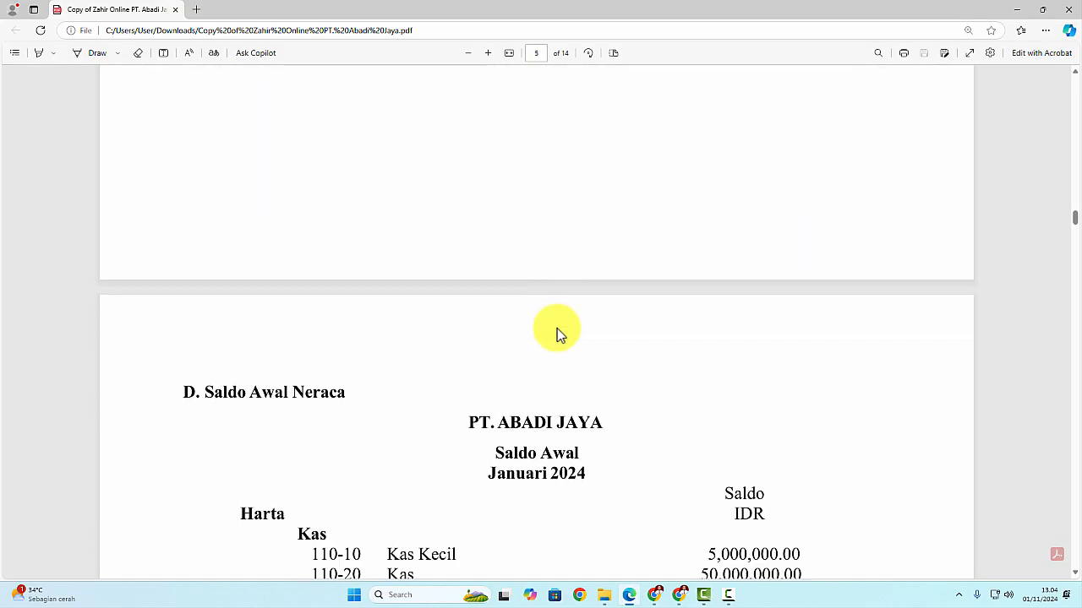
key("alt+Tab")
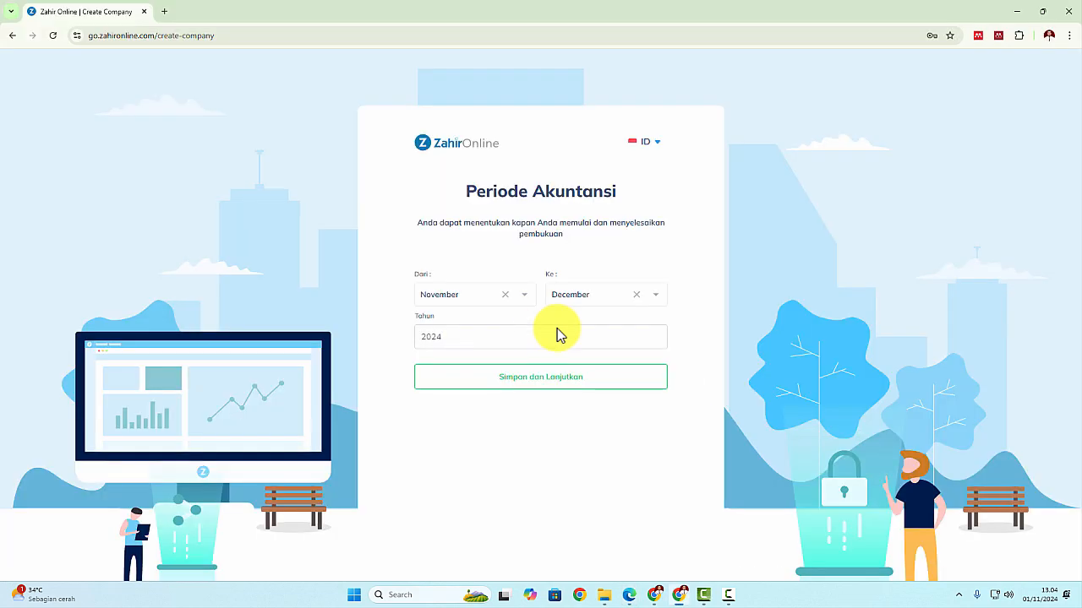
left_click(525, 297)
left_click(501, 321)
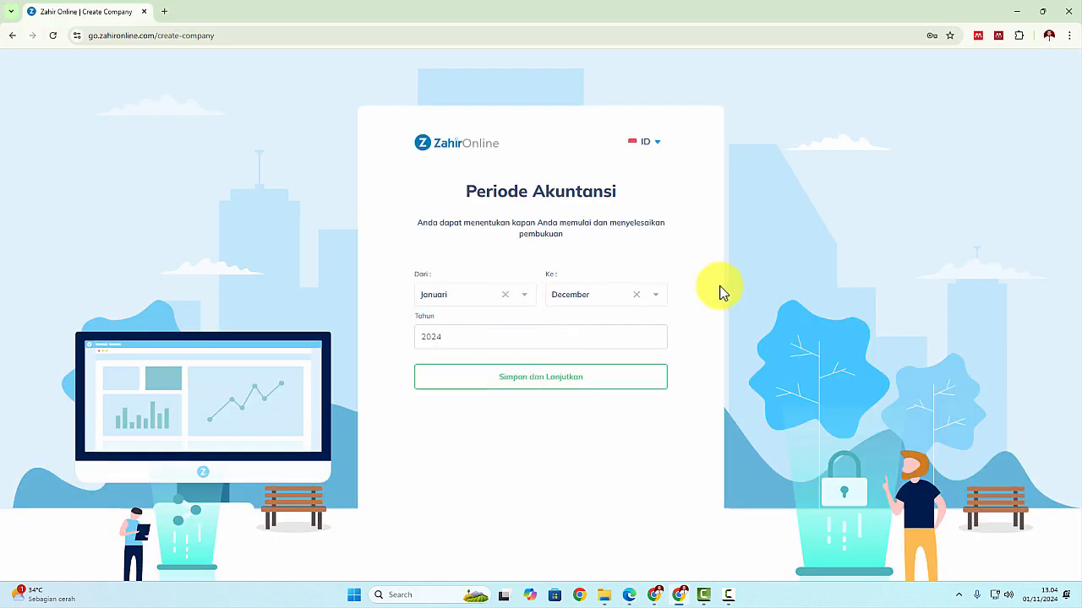
Recheck the opening balance sheet date in the case PDF and save the accounting period
key("alt+Tab")
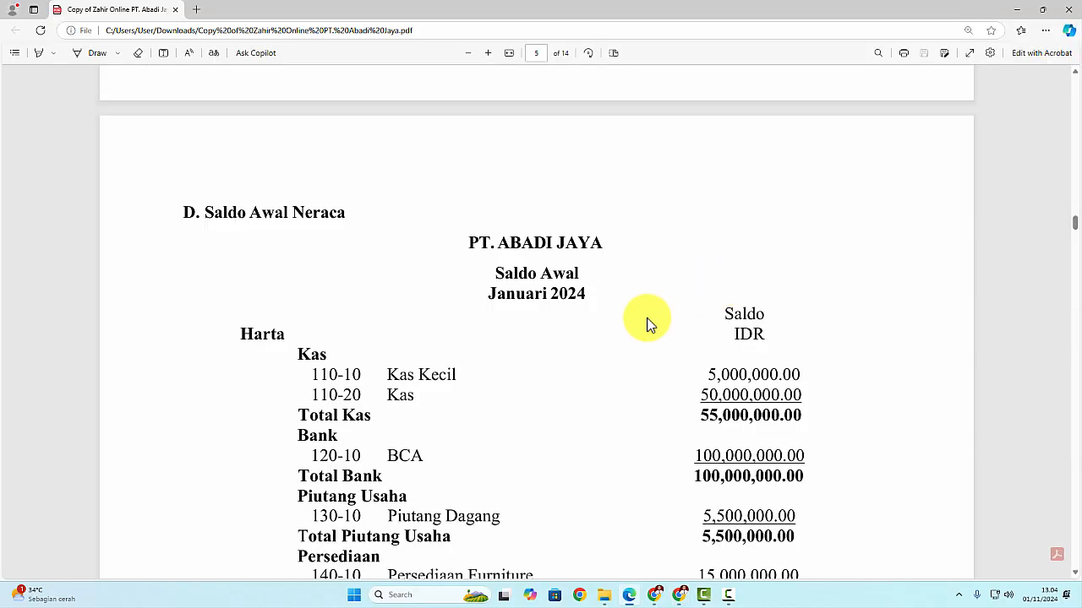
key("alt+Tab")
key("alt+Tab")
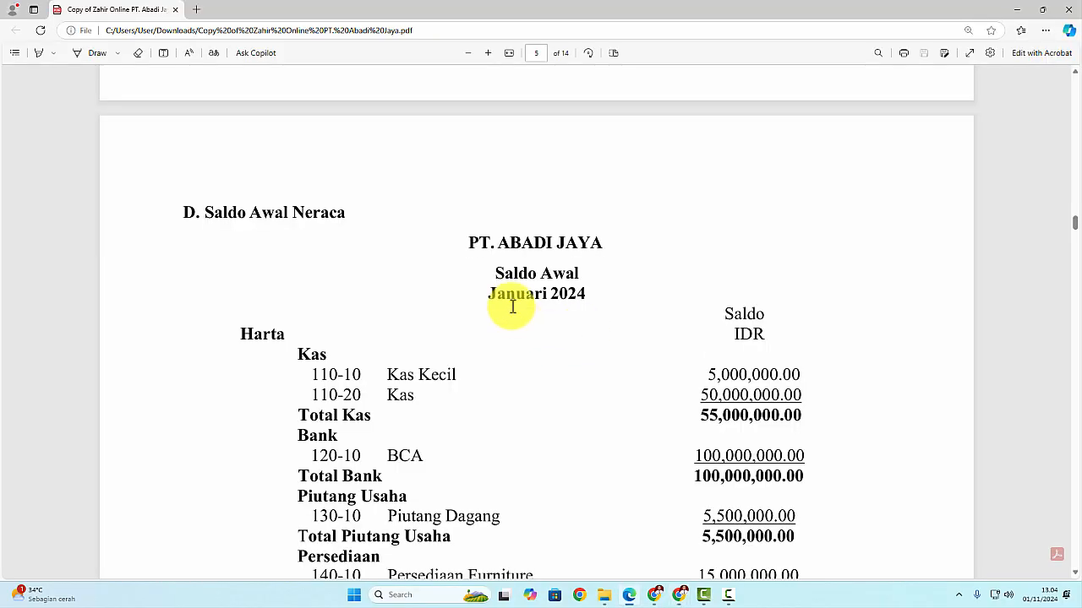
scroll(589, 295, "up", 15)
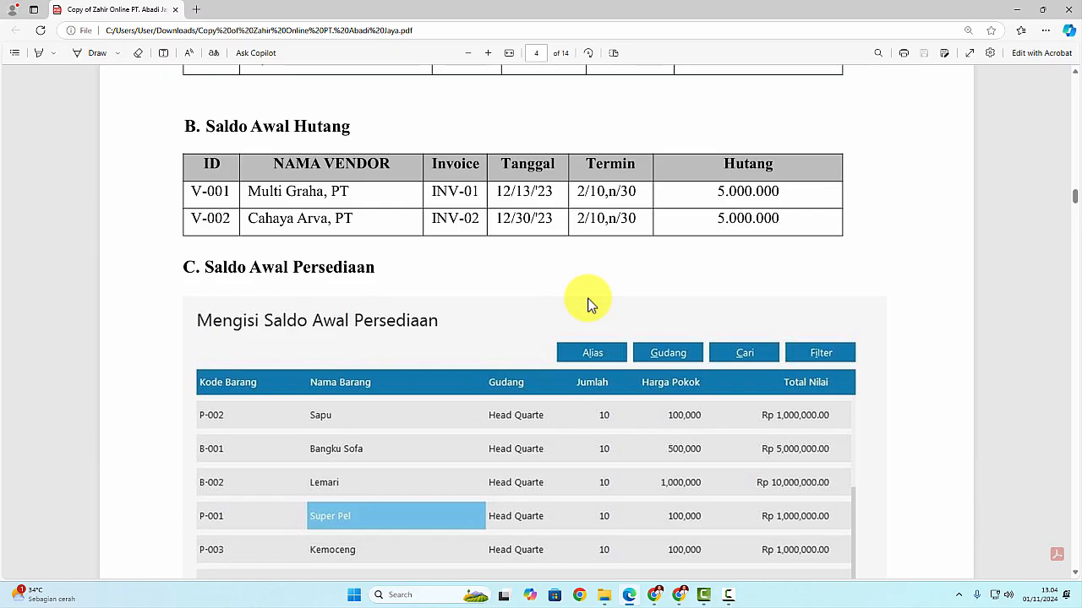
scroll(589, 305, "up", 3)
key("alt+Tab")
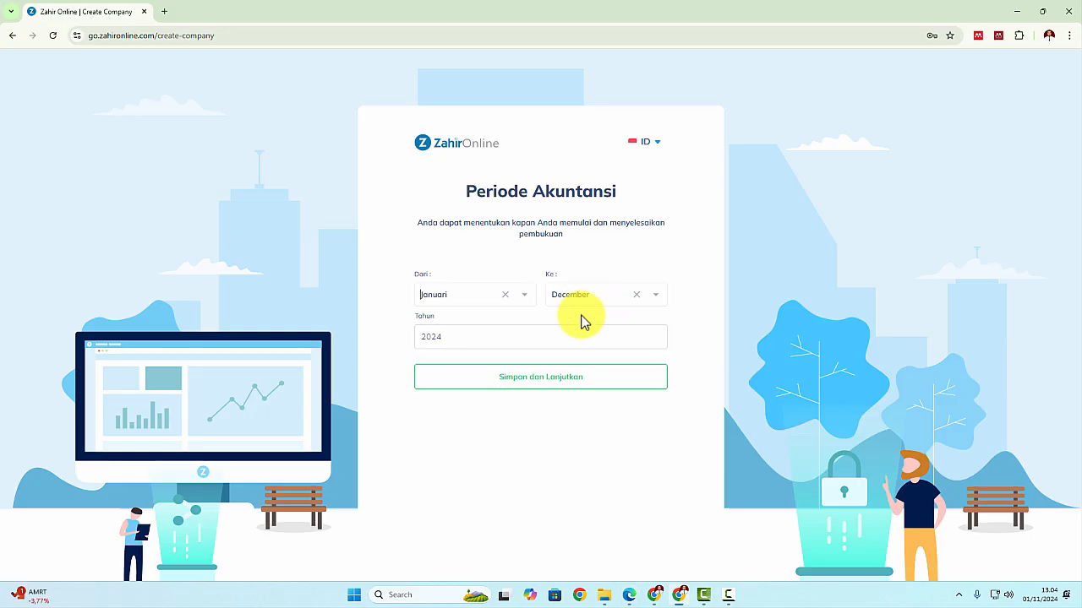
left_click(562, 385)
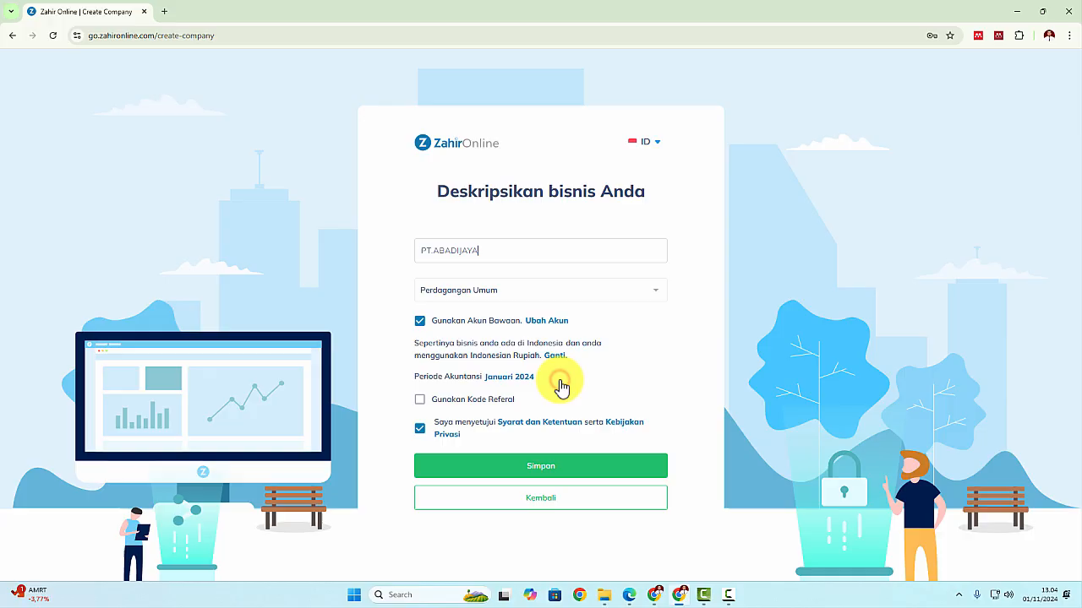
Enable the referral code option, enter the code zahiredukasi, and save the new company
left_click(420, 401)
left_click(473, 426)
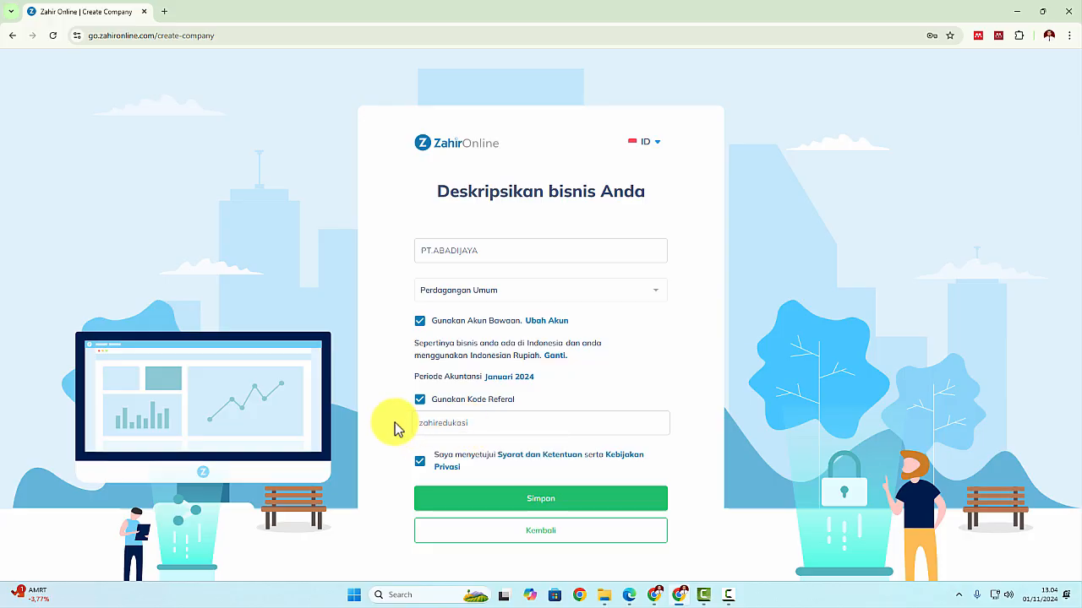
left_click(558, 499)
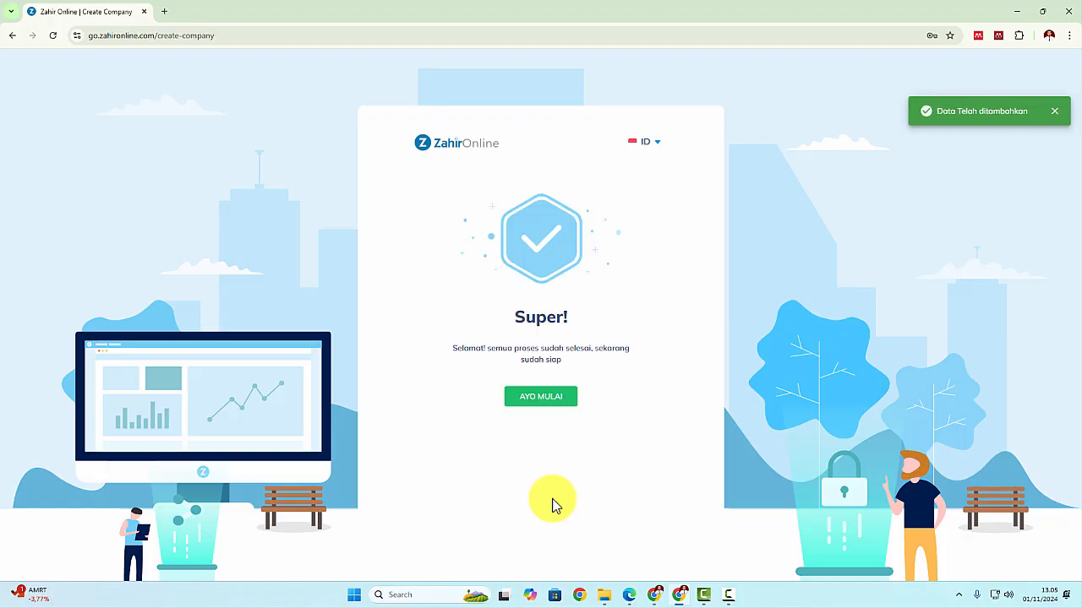
Dismiss the notification, start using the new company, and postpone the help offer to reach the dashboard
left_click(1051, 116)
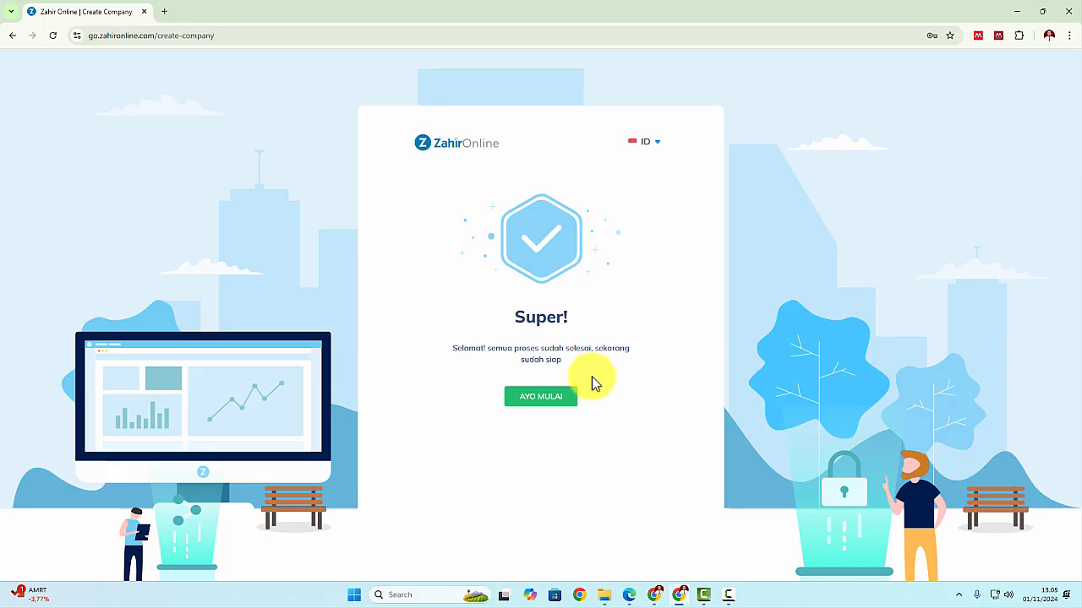
left_click(549, 400)
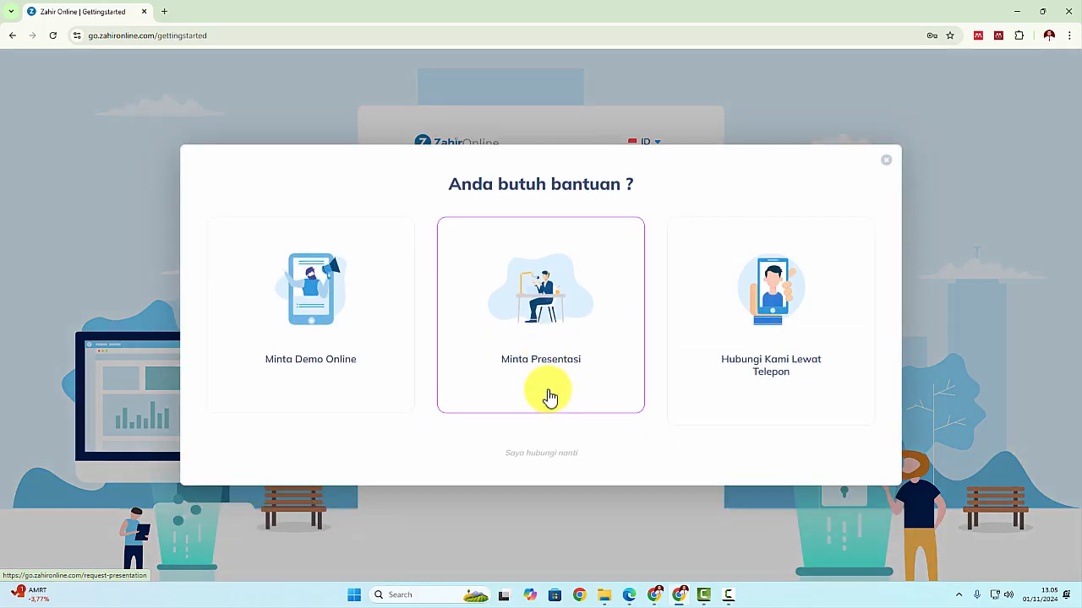
left_click(550, 457)
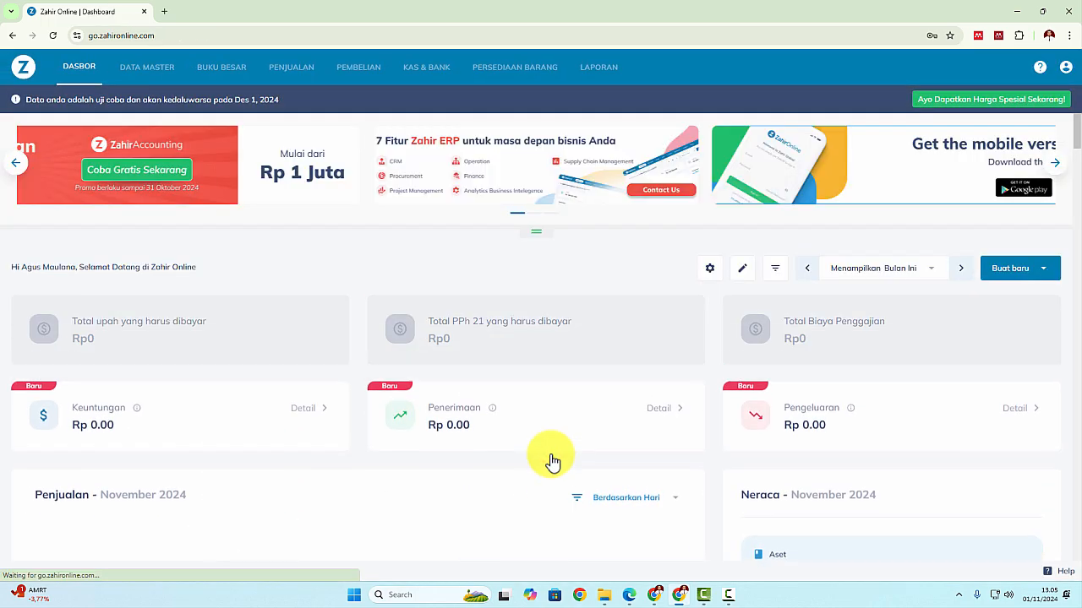
Check the customer table in the case PDF and skip the Zahir Online welcome tour
key("alt+Tab")
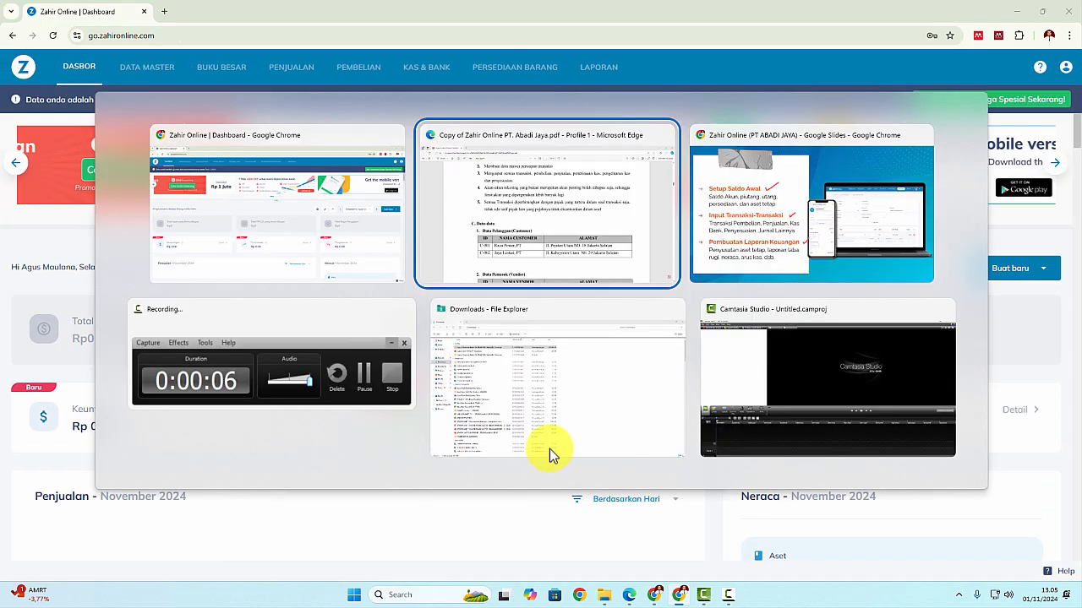
scroll(488, 406, "up", 1, "ctrl")
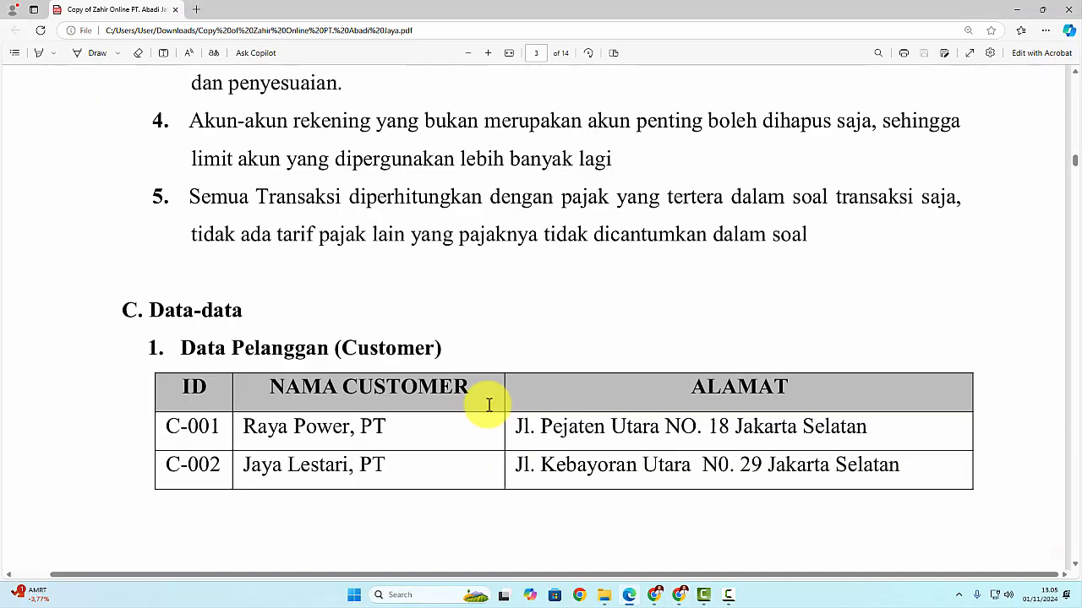
key("alt+Tab")
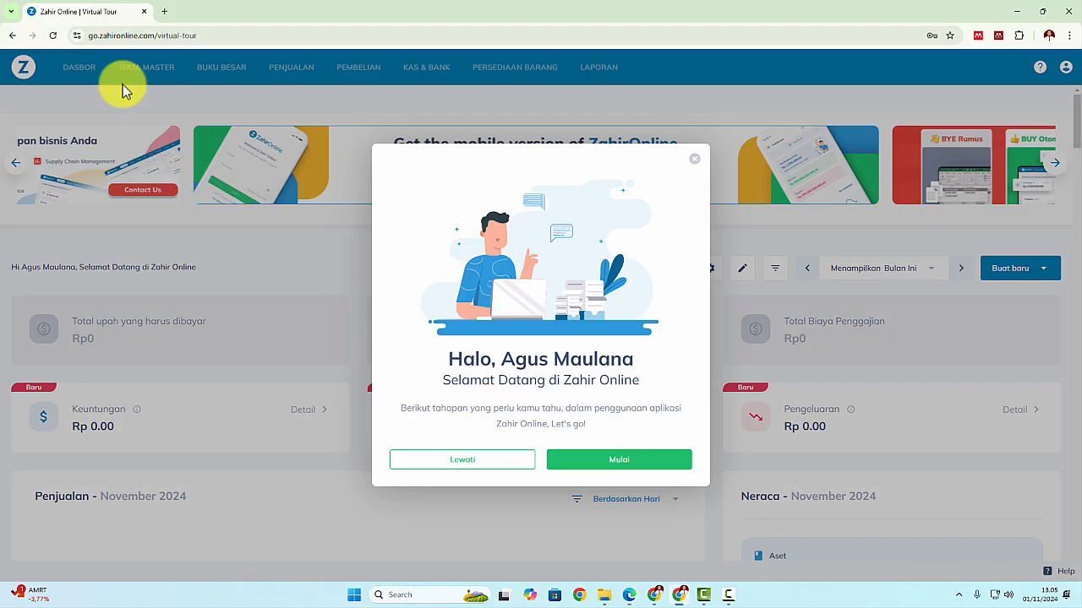
left_click(494, 464)
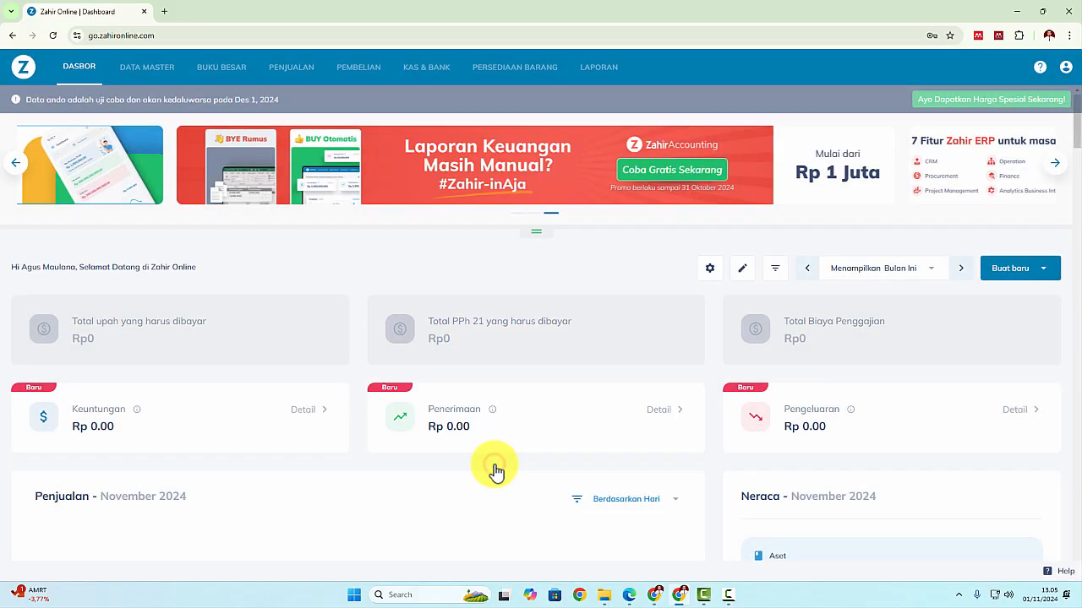
Add a new contact in Data Kontak using the first customer name from the case PDF, Raya Power,PT, classified only as Pelanggan
left_click(156, 76)
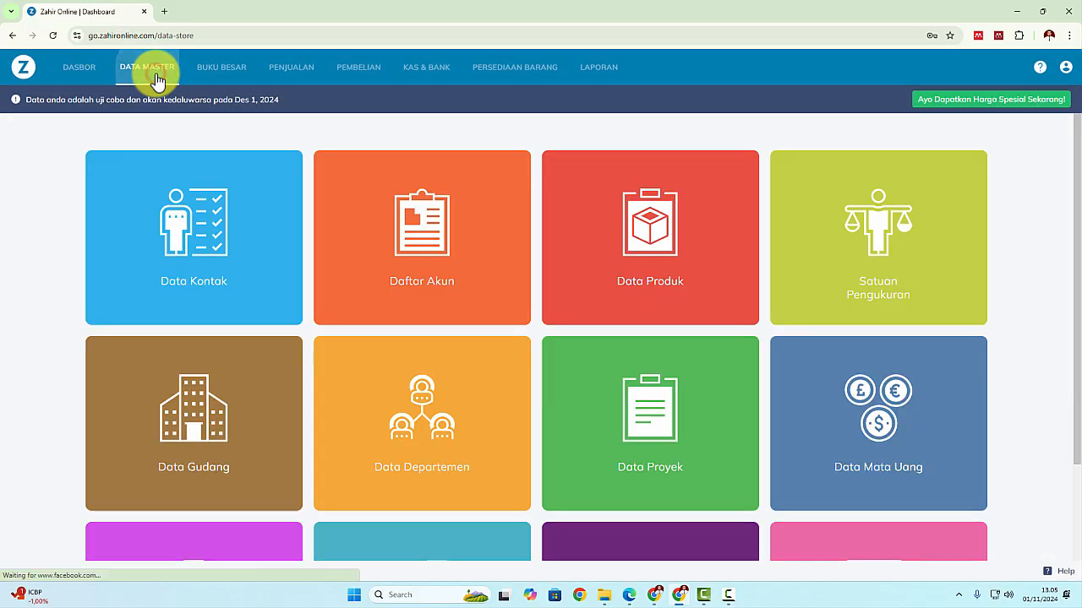
left_click(201, 242)
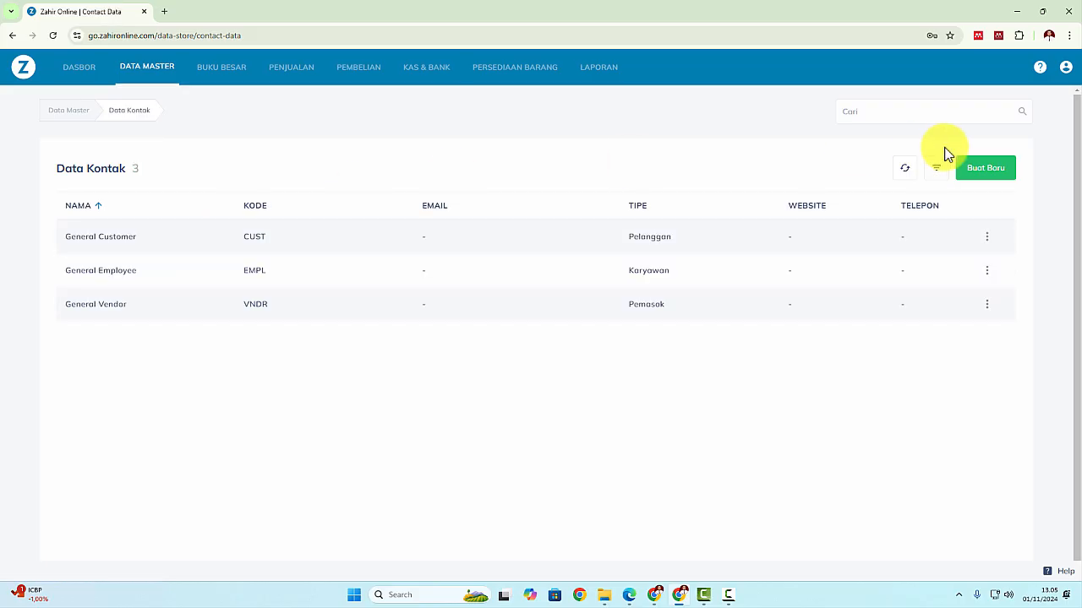
left_click(985, 173)
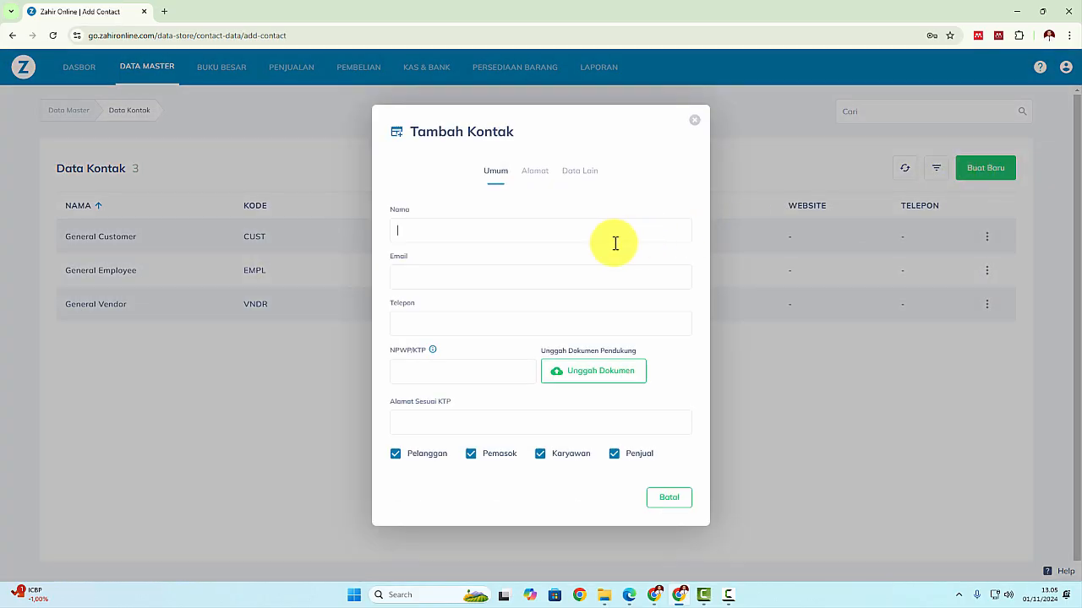
key("alt+Tab")
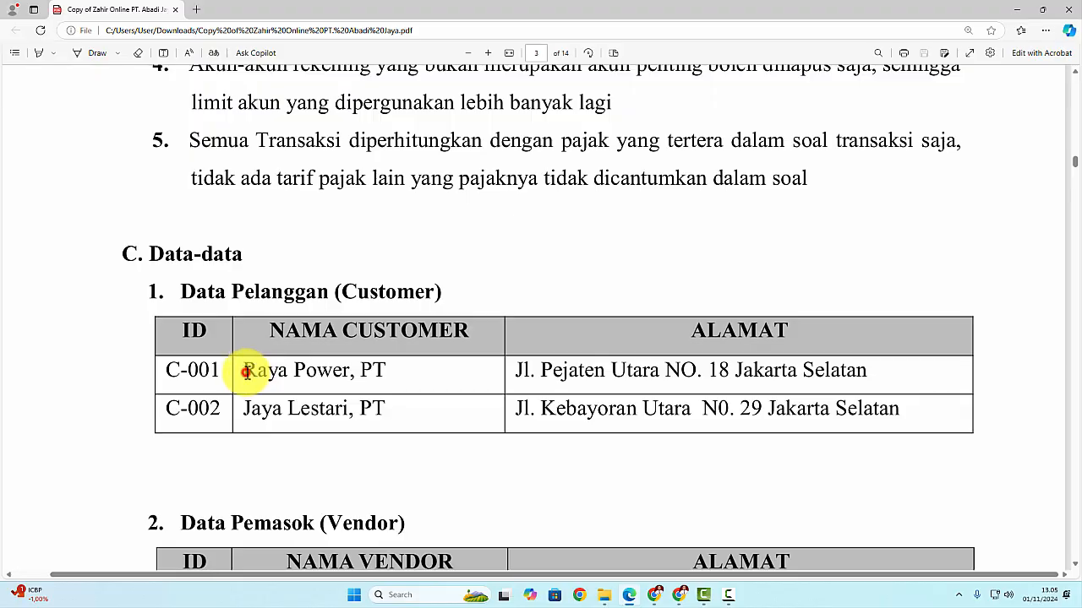
left_click_drag(245, 373, 376, 369)
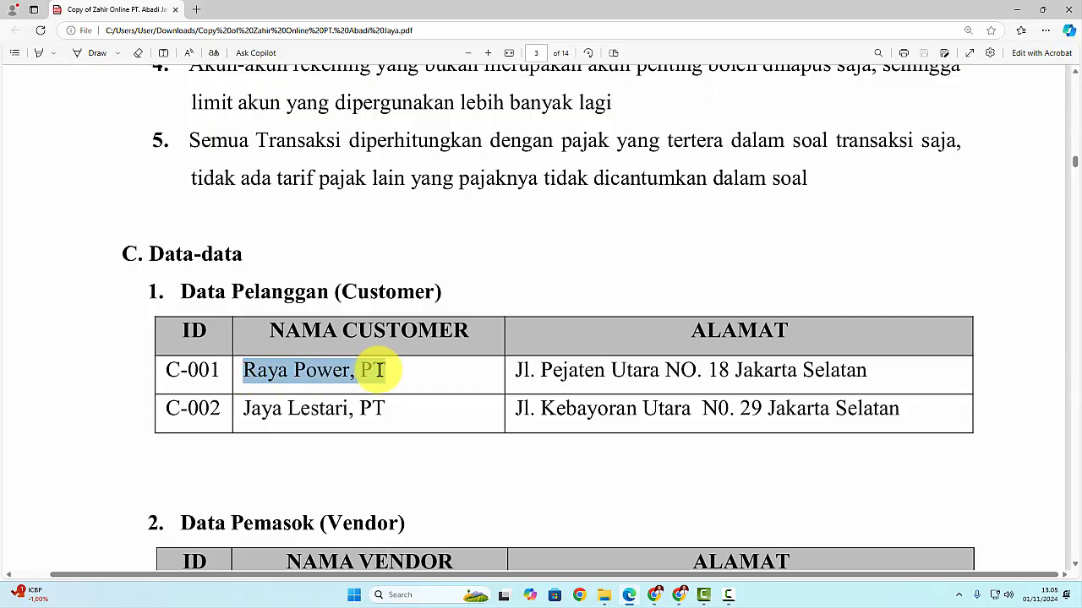
key("ctrl+c")
key("alt+Tab")
key("ctrl+v")
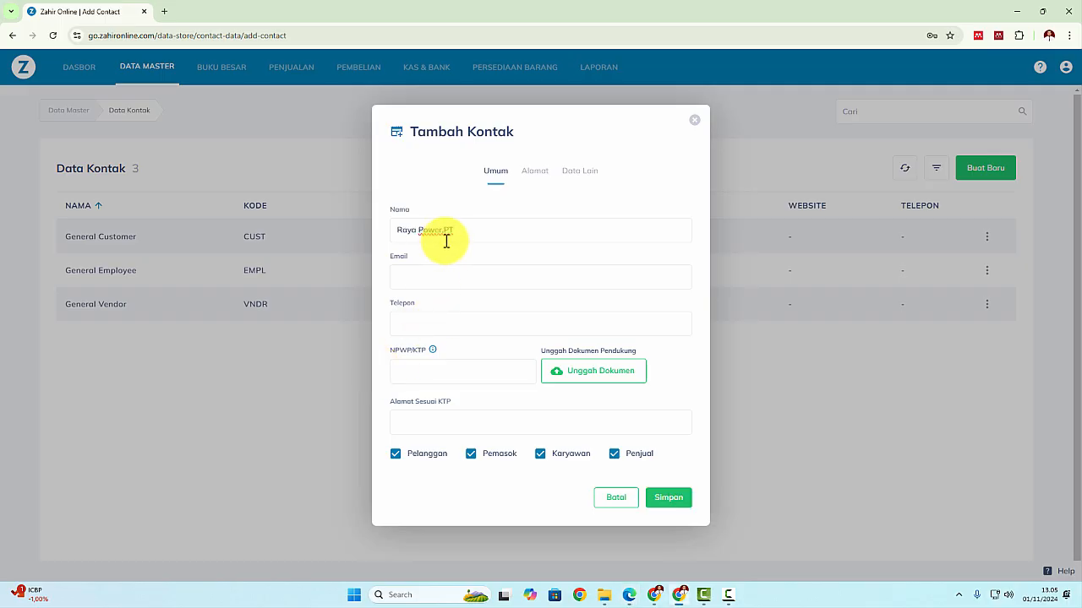
left_click(502, 454)
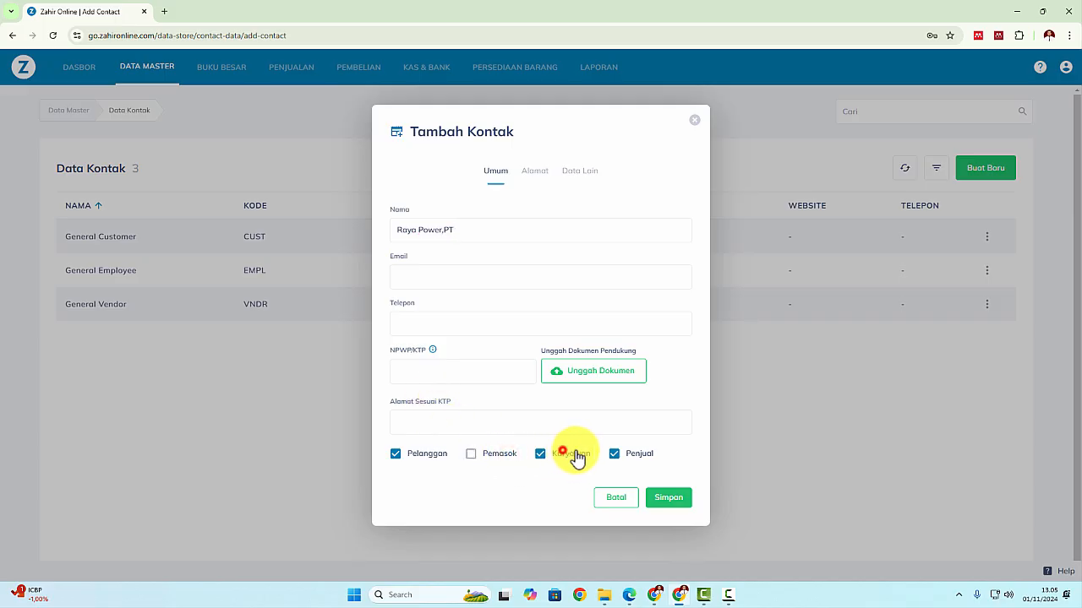
left_click(566, 452)
Copy the first customer's address from the case PDF into the contact's billing address and save the contact
key("alt+Tab")
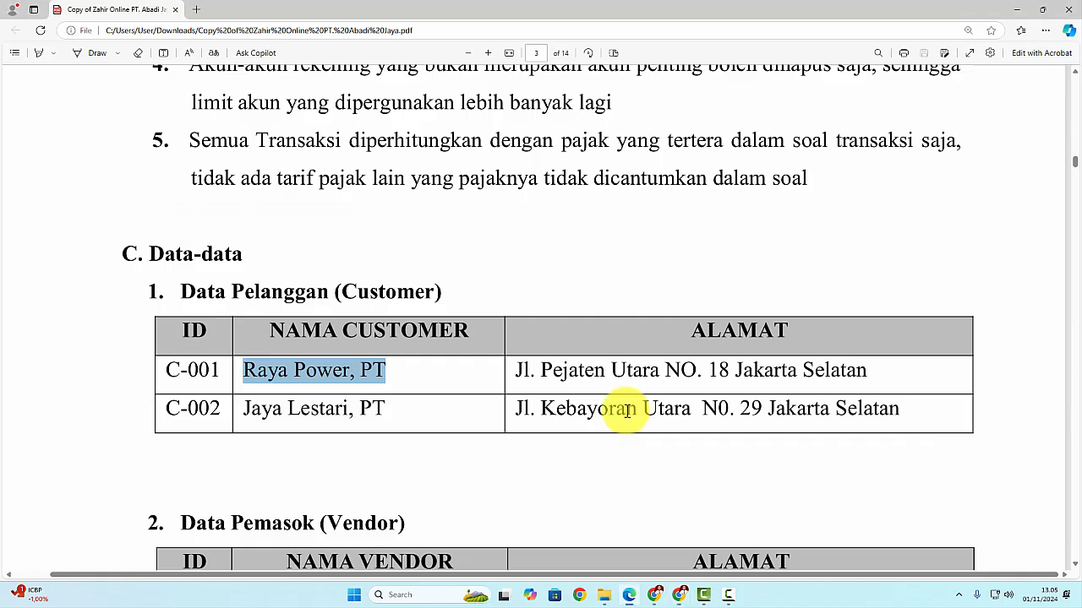
left_click_drag(516, 370, 866, 361)
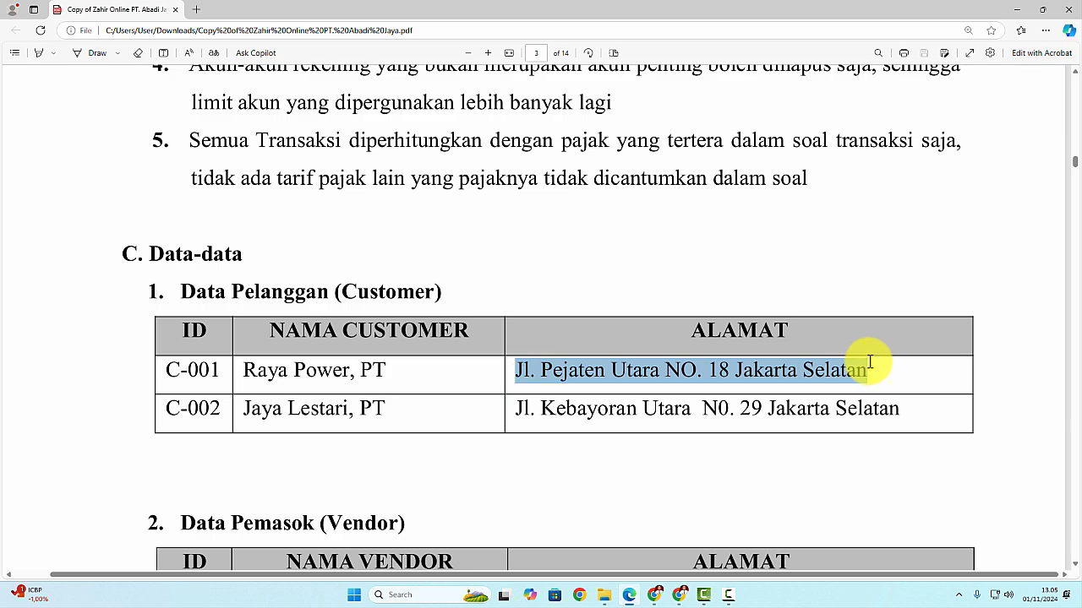
right_click(866, 362)
key("alt+Tab")
left_click(446, 420)
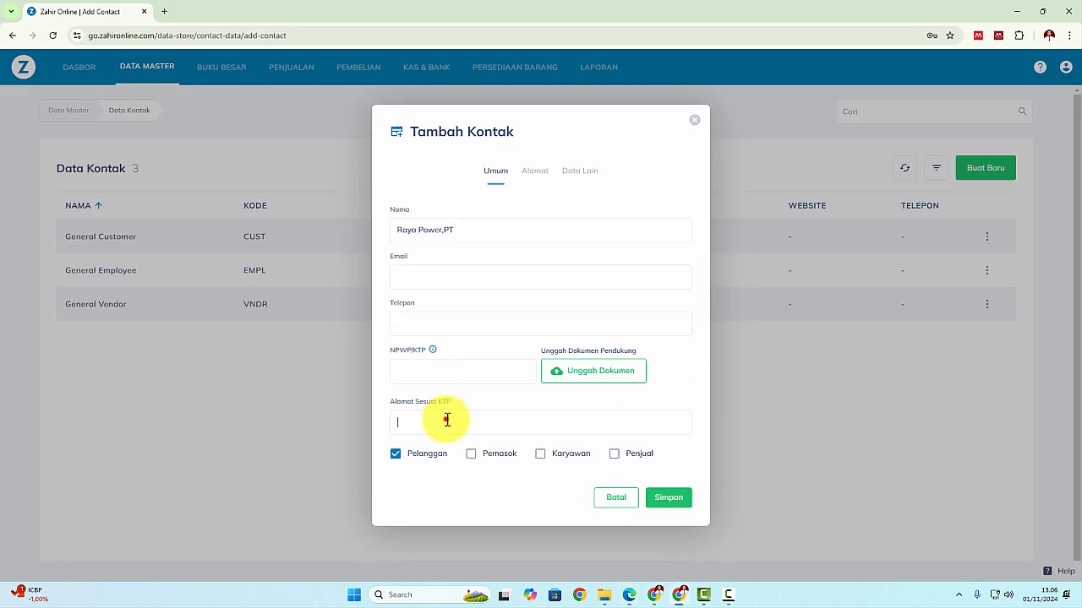
key("ctrl+v")
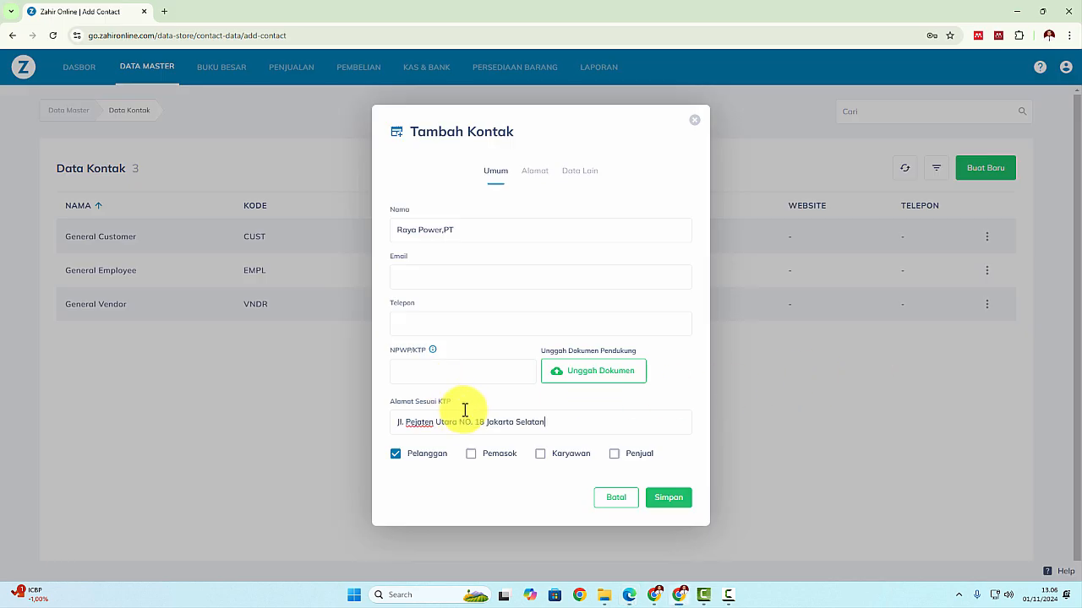
left_click(542, 175)
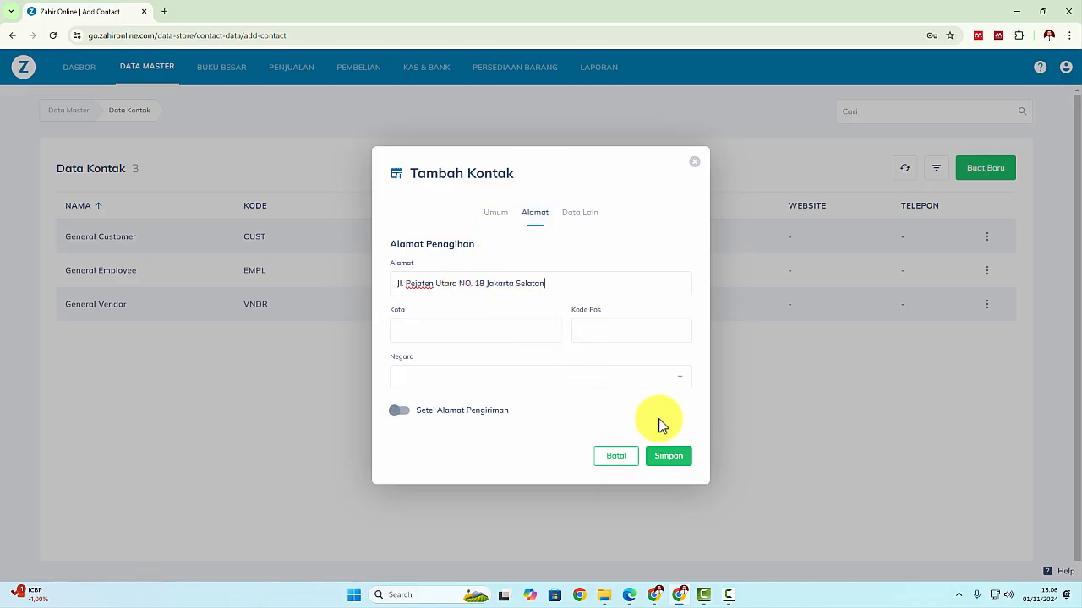
left_click(672, 457)
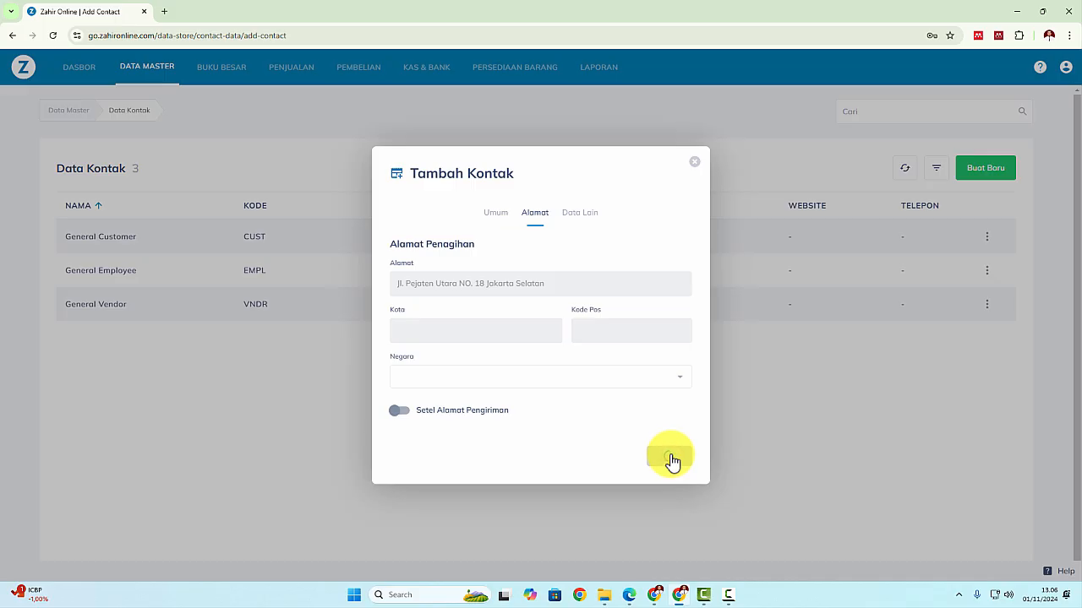
Name the next contact Jaya Lestari, PT from the case PDF and classify it only as Pelanggan
key("alt+Tab")
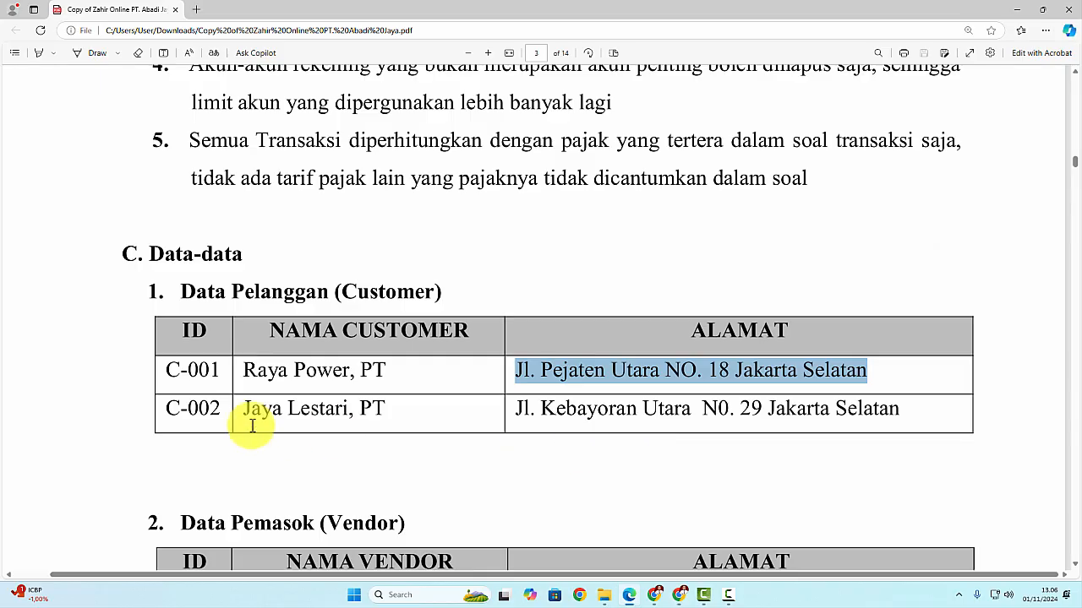
left_click_drag(242, 411, 384, 405)
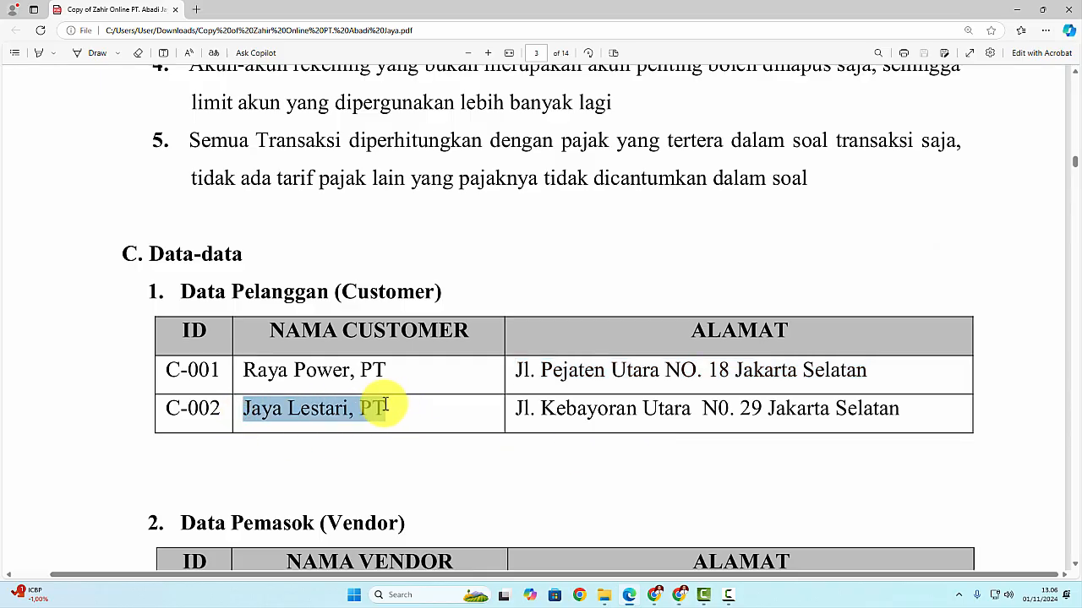
key("alt+Tab")
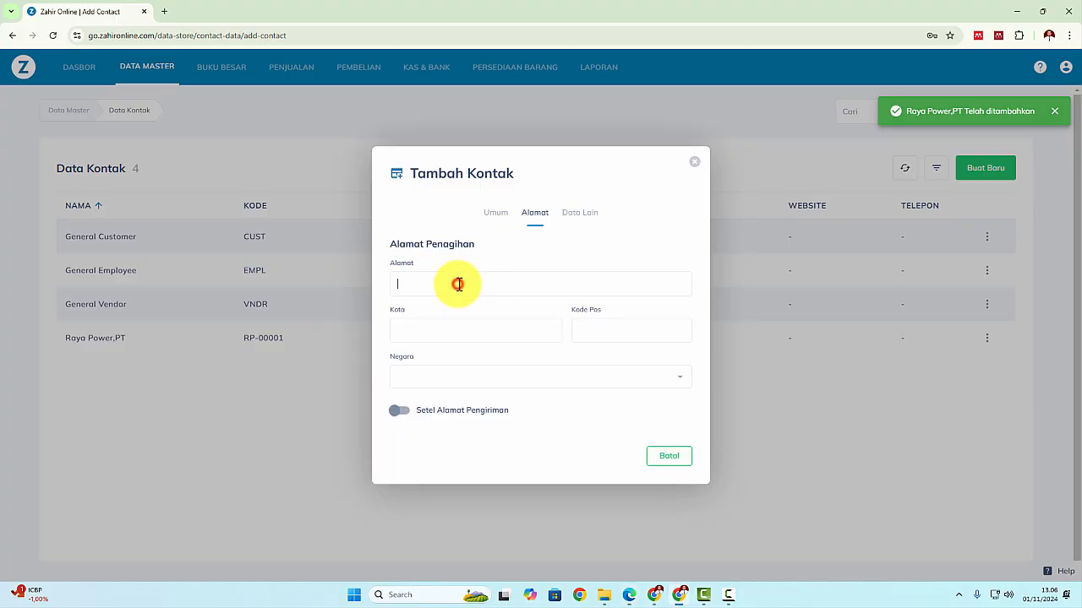
key("ctrl+v")
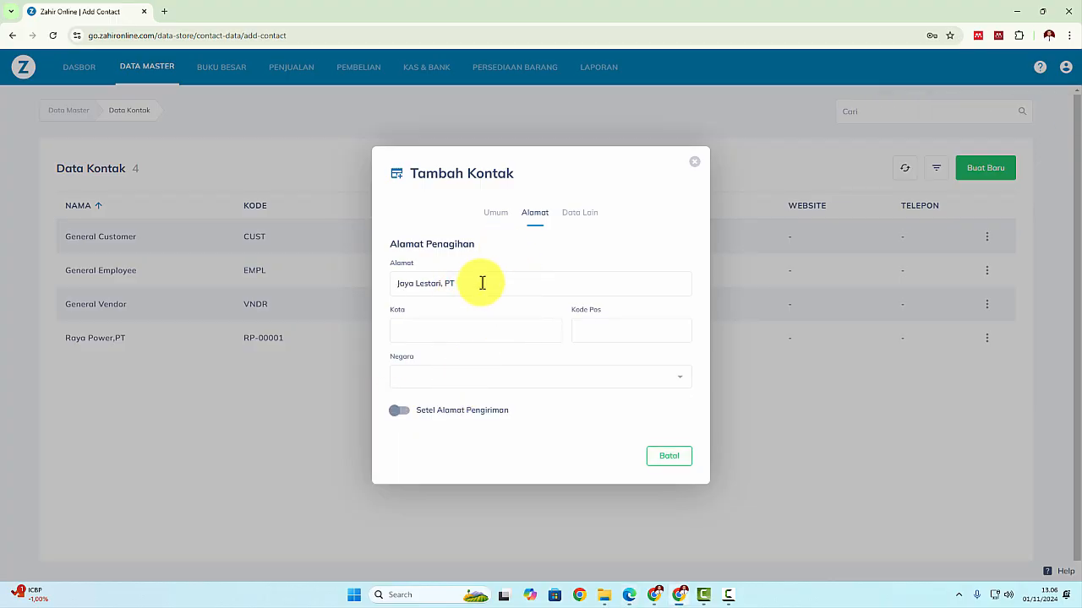
left_click_drag(470, 285, 396, 285)
key("ctrl+x")
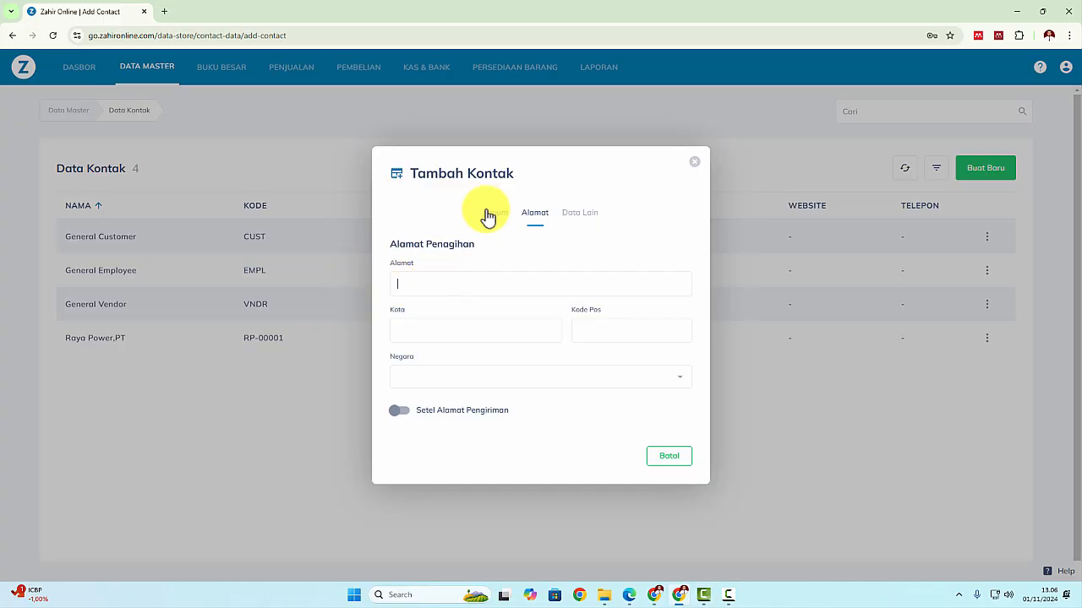
left_click(495, 212)
key("ctrl+v")
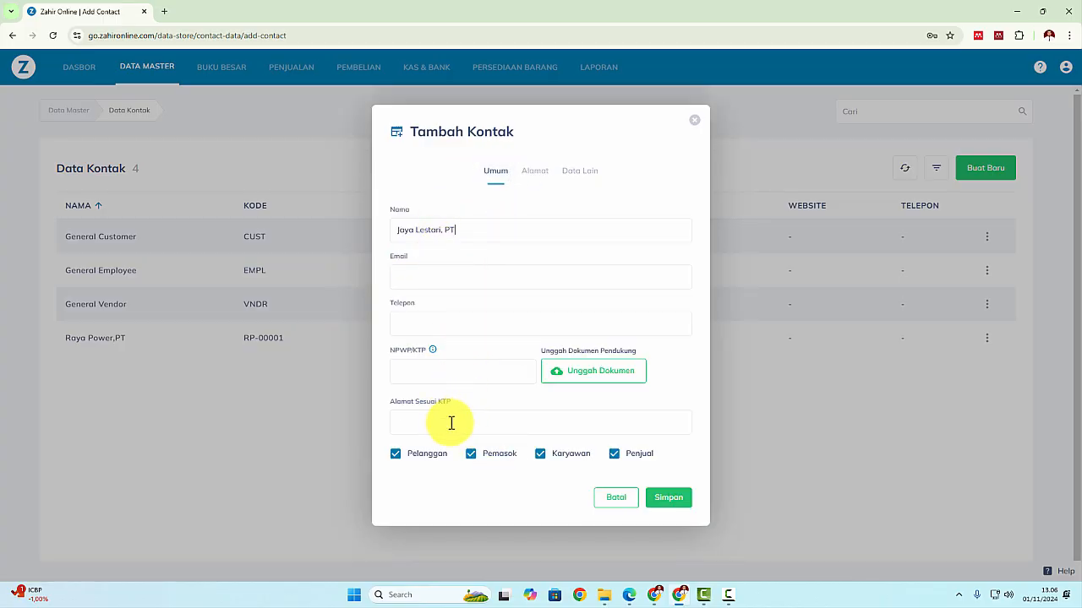
left_click(495, 454)
left_click(569, 454)
left_click(631, 457)
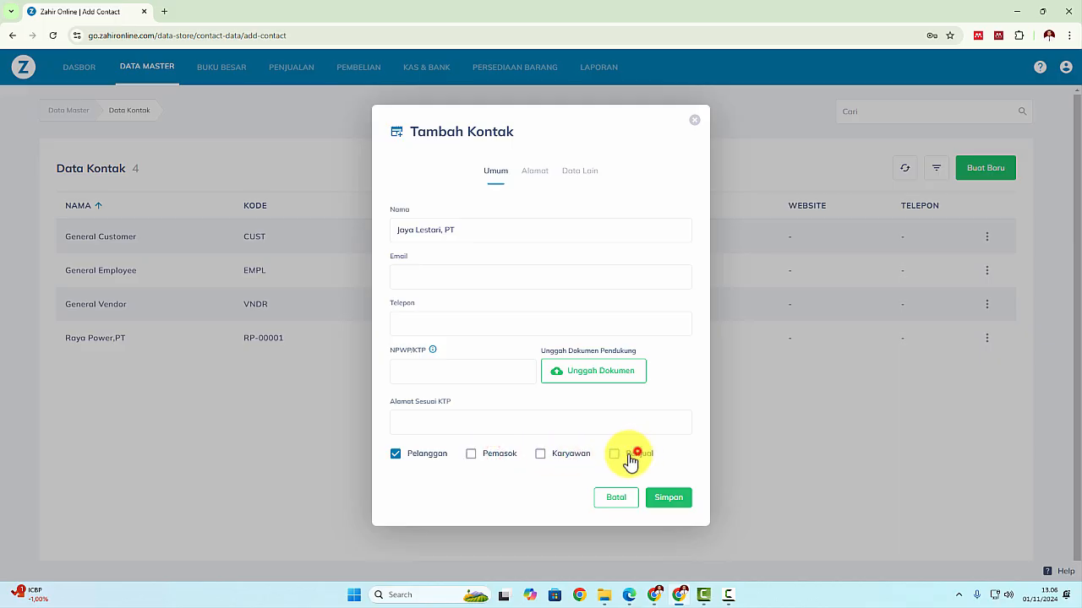
Copy the second customer's address from the case PDF into the billing address, save the contact, and close the contact form
left_click(542, 174)
key("alt+Tab")
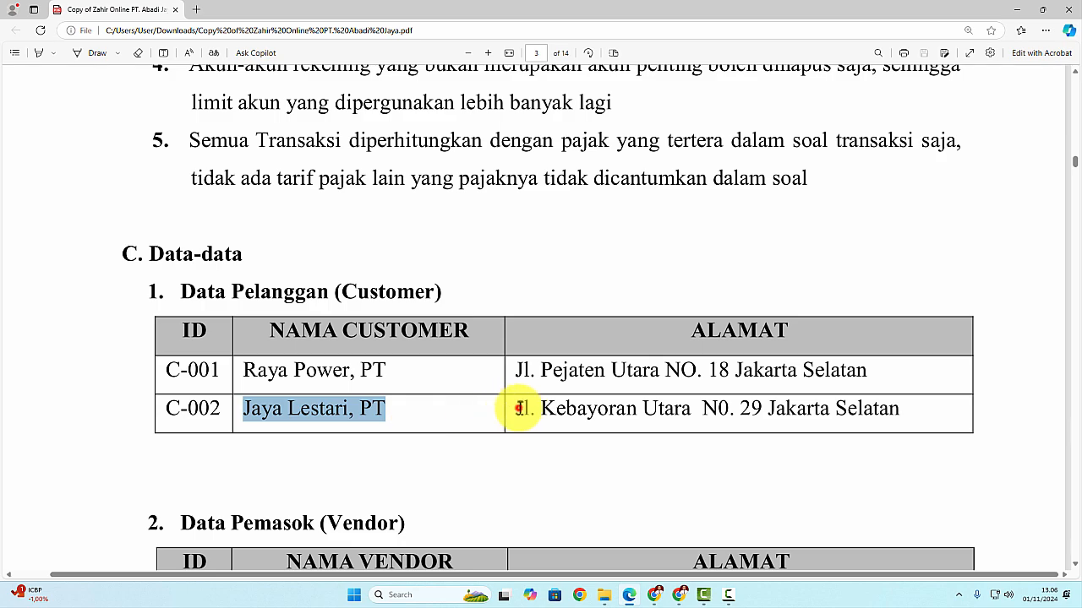
left_click_drag(517, 409, 892, 412)
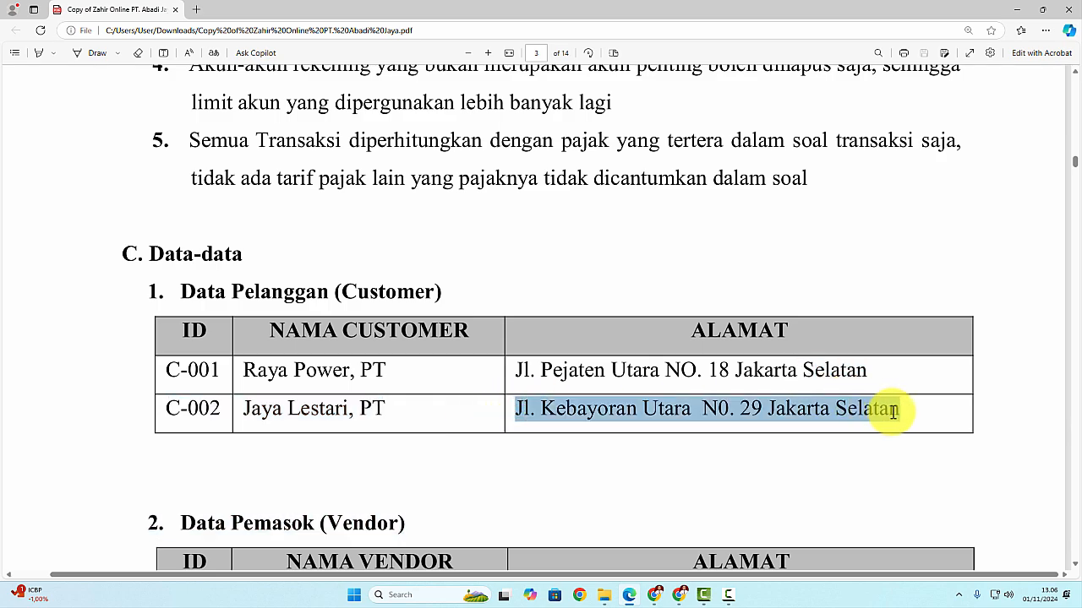
key("ctrl+c")
key("alt+Tab")
key("ctrl+v")
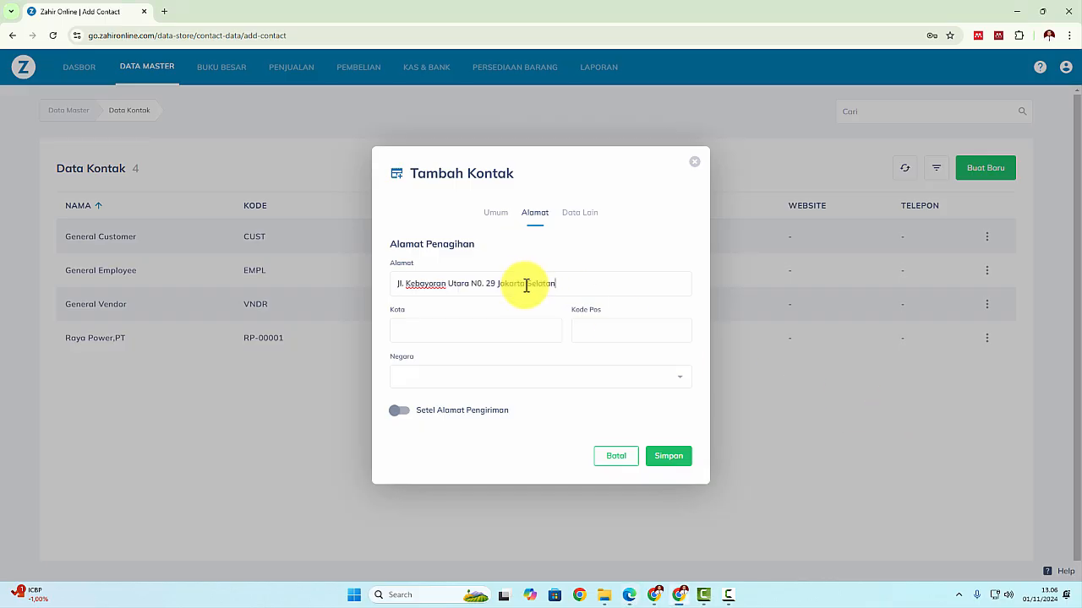
left_click(673, 462)
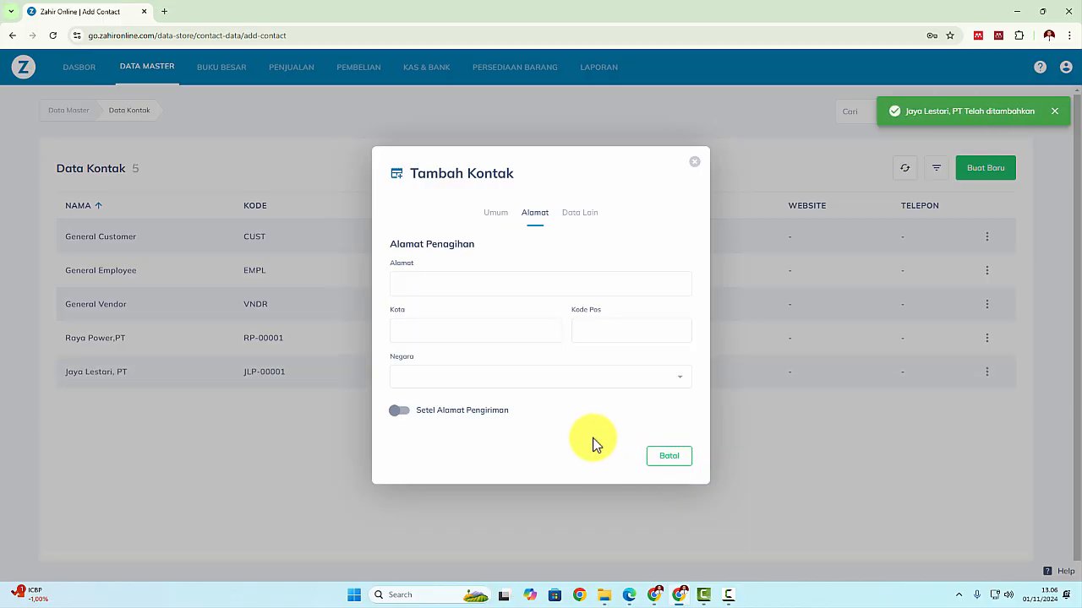
left_click(682, 461)
Start a new contact in Data Kontak and name it Multi Graha, PT, copied from the vendor table in the case PDF
key("alt+Tab")
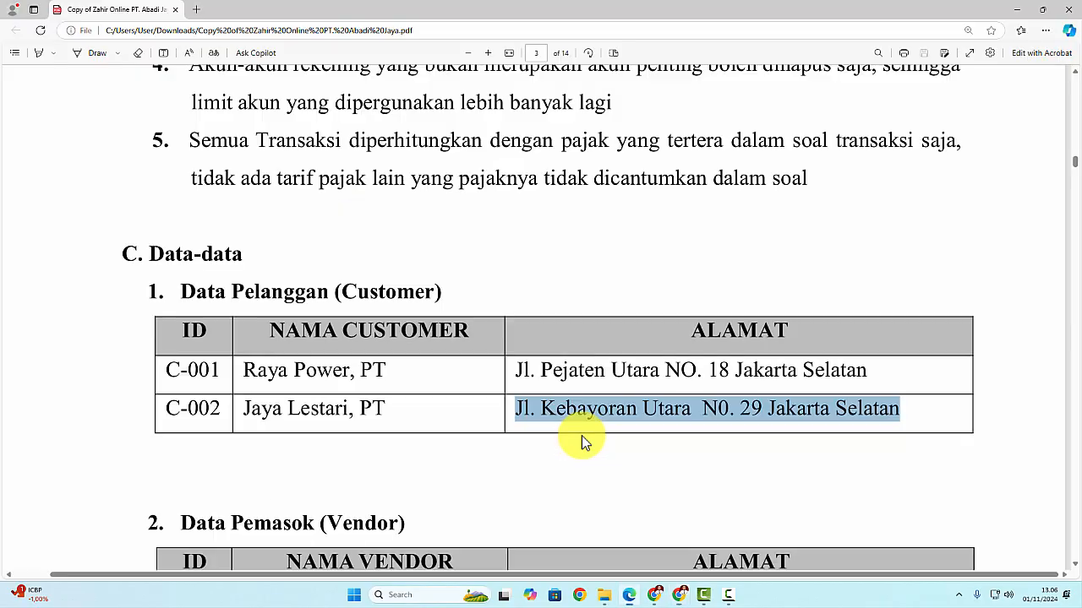
scroll(548, 429, "down", 2)
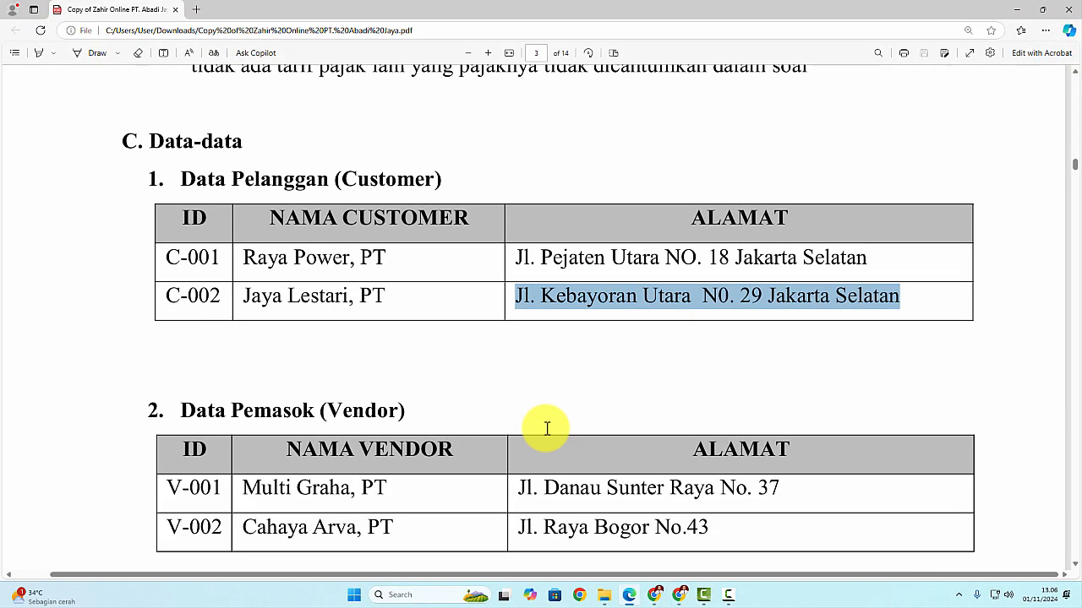
scroll(541, 429, "up", 1)
scroll(541, 427, "down", 2)
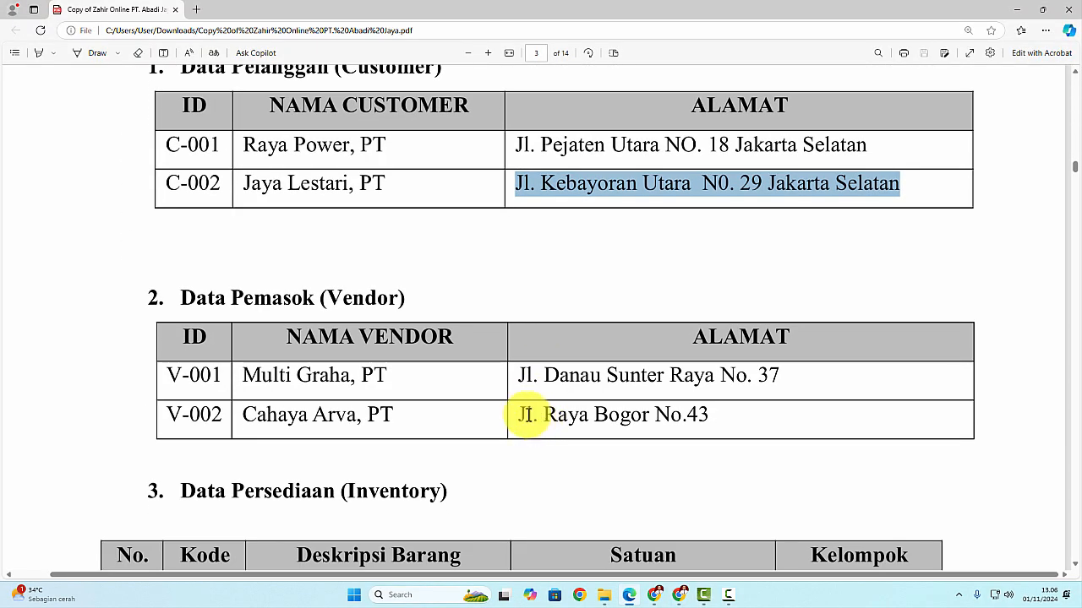
key("alt+Tab")
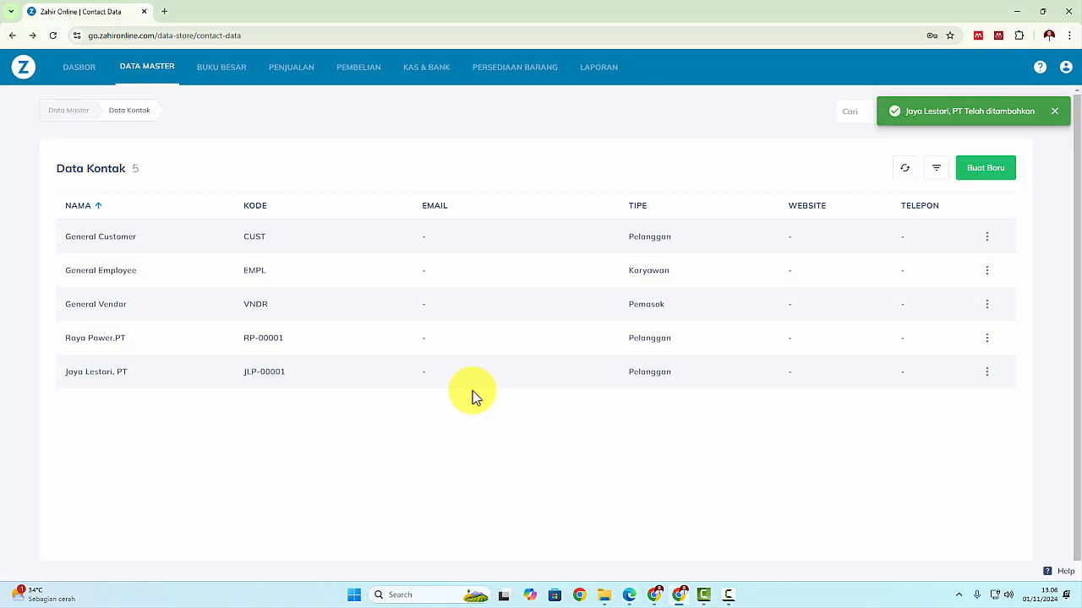
left_click(989, 172)
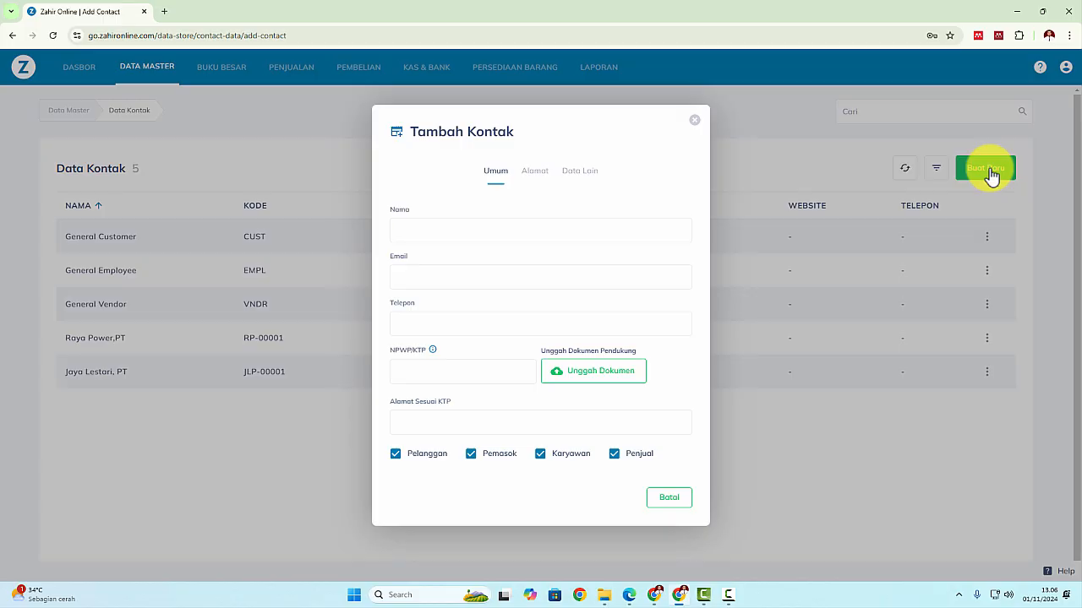
key("alt+Tab")
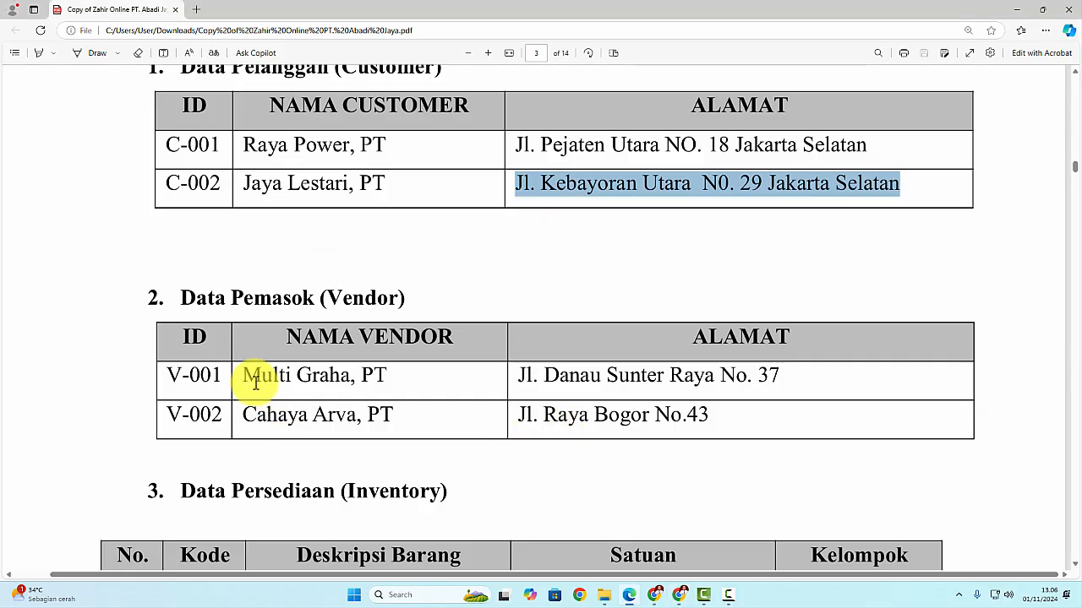
left_click_drag(246, 375, 375, 379)
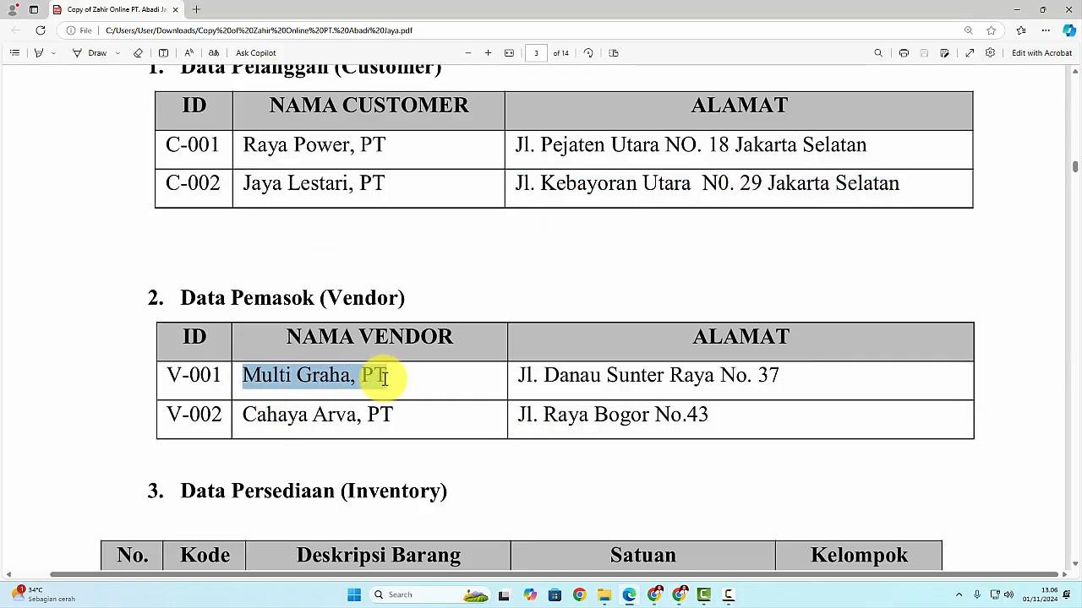
key("ctrl+c")
key("alt+Tab")
key("ctrl+v")
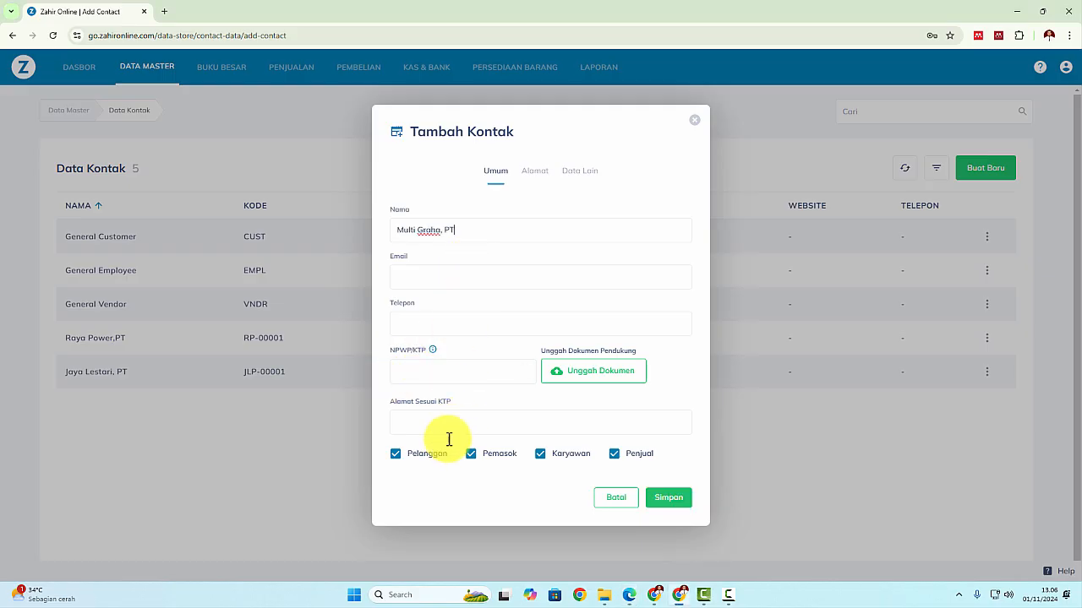
Classify the Multi Graha, PT contact only as Pemasok
left_click(427, 454)
left_click(574, 453)
left_click(638, 454)
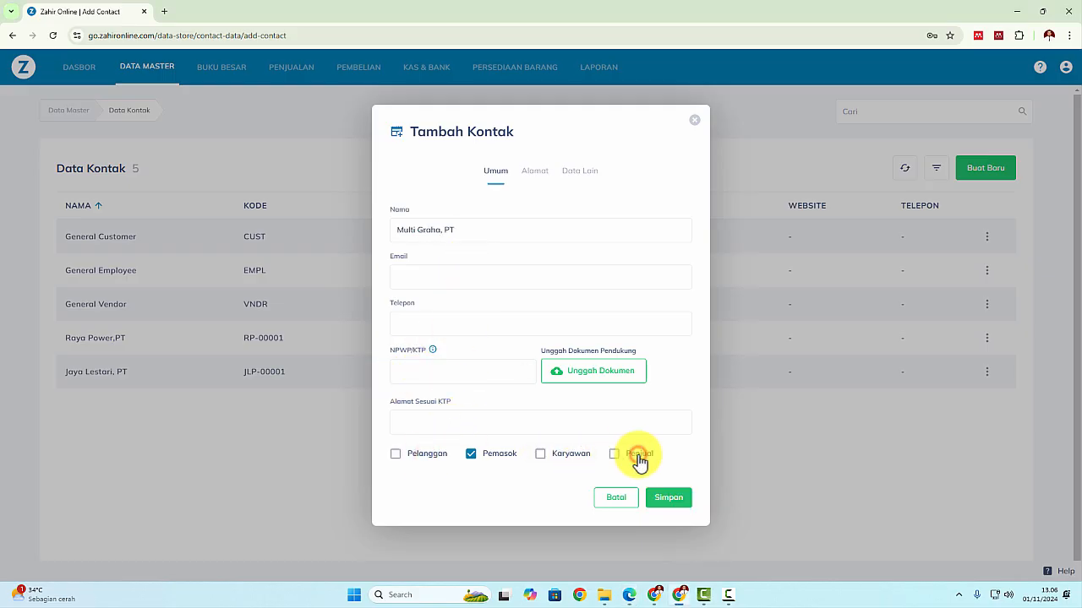
Copy the first vendor's address from the case PDF into the contact's KTP address and billing address, and save the contact
key("alt+Tab")
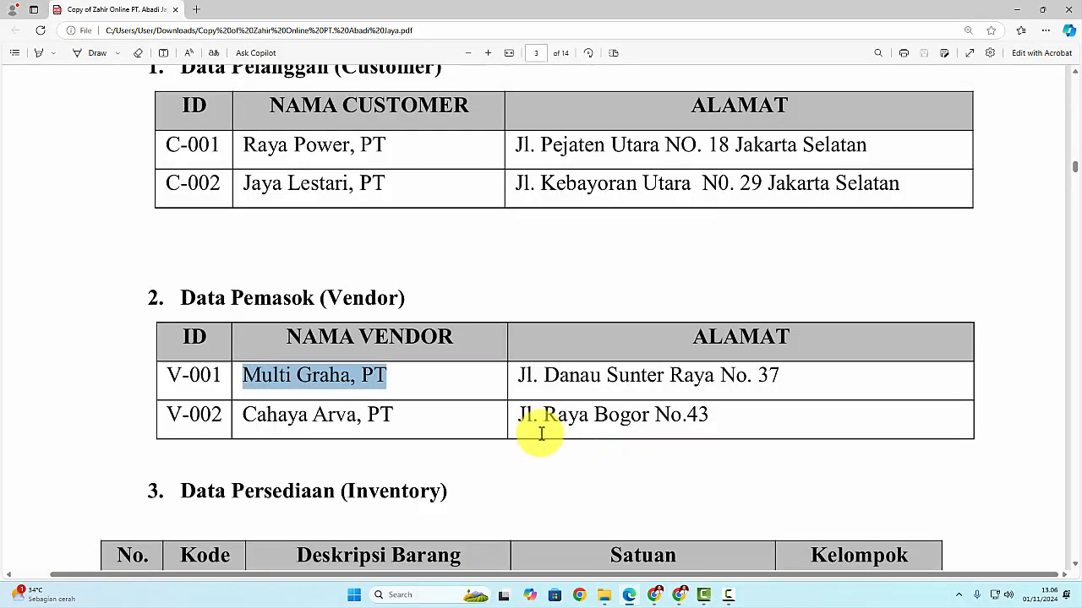
left_click_drag(519, 375, 774, 367)
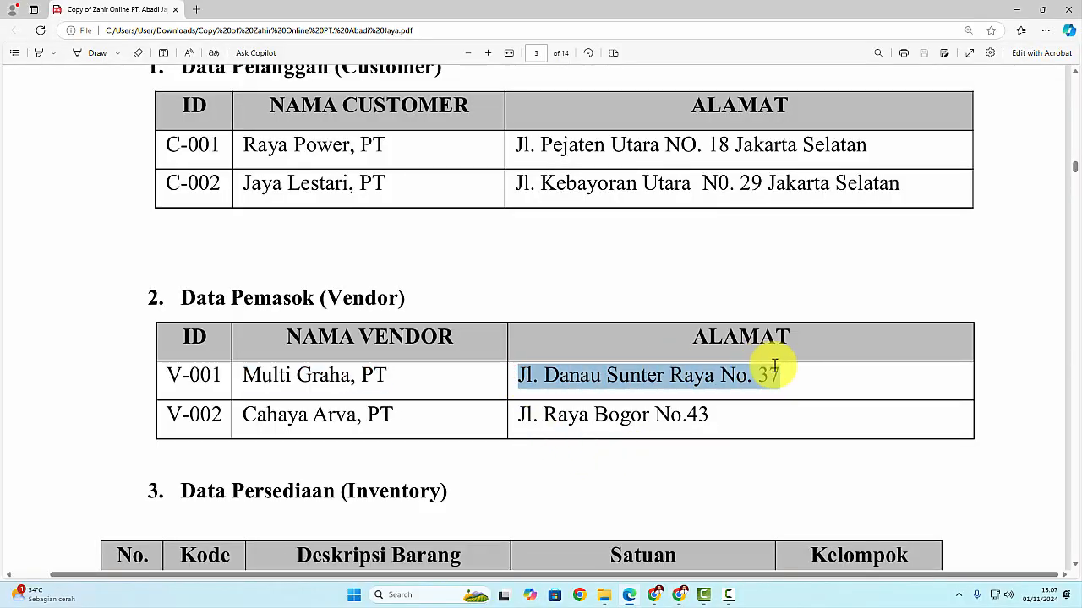
key("alt+Tab")
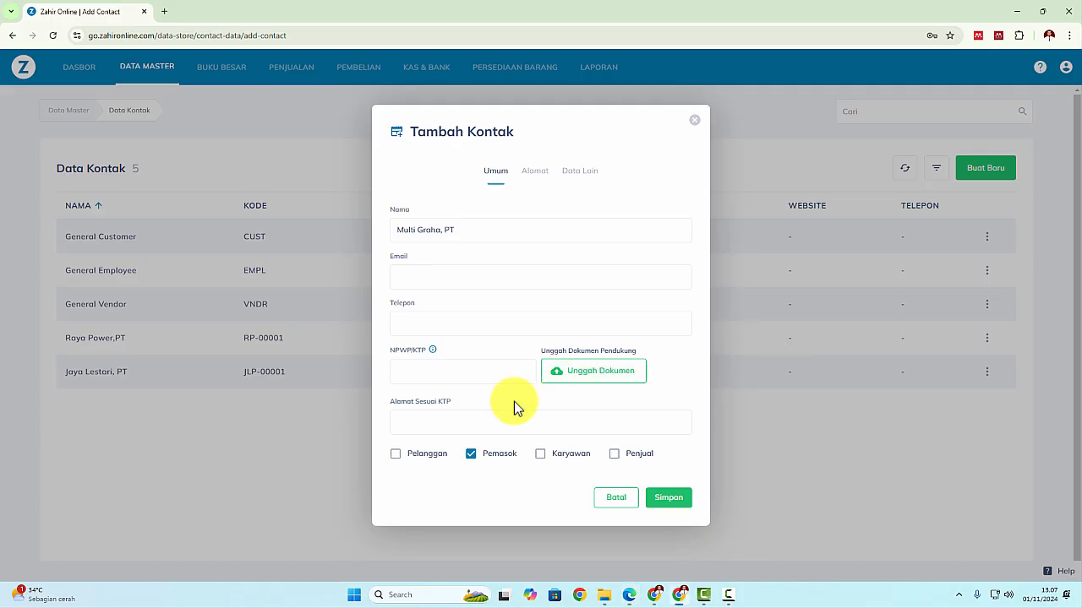
left_click(441, 427)
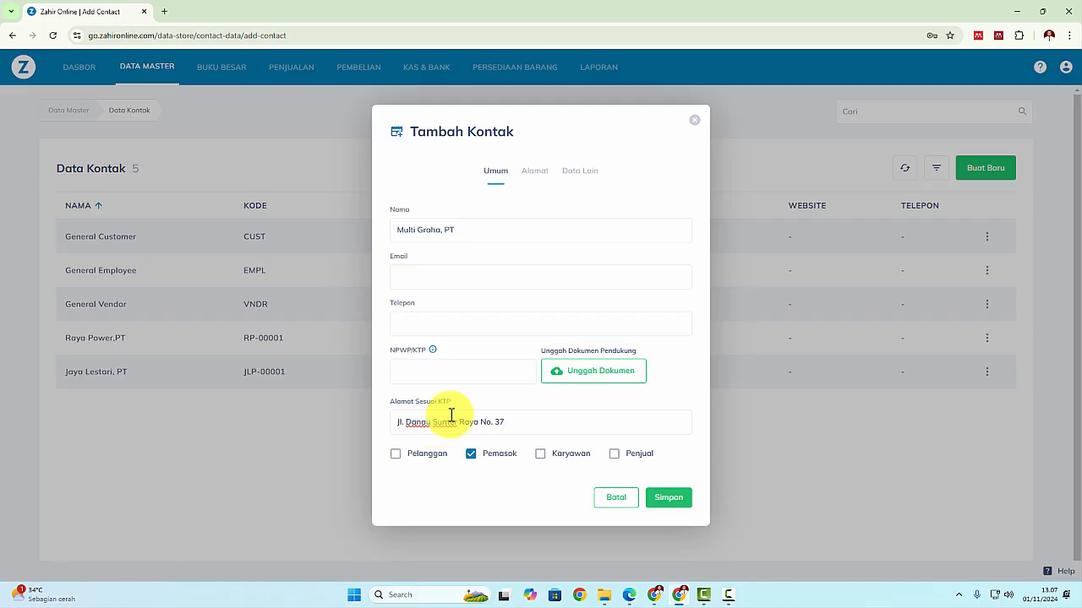
left_click(538, 176)
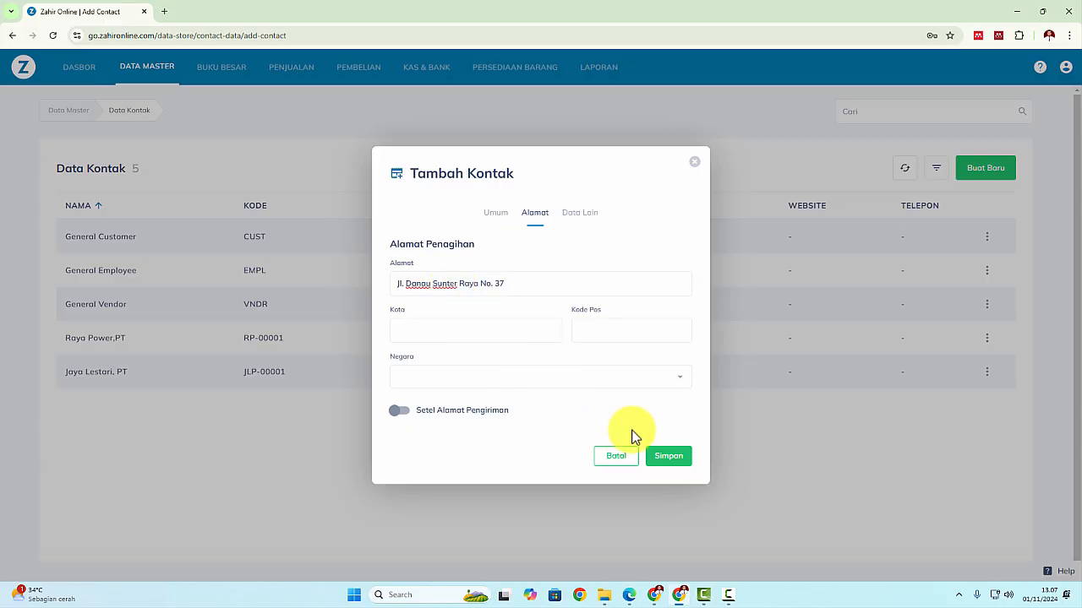
left_click(664, 457)
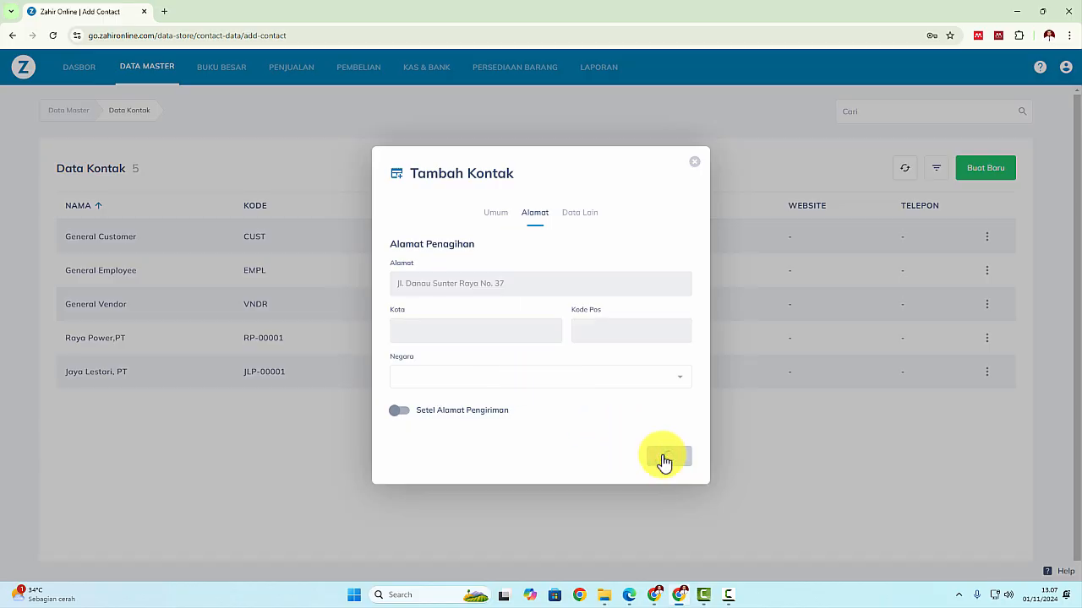
Name the next contact Cahaya Arva, PT from the vendor table in the case PDF, with a space between Cahaya and Arva
key("alt+Tab")
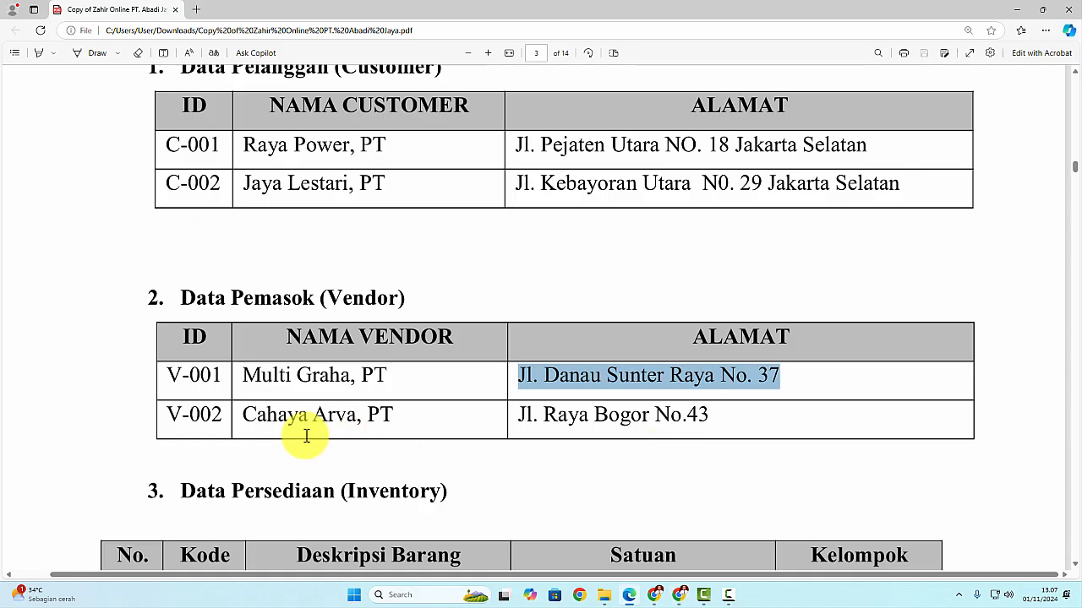
left_click_drag(251, 419, 392, 418)
right_click(391, 419)
key("ctrl+c")
key("alt+Tab")
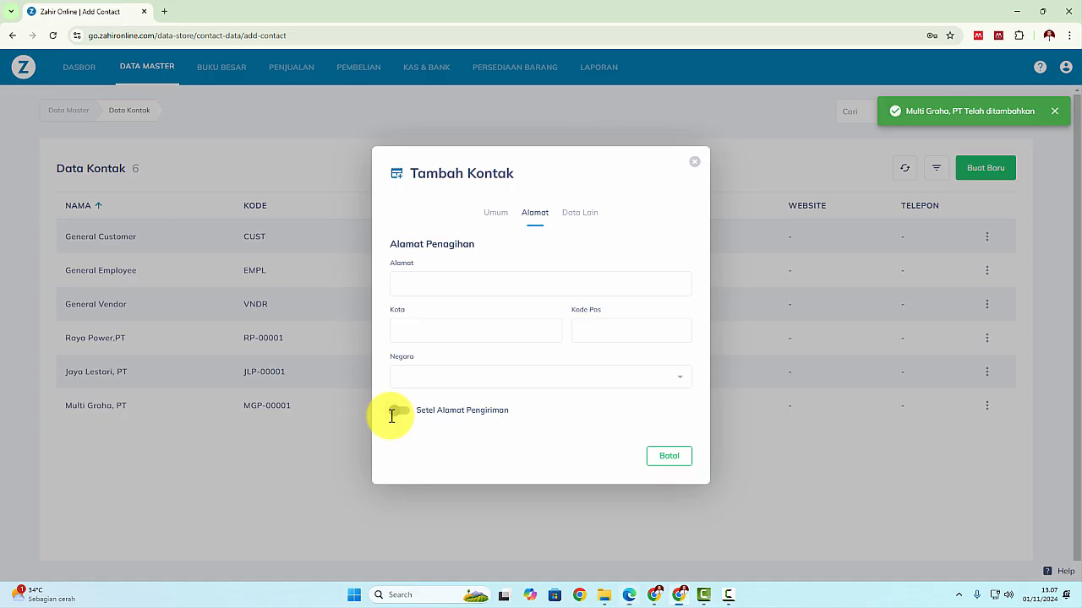
left_click(483, 216)
key("ctrl+v")
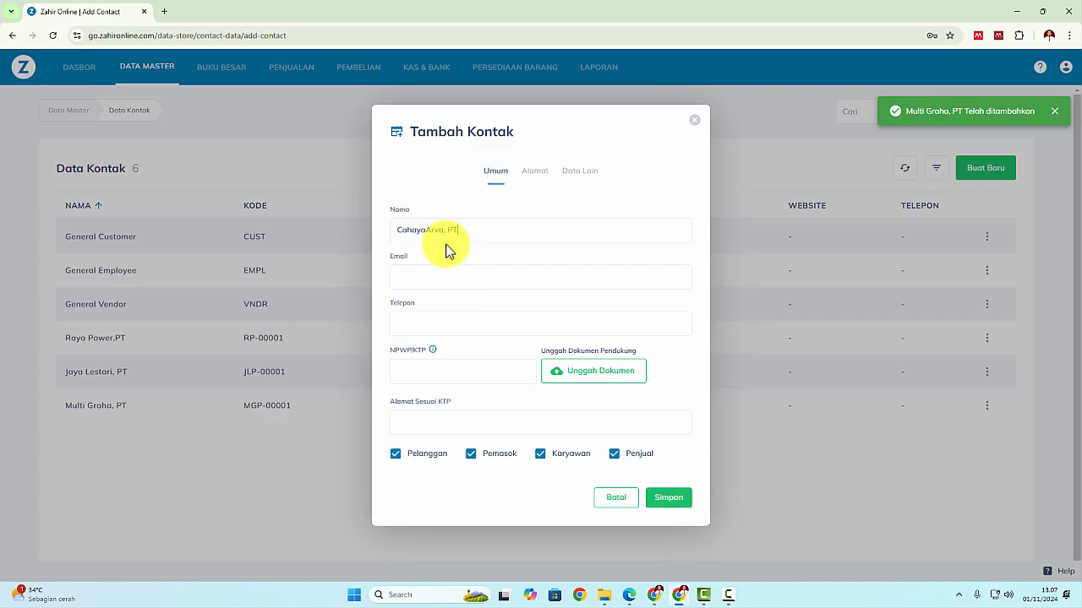
key("alt+Tab")
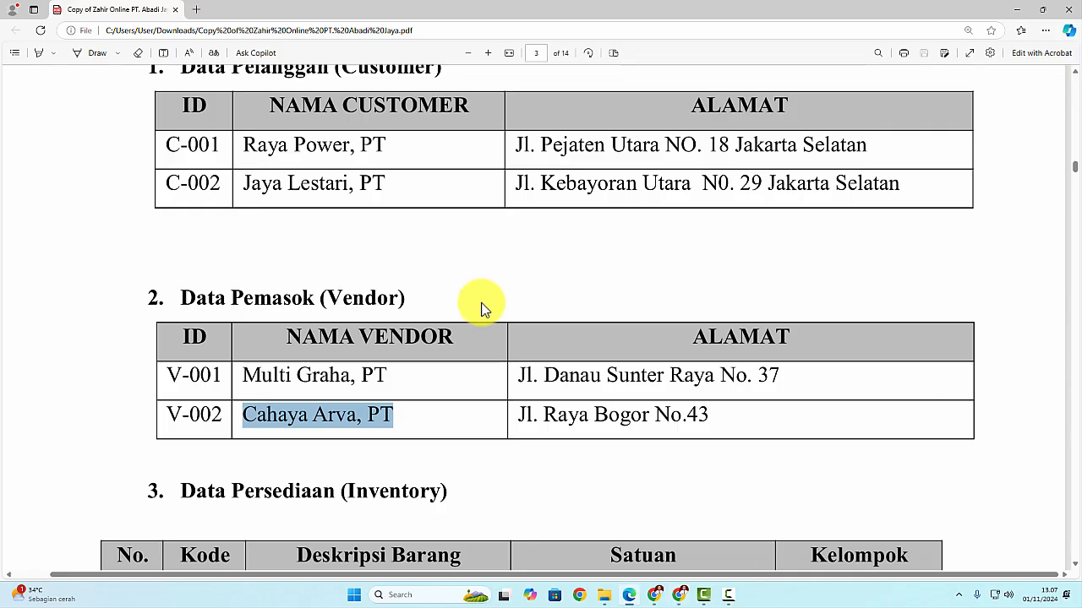
key("alt+Tab")
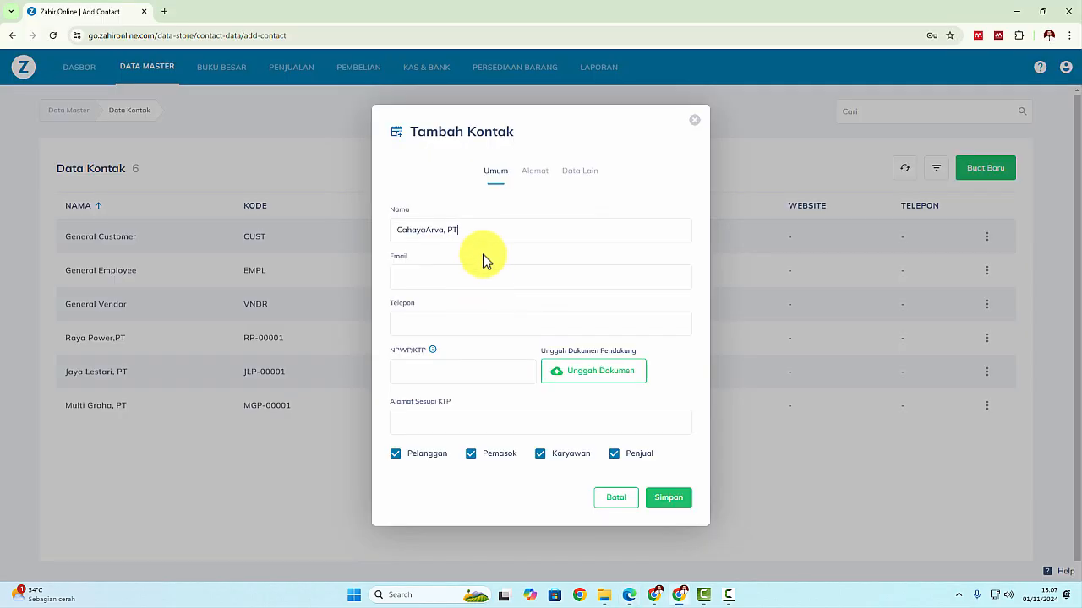
left_click(426, 230)
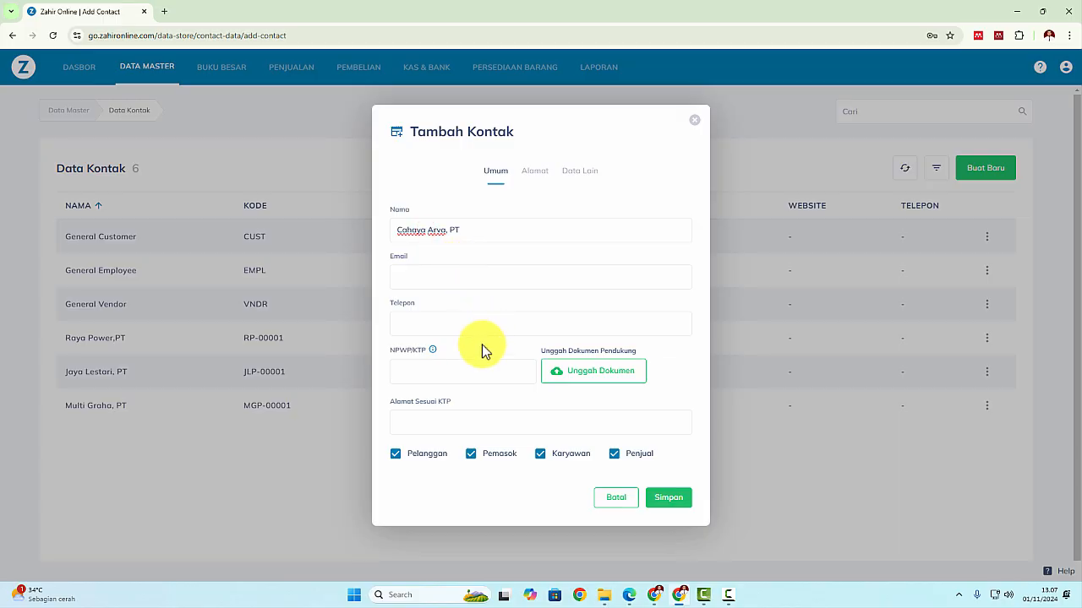
Classify the Cahaya Arva, PT contact only as Pemasok
left_click(431, 457)
left_click(564, 457)
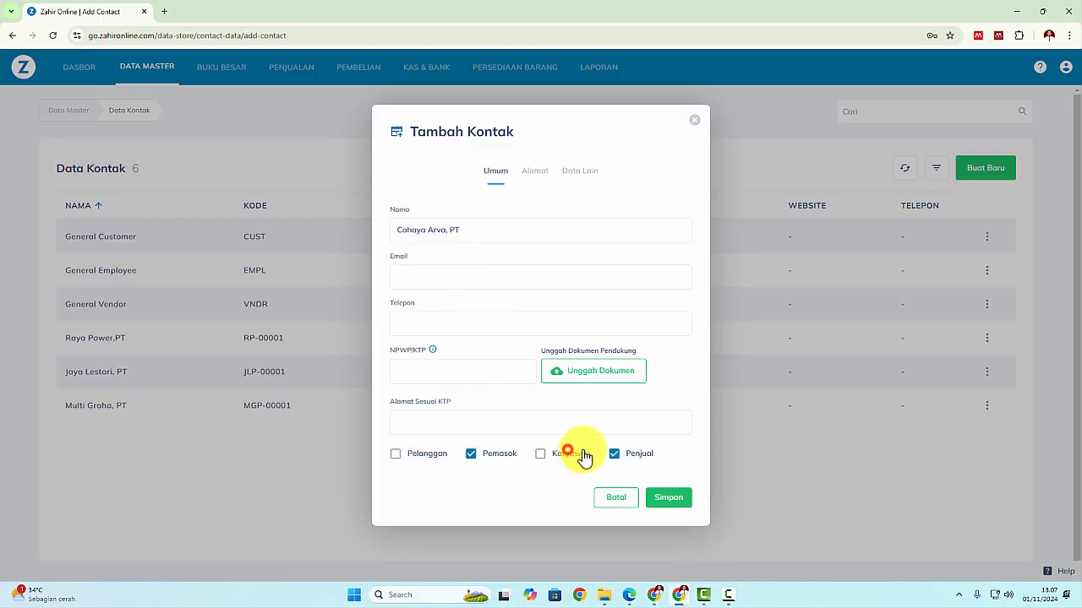
left_click(635, 456)
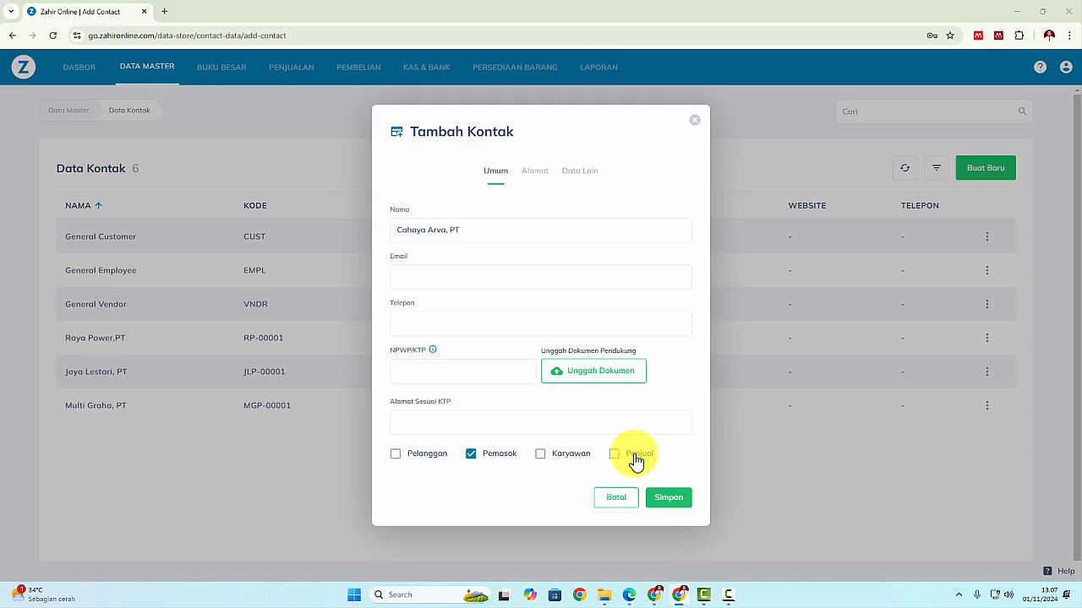
Copy the second vendor's address from the case PDF into the billing address, save the contact, and close the contact form
key("alt+Tab")
left_click_drag(516, 414, 700, 414)
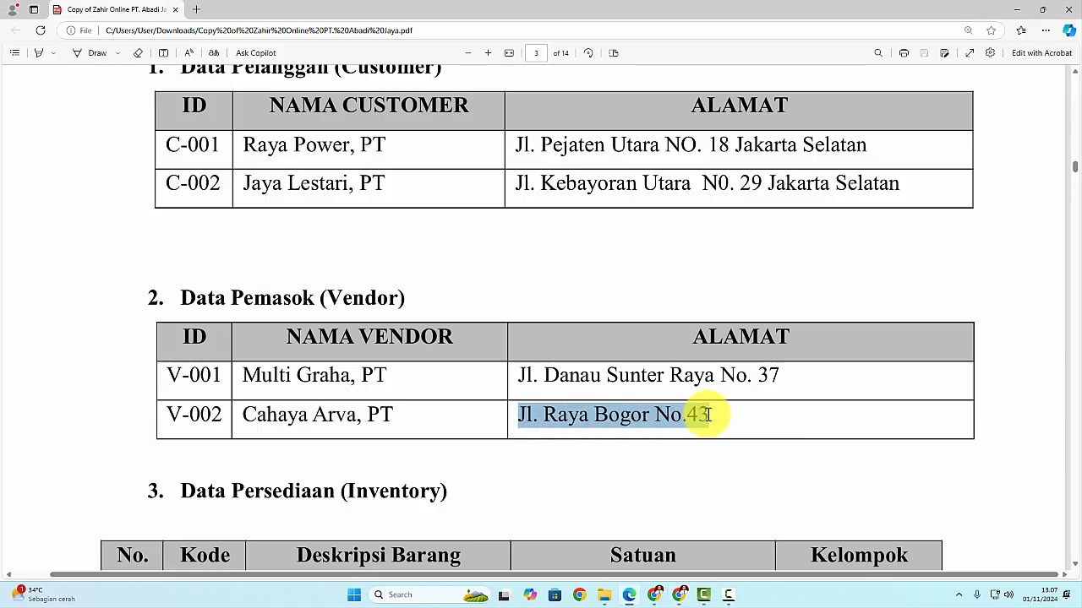
key("alt+Tab")
left_click(459, 424)
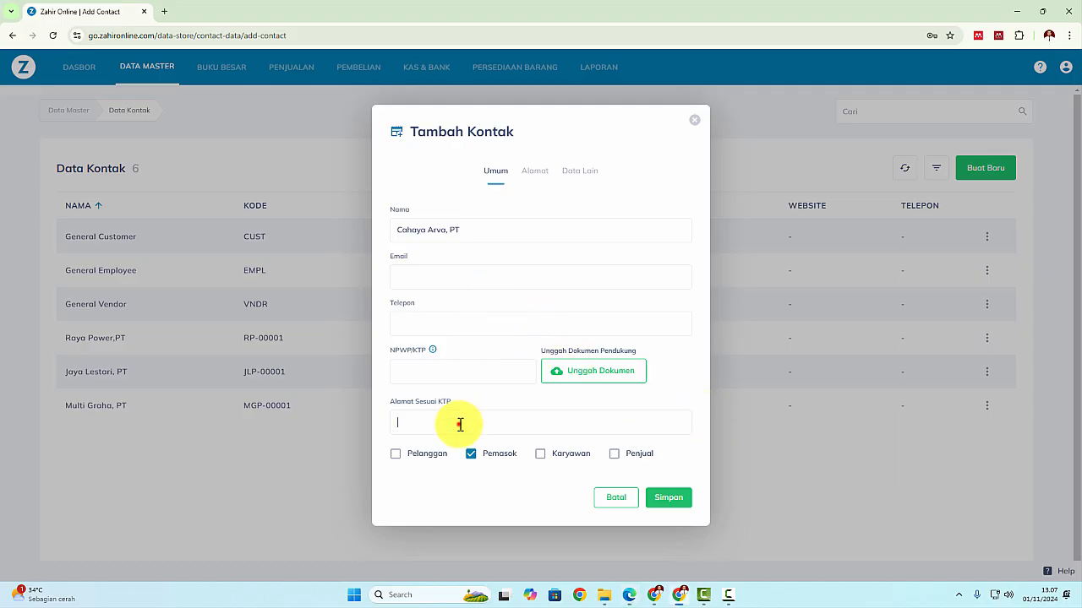
left_click(532, 177)
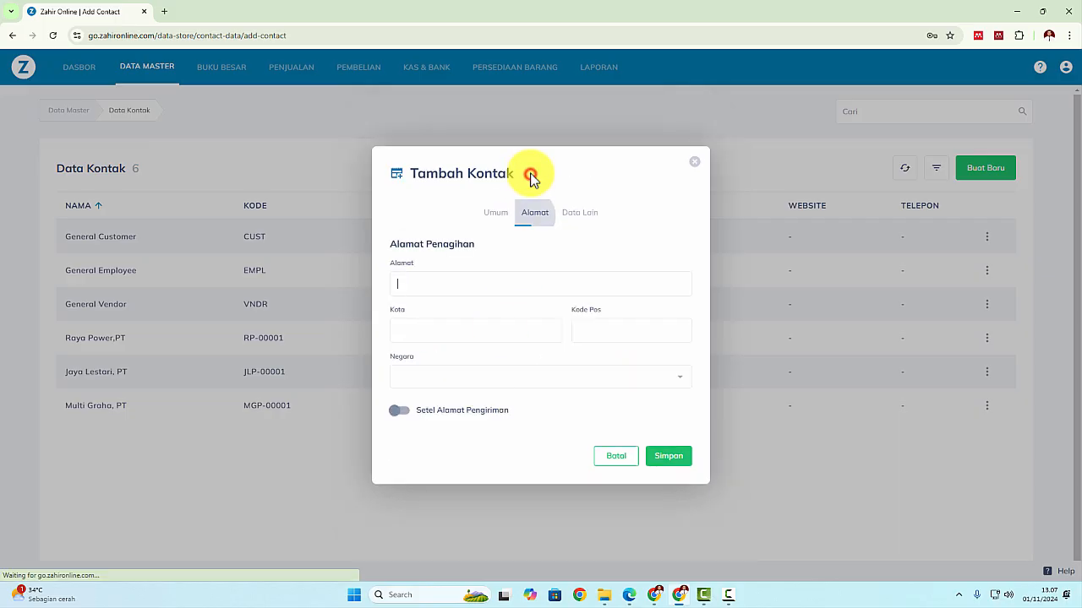
left_click(448, 279)
key("ctrl+v")
left_click(675, 455)
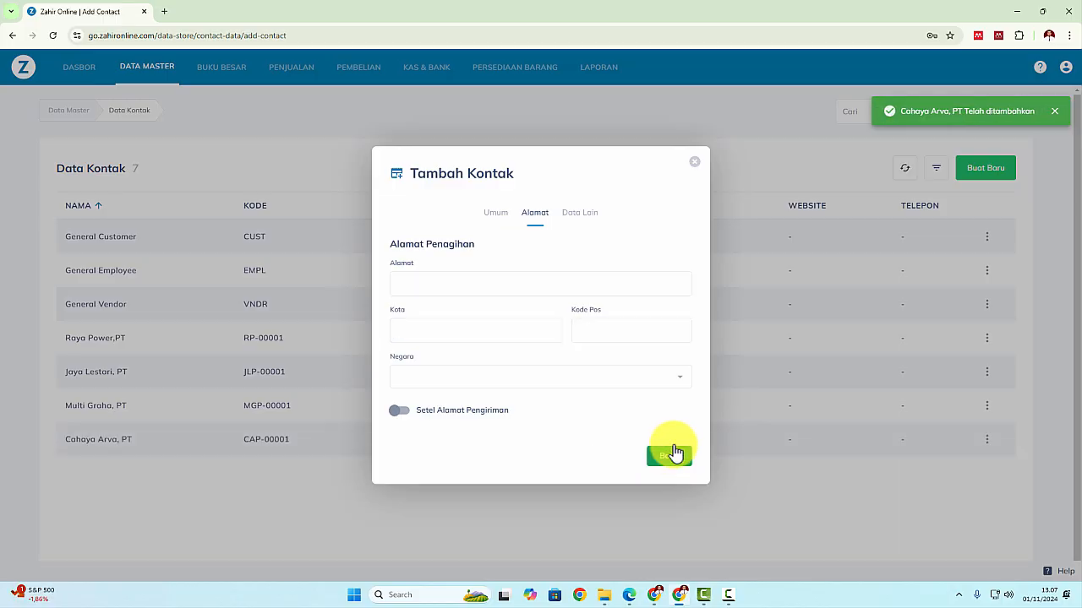
left_click(671, 454)
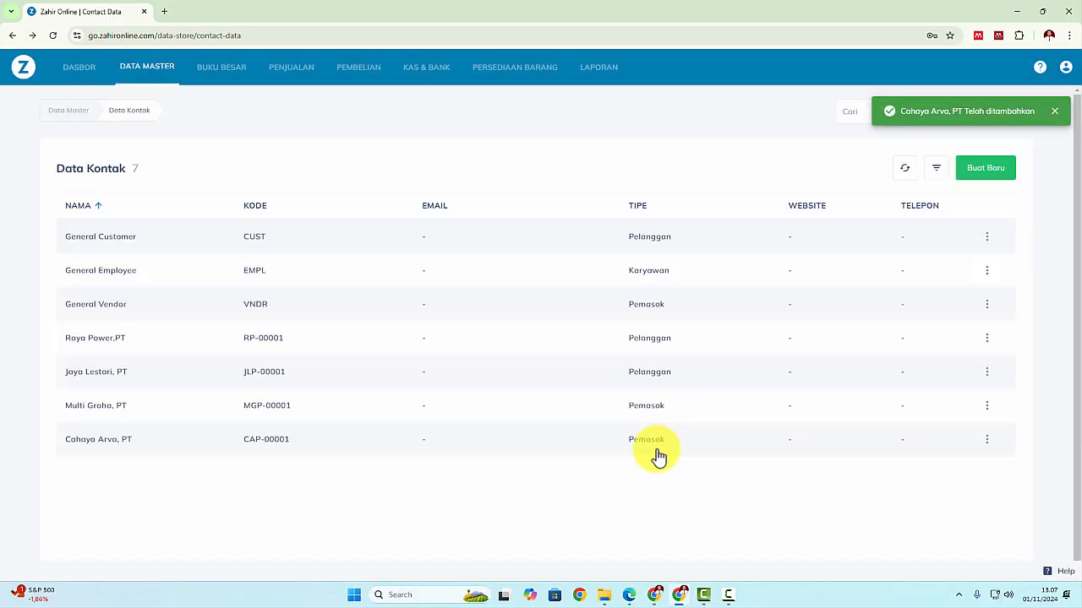
Find the Data Persediaan (Inventory) table in the case PDF and select the group name Furniture in its first row
key("alt+Tab")
key("alt+Tab")
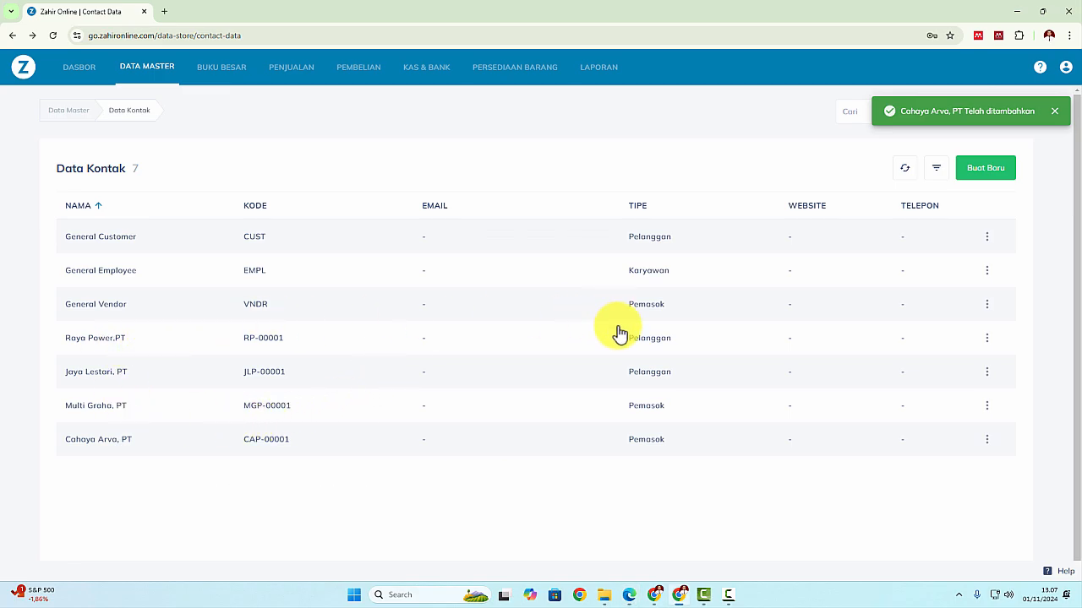
key("alt+Tab")
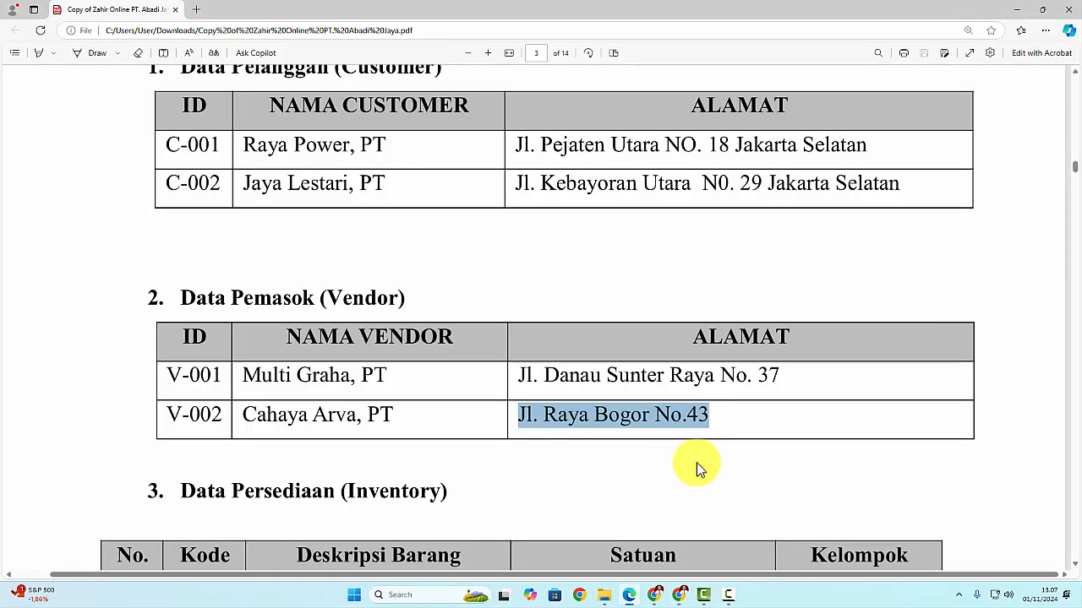
scroll(611, 437, "down", 5)
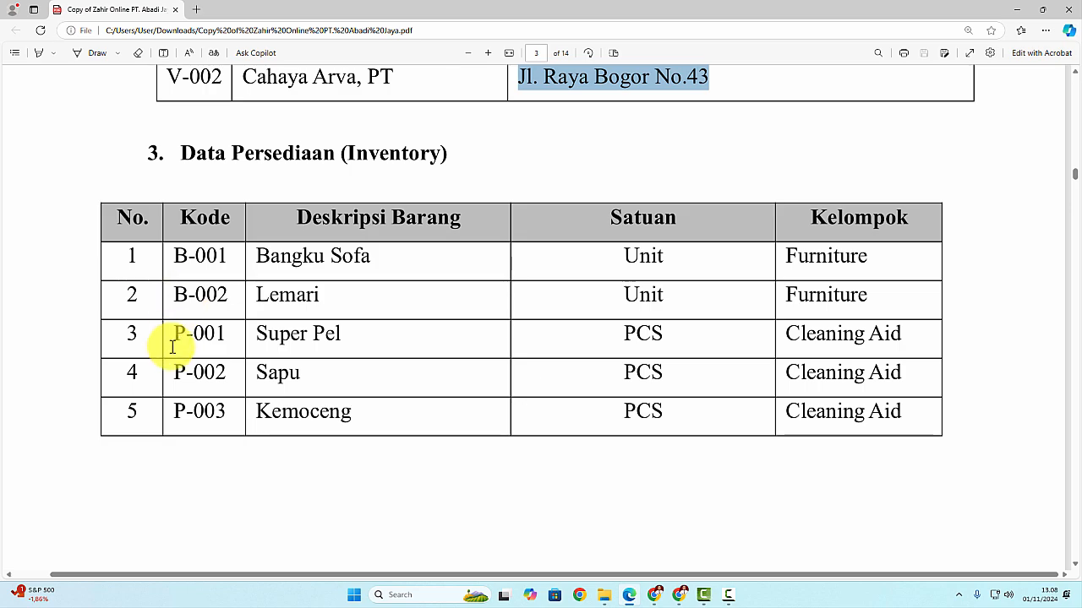
left_click(791, 255)
left_click_drag(791, 255, 877, 261)
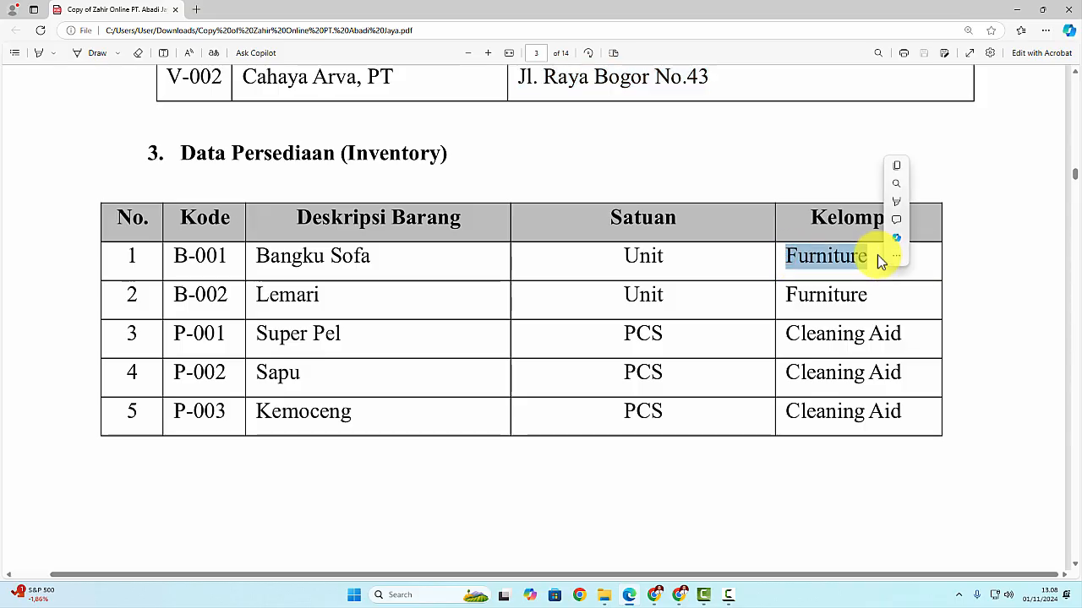
Switch to Zahir Online, open the product groups (Kelompok Produk) in the other master data, and start a new group
key("alt+Tab")
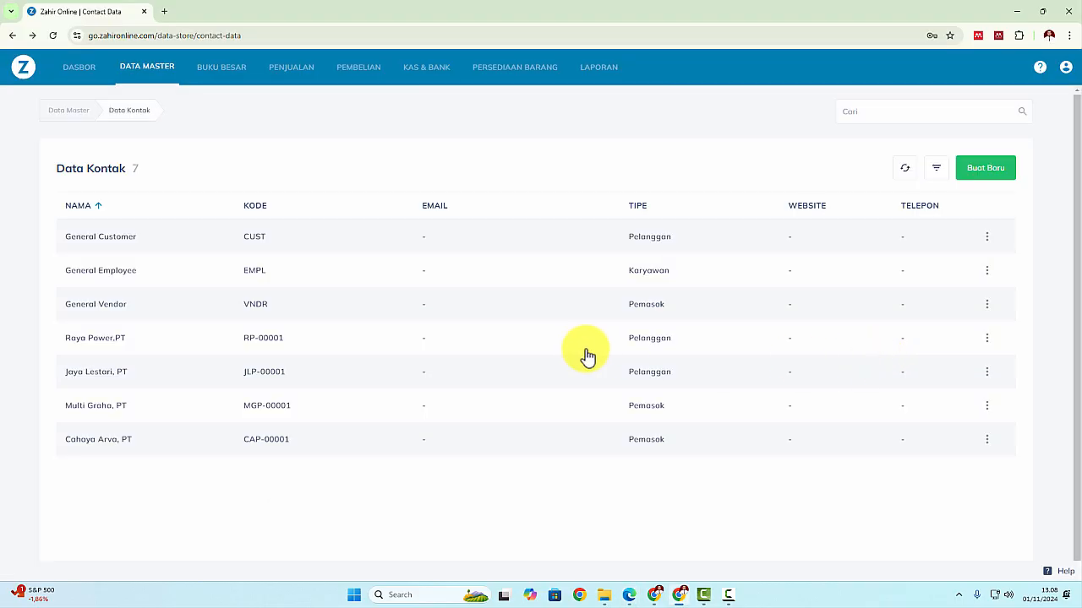
left_click(149, 68)
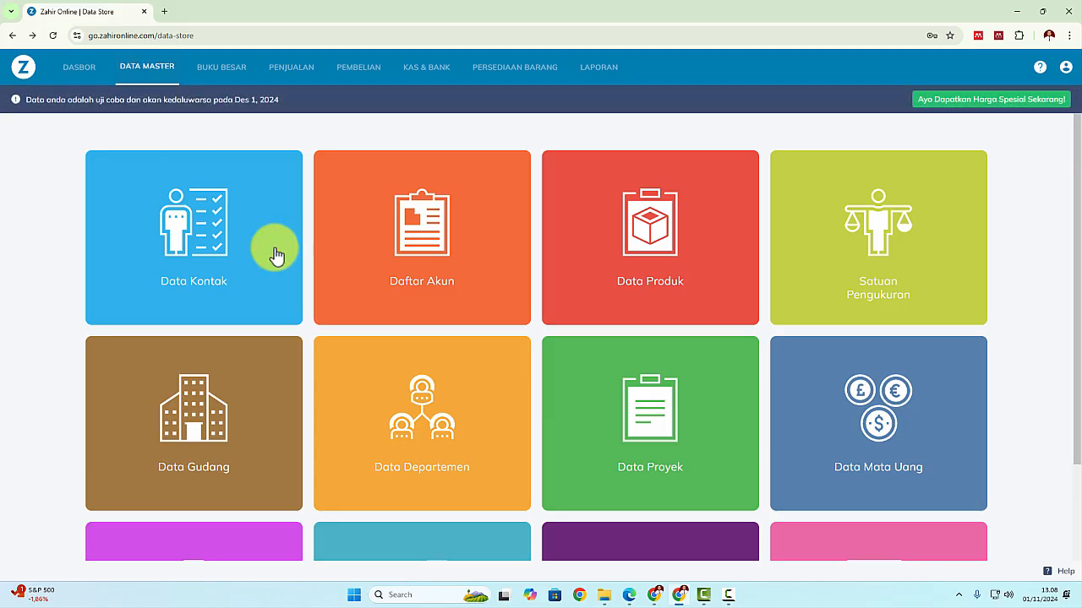
scroll(450, 304, "down", 2)
left_click(863, 446)
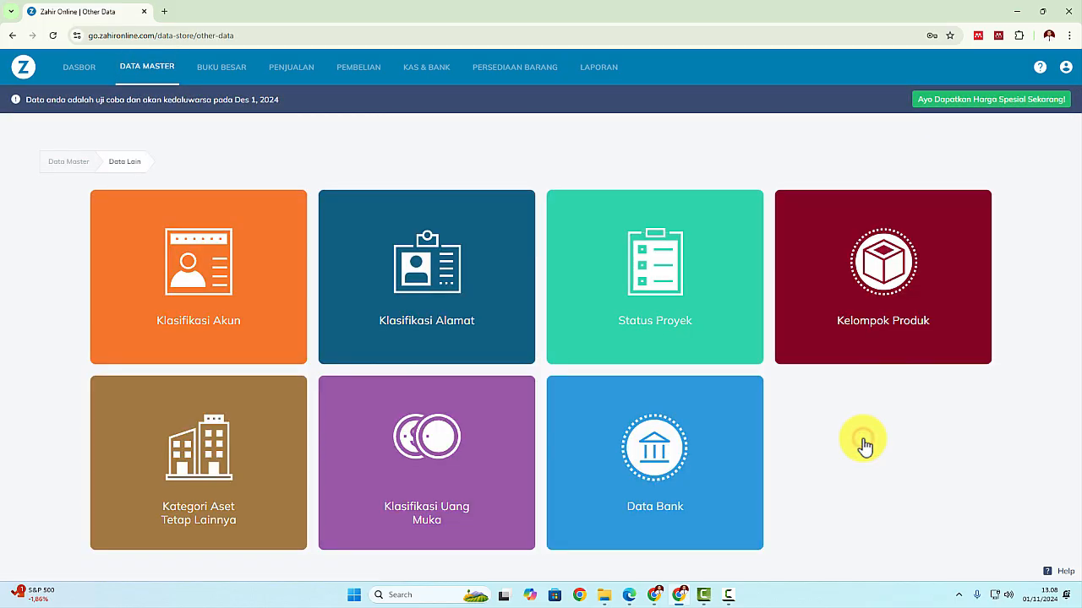
left_click(876, 284)
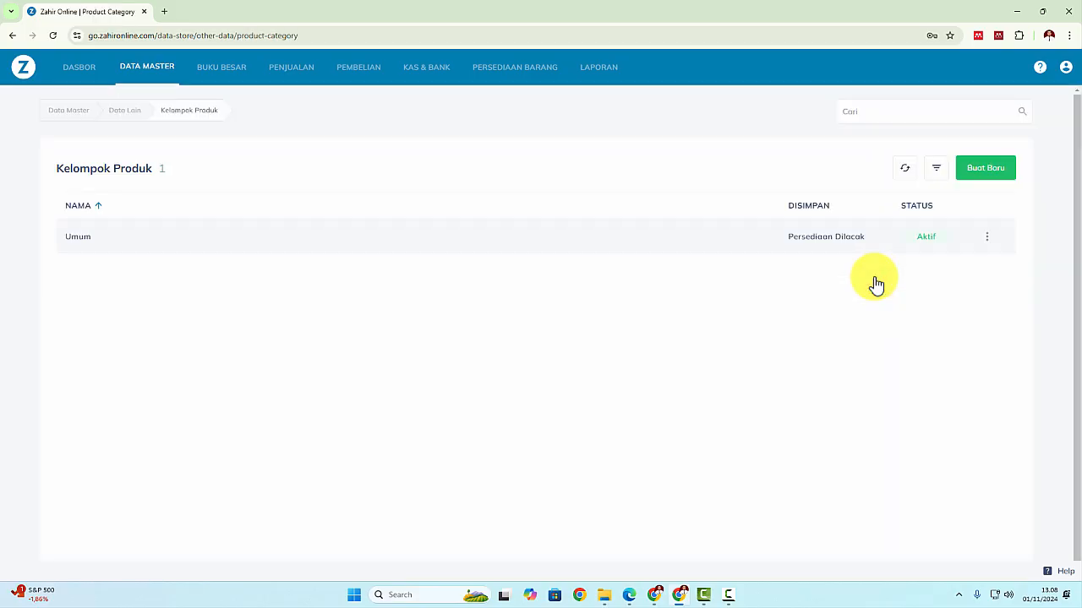
left_click(987, 173)
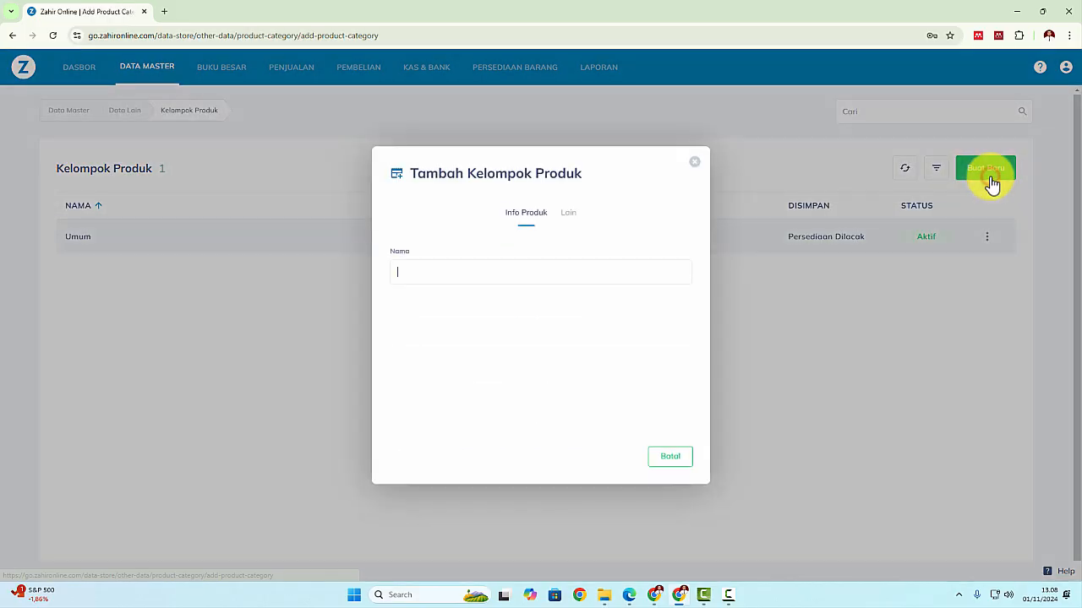
Copy the group name Furniture from the case PDF as the new product group's name and save it
key("alt+Tab")
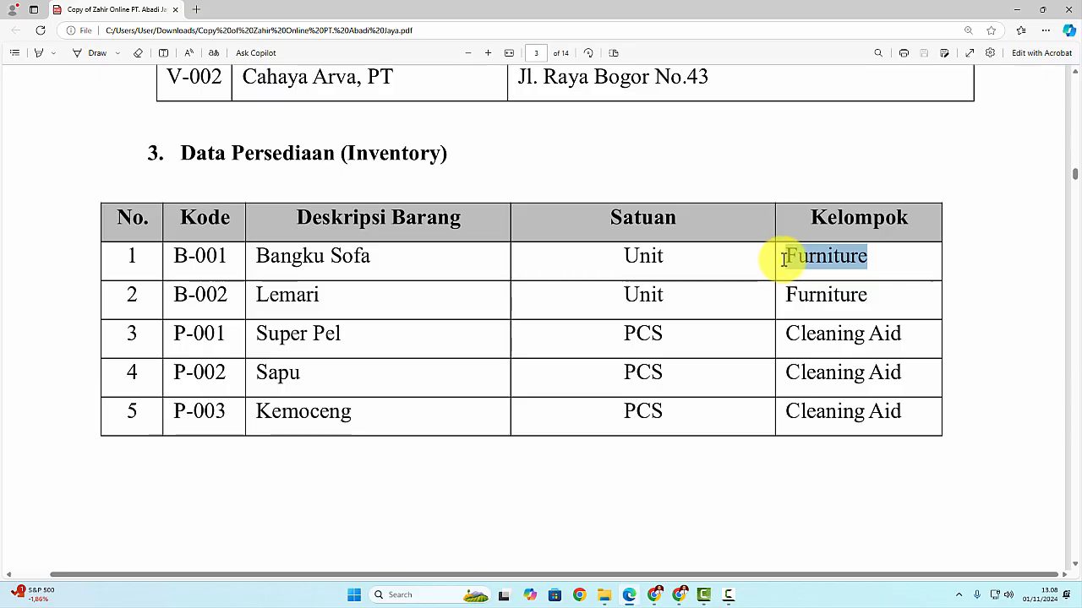
key("ctrl+c")
key("alt+Tab")
key("ctrl+v")
left_click(670, 457)
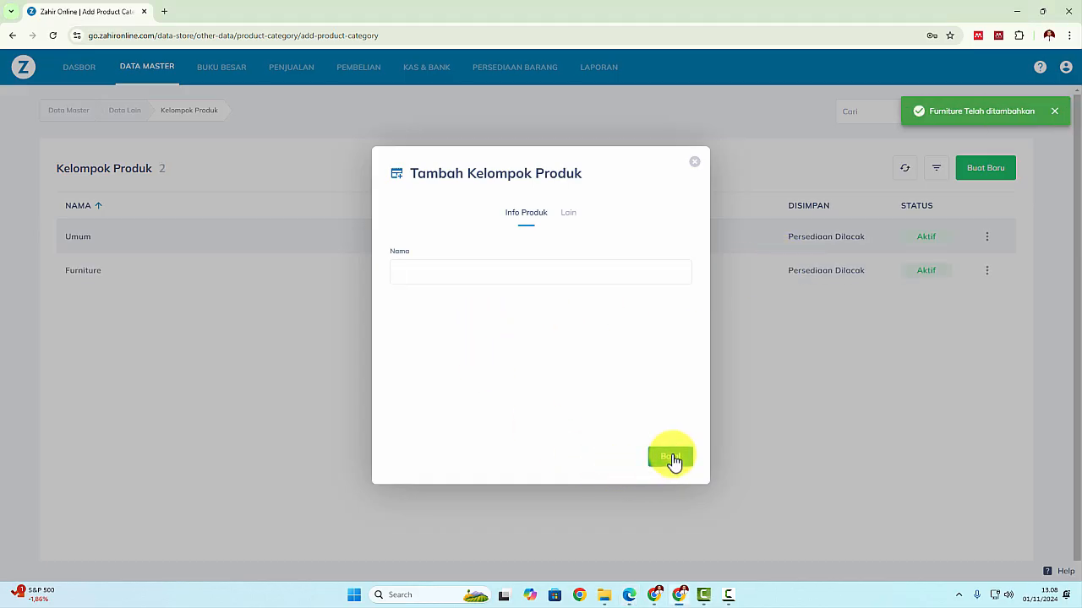
Add a second product group named Cleaning Aid, copied from the inventory table in the case PDF, and close the form
key("alt+Tab")
left_click(787, 334)
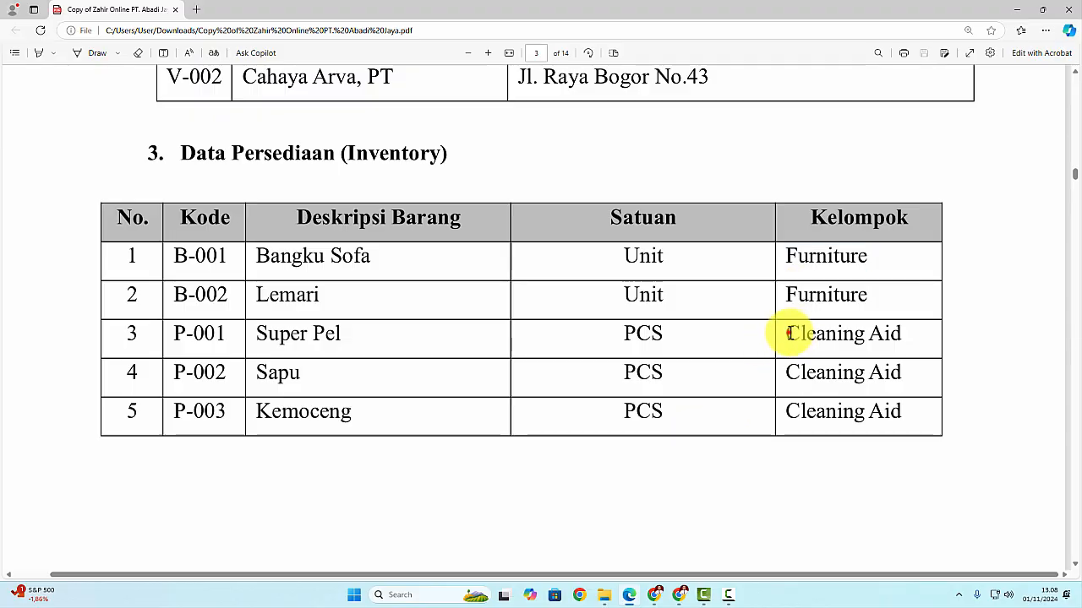
left_click_drag(788, 334, 896, 333)
key("ctrl+c")
key("alt+Tab")
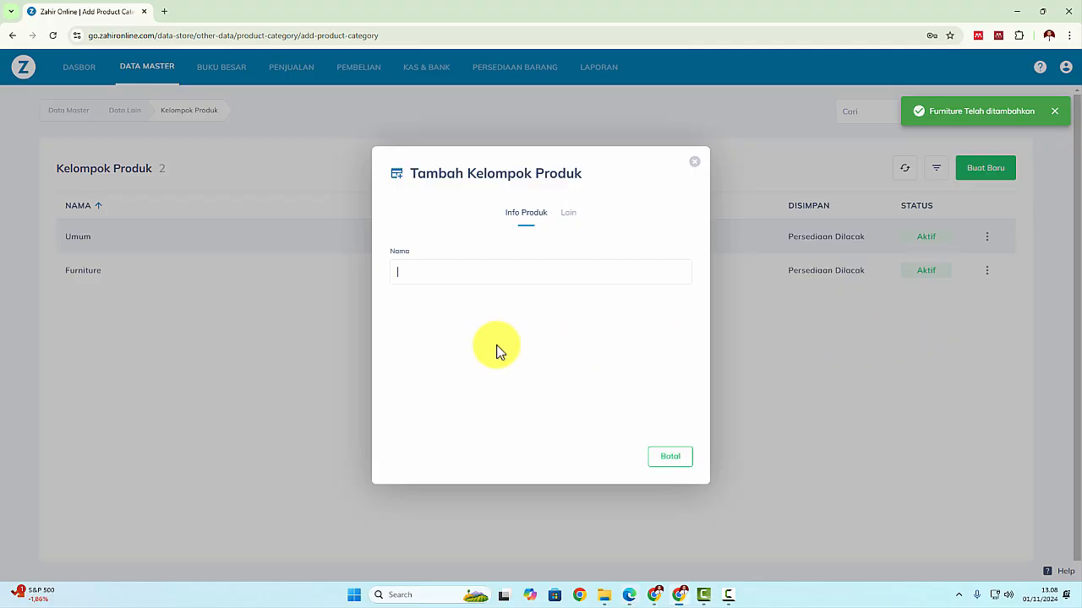
key("ctrl+v")
left_click(664, 461)
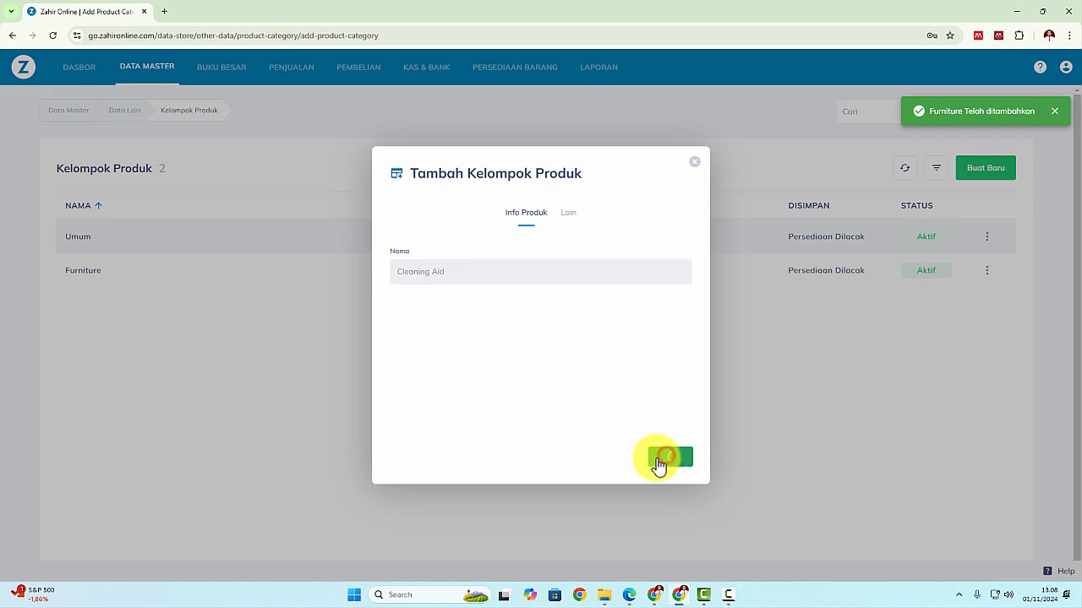
left_click(697, 165)
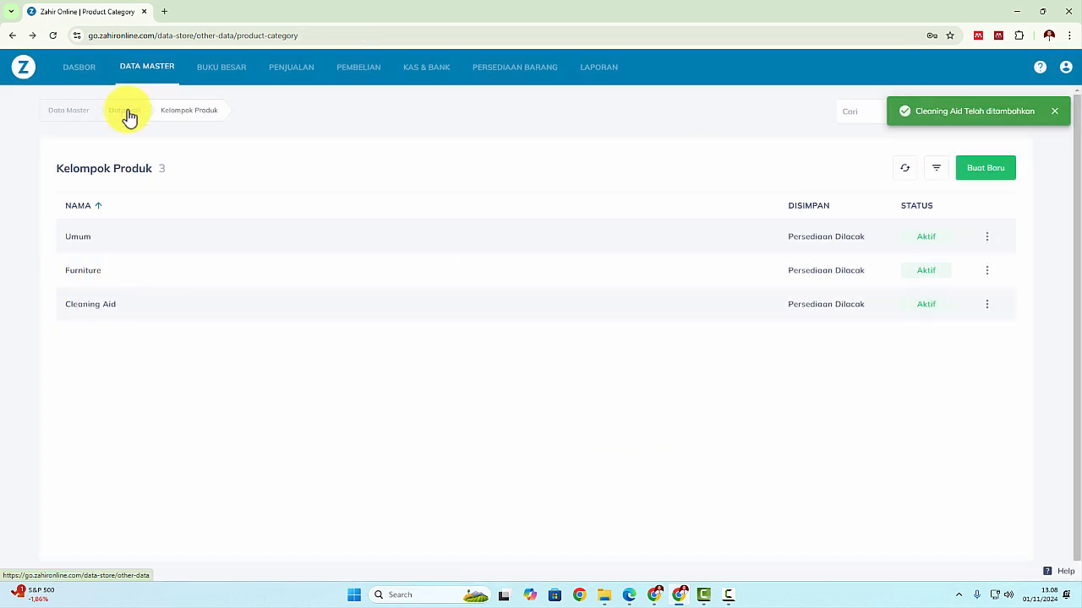
Leave the product group list for the master data overview and bring up the inventory table in the case PDF
left_click(154, 76)
key("alt+Tab")
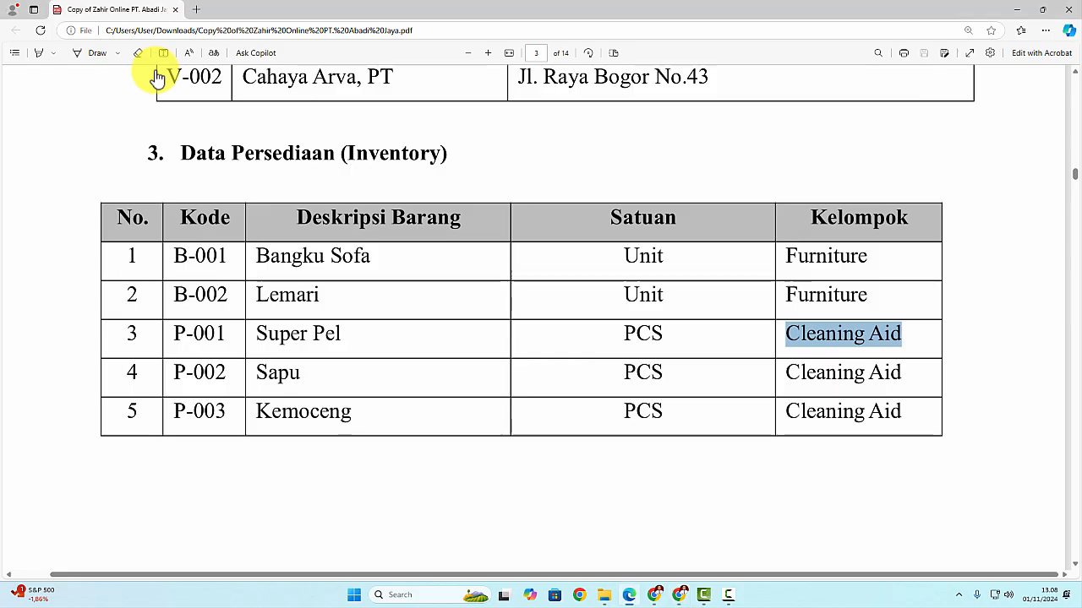
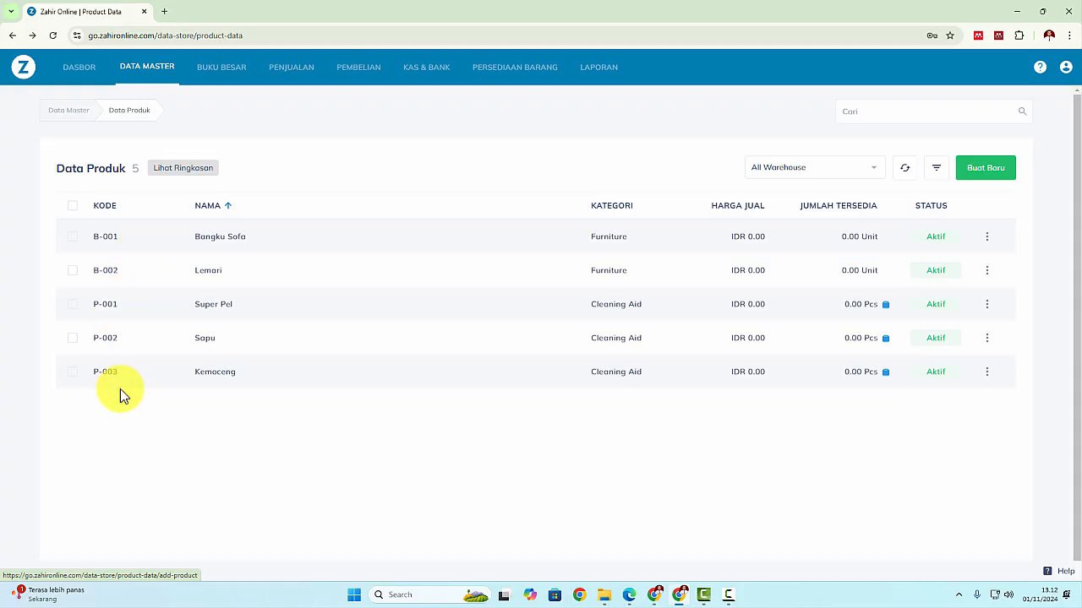
Find the Saldo Awal Piutang table in the case PDF and enlarge it with the customer and invoice columns in view
key("alt+Tab")
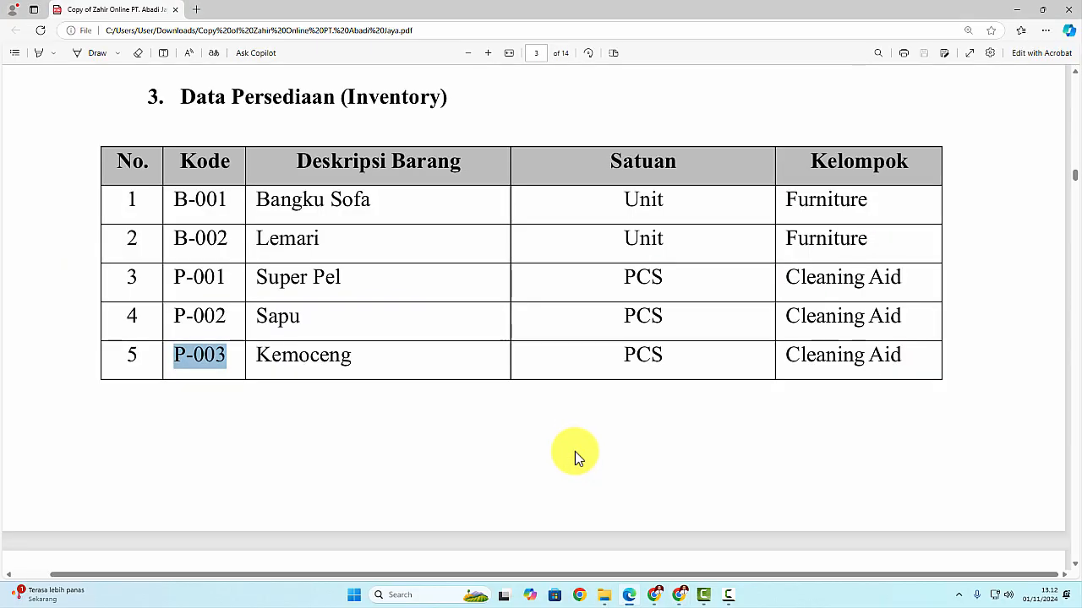
scroll(580, 448, "down", 3)
scroll(580, 449, "down", 2)
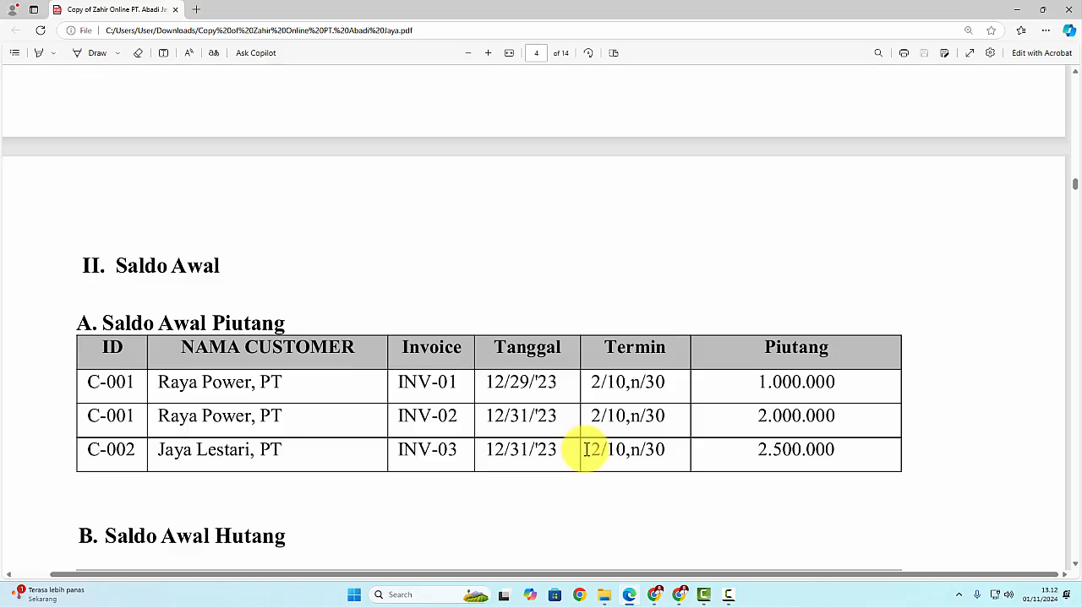
scroll(545, 449, "up", 2, "ctrl")
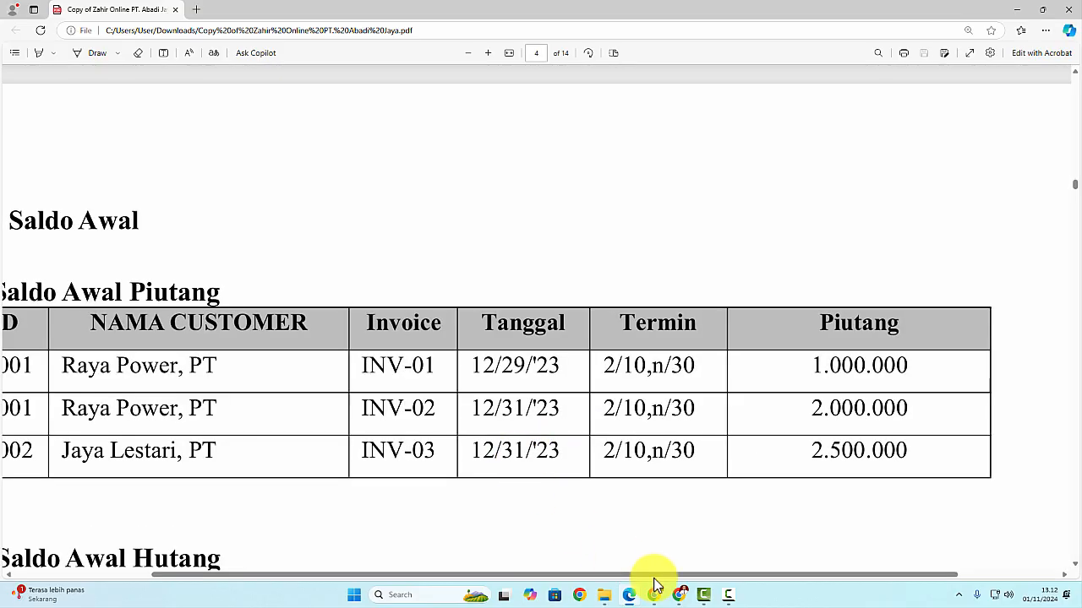
left_click_drag(649, 577, 561, 582)
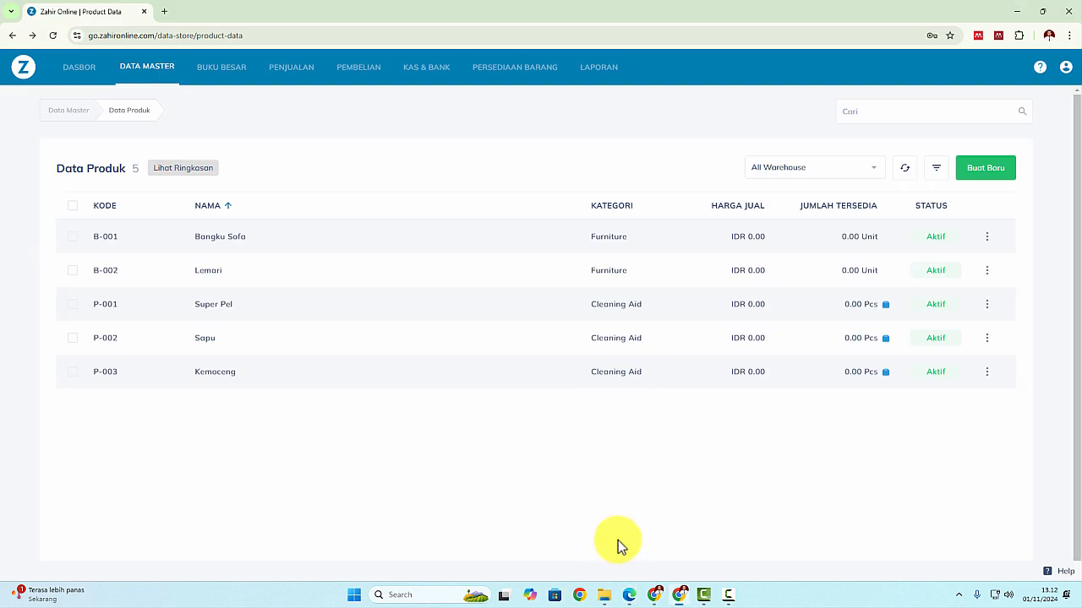
In Zahir Online, open the opening balances (Saldo Awal) for Piutang and start a new receivable entry
left_click(162, 75)
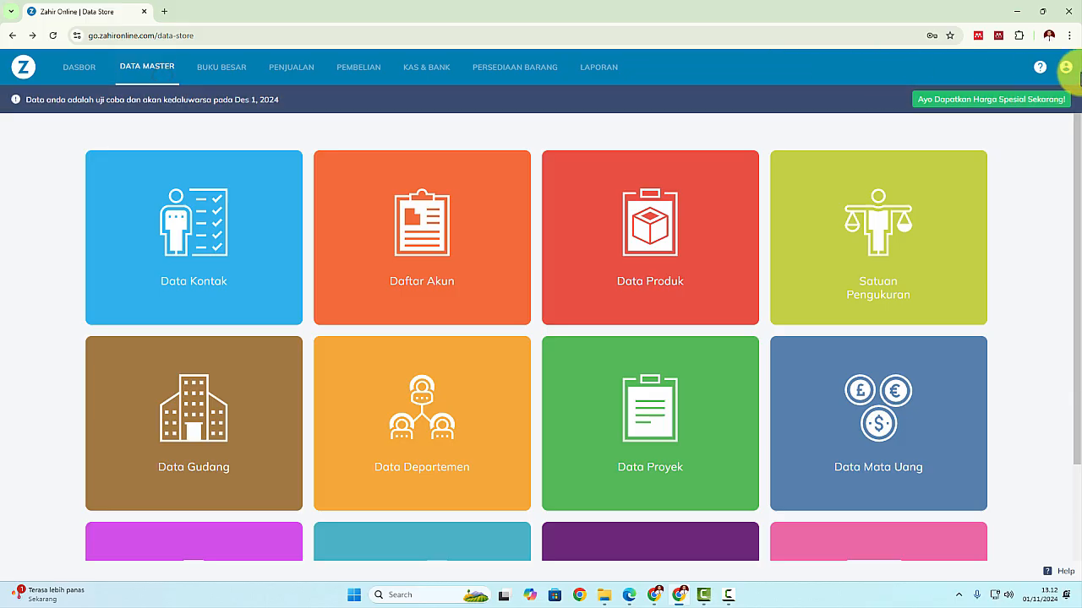
left_click(1065, 67)
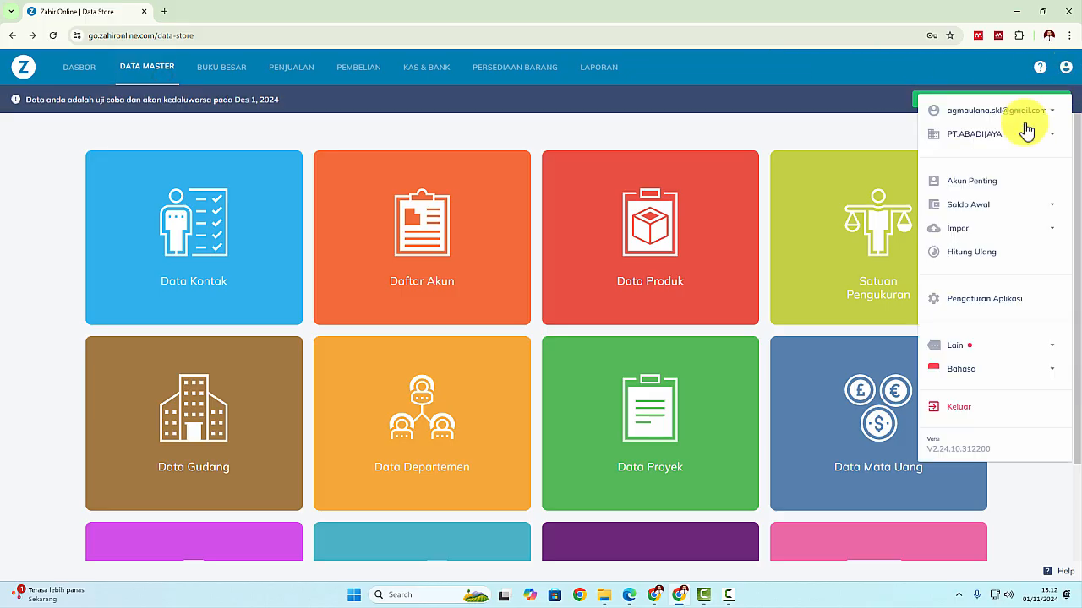
left_click(973, 210)
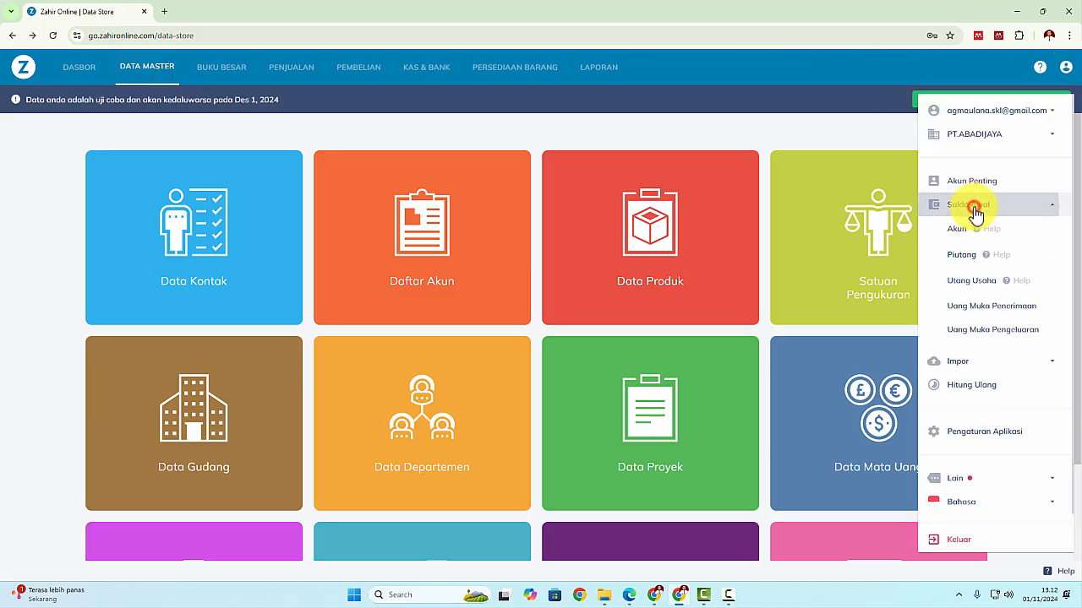
left_click(952, 257)
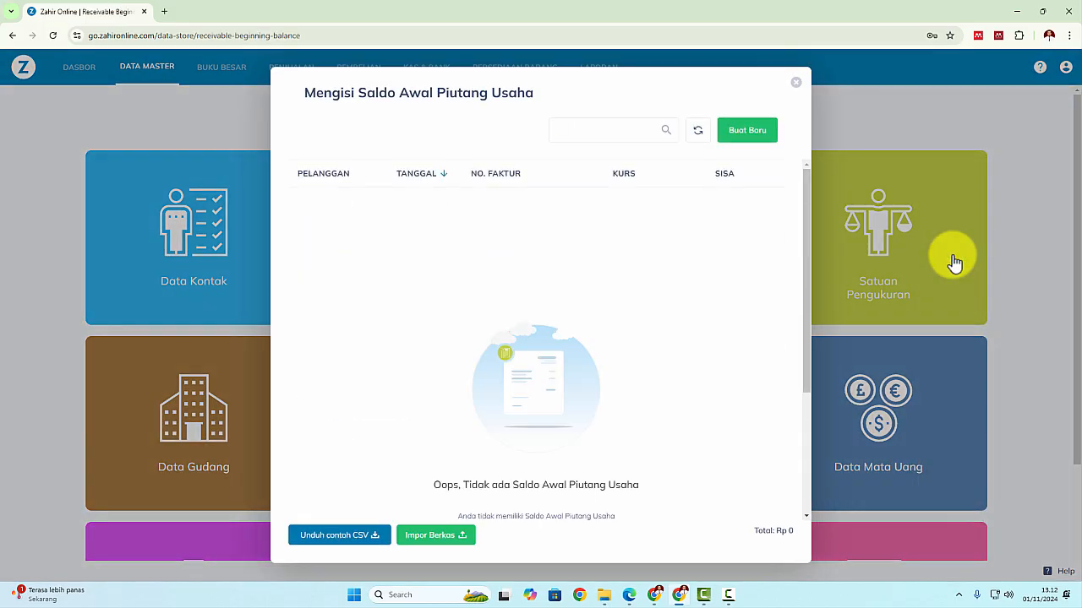
left_click(756, 133)
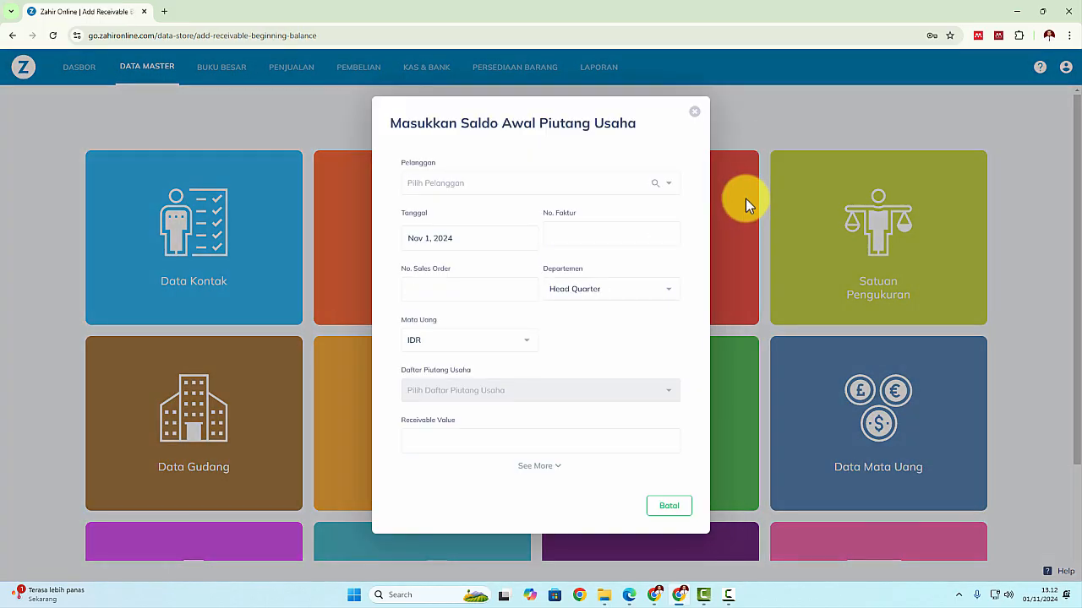
Set the customer of the receivable opening balance to Raya Power,PT, as in the first row of the case PDF table
key("alt+Tab")
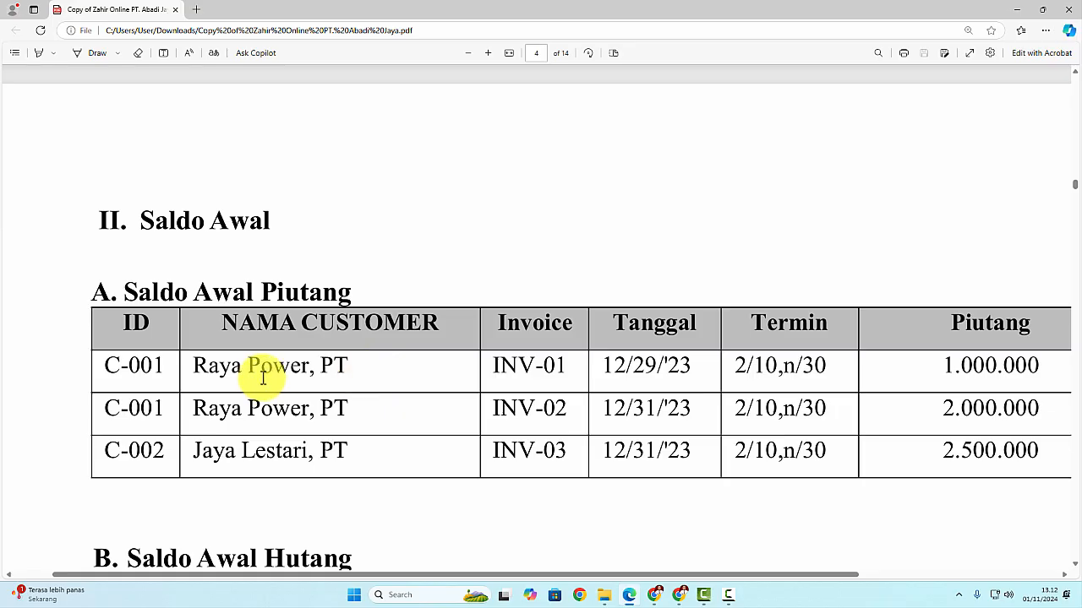
key("alt+Tab")
left_click(668, 183)
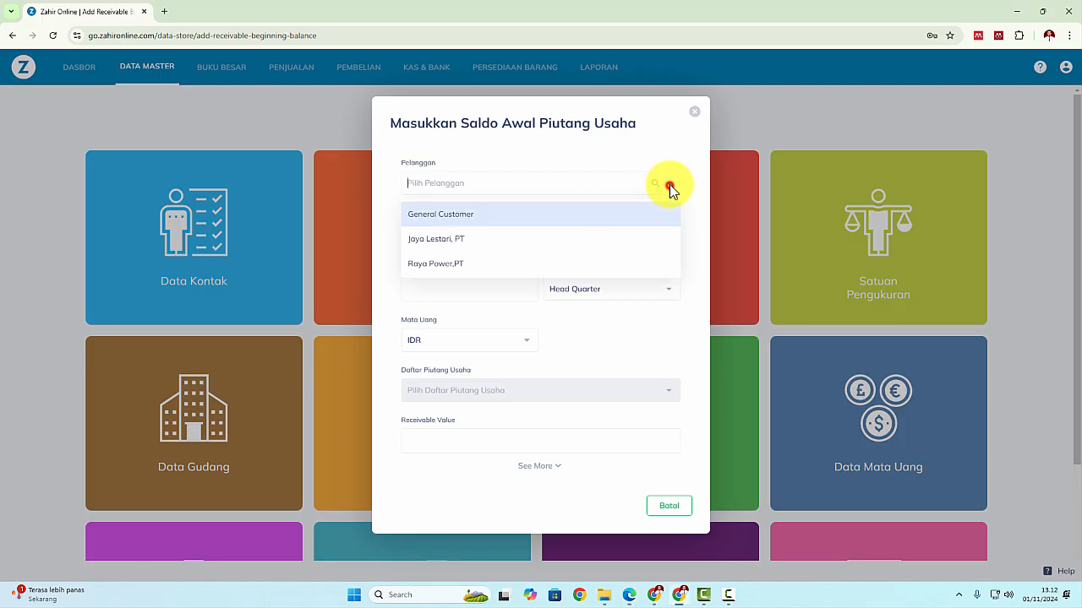
left_click(554, 265)
Set the date of the receivable opening balance to Des 29, 2023, following the first row of the case PDF table
key("alt+Tab")
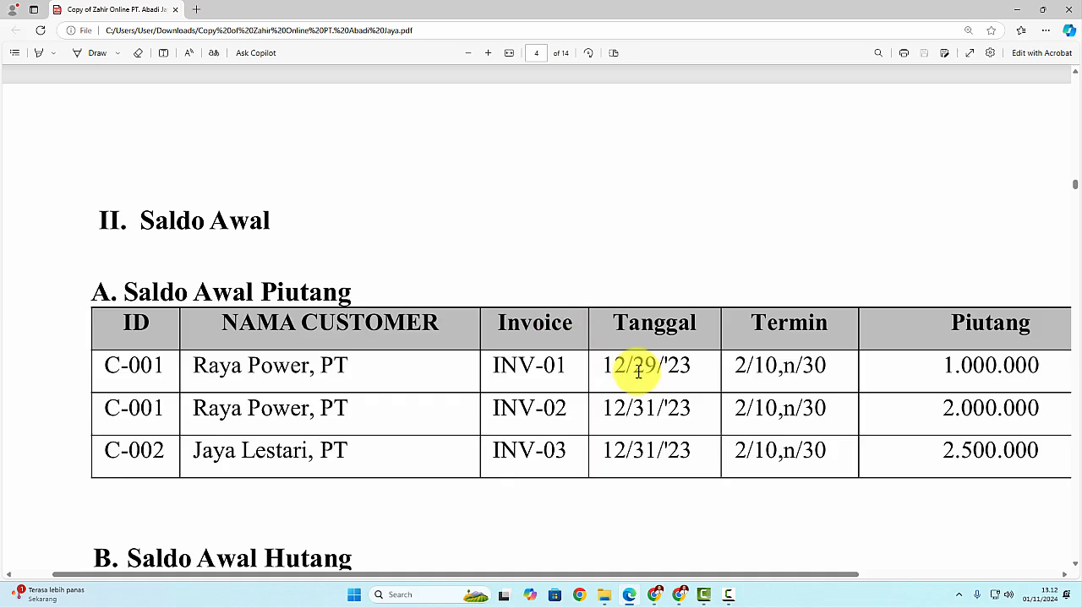
key("alt+Tab")
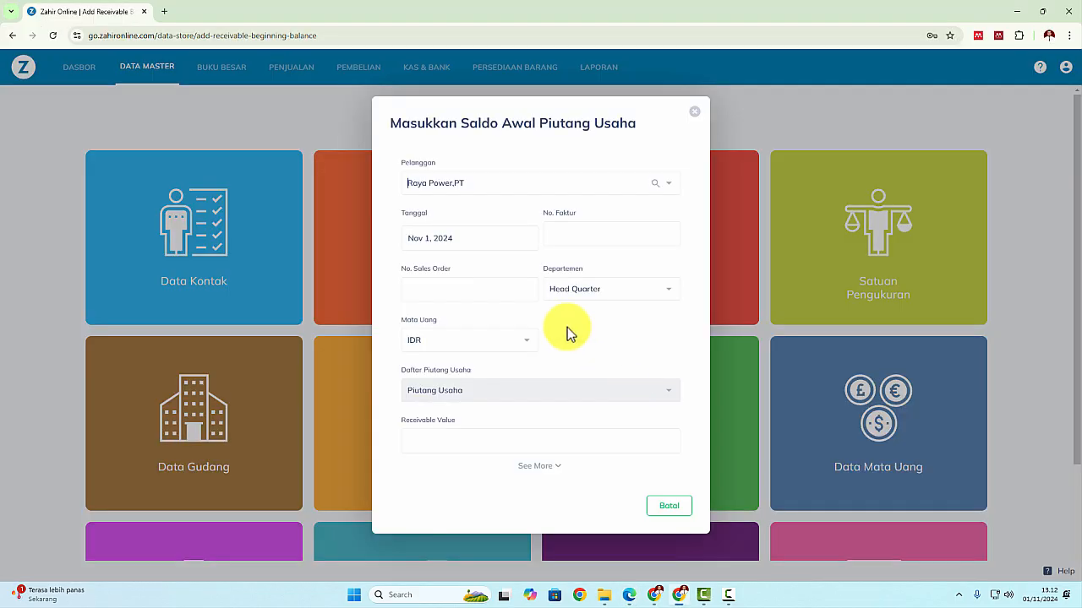
left_click(459, 236)
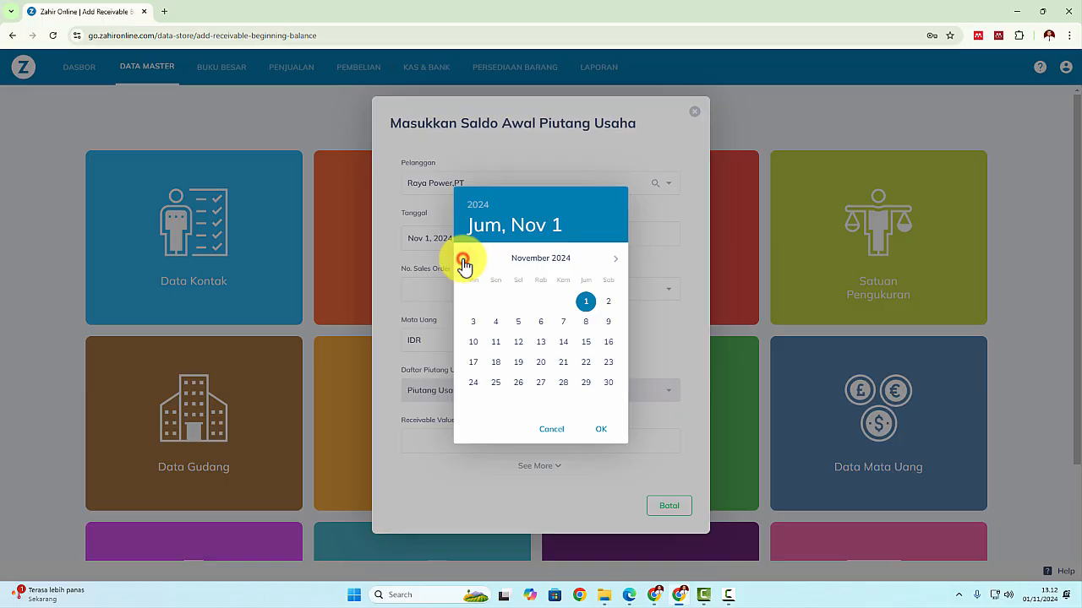
left_click(462, 258)
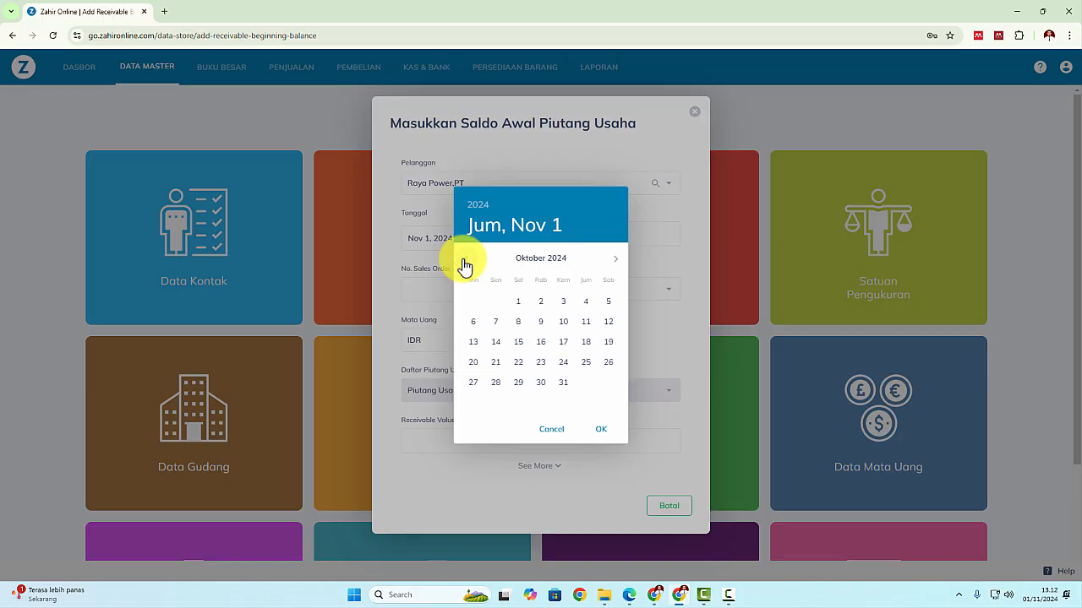
left_click(480, 208)
left_click(536, 302)
key("alt+Tab")
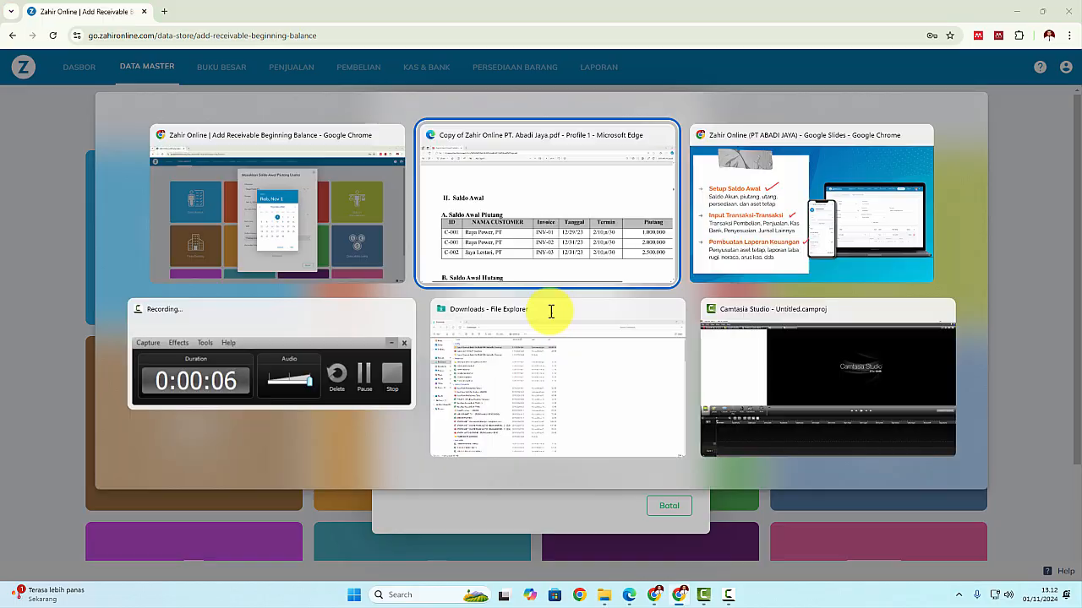
key("alt+Tab")
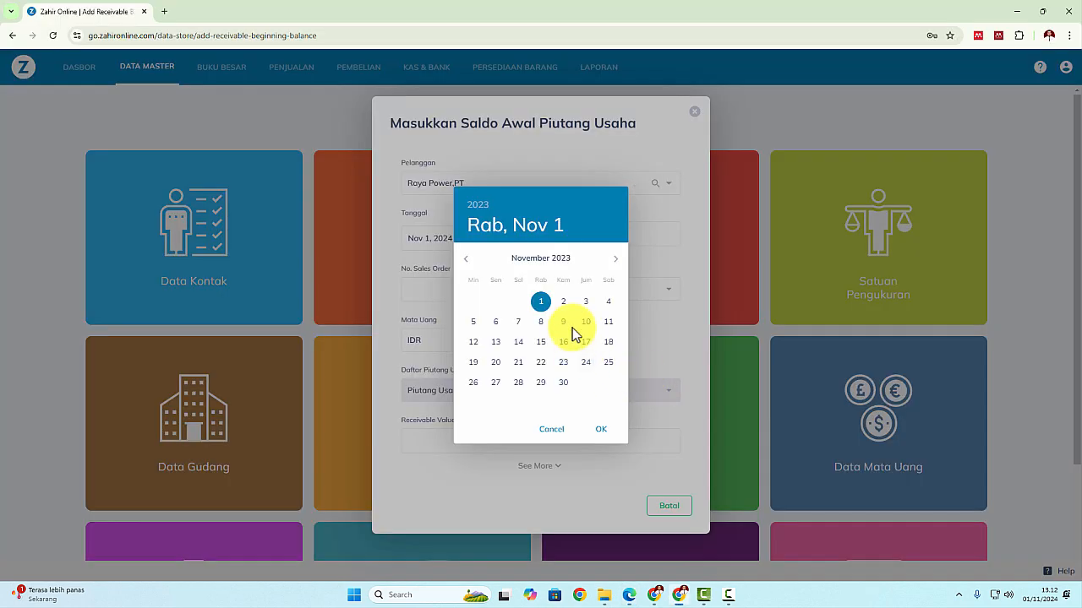
left_click(615, 264)
left_click(584, 385)
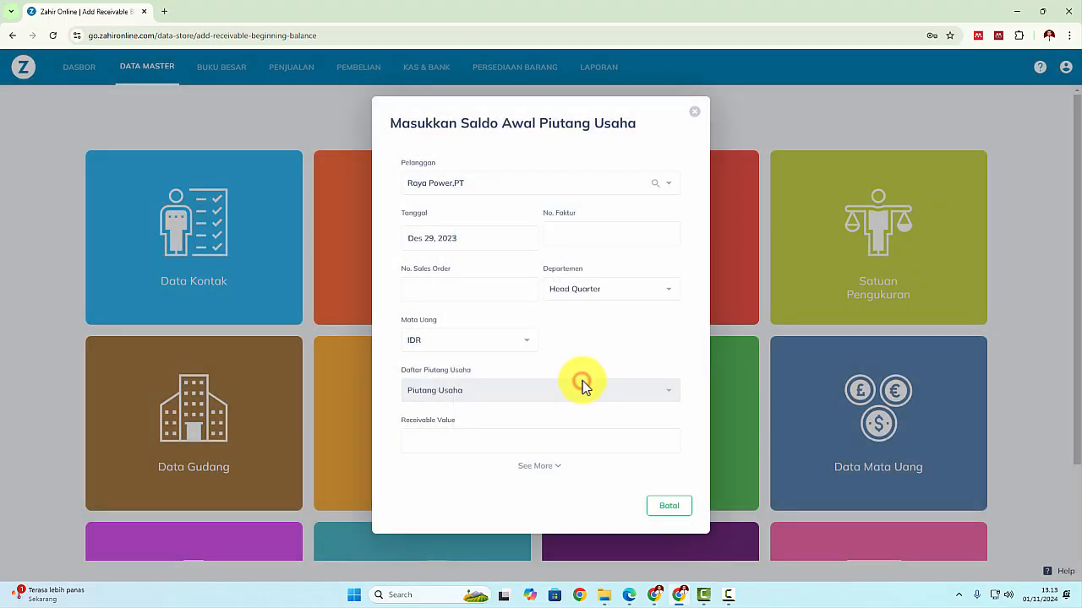
Copy invoice number INV-01 from the case PDF into the No. Faktur field of the receivable opening balance
key("alt+Tab")
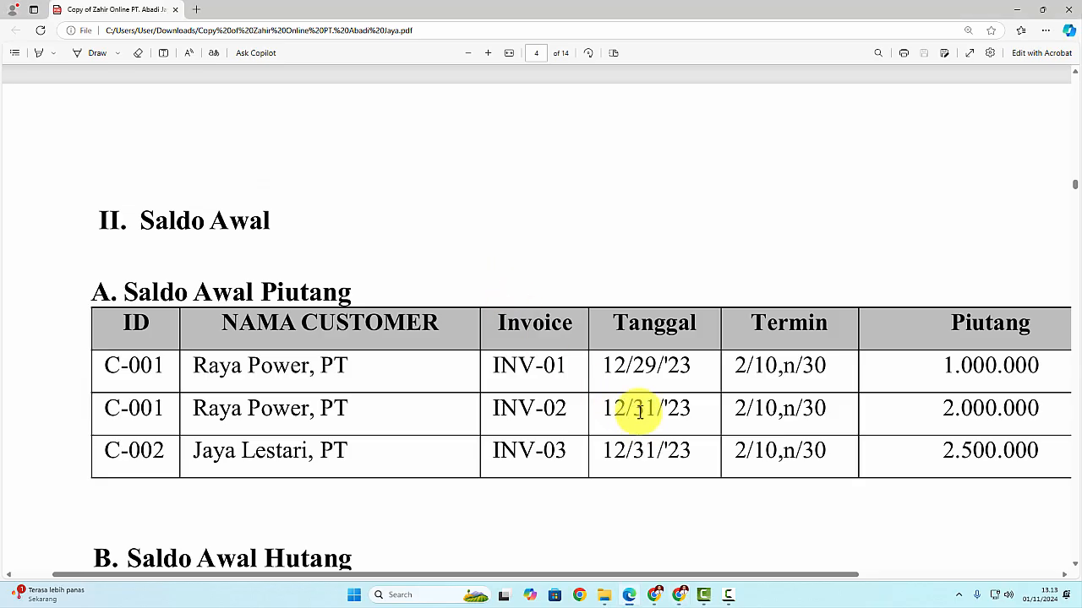
key("alt+Tab")
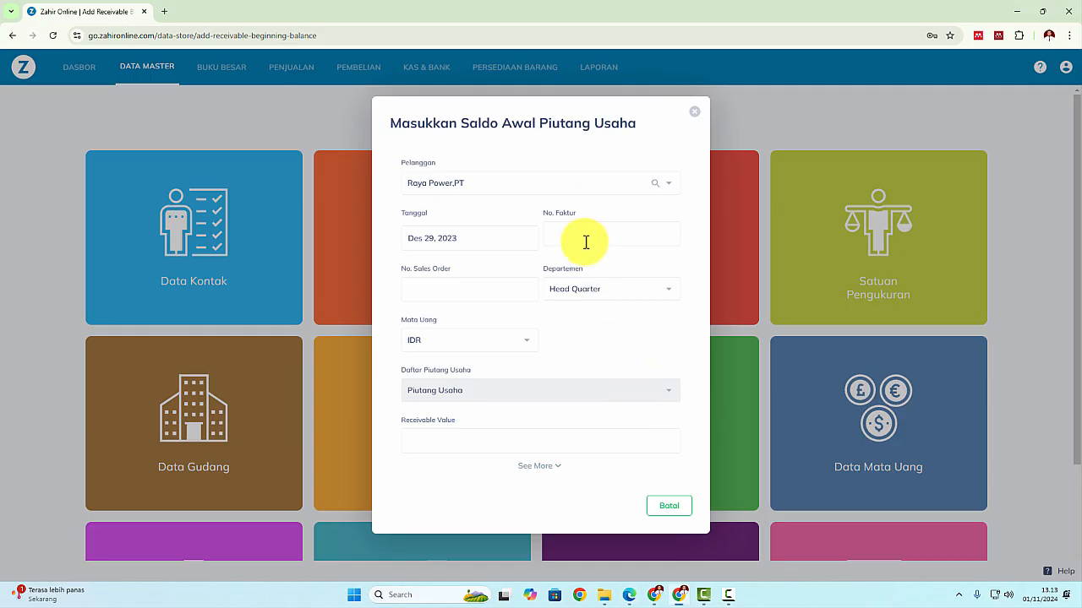
key("alt+Tab")
left_click_drag(558, 370, 489, 374)
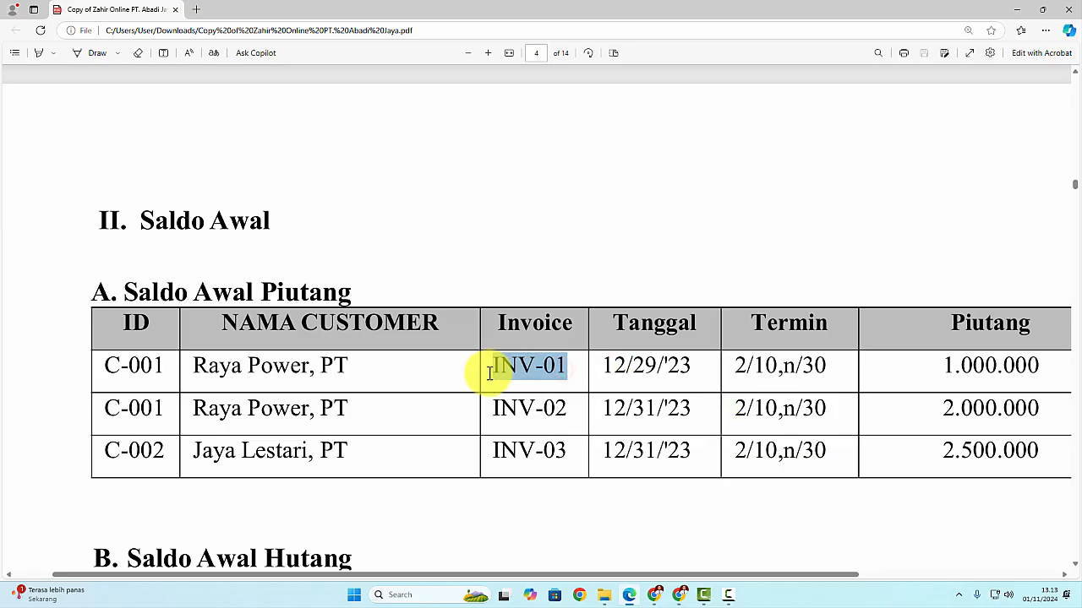
key("alt+Tab")
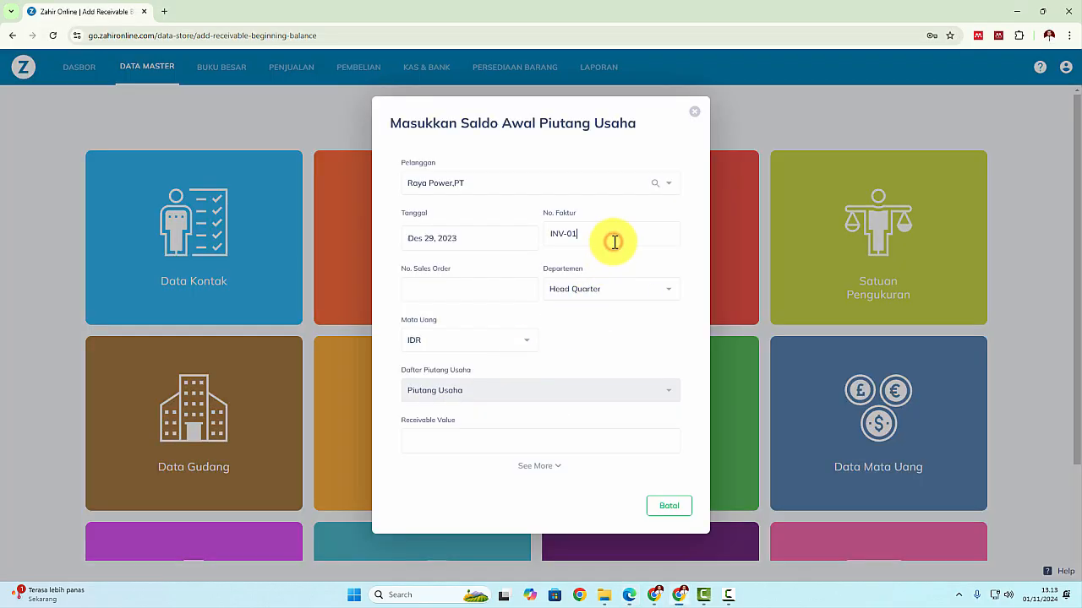
Expand the receivable entry's extra fields and set the INV-01 terms to 10 discount days, 30 due days and 2% early discount
key("alt+Tab")
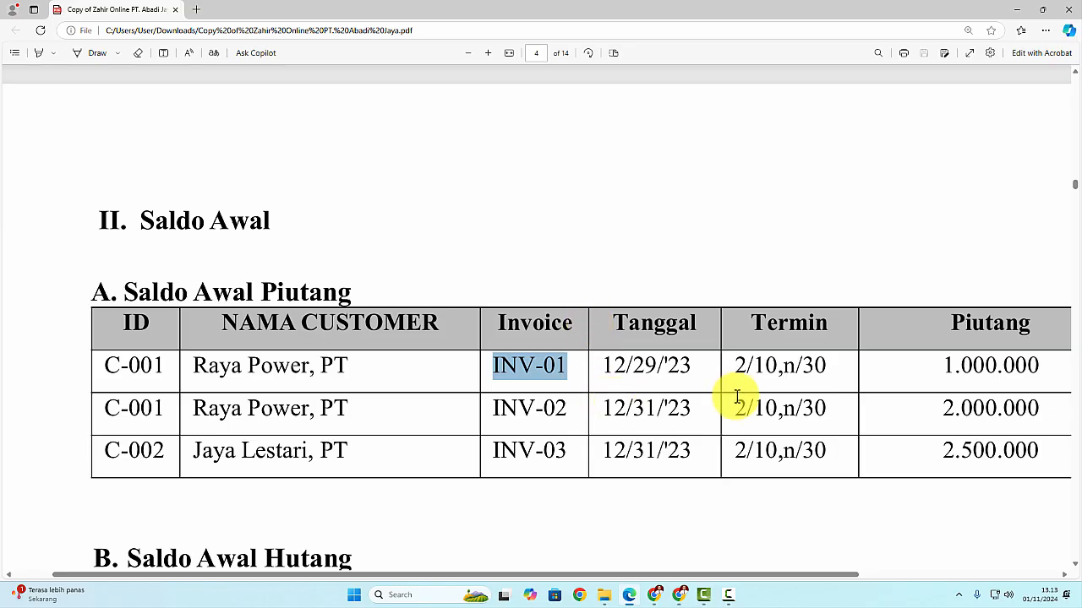
key("alt+Tab")
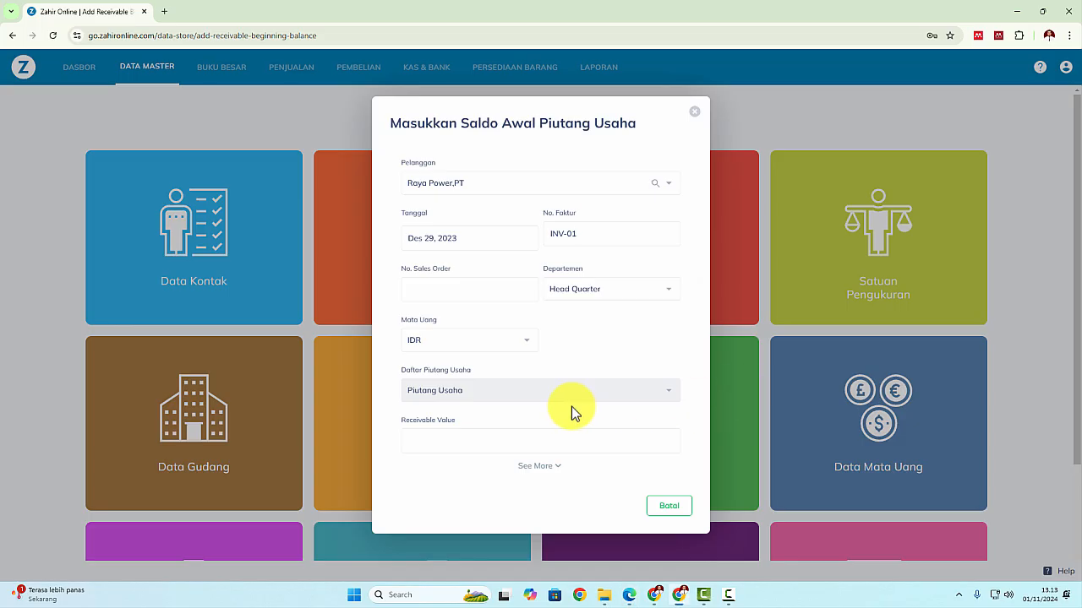
left_click(541, 477)
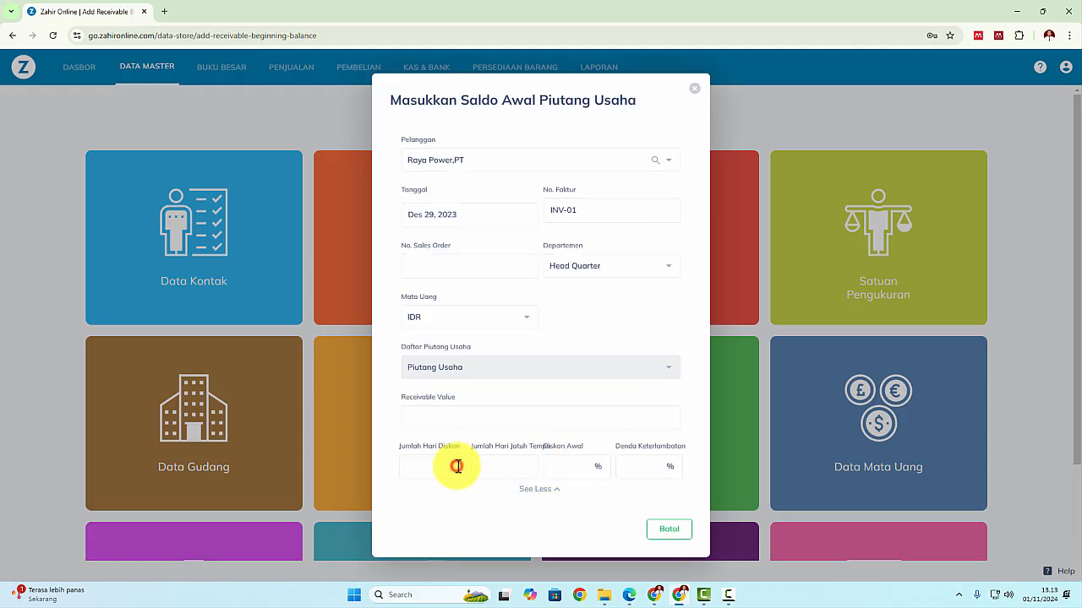
key("alt+Tab")
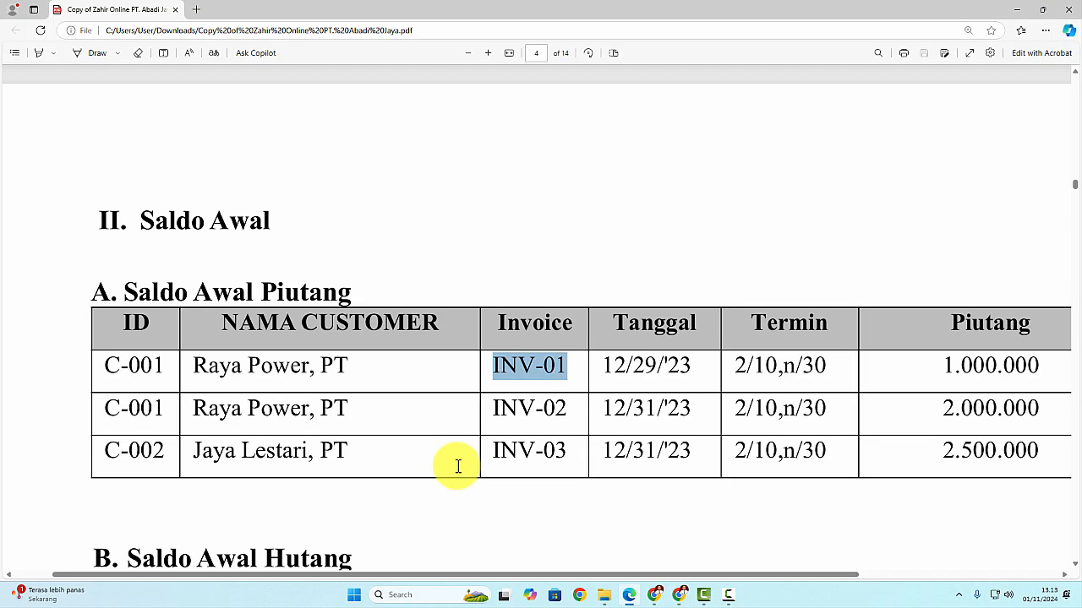
key("alt+Tab")
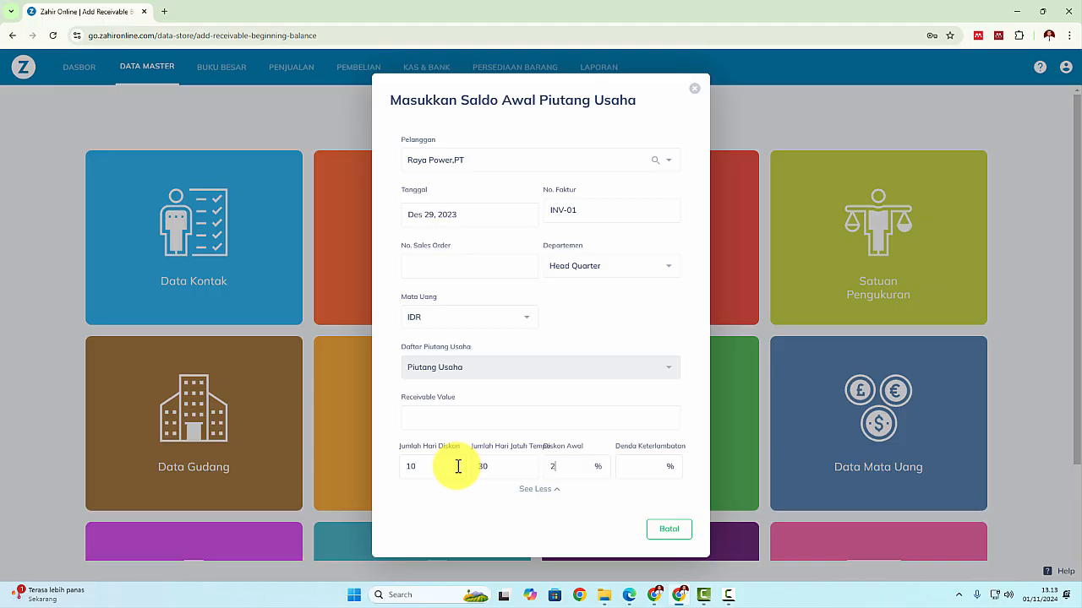
key("alt+Tab")
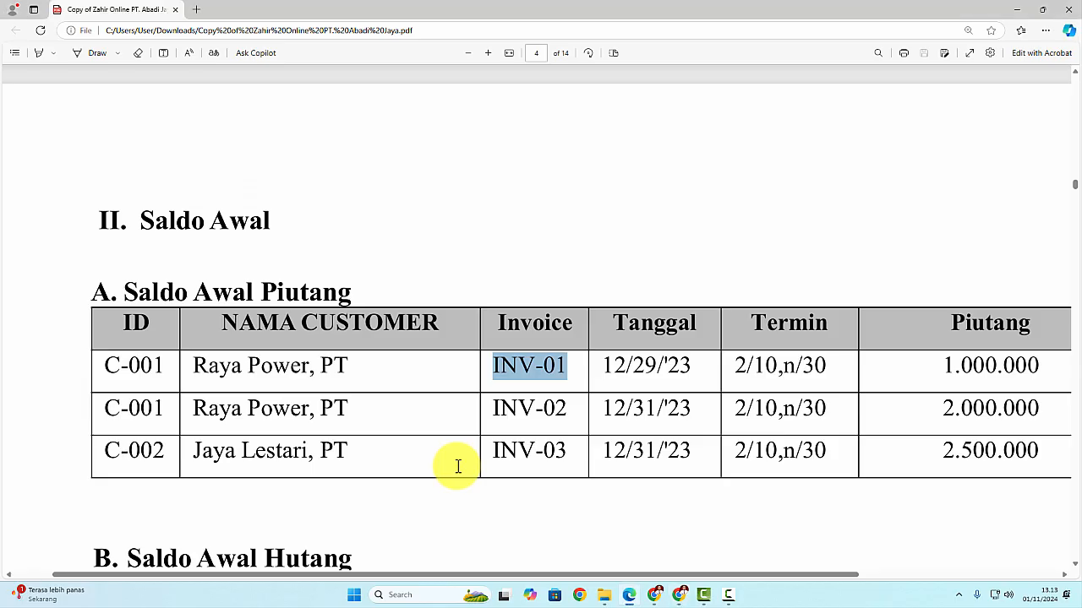
key("alt+Tab")
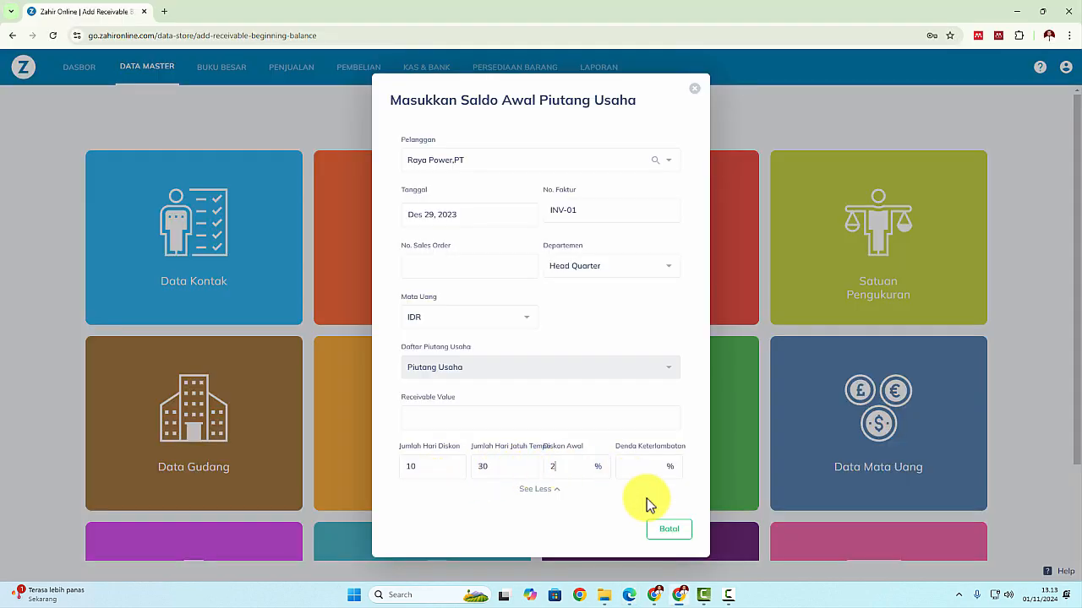
Set the INV-01 receivable value to Rp 1,000,000 as in the case PDF and save the entry
key("alt+Tab")
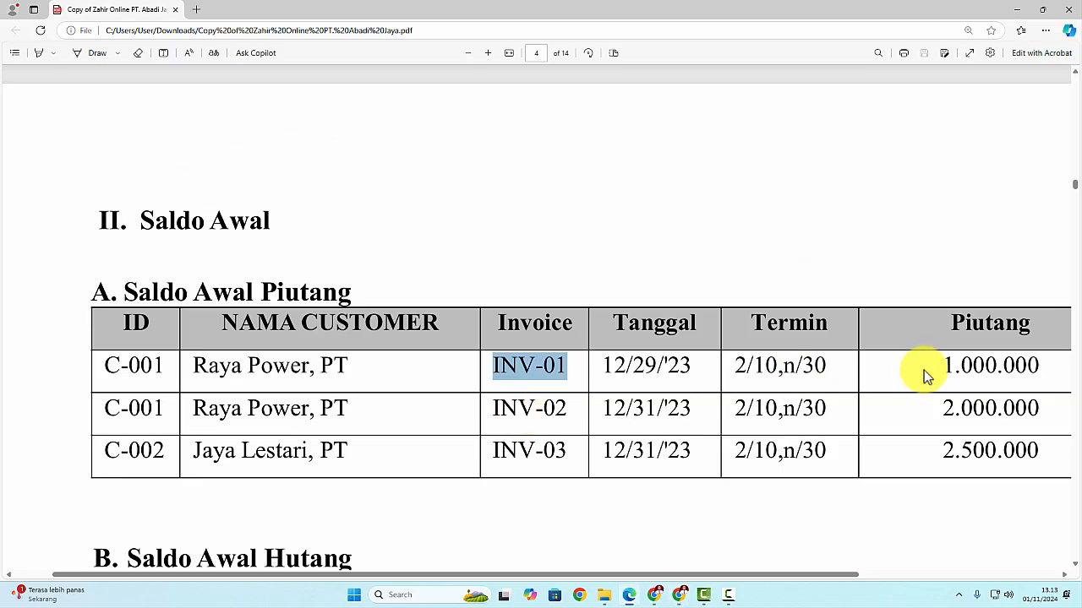
key("alt+Tab")
left_click(633, 423)
type("1,000,000")
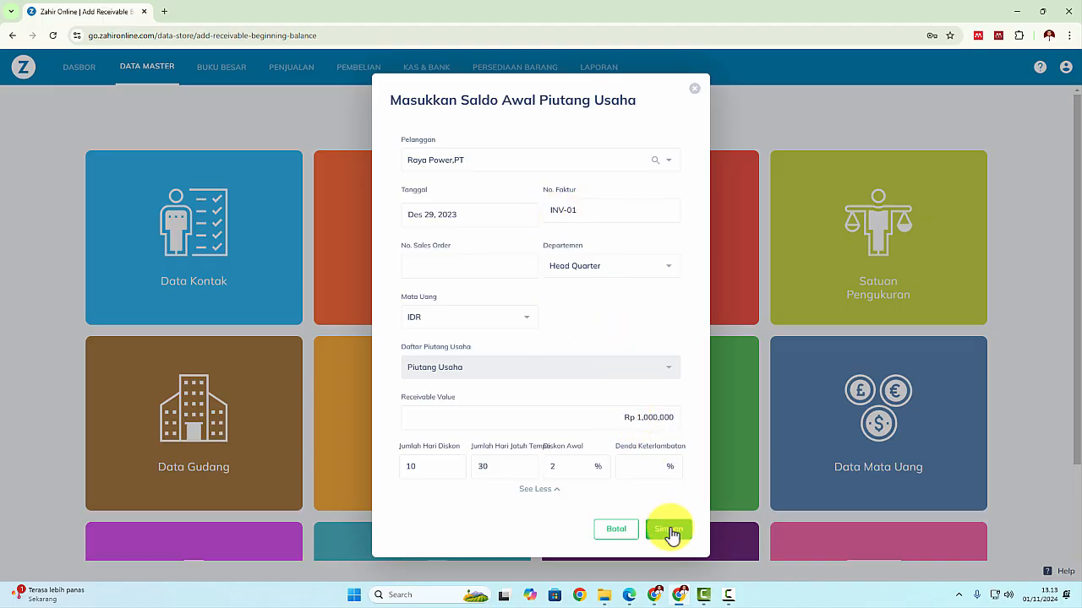
left_click(668, 530)
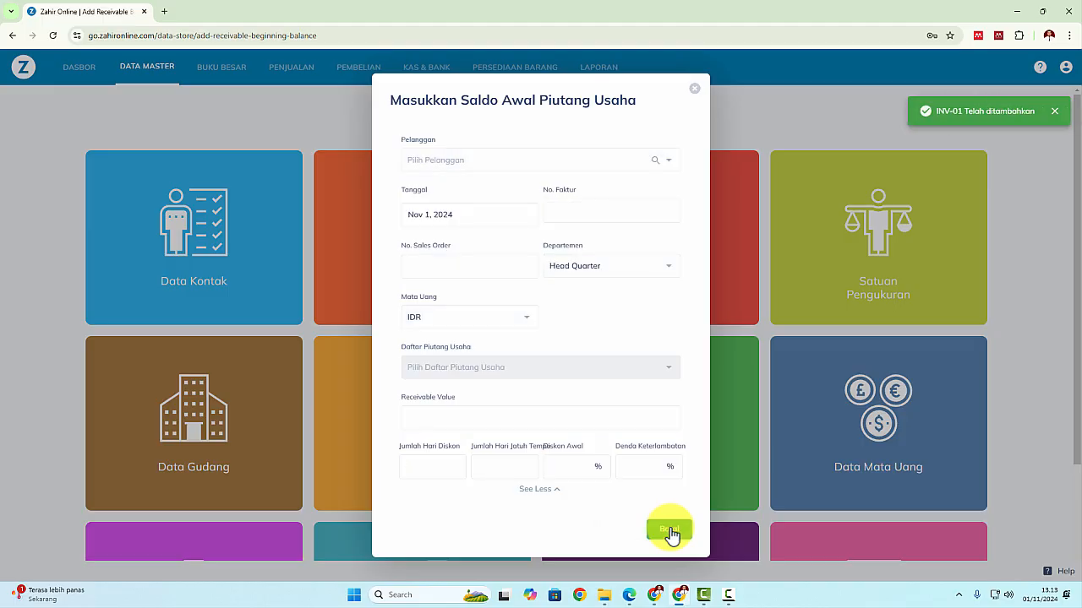
Set the customer of the new receivable opening balance to Raya Power,PT, following the second row of the case PDF table
key("alt+Tab")
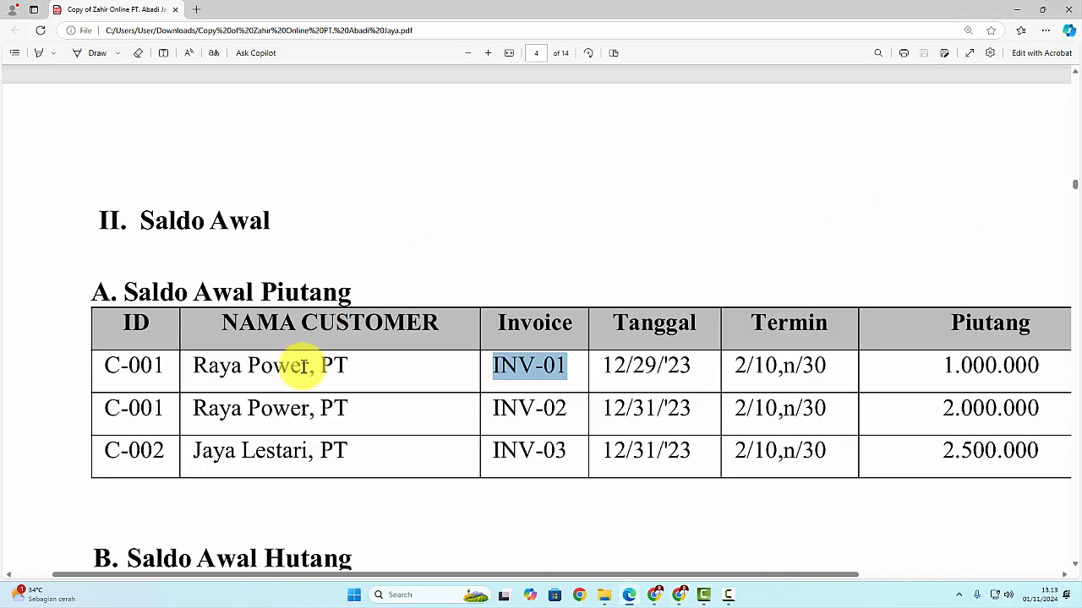
key("alt+Tab")
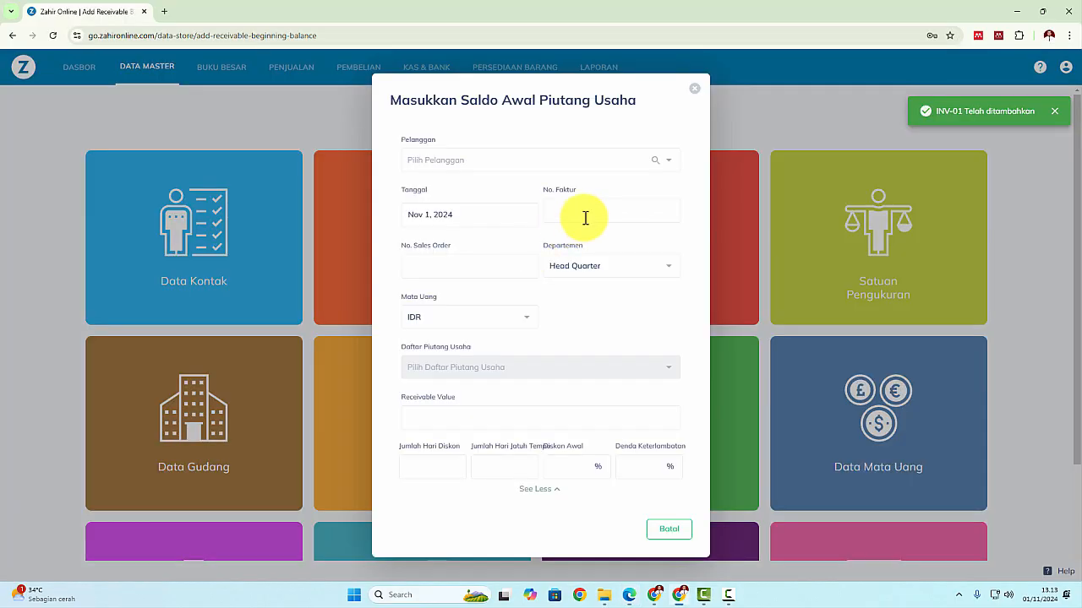
left_click(669, 161)
left_click(519, 245)
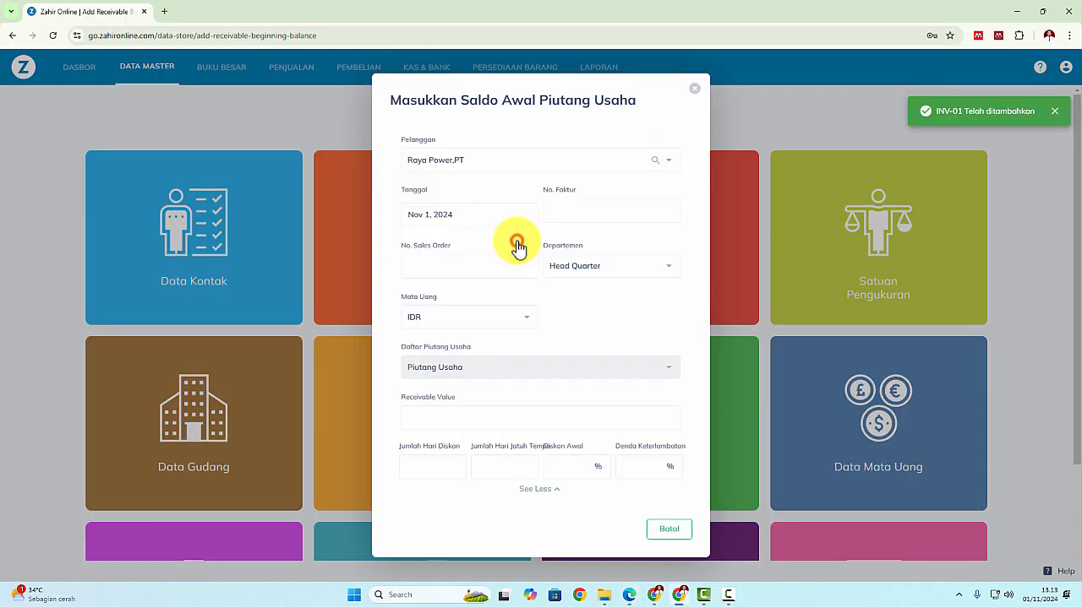
Set the Raya Power,PT receivable's date to Des 31, 2023, following the second row of the case PDF table
key("alt+Tab")
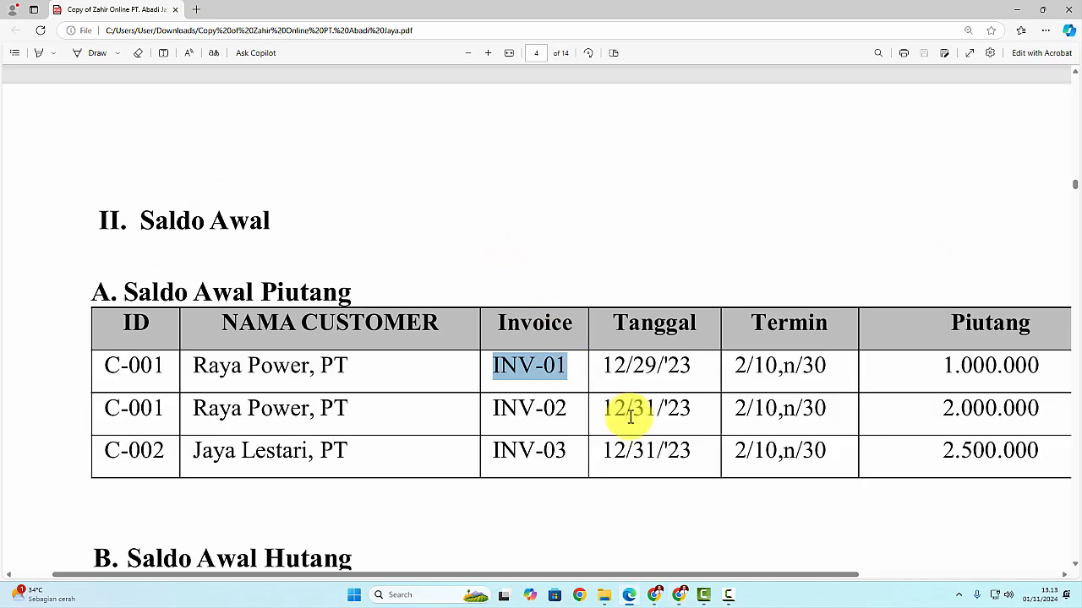
key("alt+Tab")
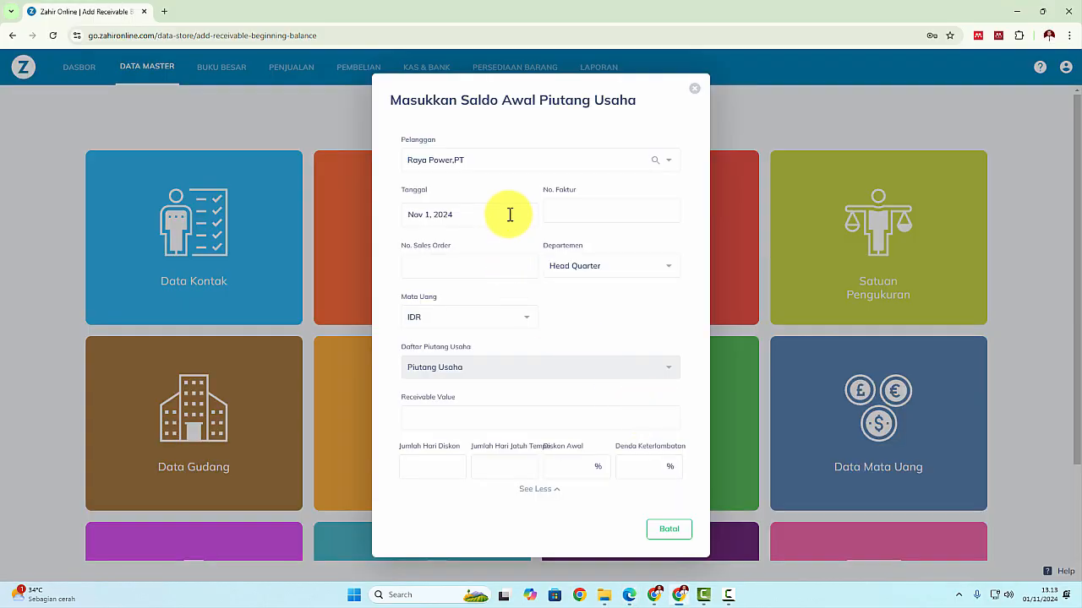
left_click(508, 213)
left_click(479, 207)
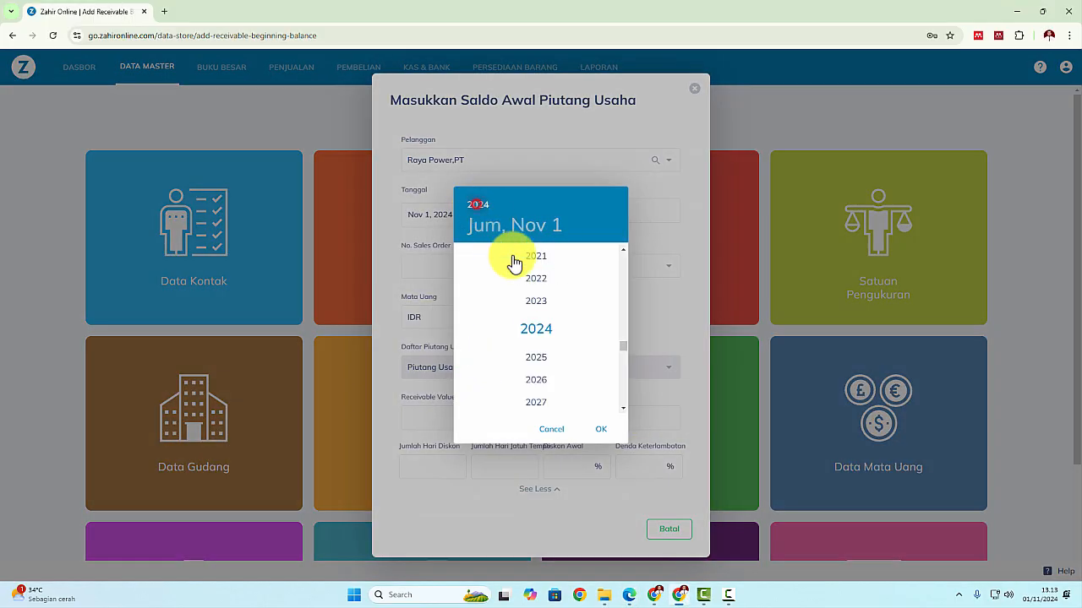
left_click(537, 302)
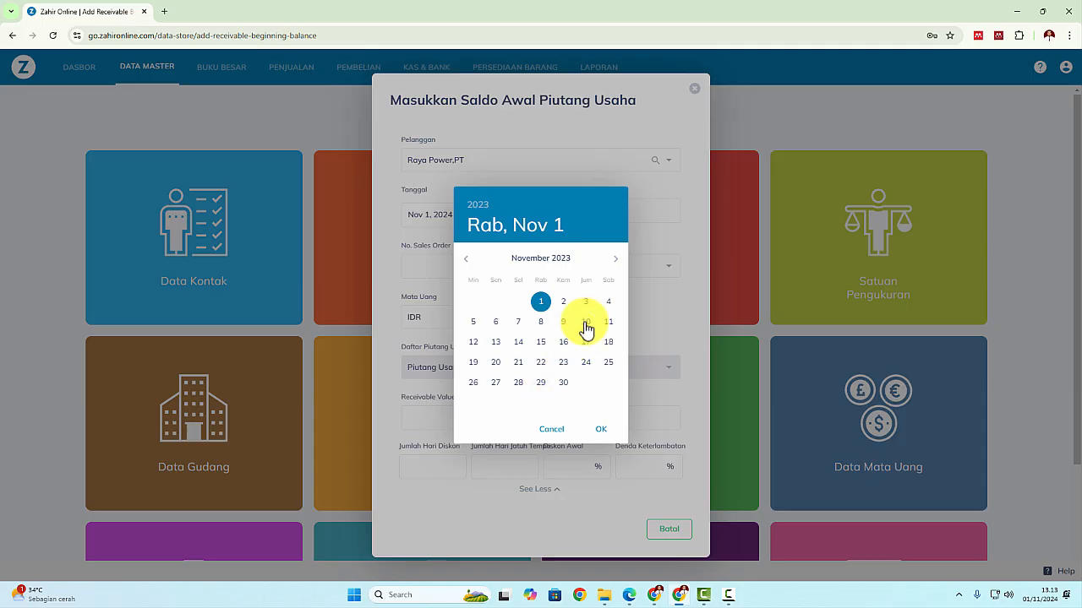
left_click(612, 262)
left_click(475, 404)
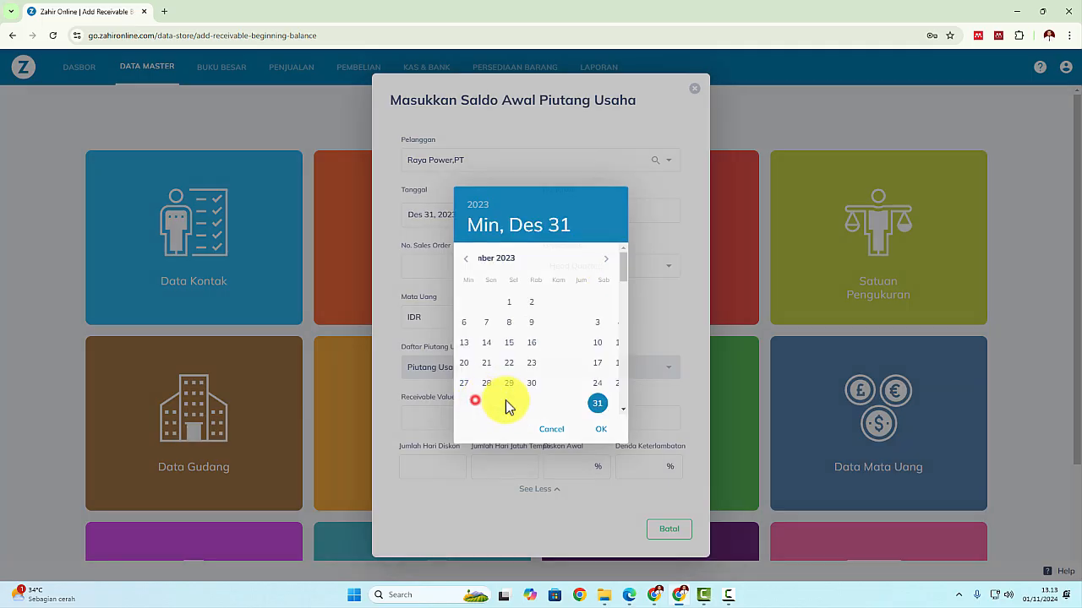
left_click(596, 428)
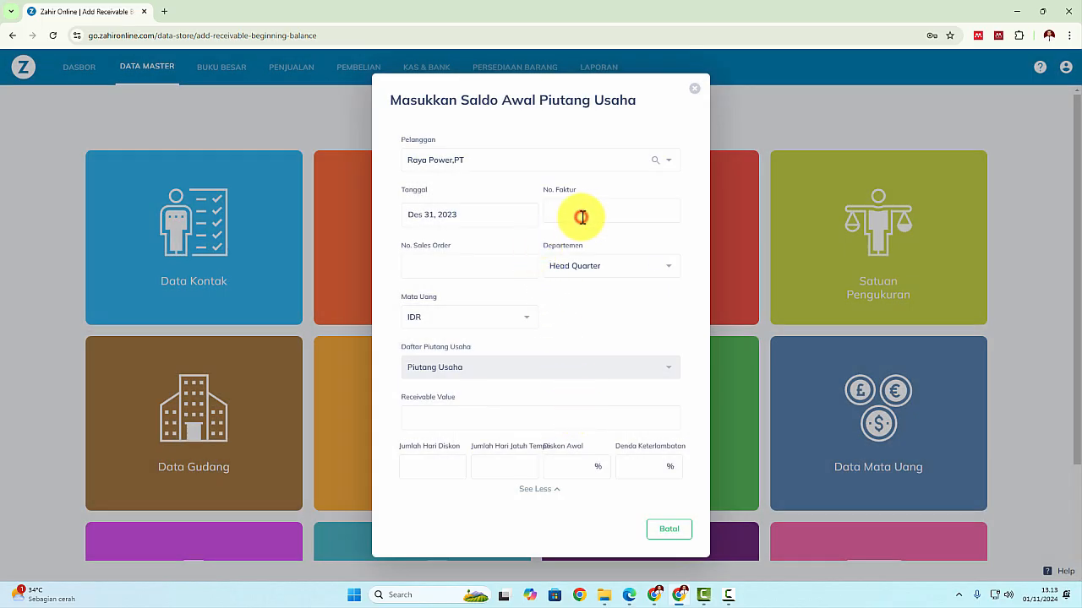
Copy invoice number INV-02 from the case PDF into the No. Faktur field of the receivable opening balance
key("alt+Tab")
left_click_drag(564, 412, 501, 414)
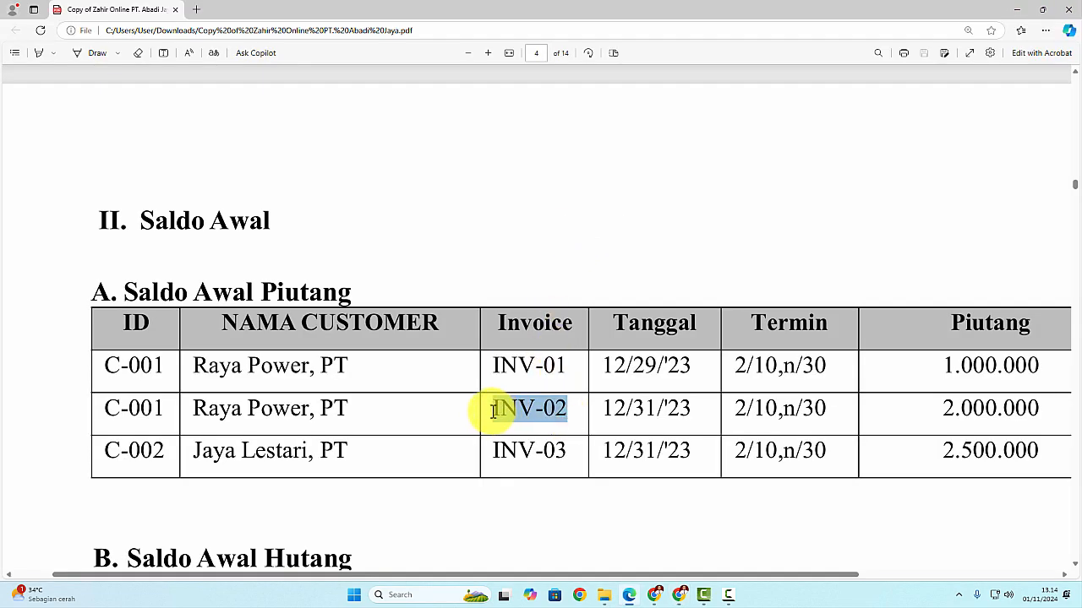
key("ctrl+c")
key("alt+Tab")
key("ctrl+v")
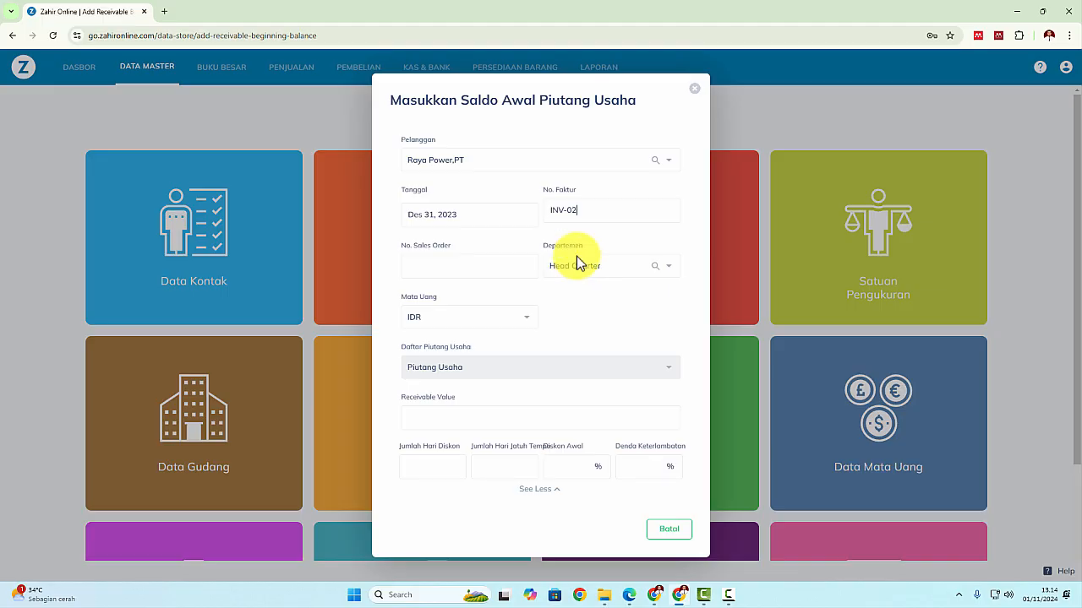
Set the receivable value of INV-02 to Rp 2,000,000 as listed in the case PDF
key("alt+Tab")
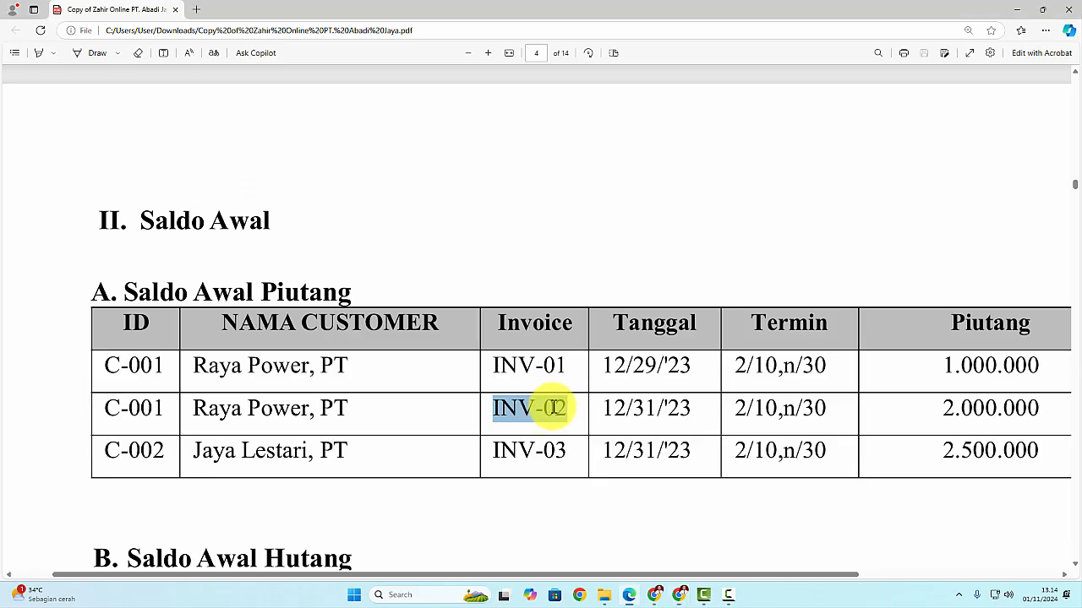
key("alt+Tab")
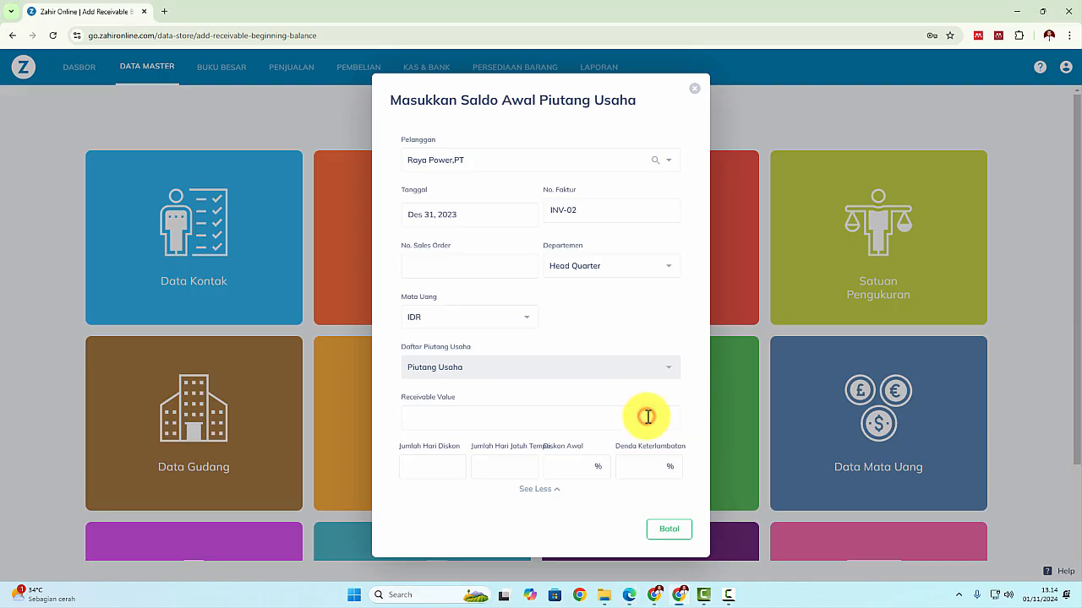
left_click(648, 417)
type("200")
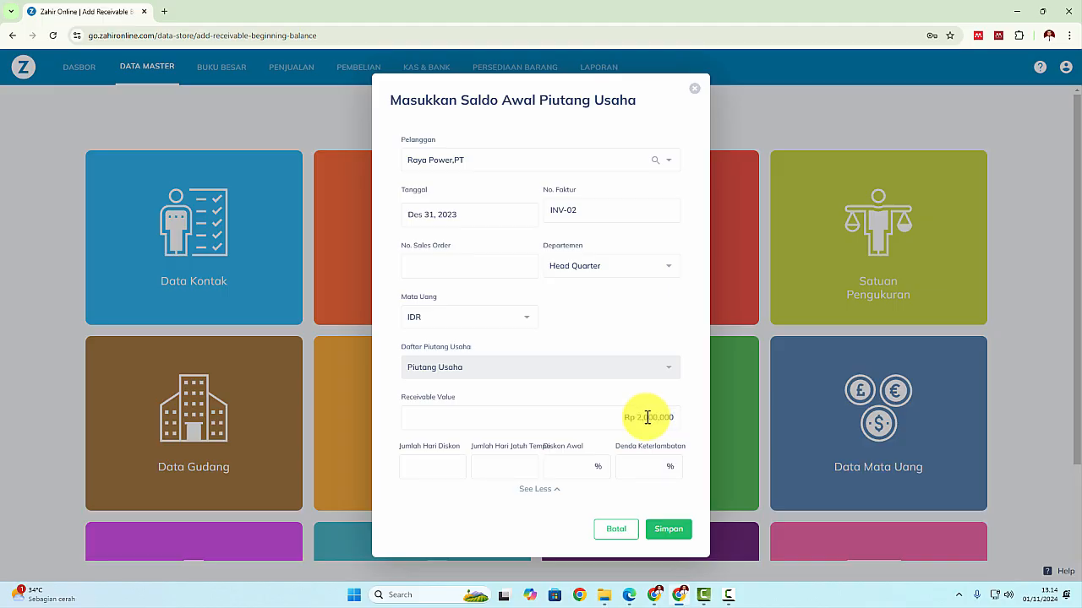
Set the INV-02 terms to 10 discount days, 30 due days and 2% early discount, and save the entry
key("alt+Tab")
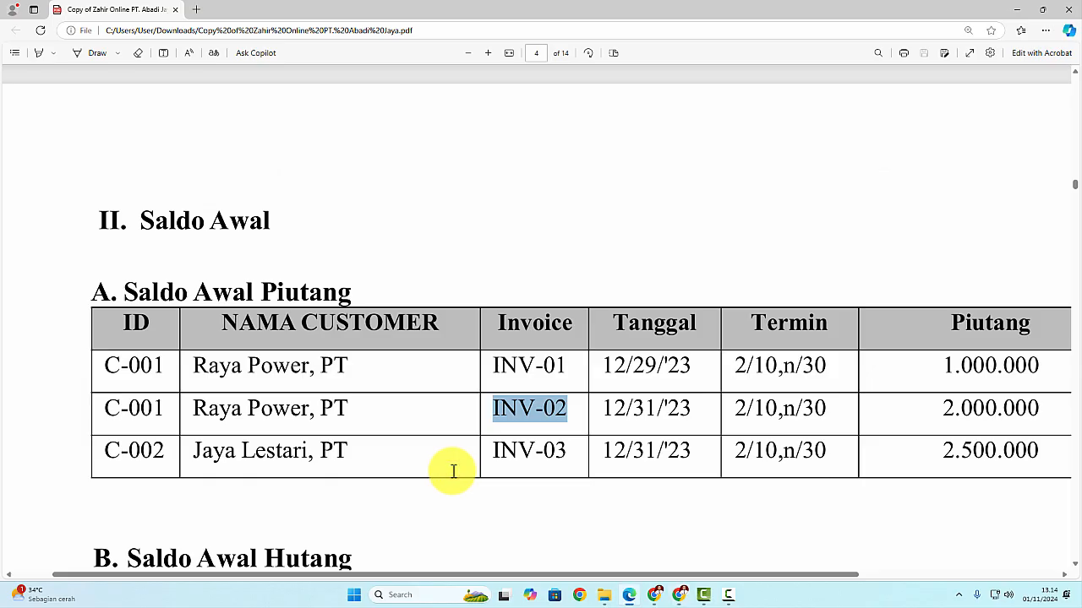
key("alt+Tab")
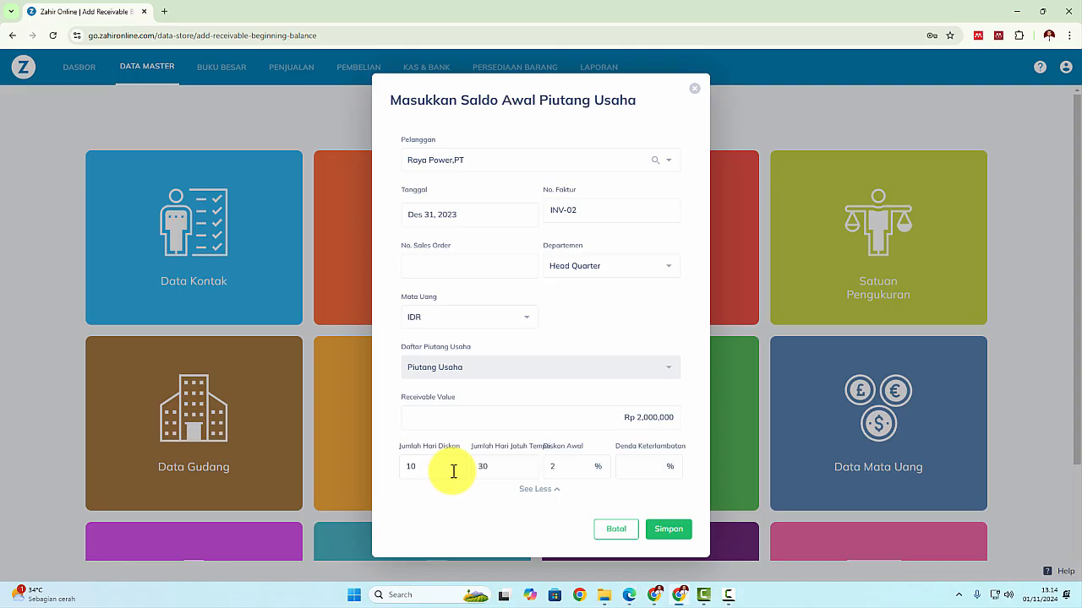
left_click(669, 530)
Set the customer of the new receivable opening balance to Jaya Lestari, PT, following the third row of the case PDF table
key("alt+Tab")
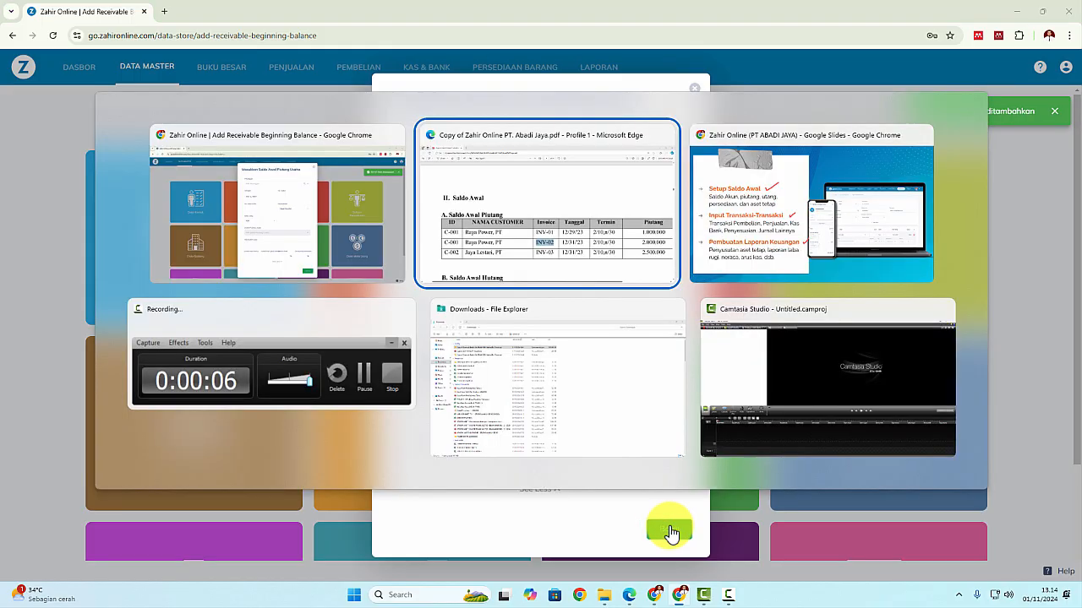
key("alt+Tab")
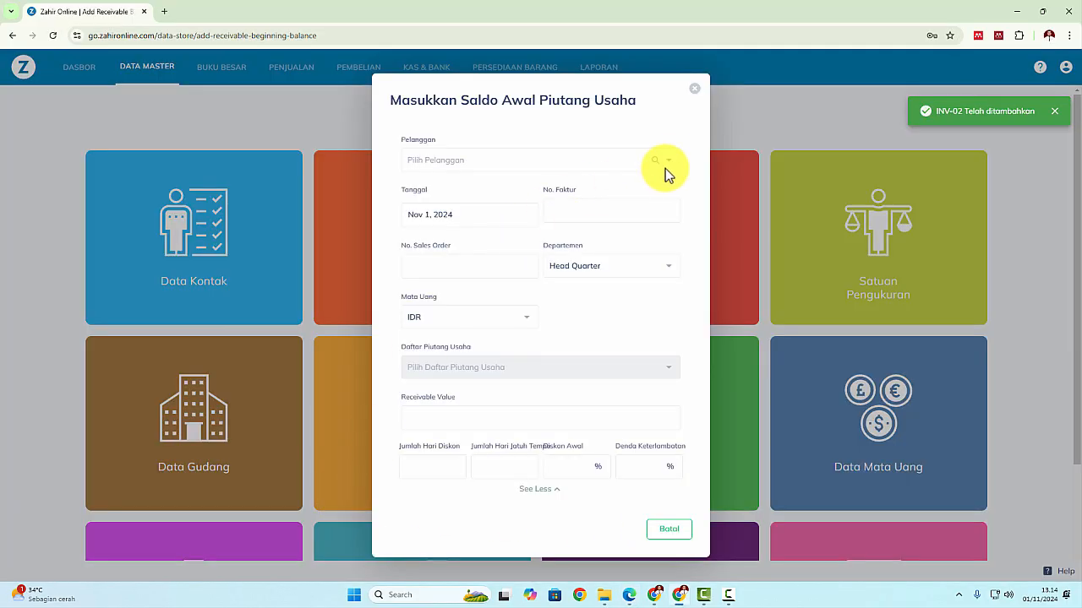
left_click(669, 160)
left_click(520, 222)
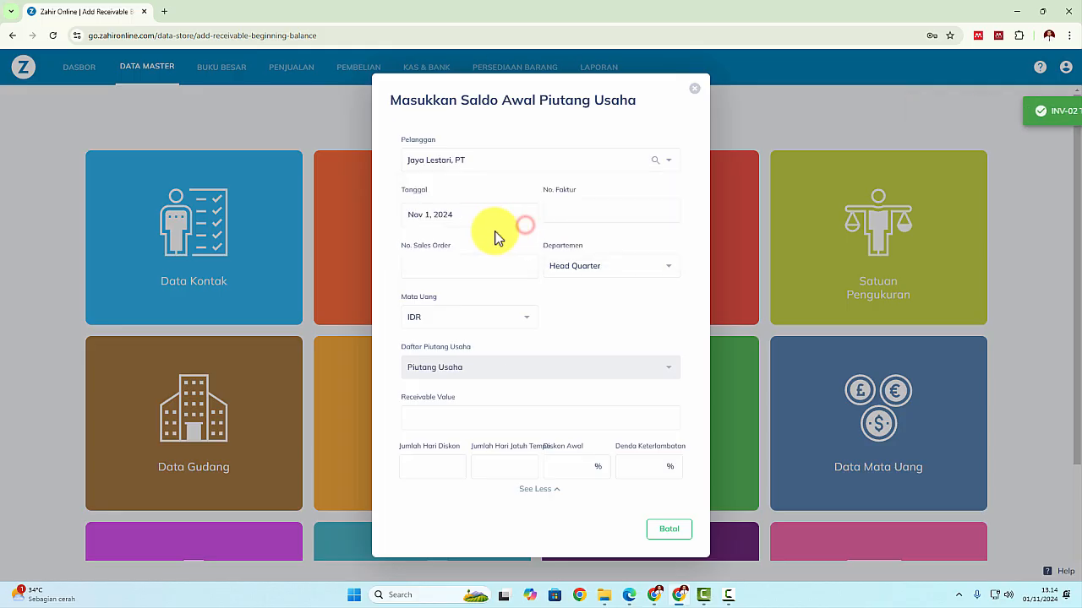
Set the Jaya Lestari, PT receivable's date to Des 31, 2023, following the third row of the case PDF table
key("alt+Tab")
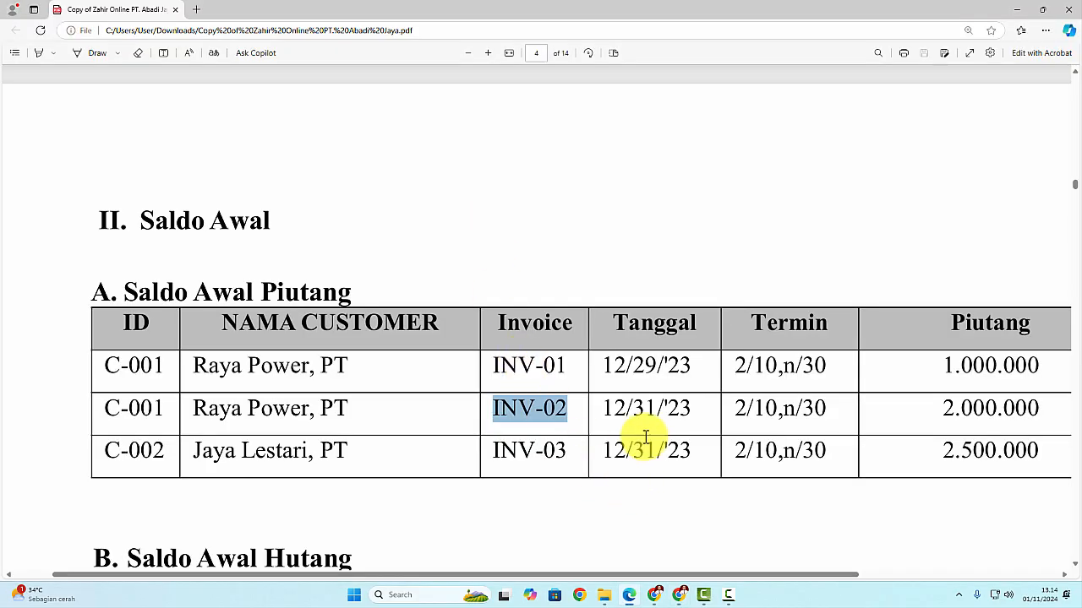
key("alt+Tab")
left_click(485, 221)
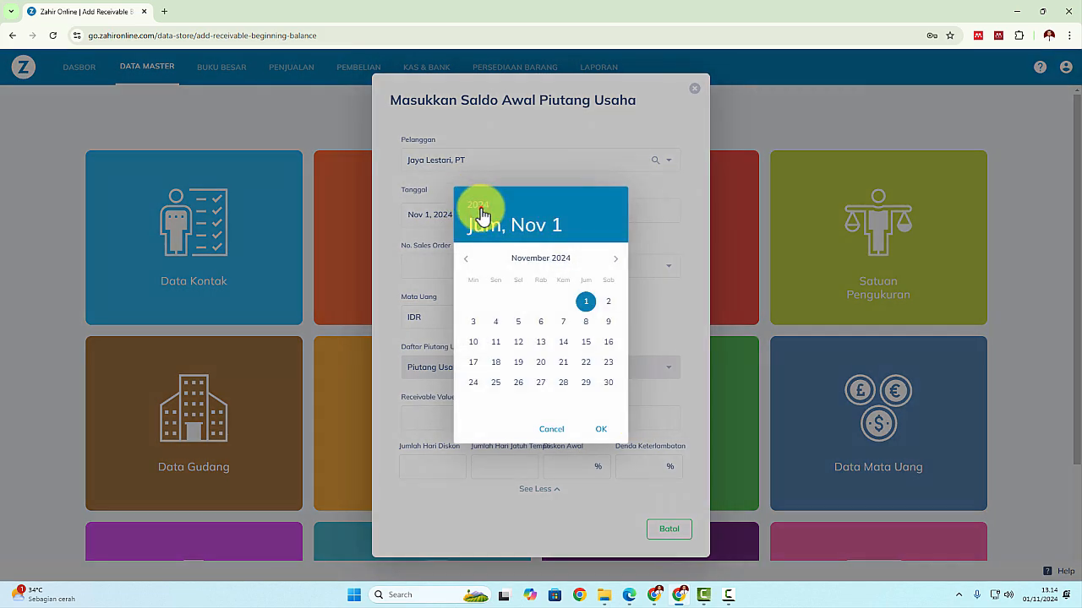
left_click(479, 211)
left_click(548, 302)
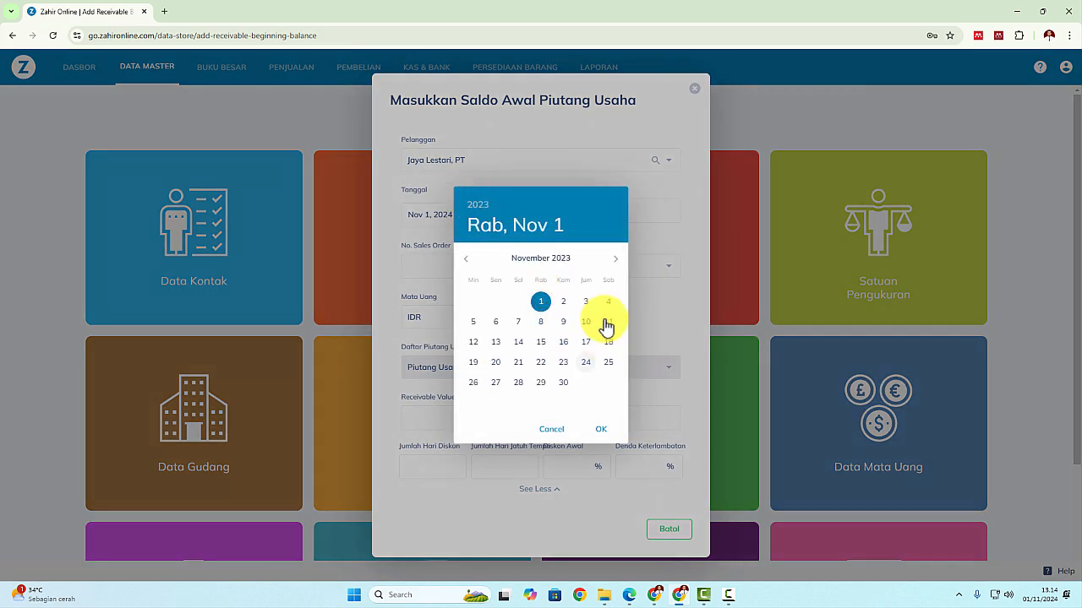
left_click(614, 260)
left_click(473, 403)
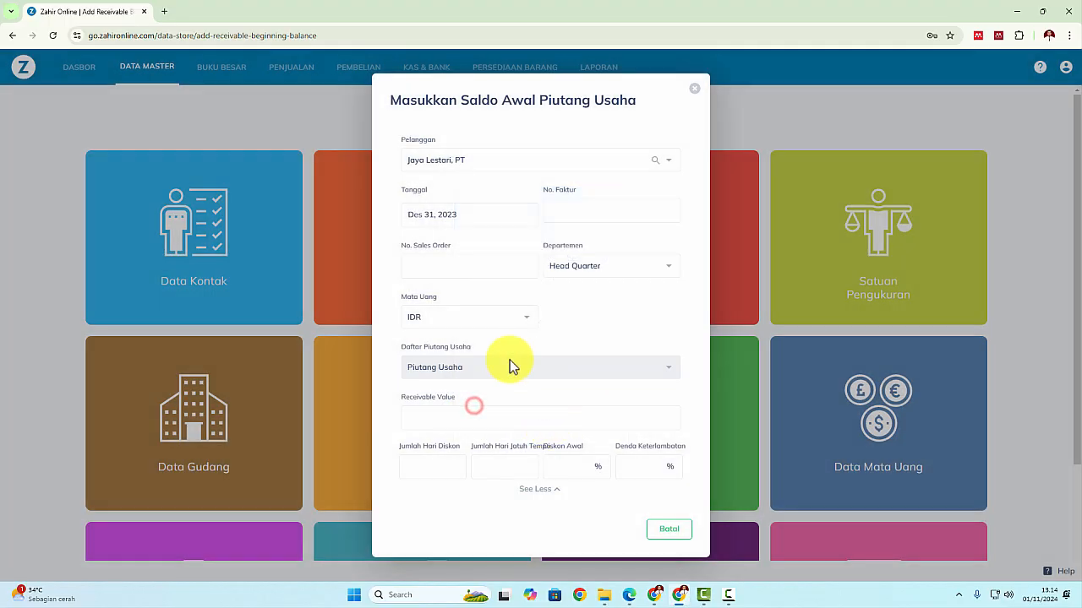
Copy the invoice number INV-03 from the case PDF into the Jaya Lestari, PT receivable's invoice number
key("alt+Tab")
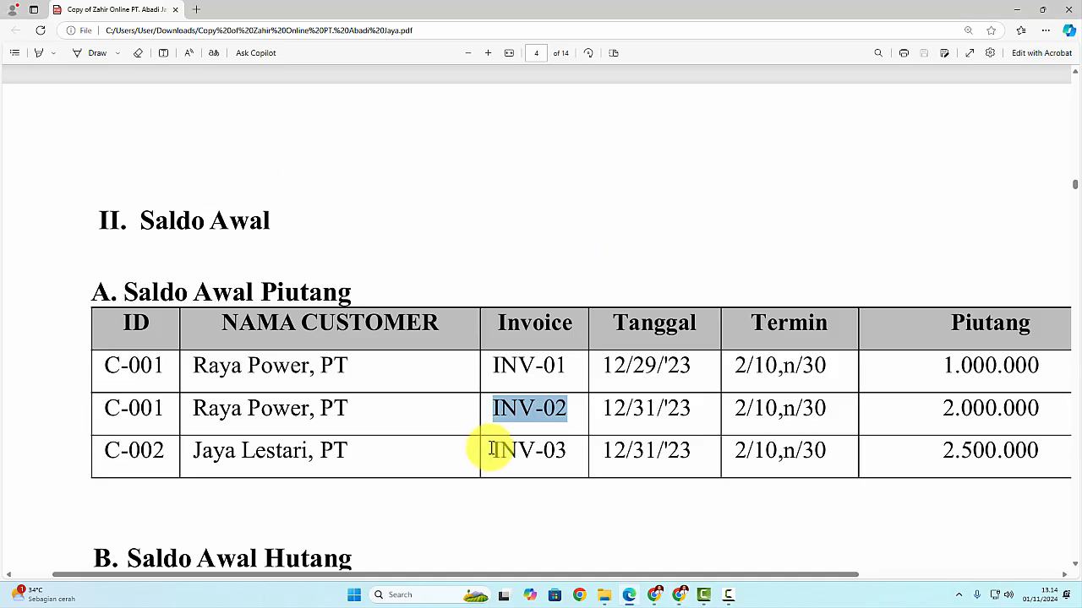
left_click_drag(494, 449, 555, 452)
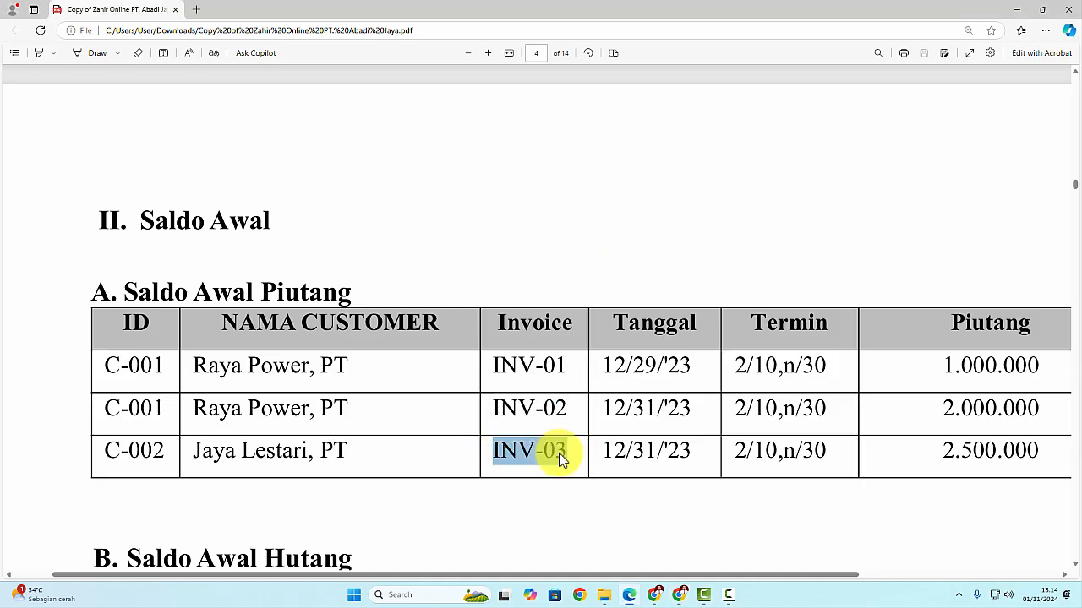
key("alt+Tab")
left_click(482, 262)
left_click(590, 209)
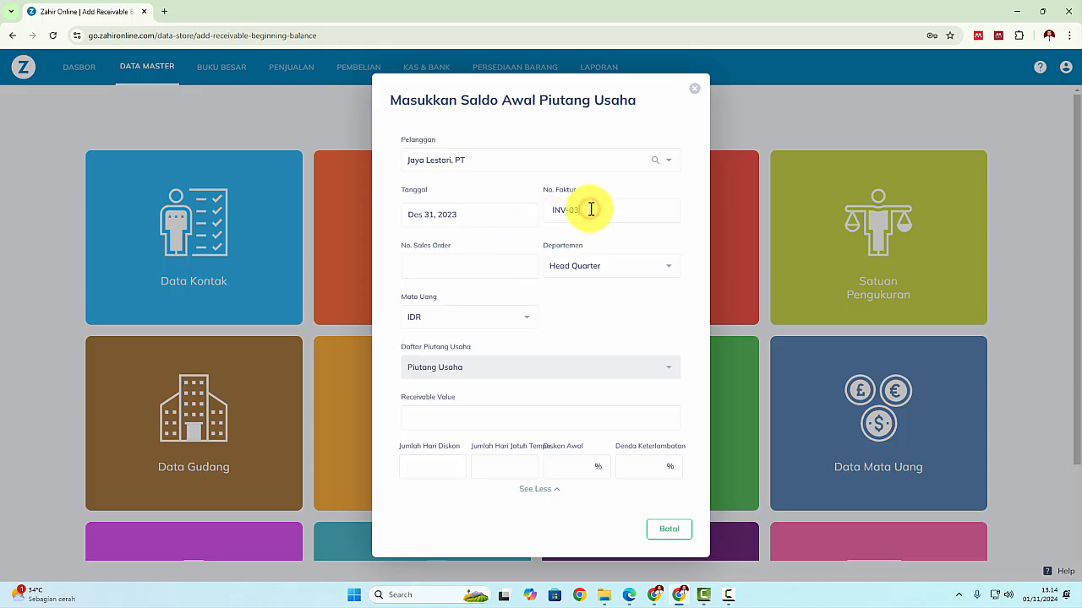
Set the receivable value of INV-03 to Rp 2,500,000 as listed in the case PDF
key("alt+Tab")
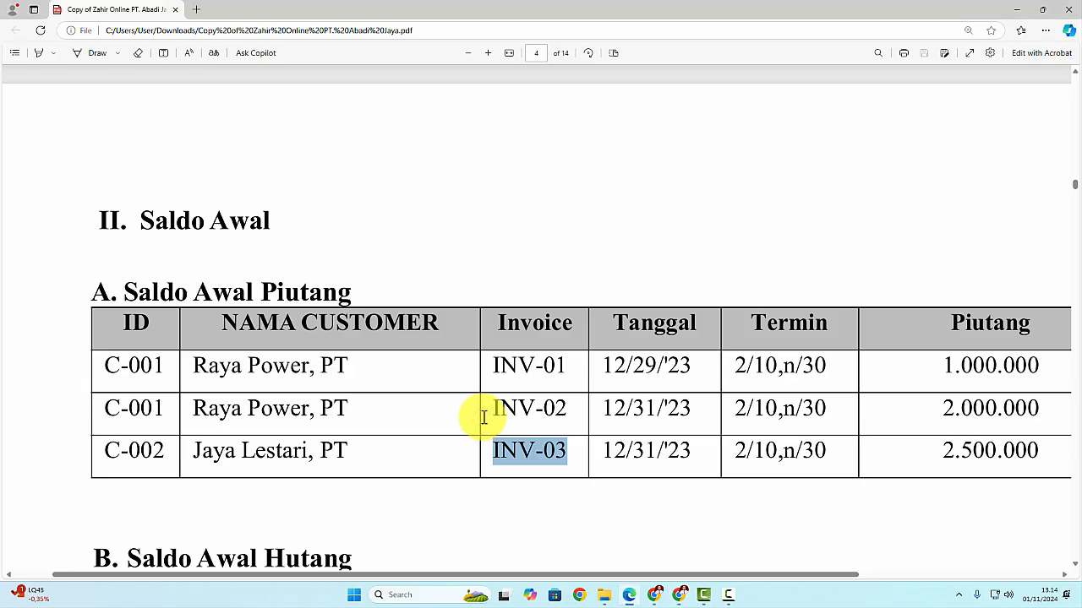
key("alt+Tab")
type("25")
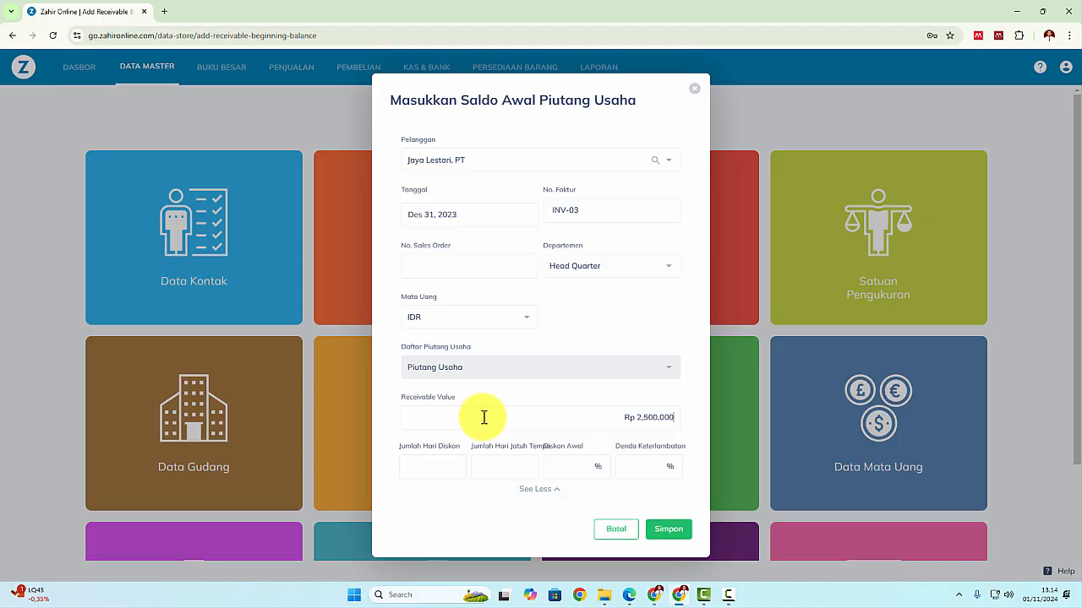
Fill in the INV-03 terms per 2/10,n/30 with 10 discount days and 30 due days, save it and leave the blank entry form
left_click(423, 470)
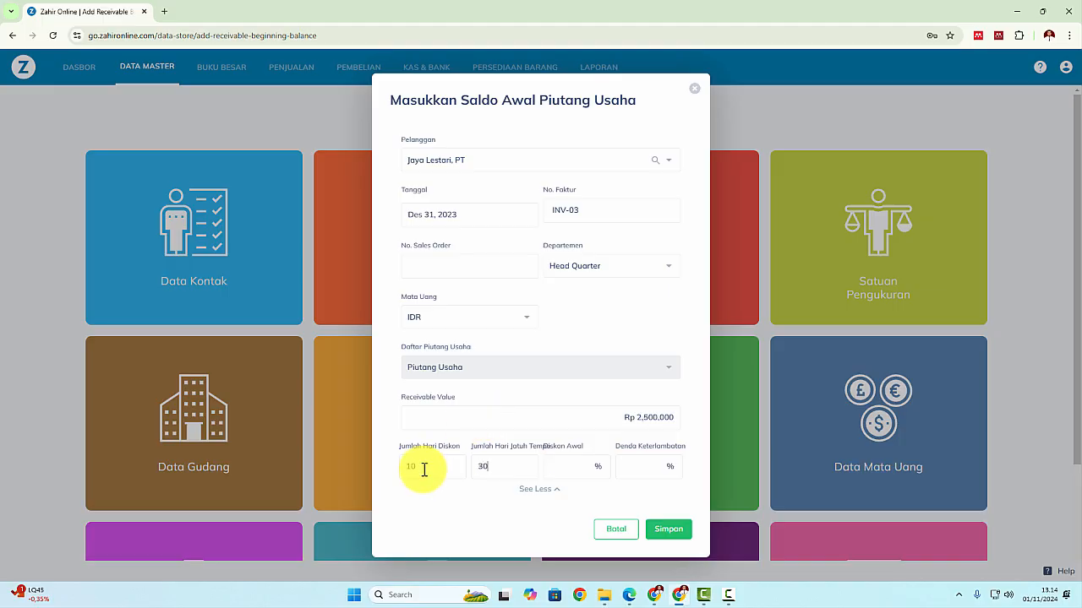
type("10")
left_click(668, 530)
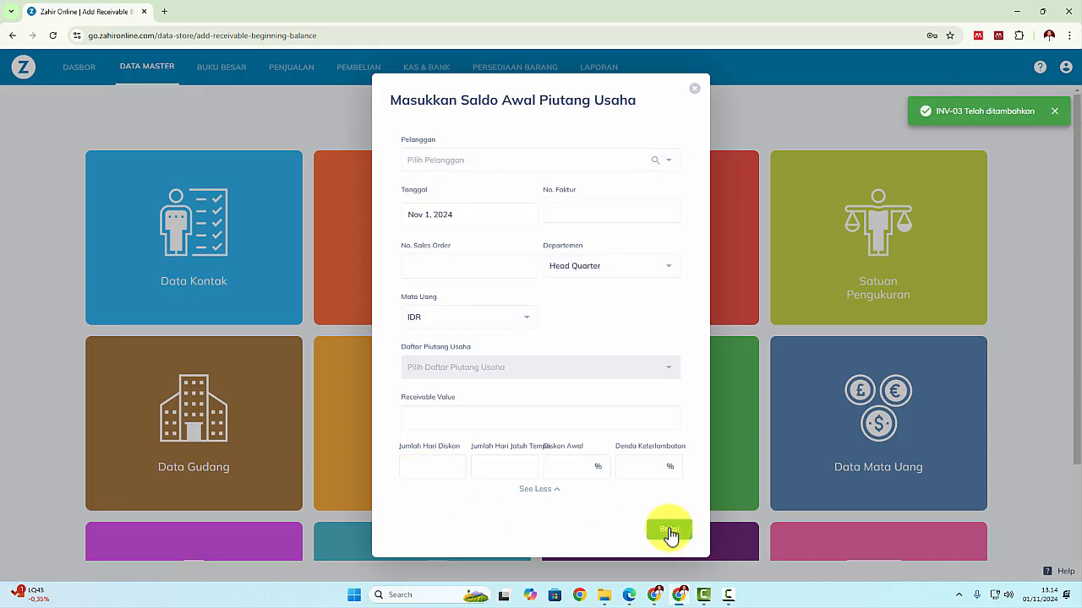
left_click(668, 529)
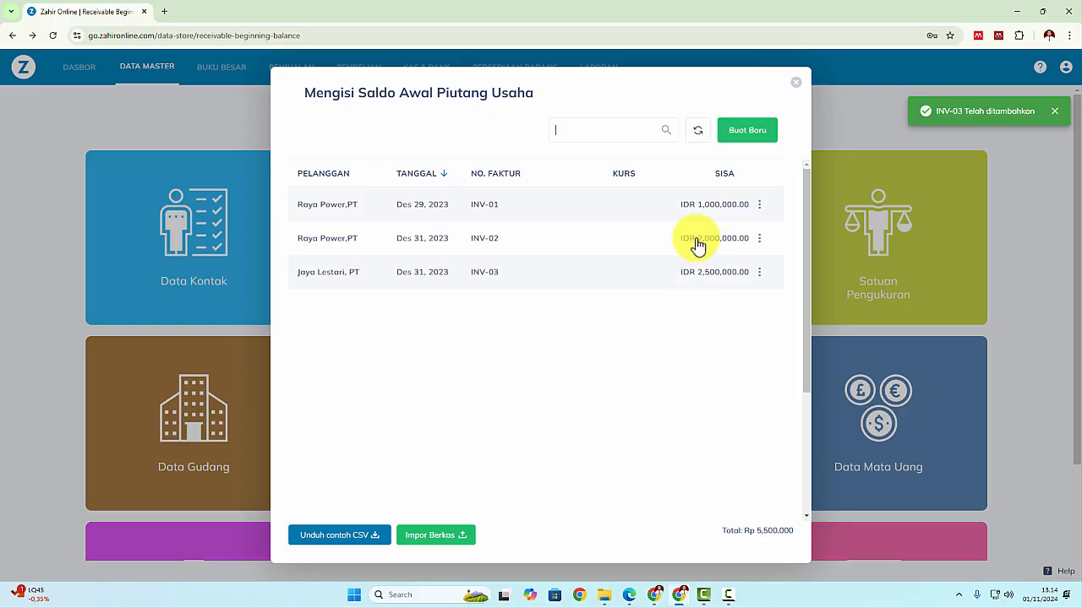
Examine the Saldo Awal Hutang table in the case PDF for the vendors, invoices, dates, terms and payable amounts
key("alt+Tab")
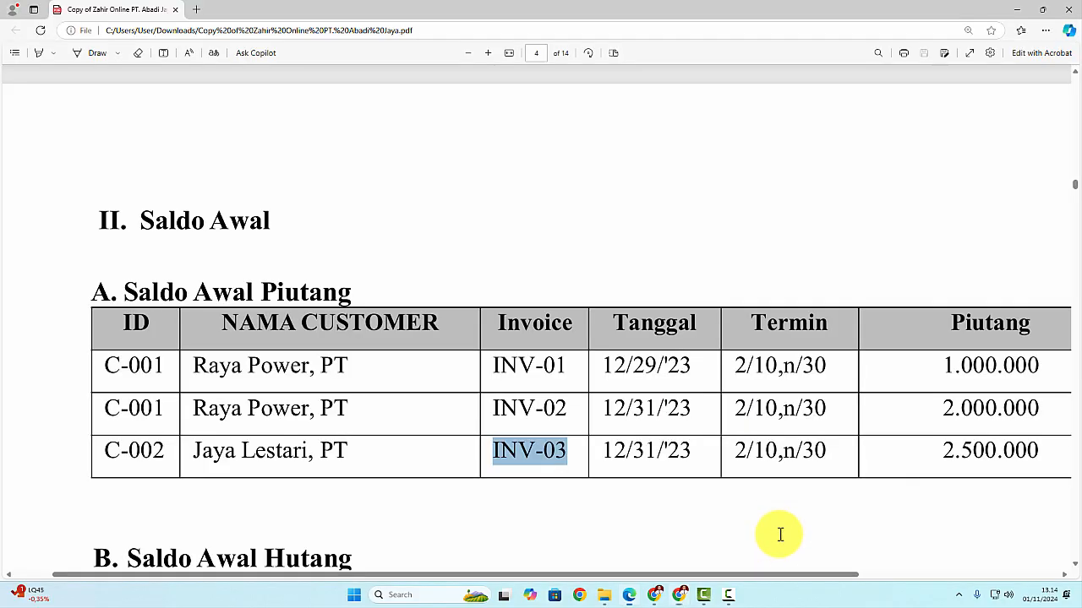
scroll(981, 473, "down", 1)
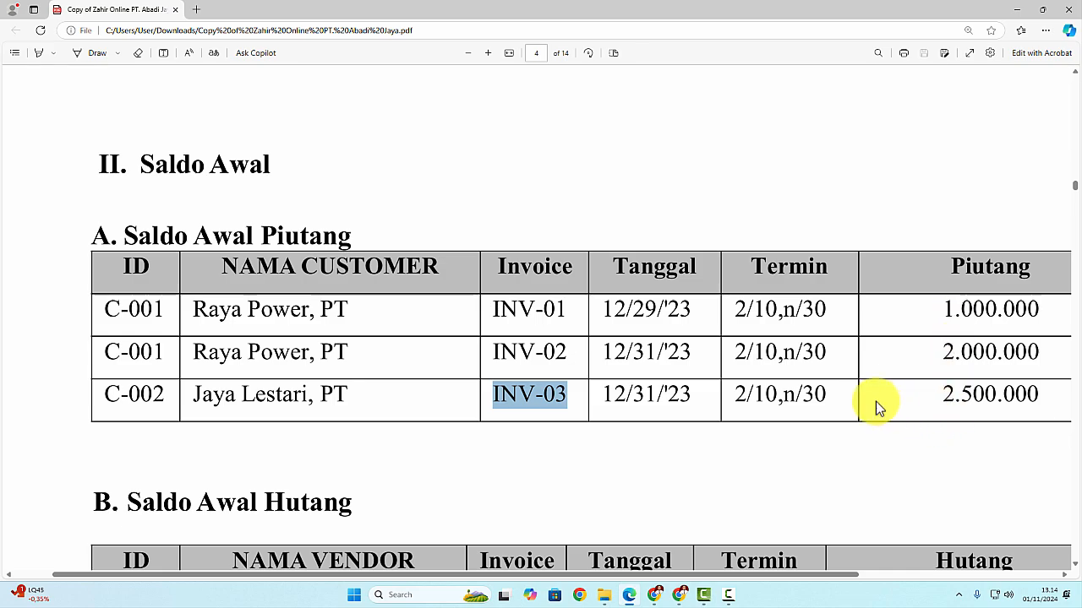
scroll(875, 402, "down", 4)
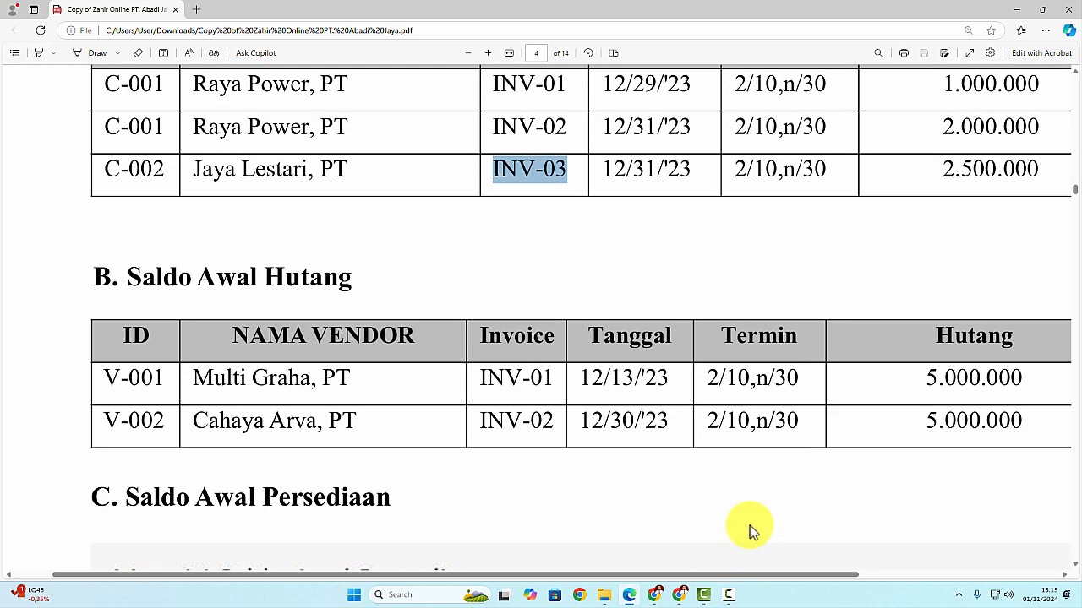
scroll(750, 526, "down", 3)
scroll(604, 524, "up", 2)
left_click_drag(627, 575, 536, 577)
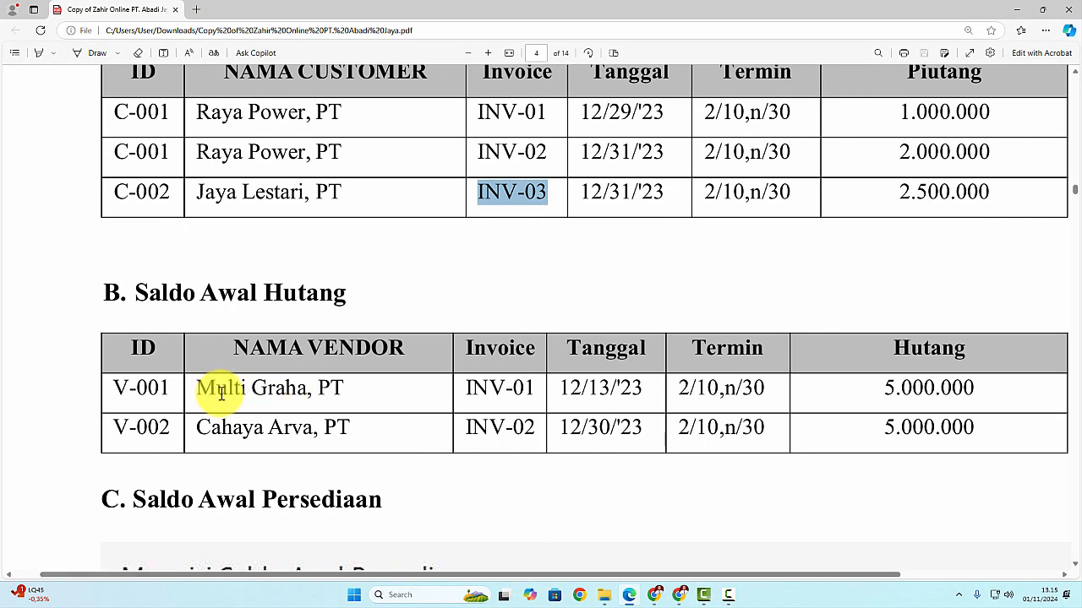
key("alt+Tab")
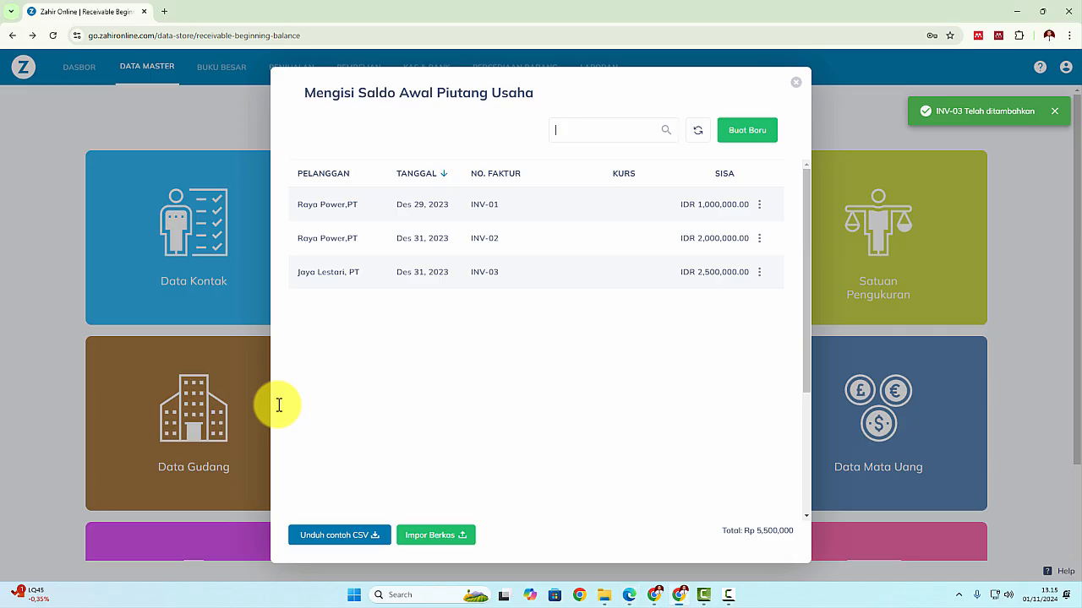
Close the receivable opening balance list and start a new accounts payable (Utang Usaha) opening balance entry
left_click(798, 83)
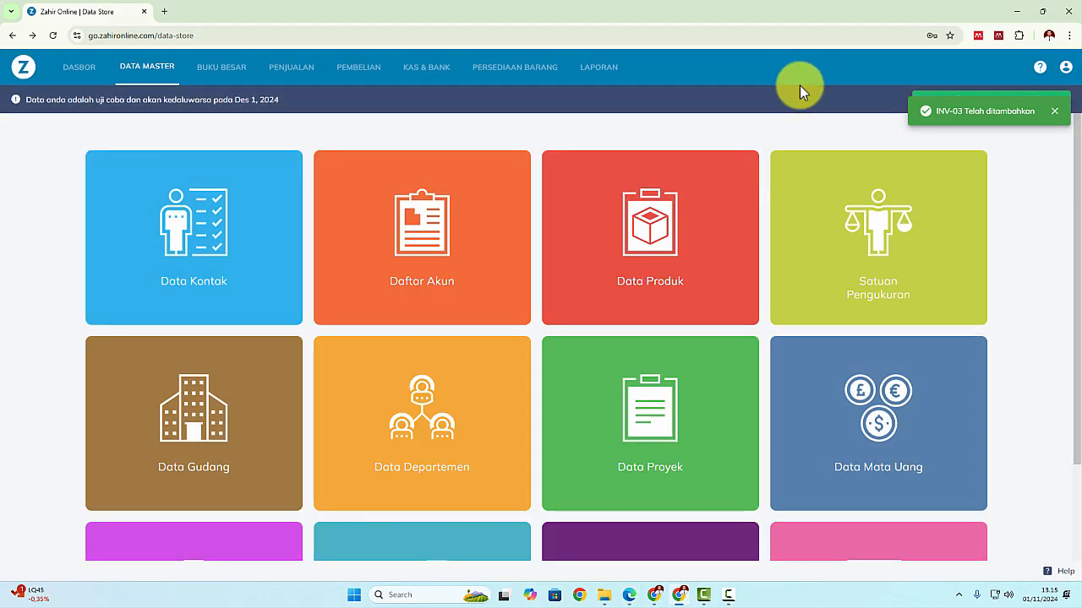
left_click(1067, 67)
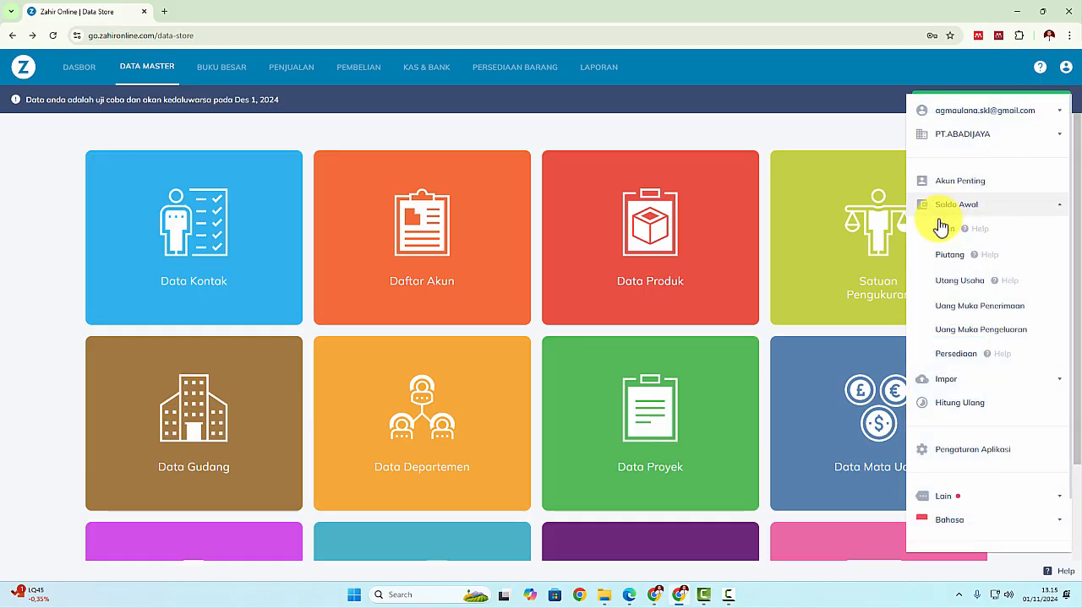
left_click(939, 287)
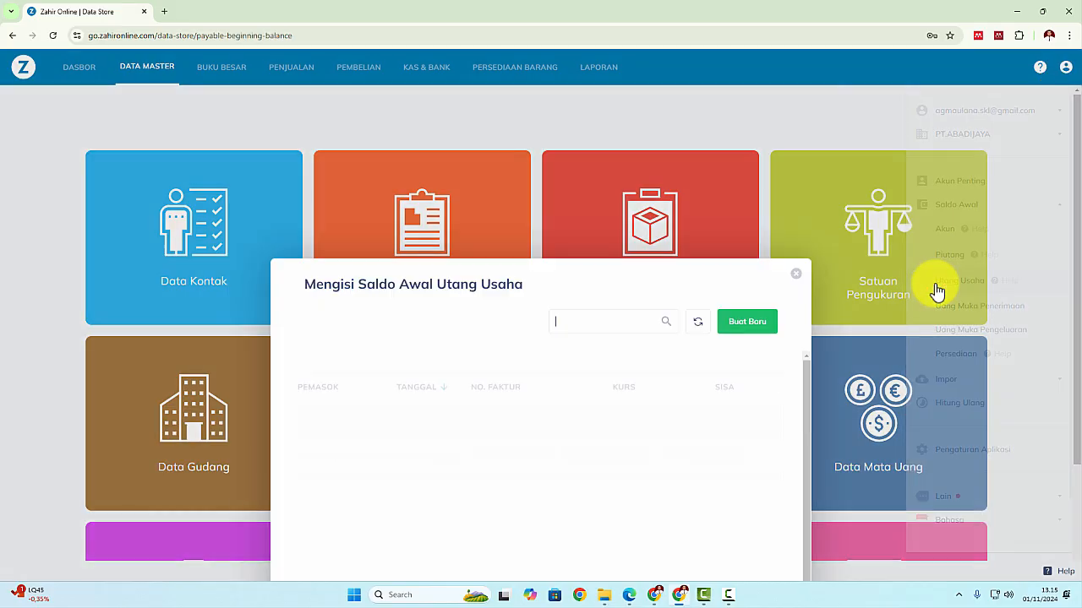
left_click(743, 134)
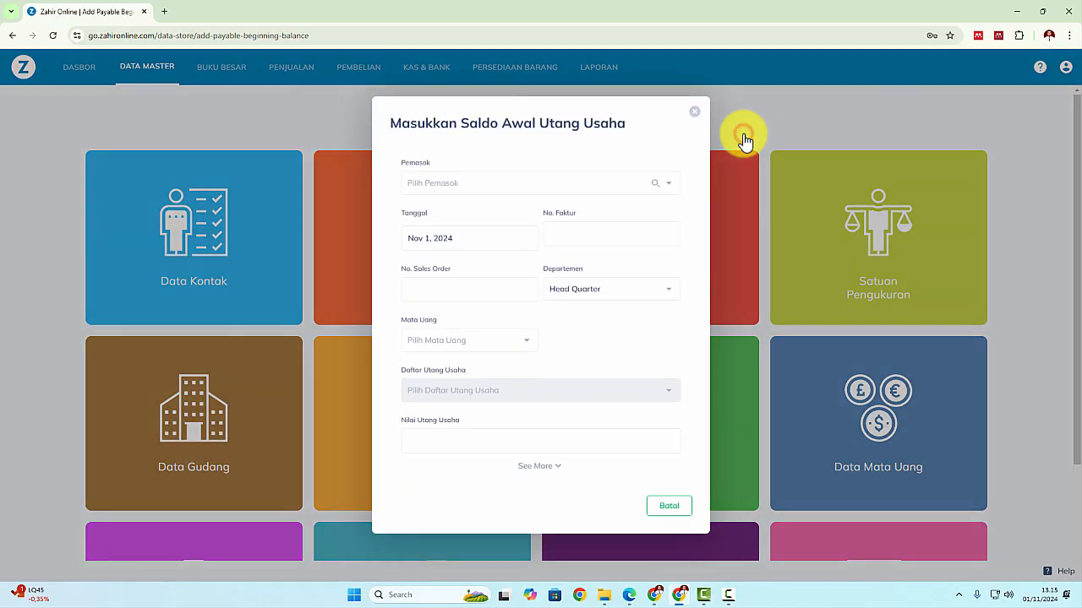
Set the supplier of the new payable opening balance to Multi Graha, PT, following the first row of the PDF's payables table
key("alt+Tab")
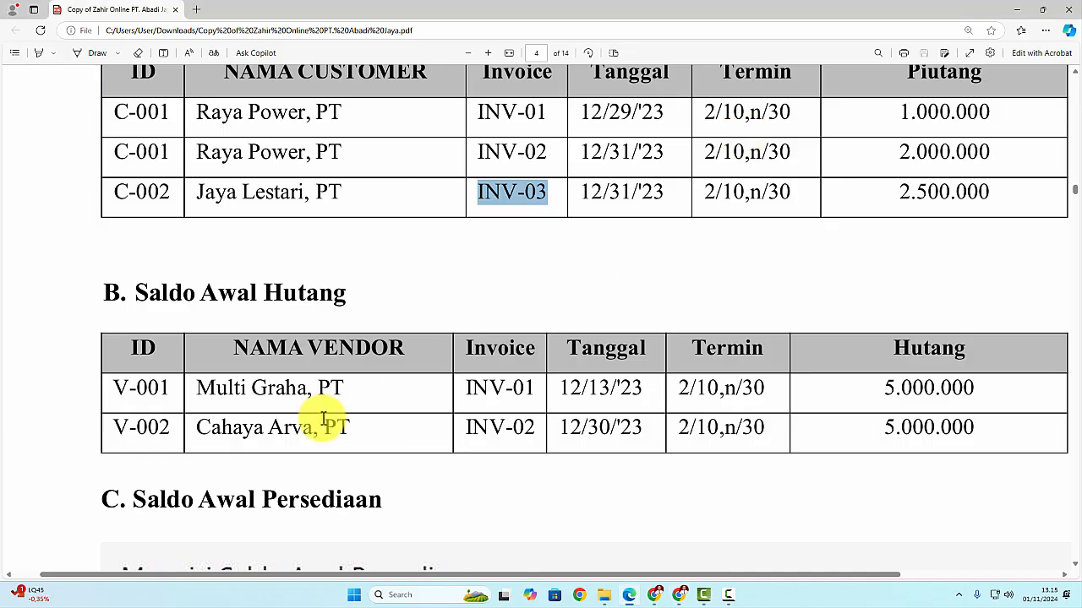
key("alt+Tab")
left_click(669, 184)
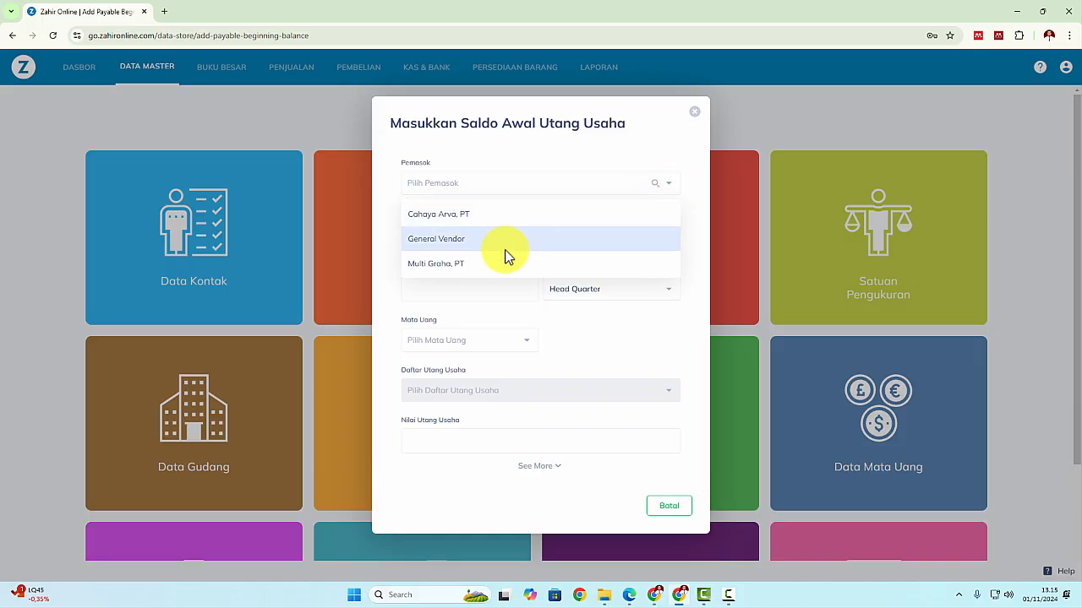
left_click(470, 266)
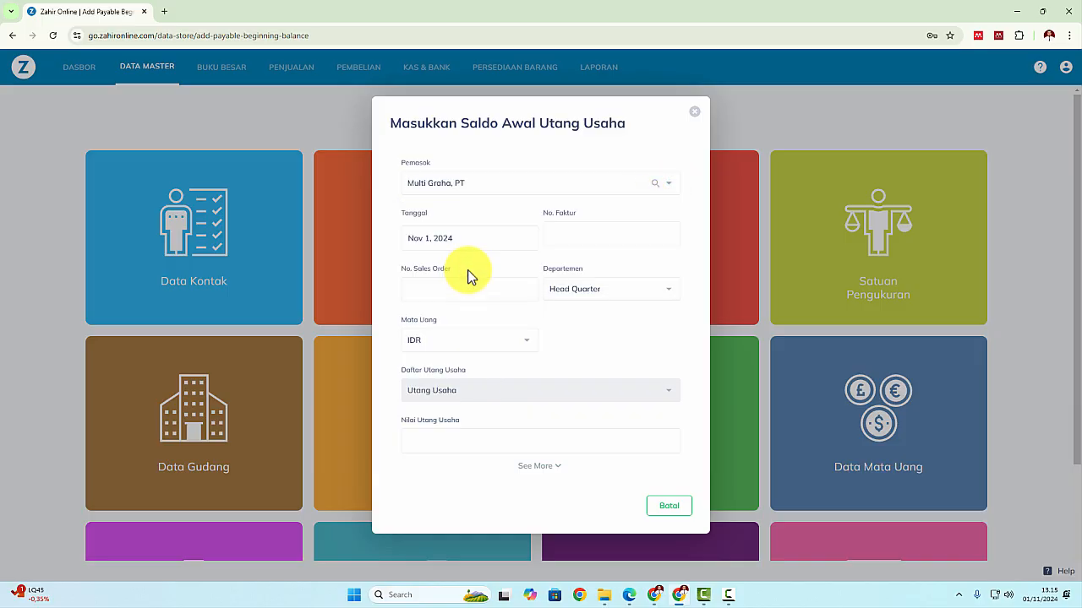
Copy the invoice number INV-01 from the case PDF into the Multi Graha, PT payable's invoice number
key("alt+Tab")
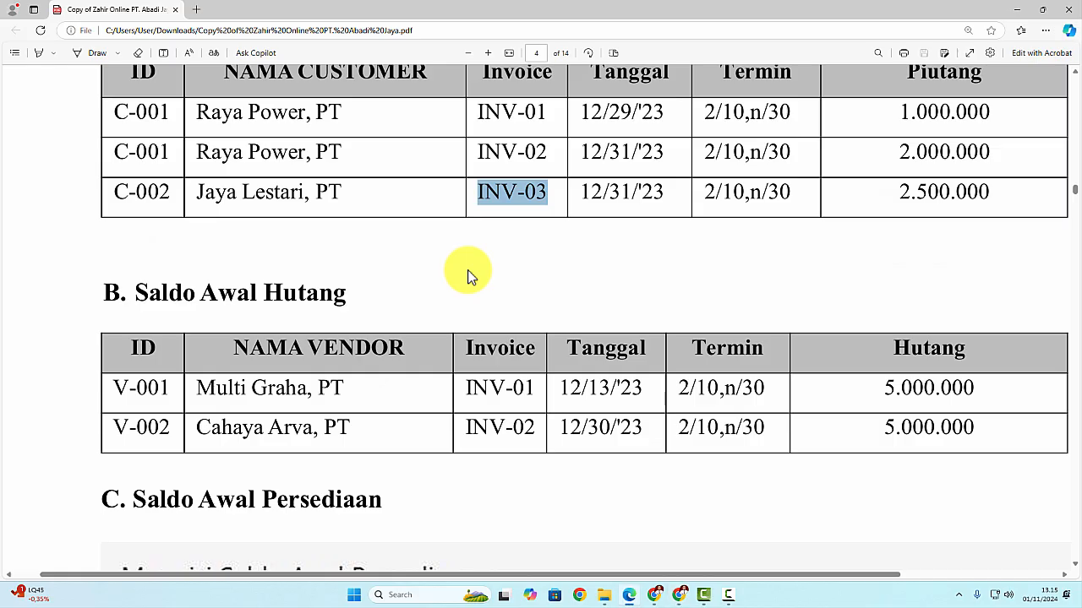
left_click_drag(466, 388, 524, 388)
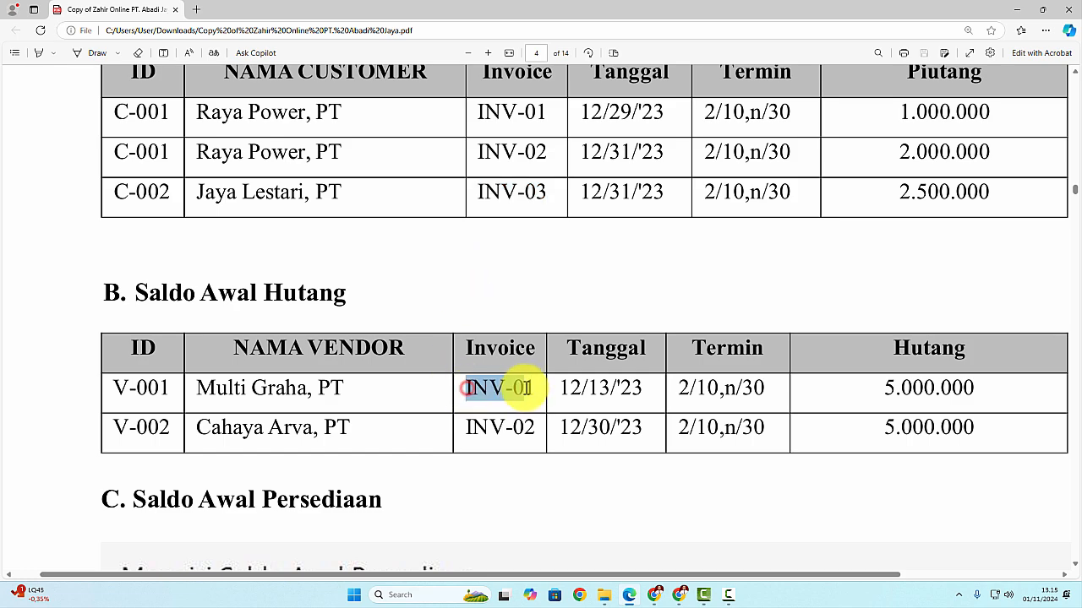
key("alt+Tab")
left_click(617, 237)
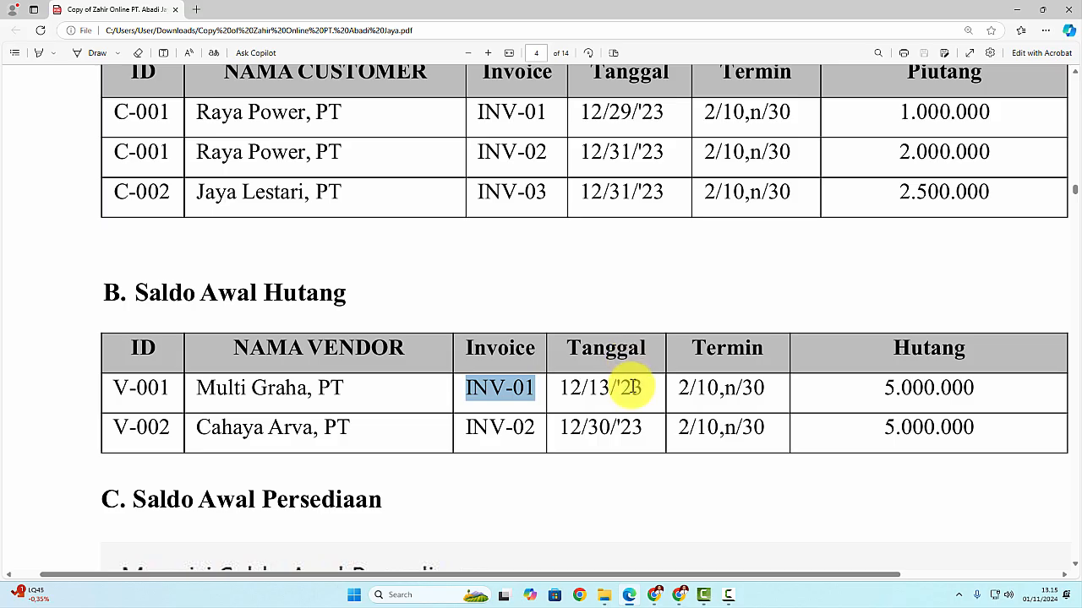
Set the Multi Graha, PT payable's date to Des 13, 2023, as listed in the case PDF
key("alt+Tab")
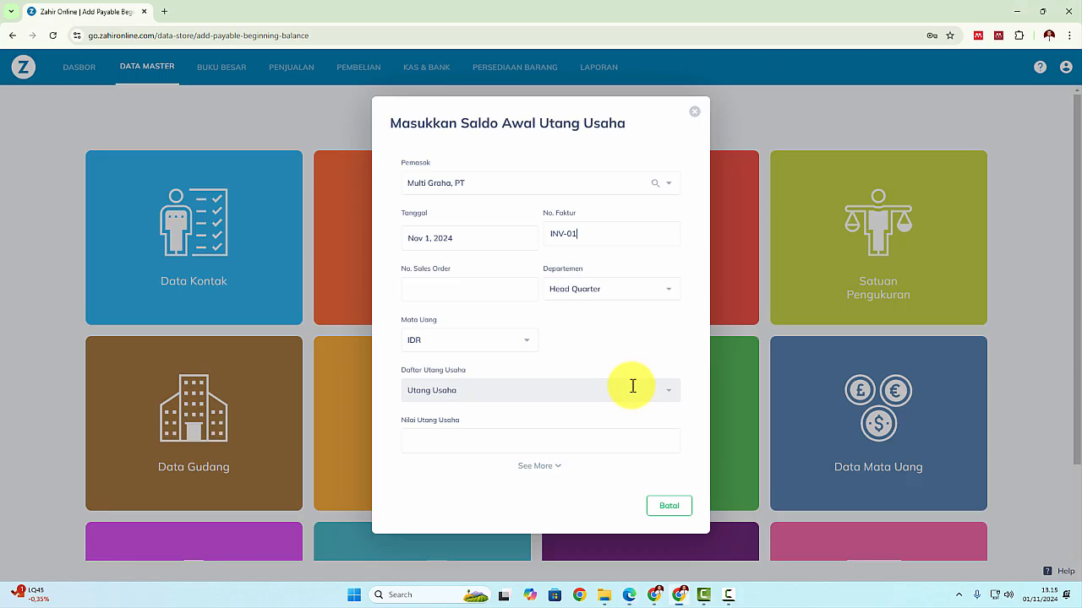
left_click(486, 243)
left_click(480, 208)
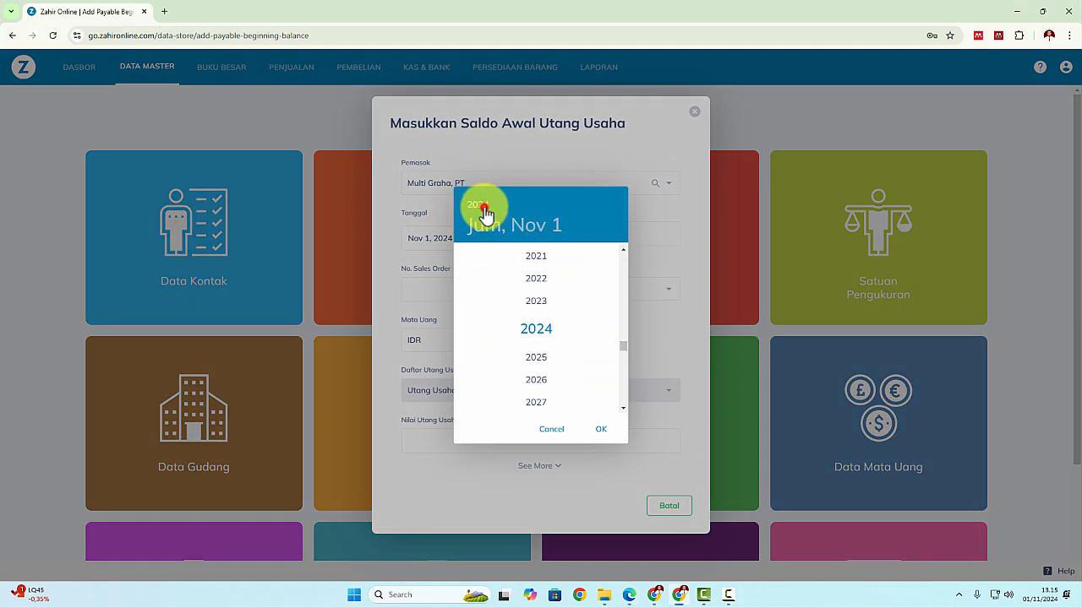
left_click(536, 305)
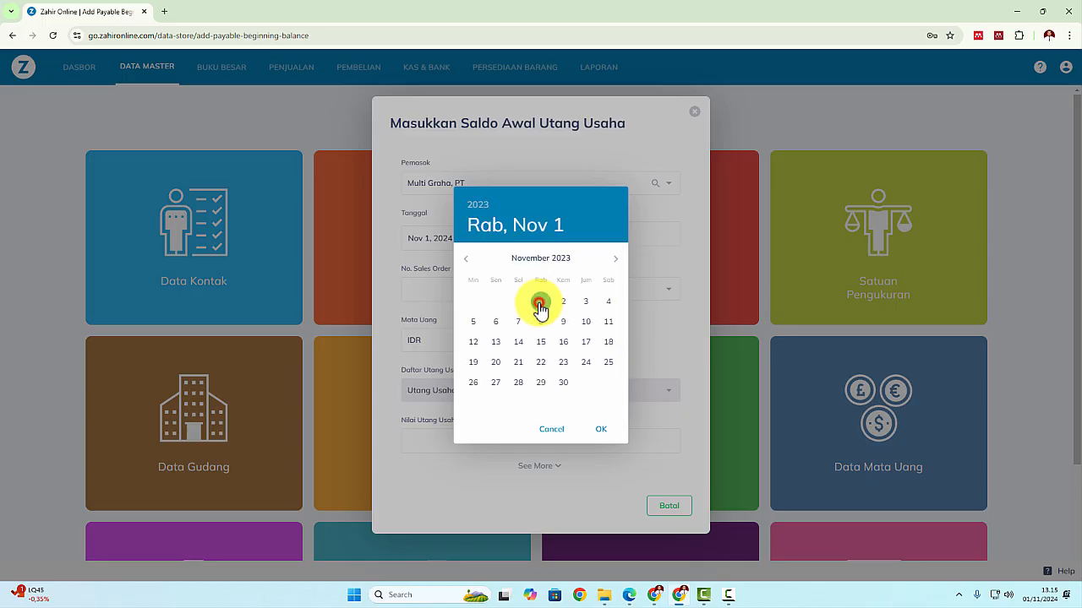
left_click(622, 260)
left_click(541, 342)
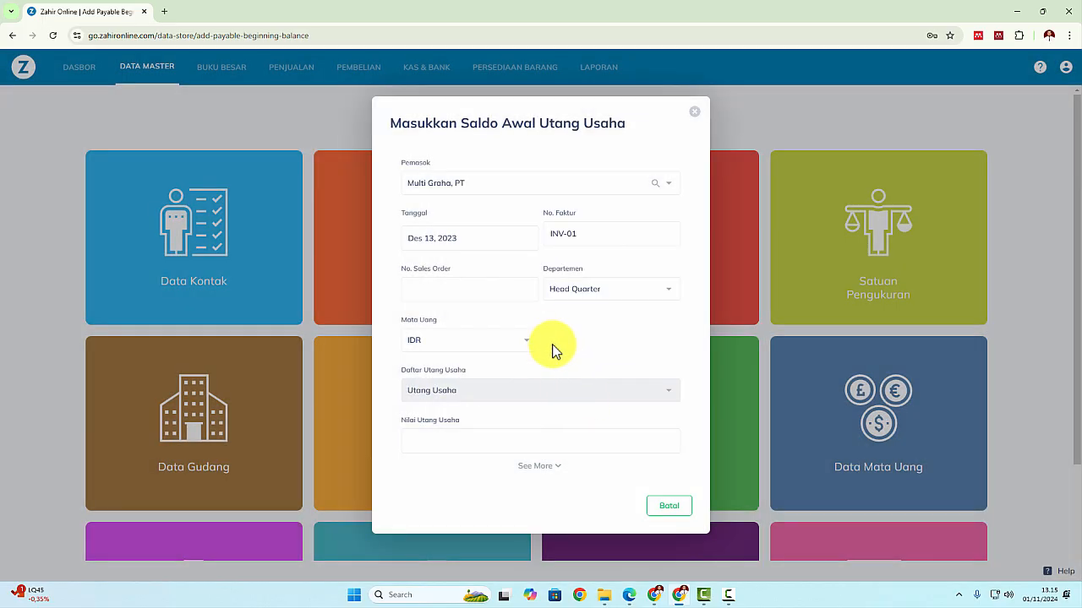
Set the payable value of the Multi Graha, PT invoice to Rp 5,000,000 as listed in the case PDF
key("alt+Tab")
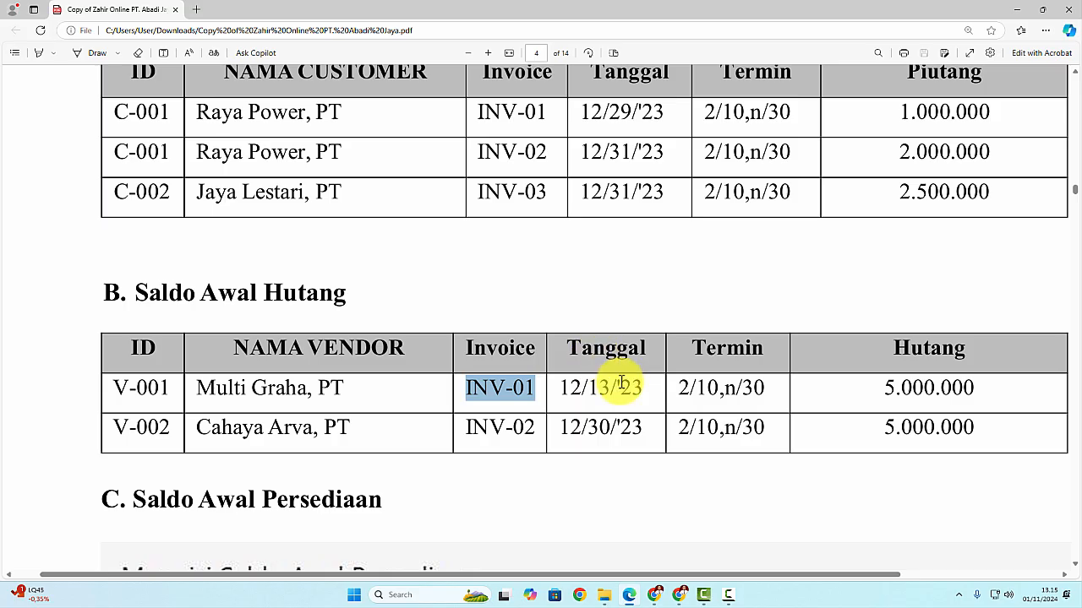
key("alt+Tab")
left_click(599, 444)
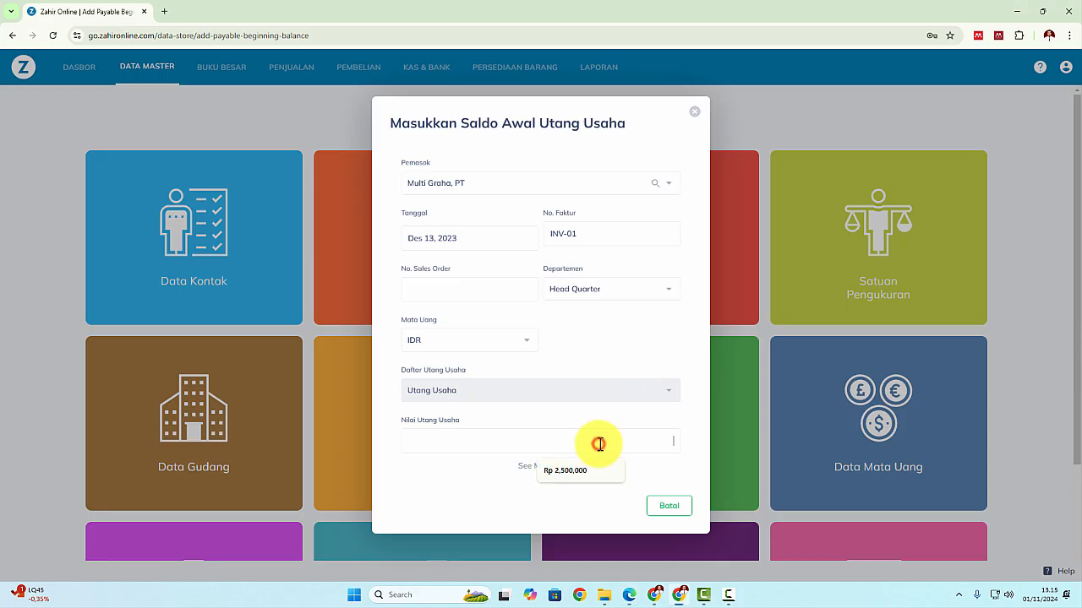
type("500")
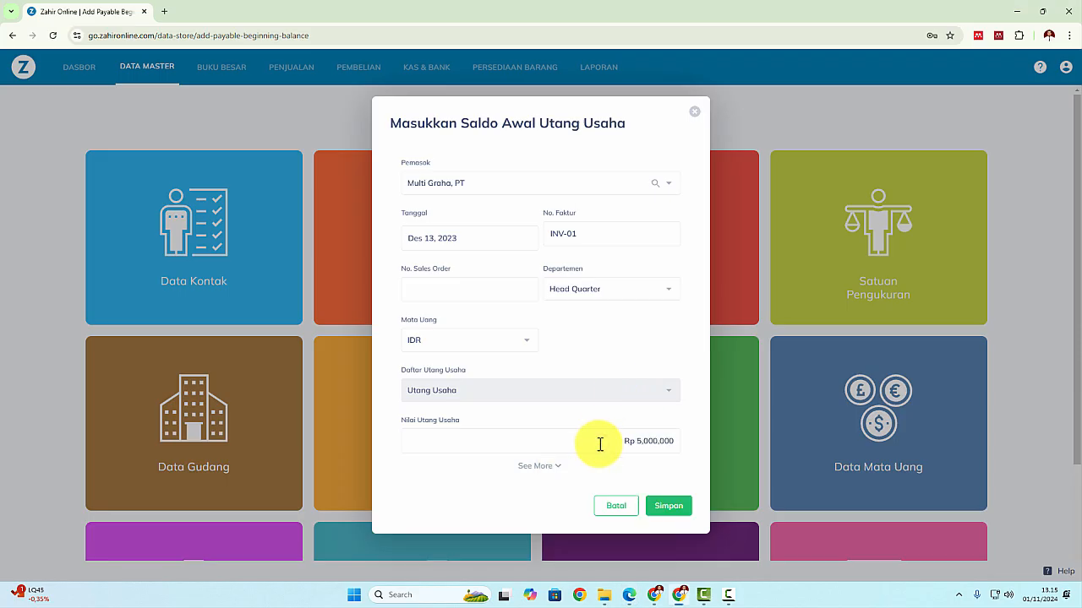
Set the Multi Graha, PT payable's terms to 10 discount days, 30 due days and 2% early discount, and save the entry
left_click(526, 468)
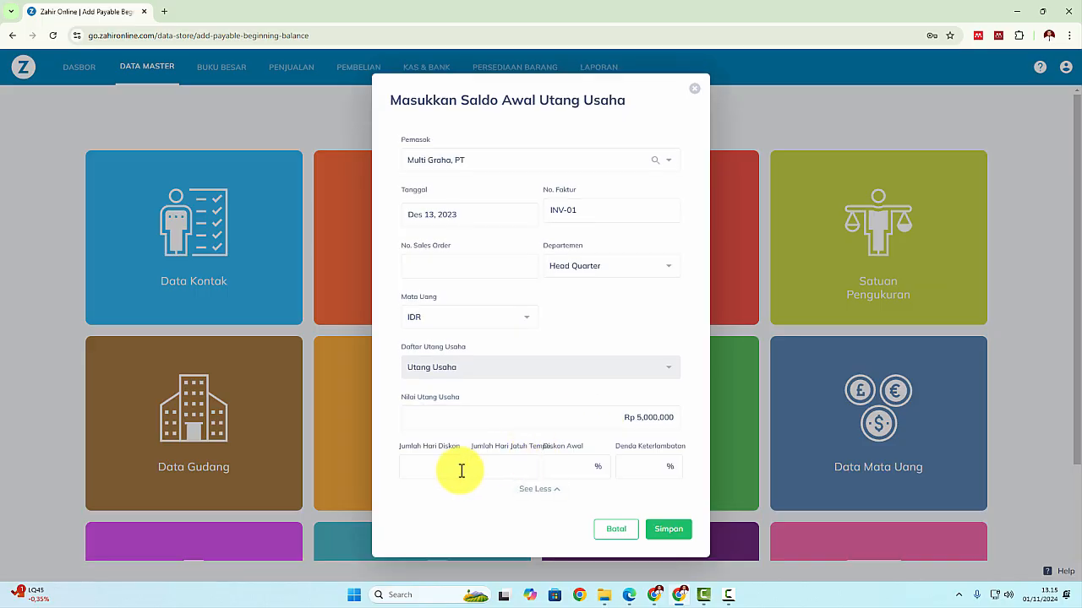
key("alt+Tab")
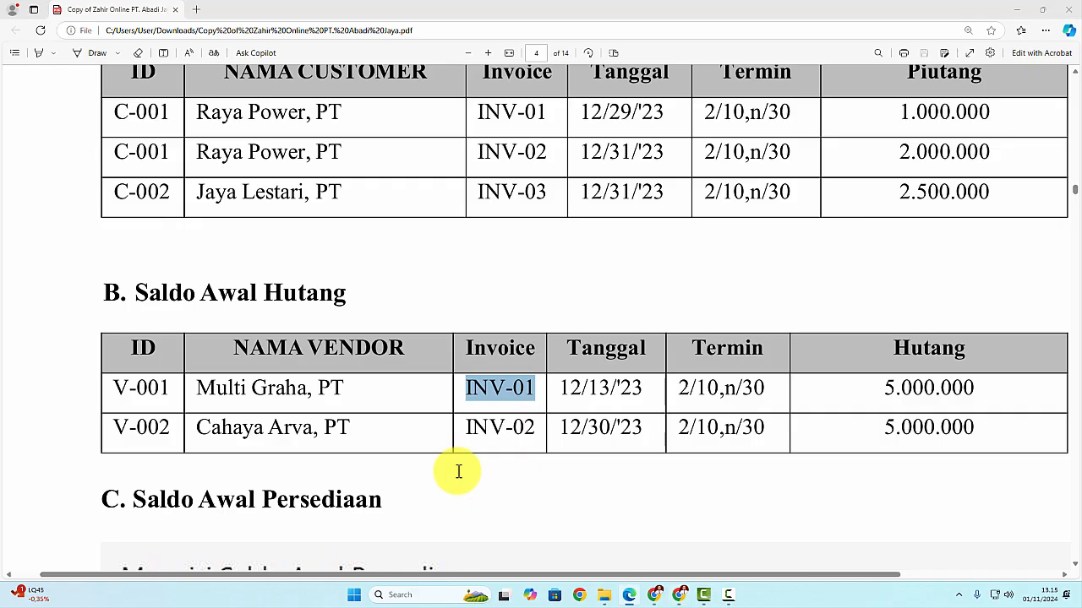
key("alt+Tab")
type("1")
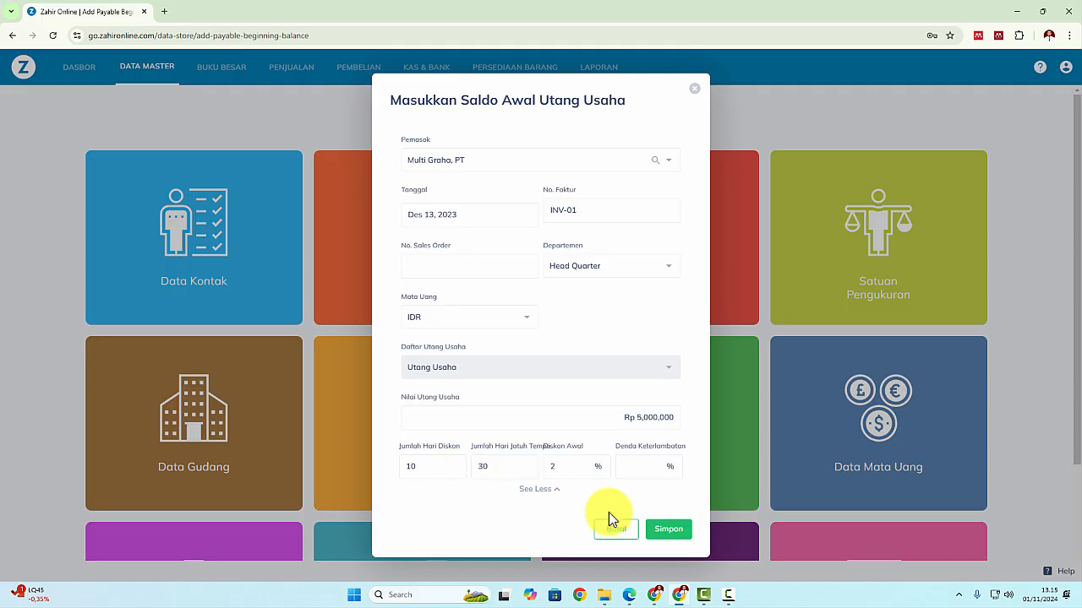
left_click(676, 529)
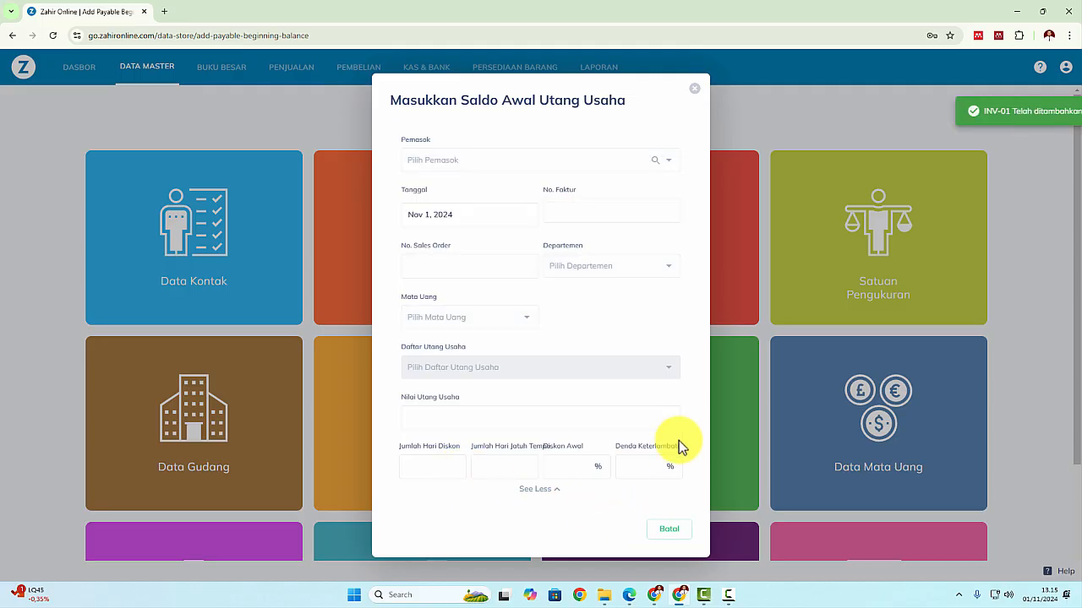
Check the next vendor in the case PDF and select Cahaya Arva, PT as the new payable's supplier
key("alt+Tab")
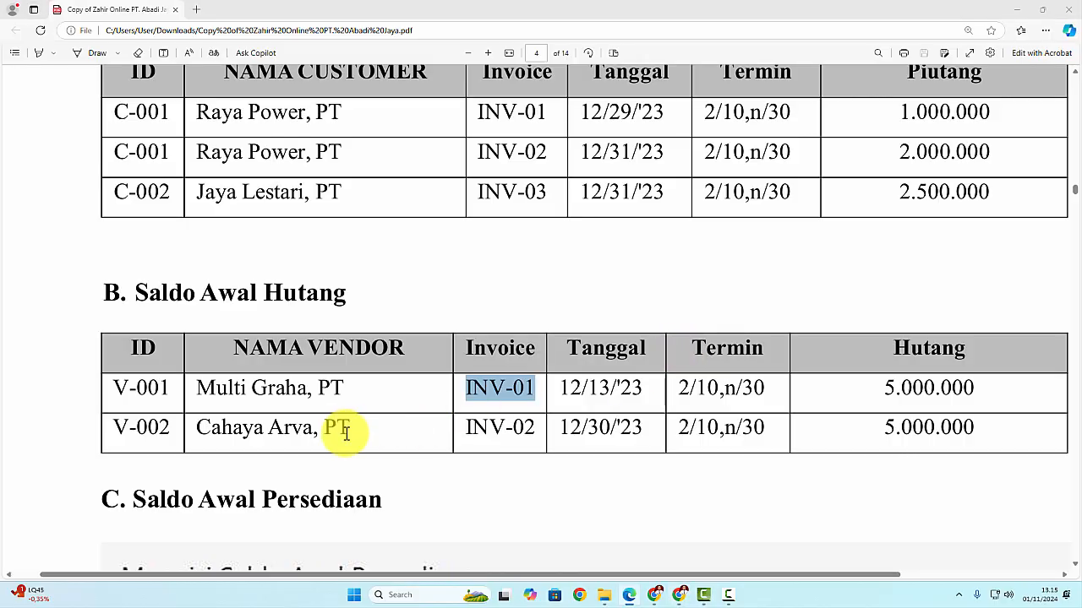
key("alt+Tab")
left_click(667, 161)
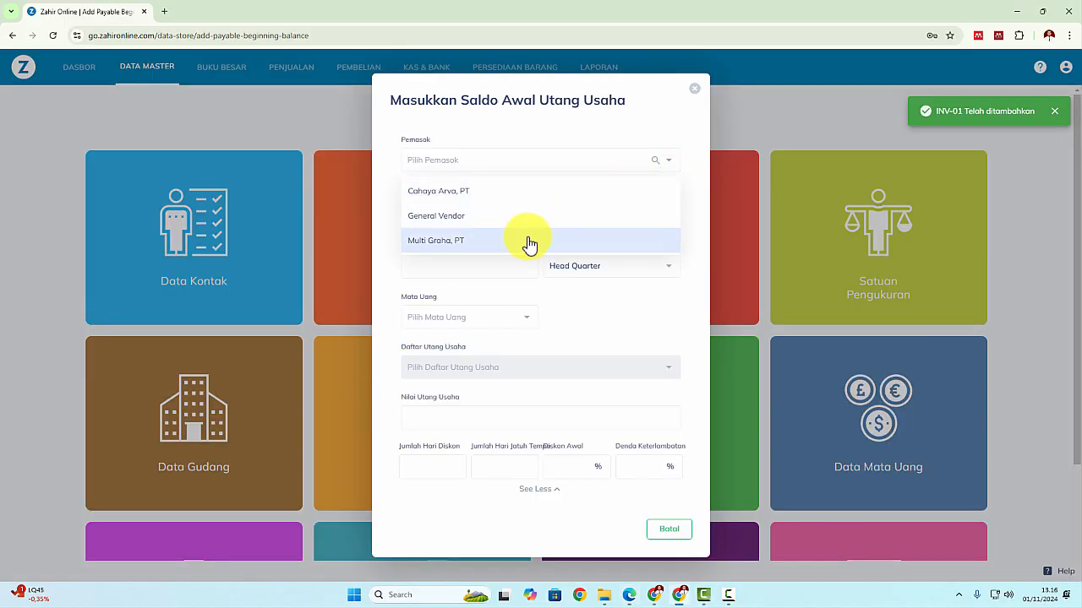
left_click(500, 193)
Set the Cahaya Arva, PT payable's date to Des 30, 2023, as listed in the case PDF
key("alt+Tab")
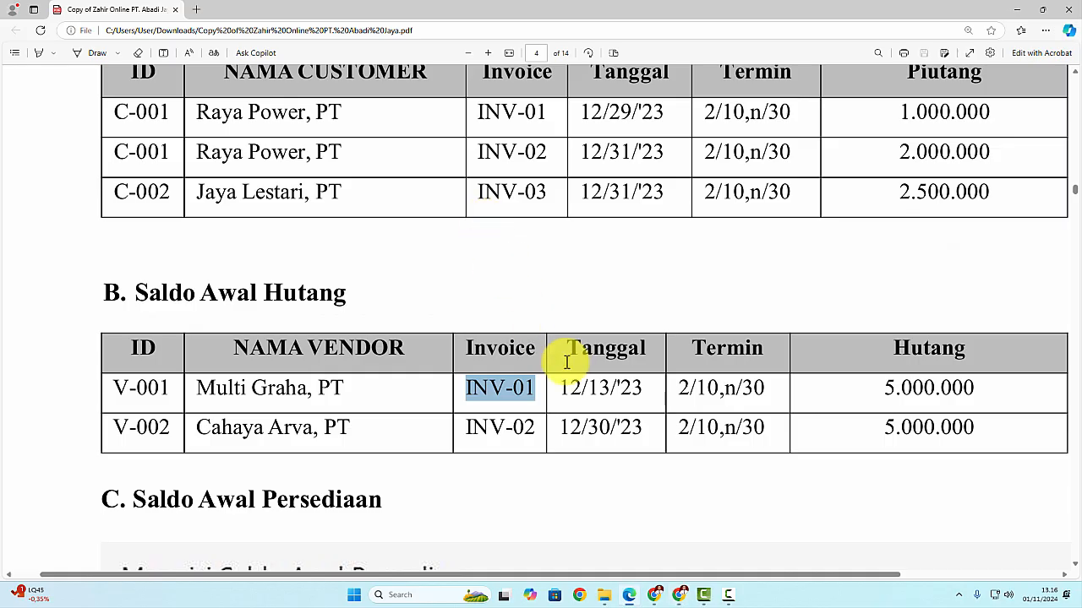
key("alt+Tab")
left_click(485, 217)
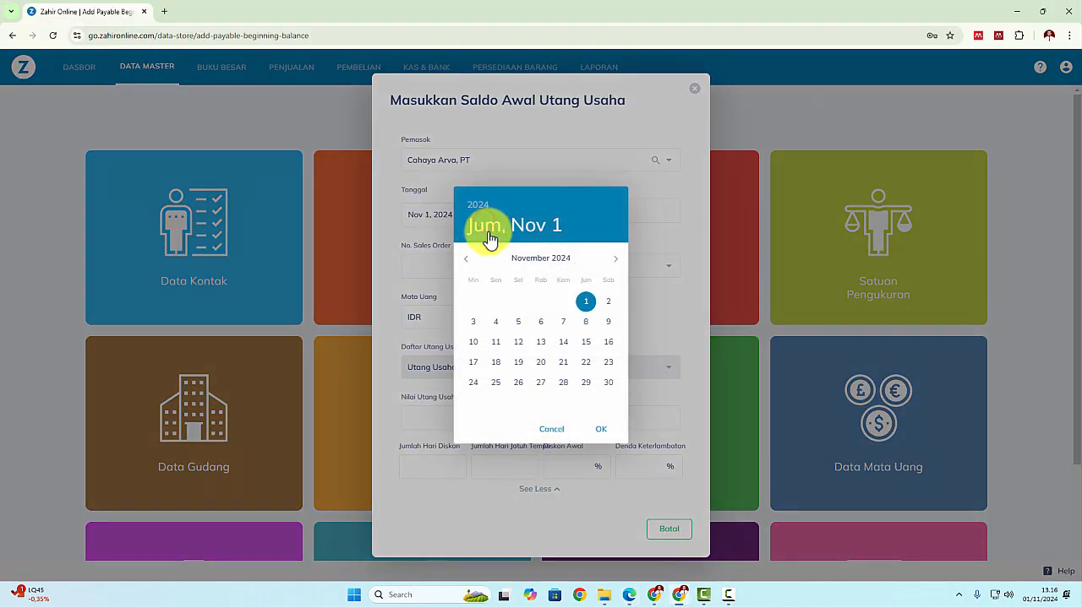
left_click(480, 212)
left_click(553, 306)
left_click(533, 302)
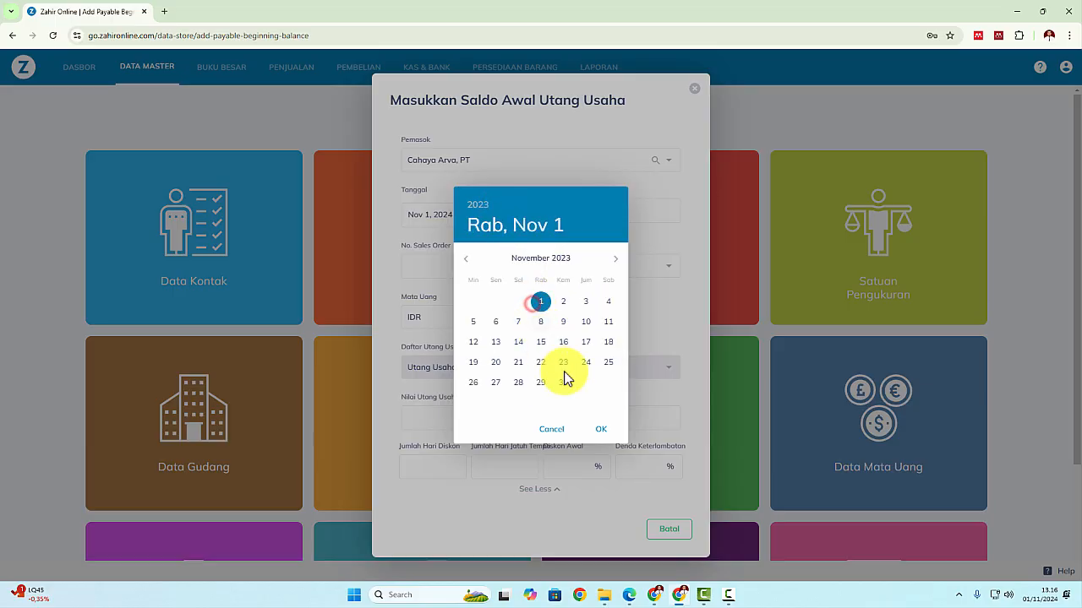
left_click(615, 260)
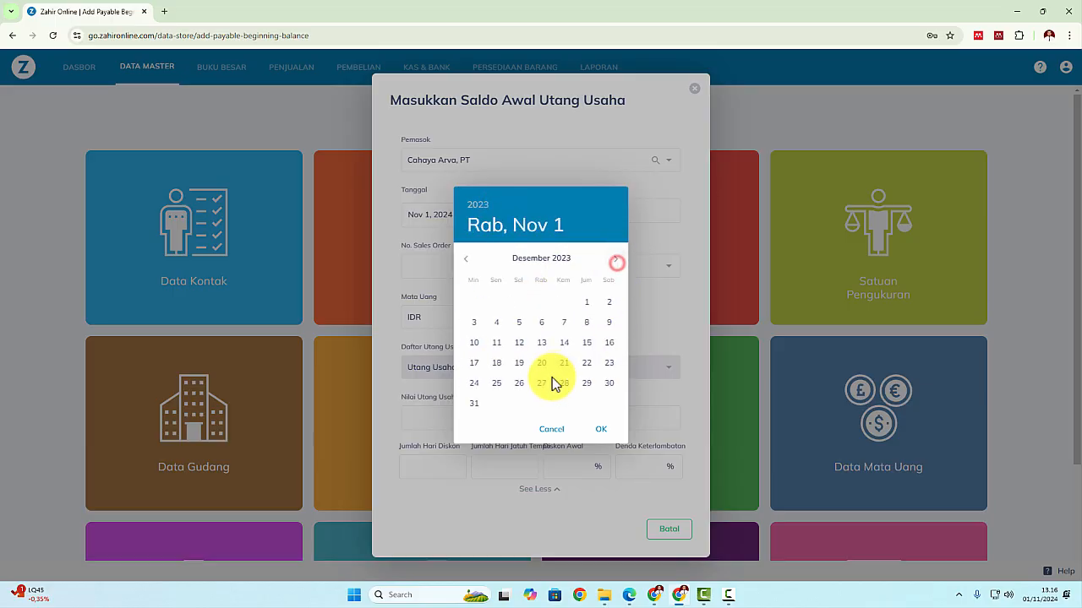
left_click(604, 385)
left_click(601, 429)
Copy the invoice number INV-02 from the case PDF into the Cahaya Arva, PT payable's invoice number
key("alt+Tab")
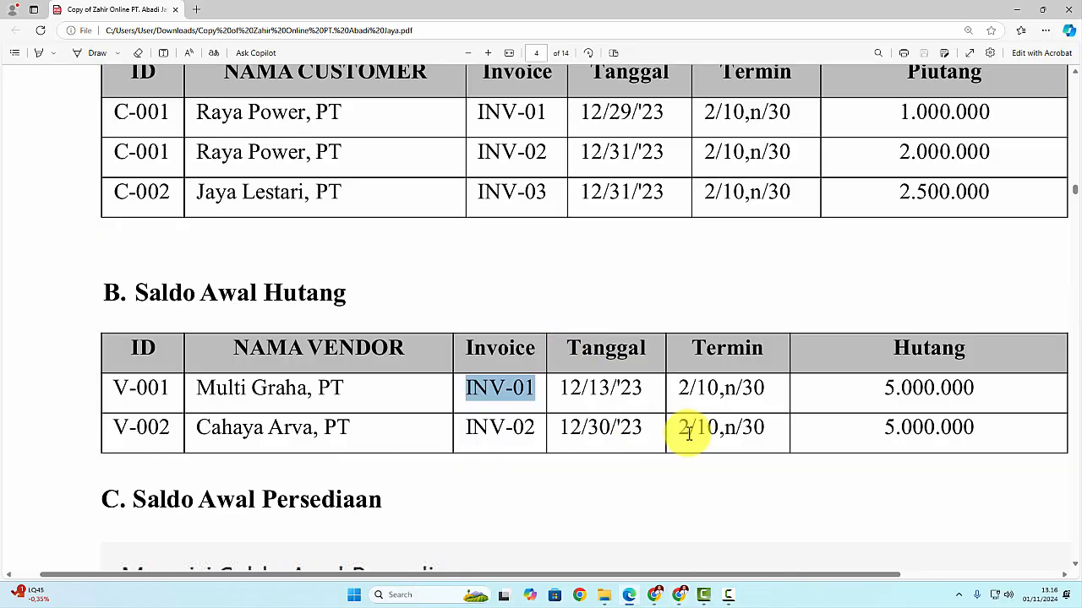
key("alt+Tab")
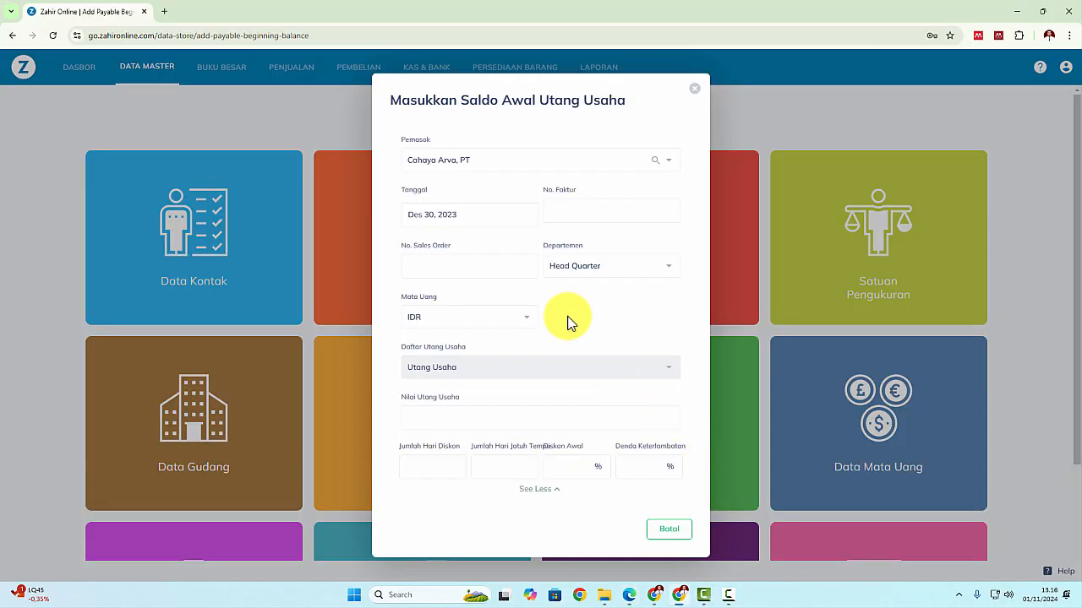
key("alt+Tab")
left_click_drag(467, 427, 538, 423)
key("ctrl+c")
right_click(537, 423)
left_click(576, 333)
key("alt+Tab")
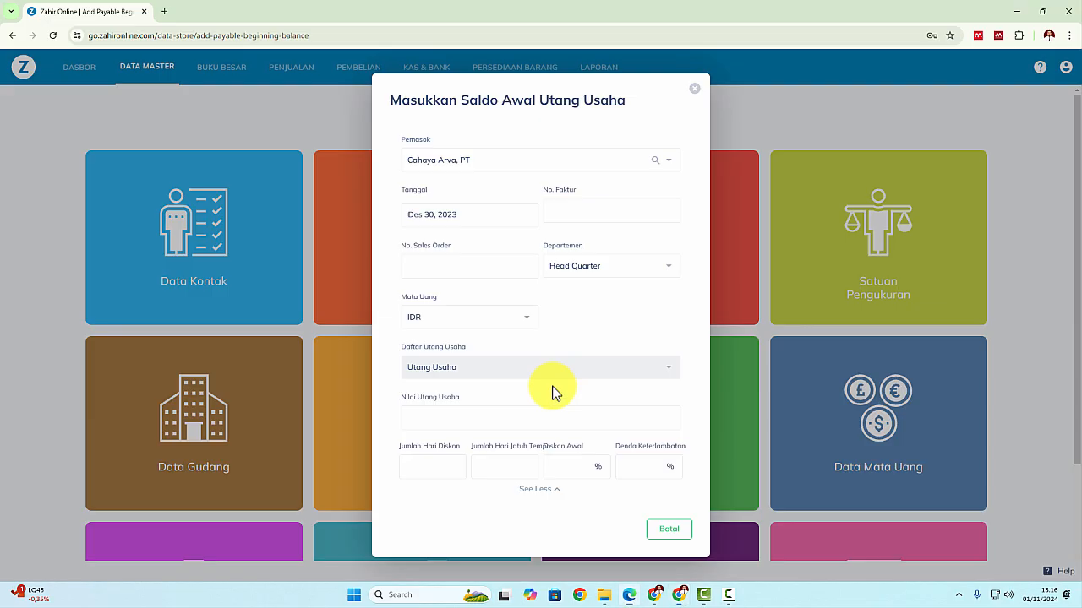
left_click(605, 211)
key("ctrl+v")
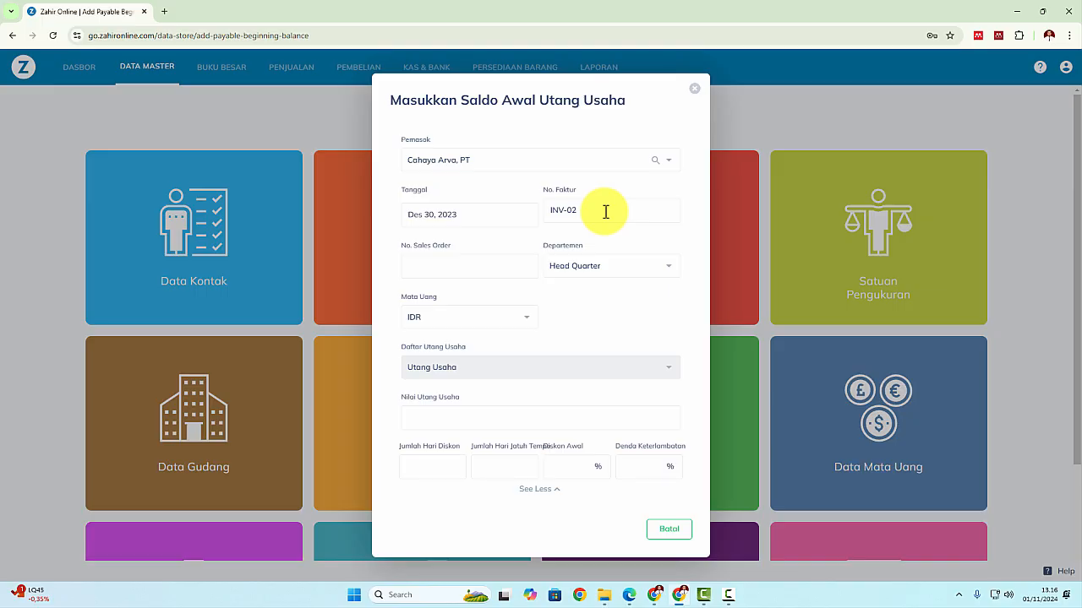
Enter a payable value of Rp 5,000,000 with 10 discount days, 30 due days and 2% early discount, save, and close the payables list
left_click(583, 416)
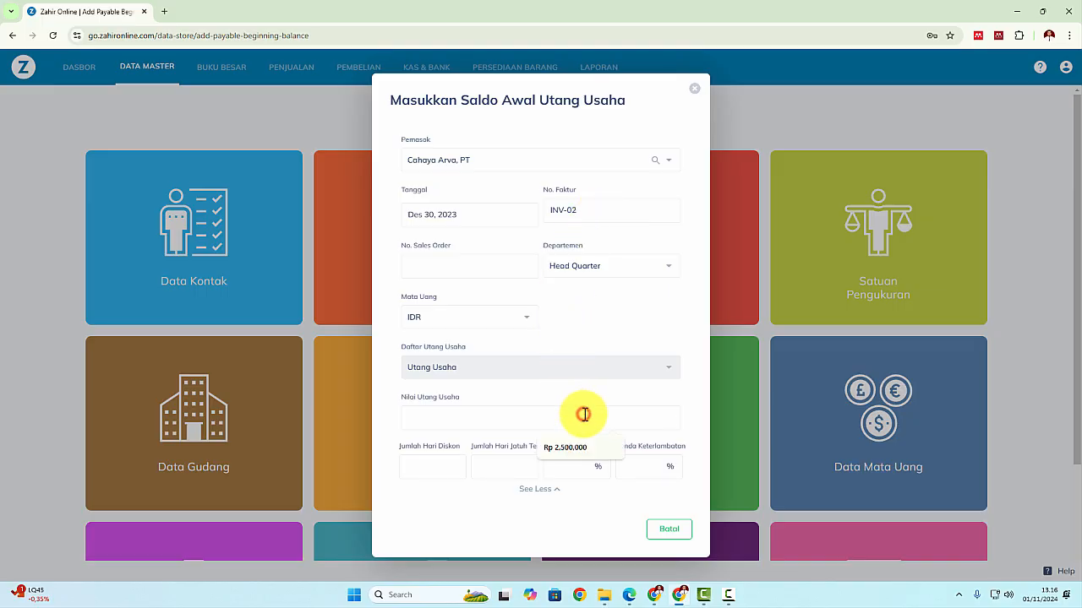
type("50000")
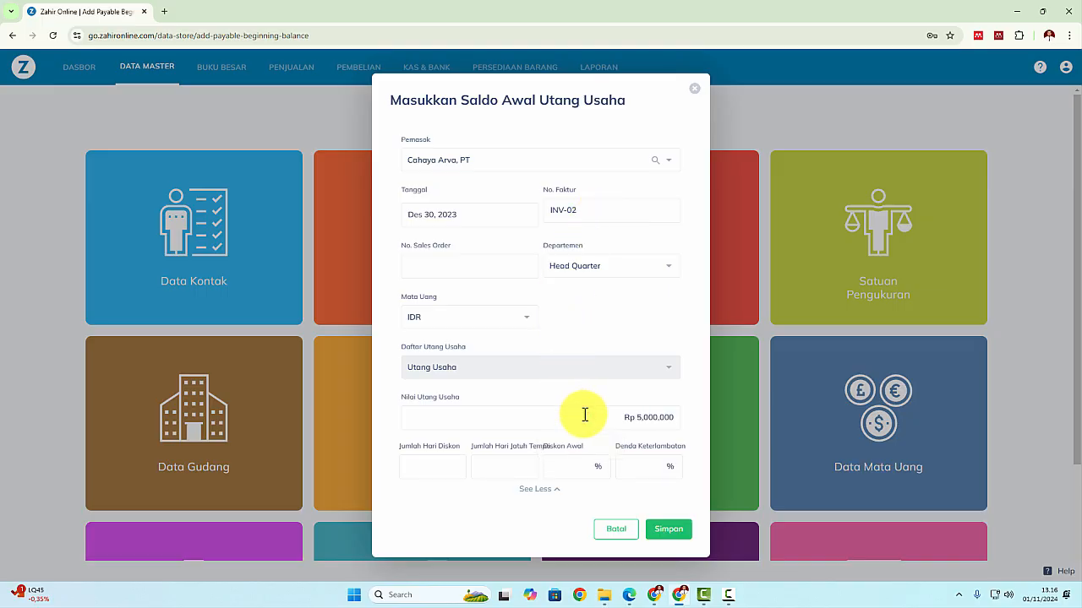
left_click(432, 471)
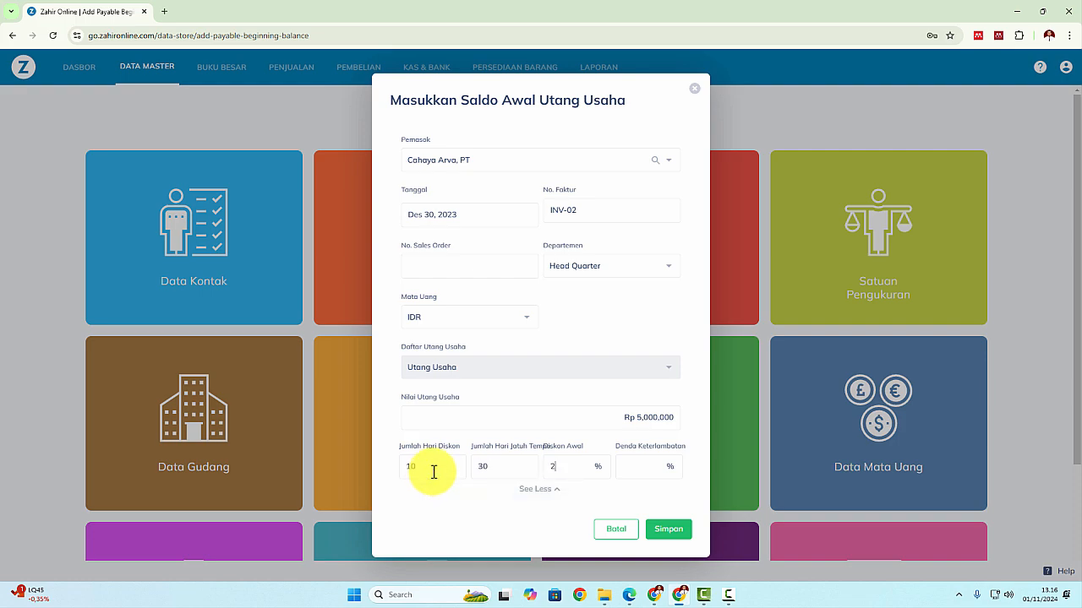
left_click(665, 529)
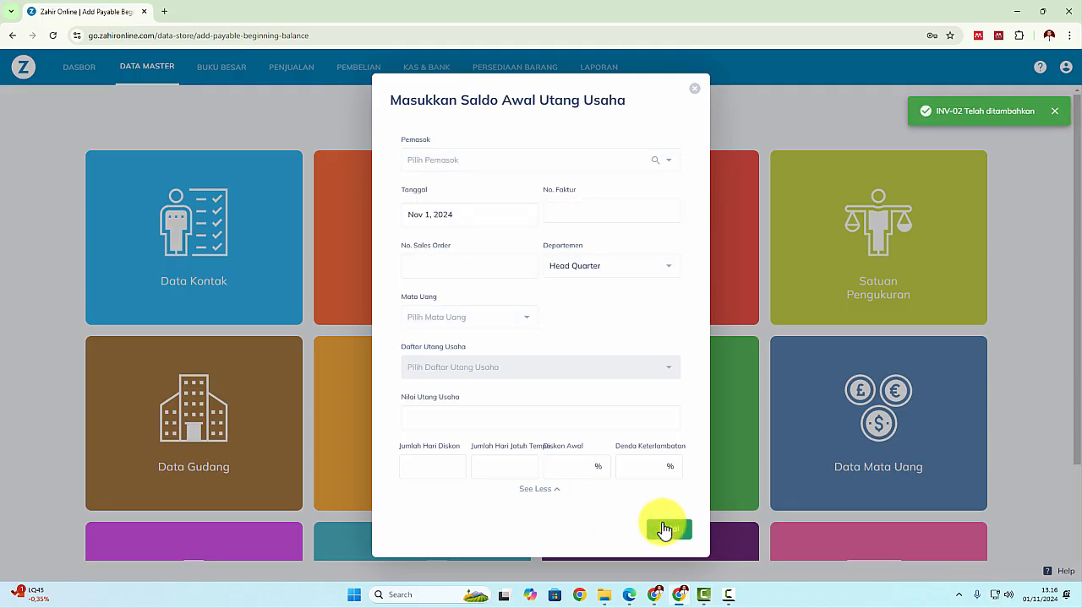
left_click(665, 528)
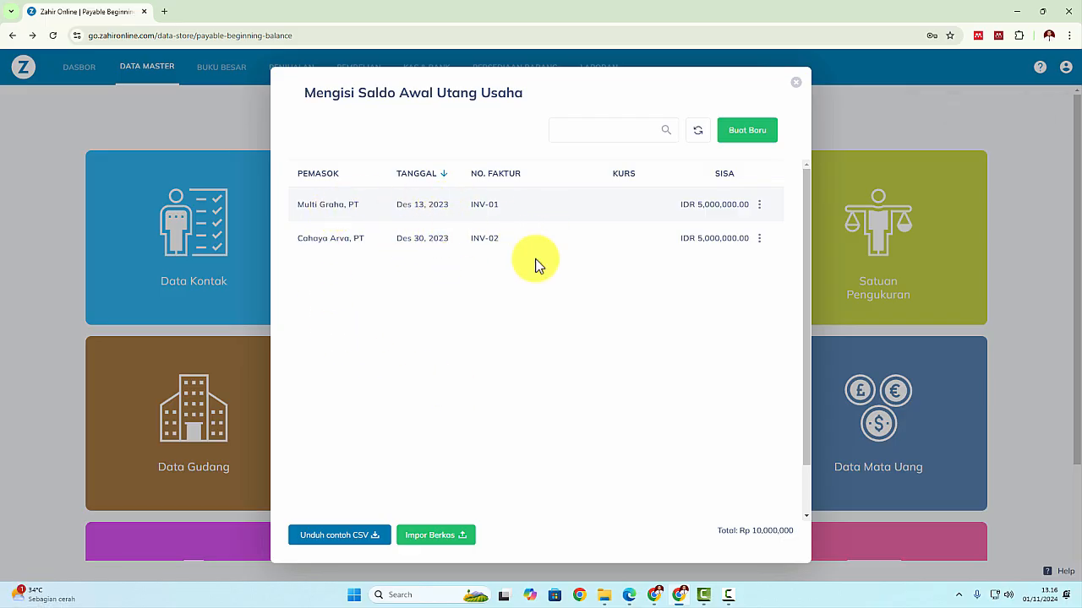
left_click(796, 82)
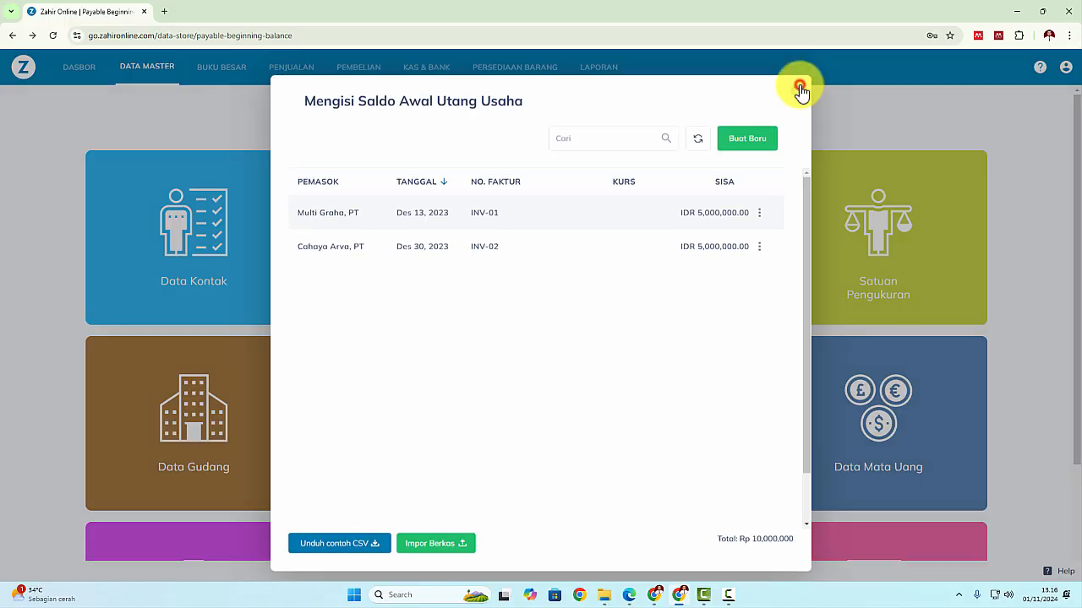
Examine the opening inventory table in section C of the case PDF, including items, warehouses, quantities, unit costs and total
key("alt+Tab")
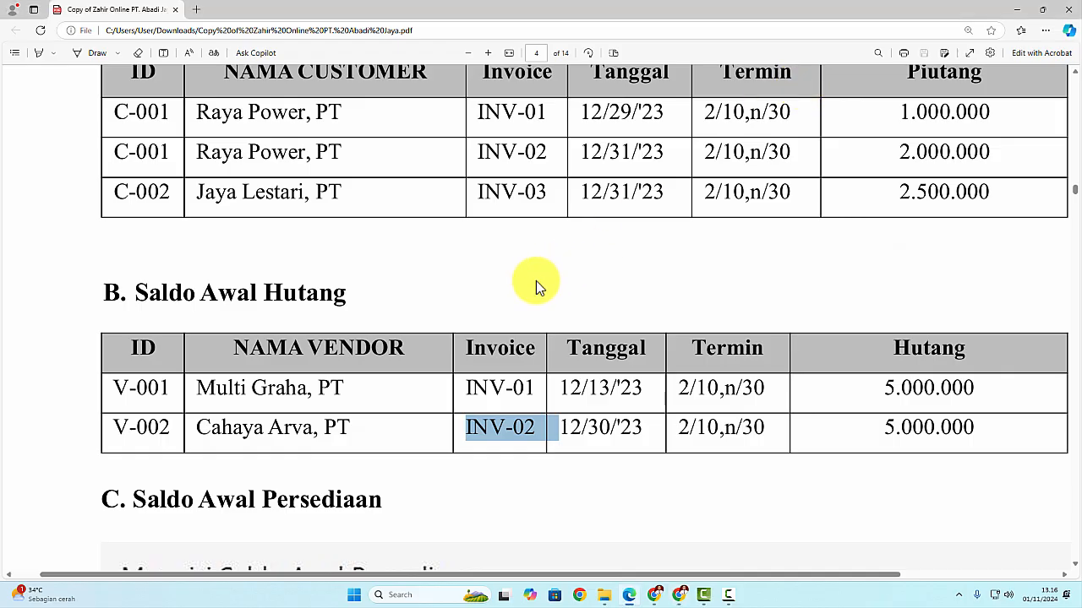
scroll(536, 280, "down", 2)
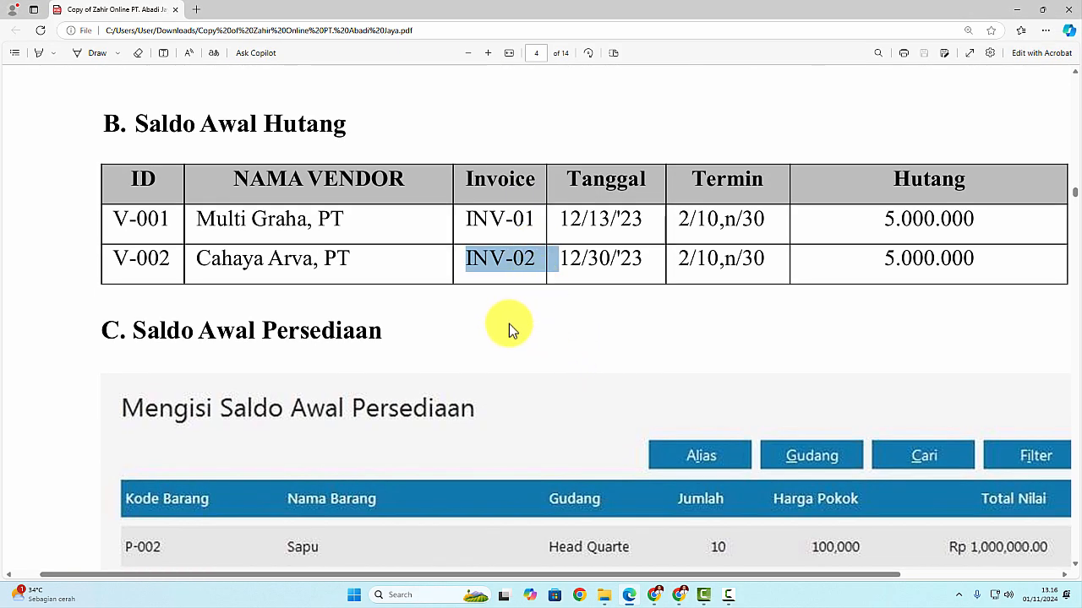
scroll(507, 328, "down", 2)
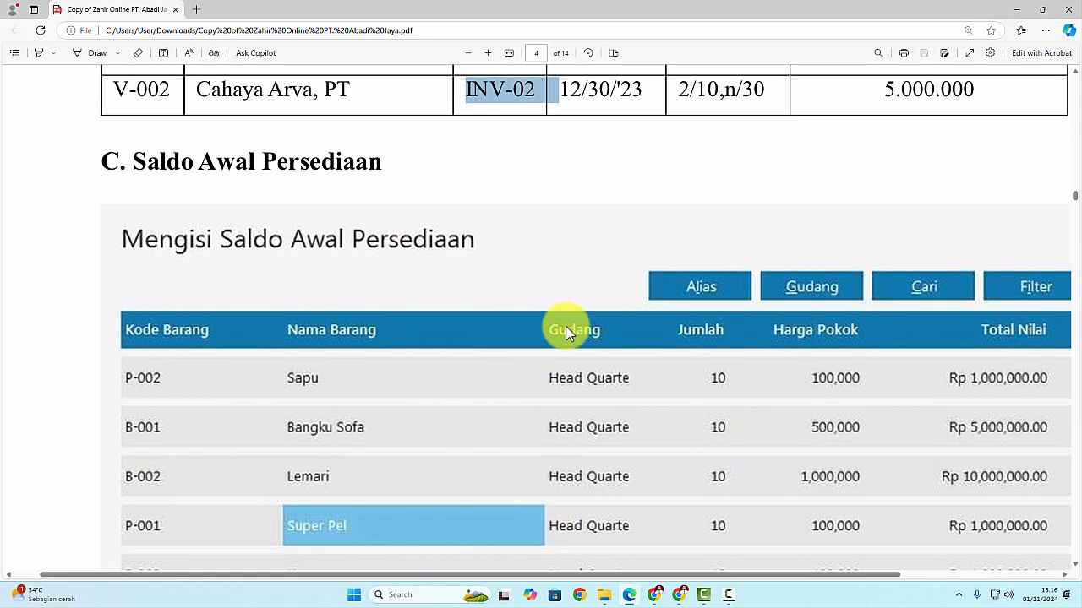
left_click_drag(570, 579, 611, 576)
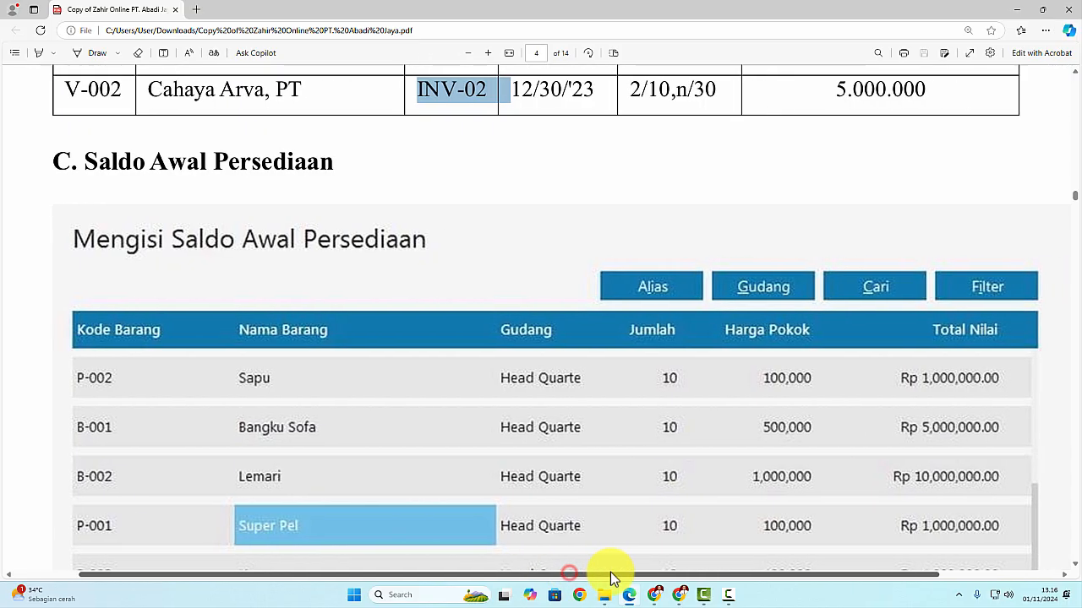
scroll(546, 450, "down", 1)
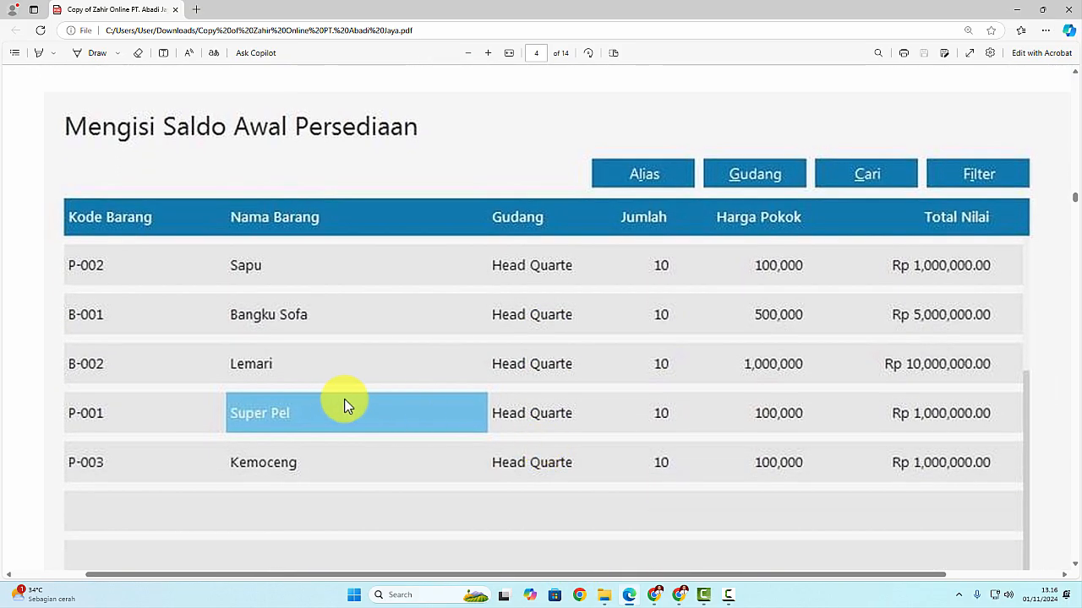
scroll(479, 399, "down", 1)
scroll(479, 399, "down", 2)
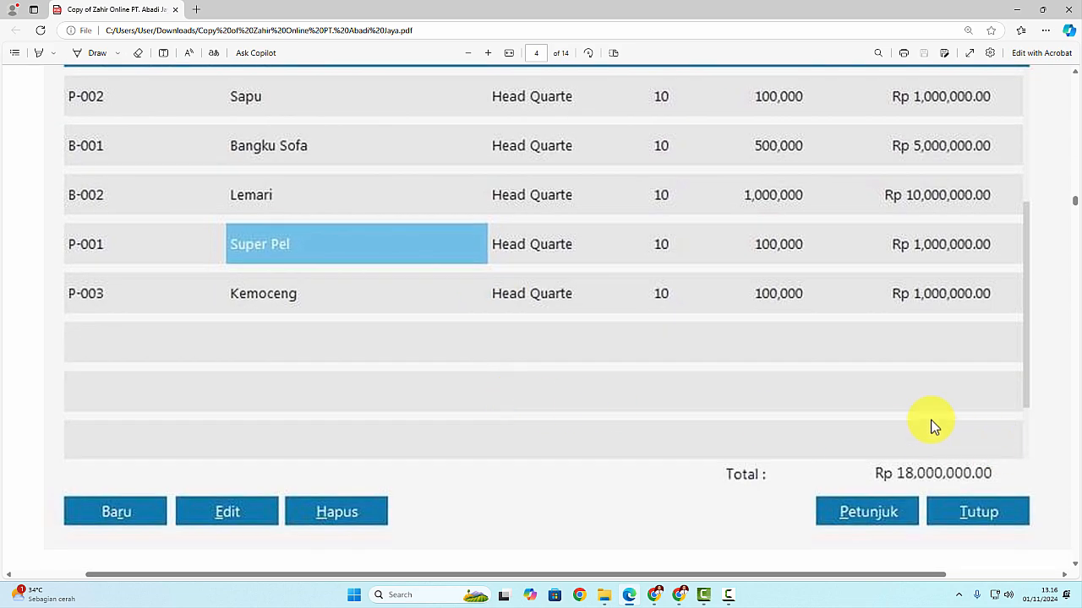
scroll(925, 418, "up", 2)
scroll(919, 411, "up", 1)
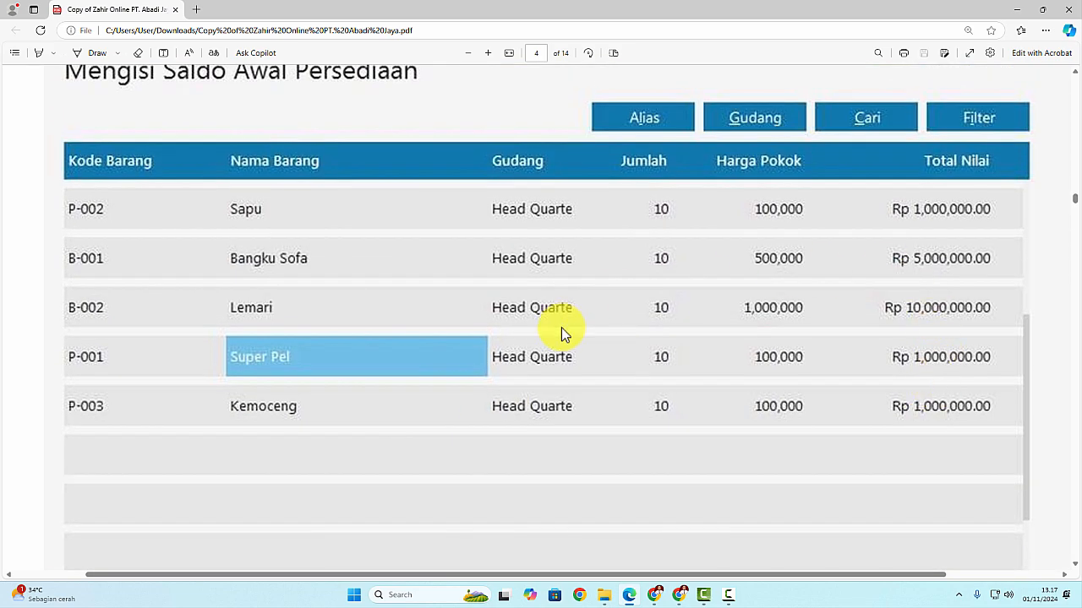
scroll(517, 359, "up", 1)
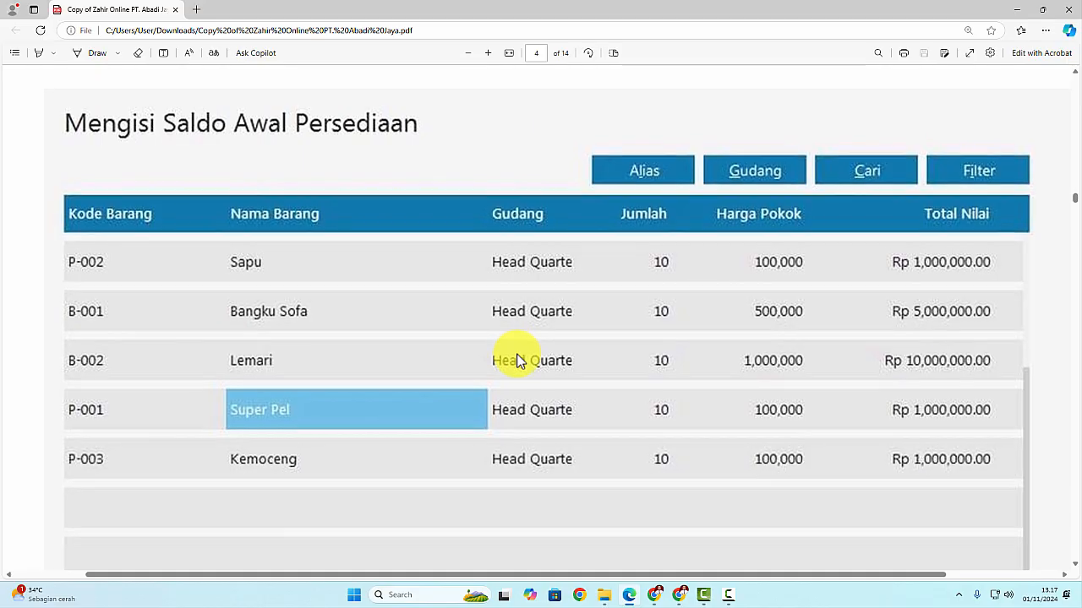
scroll(518, 359, "down", 1)
Open the inventory opening balances in Zahir Online and start a new entry
key("alt+Tab")
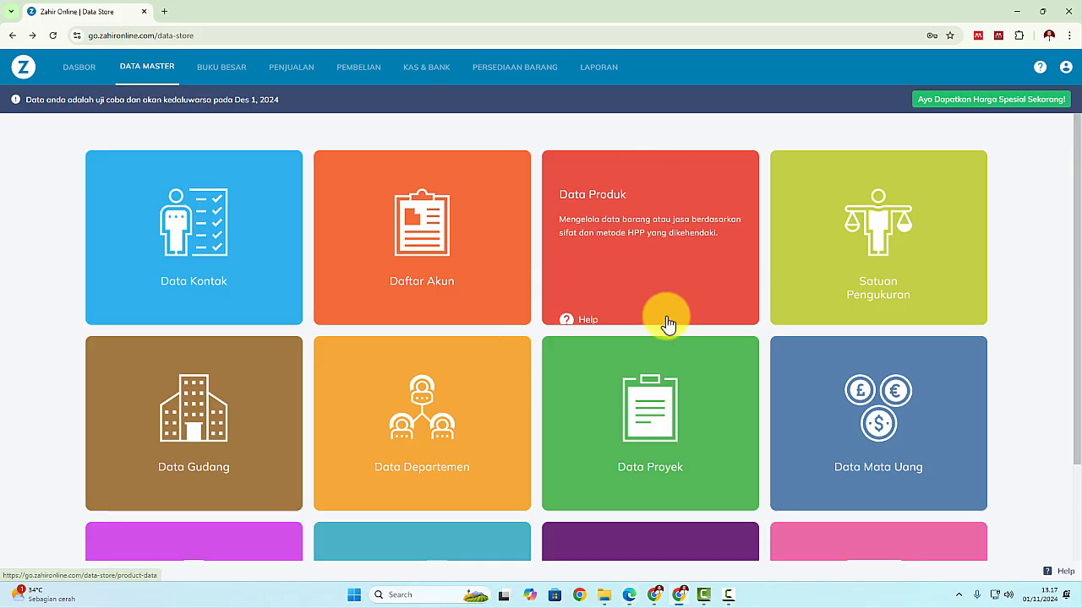
left_click(1064, 69)
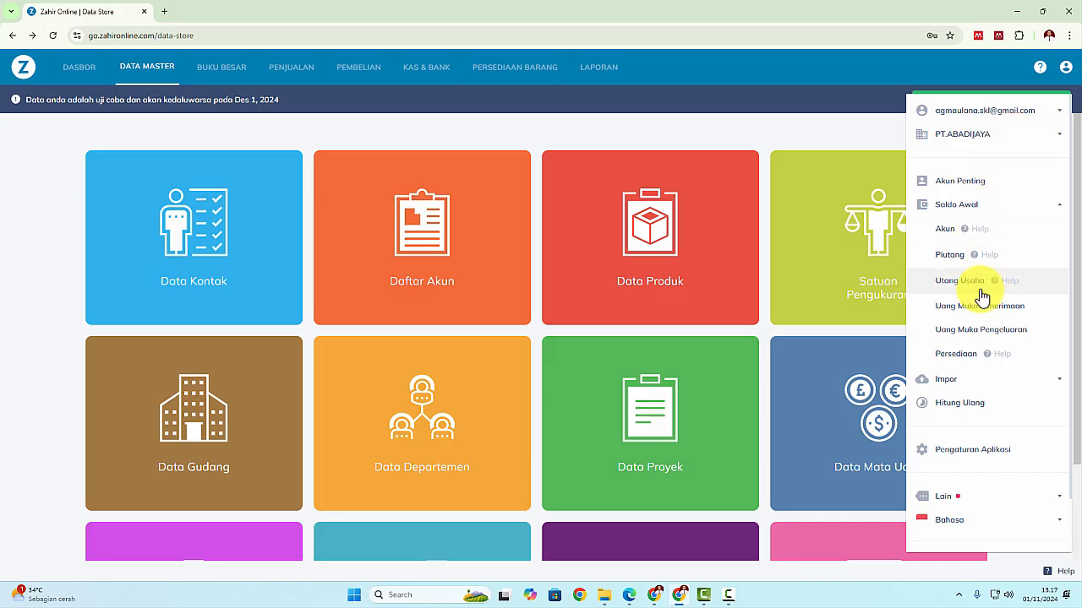
left_click(942, 354)
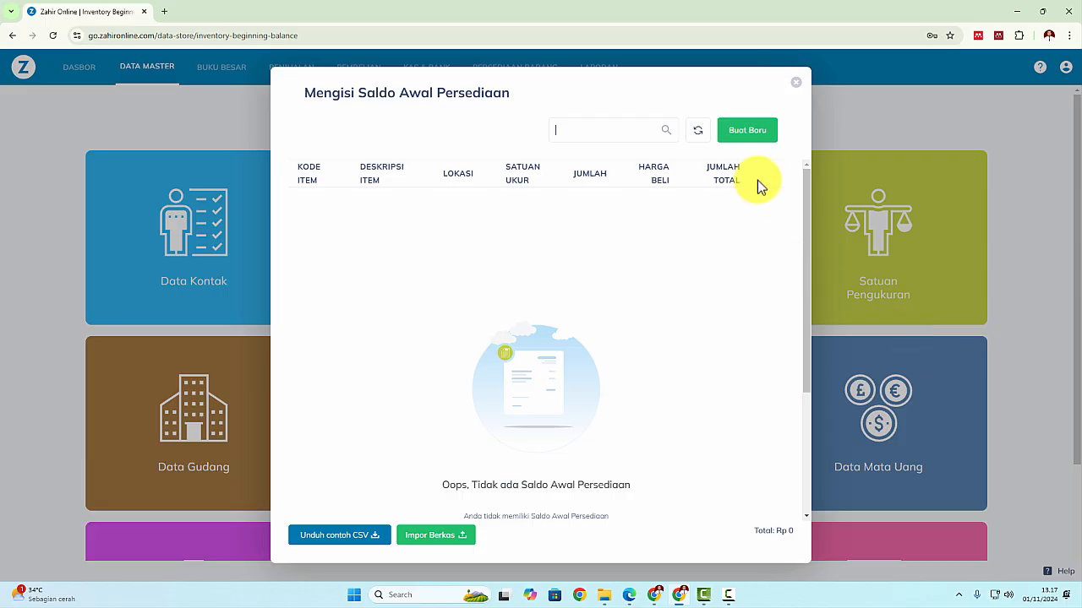
left_click(751, 136)
Check the first item in the case PDF and select Sapu as the inventory entry's product
key("alt+Tab")
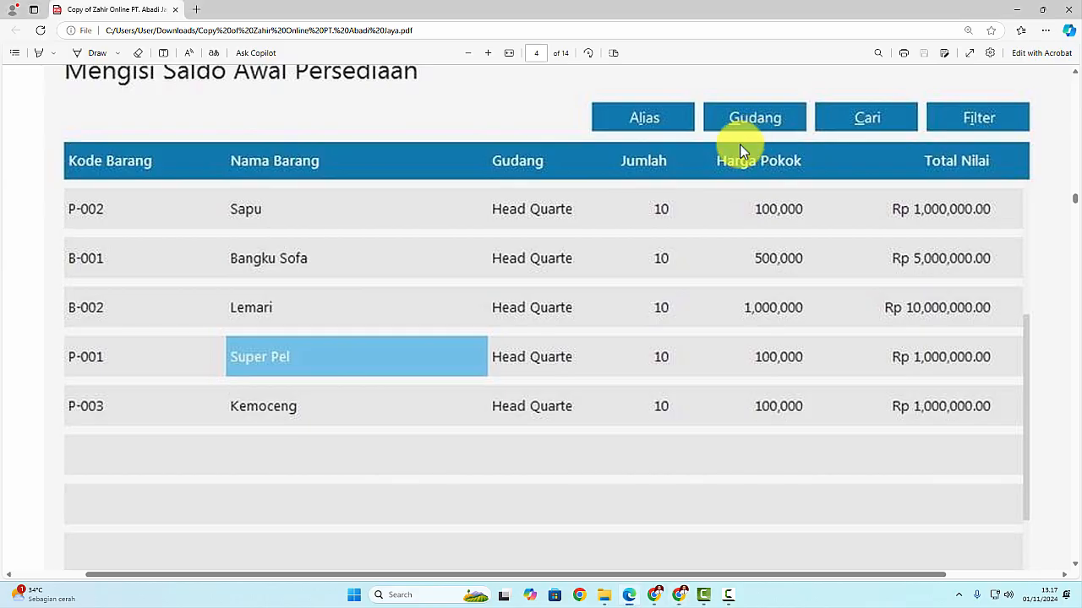
key("alt+Tab")
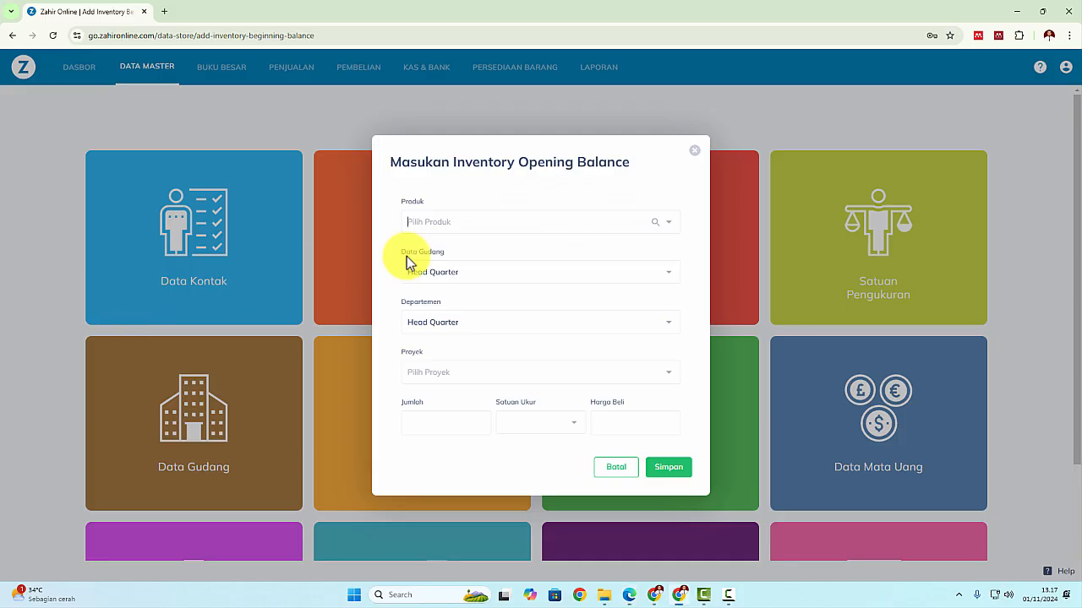
left_click(676, 223)
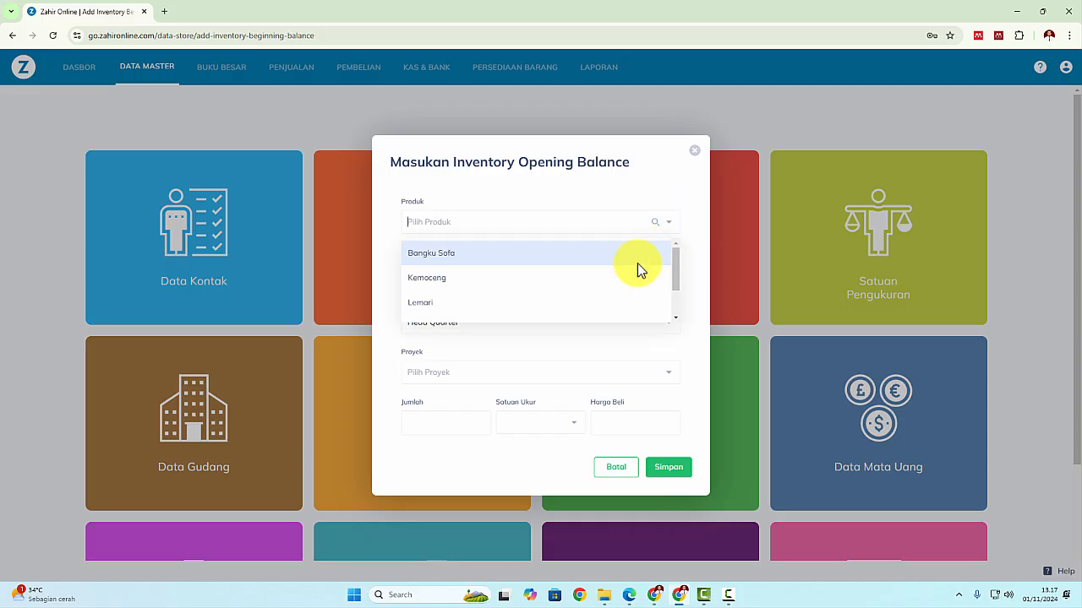
scroll(637, 263, "down", 2)
left_click(613, 287)
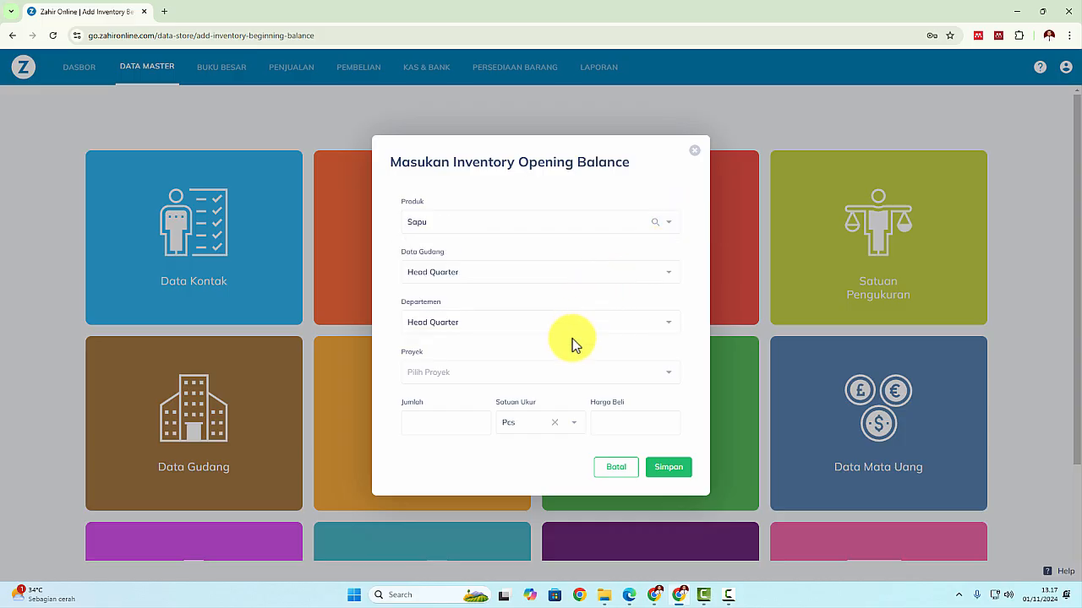
Set Sapu's opening quantity to 10 and purchase price to 100,000 as listed in the case PDF, and save the entry
key("alt+Tab")
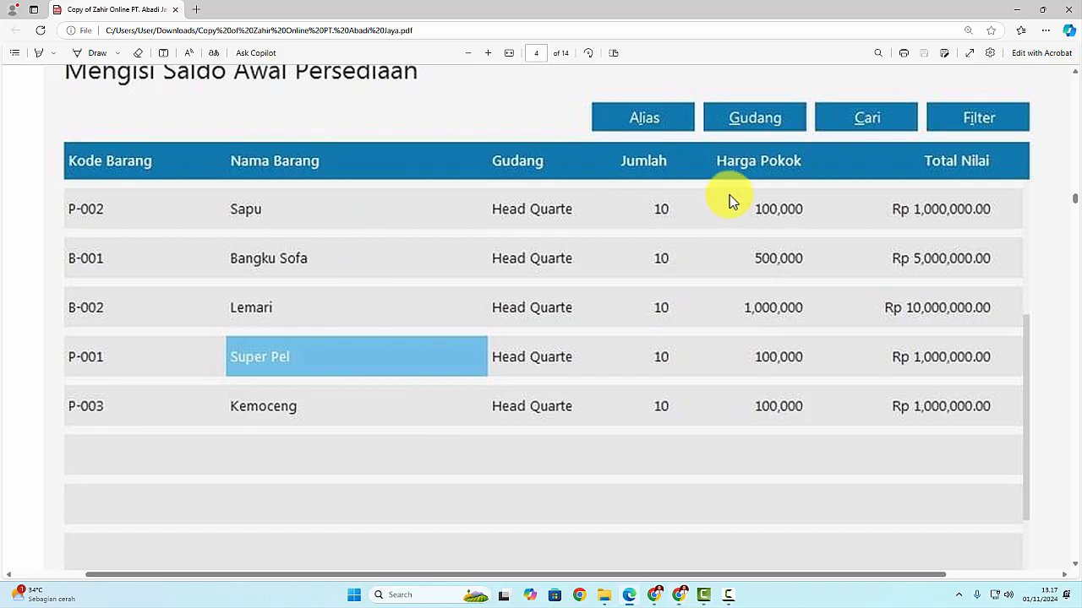
key("alt+Tab")
left_click(457, 429)
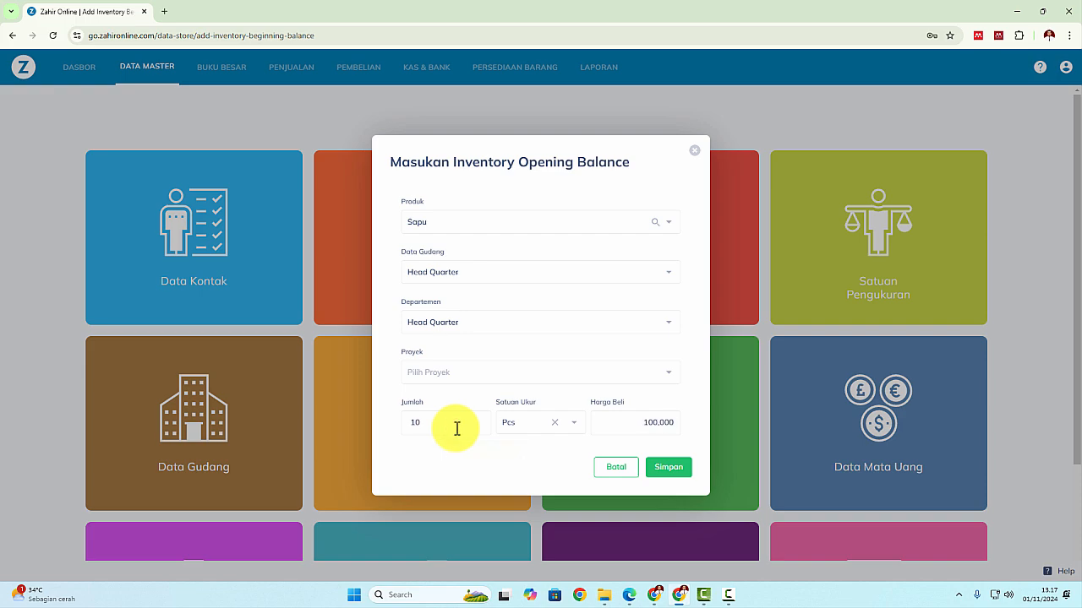
key("alt+Tab")
key("alt+Tab")
left_click(669, 469)
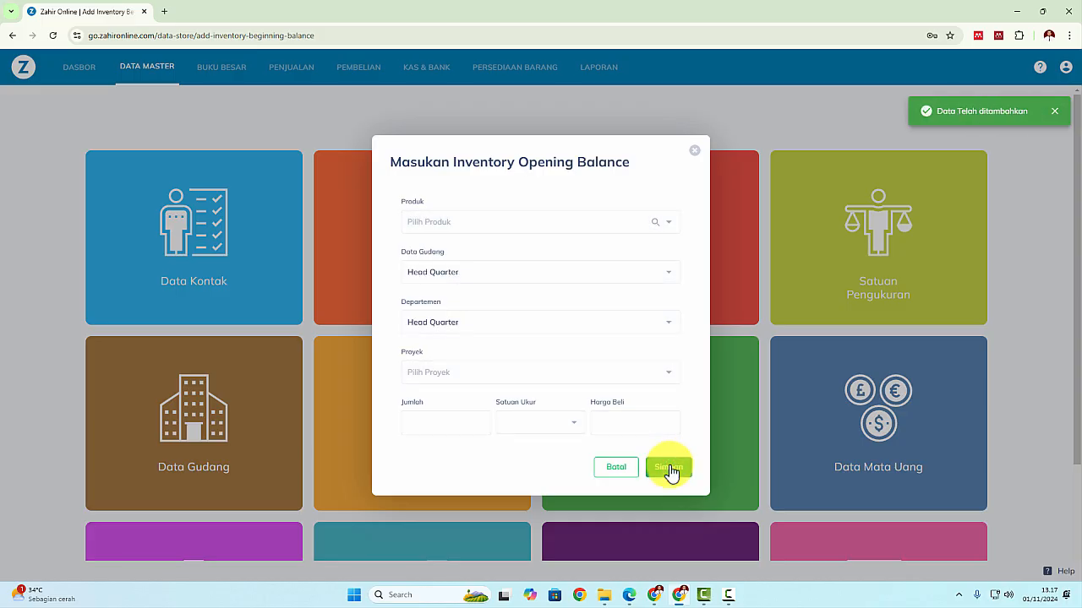
Add and save an inventory opening balance for Bangku Sofa with quantity 10 and purchase price 500,000, following the case PDF
key("alt+Tab")
key("alt+Tab")
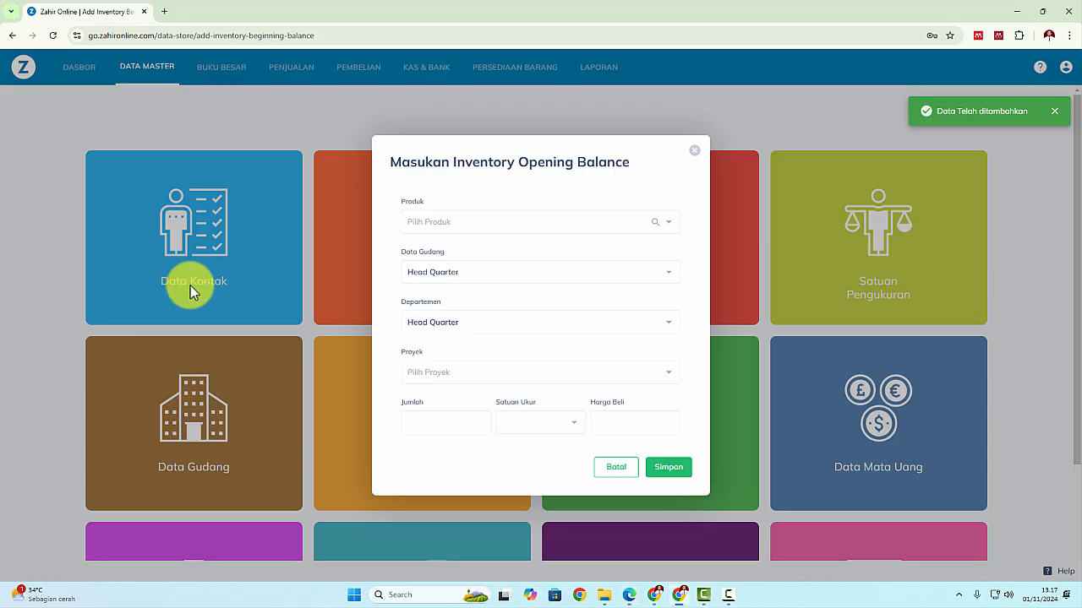
key("alt+Tab")
key("alt+Tab")
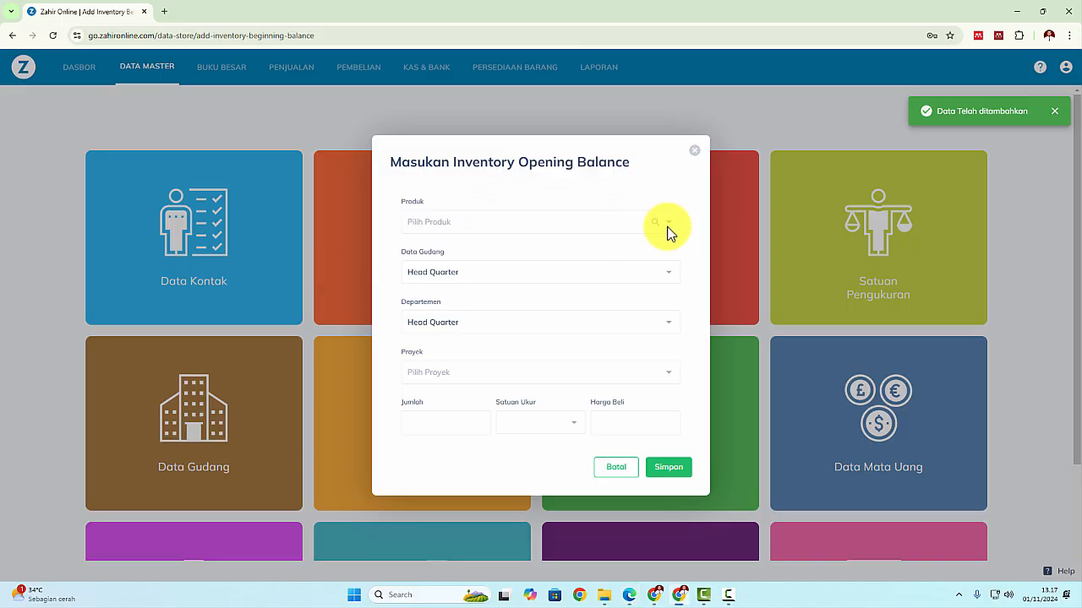
left_click(551, 226)
type("sofa")
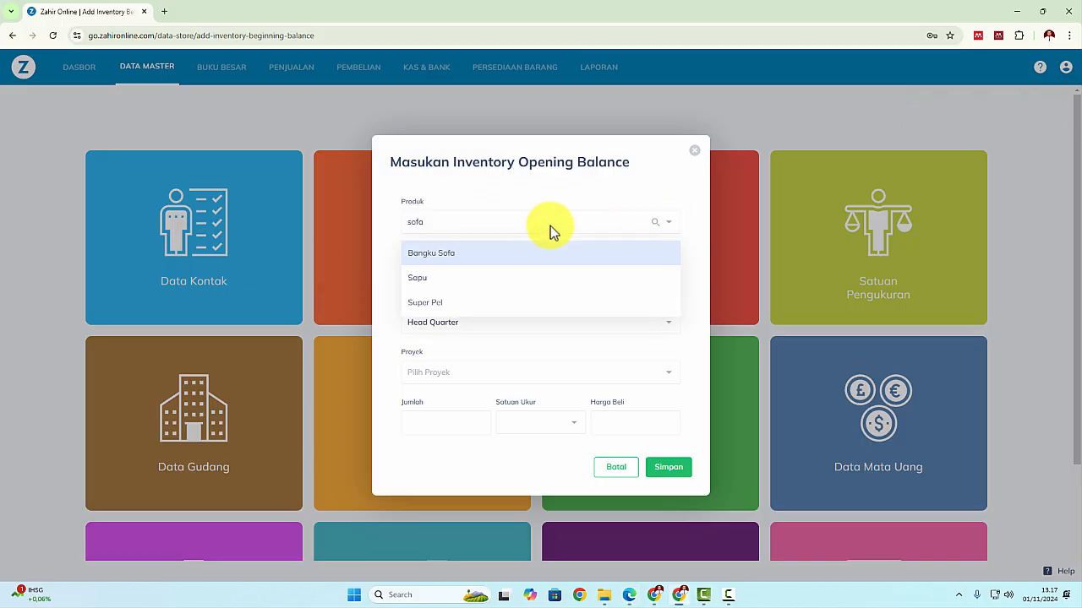
left_click(506, 253)
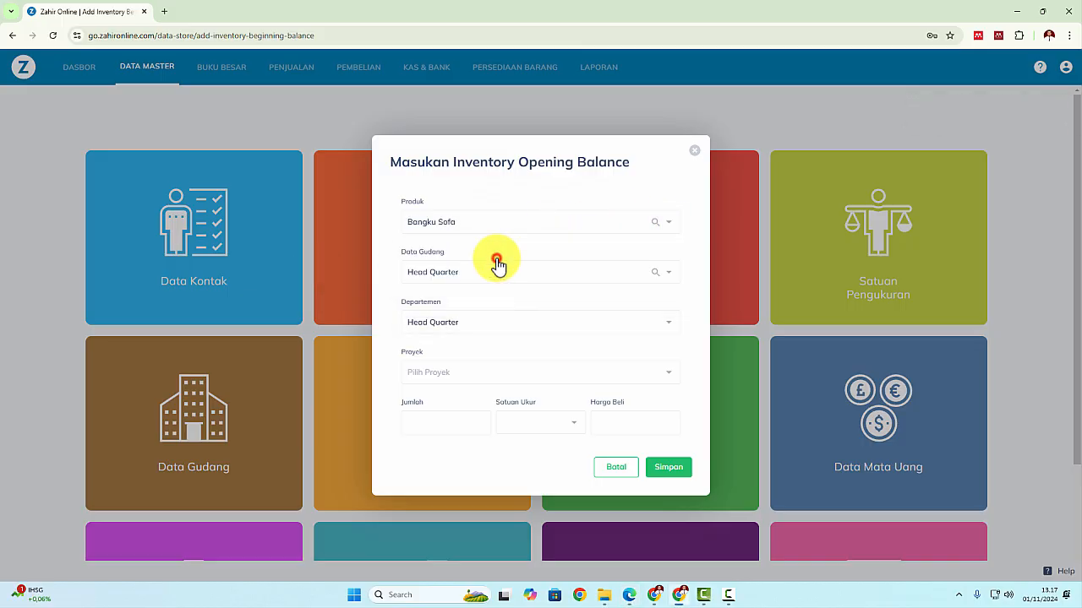
left_click(463, 416)
key("alt+Tab")
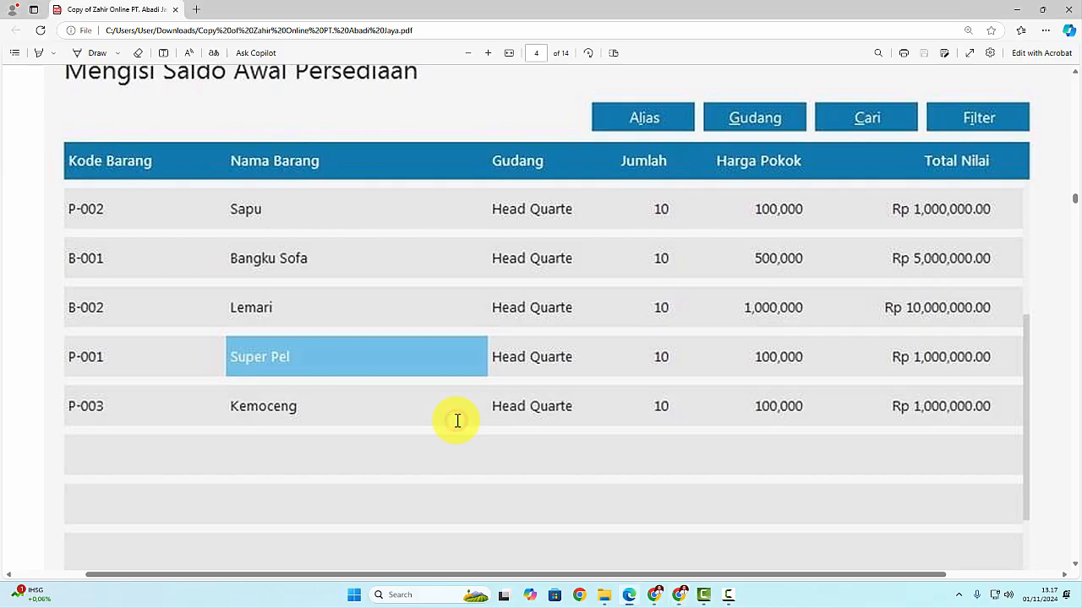
key("alt+Tab")
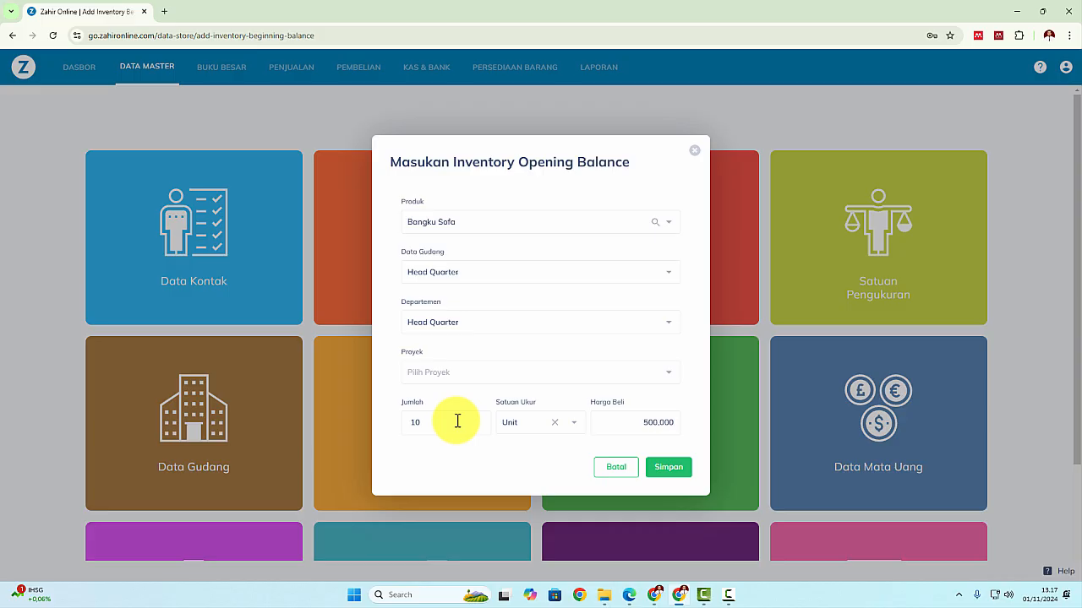
left_click(671, 467)
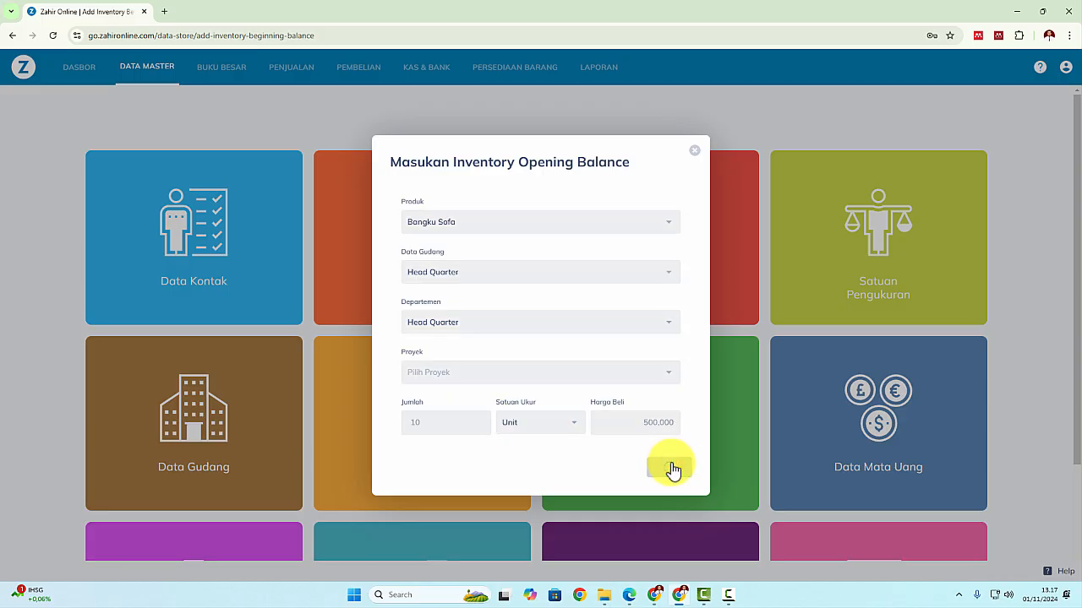
Add and save an inventory opening balance for Lemari with quantity 10 and purchase price 1,000,000, following the case PDF
key("alt+Tab")
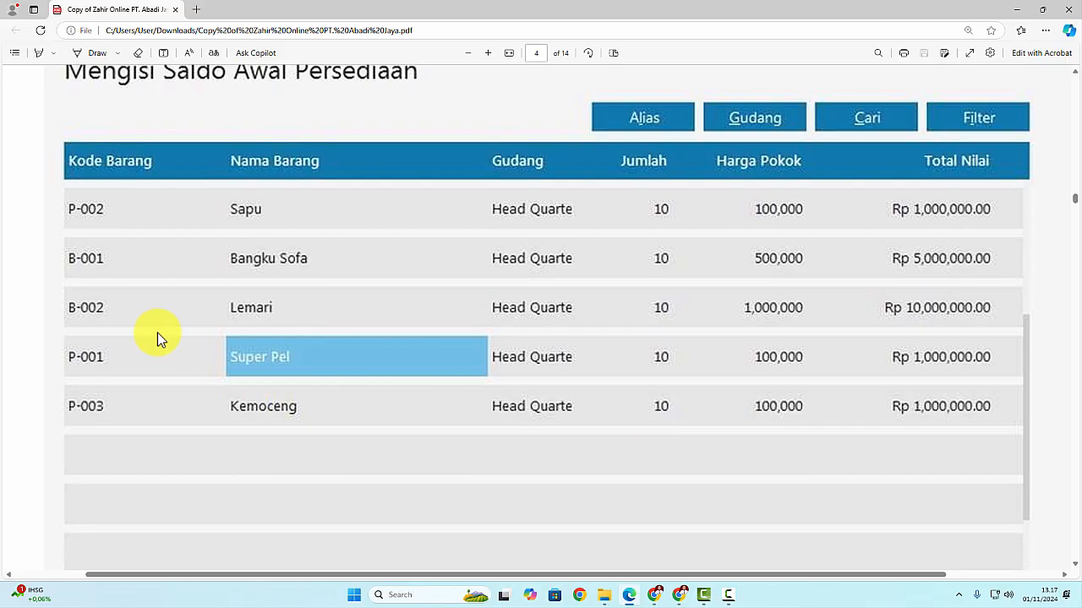
key("alt+Tab")
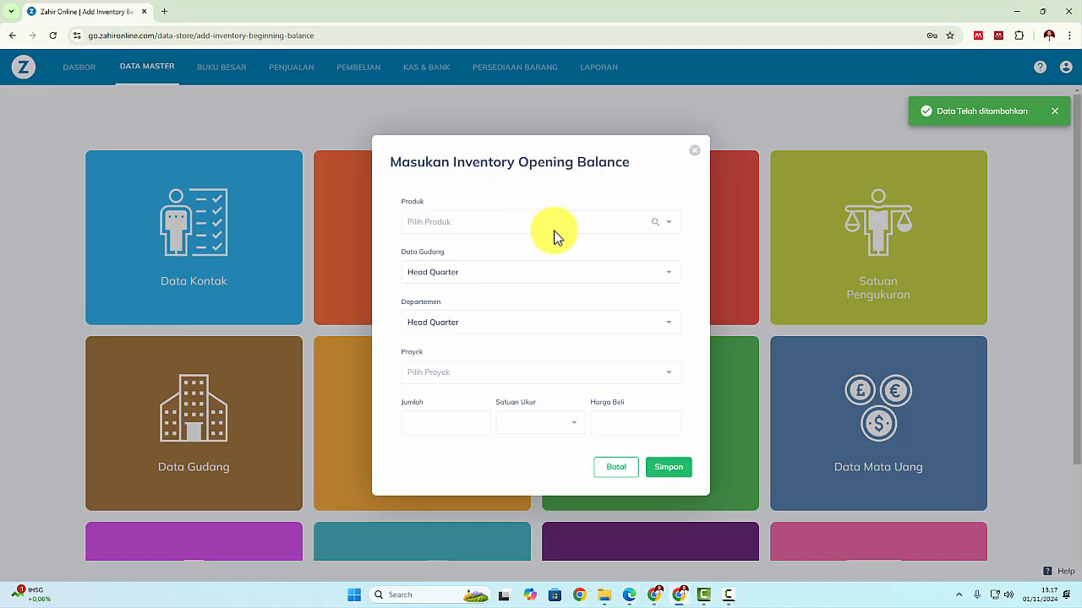
left_click(558, 224)
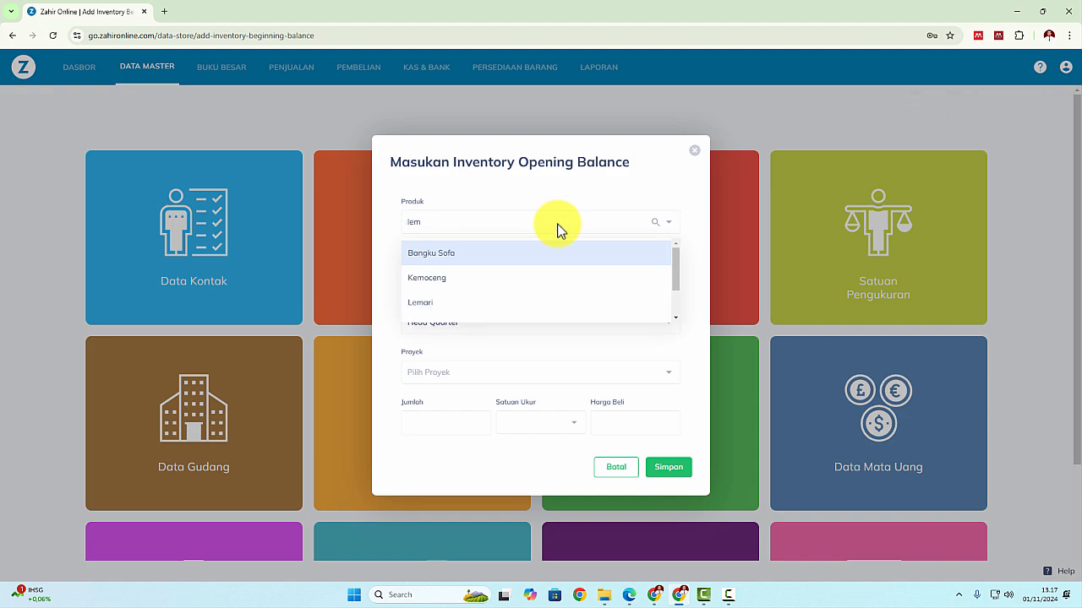
left_click(512, 254)
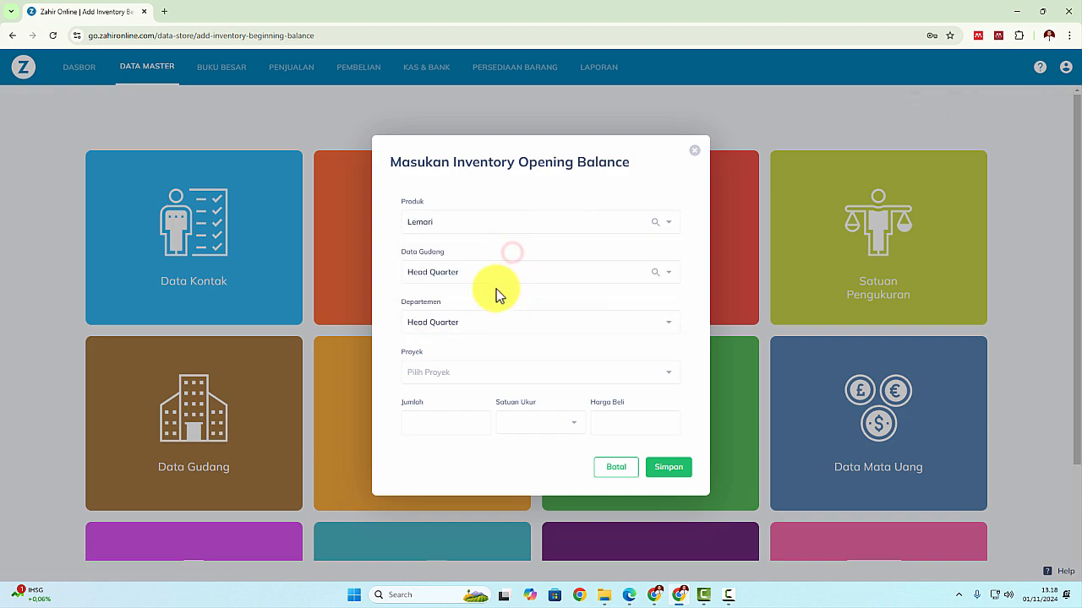
left_click(451, 415)
key("alt+Tab")
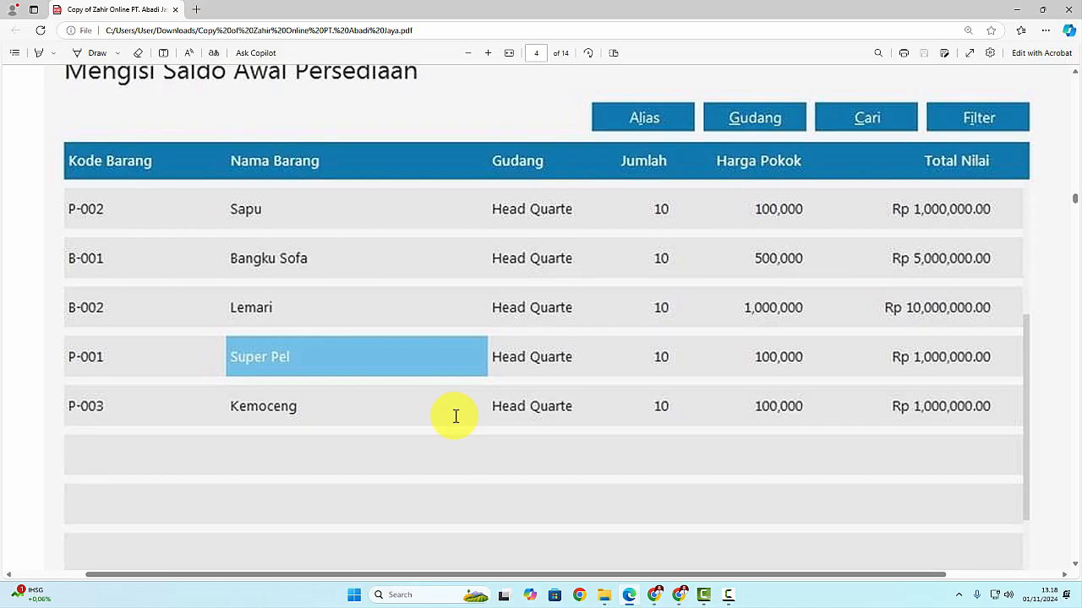
key("alt+Tab")
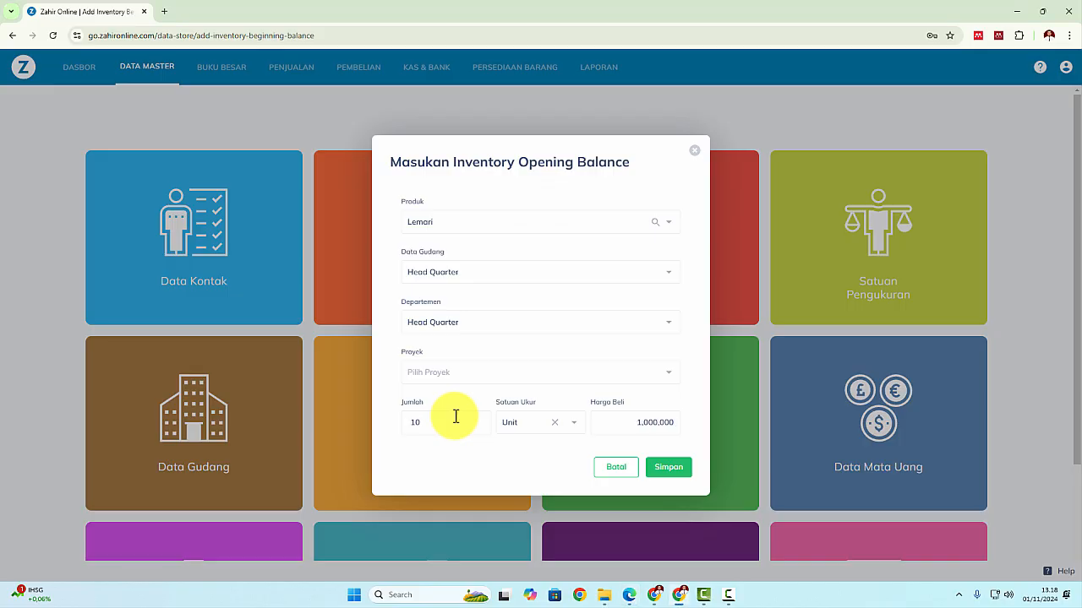
left_click(685, 470)
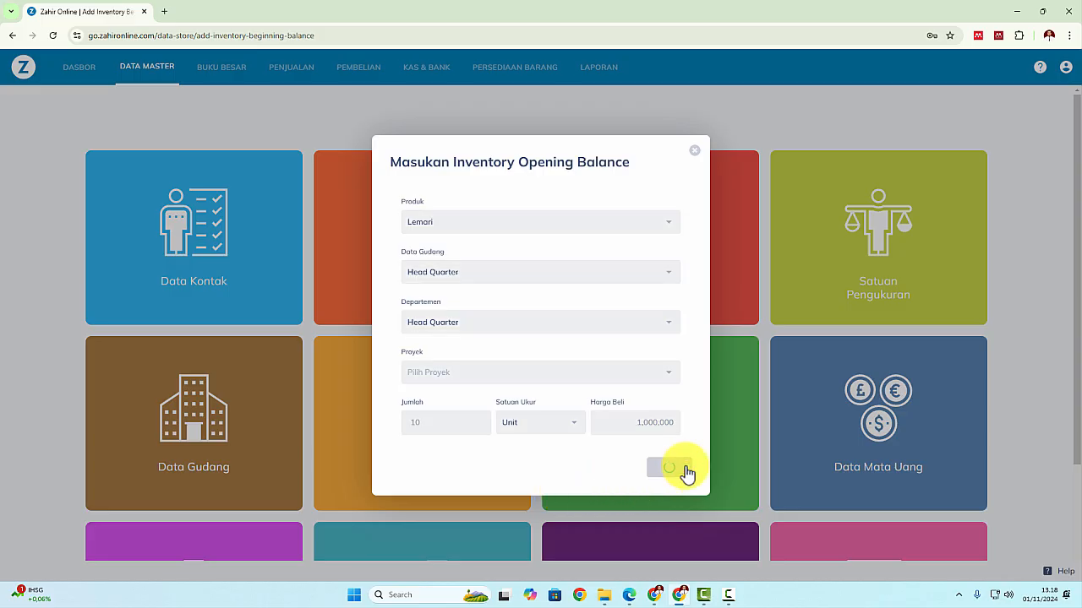
Add and save an inventory opening balance for Super Pel with quantity 10 and purchase price 100,000, following the case PDF
key("alt+Tab")
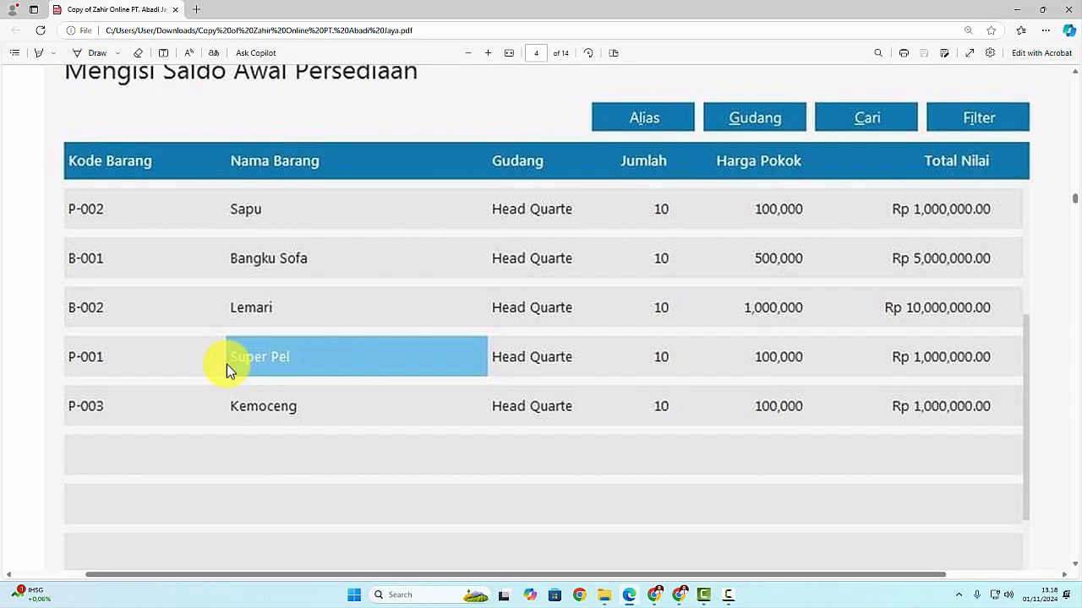
key("alt+Tab")
left_click(574, 219)
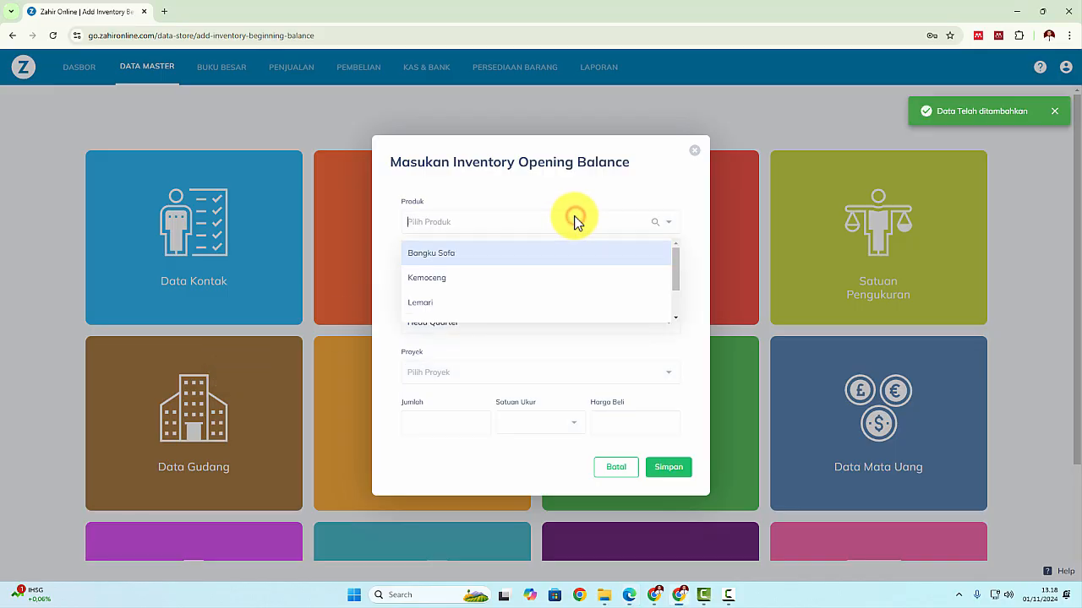
type("super")
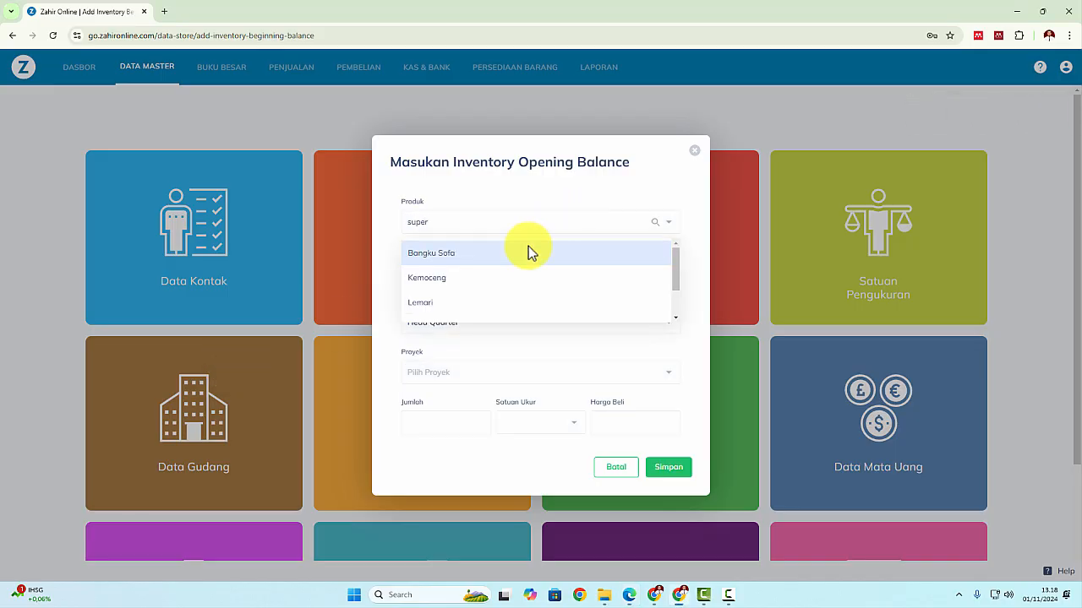
left_click(496, 263)
left_click(449, 423)
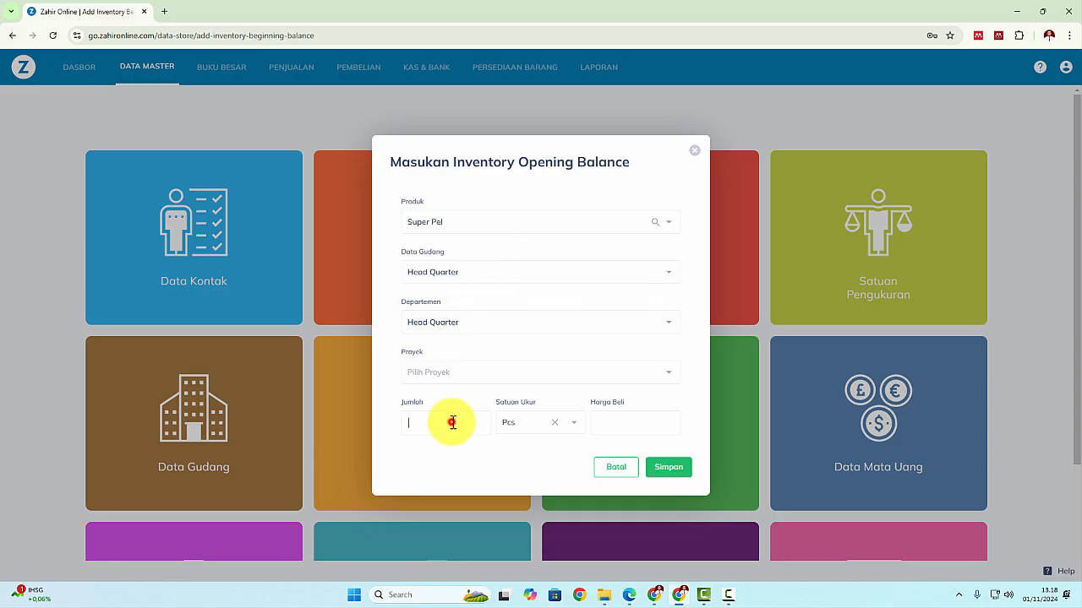
key("alt+Tab")
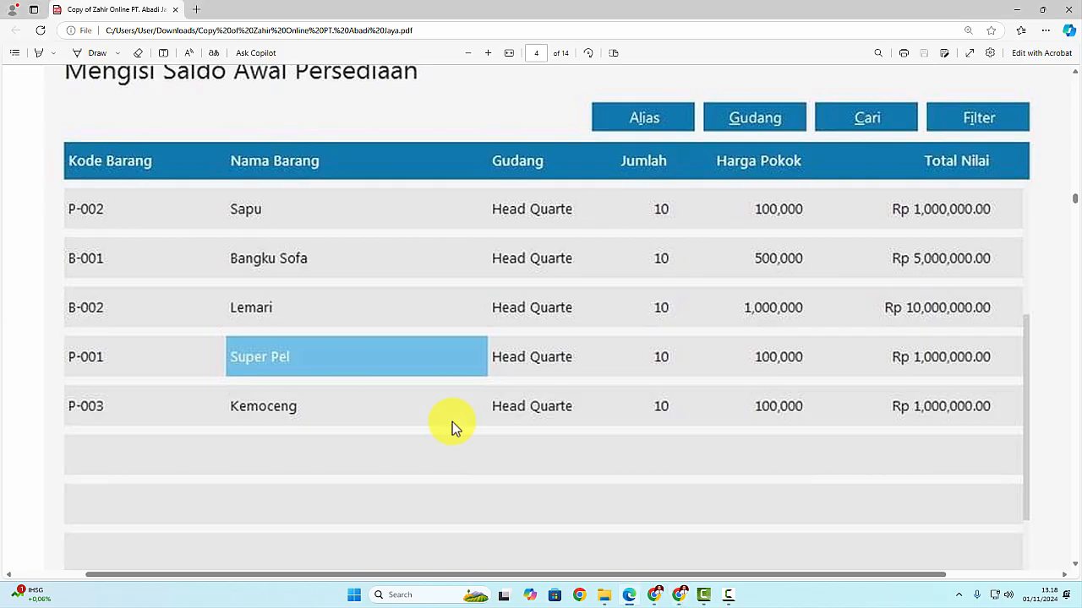
key("alt+Tab")
type("10")
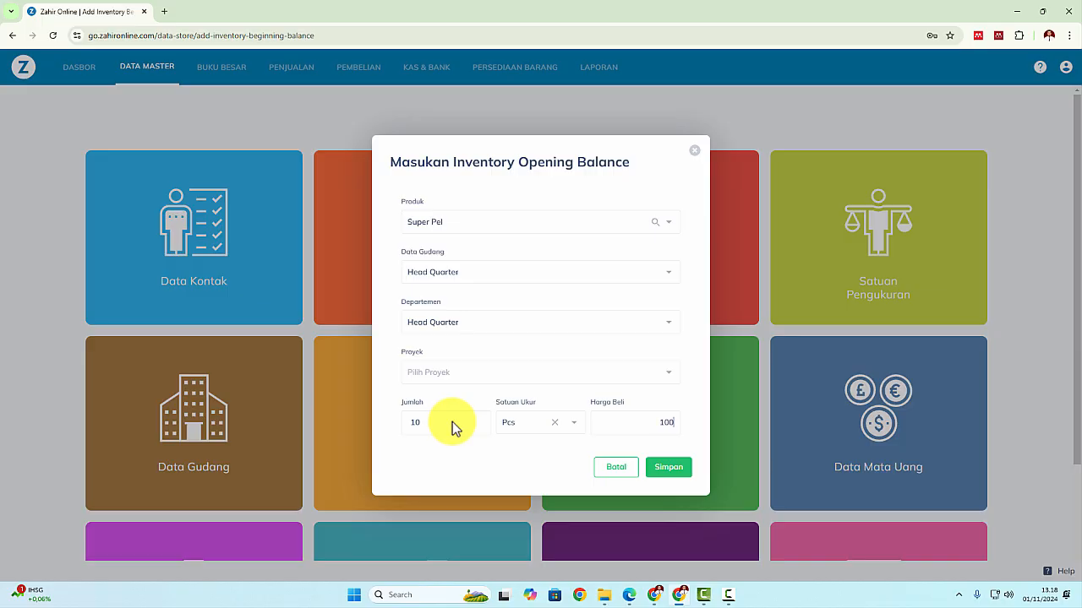
left_click(669, 470)
Save Kemoceng's inventory opening balance with quantity 10 and purchase price 100,000 from the case PDF, and close the inventory opening balances
key("alt+Tab")
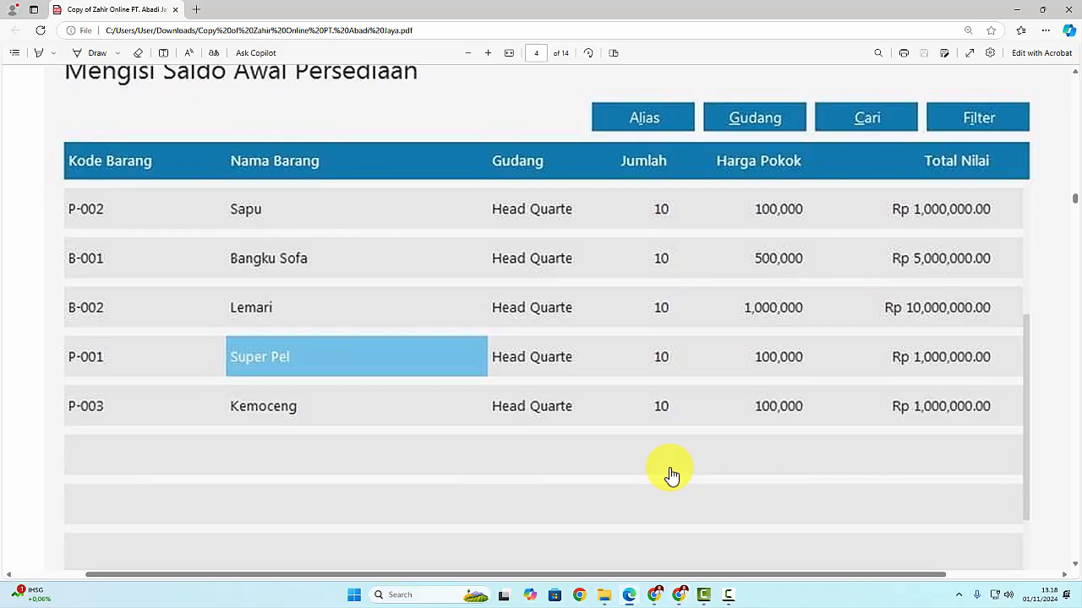
key("alt+Tab")
left_click(483, 219)
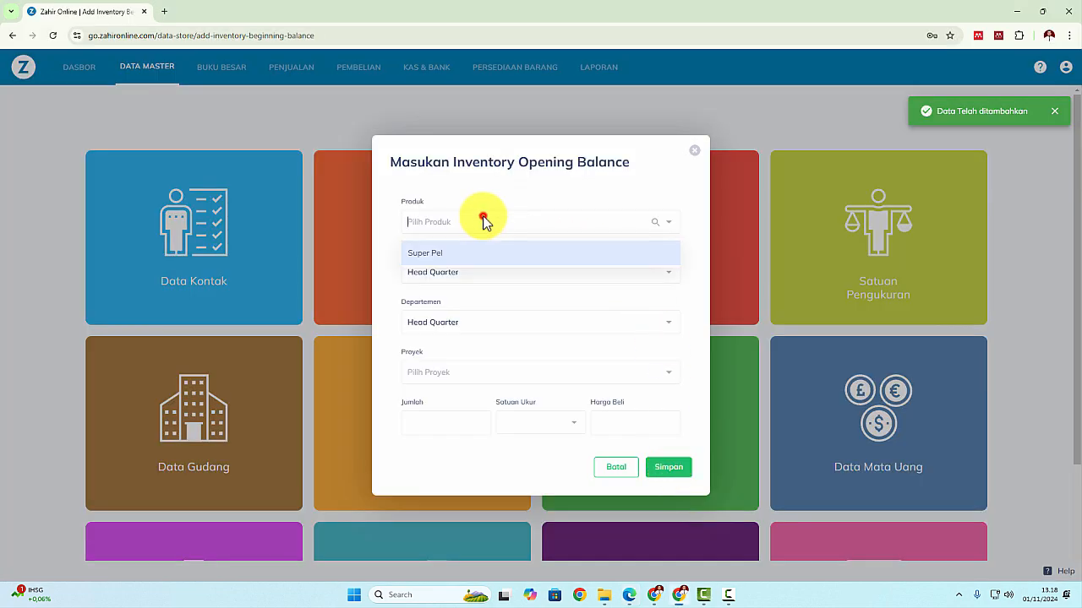
type("kemoc")
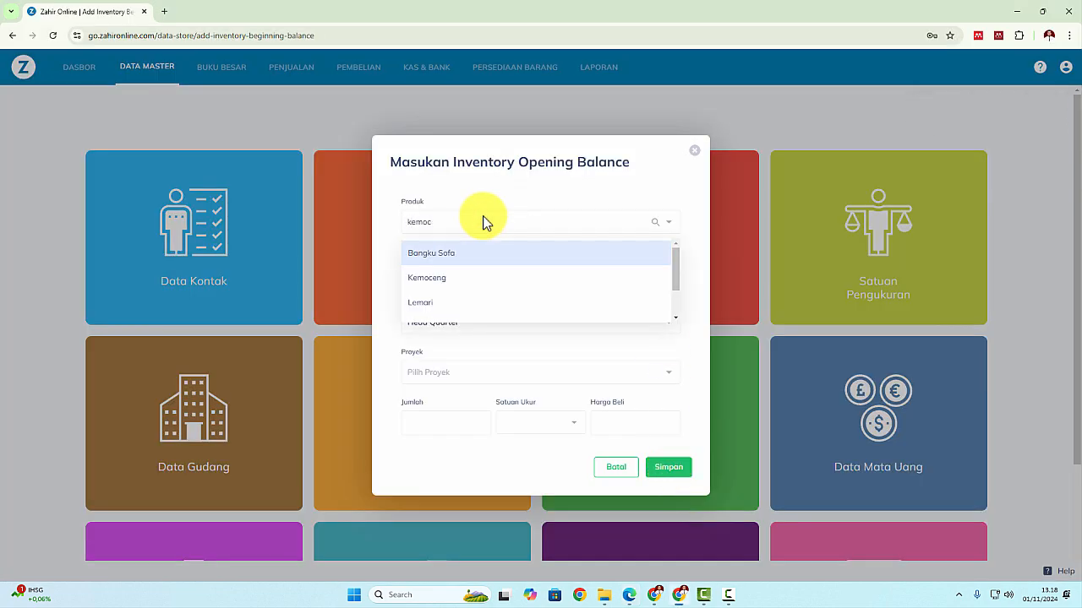
left_click(455, 258)
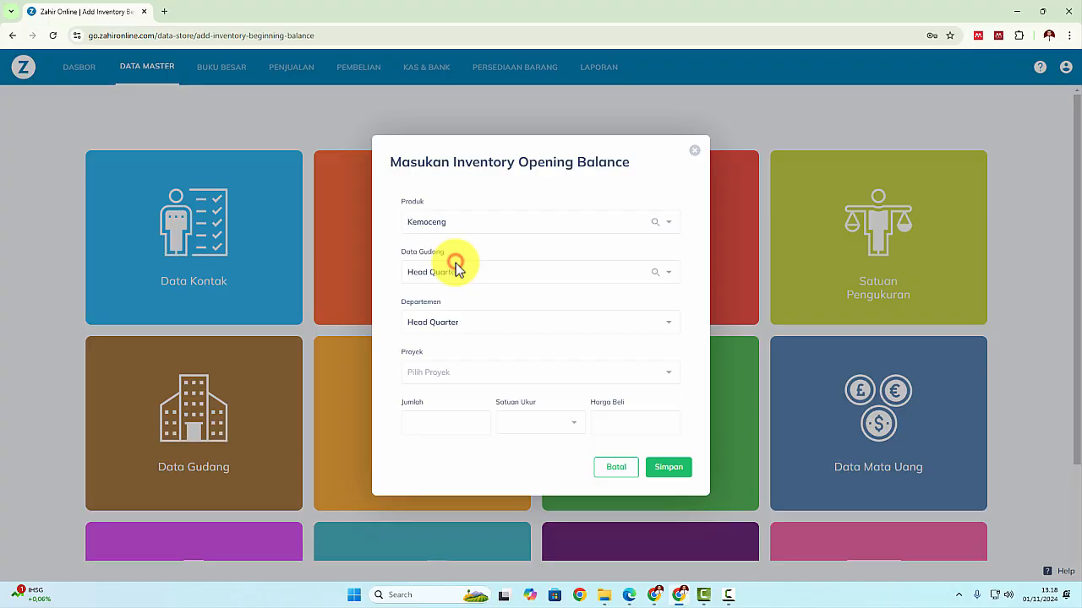
left_click(443, 414)
key("alt+Tab")
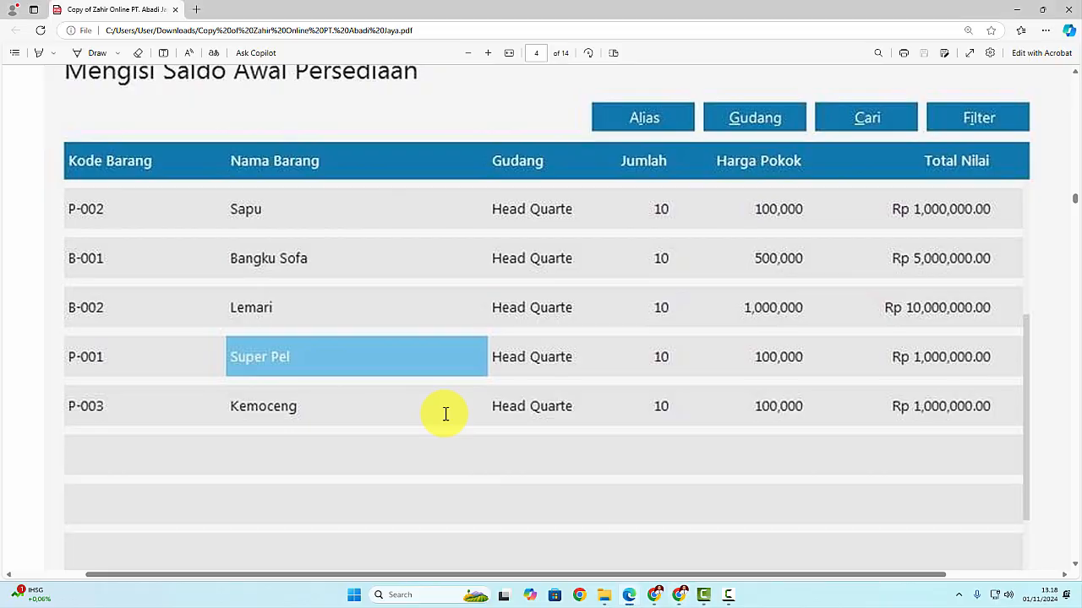
key("alt+Tab")
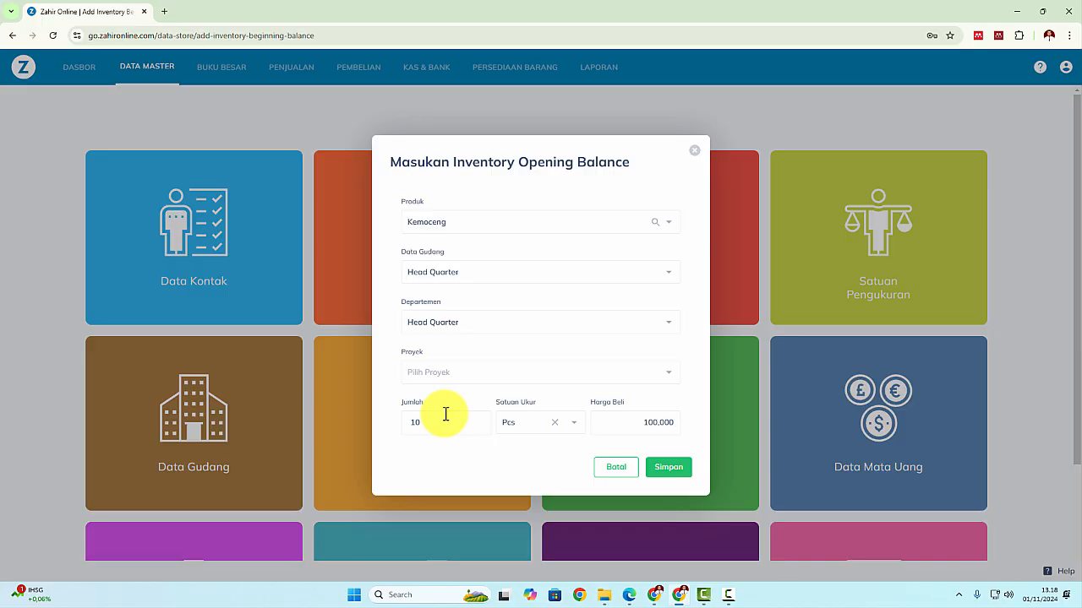
left_click(663, 465)
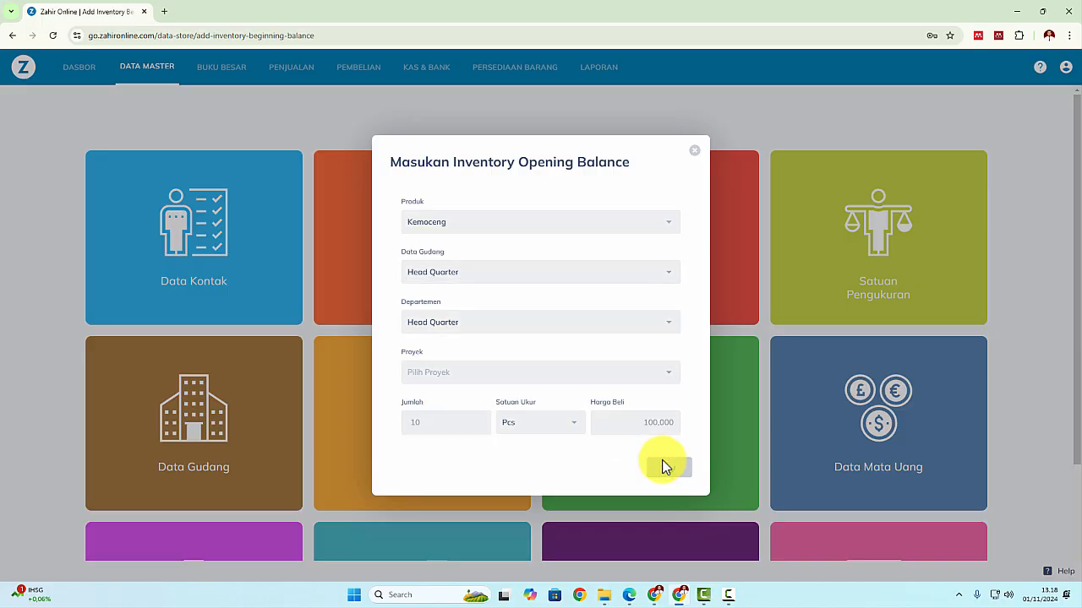
left_click(611, 468)
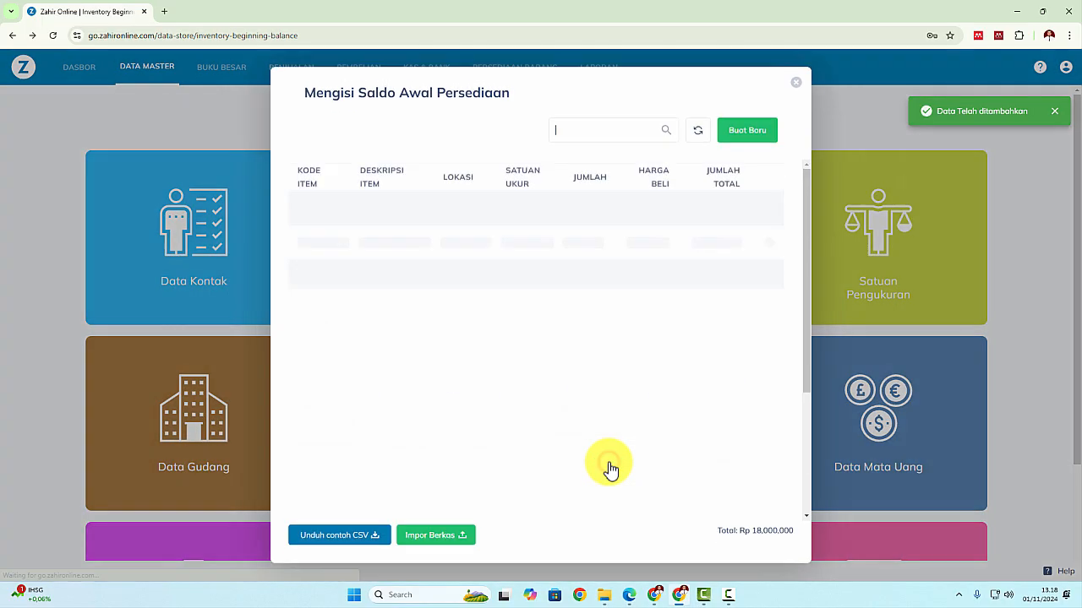
left_click(793, 88)
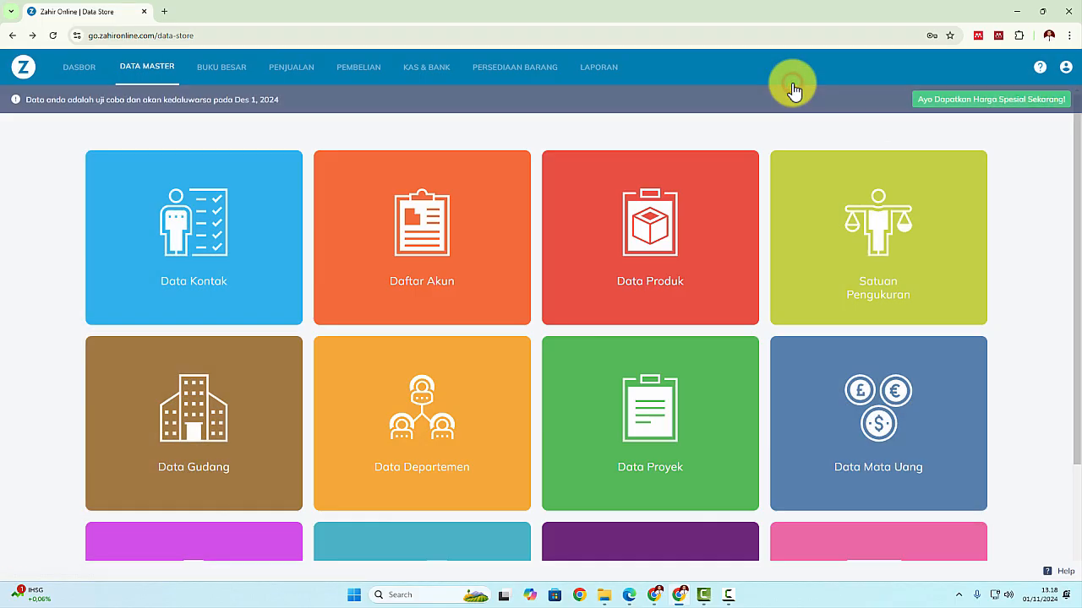
Check section D, Saldo Awal Neraca, in the case PDF and open the account opening balances in Zahir Online
key("alt+Tab")
scroll(732, 259, "down", 10)
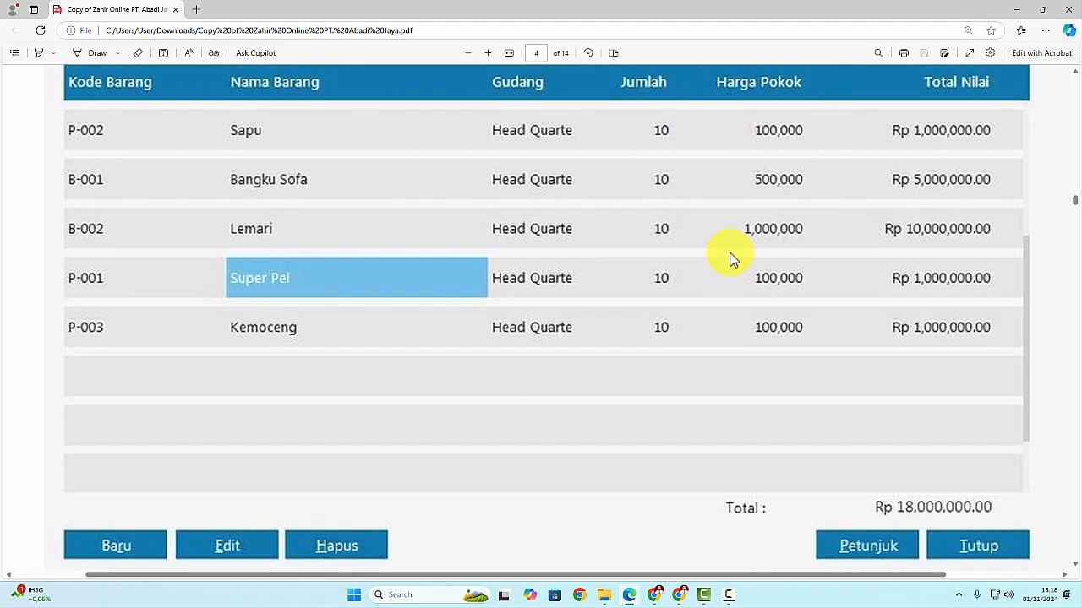
scroll(714, 283, "down", 2)
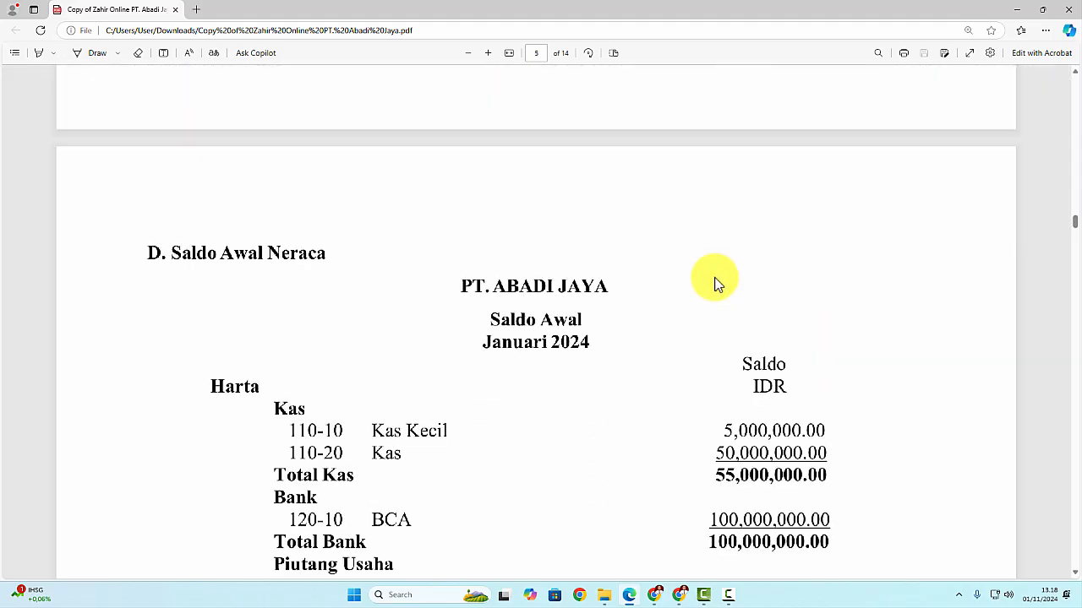
scroll(715, 283, "down", 3)
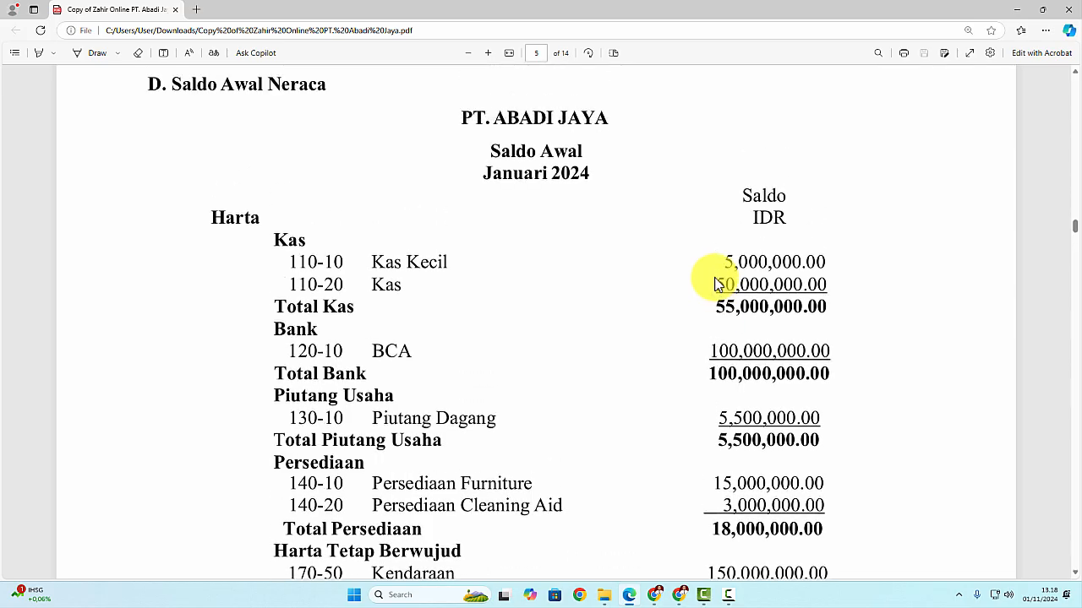
key("alt+Tab")
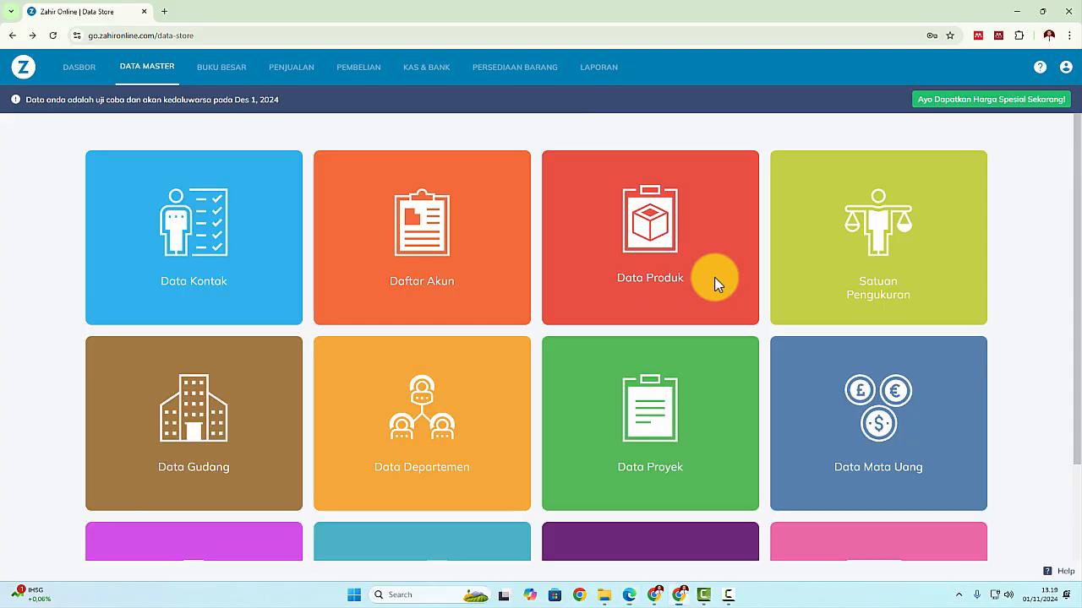
left_click(1066, 68)
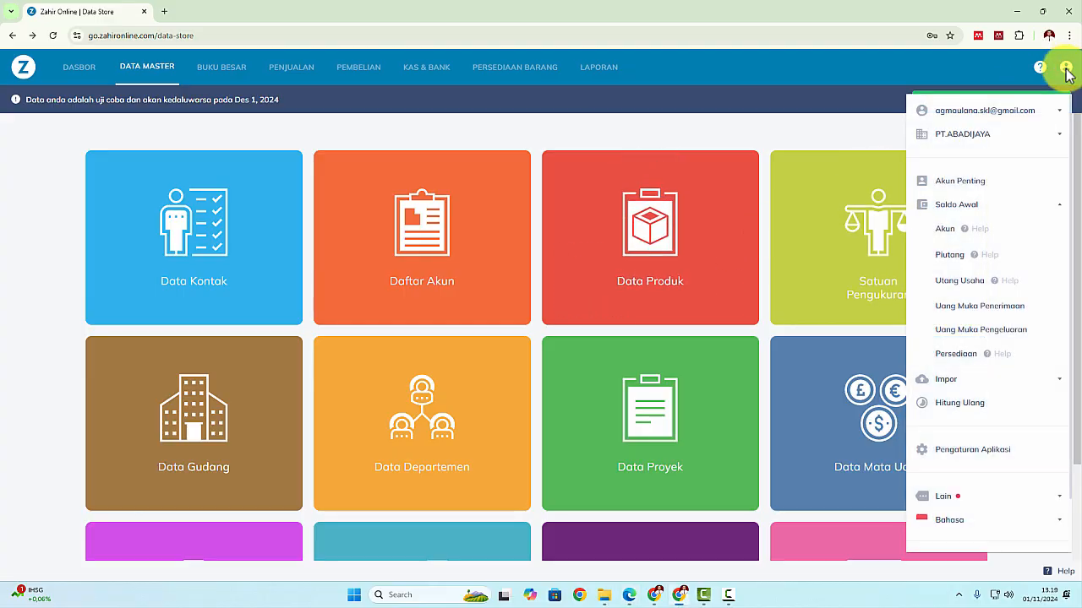
left_click(930, 234)
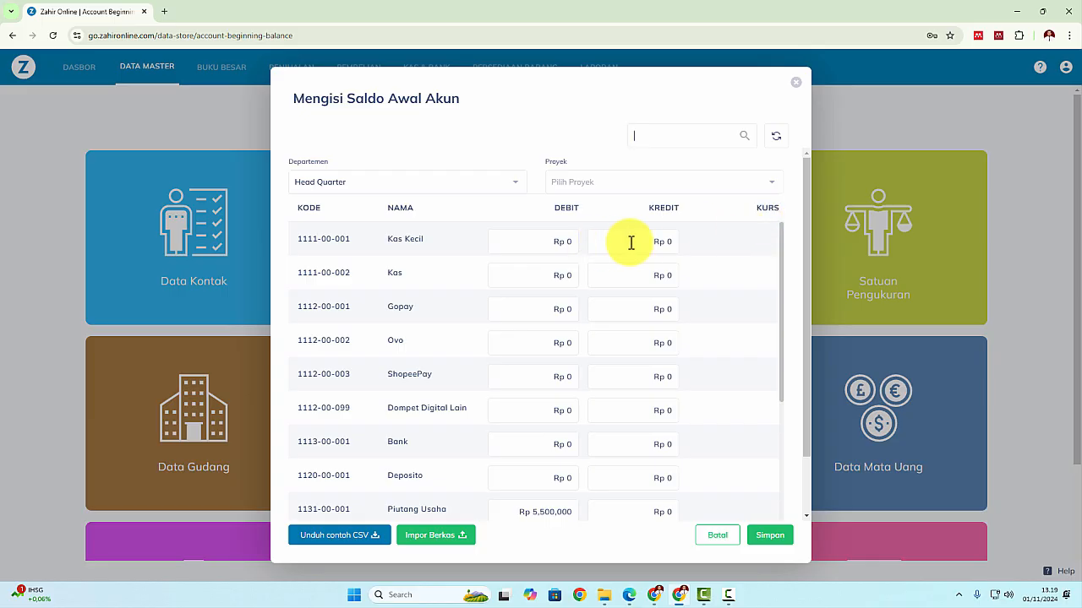
Review the Head Quarter account opening balances, examining the amounts already filled in for Piutang Usaha, the Persediaan accounts and Utang Usaha
scroll(606, 312, "down", 3)
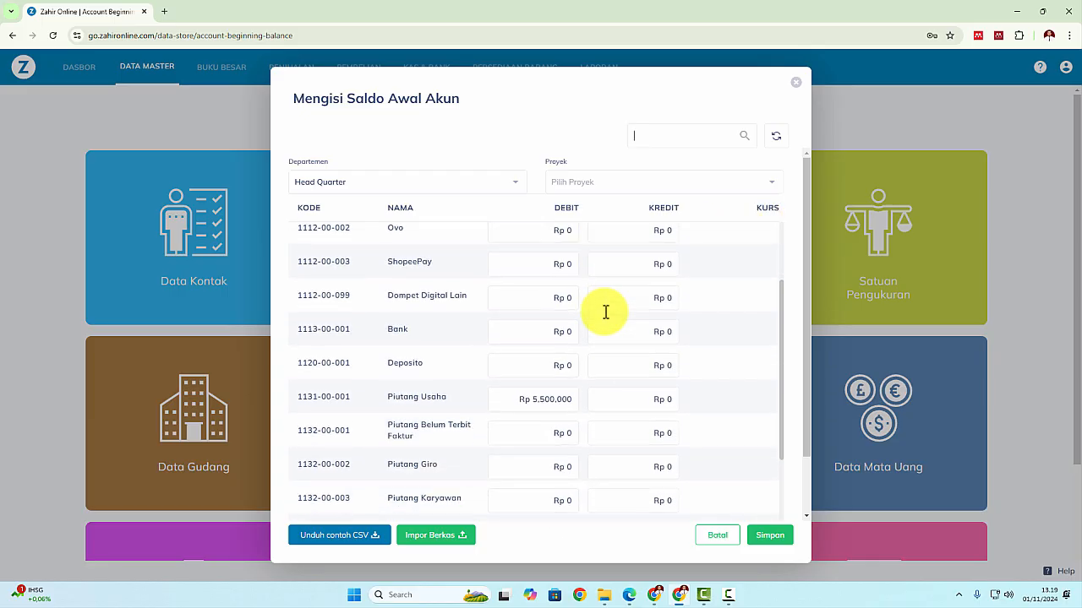
scroll(550, 346, "down", 1)
scroll(534, 356, "down", 10)
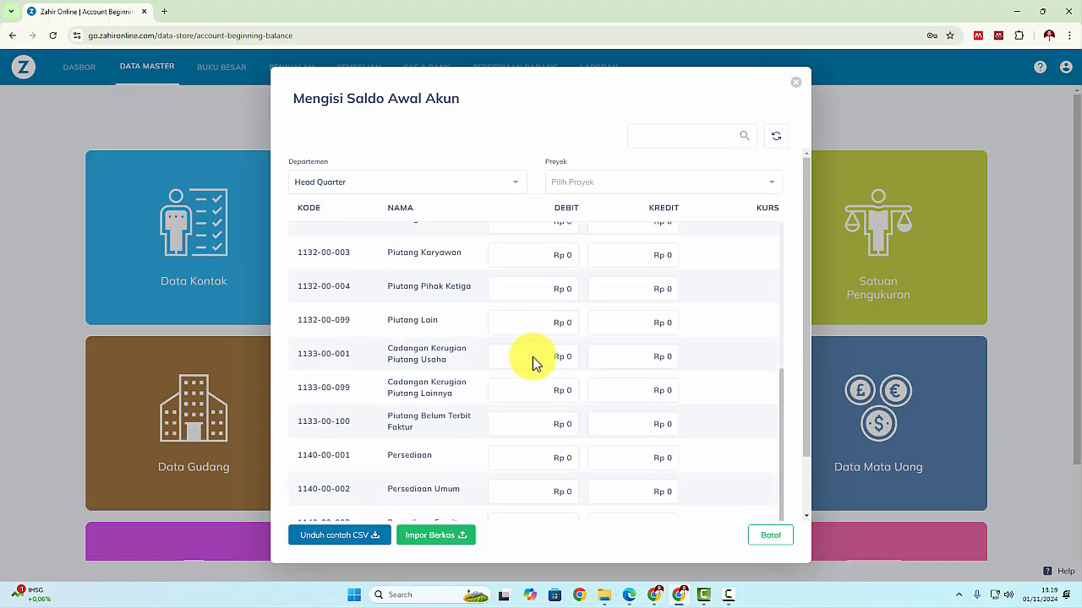
scroll(532, 356, "down", 12)
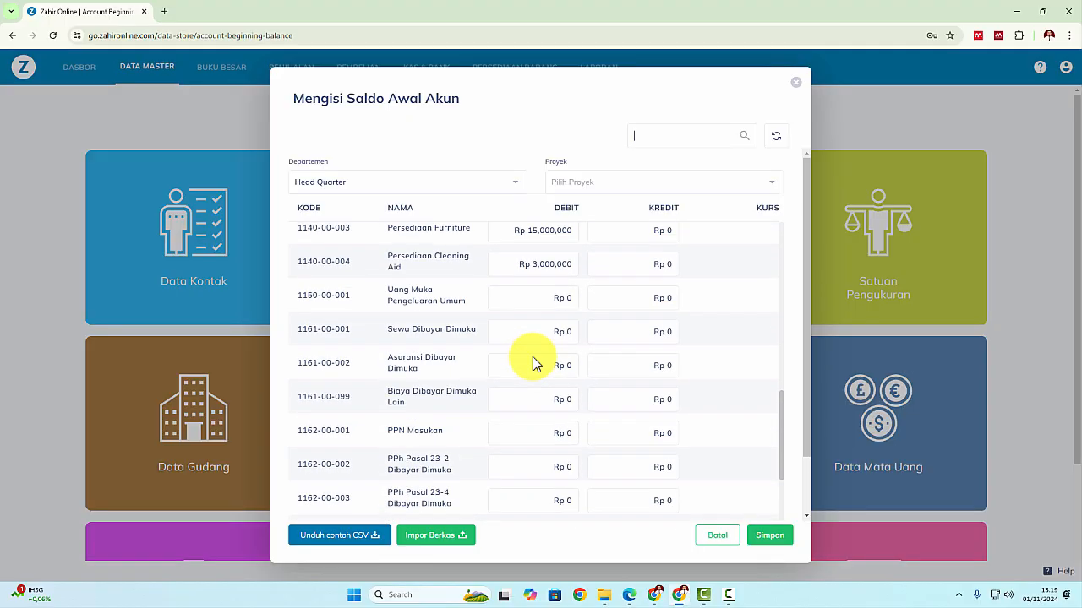
scroll(532, 356, "down", 10)
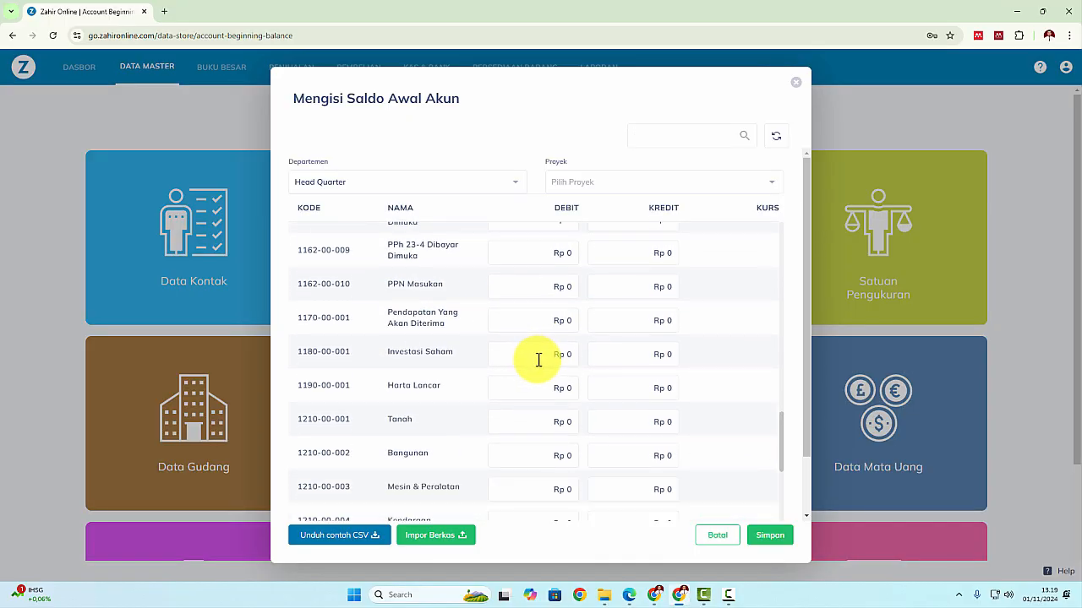
scroll(583, 367, "down", 2)
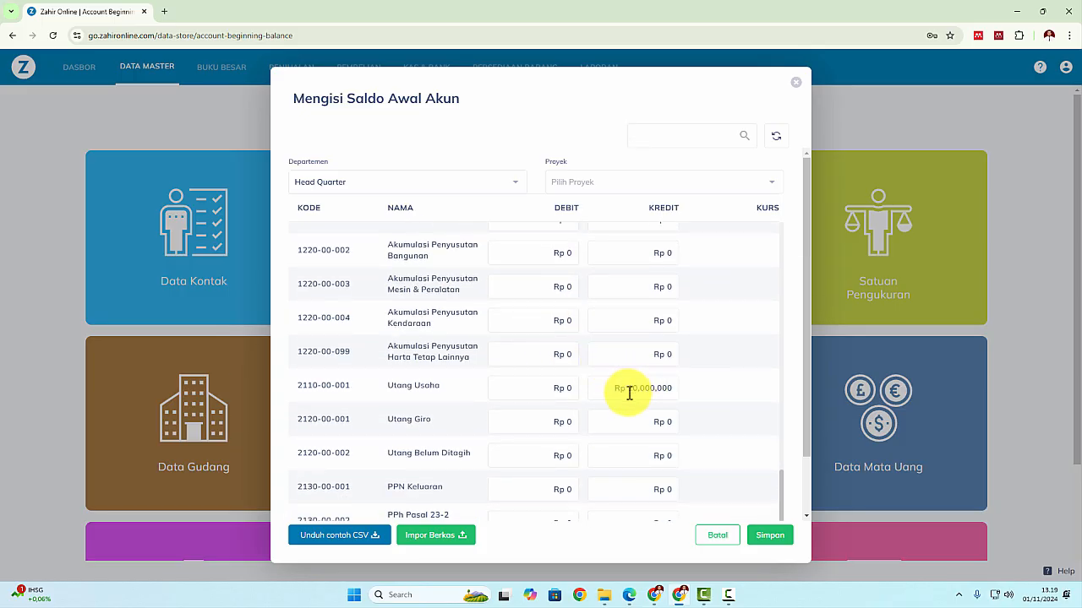
scroll(627, 389, "up", 6)
scroll(627, 388, "up", 15)
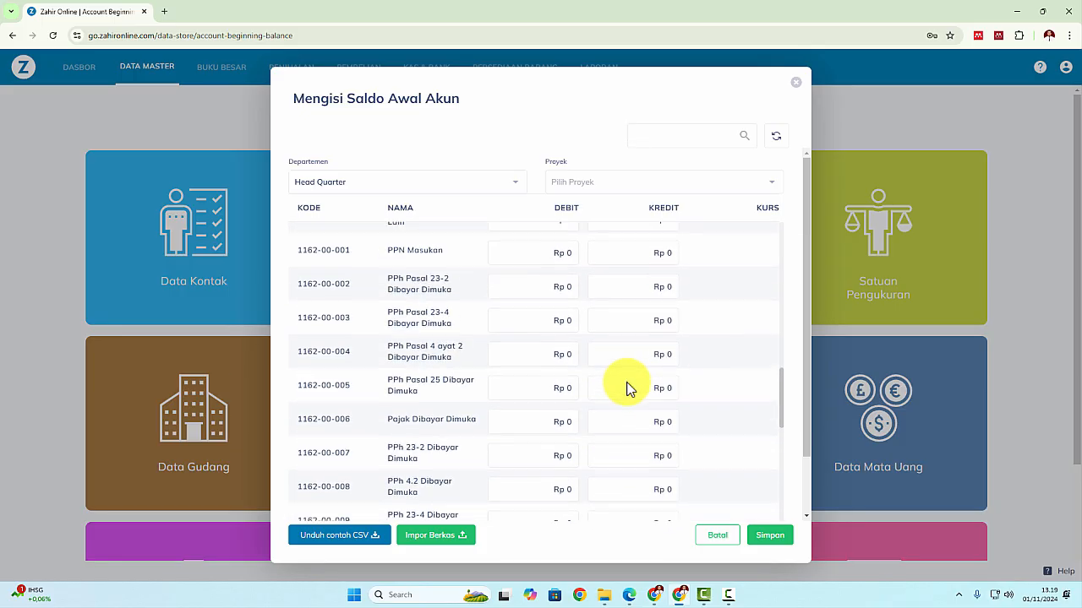
scroll(628, 382, "up", 10)
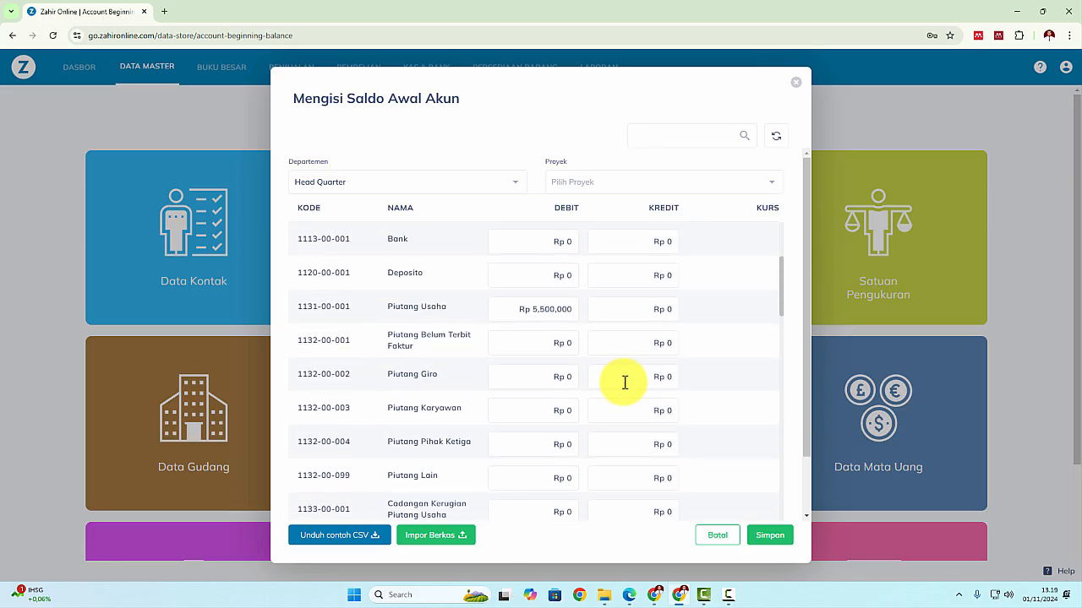
scroll(624, 382, "down", 10)
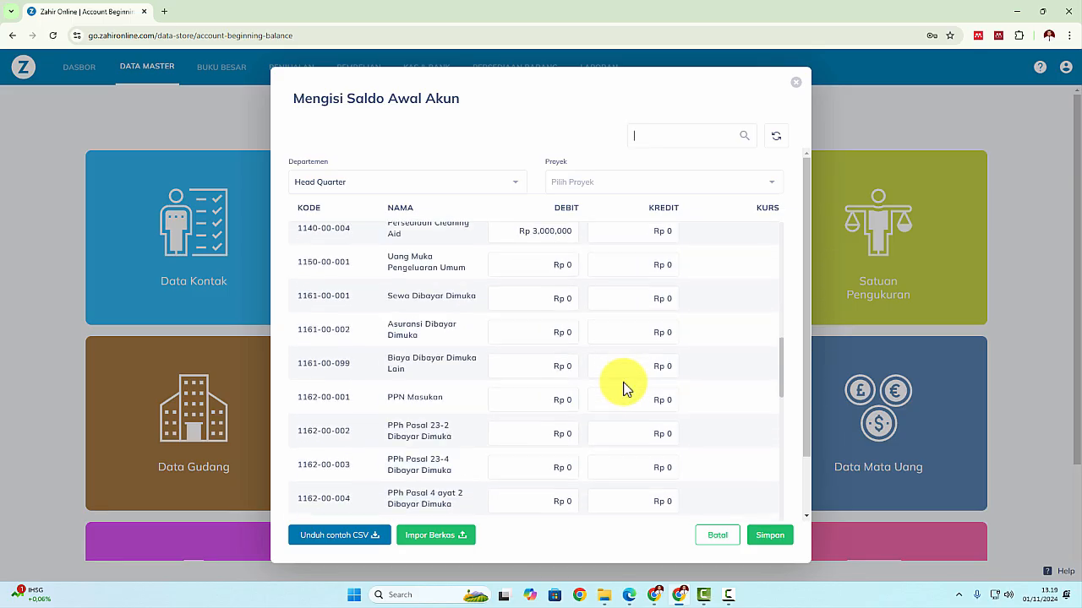
scroll(625, 387, "down", 10)
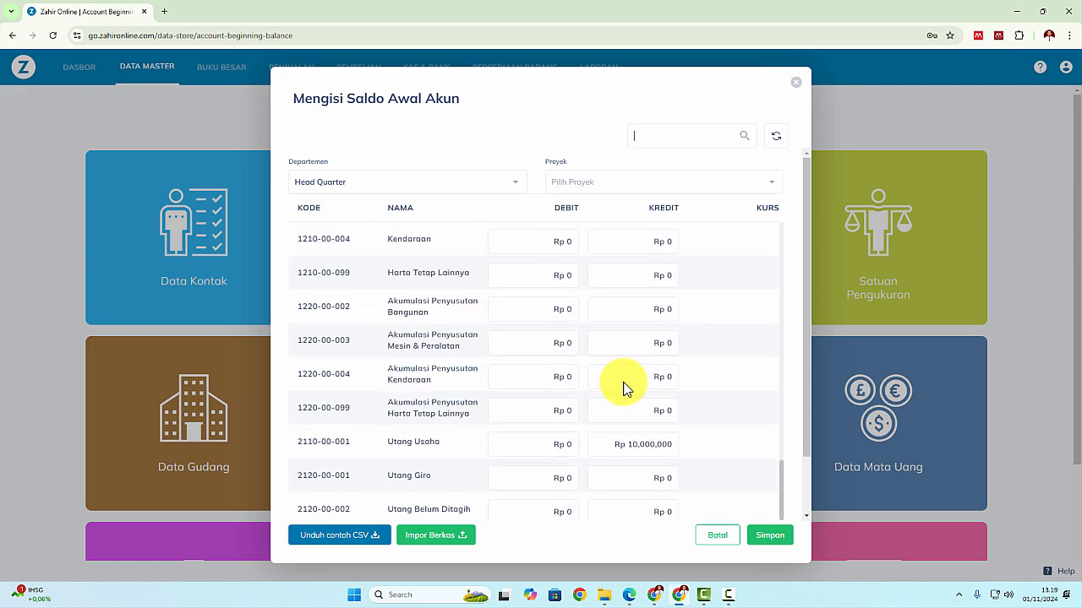
scroll(624, 397, "up", 8)
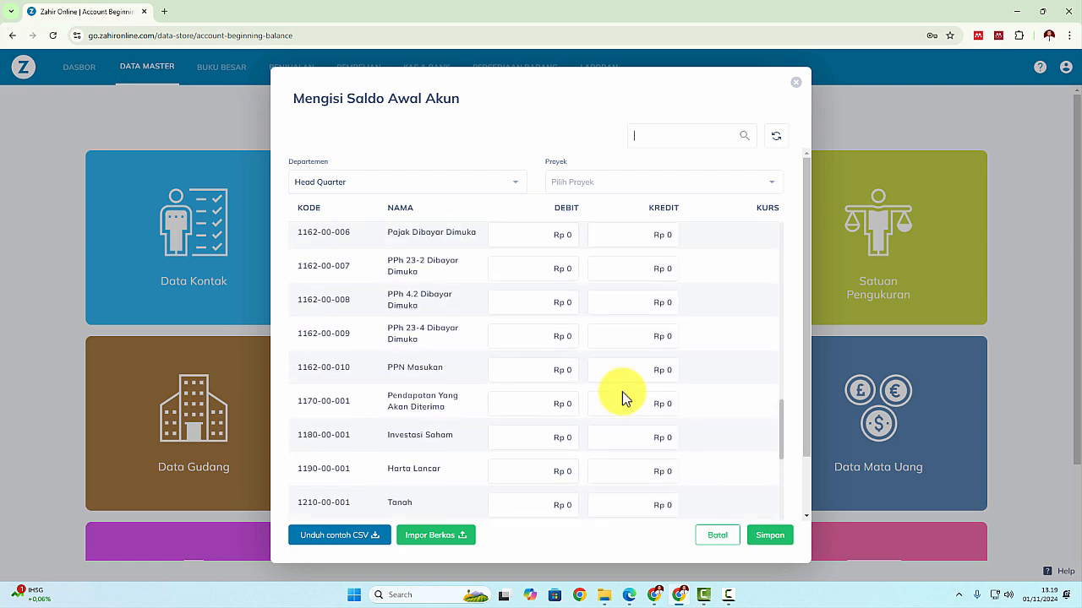
scroll(584, 390, "up", 4)
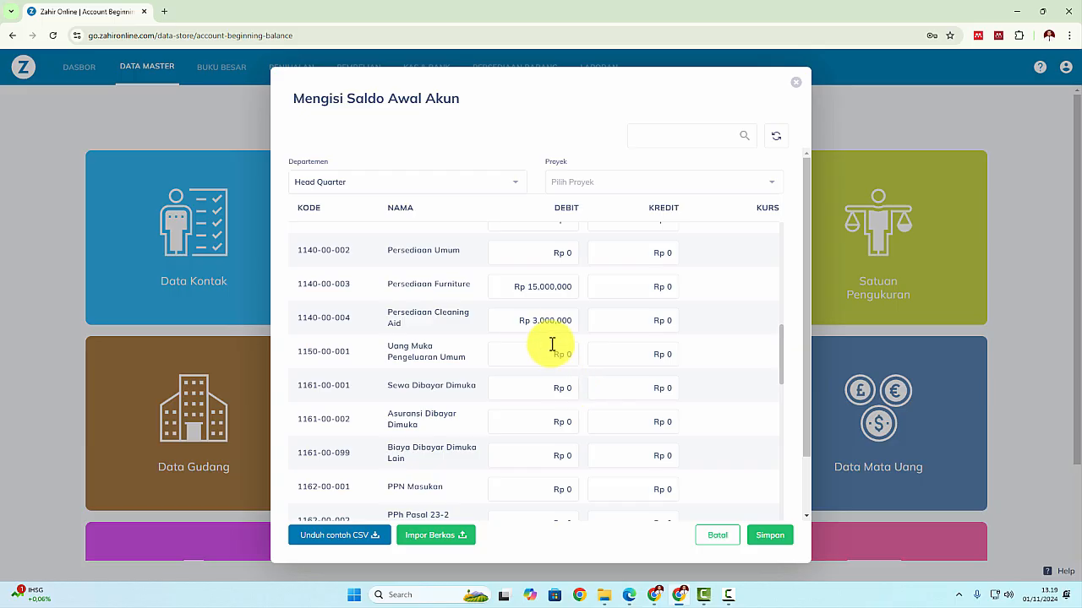
Compare the prefilled account balances with the receivable, payable and inventory opening balance sections in the case PDF
key("alt+Tab")
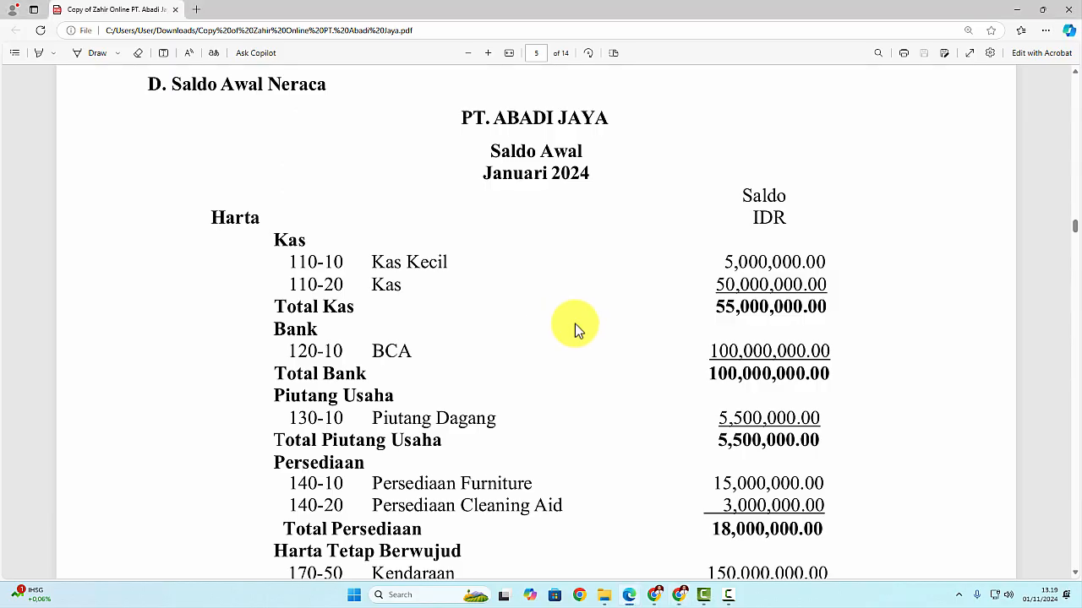
scroll(722, 316, "up", 10)
scroll(725, 316, "up", 7)
scroll(725, 315, "down", 8)
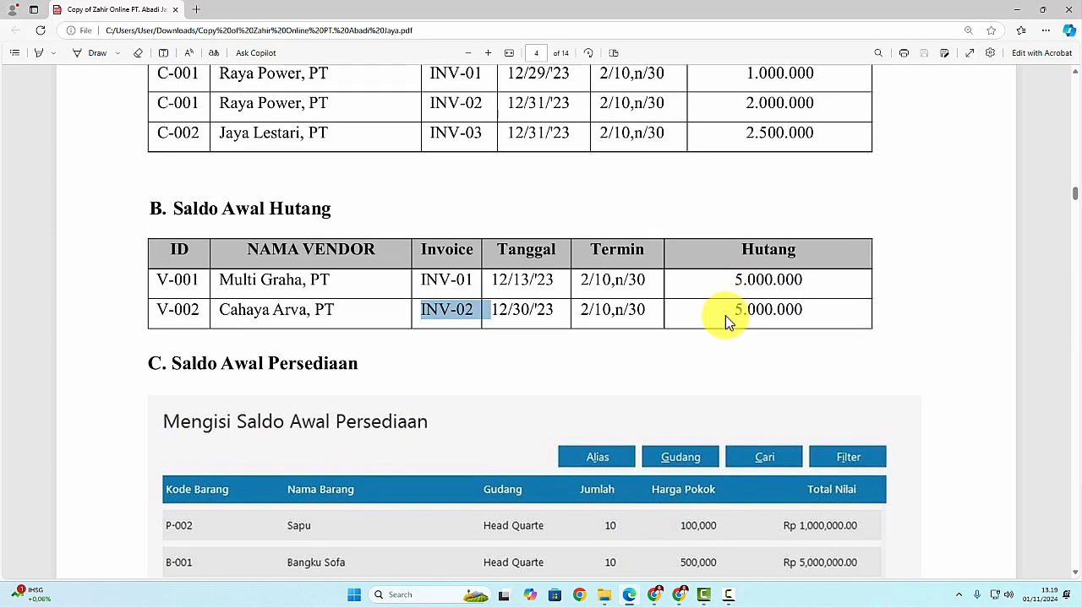
key("alt+Tab")
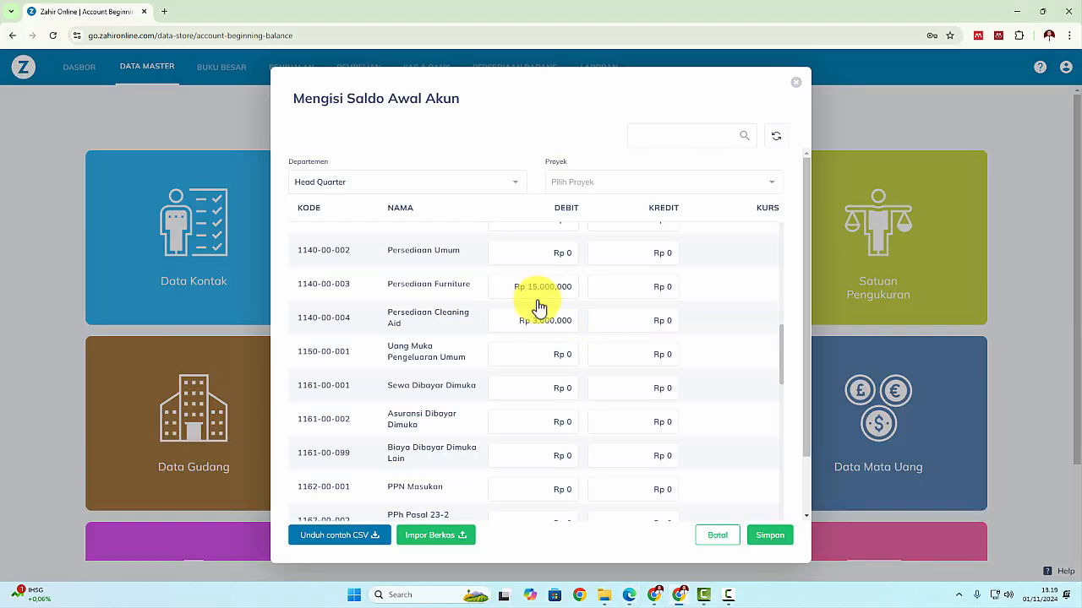
key("alt+Tab")
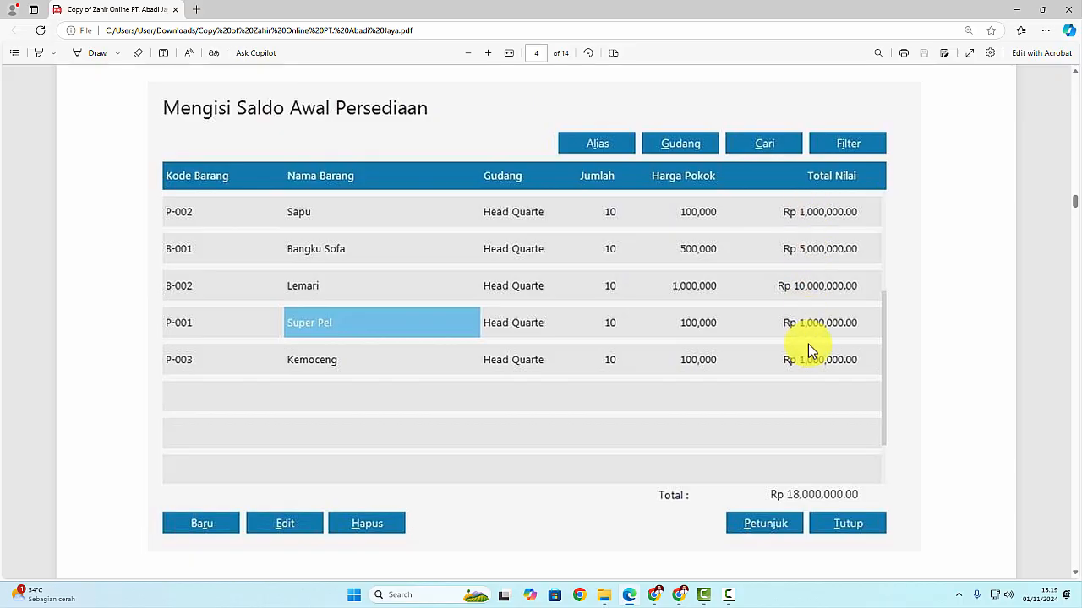
key("alt+Tab")
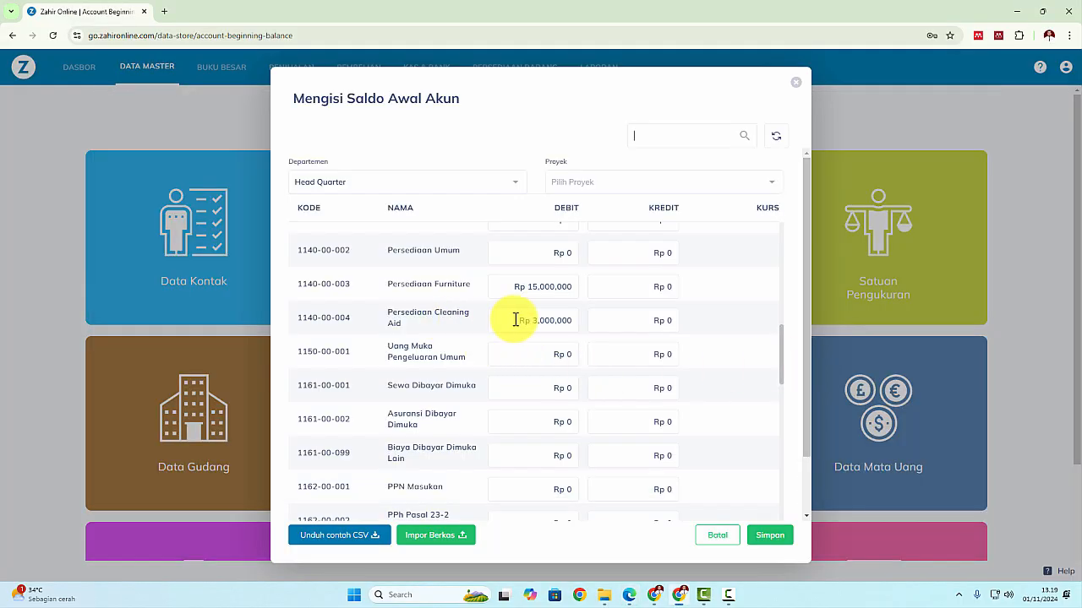
Set the debit opening balance of Kas Kecil to 5,000,000, following Saldo Awal Neraca in the case PDF
scroll(667, 338, "up", 10)
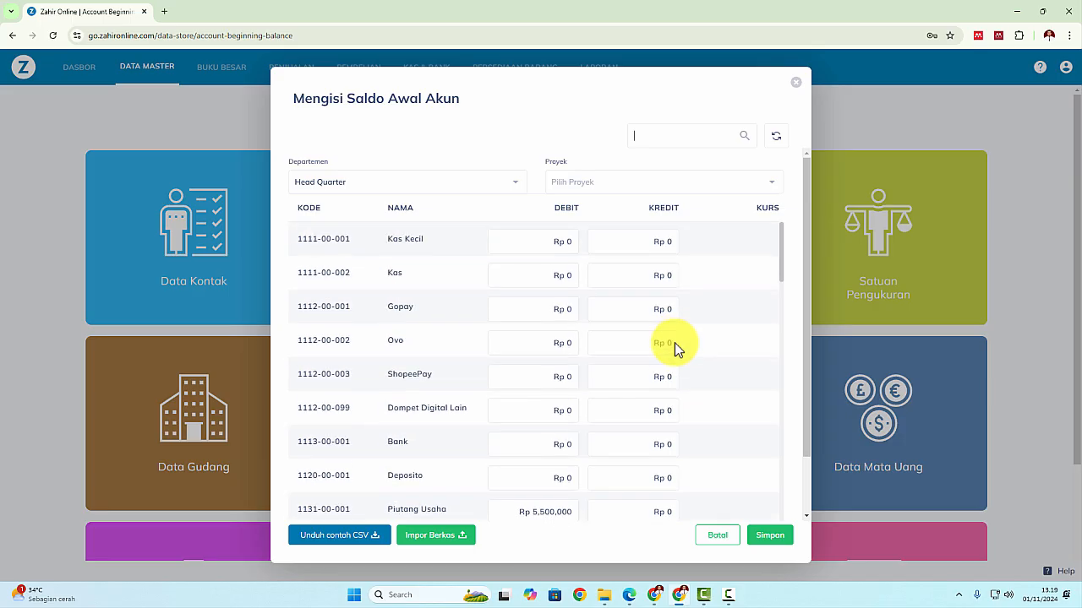
key("alt+Tab")
scroll(685, 342, "down", 10)
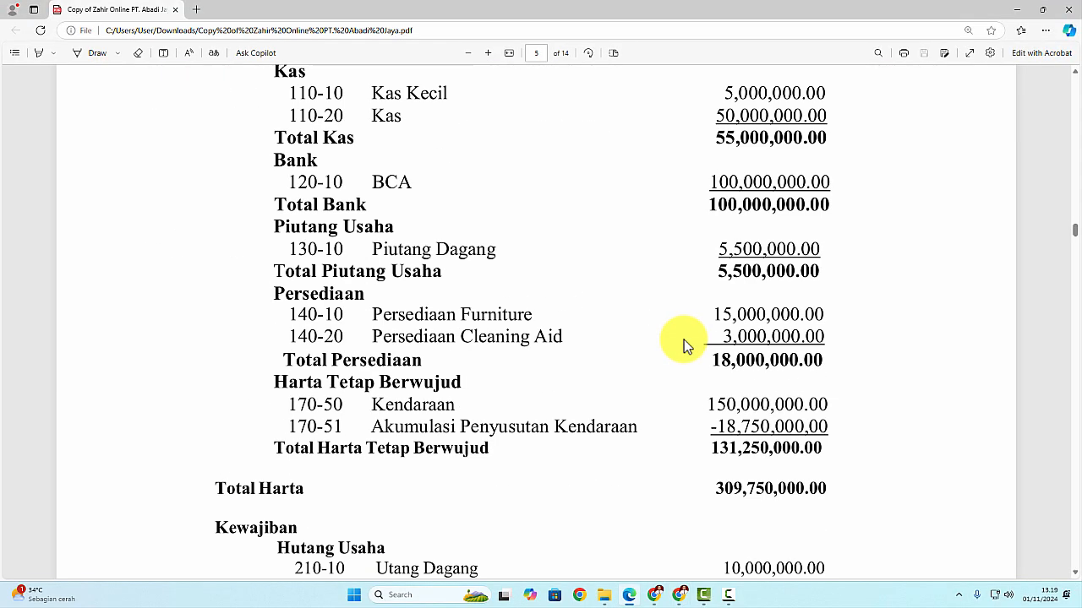
scroll(685, 342, "up", 2)
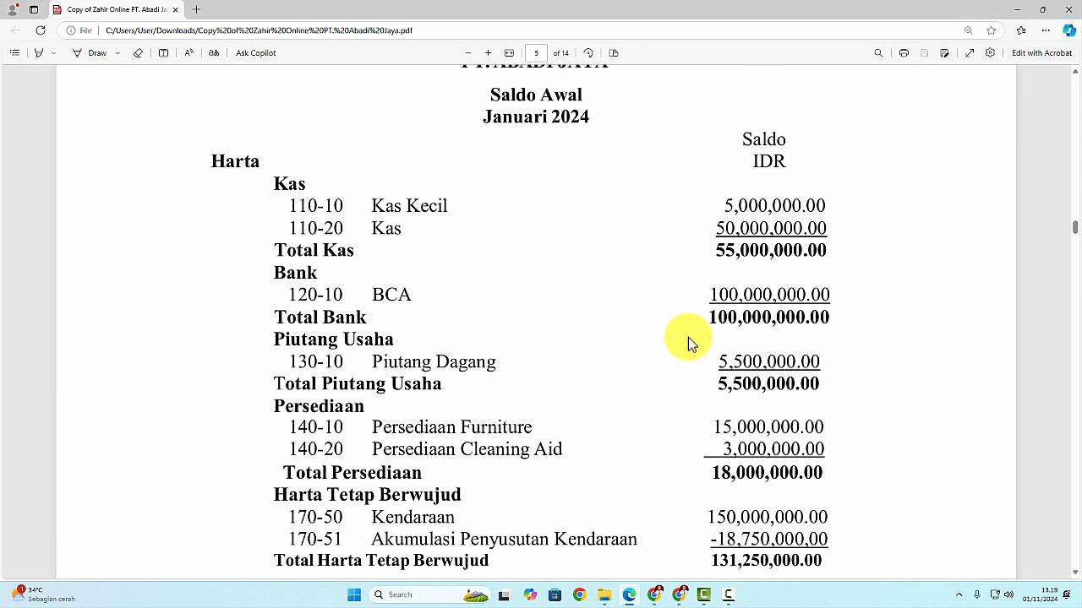
key("alt+Tab")
left_click(556, 242)
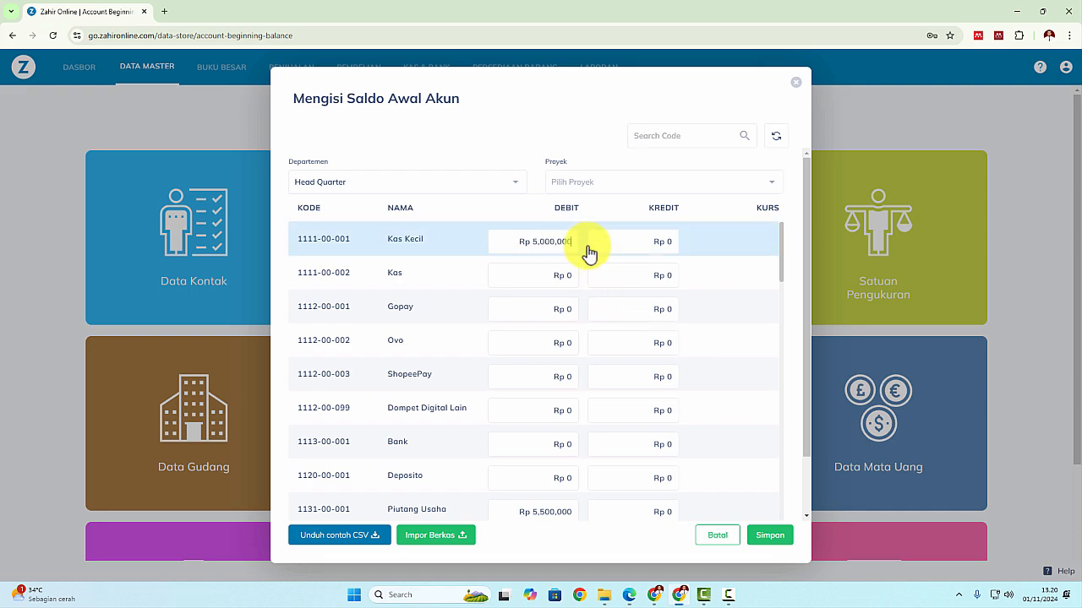
Set the debit opening balance of Kas to 50,000,000, following the case PDF
key("alt+Tab")
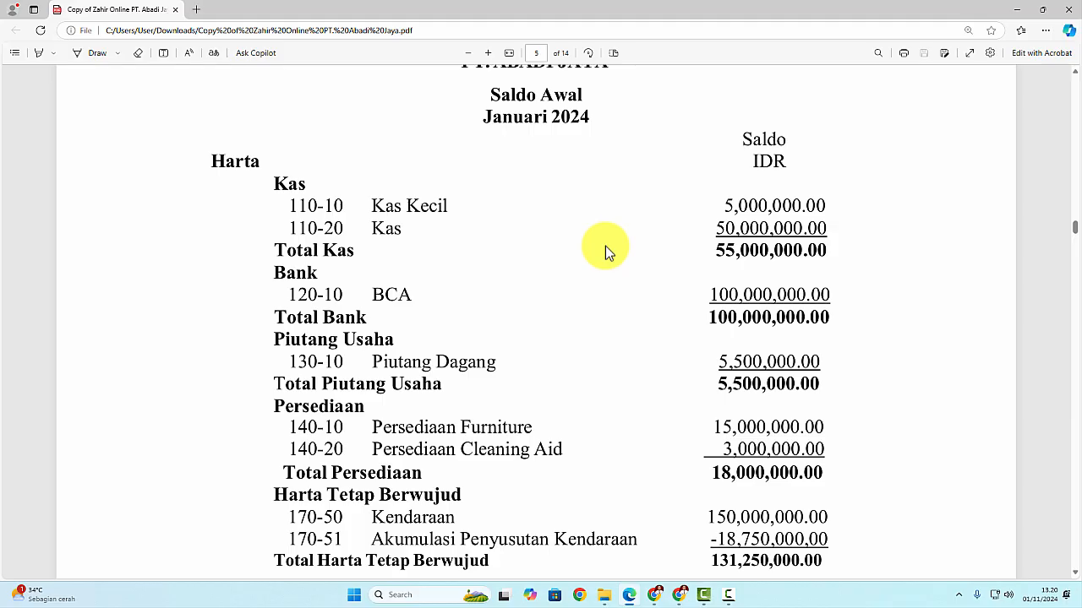
key("alt+Tab")
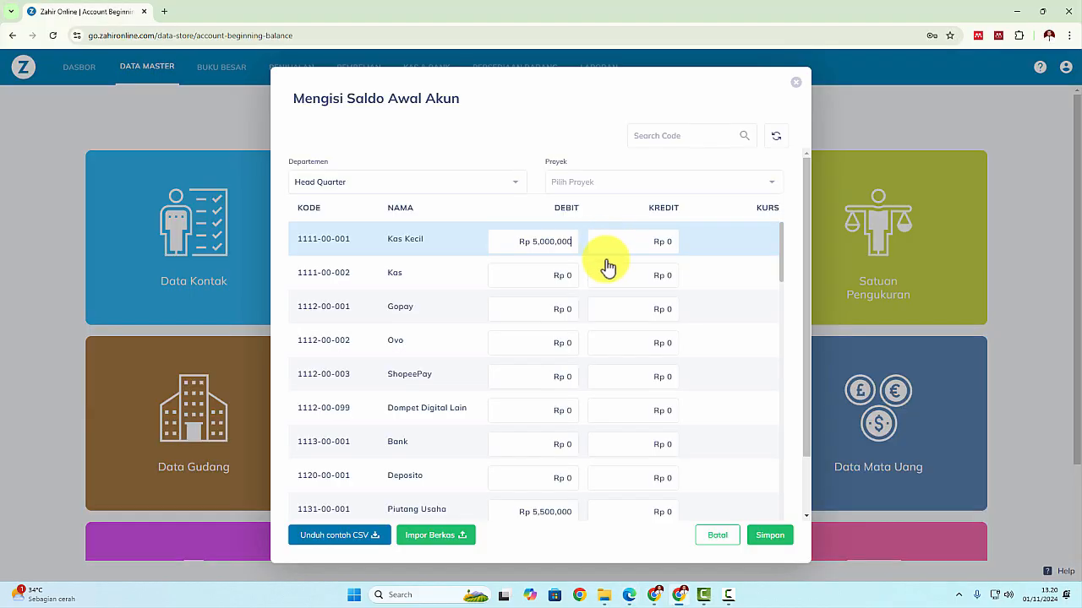
left_click(534, 281)
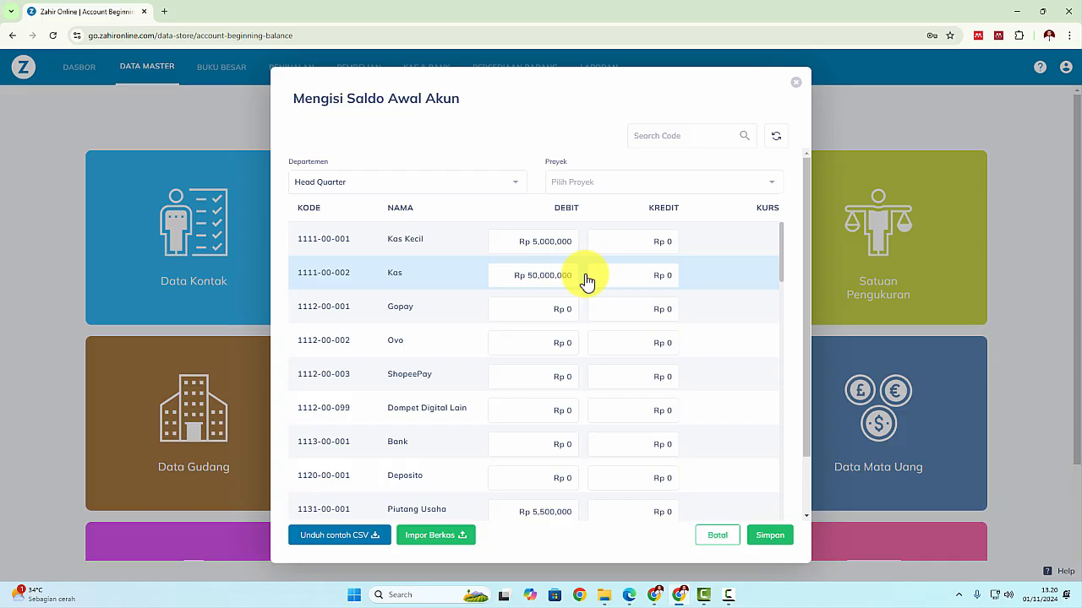
Set the debit opening balance of the Bank account to 100,000,000, using the BCA balance in the case PDF
key("alt+Tab")
scroll(573, 290, "down", 1)
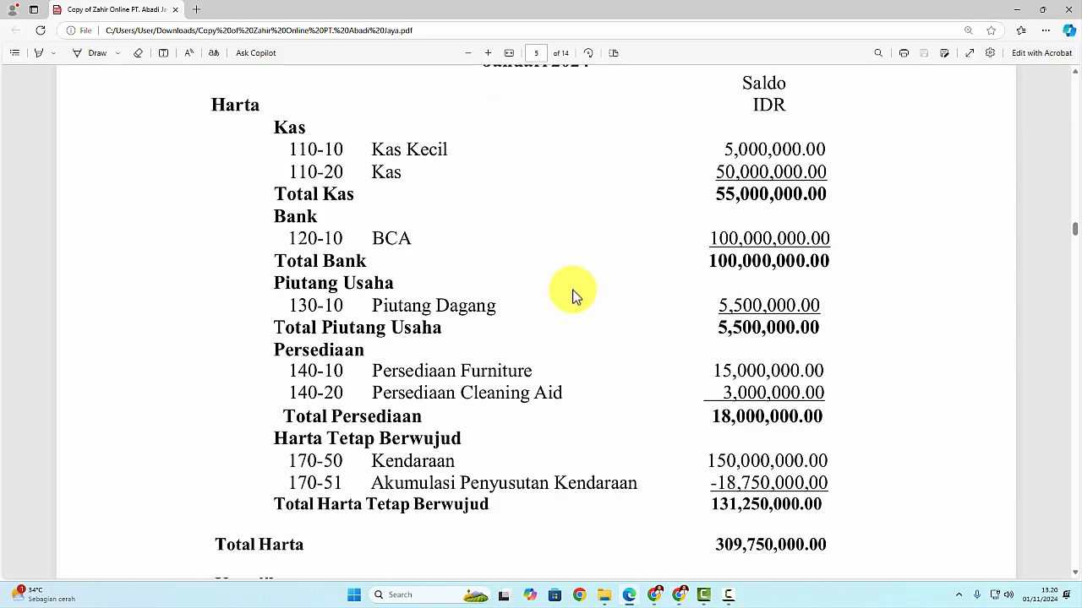
key("alt+Tab")
scroll(573, 296, "down", 3)
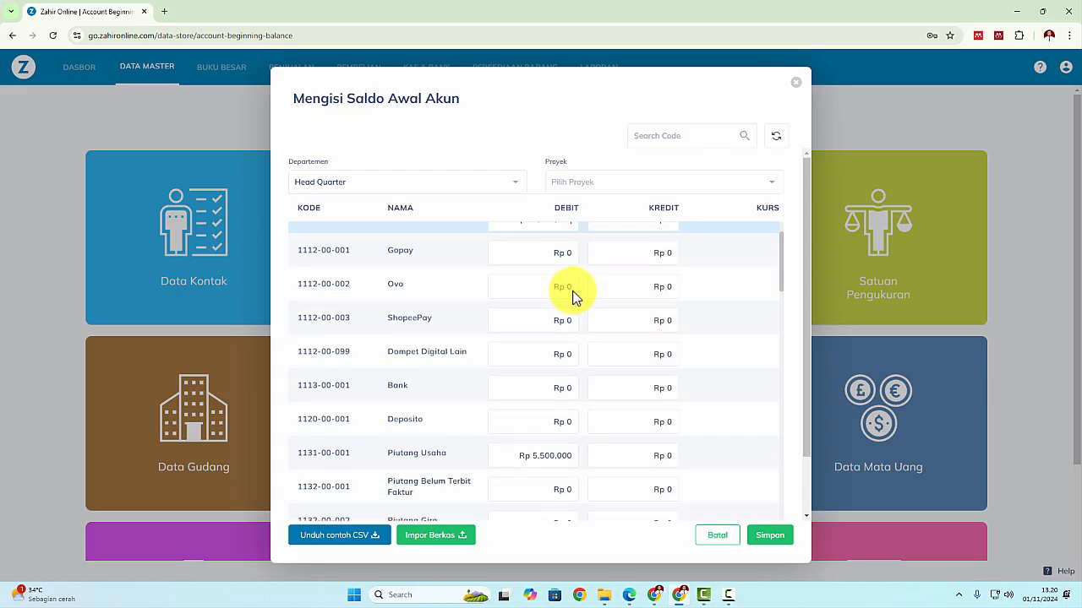
left_click(549, 332)
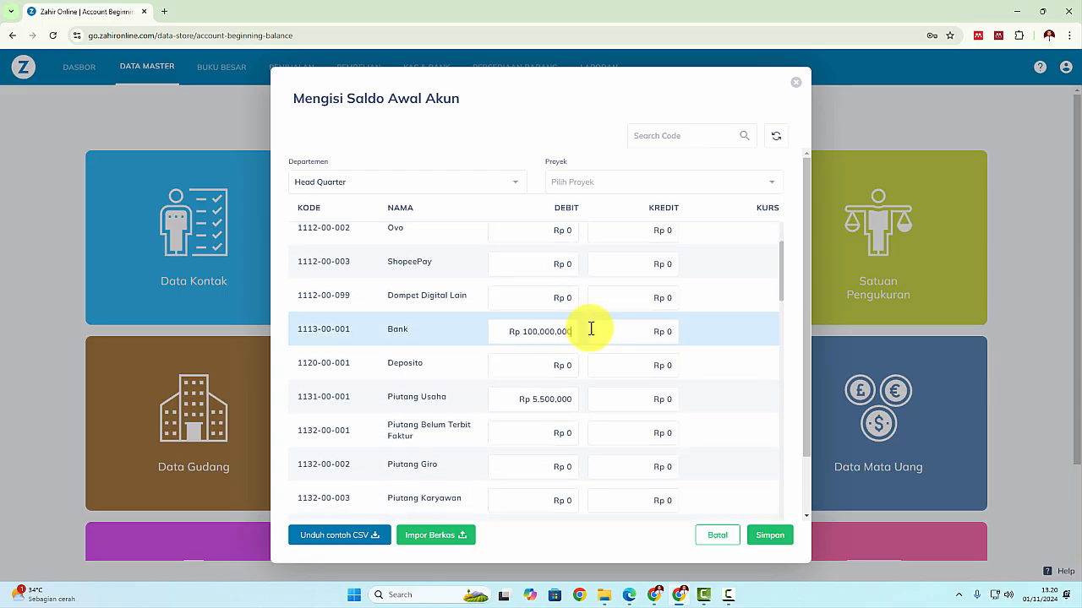
Check the Piutang Usaha, Persediaan Furniture and Persediaan Cleaning Aid opening balances against Saldo Awal Neraca in the case PDF
key("alt+Tab")
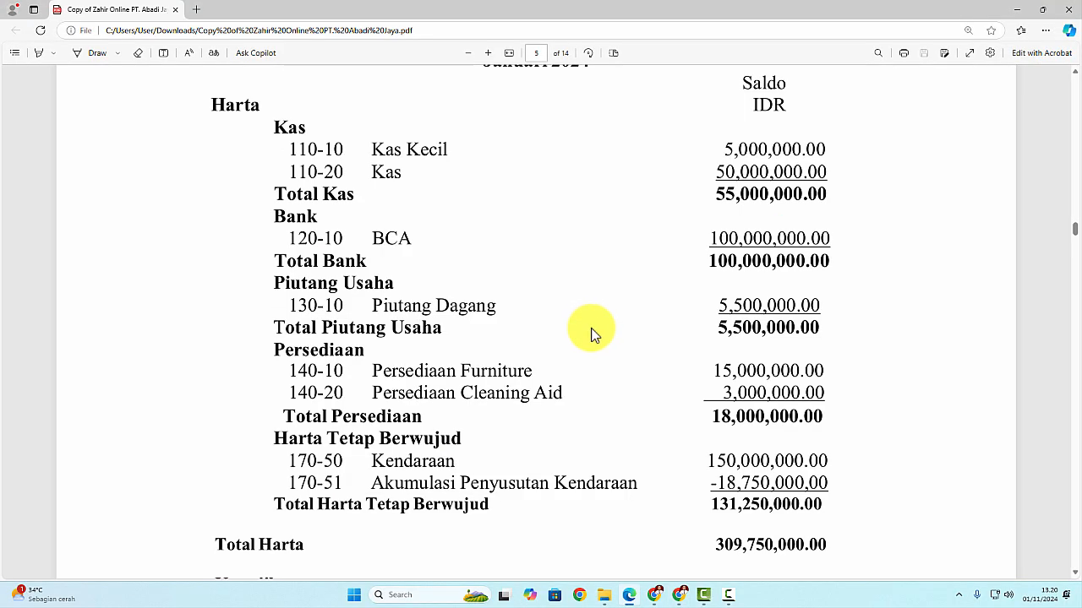
key("alt+Tab")
scroll(589, 334, "down", 2)
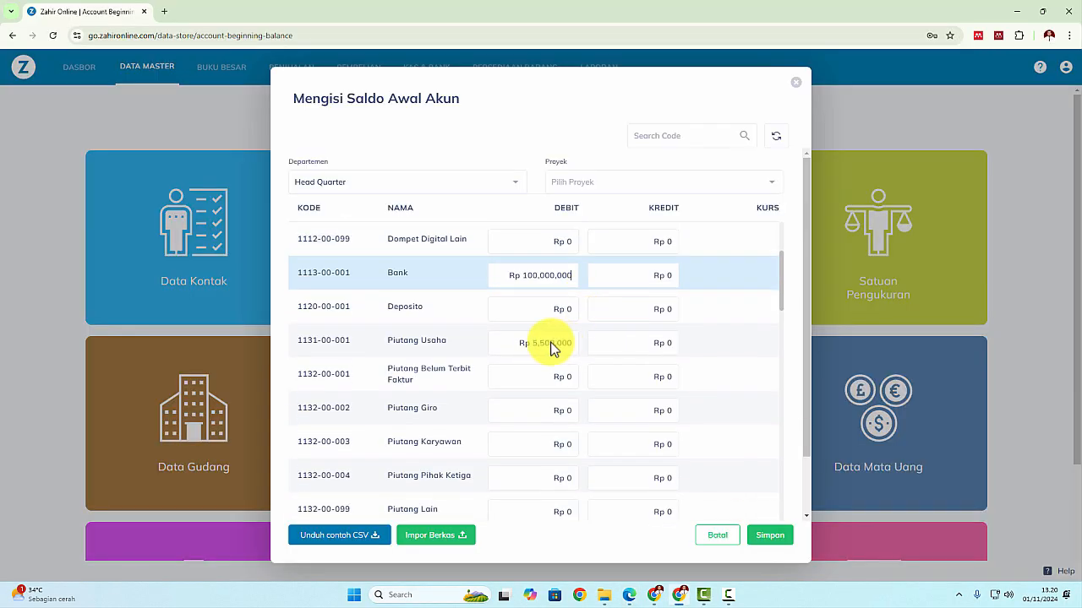
key("alt+Tab")
scroll(566, 340, "down", 1)
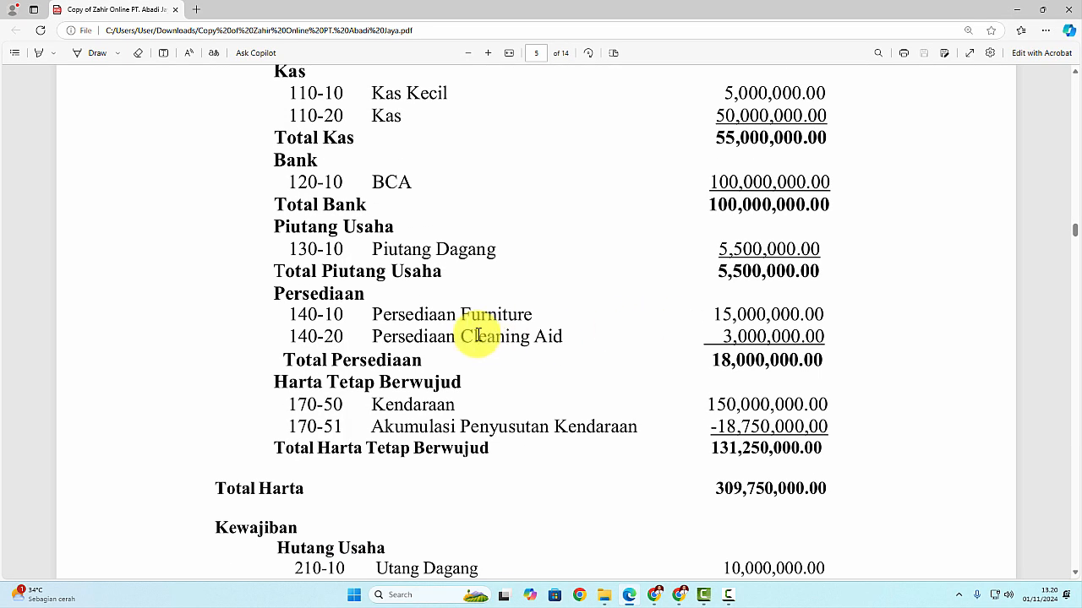
key("alt+Tab")
scroll(575, 321, "down", 3)
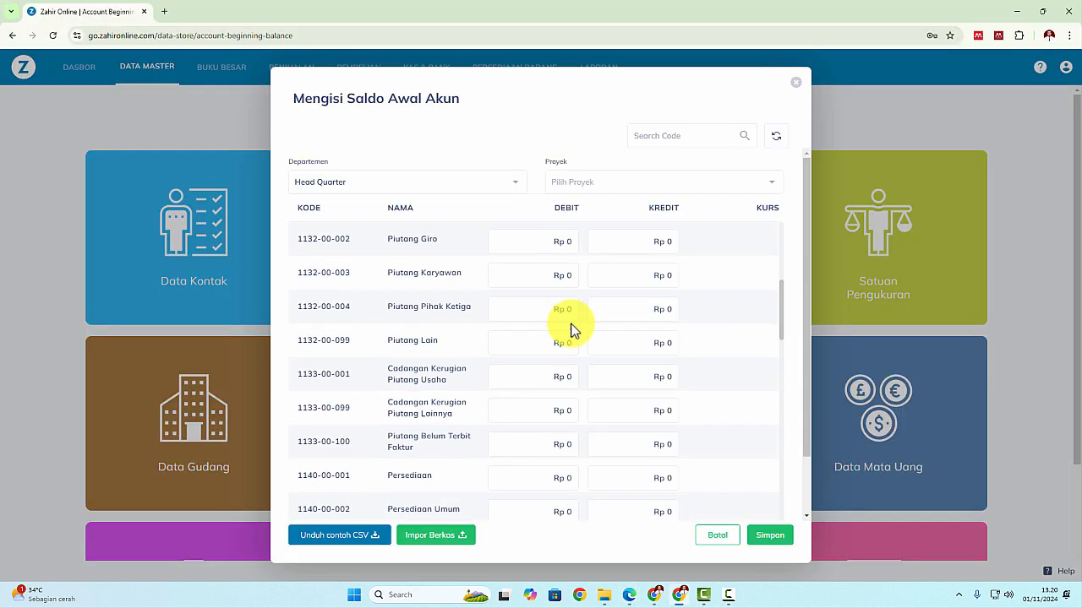
scroll(572, 329, "down", 3)
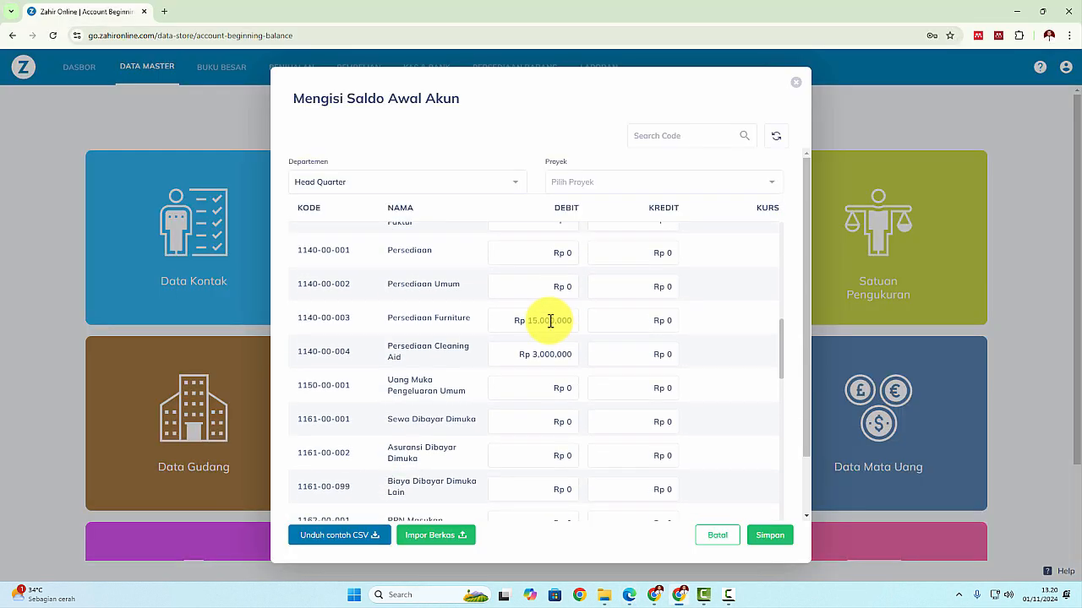
key("alt+Tab")
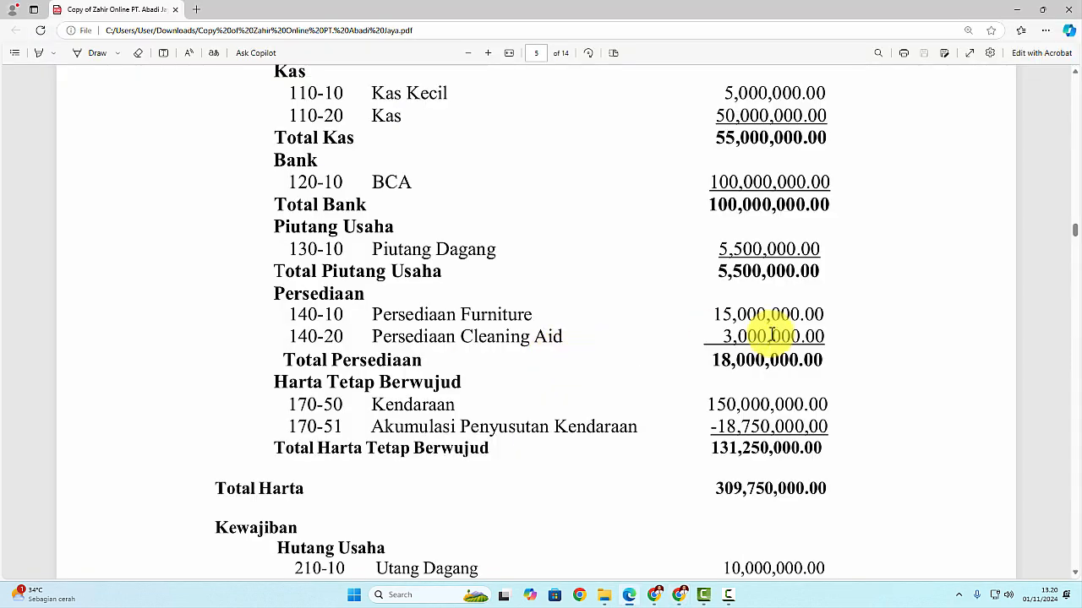
Set the debit opening balance of Kendaraan to 150,000,000, following Harta Tetap Berwujud in the case PDF
scroll(767, 338, "down", 3)
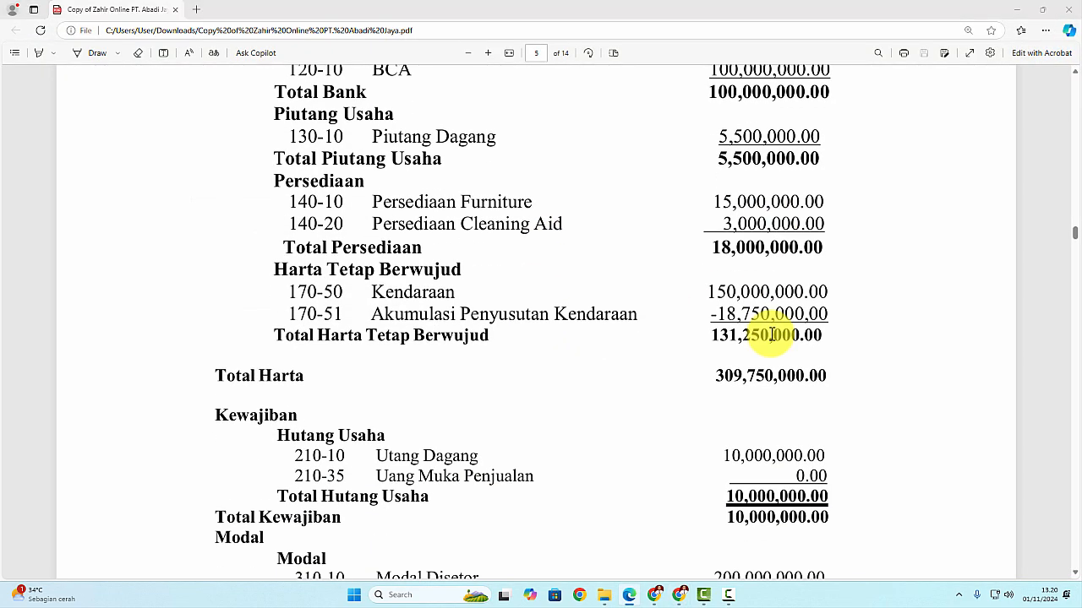
key("alt+Tab")
scroll(625, 359, "down", 3)
scroll(614, 365, "down", 10)
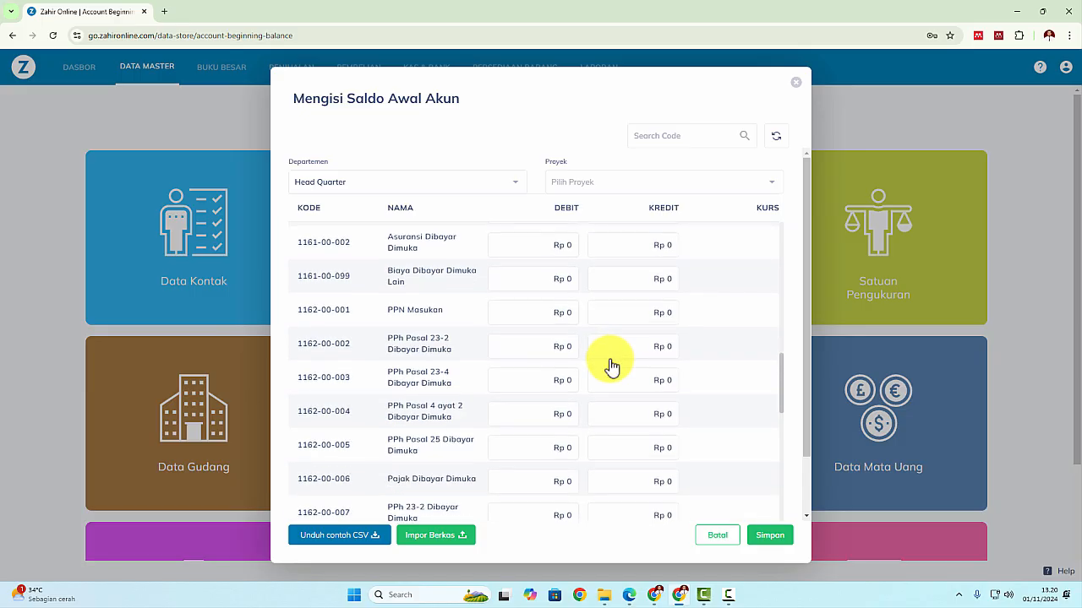
scroll(611, 359, "down", 3)
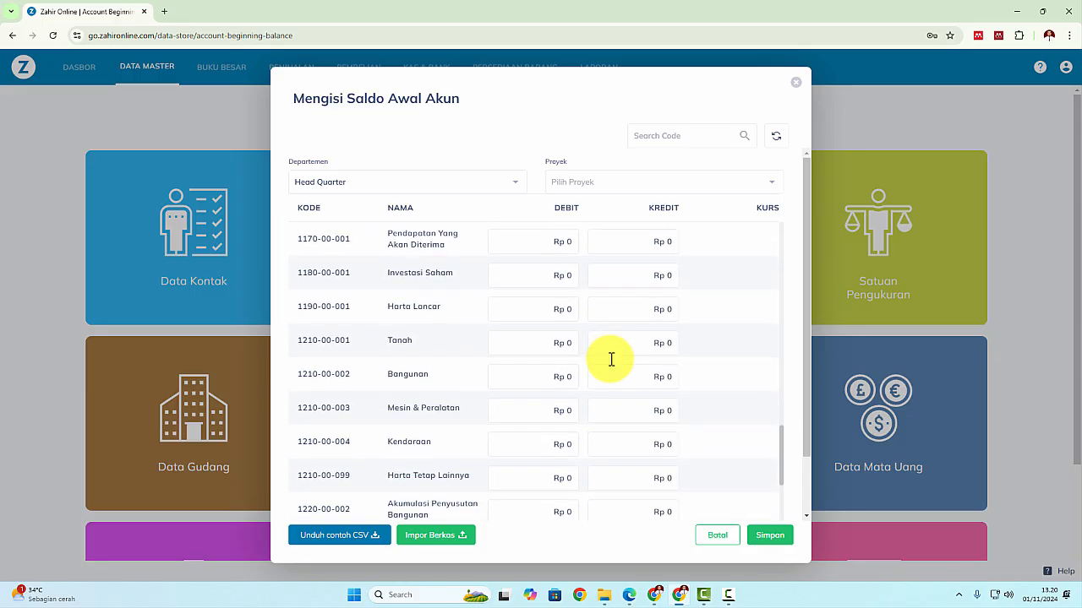
left_click(539, 444)
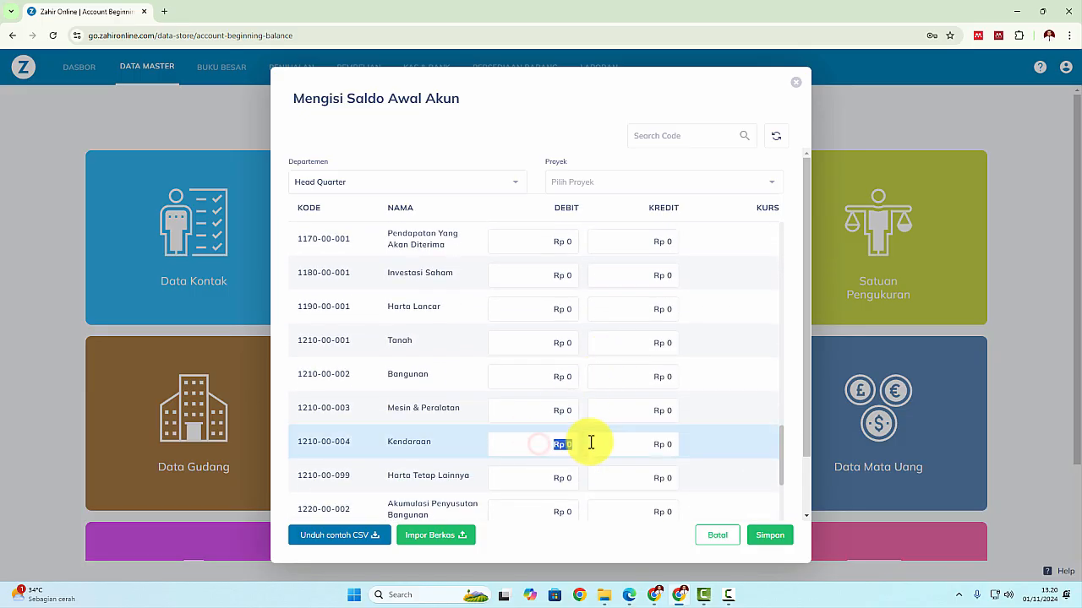
key("alt+Tab")
key("alt+Tab")
type("150,000,000")
Set the credit opening balance of Akumulasi Penyusutan Kendaraan to 18,750,000, following the case PDF
scroll(593, 442, "down", 5)
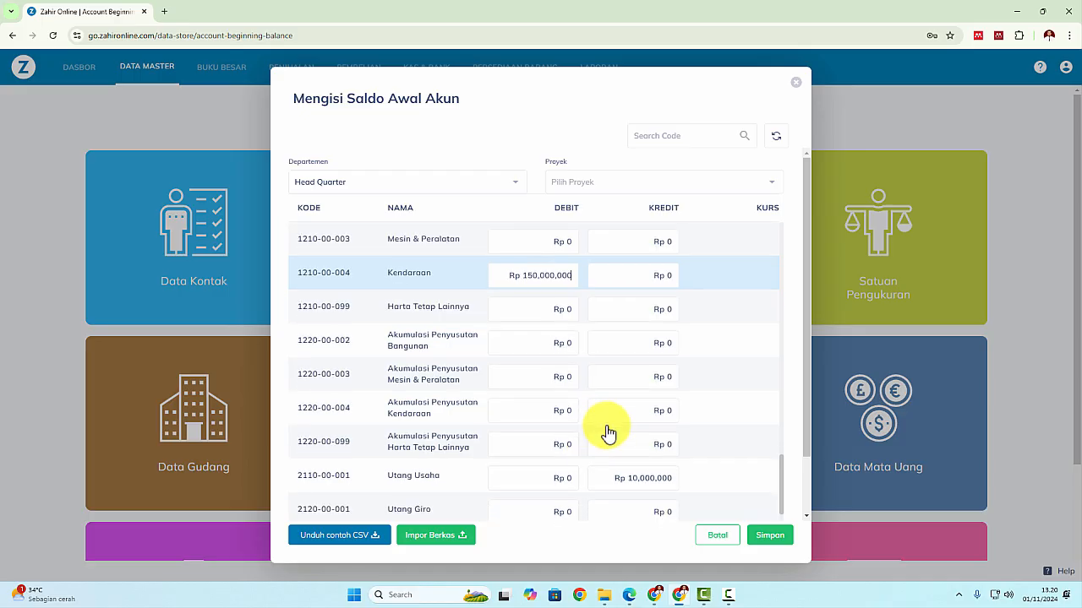
key("alt+Tab")
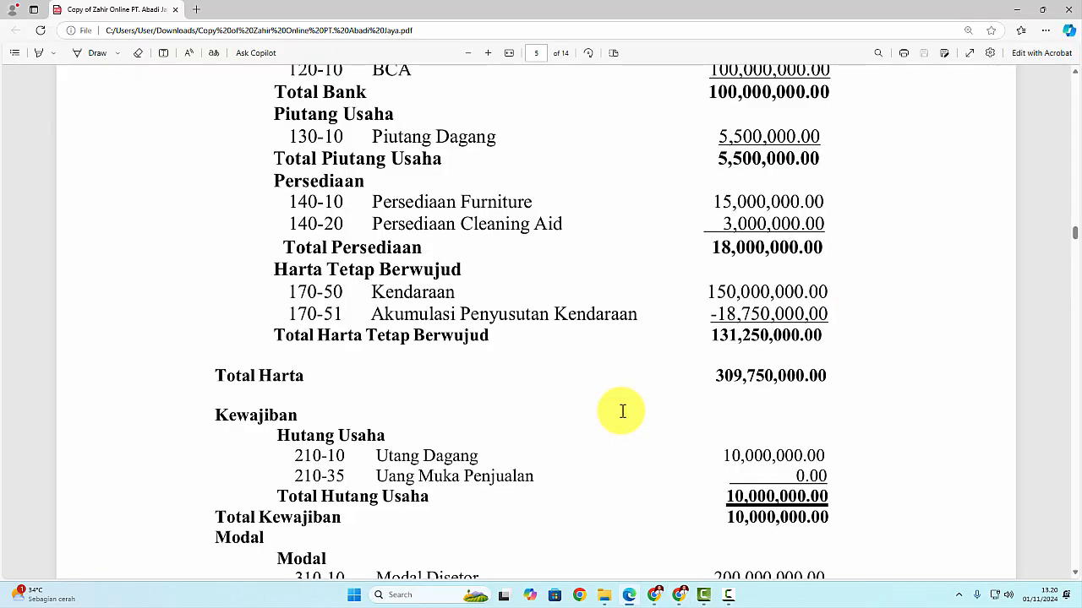
key("alt+Tab")
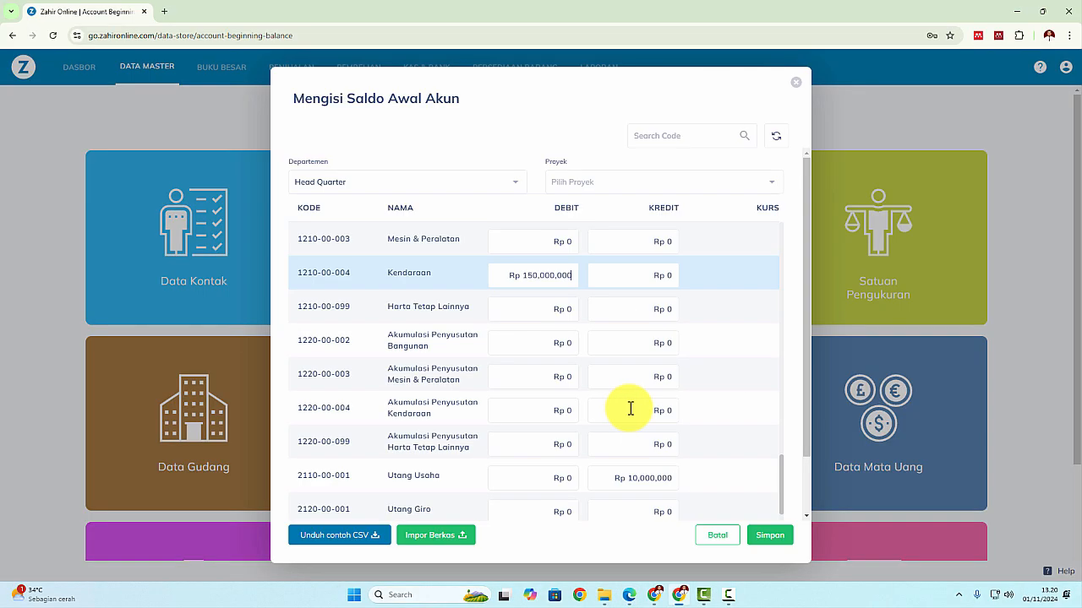
left_click_drag(629, 408, 689, 414)
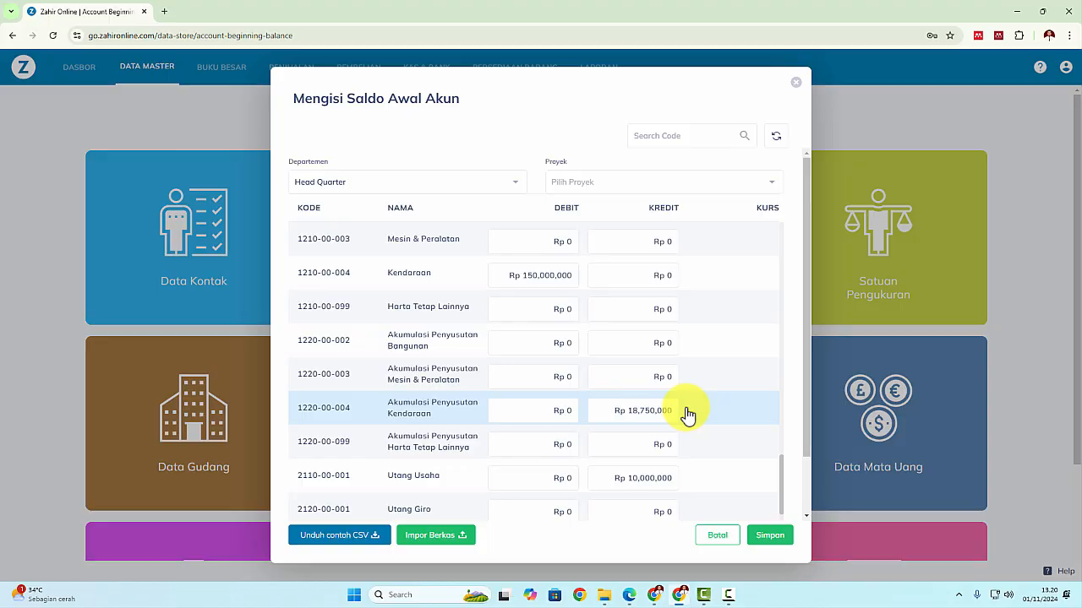
Check the Utang Usaha opening balance against the case PDF and set the credit opening balance of Modal Disetor to 200,000,000
key("alt+Tab")
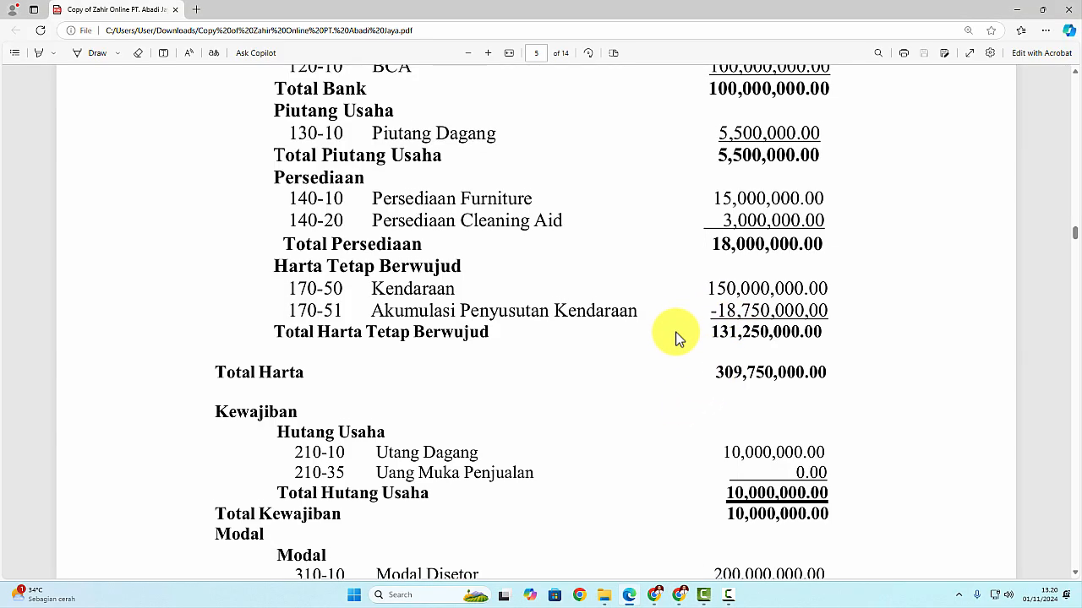
scroll(676, 338, "down", 3)
key("alt+Tab")
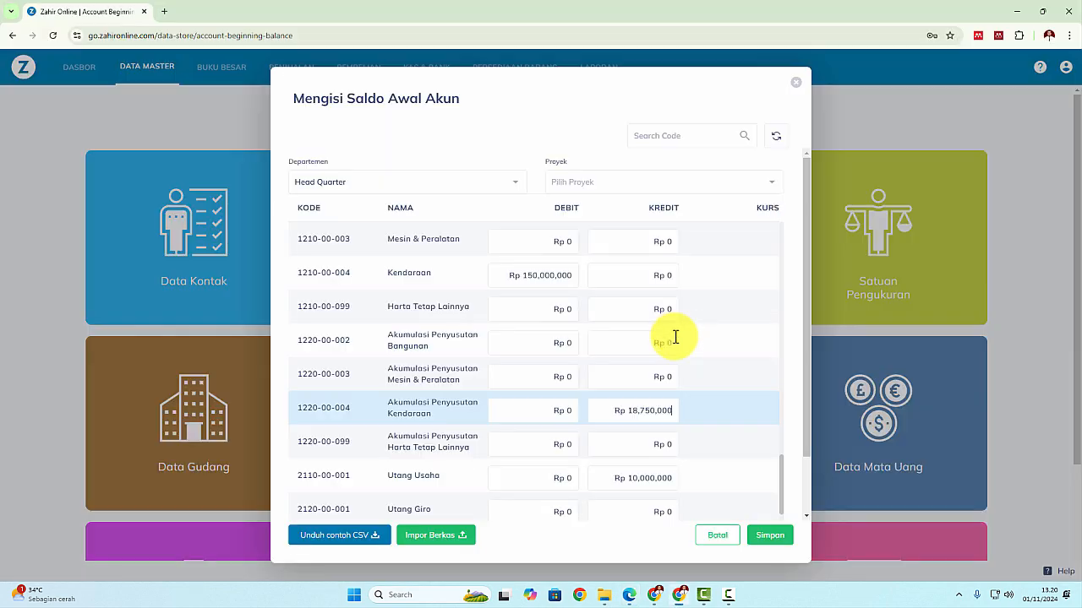
scroll(651, 372, "down", 3)
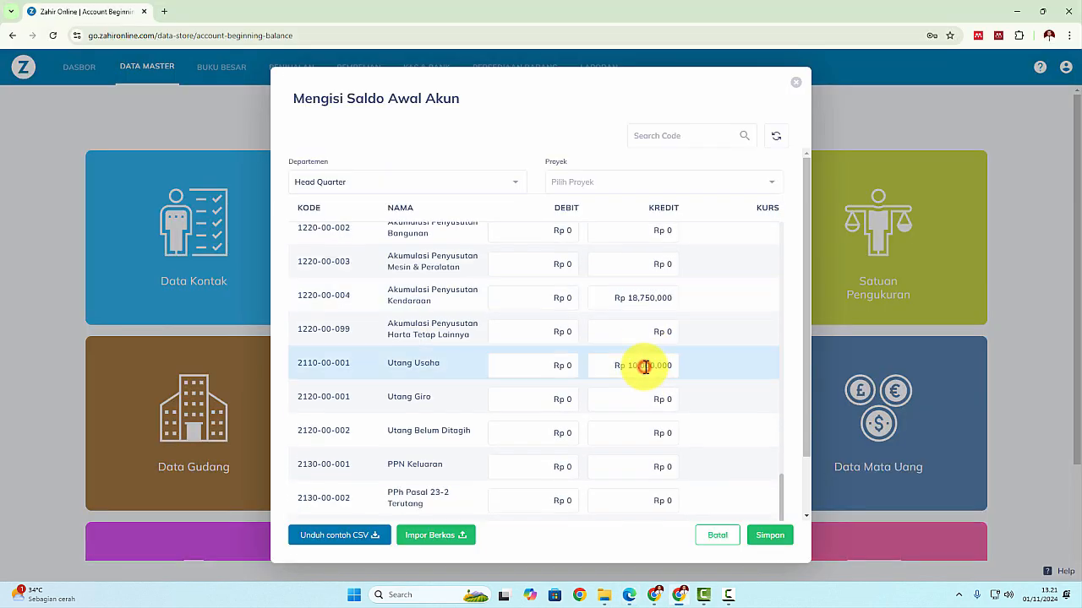
key("alt+Tab")
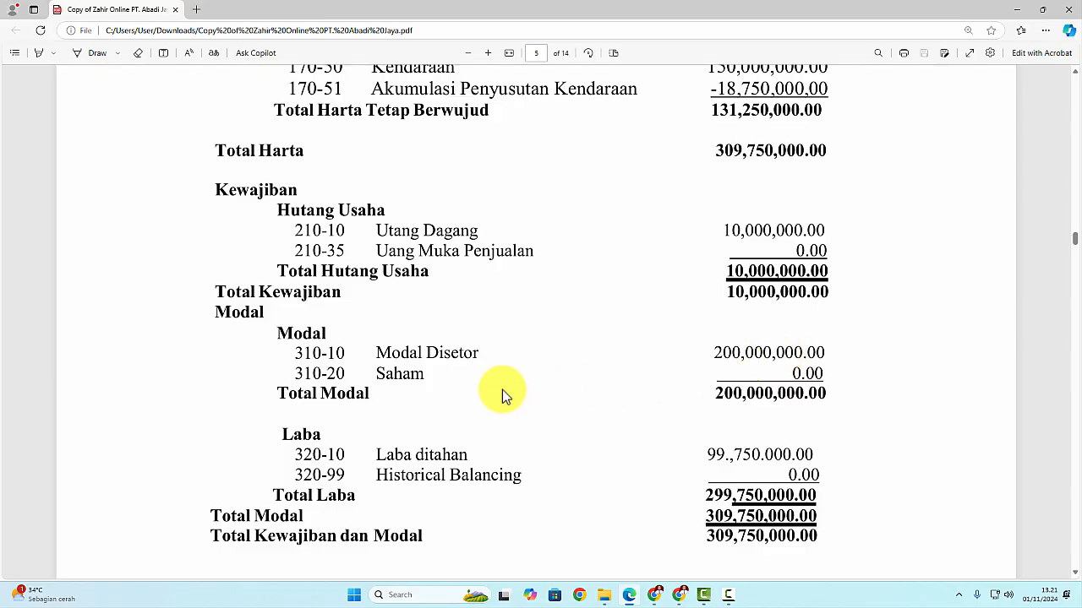
key("alt+Tab")
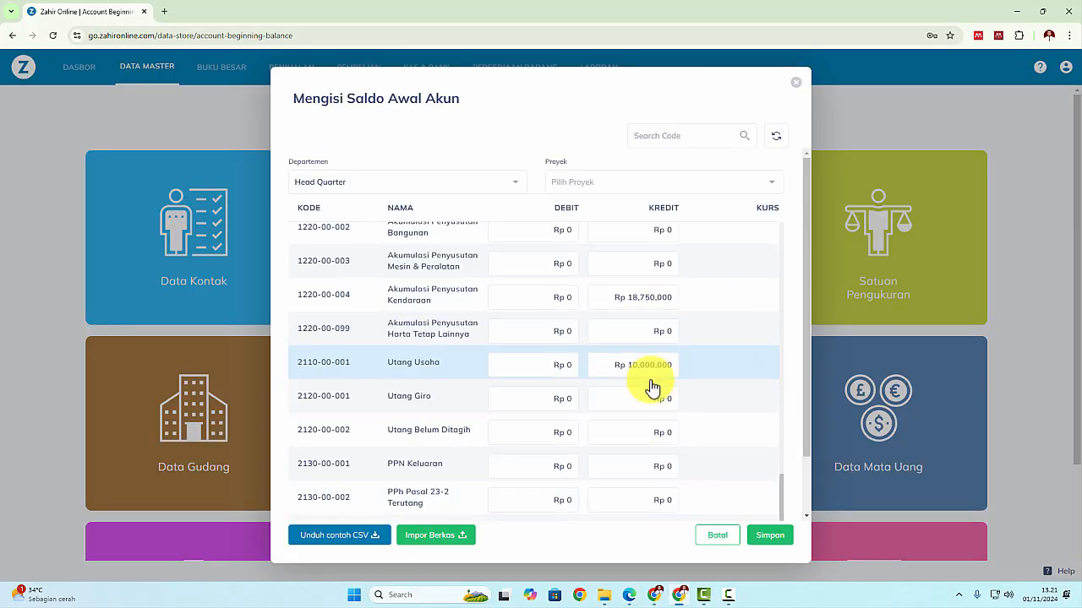
scroll(649, 386, "down", 4)
scroll(651, 386, "down", 4)
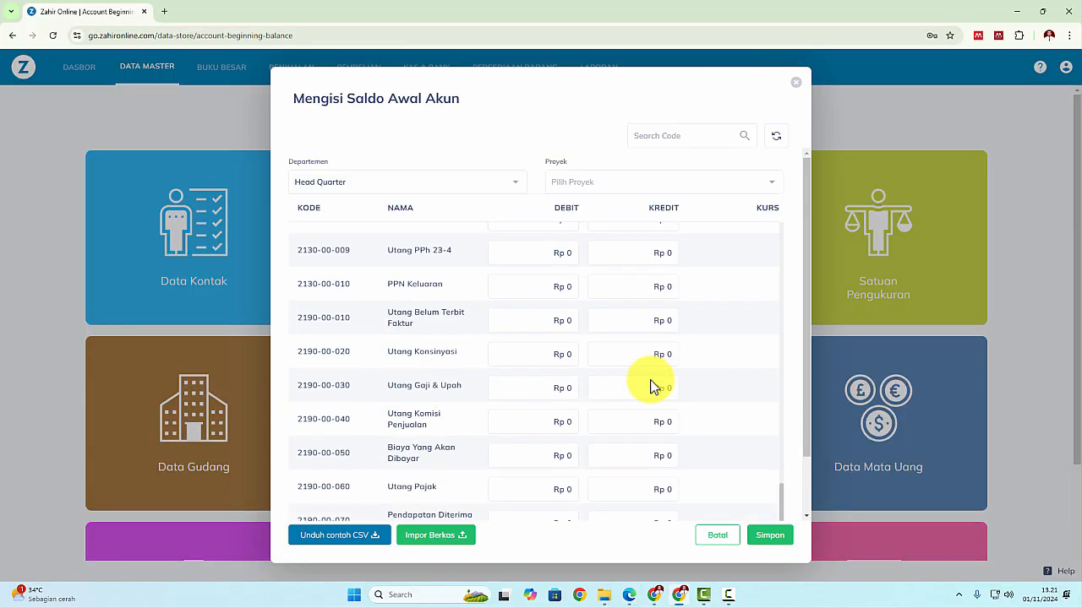
scroll(649, 389, "down", 3)
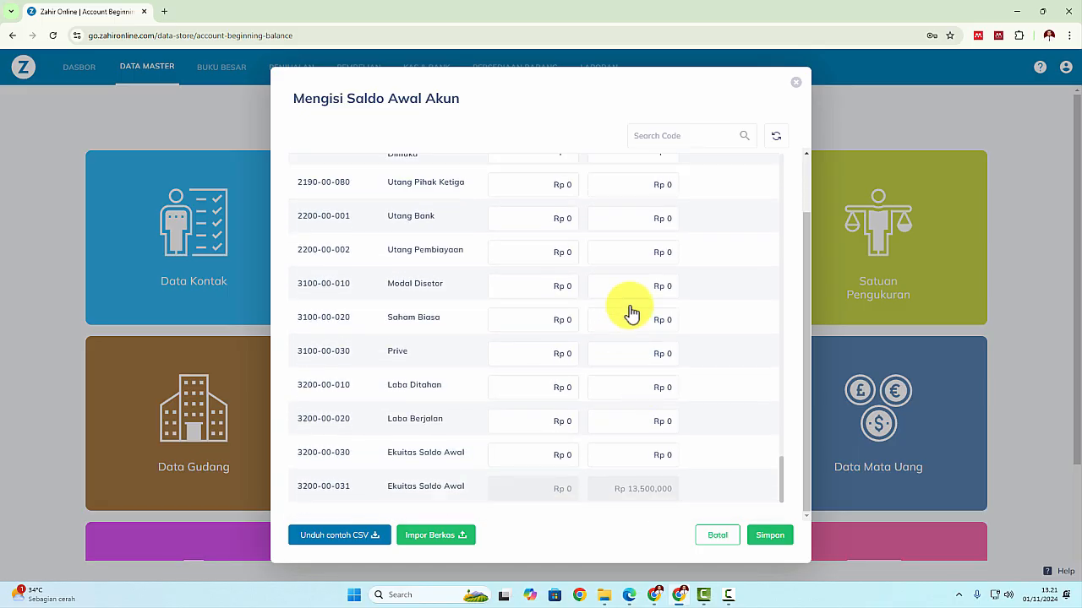
left_click_drag(636, 288, 693, 292)
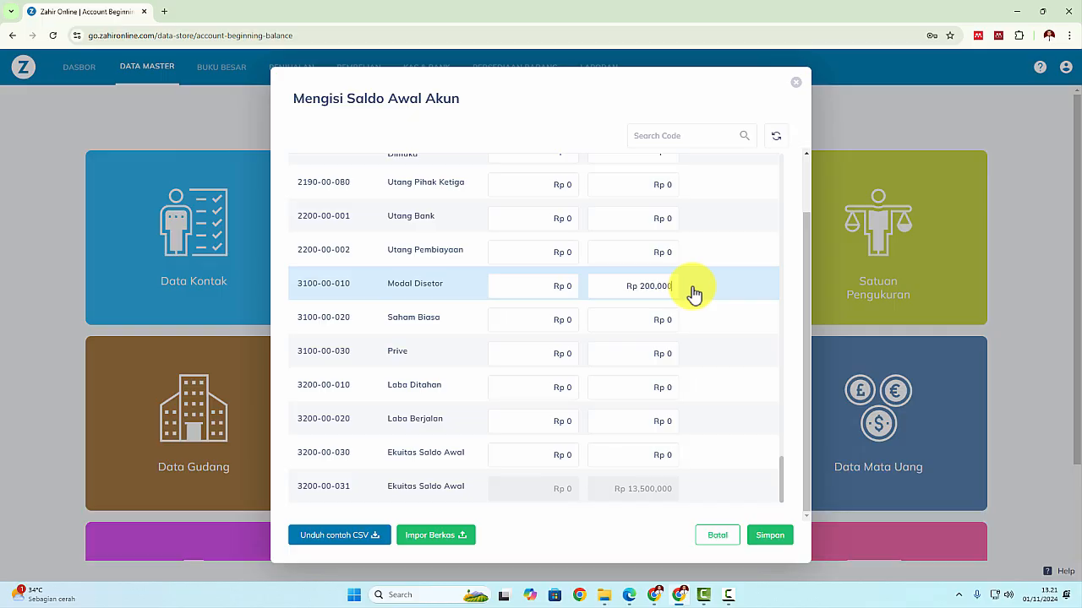
Set the credit opening balance of Laba Ditahan to 99,750,000, following the Laba section of the case PDF
key("alt+Tab")
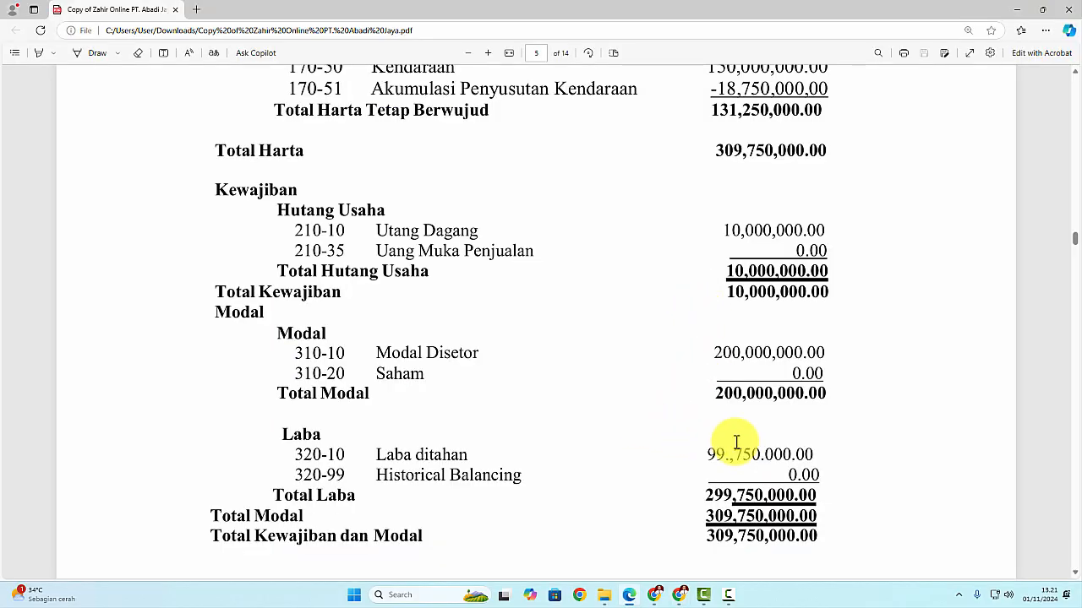
key("alt+Tab")
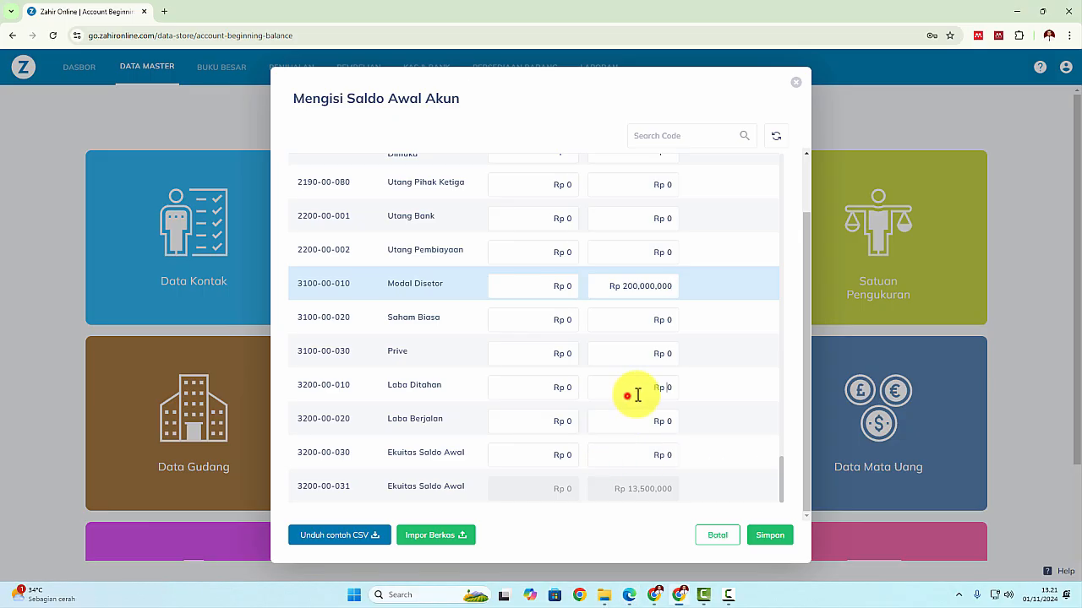
left_click_drag(627, 391, 693, 397)
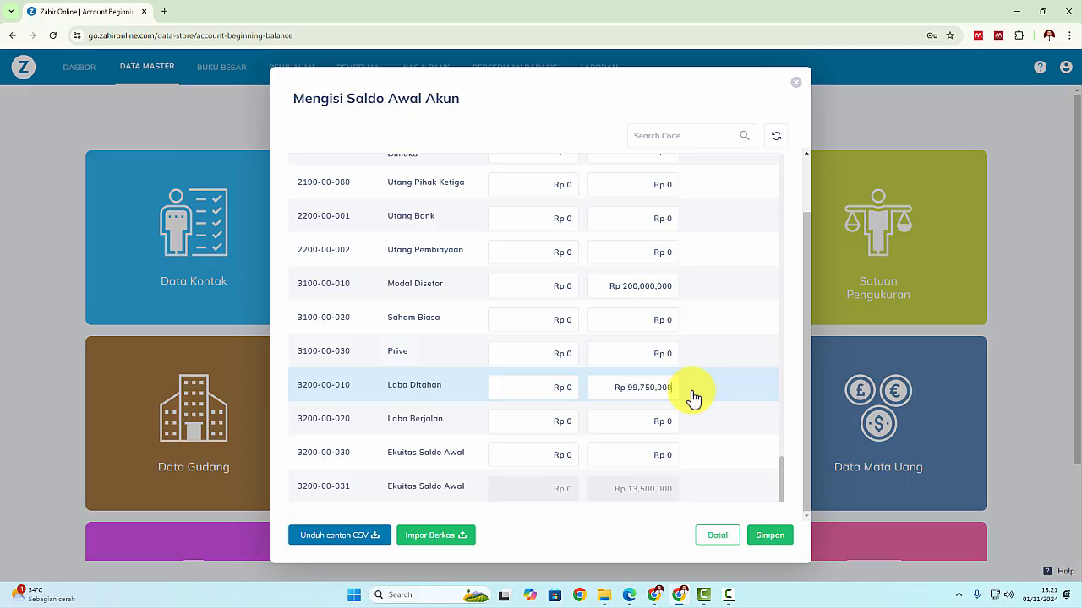
Save the account opening balances and dismiss the notifications
left_click(643, 424)
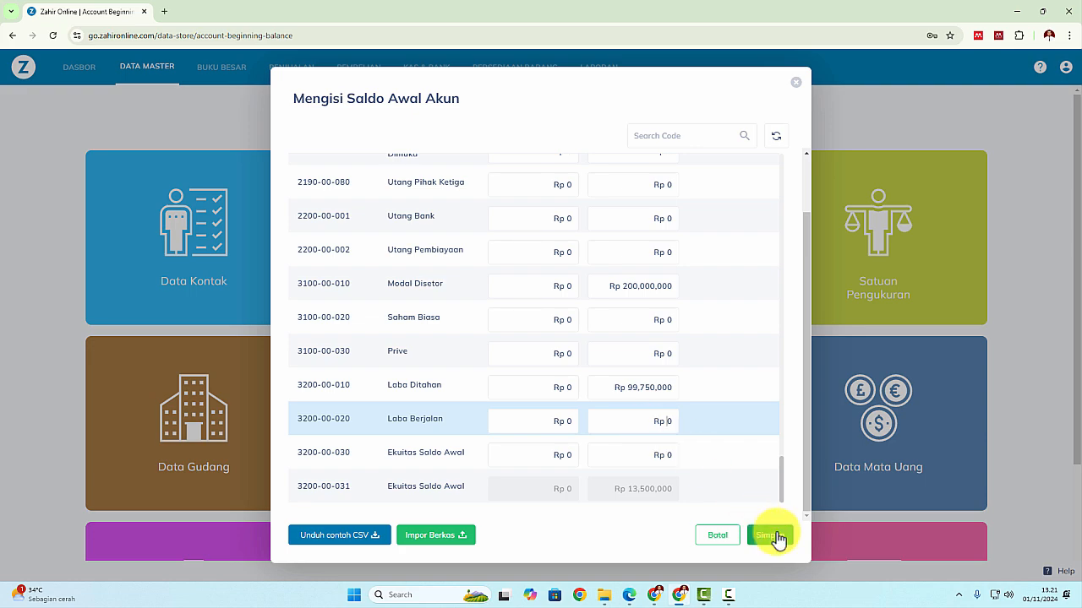
left_click(777, 537)
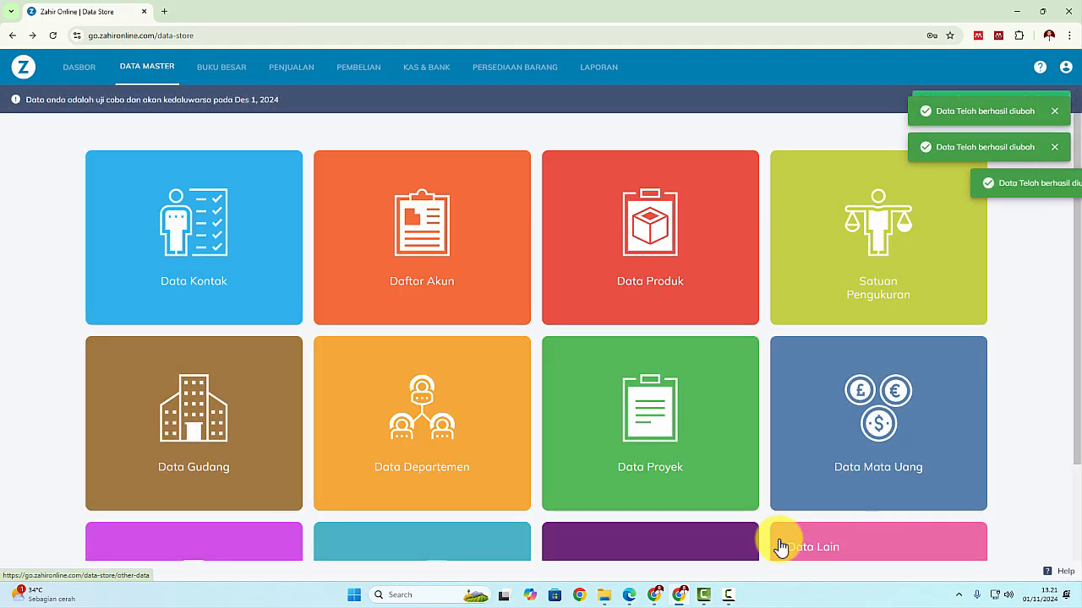
left_click(1055, 112)
left_click(1055, 112)
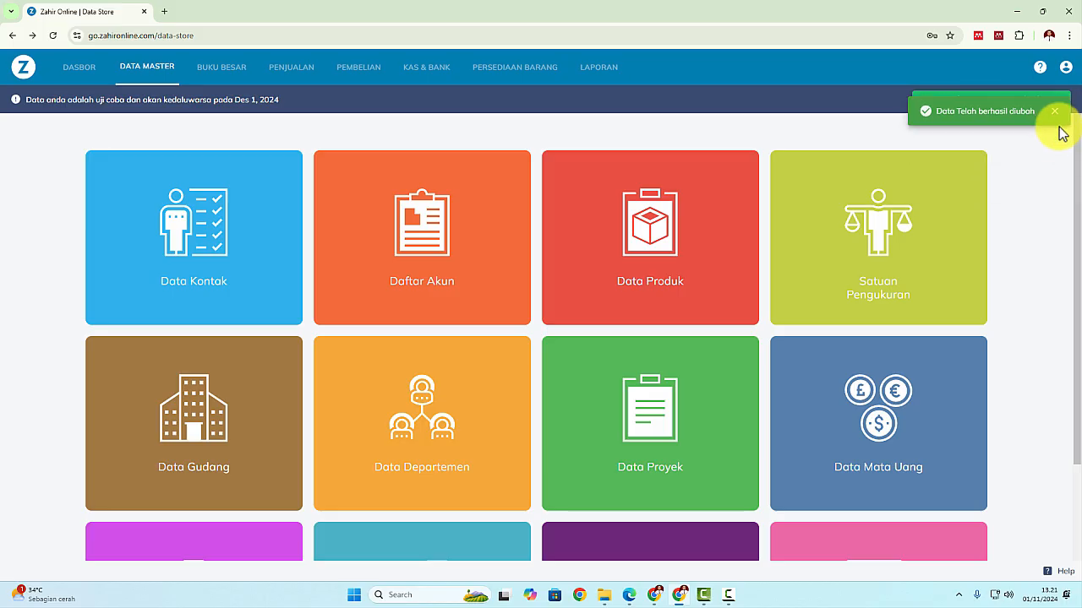
left_click(1055, 112)
Reopen the account opening balances and review the saved entries down the account list
left_click(1065, 68)
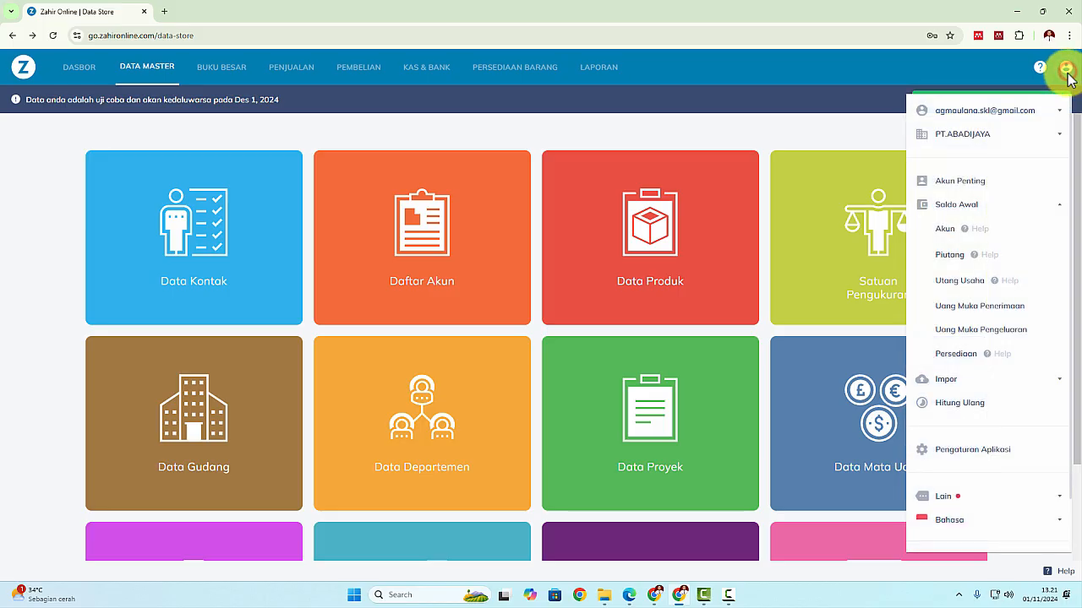
left_click(936, 230)
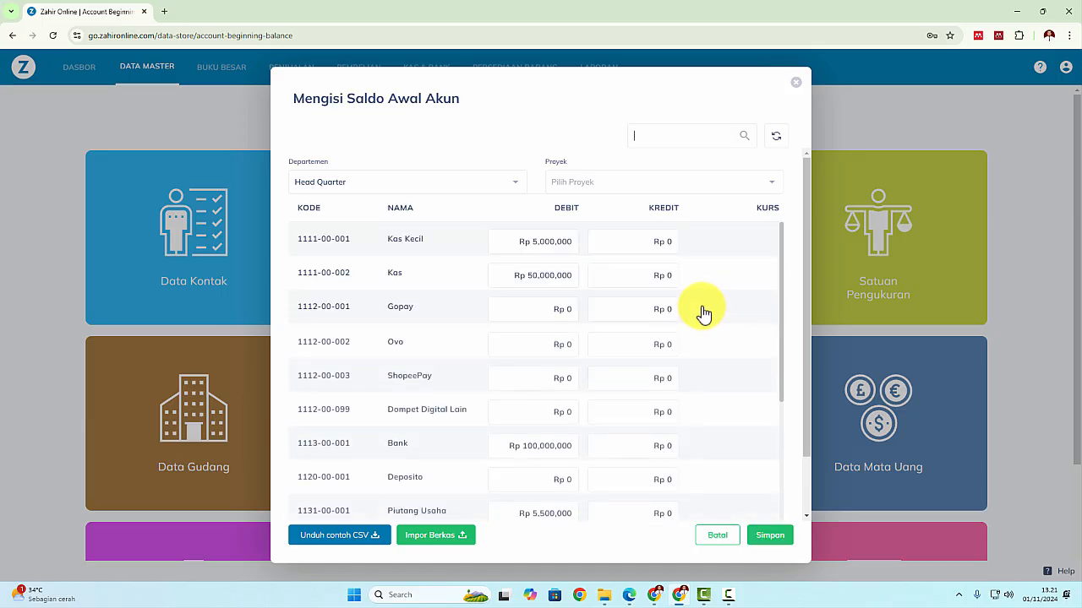
scroll(701, 314, "down", 10)
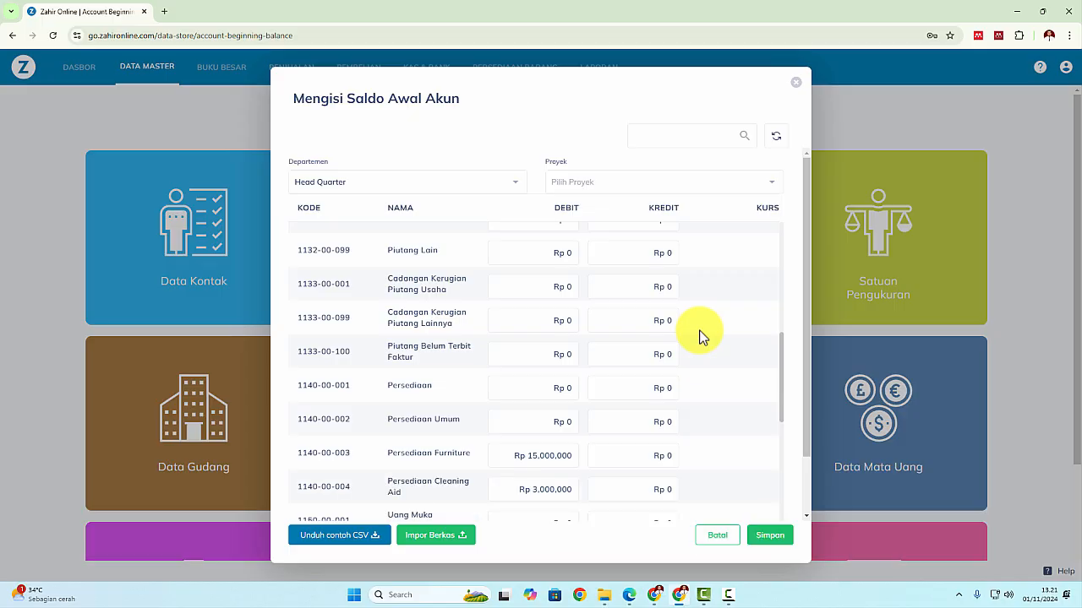
Review the remaining account opening balances down to the equity accounts, then close the list without saving
scroll(700, 337, "down", 8)
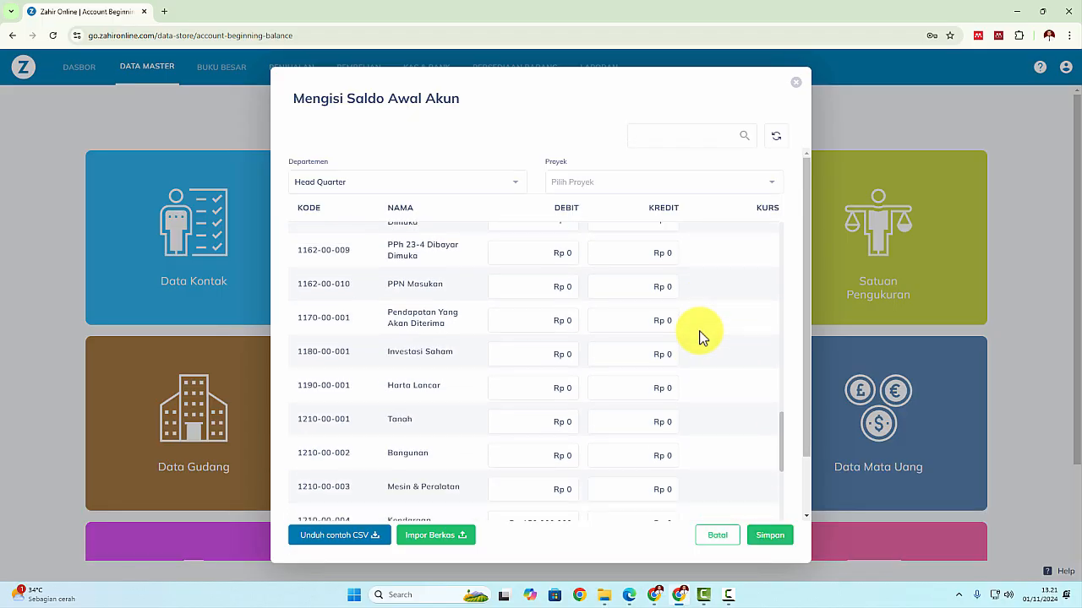
scroll(700, 337, "down", 8)
scroll(700, 336, "down", 2)
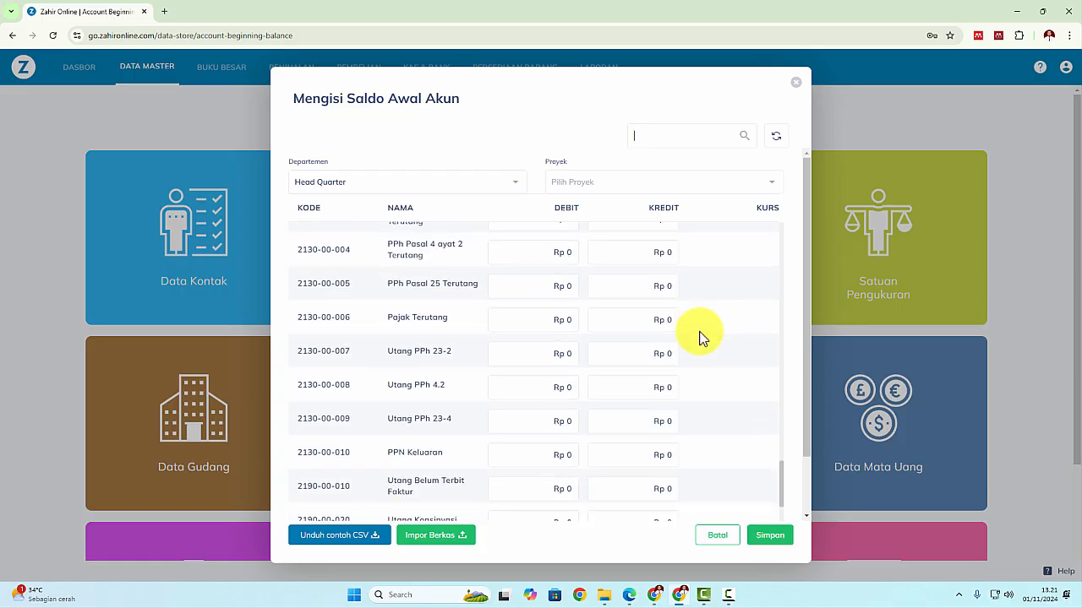
scroll(700, 336, "down", 8)
scroll(700, 337, "down", 2)
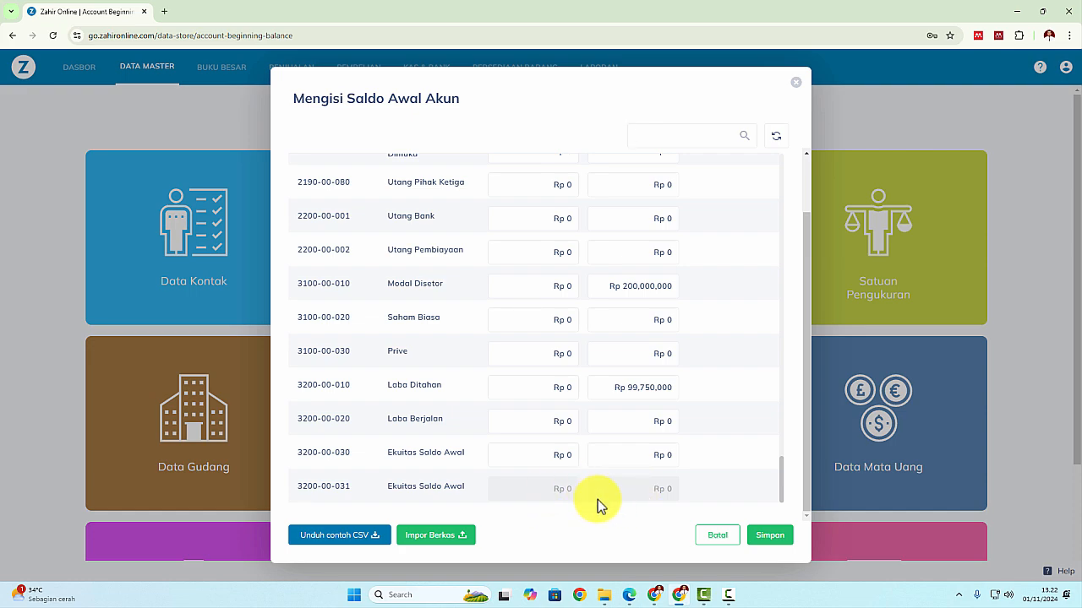
left_click(732, 541)
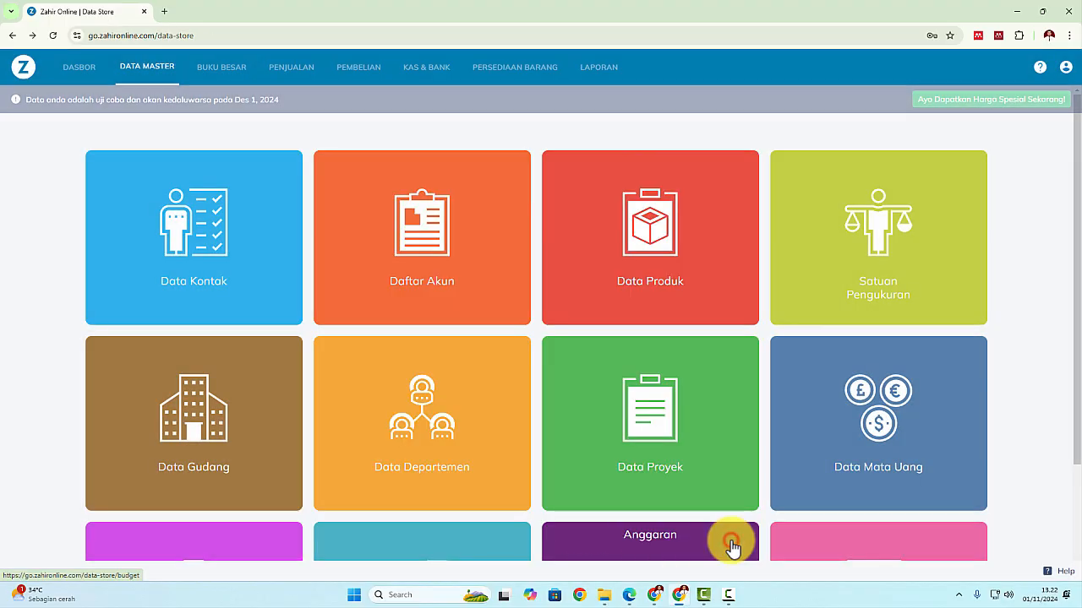
Switch to the case PDF in Edge, read the Data Harta Tetap section below the balance sheet, and return to Zahir Online
key("alt+Tab")
scroll(607, 422, "down", 3)
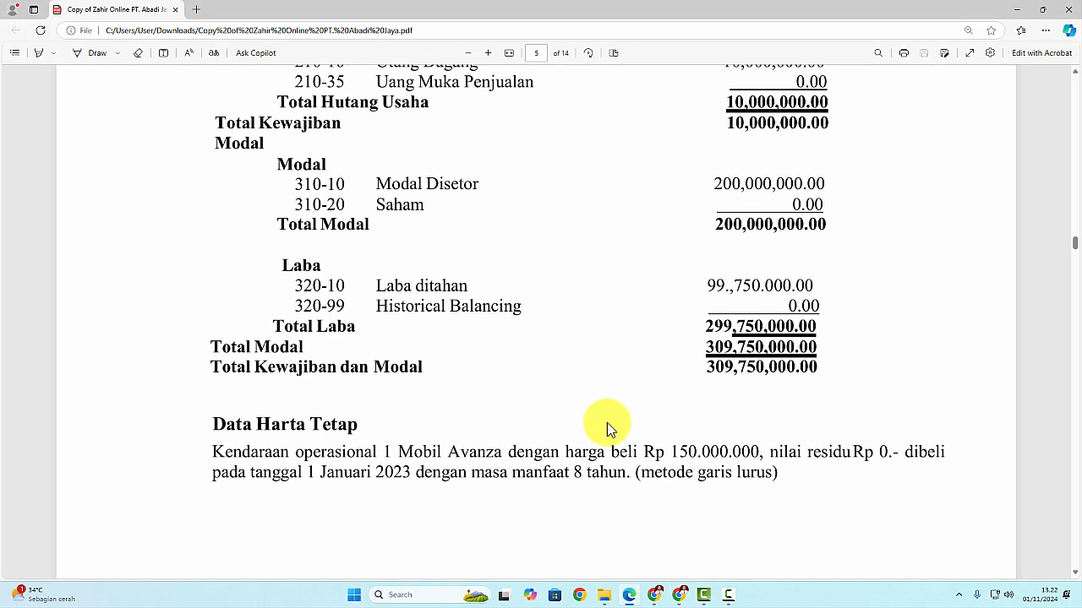
scroll(607, 423, "down", 2)
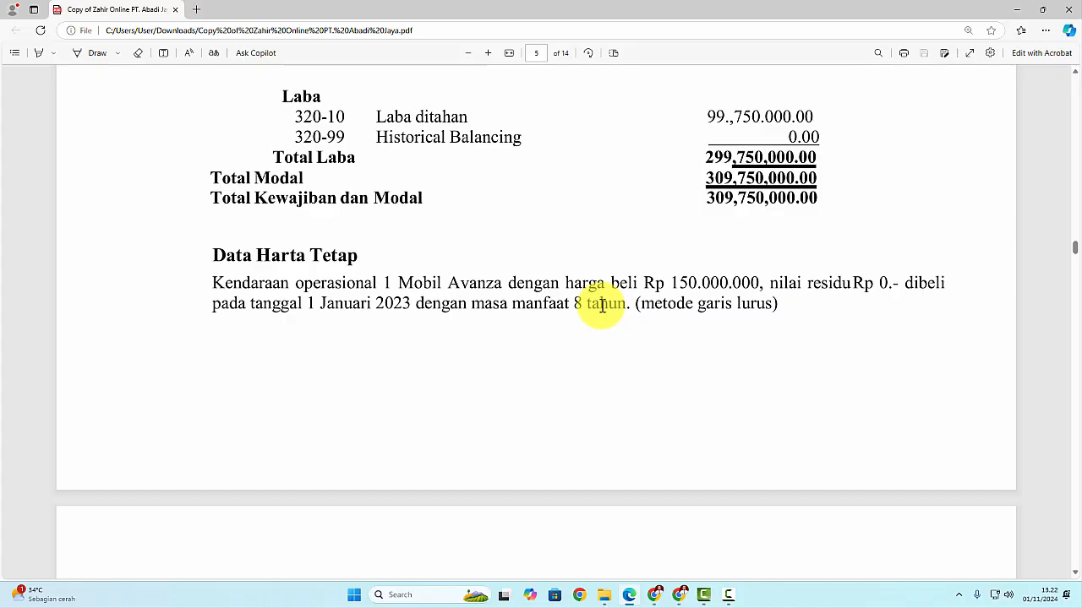
key("alt+Tab")
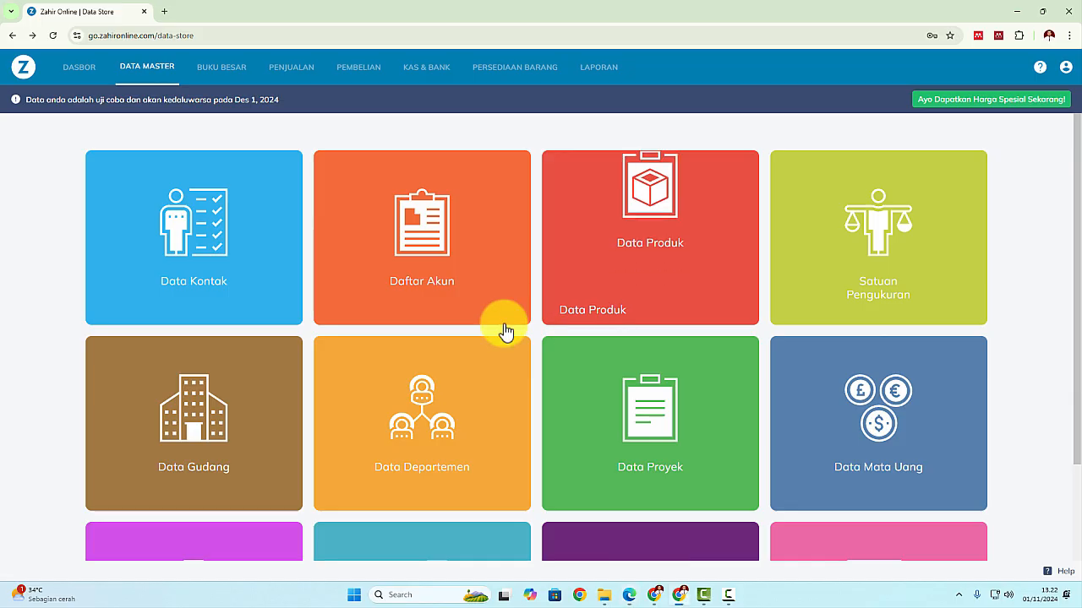
Open the Kategori Aset Tetap Lainnya list within Data Lain
scroll(445, 338, "down", 1)
scroll(446, 372, "down", 1)
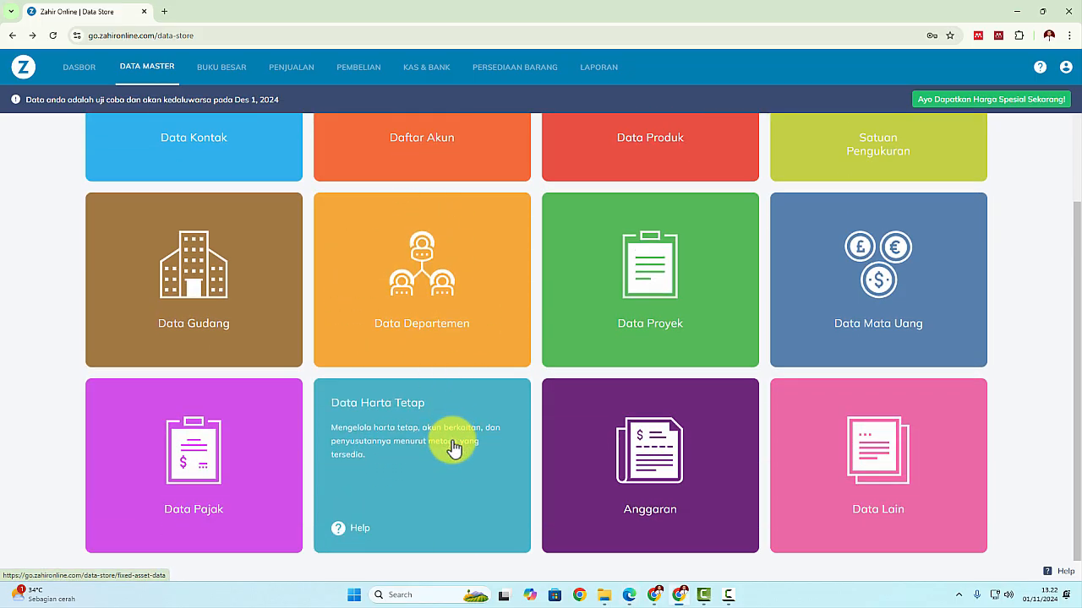
left_click(911, 453)
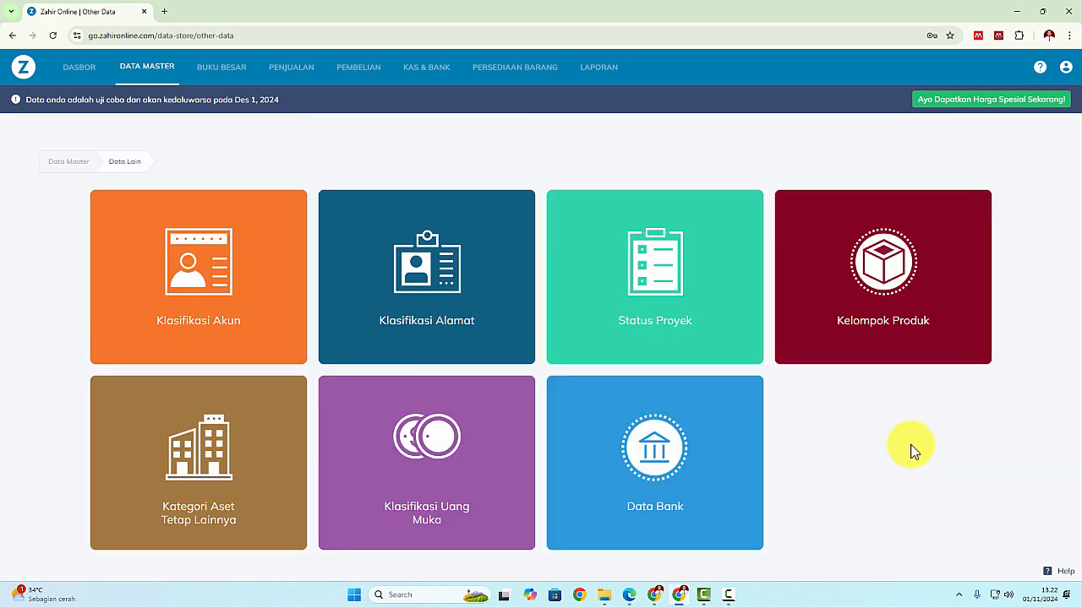
left_click(240, 486)
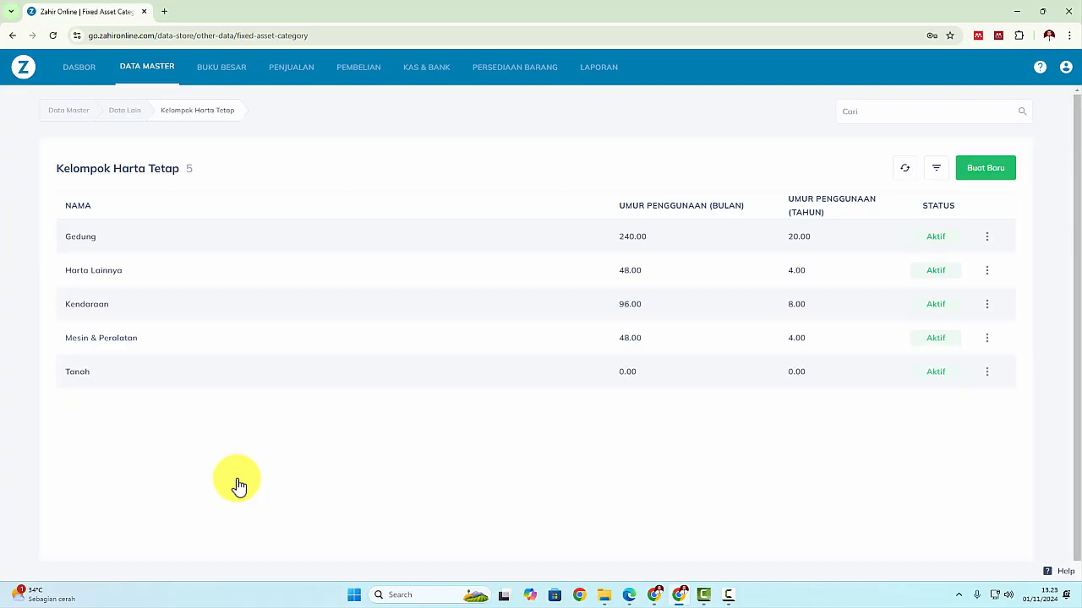
Compare the Kendaraan category's useful life with the vehicle details in the PDF and view the category's available actions
key("alt+Tab")
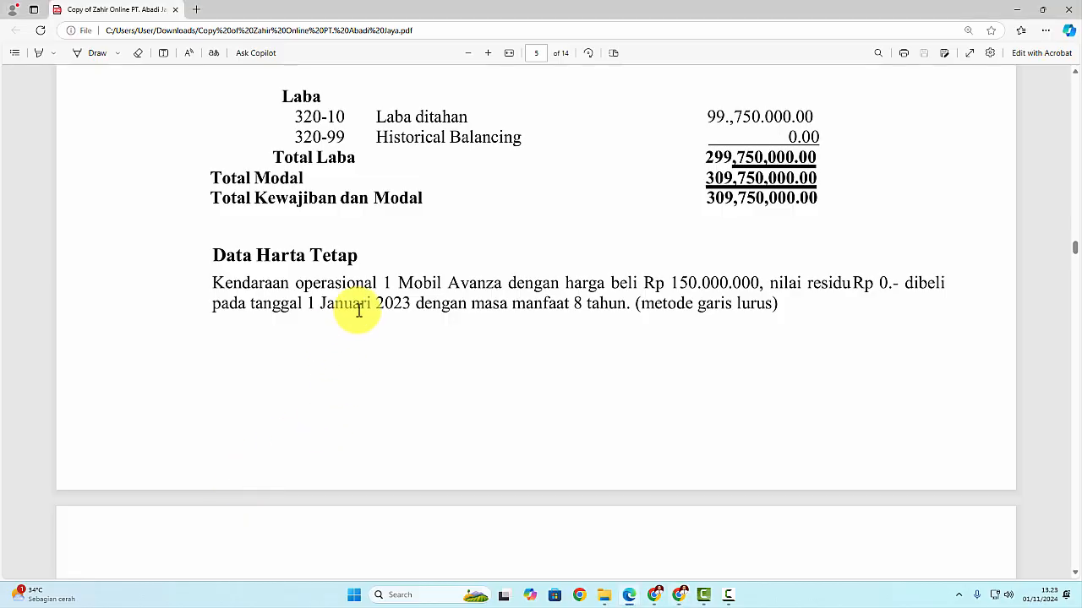
key("alt+Tab")
left_click(106, 309)
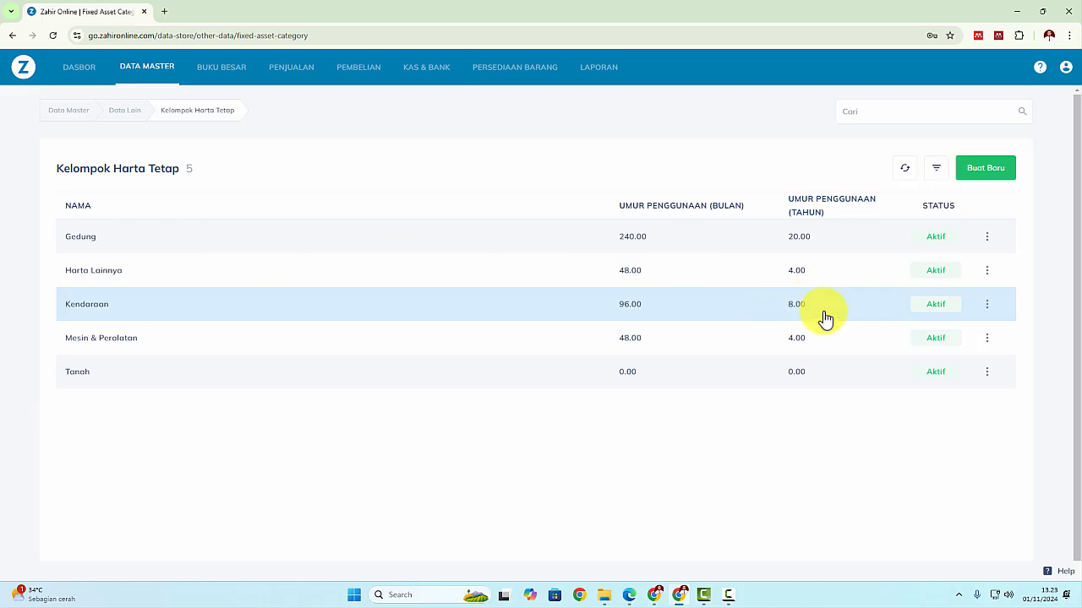
left_click(988, 305)
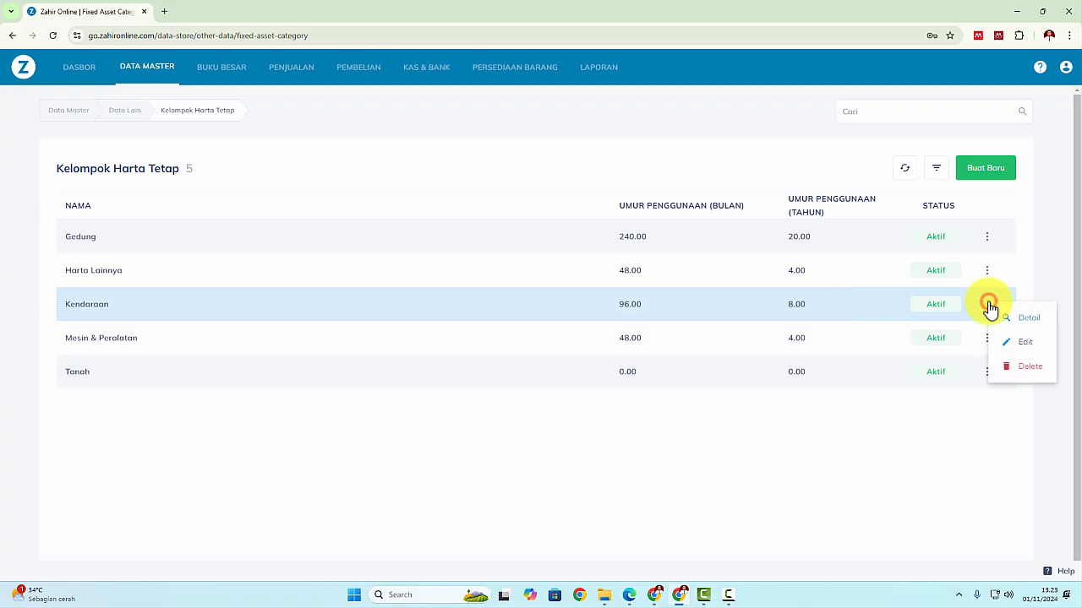
left_click(962, 431)
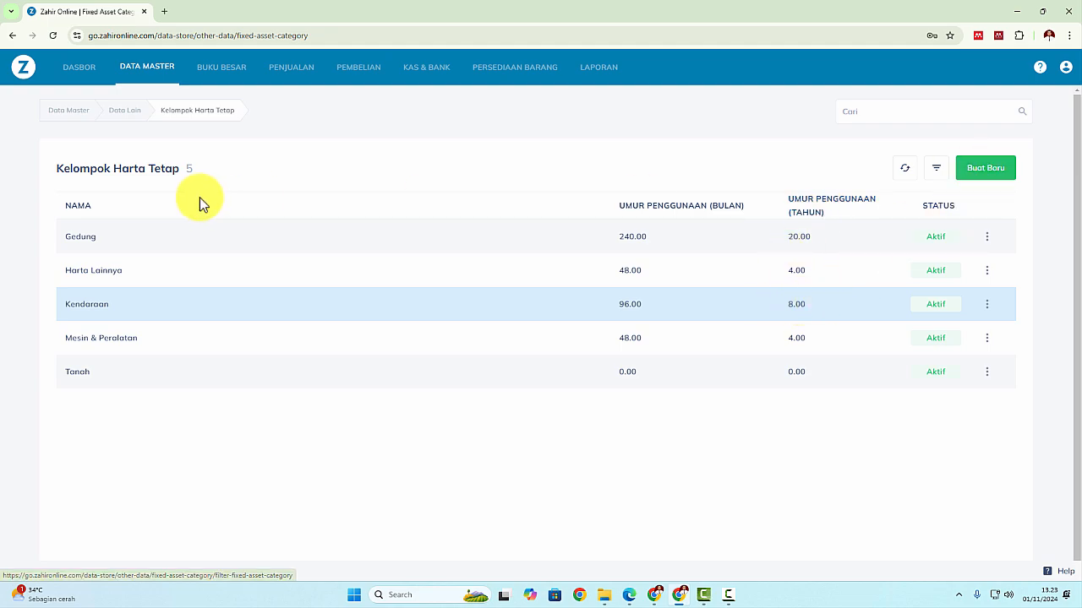
Start a new fixed asset entry in Data Harta Tetap from the Data Master page
left_click(163, 69)
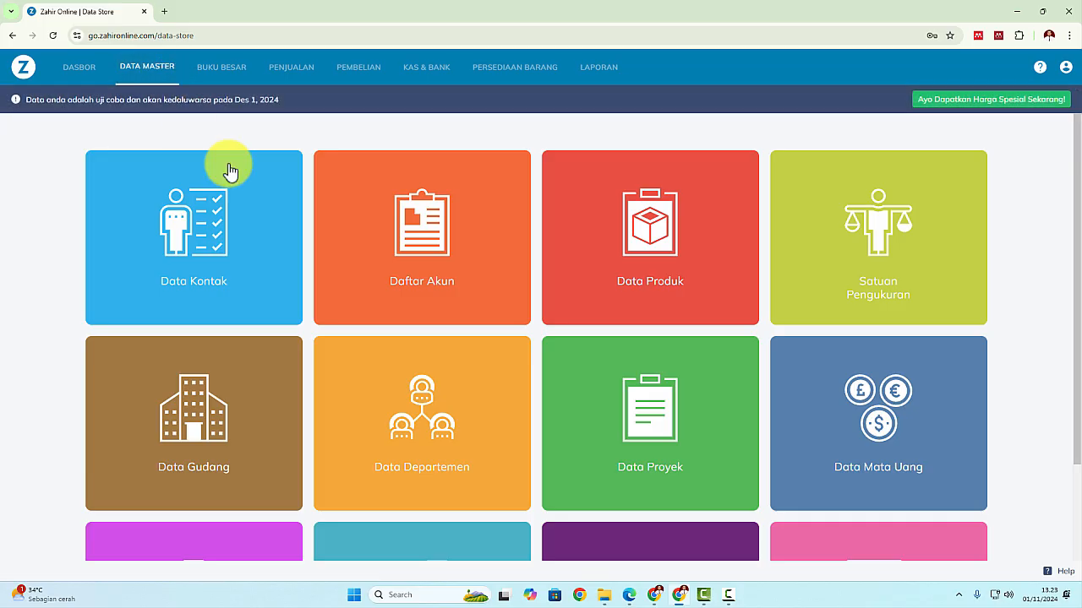
scroll(346, 338, "down", 2)
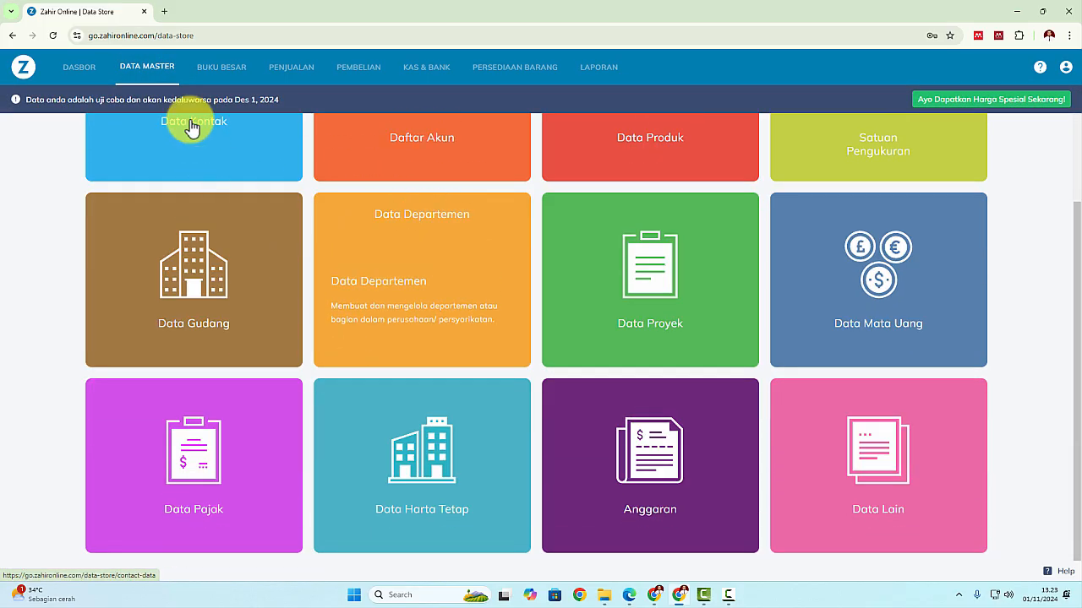
mouse_move(333, 423)
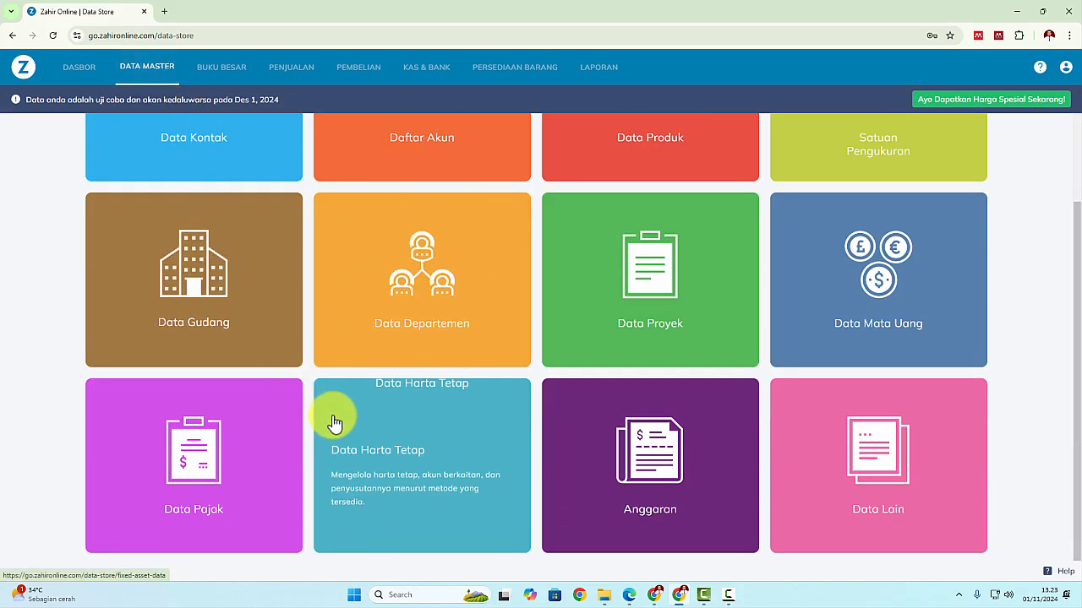
left_click(405, 445)
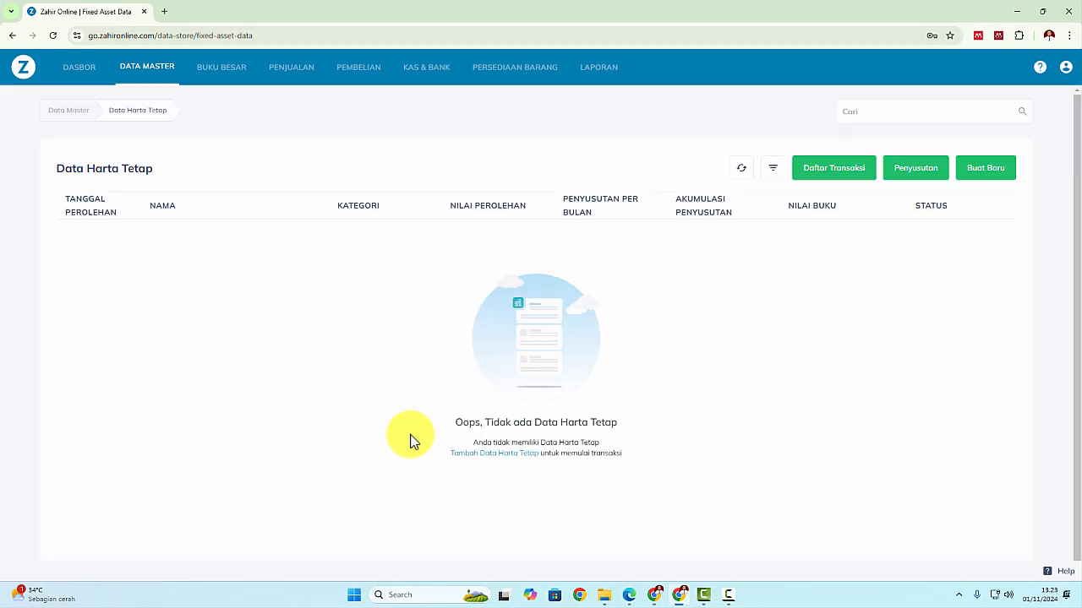
left_click(987, 176)
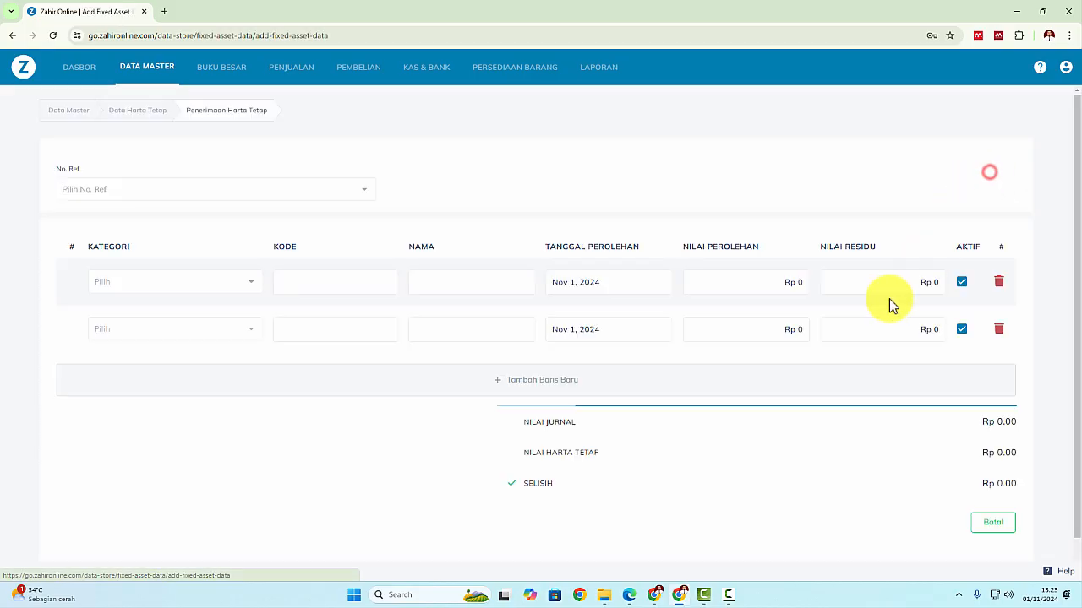
Leave the reference number unselected and set the first asset row's category to Kendaraan
left_click(368, 194)
left_click(465, 180)
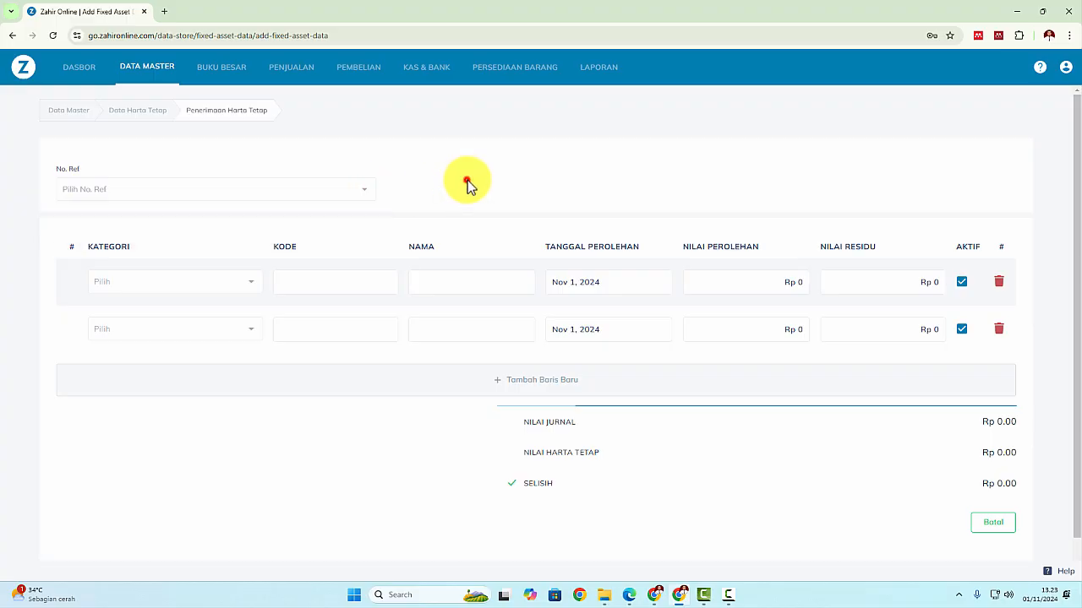
left_click(256, 287)
left_click(177, 361)
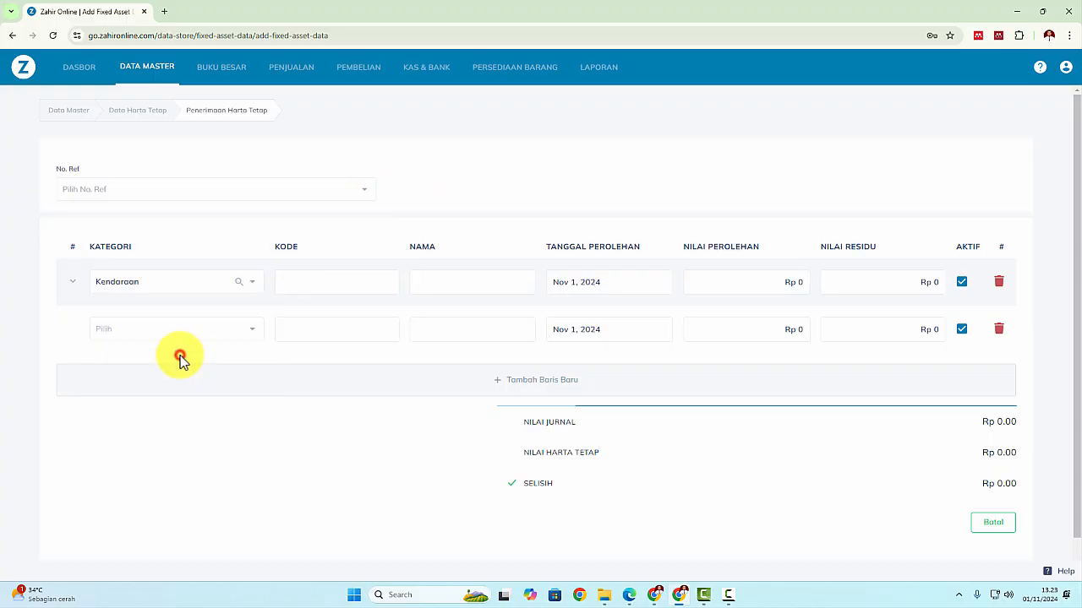
Copy "Mobil Avanza" from the PDF's fixed asset description into the name of the Kendaraan row
key("alt+Tab")
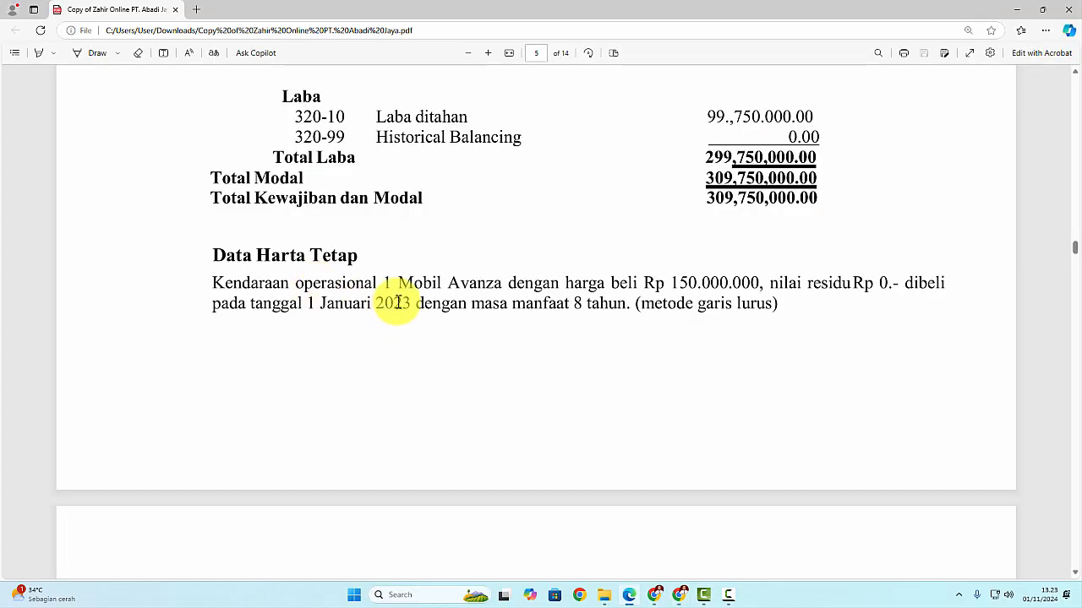
key("alt+Tab")
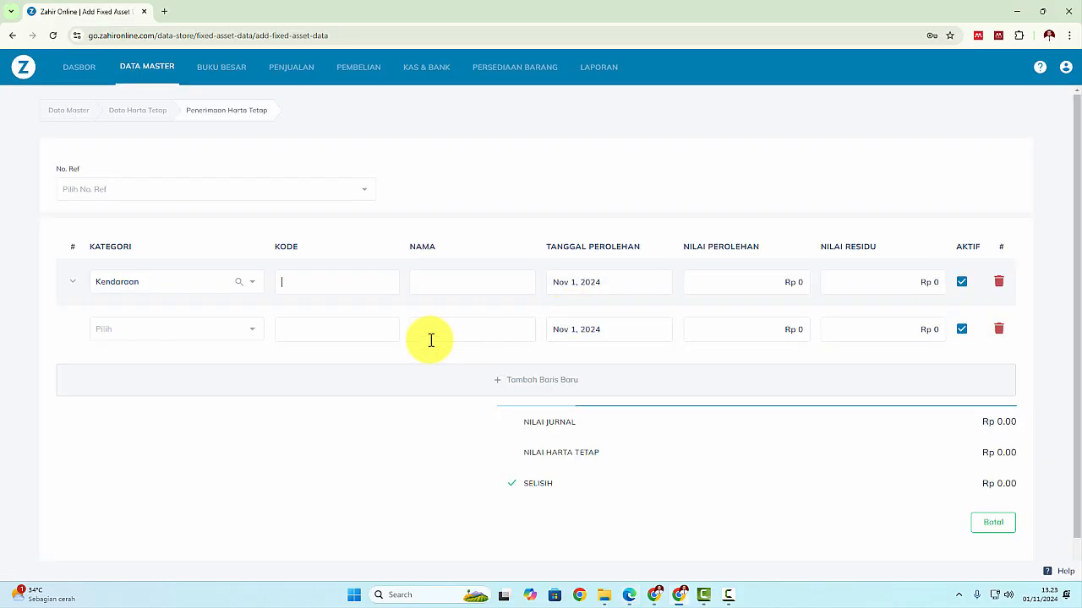
key("alt+Tab")
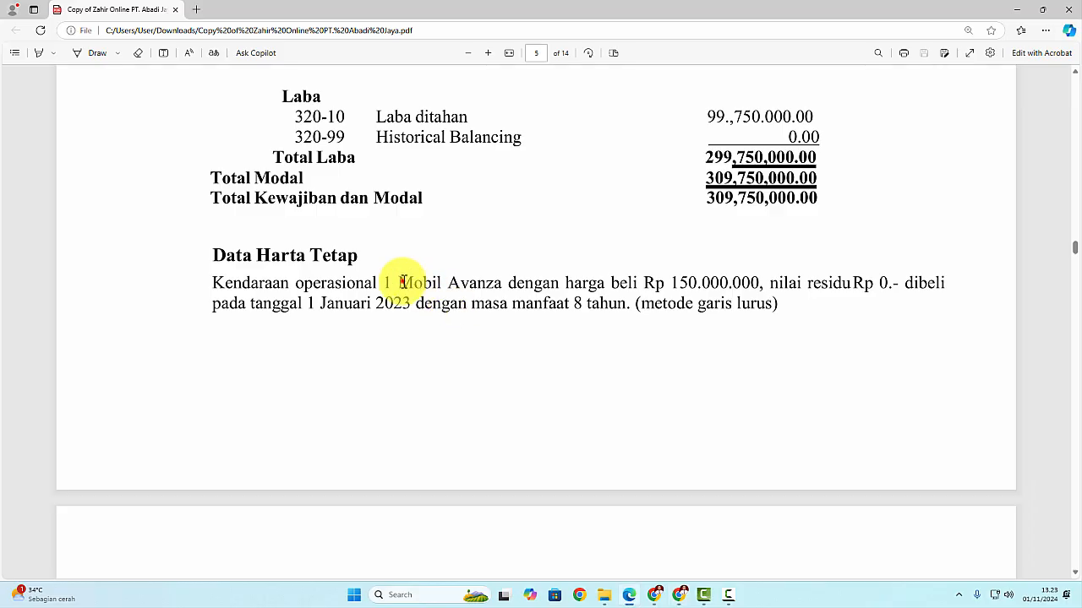
left_click_drag(400, 285, 502, 285)
key("alt+Tab")
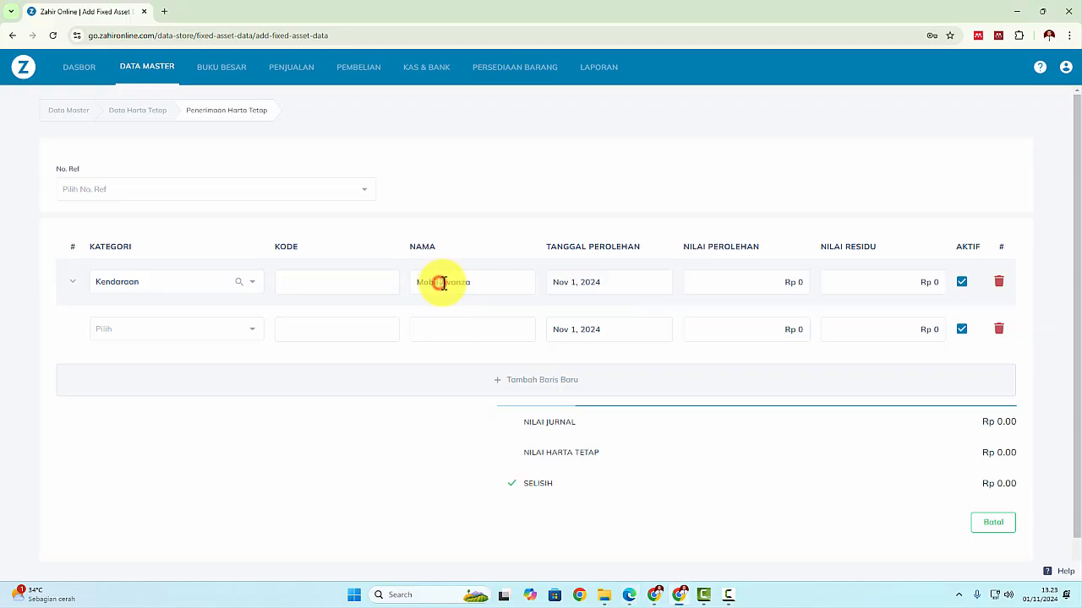
Check the purchase details in the PDF and set the Mobil Avanza acquisition date to Jan 1, 2023
key("alt+Tab")
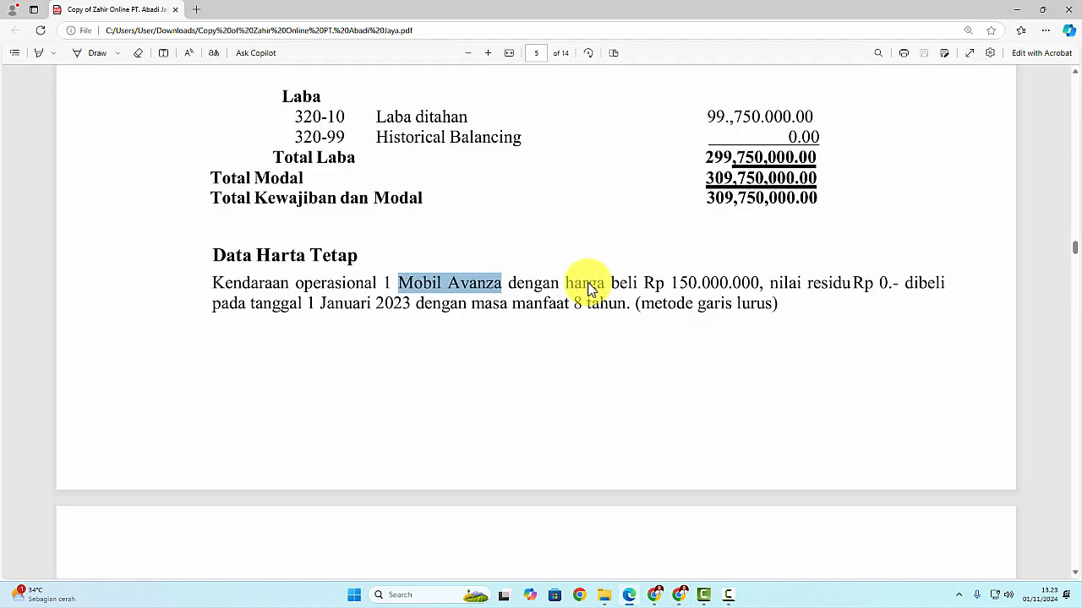
key("alt+Tab")
left_click(592, 281)
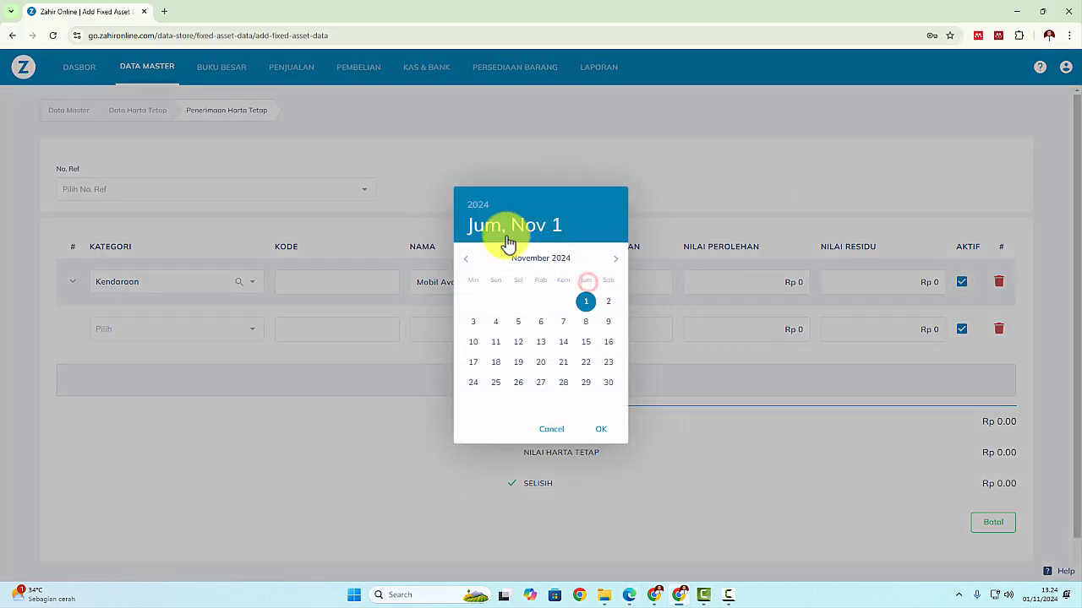
left_click(477, 204)
left_click(538, 281)
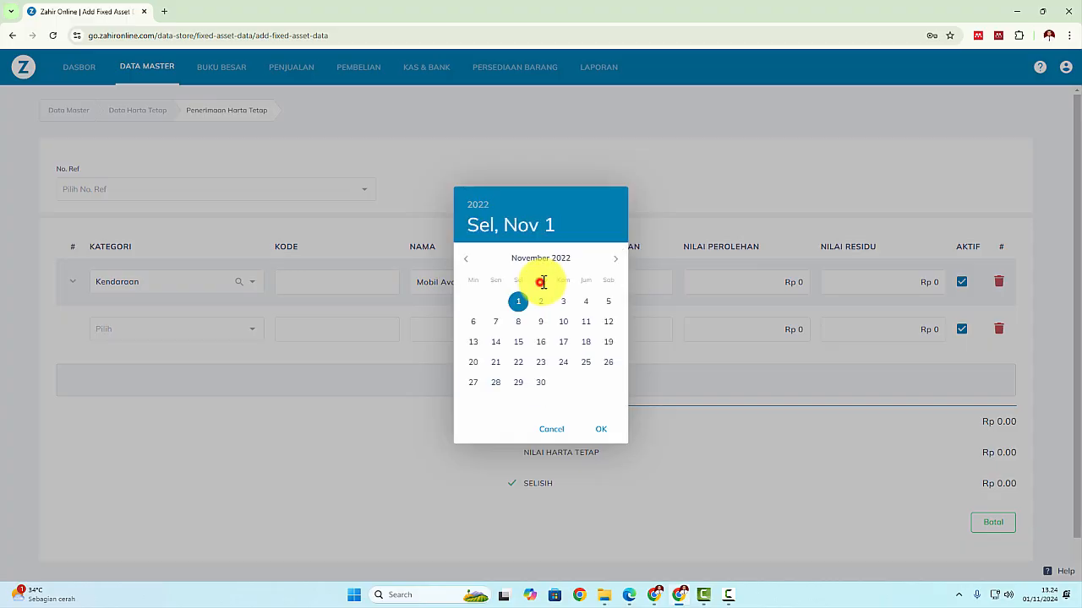
left_click(616, 260)
left_click(615, 261)
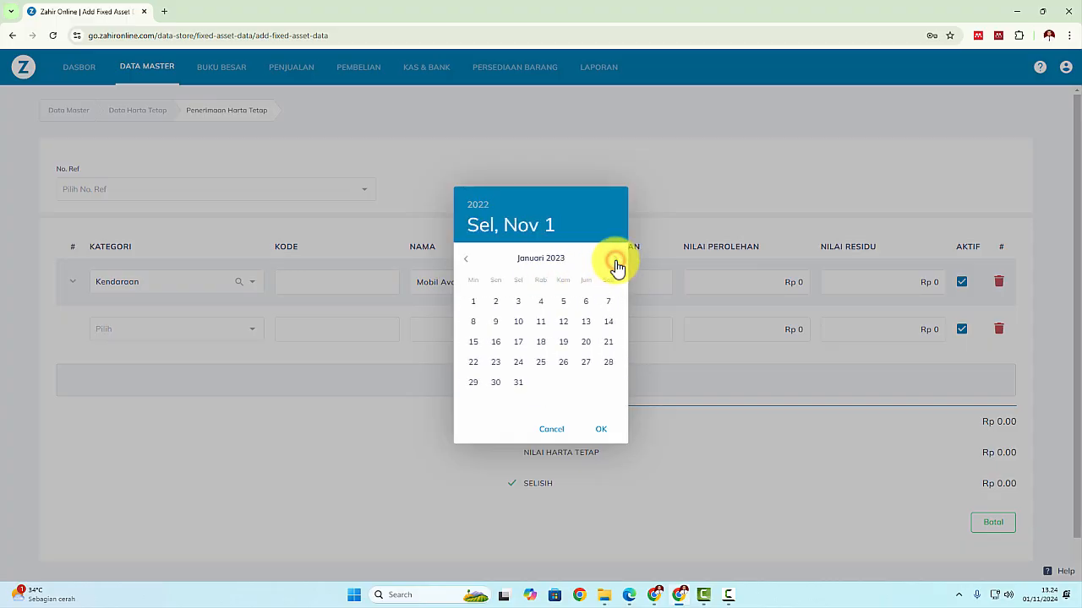
left_click(473, 302)
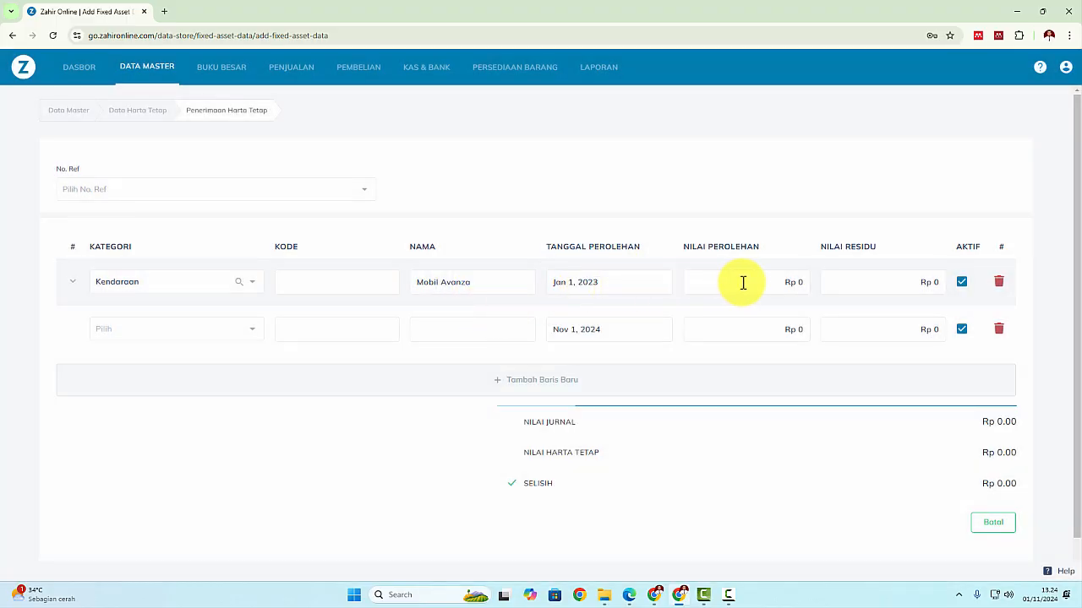
Set the Mobil Avanza acquisition value to Rp 150,000,000 and save the fixed asset entry
key("alt+Tab")
key("alt+Tab")
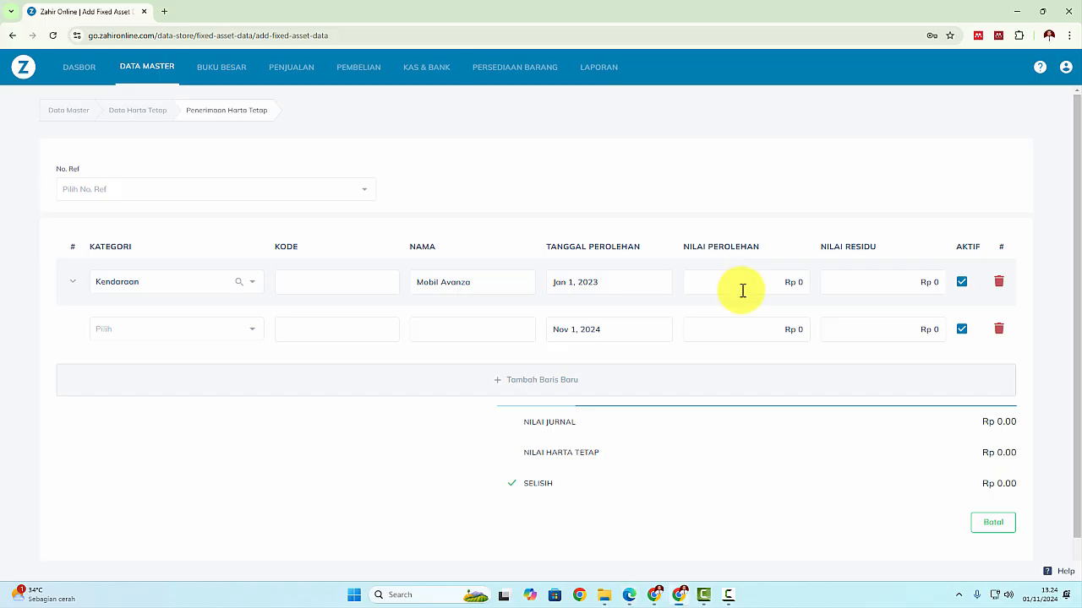
left_click_drag(740, 290, 811, 285)
type("156")
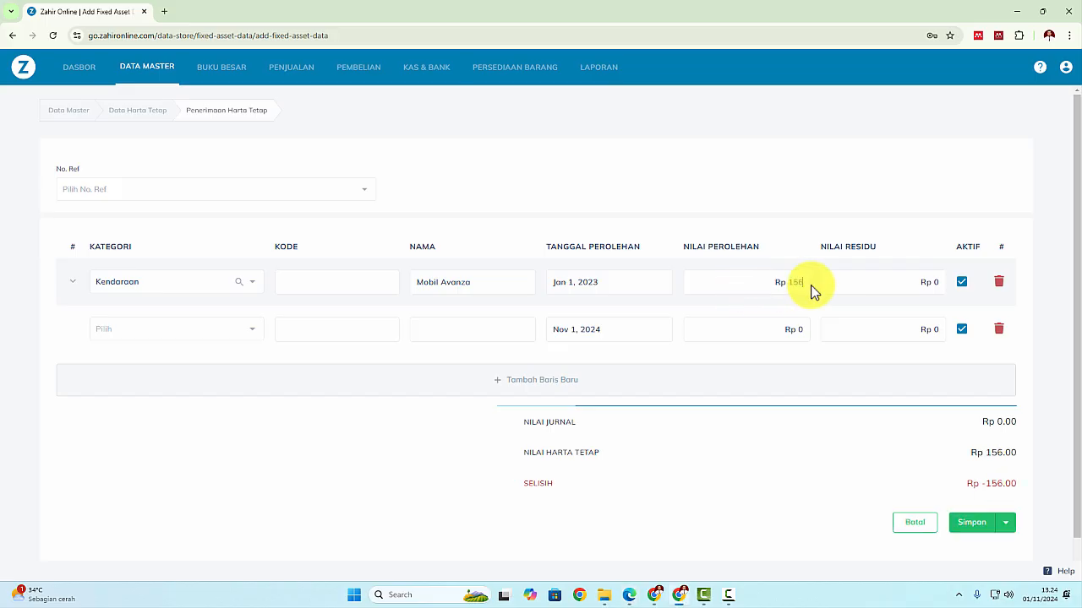
key("BackSpace")
type("0,000")
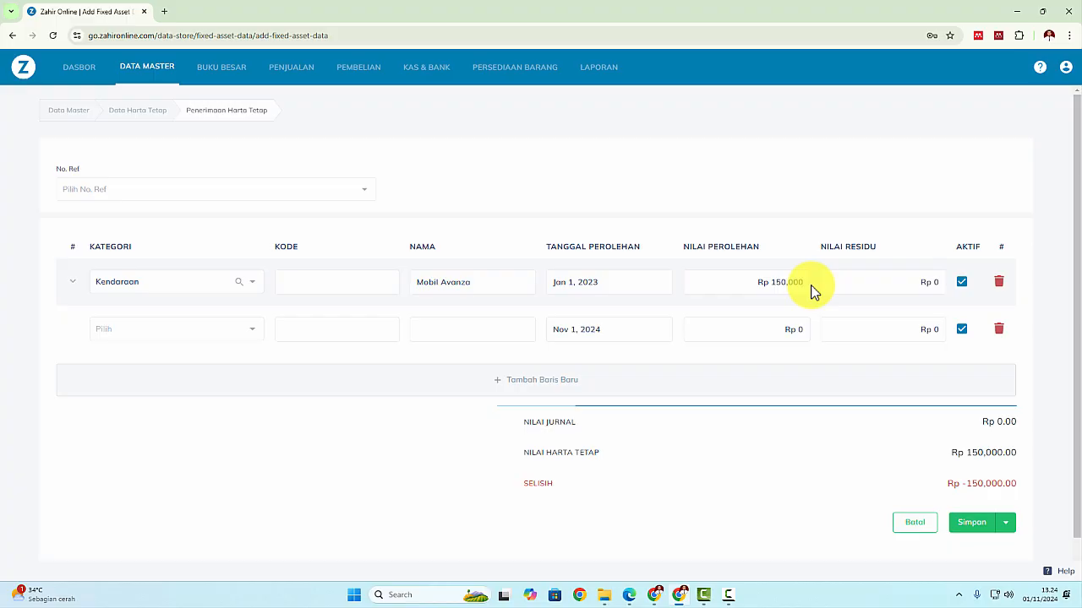
type("000")
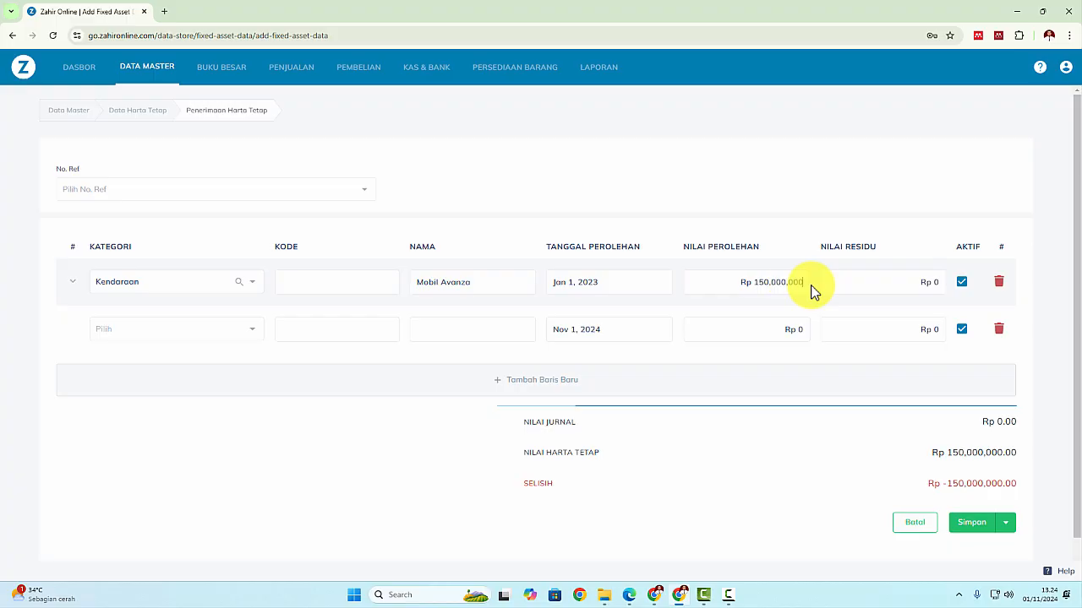
scroll(887, 495, "down", 1)
left_click(980, 495)
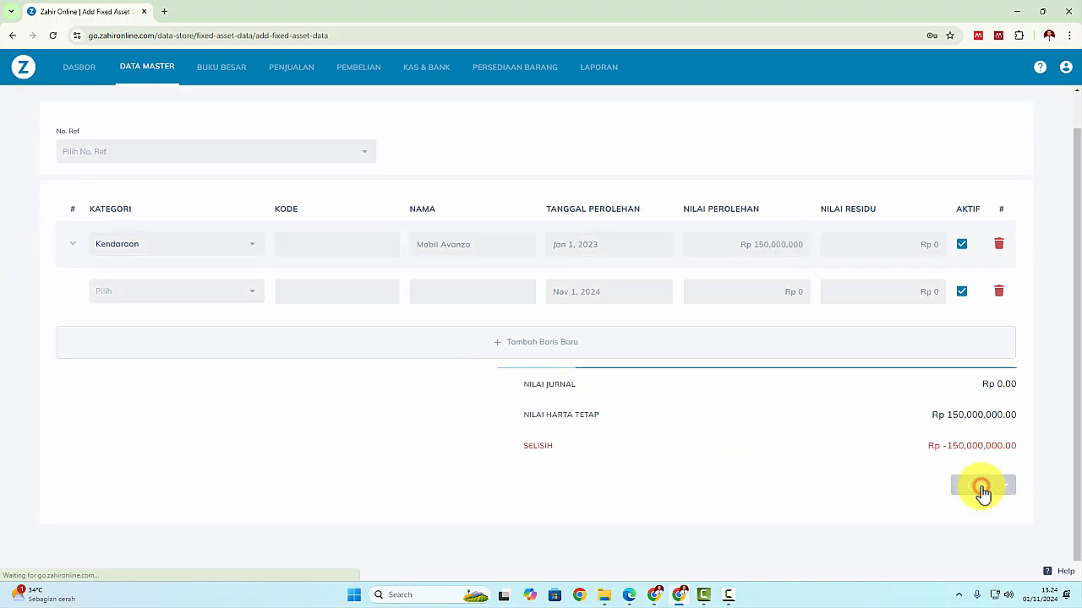
Finish saving the fixed asset and compare Mobil Avanza's accumulated depreciation with the Akumulasi Penyusutan Kendaraan balance in the PDF
left_click(982, 491)
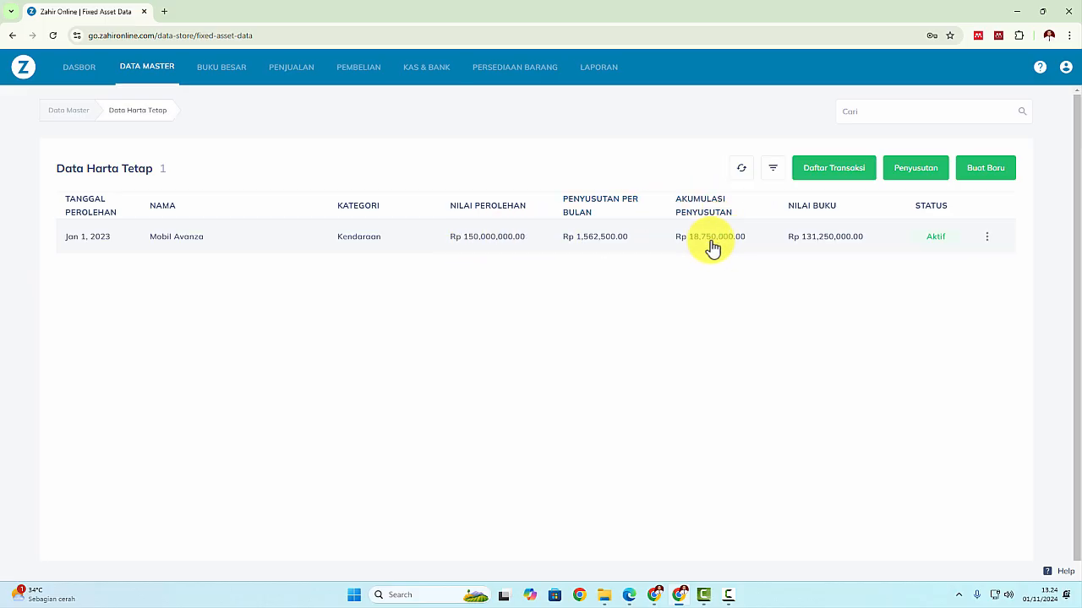
key("alt+Tab")
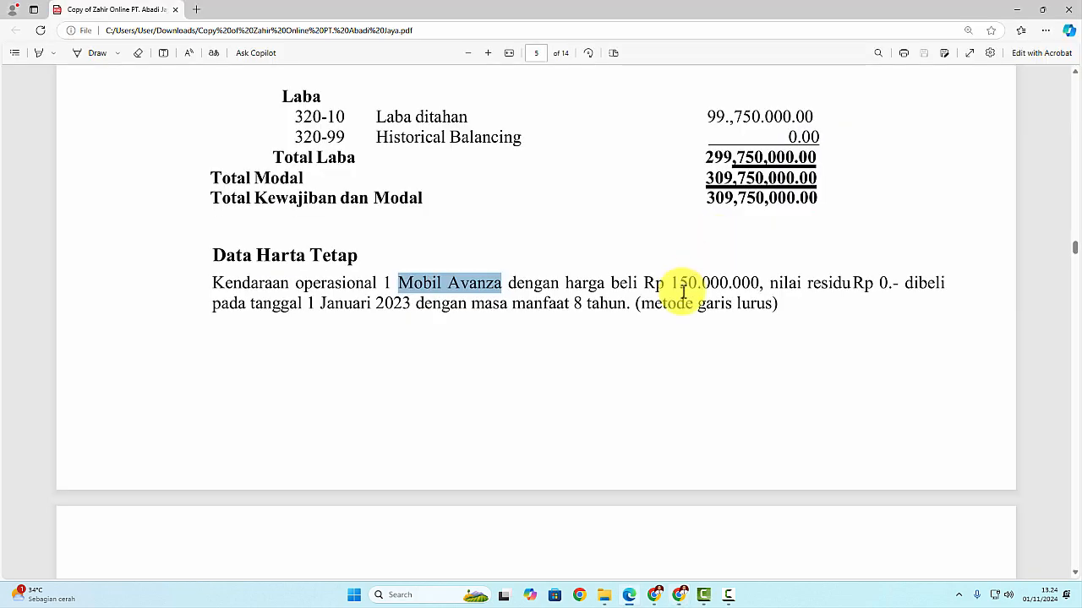
scroll(681, 295, "up", 8)
left_click_drag(715, 203, 826, 203)
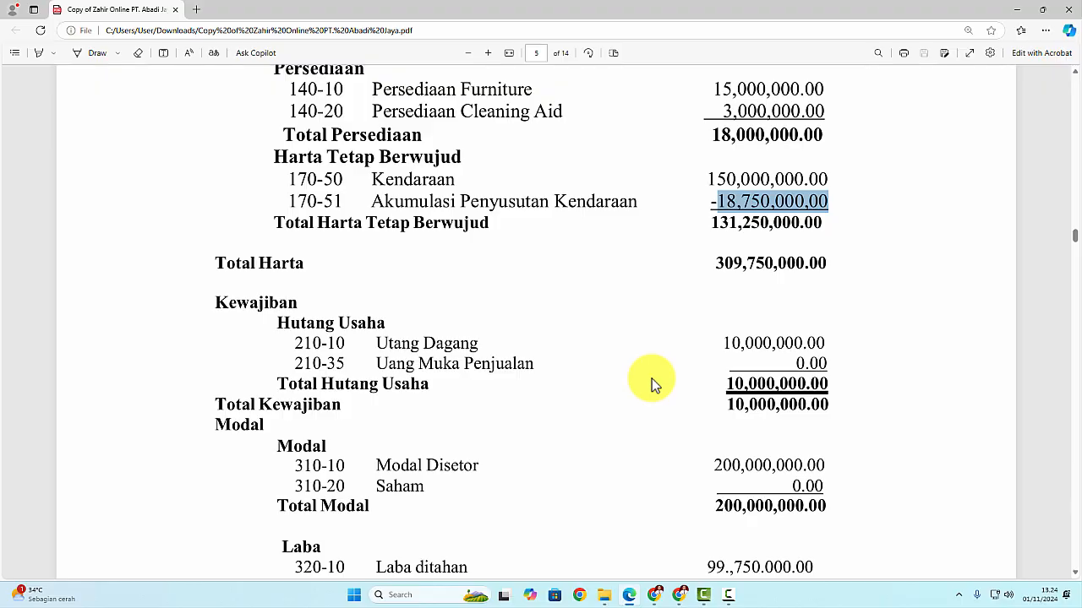
scroll(652, 378, "down", 5)
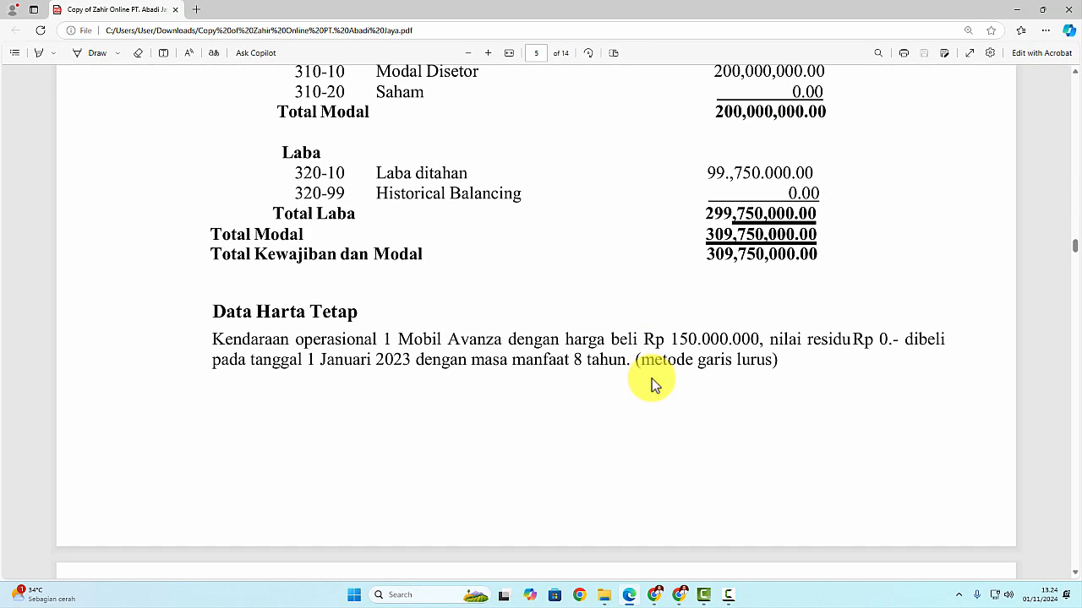
key("alt+Tab")
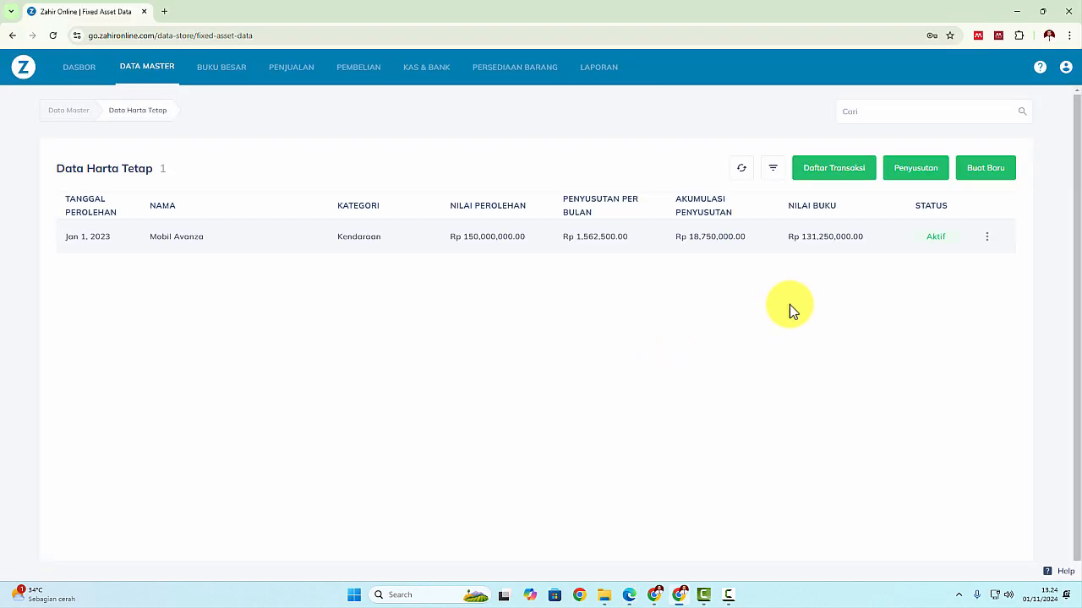
Review the inventory, balance sheet and fixed asset sections in the PDF, through to Dokumen Transaksi No. 1 (Sewa dibayar dimuka)
left_click(169, 79)
key("alt+Tab")
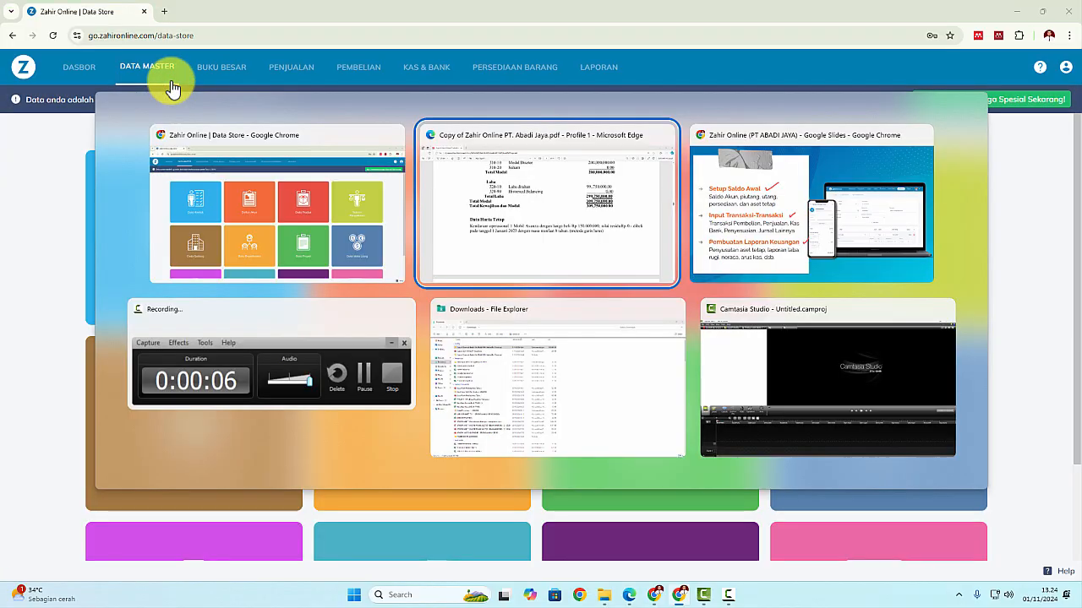
scroll(425, 446, "down", 3)
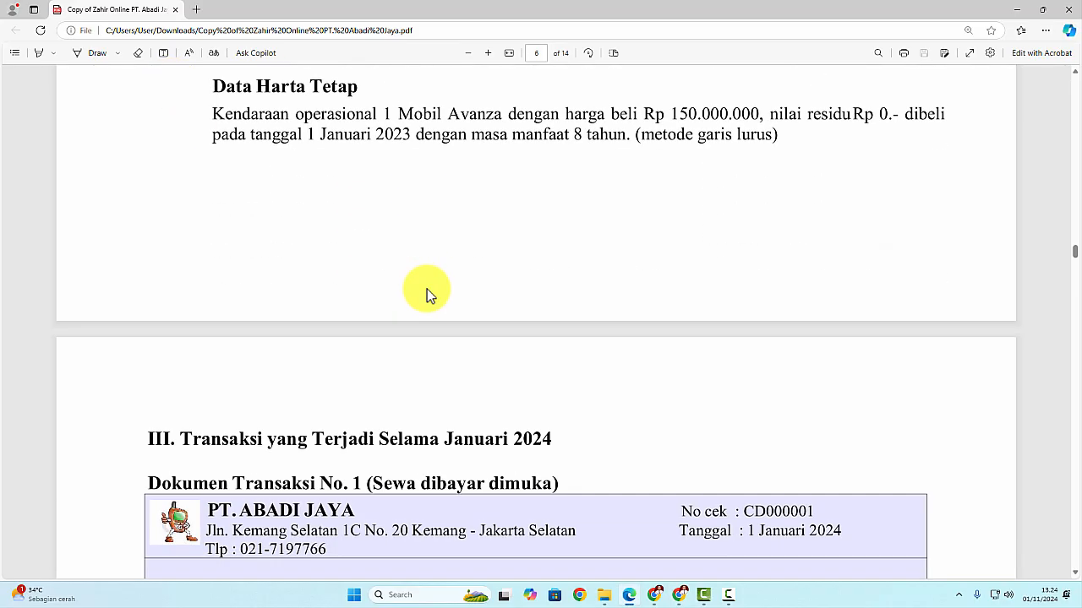
scroll(427, 292, "up", 5)
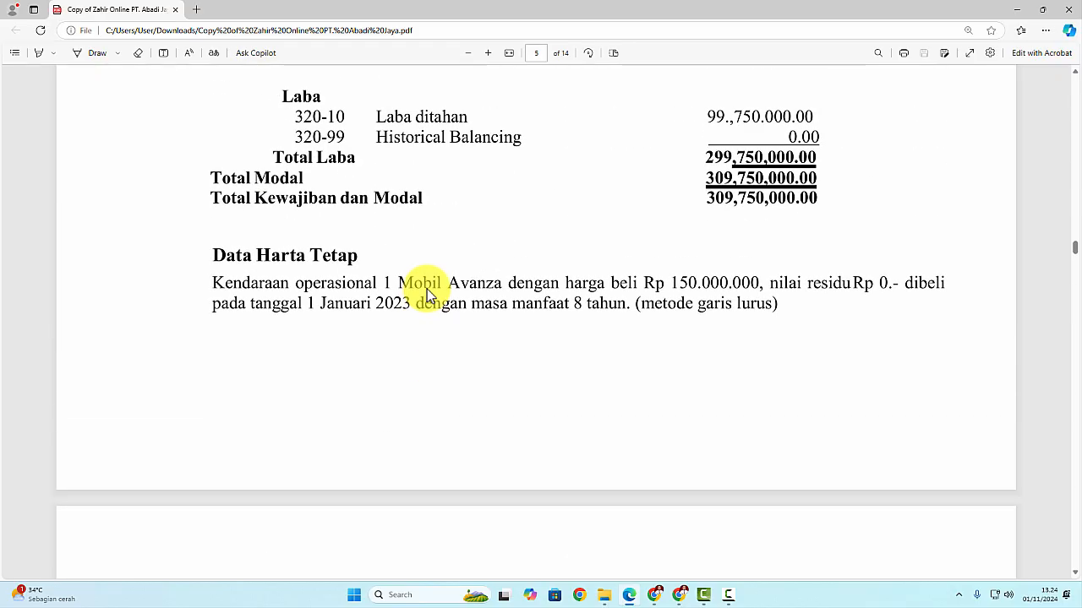
scroll(427, 289, "up", 15)
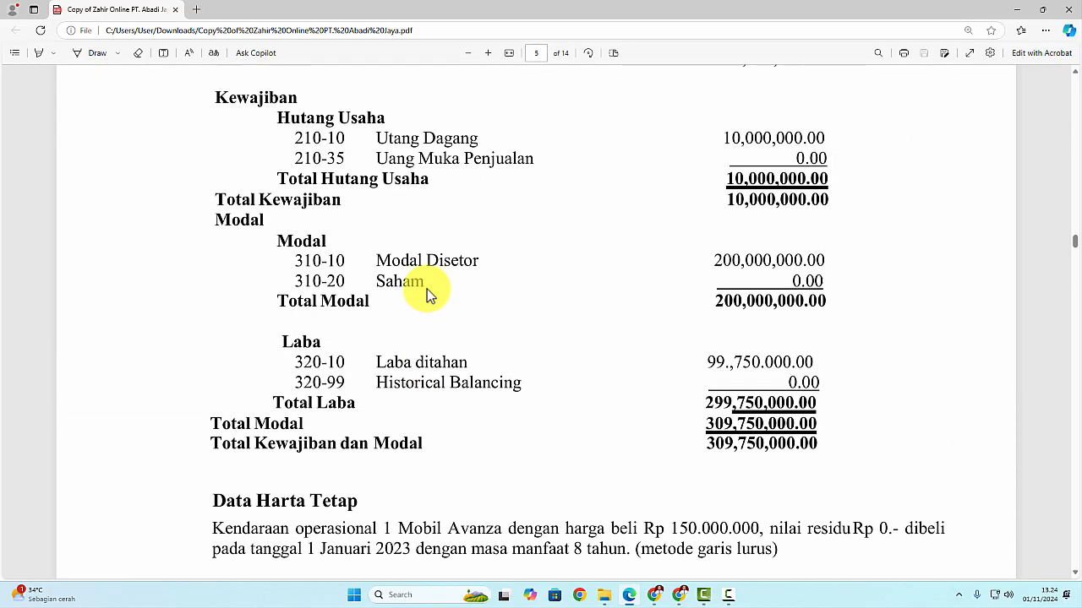
scroll(427, 289, "up", 10)
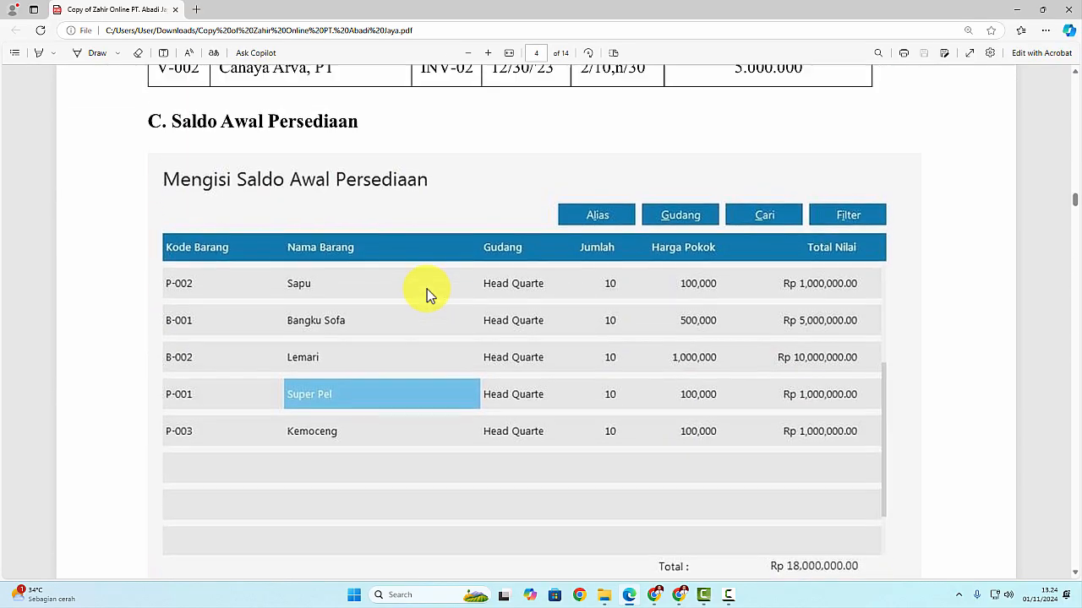
scroll(417, 309, "down", 4)
scroll(415, 315, "down", 7)
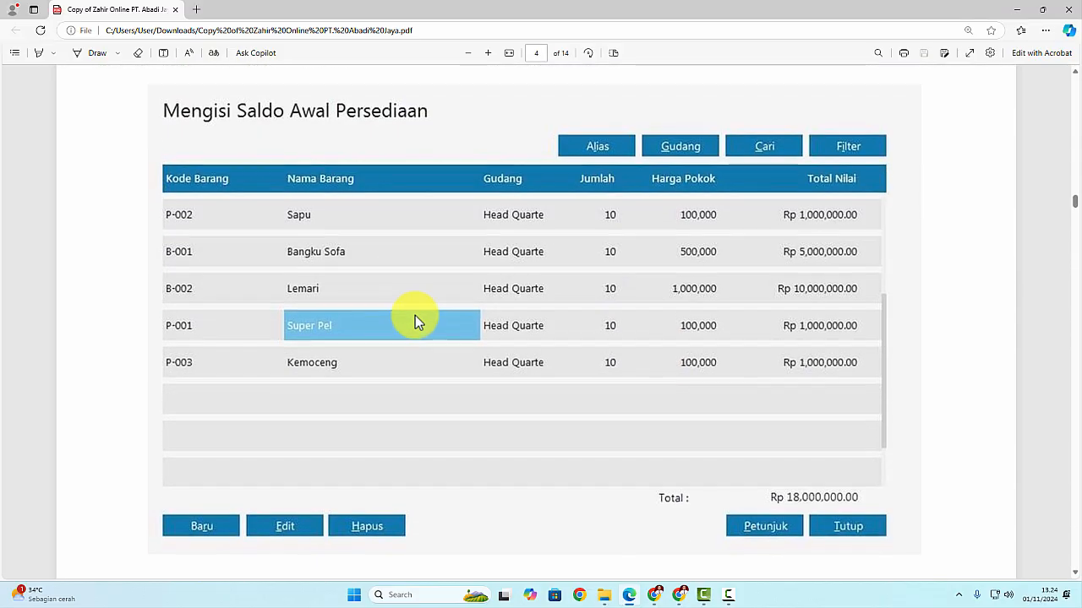
scroll(415, 315, "down", 3)
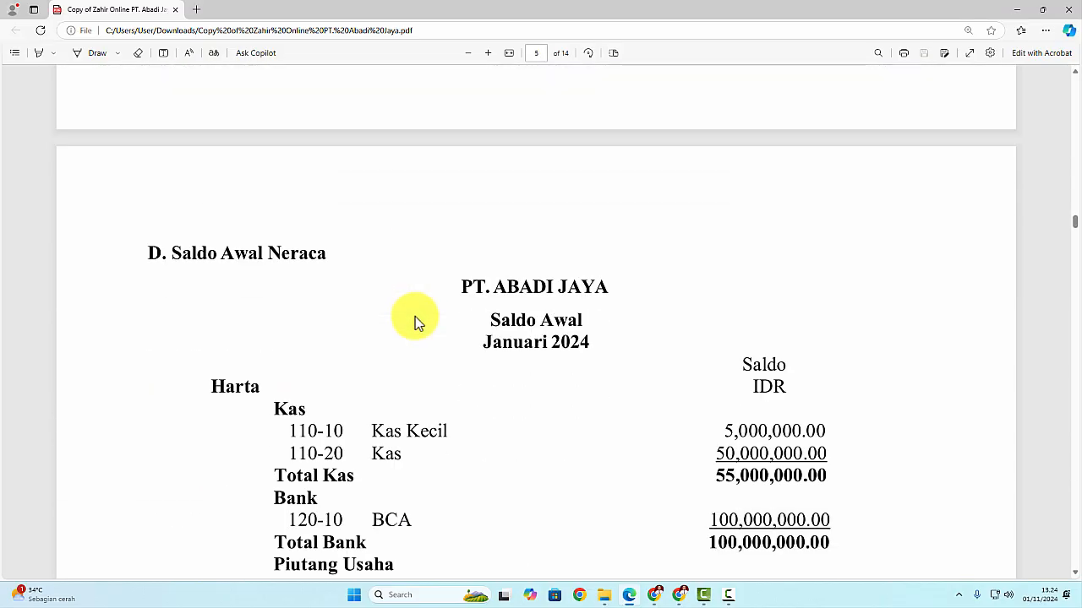
scroll(415, 320, "down", 13)
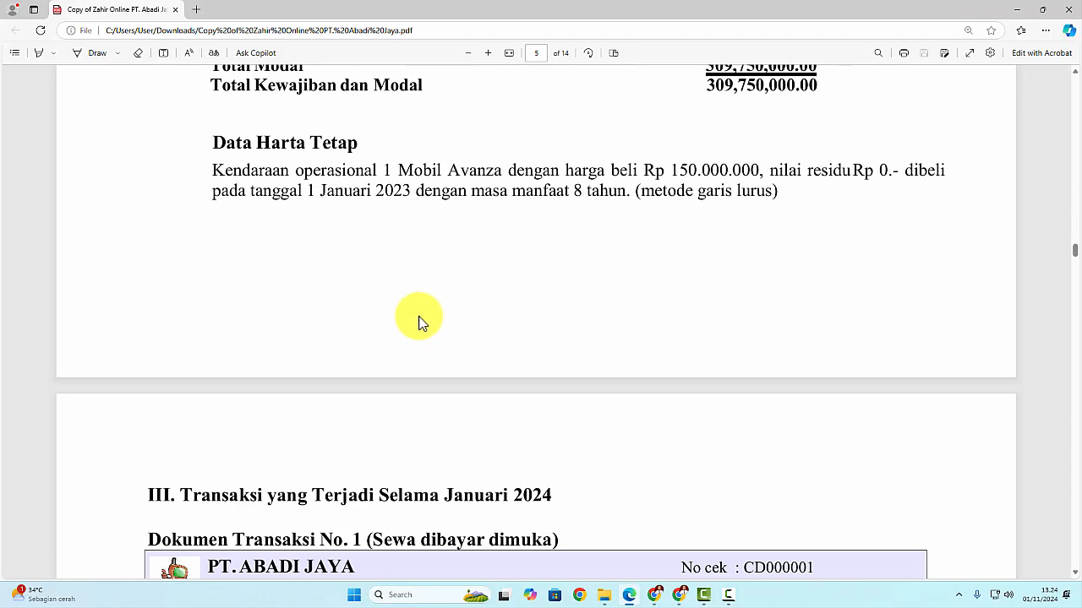
scroll(434, 315, "down", 4)
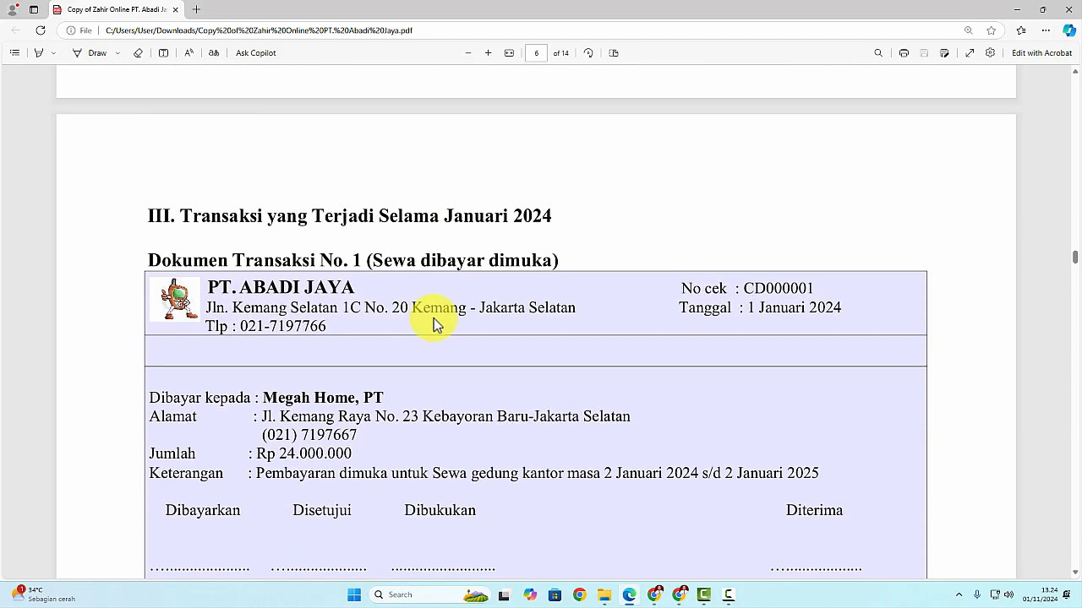
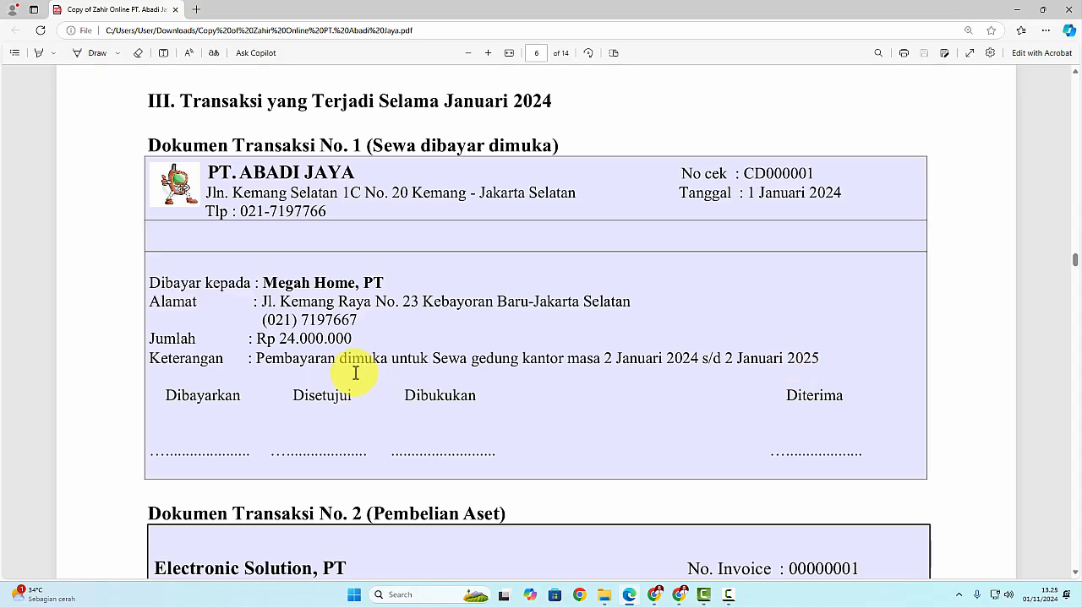
Return to Zahir Online and start a new Pengeluaran entry in the cash and bank module
key("alt+Tab")
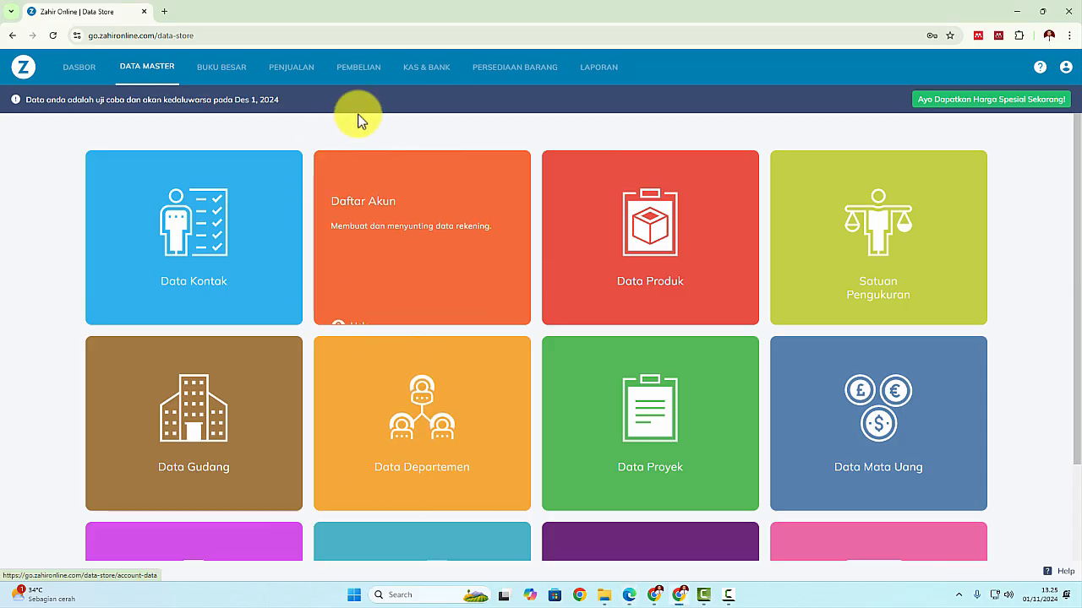
left_click(425, 71)
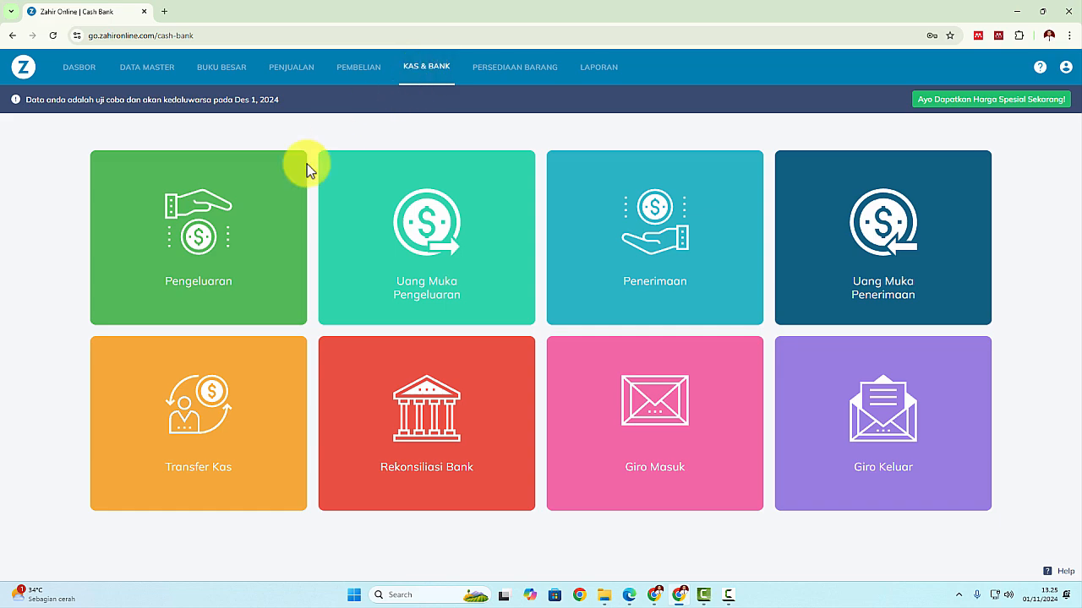
left_click(203, 278)
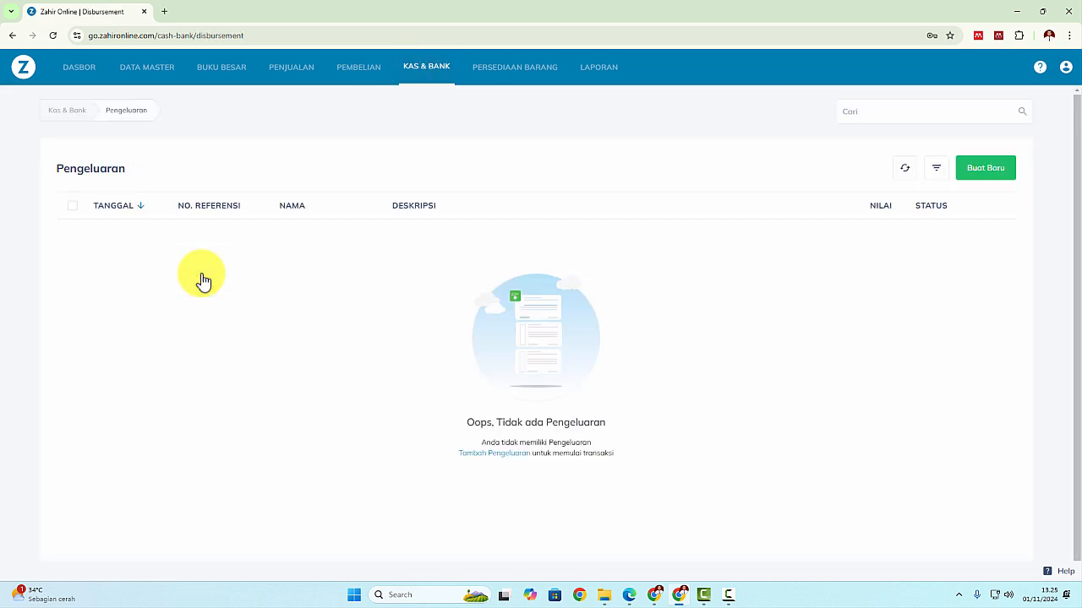
left_click(966, 173)
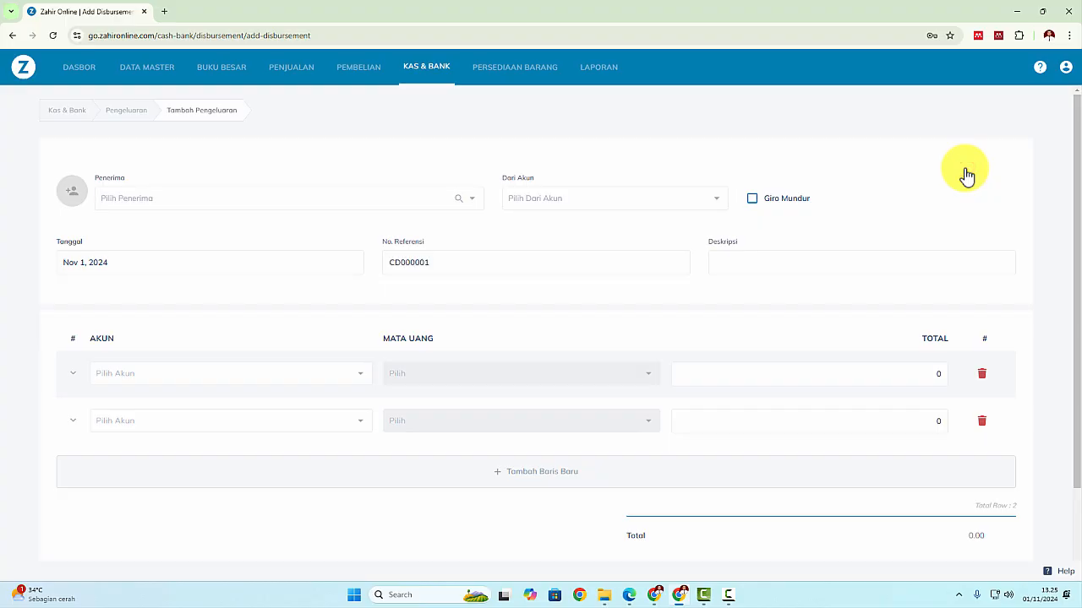
Start a new contact for the disbursement's recipient and name it "Megah Home, PT", copied from the PDF, with the missing spaces restored
left_click(459, 201)
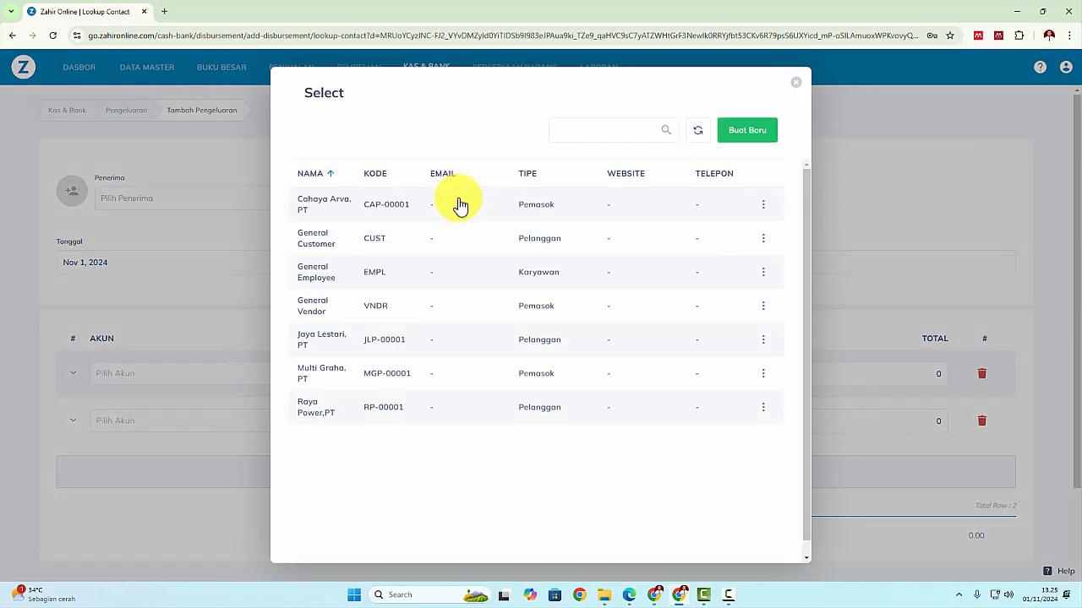
left_click(739, 133)
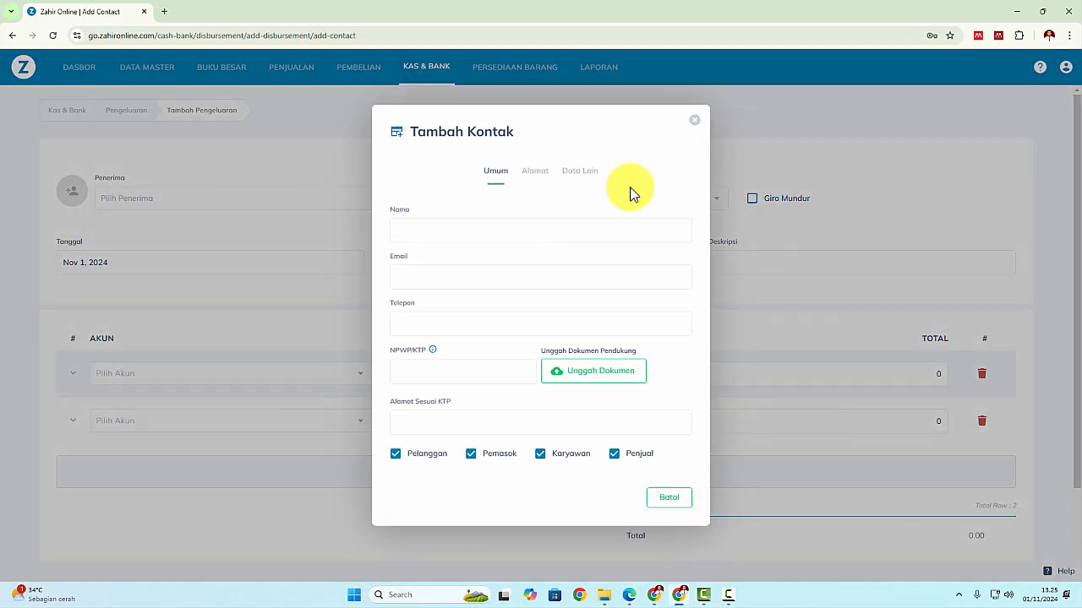
key("alt+Tab")
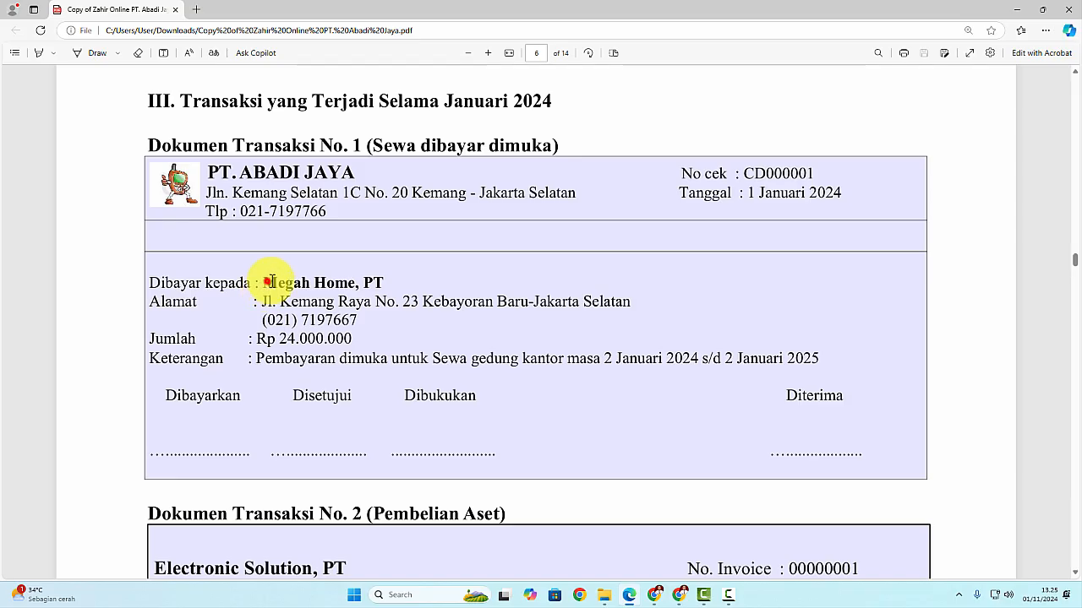
left_click_drag(267, 282, 377, 282)
key("ctrl+c")
key("alt+Tab")
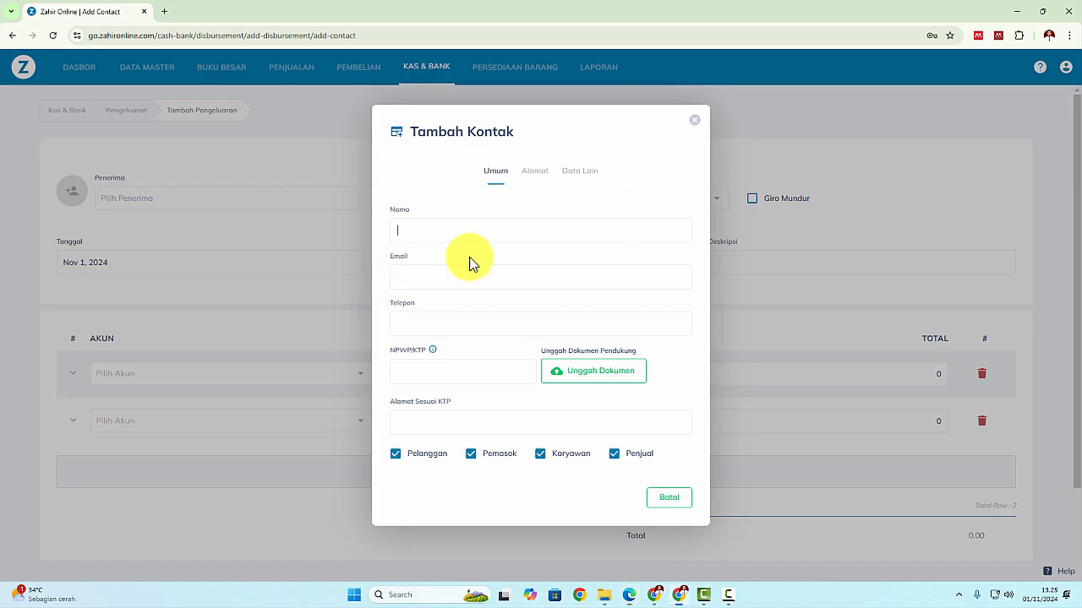
key("ctrl+v")
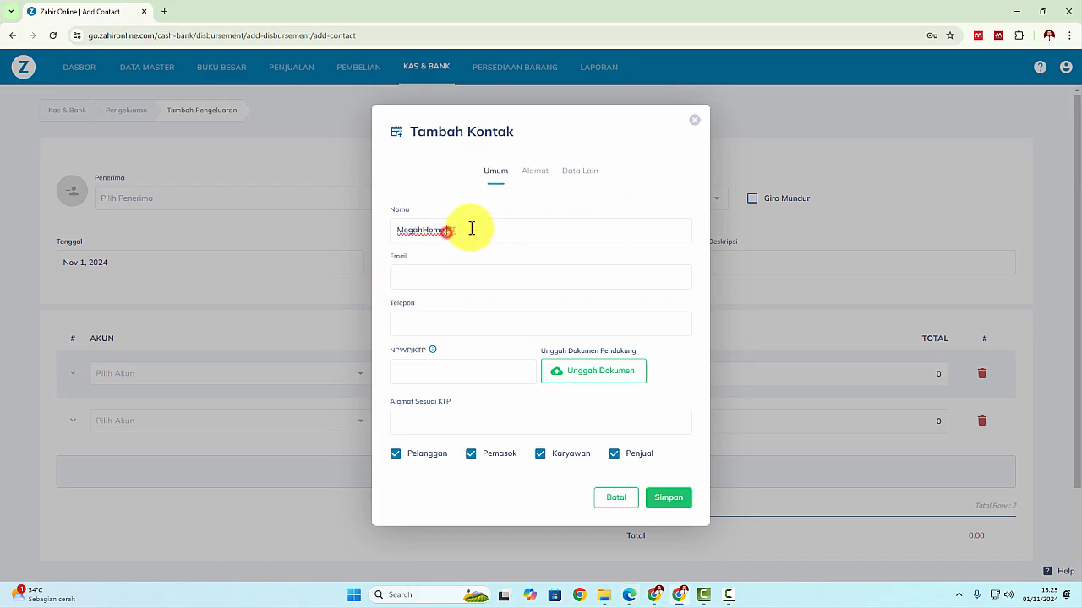
left_click(423, 230)
Limit the Megah Home, PT contact type to Pemasok by deselecting Pelanggan, Karyawan and Penjual
left_click(436, 454)
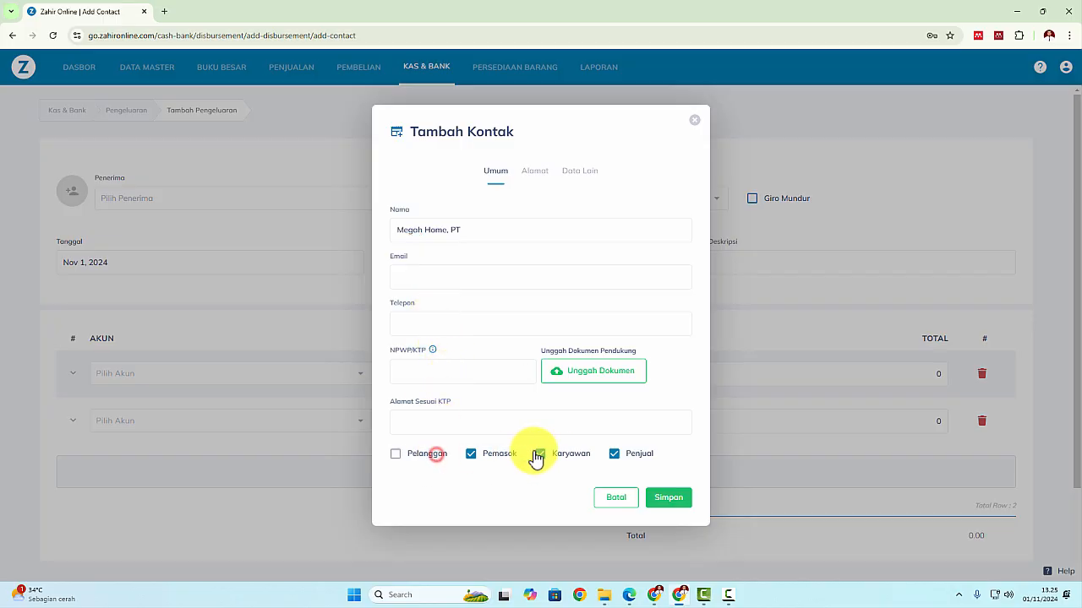
left_click(539, 456)
left_click(639, 454)
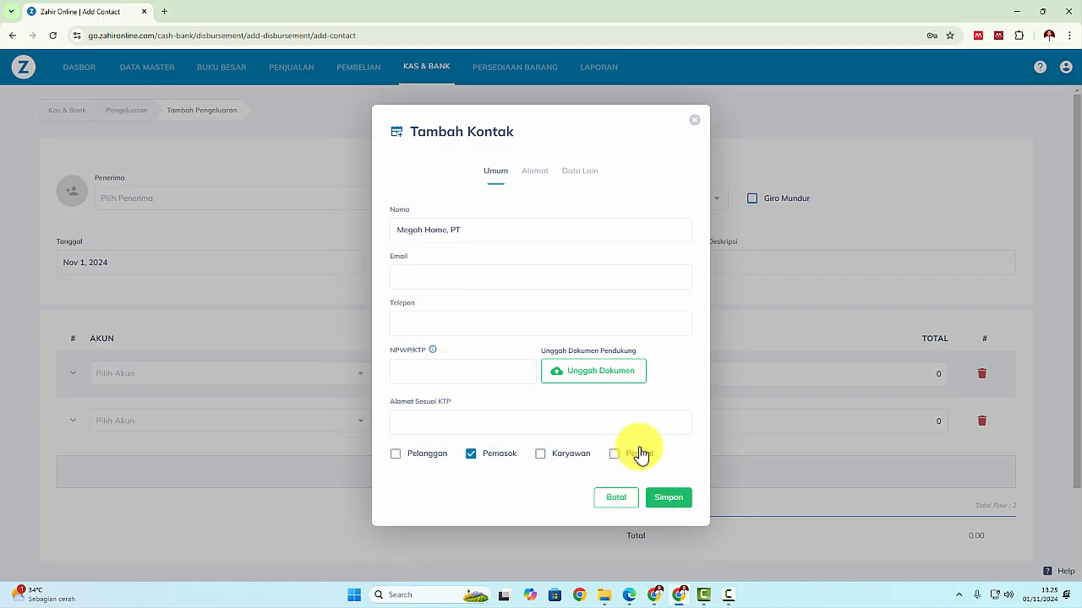
Copy the payee's address from Dokumen Transaksi No. 1 in the PDF into the contact's billing address
key("alt+Tab")
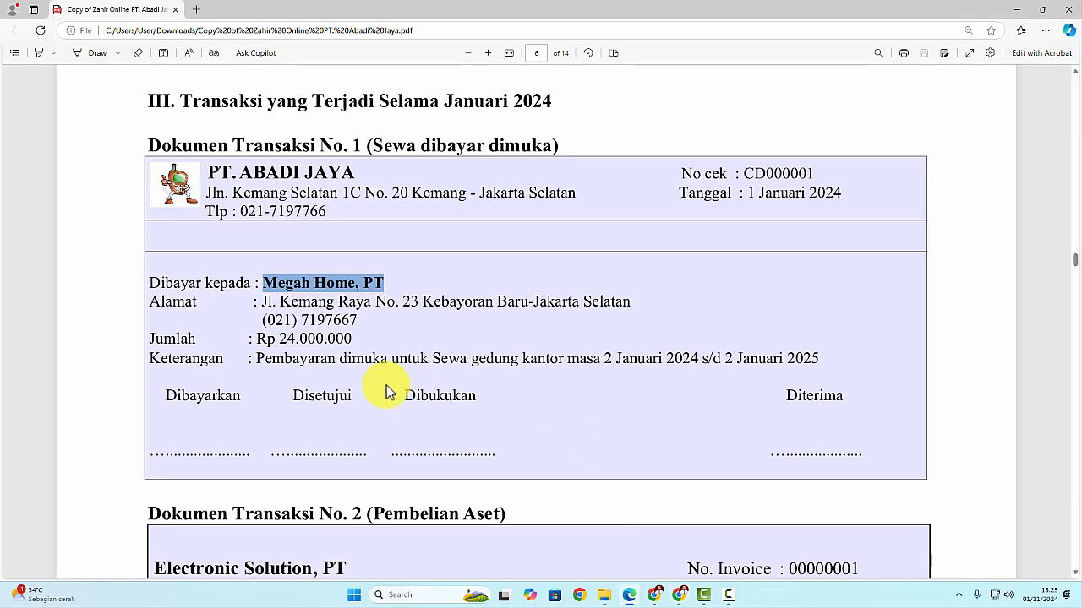
left_click_drag(260, 301, 632, 294)
key("ctrl+c")
key("alt+Tab")
left_click(452, 422)
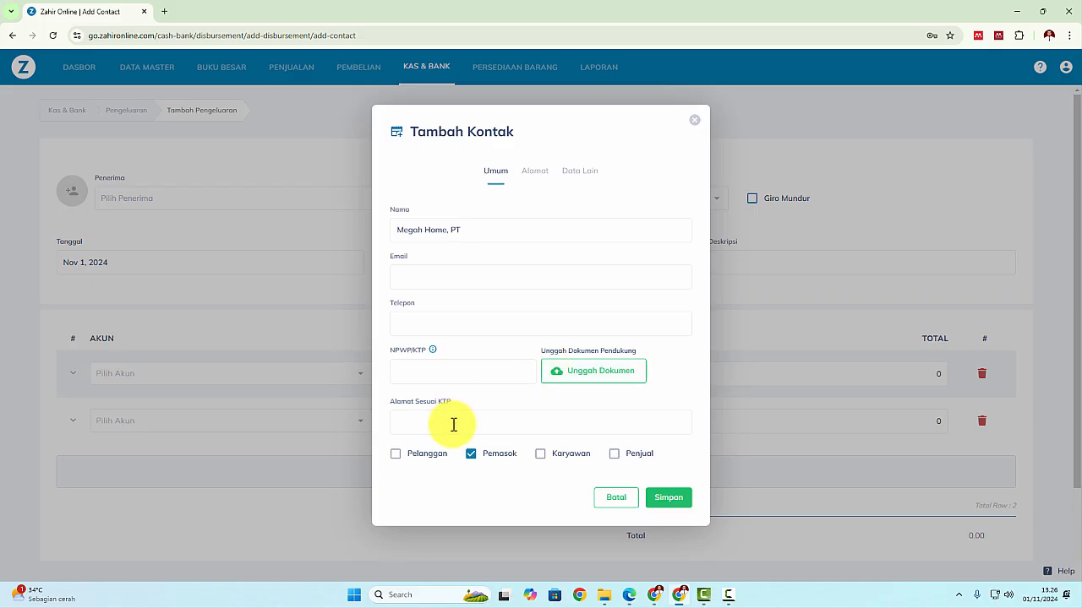
key("ctrl+v")
left_click(535, 172)
left_click(455, 285)
key("ctrl+v")
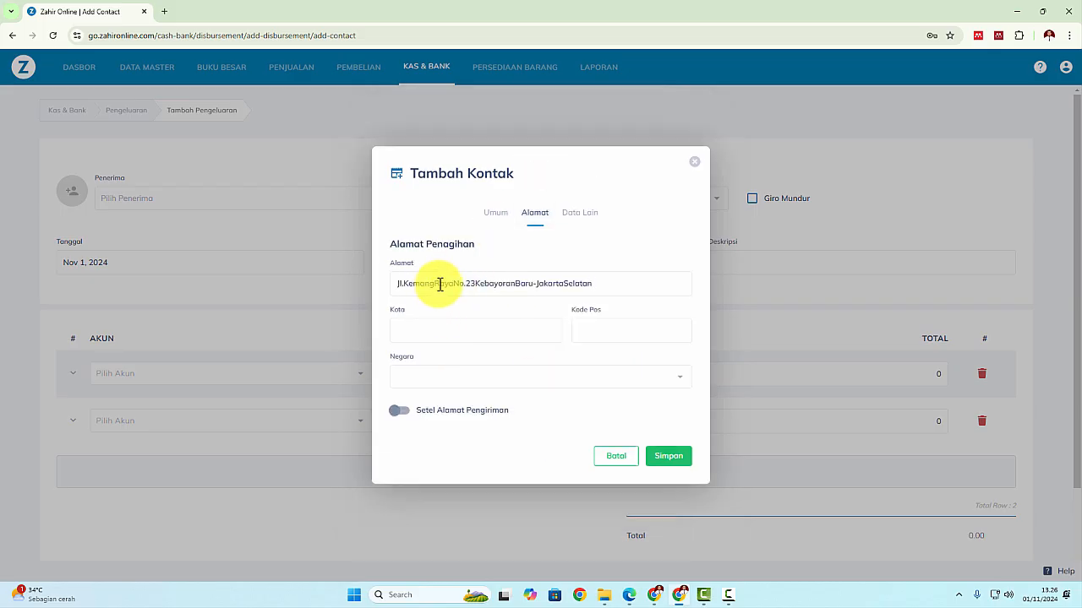
Insert the missing spaces between the words of the contact's billing address
left_click(435, 283)
left_click(456, 284)
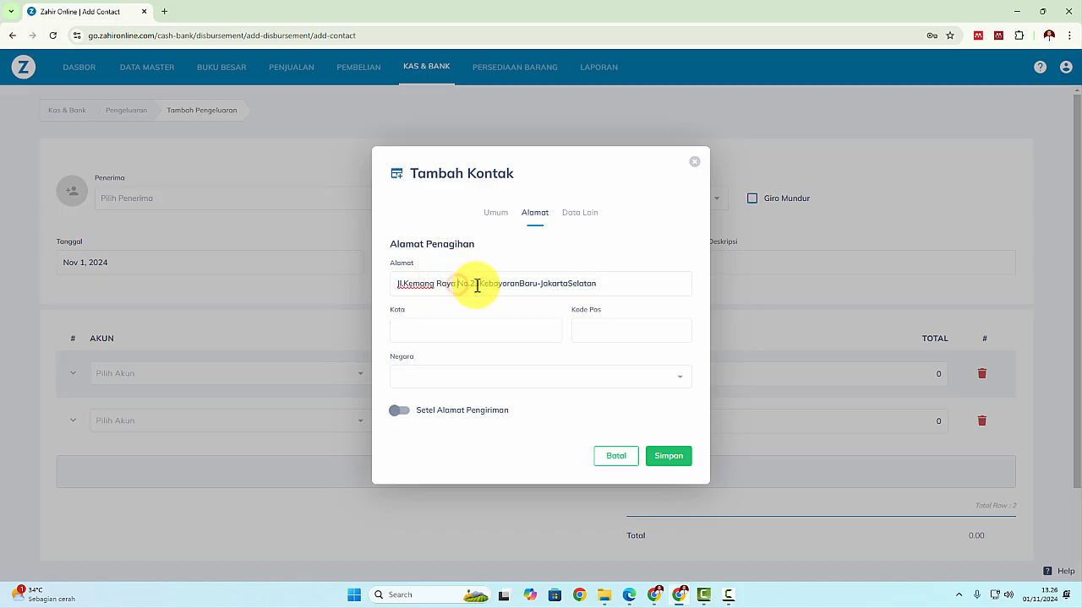
left_click(479, 284)
left_click(519, 284)
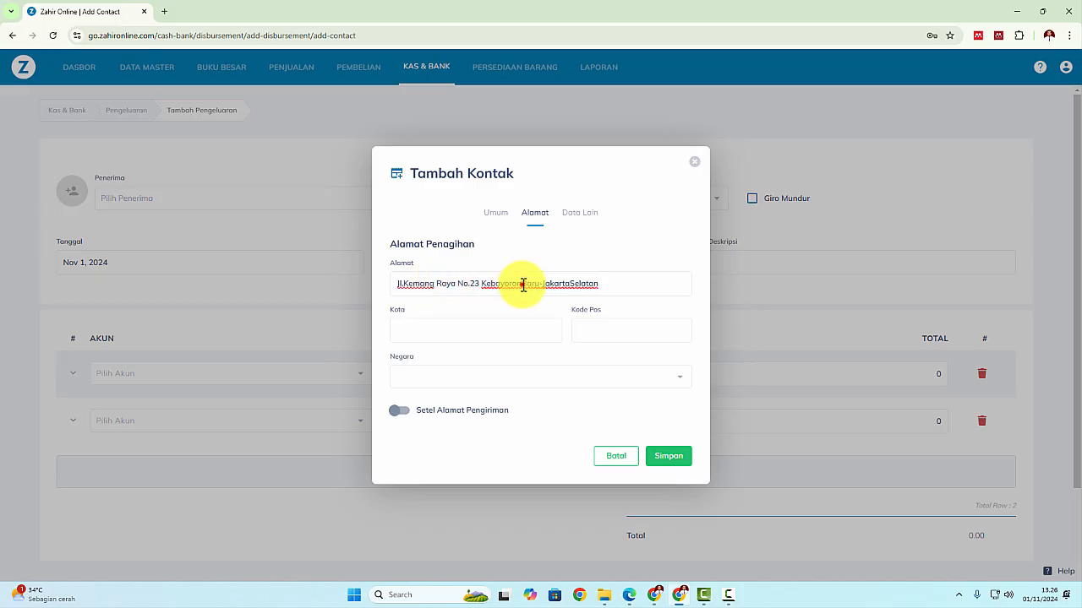
left_click(572, 284)
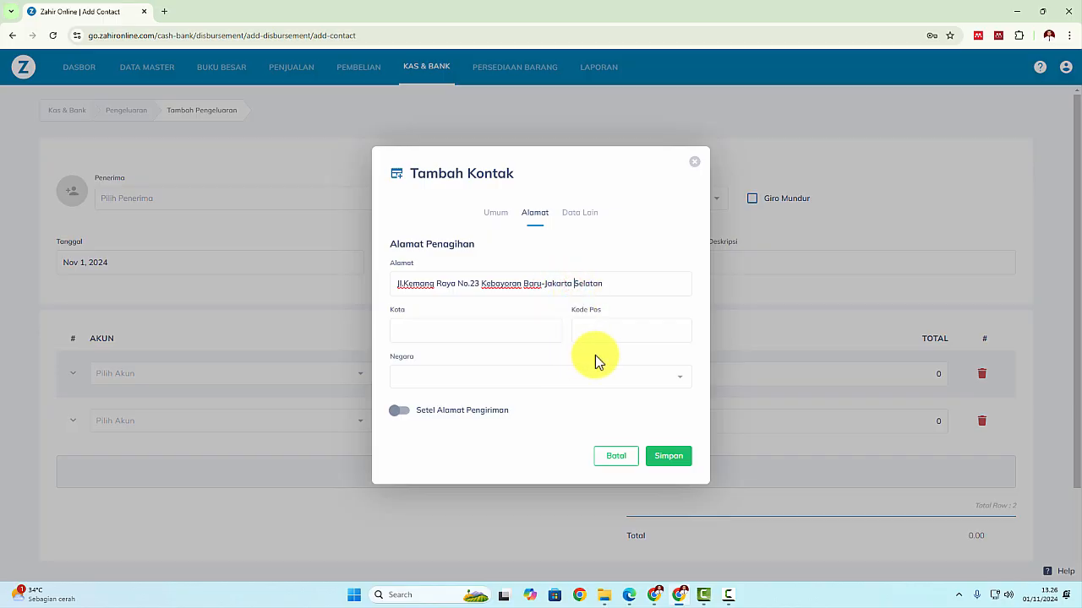
Save the Megah Home, PT contact and go back to the disbursement form without selecting a recipient
left_click(668, 457)
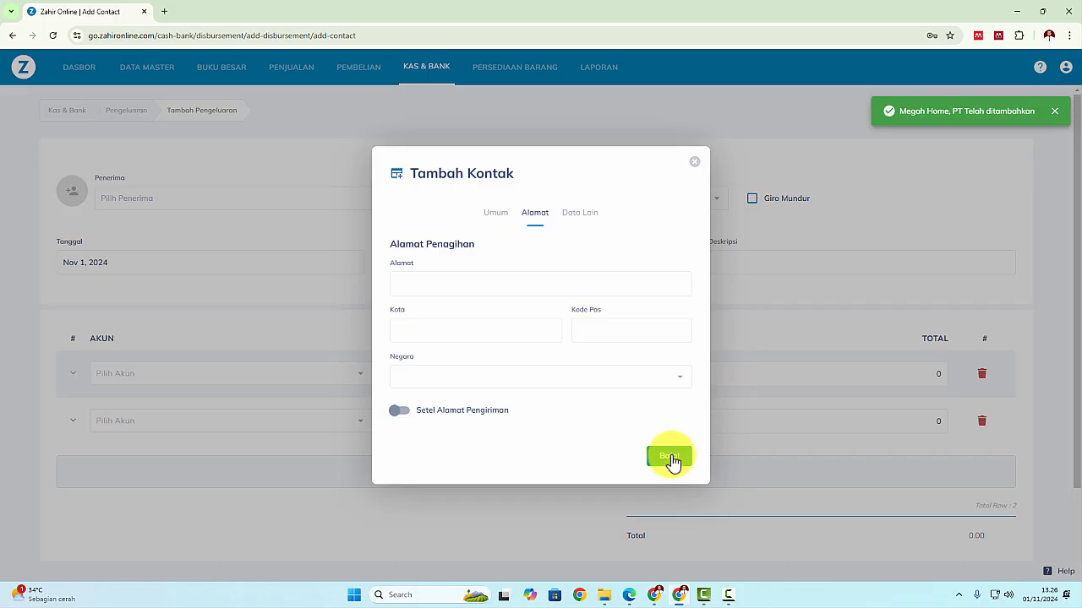
left_click(667, 458)
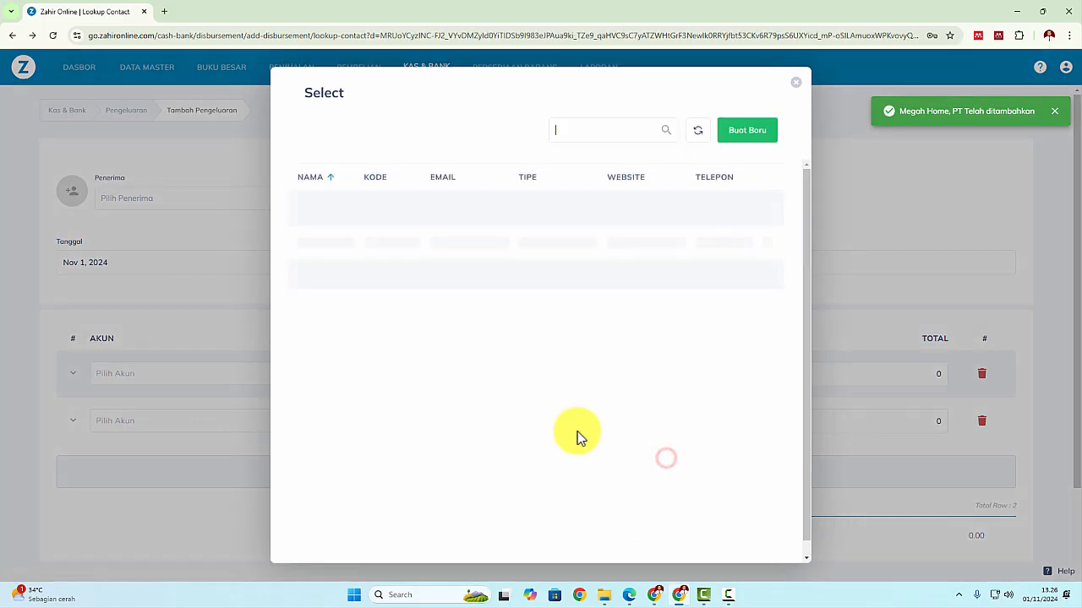
left_click(795, 82)
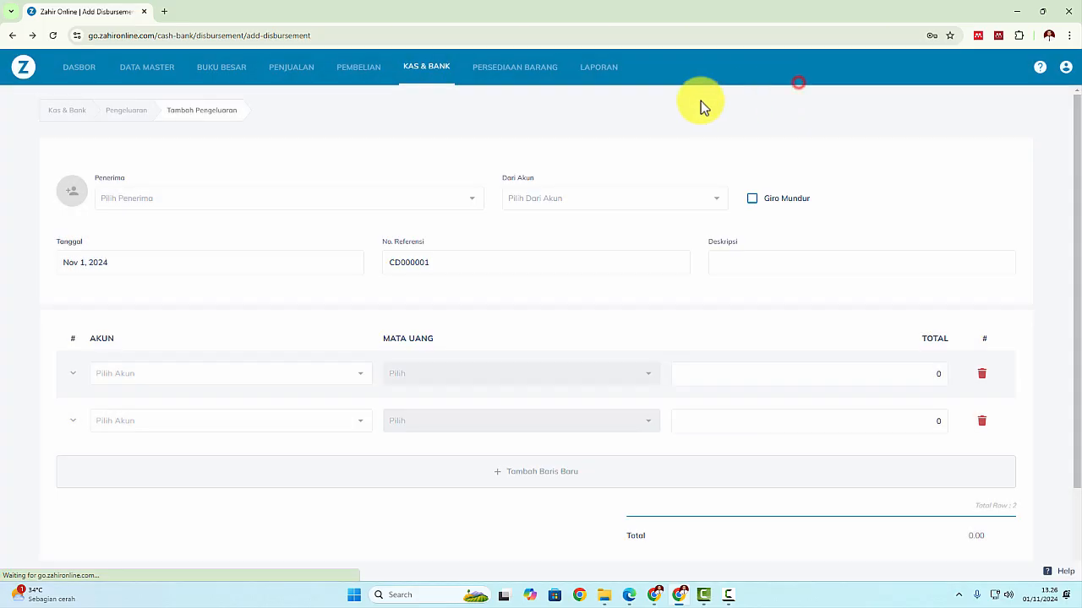
Choose Megah Home, PT as the recipient (Penerima) and Bank as the paying account (Dari Akun) of the disbursement
left_click(147, 203)
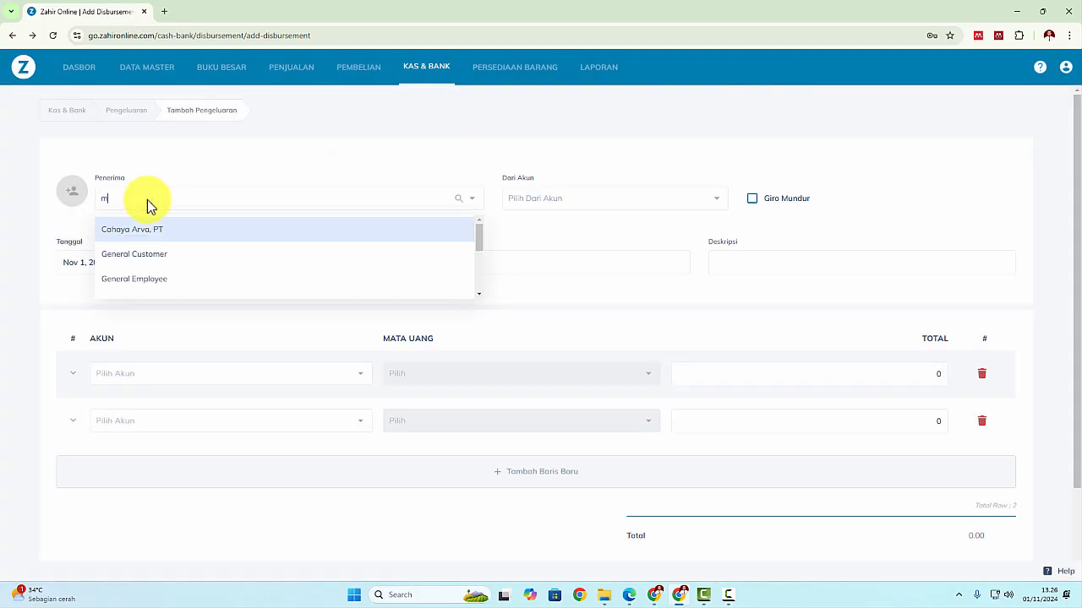
type("mega")
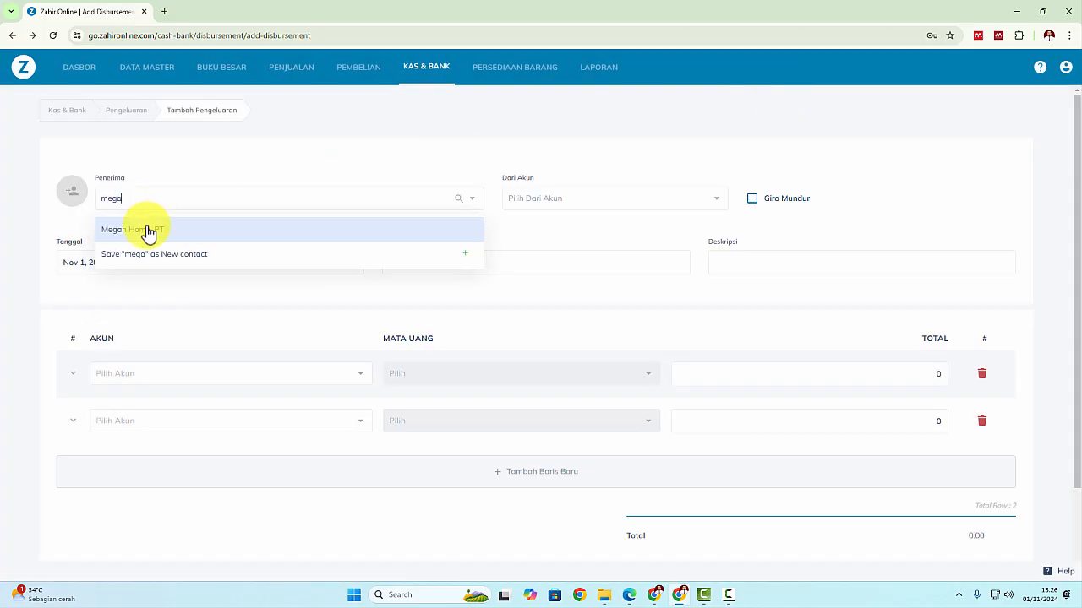
left_click(147, 230)
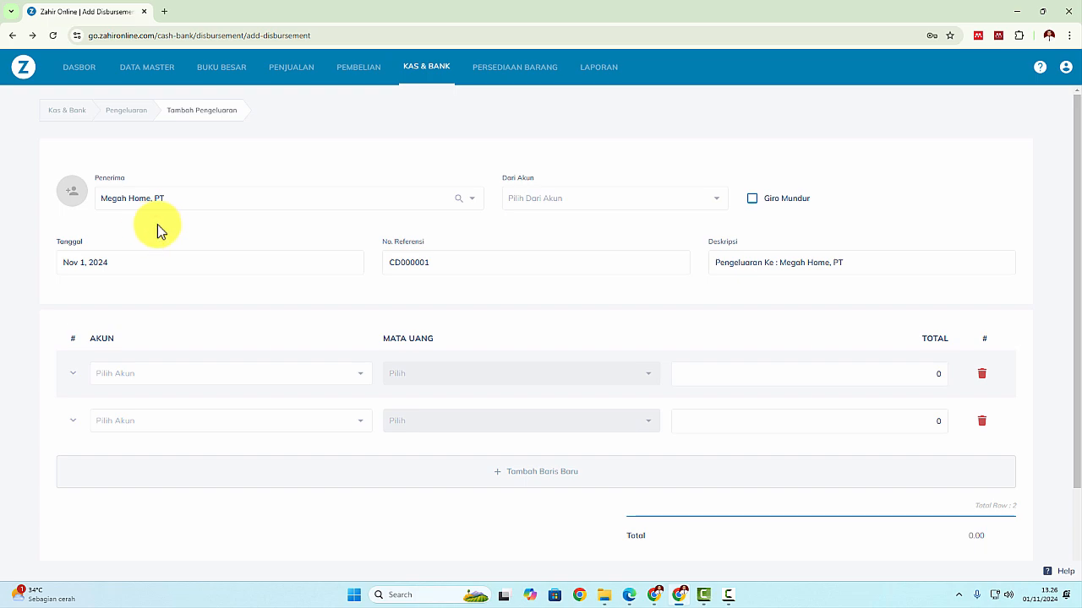
key("alt+Tab")
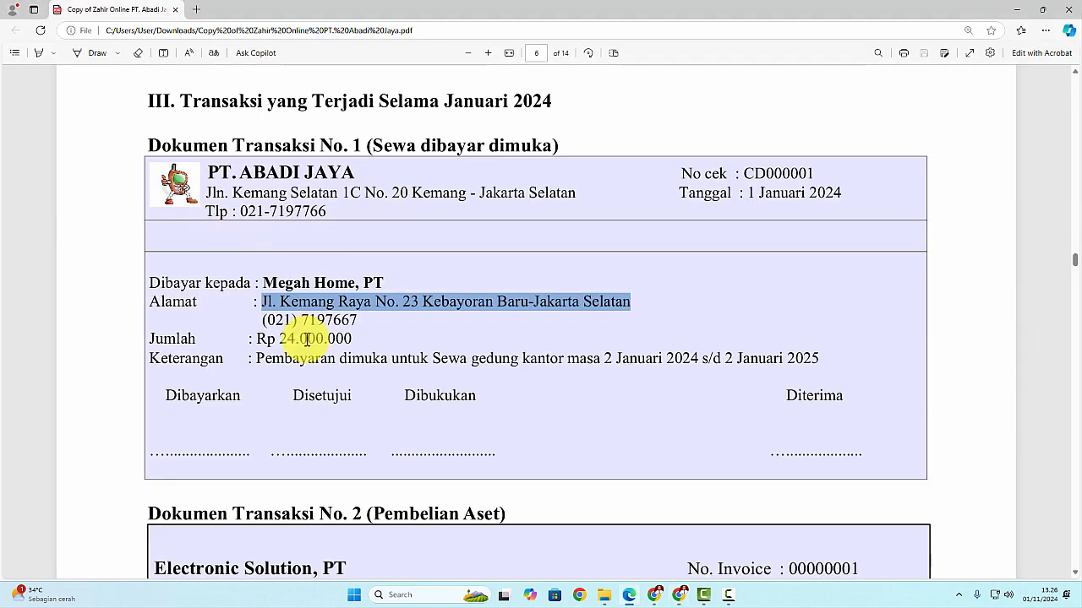
key("alt+Tab")
left_click(717, 201)
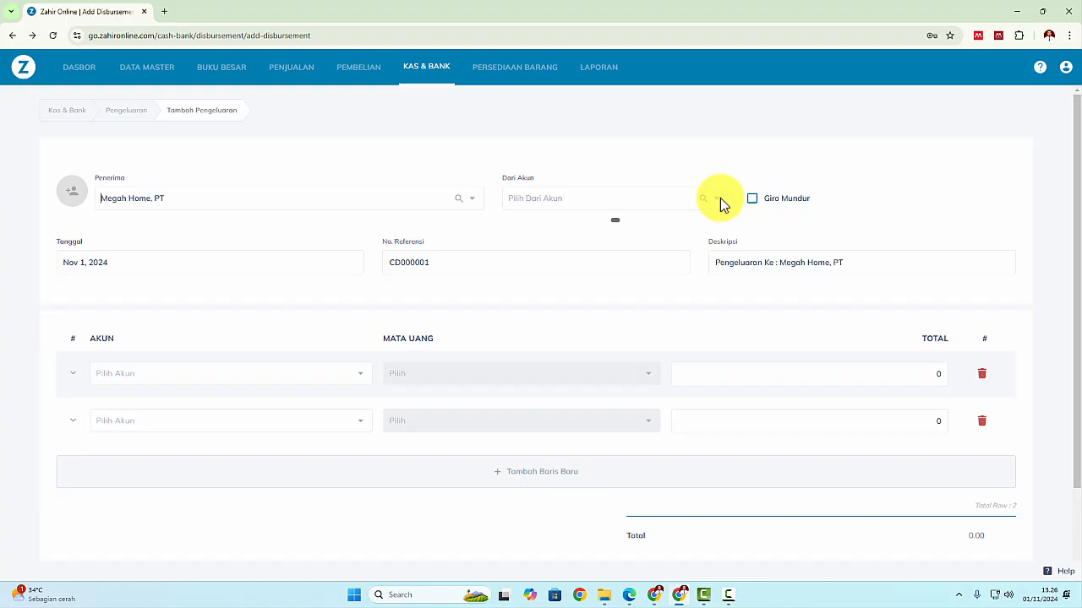
scroll(601, 262, "down", 4)
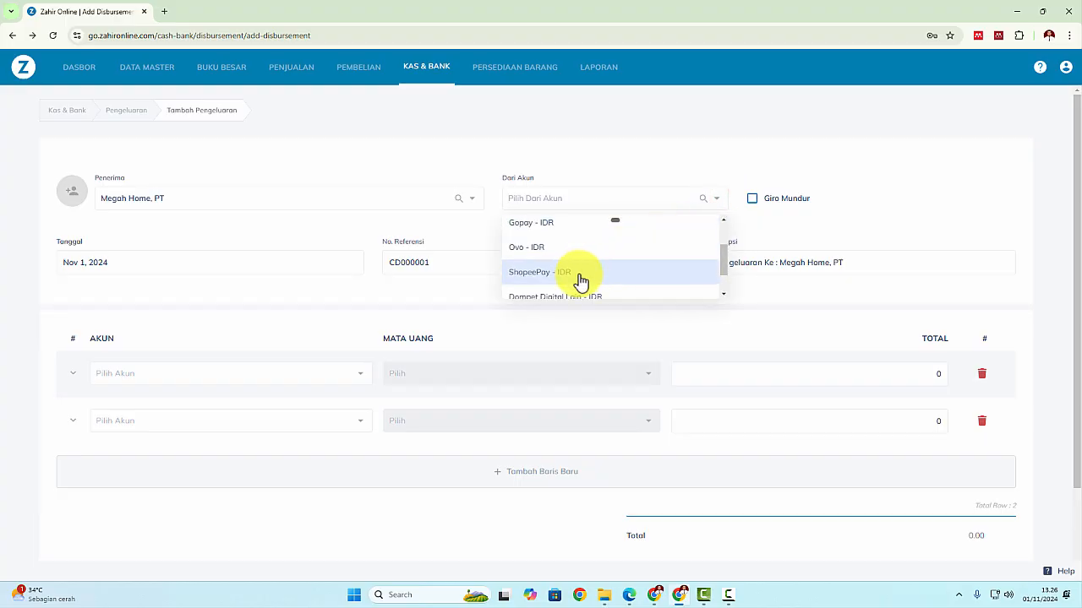
left_click(576, 282)
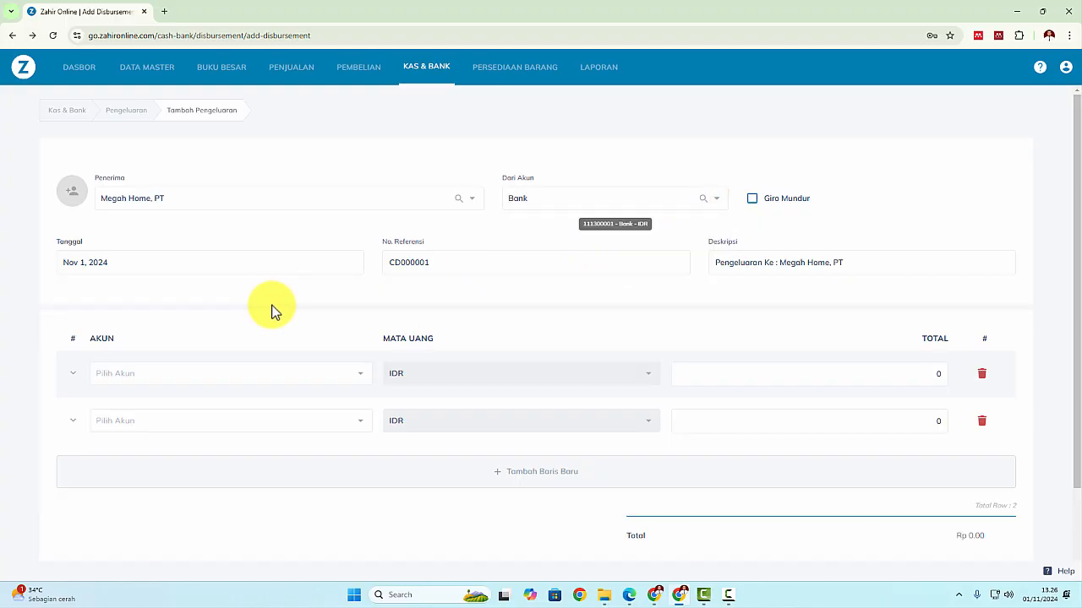
Set the disbursement date to 1 January 2024, as given in Dokumen Transaksi No. 1 in the PDF
key("alt+Tab")
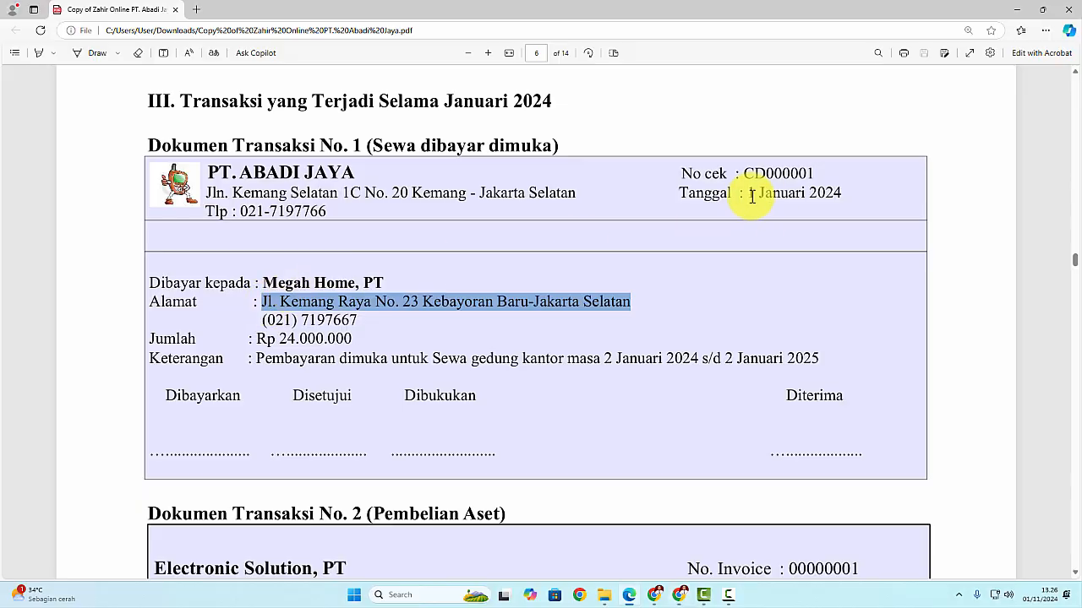
left_click_drag(750, 196, 836, 191)
key("alt+Tab")
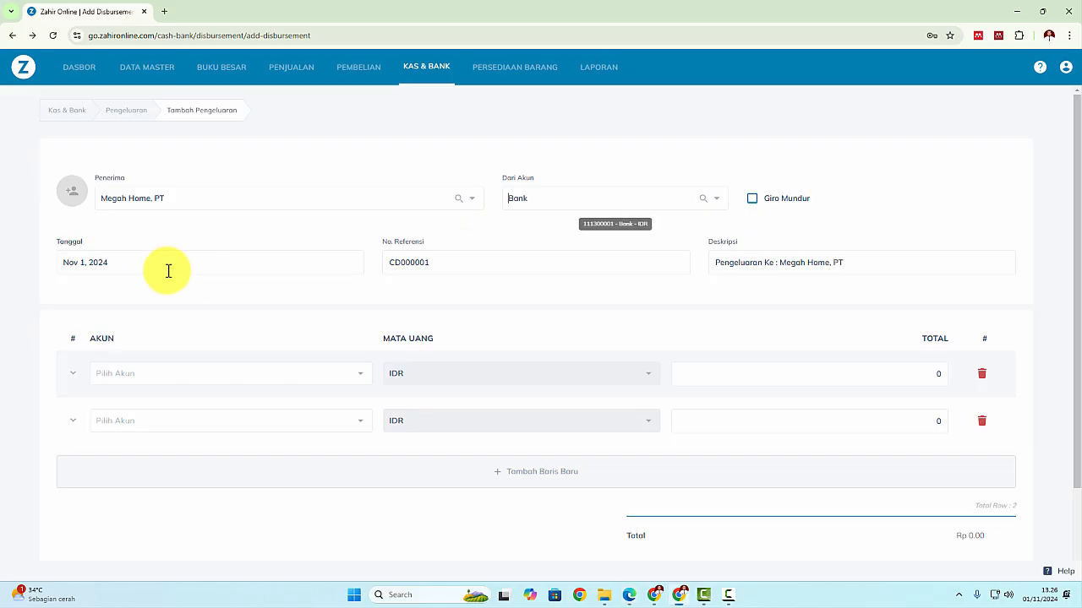
left_click(126, 265)
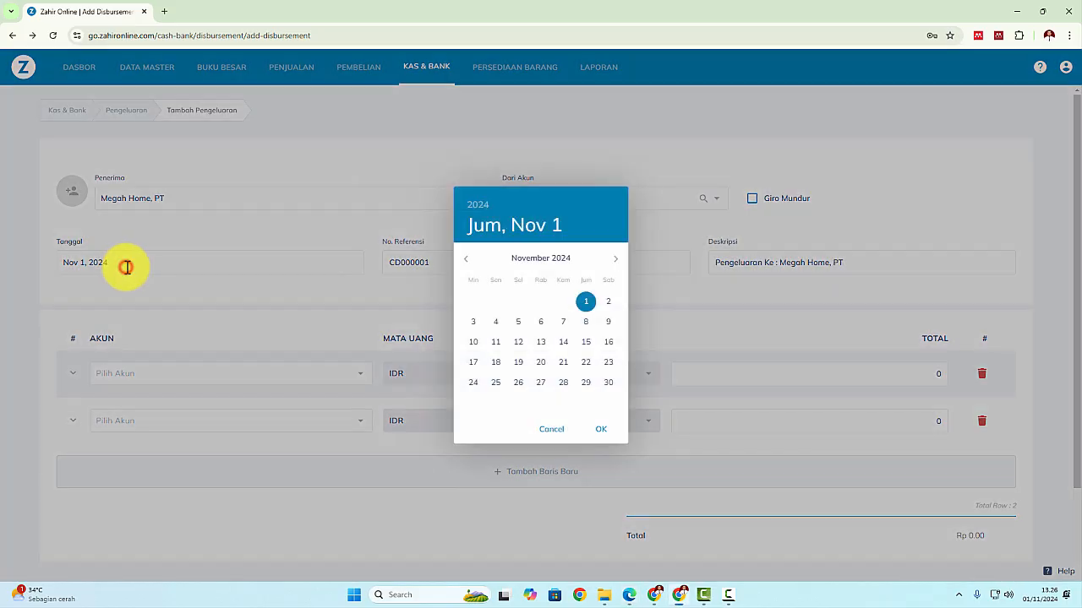
left_click(483, 211)
left_click(541, 306)
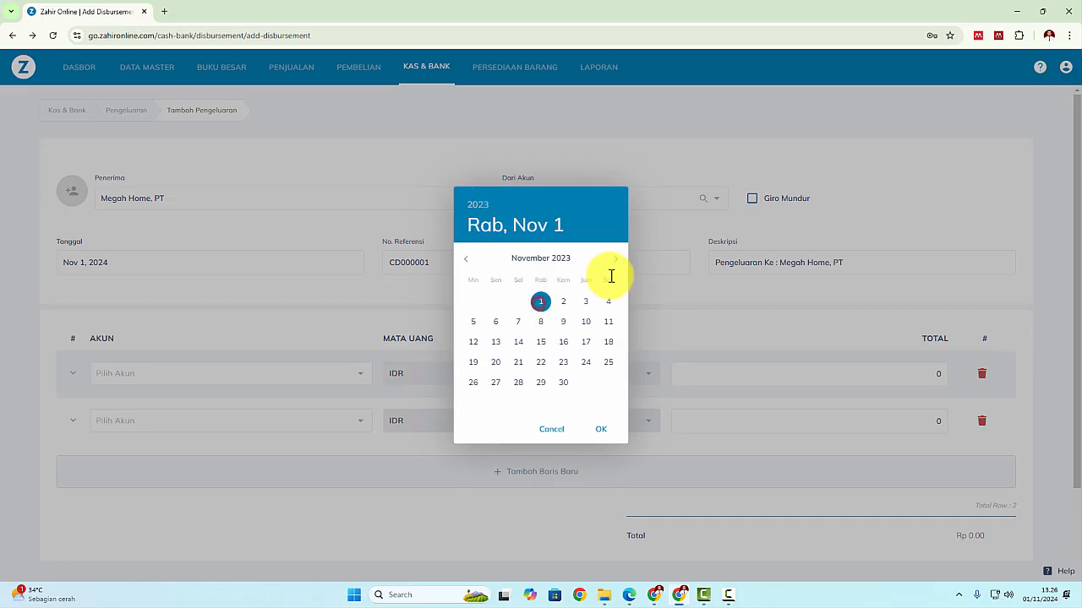
left_click(617, 260)
left_click(617, 260)
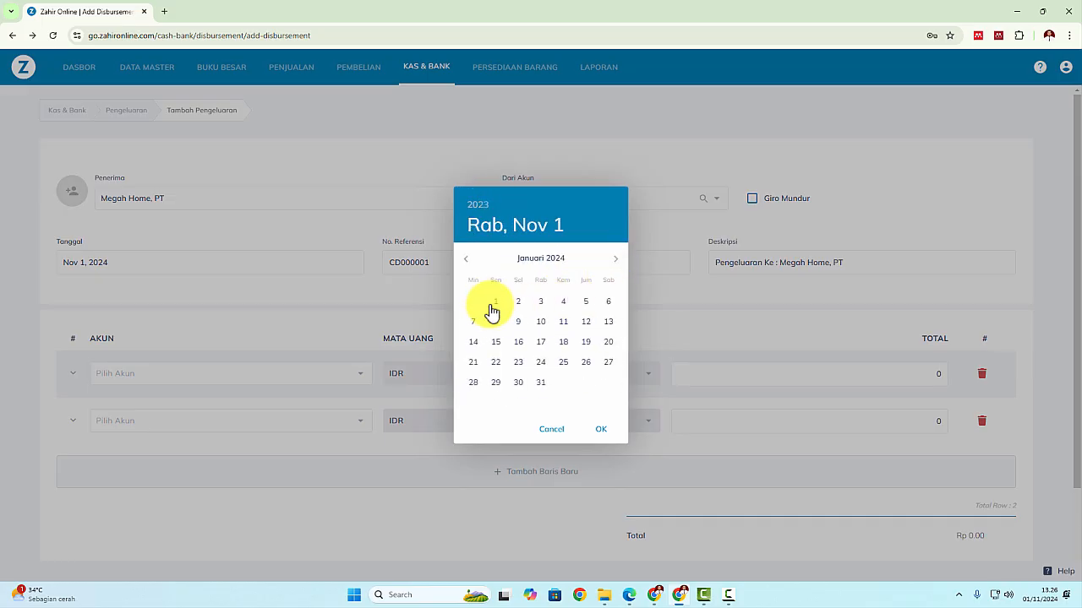
left_click(491, 307)
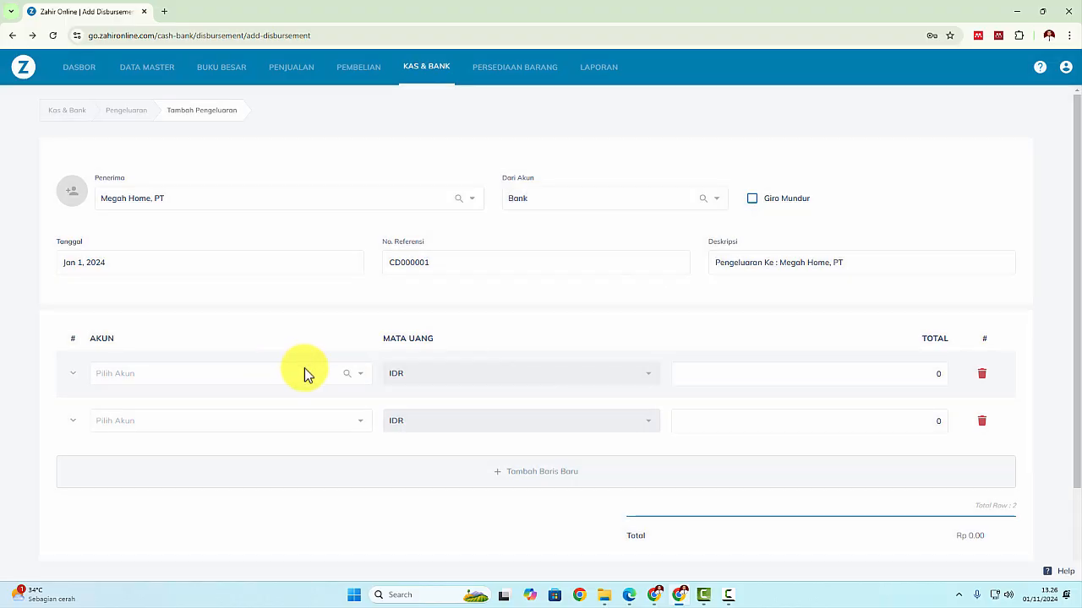
Assign the account 116100001 - Sewa Dibayar Dimuka to the first line of the disbursement
key("alt+Tab")
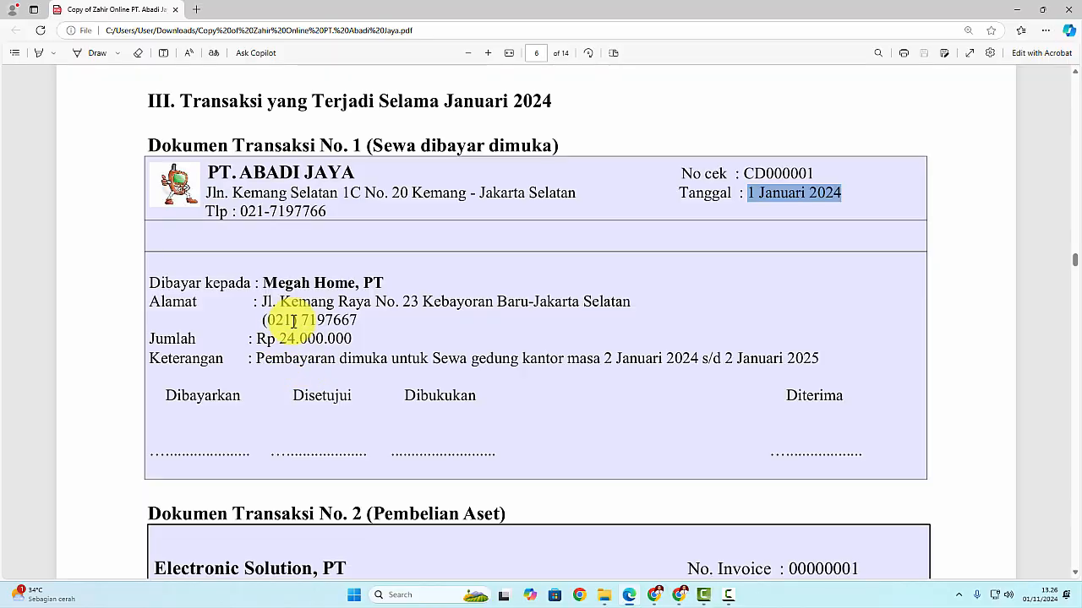
key("alt+Tab")
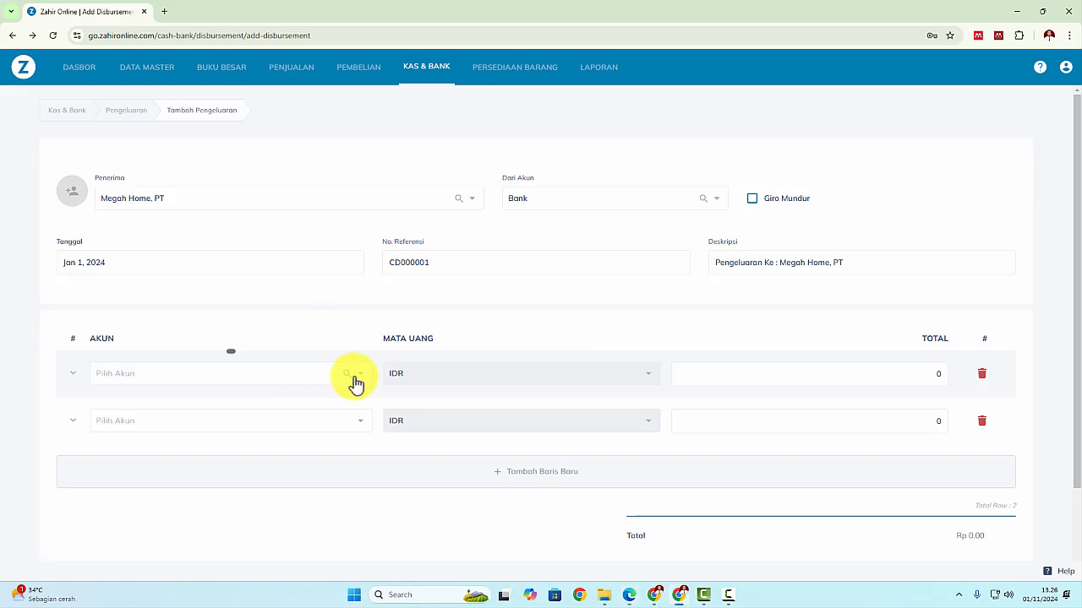
left_click(152, 380)
type("sewa")
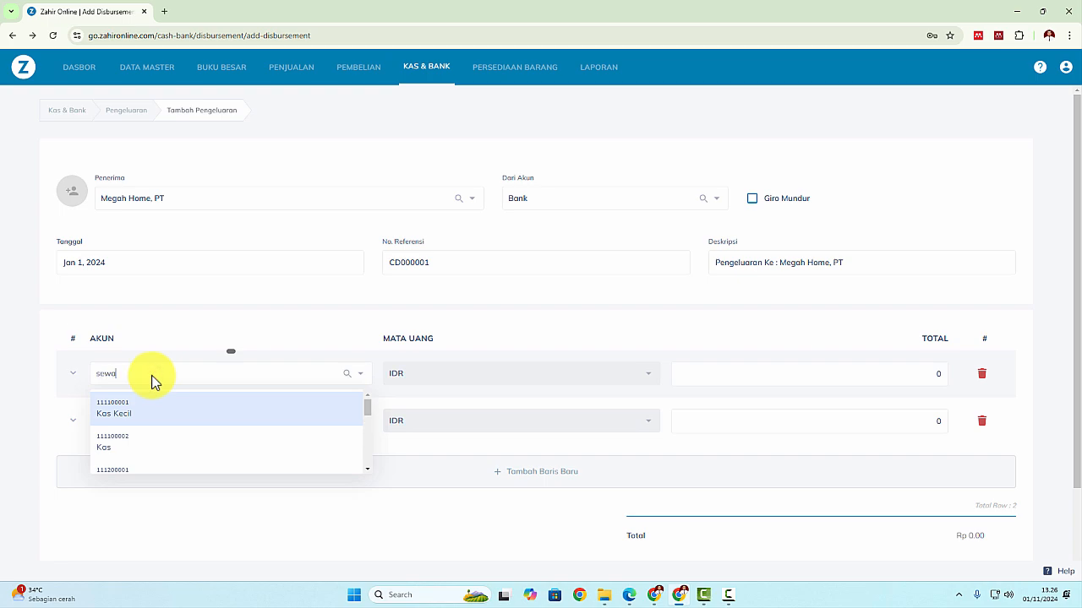
left_click(149, 411)
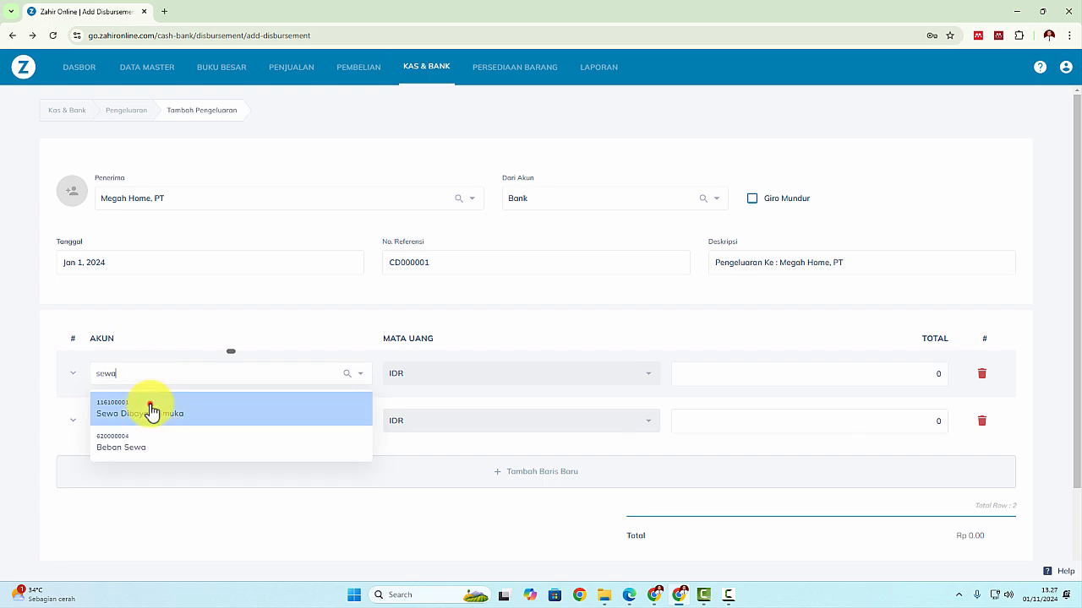
Enter the amount of Rp 24,000,000 from the PDF as the total of the Sewa Dibayar Dimuka line
key("alt+Tab")
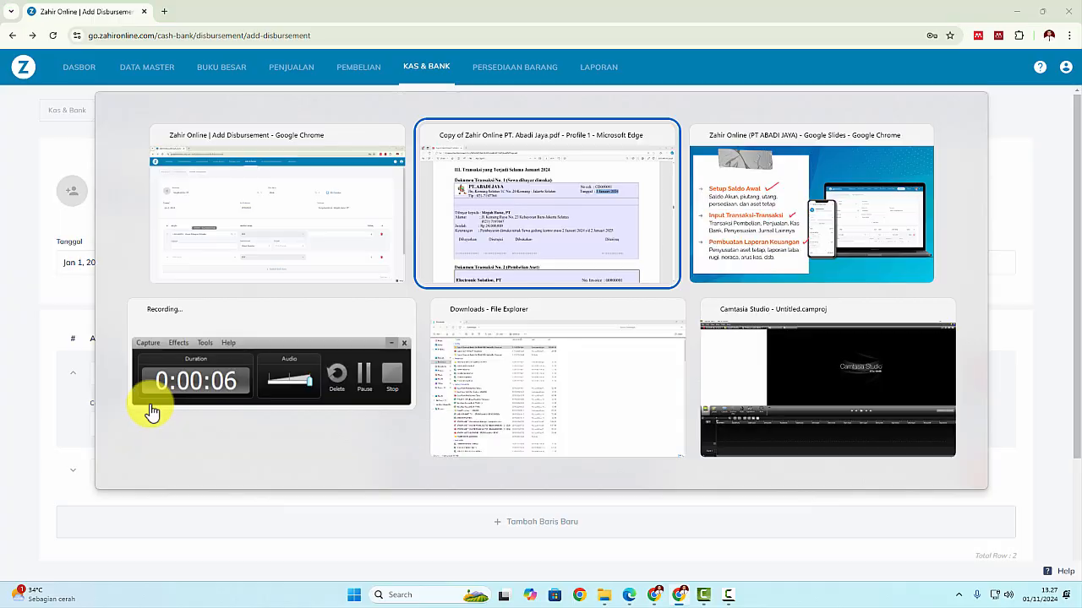
key("alt+Tab")
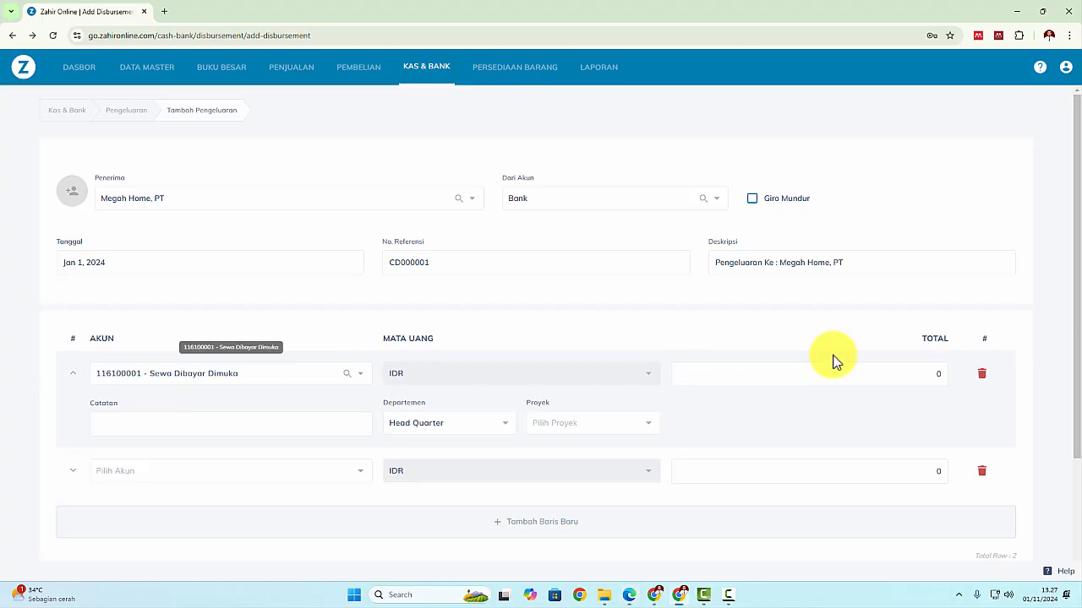
key("alt+Tab")
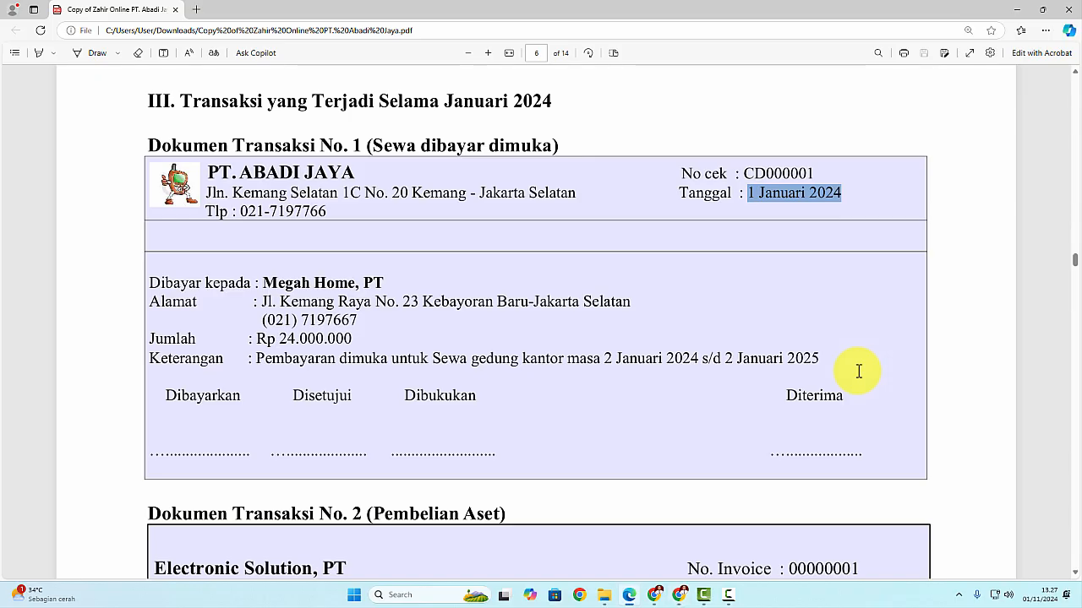
key("alt+Tab")
left_click(857, 372)
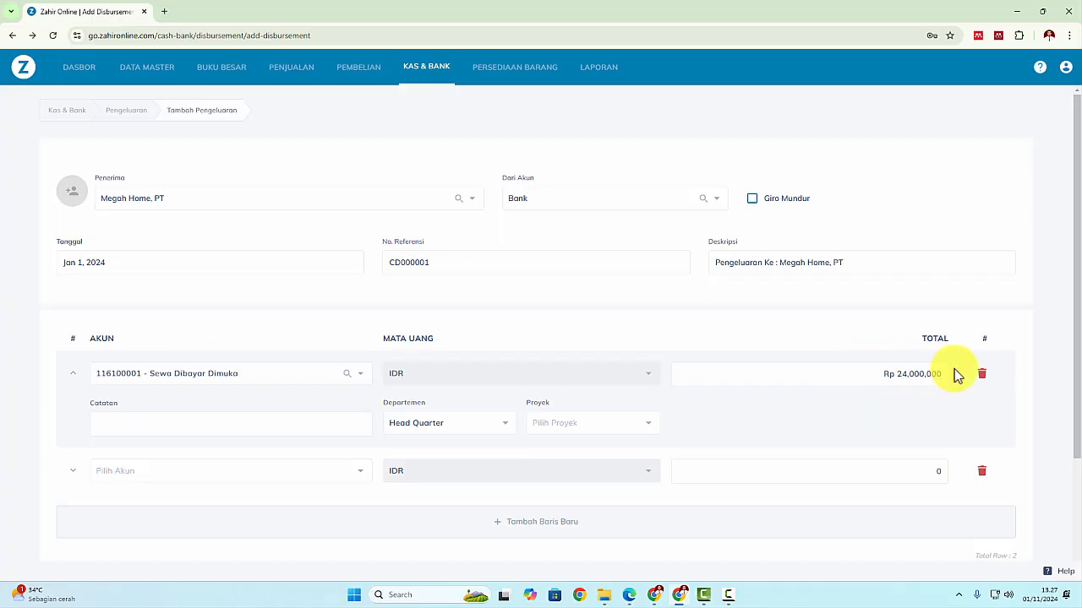
Save the disbursement as a final entry rather than a draft and return to the Pengeluaran list
scroll(928, 394, "down", 2)
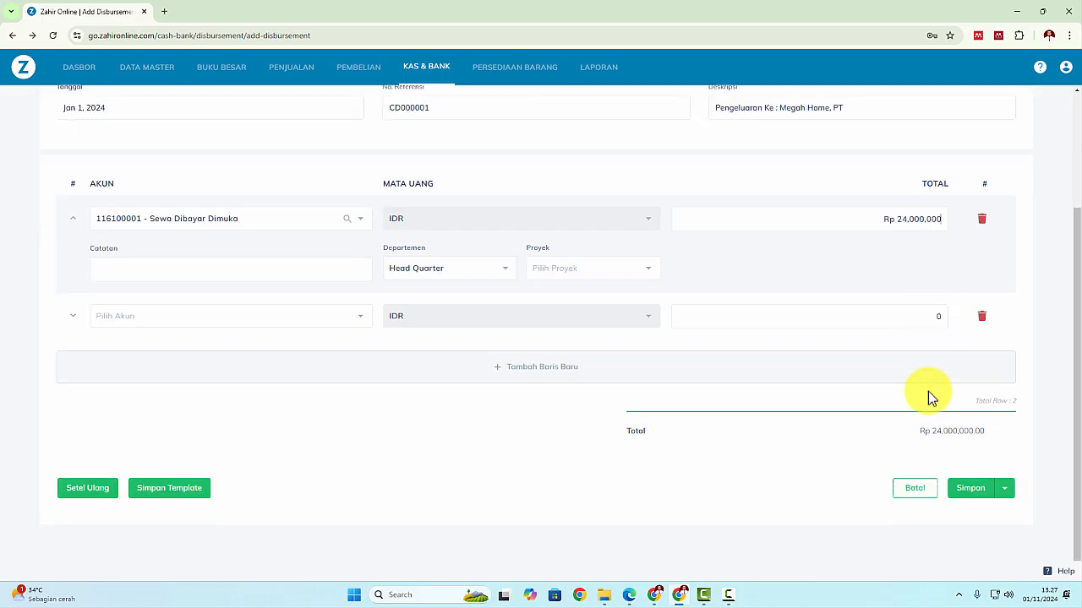
left_click(1004, 490)
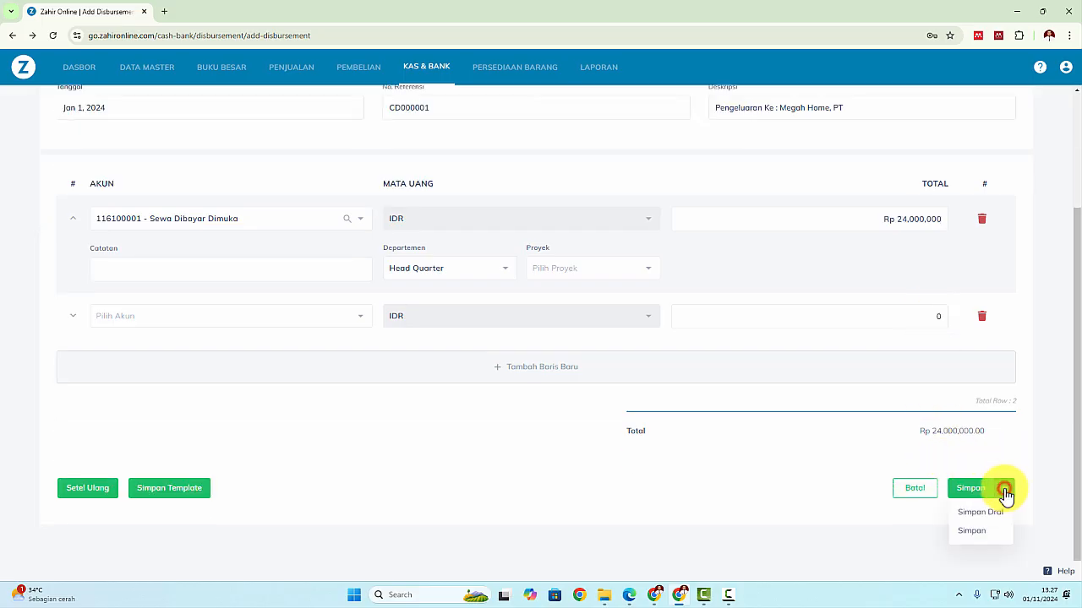
left_click(969, 533)
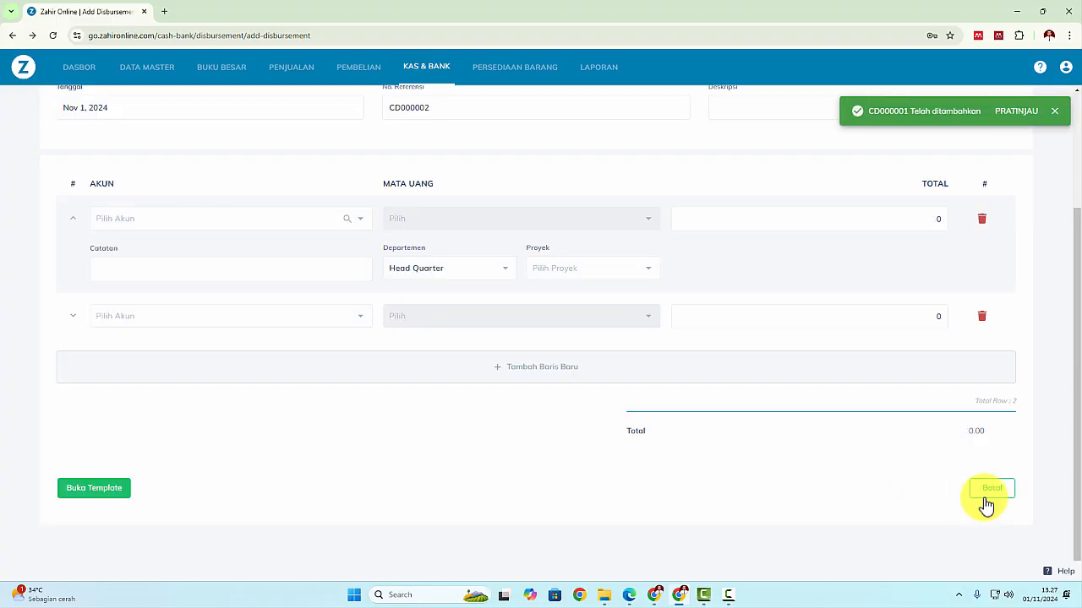
left_click(987, 500)
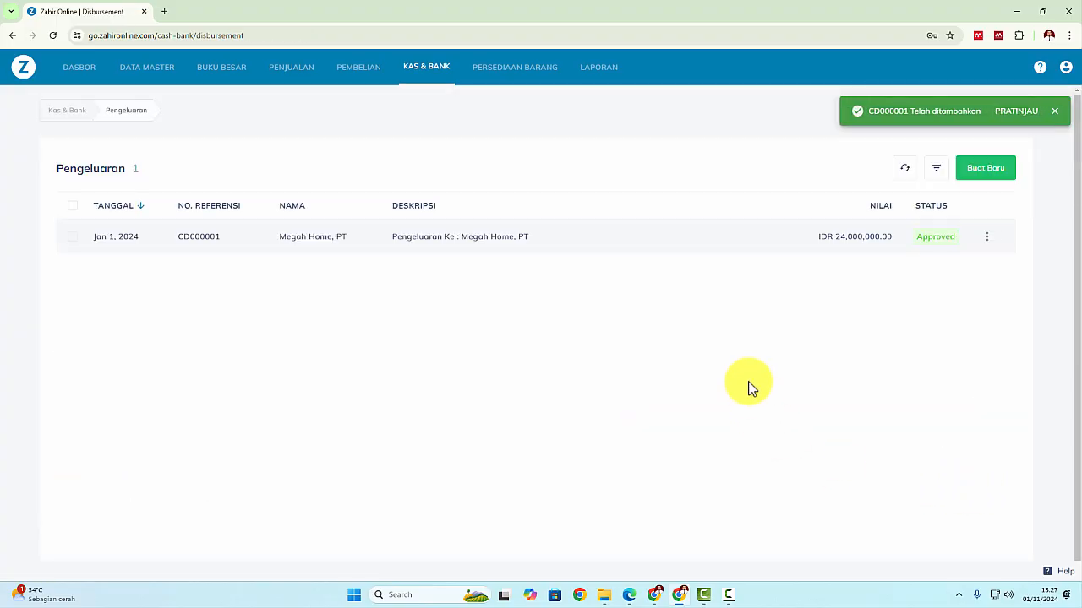
View the journal voucher of the Megah Home, PT disbursement to check its debit and credit accounts
left_click(987, 241)
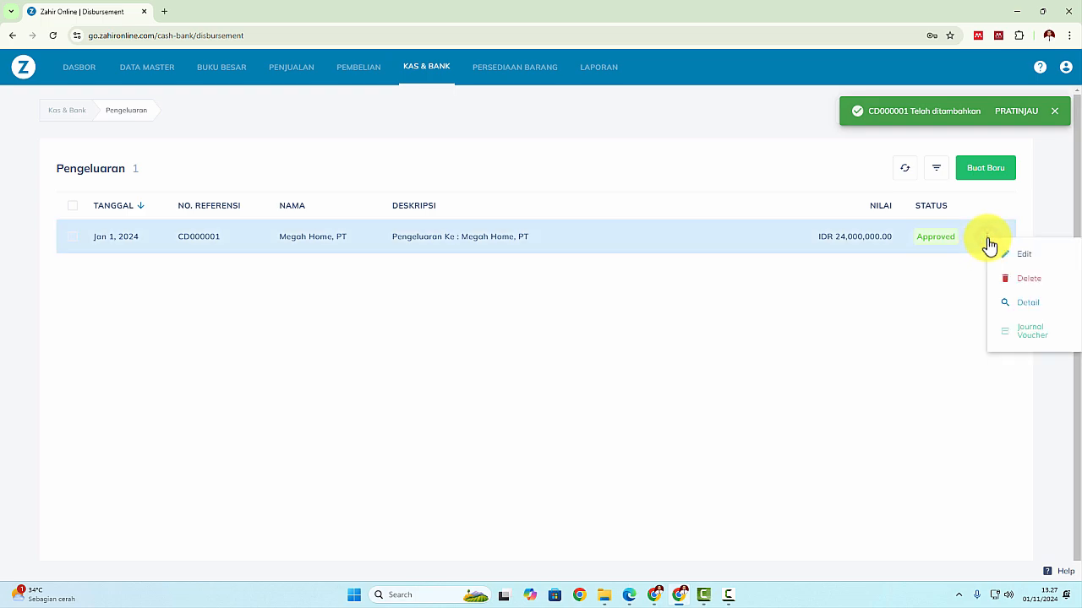
left_click(907, 290)
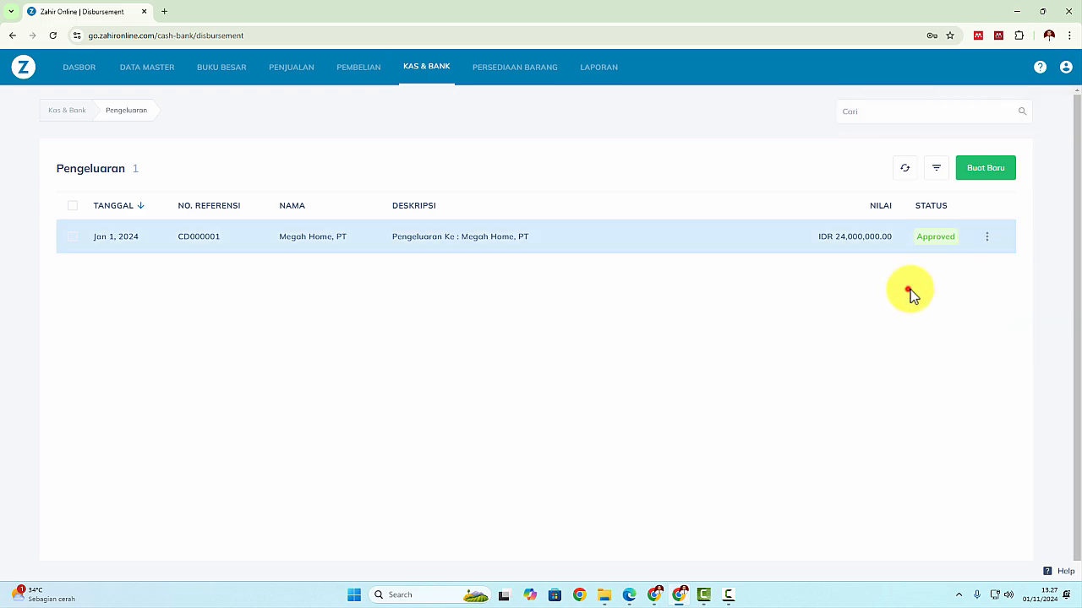
left_click(987, 243)
left_click(1017, 331)
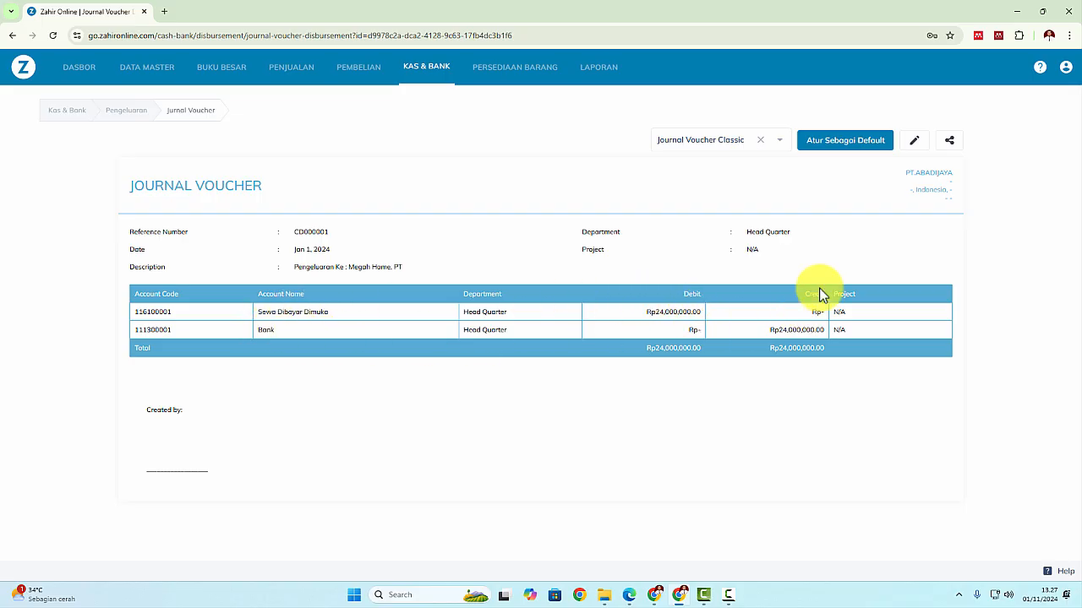
left_click(232, 67)
Switch to the PDF and examine the supplier, date, item and account code in Dokumen Transaksi No. 2 (Pembelian Aset)
key("alt+Tab")
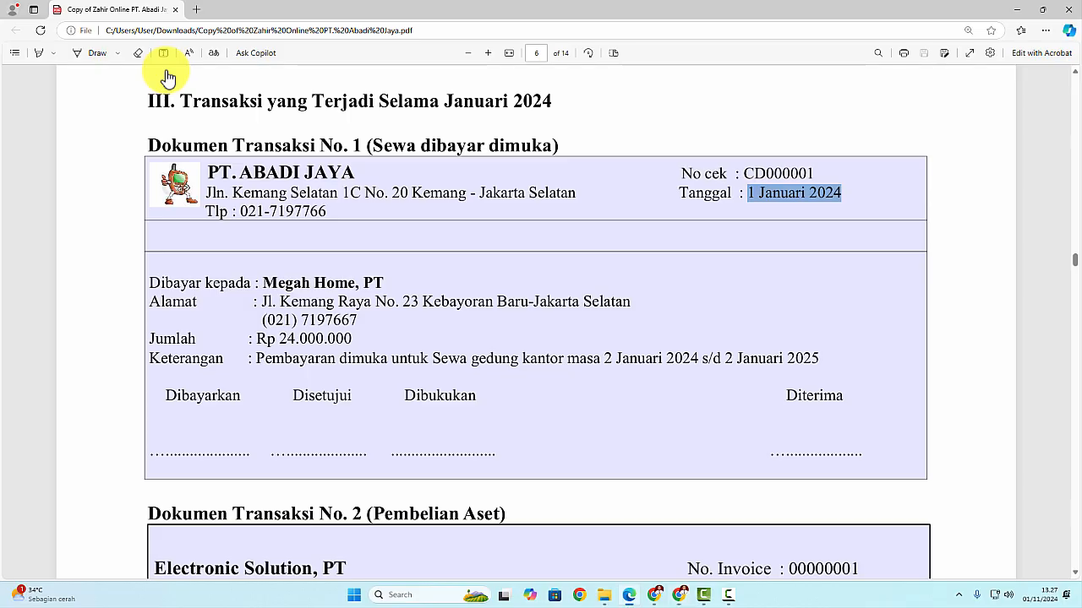
scroll(333, 273, "down", 5)
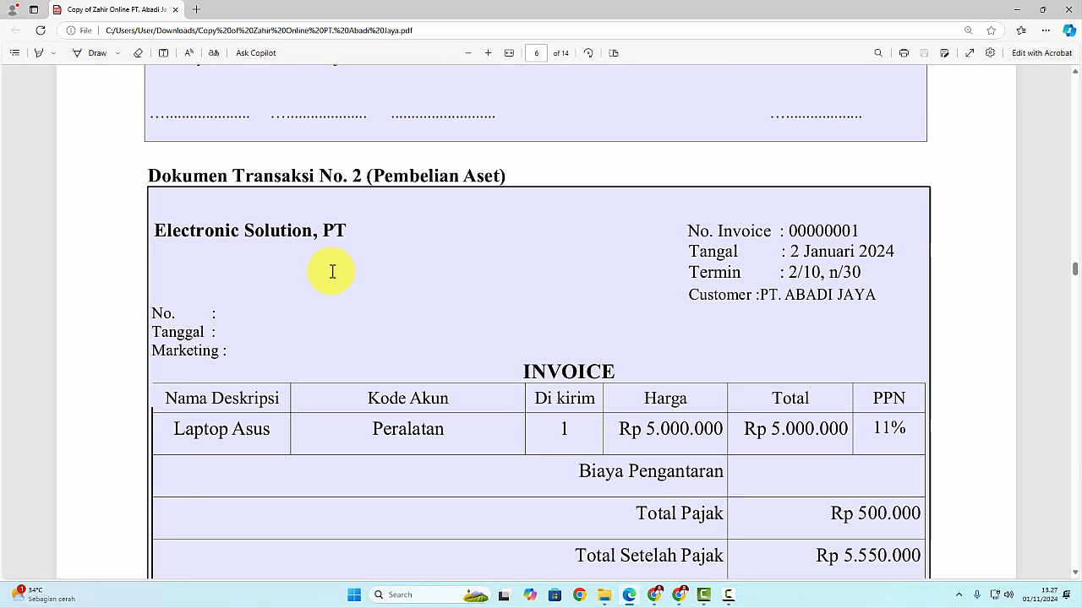
scroll(333, 271, "down", 2)
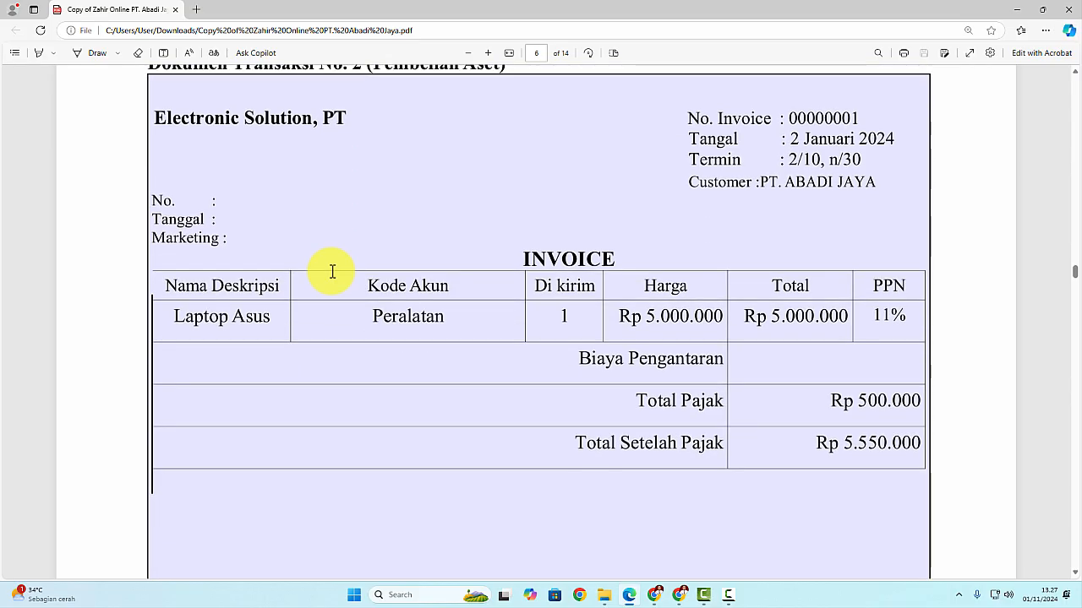
scroll(625, 266, "down", 1)
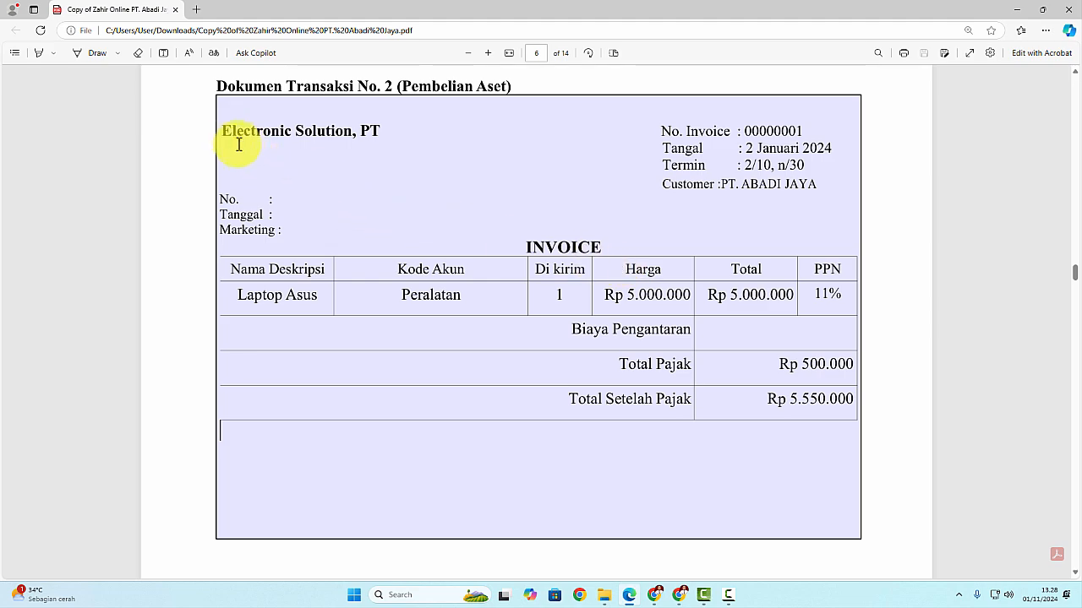
left_click_drag(747, 165, 830, 150)
left_click(749, 149)
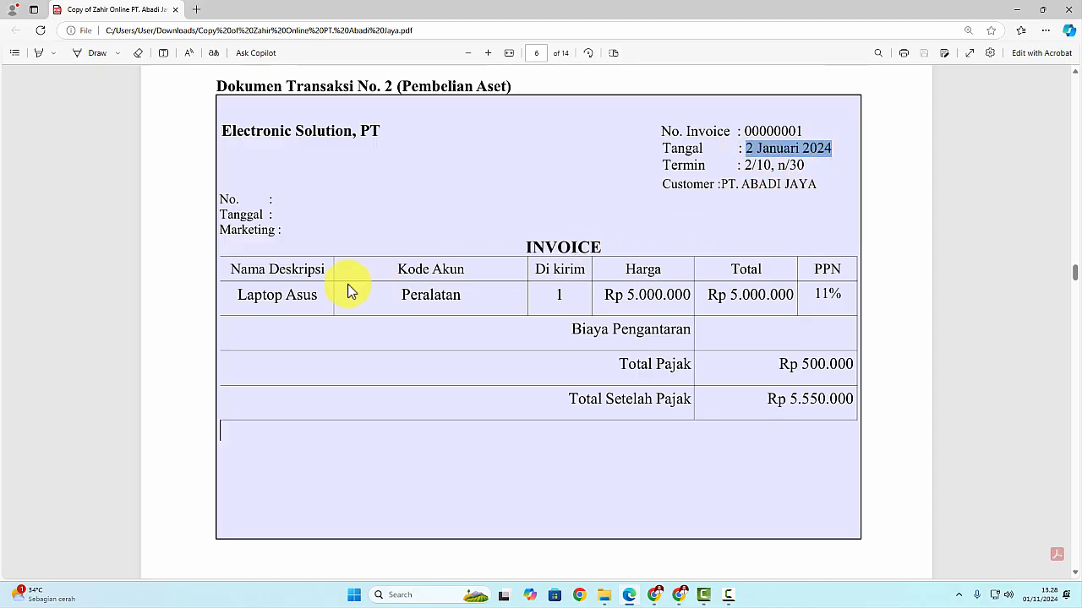
left_click_drag(316, 296, 241, 296)
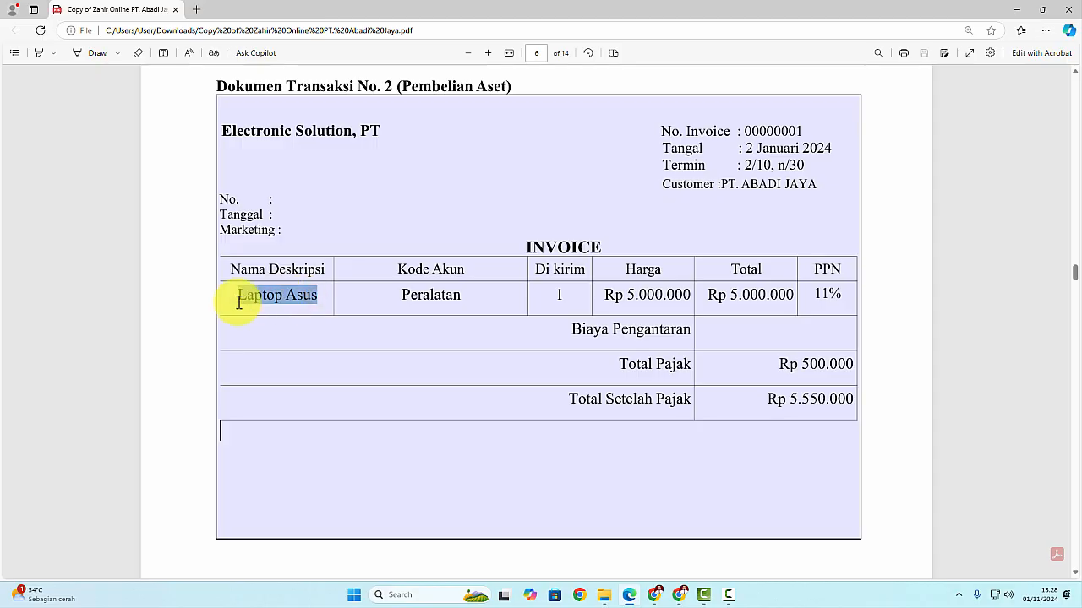
right_click(243, 303)
left_click(394, 293)
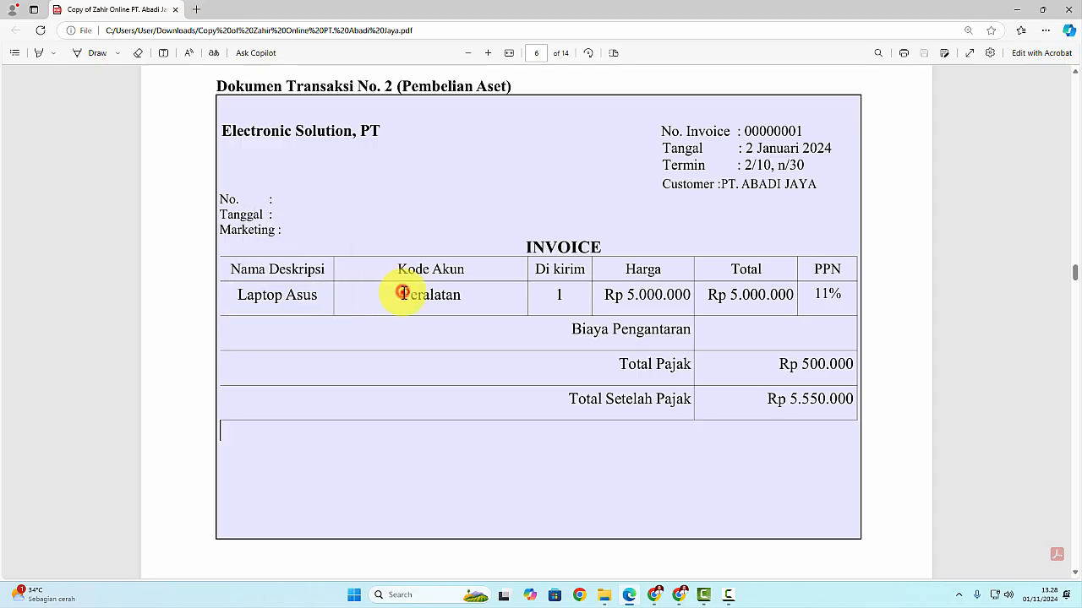
Check the Peralatan account and price in the PDF, then switch to Zahir Online and start a new Faktur Pembelian
left_click_drag(402, 294, 459, 296)
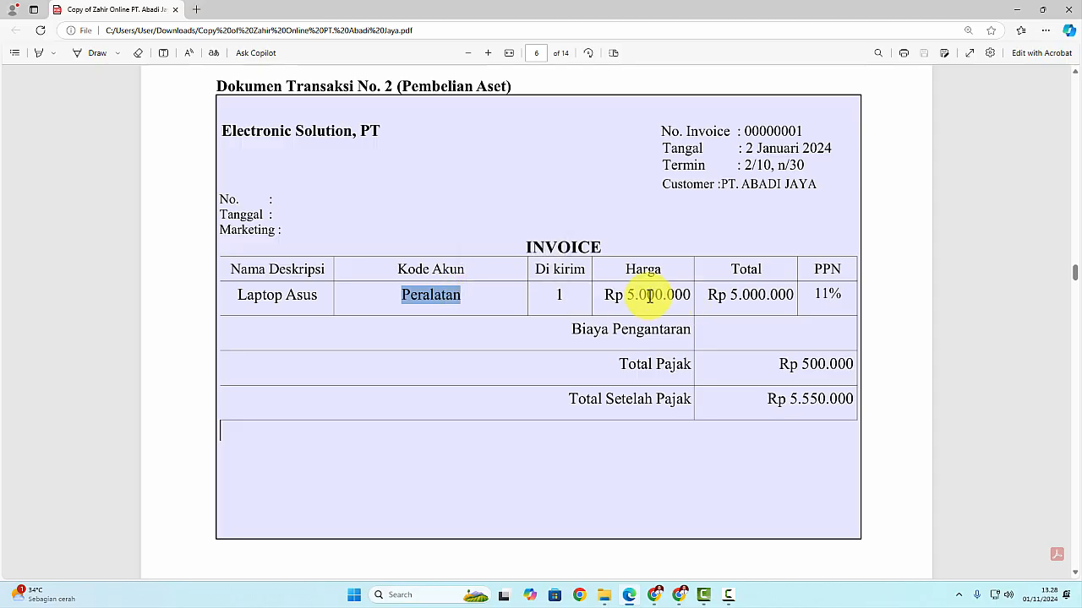
left_click(649, 295)
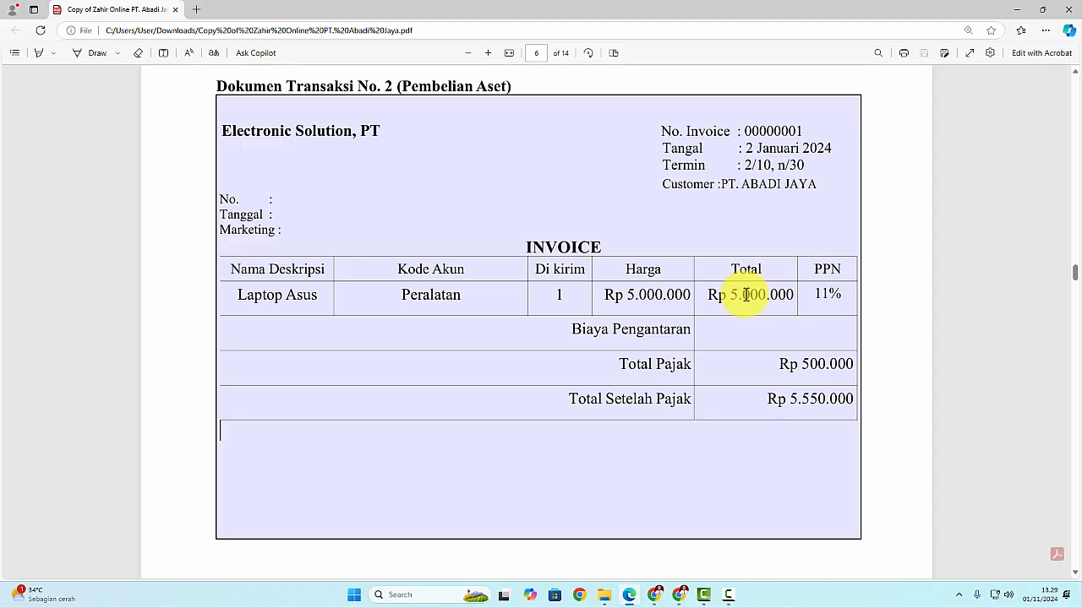
key("alt+Tab")
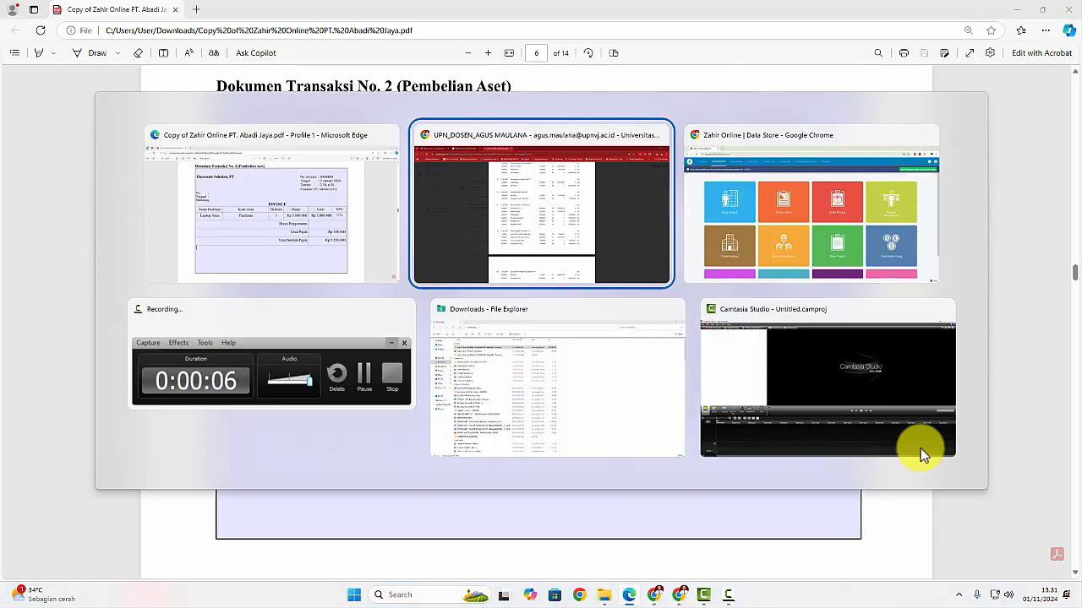
key("alt+Tab")
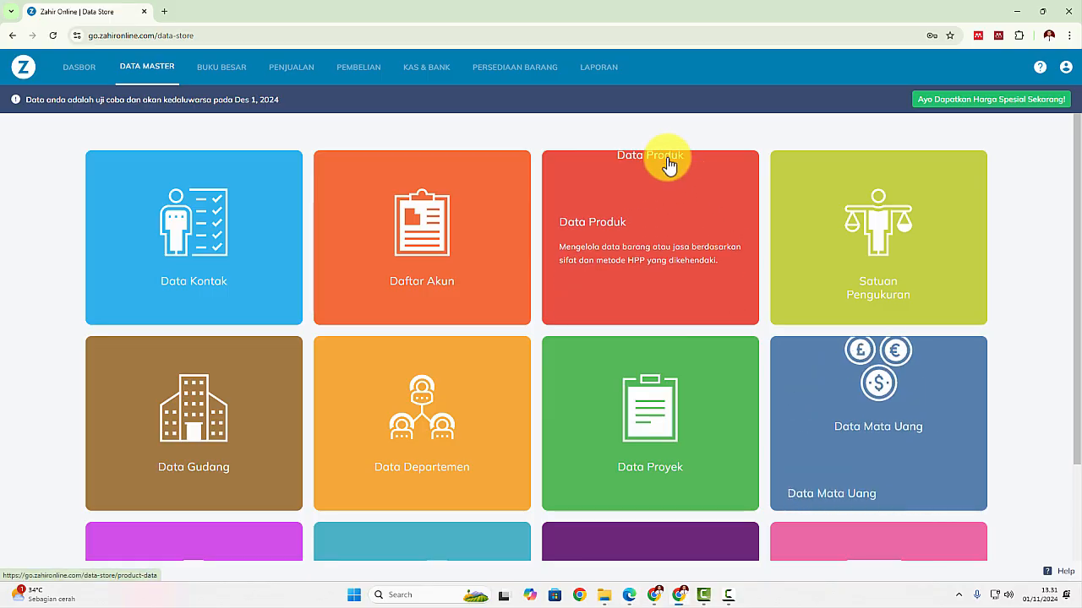
left_click(360, 76)
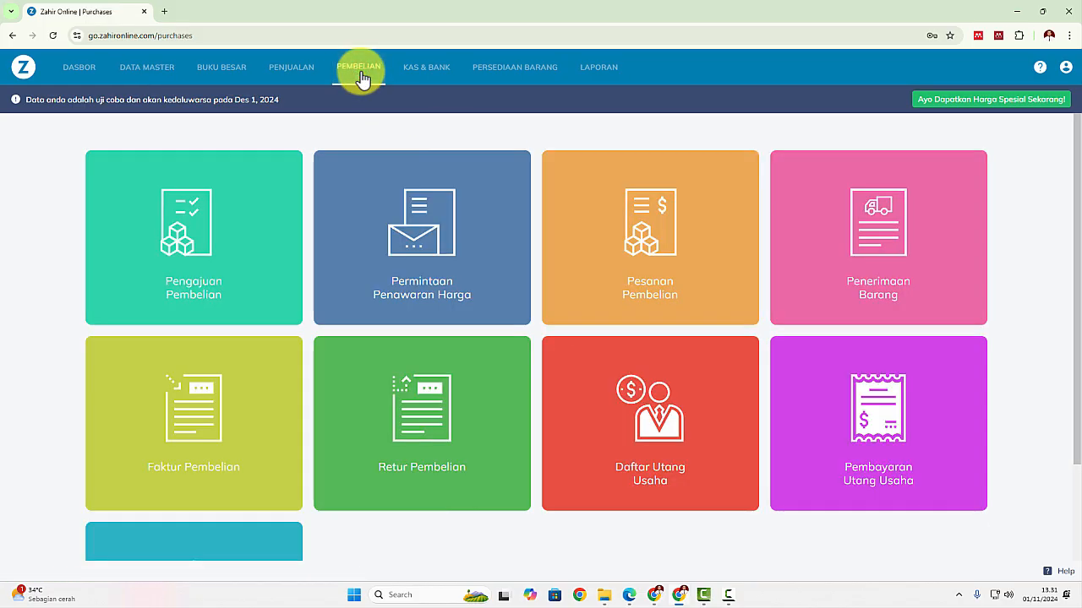
left_click(230, 422)
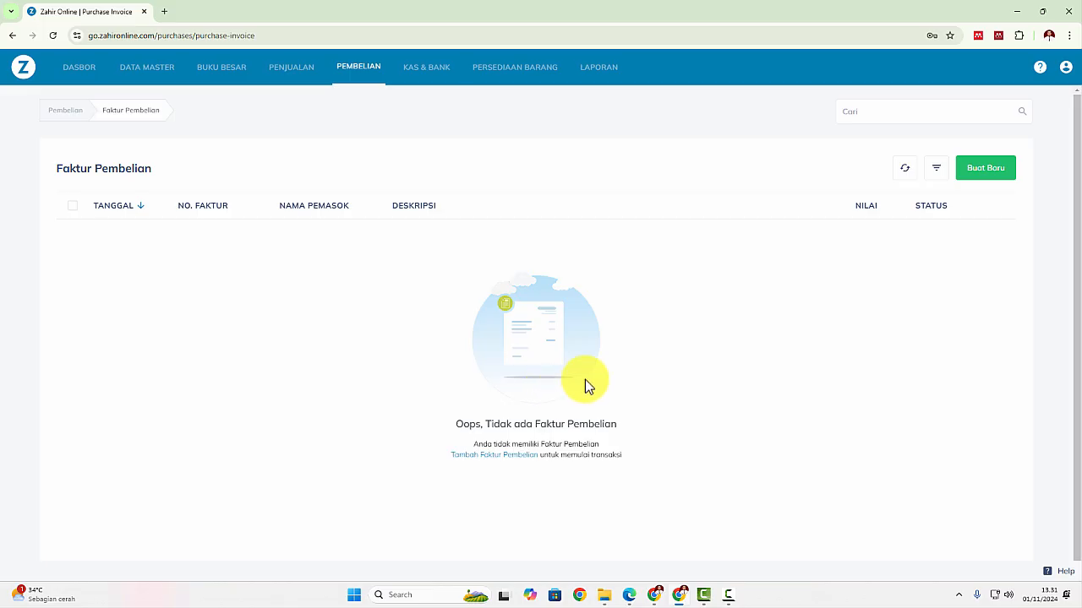
left_click(987, 172)
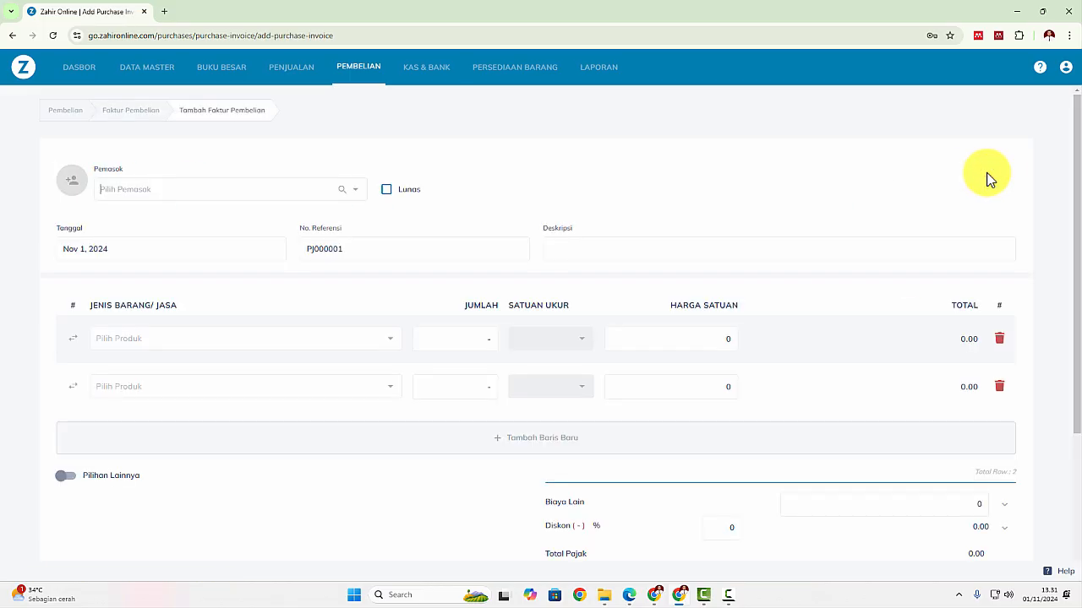
Copy the supplier name from the PDF and enter it as "Electronic Solution, PT" in a new supplier contact
key("alt+Tab")
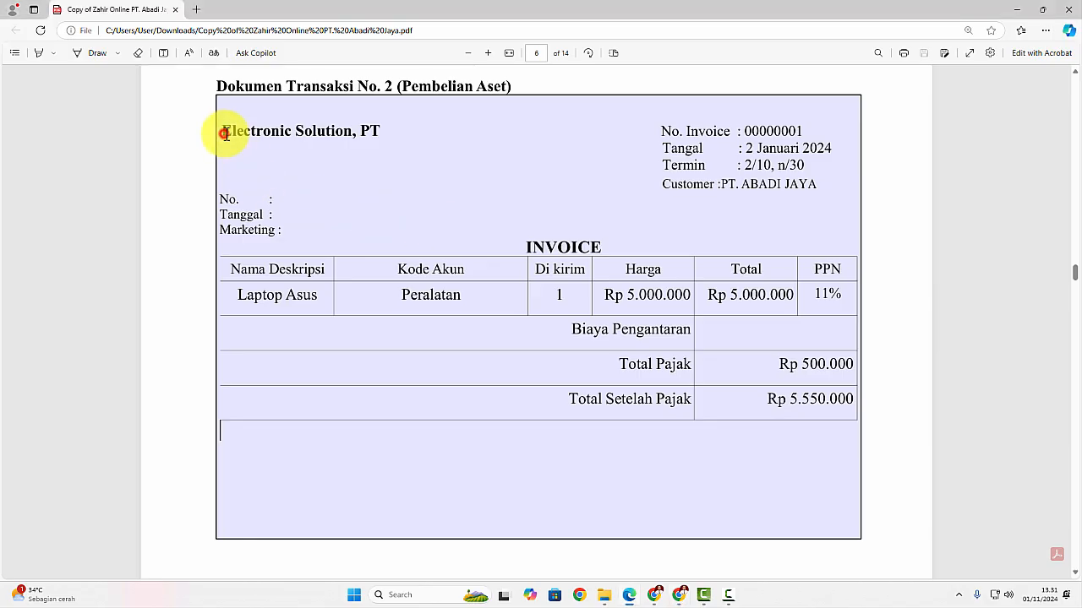
left_click_drag(225, 134, 377, 137)
key("alt+Tab")
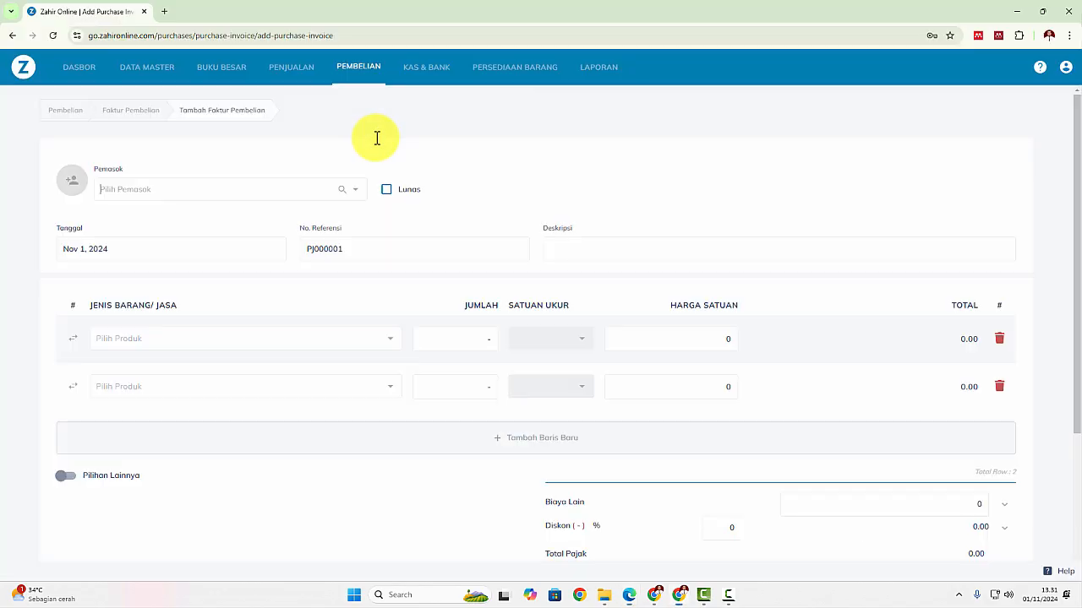
left_click(339, 197)
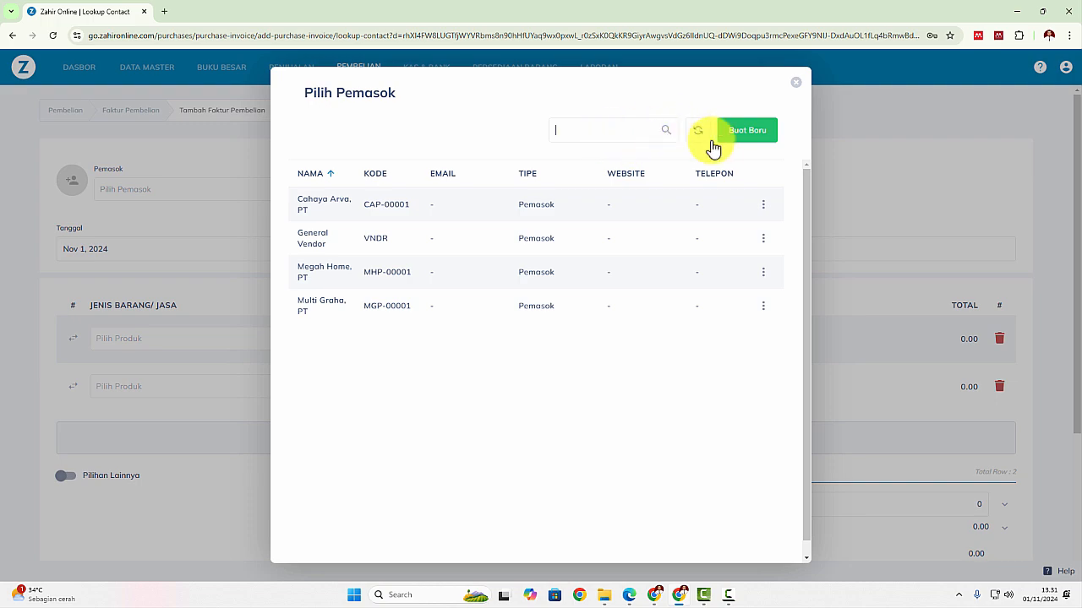
left_click(751, 135)
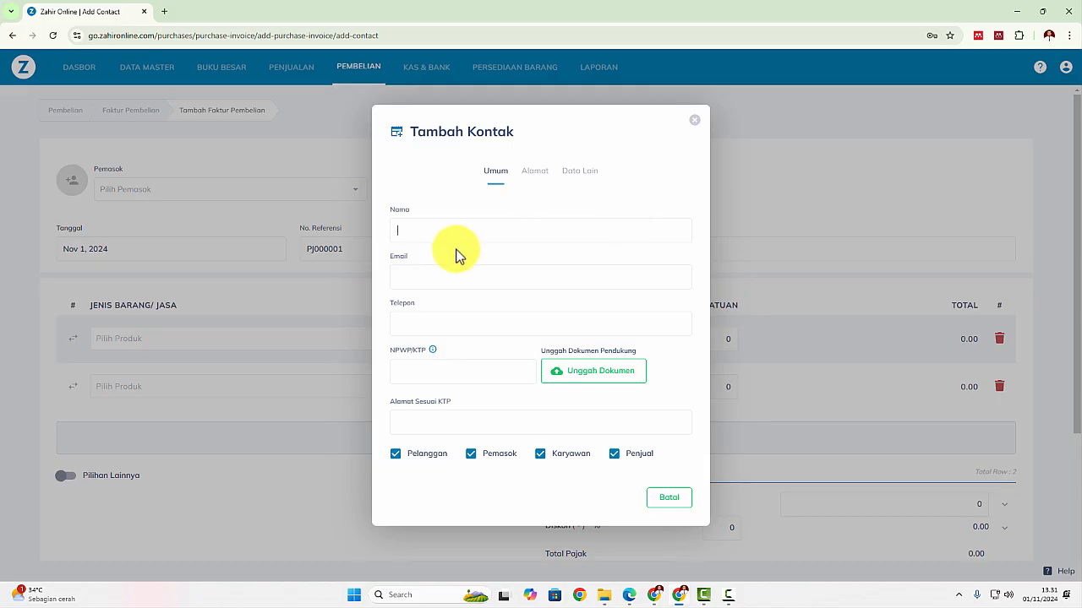
key("ctrl+v")
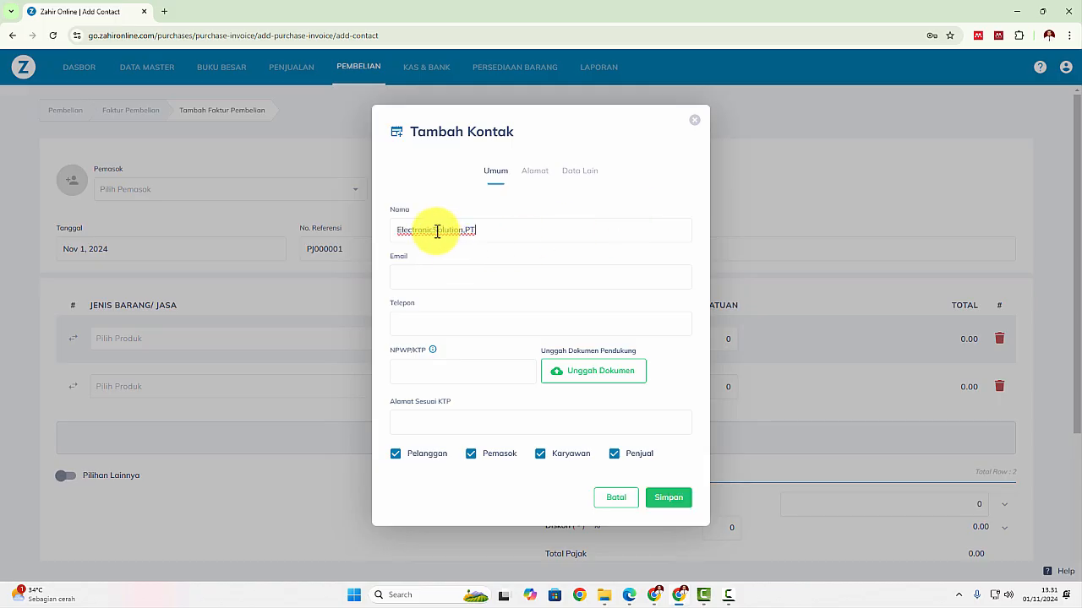
left_click_drag(466, 230, 478, 229)
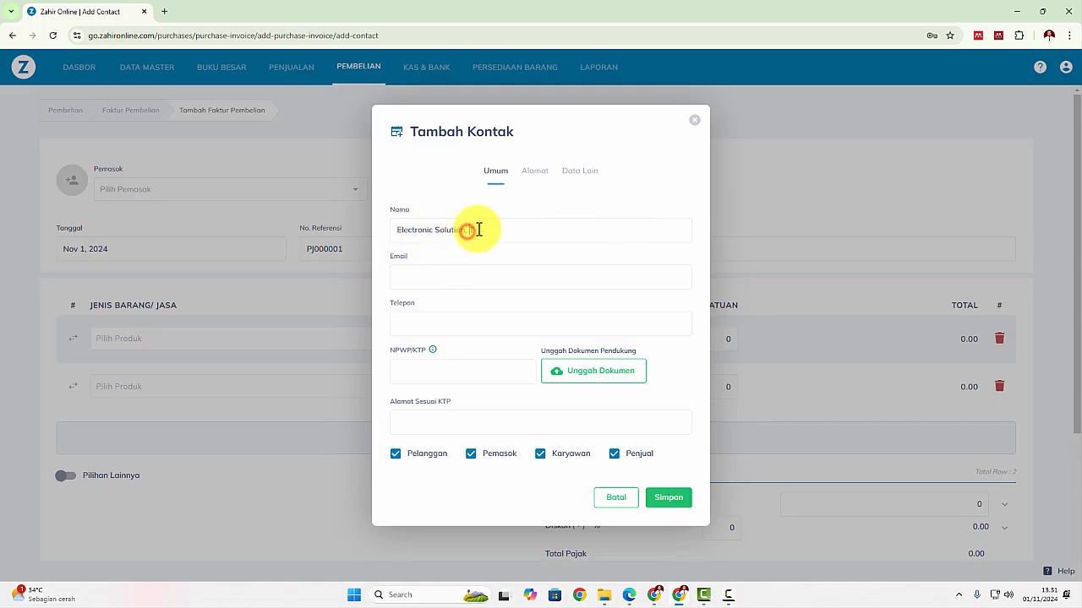
type("T")
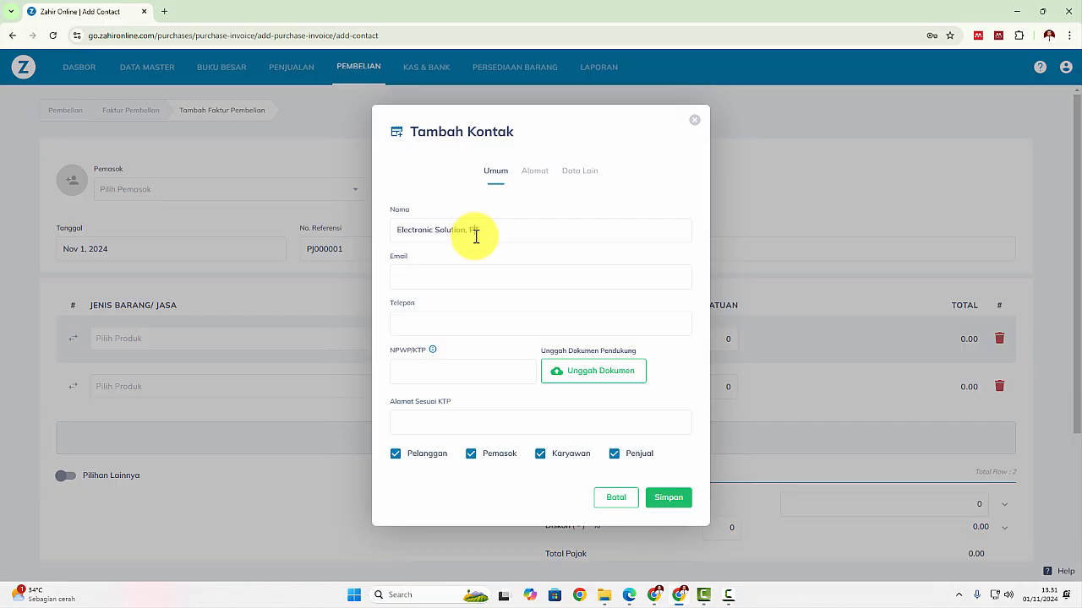
Limit the new contact's type to Pemasok, save it and return to the supplier list
left_click(431, 456)
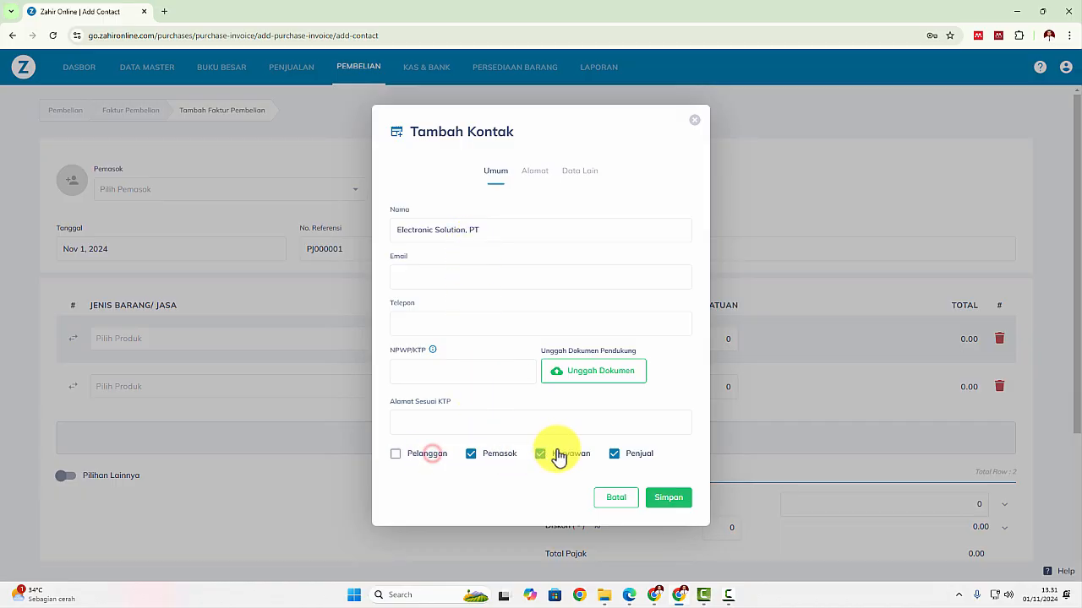
left_click(556, 454)
left_click(640, 454)
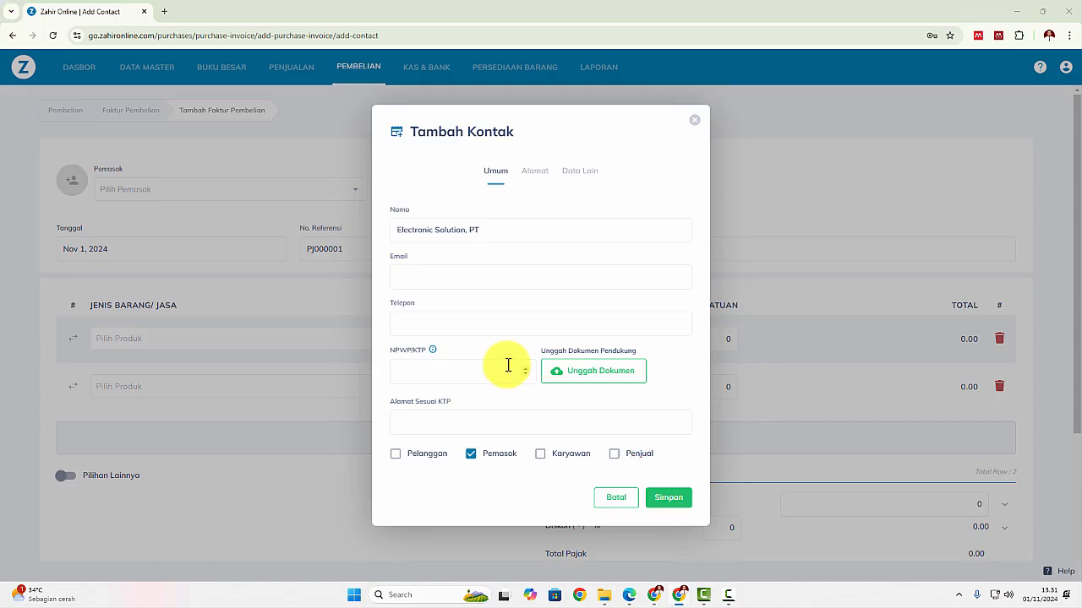
key("alt+Tab")
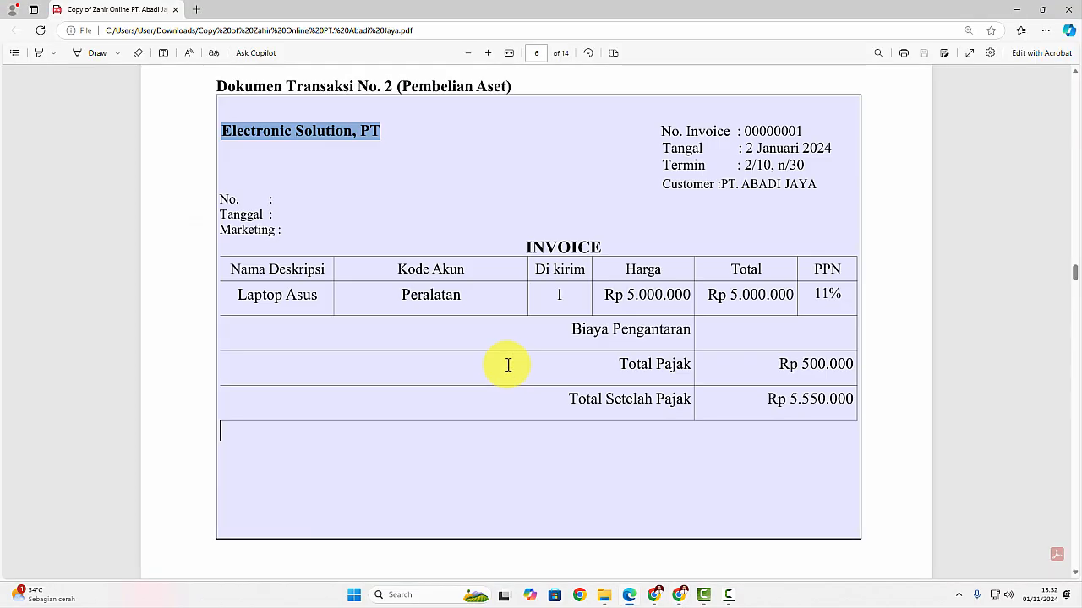
key("alt+Tab")
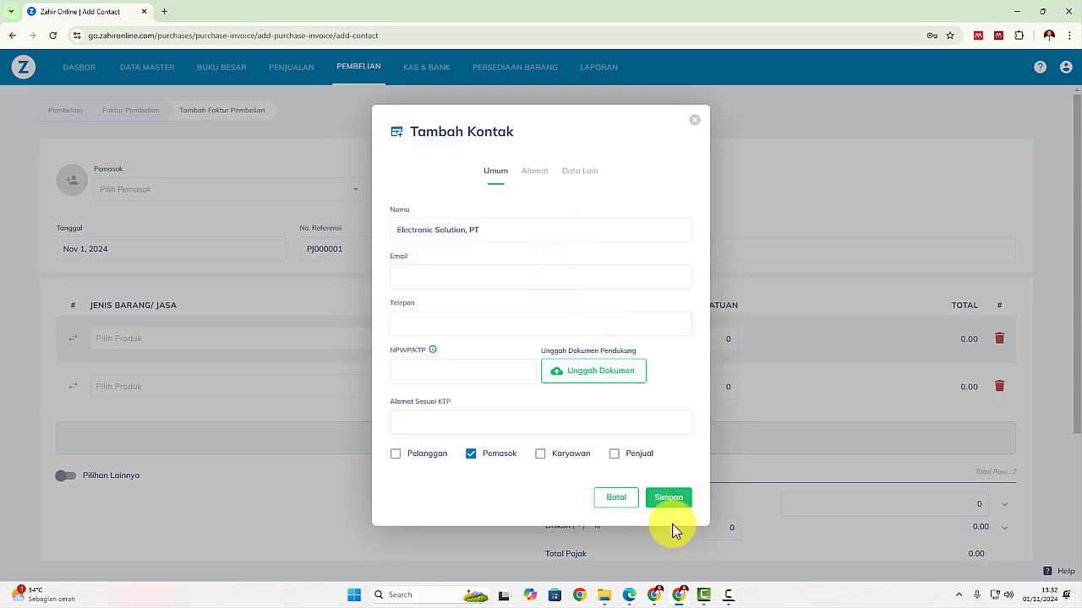
left_click(675, 498)
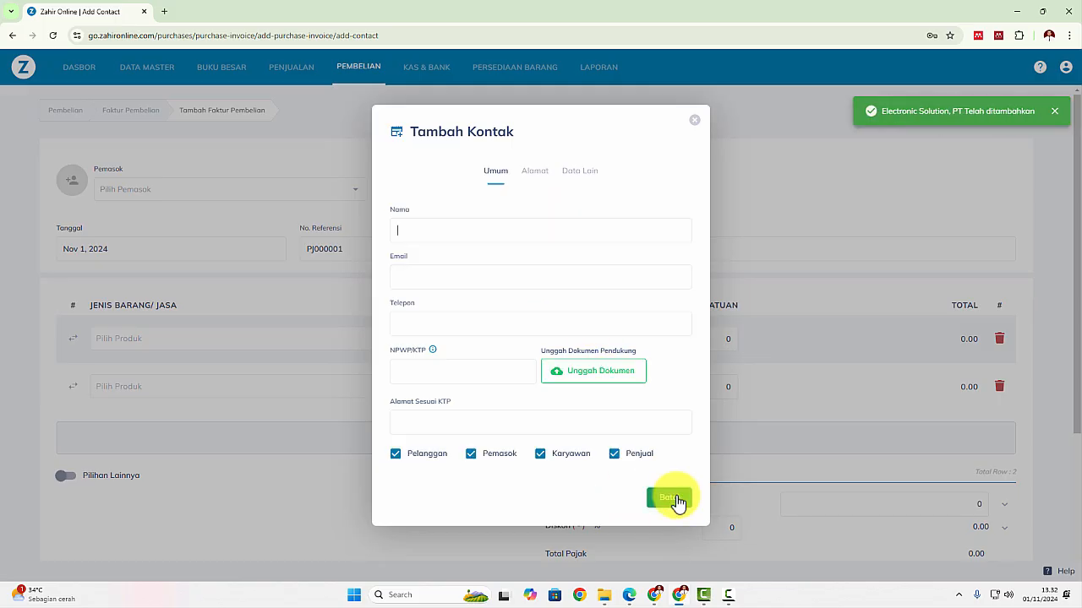
left_click(669, 501)
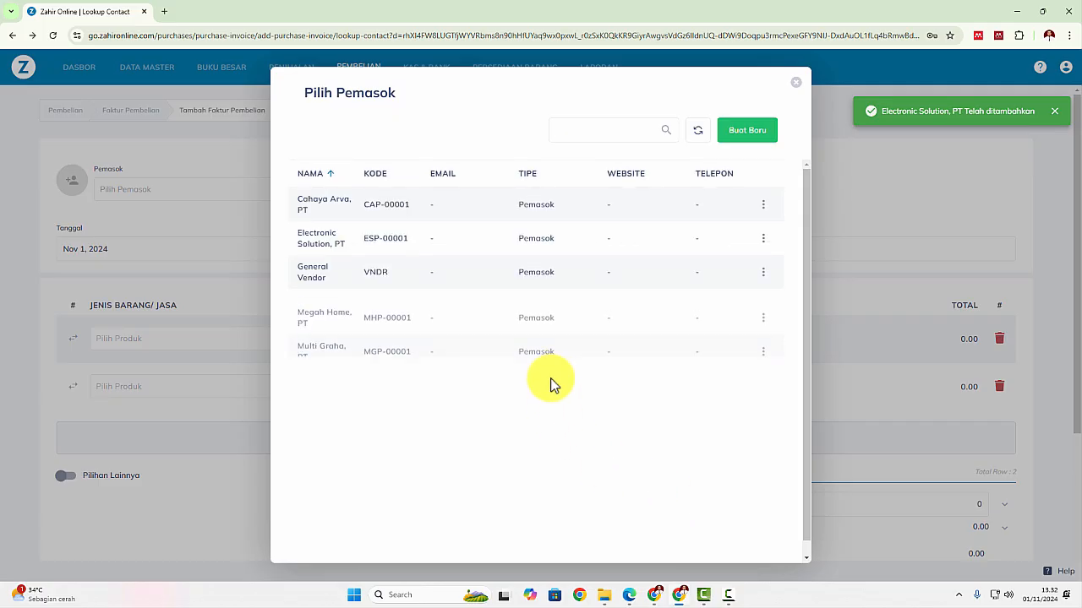
Select Electronic Solution, PT as the supplier of the purchase invoice
left_click(329, 241)
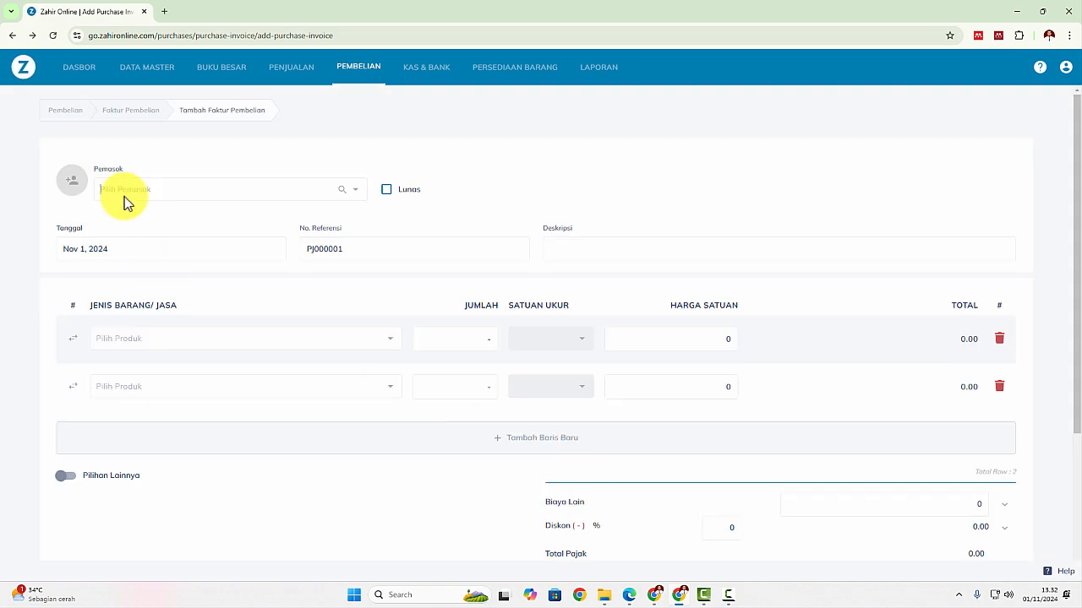
left_click(124, 196)
type("ele")
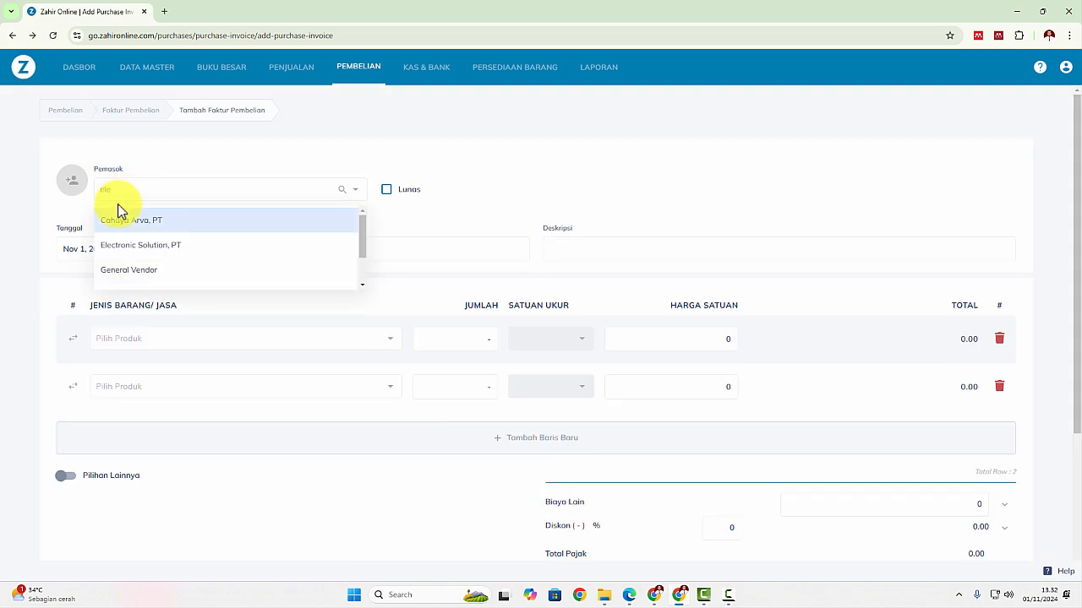
left_click(151, 221)
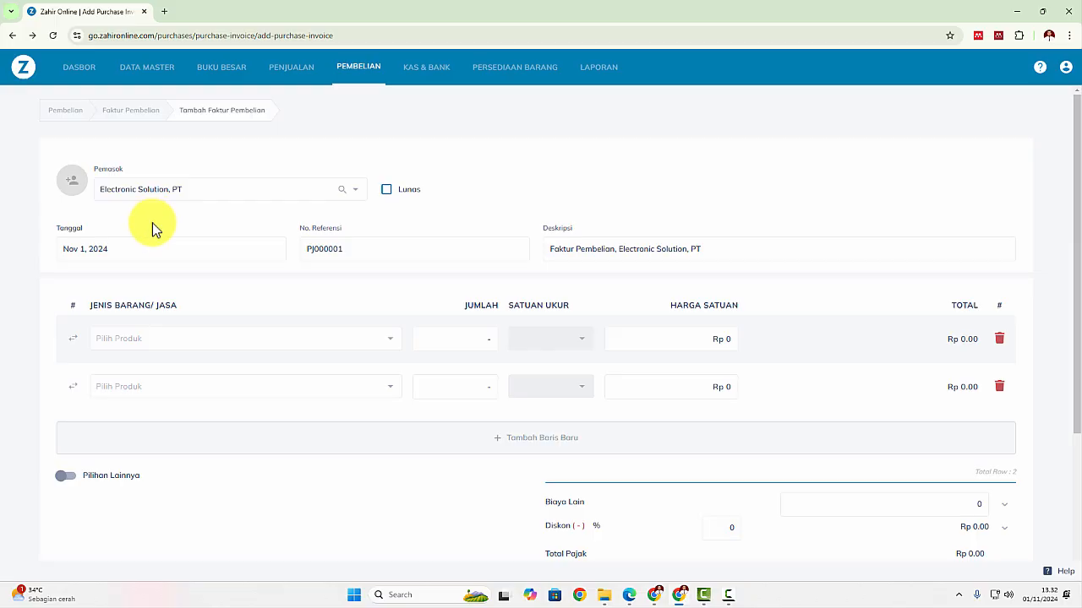
Check the invoice date in the PDF and set the purchase invoice's date to Jan 2, 2024
key("alt+Tab")
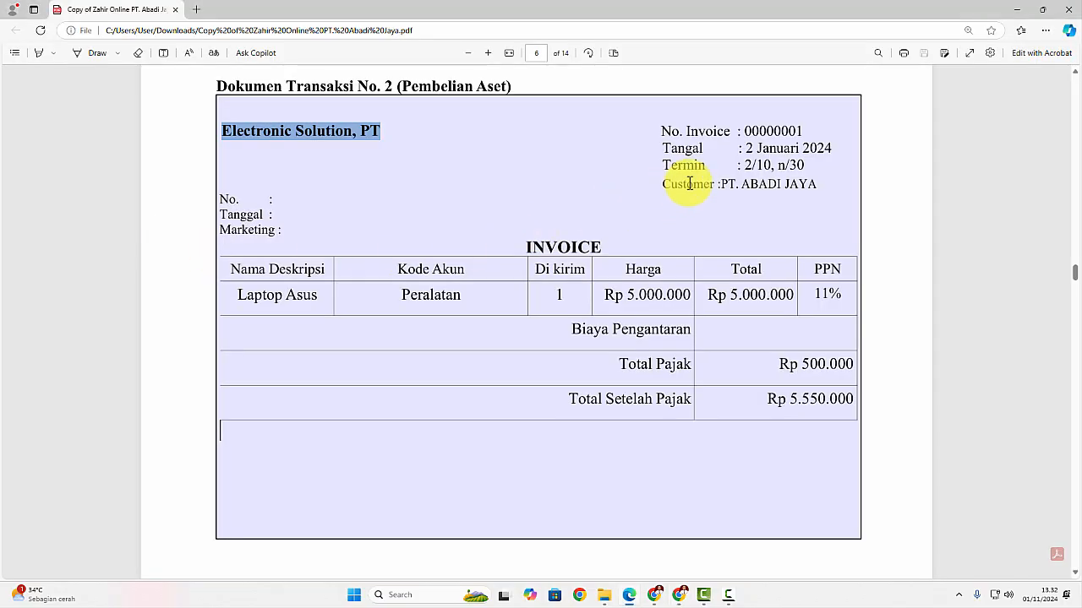
key("alt+Tab")
left_click(127, 247)
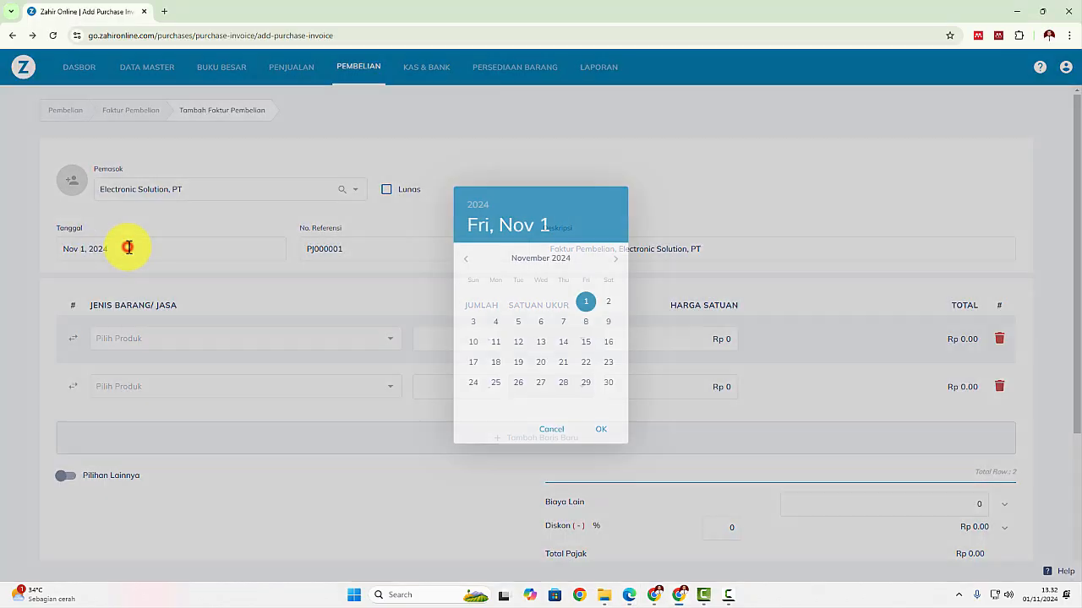
left_click(485, 225)
left_click(531, 300)
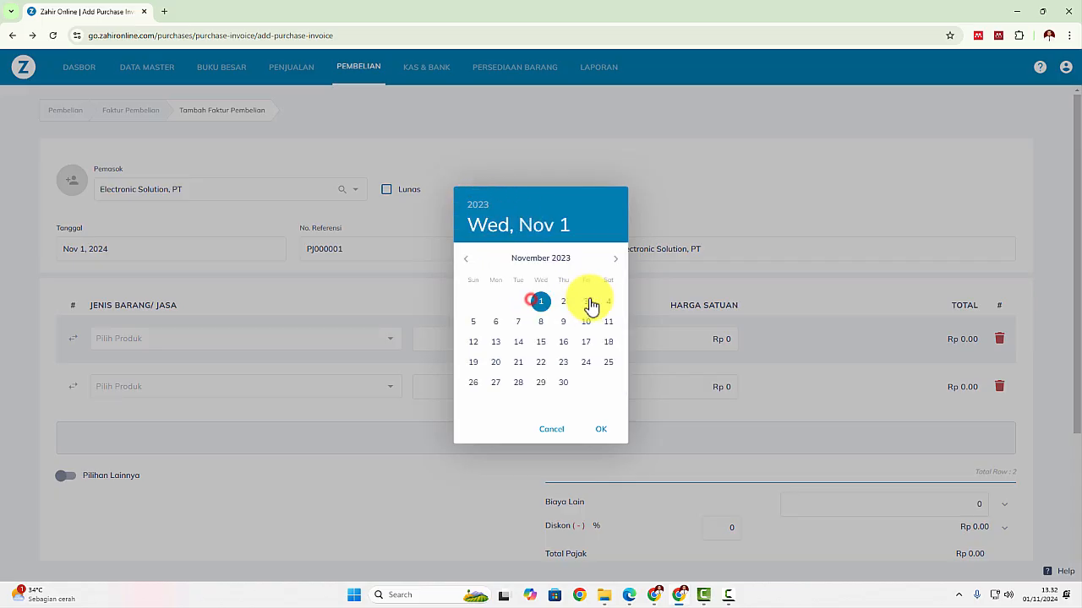
left_click(616, 259)
left_click(616, 258)
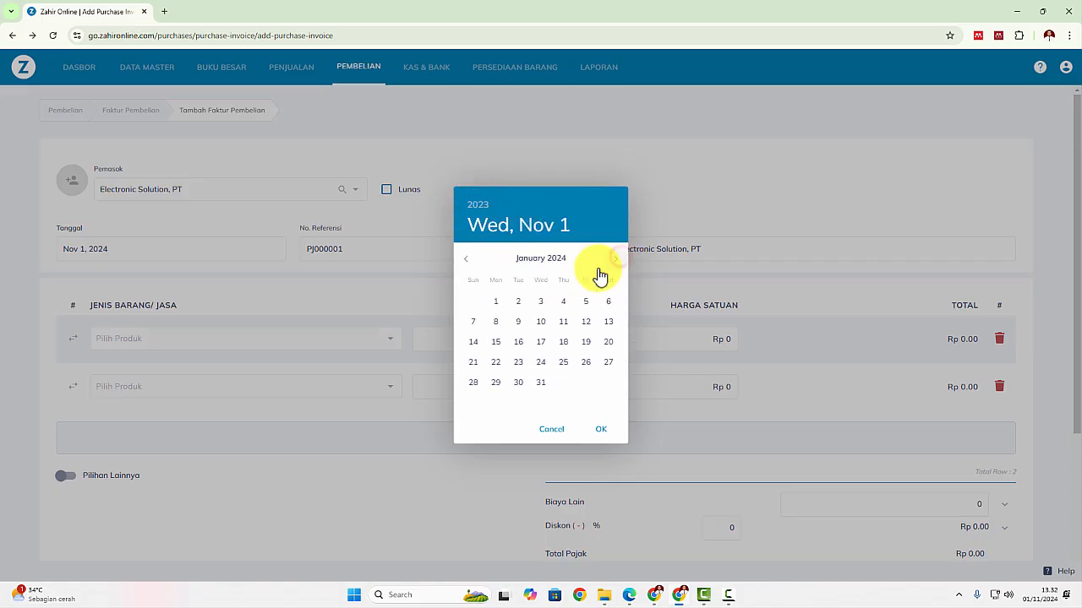
left_click(513, 305)
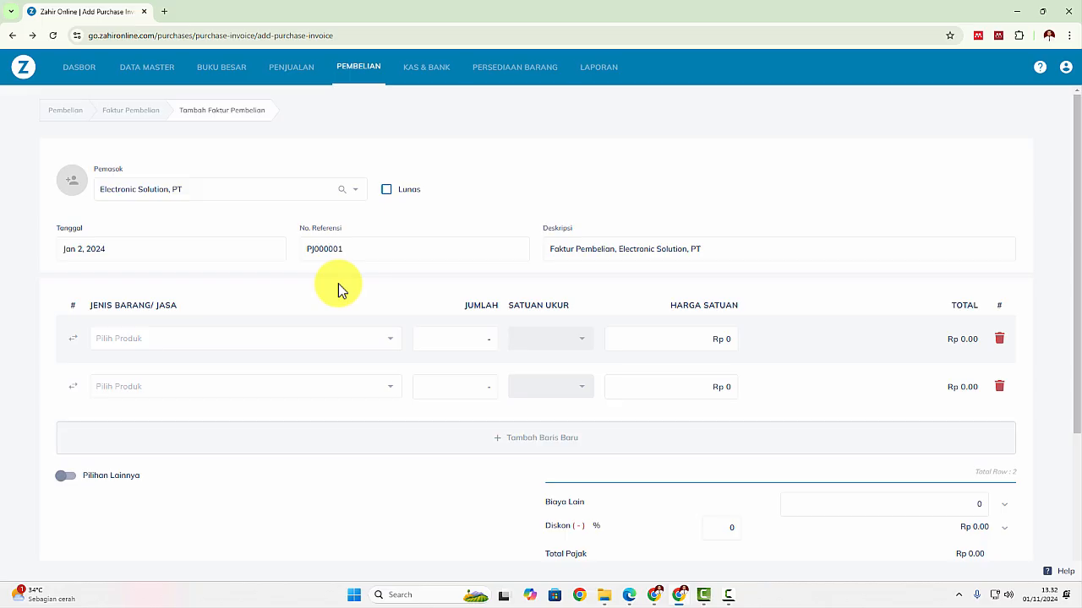
Change the purchase invoice's description to "Faktur Pembelian Aset Tetap, Electronic Solution, PT"
key("alt+Tab")
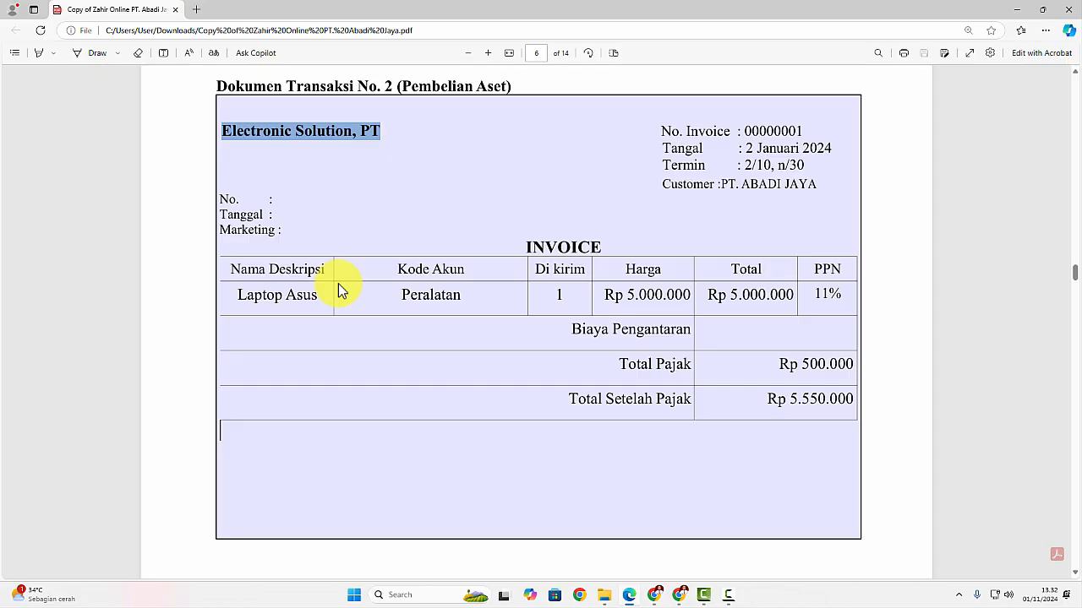
key("alt+Tab")
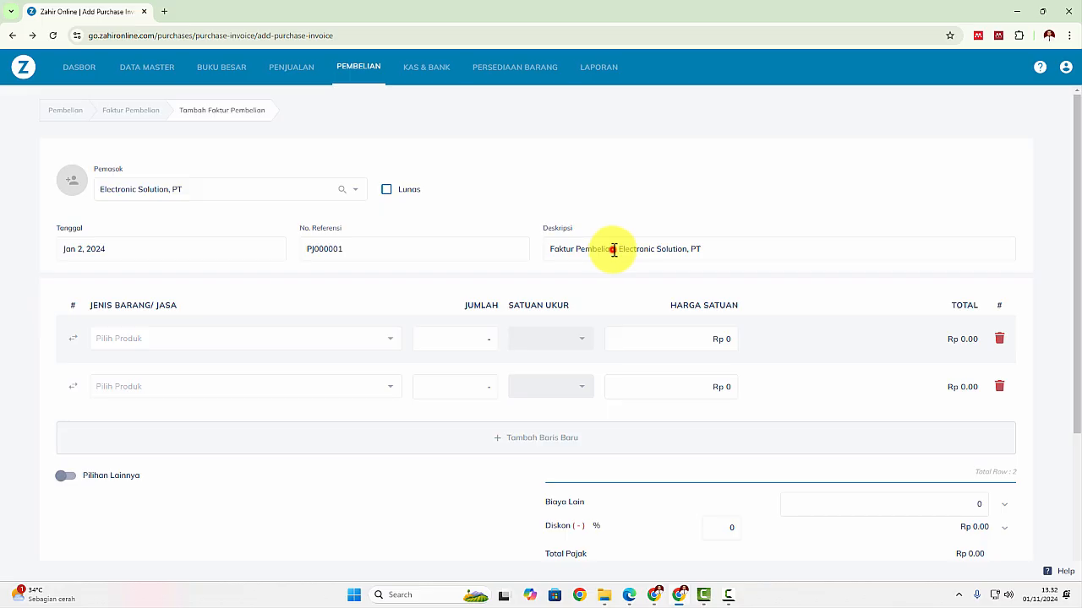
left_click(614, 249)
type("A")
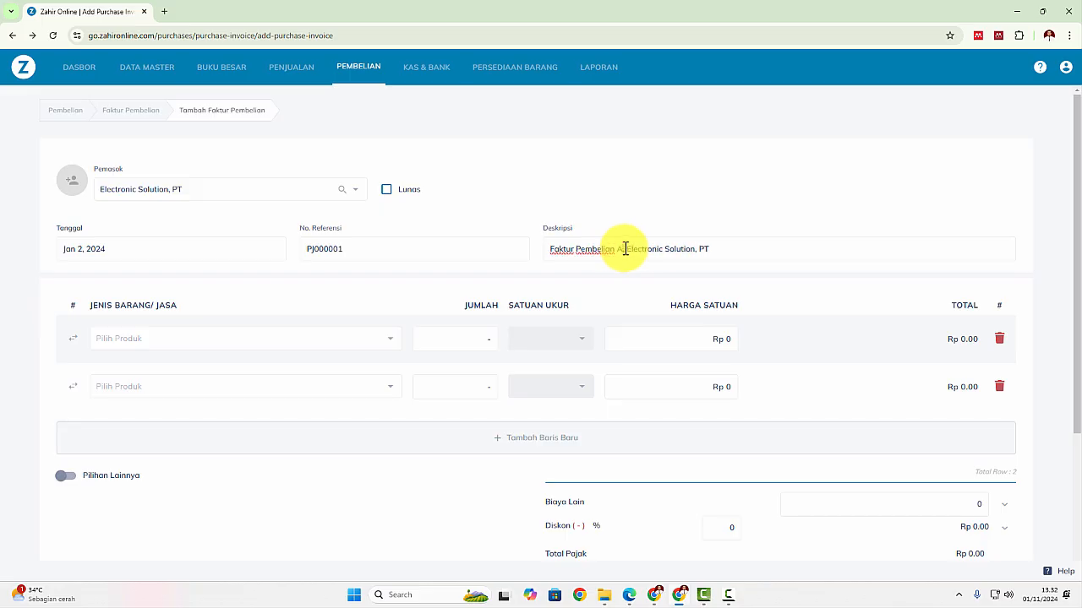
type("wa")
key("BackSpace")
key("BackSpace")
type("set Tetap")
Replace the purchase invoice's reference number with the invoice number 00000001 copied from the PDF document
key("alt+Tab")
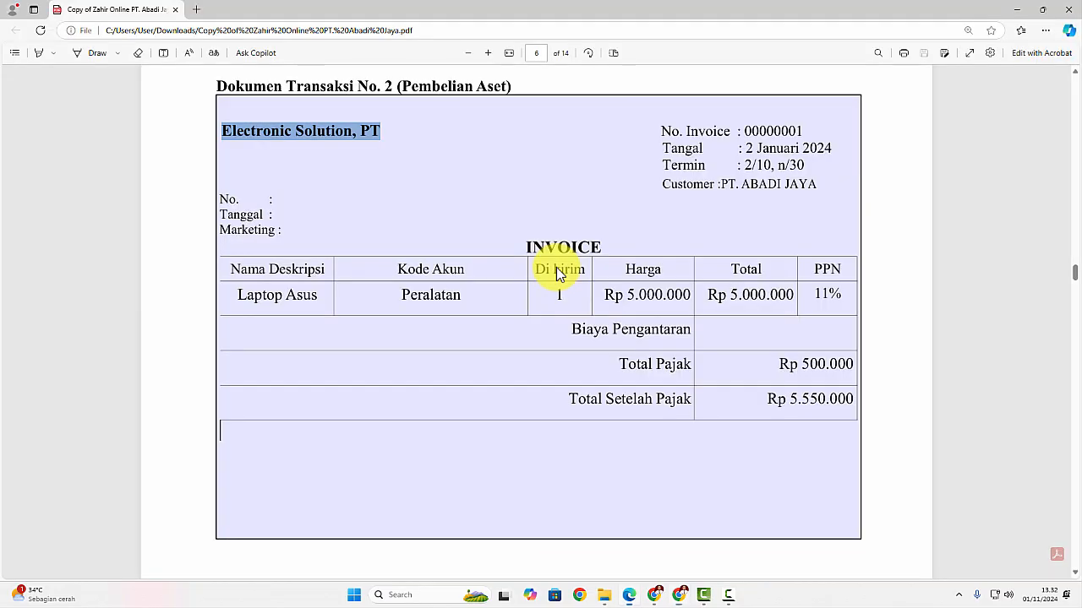
key("alt+Tab")
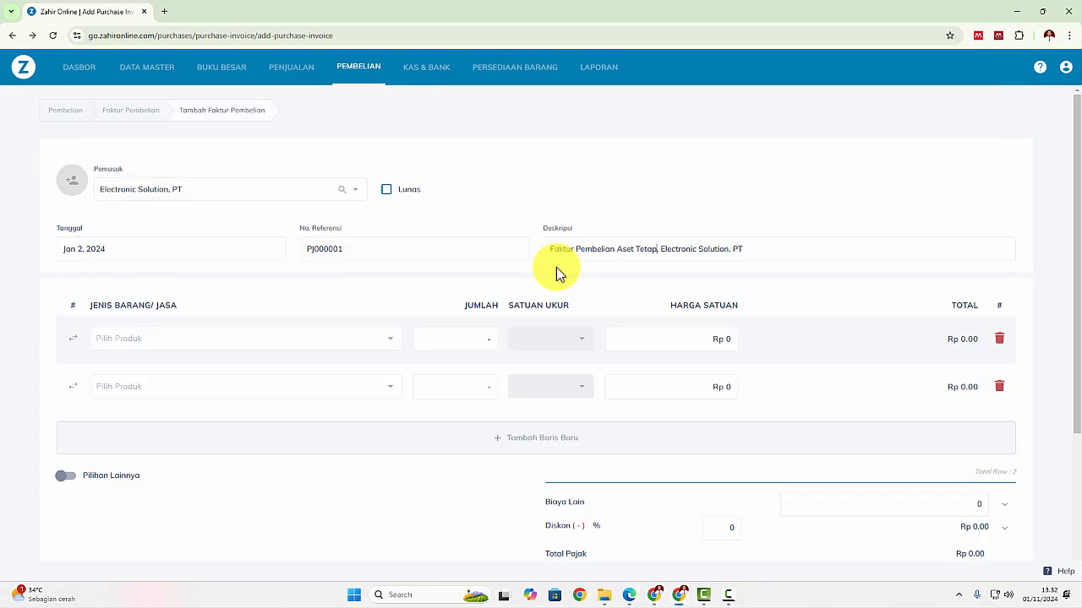
key("alt+Tab")
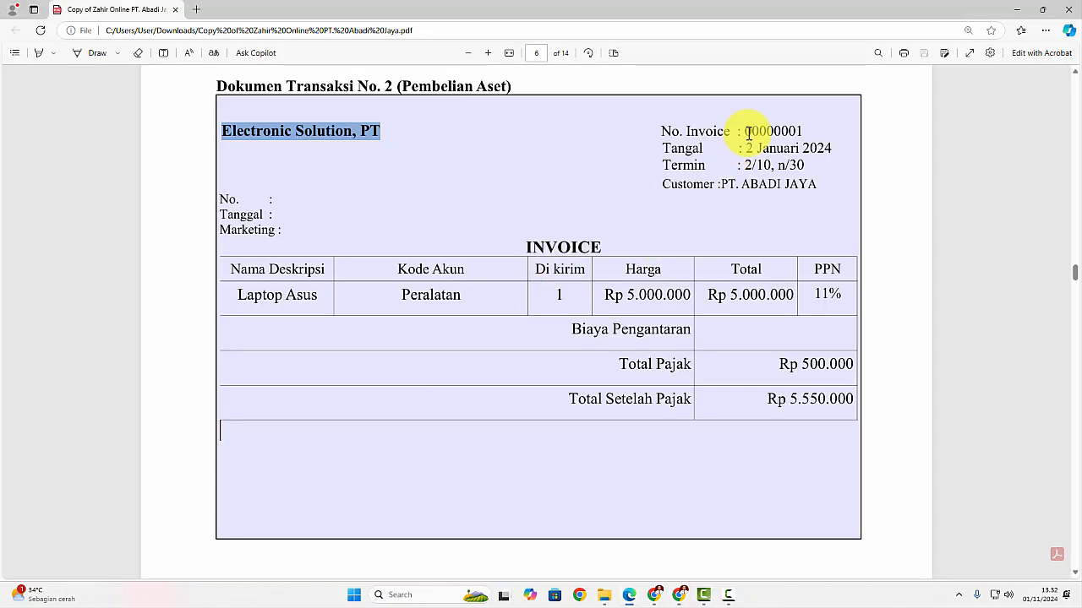
left_click(747, 132)
left_click_drag(747, 132, 805, 130)
key("ctrl+c")
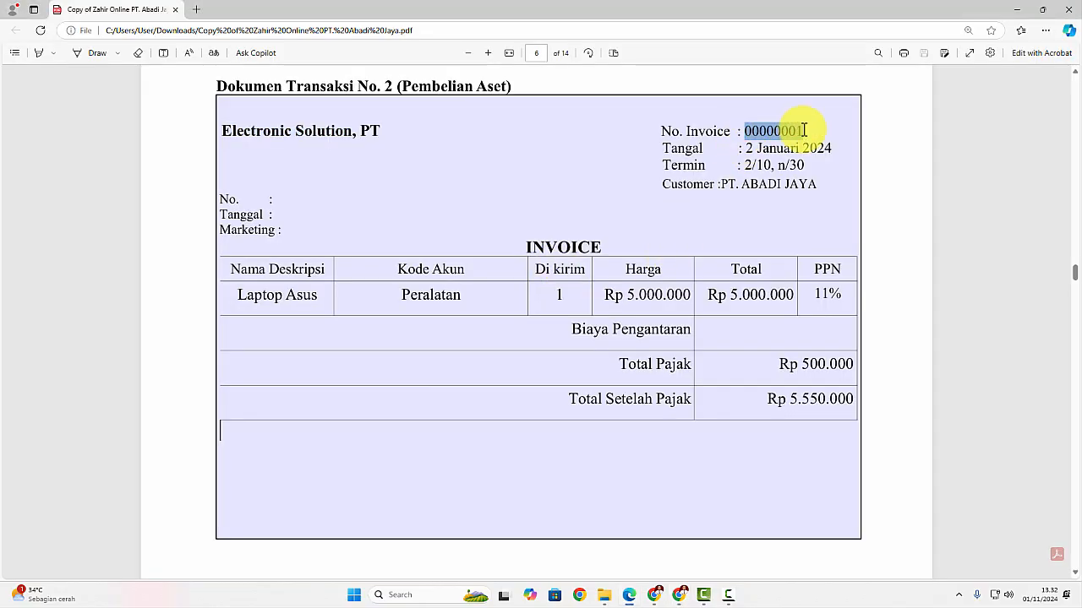
key("alt+Tab")
left_click_drag(355, 251, 304, 253)
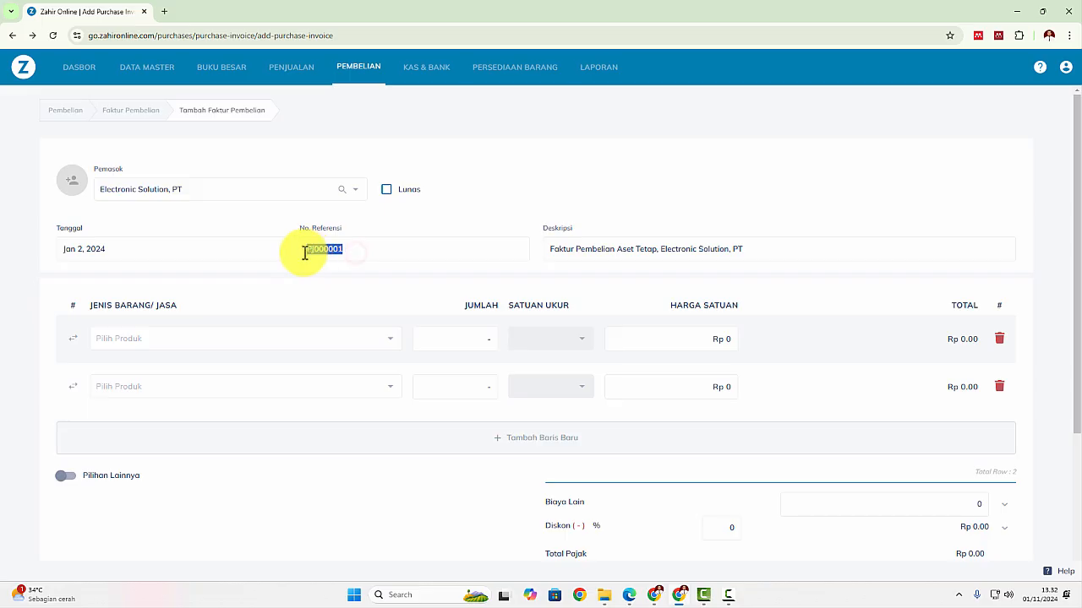
key("ctrl+v")
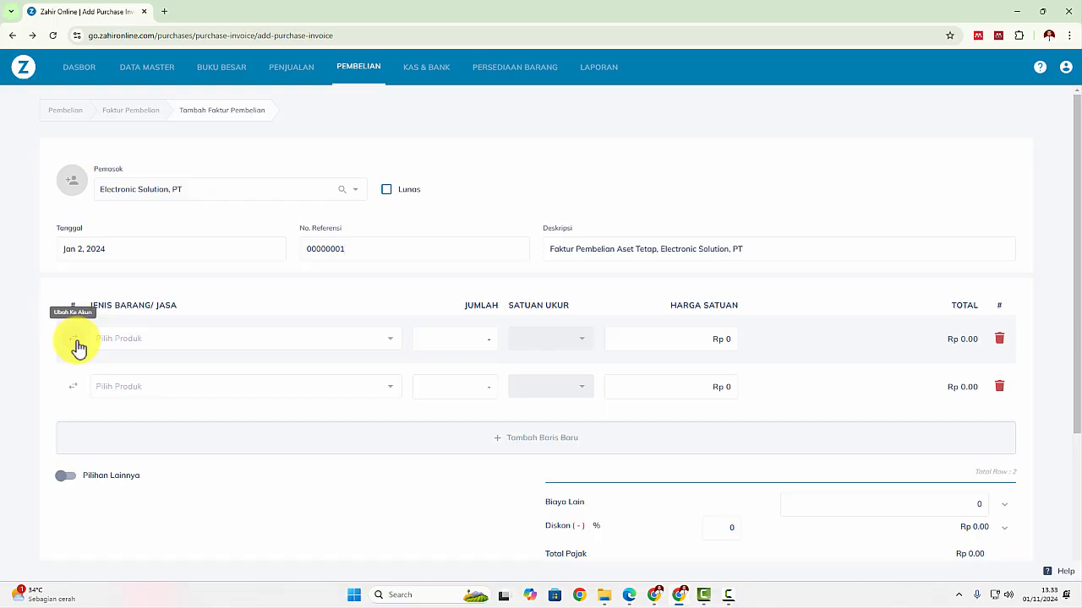
Switch the first invoice line from a product entry to an account entry
left_click(144, 347)
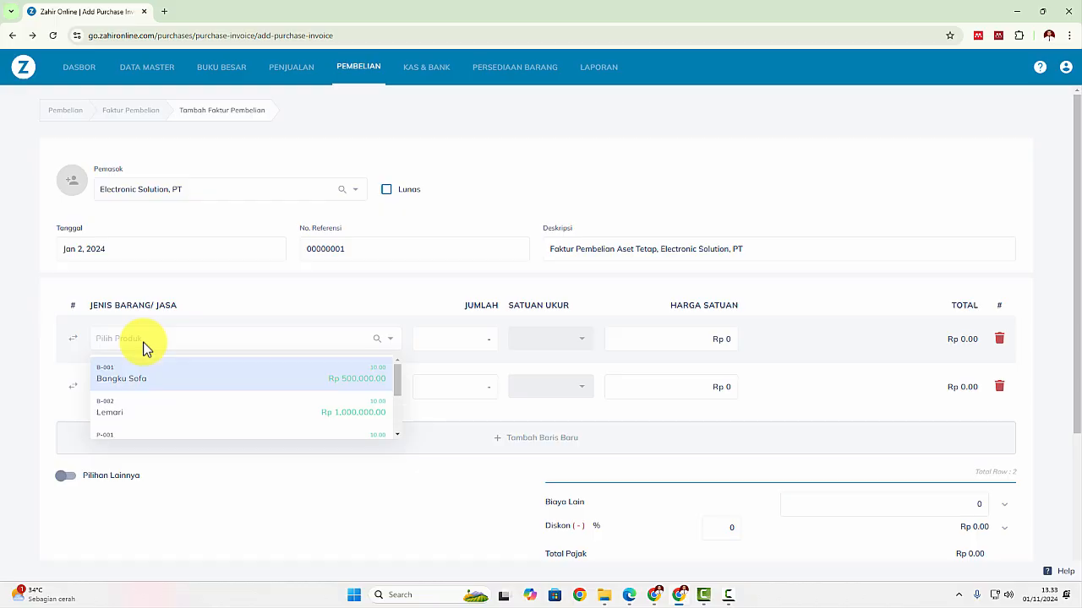
left_click(217, 312)
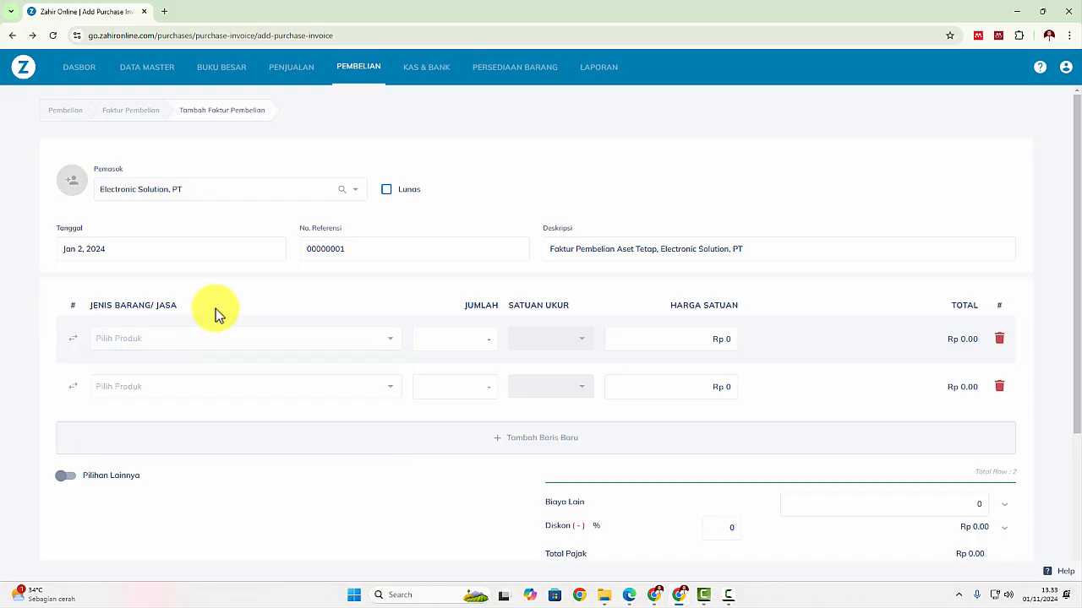
left_click(74, 343)
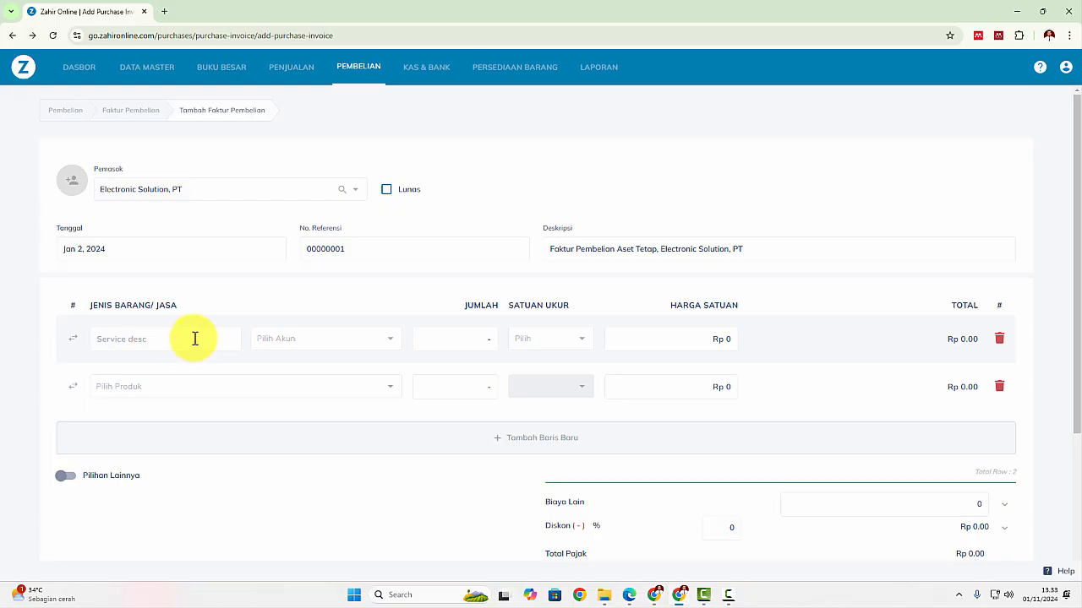
Copy "Laptop Asus" from the PDF invoice into the first line's description
left_click(137, 342)
key("alt+Tab")
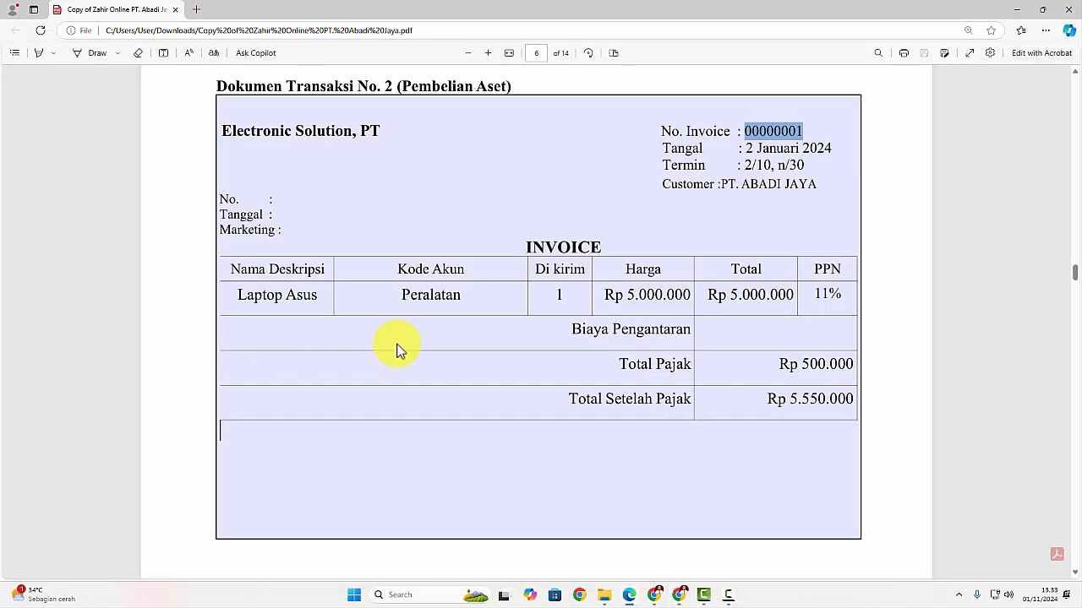
left_click_drag(403, 294, 449, 294)
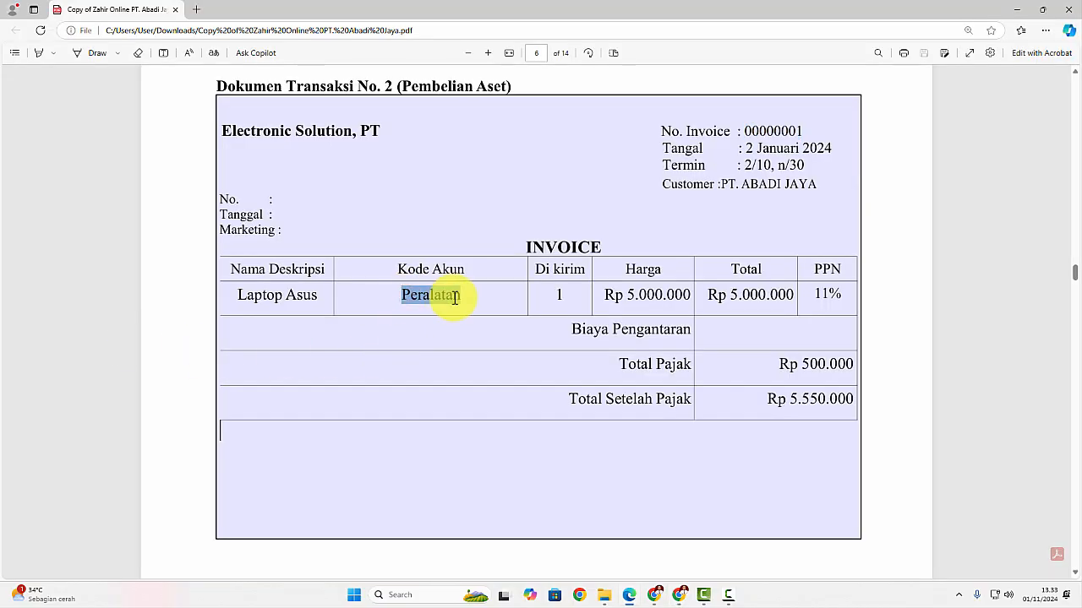
key("alt+Tab")
key("alt+Tab")
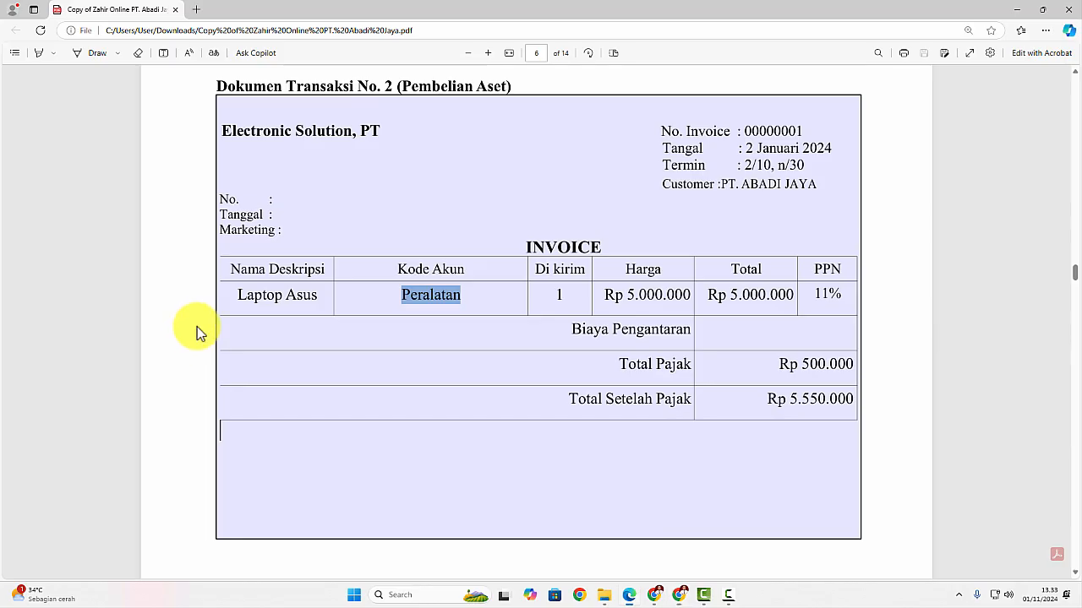
left_click(241, 294)
left_click_drag(241, 294, 317, 294)
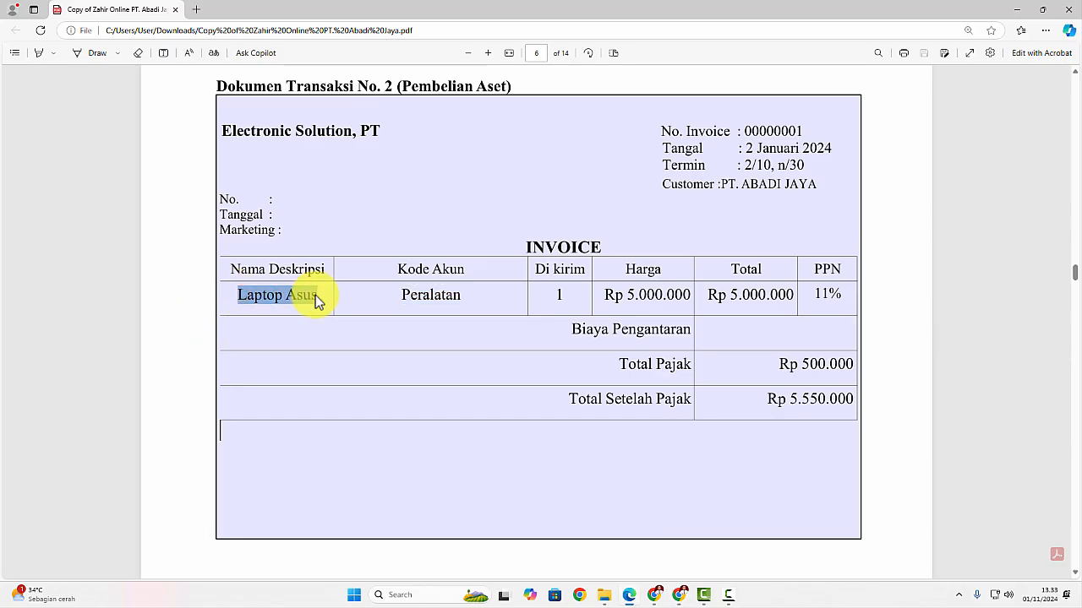
key("alt+Tab")
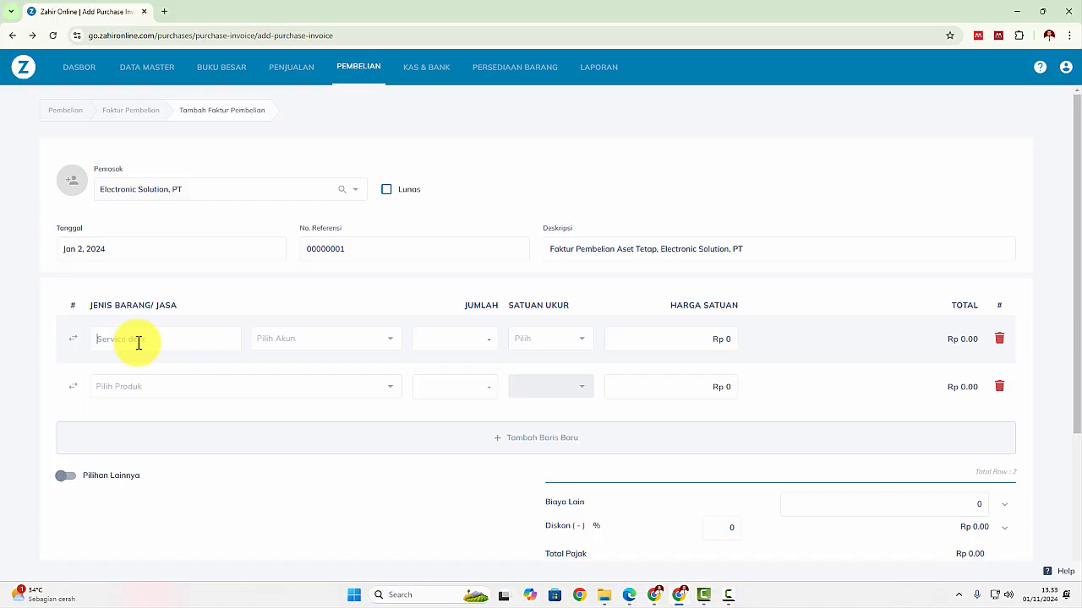
left_click(116, 339)
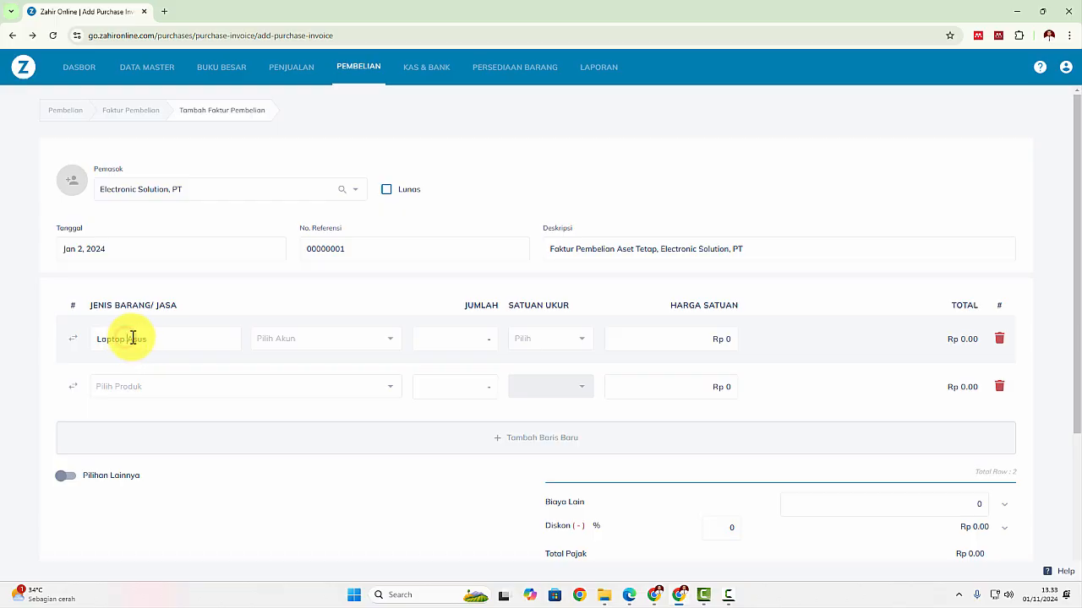
Search the accounts for "perala" and assign 121000003 - Mesin & Peralatan to the Laptop Asus line
left_click(391, 342)
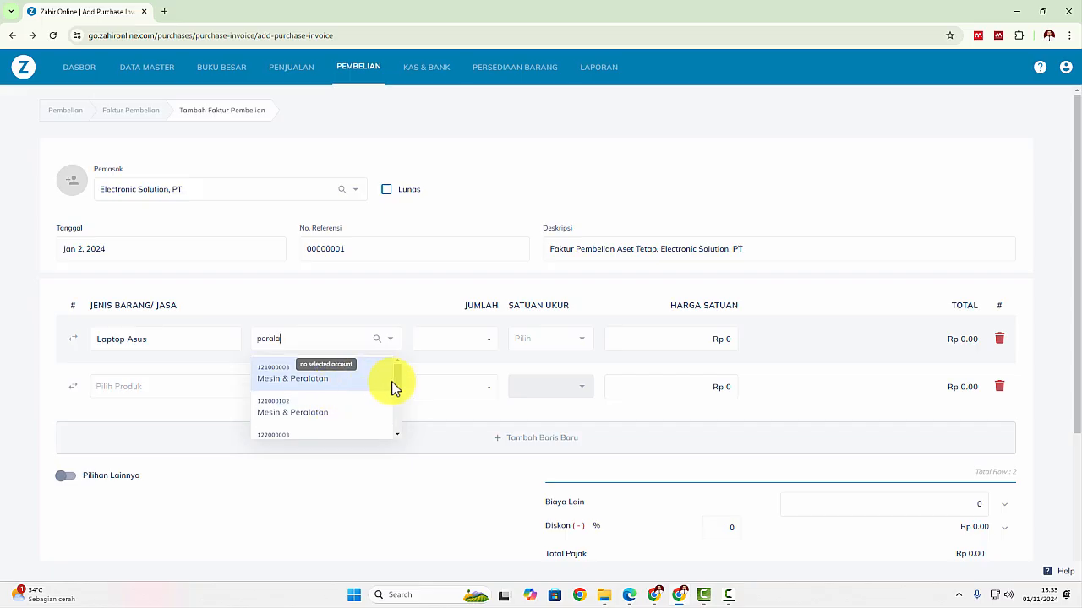
mouse_move(396, 380)
left_mouse_down()
mouse_move(395, 397)
mouse_move(403, 374)
left_mouse_up()
left_click(299, 380)
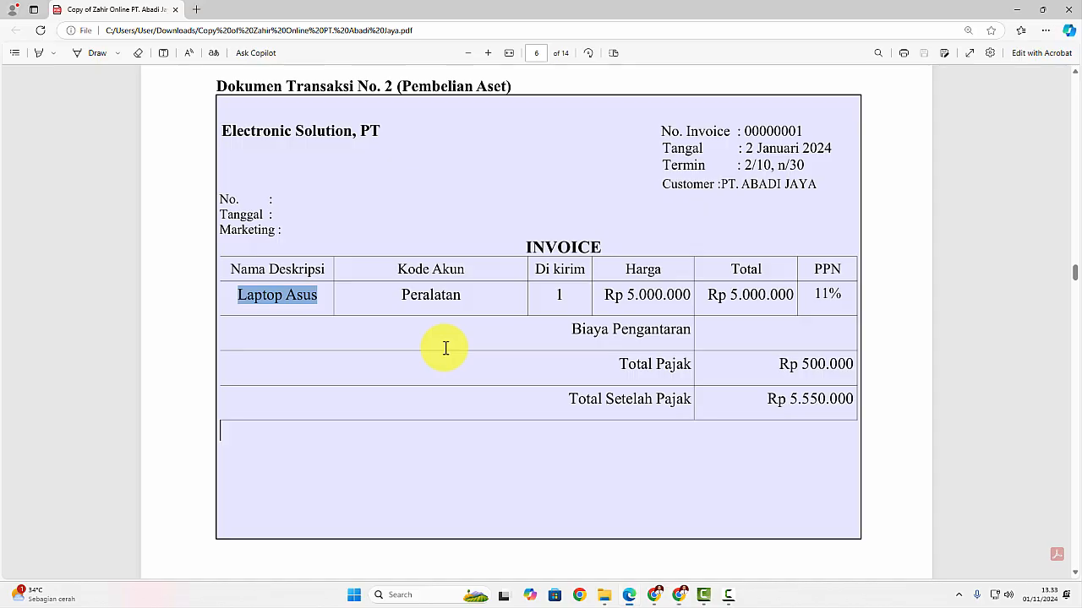
Set the Laptop Asus line's quantity to 1 and its unit price to Rp 5,000,000, checking them against the PDF invoice
key("alt+Tab")
key("alt+Tab")
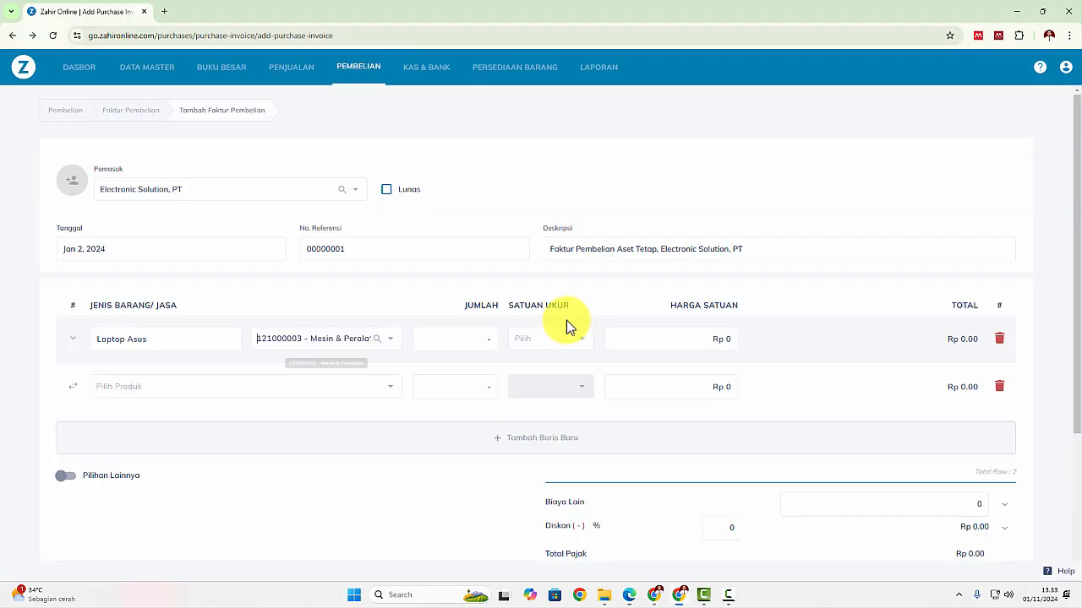
left_click(484, 347)
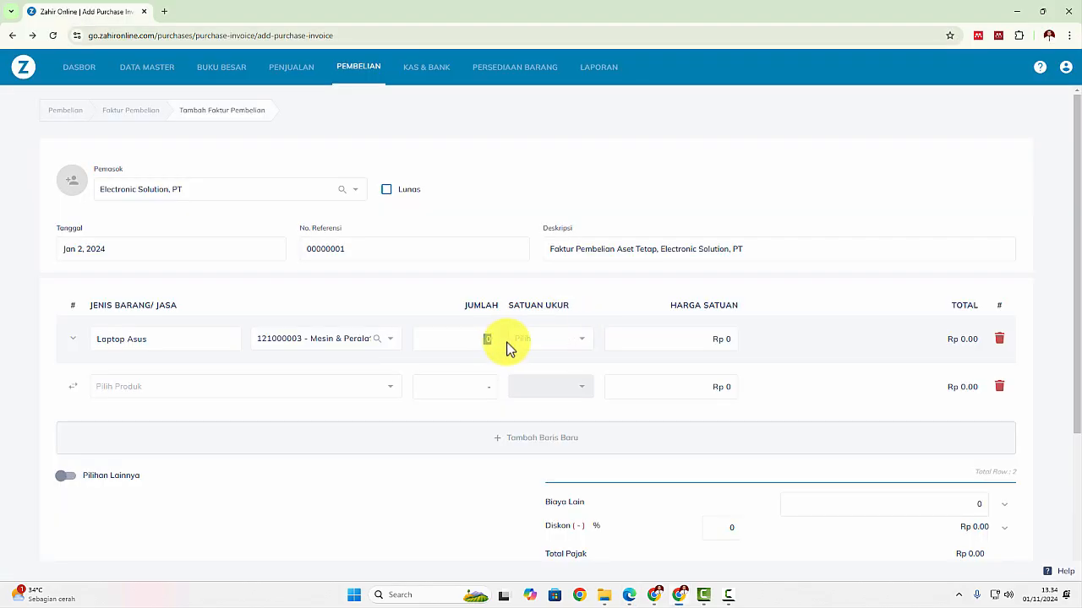
type("1")
left_click_drag(698, 338, 733, 338)
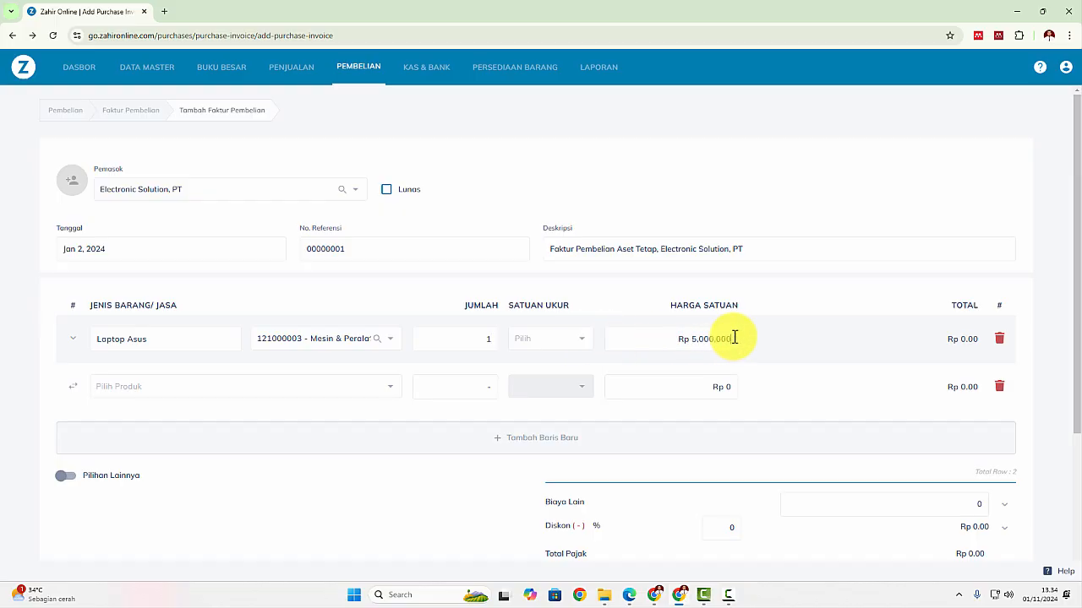
key("alt+Tab")
key("alt+Tab")
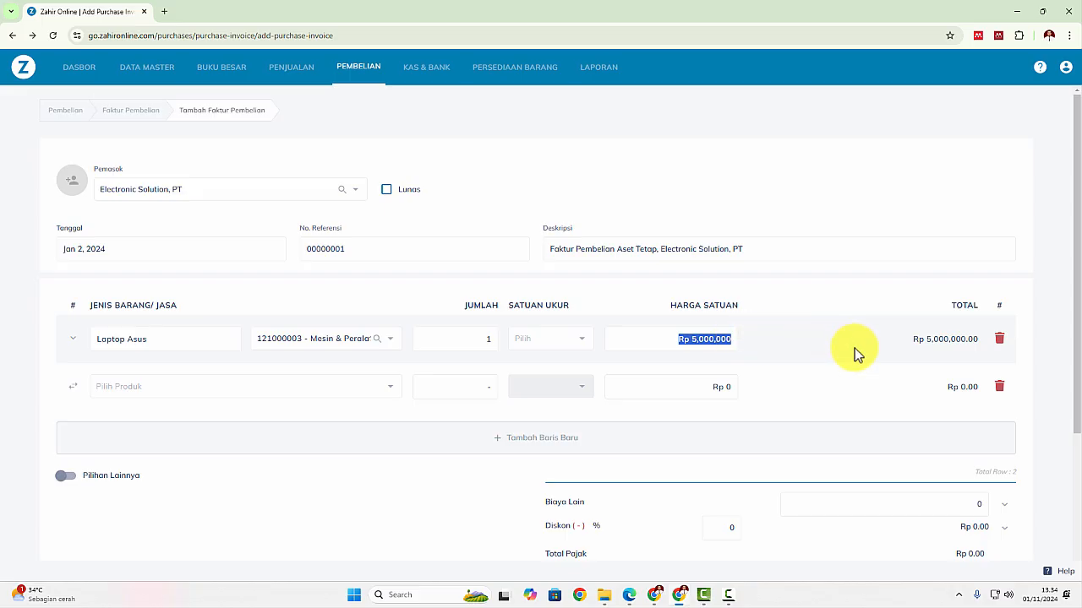
Apply the PPN (11%) tax to the Laptop Asus line and compare the invoice totals with the PDF
left_click(73, 340)
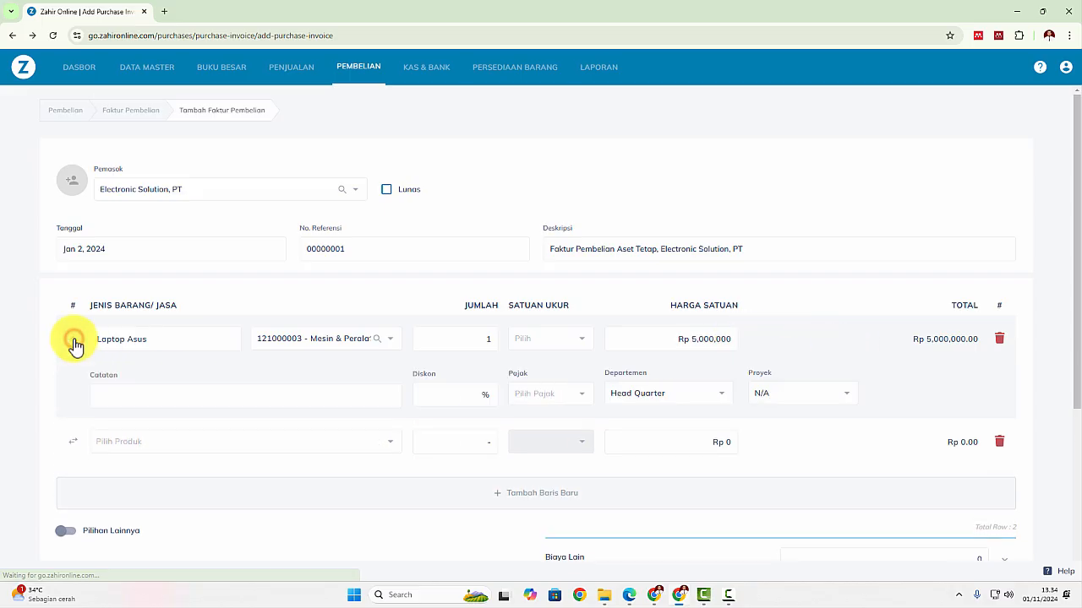
left_click(583, 395)
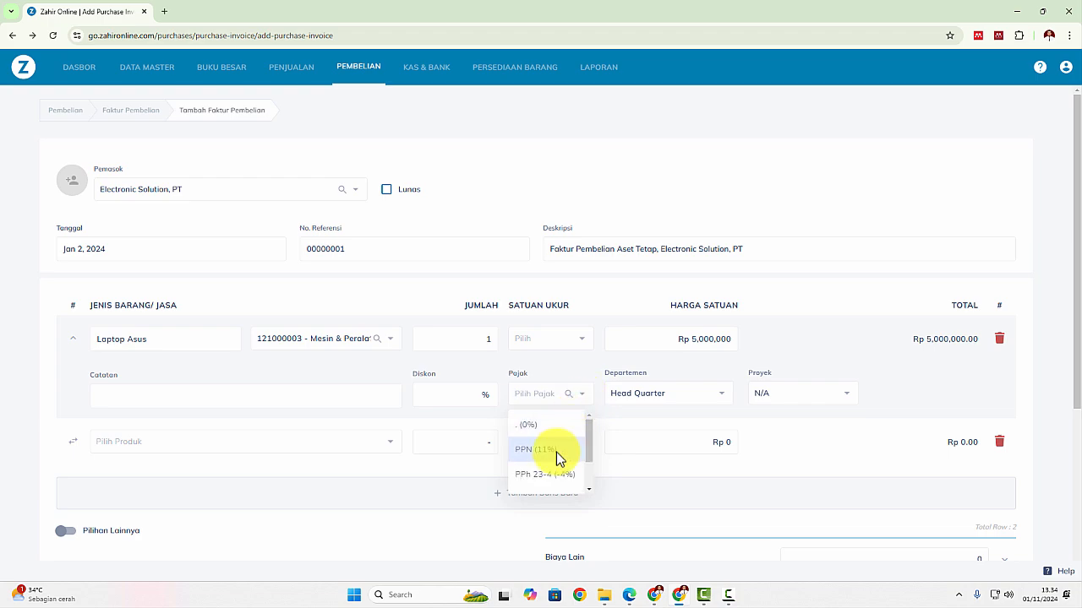
left_click(556, 452)
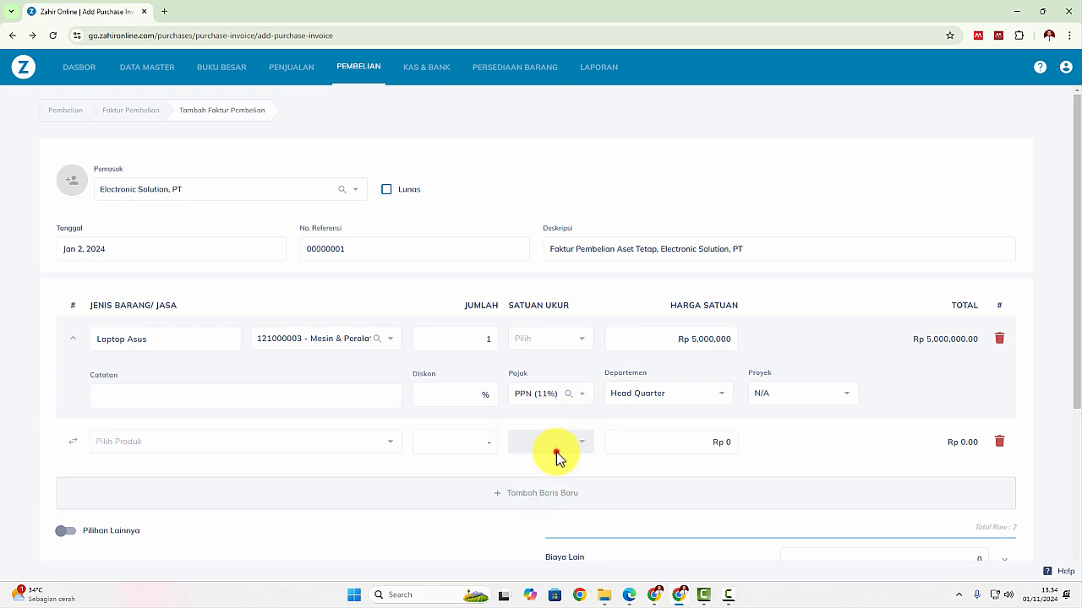
left_click(1044, 306)
scroll(1045, 311, "down", 2)
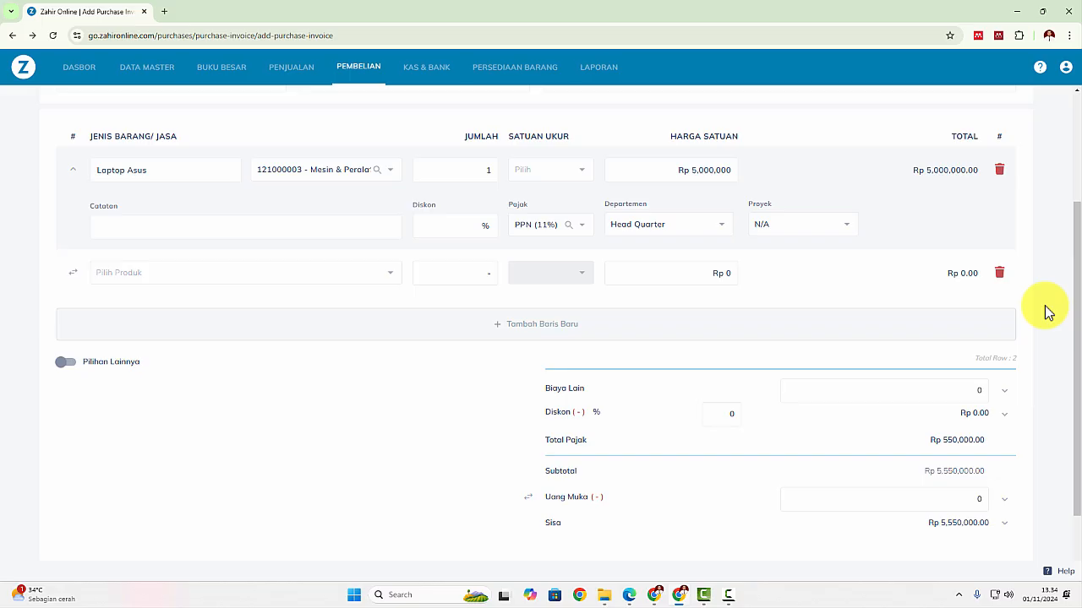
scroll(1044, 311, "down", 2)
key("alt+Tab")
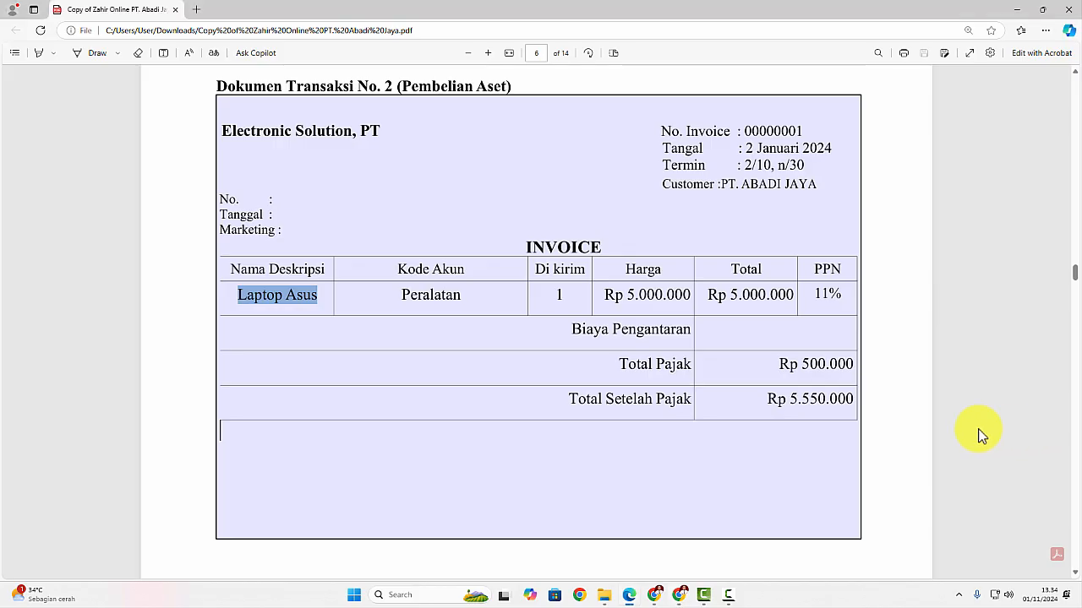
key("alt+Tab")
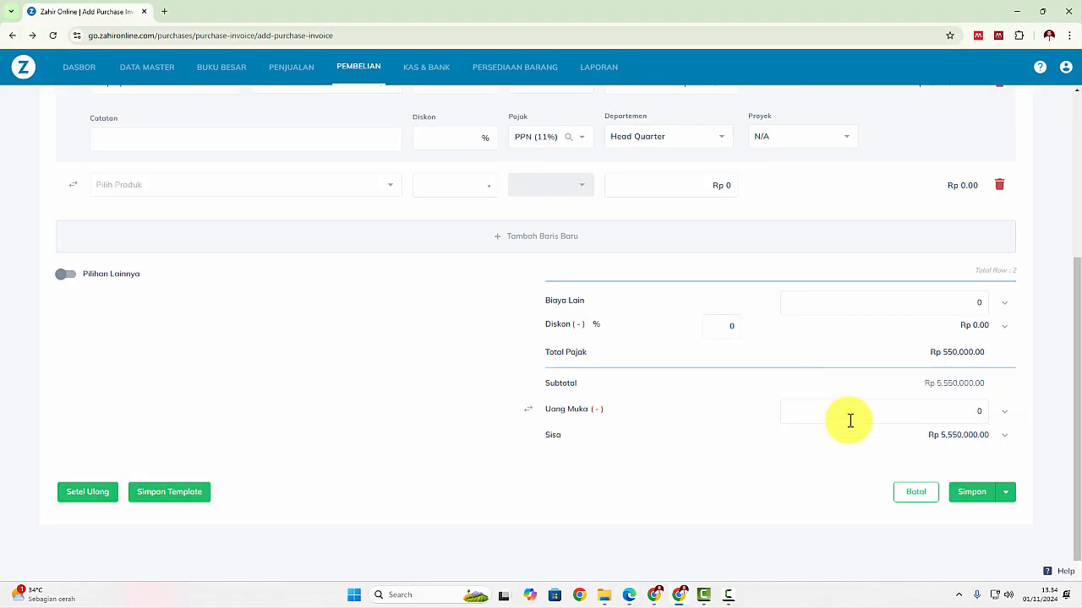
Set the unit of measure of the Laptop Asus line to Unit
scroll(938, 438, "up", 2)
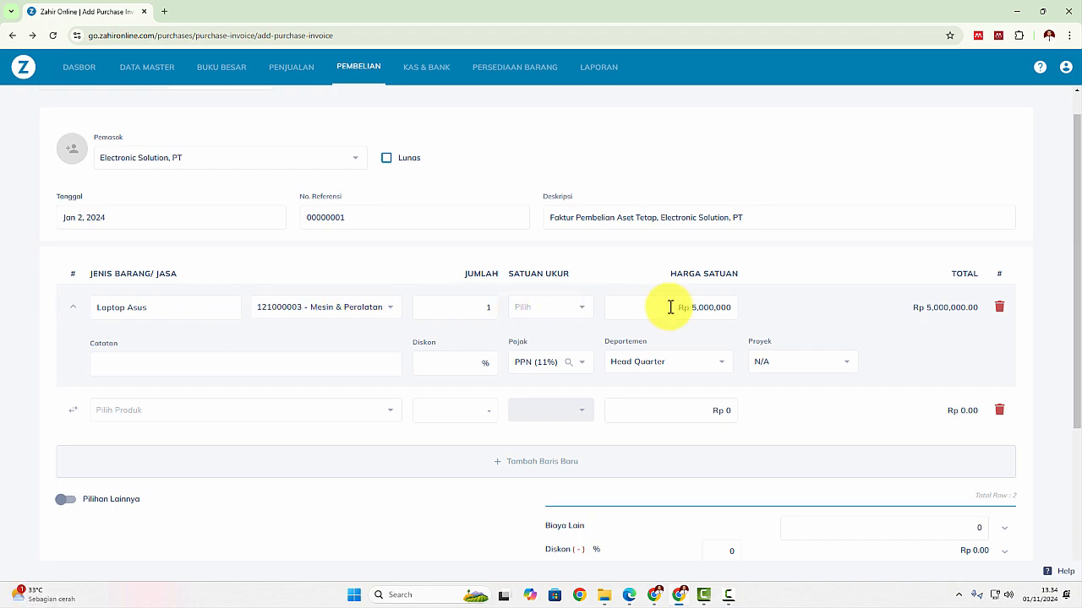
left_click(583, 309)
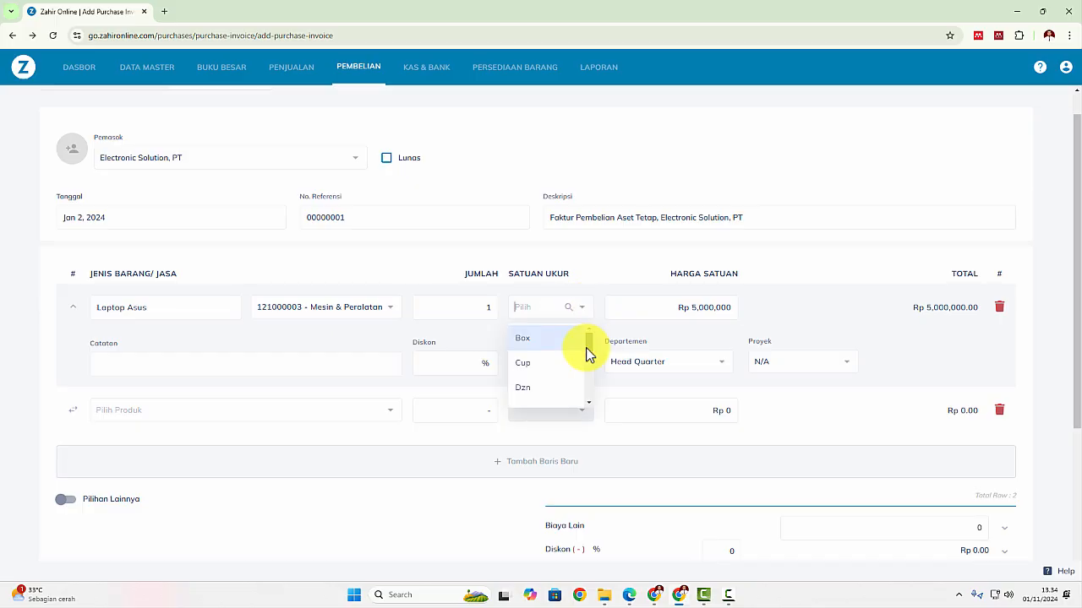
left_click_drag(586, 349, 587, 398)
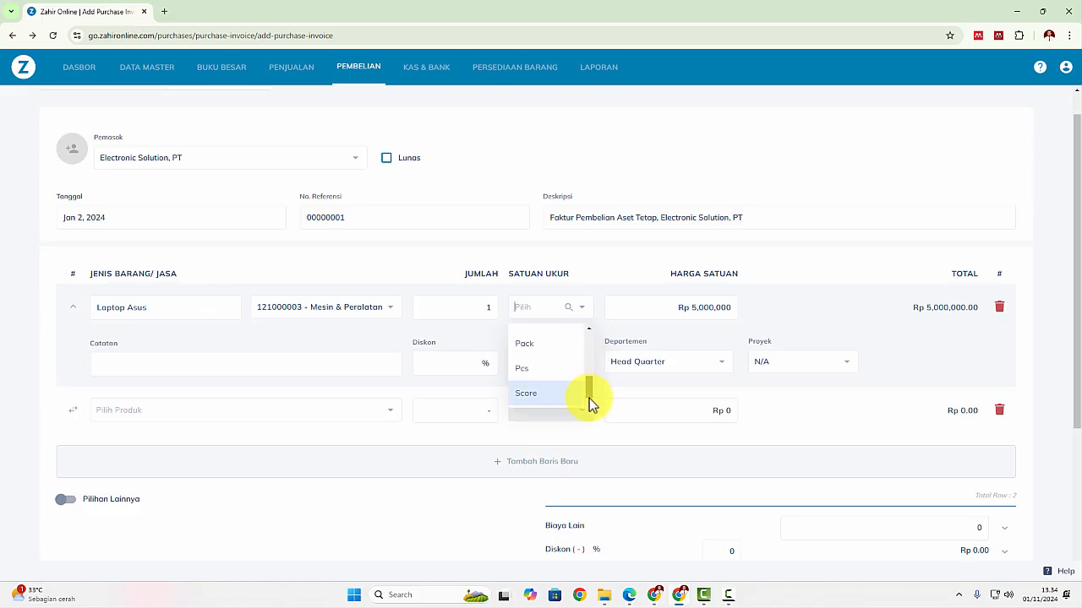
left_click_drag(589, 387, 586, 410)
left_click(539, 395)
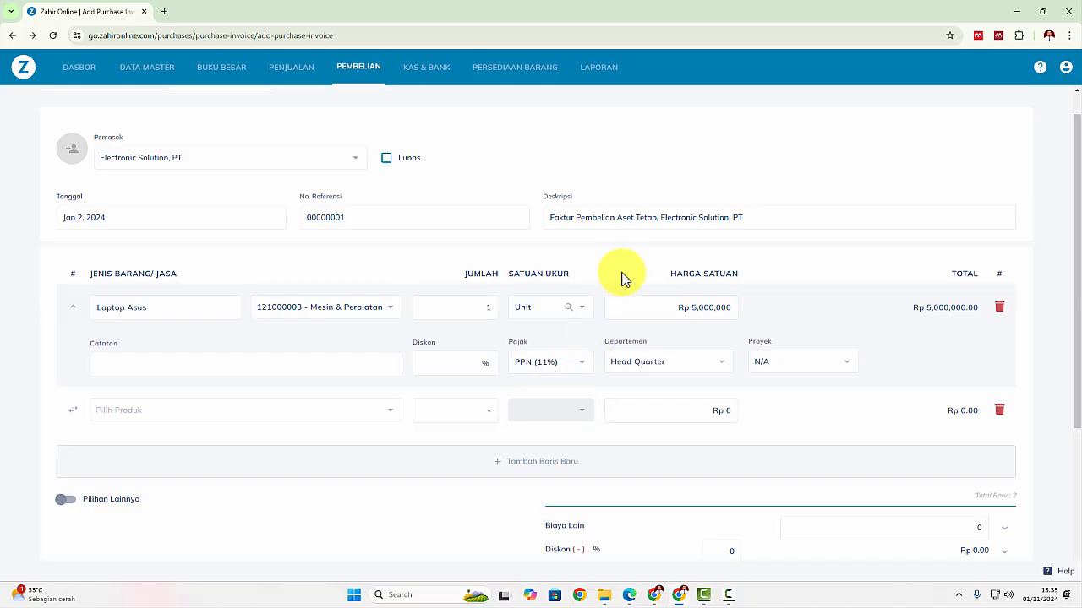
Review the invoice totals and save the Electronic Solution, PT purchase invoice
scroll(782, 373, "down", 2)
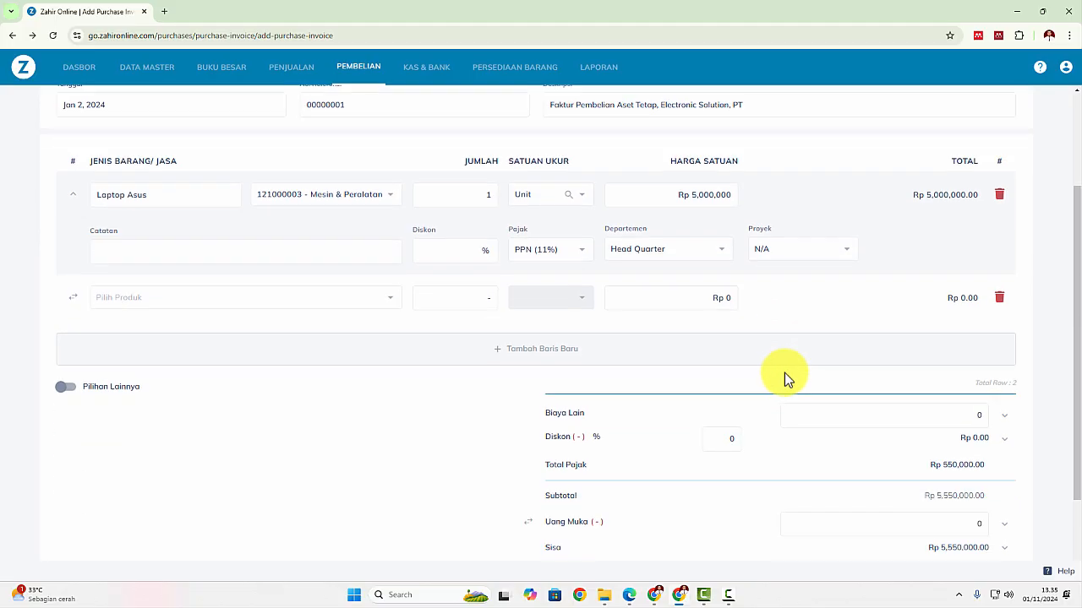
scroll(802, 323, "down", 2)
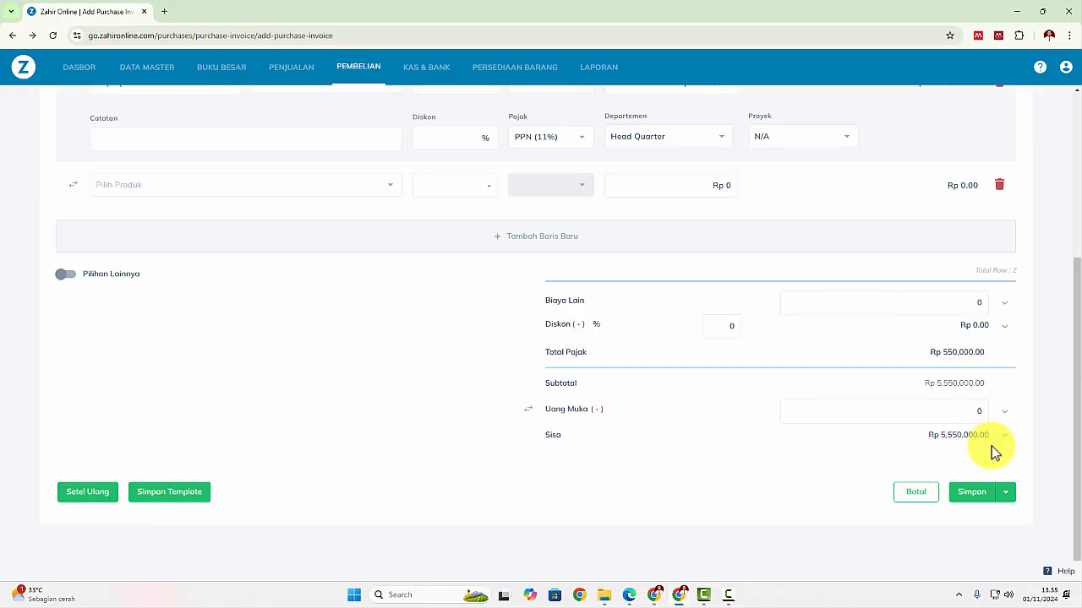
left_click(980, 497)
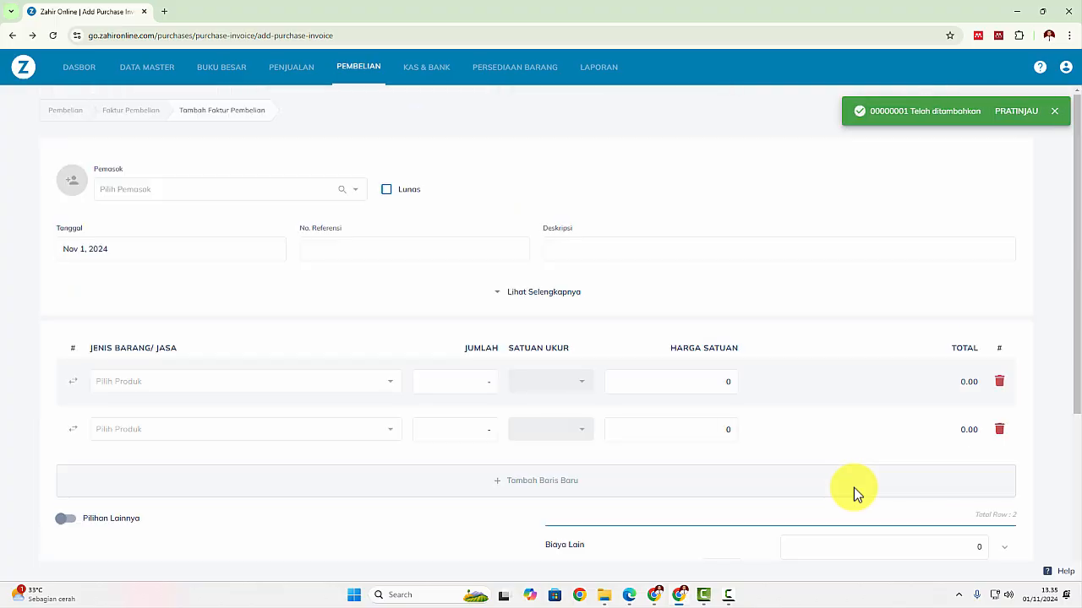
scroll(993, 397, "down", 3)
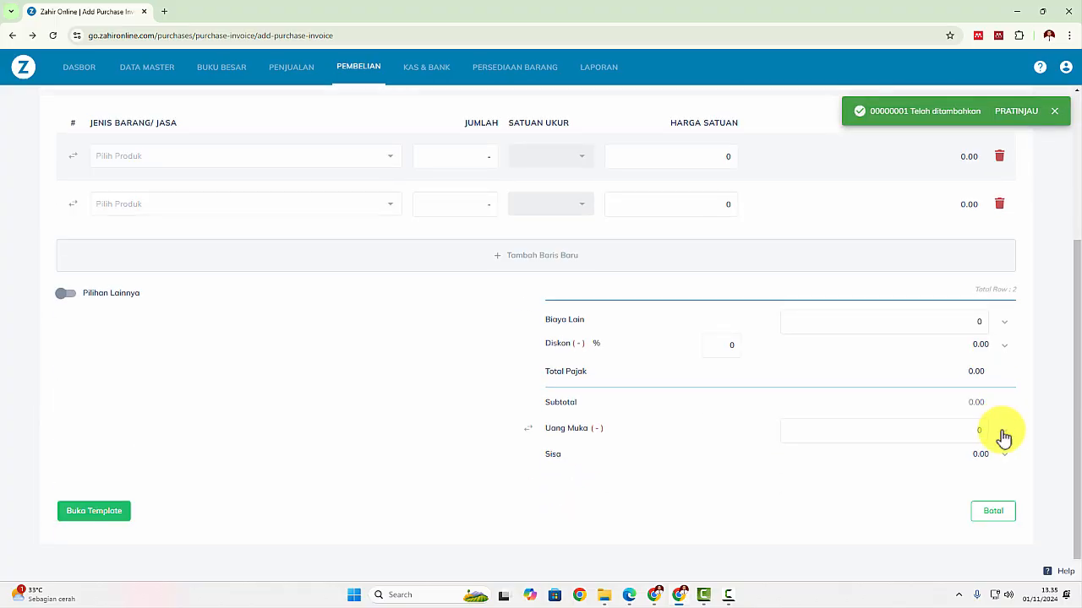
Close the blank purchase invoice form and view the journal voucher of the Electronic Solution, PT invoice
left_click(995, 512)
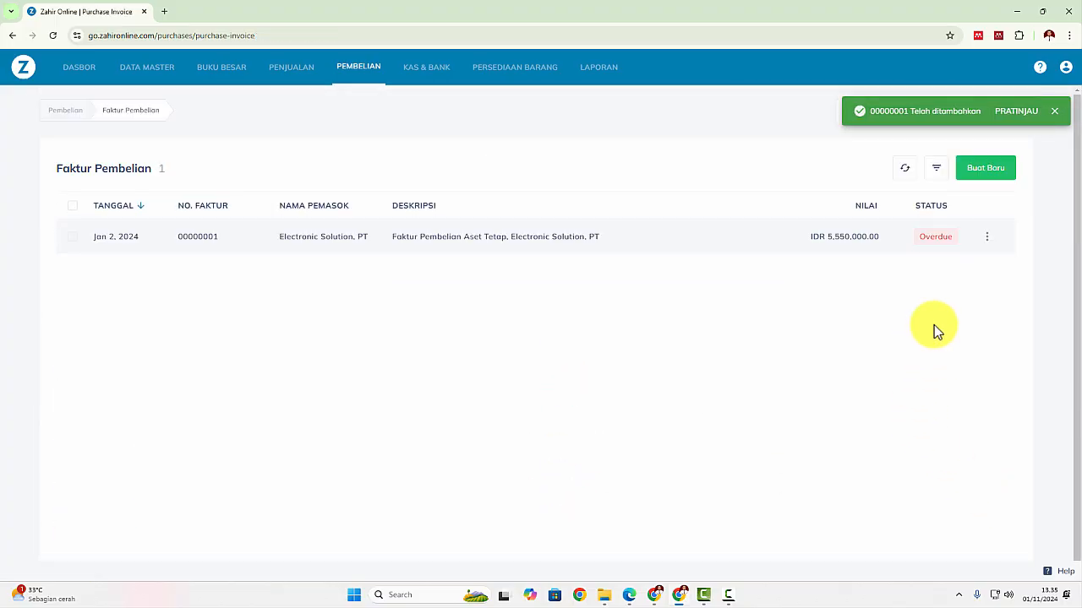
left_click(987, 237)
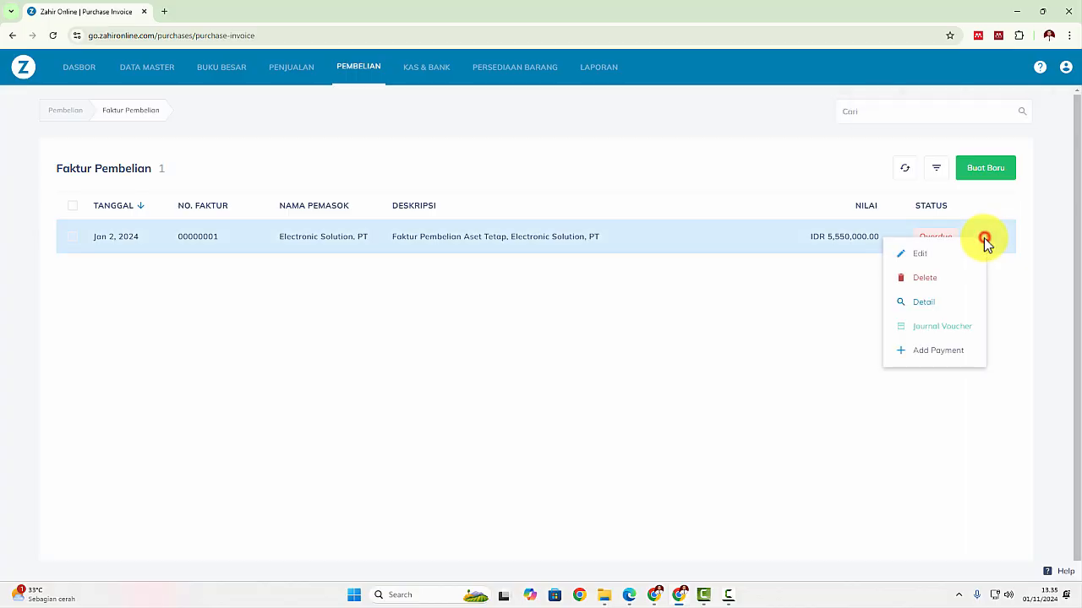
left_click(936, 329)
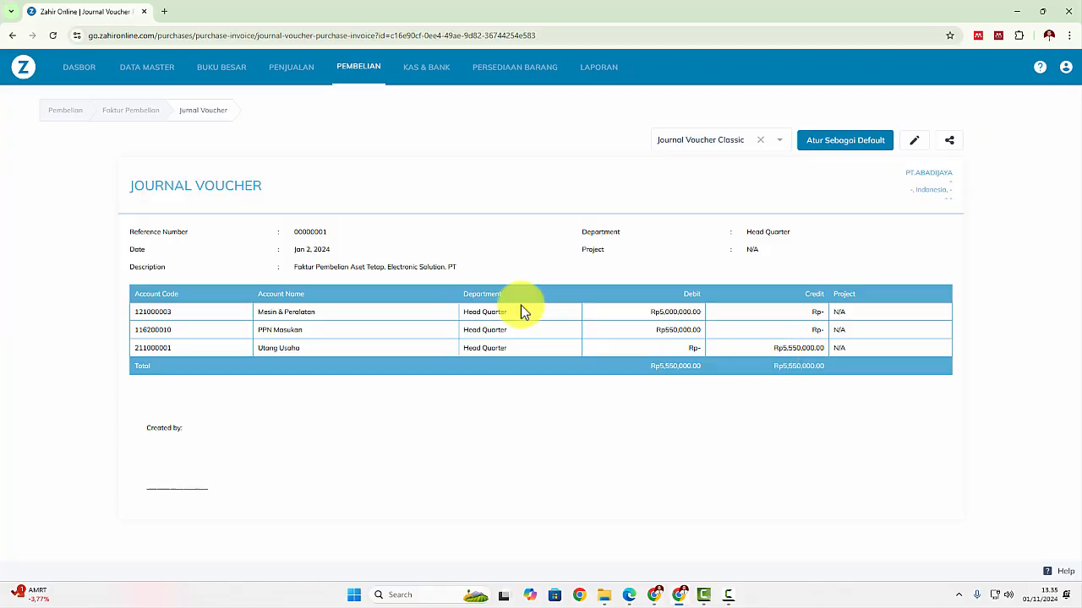
Start a new fixed asset entry in the Data Harta Tetap master data
left_click(160, 76)
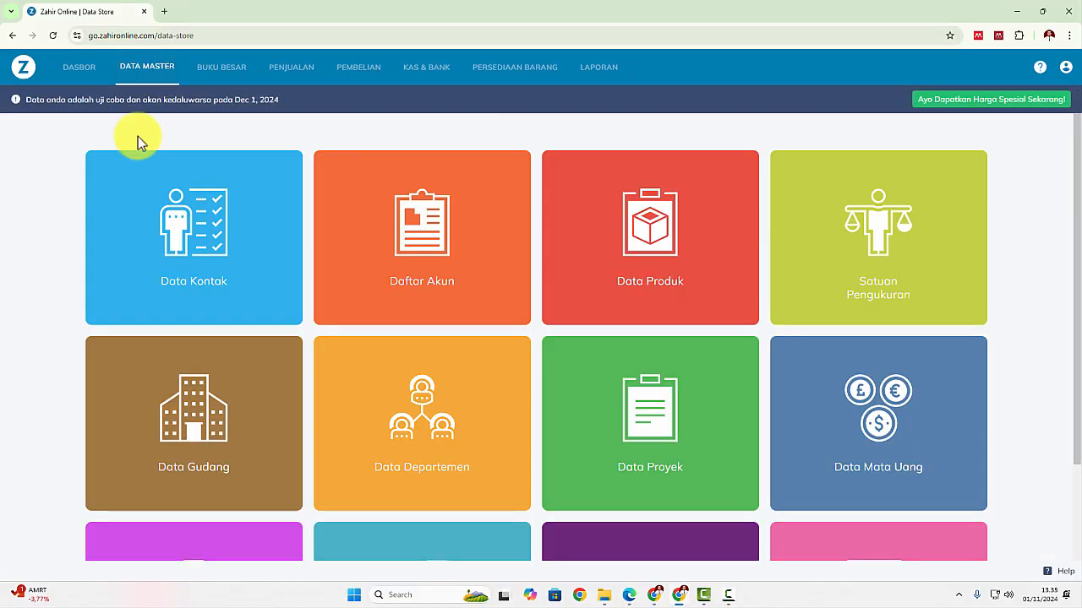
scroll(44, 234, "down", 2)
scroll(44, 235, "up", 2)
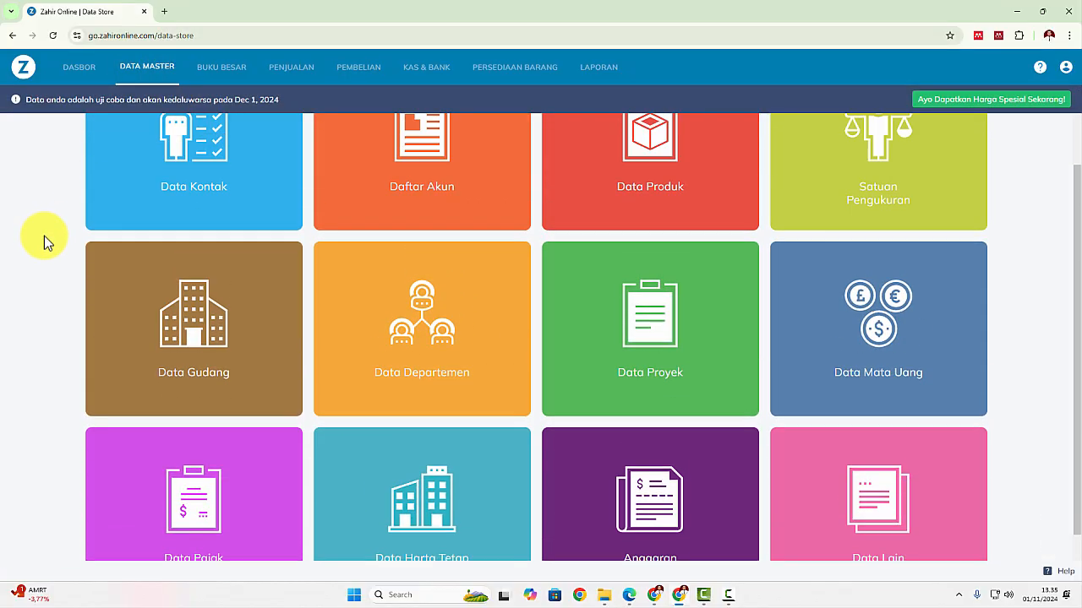
scroll(44, 236, "down", 2)
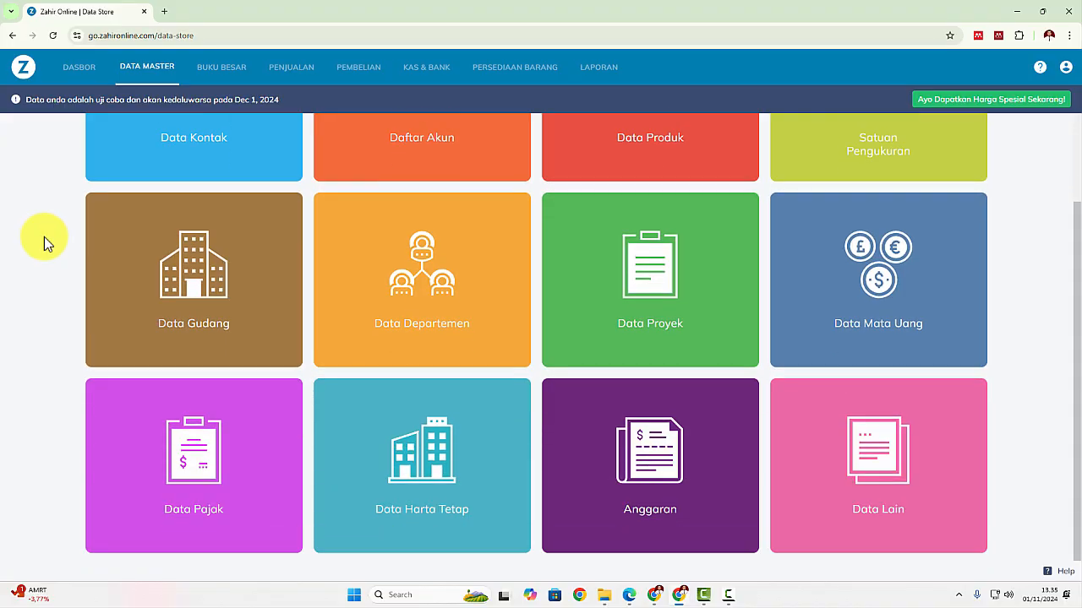
left_click(403, 436)
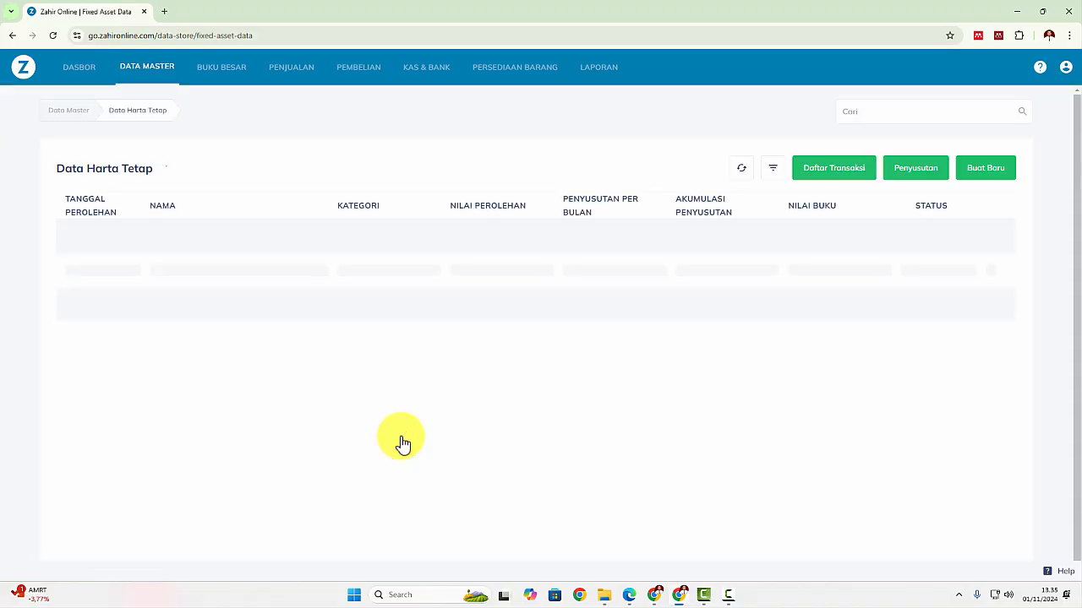
left_click(994, 175)
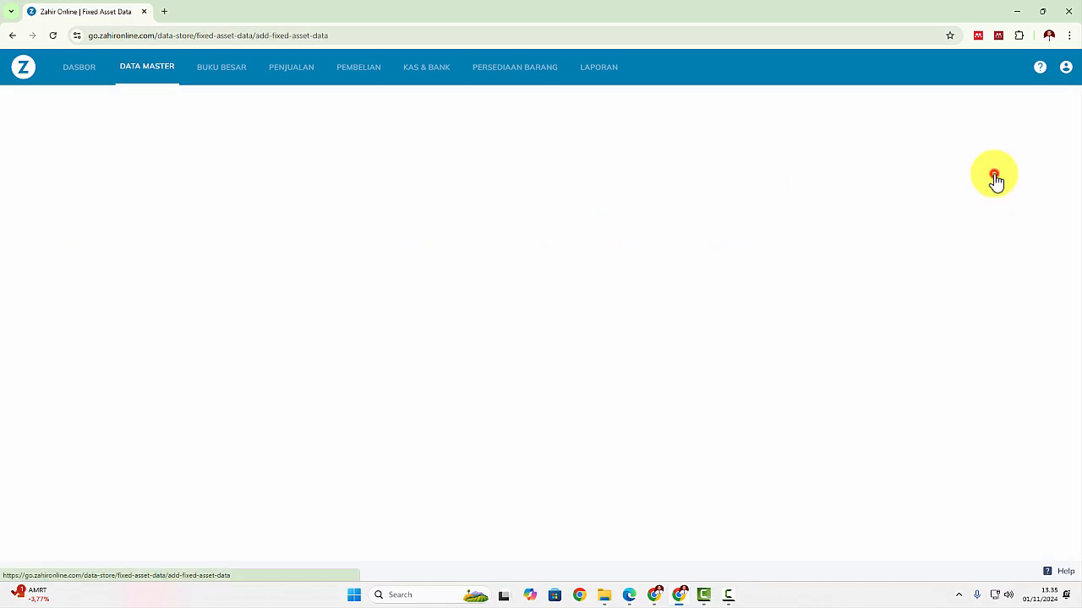
Set the category of the first fixed asset line to Mesin & Peralatan, leaving the reference number empty
left_click(366, 189)
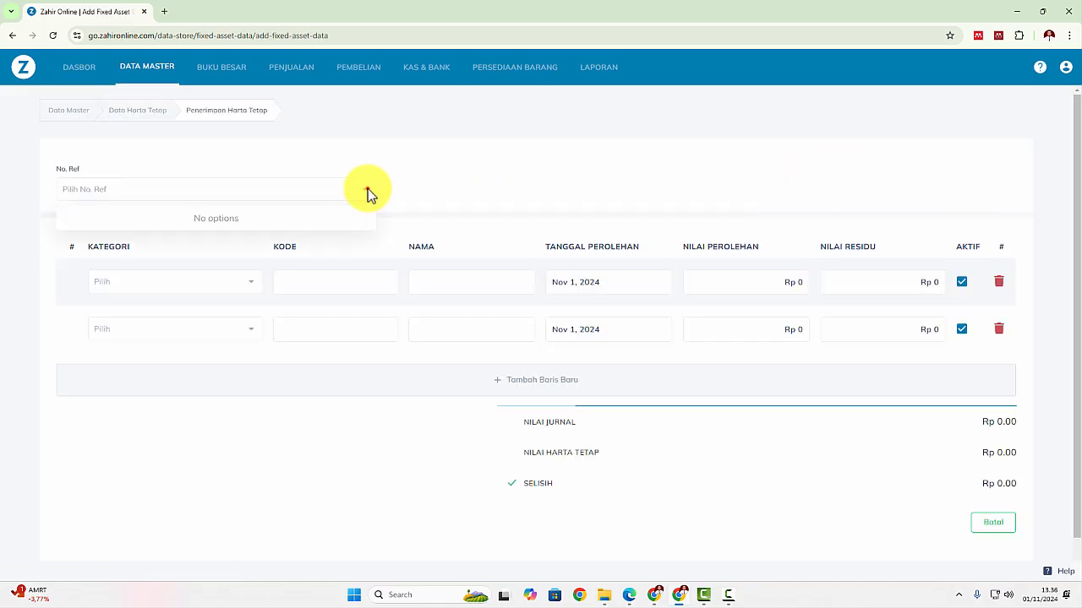
left_click(251, 283)
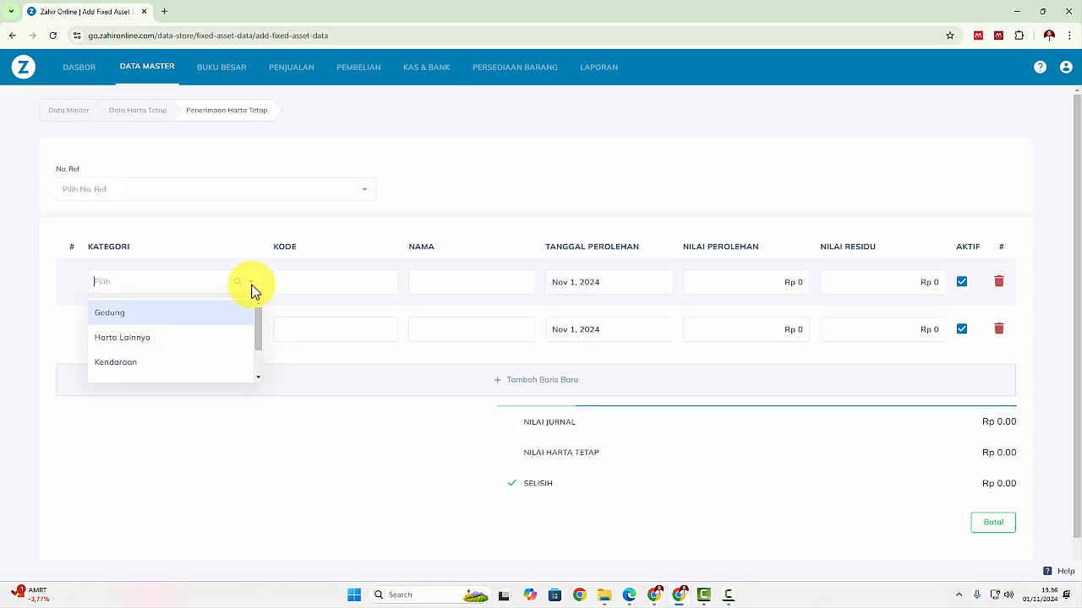
scroll(212, 355, "down", 1)
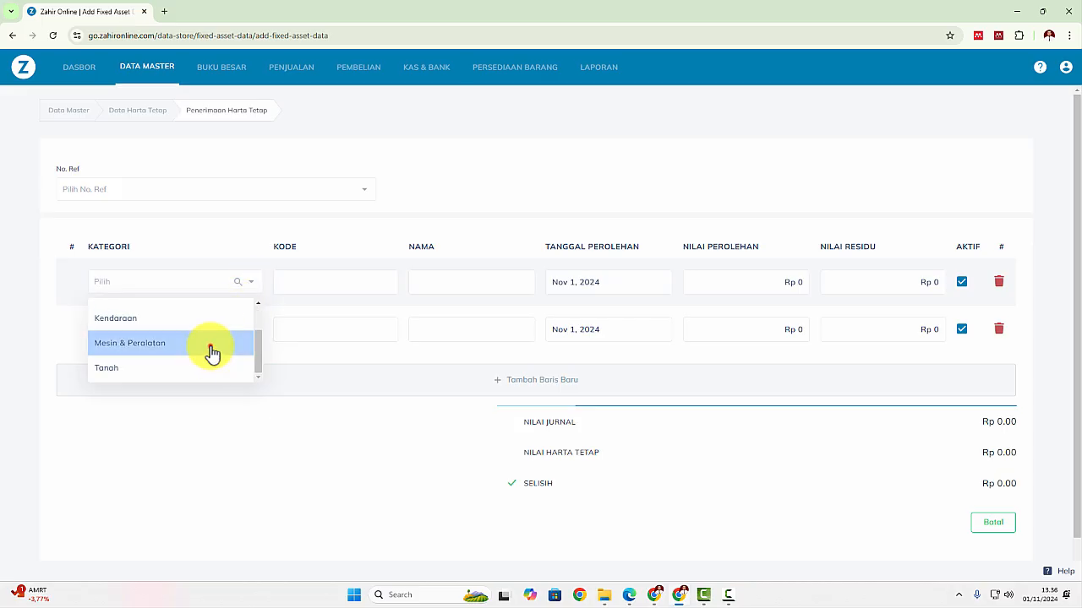
left_click(215, 343)
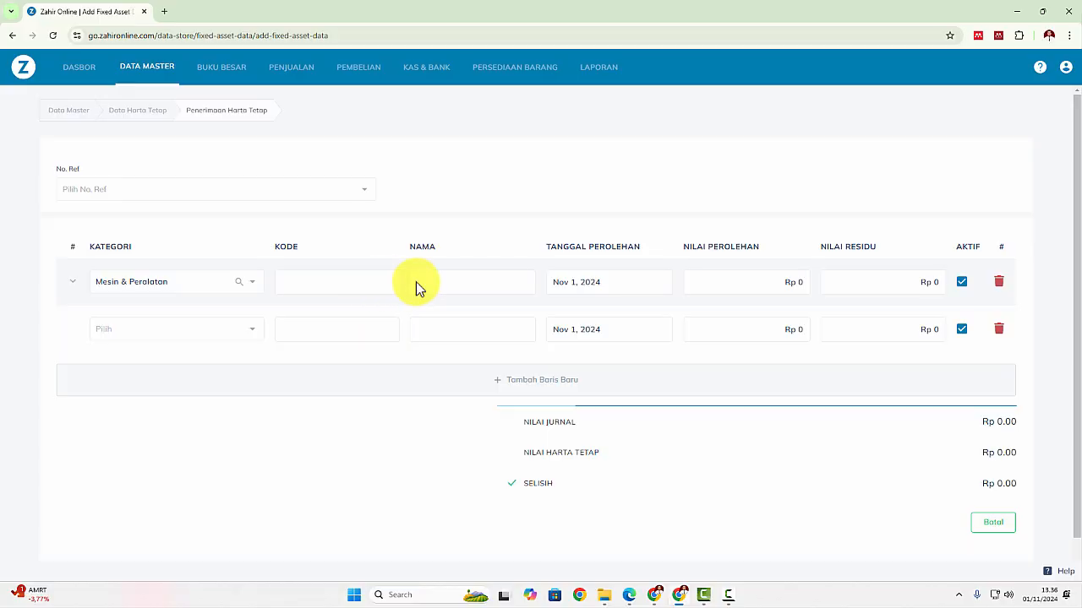
Name the fixed asset Laptop Asus, following the item description in the PDF invoice
key("alt+Tab")
key("alt+Tab")
left_click(451, 283)
type("LaptopAsus")
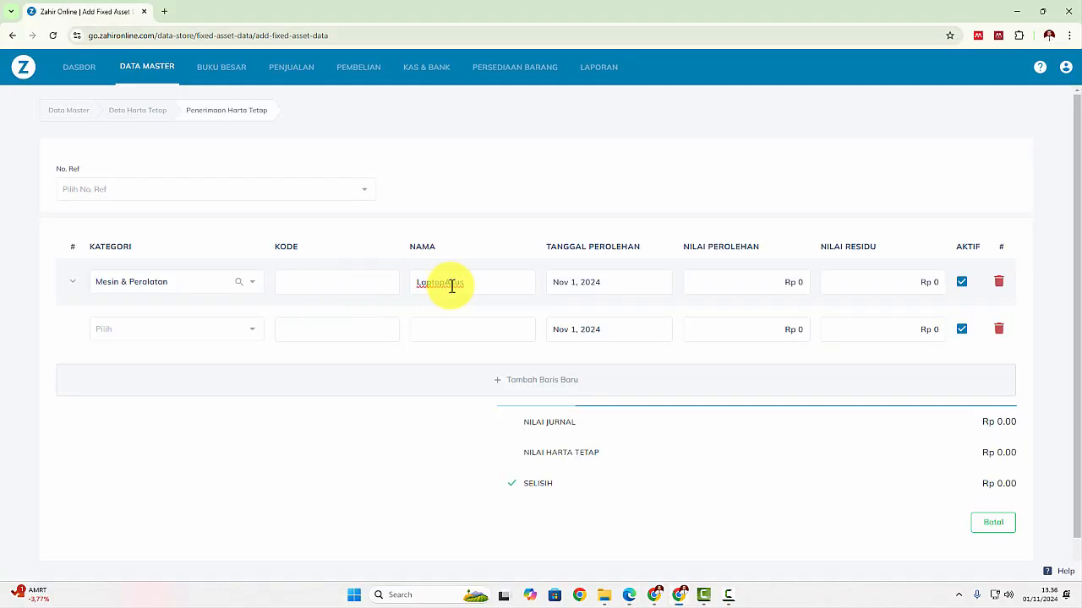
left_click(441, 283)
Set the Laptop Asus acquisition date to Jan 2, 2024, as dated on the PDF invoice
key("alt+Tab")
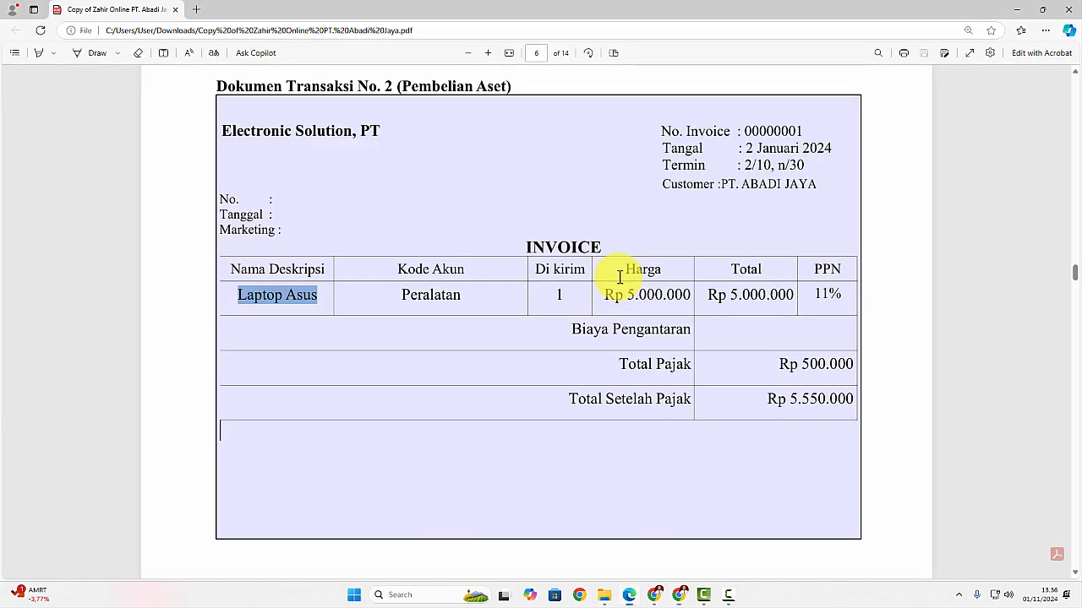
key("alt+Tab")
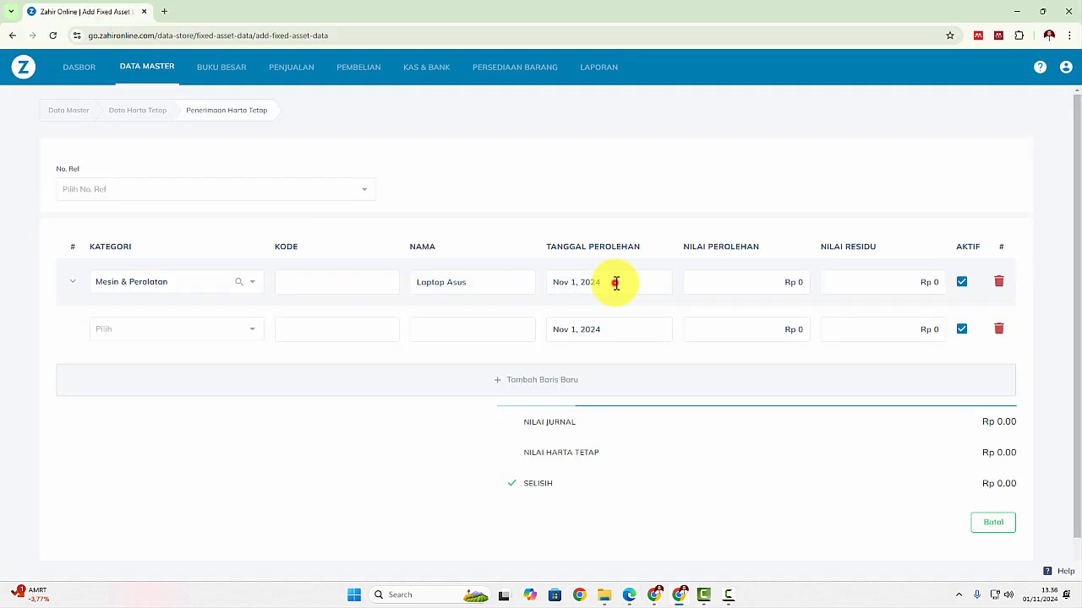
left_click(615, 281)
left_click(478, 207)
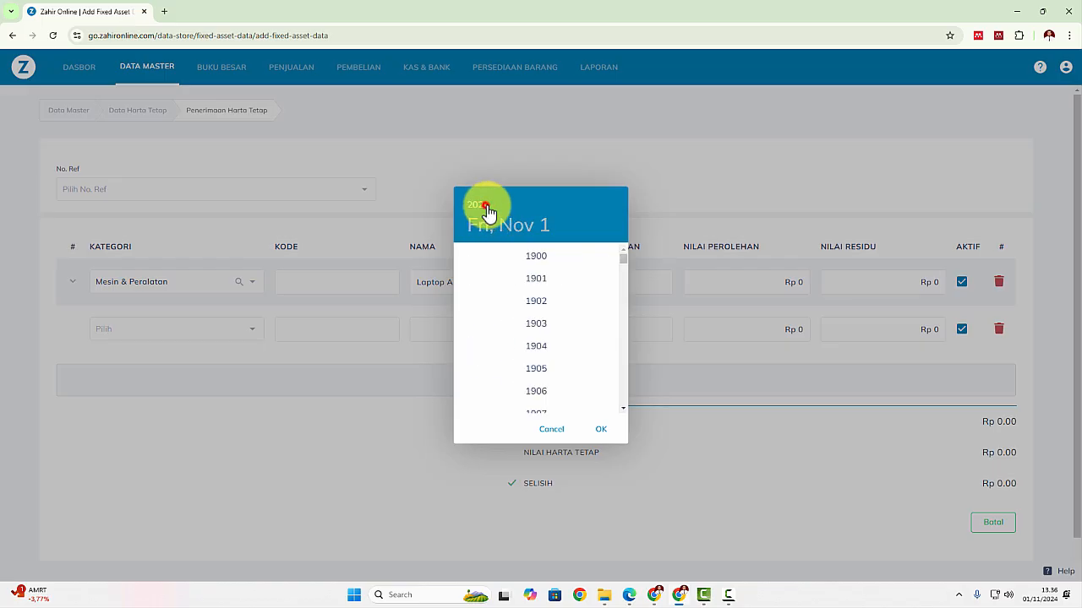
left_click(547, 303)
left_click(616, 259)
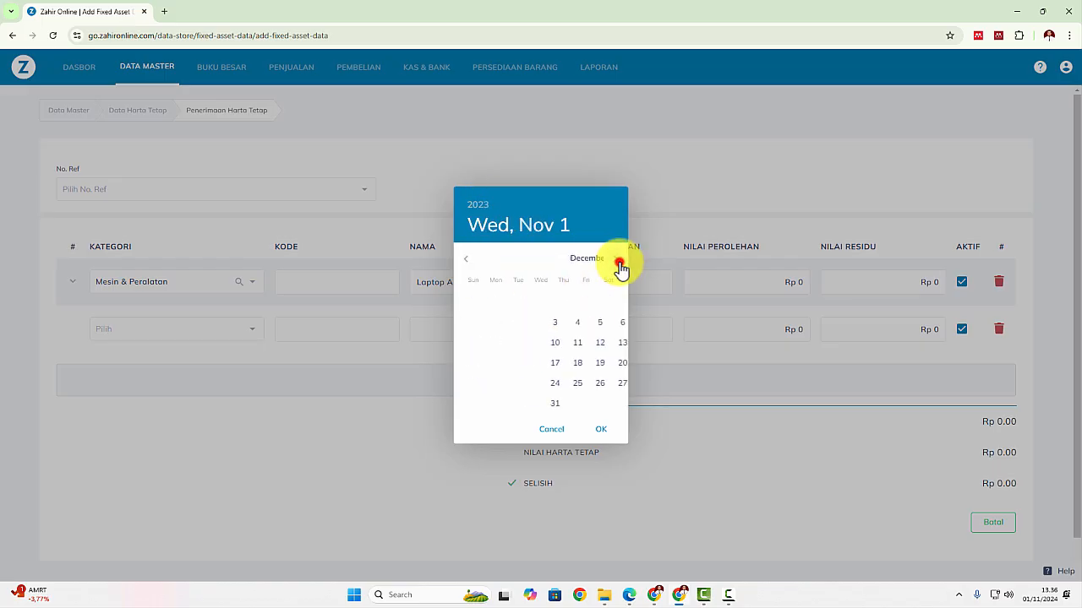
left_click(616, 259)
left_click(520, 304)
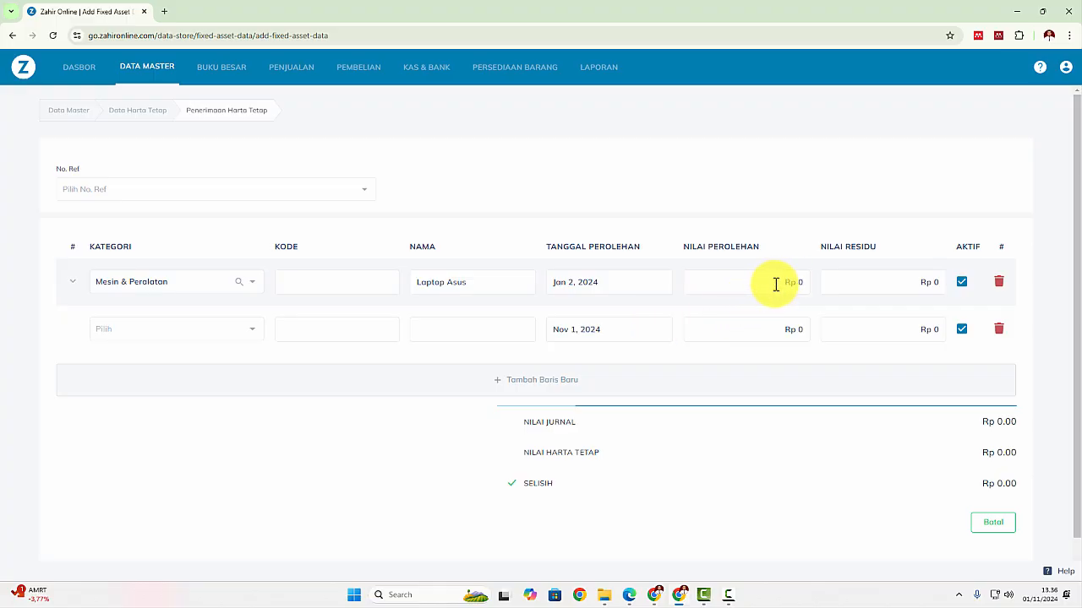
Set the Laptop Asus acquisition value to Rp 5,000,000, checking it against the PDF invoice, and save the fixed asset
key("alt+Tab")
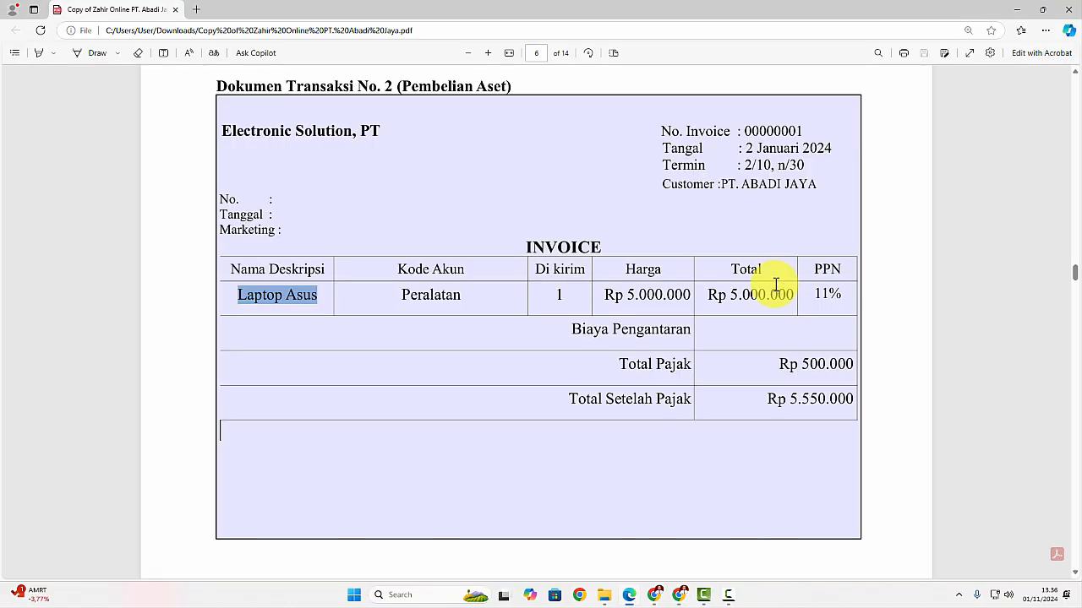
key("alt+Tab")
left_click(763, 285)
type("5,000")
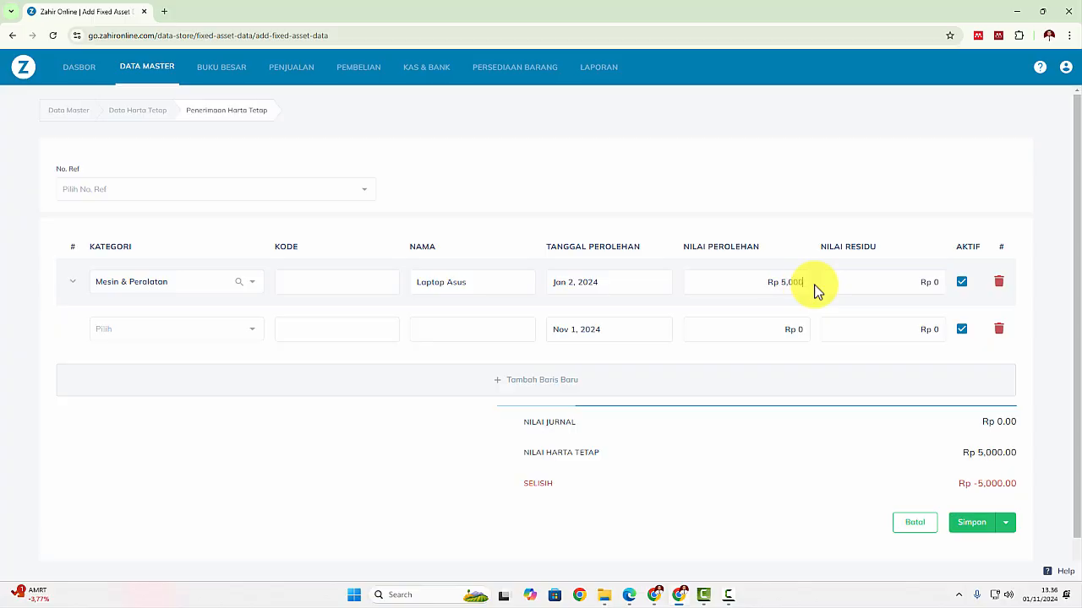
type(",000")
key("alt+Tab")
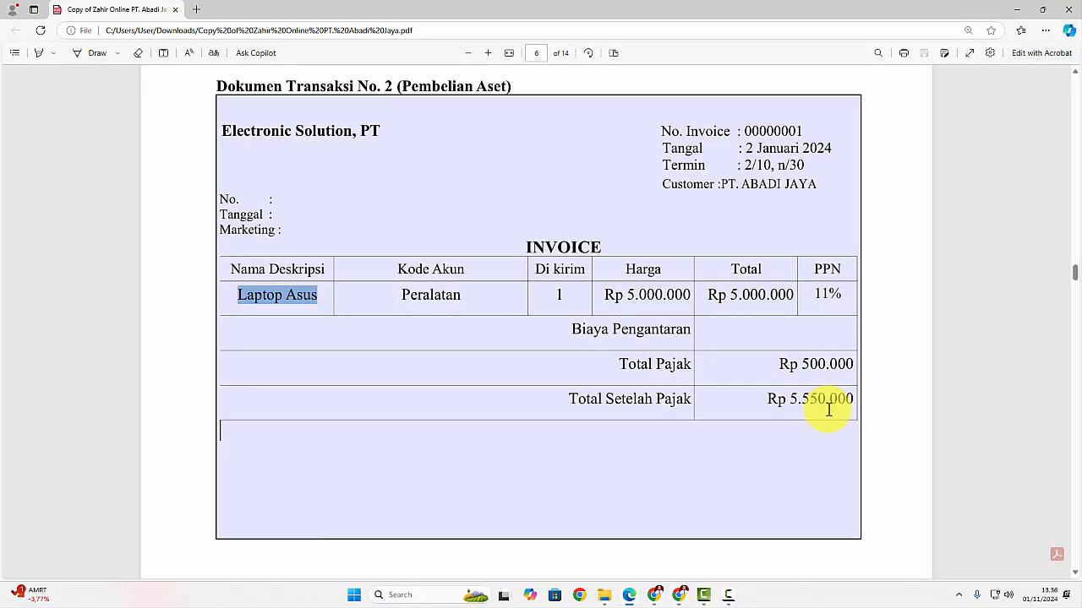
key("alt+Tab")
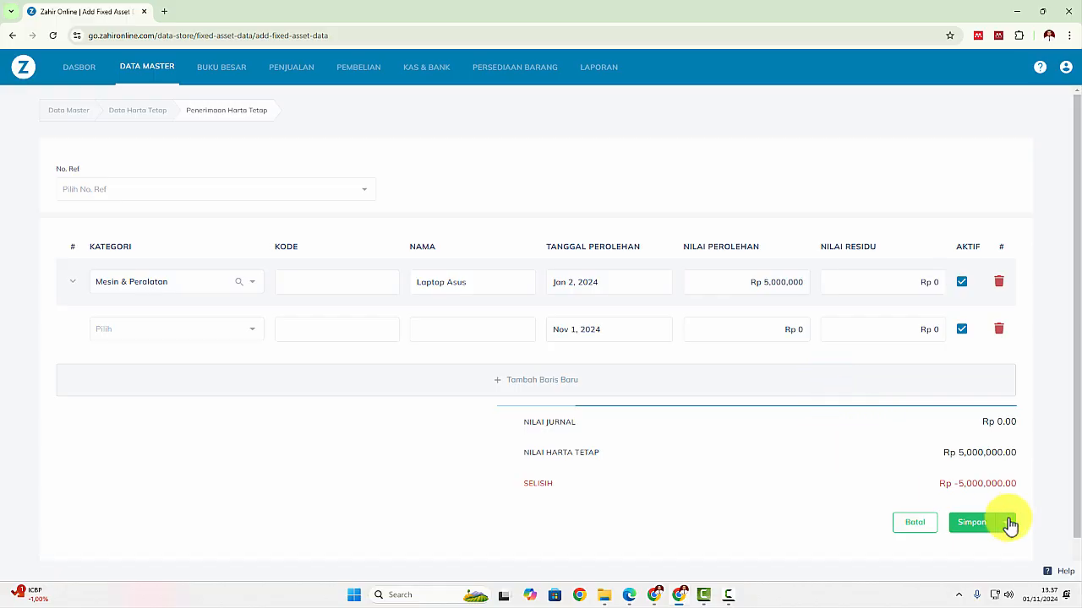
left_click(972, 525)
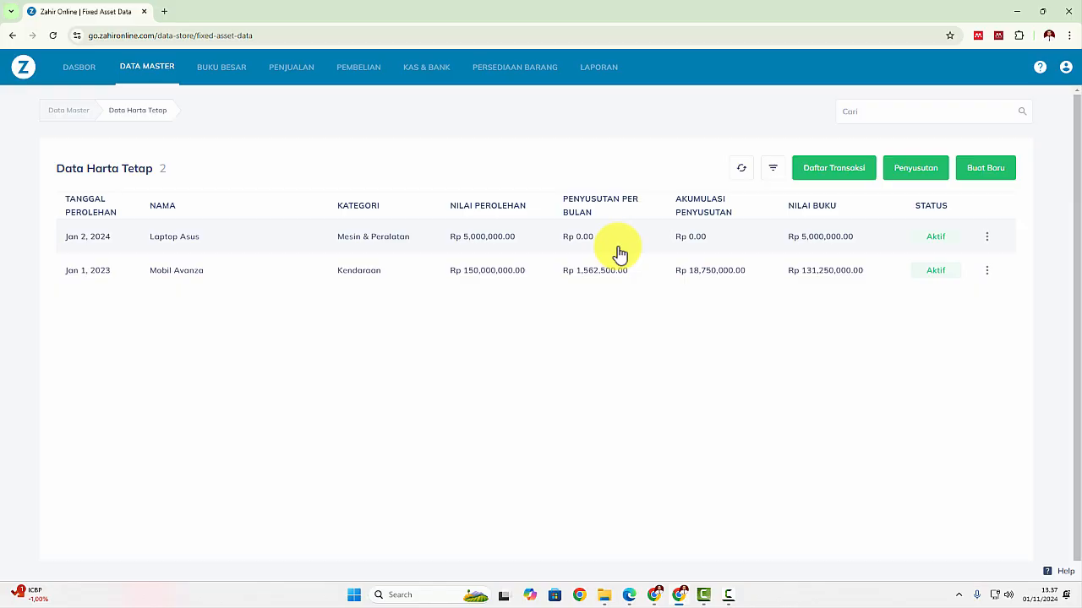
Read Dokumen Transaksi No. 3 (Pembayaran Piutang) in the PDF and start a new Pembayaran Piutang Usaha entry under sales
key("alt+Tab")
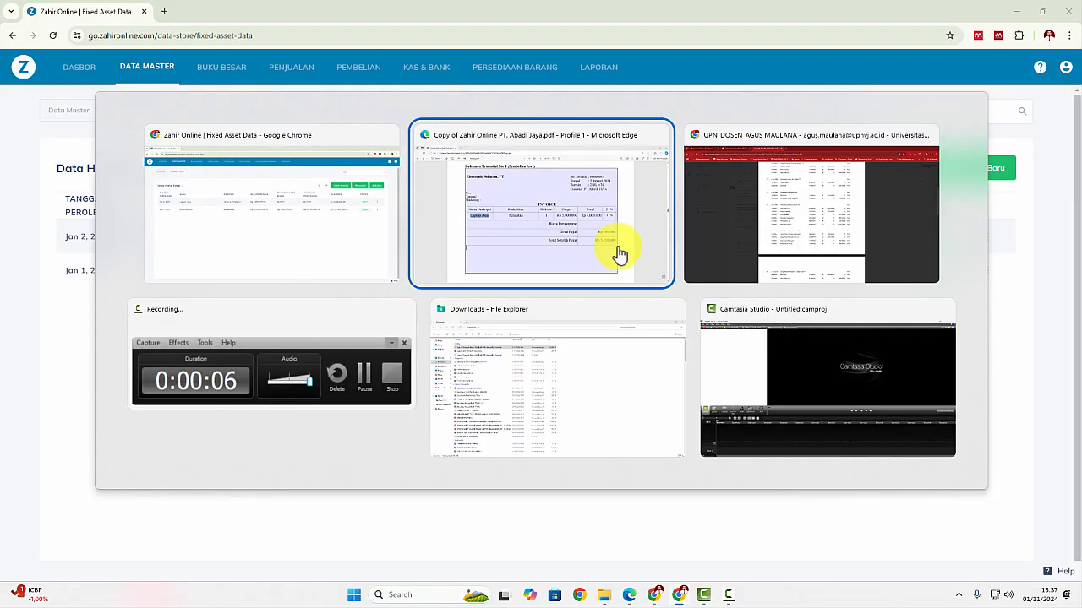
scroll(618, 290, "down", 3)
scroll(619, 292, "down", 6)
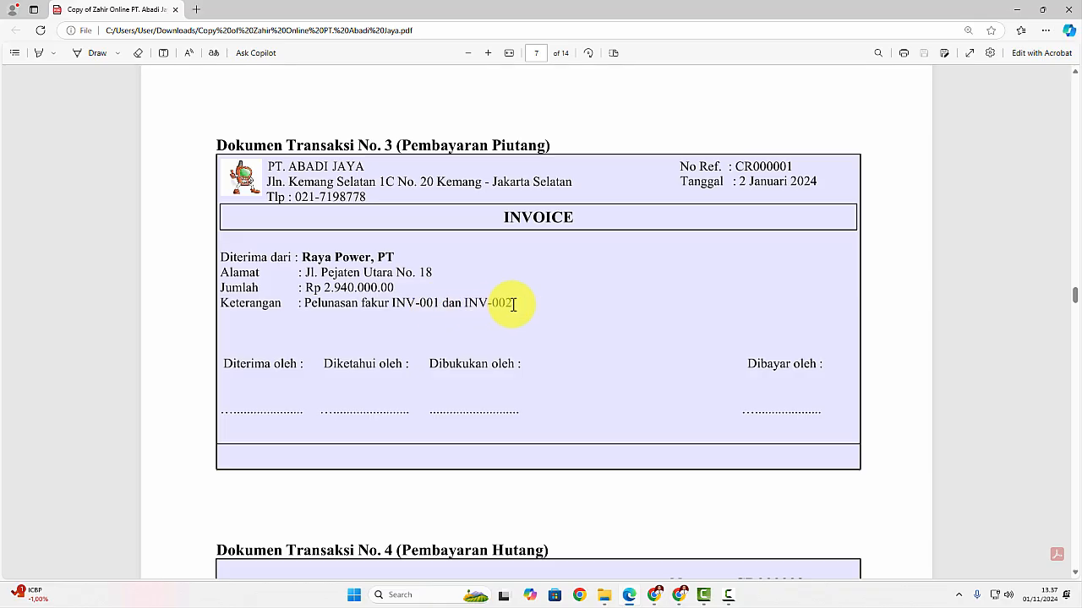
key("alt+Tab")
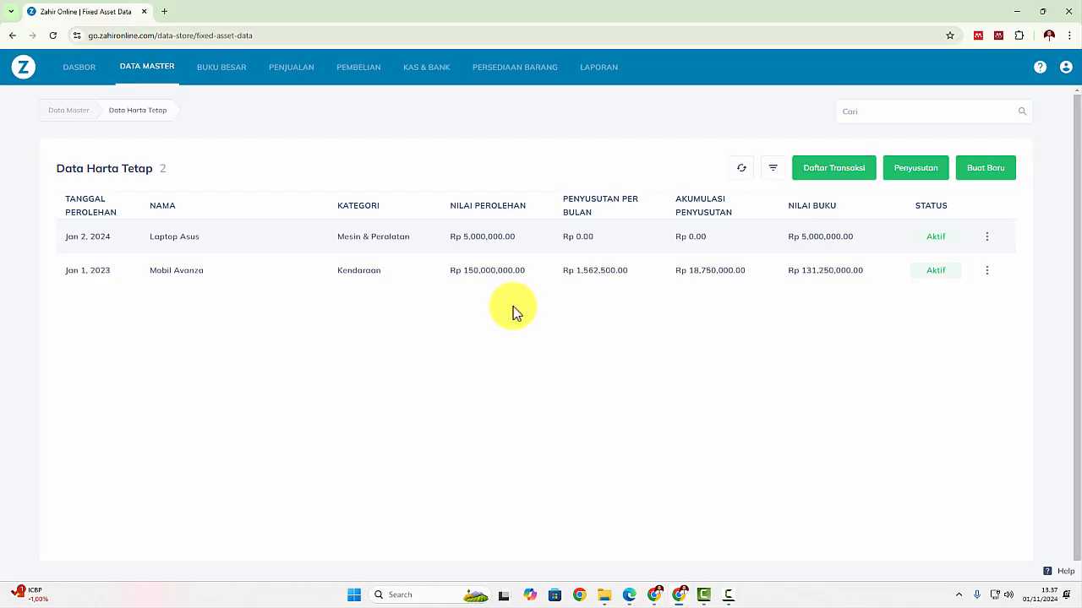
left_click(306, 78)
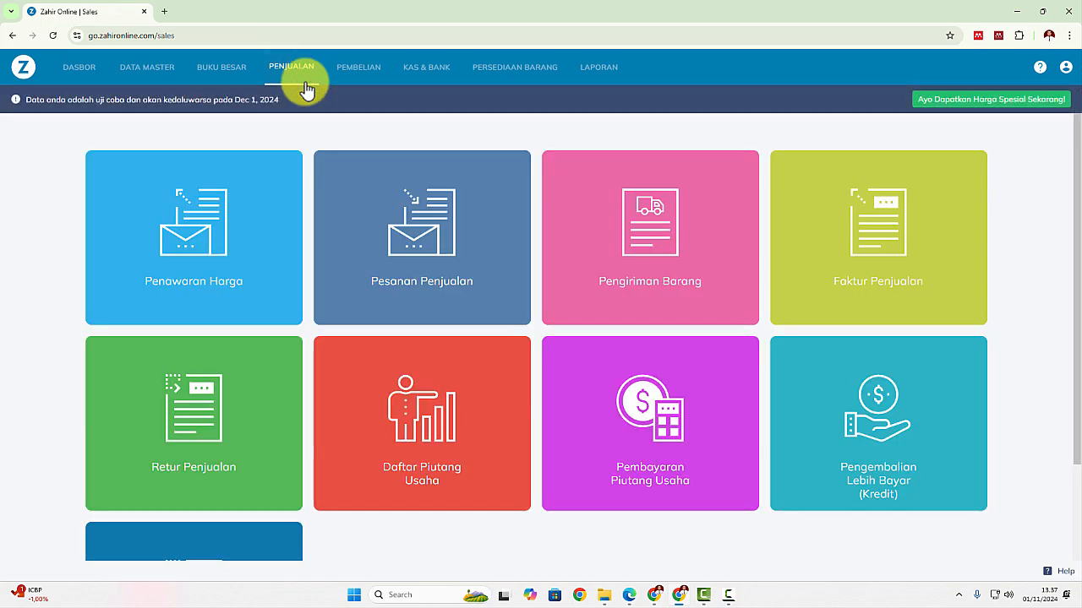
scroll(326, 270, "down", 2)
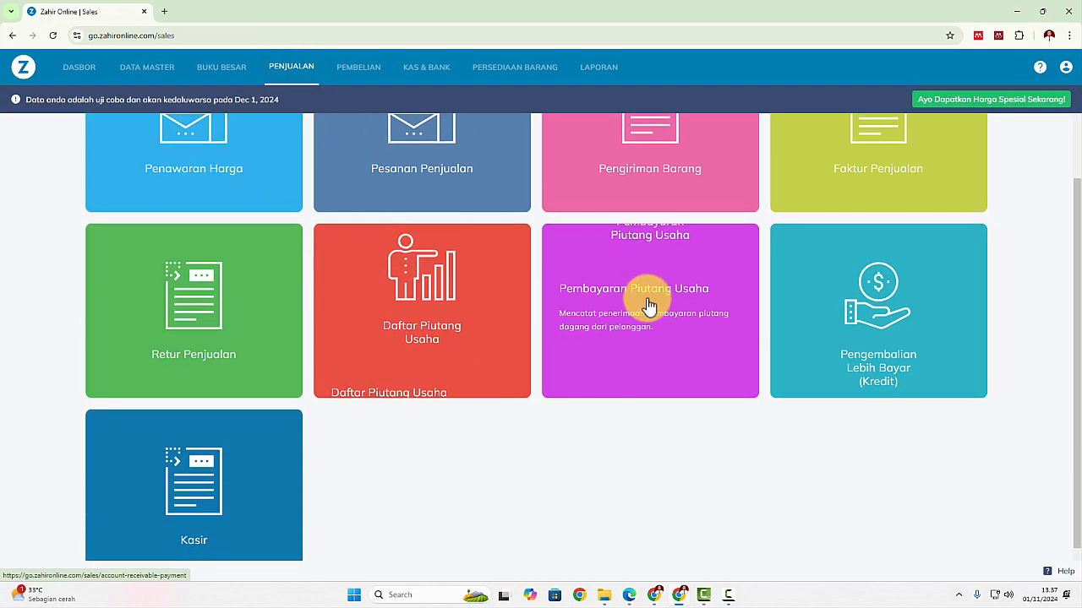
left_click(649, 306)
key("alt+Tab")
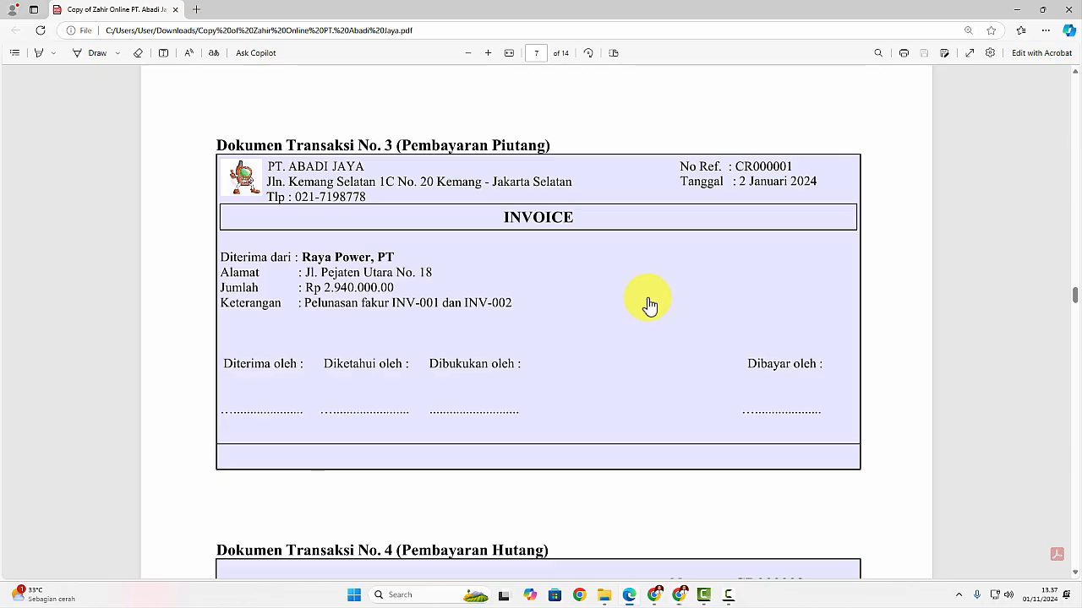
key("alt+Tab")
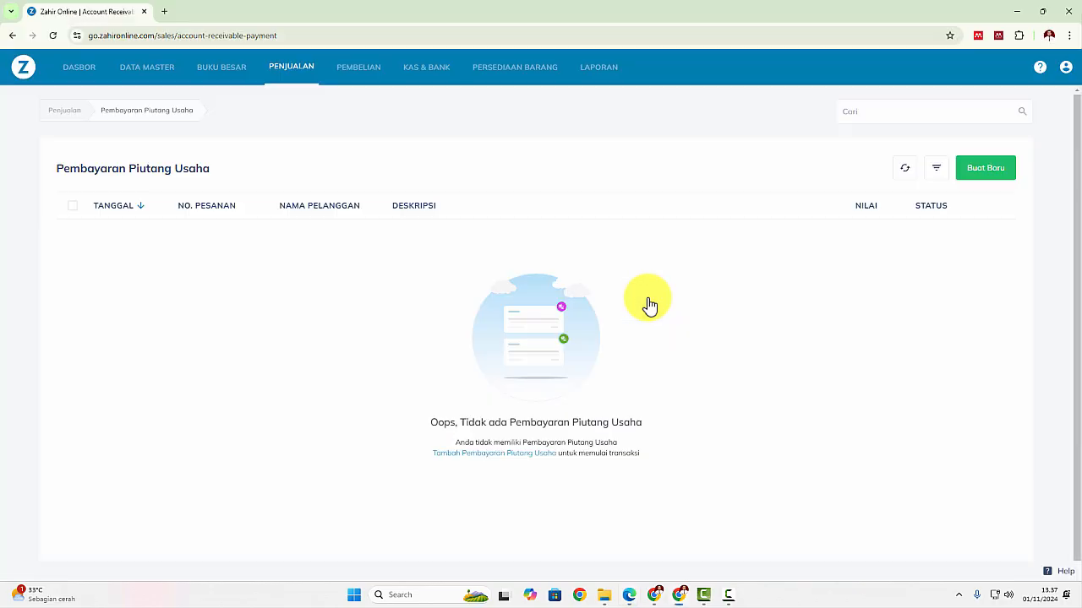
left_click(991, 181)
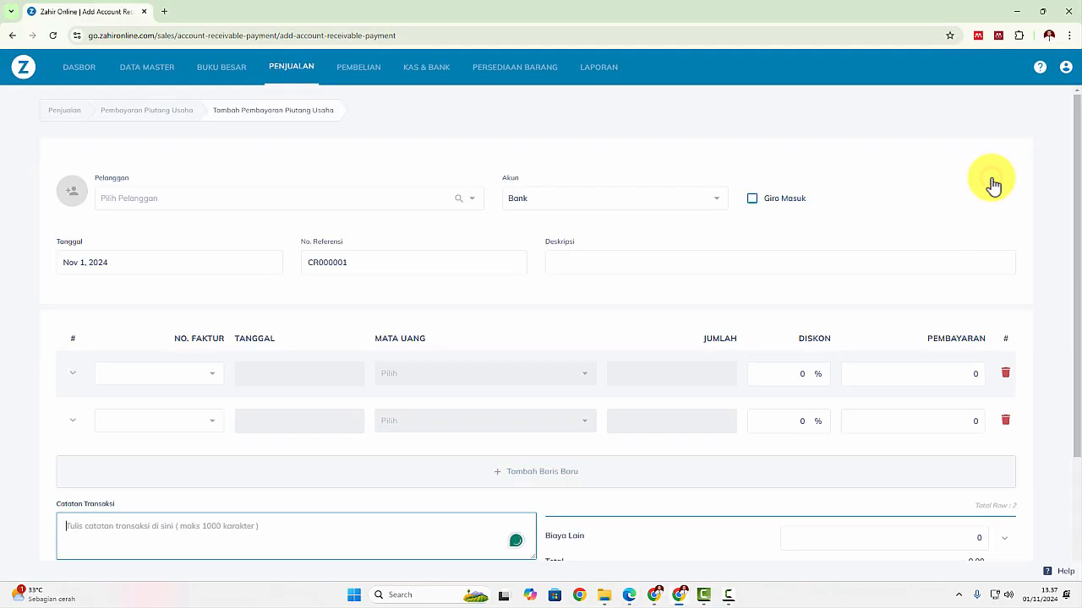
Choose Raya Power,PT as the customer of the receivable payment, checking the details against the PDF document
key("alt+Tab")
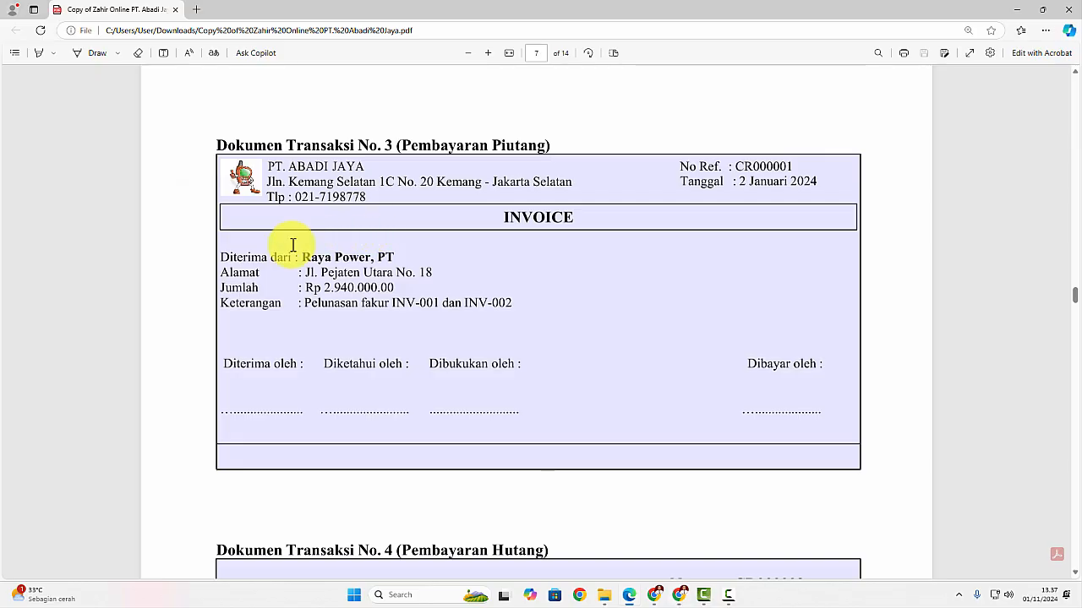
key("alt+Tab")
left_click(463, 203)
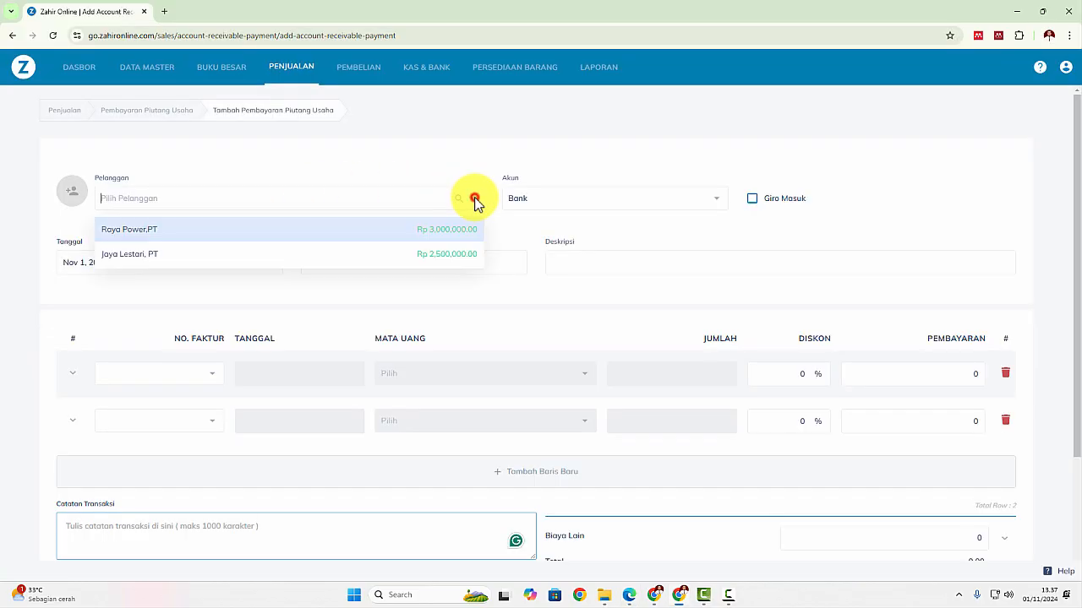
left_click(317, 228)
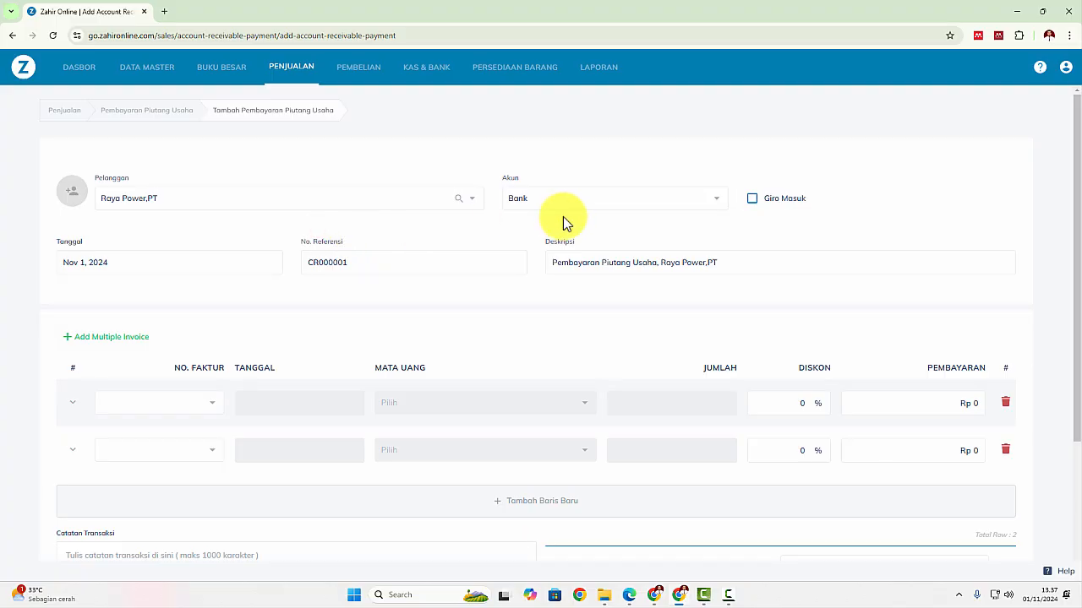
key("alt+Tab")
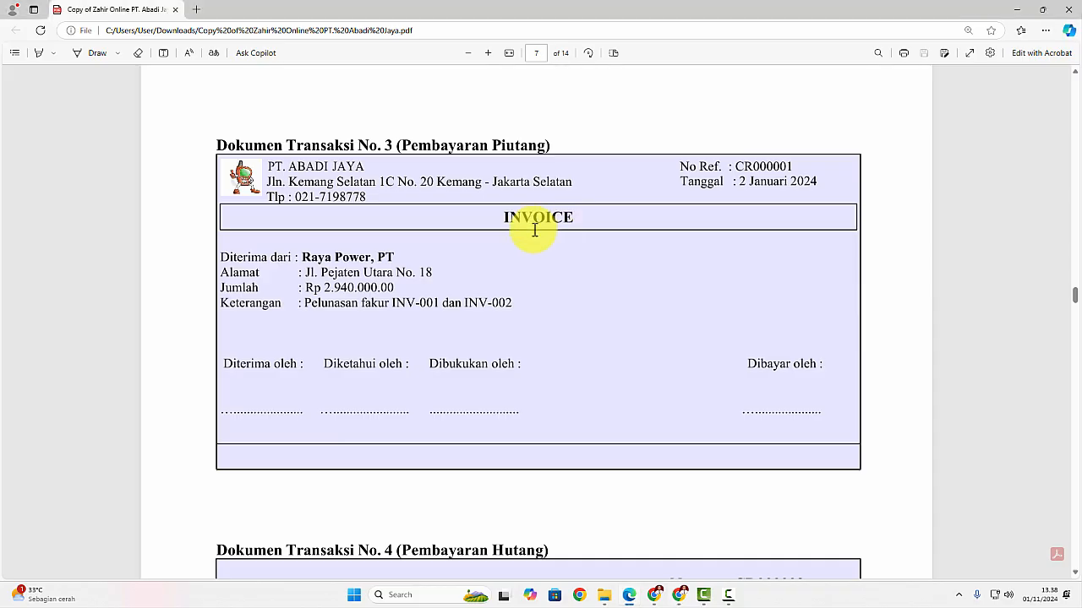
Set the receivable payment's date to Jan 2, 2024, as dated on Dokumen Transaksi No. 3 in the PDF
key("alt+Tab")
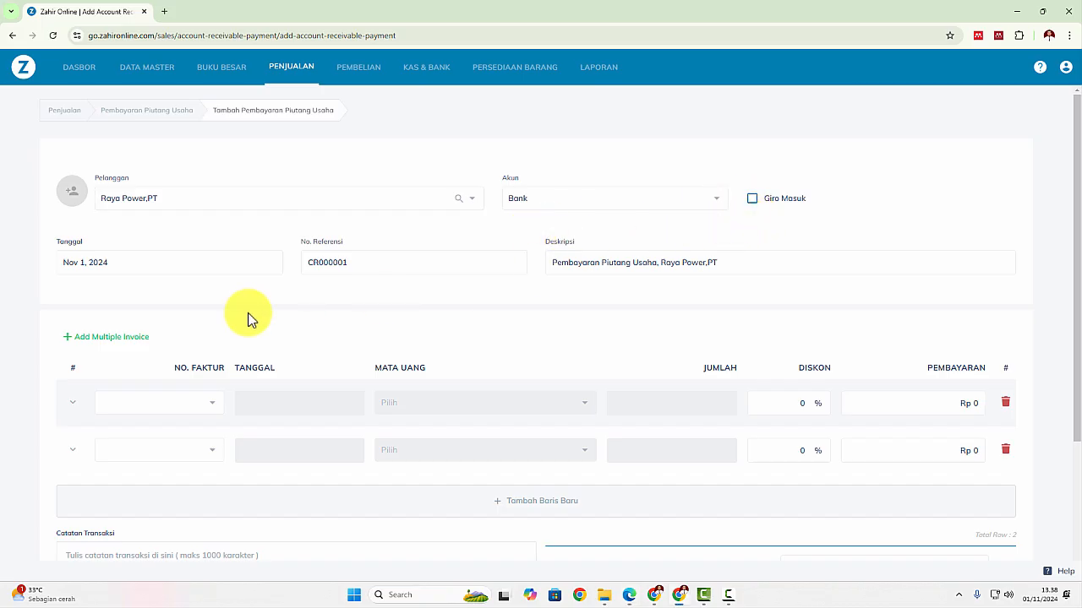
key("alt+Tab")
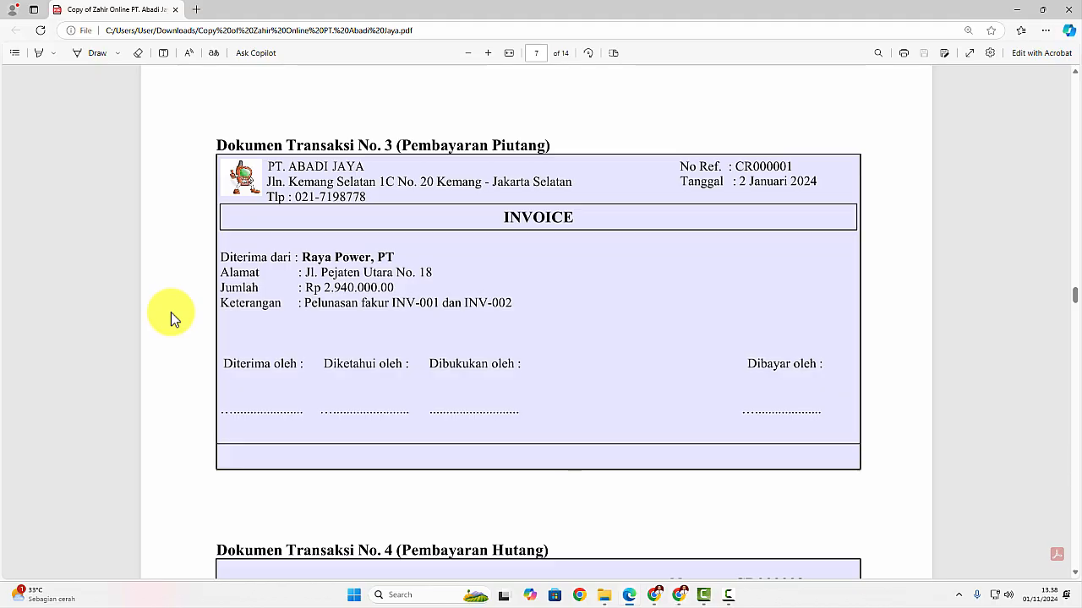
key("alt+Tab")
left_click(153, 267)
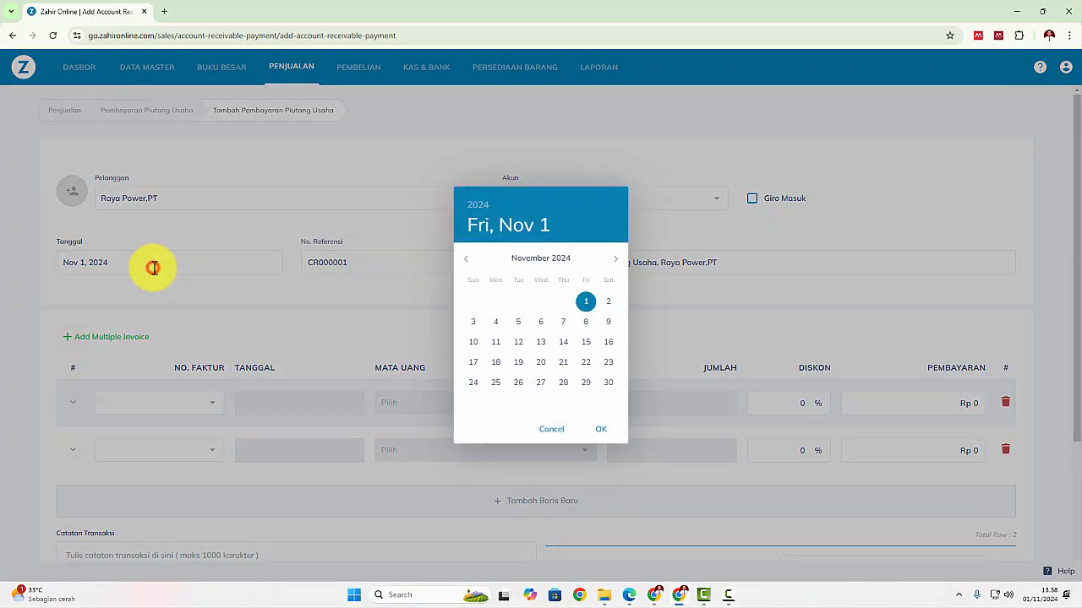
key("alt+Tab")
key("alt+Tab")
left_click(143, 262)
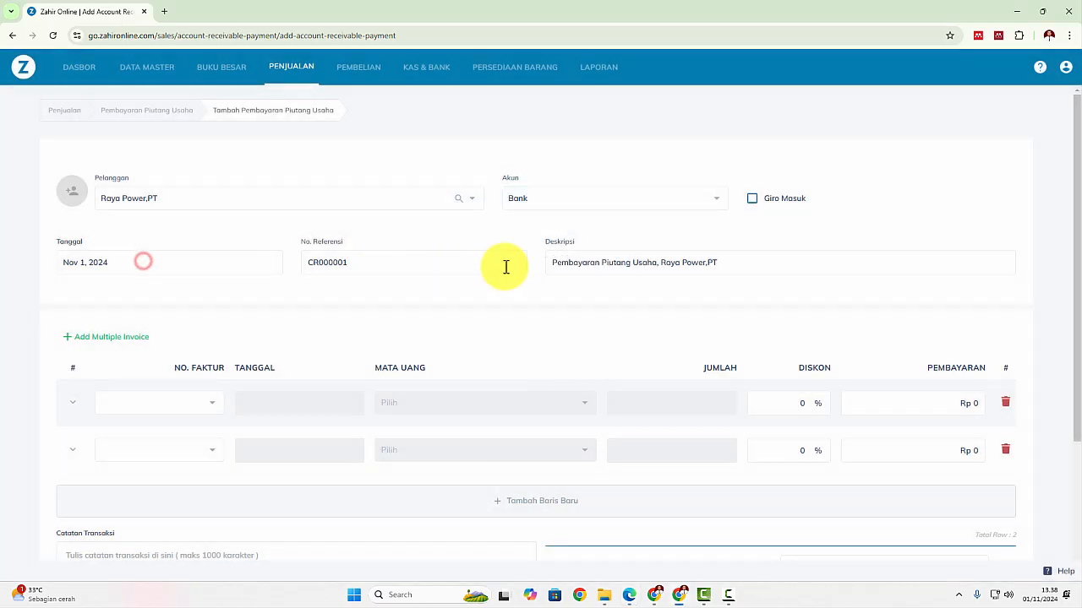
left_click(161, 267)
left_click(481, 205)
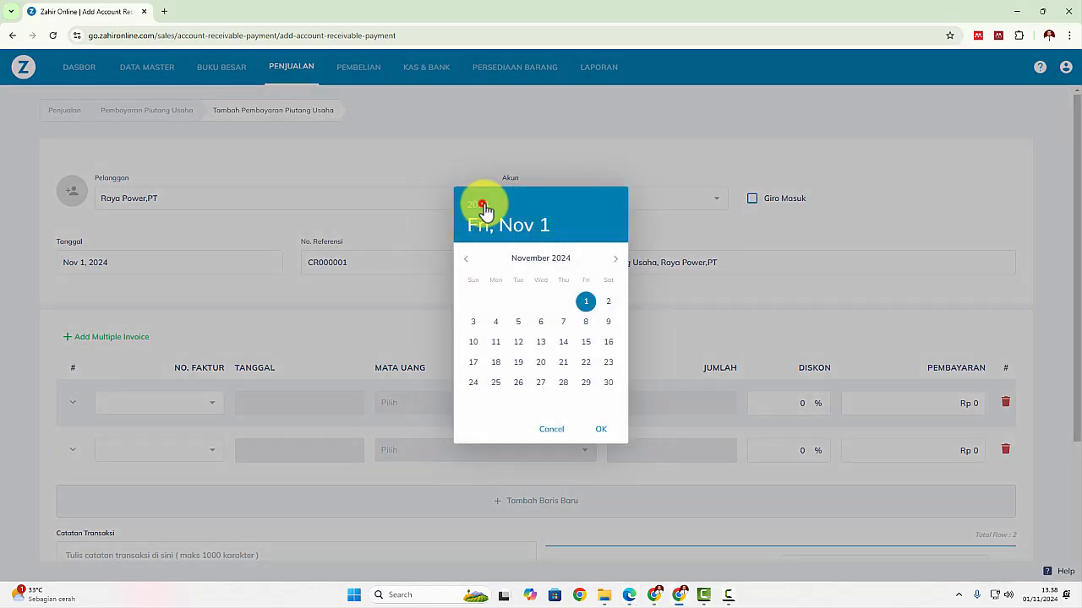
left_click(553, 305)
left_click(614, 260)
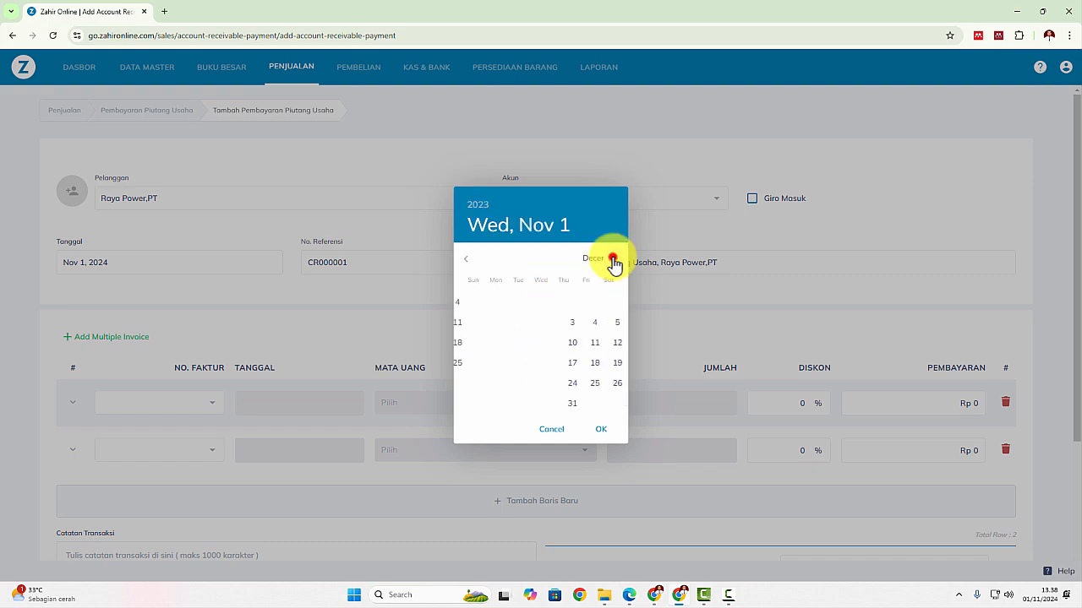
left_click(612, 260)
left_click(518, 304)
left_click(600, 428)
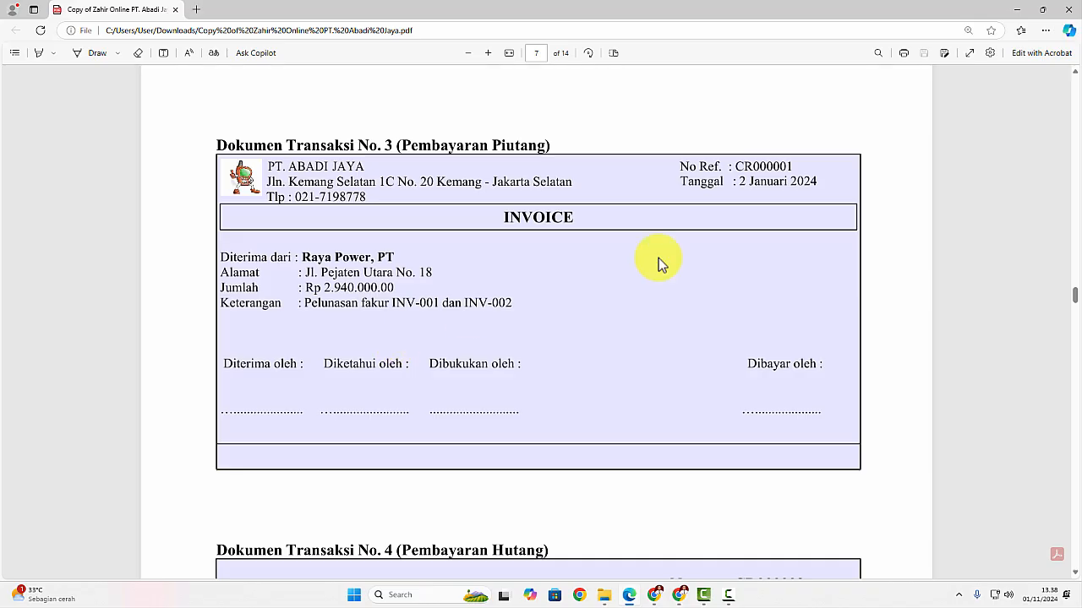
Select invoice INV-01 in the first row and INV-02 in the second row of the Raya Power,PT payment
key("alt+Tab")
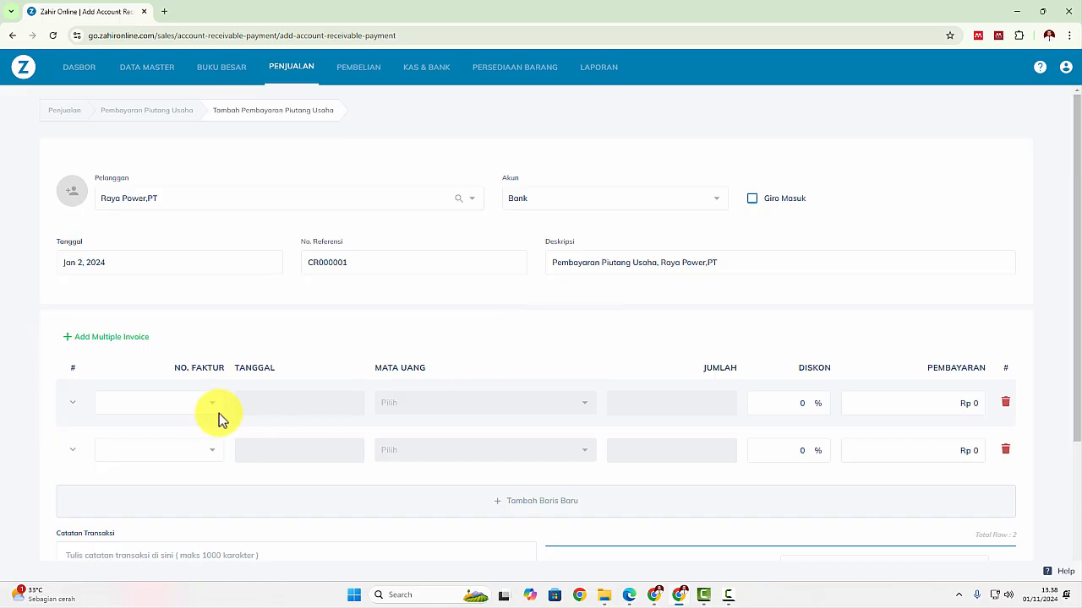
scroll(221, 408, "down", 1)
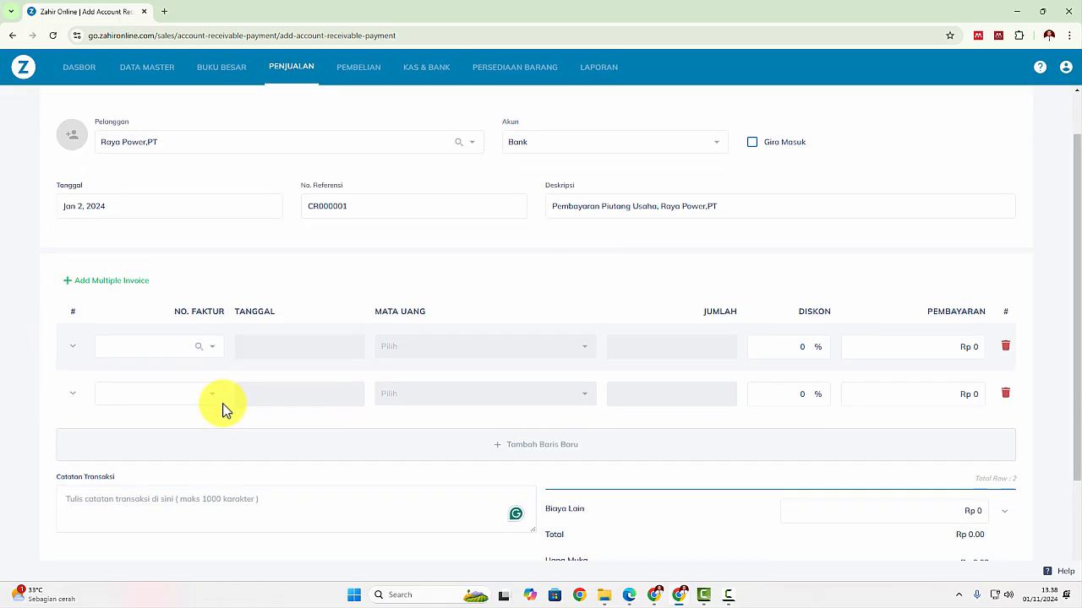
left_click(217, 349)
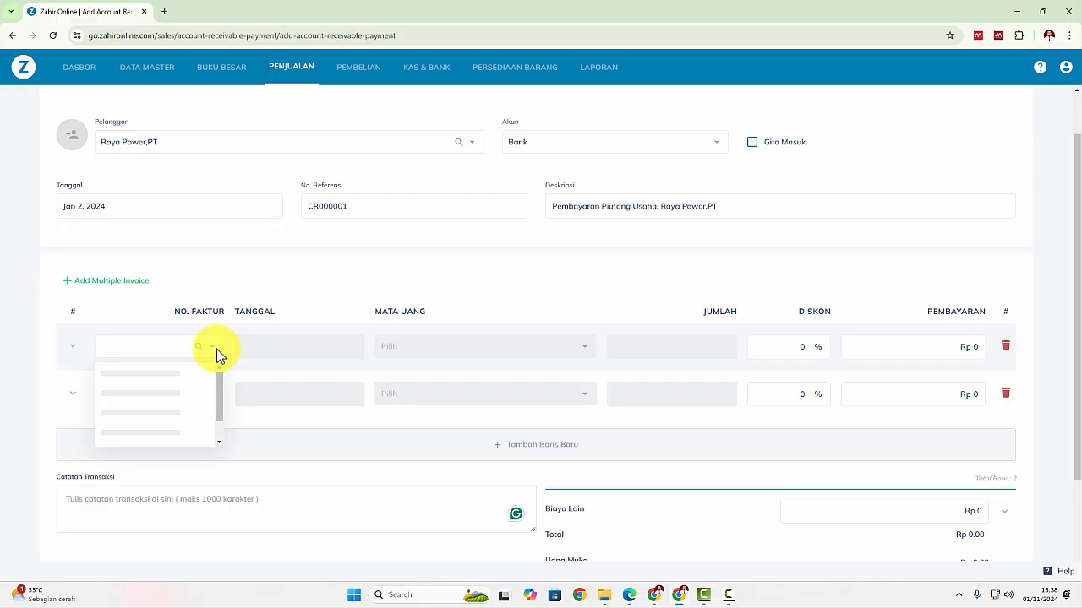
left_click(164, 392)
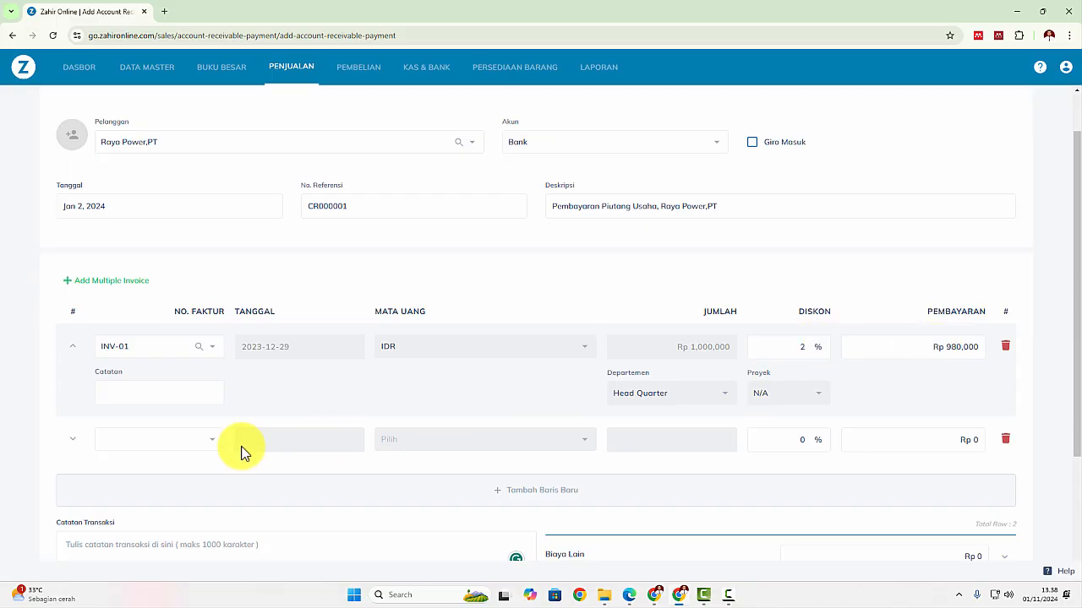
left_click(212, 441)
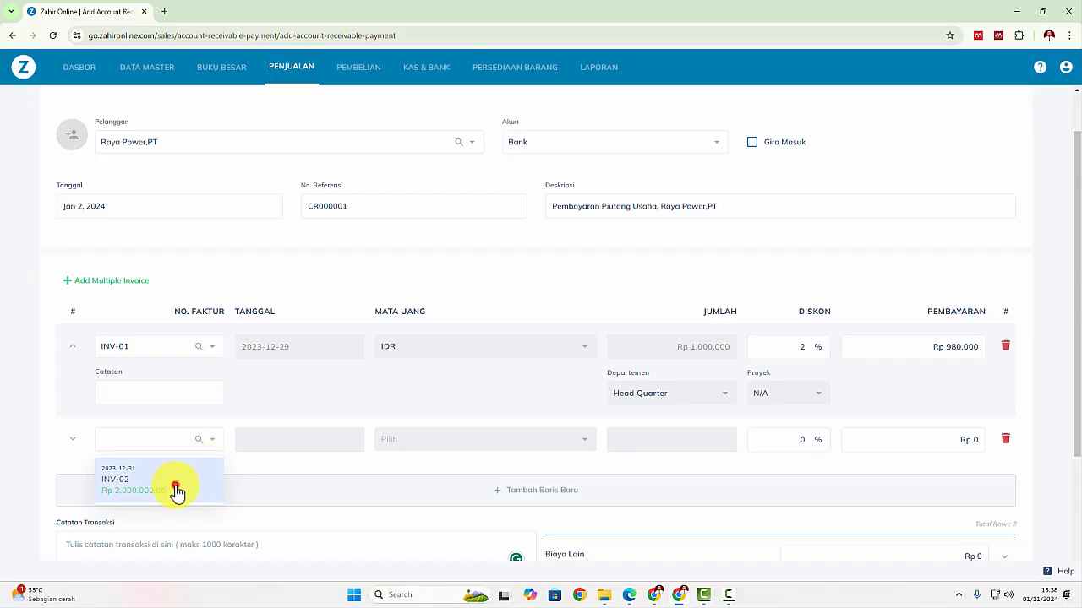
left_click(175, 490)
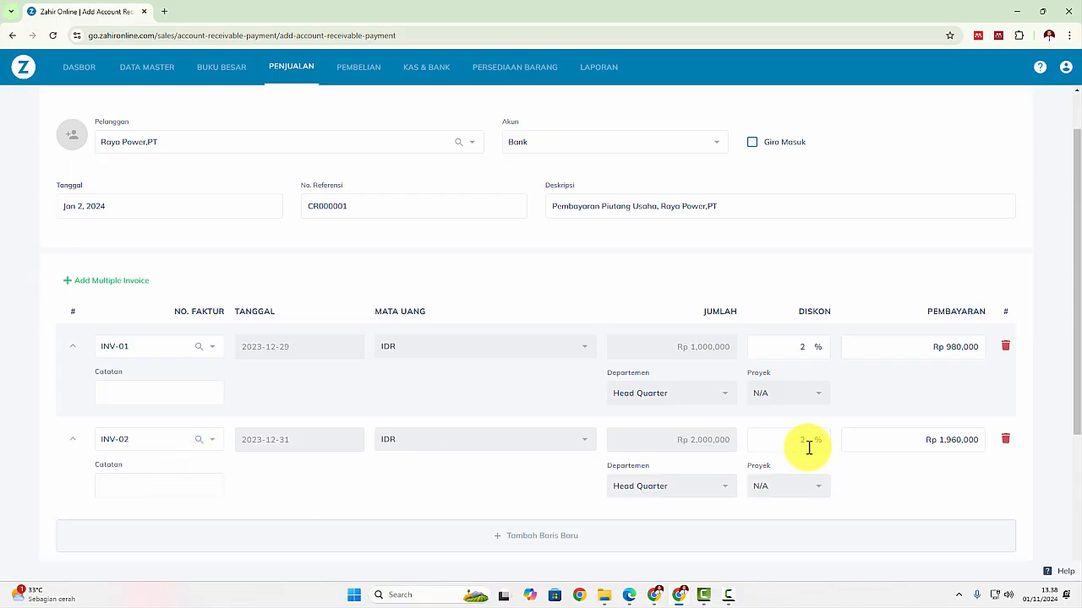
Check the payment total against the Jumlah on the PDF document and save the receivable payment
scroll(948, 448, "down", 2)
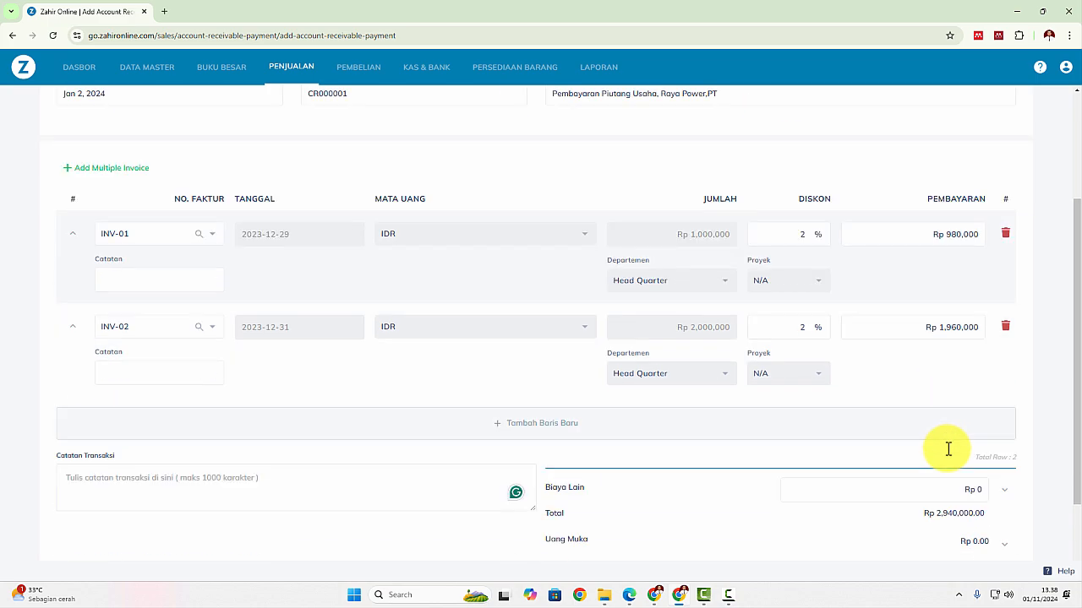
scroll(948, 449, "down", 2)
key("alt+Tab")
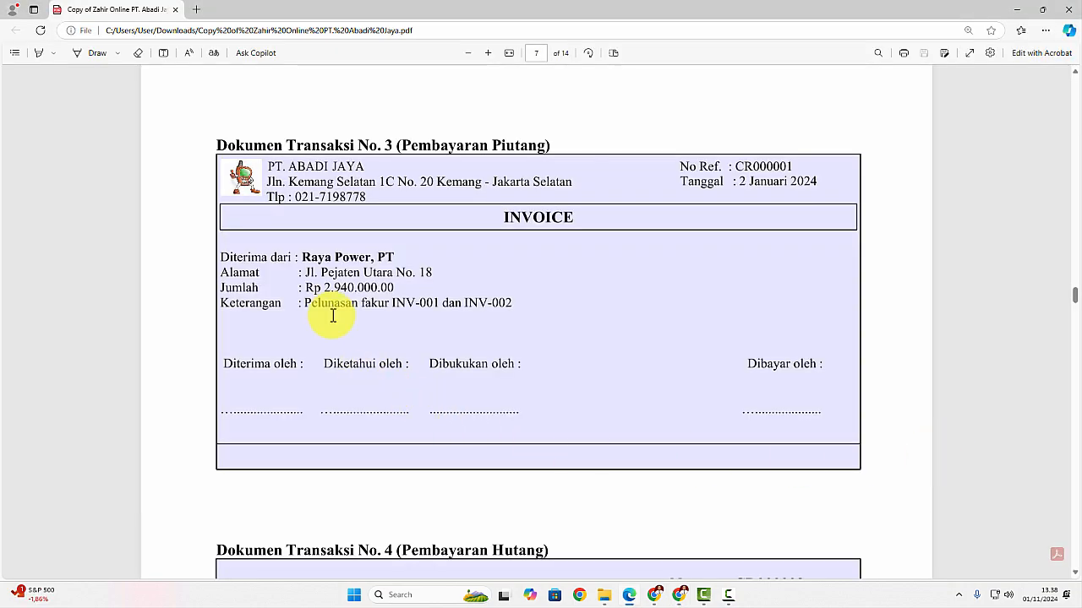
left_click_drag(309, 286, 393, 289)
key("alt+Tab")
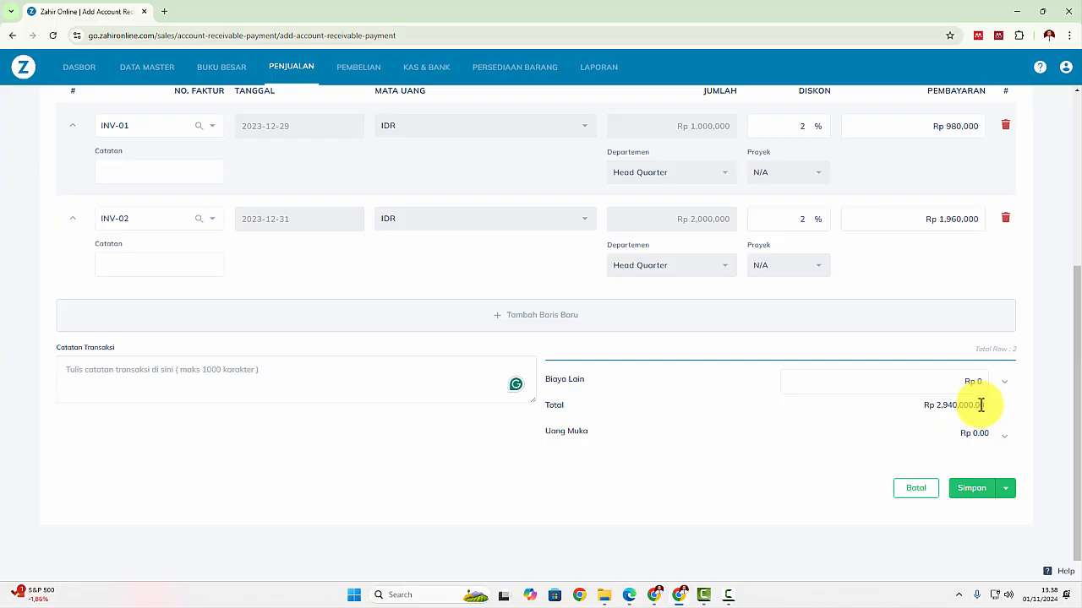
scroll(965, 430, "up", 1)
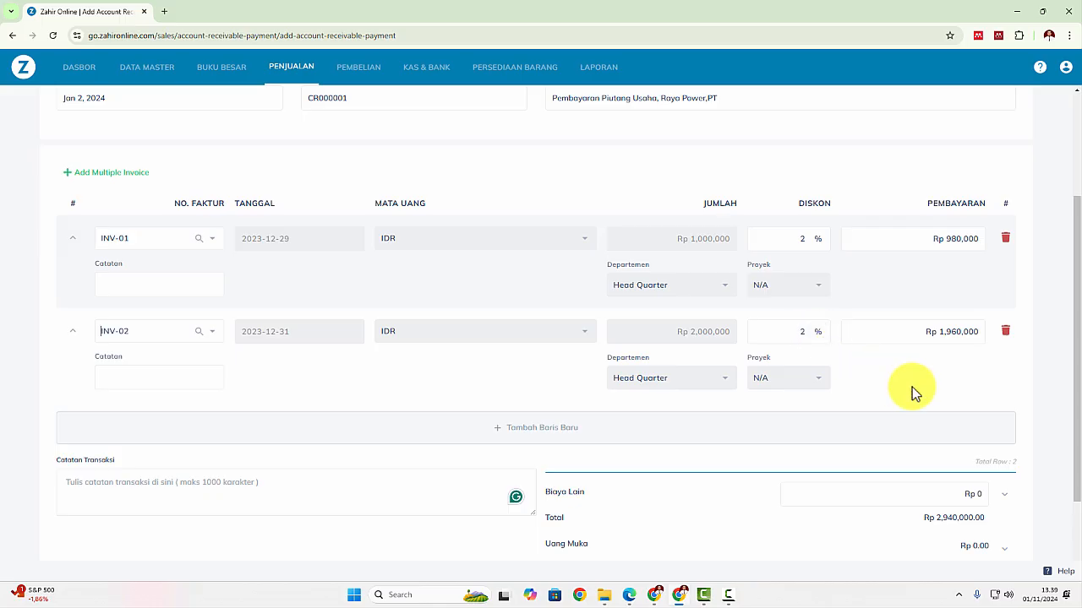
scroll(930, 393, "down", 2)
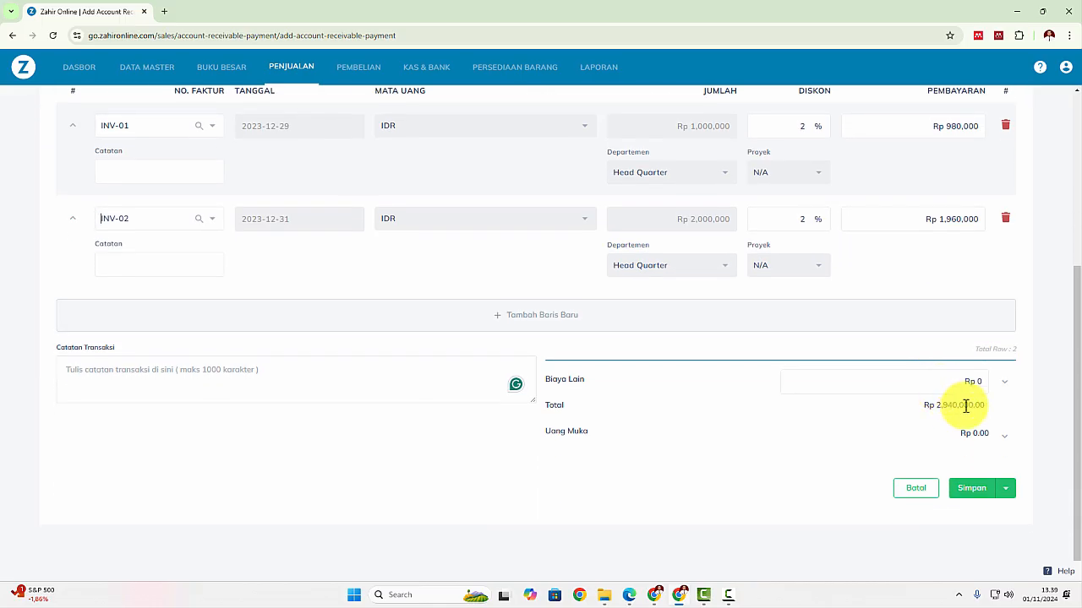
scroll(965, 406, "up", 3)
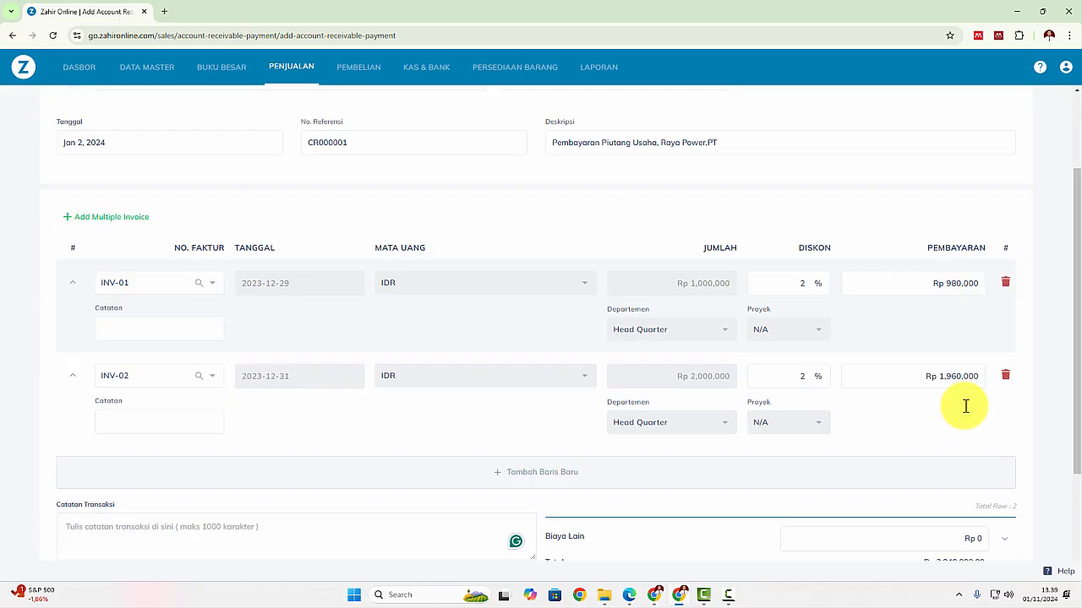
scroll(965, 406, "down", 3)
left_click(972, 488)
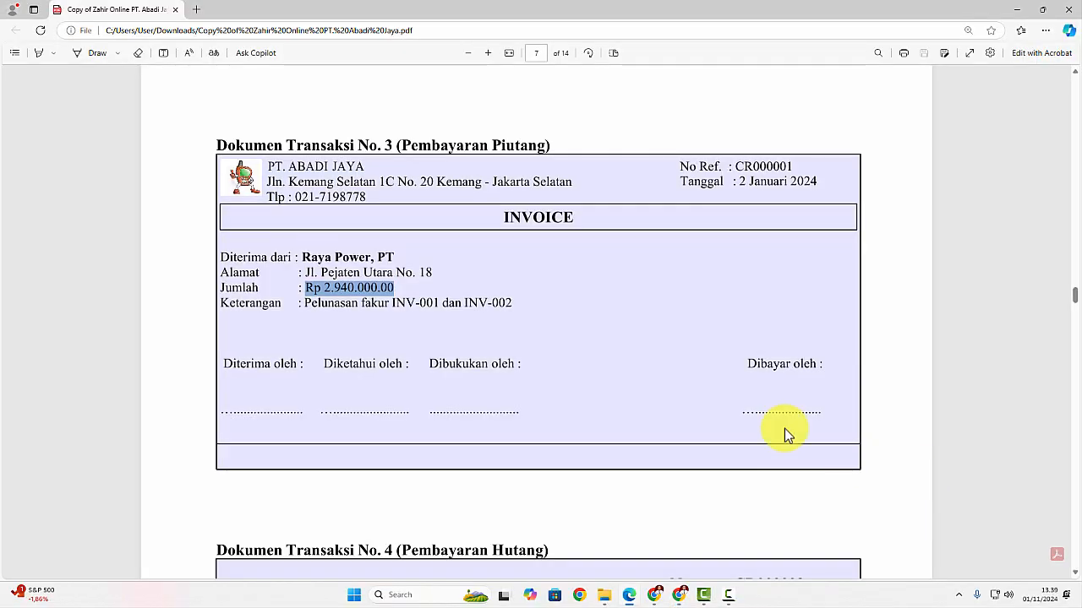
Leave the blank payment form and open the journal voucher of the saved Raya Power,PT payment
left_click(515, 295)
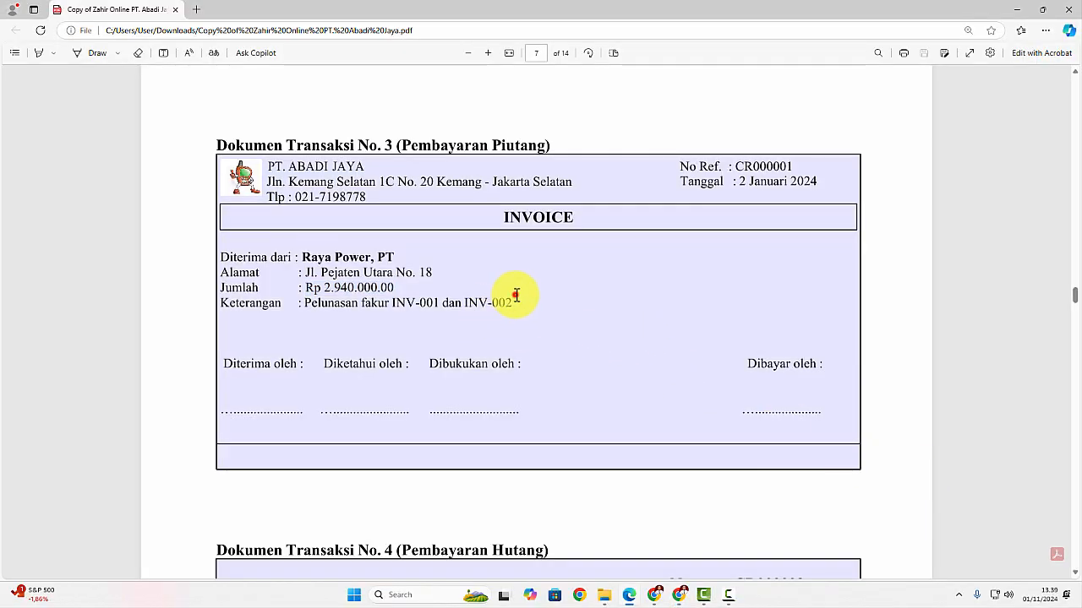
scroll(515, 296, "down", 5)
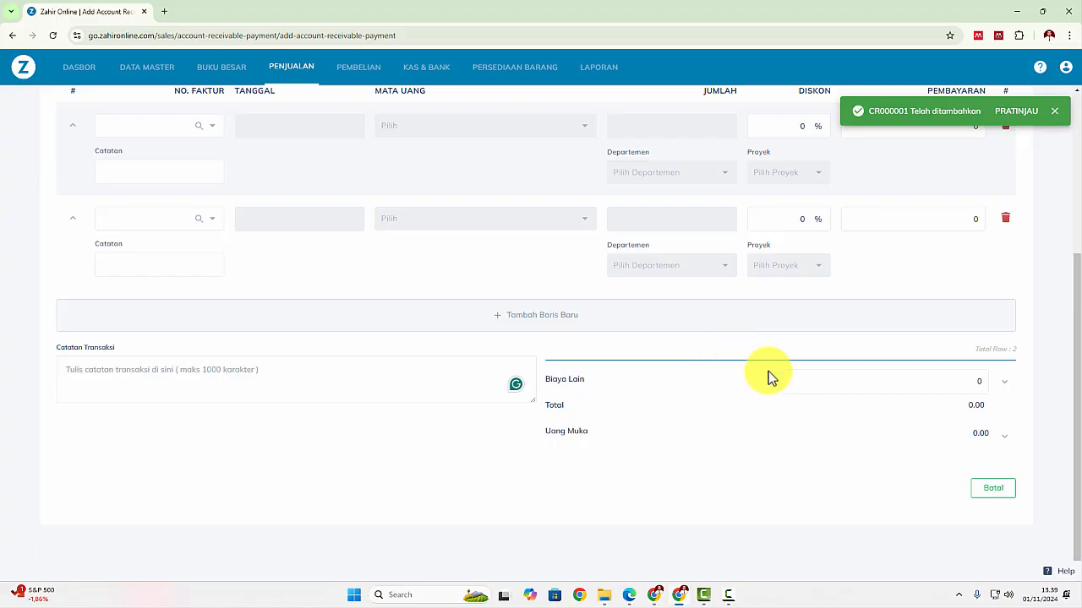
left_click(994, 492)
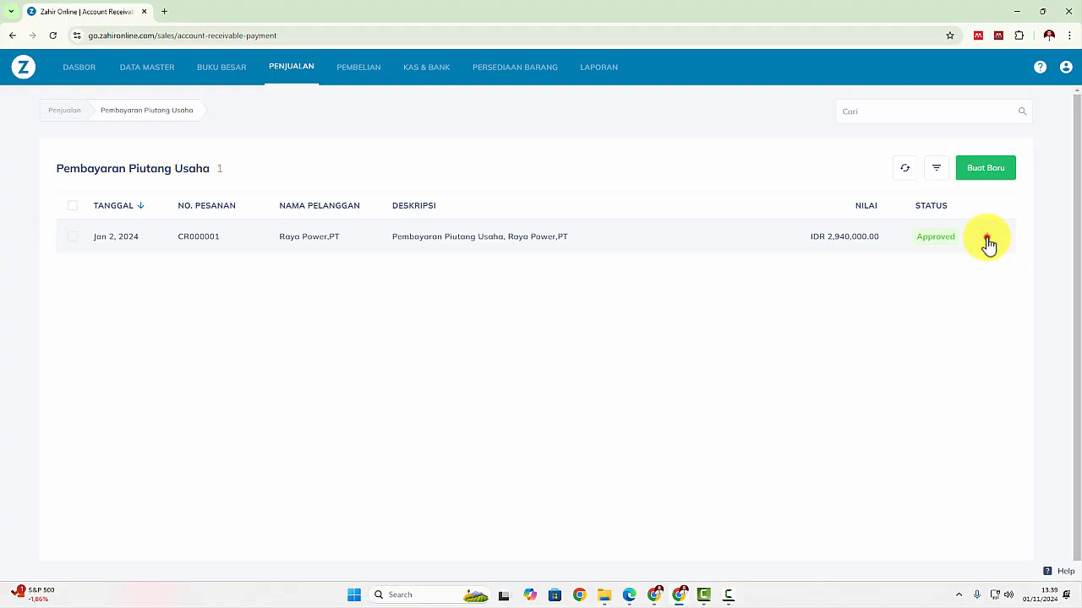
left_click(986, 239)
left_click(1034, 335)
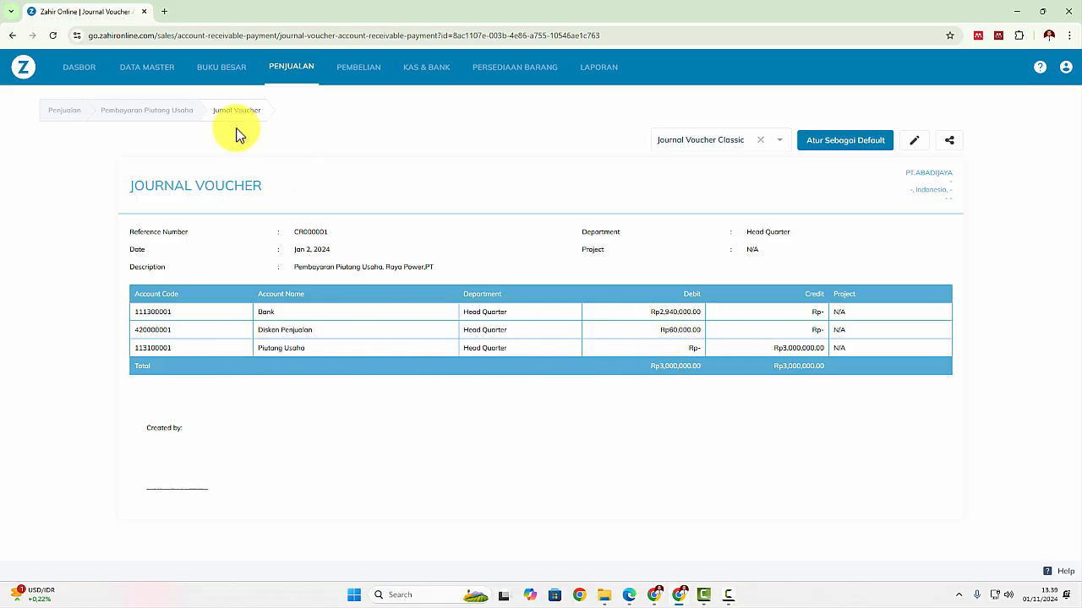
Consult Dokumen Transaksi No. 4 (Pembayaran Hutang) in the PDF and start a new Pembayaran Utang Usaha entry under purchases
left_click(288, 77)
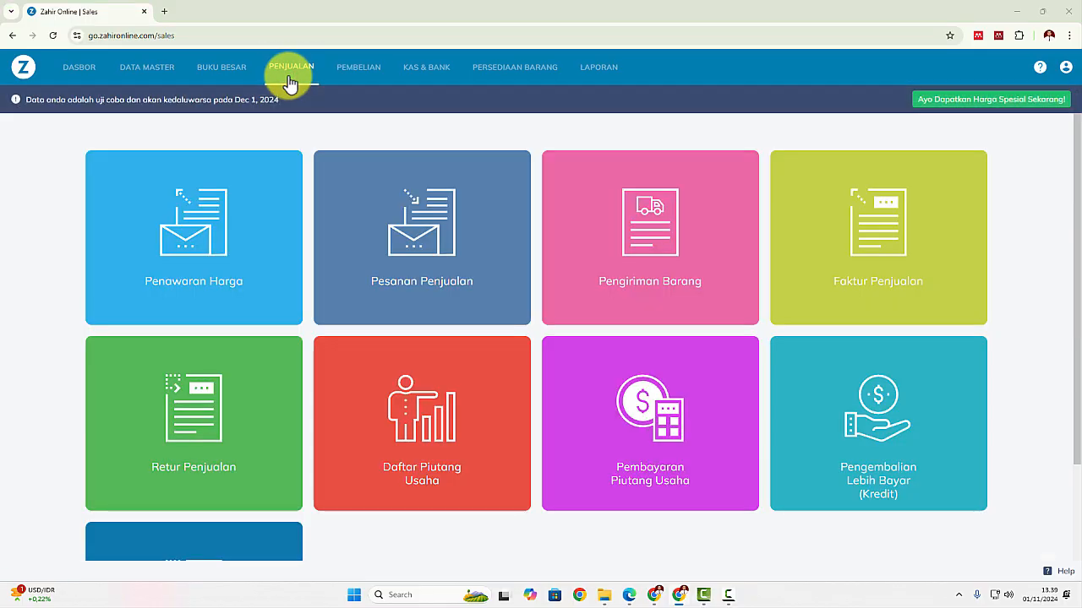
key("alt+Tab")
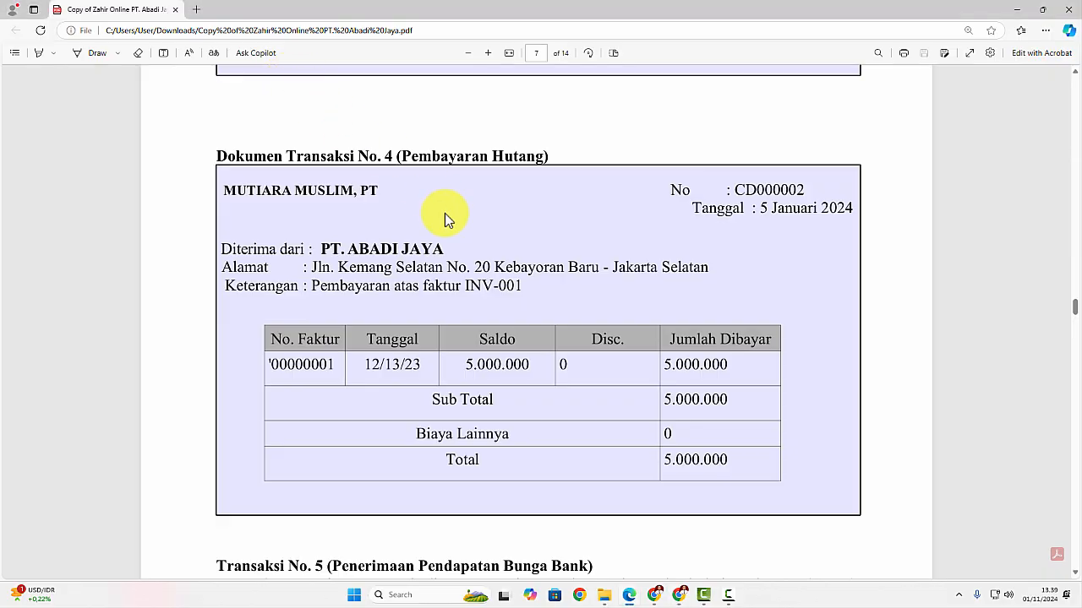
key("alt+Tab")
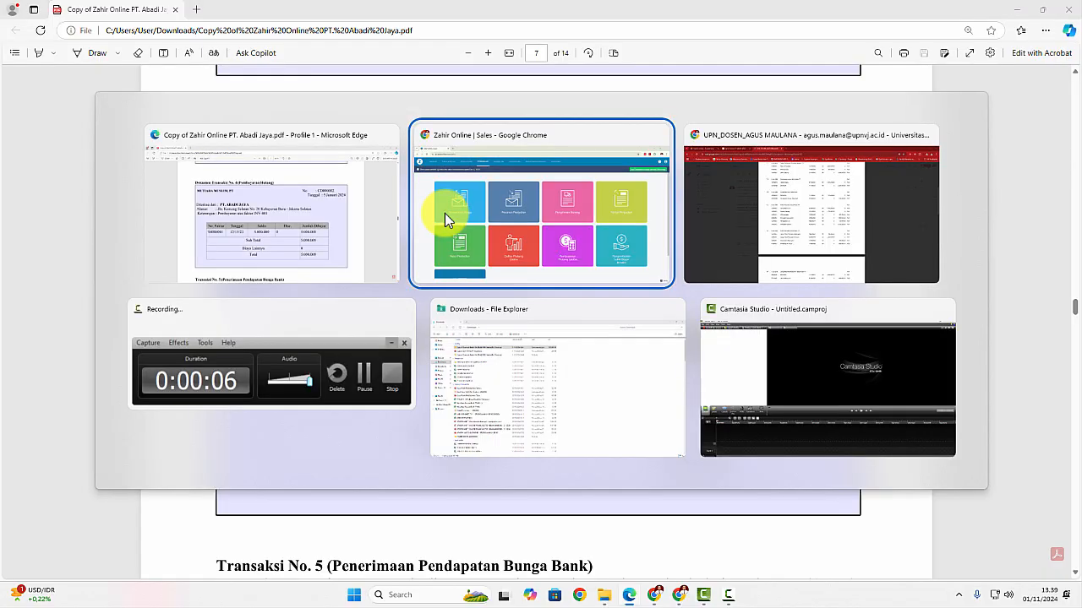
left_click(366, 78)
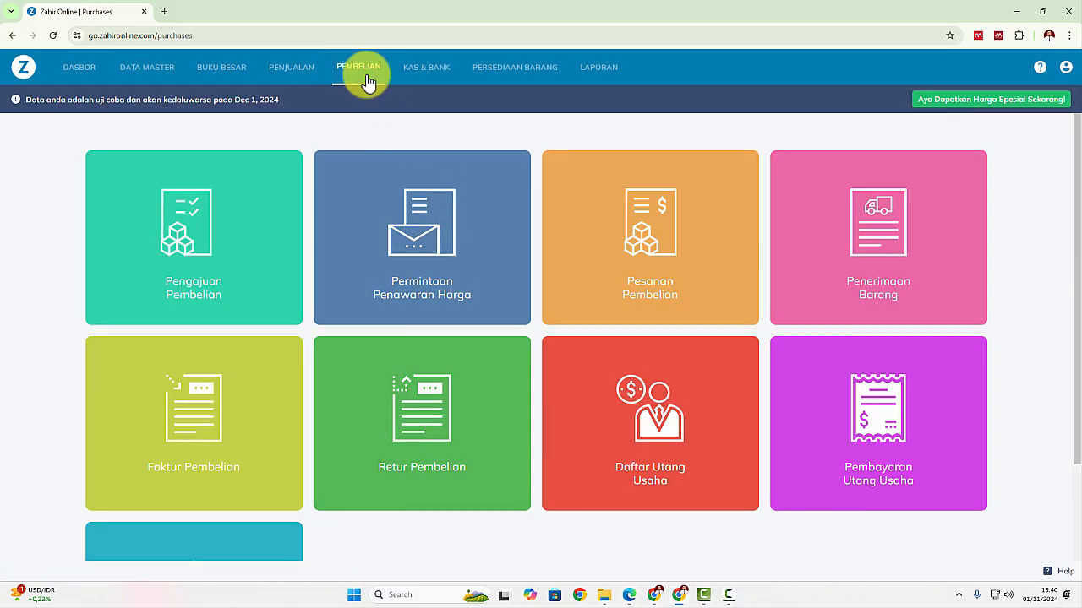
scroll(505, 347, "down", 1)
scroll(506, 347, "down", 1)
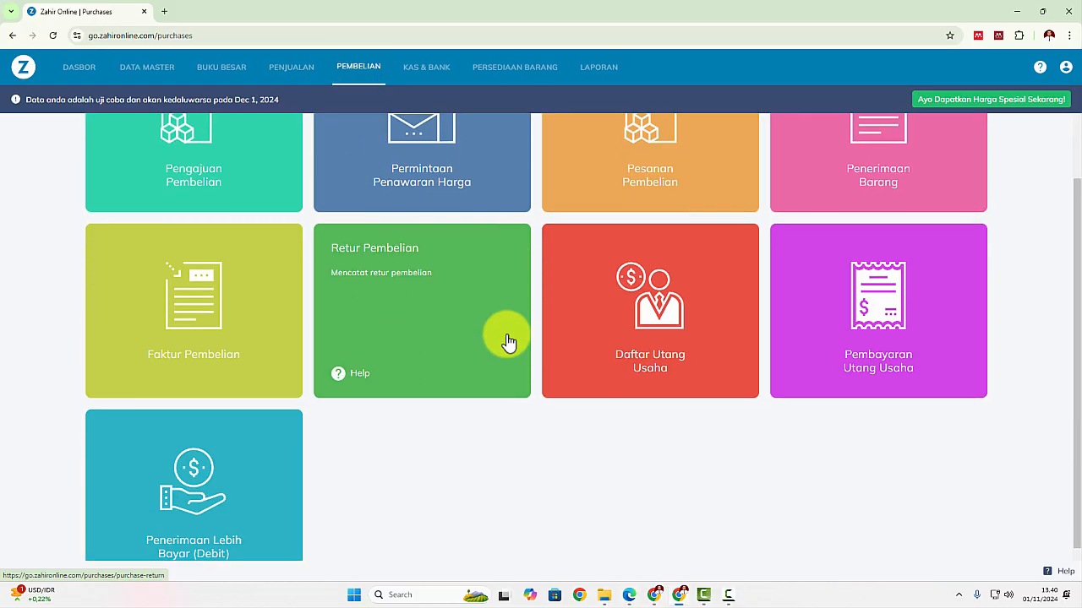
left_click(847, 331)
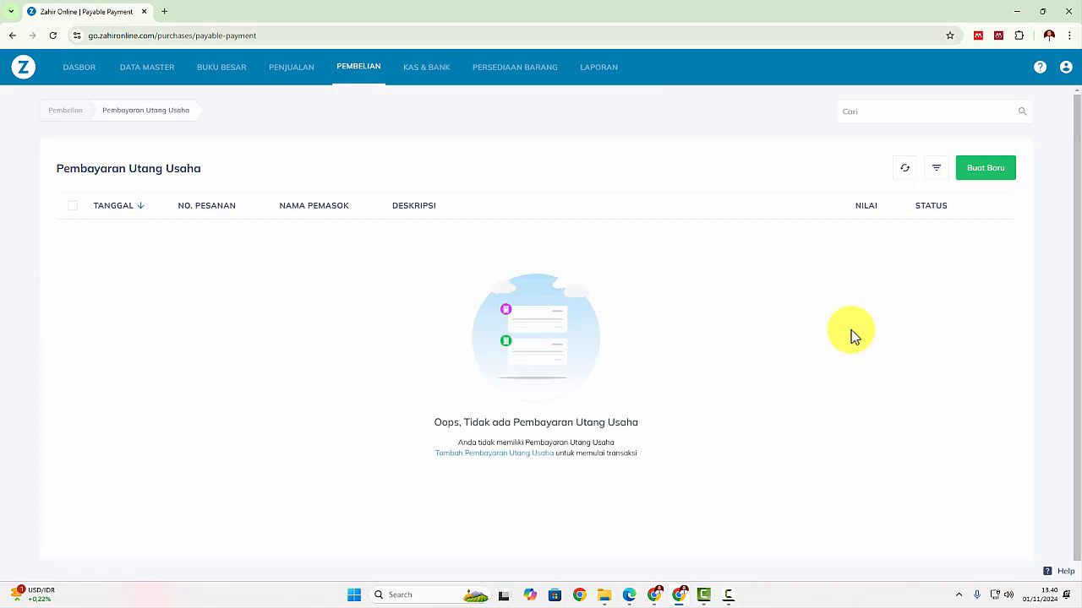
left_click(995, 176)
Compare the payee and invoice number on Dokumen Transaksi No. 4 in the PDF with the Pemasok choices in the payment form
key("alt+Tab")
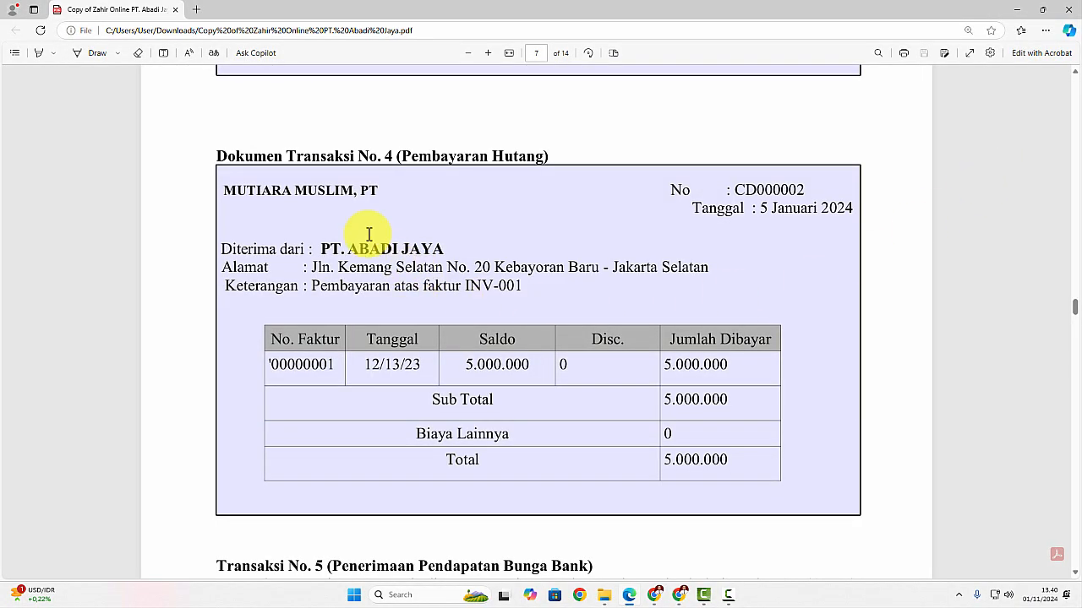
key("alt+Tab")
left_click(479, 202)
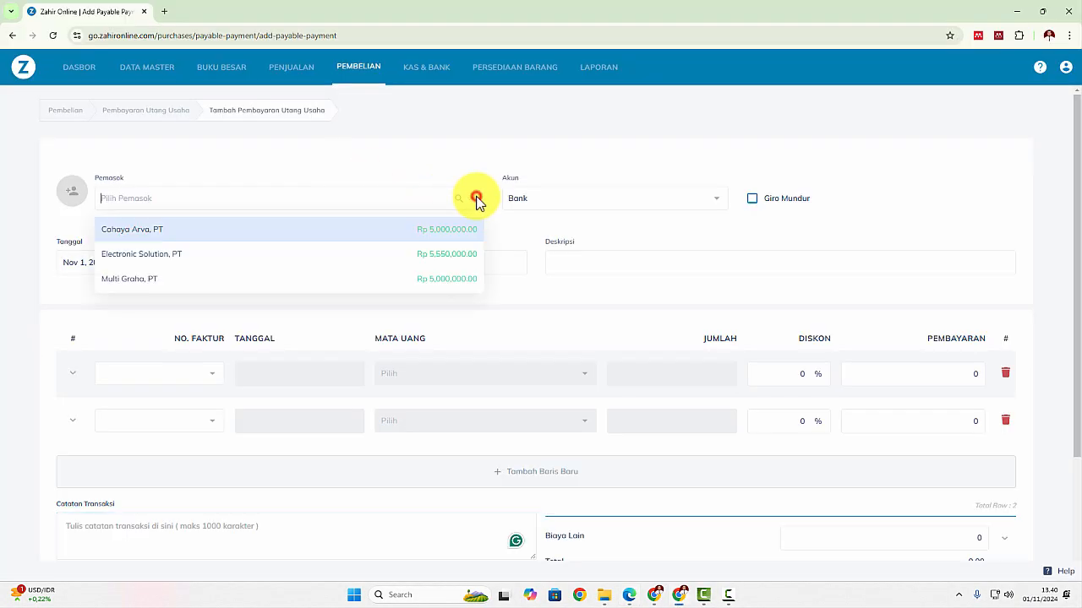
key("alt+Tab")
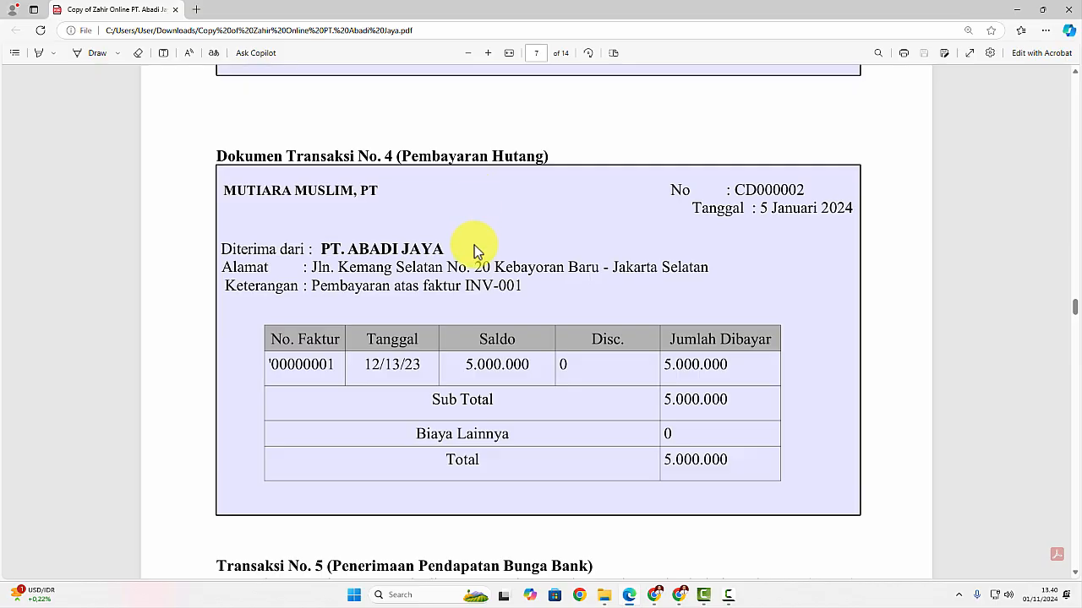
key("alt+Tab")
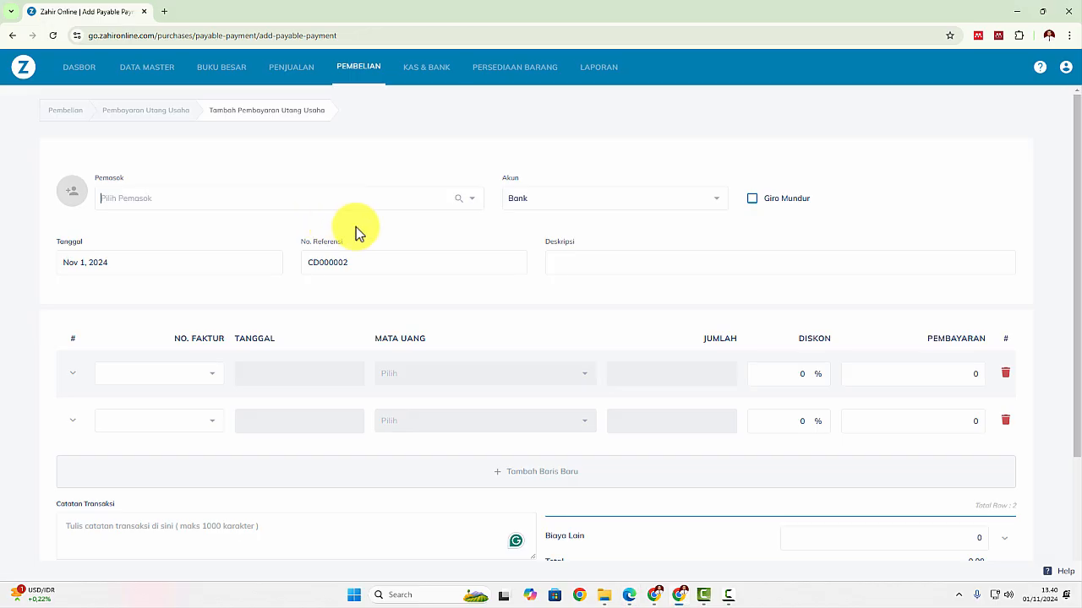
key("alt+Tab")
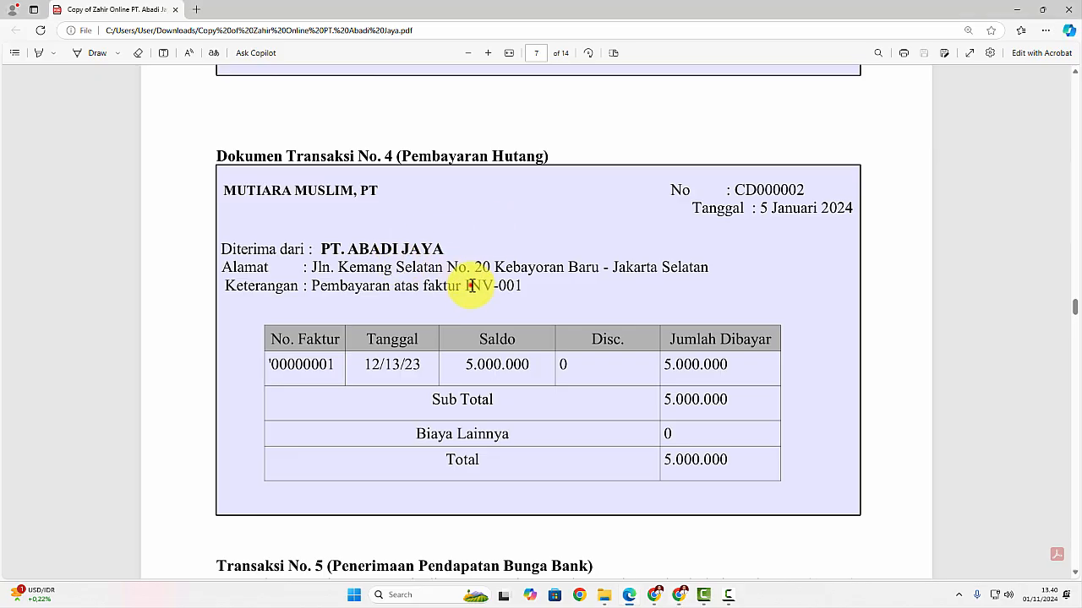
left_click_drag(466, 285, 522, 286)
key("alt+Tab")
left_click(472, 203)
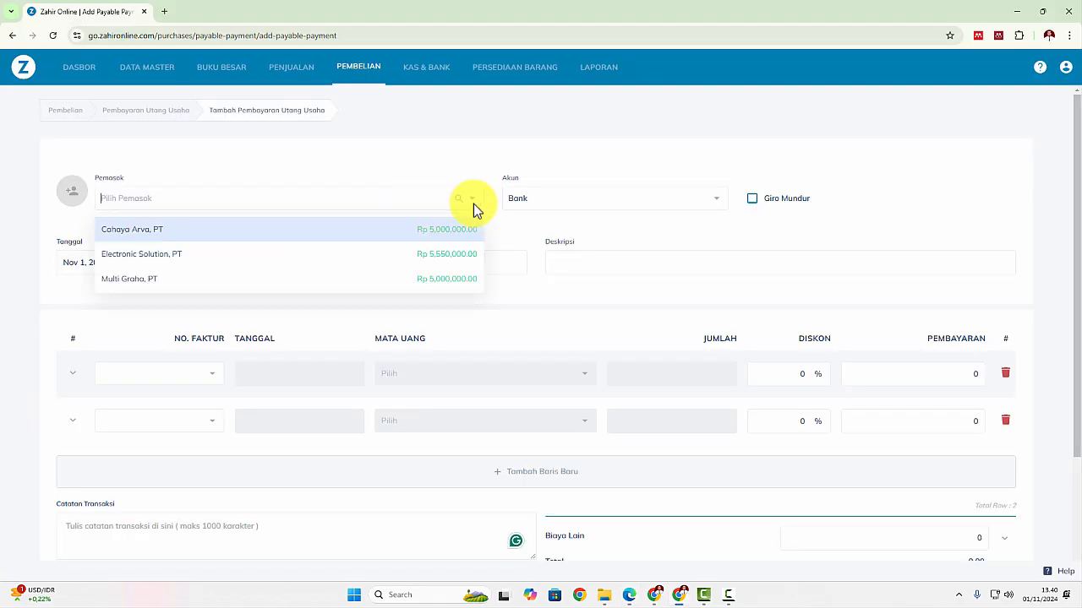
Look up which vendor the Dokumen Transaksi No. 4 invoice belongs to in the PDF's Saldo Awal Hutang table
key("alt+Tab")
scroll(530, 307, "up", 4)
scroll(292, 317, "down", 2)
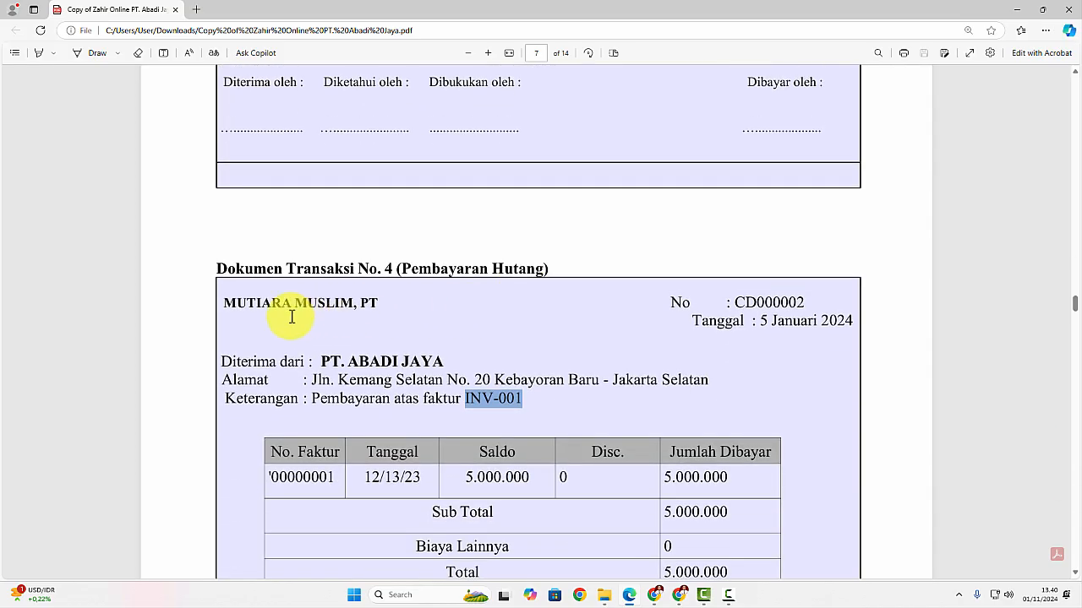
left_click_drag(223, 302, 380, 302)
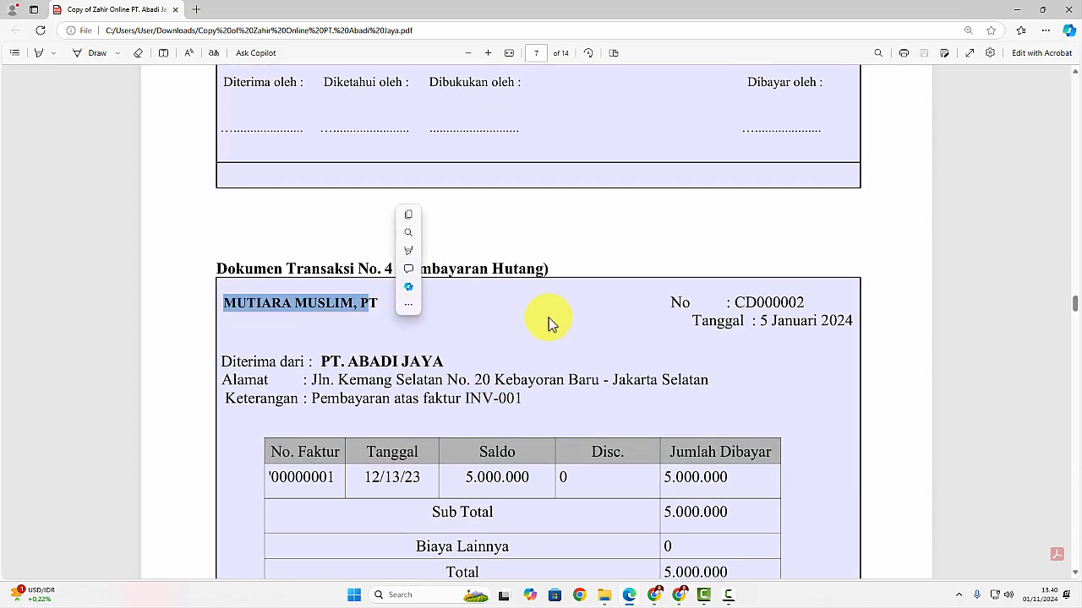
scroll(549, 320, "up", 4)
scroll(507, 323, "down", 5)
left_click_drag(464, 342, 527, 342)
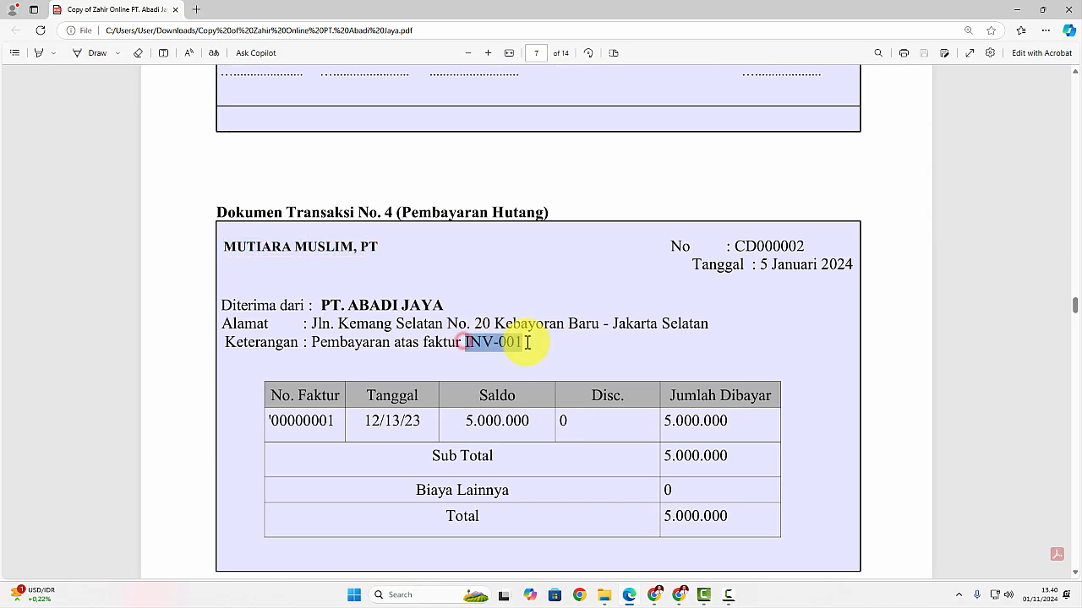
scroll(584, 328, "up", 20)
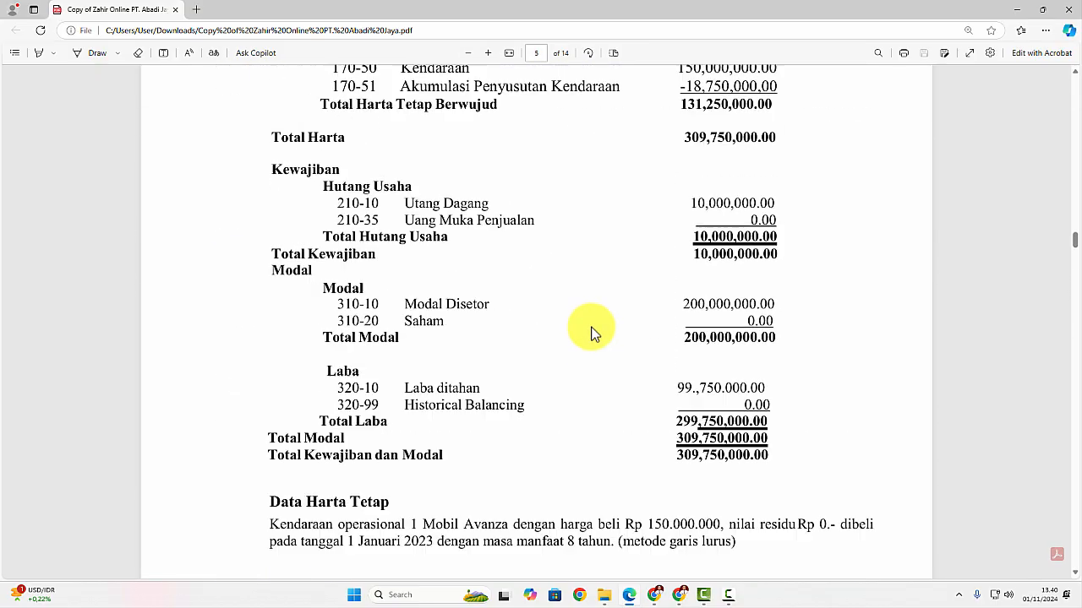
scroll(592, 328, "up", 12)
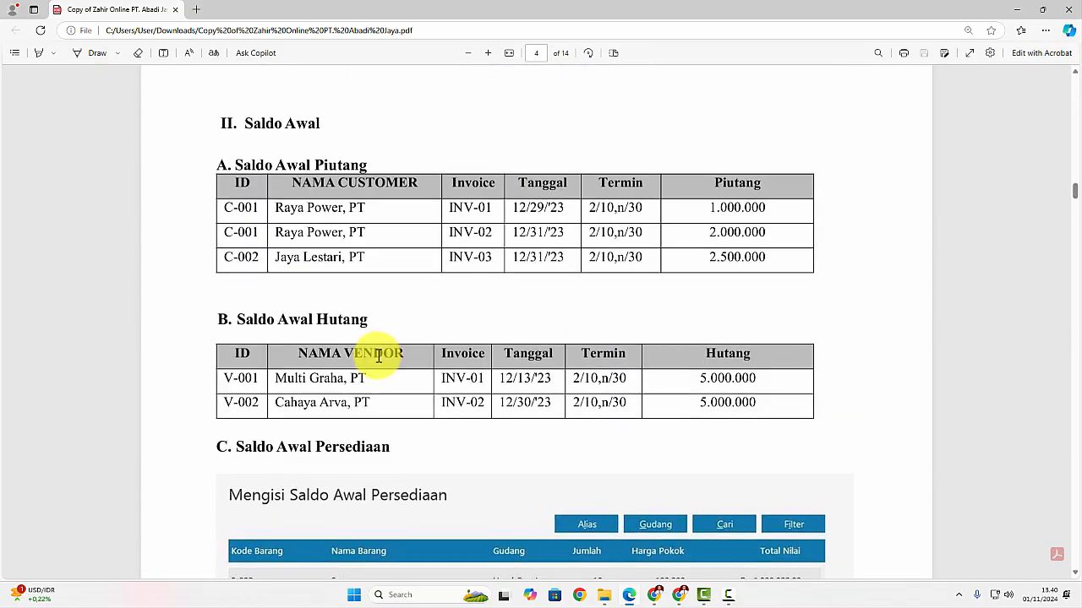
scroll(378, 357, "down", 1)
left_click_drag(275, 322, 367, 322)
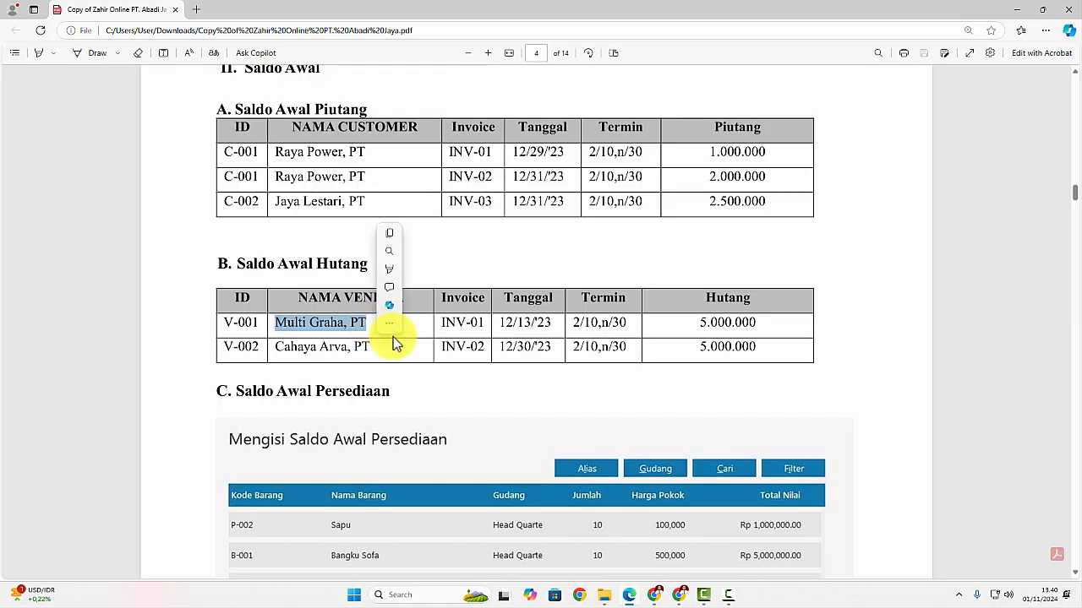
Return to Dokumen Transaksi No. 4 and select Multi Graha, PT as the supplier of the payable payment in Zahir Online
scroll(397, 372, "down", 20)
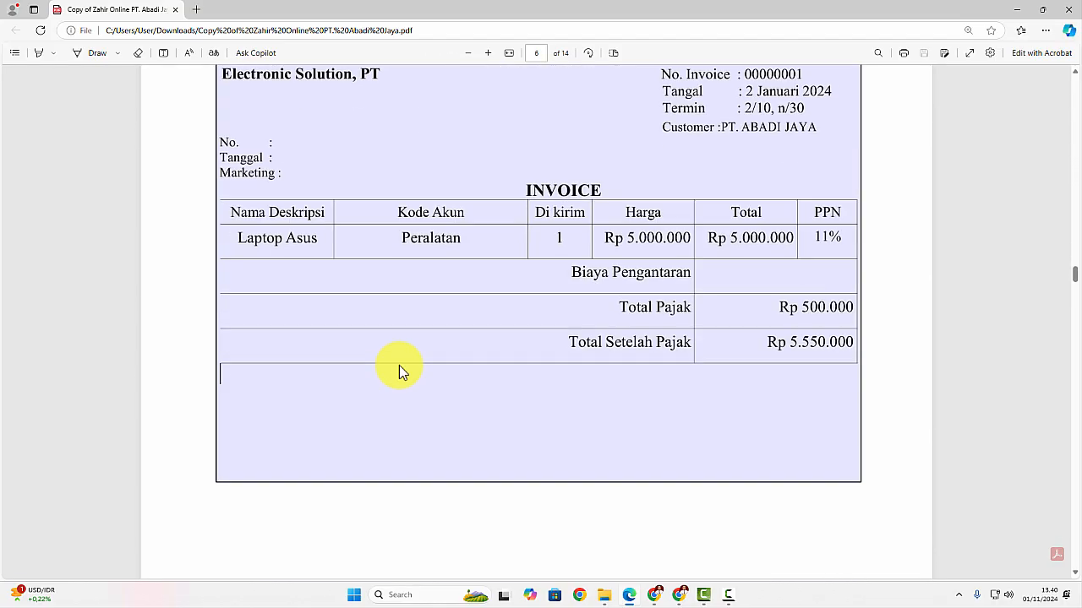
scroll(399, 365, "down", 12)
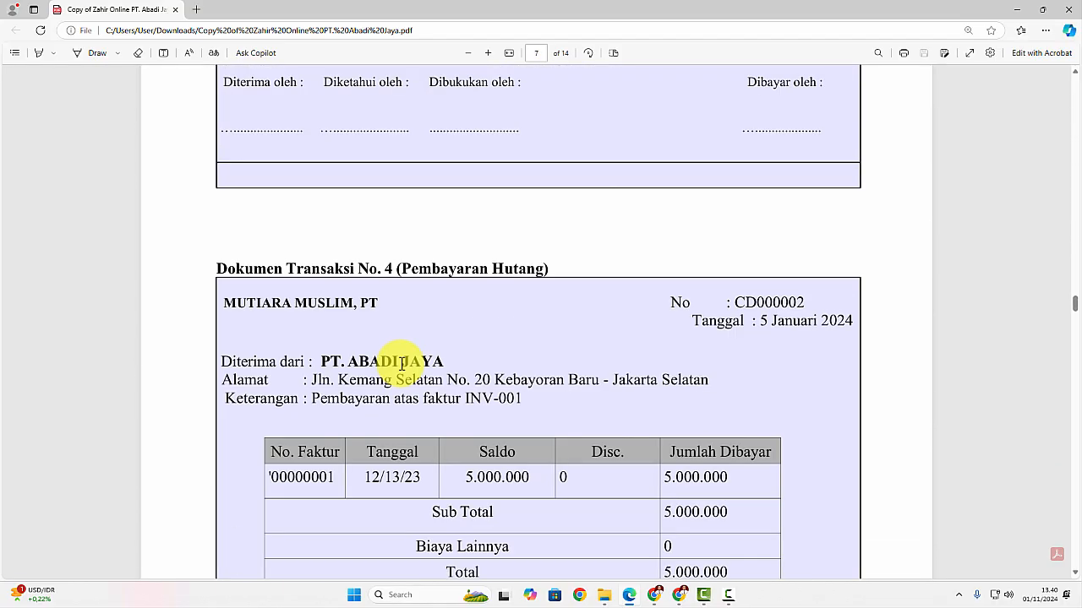
scroll(400, 363, "down", 3)
scroll(400, 364, "up", 1)
key("alt+Tab")
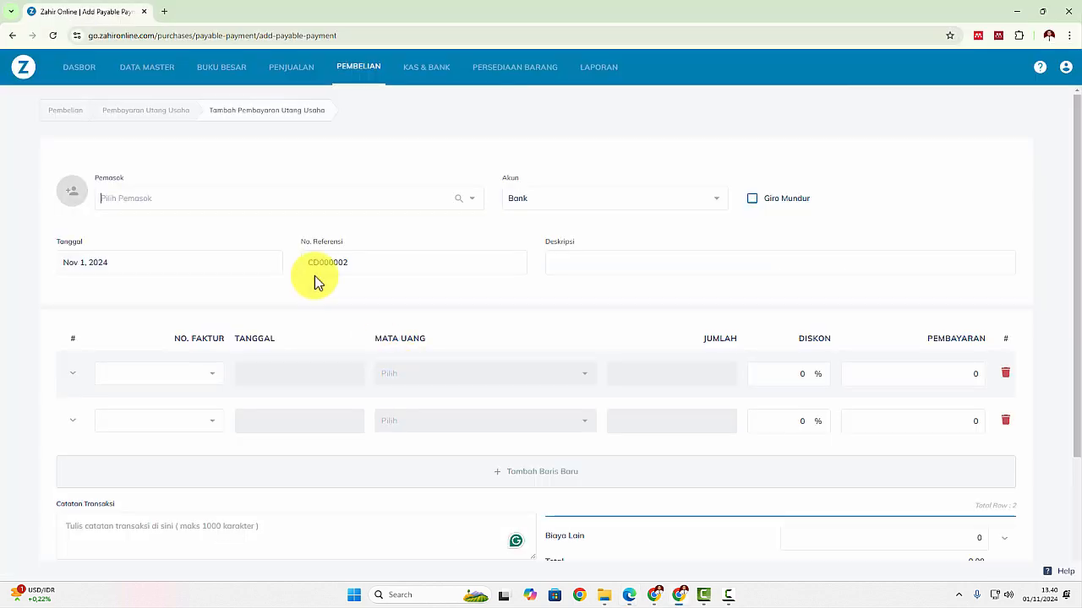
left_click(474, 197)
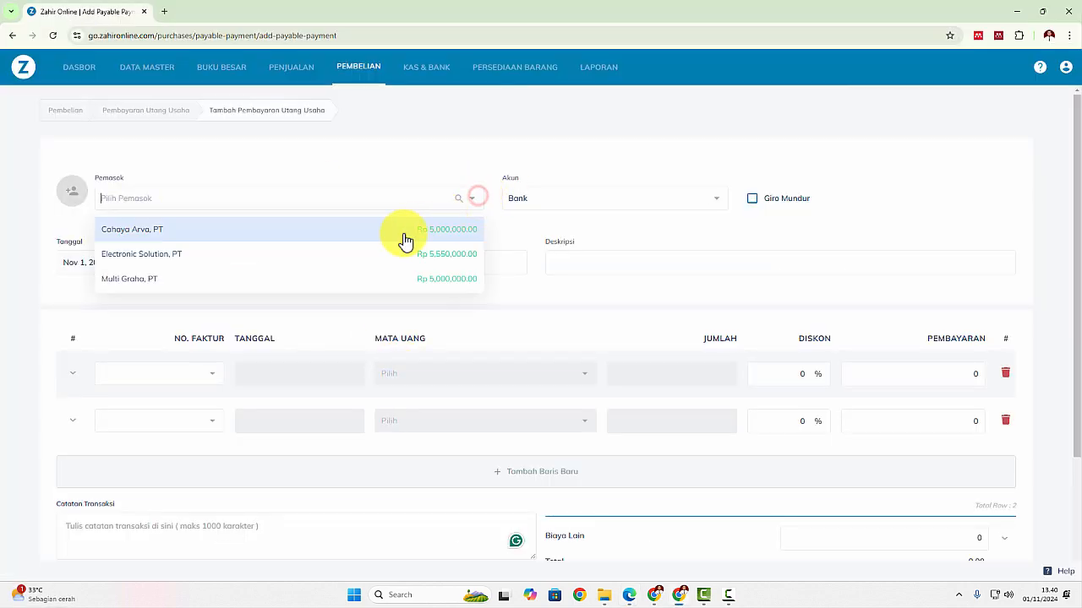
left_click(273, 281)
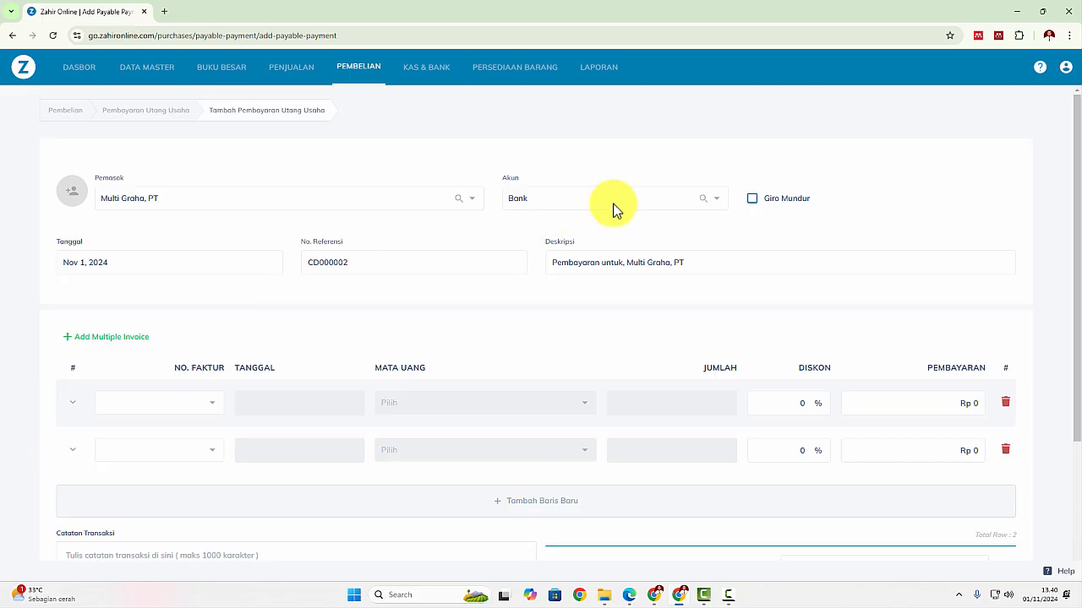
Check the transaction date in the PDF and set the payable payment's date to Jan 5, 2024
key("alt+Tab")
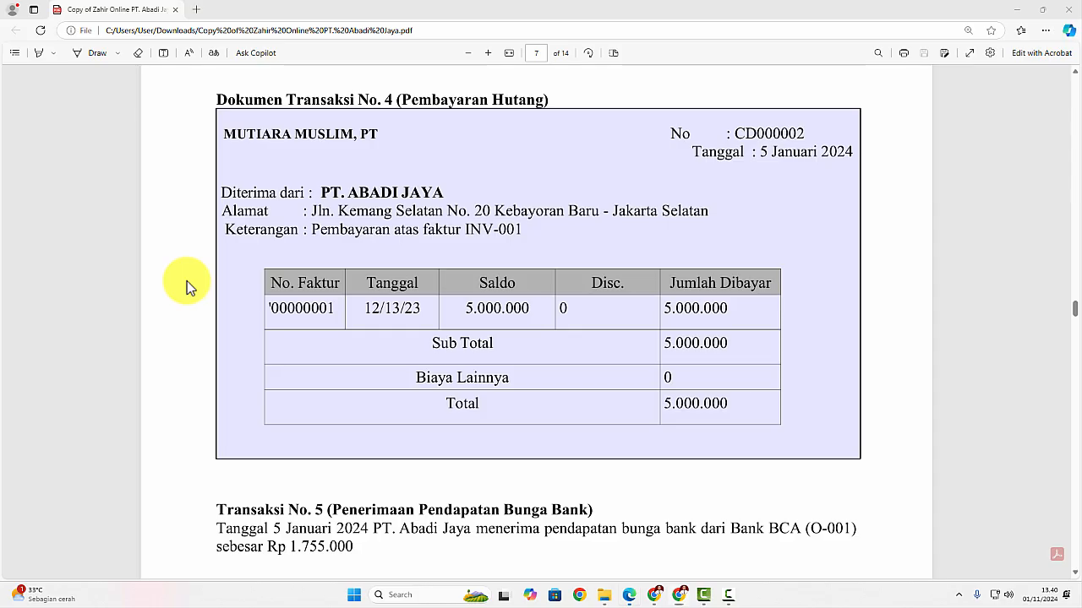
key("alt+Tab")
left_click(137, 262)
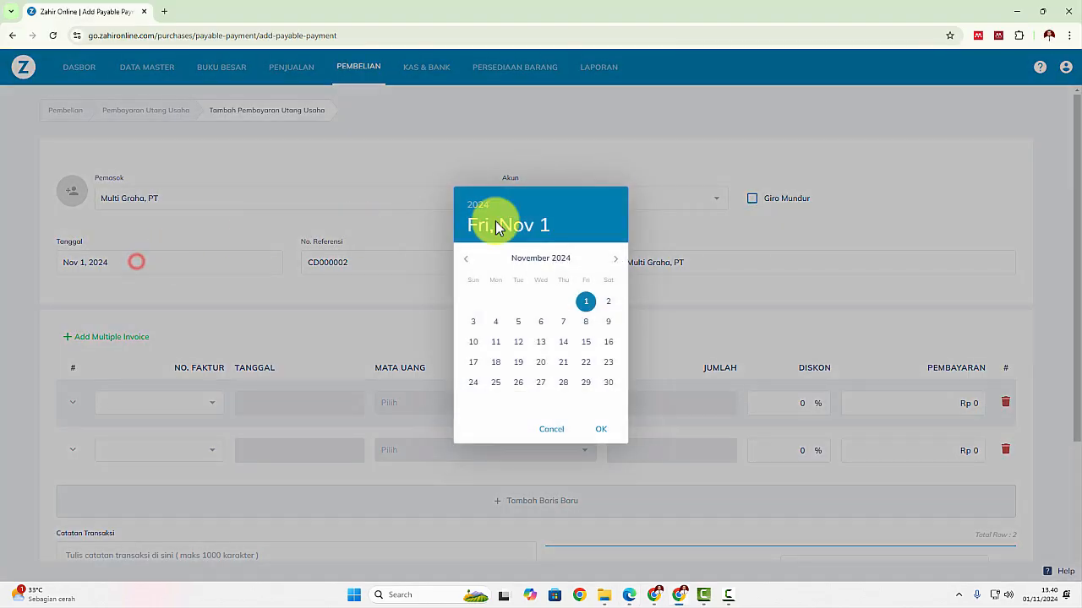
left_click(480, 207)
left_click(529, 301)
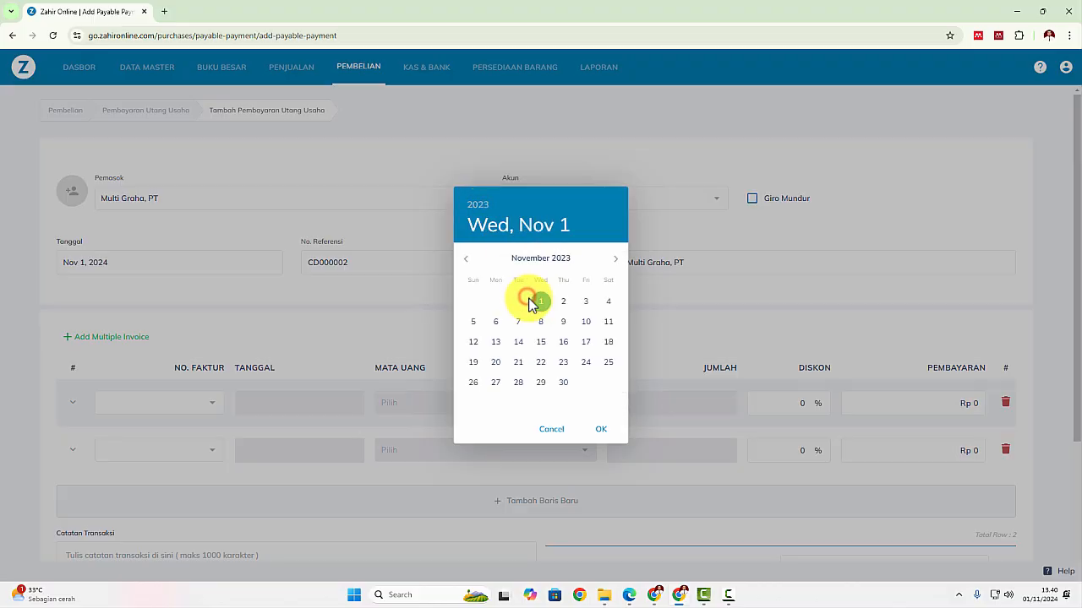
left_click(617, 259)
left_click(616, 260)
left_click(616, 260)
left_click(466, 259)
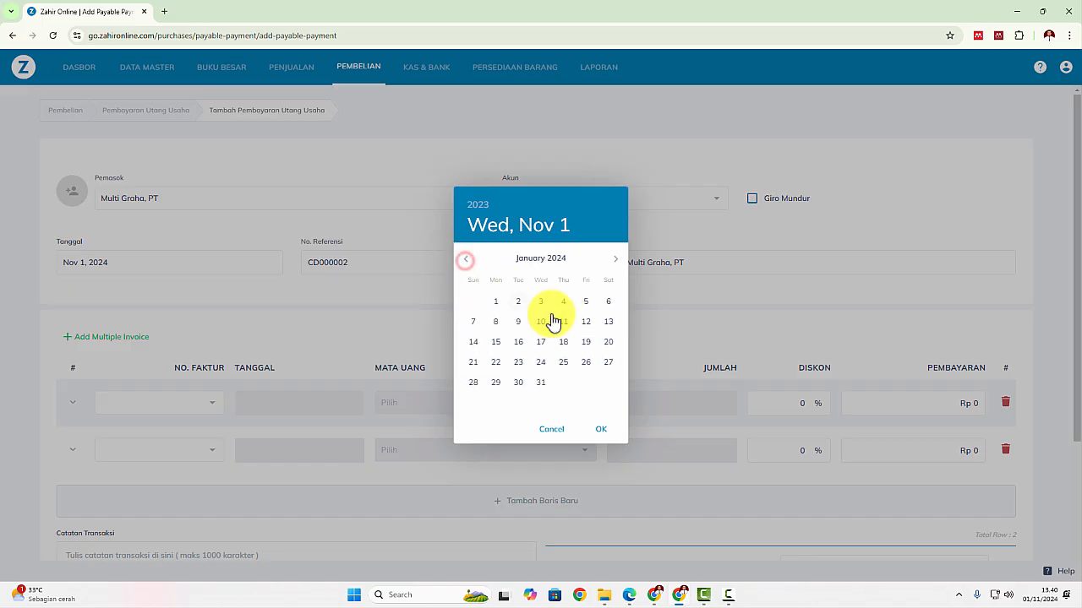
left_click(583, 303)
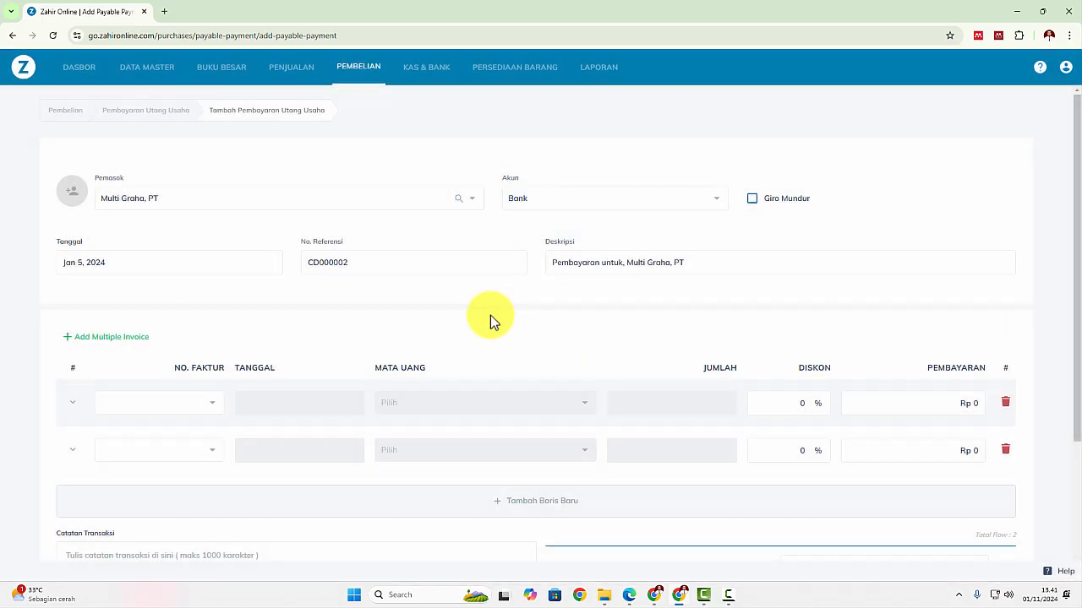
Check the reference number and invoice details against the PDF and select invoice INV-01 in the payment's first row
key("alt+Tab")
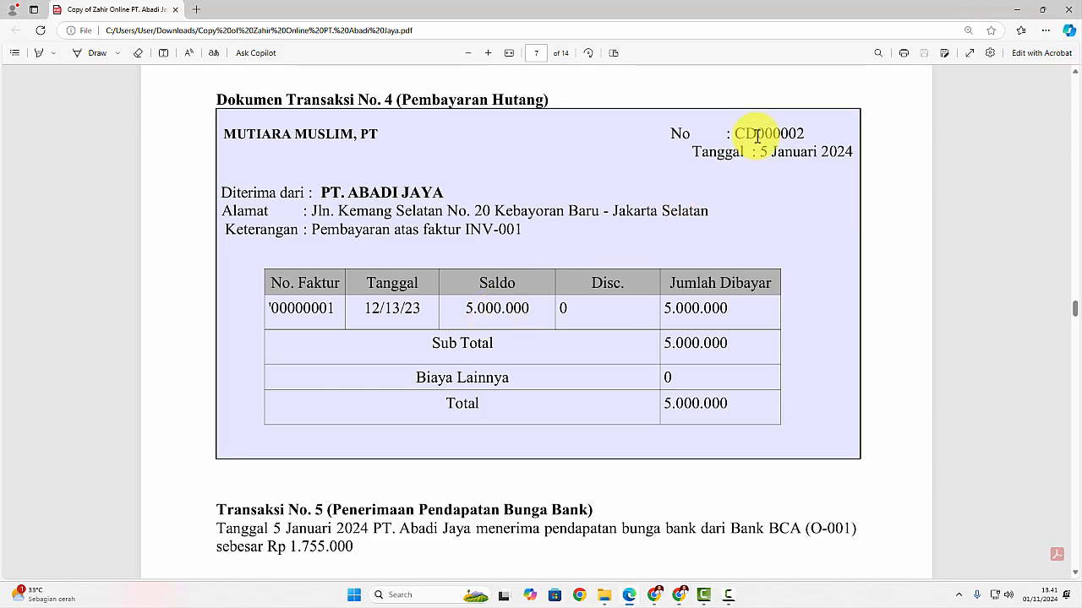
key("alt+Tab")
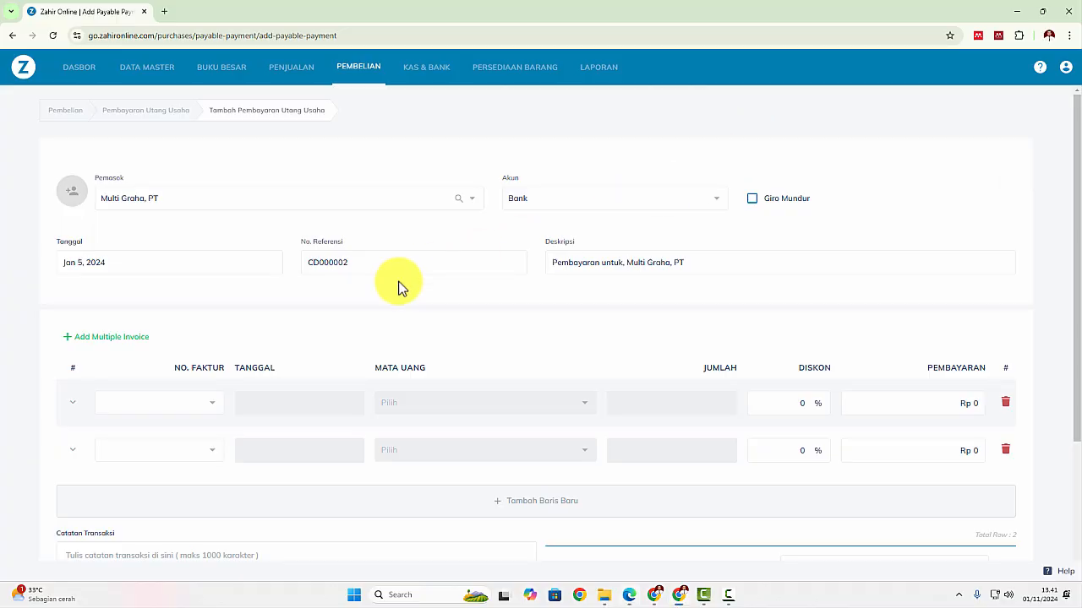
key("alt+Tab")
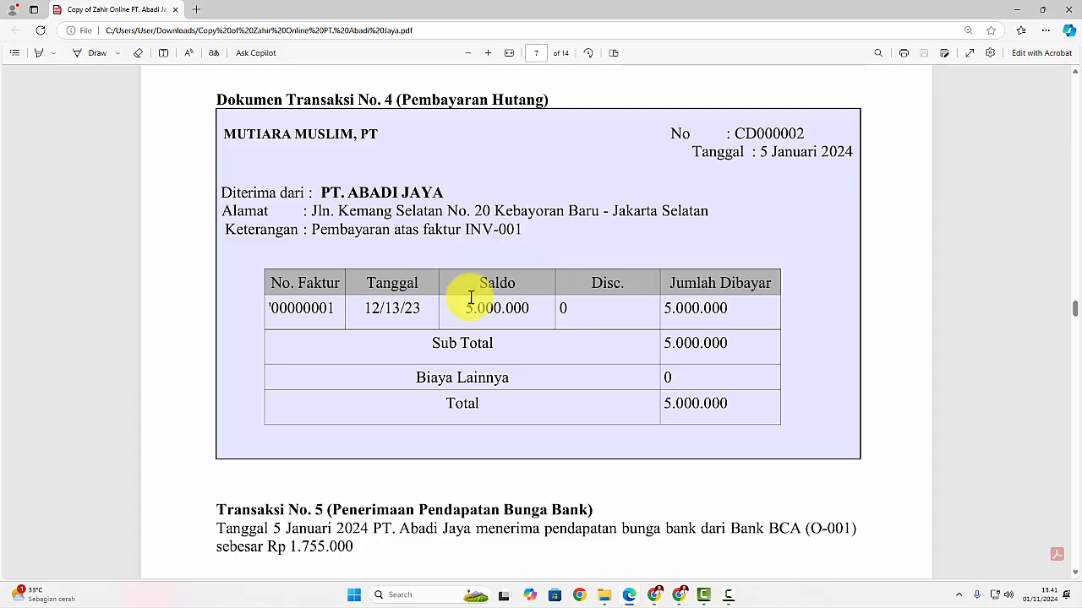
key("alt+Tab")
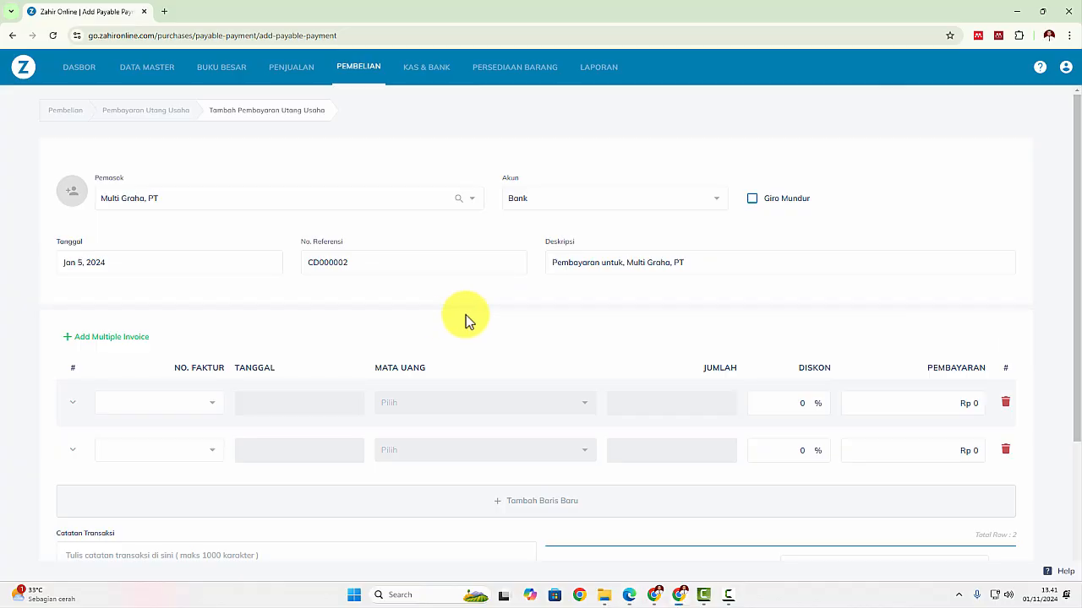
left_click(211, 410)
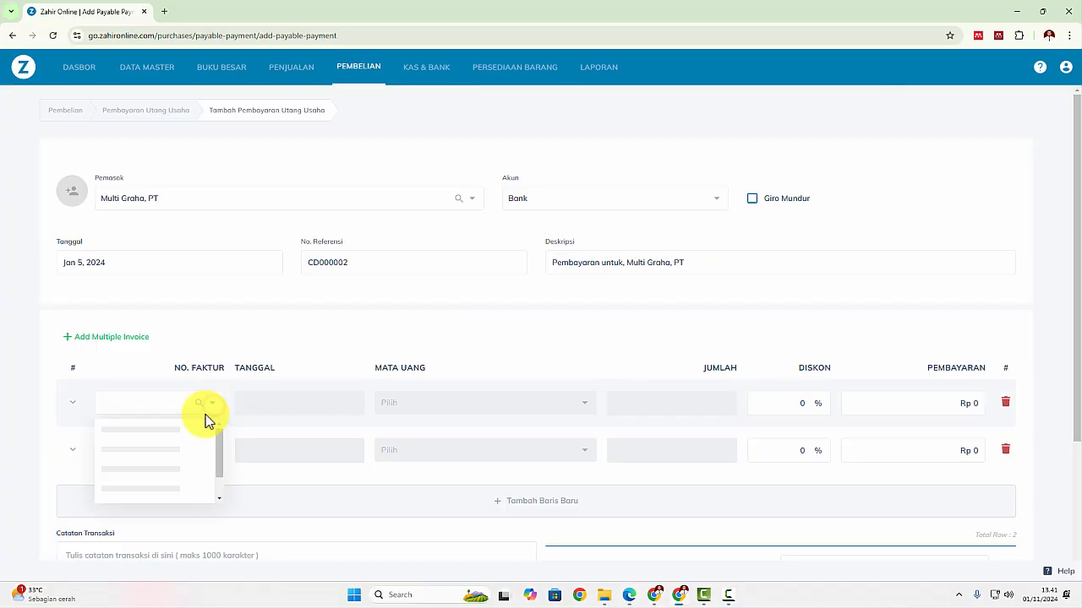
left_click(193, 442)
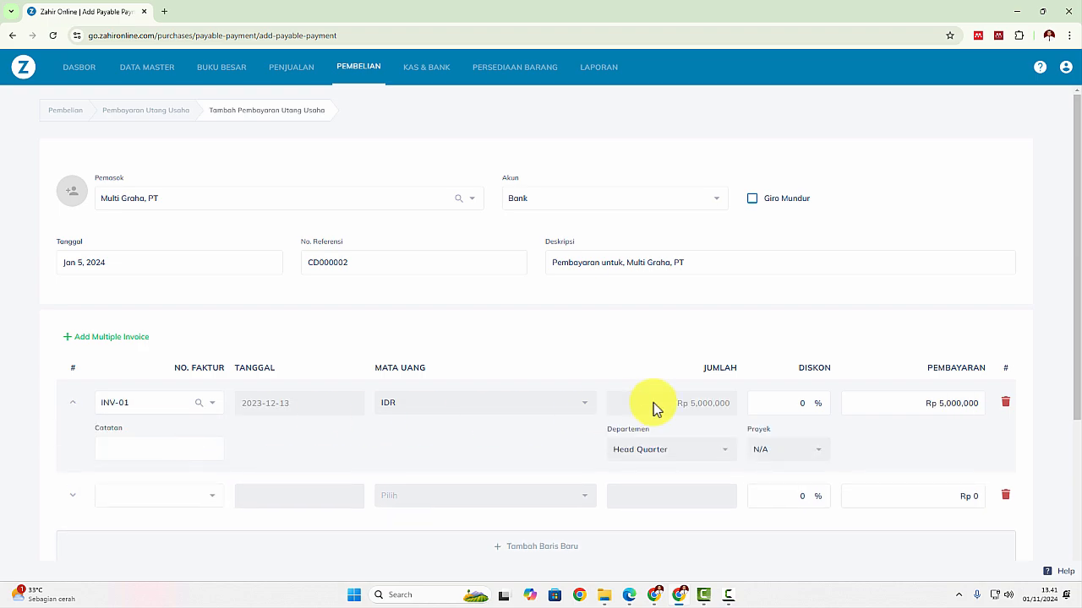
Check the payment total against the Total on Dokumen Transaksi No. 4 and save the payable payment
scroll(964, 355, "down", 3)
key("alt+Tab")
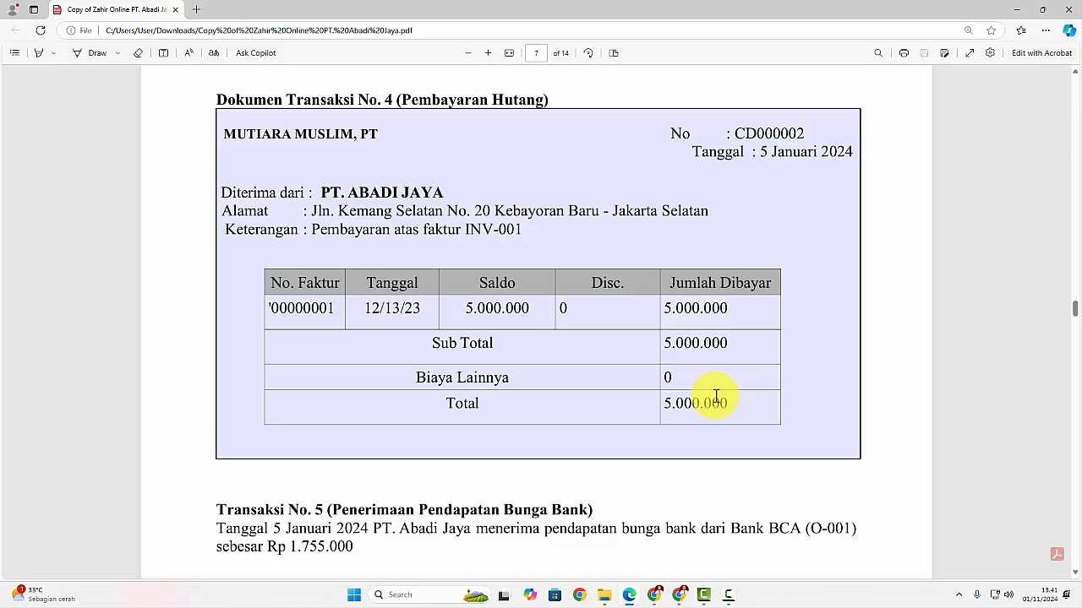
key("alt+Tab")
left_click(972, 495)
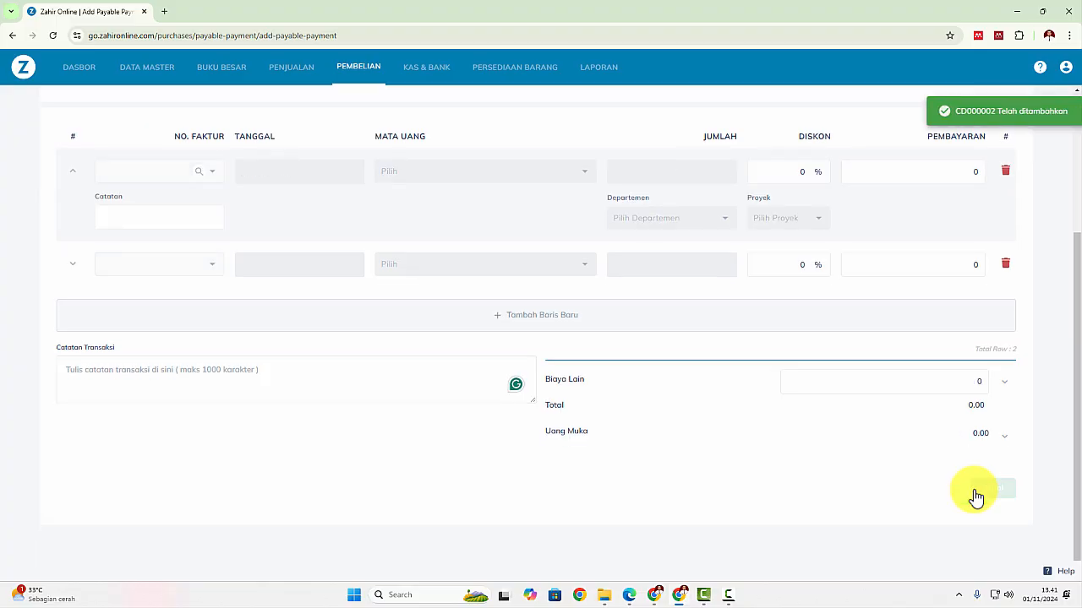
Leave the blank payable payment form and open the journal voucher of the saved Multi Graha, PT payment
left_click(989, 491)
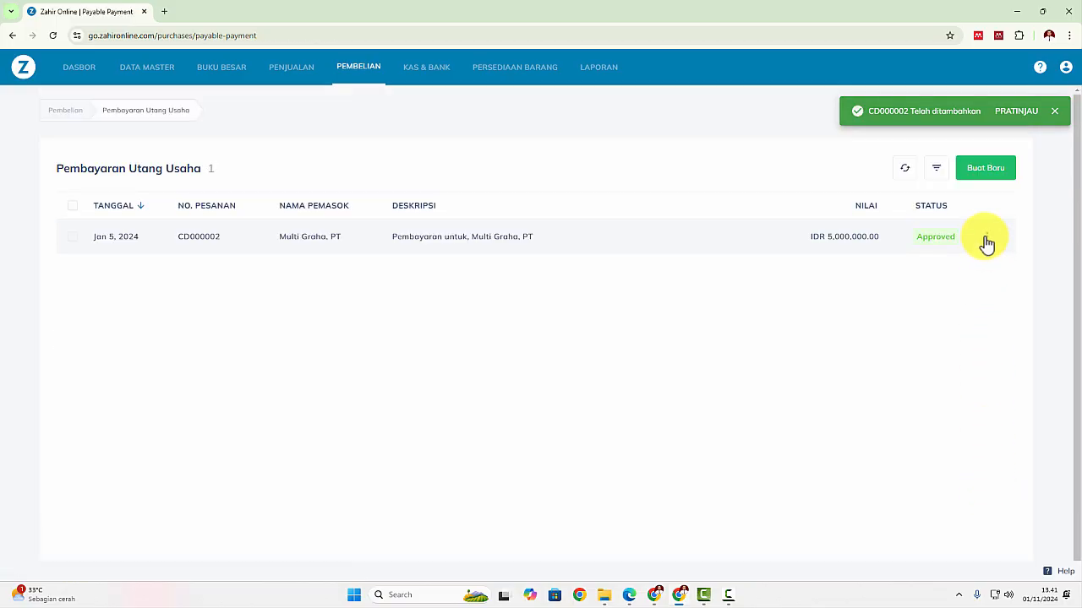
left_click(987, 240)
left_click(925, 338)
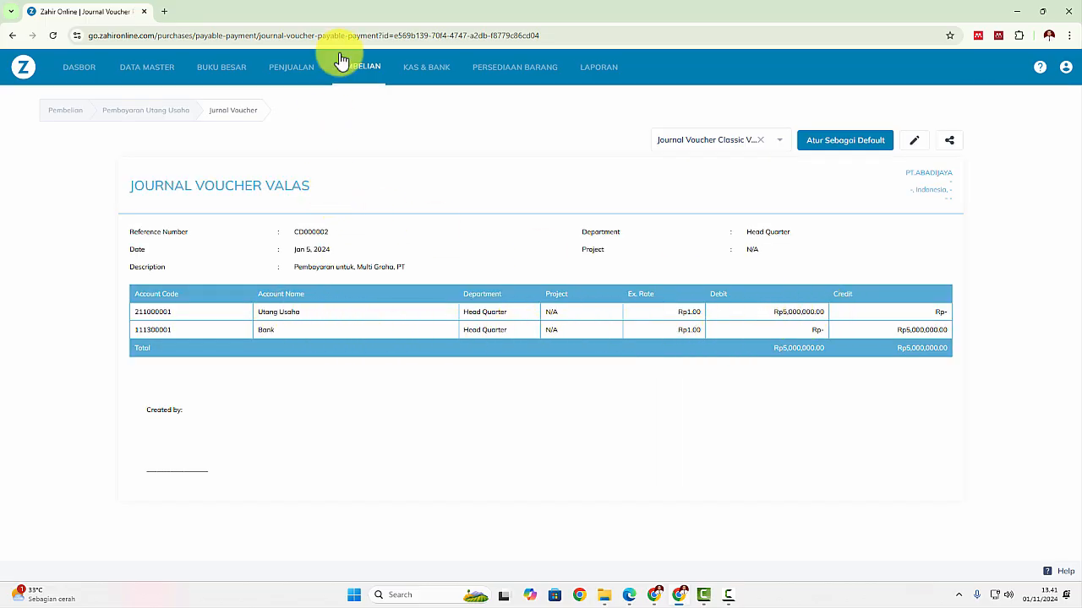
Return to the purchases overview and read Transaksi No. 5 (Penerimaan Pendapatan Bunga Bank) in the PDF before switching back to Zahir Online
left_click(374, 76)
key("alt+Tab")
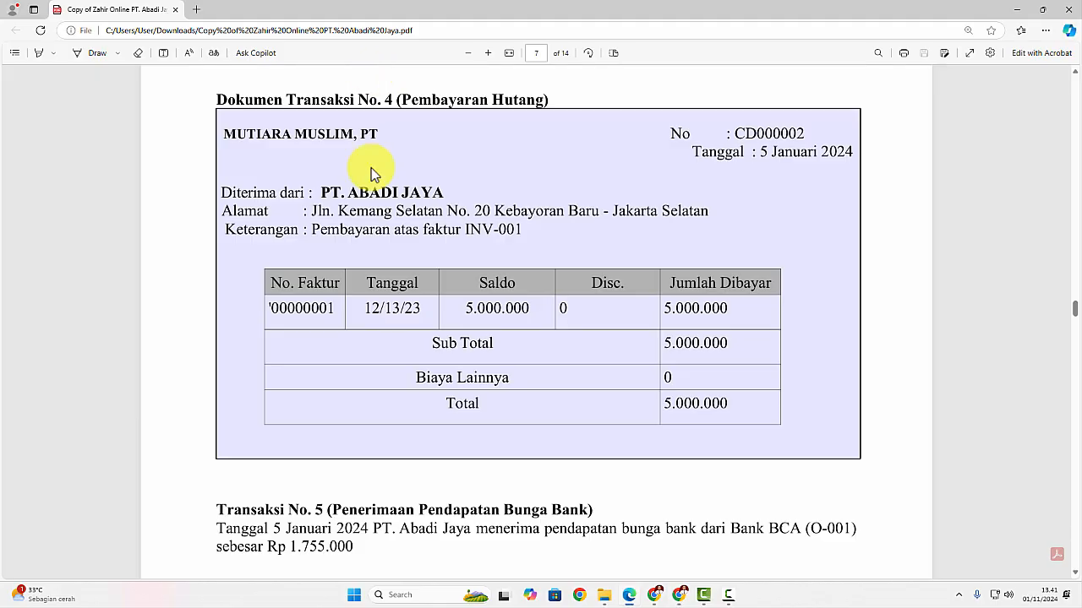
scroll(388, 244, "down", 3)
scroll(391, 247, "down", 1)
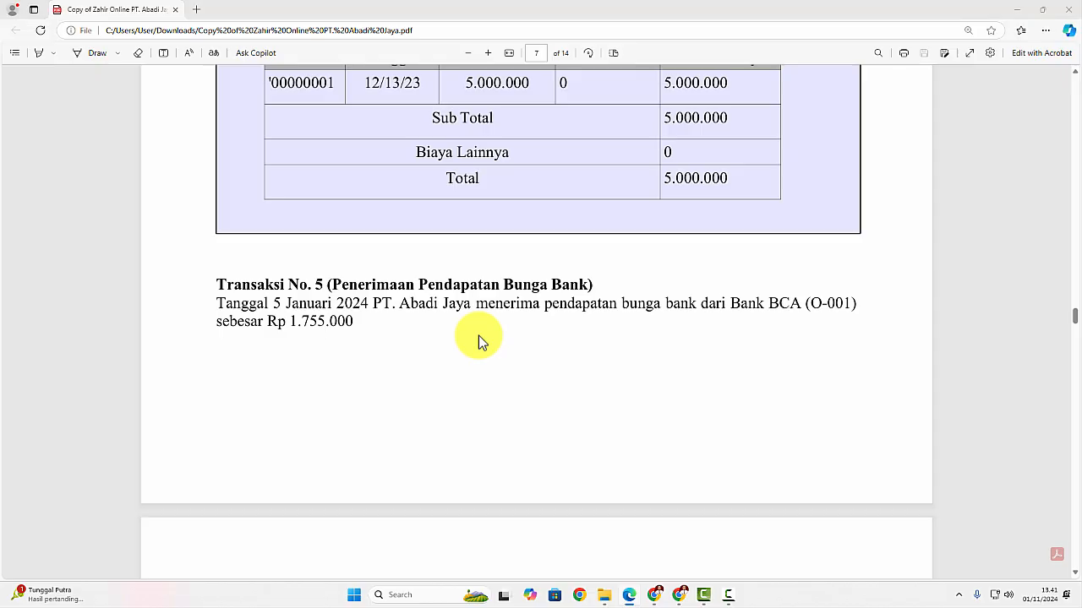
key("alt+Tab")
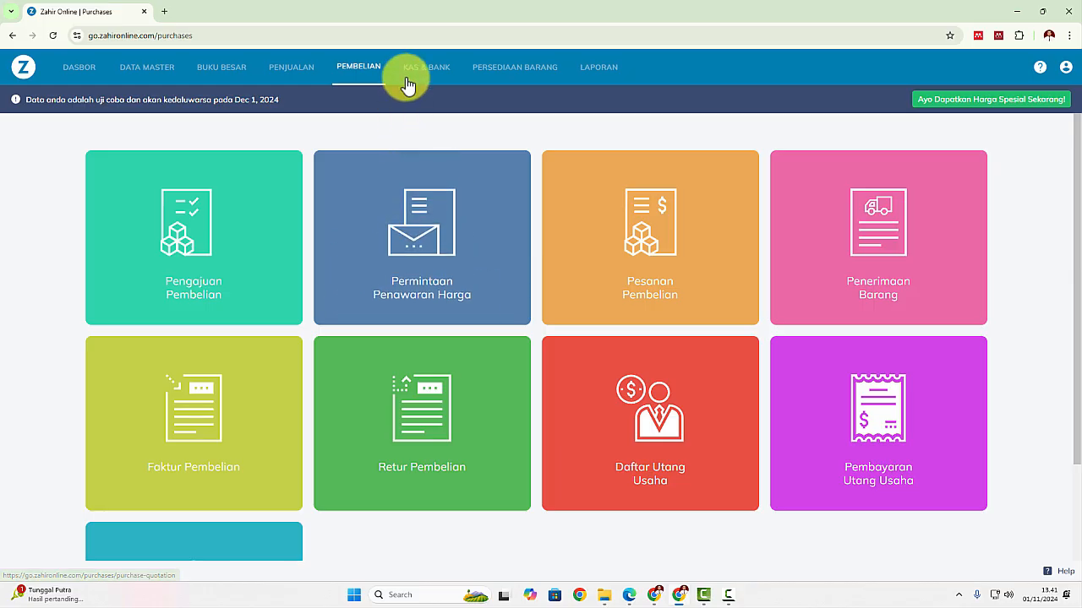
Start a new Penerimaan entry under Kas & Bank and check the payer of Transaksi No. 5 in the PDF
left_click(440, 74)
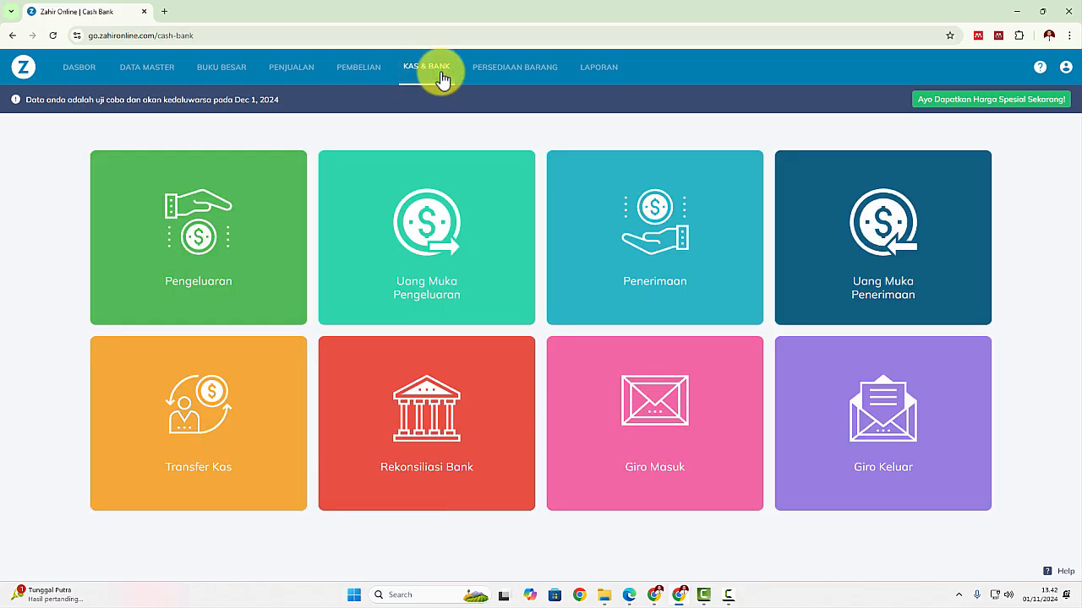
left_click(676, 264)
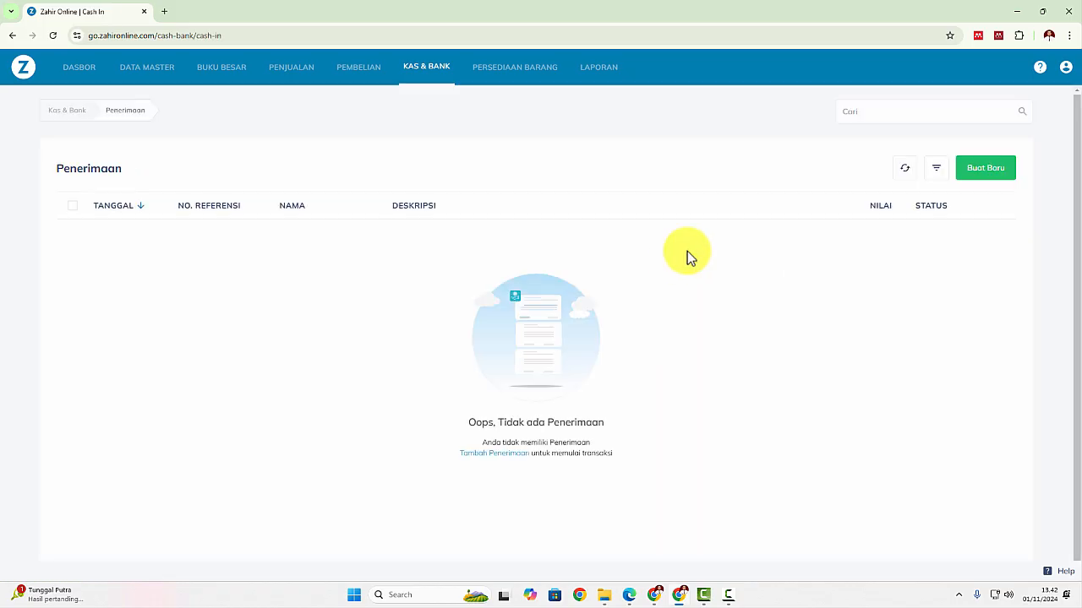
left_click(987, 169)
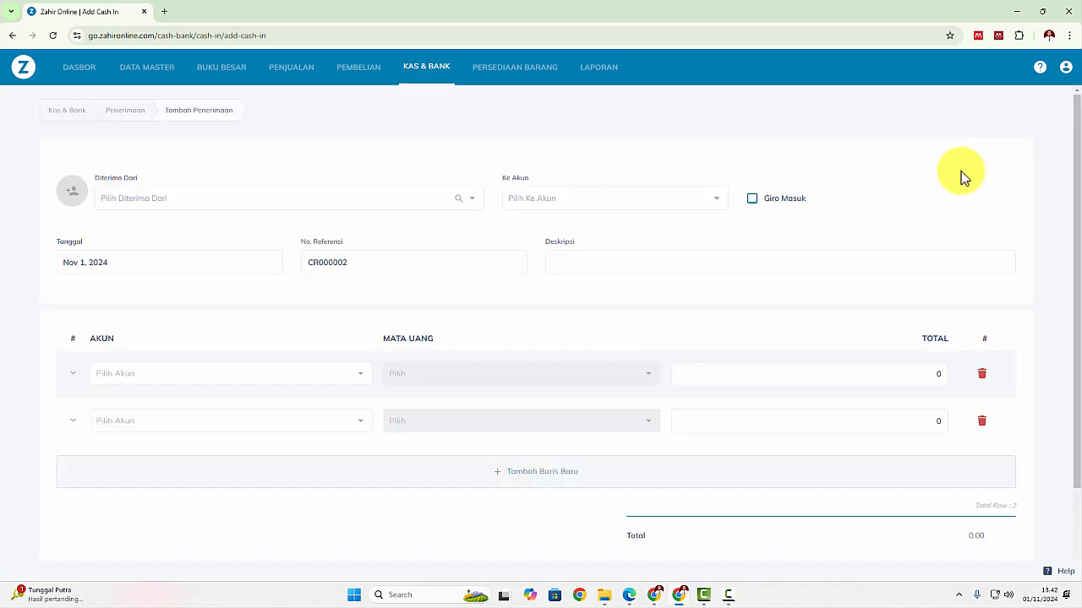
key("alt+Tab")
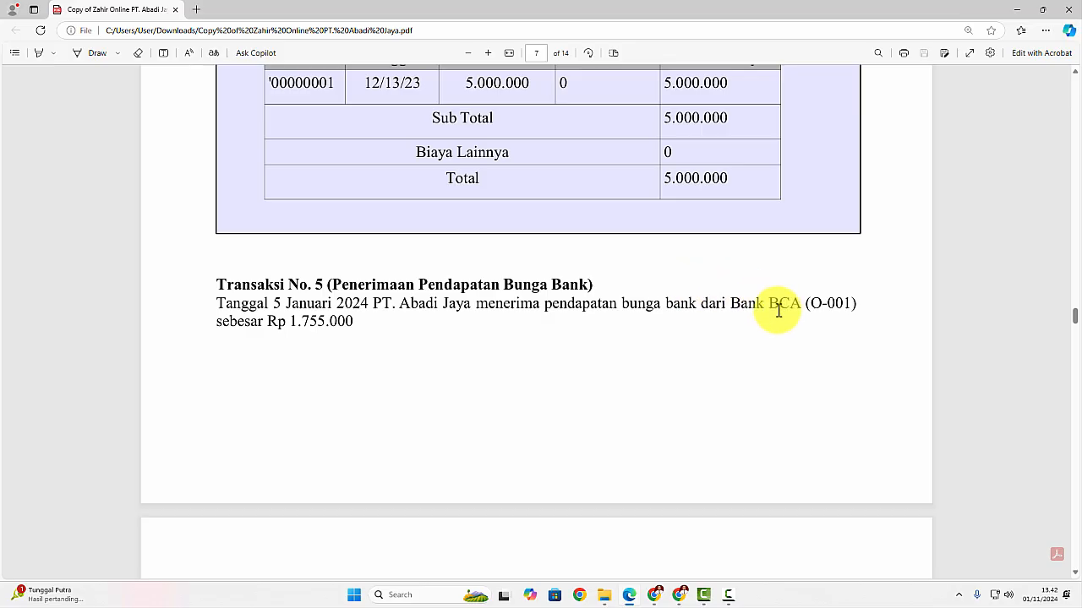
key("alt+Tab")
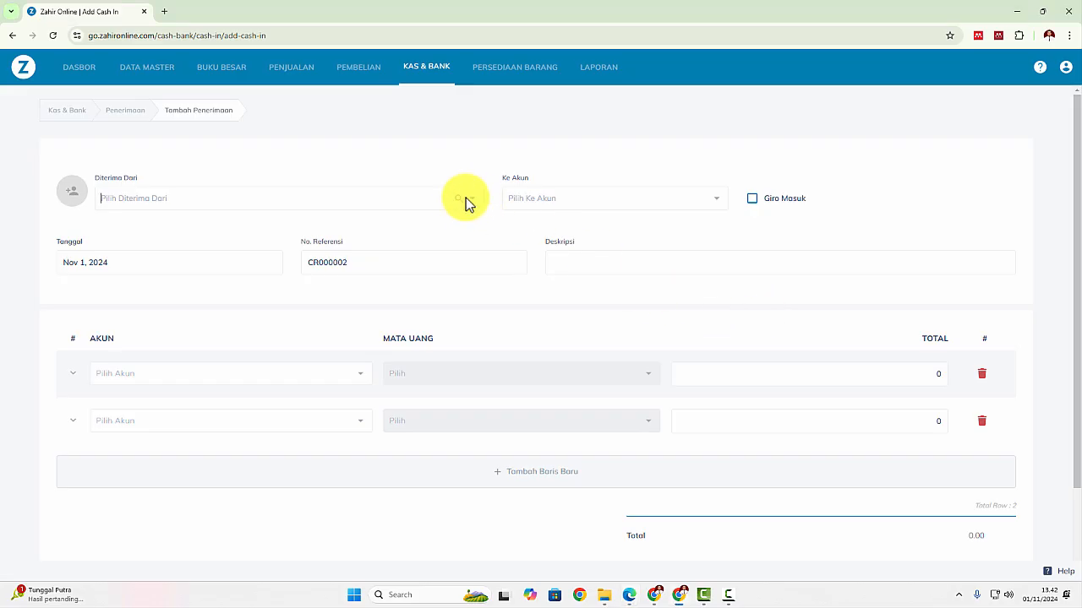
Create a contact named Bank BCA with Pelanggan, Pemasok, Karyawan and Penjual all unticked, and save it
left_click(460, 200)
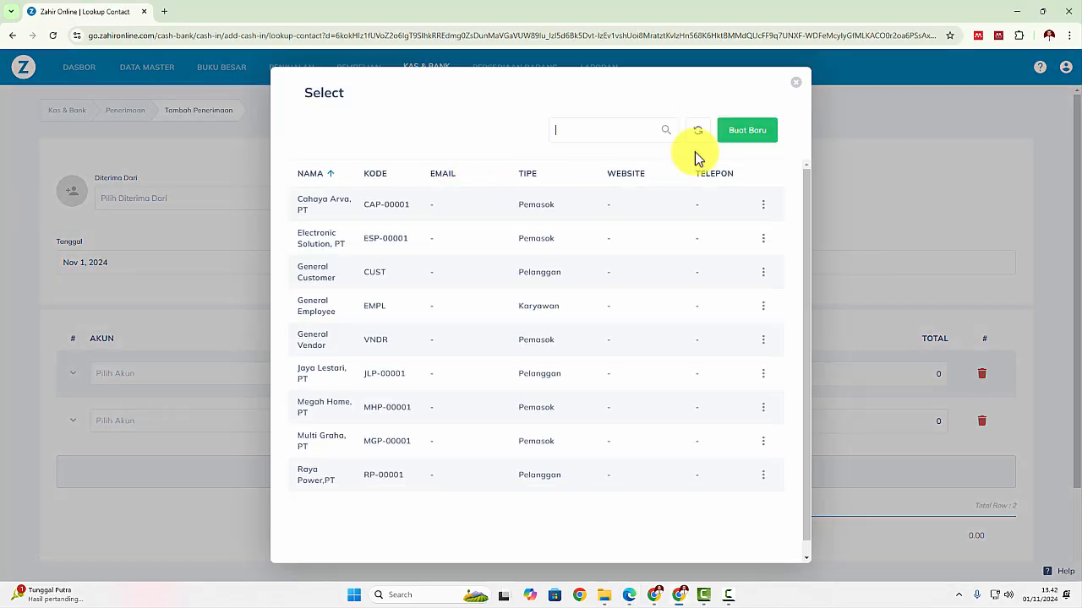
left_click(741, 135)
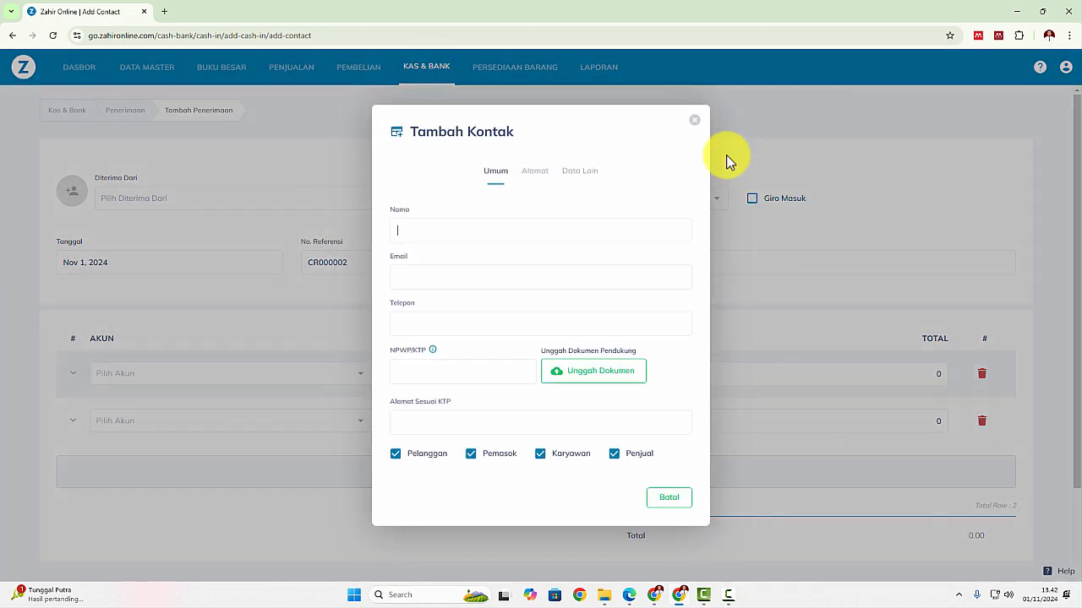
type("Bank BCA")
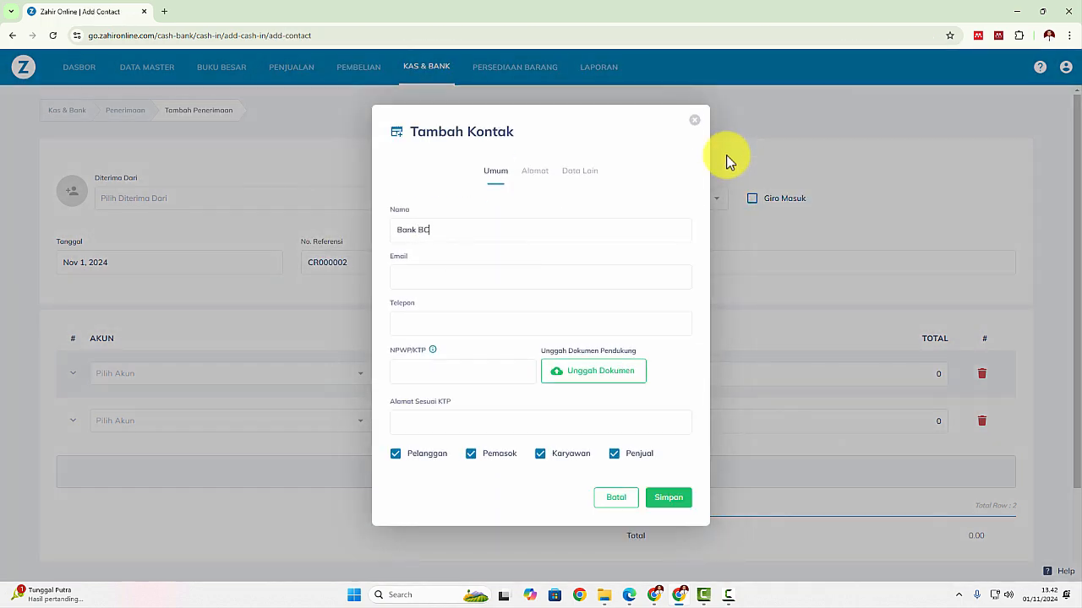
left_click(429, 454)
left_click(488, 457)
left_click(550, 458)
left_click(635, 456)
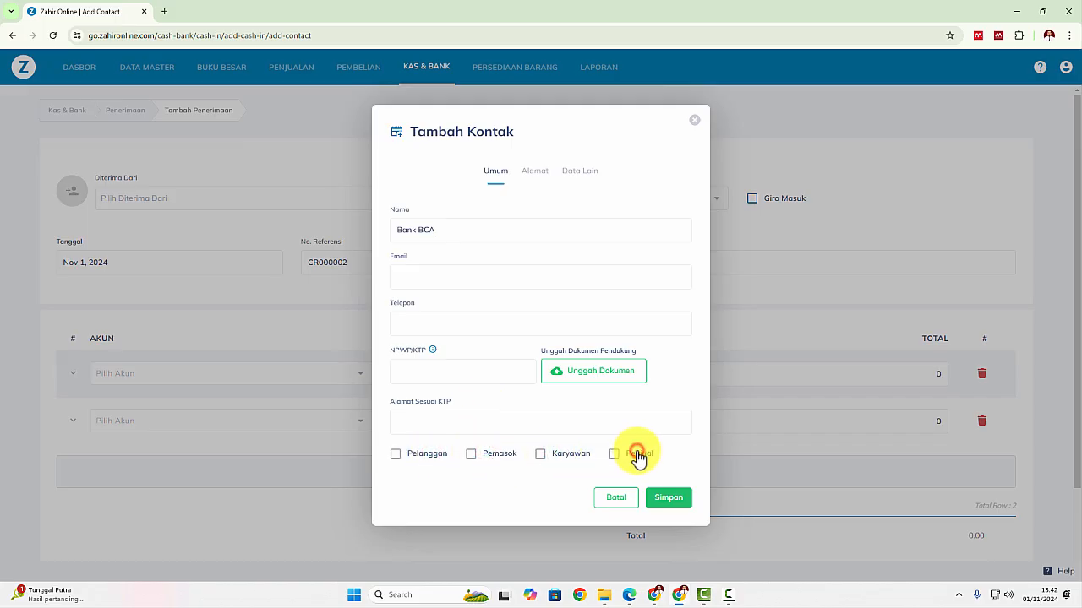
key("alt+Tab")
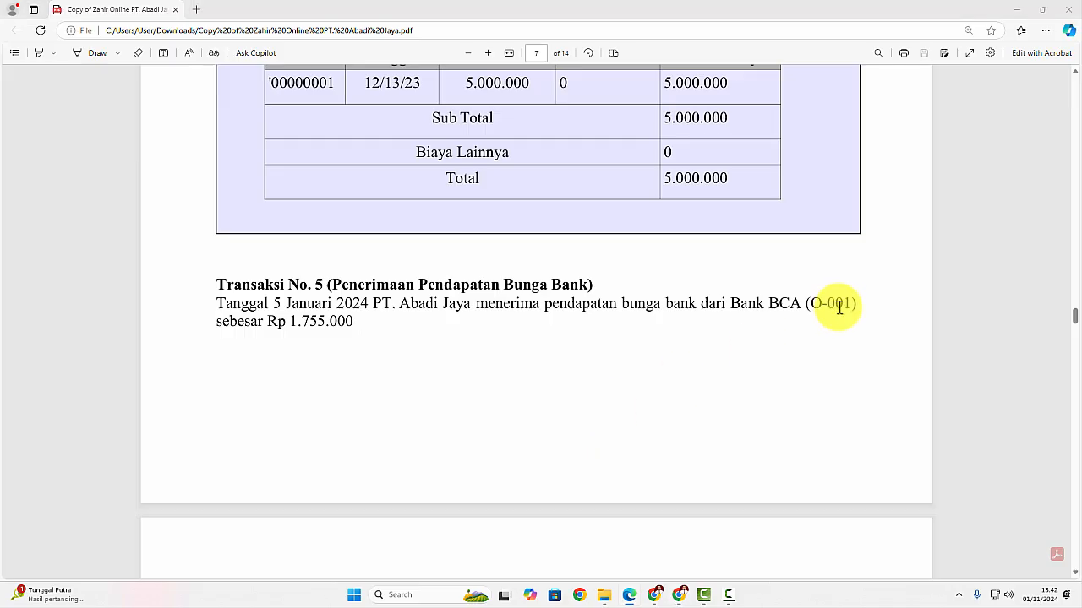
key("alt+Tab")
left_click(669, 499)
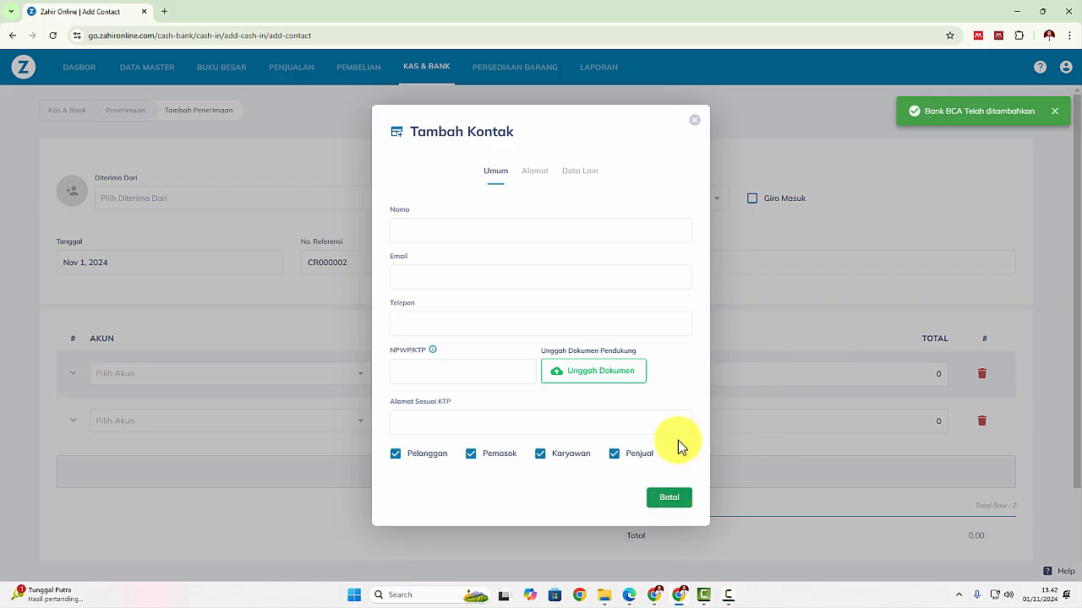
Leave the contact dialogs and choose Bank BCA as the receipt's Diterima Dari
left_click(668, 502)
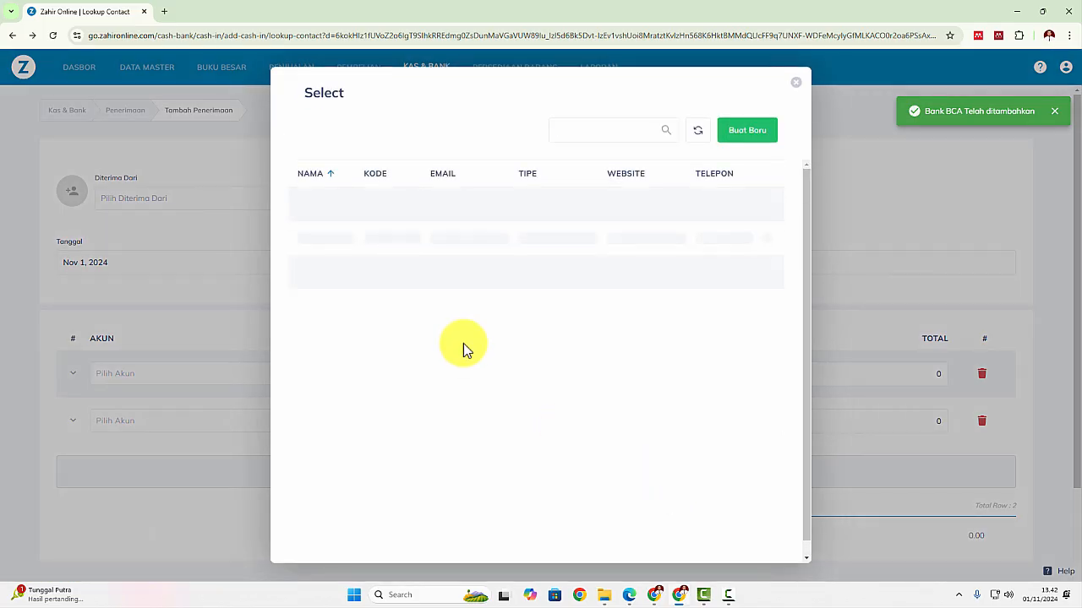
left_click(796, 83)
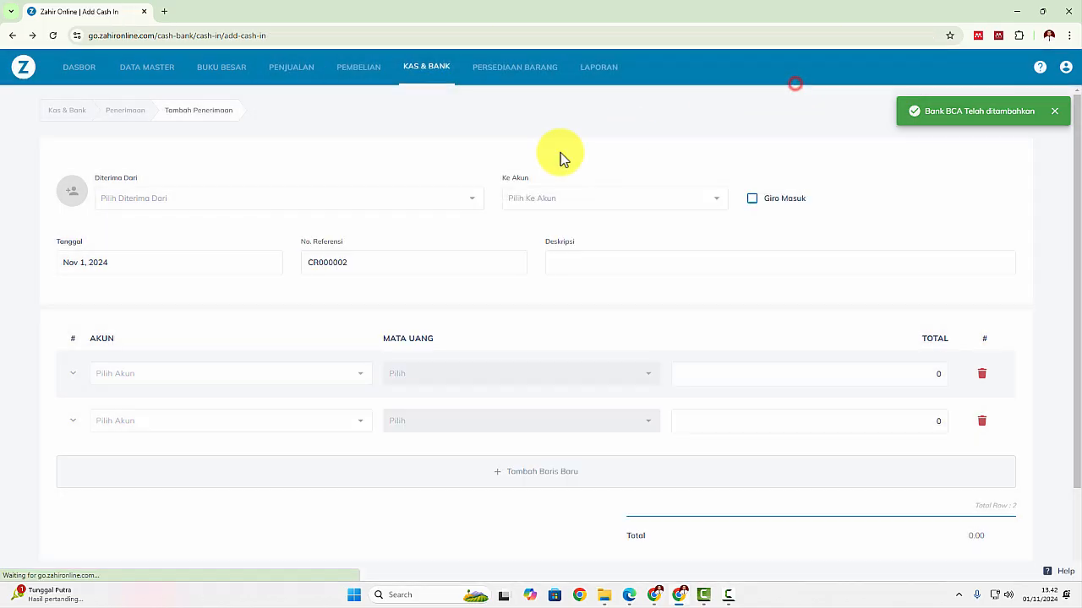
left_click(472, 198)
left_click(212, 232)
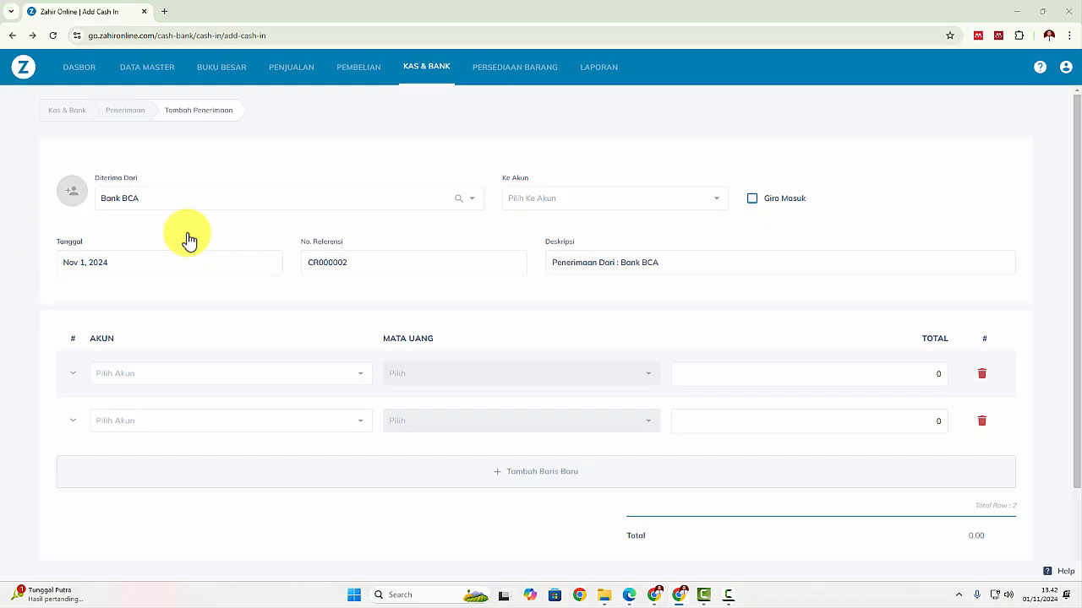
Check the date of Transaksi No. 5 in the PDF and set the receipt's date to Jan 5, 2024
key("alt+Tab")
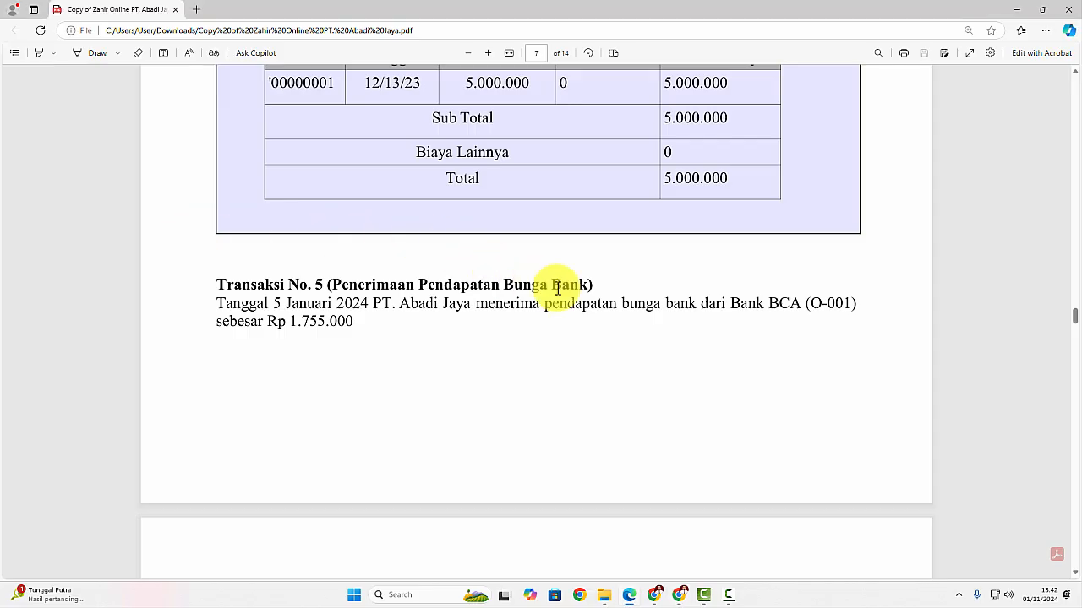
key("alt+Tab")
left_click(85, 261)
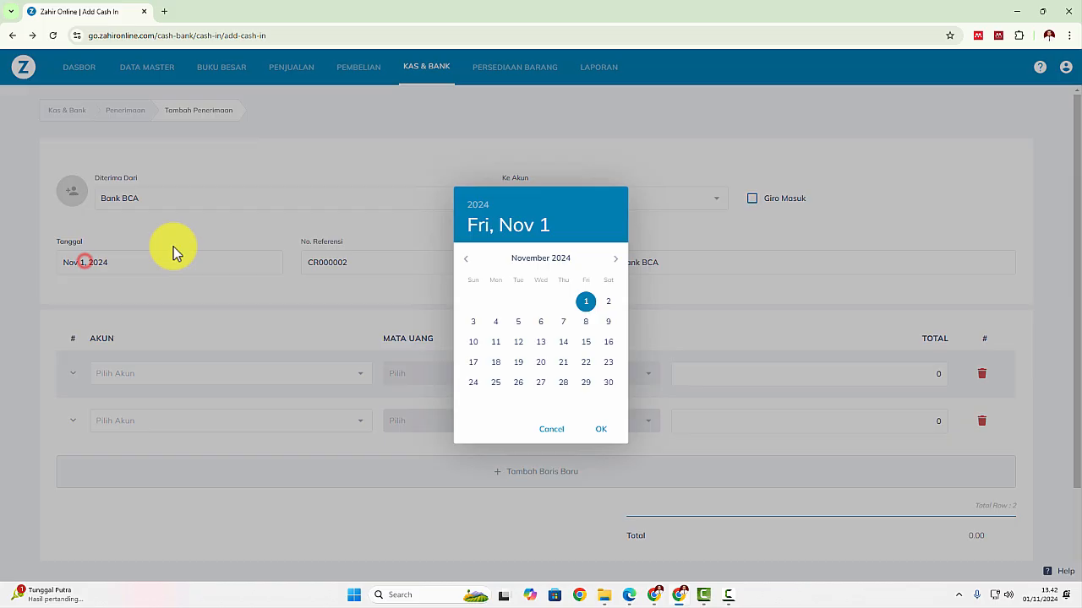
left_click(480, 221)
left_click(543, 300)
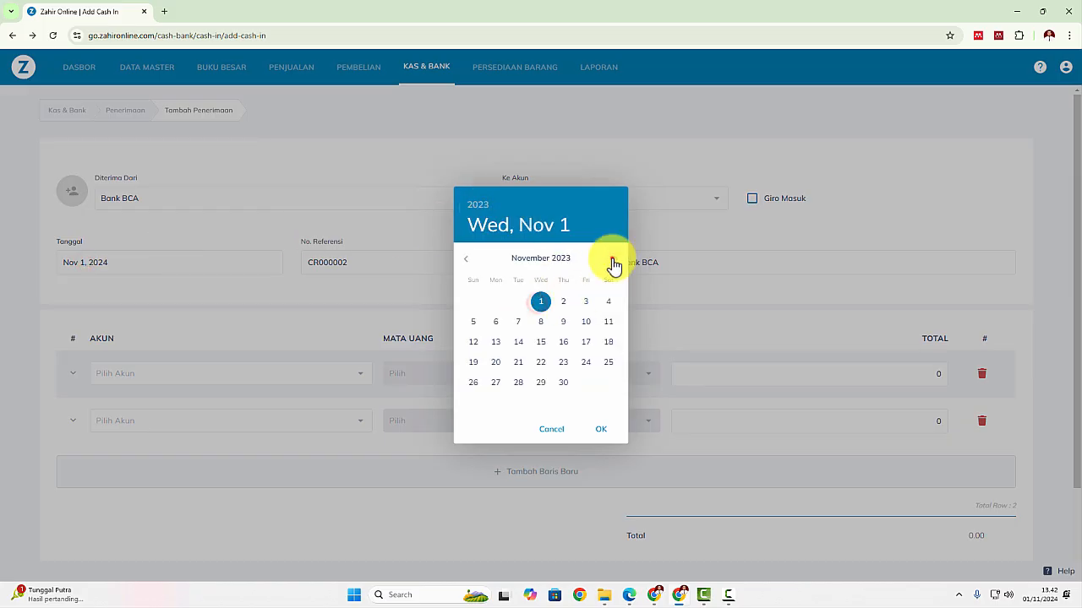
left_click(613, 262)
left_click(613, 262)
left_click(585, 301)
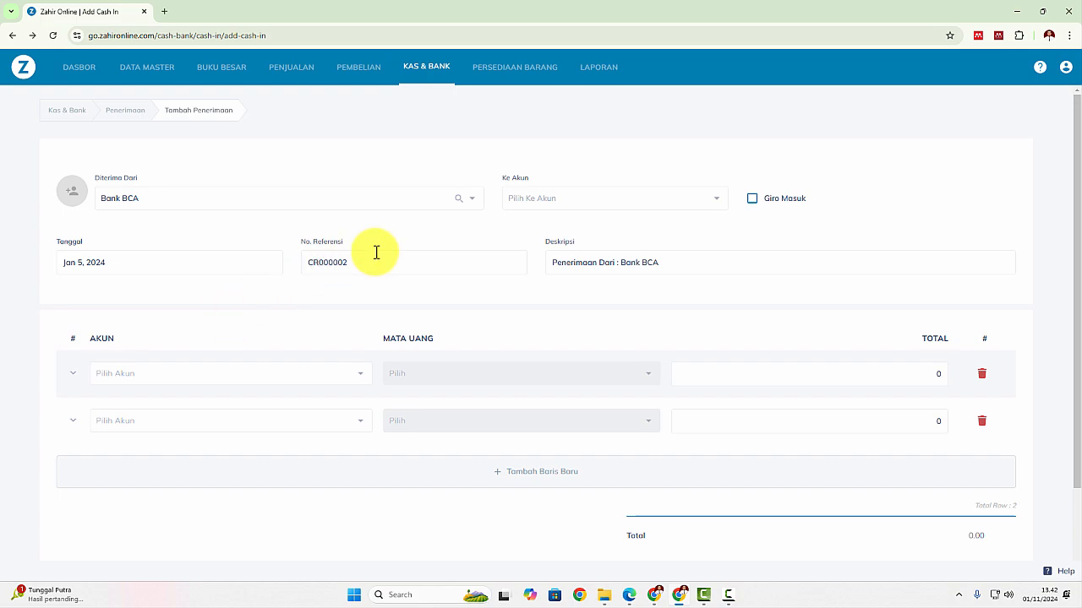
Check Transaksi No. 5 in the PDF and assign account 810000002 - Pendapatan Bunga / Bagi Hasil to the receipt's first row
key("alt+Tab")
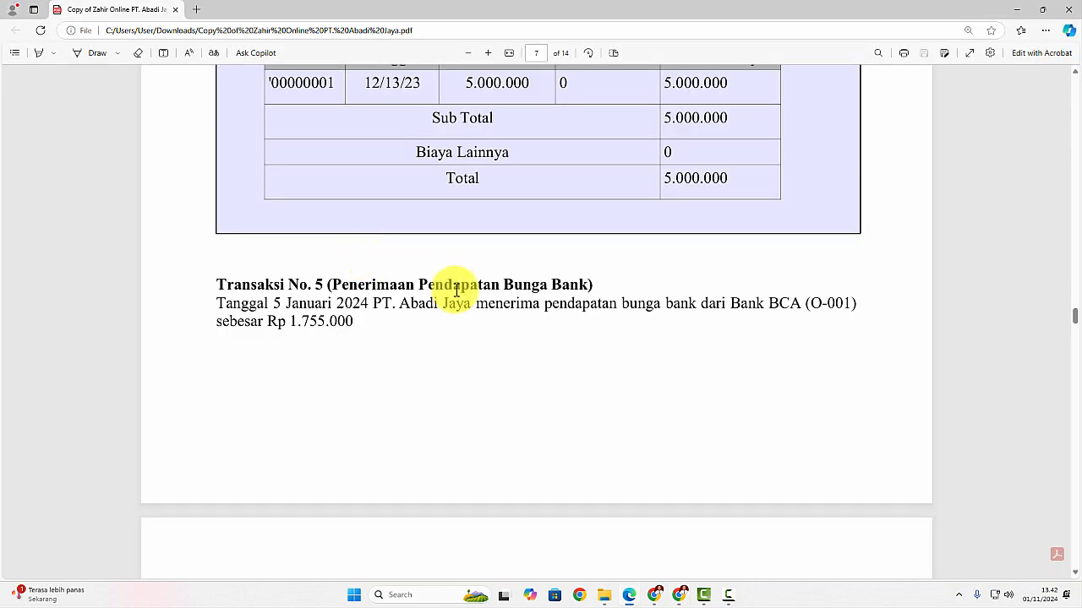
key("alt+Tab")
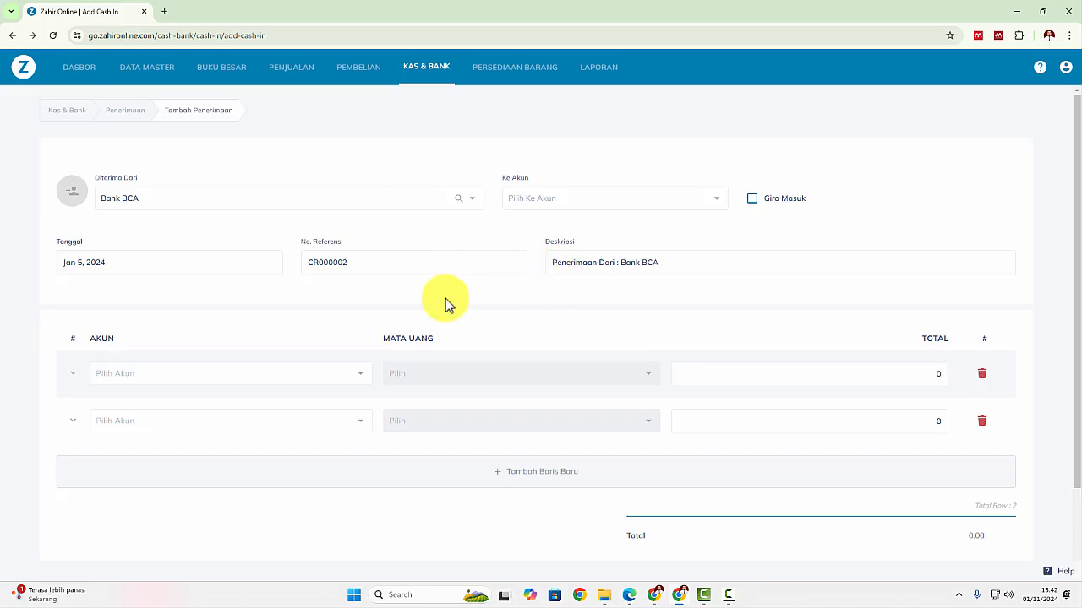
key("alt+Tab")
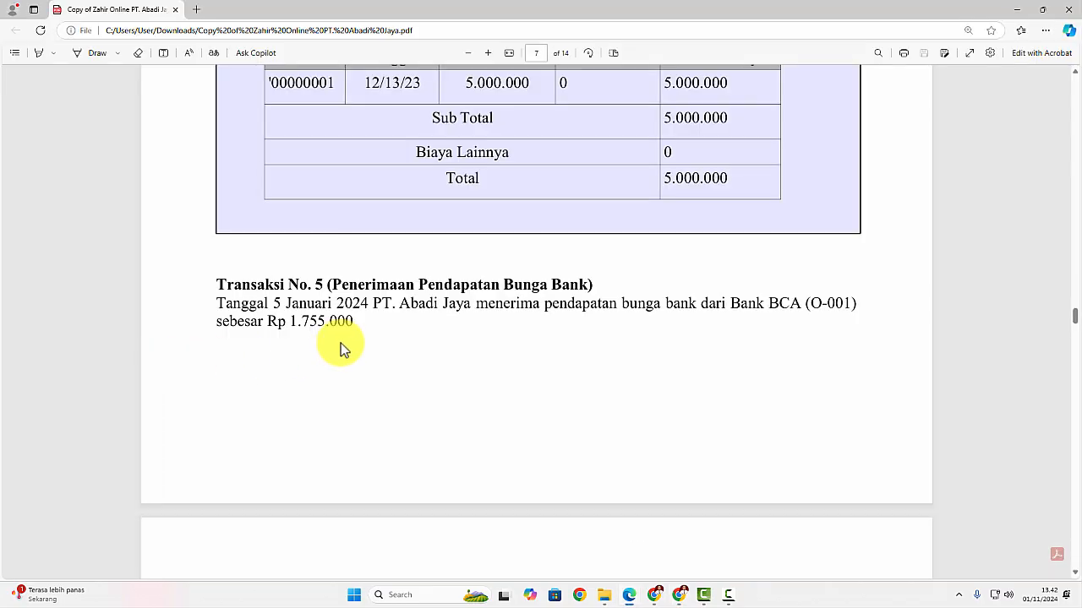
key("alt+Tab")
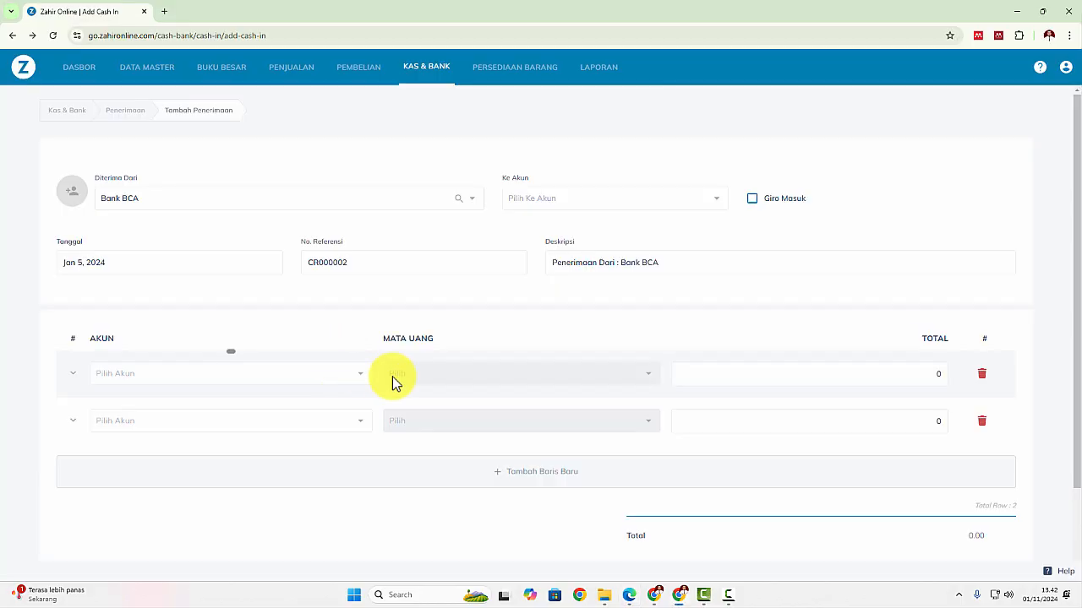
left_click(224, 387)
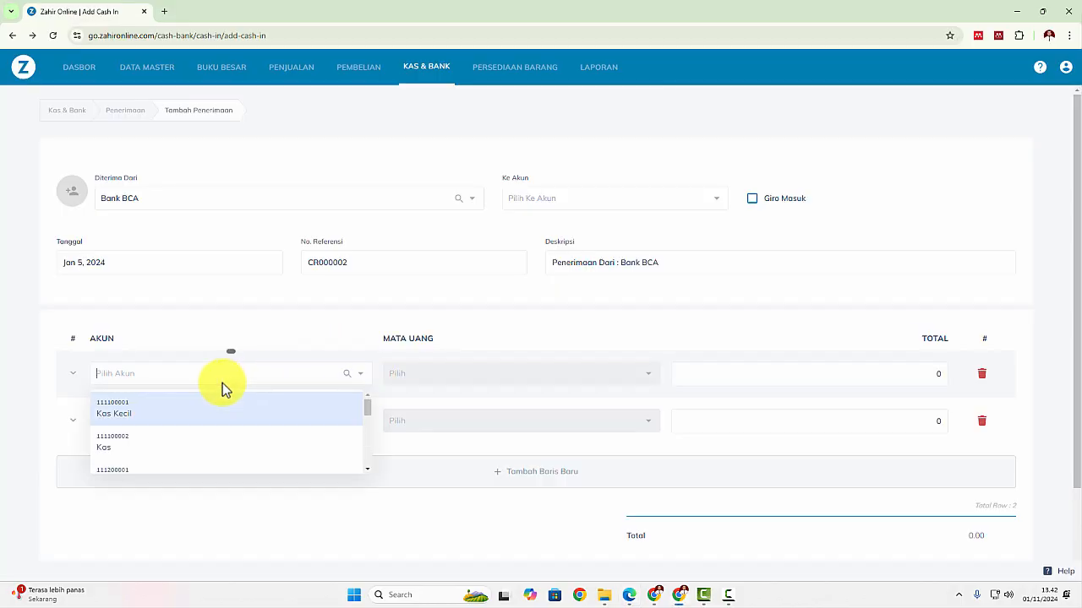
type("pendapatan")
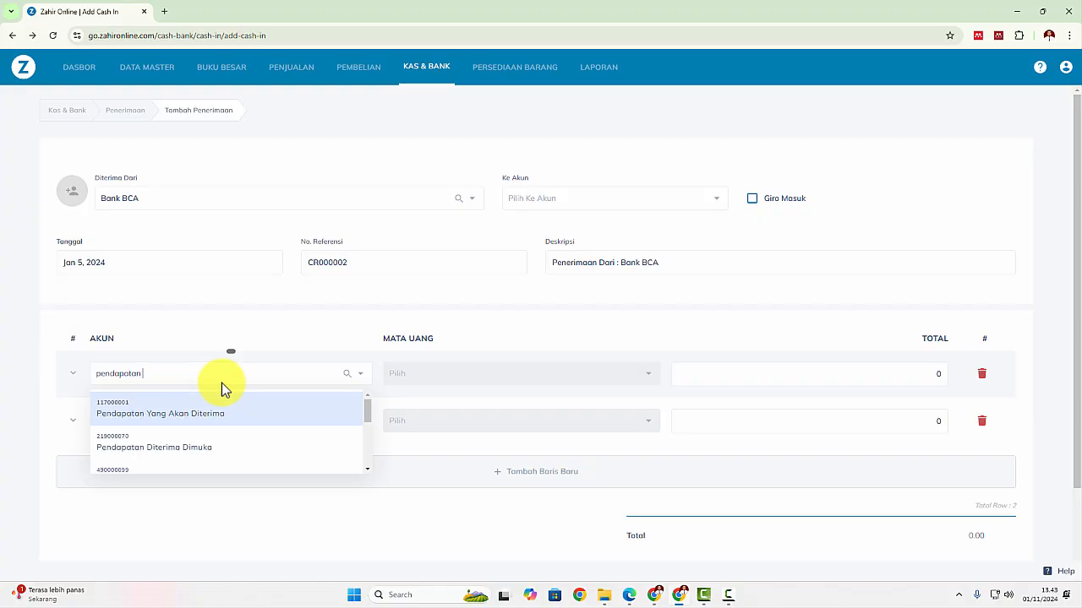
type(" bunga")
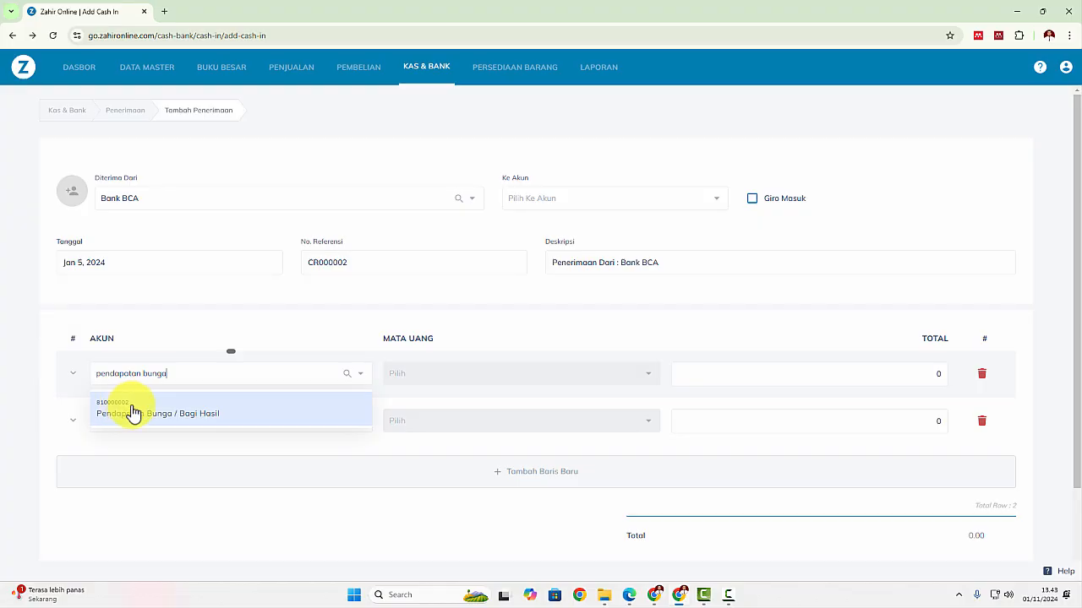
left_click(144, 411)
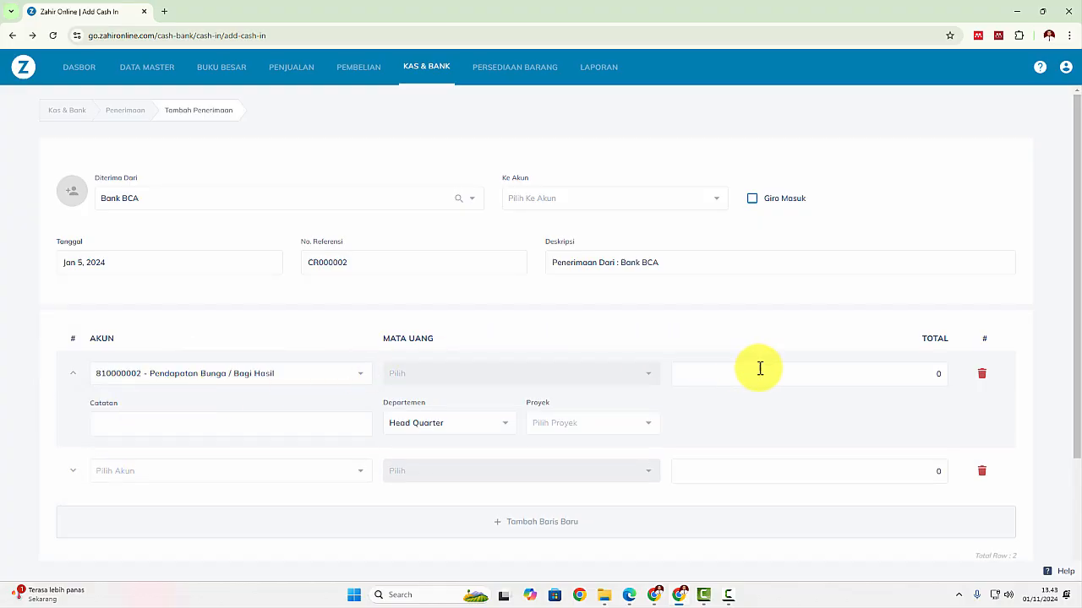
Enter 1,755,000 as the first row's total and check the amount against Transaksi No. 5 in the PDF
key("alt+Tab")
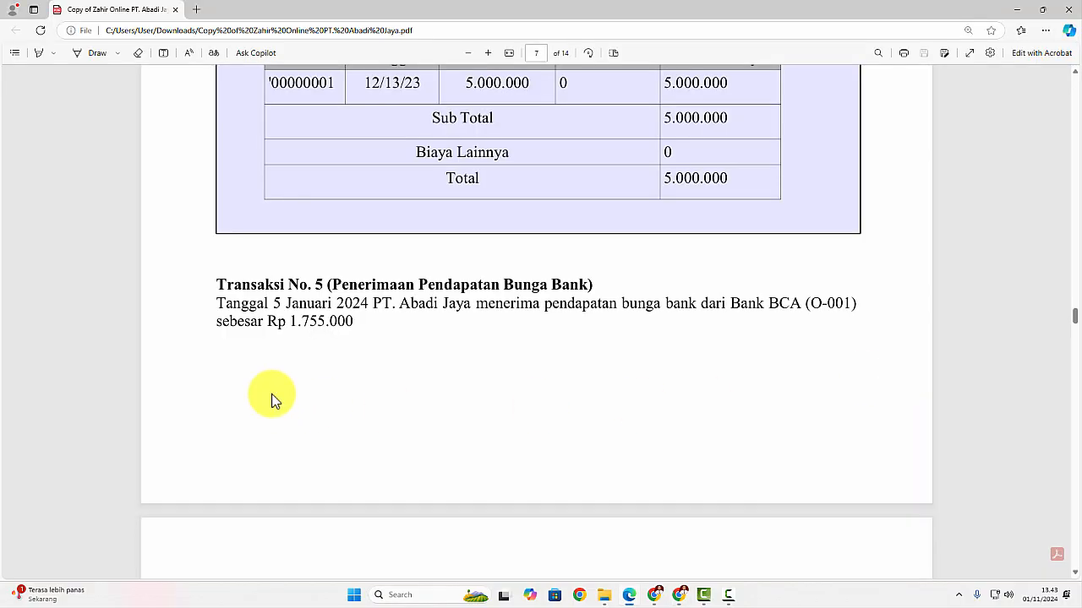
key("alt+Tab")
left_click(863, 369)
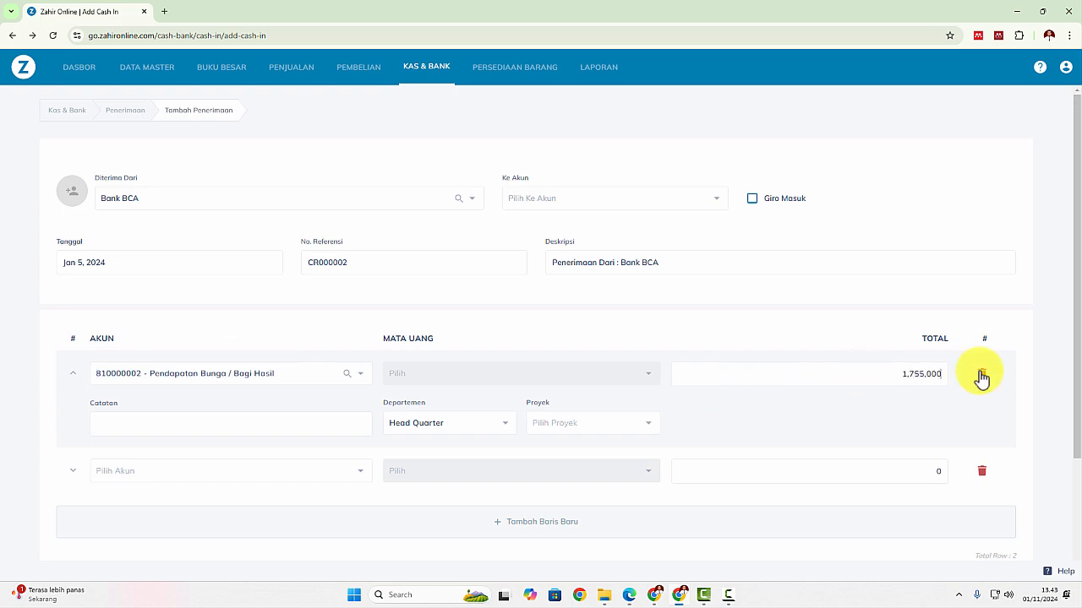
key("alt+Tab")
key("alt+Tab")
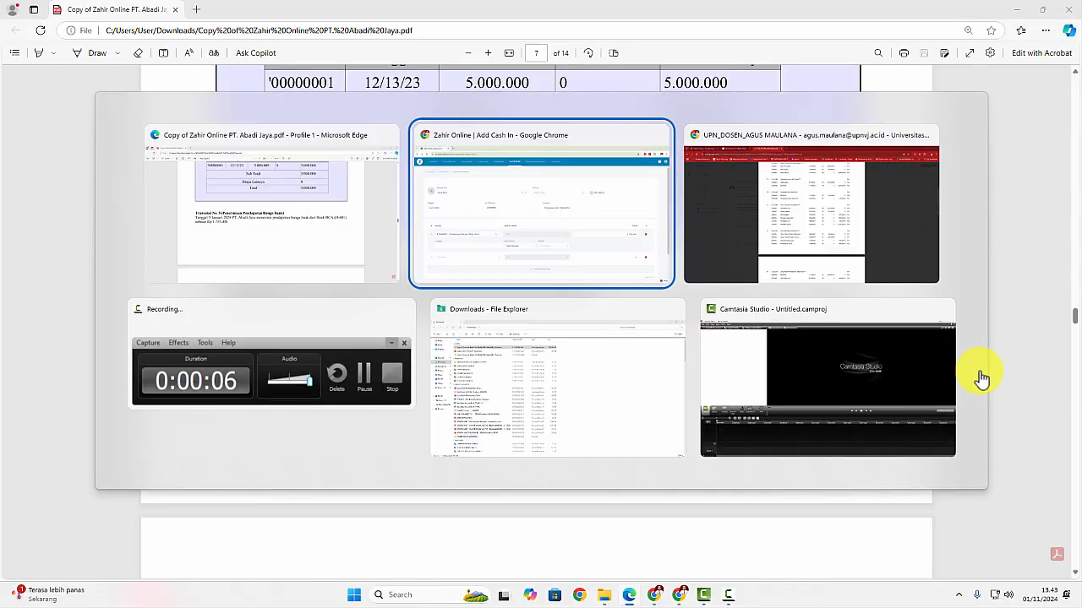
Review the cash receipt form in Zahir Online and choose Bank - IDR as its Ke Akun
scroll(903, 423, "down", 3)
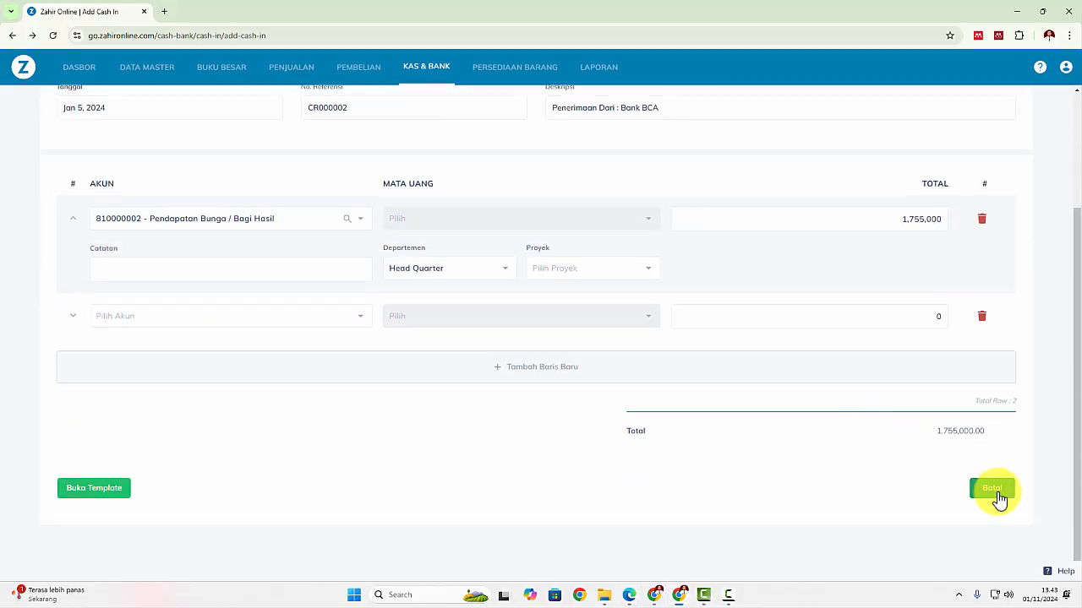
scroll(602, 458, "up", 2)
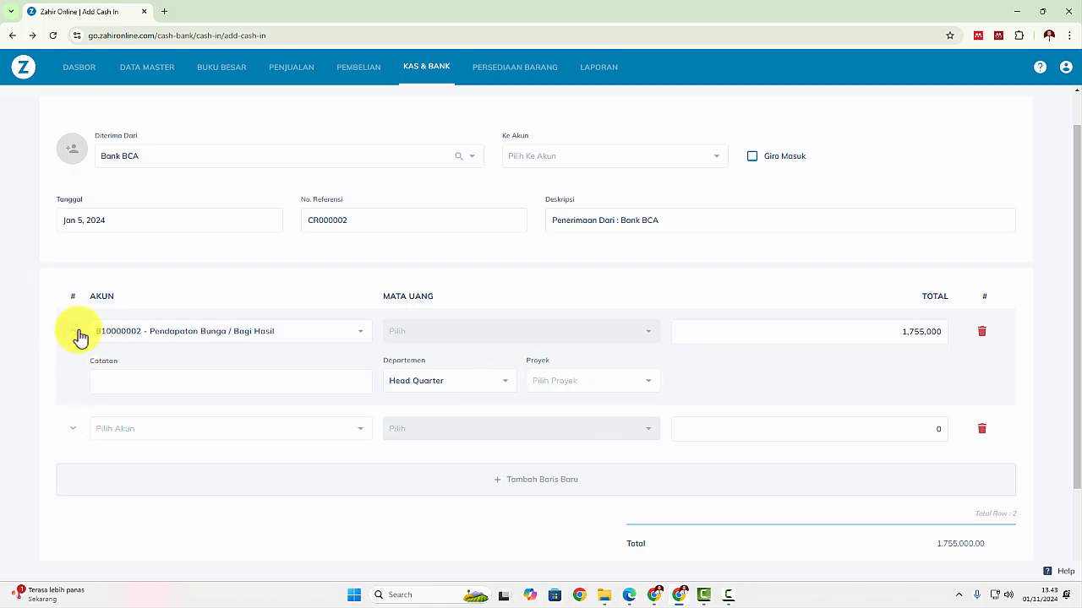
scroll(401, 357, "up", 1)
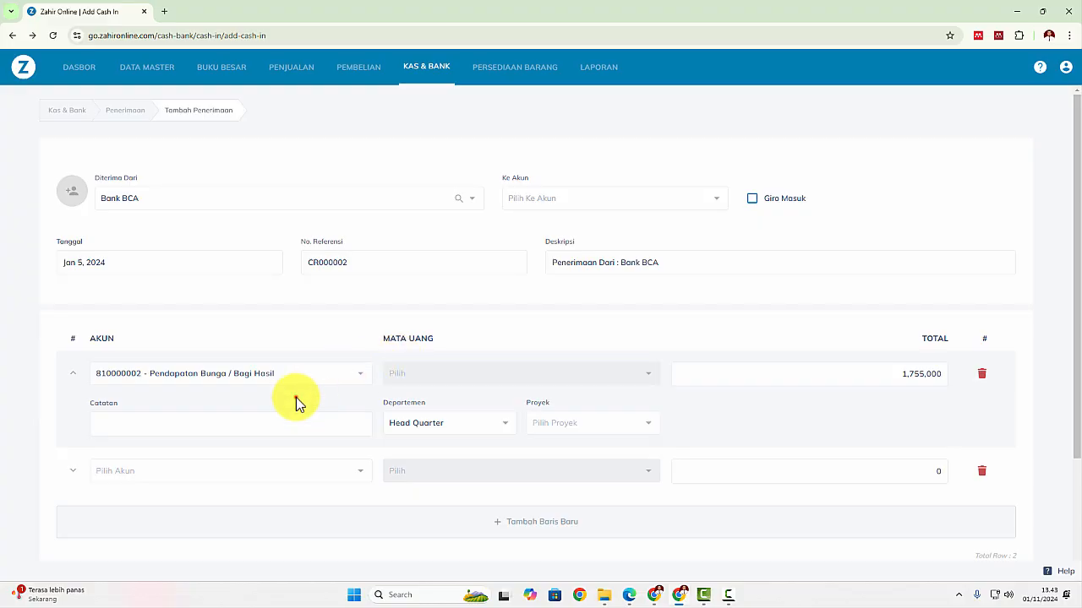
scroll(842, 447, "down", 2)
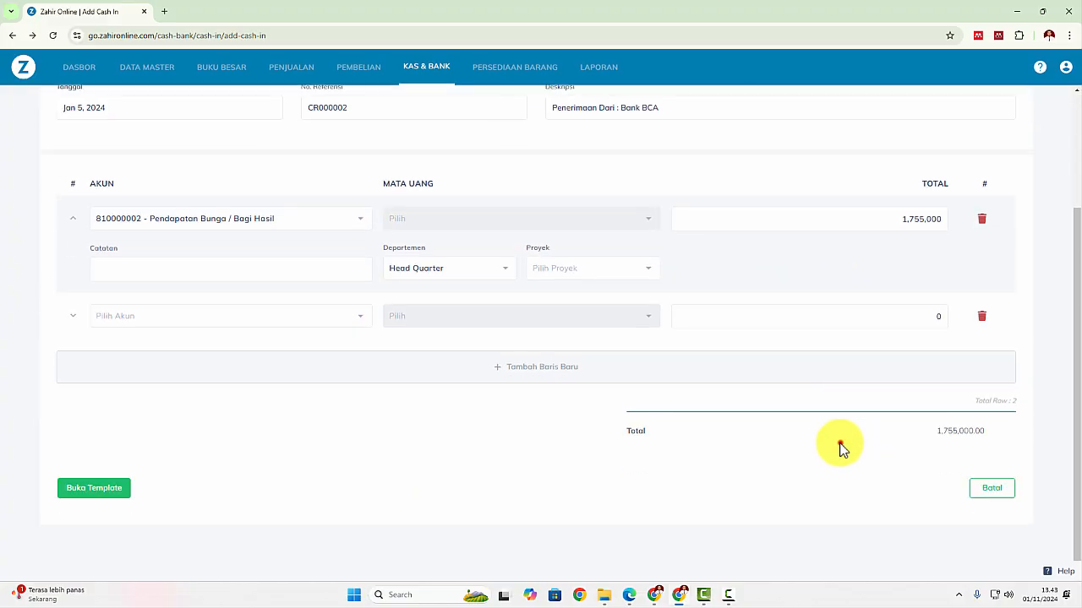
scroll(837, 437, "up", 2)
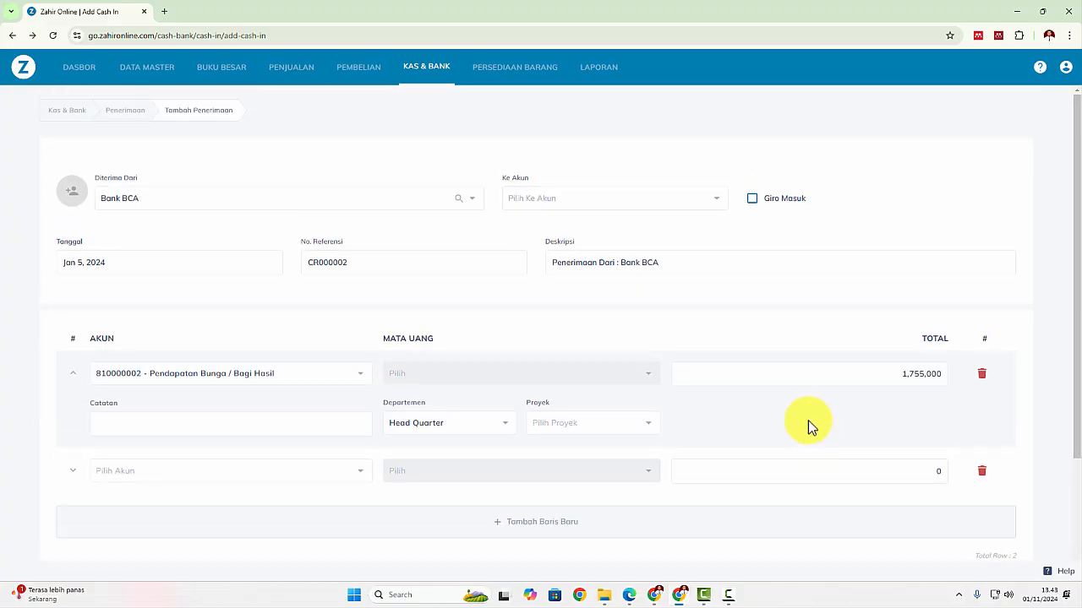
left_click(712, 205)
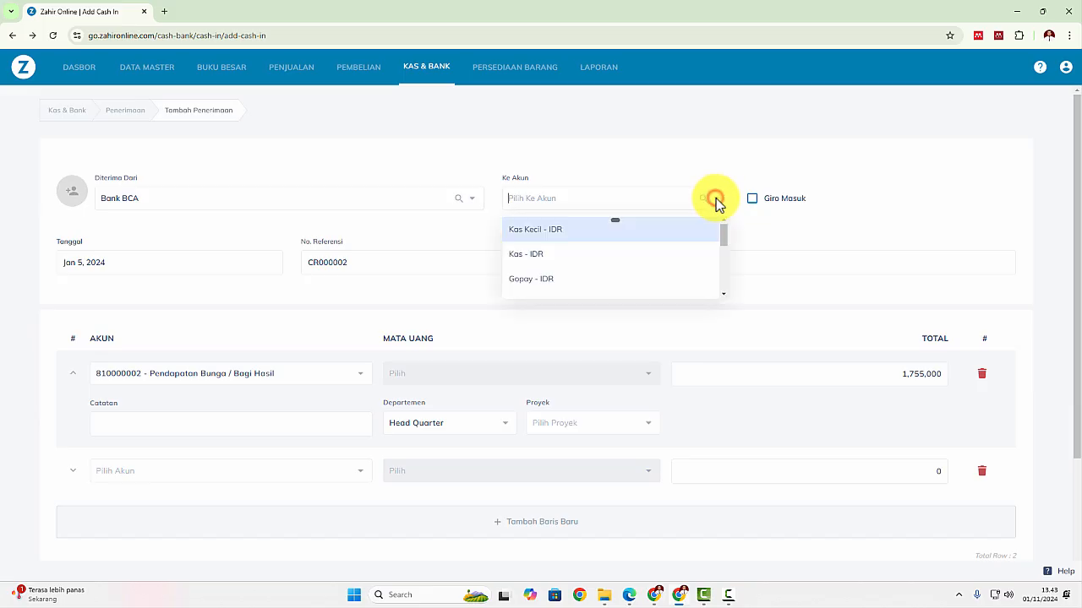
scroll(619, 279, "down", 1)
scroll(618, 280, "down", 2)
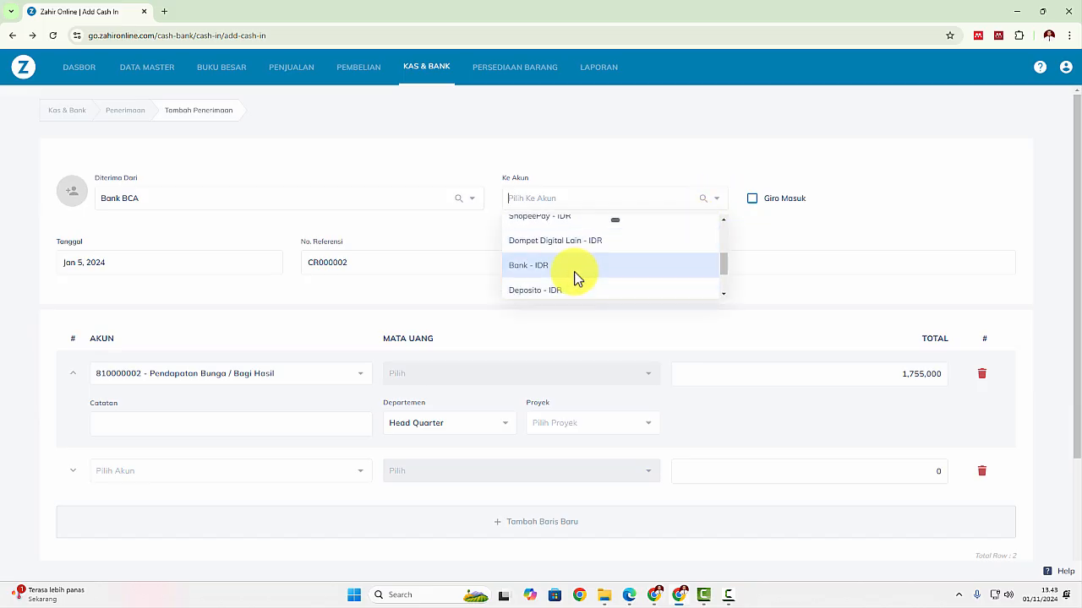
left_click(575, 269)
Check the completed bank interest receipt's header and total, and save it
scroll(773, 242, "down", 3)
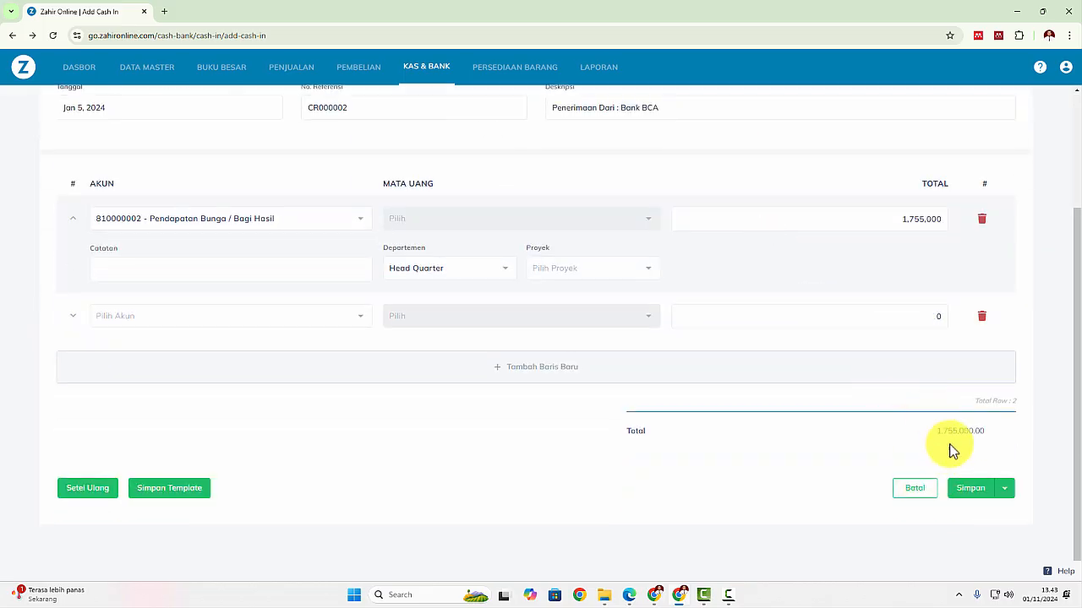
scroll(750, 439, "up", 3)
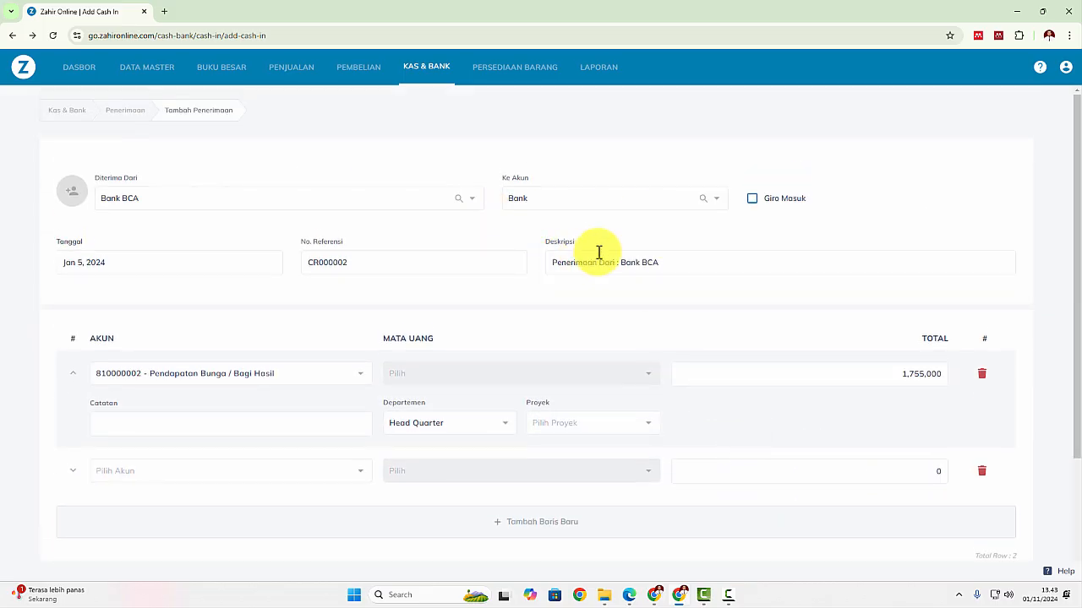
scroll(570, 256, "down", 3)
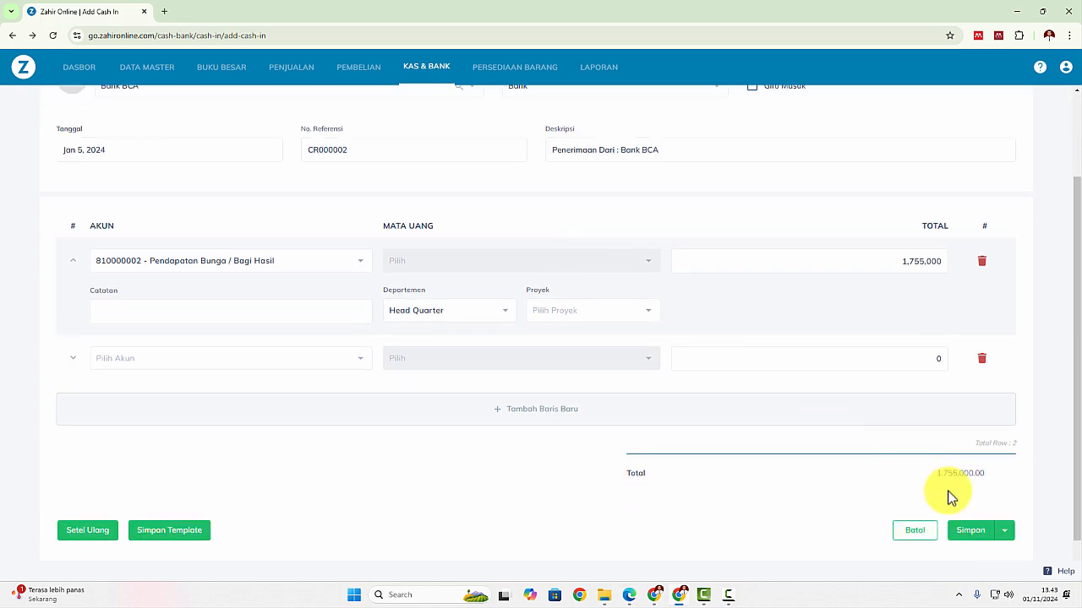
left_click(976, 530)
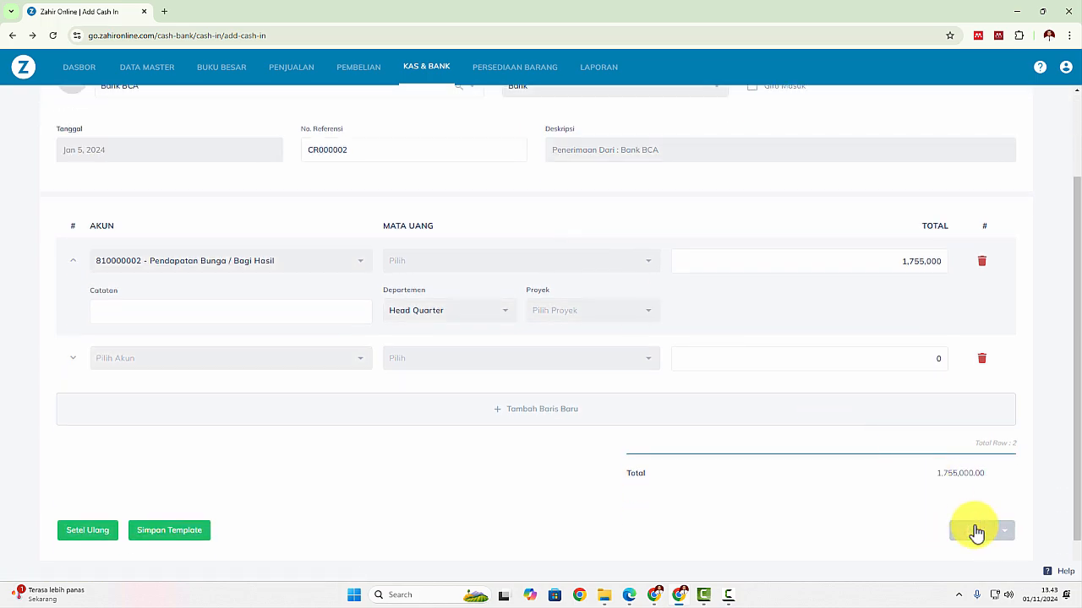
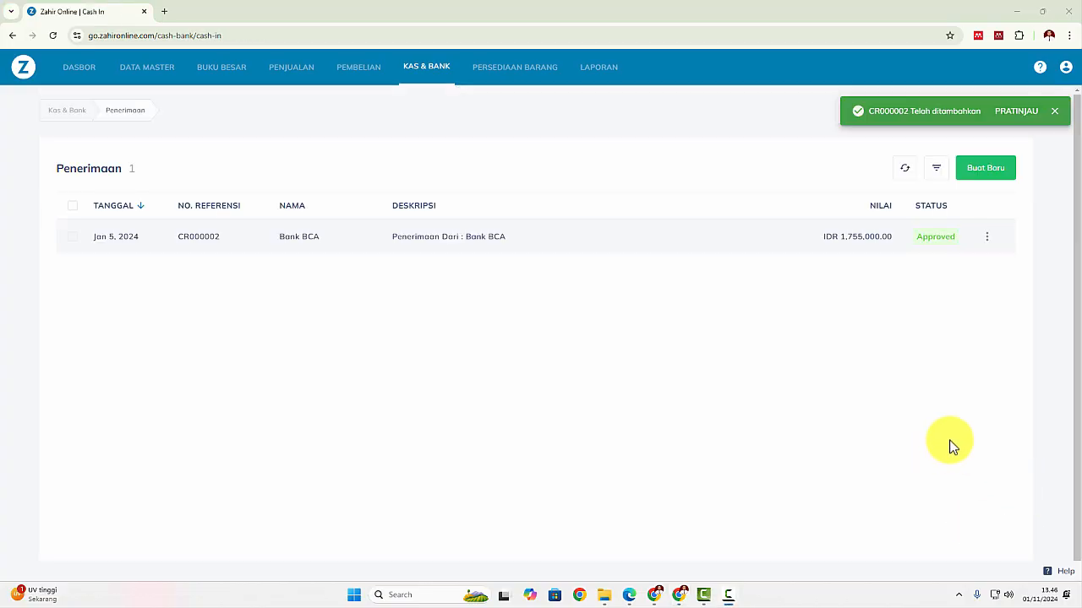
View the journal voucher of the saved Bank BCA receipt and return to the Kas & Bank overview
left_click(987, 241)
left_click(1026, 330)
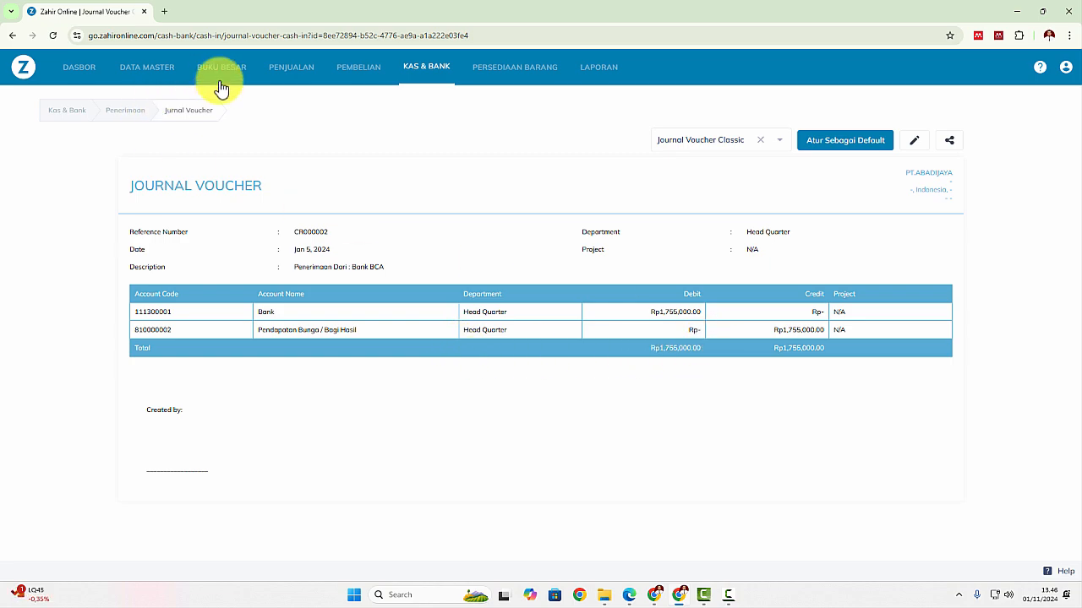
left_click(416, 71)
Switch to the PDF and examine the customer and marketing details of Transaksi No. 6, the credit sale of goods
key("alt+Tab")
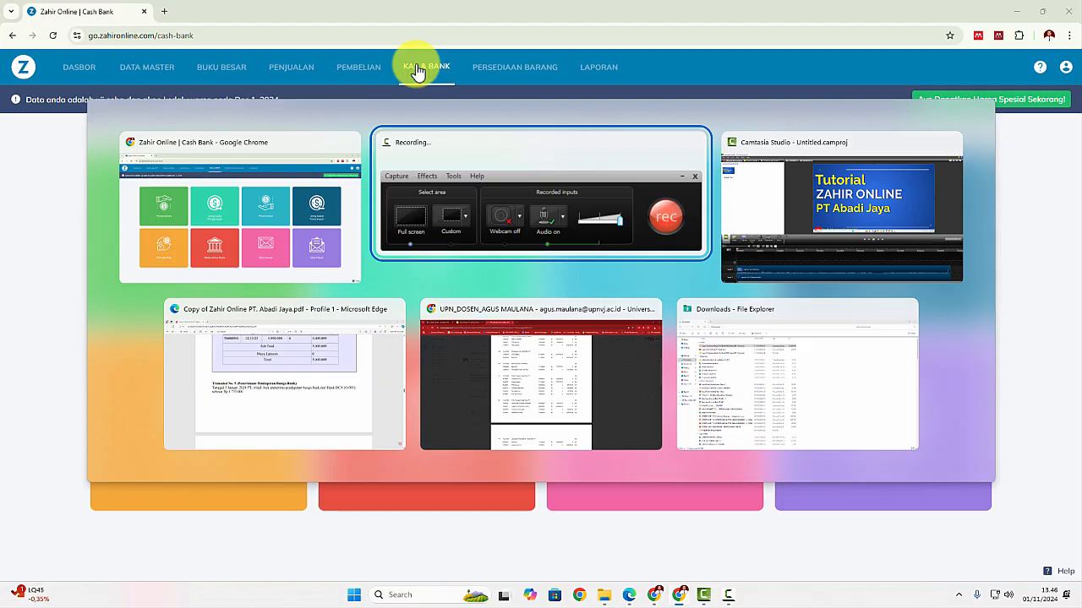
key("alt+Tab")
key("alt+Tab")
scroll(459, 221, "down", 5)
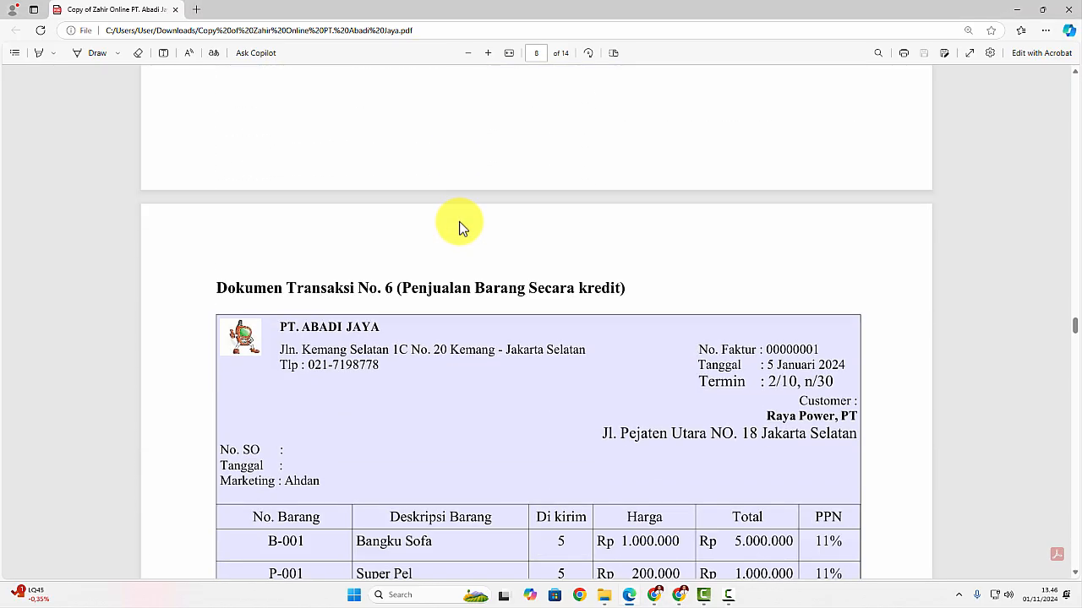
scroll(459, 228, "down", 3)
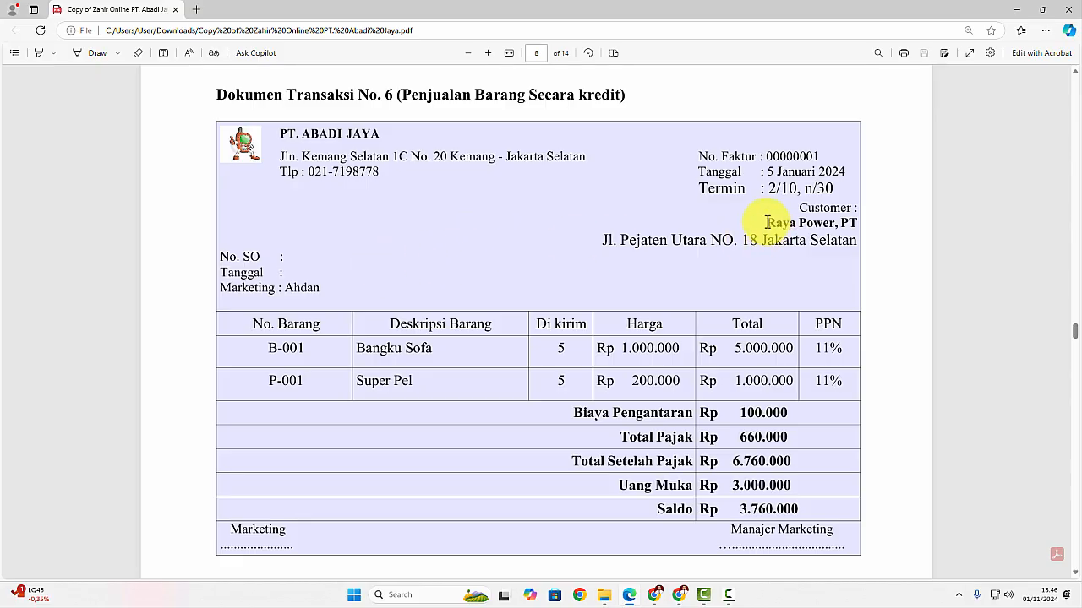
left_click_drag(765, 222, 856, 219)
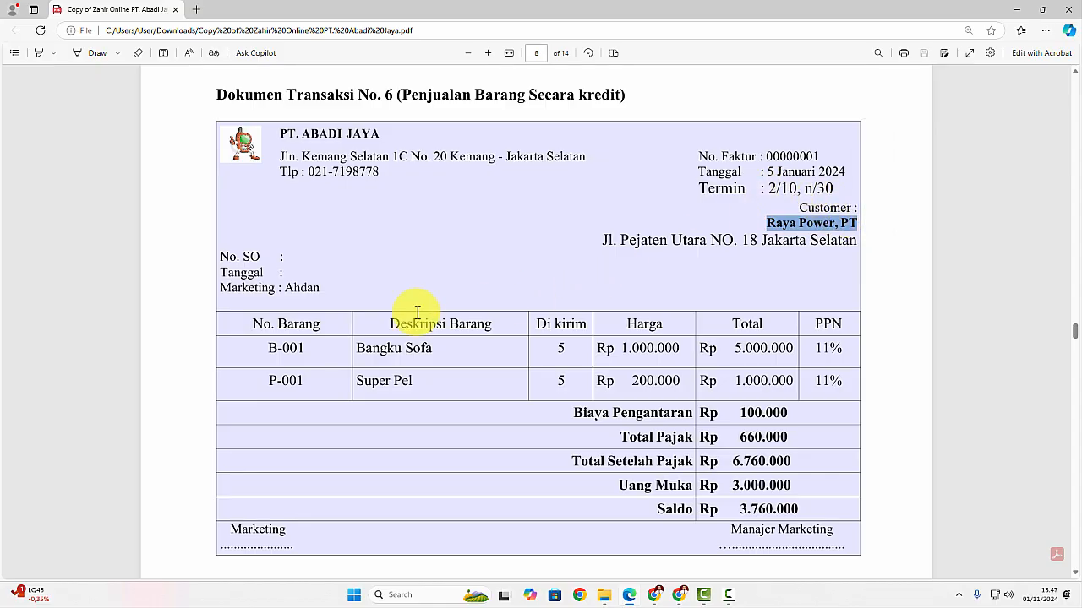
left_click_drag(281, 287, 326, 288)
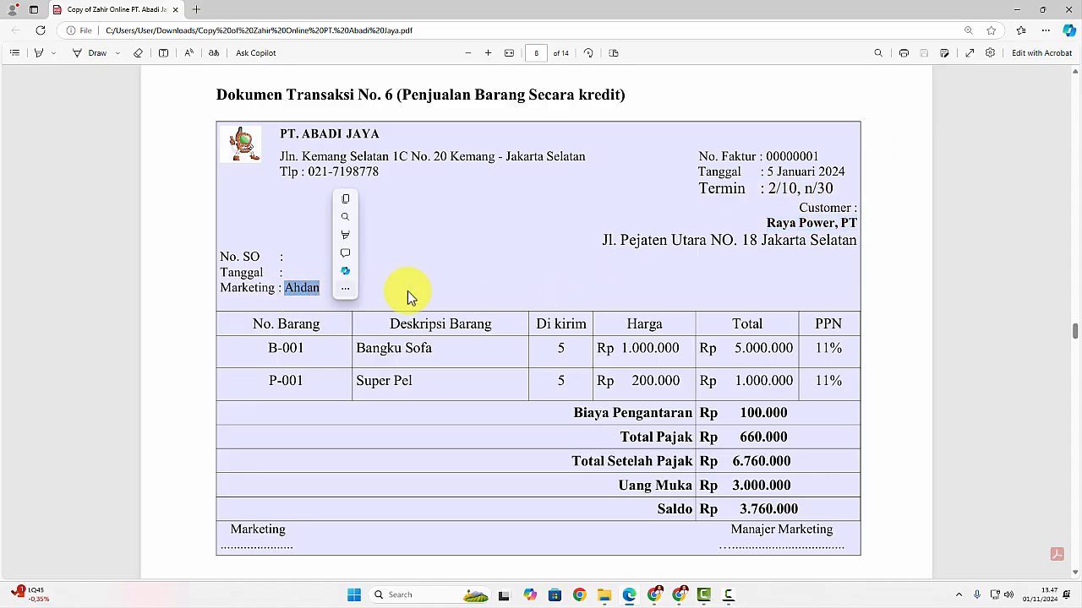
left_click(338, 308)
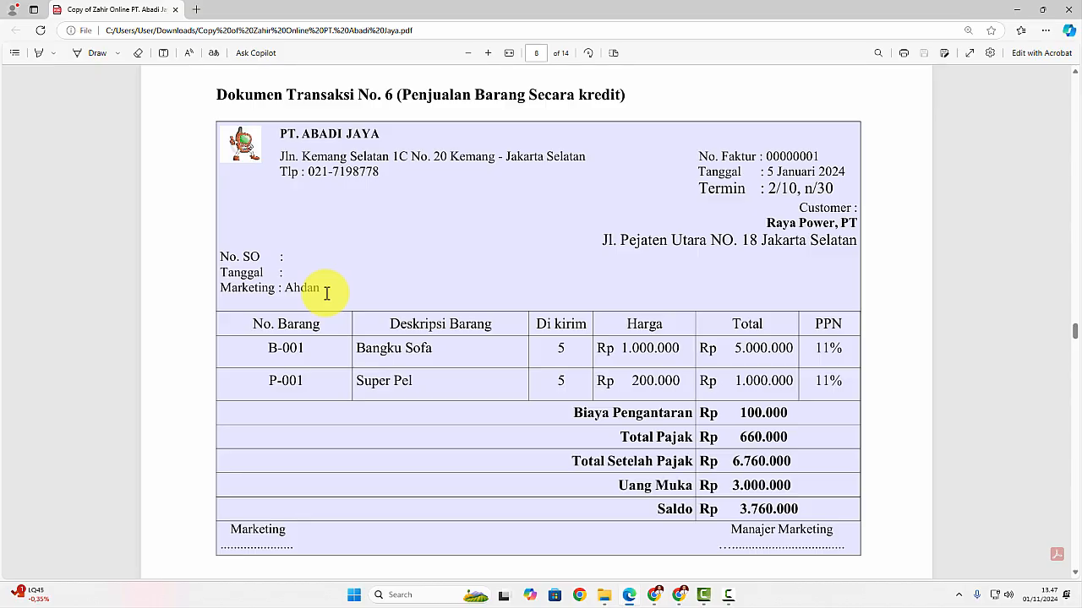
Return to Zahir Online and open the Faktur Penjualan list for the credit sale of Transaksi No. 6
key("alt+Tab")
key("alt+Tab")
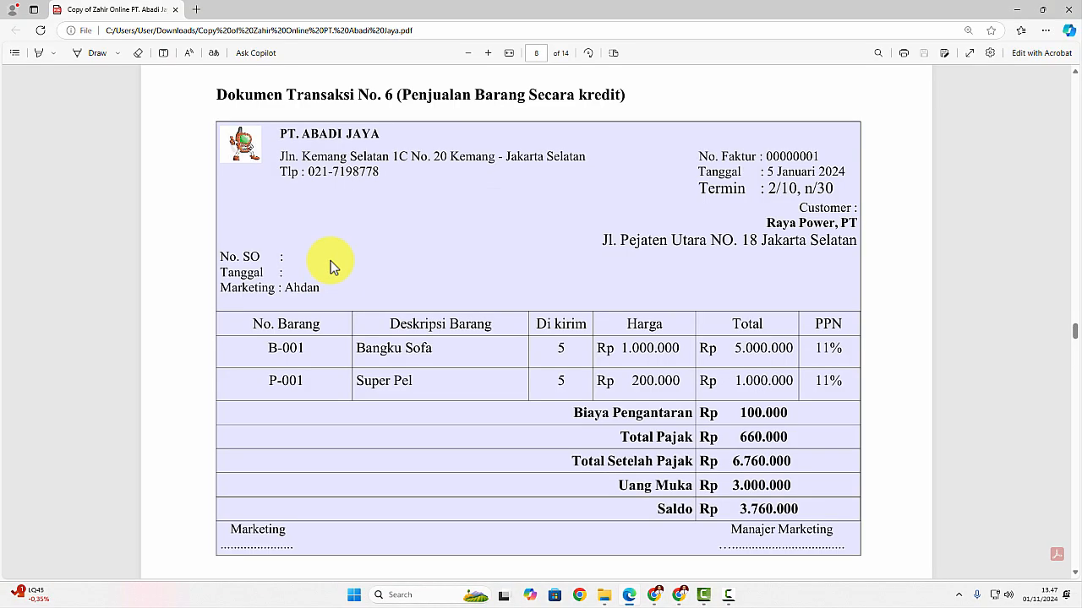
key("alt+Tab")
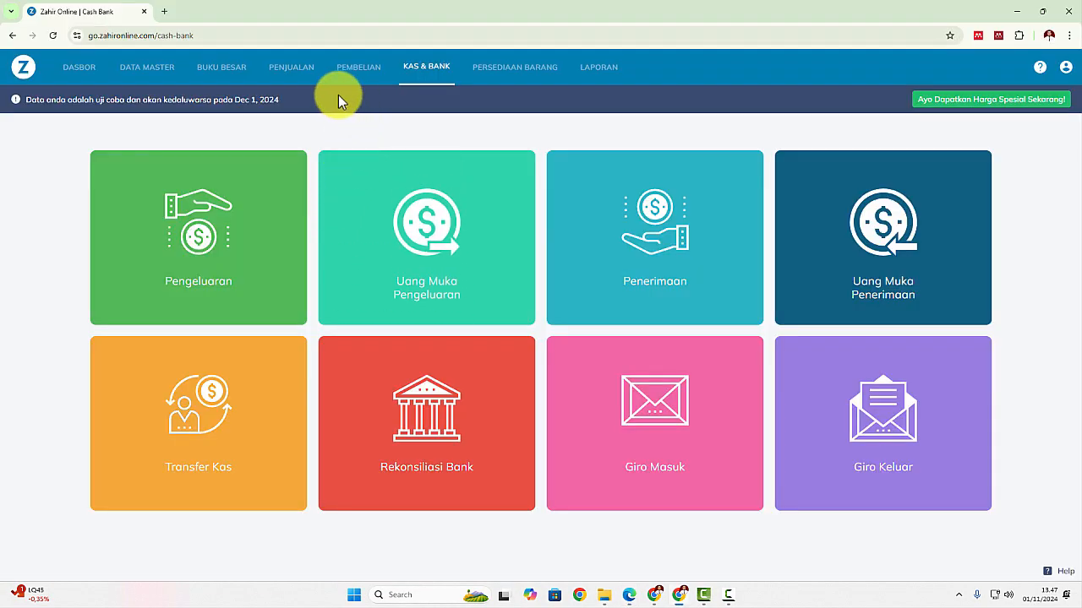
left_click(292, 71)
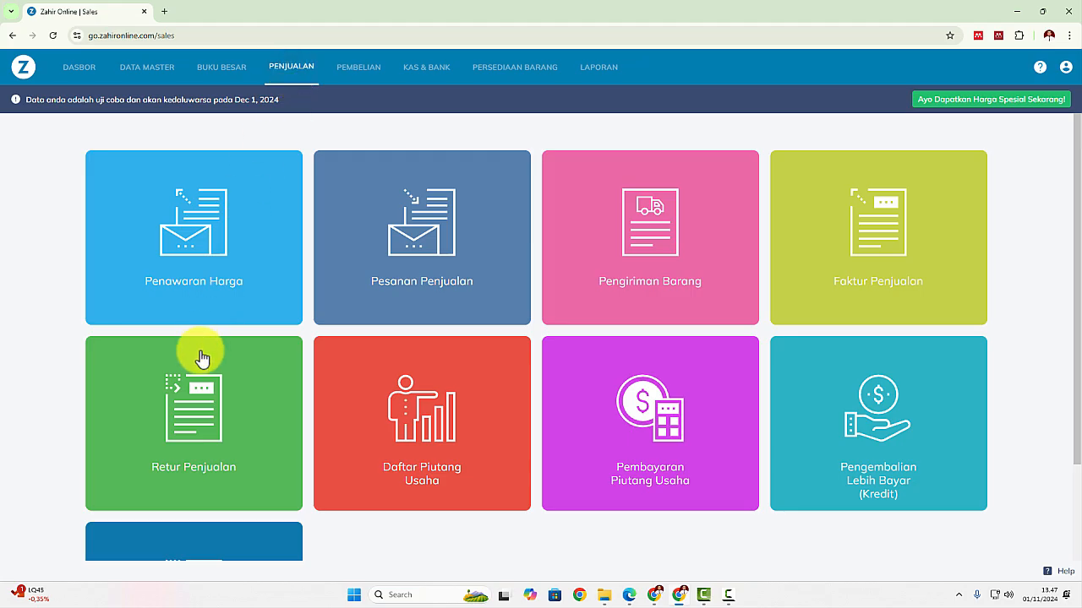
left_click(888, 273)
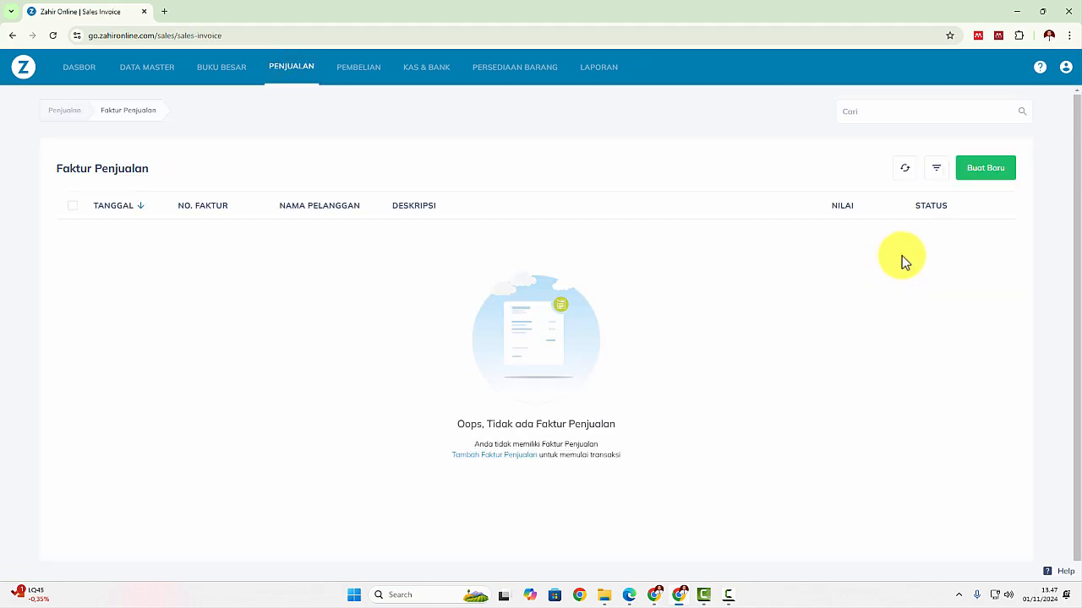
Create a new sales invoice and set the customer to Raya Power,PT, as given in the PDF transaction document
left_click(985, 174)
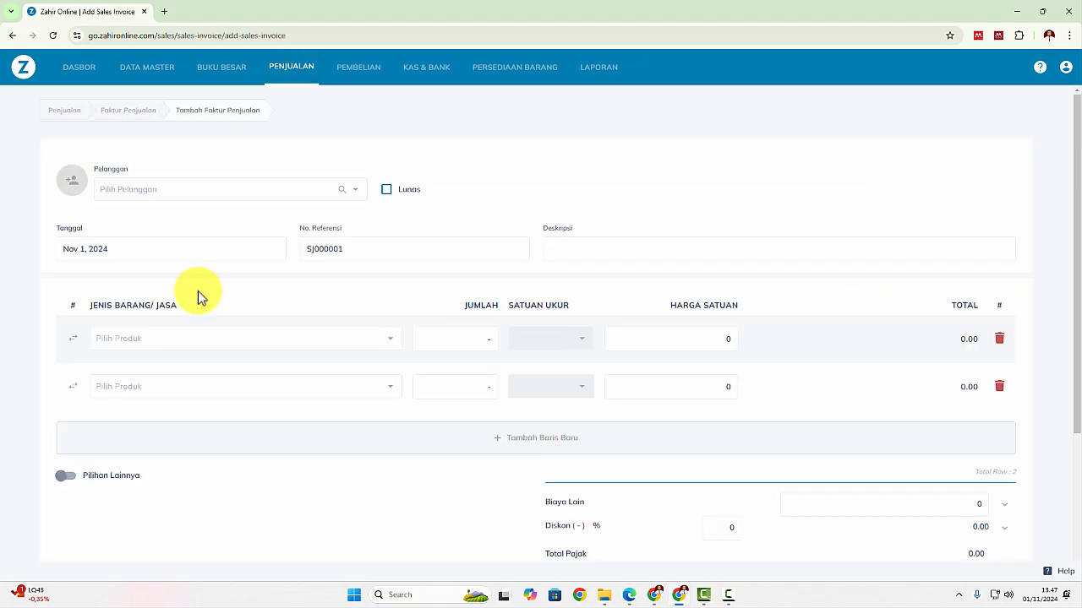
key("alt+Tab")
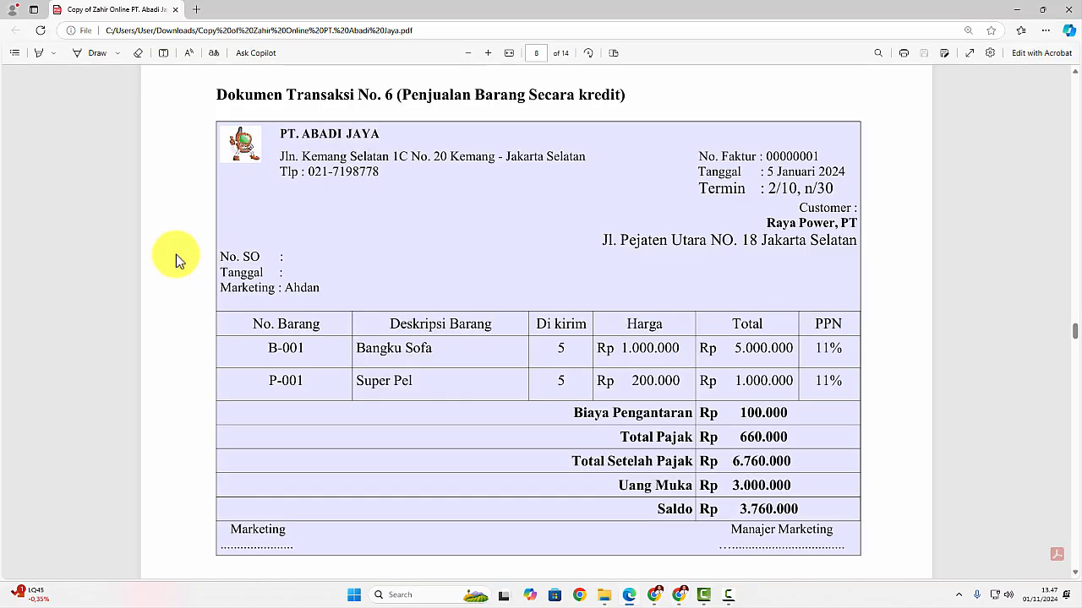
key("alt+Tab")
type("raya")
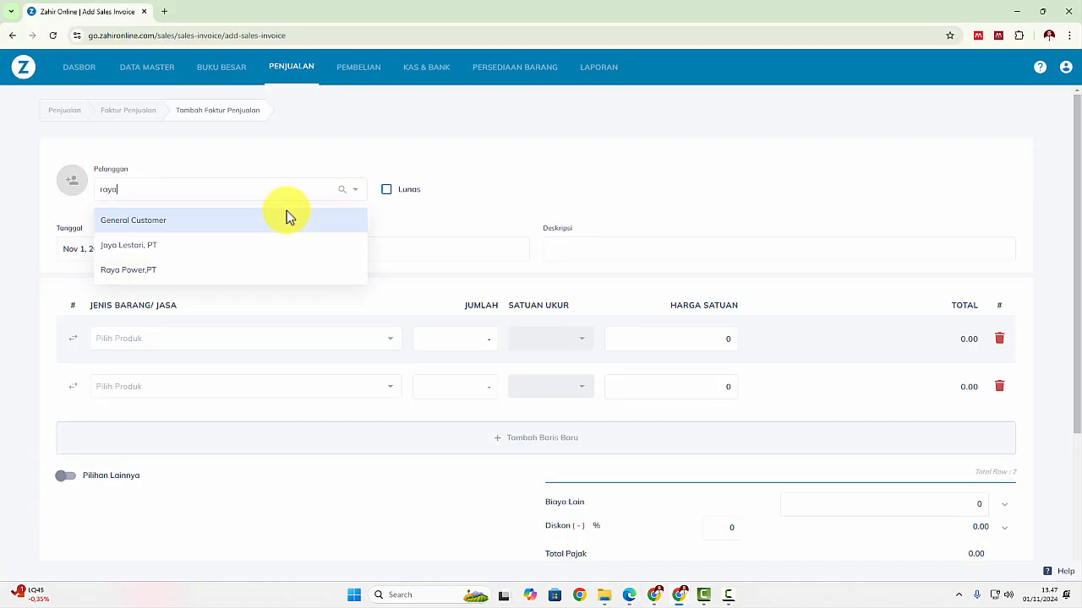
left_click(243, 227)
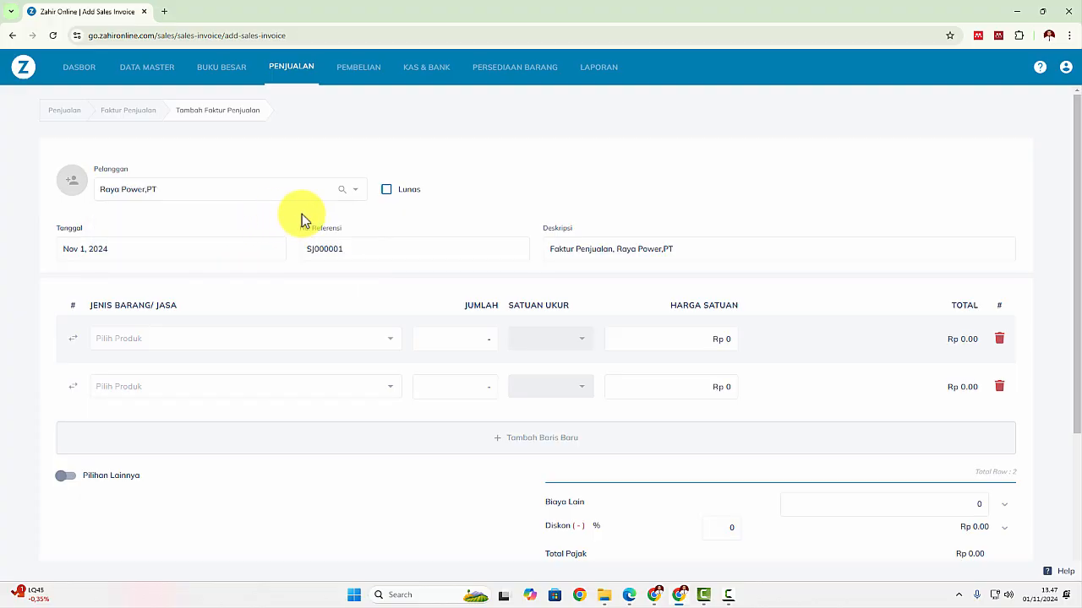
Check the transaction date in the PDF document and set the invoice date to Jan 5, 2024
key("alt+Tab")
key("alt+Tab")
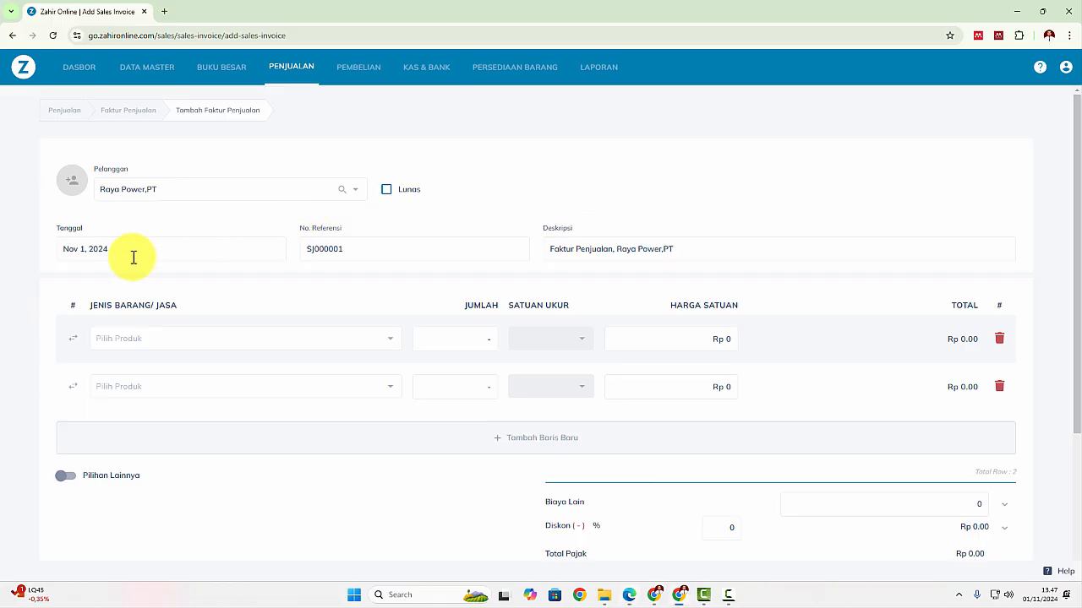
key("alt+Tab")
key("alt+Tab")
left_click(135, 255)
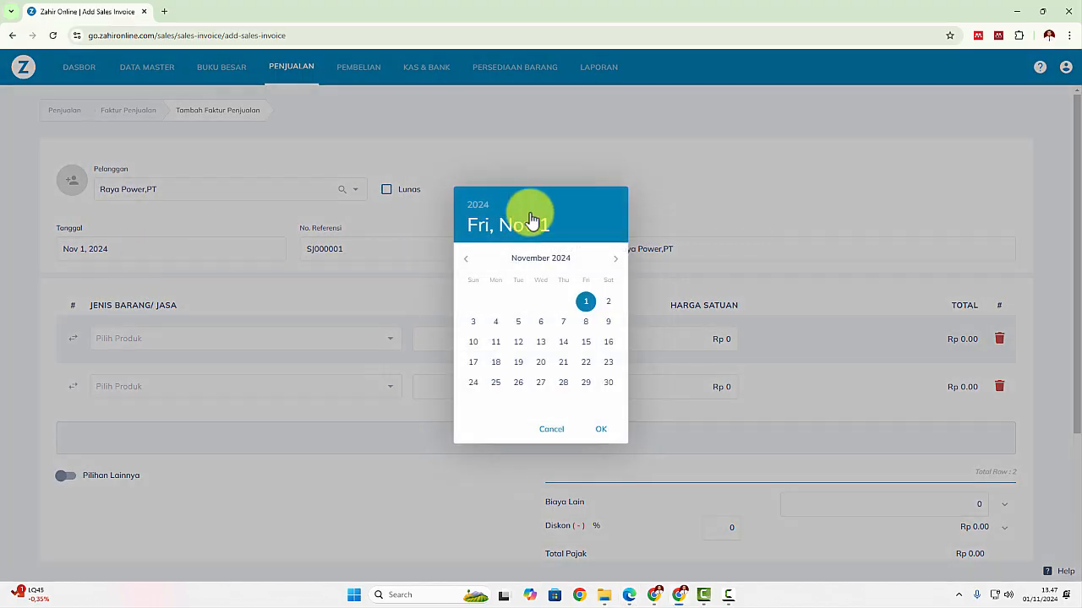
left_click(478, 205)
left_click(531, 305)
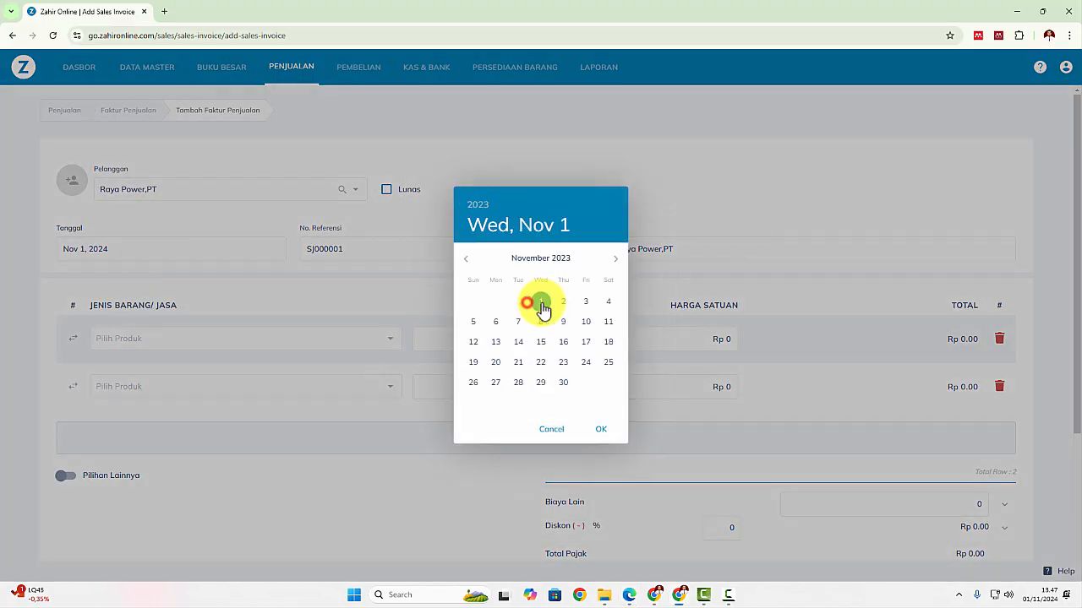
left_click(616, 260)
left_click(616, 259)
left_click(587, 302)
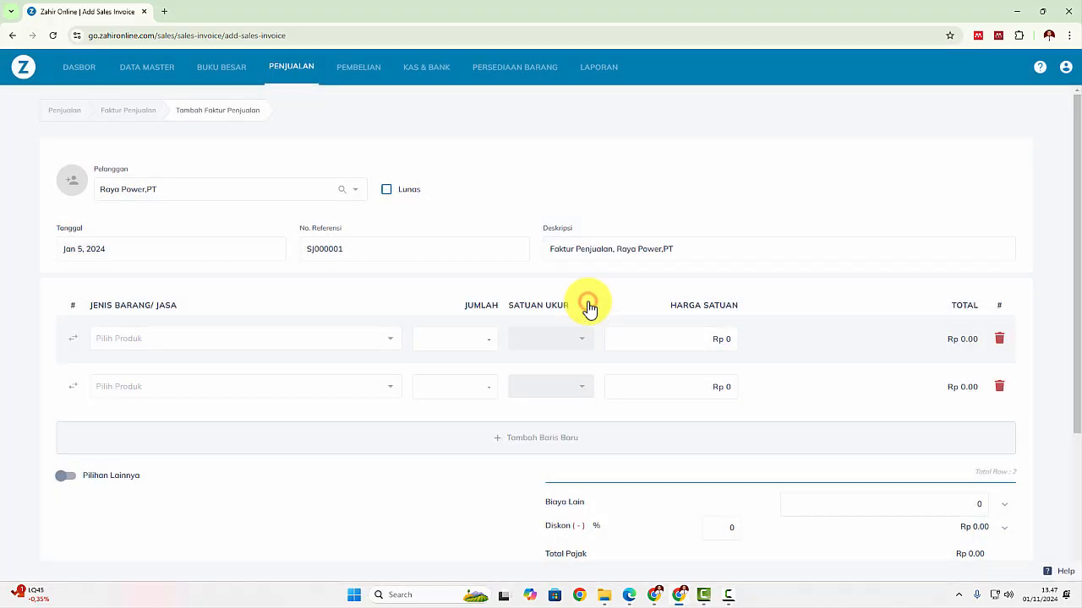
Look up the sold goods in the PDF document and choose Bangku Sofa as the product on the first invoice row
key("alt+Tab")
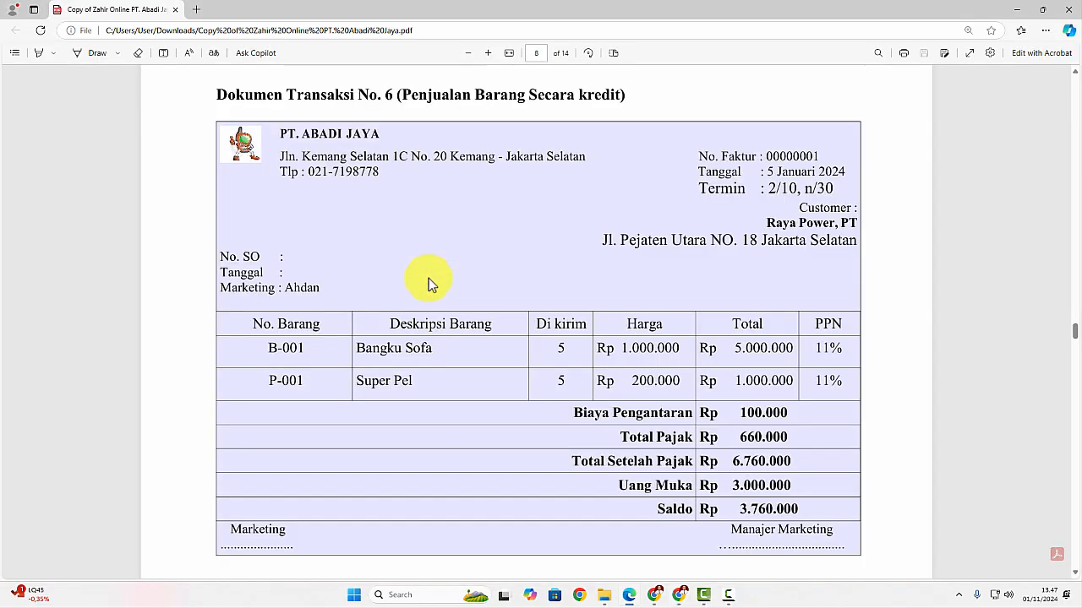
key("alt+Tab")
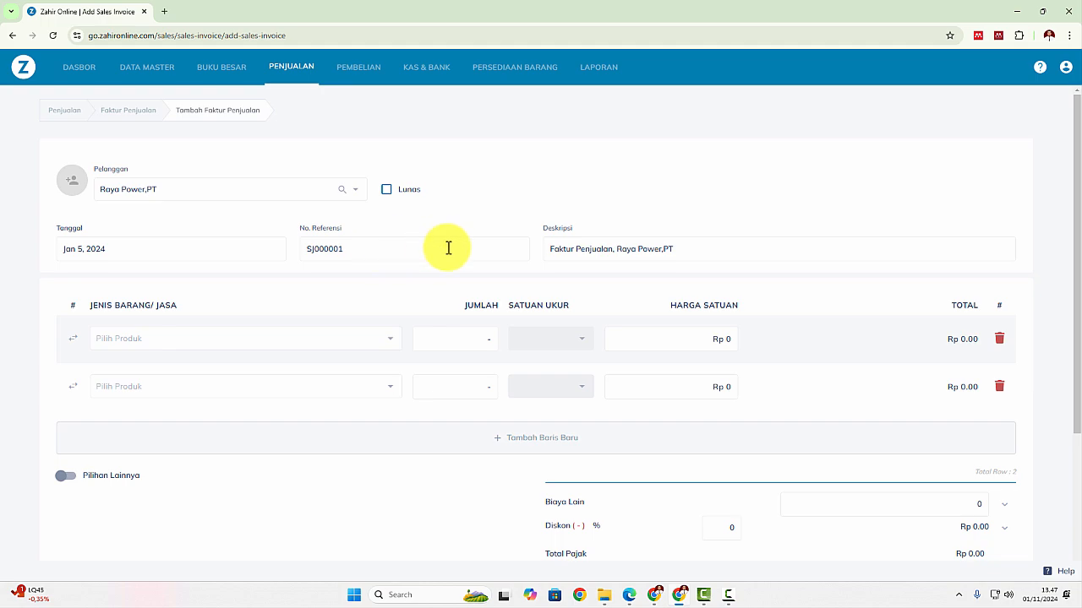
key("alt+Tab")
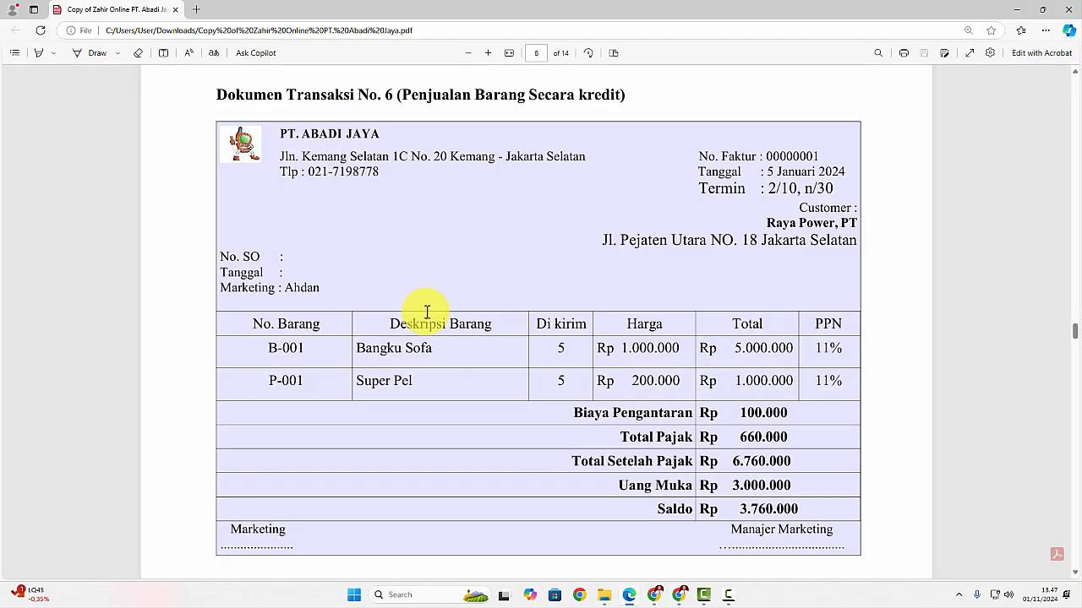
key("alt+Tab")
left_click(133, 342)
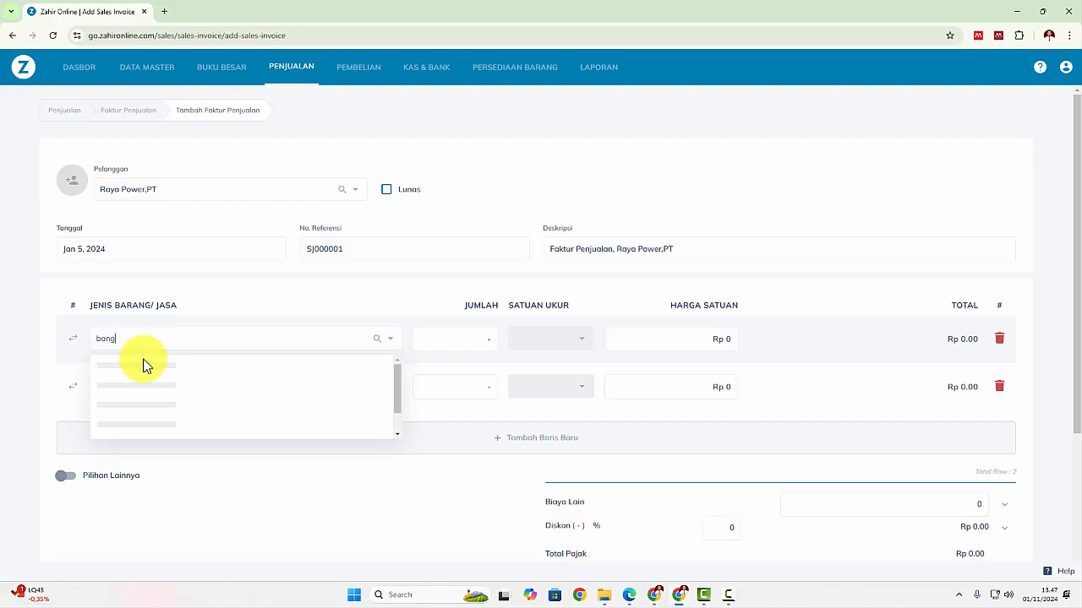
left_click(146, 373)
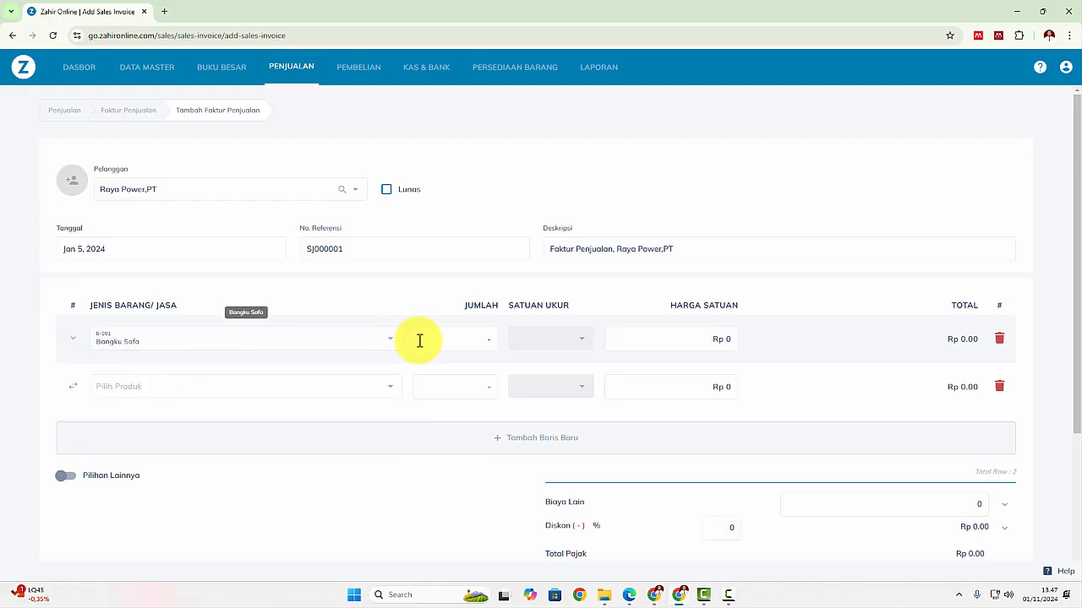
Set the Bangku Sofa row to a quantity of 5 and a unit price of Rp 1,000,000, following the PDF document
key("alt+Tab")
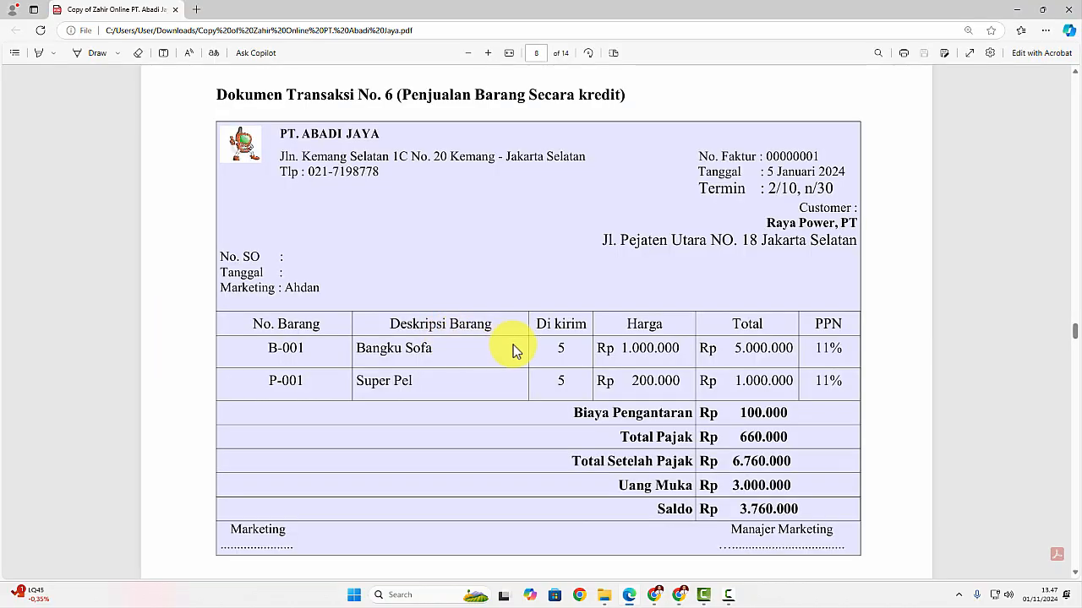
key("alt+Tab")
left_click(461, 345)
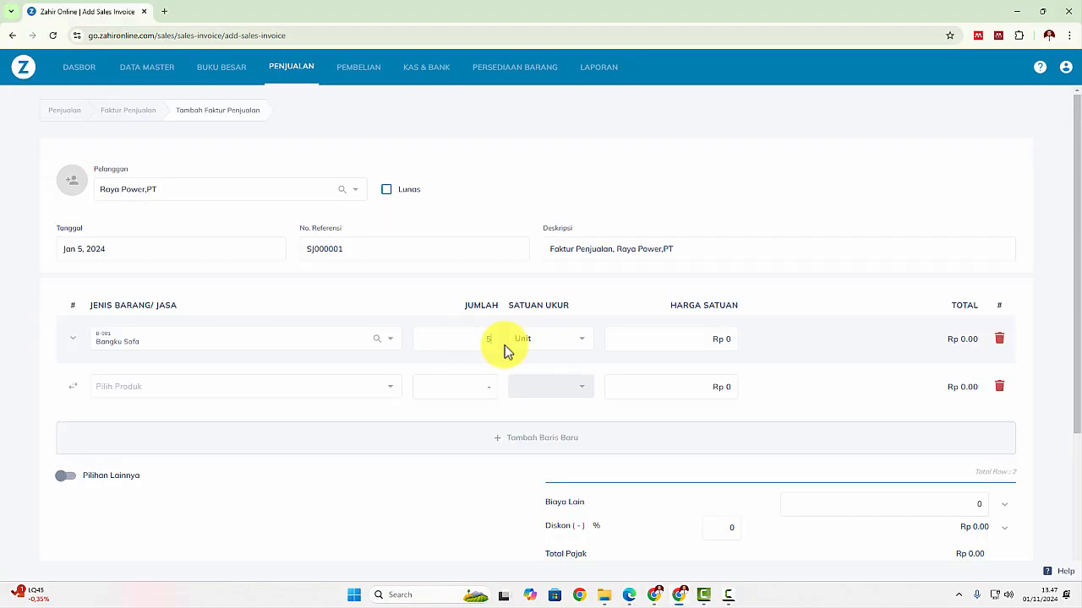
key("alt+Tab")
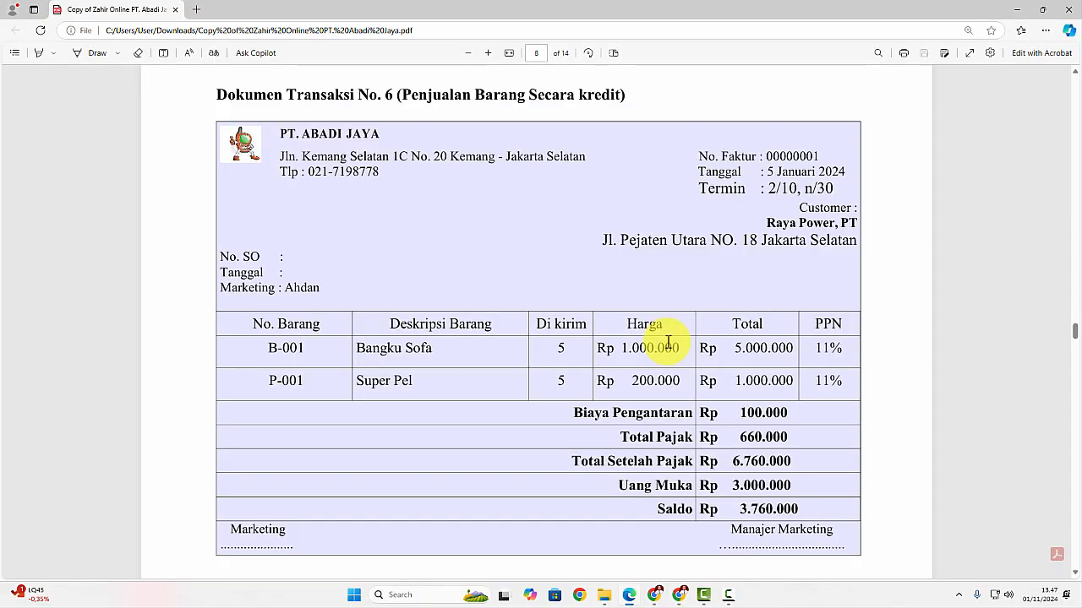
key("alt+Tab")
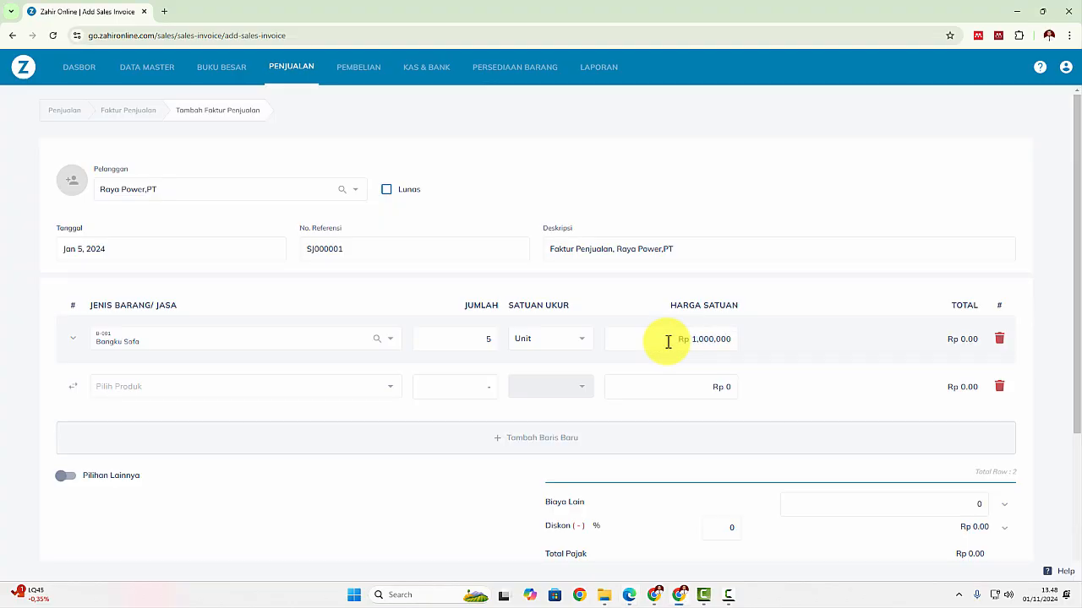
left_click(284, 510)
Check the second item in the PDF document and choose Super Pel as the product on the second invoice row
key("alt+Tab")
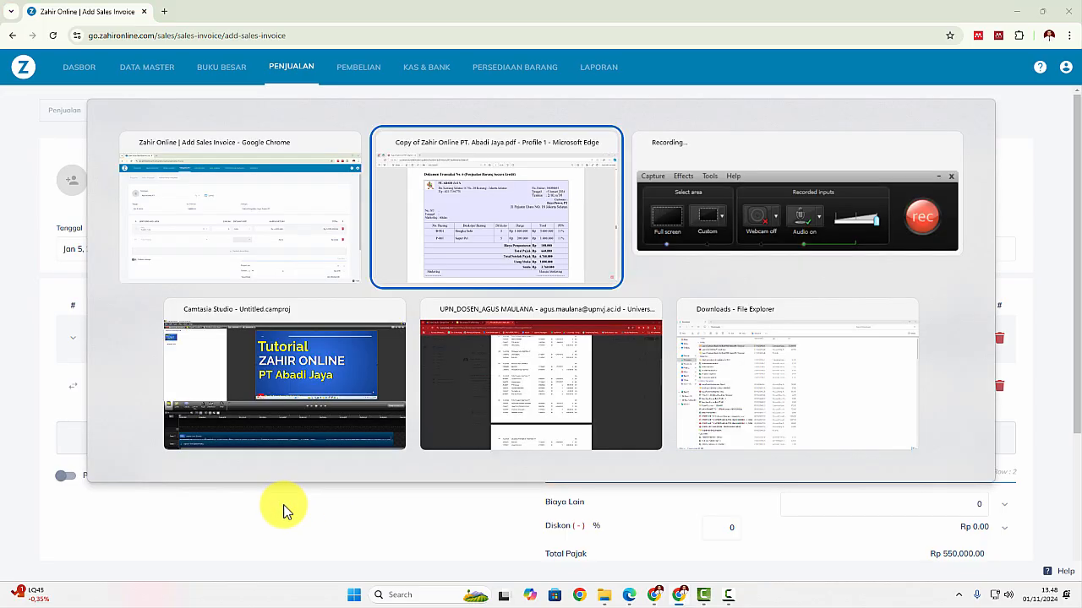
key("alt+Tab")
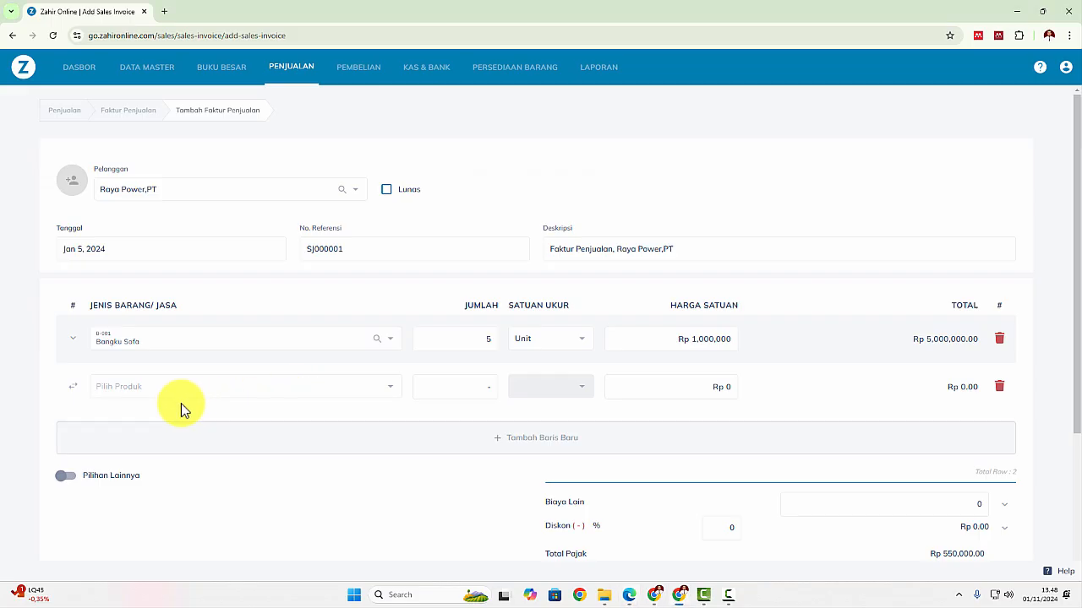
left_click(143, 389)
type("su")
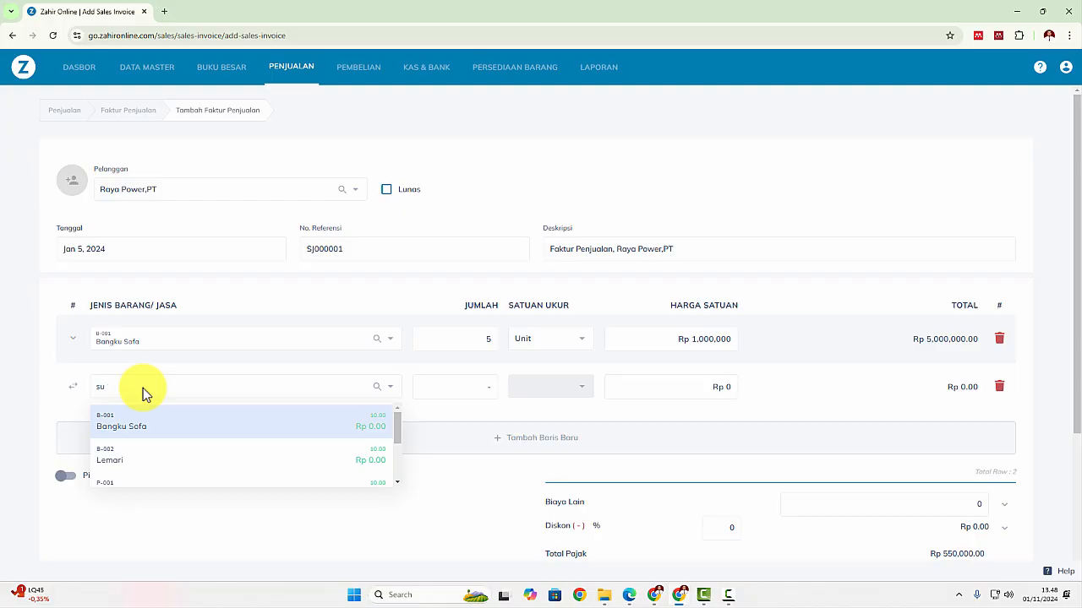
type("per")
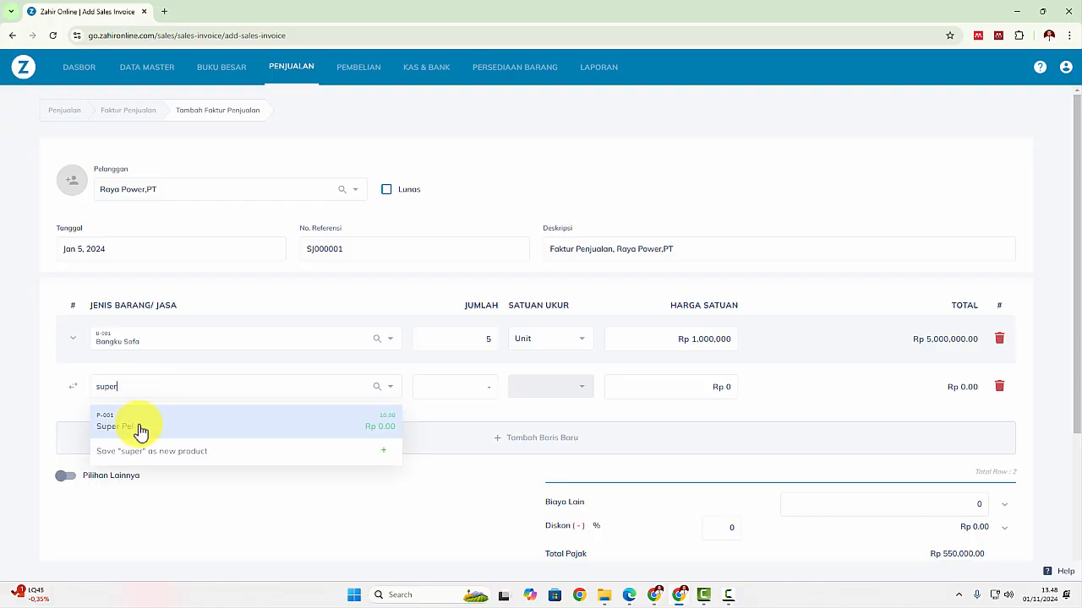
left_click(140, 431)
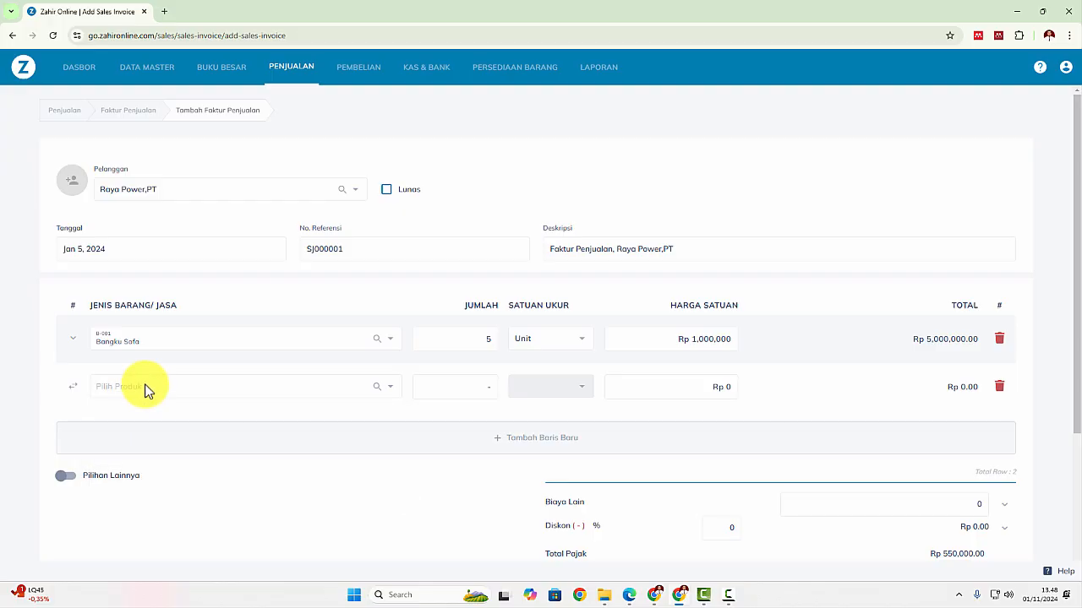
left_click(144, 389)
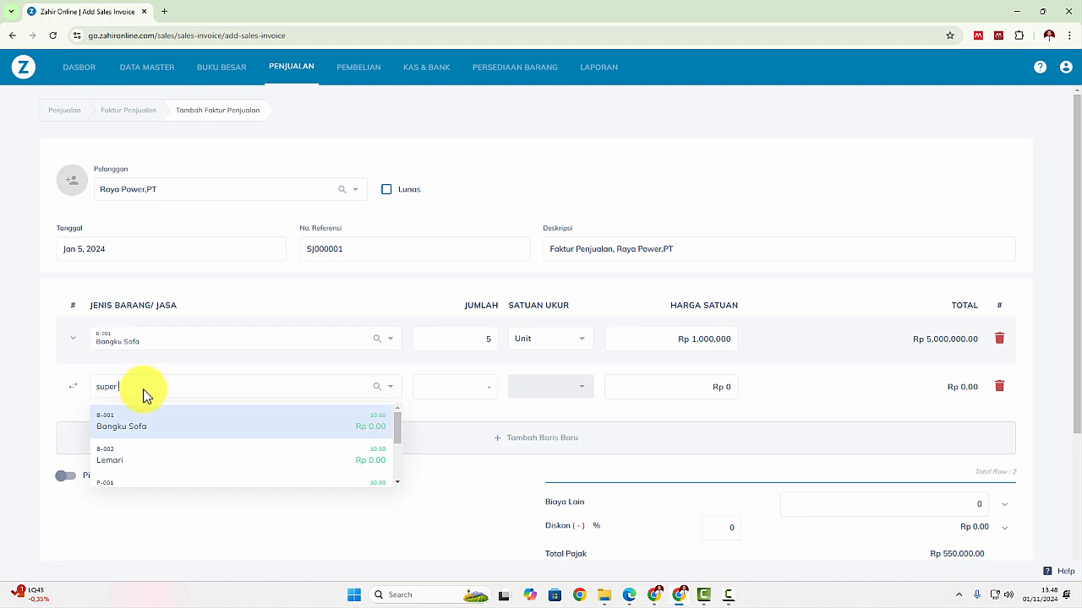
type("super")
left_click(133, 429)
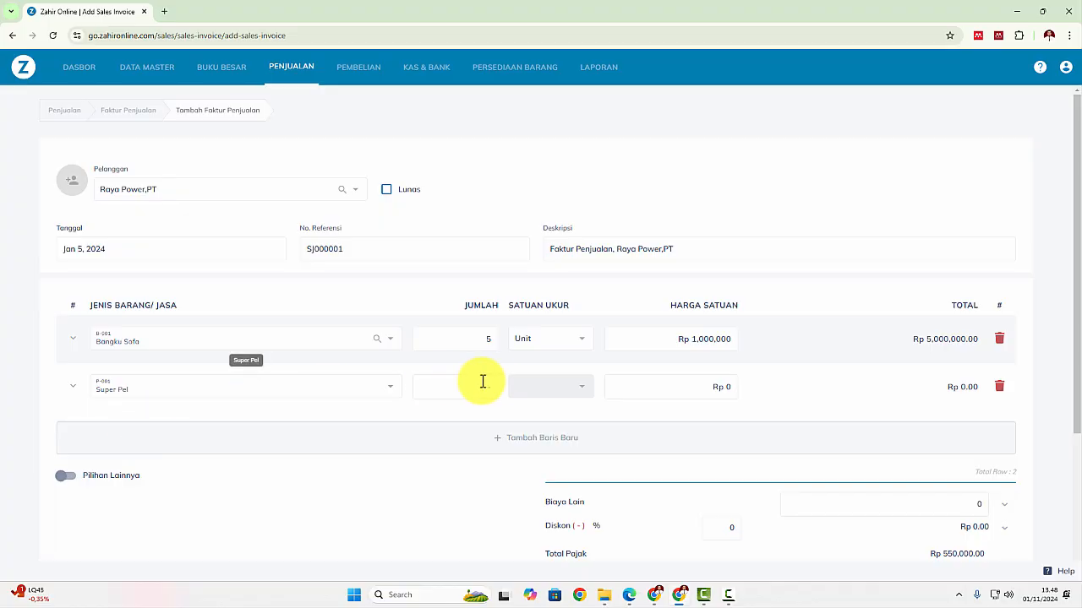
Set the Super Pel quantity to 5, following the PDF document
key("alt+Tab")
key("alt+Tab")
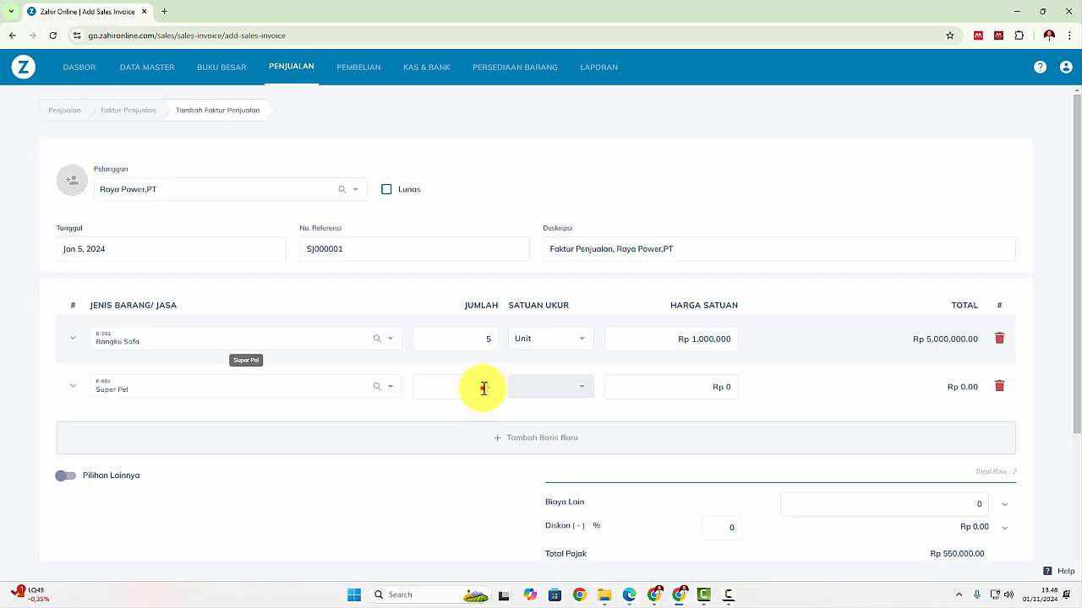
left_click(485, 387)
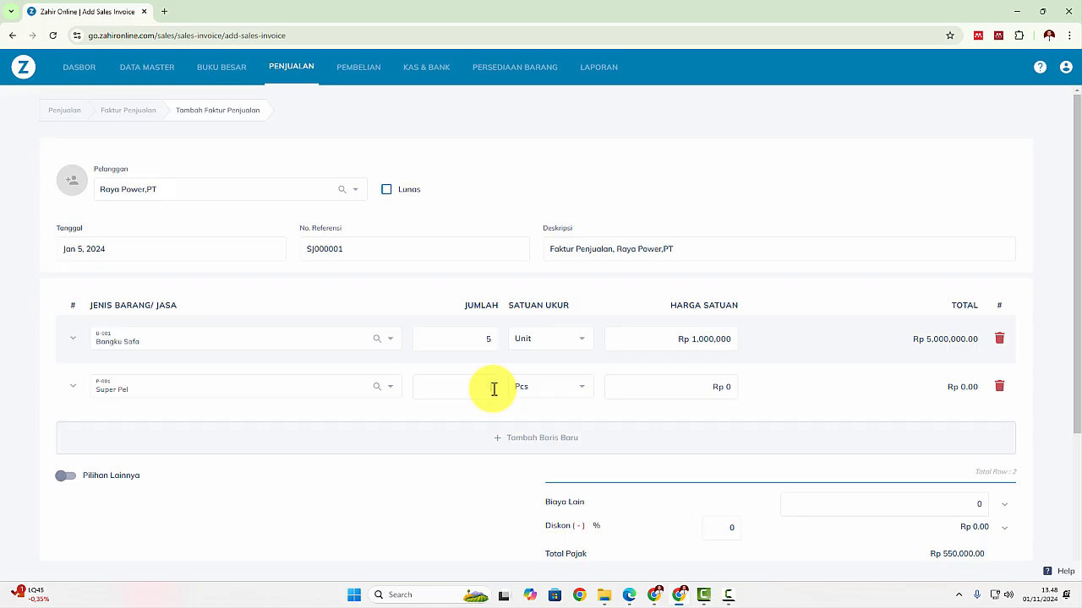
type("5")
key("Tab")
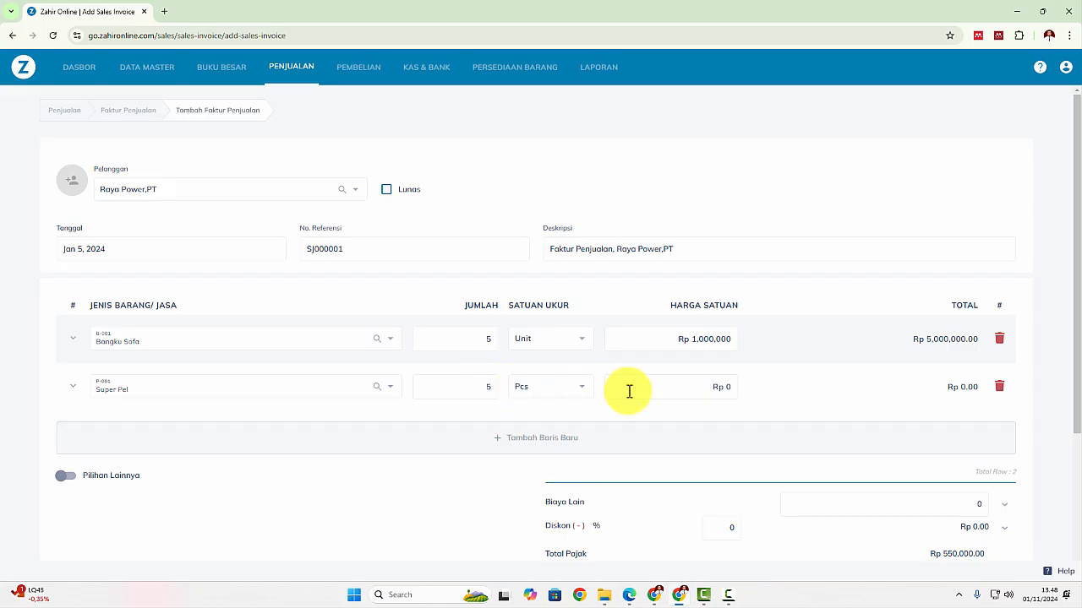
Set the Super Pel unit price to Rp 200,000, following the PDF document
key("alt+Tab")
key("alt+Tab")
left_click(693, 389)
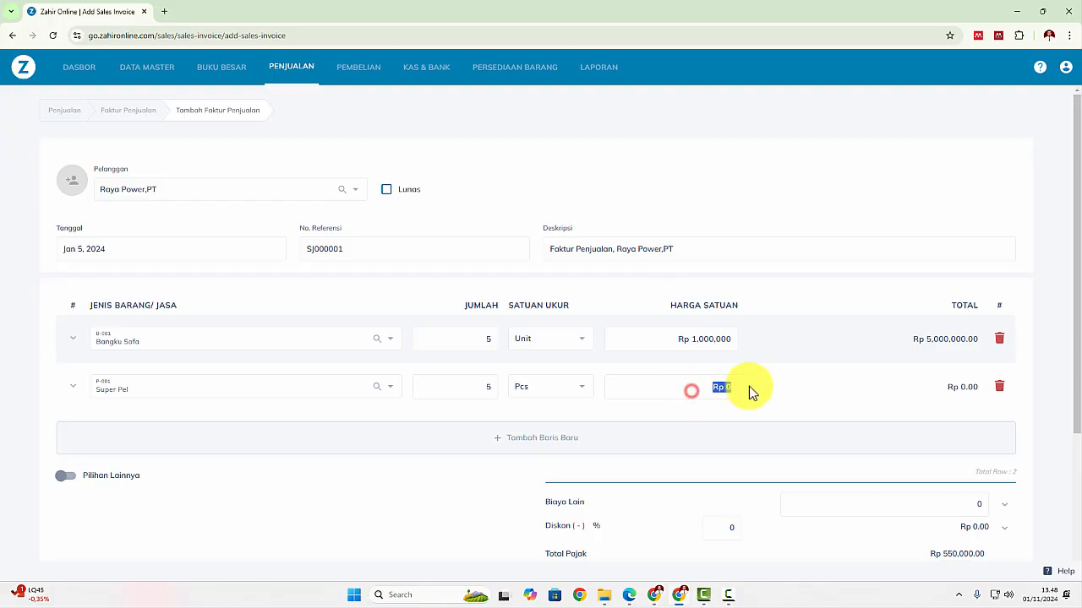
key("BackSpace")
type("2000000")
key("BackSpace")
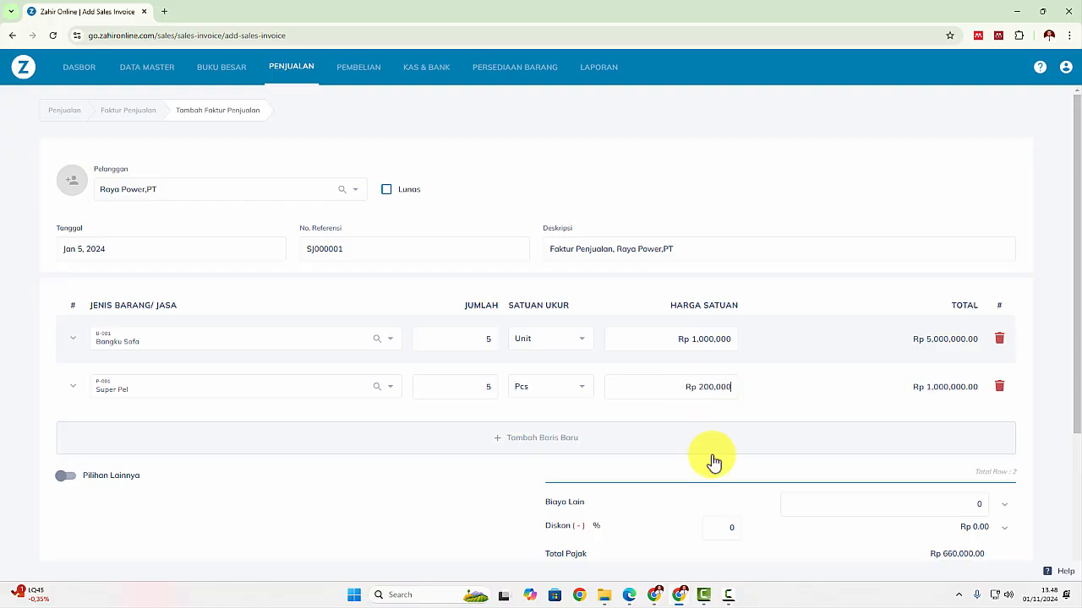
left_click(457, 513)
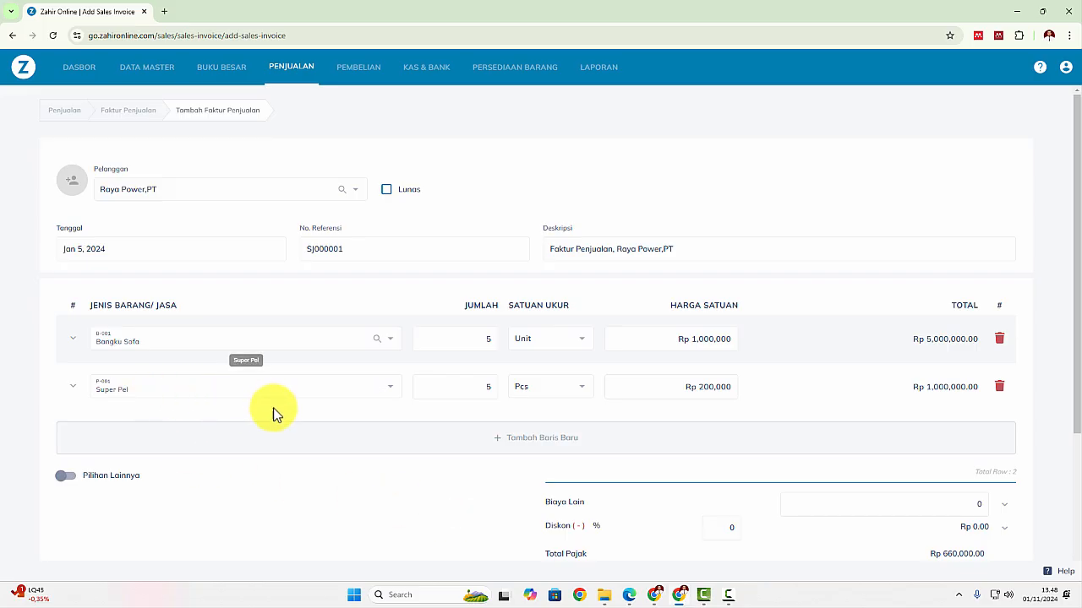
Expand both item rows to check their tax settings, and compare the invoice totals with the PDF document
left_click(78, 344)
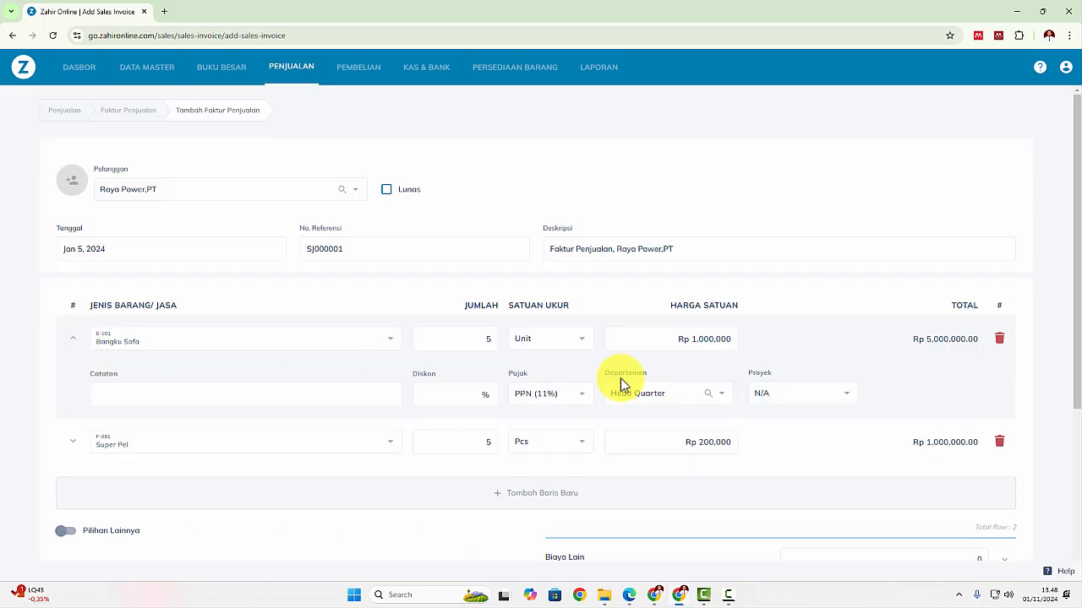
left_click(79, 443)
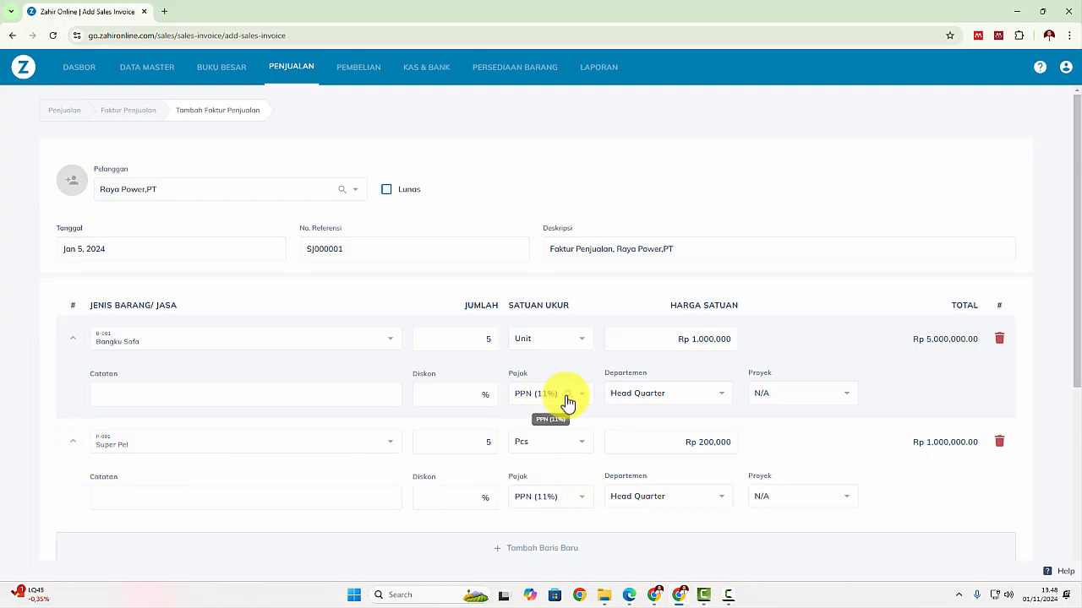
scroll(599, 444, "down", 2)
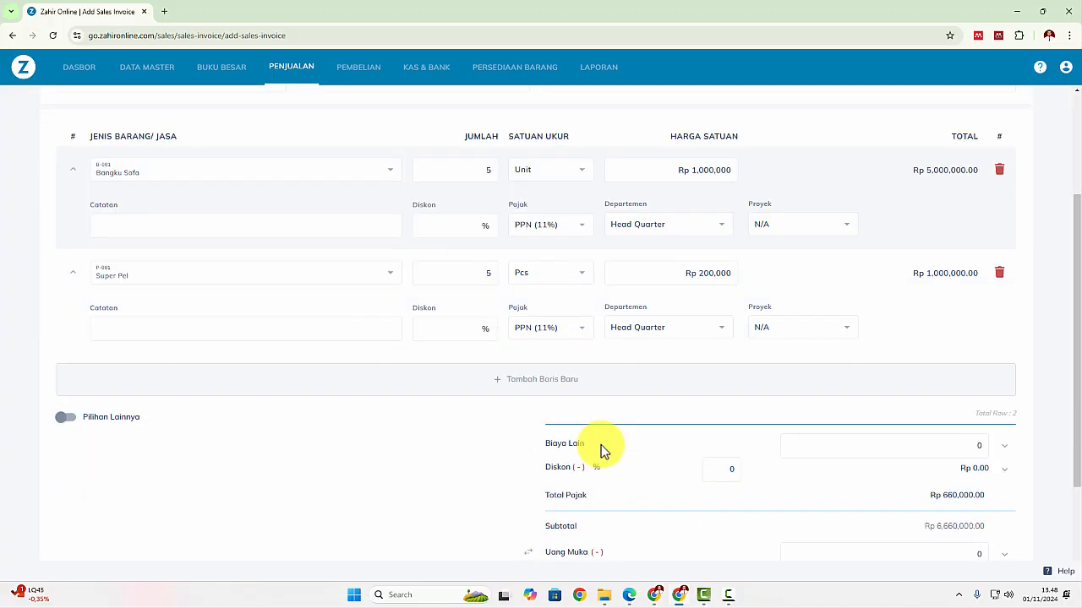
scroll(601, 448, "down", 2)
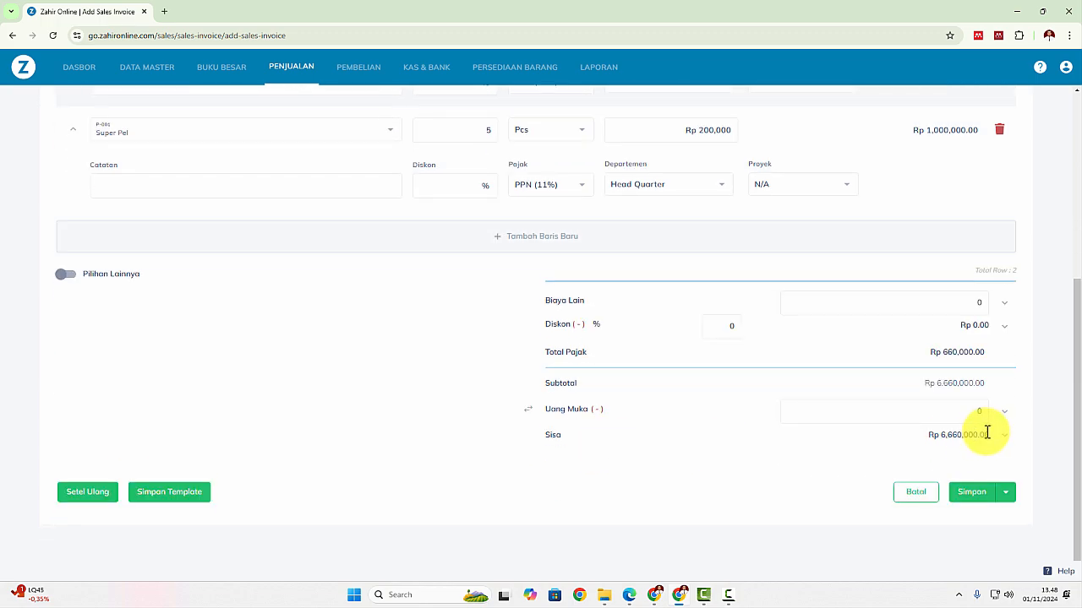
key("alt+Tab")
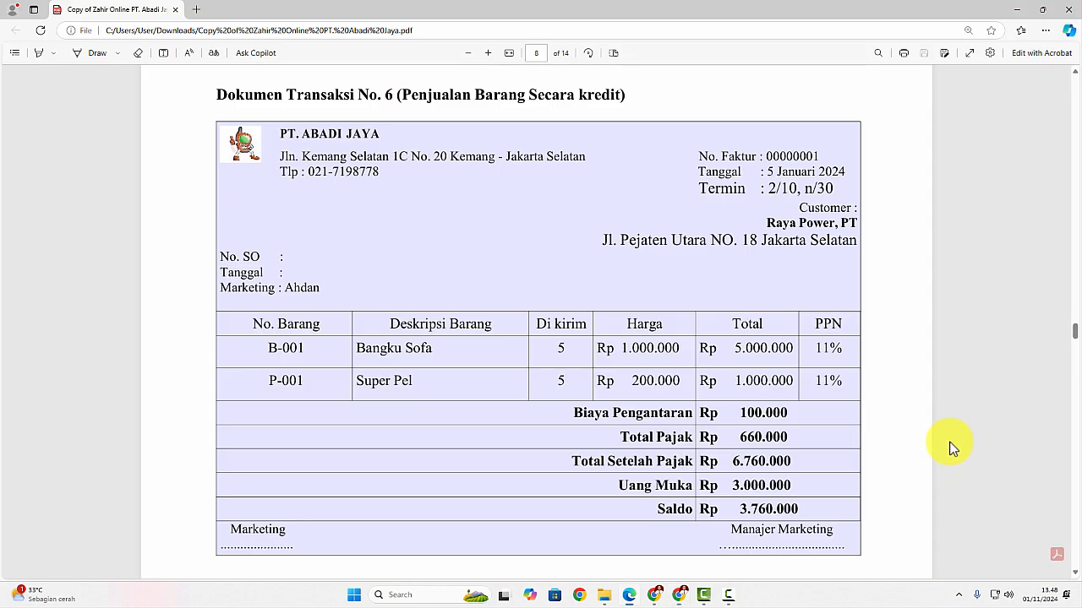
Check the delivery cost in the PDF document and set the invoice's Biaya Lain to Rp 100,000
scroll(799, 437, "down", 2)
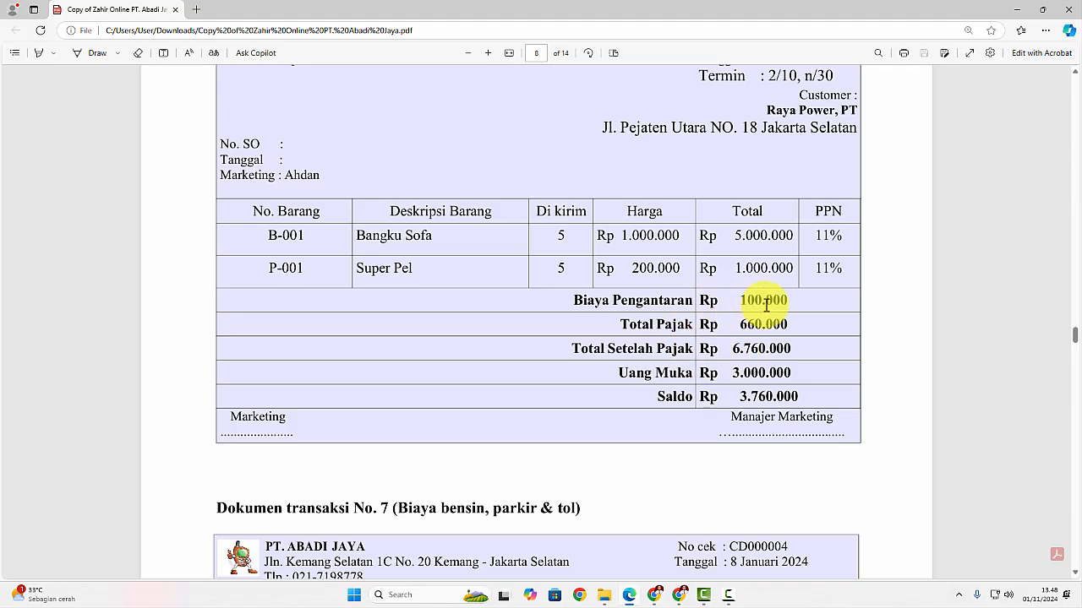
key("alt+Tab")
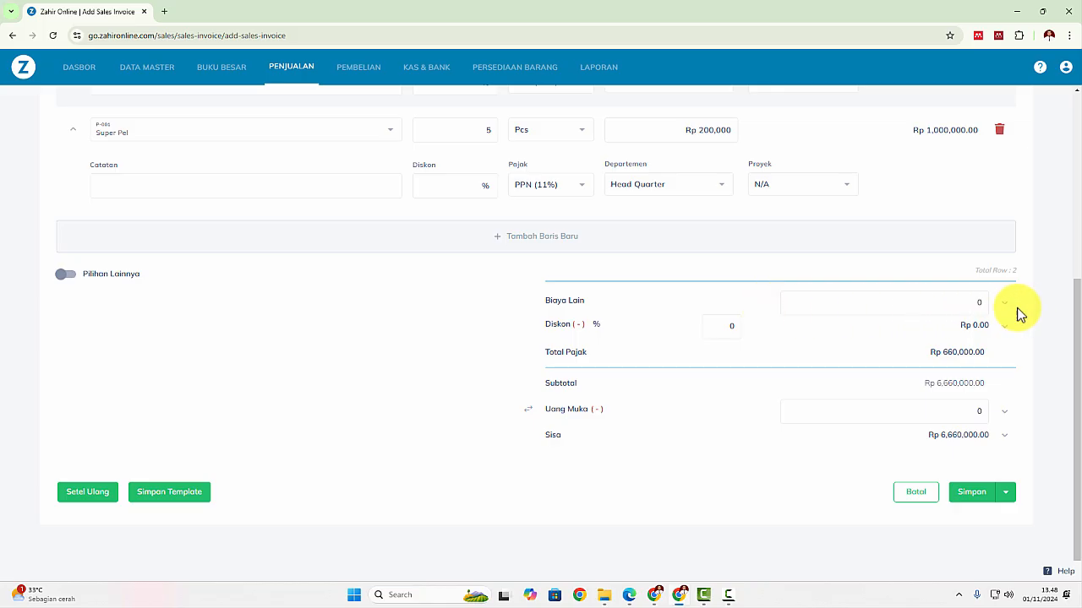
key("alt+Tab")
key("alt+Tab")
left_click(951, 306)
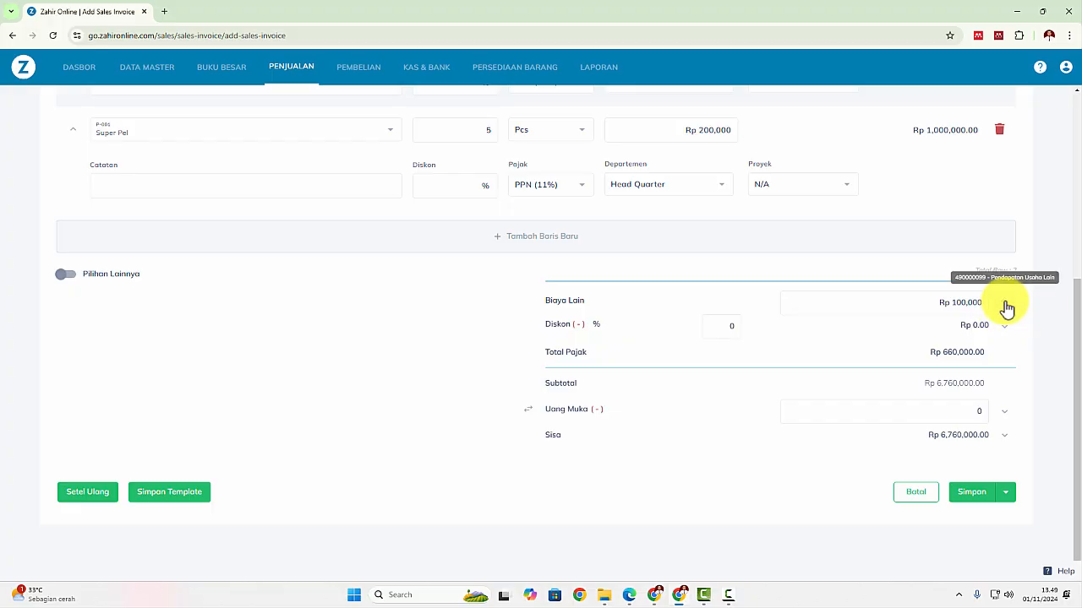
Check the Uang Muka amount in the PDF document, then save the sales invoice as a draft and return to the invoice list
key("alt+Tab")
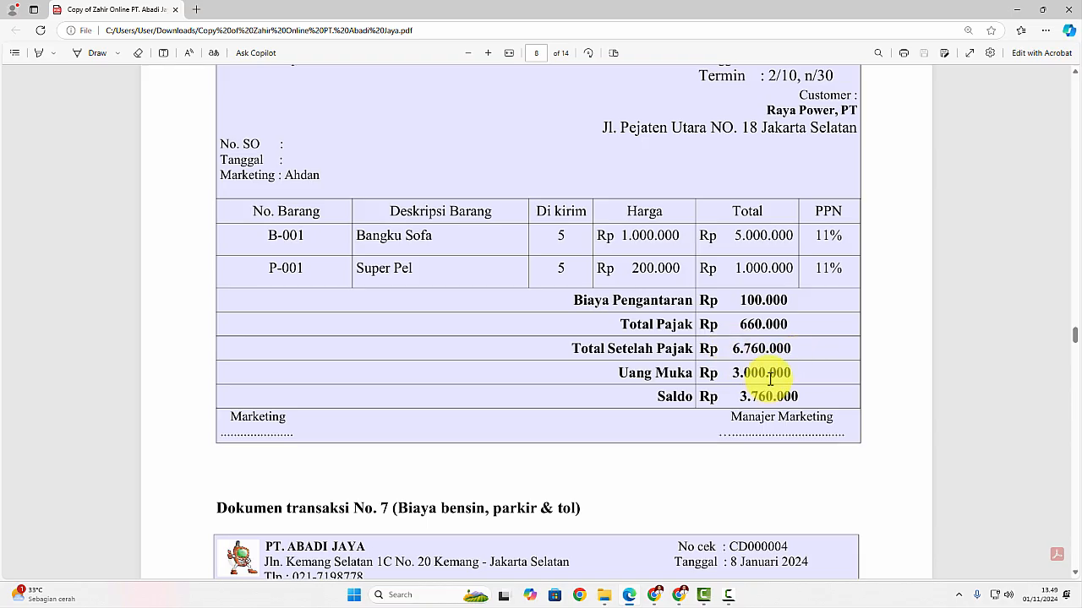
key("alt+Tab")
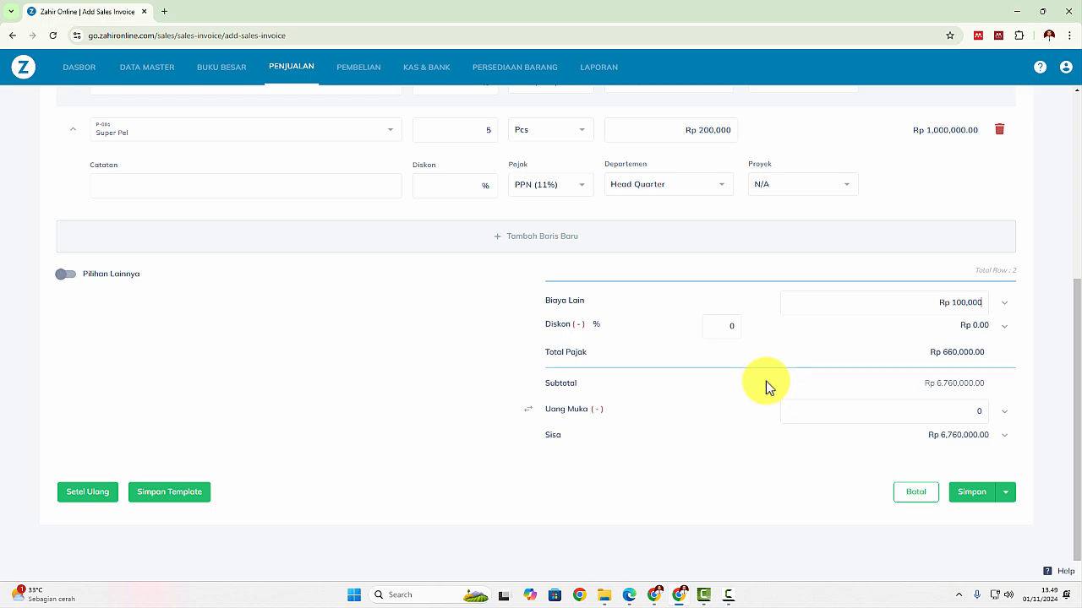
left_click(1004, 493)
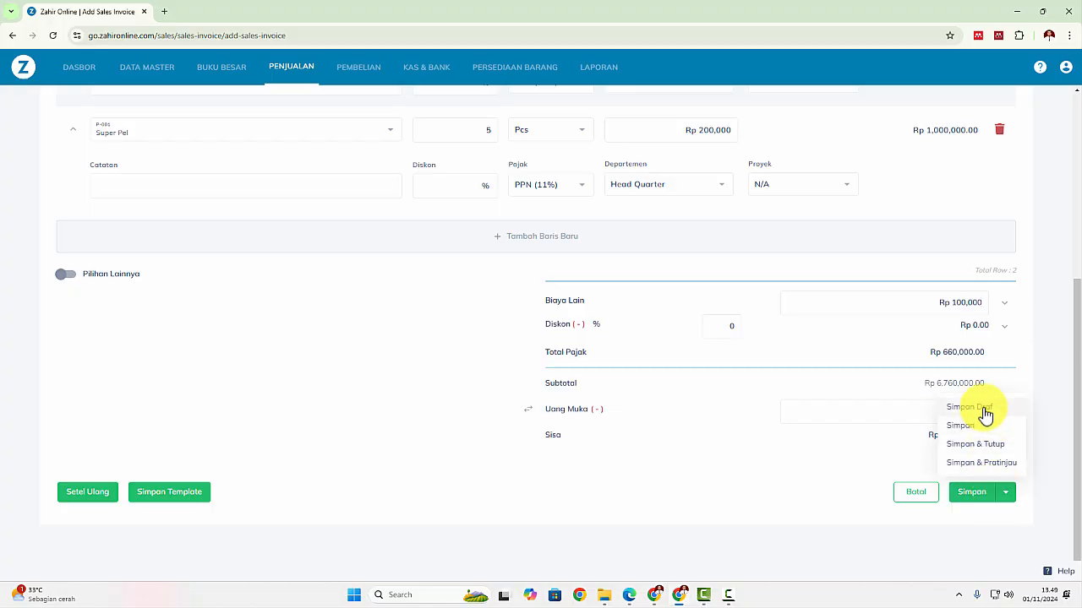
left_click(788, 505)
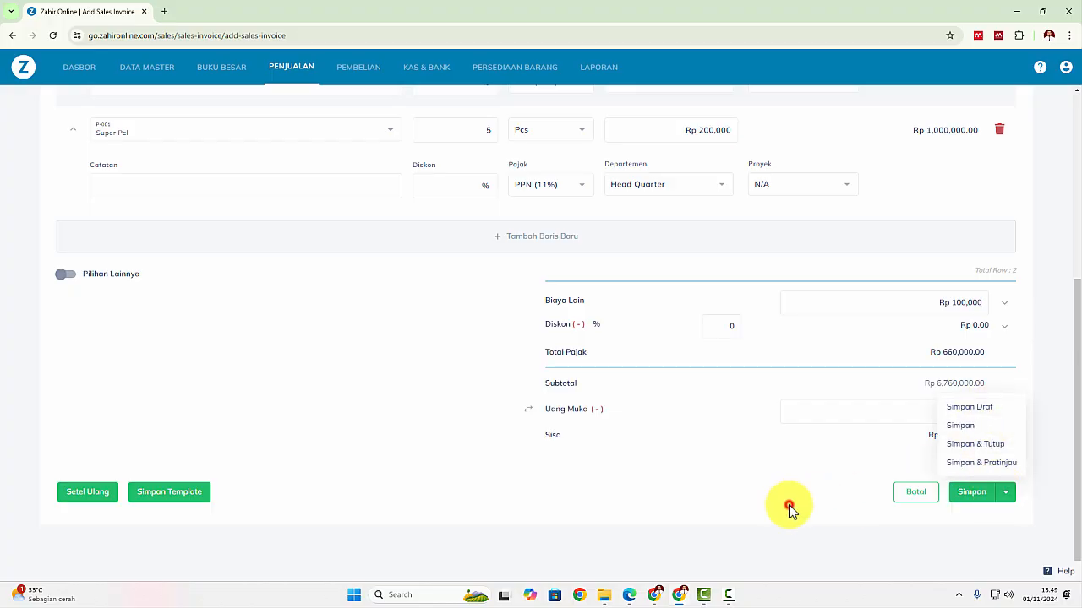
left_click(1007, 497)
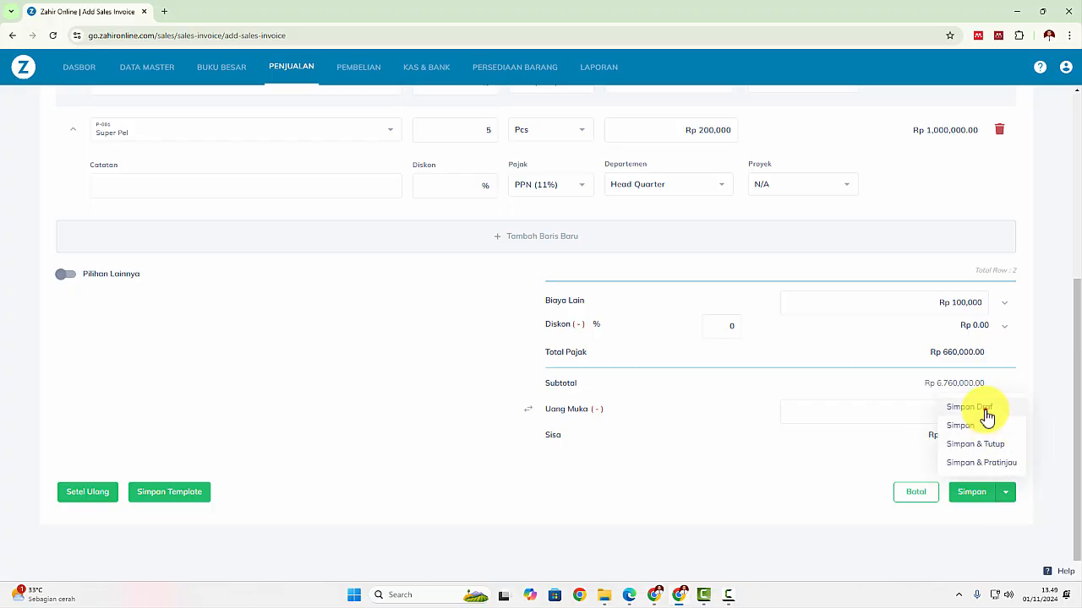
left_click(985, 414)
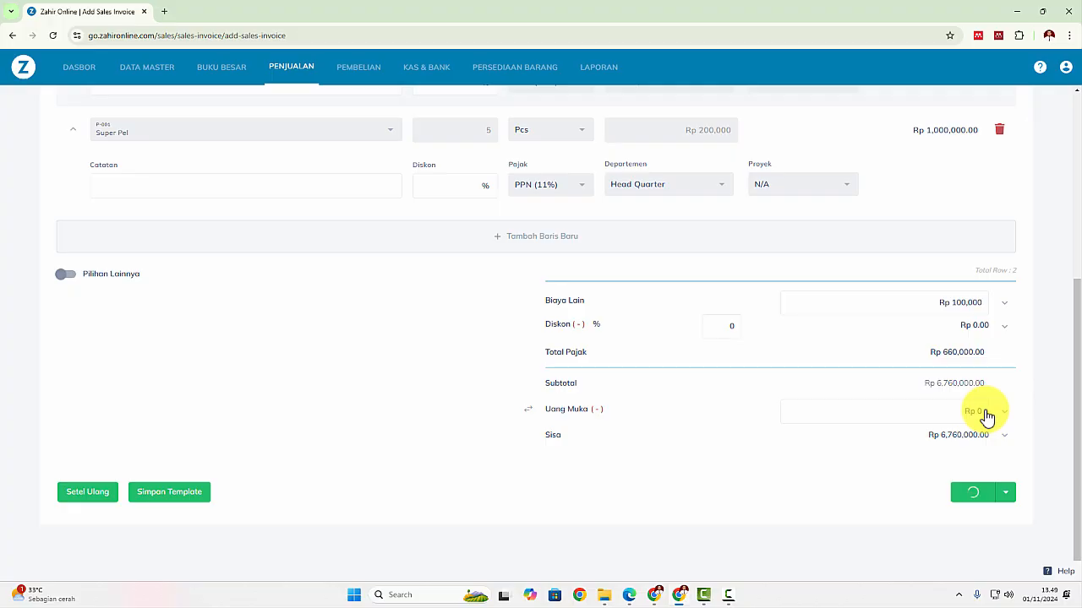
scroll(985, 414, "down", 4)
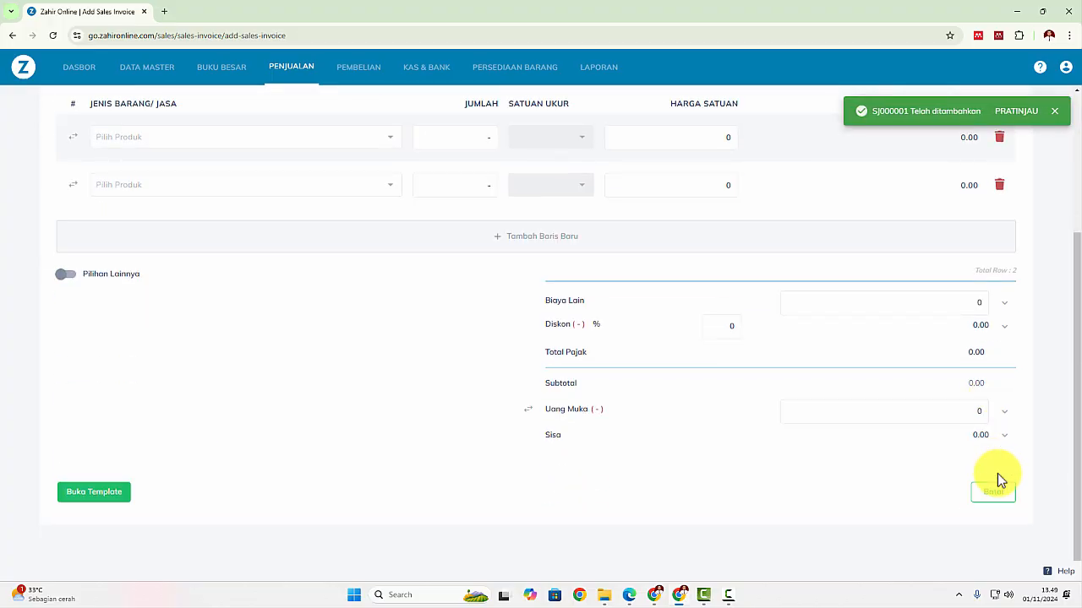
left_click(1003, 492)
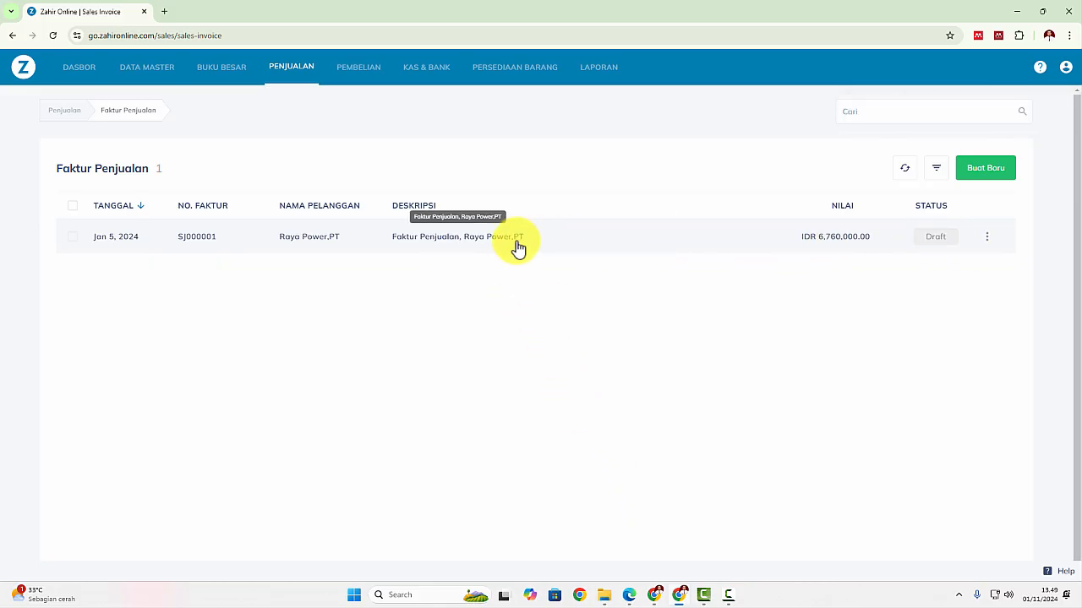
Create a new Uang Muka Penerimaan entry in Kas & Bank for the down payment in transaction document no. 6
left_click(429, 68)
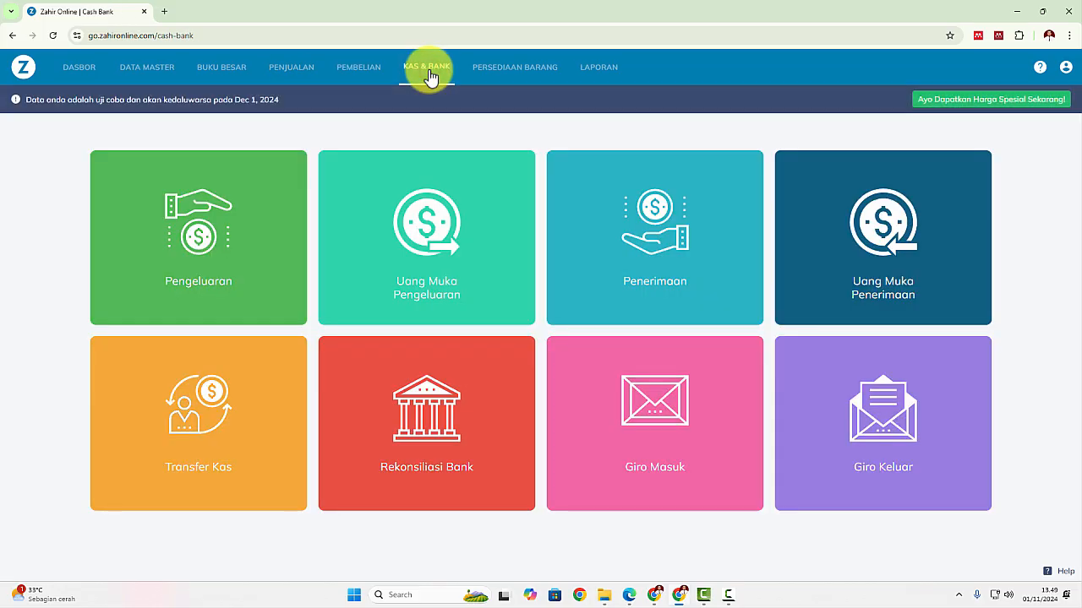
key("alt+Tab")
scroll(582, 194, "up", 3)
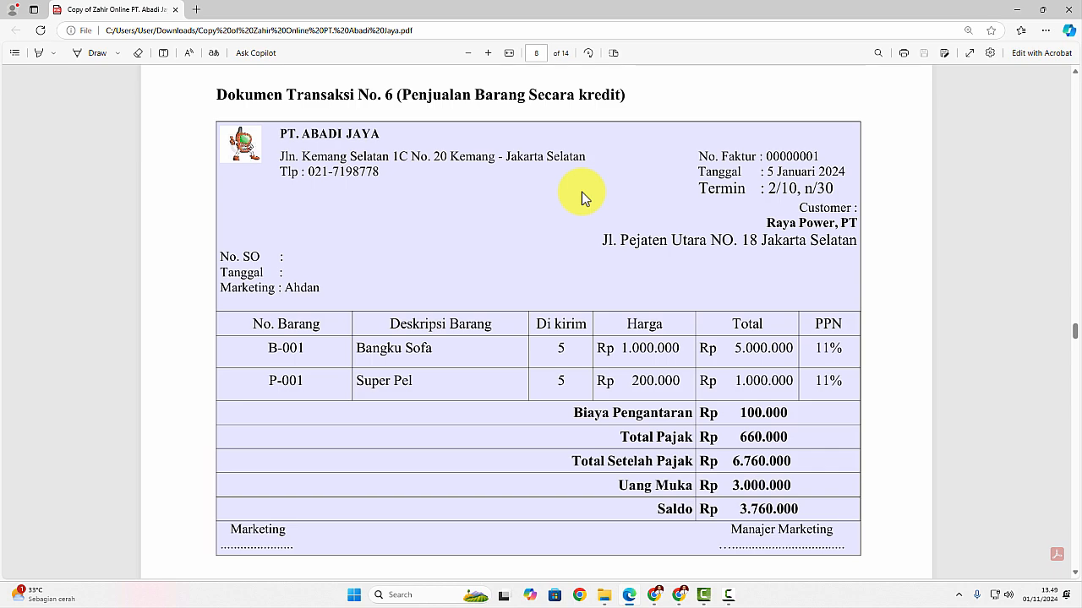
key("alt+Tab")
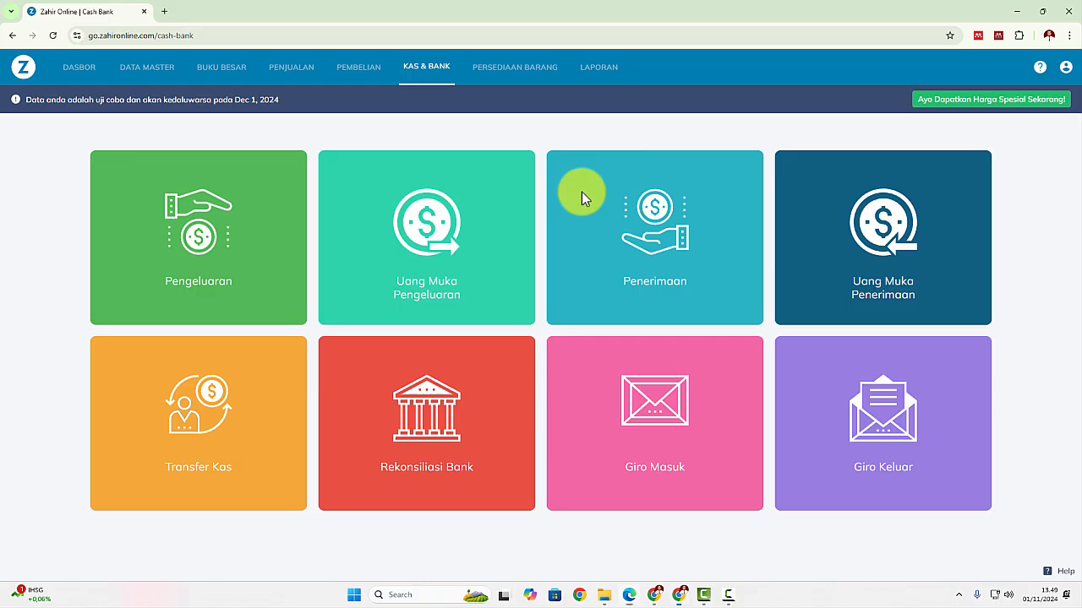
left_click(879, 232)
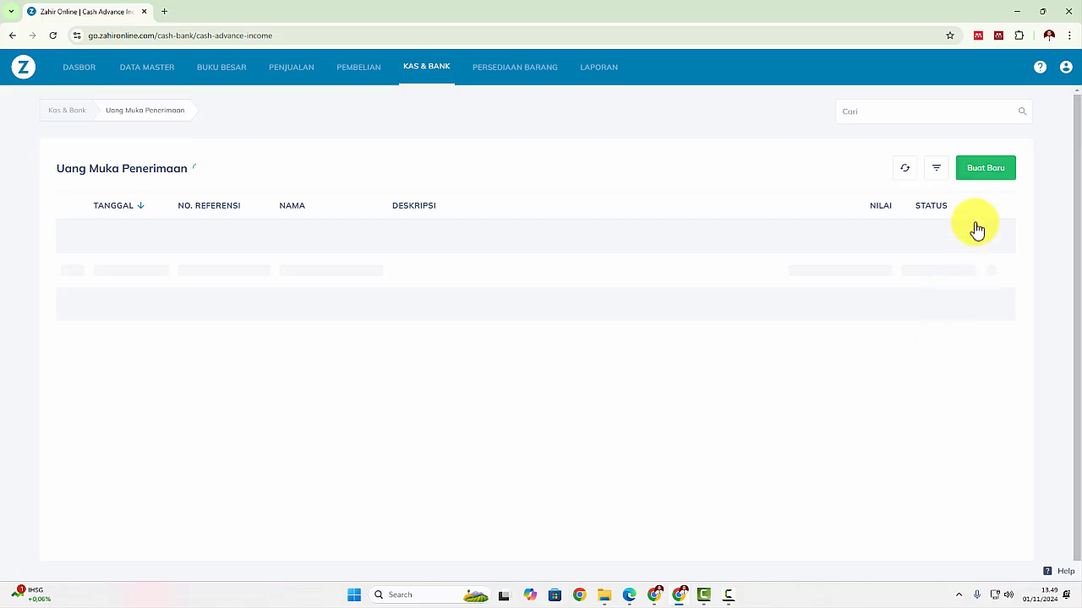
left_click(985, 172)
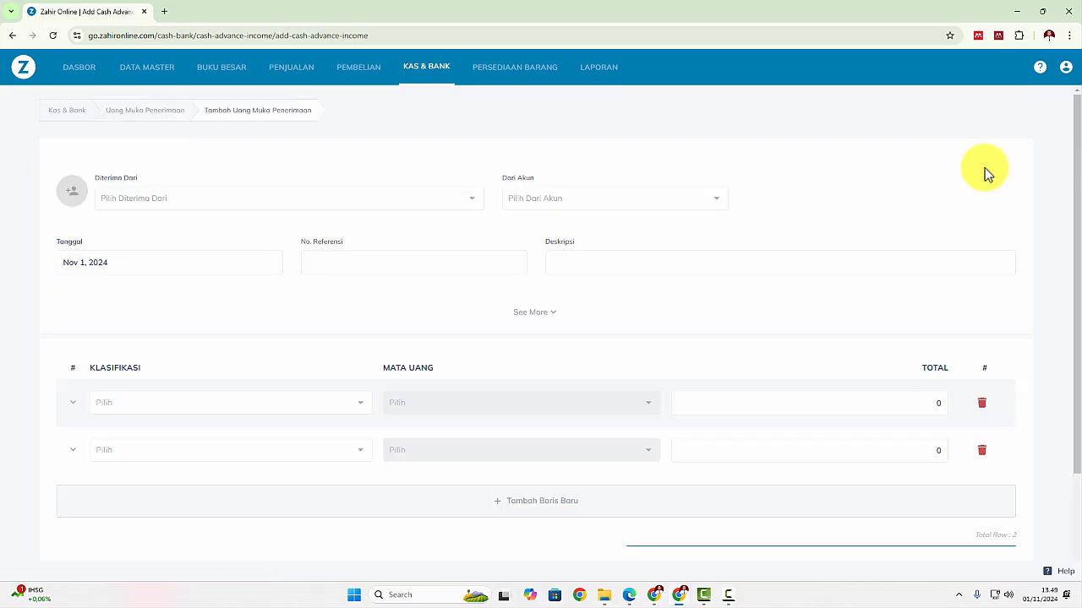
left_click(429, 67)
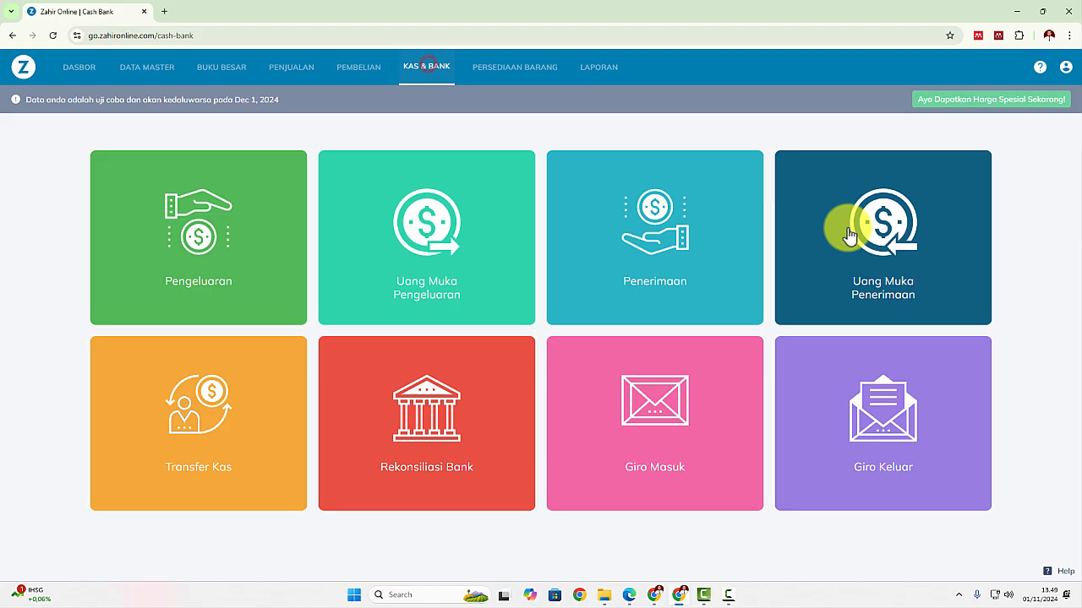
left_click(955, 224)
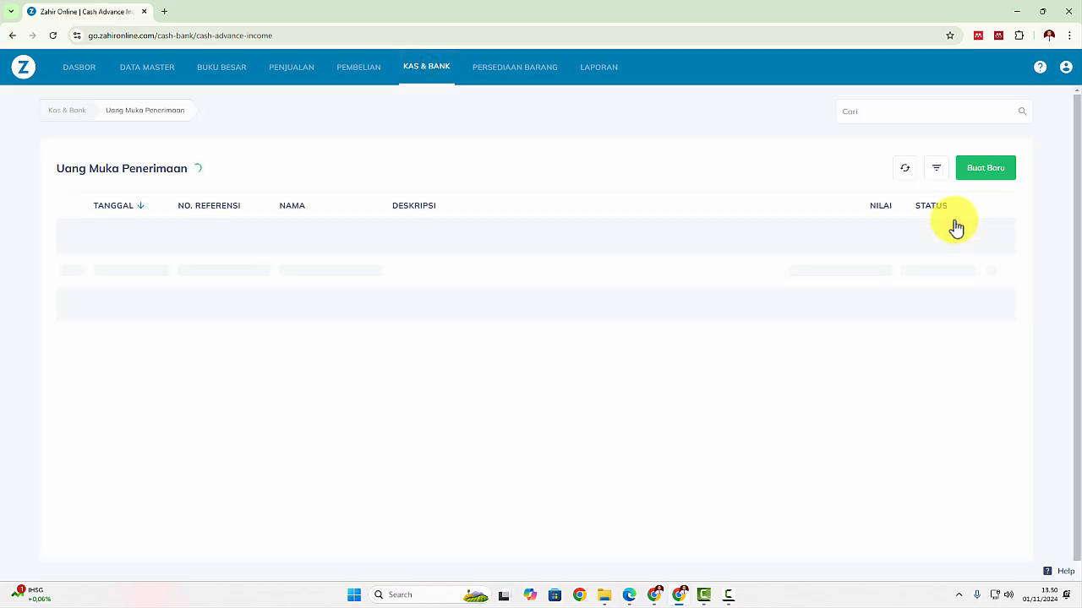
left_click(989, 175)
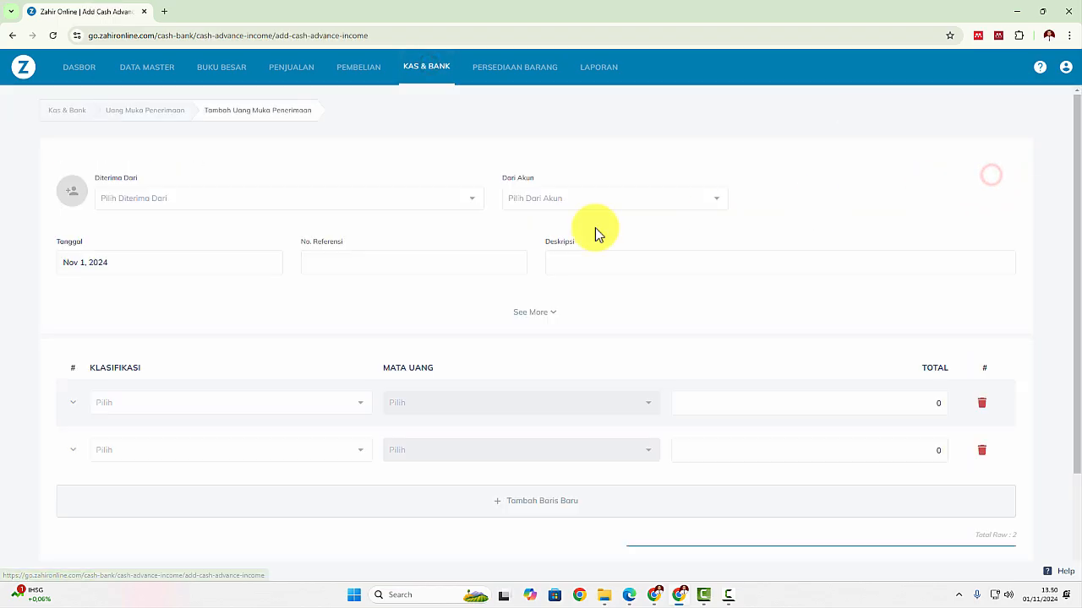
Choose Raya Power,PT as the payer and Bank - IDR as the account of the down payment receipt
left_click(165, 203)
type("ra")
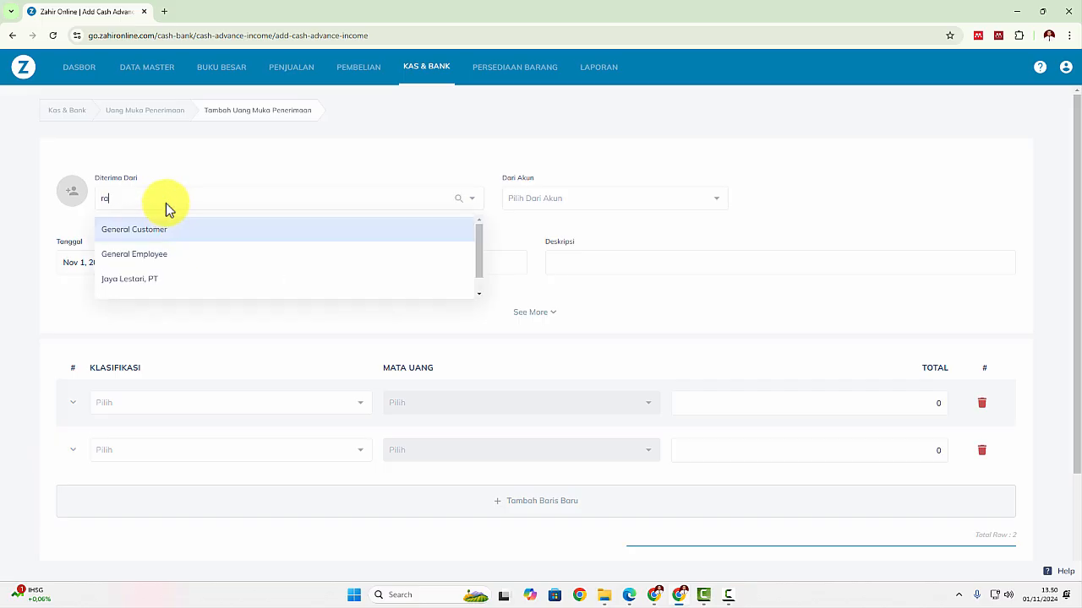
type("ya")
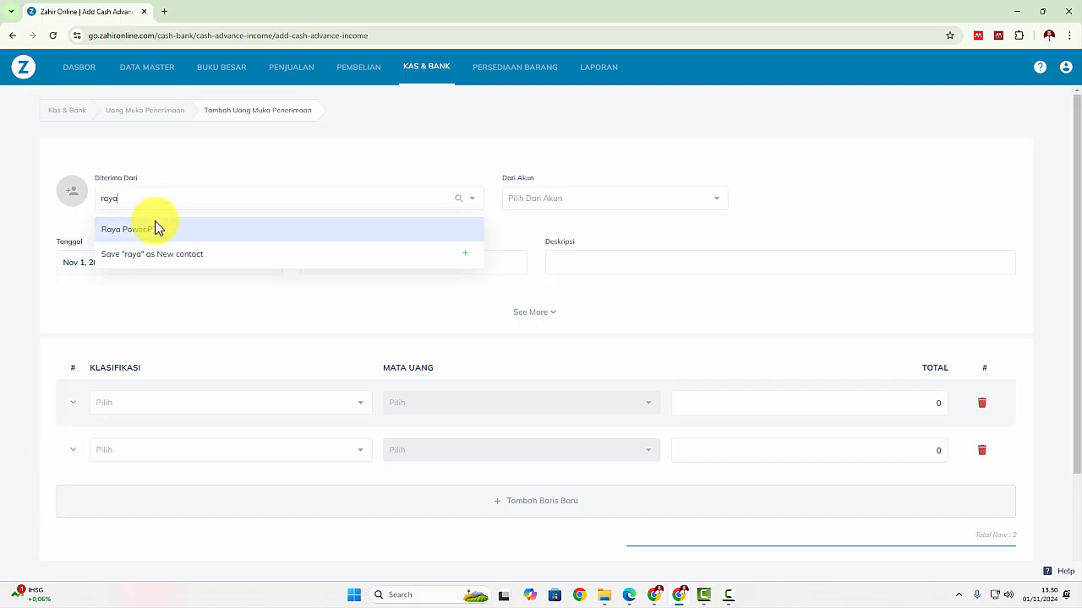
left_click(152, 232)
left_click(715, 199)
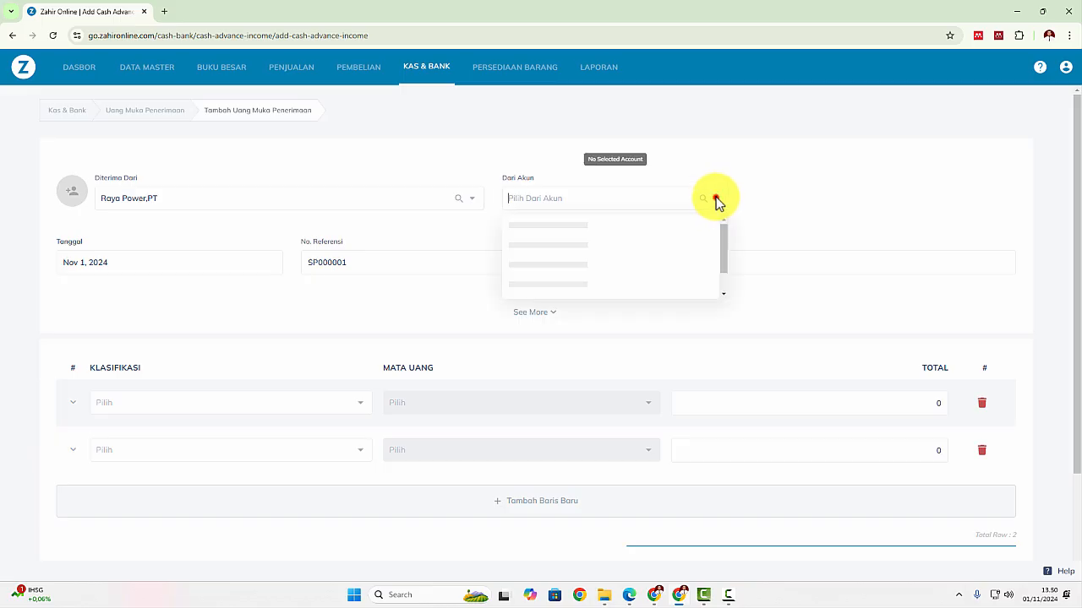
scroll(611, 246, "down", 5)
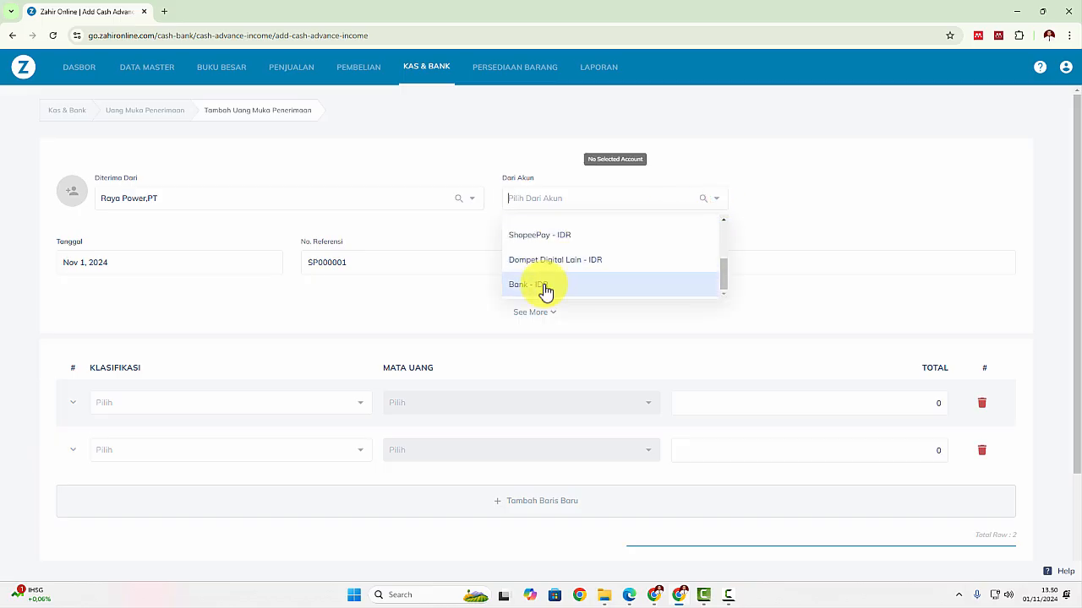
left_click(542, 285)
Check the transaction date in the PDF document and set the receipt date to Jan 5, 2024
key("alt+Tab")
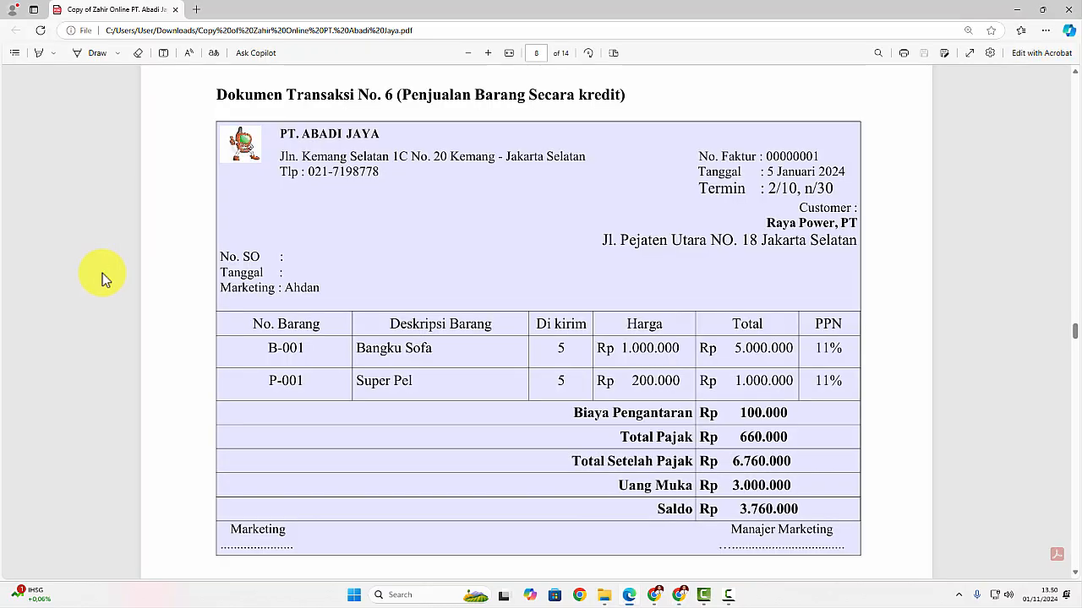
scroll(601, 304, "down", 3)
scroll(602, 305, "up", 3)
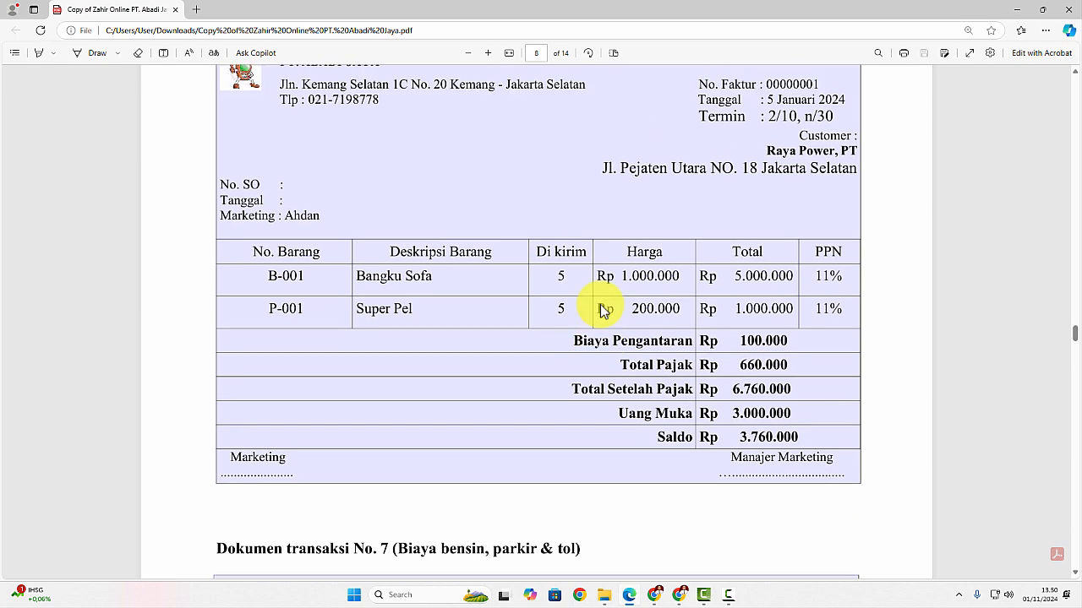
key("alt+Tab")
left_click(154, 269)
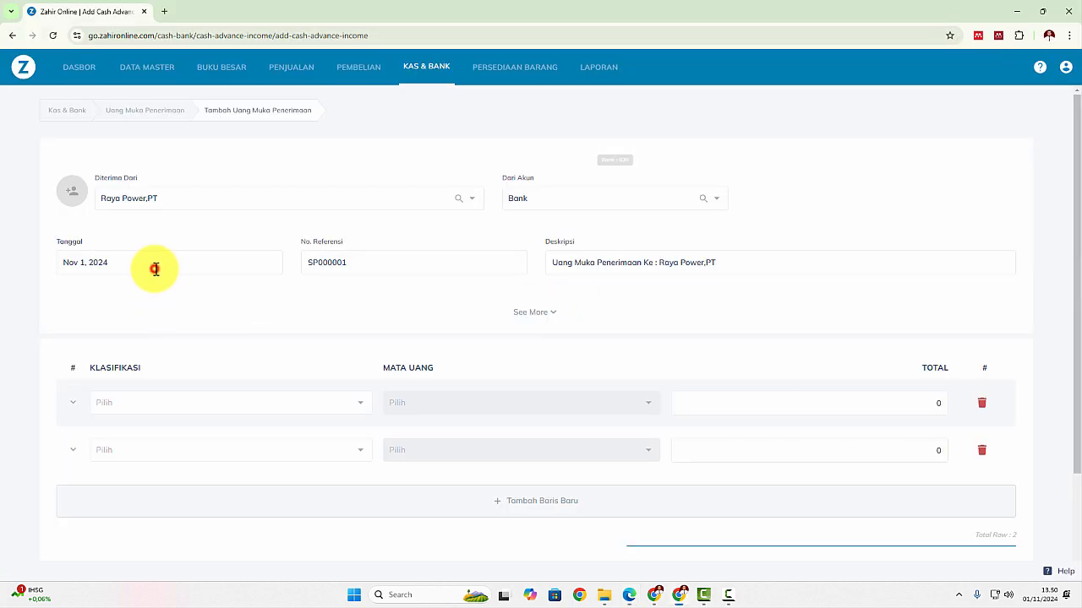
left_click(480, 208)
left_click(560, 298)
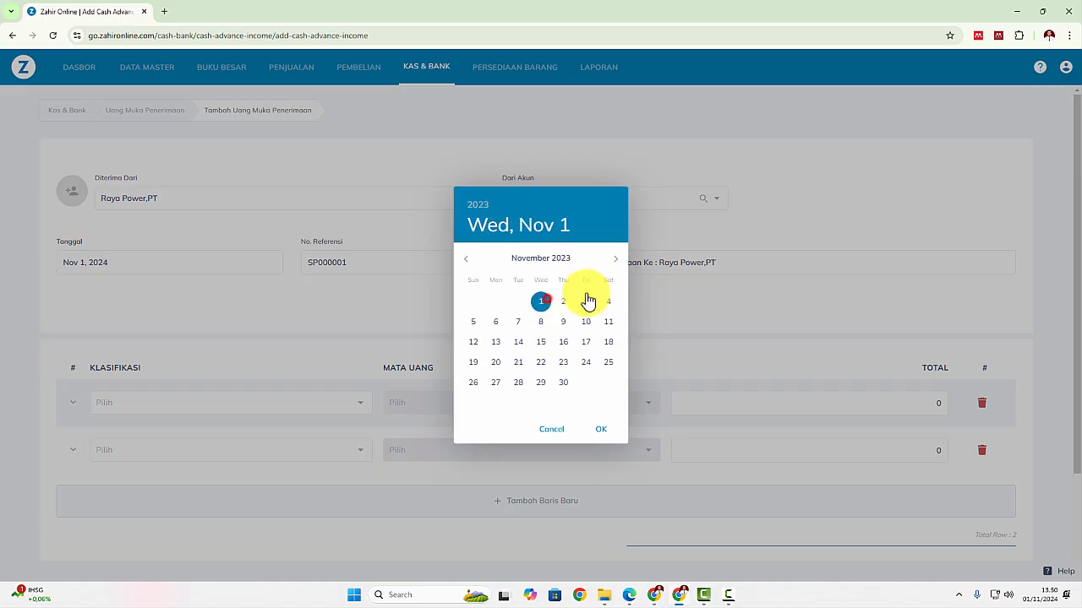
left_click(618, 265)
left_click(618, 265)
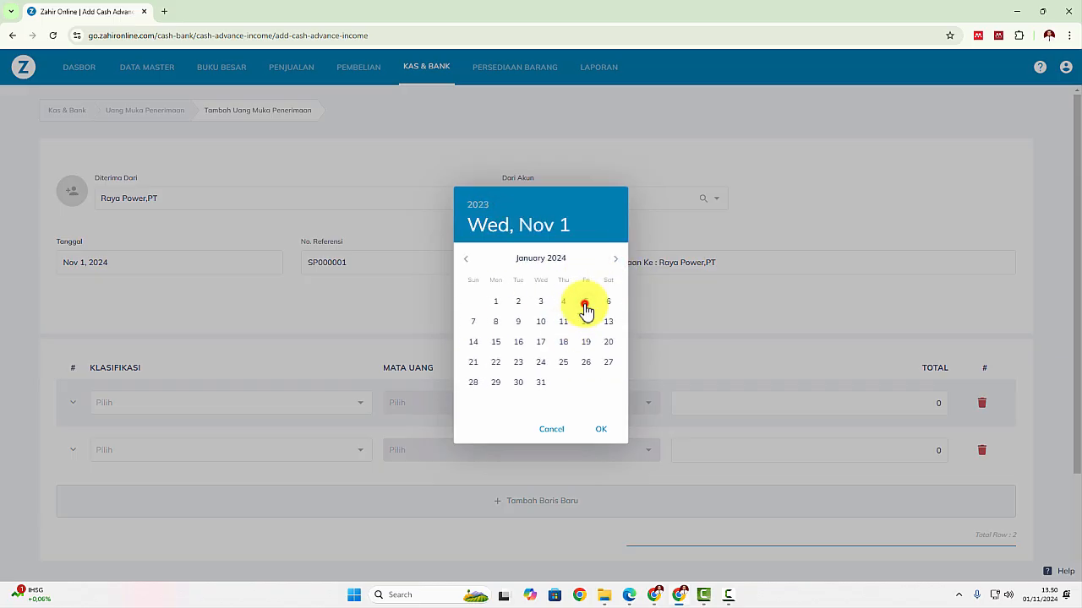
left_click(585, 307)
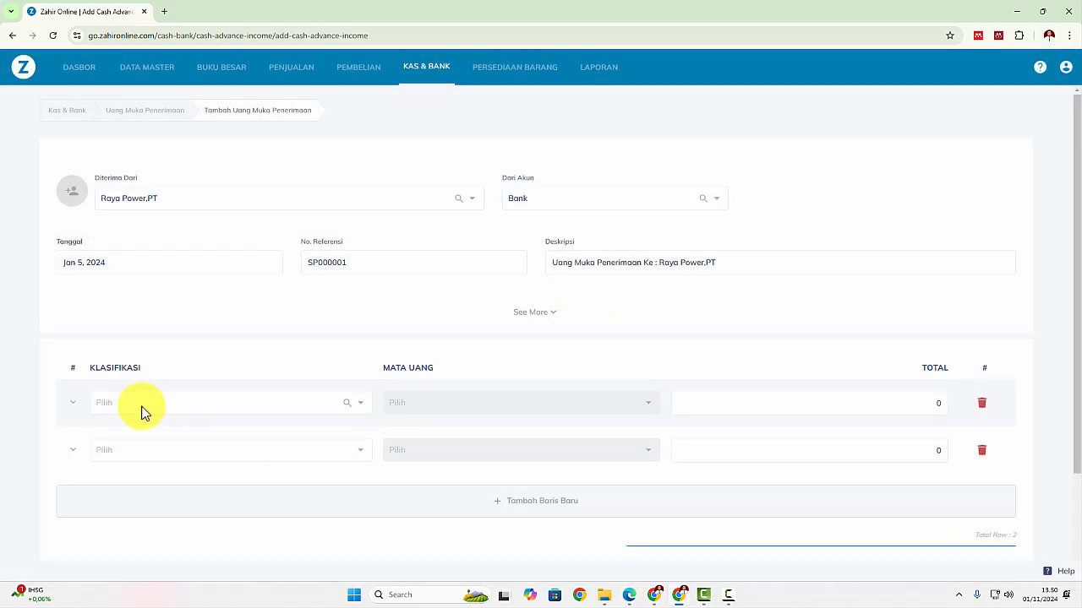
Classify the first row as Umum with a total of Rp 3,000,000, following the PDF document, and save the down payment receipt
left_click(359, 403)
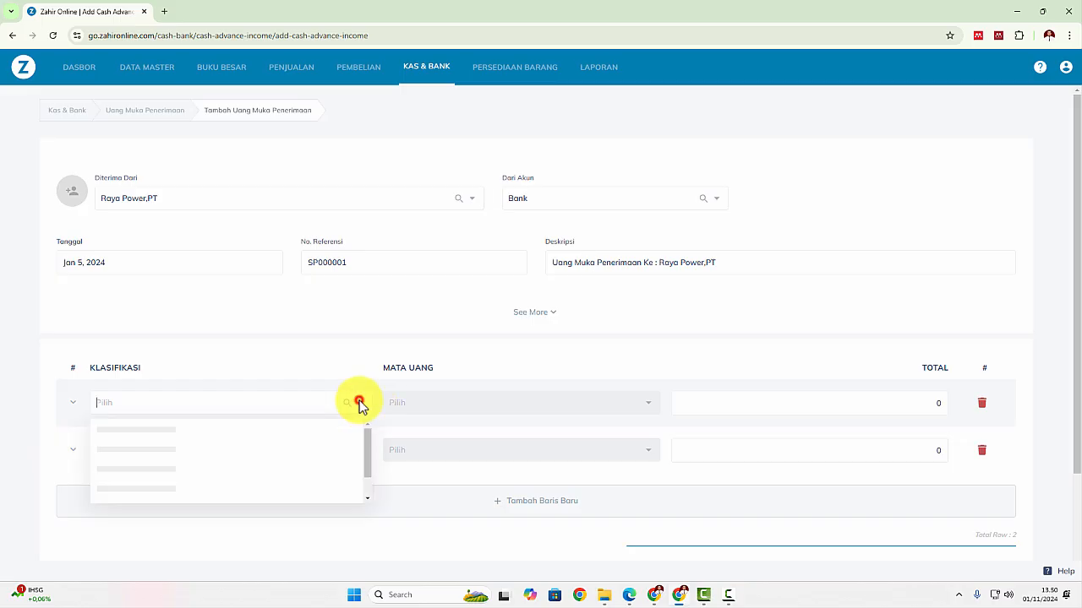
left_click(261, 435)
left_click(879, 401)
left_click_drag(879, 400, 955, 406)
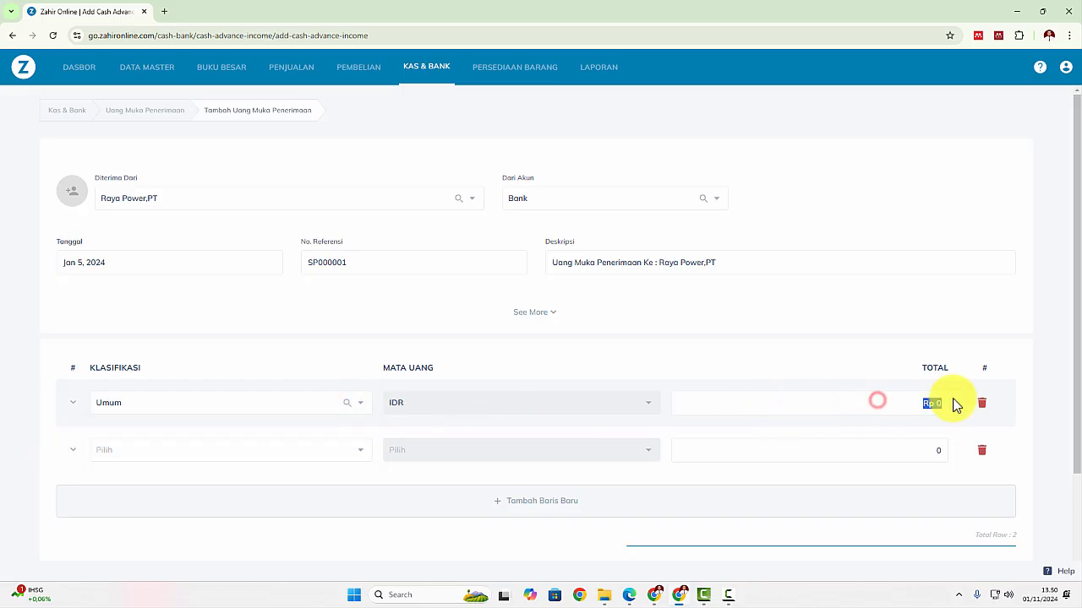
key("alt+Tab")
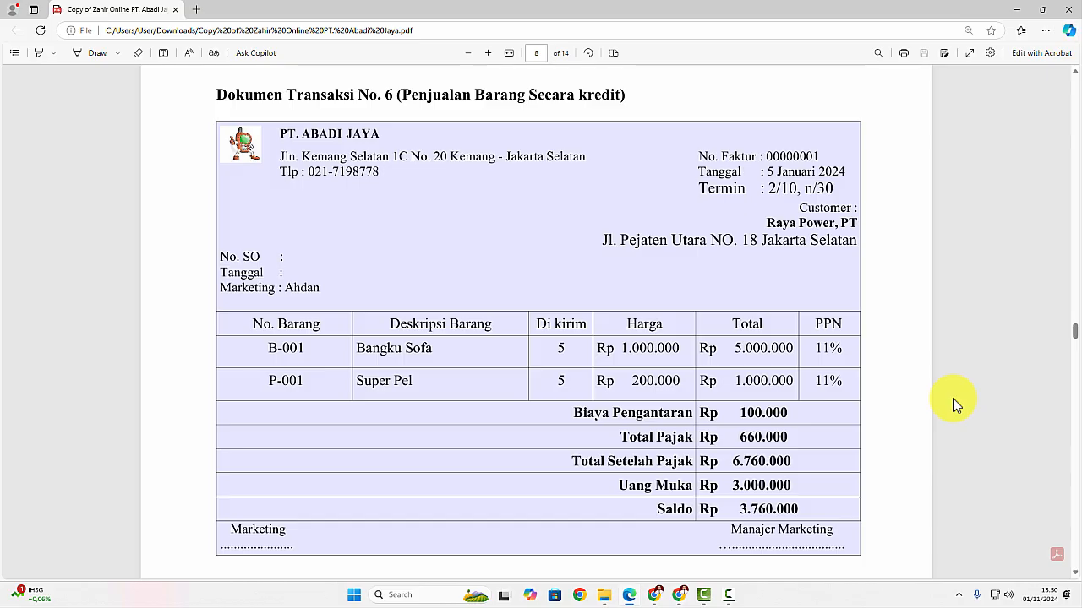
key("alt+Tab")
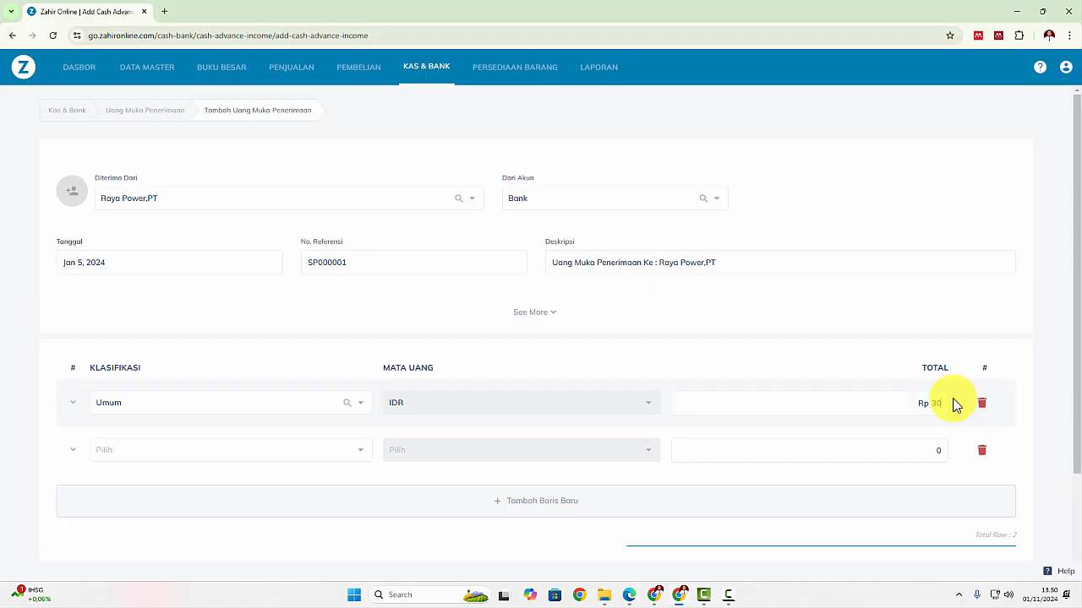
scroll(955, 406, "down", 2)
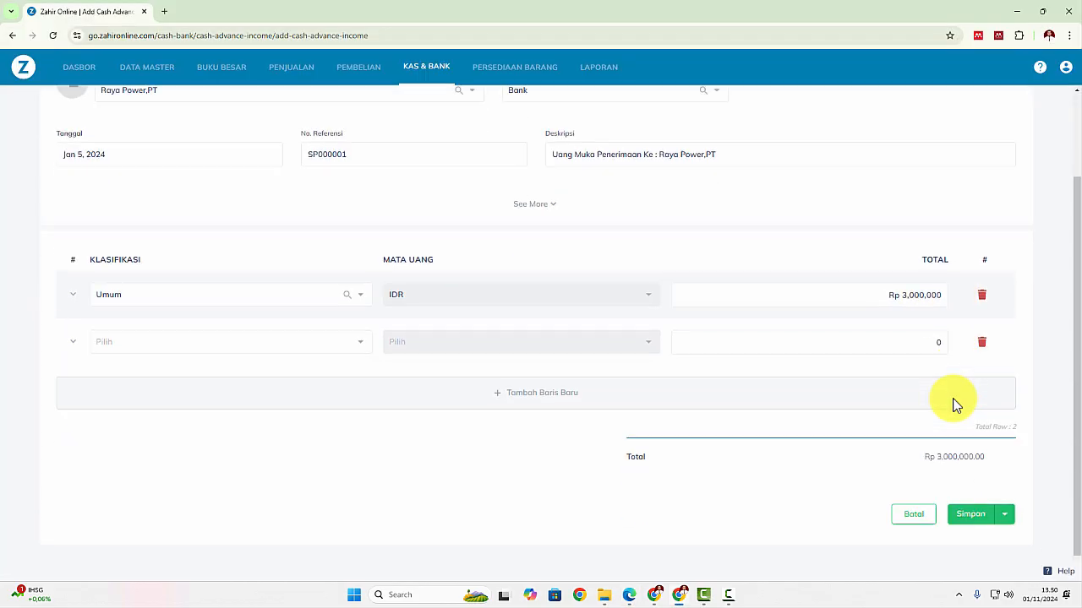
left_click(970, 500)
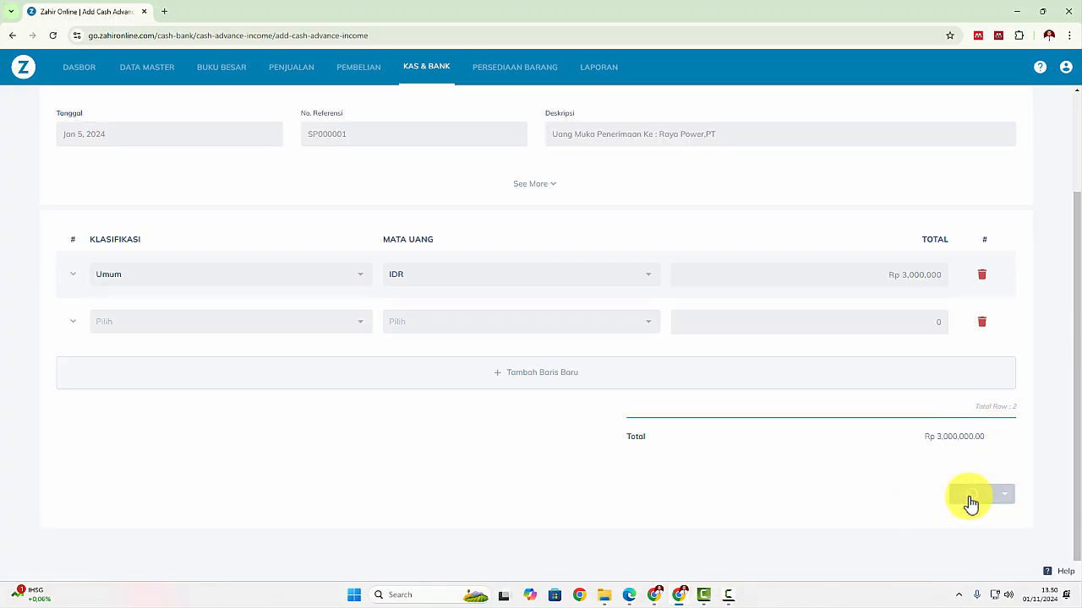
Open the draft sales invoice of Raya Power,PT in Faktur Penjualan for editing
left_click(1002, 496)
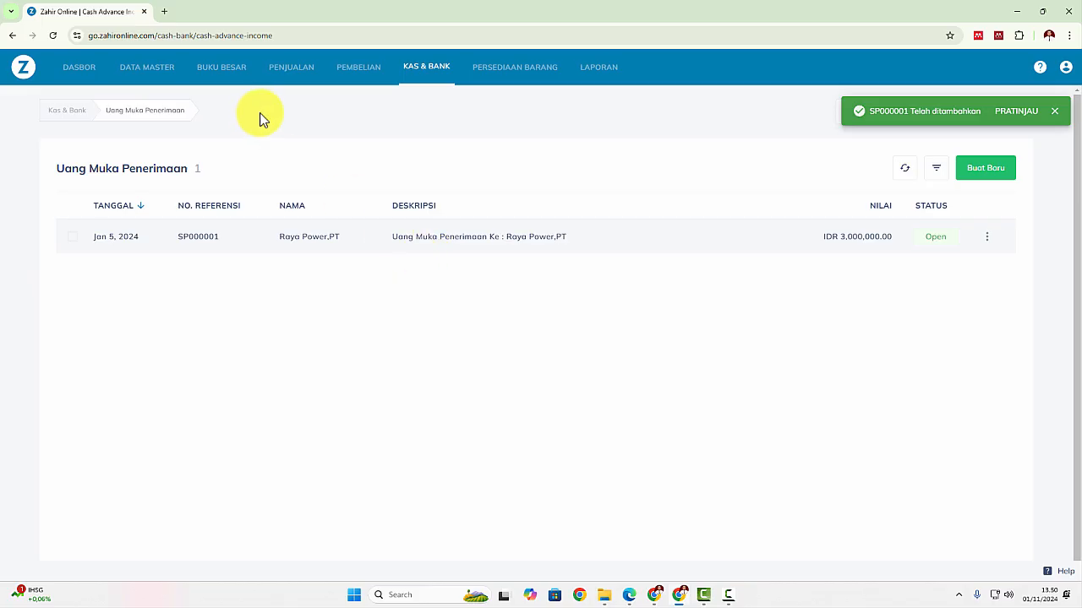
left_click(296, 74)
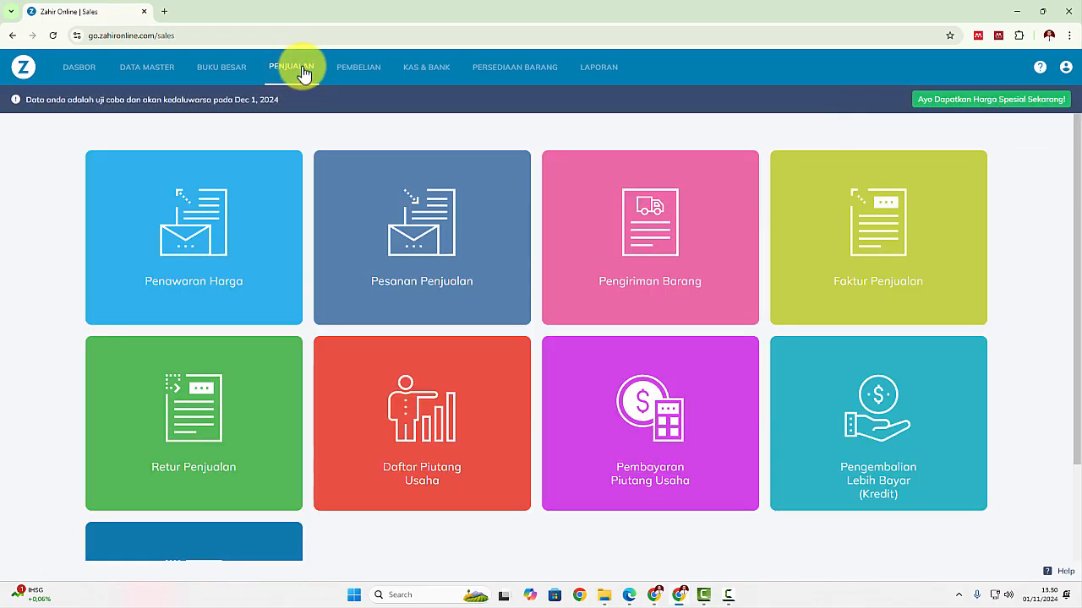
left_click(894, 248)
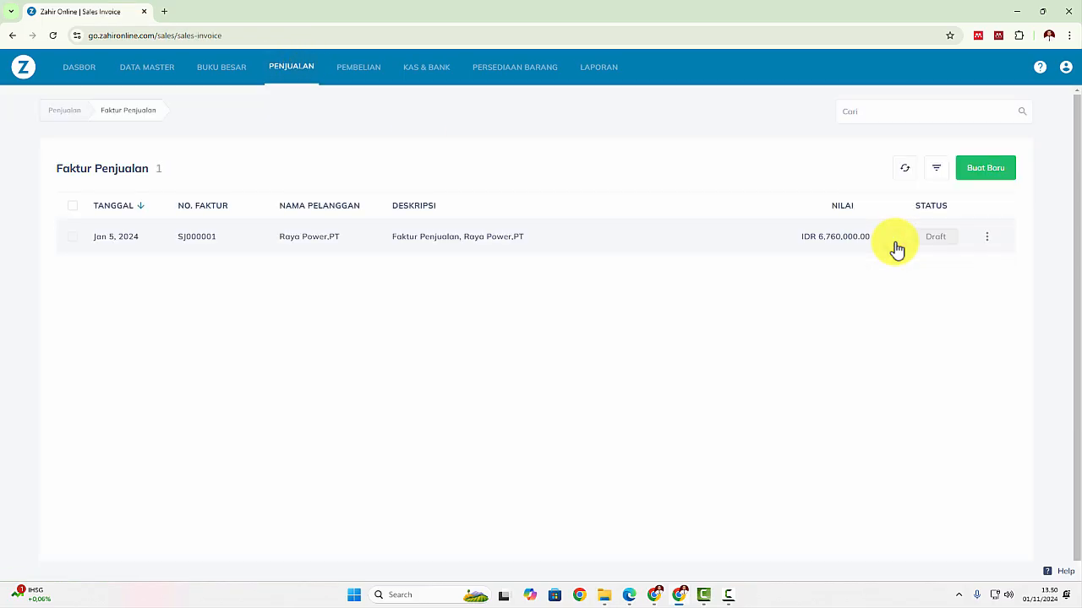
left_click(982, 239)
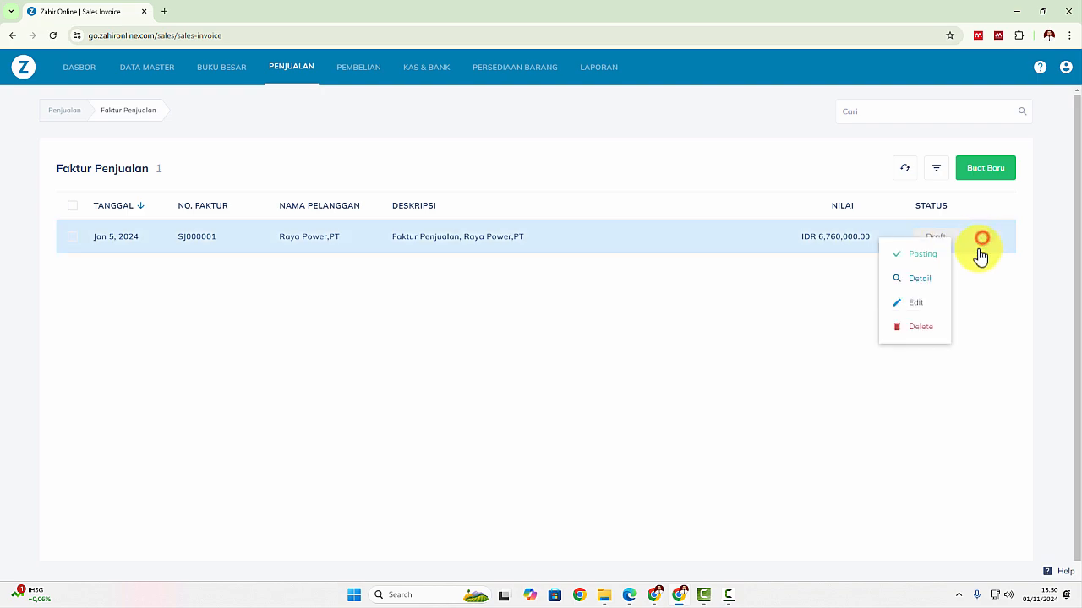
left_click(915, 303)
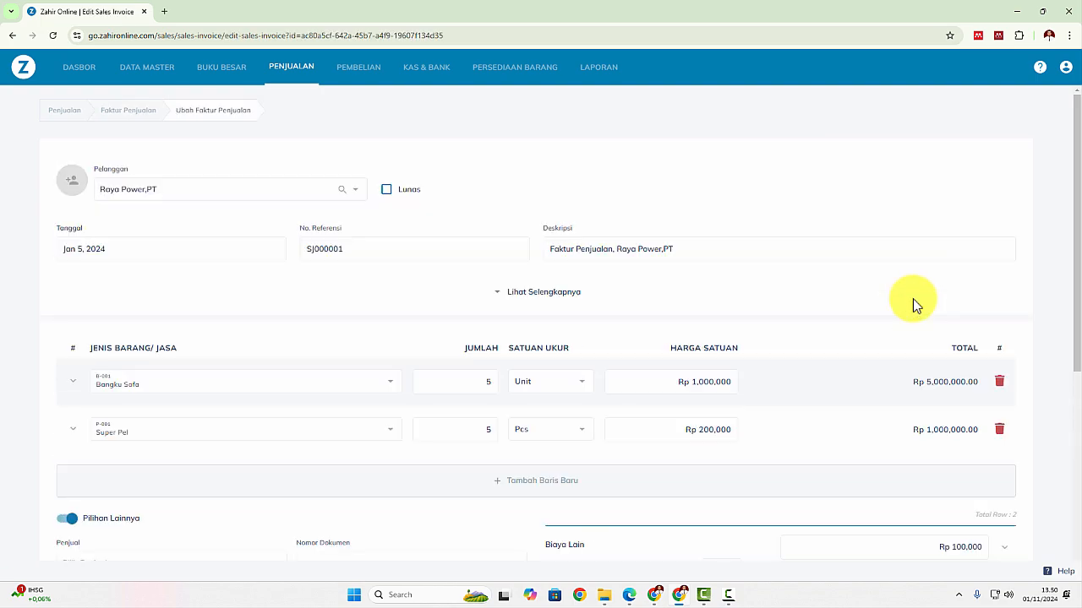
Switch the invoice's Uang Muka to a recorded advance and apply Rp 3,000,000 from the Raya Power,PT down payment receipt
scroll(915, 305, "down", 3)
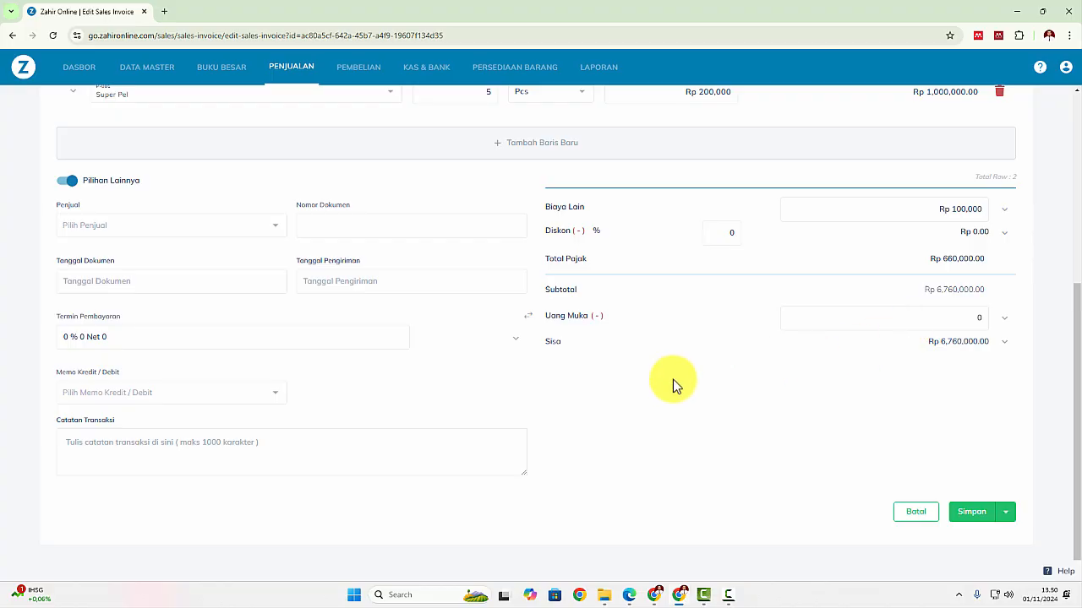
left_click(528, 319)
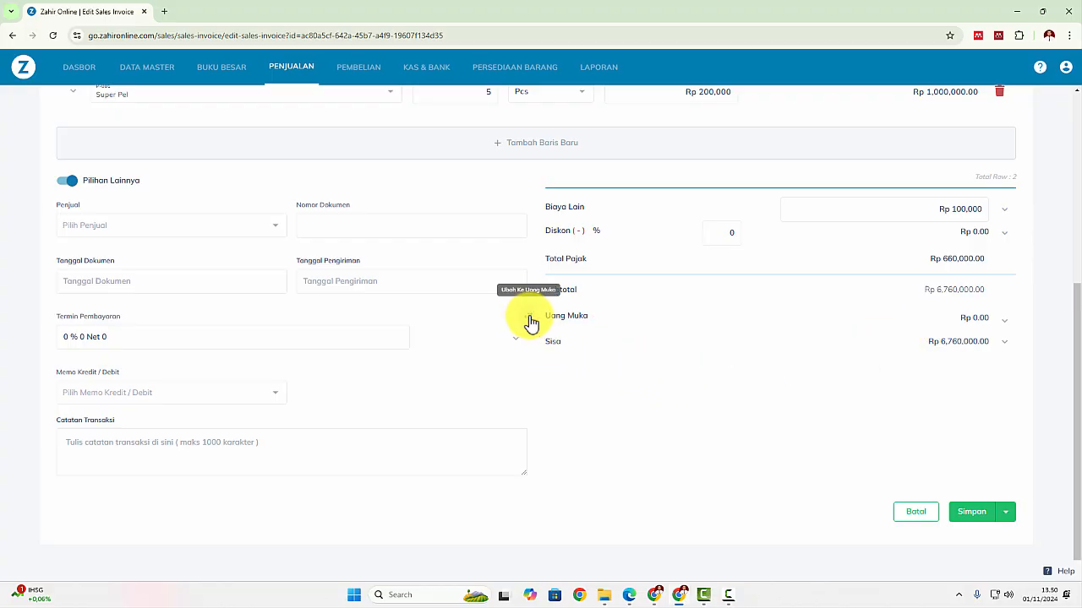
left_click(1008, 320)
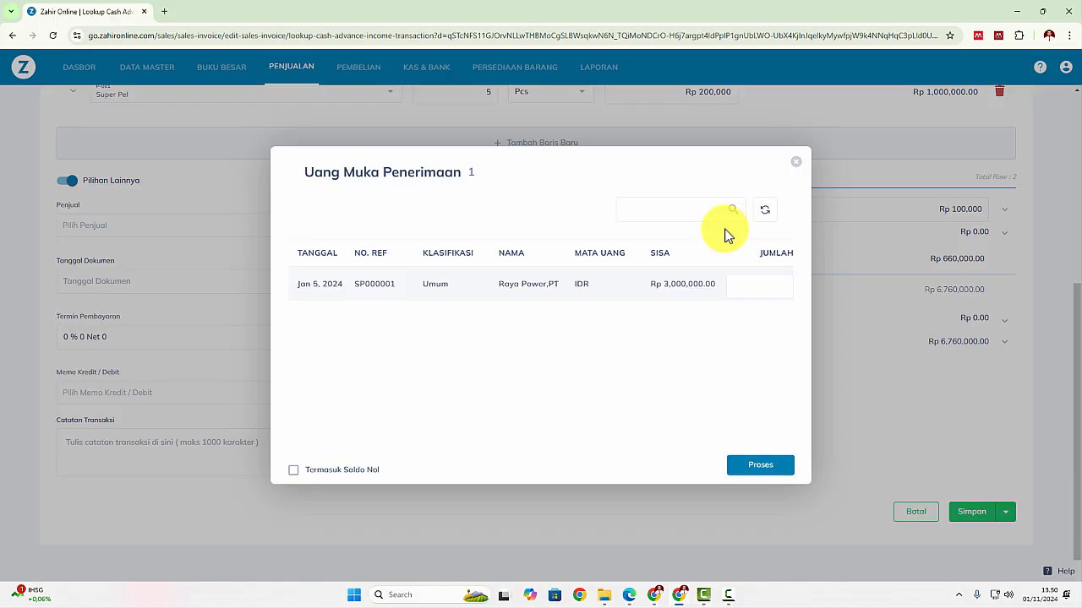
left_click(762, 289)
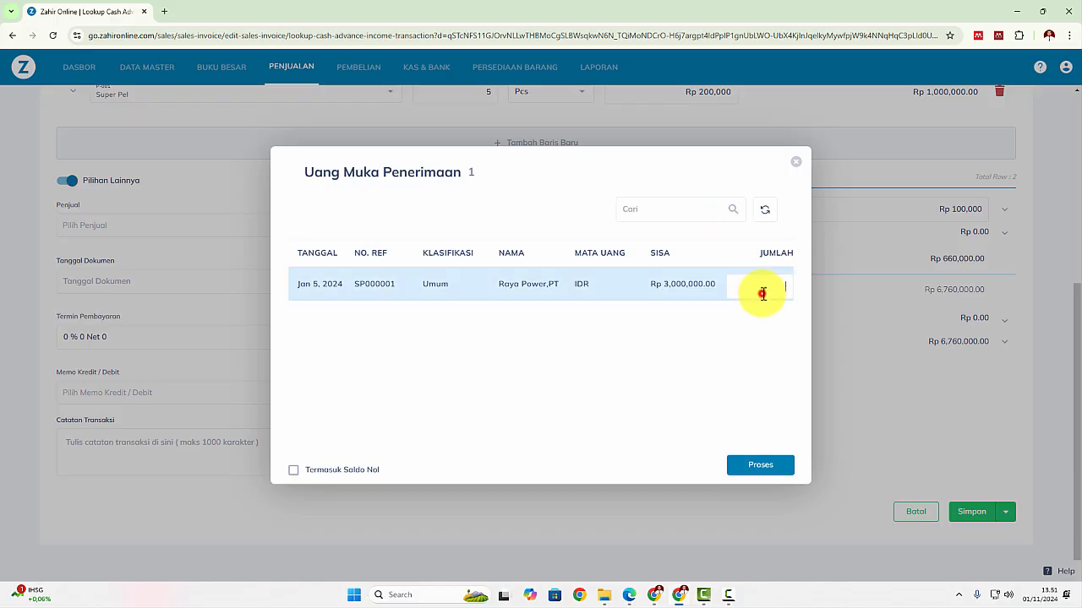
type("300")
left_click(765, 464)
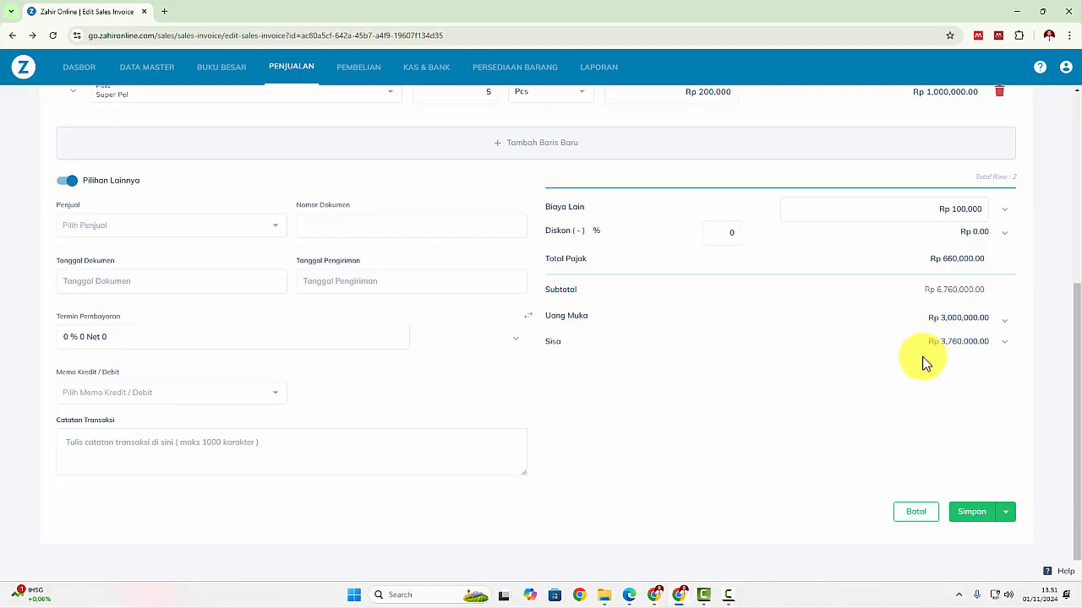
Compare the invoice's down payment and balance with the PDF document, and back out of saving at the change reason request
key("alt+Tab")
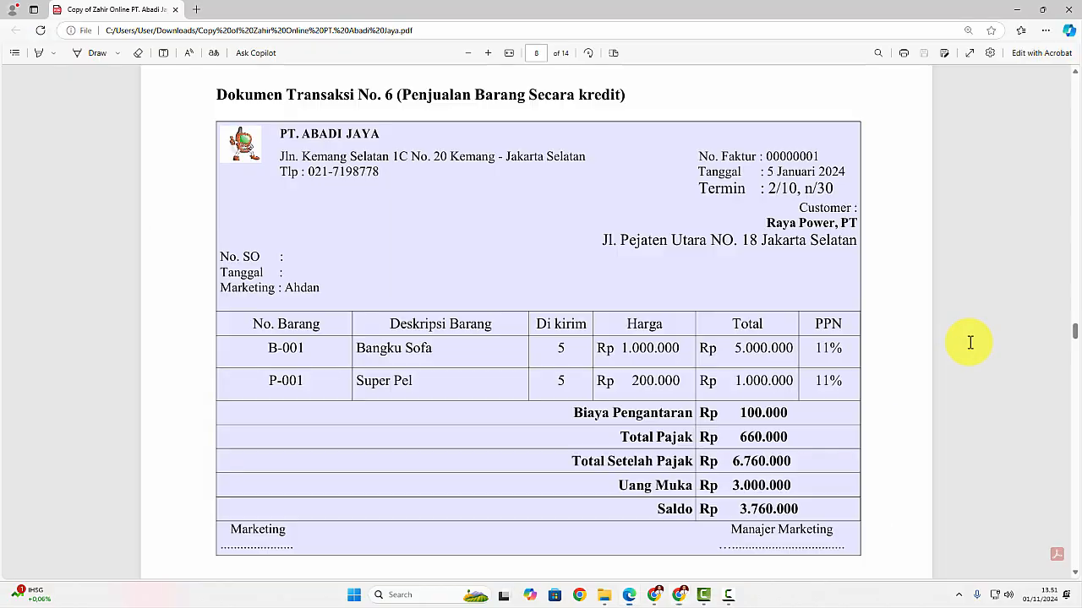
scroll(833, 391, "down", 1)
key("alt+Tab")
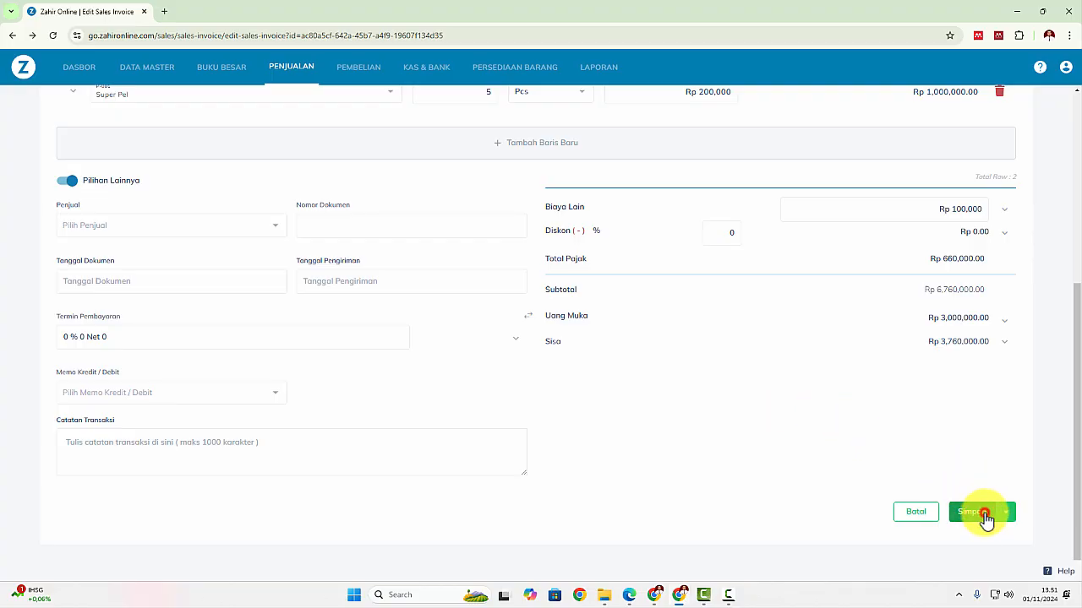
left_click(984, 514)
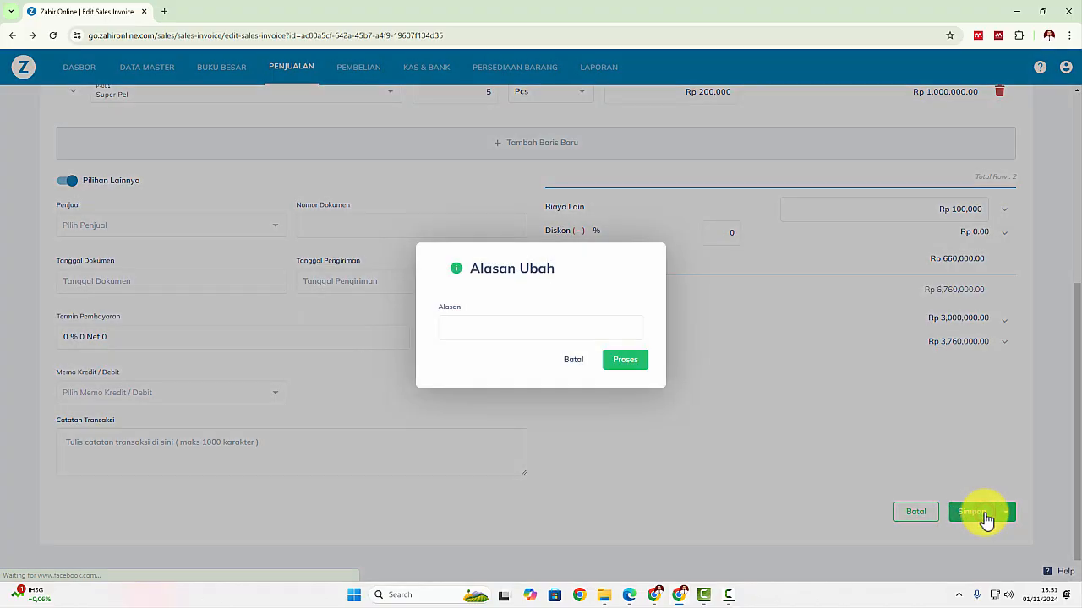
left_click(575, 365)
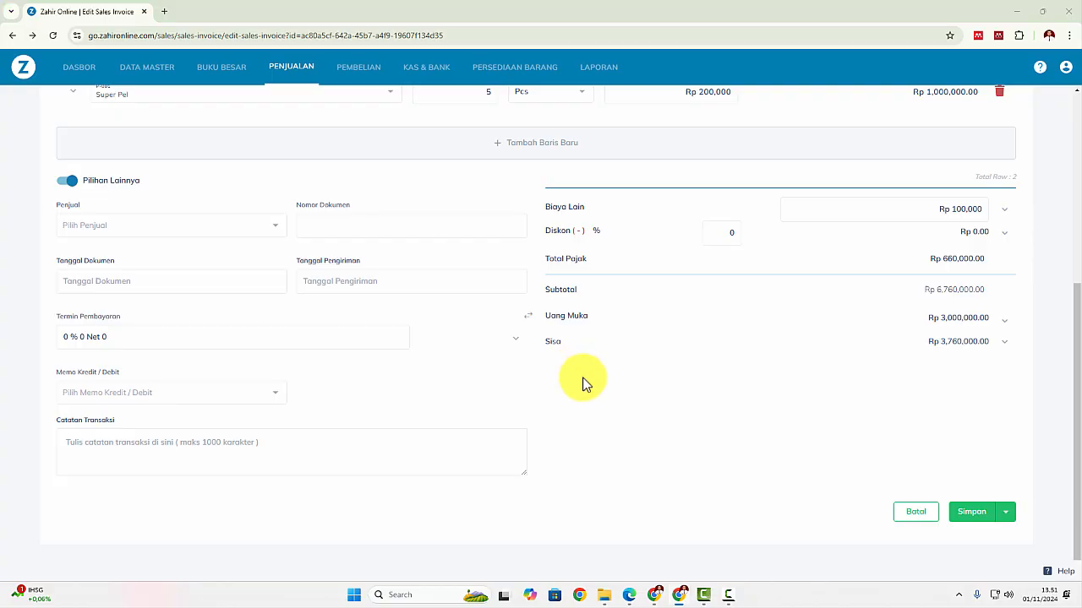
Set the invoice's payment term following the PDF document: 10 discount days, 30 days until due and a 2% early discount
key("alt+Tab")
scroll(597, 378, "up", 4)
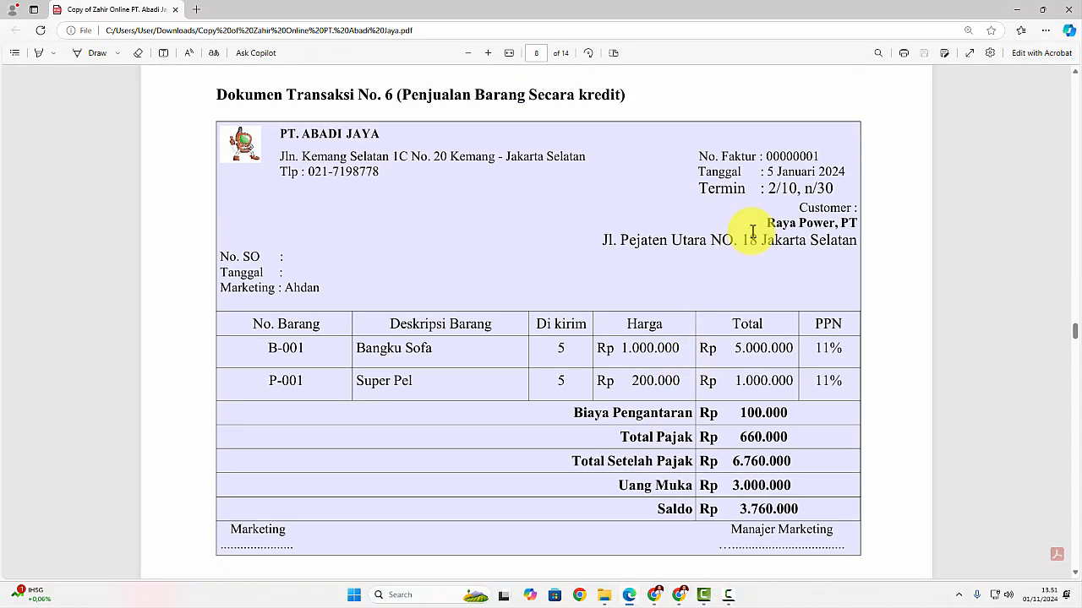
key("alt+Tab")
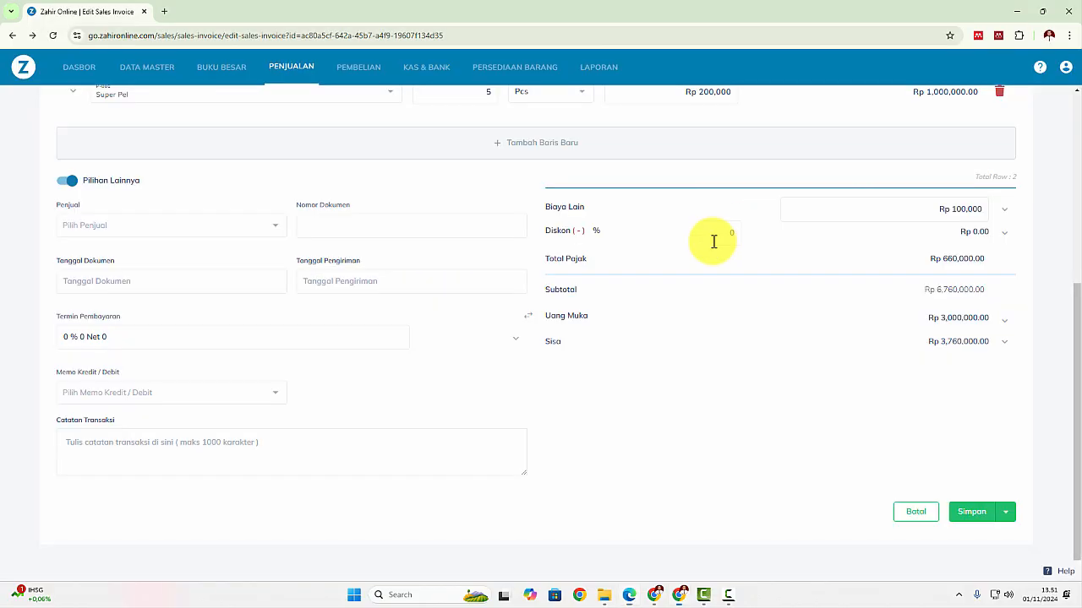
left_click(395, 339)
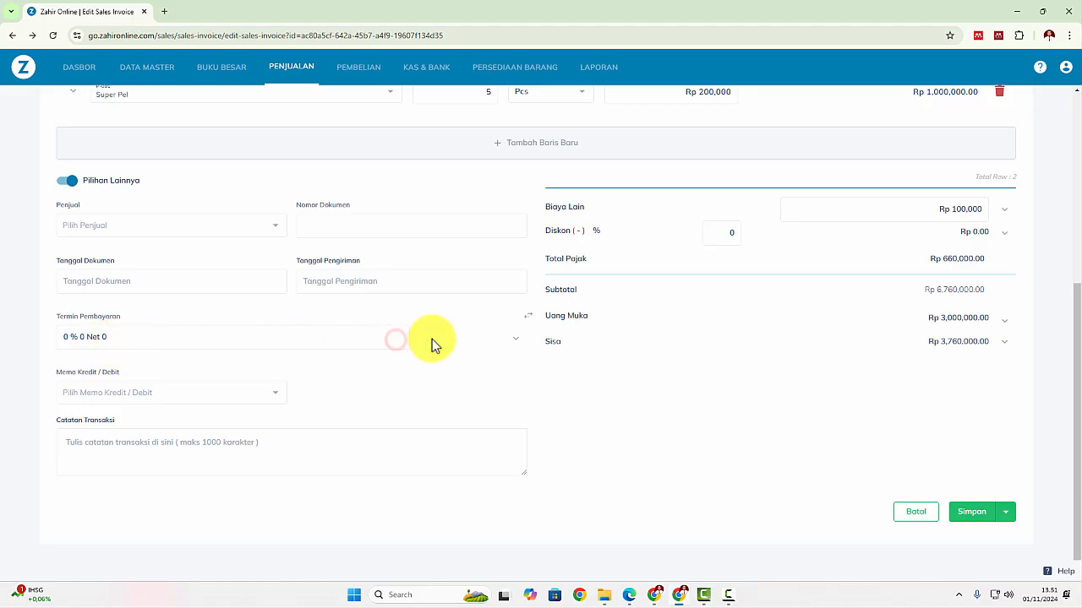
left_click(511, 339)
left_click_drag(120, 380, 291, 380)
key("alt+Tab")
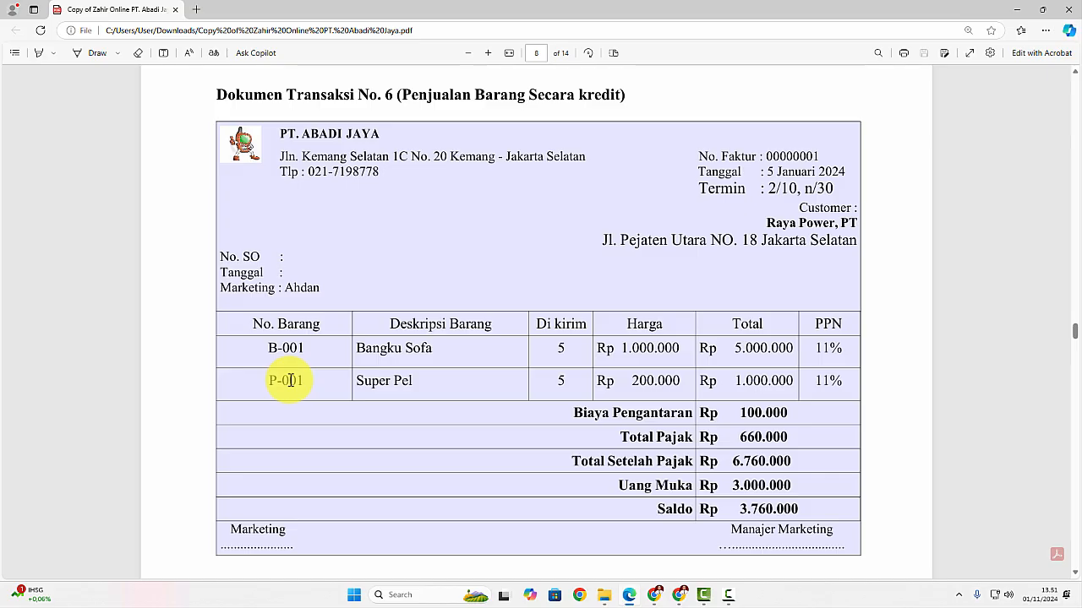
key("alt+Tab")
type("10")
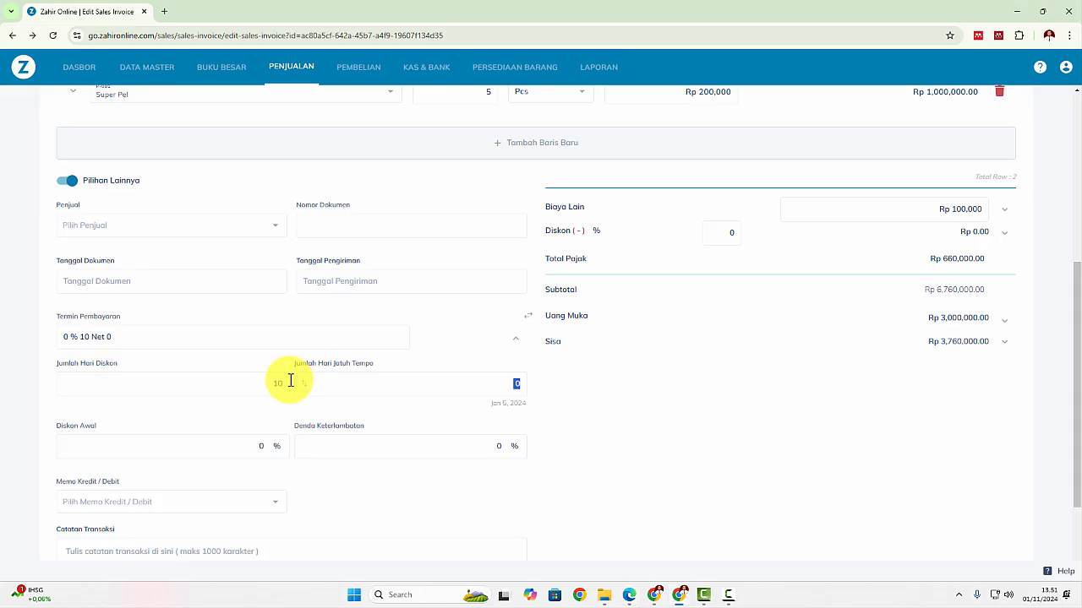
type("30")
key("Tab")
type("2")
left_click(710, 427)
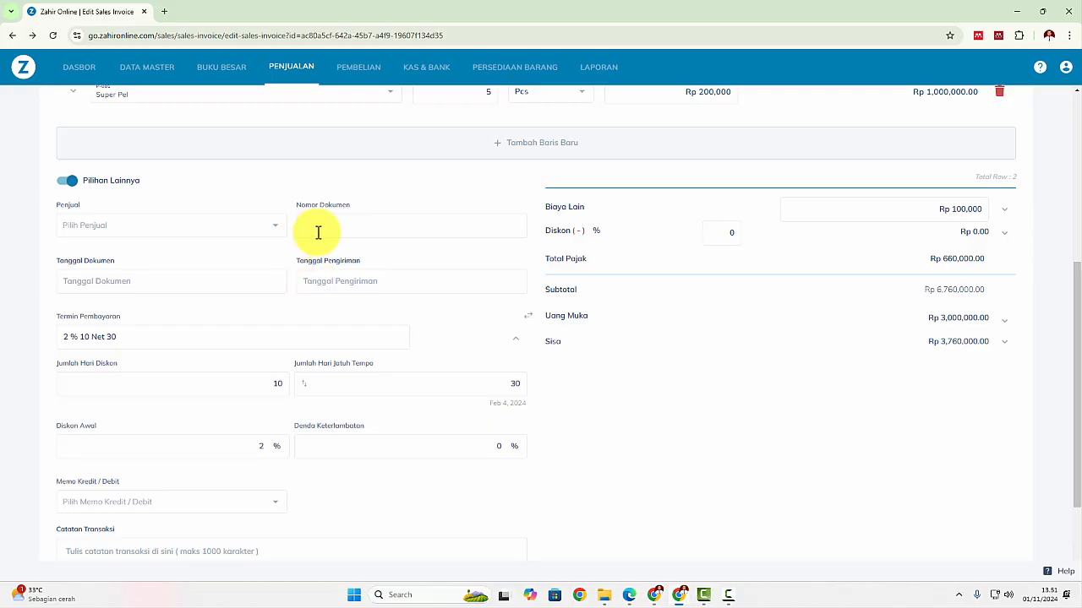
Create a contact for the marketing person named in the PDF document, with Penjual as the only contact type
key("alt+Tab")
double_click(296, 288)
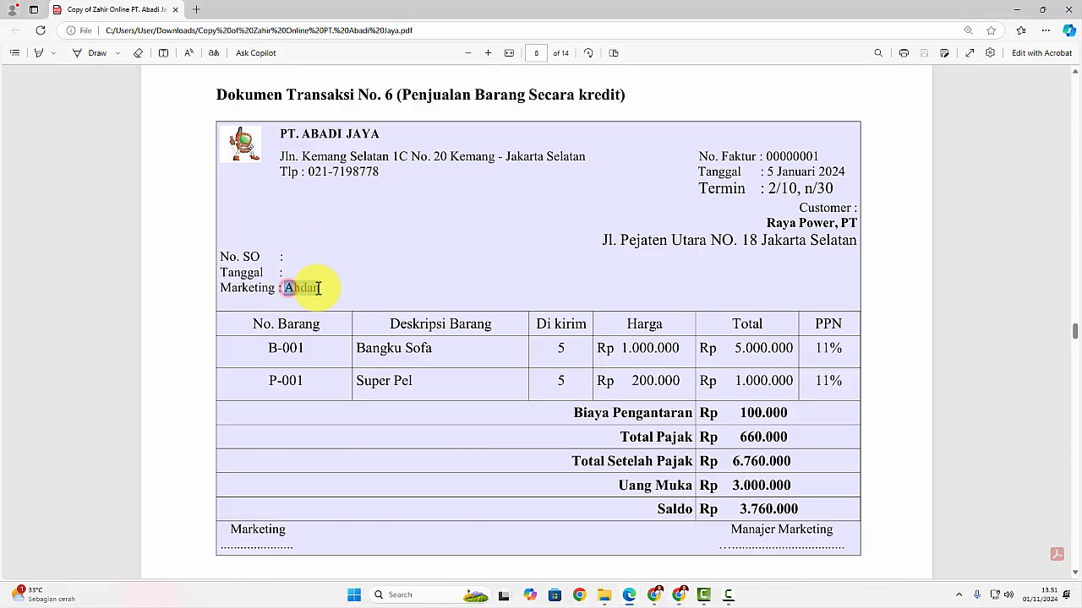
key("alt+Tab")
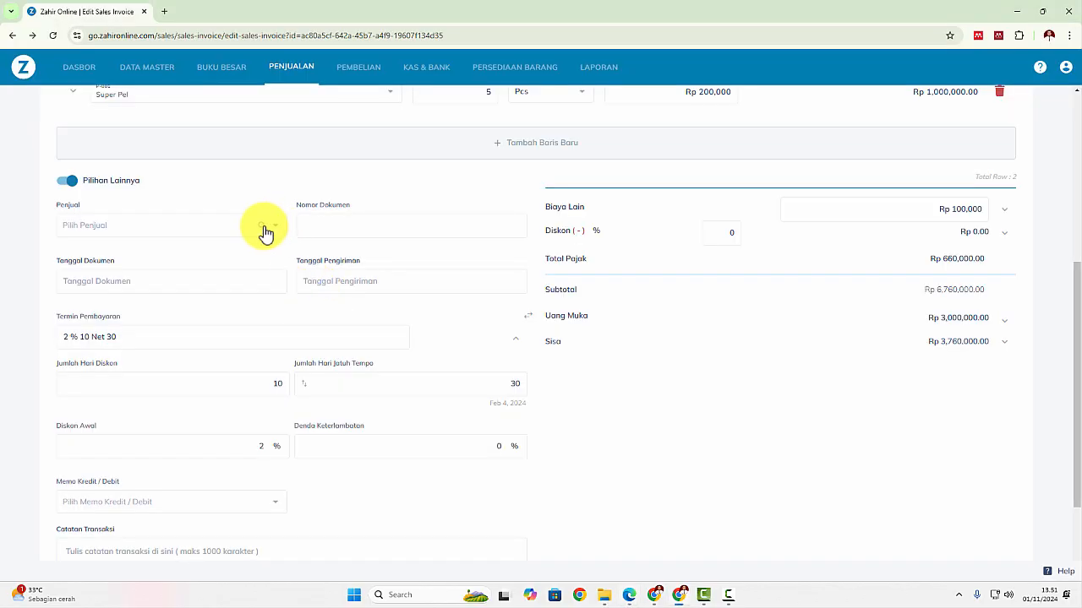
left_click(265, 233)
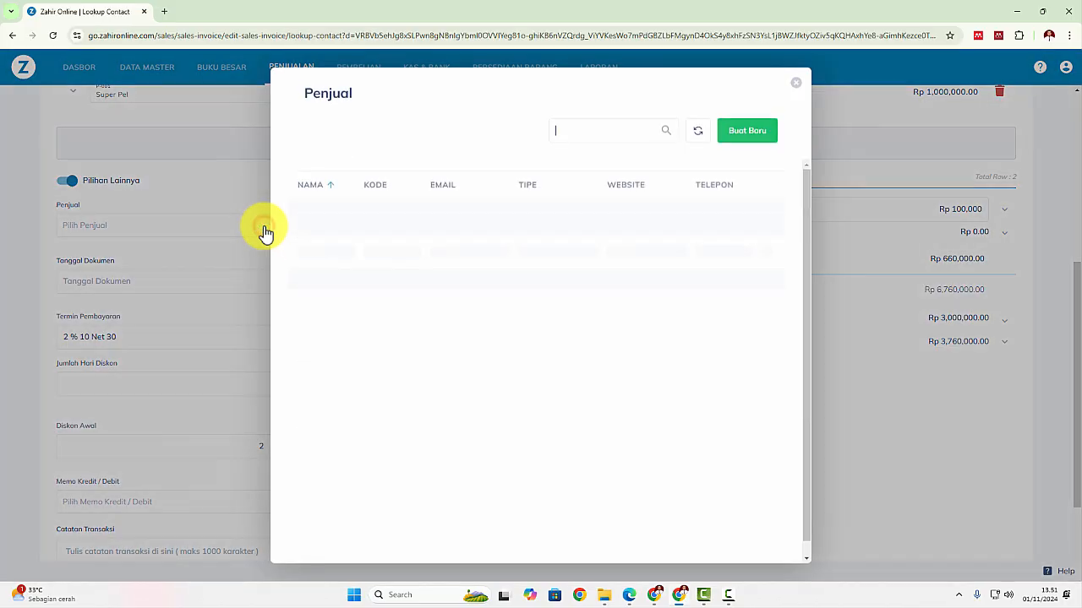
left_click(750, 139)
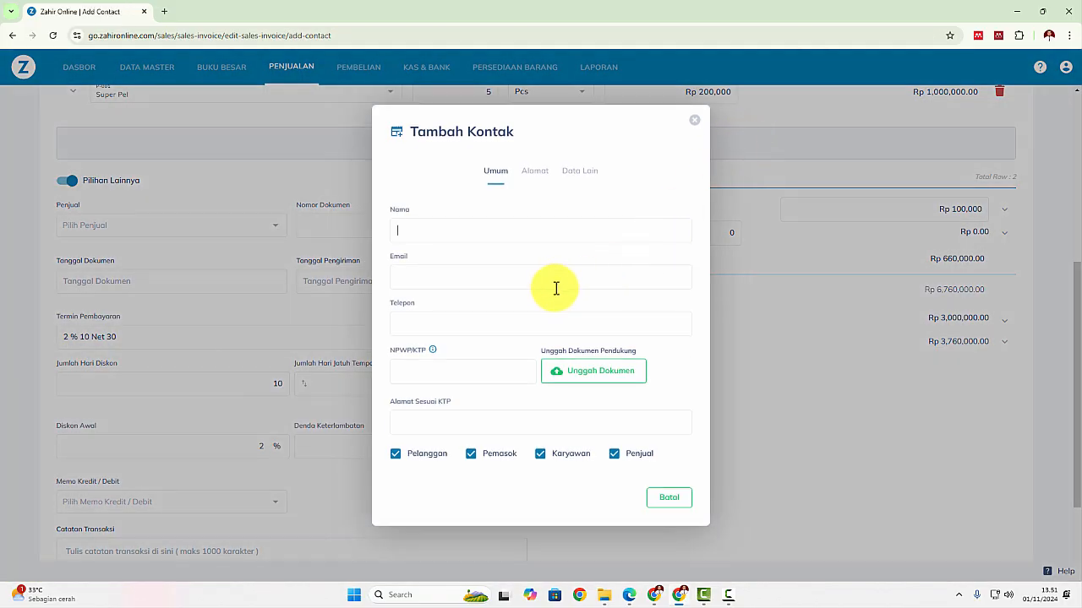
left_click(570, 454)
left_click(500, 454)
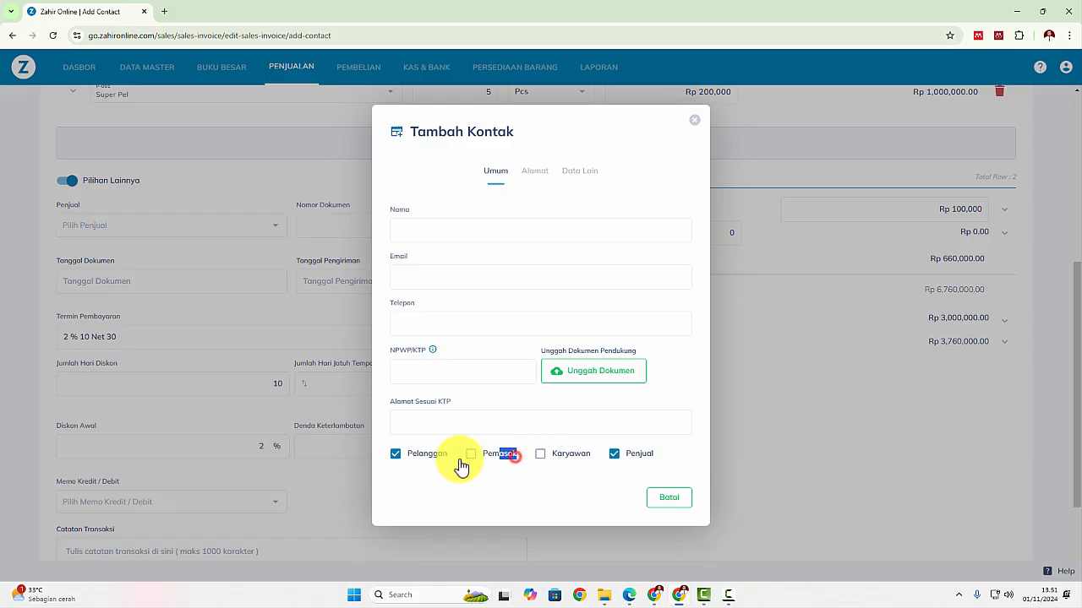
left_click(444, 457)
left_click(454, 233)
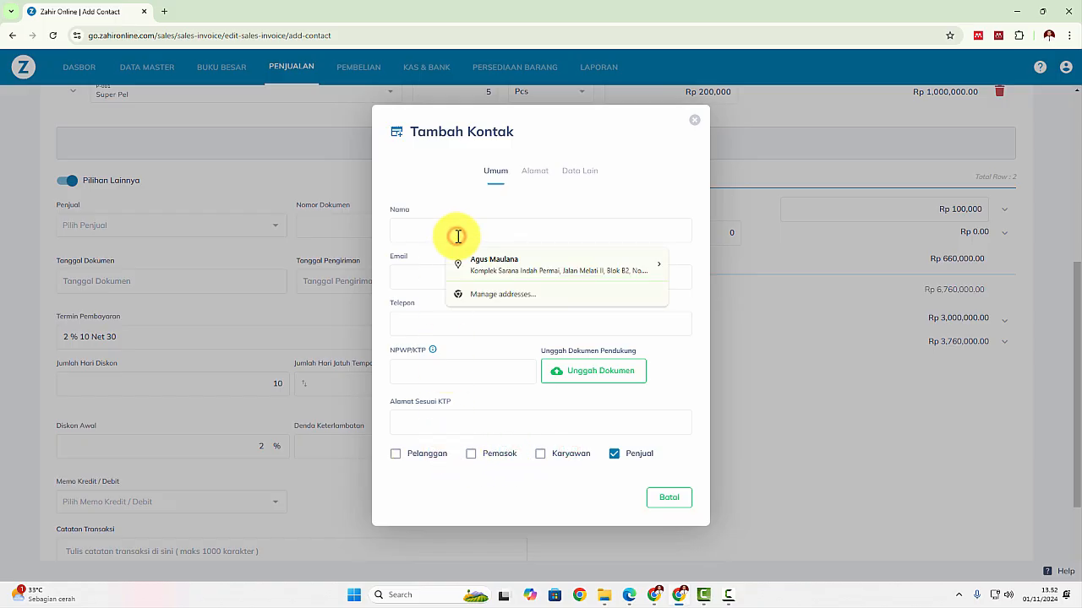
type("Ahdan")
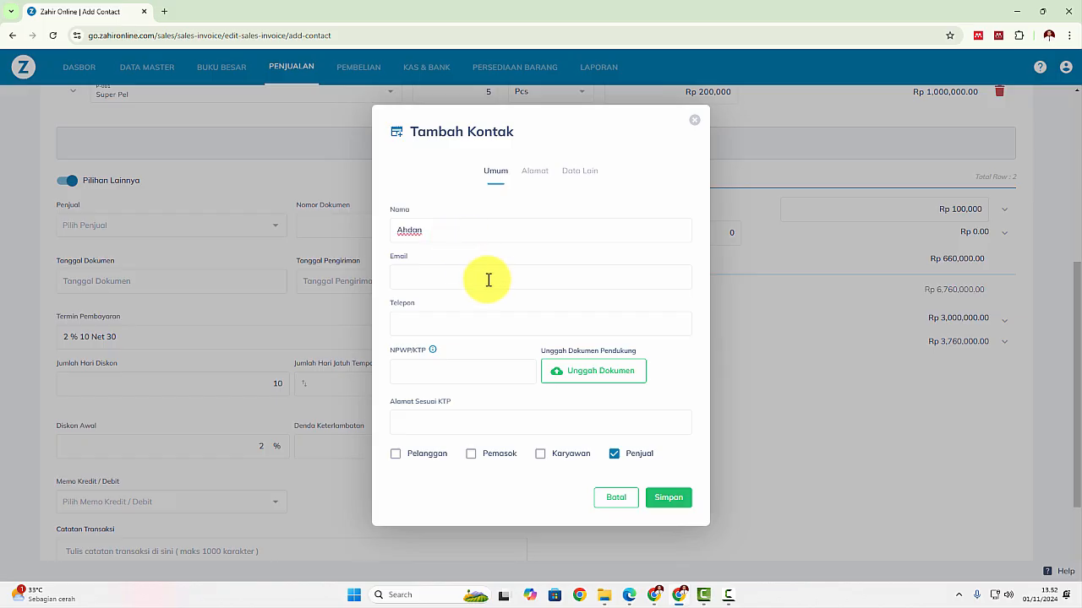
left_click(674, 502)
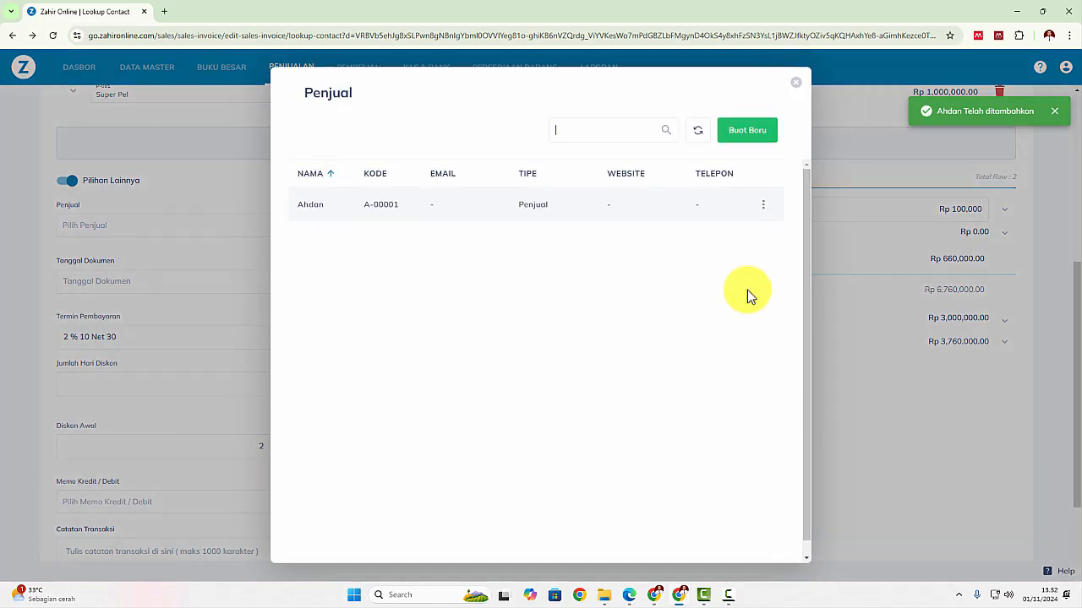
Assign the newly added contact as the invoice's Penjual
left_click(796, 82)
left_click(99, 230)
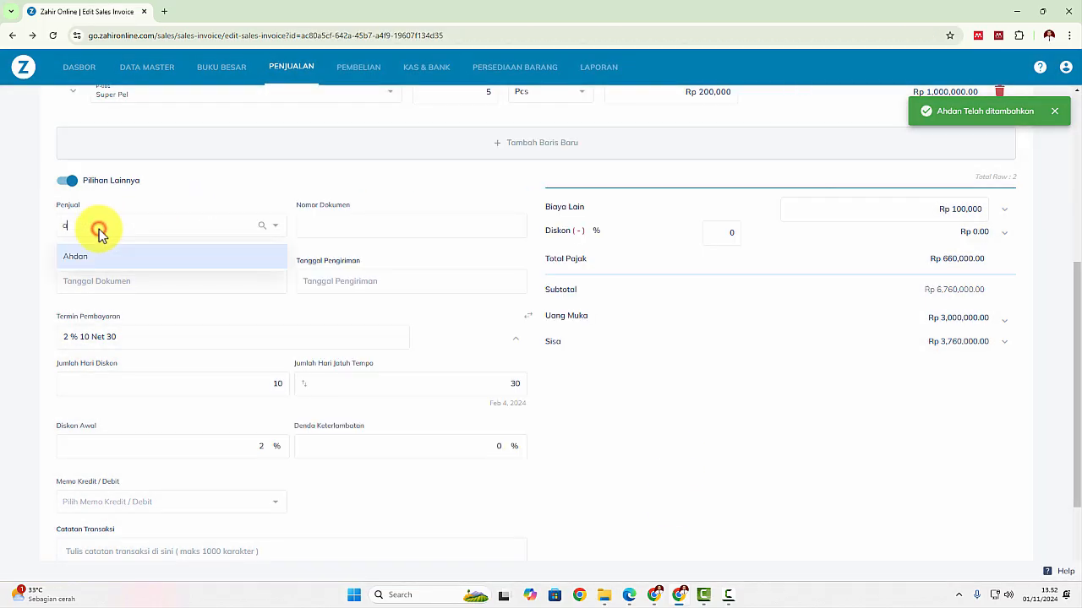
left_click(84, 258)
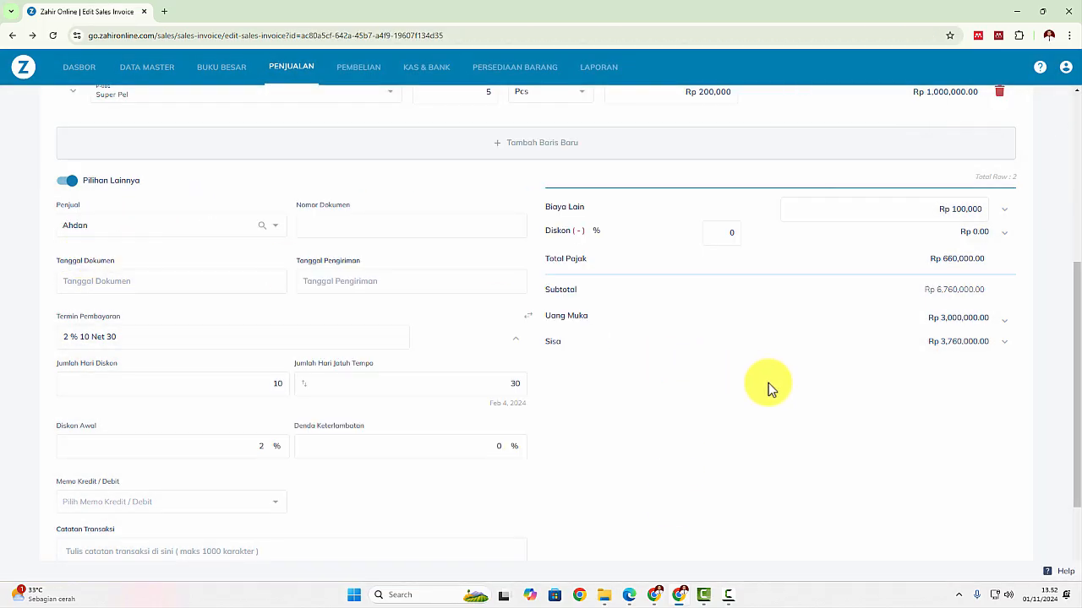
Check the invoice against the PDF document and save its changes with the reason "perubahan uang muka"
key("alt+Tab")
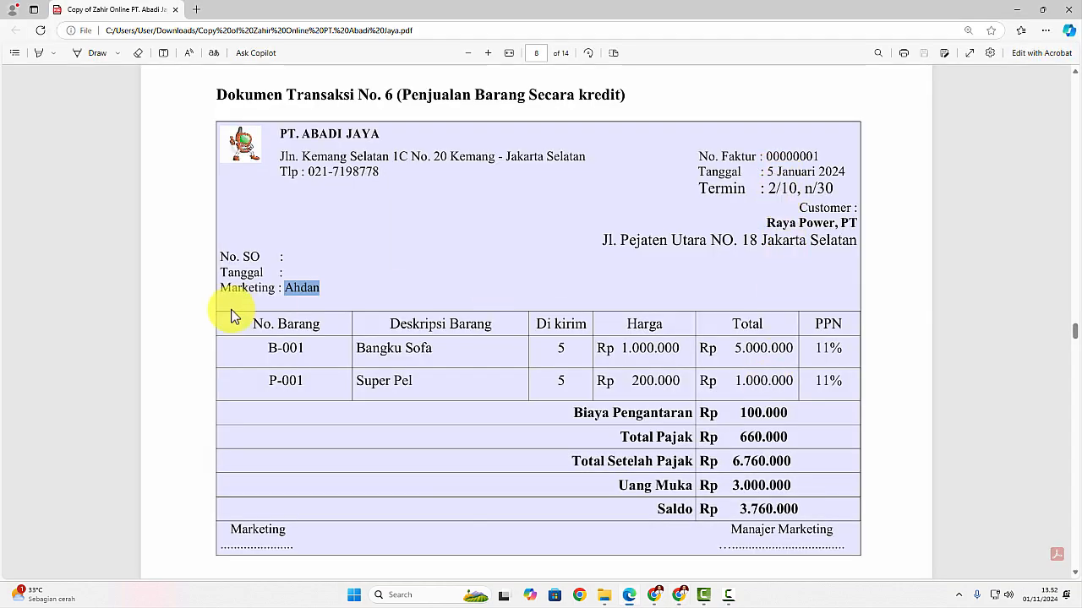
key("alt+Tab")
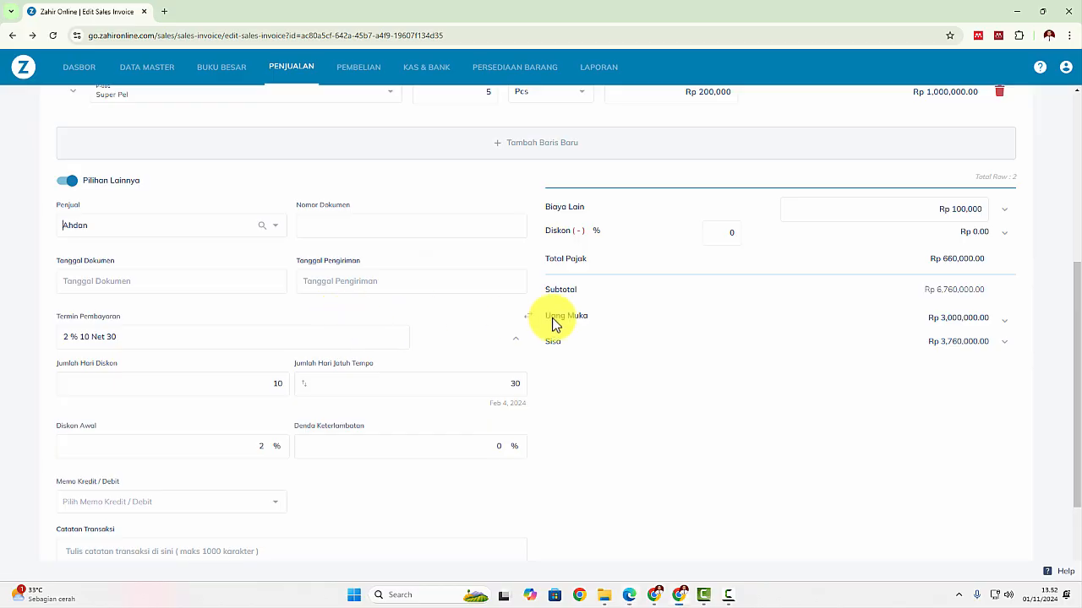
scroll(893, 364, "down", 2)
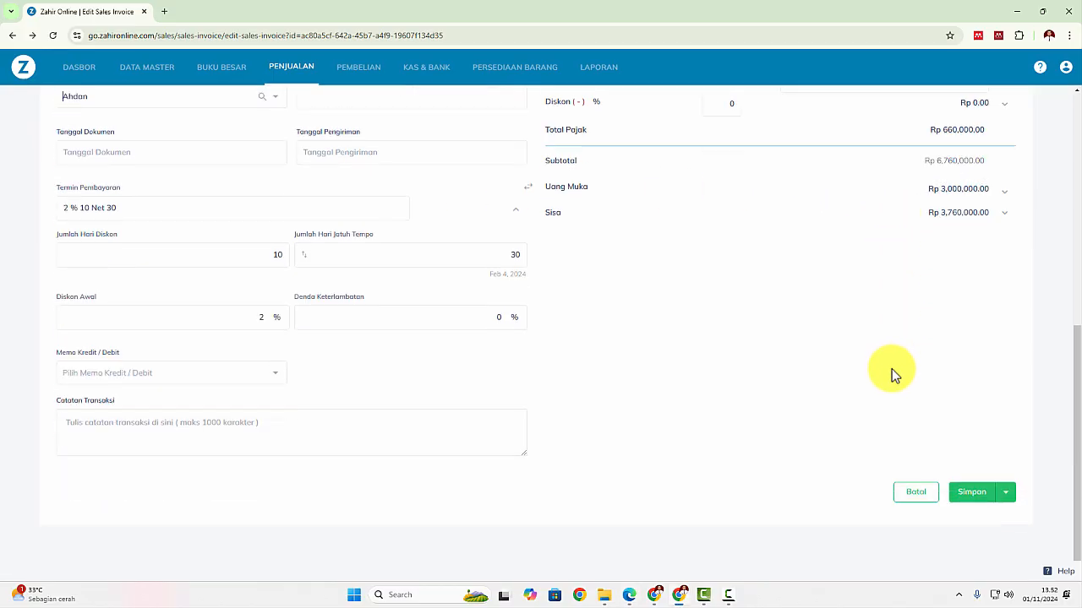
left_click(968, 494)
left_click(469, 331)
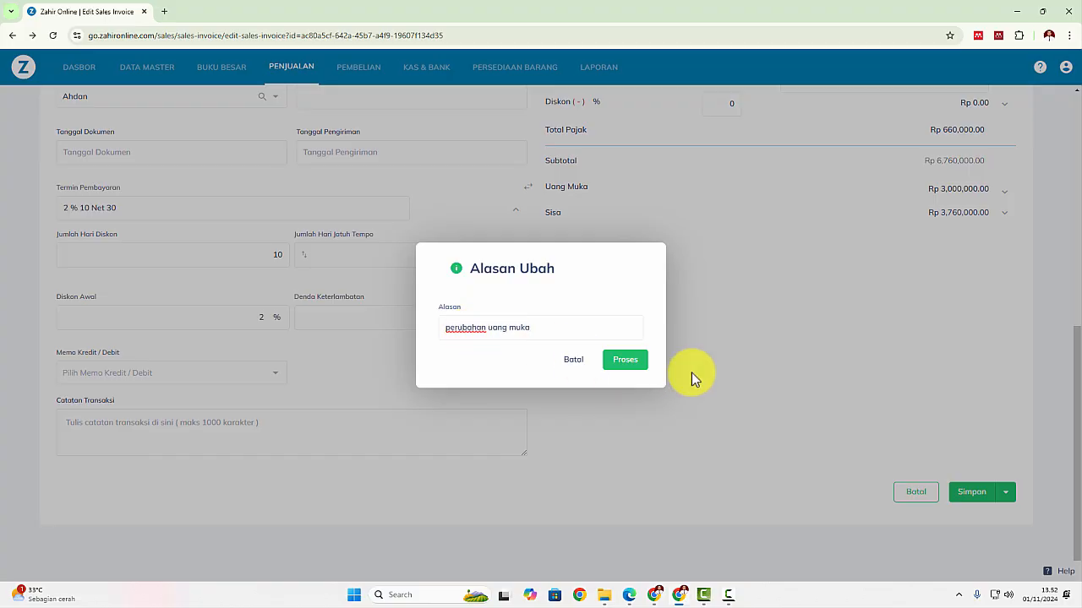
left_click(647, 369)
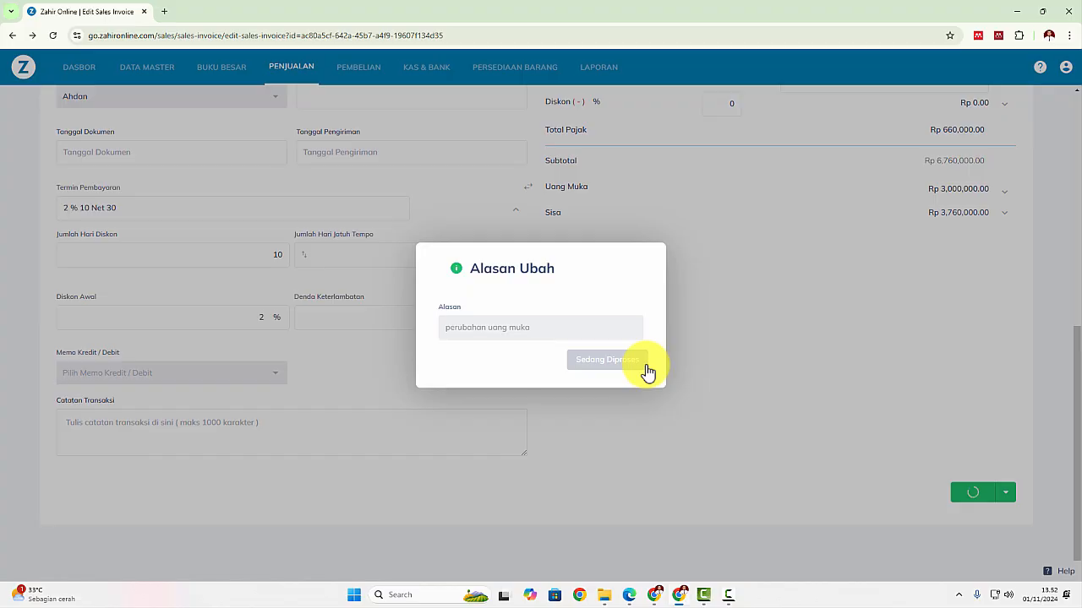
Look up transaction document no. 7 in the PDF and start a new Pengeluaran entry in Zahir Online
key("alt+Tab")
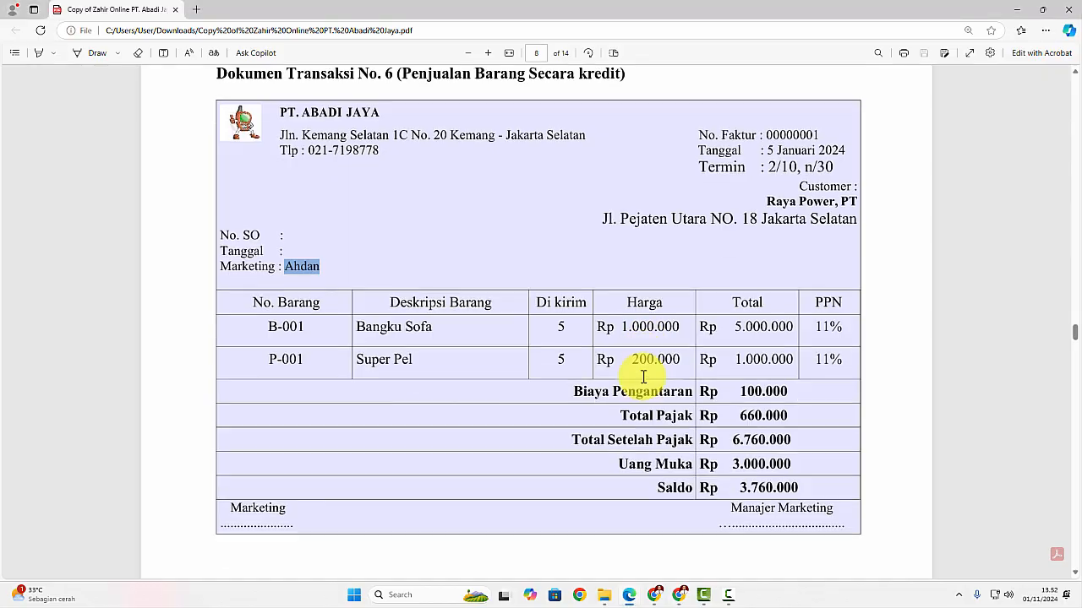
scroll(645, 372, "down", 3)
scroll(643, 377, "down", 3)
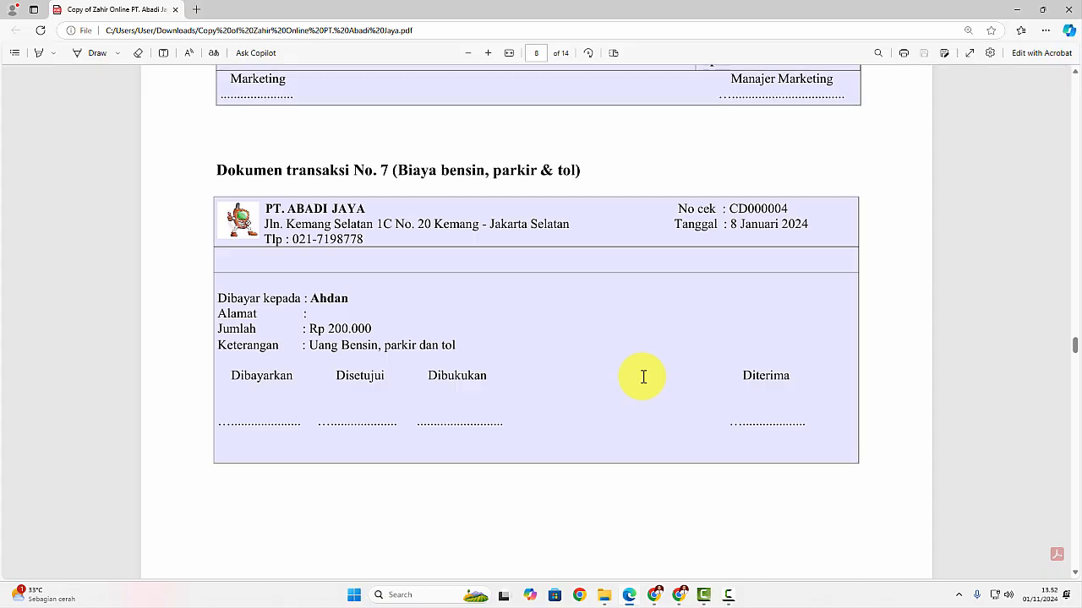
key("alt+Tab")
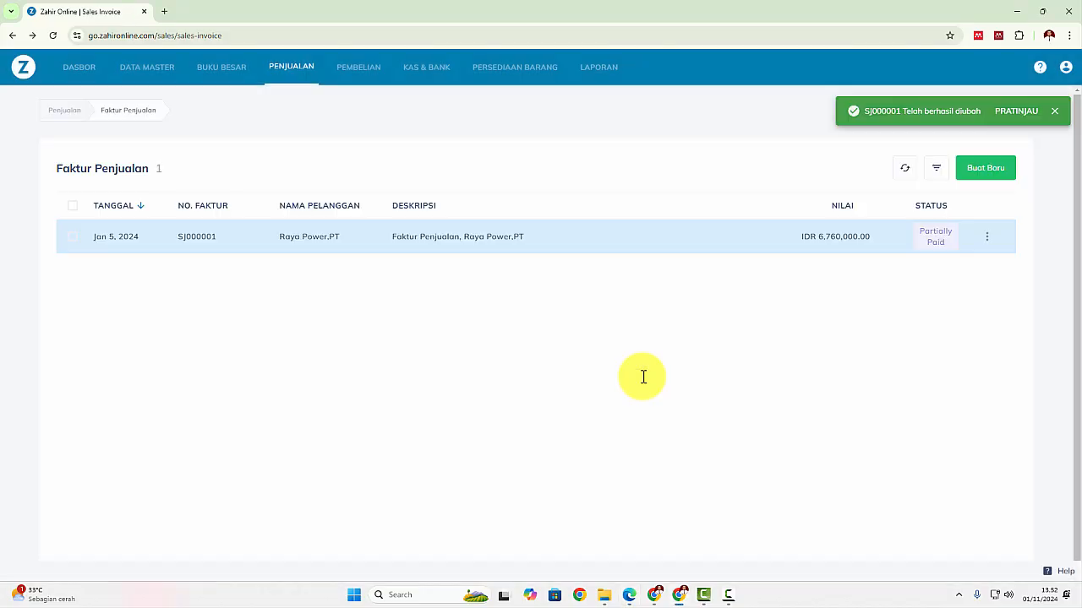
left_click(425, 69)
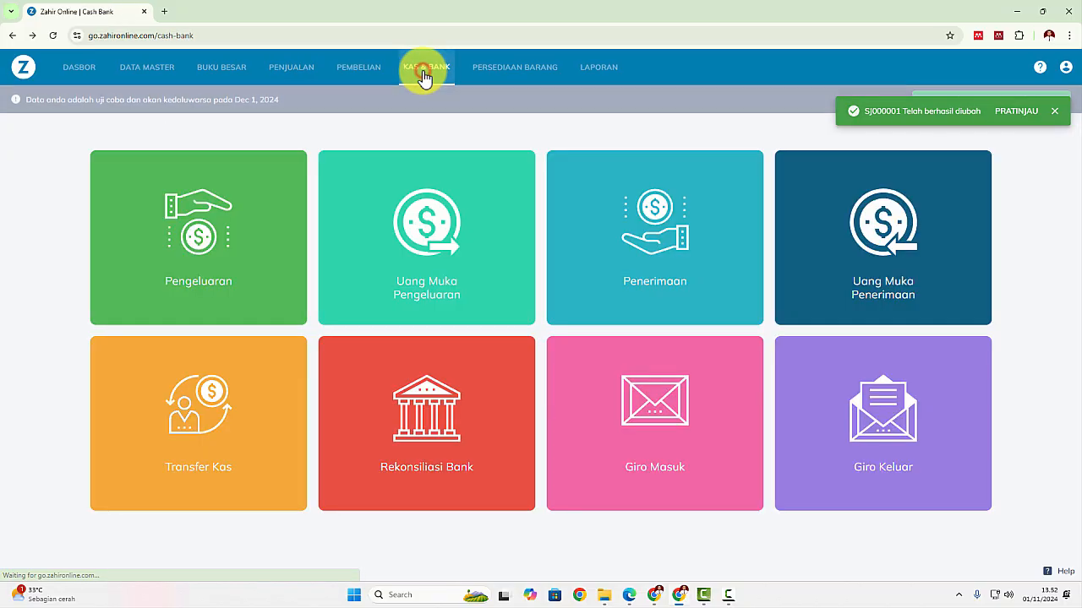
left_click(236, 231)
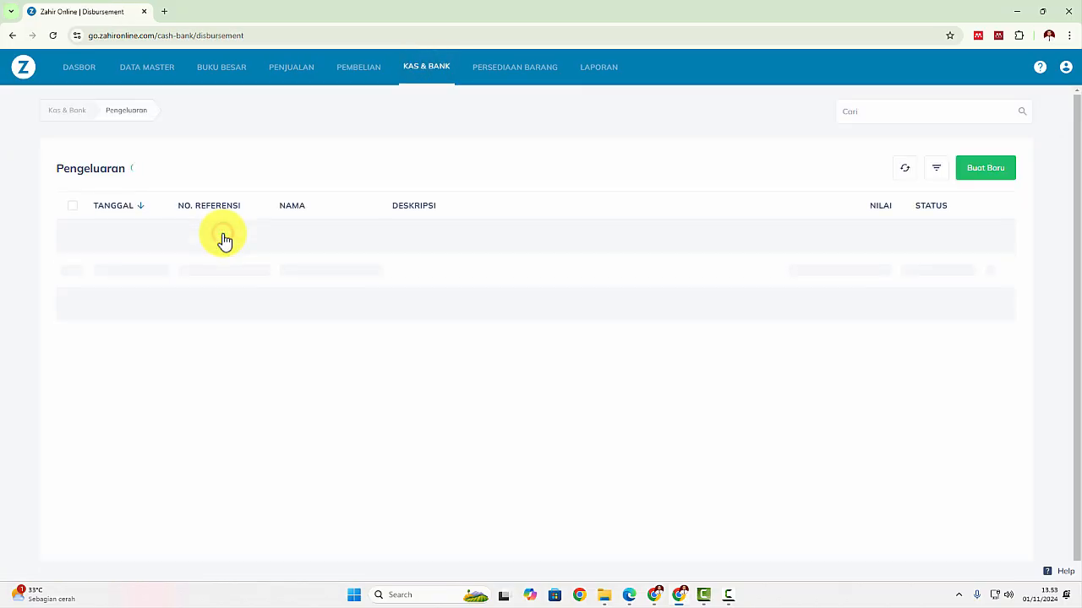
left_click(997, 170)
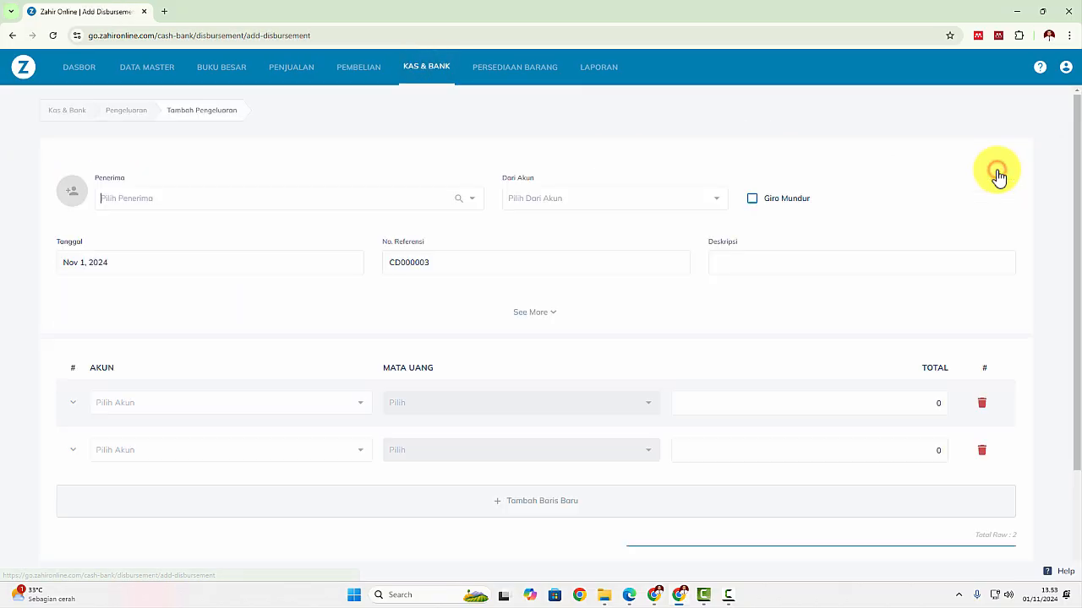
Set the payee named in the PDF document as the disbursement's Penerima and choose Kas as the source account
type("ah")
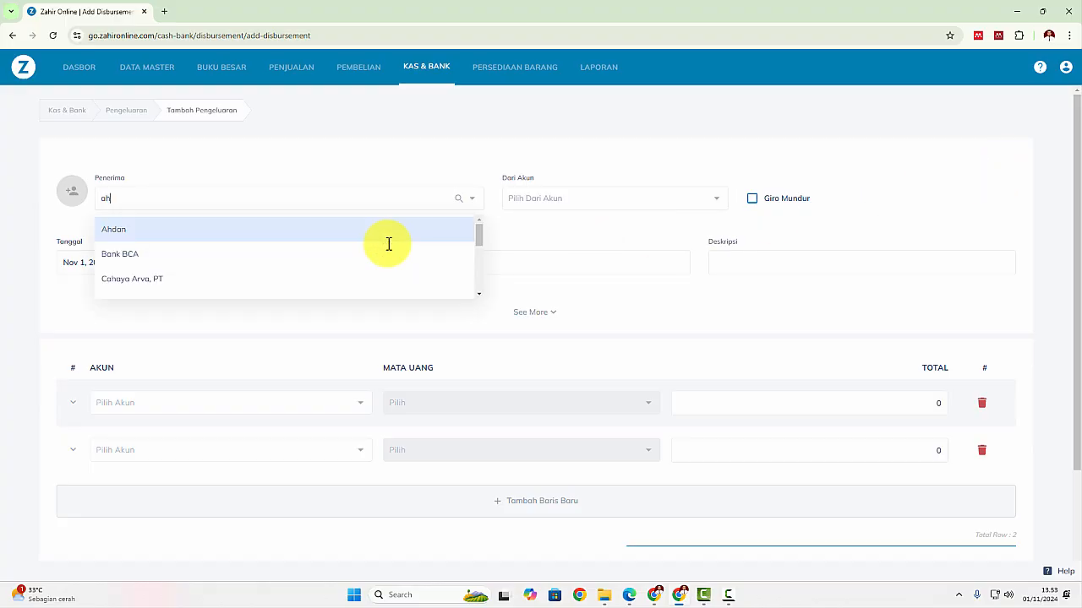
left_click(288, 236)
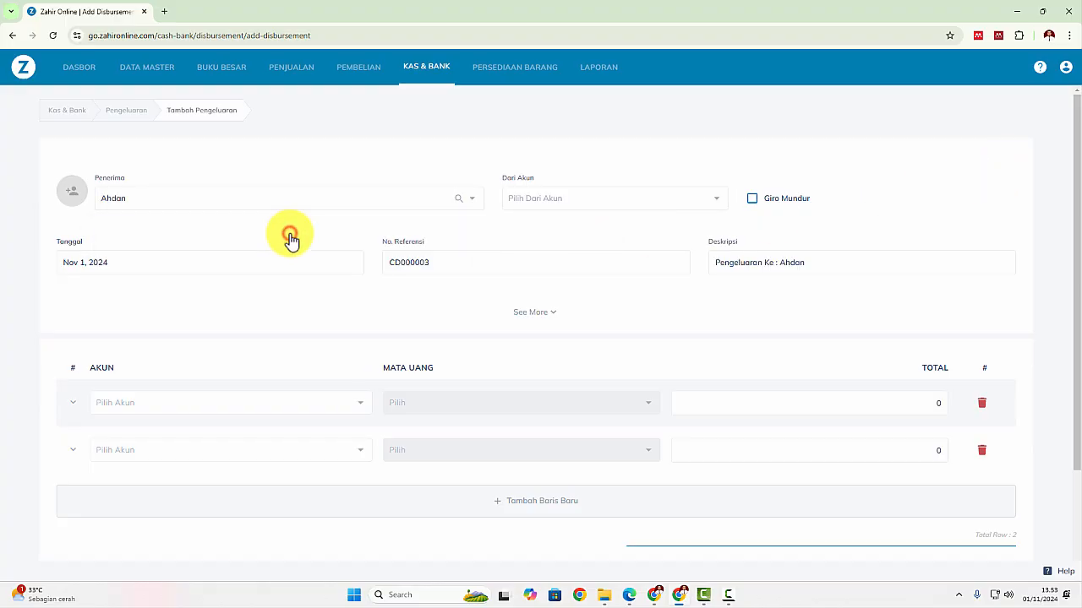
key("alt+Tab")
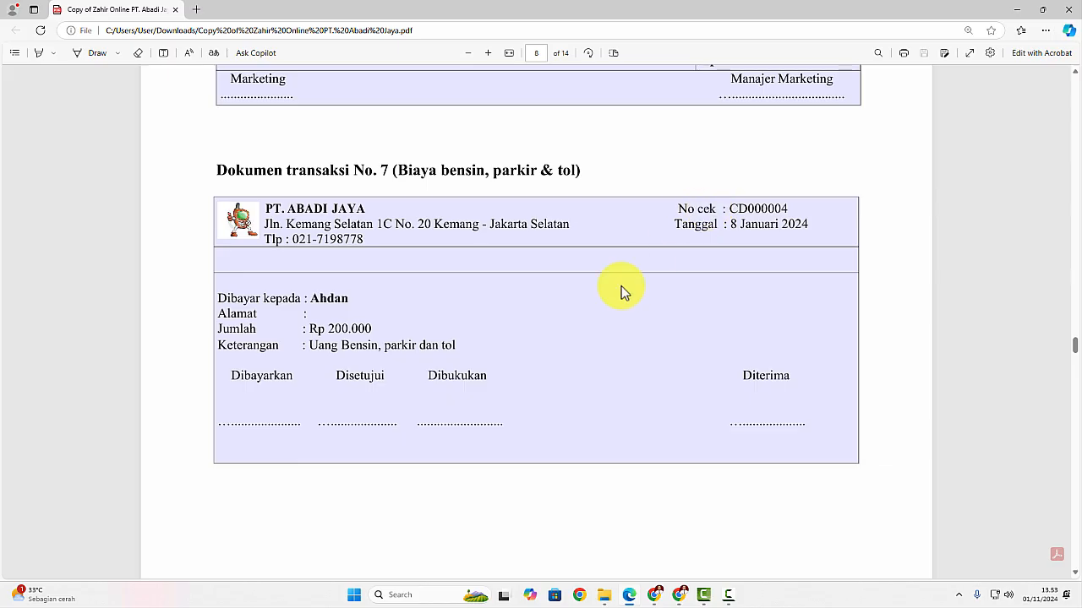
key("alt+Tab")
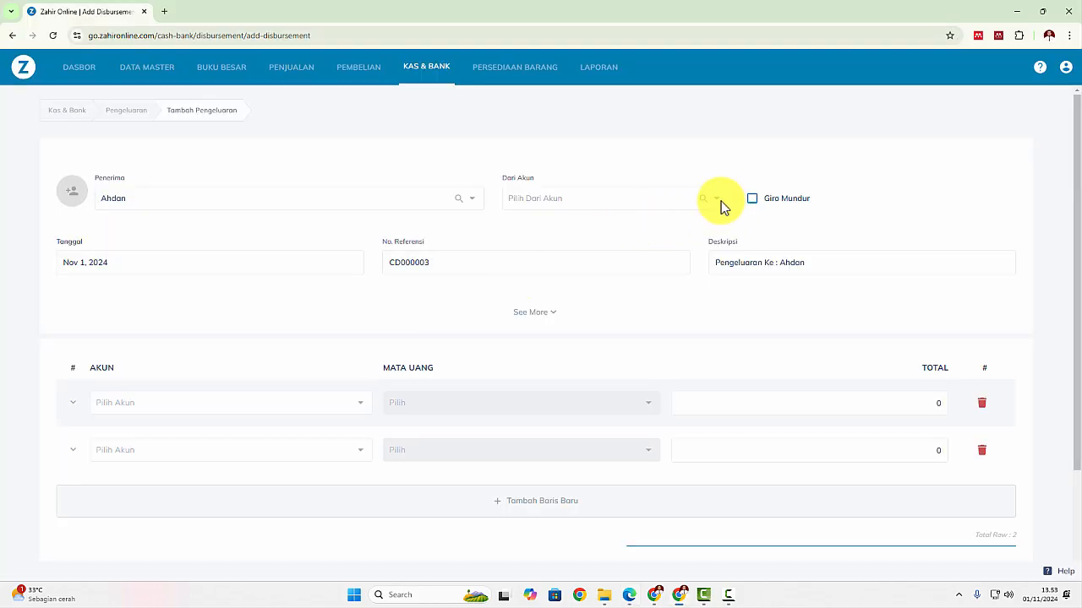
left_click(720, 203)
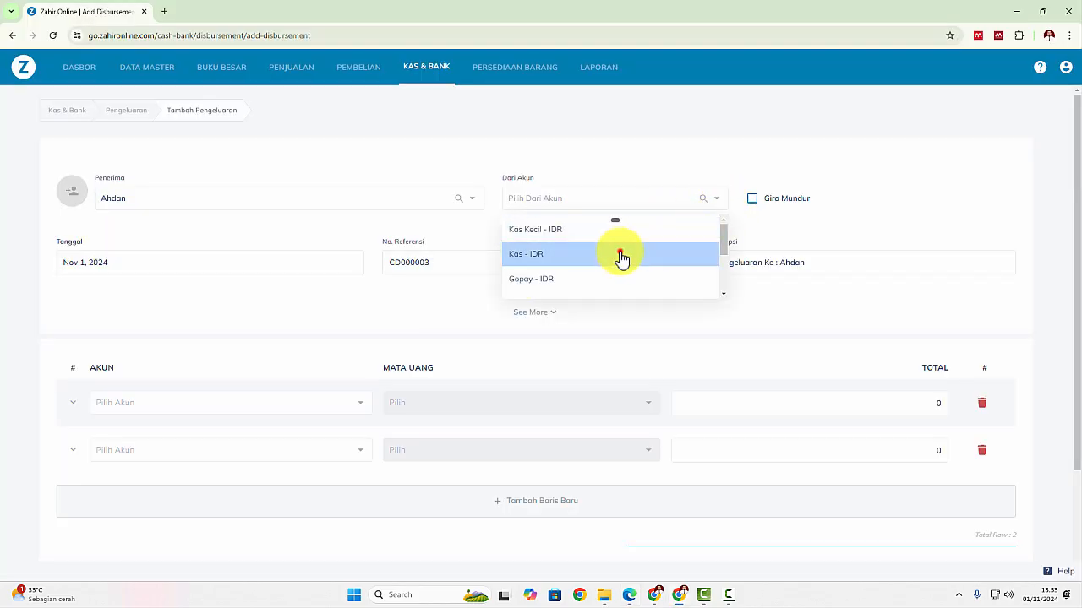
left_click(621, 257)
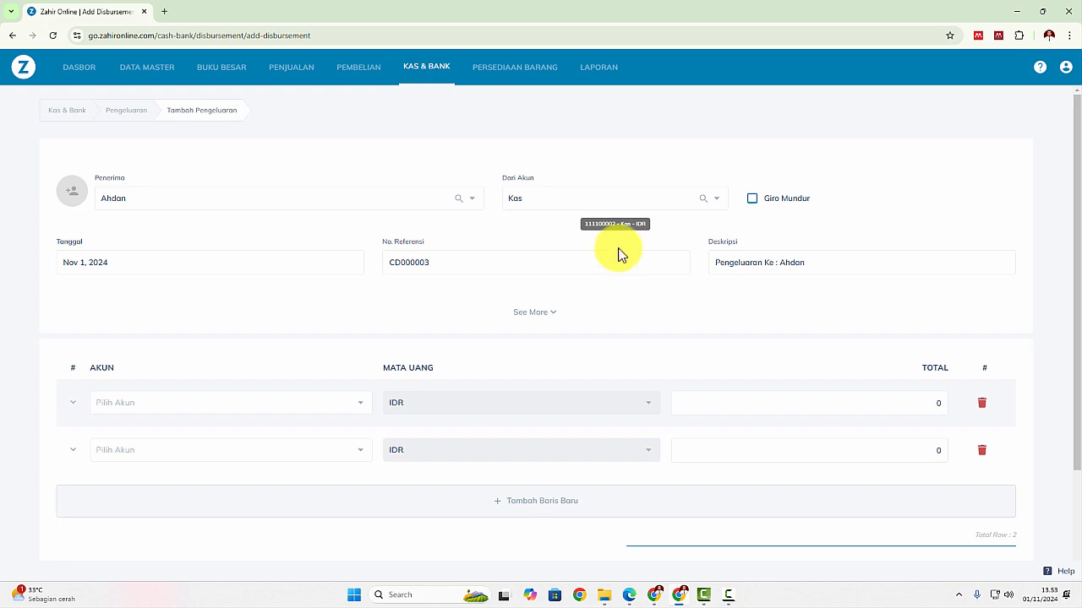
Set the disbursement's date to Jan 8, 2024, following the PDF document
key("alt+Tab")
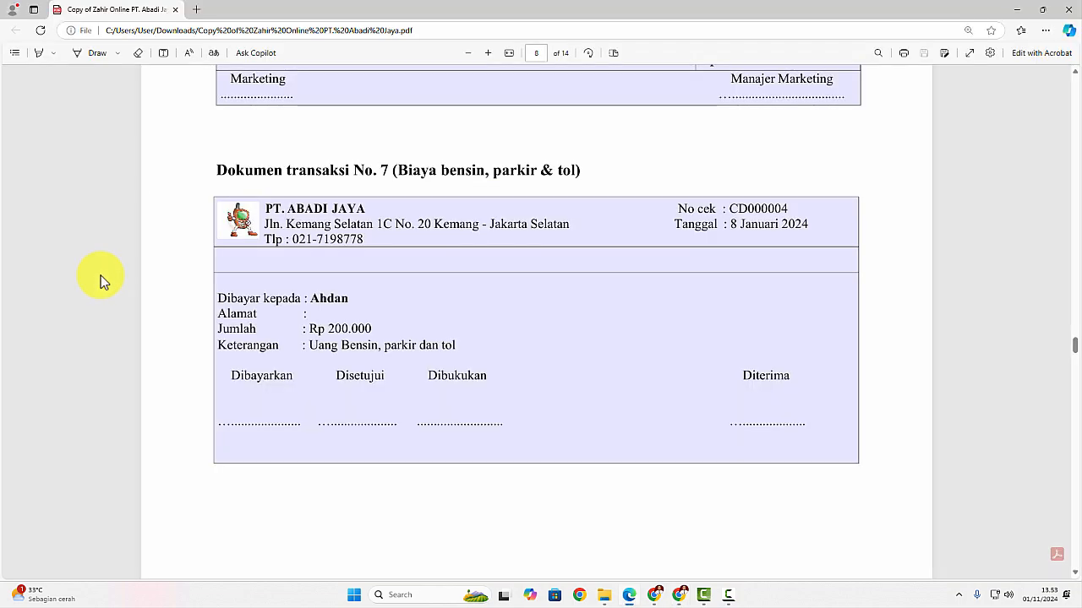
key("alt+Tab")
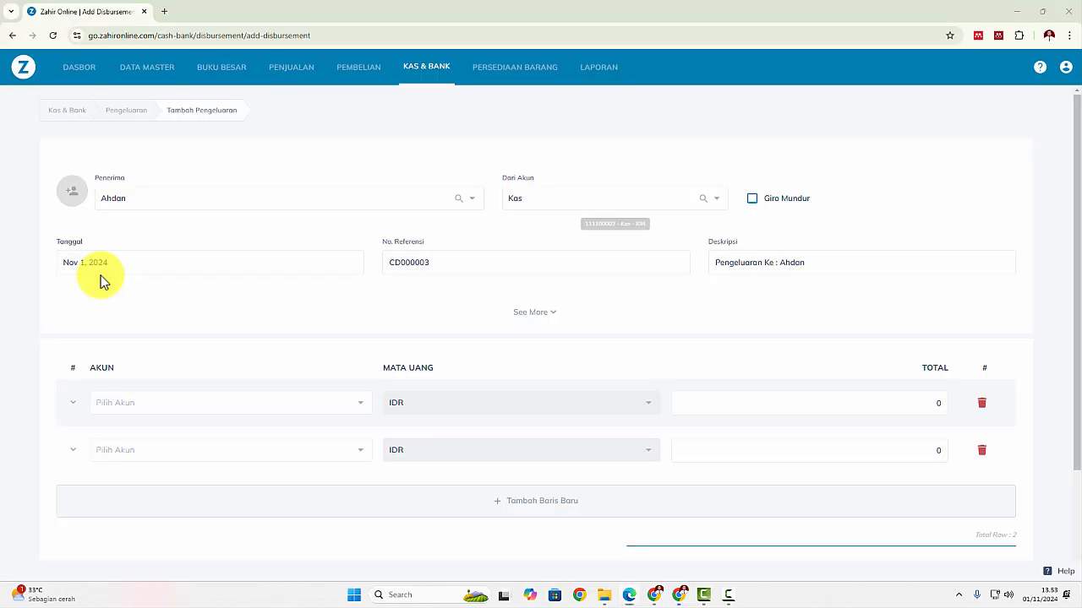
left_click(105, 263)
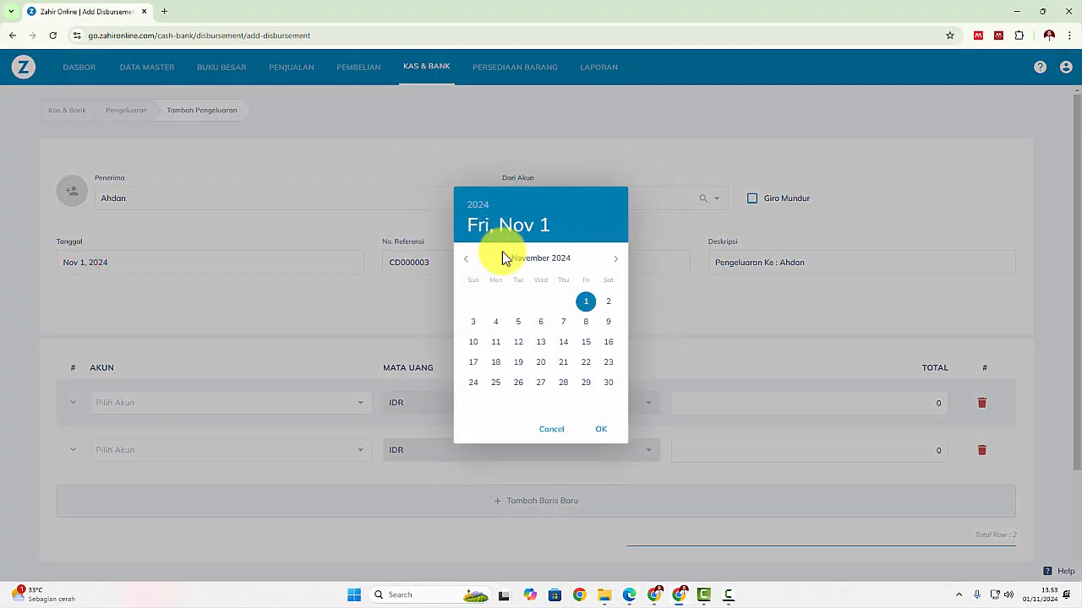
left_click(478, 205)
left_click(551, 301)
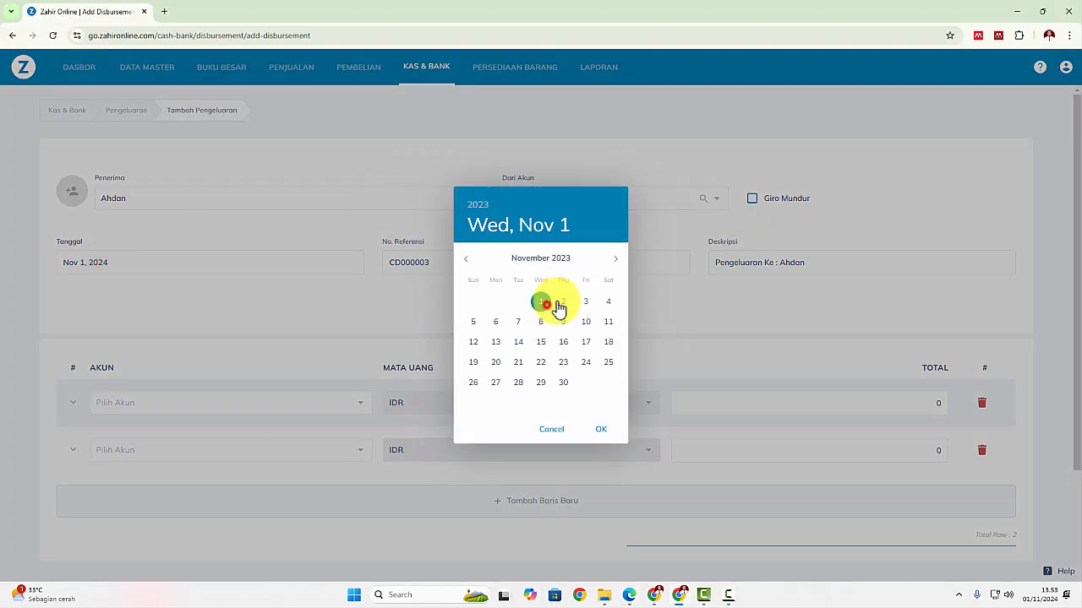
left_click(614, 264)
left_click(615, 264)
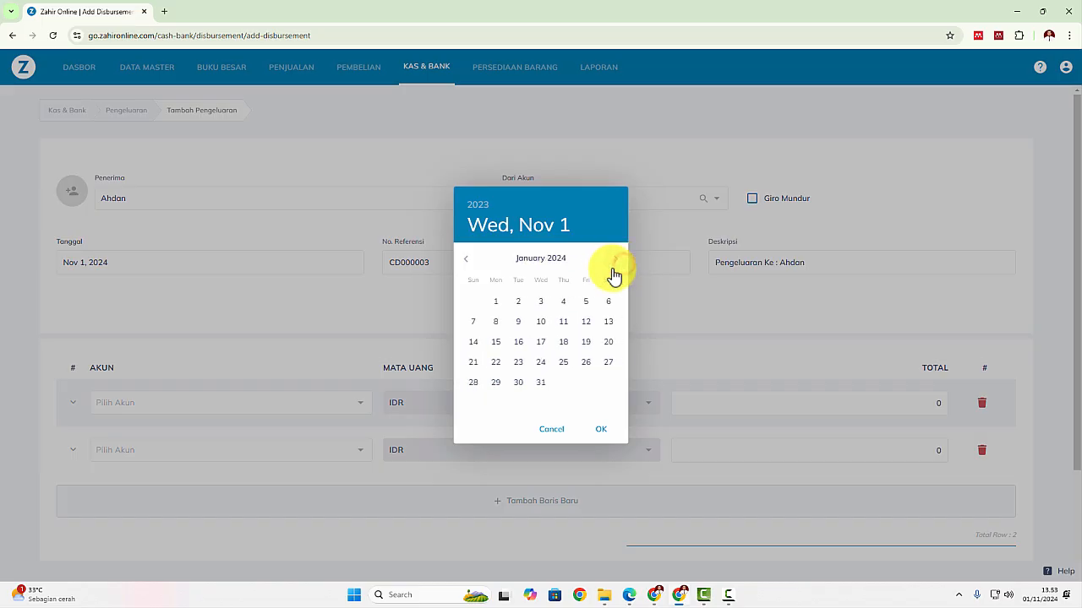
left_click(492, 322)
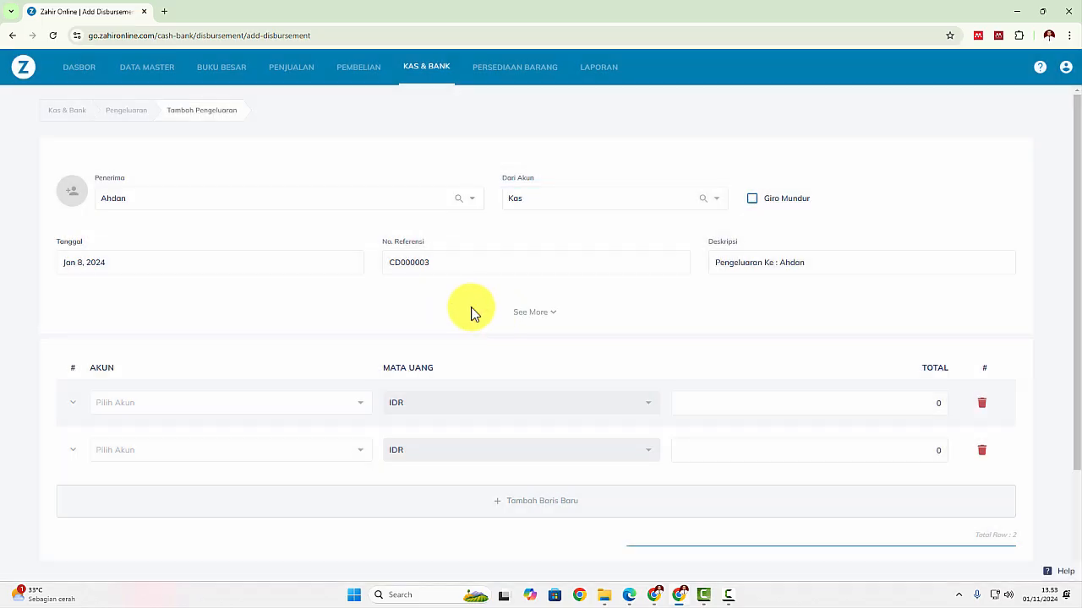
Check the expense description in the PDF document and search the first line's accounts for "bens", then clear the search
key("alt+Tab")
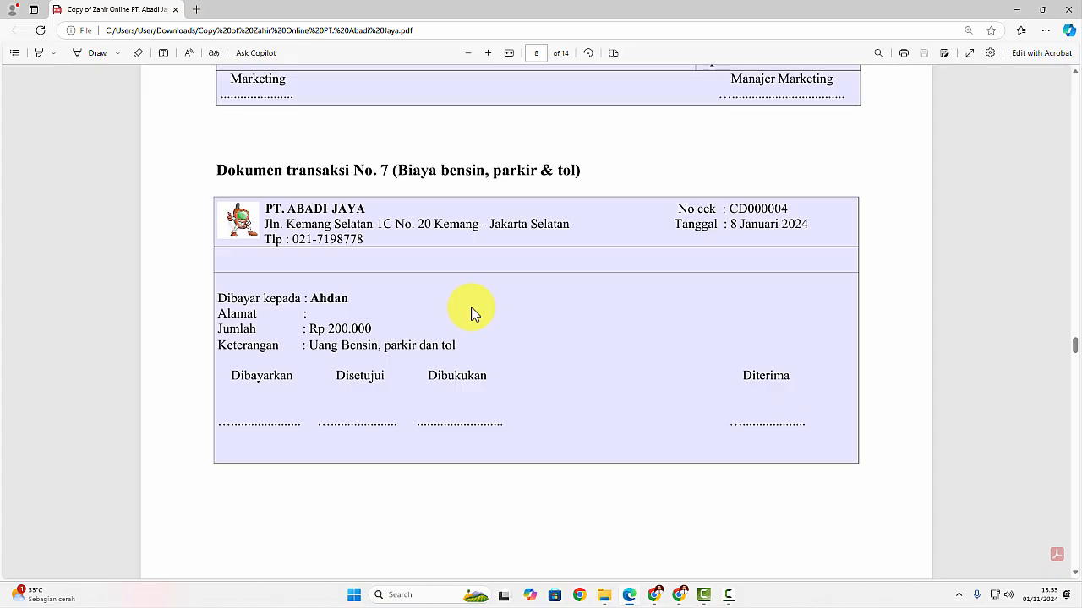
key("alt+Tab")
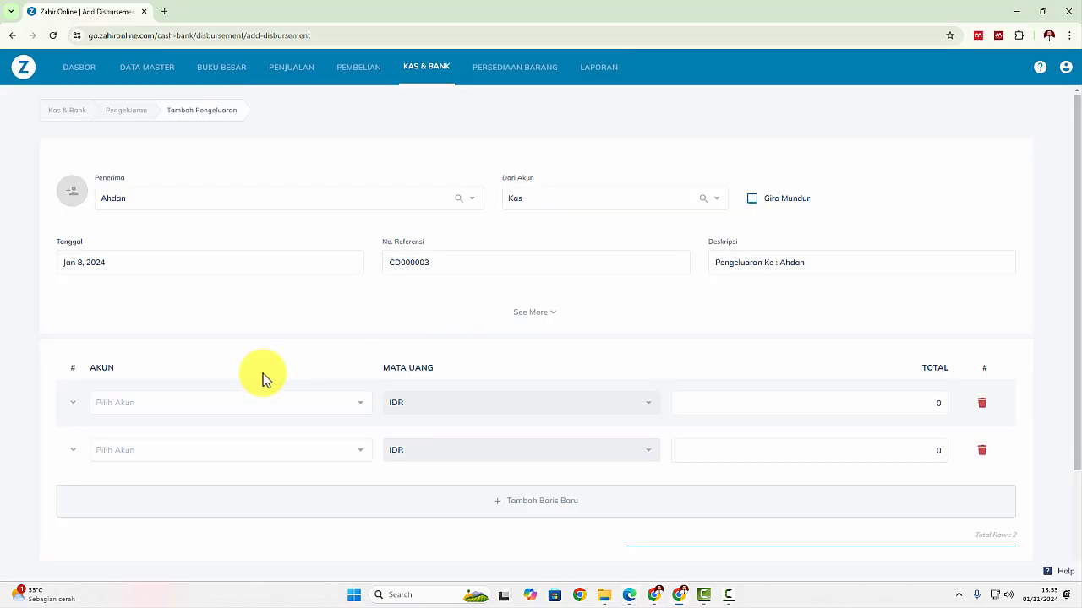
left_click(166, 412)
type("bens")
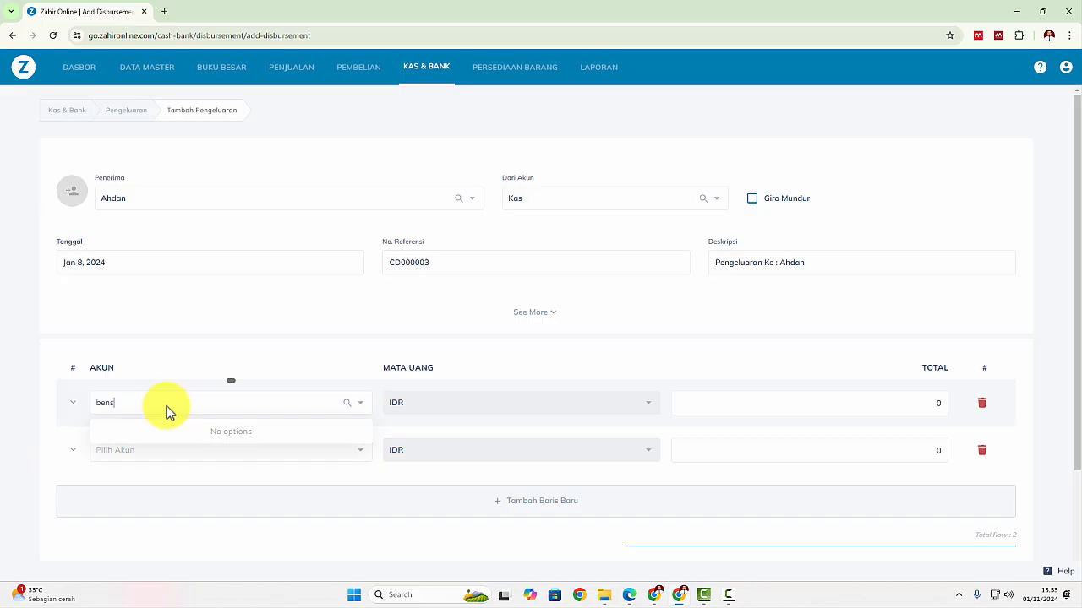
key("BackSpace")
key("BackSpace")
key("BackSpace")
key("BackSpace")
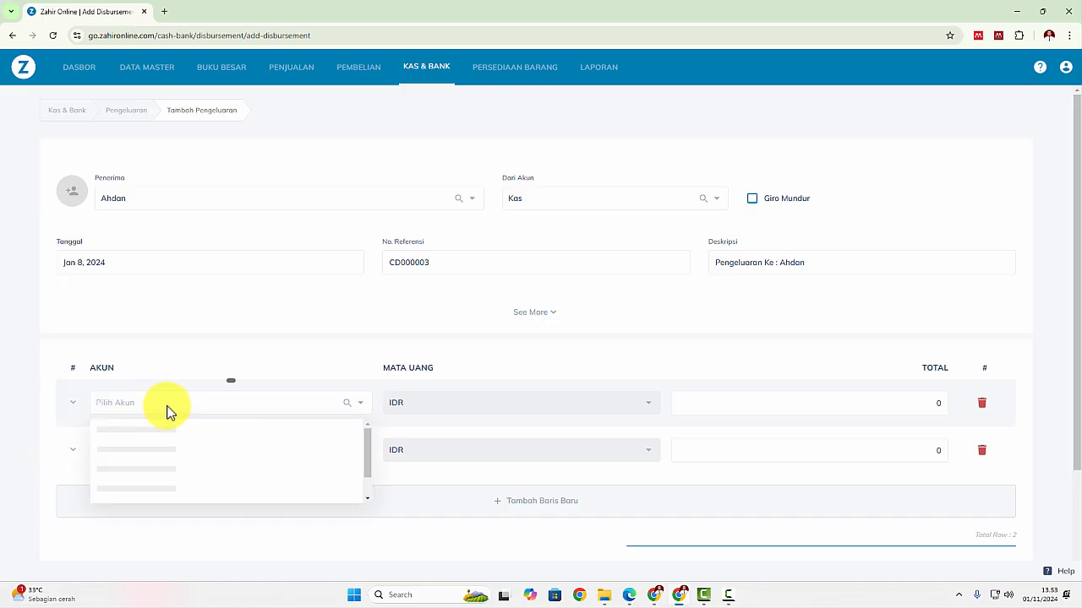
Look through the full account list for an expense account suited to fuel, parking and toll costs
left_click(347, 403)
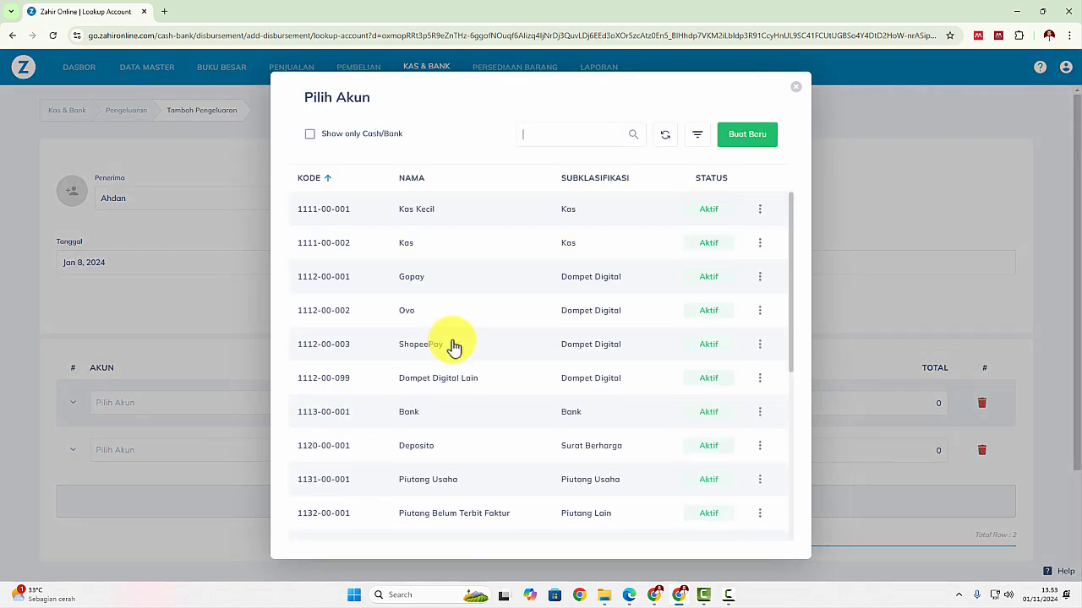
left_click(698, 135)
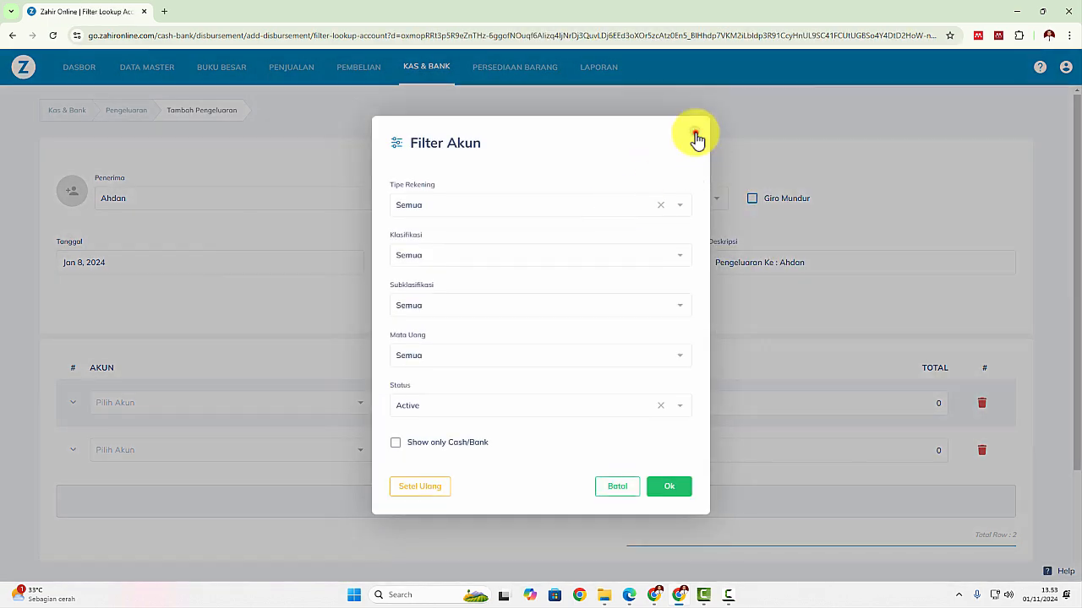
left_click(694, 131)
scroll(589, 346, "down", 10)
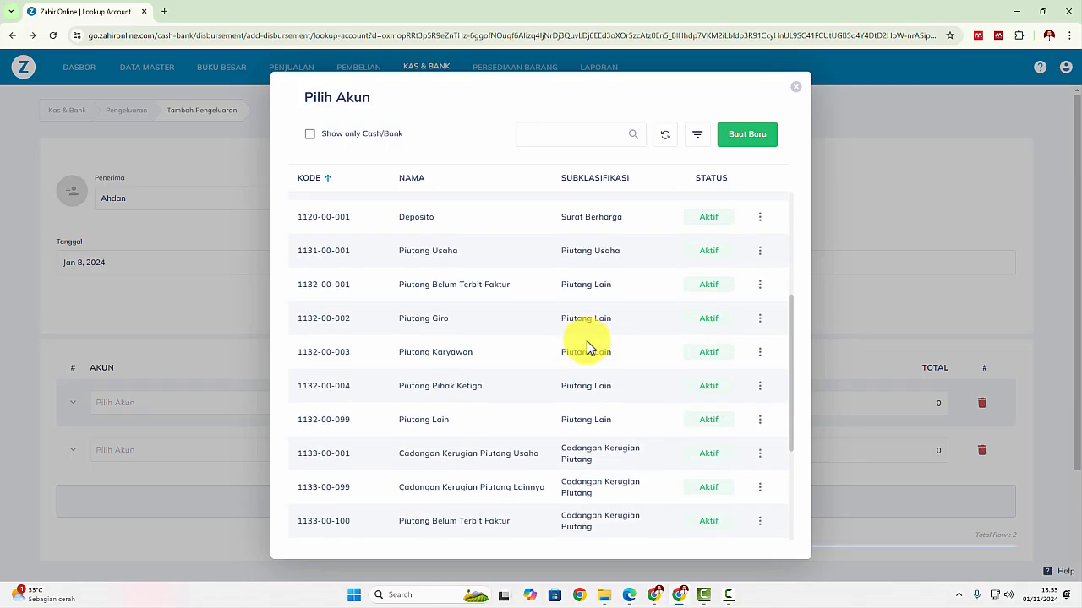
scroll(587, 353, "down", 10)
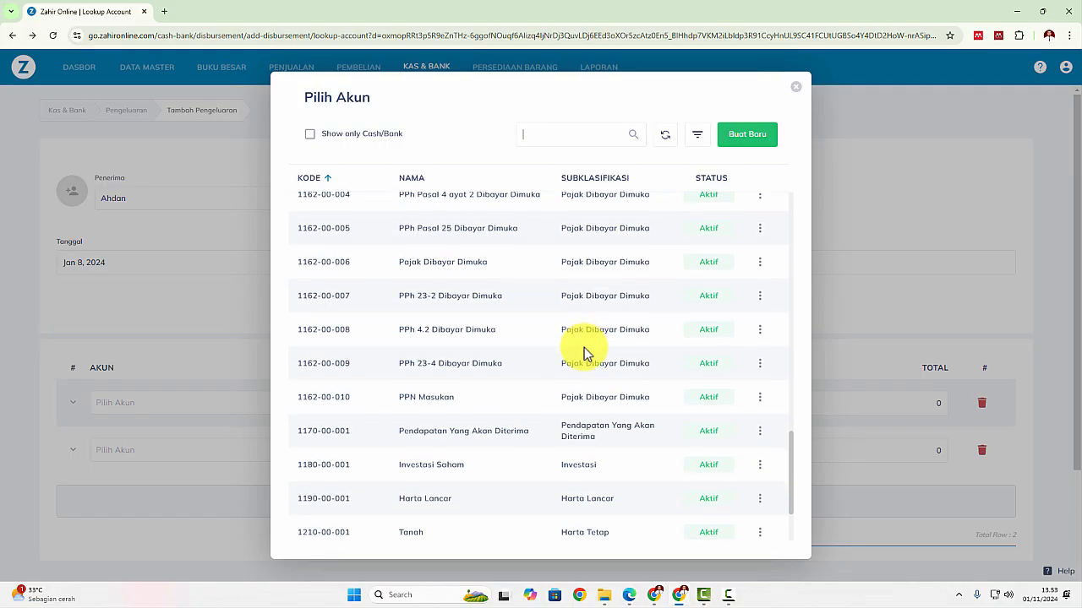
scroll(585, 353, "down", 10)
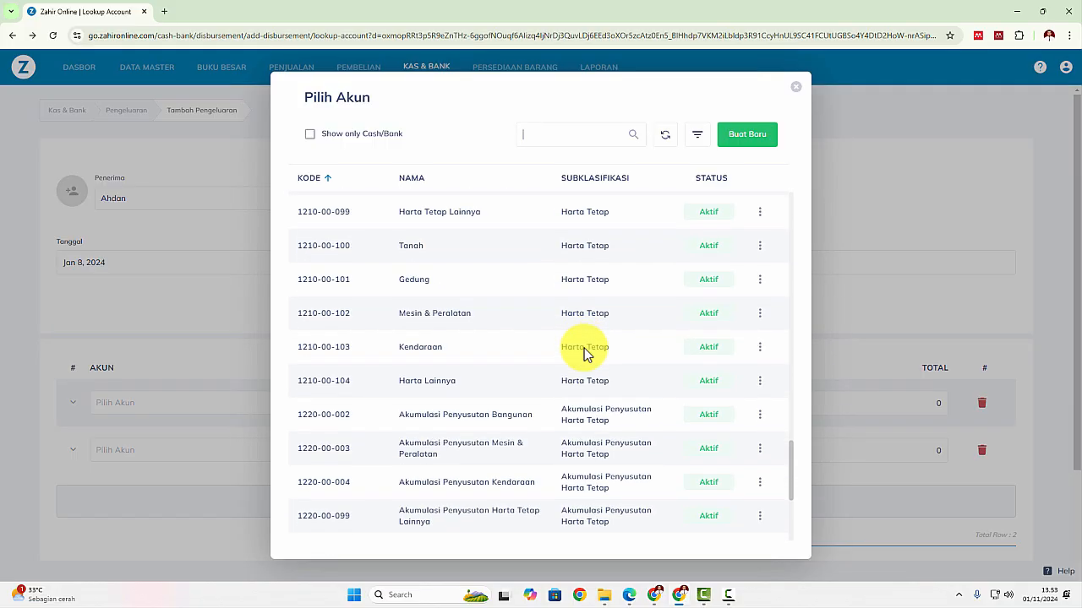
scroll(586, 354, "down", 10)
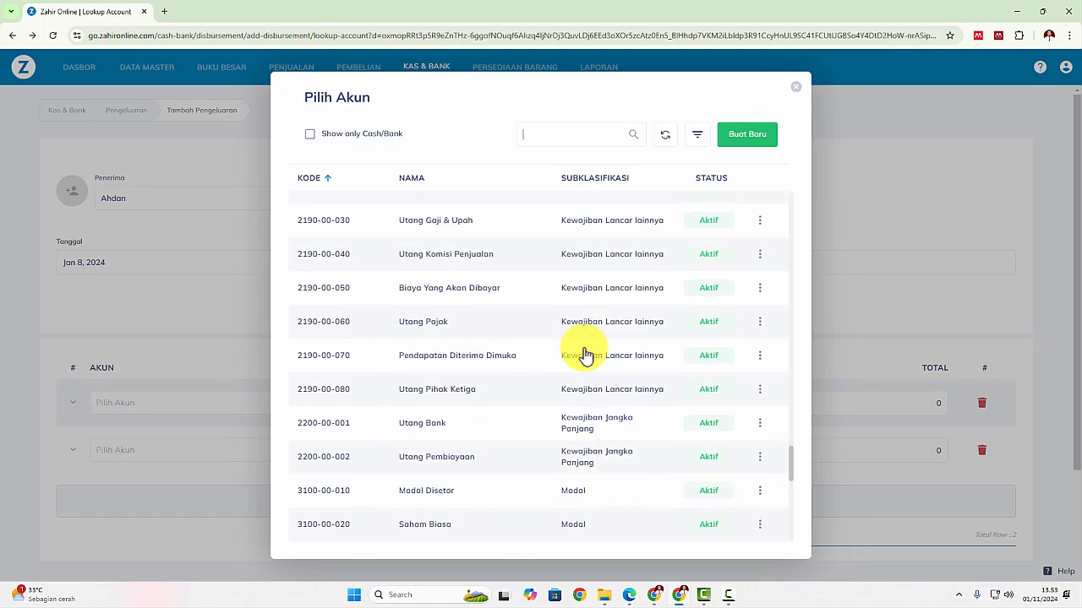
scroll(586, 354, "down", 8)
scroll(586, 353, "down", 5)
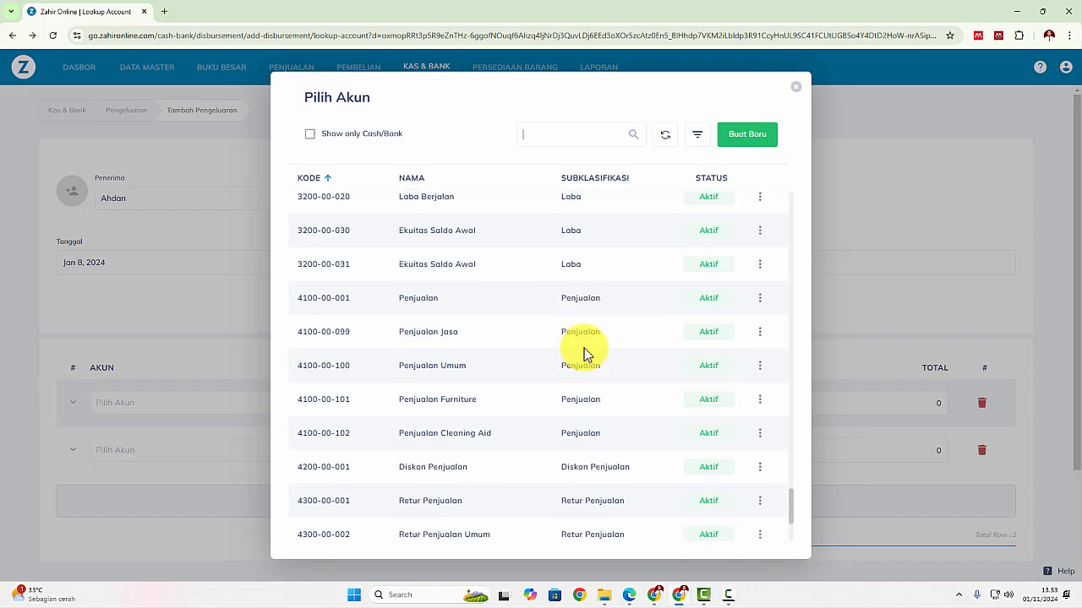
scroll(585, 353, "down", 4)
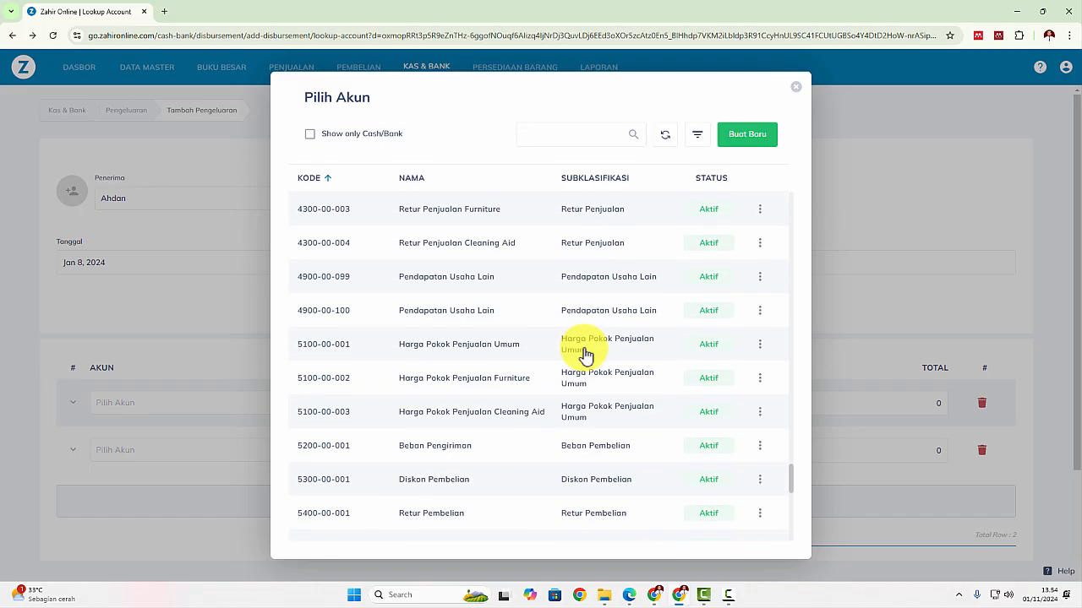
scroll(459, 410, "down", 3)
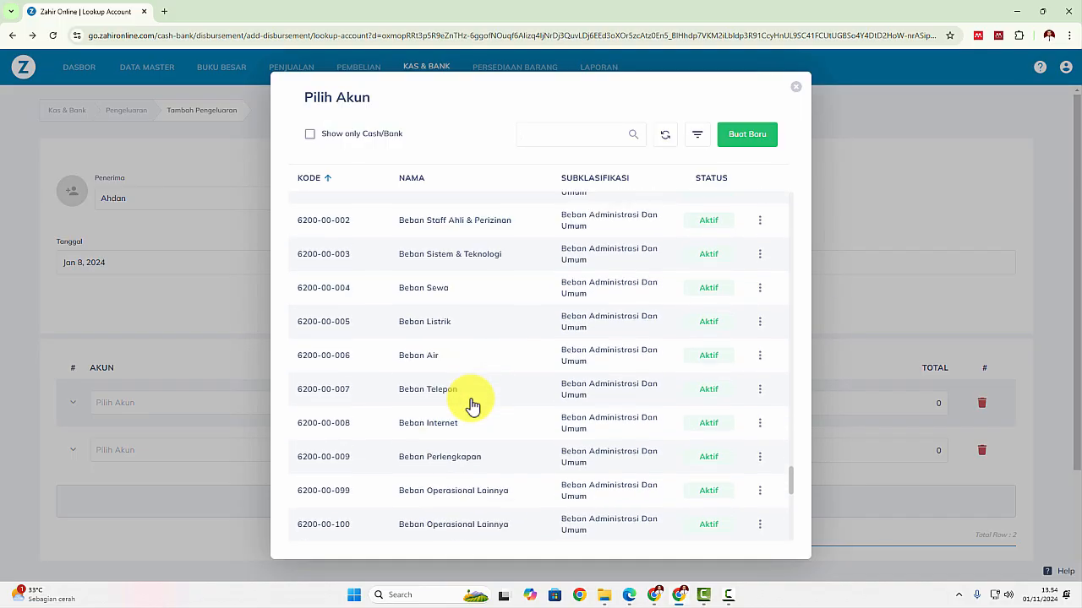
scroll(472, 406, "down", 5)
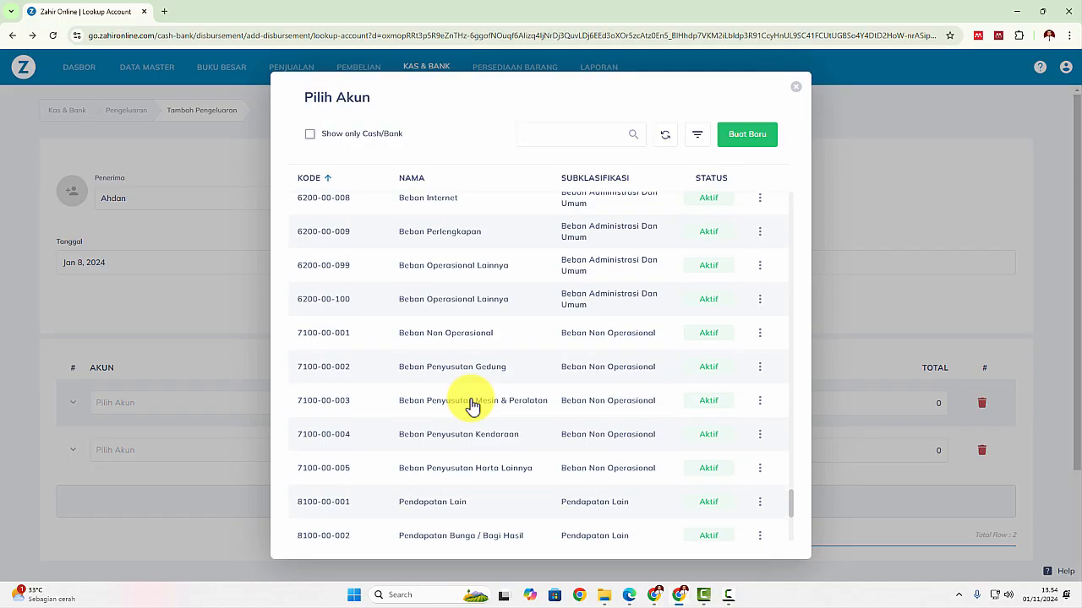
scroll(472, 405, "down", 1)
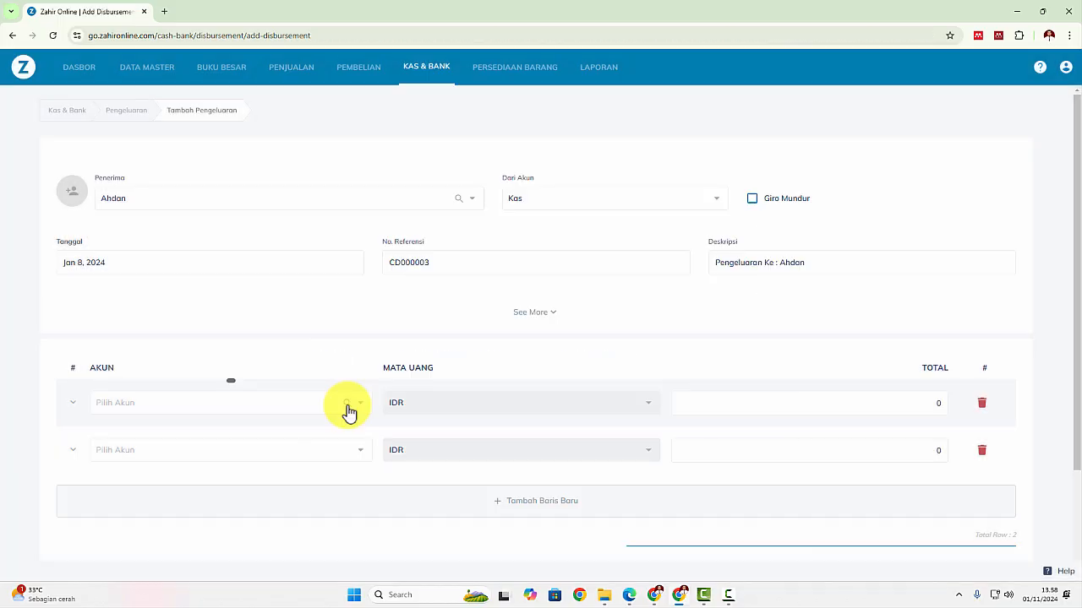
Start a new account from the first line's account lookup and set its Subklasifikasi to Beban Administrasi Dan Umum
left_click(346, 405)
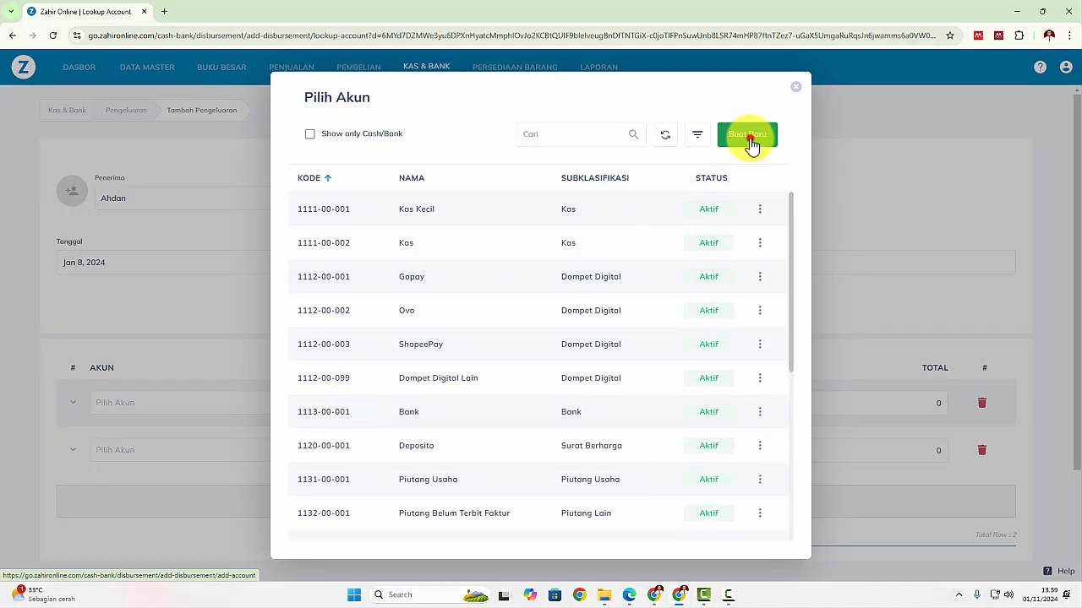
left_click(749, 140)
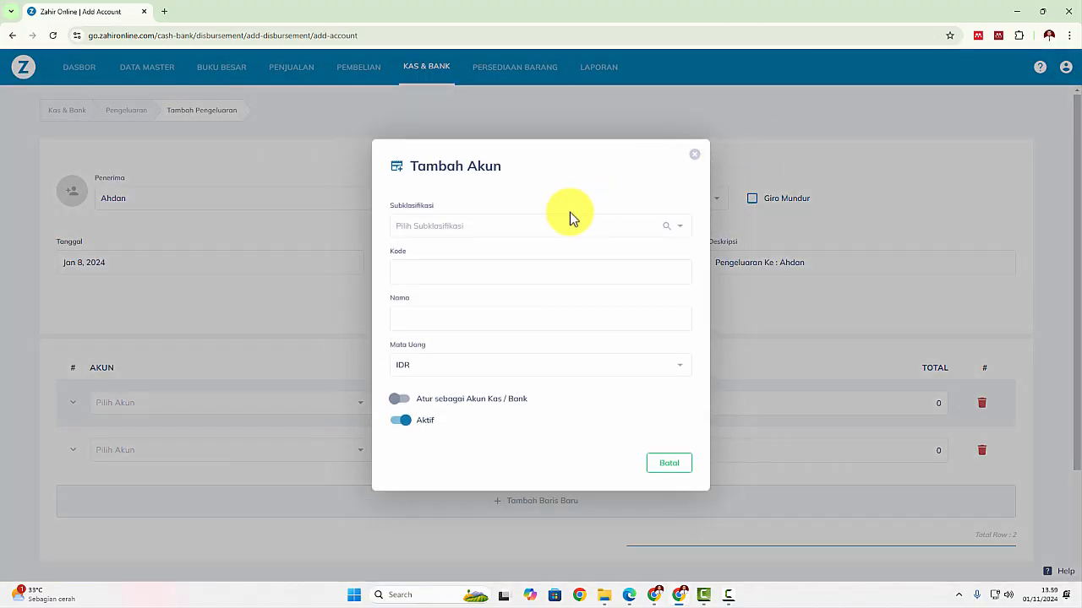
type("beban")
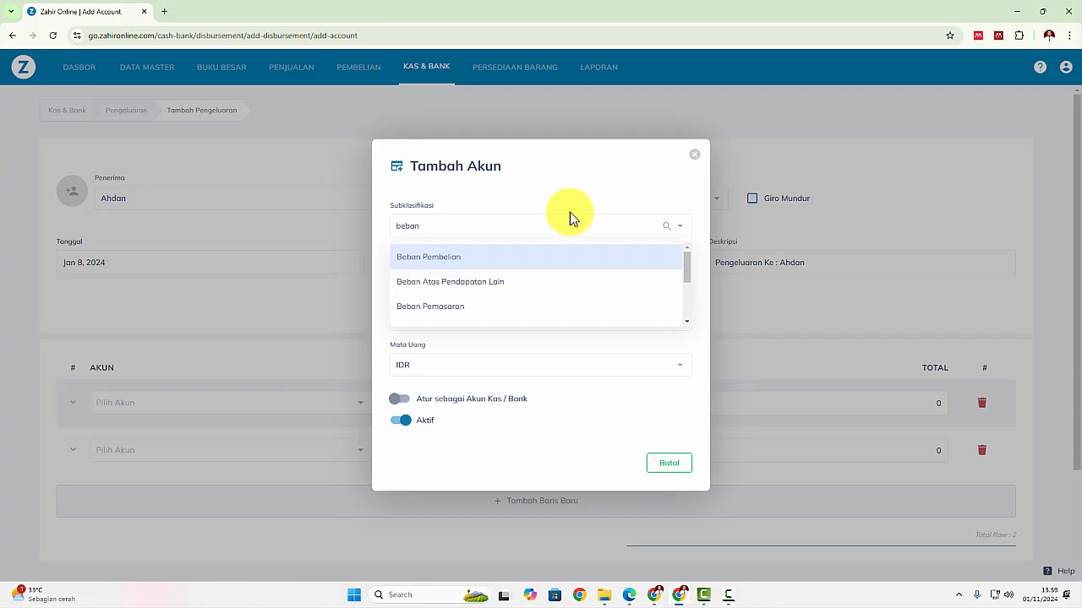
key("Down")
key("Down")
key("Down")
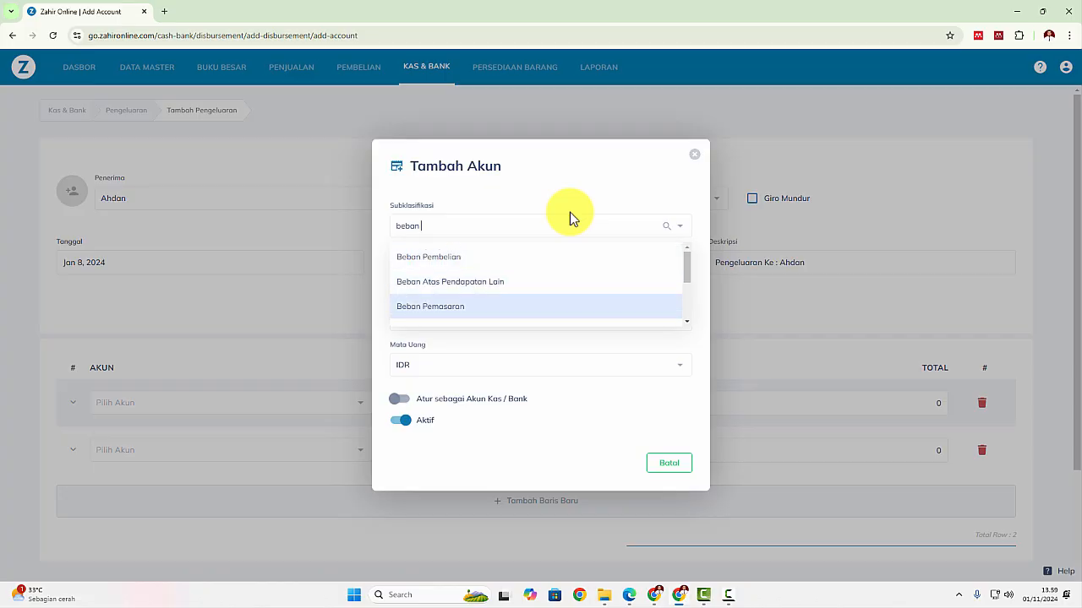
key("Down")
key("Down")
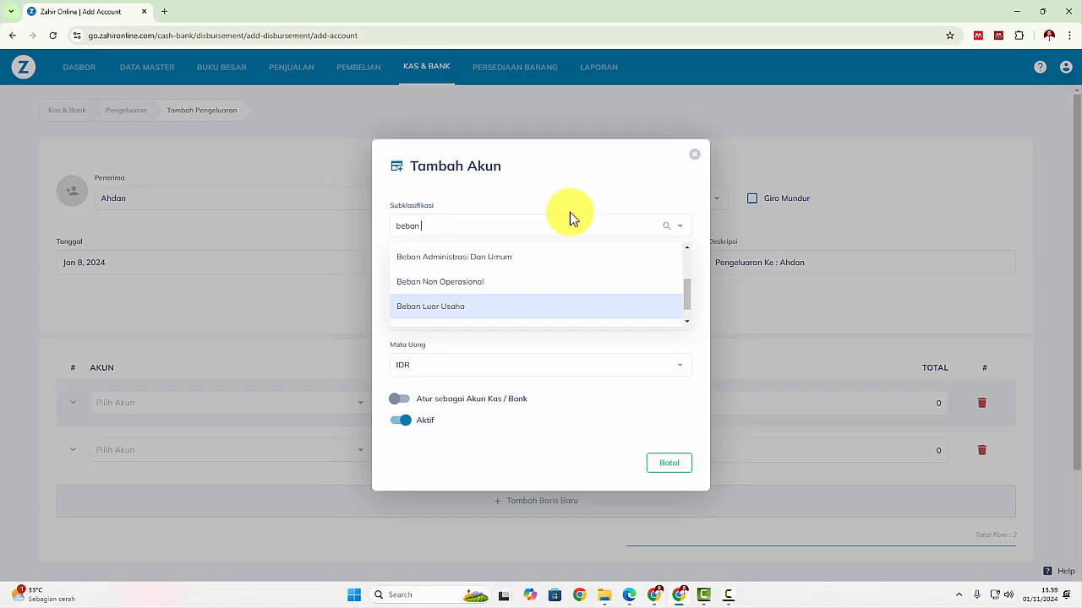
key("Up")
key("Up")
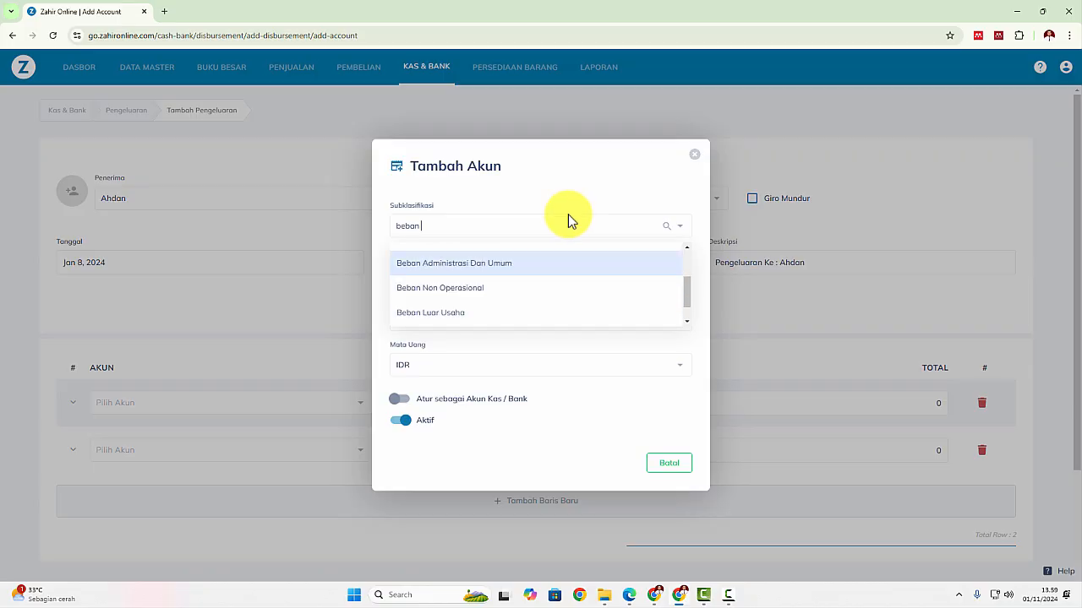
left_click(517, 267)
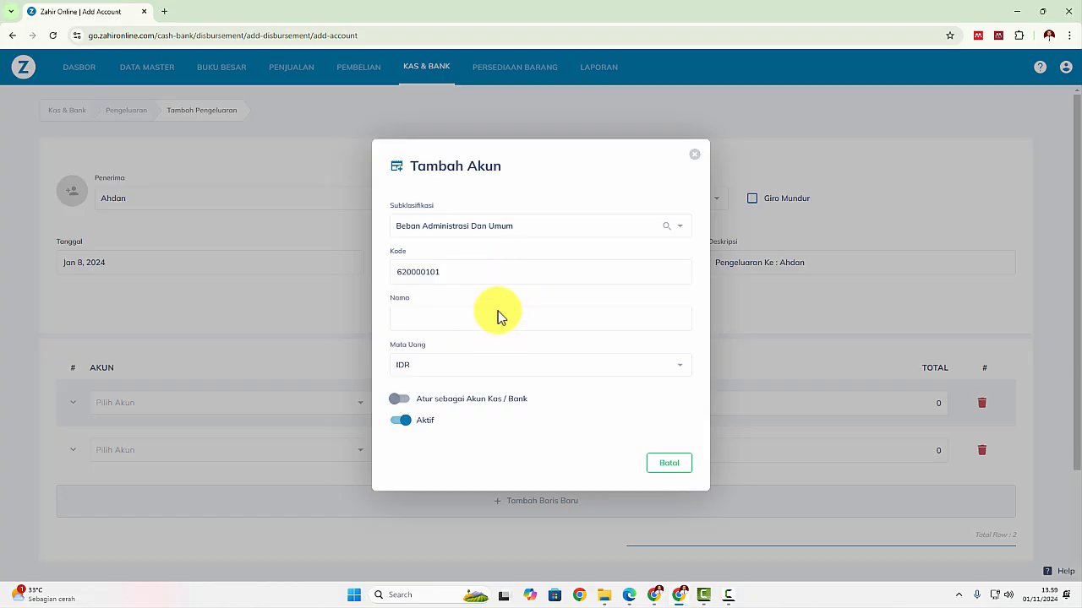
Name the new account "Beban Bensin Parkir dan Tol" following the PDF document, save it and close the account dialogs
left_click(490, 321)
type("Beban ")
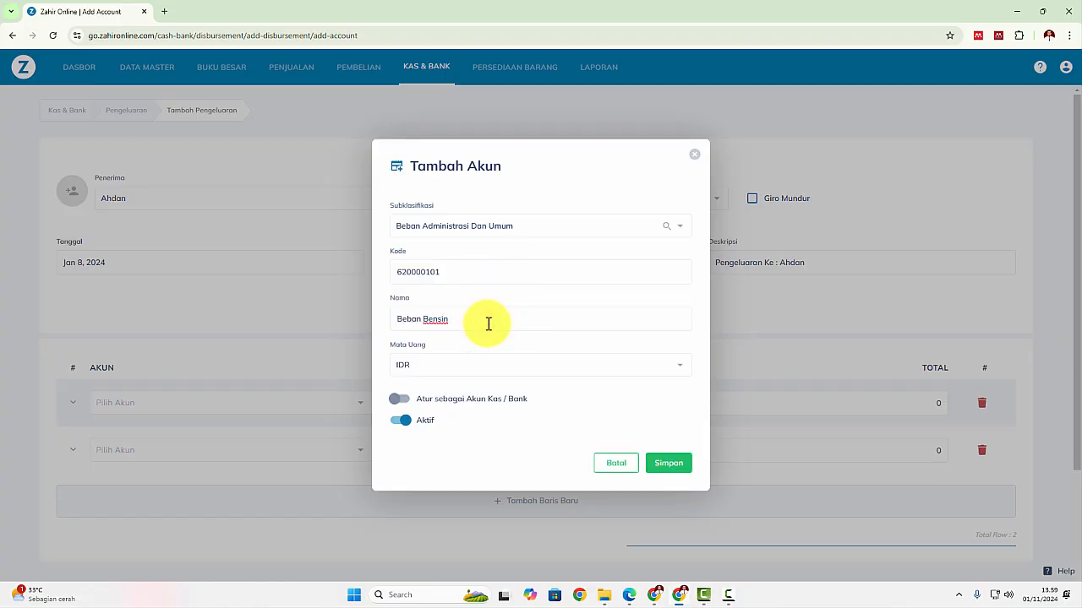
type("Bensin")
key("alt+Tab")
key("alt+Tab")
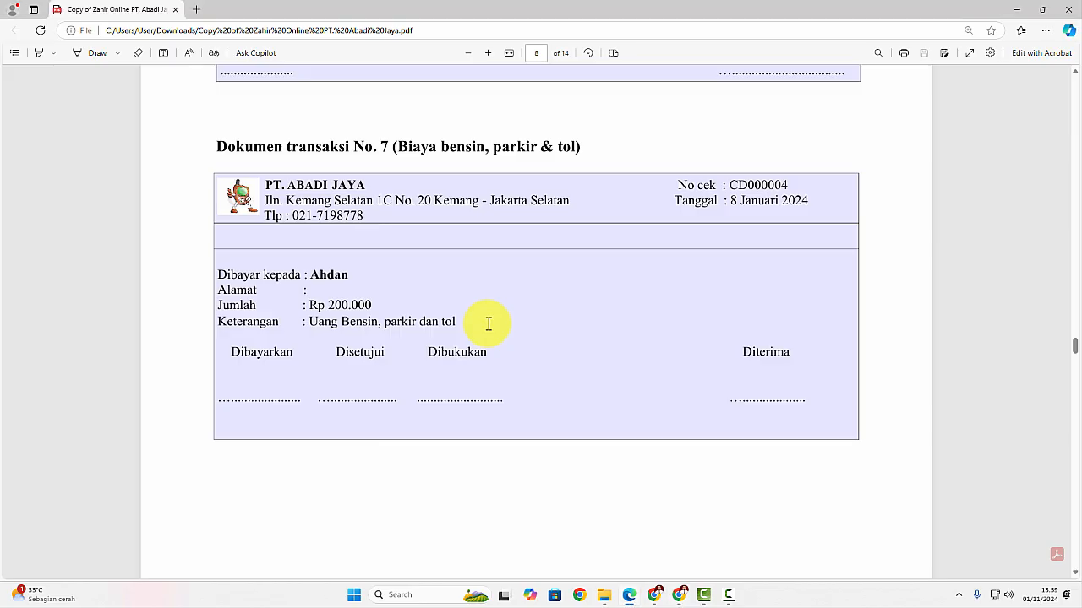
key("alt+Tab")
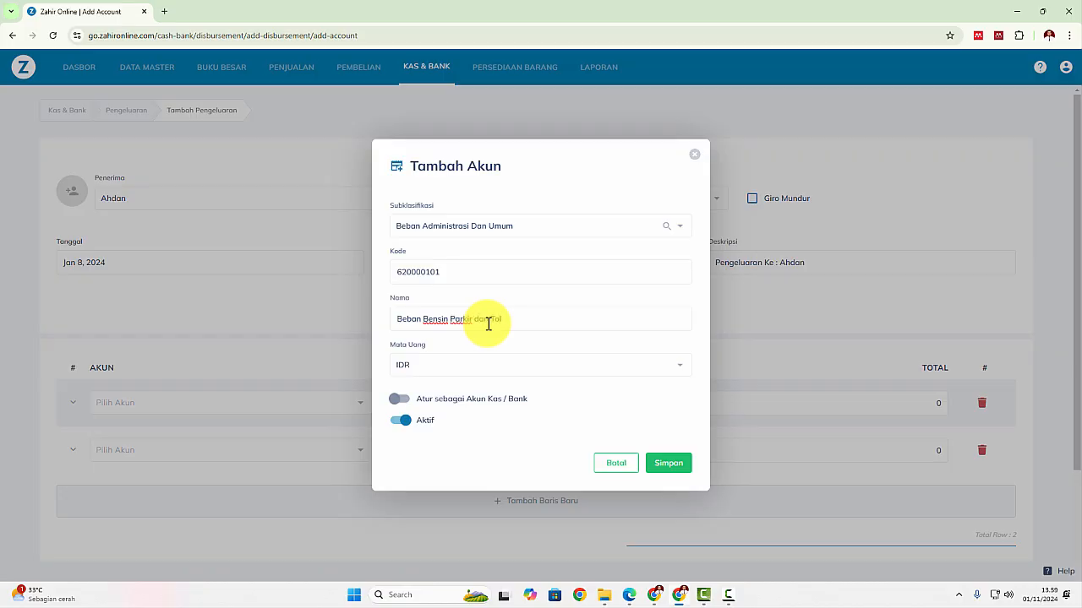
left_click(667, 464)
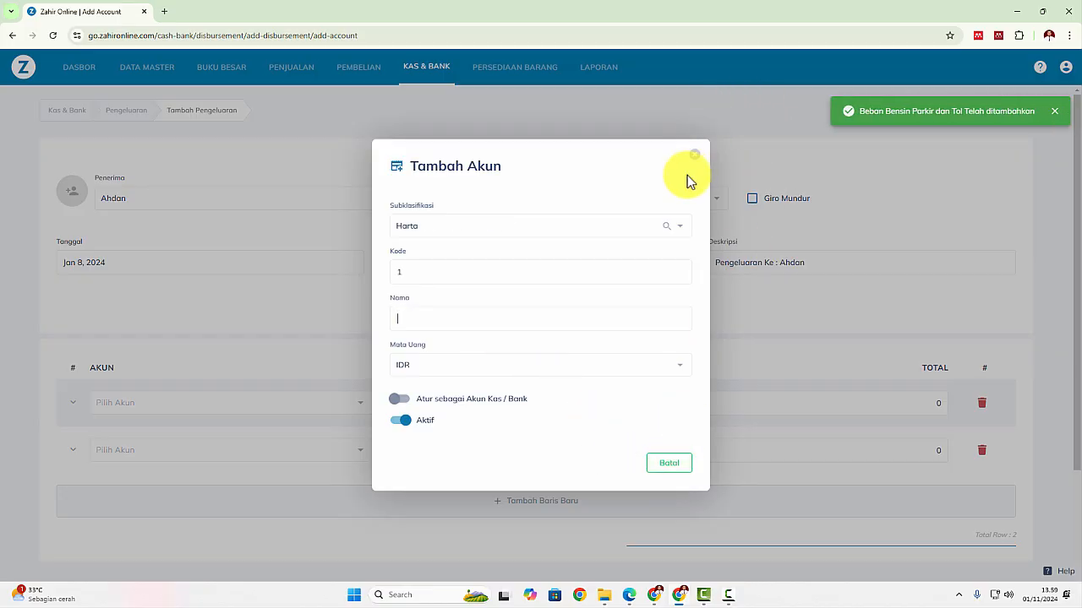
left_click(670, 464)
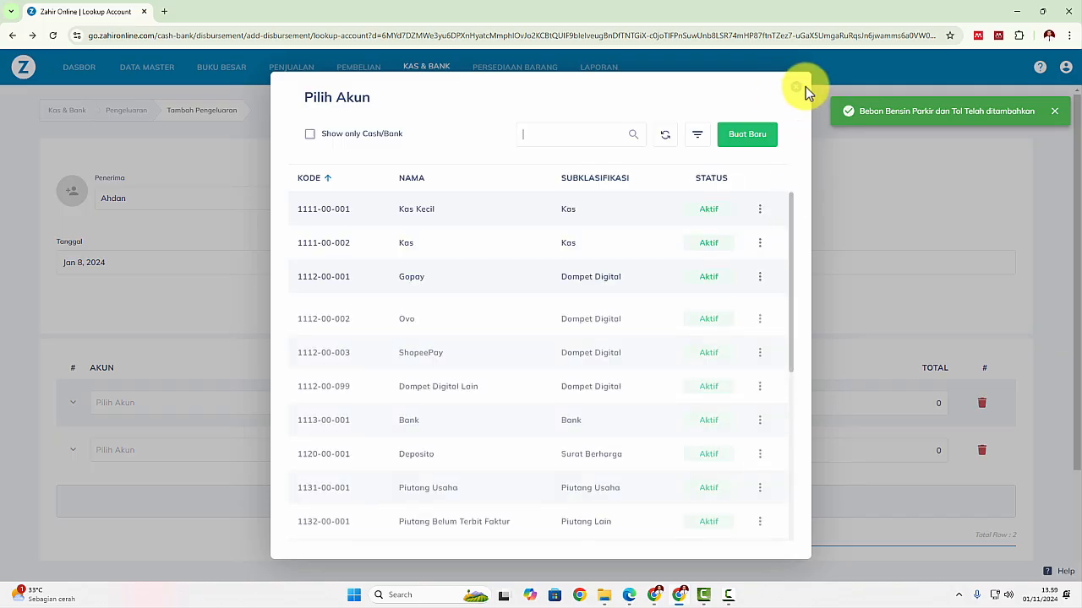
left_click(783, 97)
Assign Beban Bensin Parkir dan Tol to the first line and set its total to Rp 200,000, checking the amount against the PDF document
left_click(113, 402)
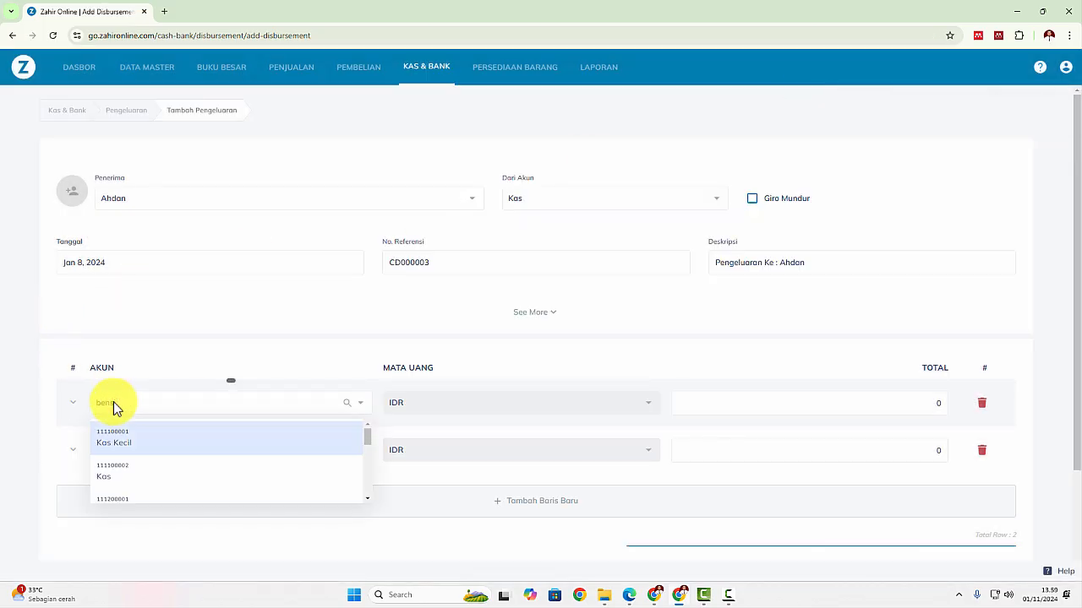
type("bensi")
left_click(139, 445)
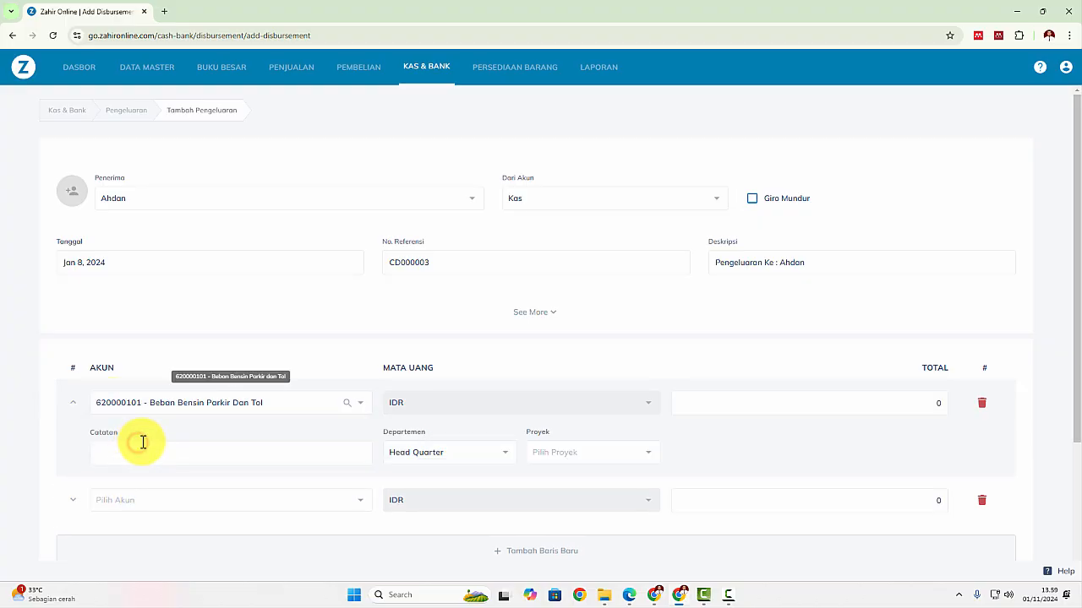
left_click(906, 403)
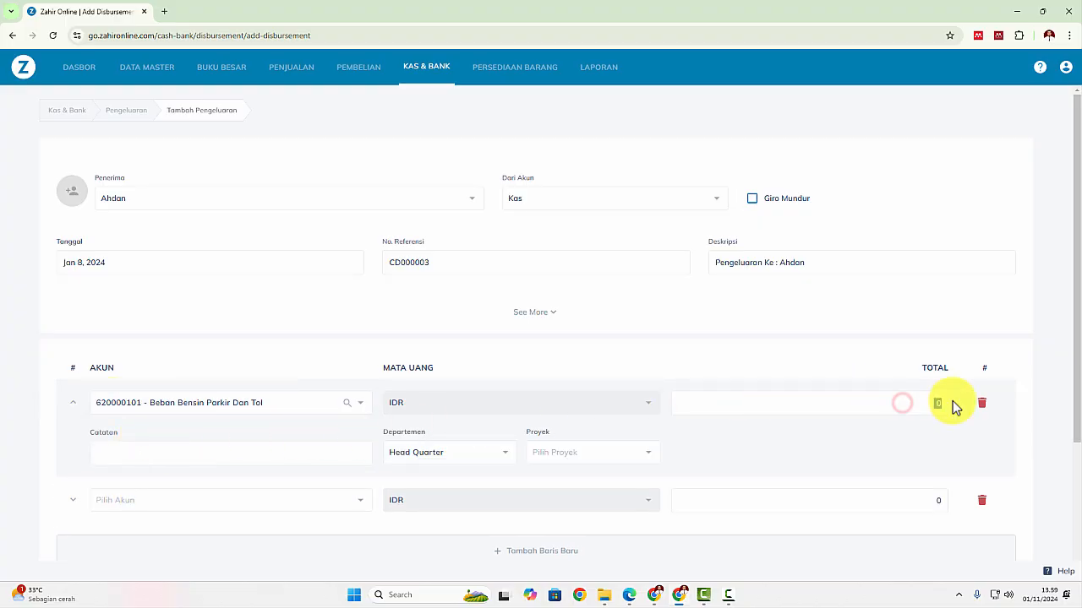
type("2000000")
key("alt+Tab")
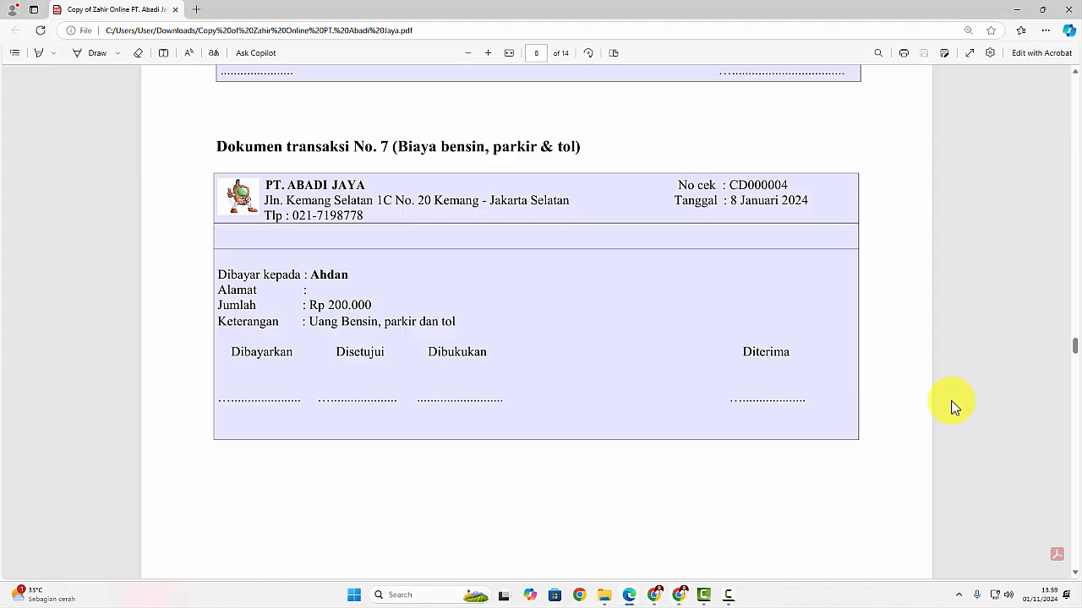
key("alt+Tab")
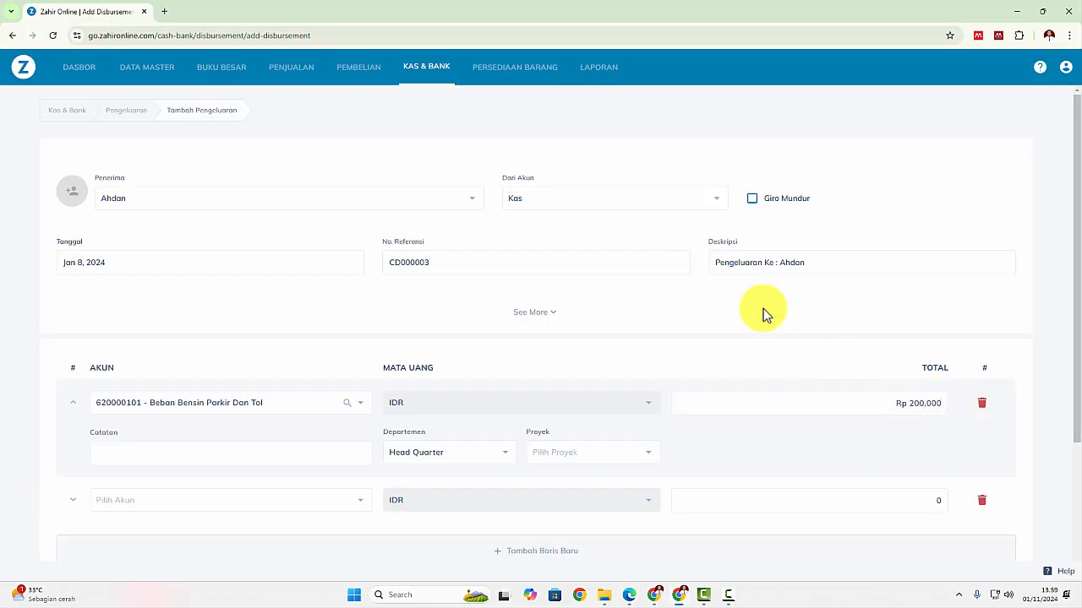
Save the disbursement and return to the Pengeluaran list
scroll(824, 342, "down", 3)
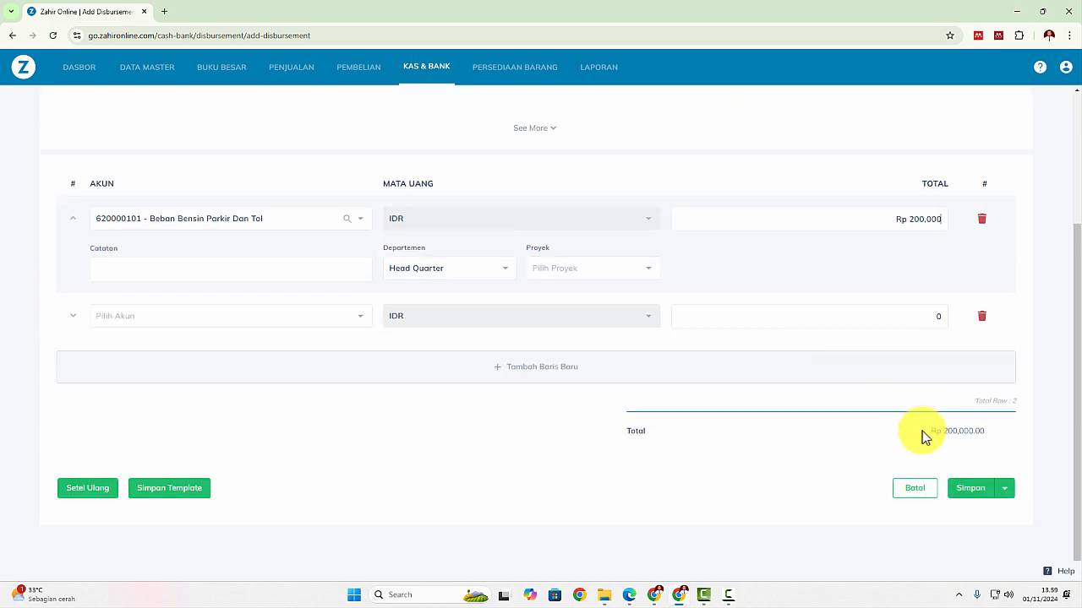
left_click(972, 492)
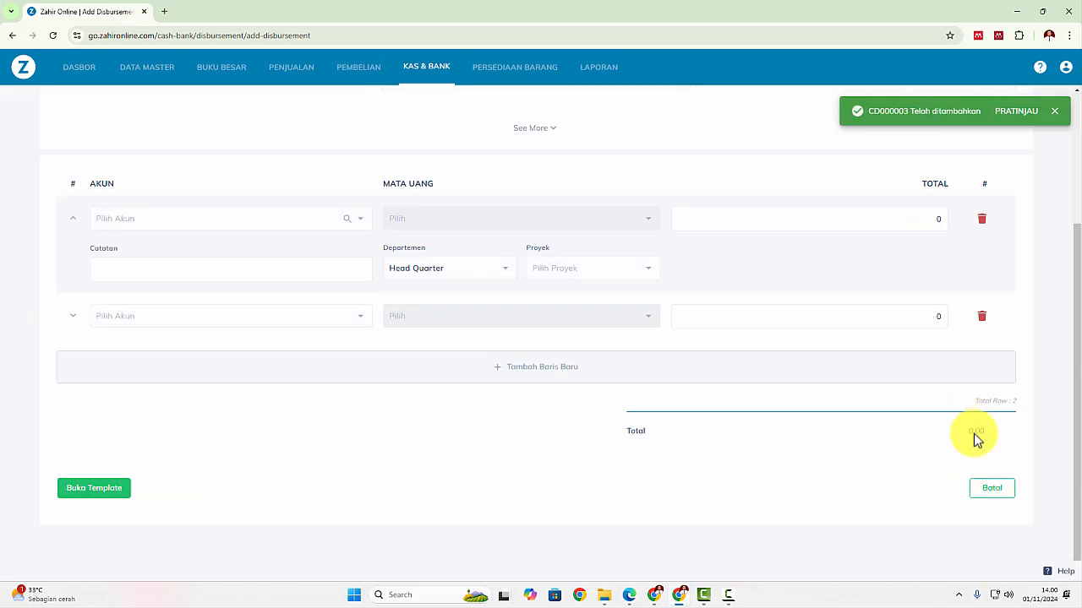
left_click(1003, 483)
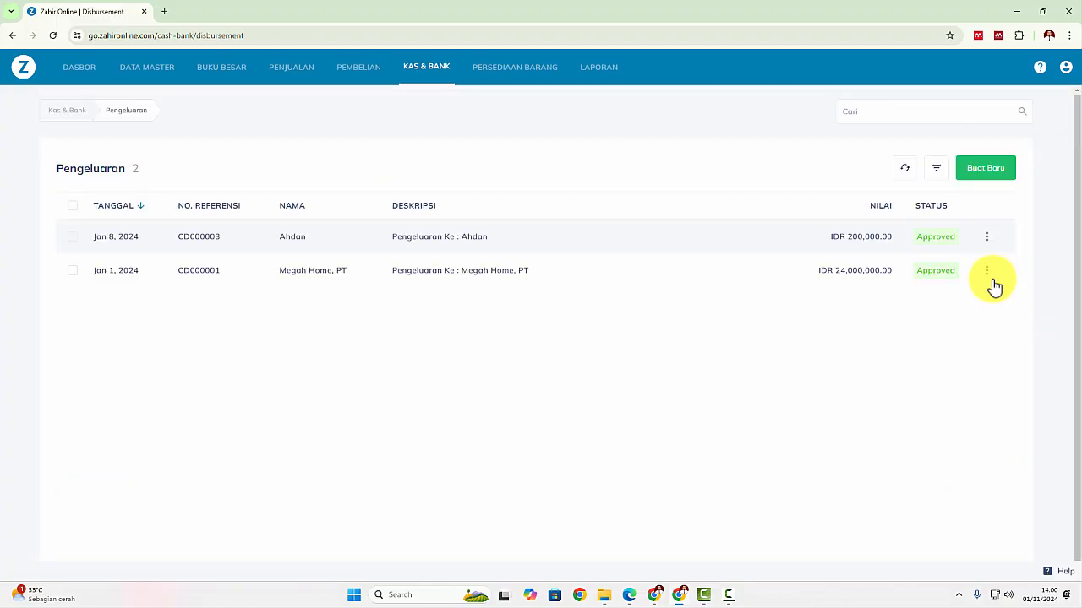
Review the journal voucher of the Jan 8, 2024 disbursement, then return to the Kas & Bank overview
left_click(987, 238)
left_click(1026, 341)
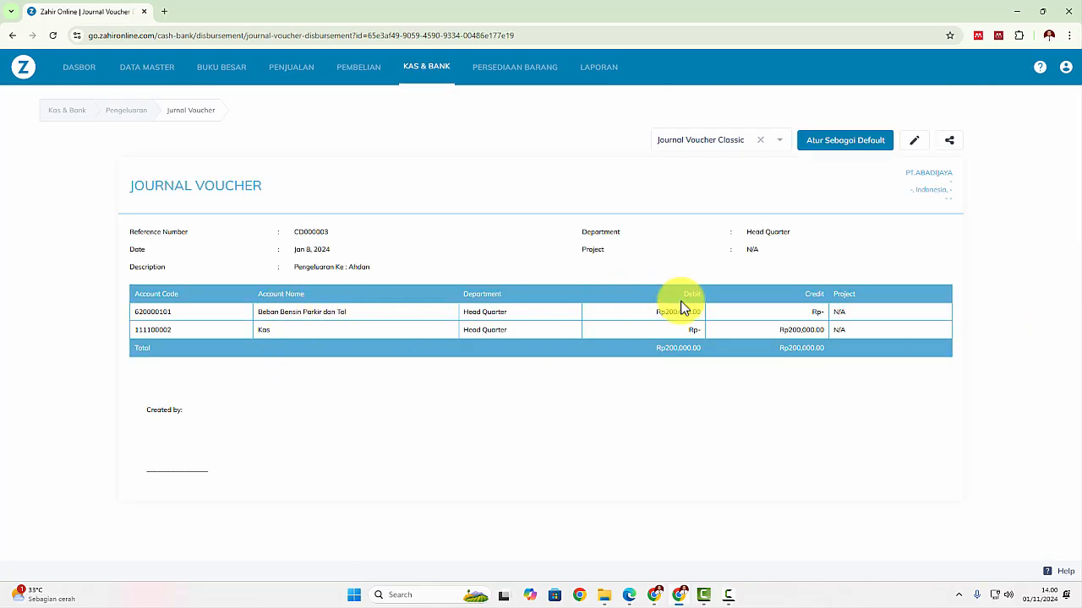
left_click(446, 71)
Switch to the PDF in Edge and examine the term, service, account and amounts of Dokumen transaksi No. 8 (Pendapatan Jasa)
key("alt+Tab")
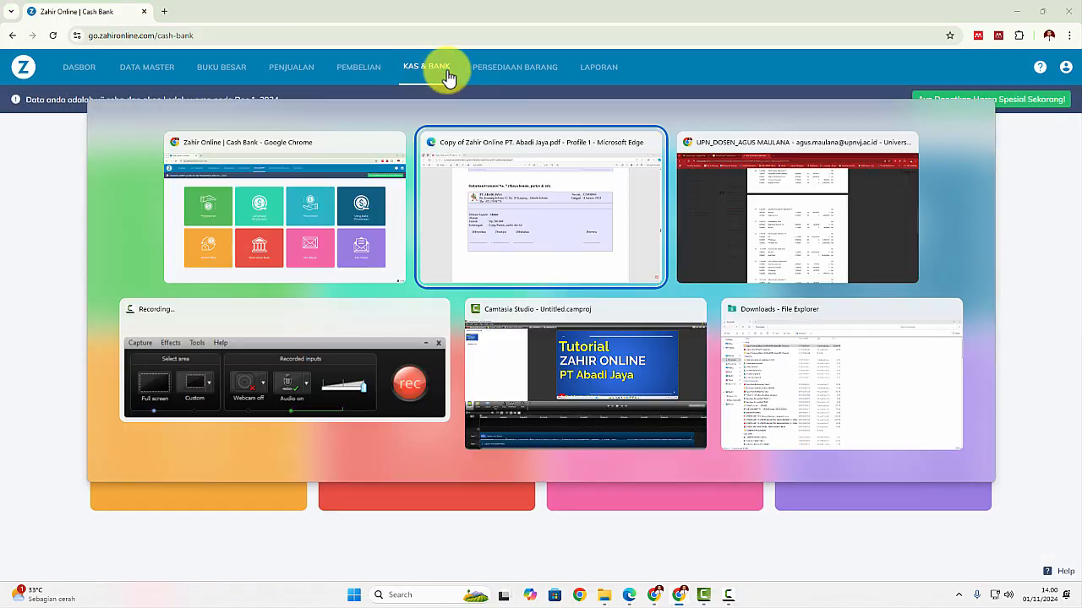
scroll(444, 288, "down", 7)
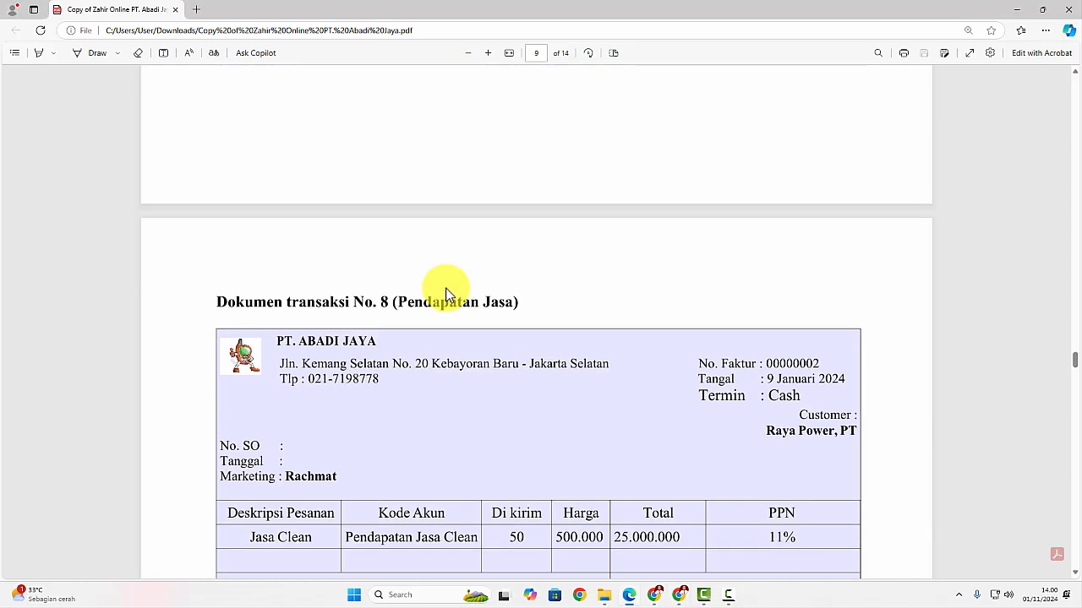
scroll(447, 294, "down", 2)
scroll(446, 294, "up", 1)
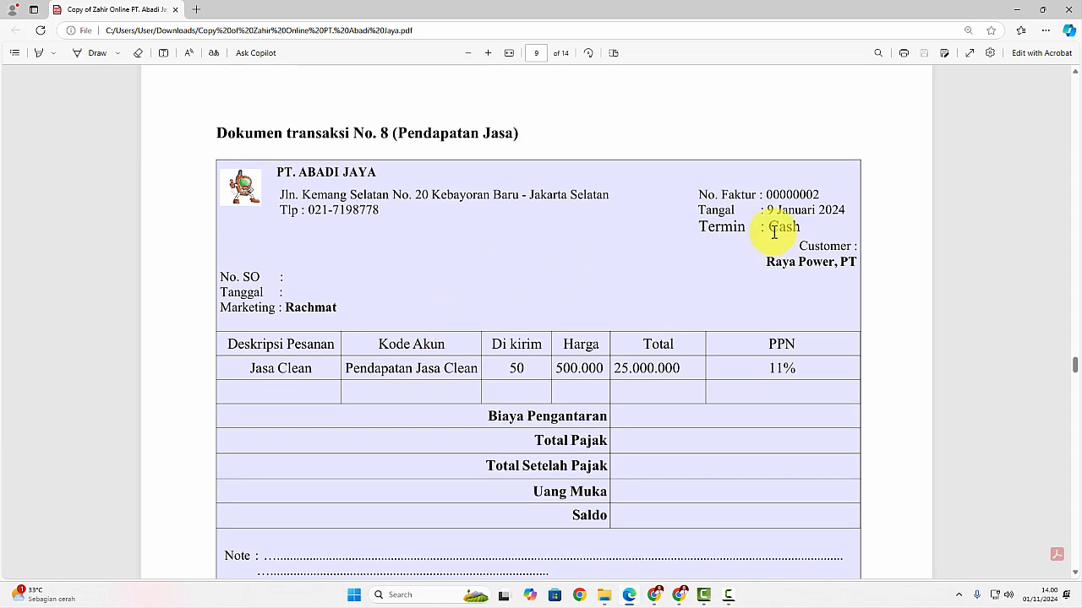
left_click_drag(770, 229, 800, 227)
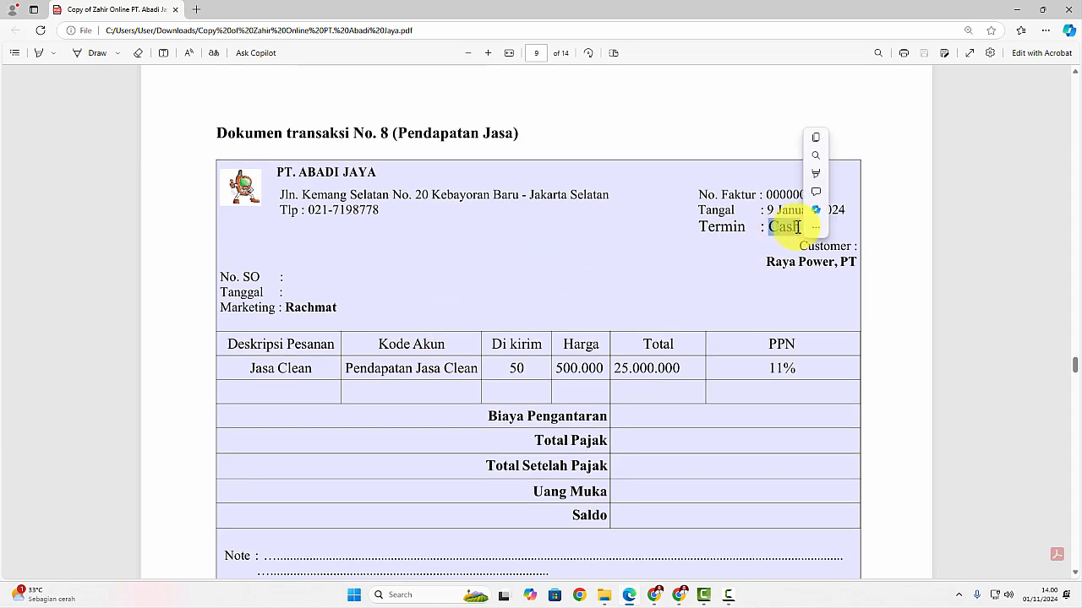
left_click_drag(251, 369, 309, 369)
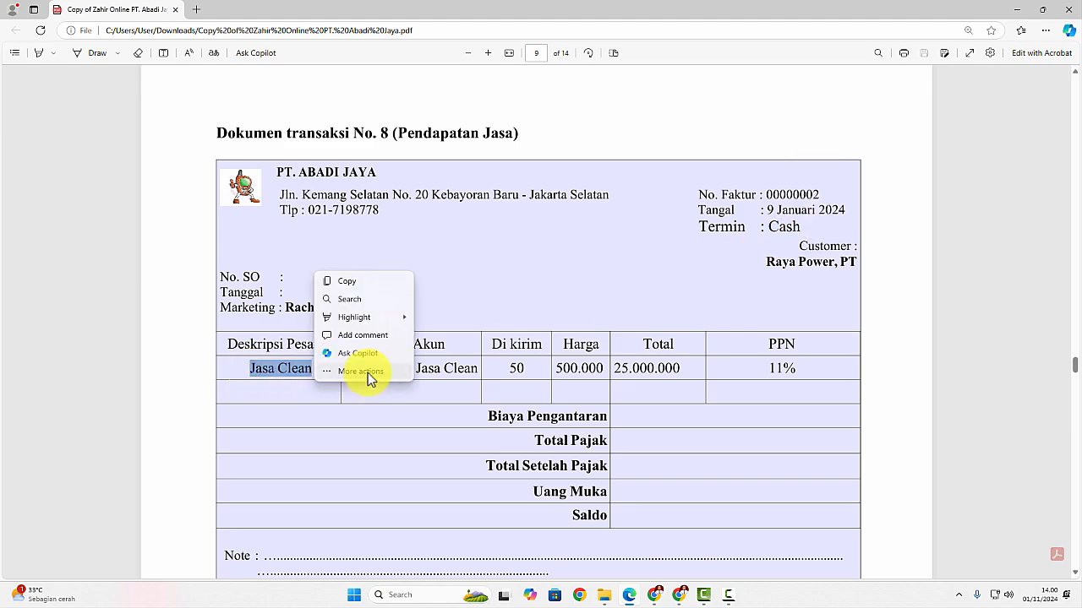
left_click(437, 366)
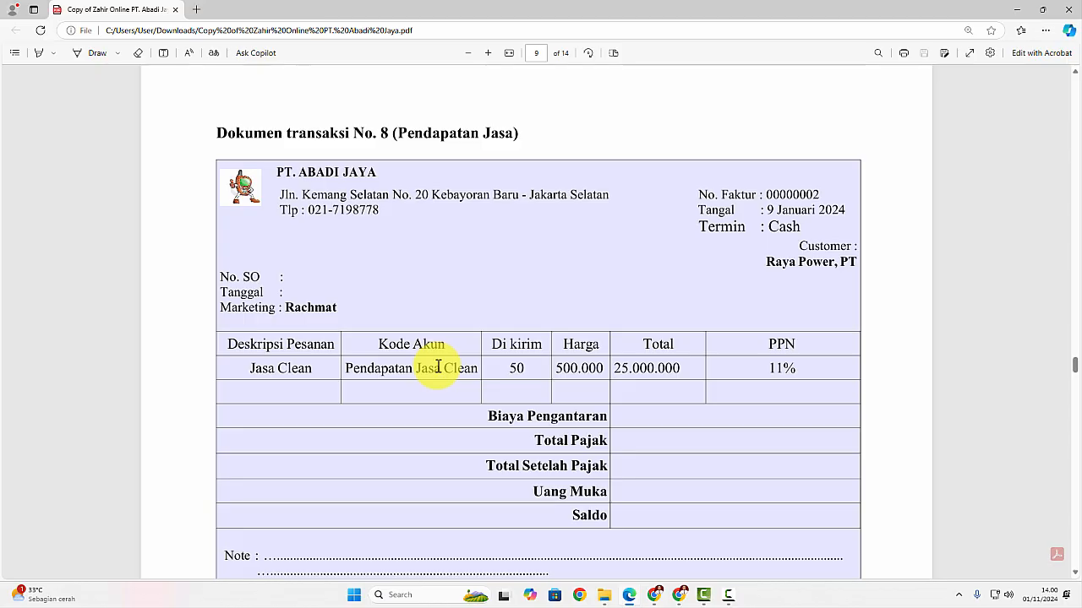
scroll(439, 366, "down", 1)
scroll(439, 366, "down", 2)
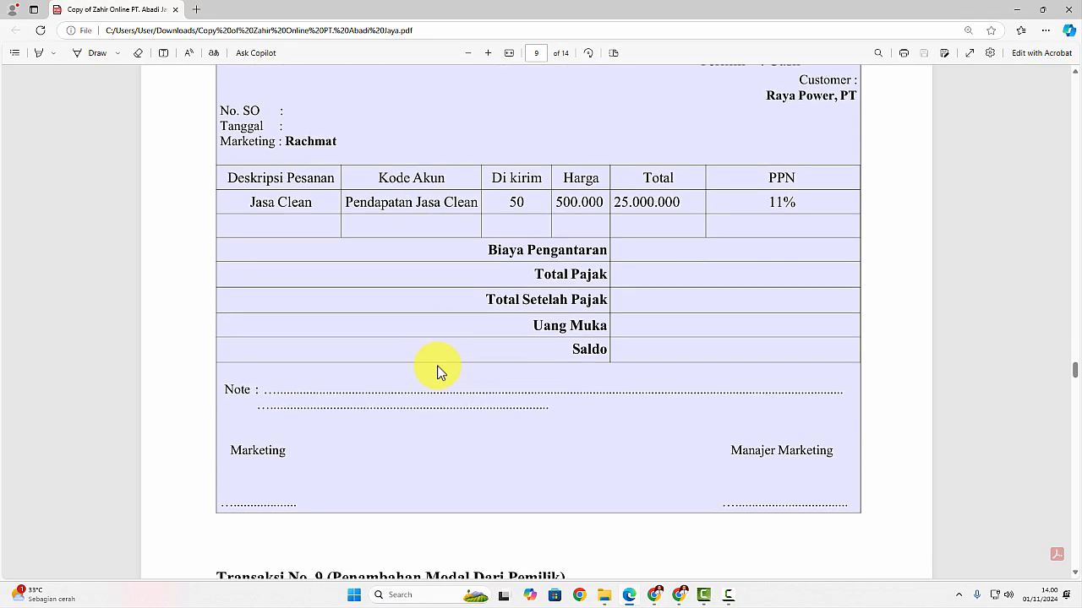
scroll(438, 366, "up", 1)
Switch back to Zahir Online and start a new sales invoice (Faktur Penjualan)
key("alt+Tab")
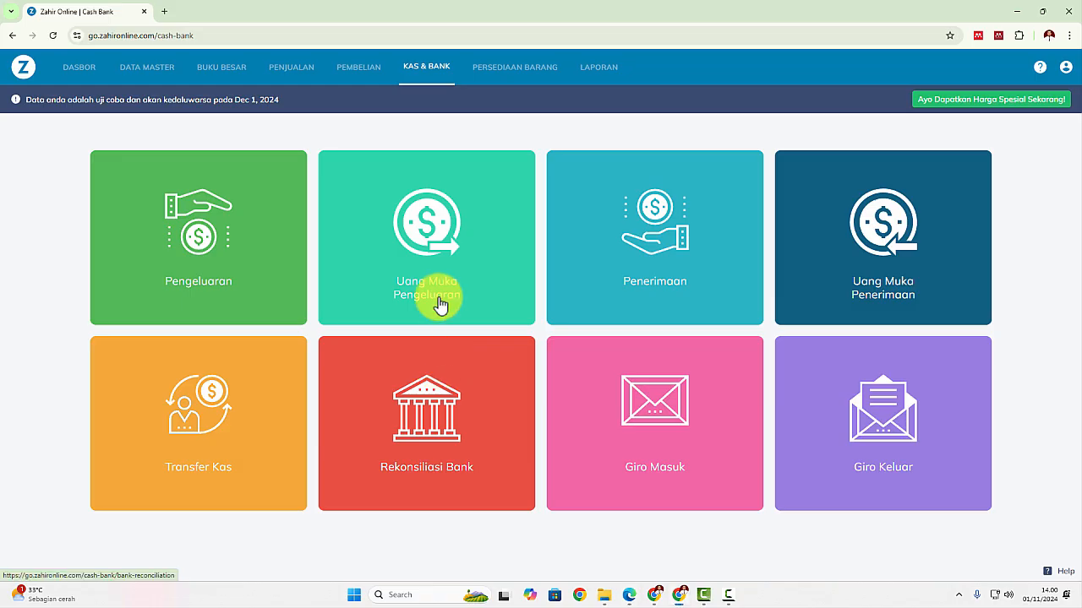
left_click(300, 70)
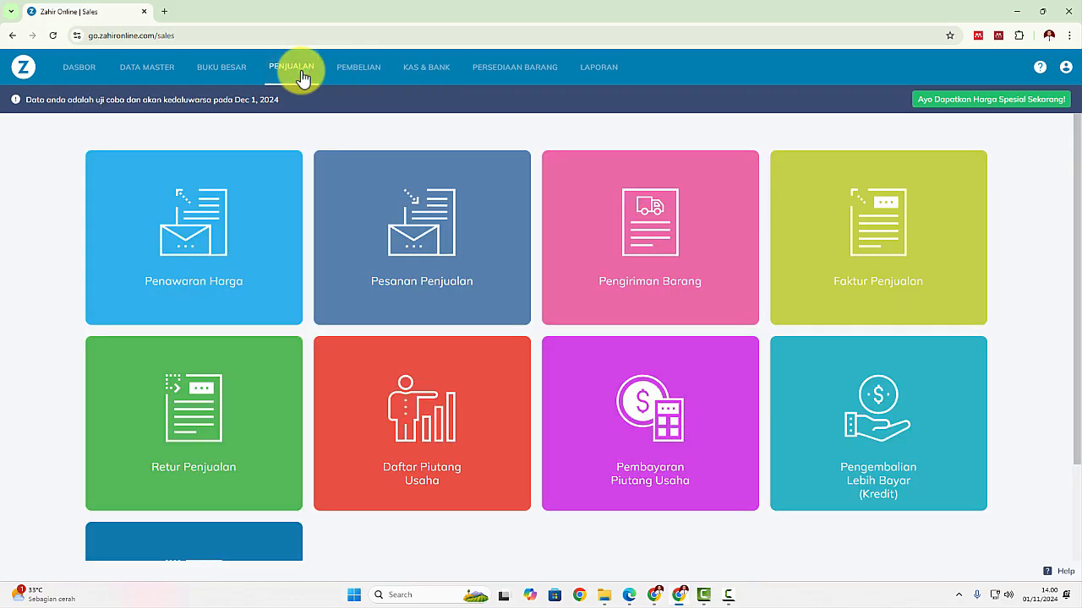
left_click(911, 224)
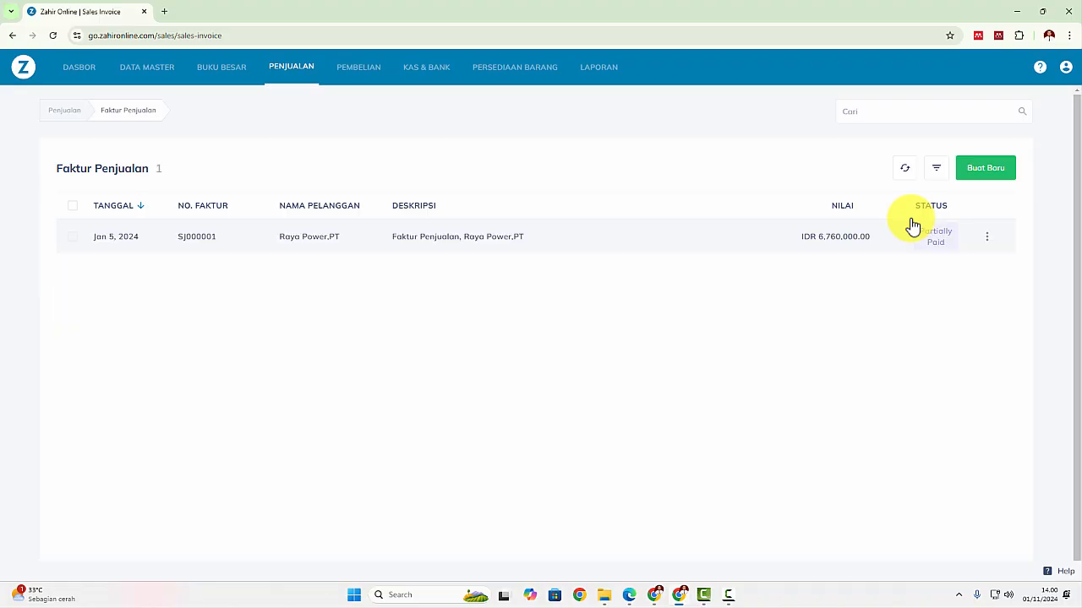
left_click(991, 167)
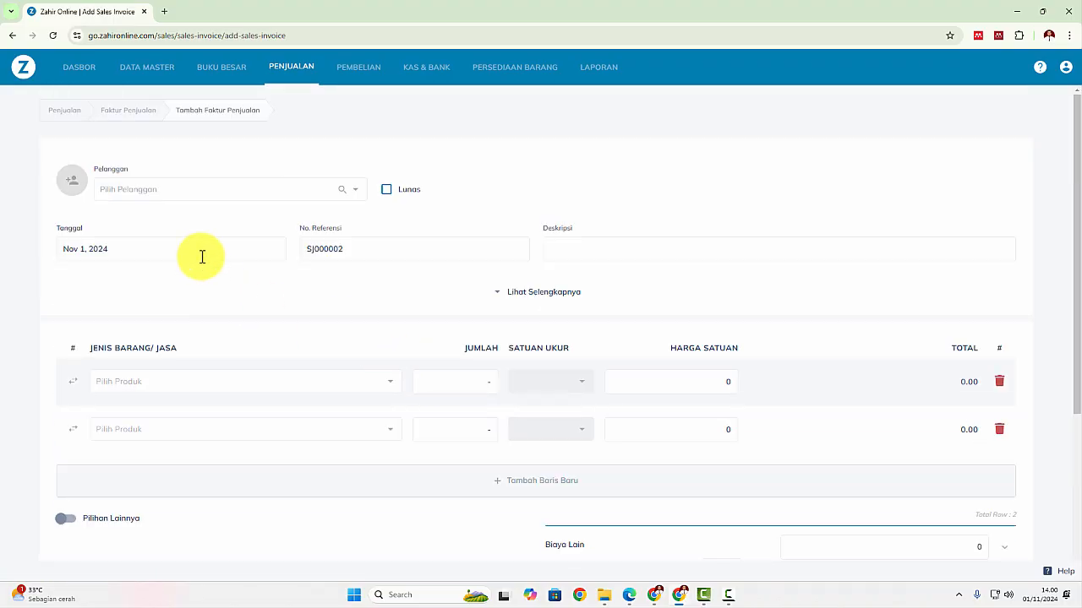
Check the customer on document no. 8 and try to select Raya Power,PT as the invoice's customer
key("alt+Tab")
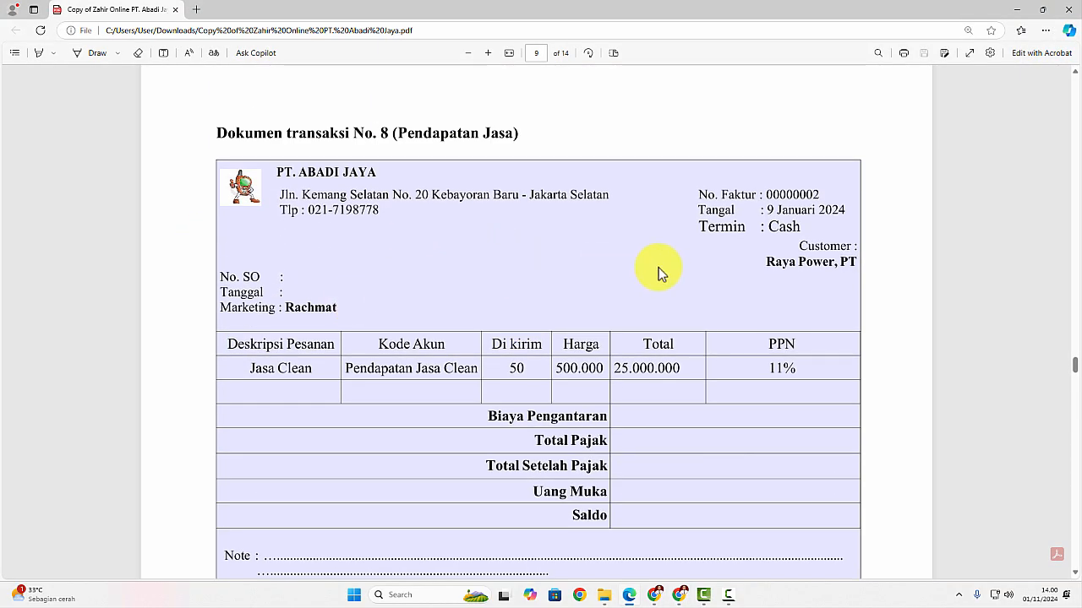
key("alt+Tab")
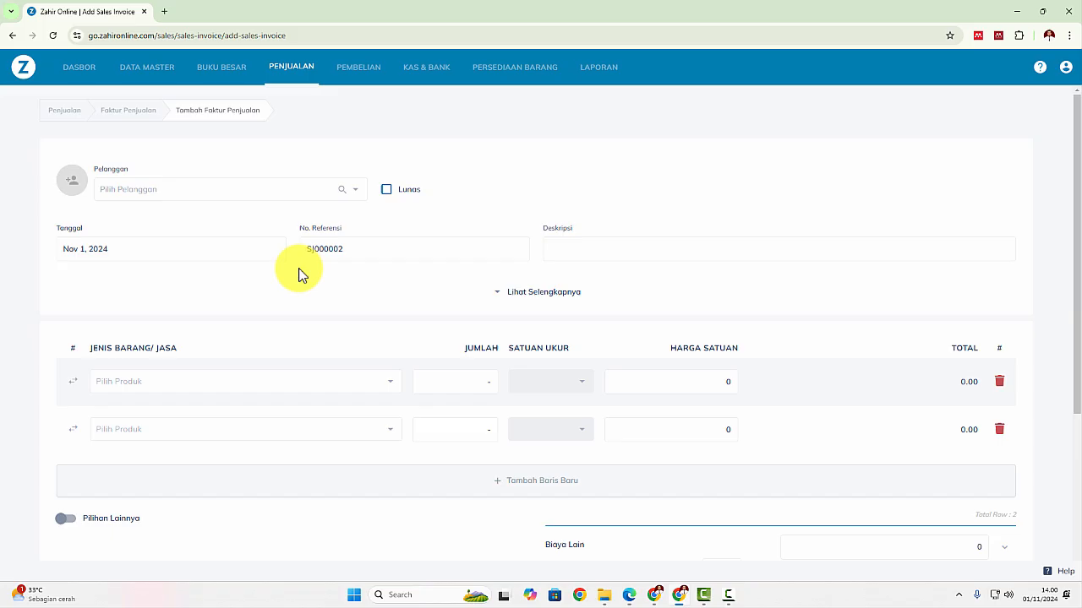
left_click(203, 195)
type("raya")
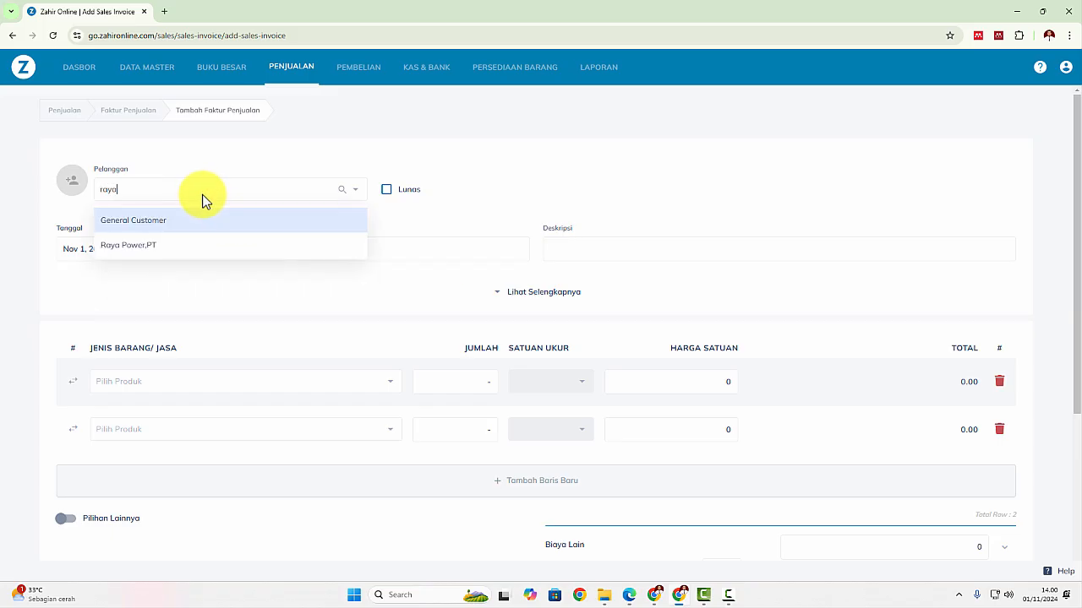
left_click(161, 247)
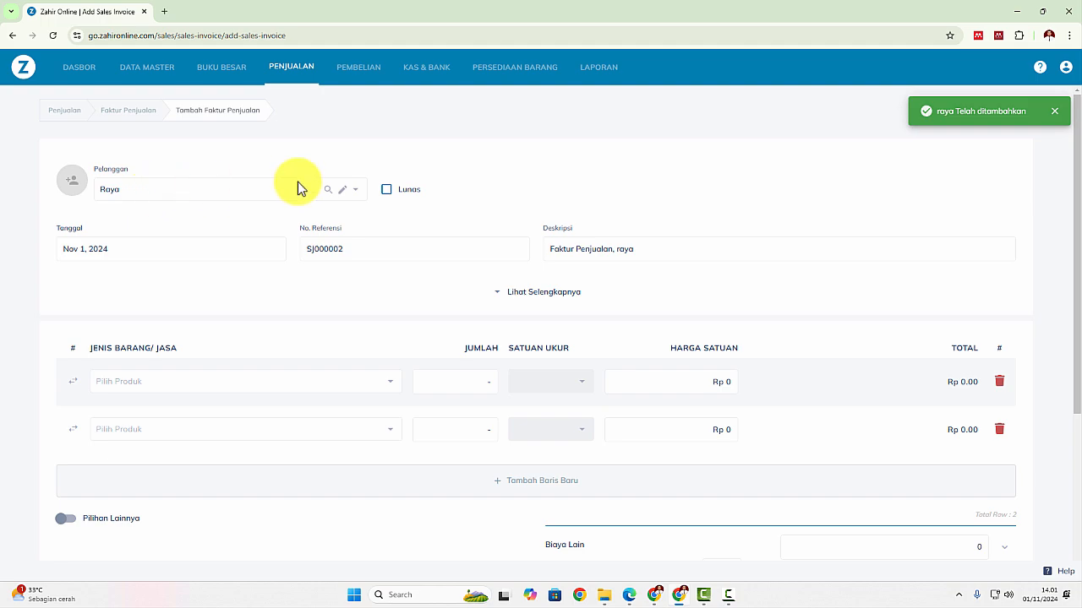
Delete the mistakenly added customer raya (r-001) from the customer lookup and return to the invoice
left_click(327, 194)
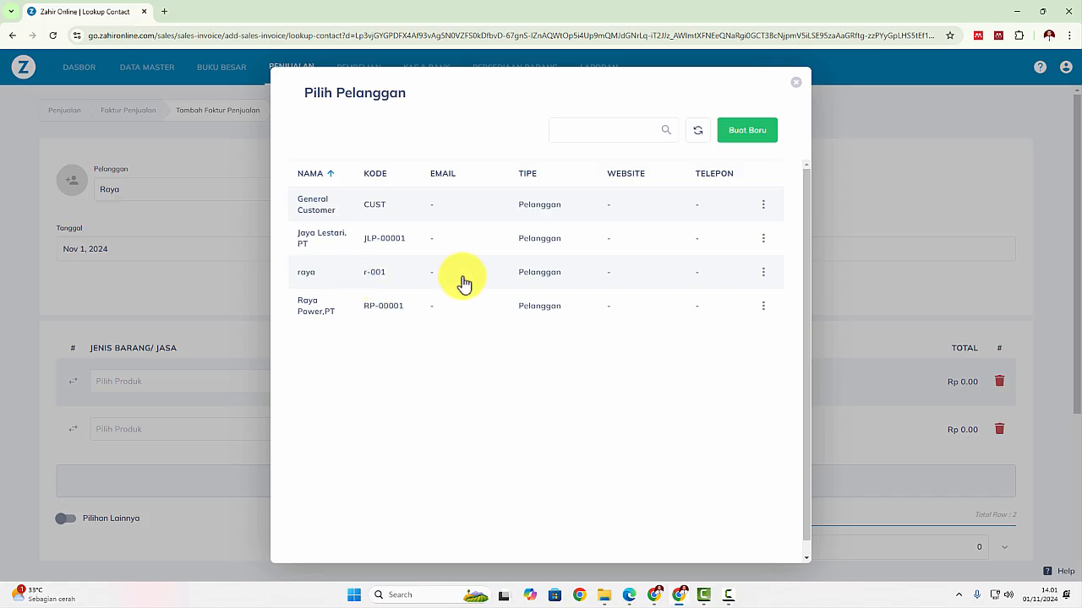
left_click(765, 274)
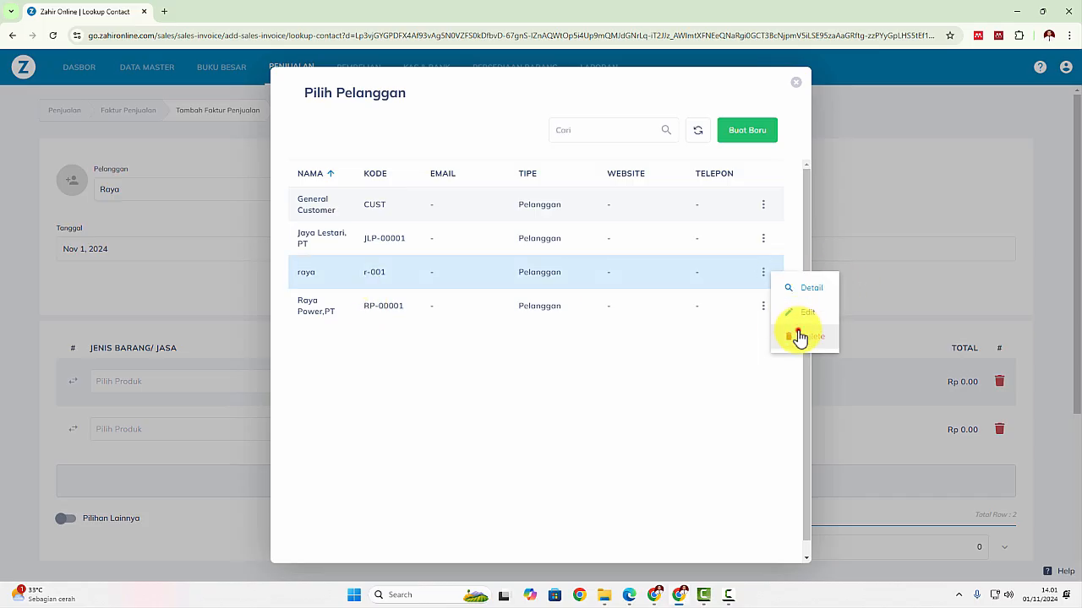
left_click(798, 330)
left_click(623, 354)
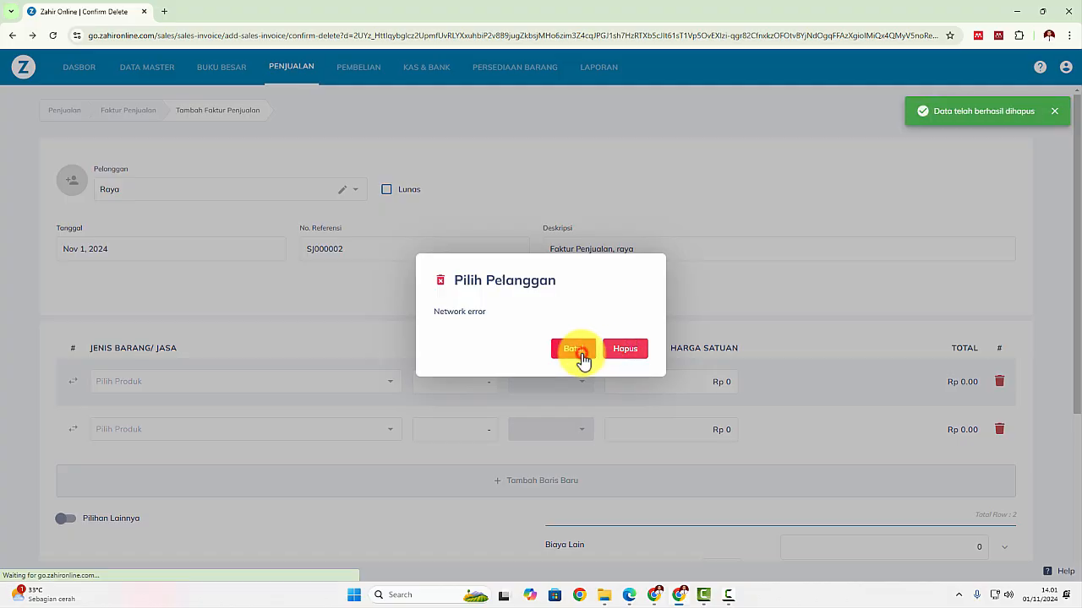
left_click(581, 355)
left_click(795, 82)
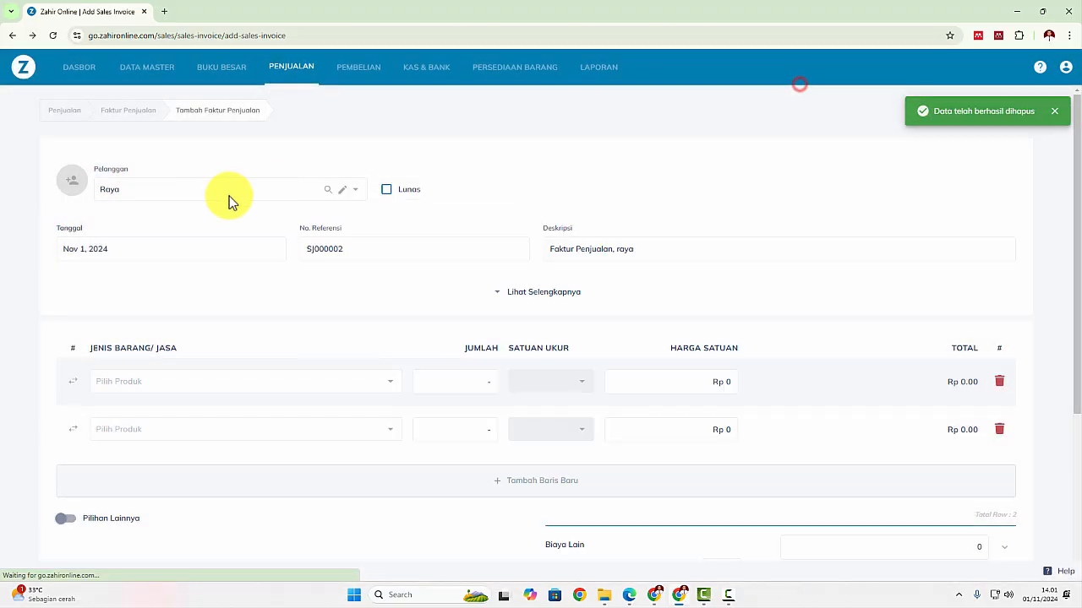
Set Raya Power,PT as the invoice's customer and mark the invoice as paid (Lunas), checking the term in the PDF
left_click(137, 195)
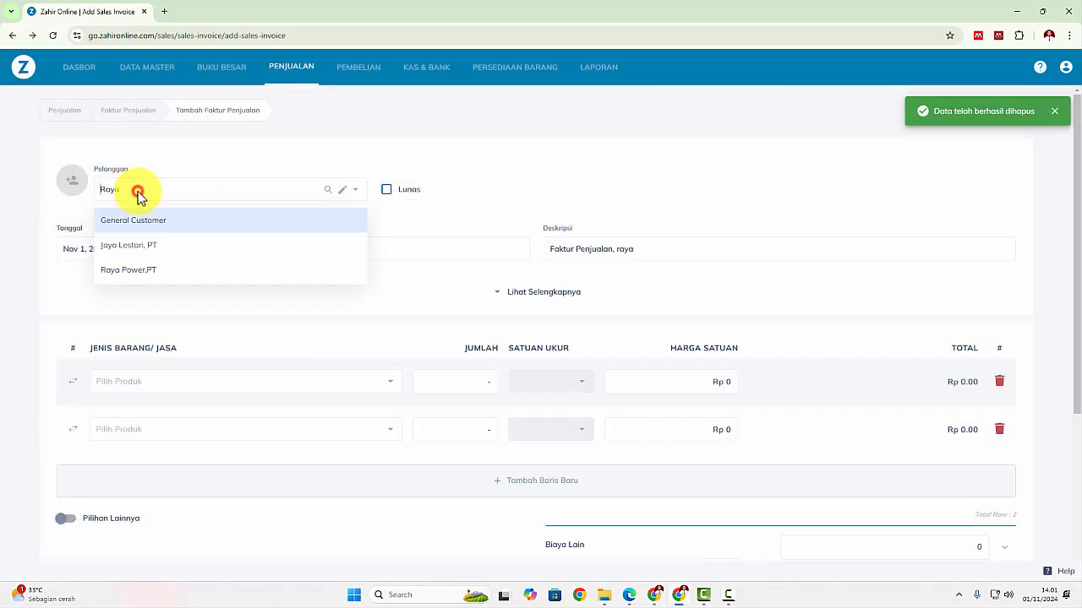
left_click(131, 264)
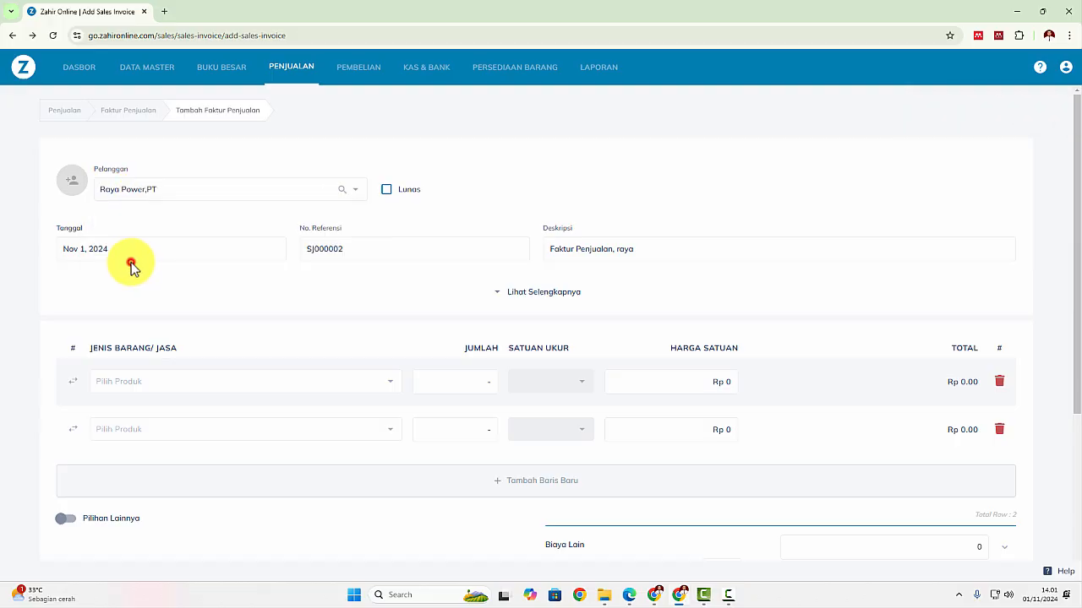
left_click(388, 191)
key("alt+Tab")
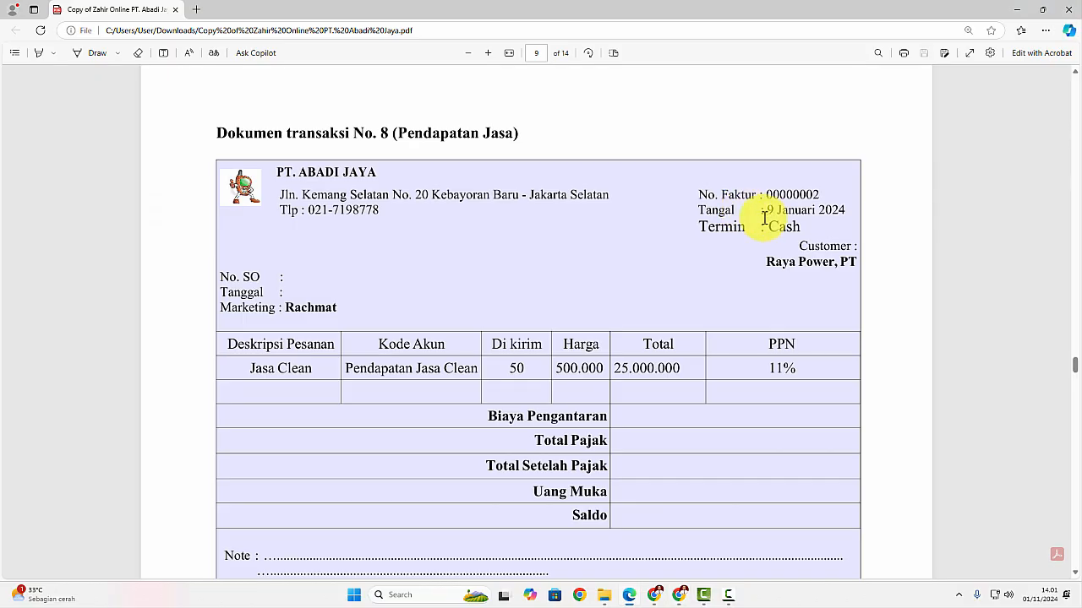
key("alt+Tab")
key("alt+Tab")
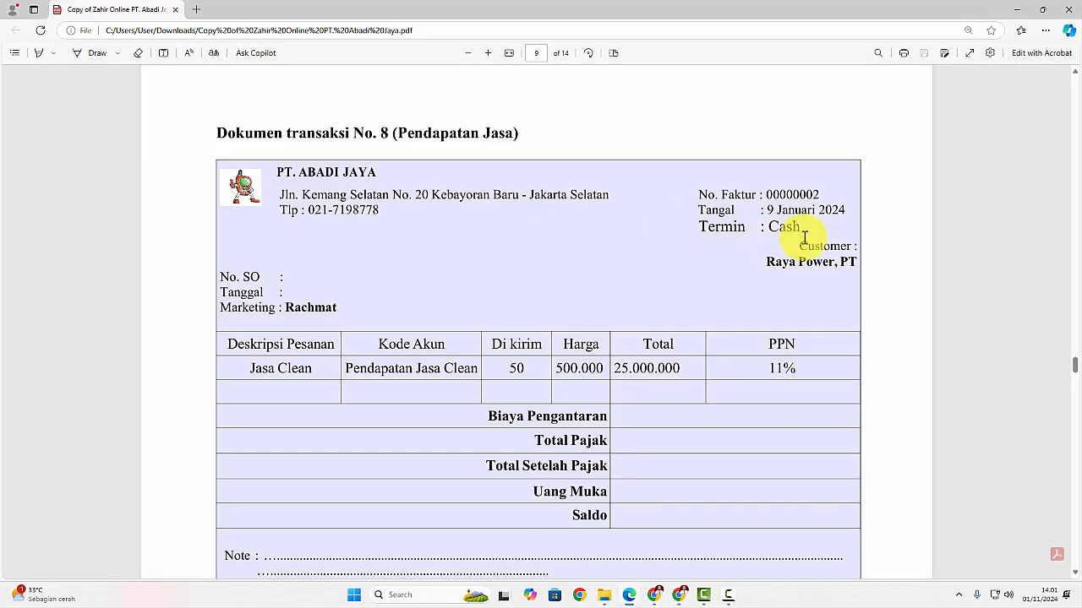
key("alt+Tab")
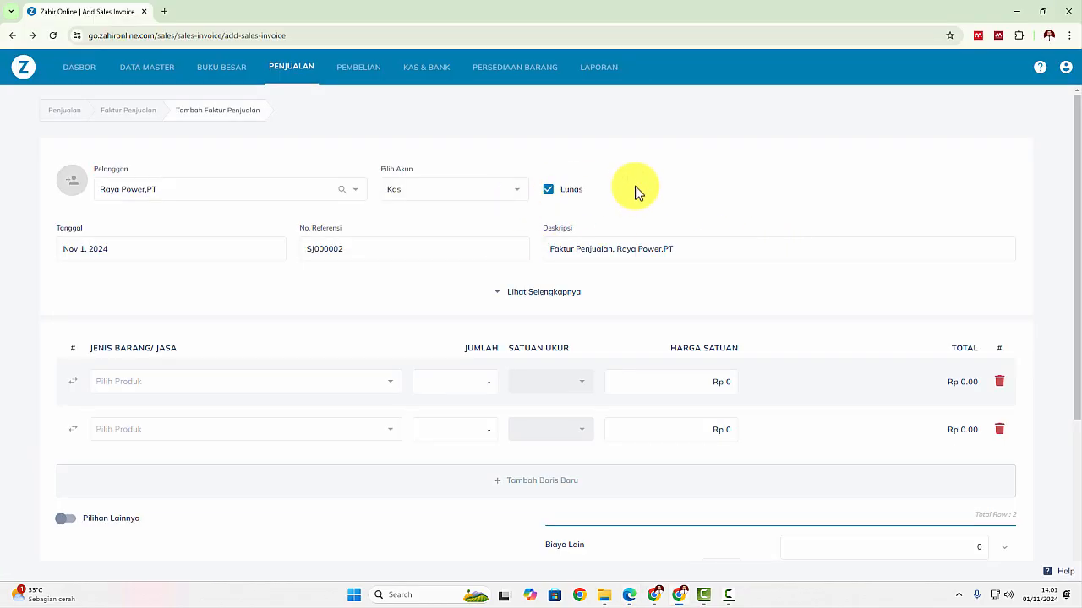
Check the date on document no. 8 and set the invoice date to Jan 9, 2024
key("alt+Tab")
key("alt+Tab")
left_click(110, 249)
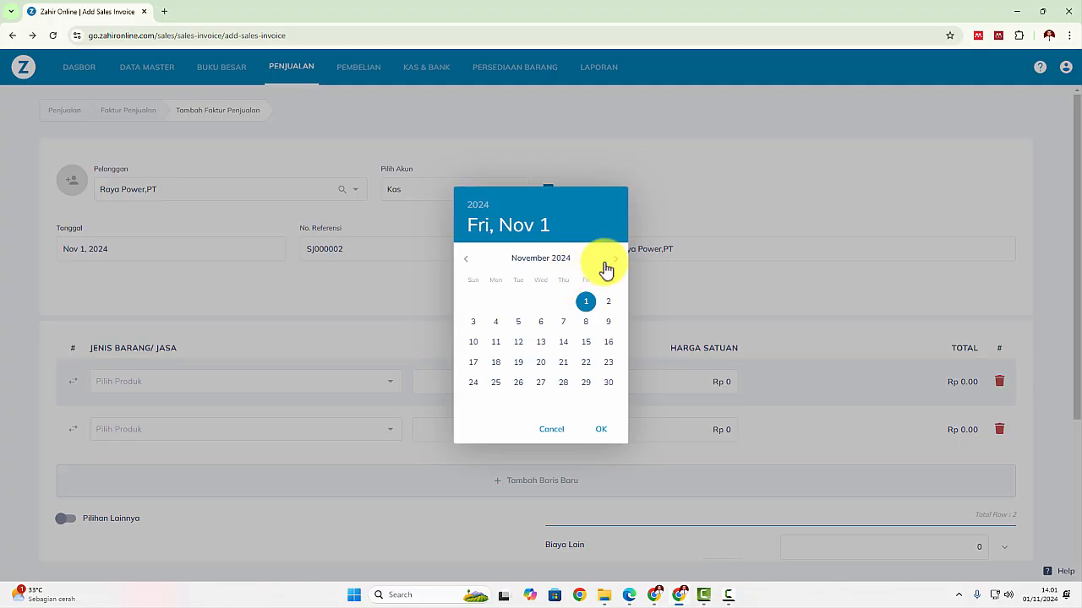
left_click(478, 208)
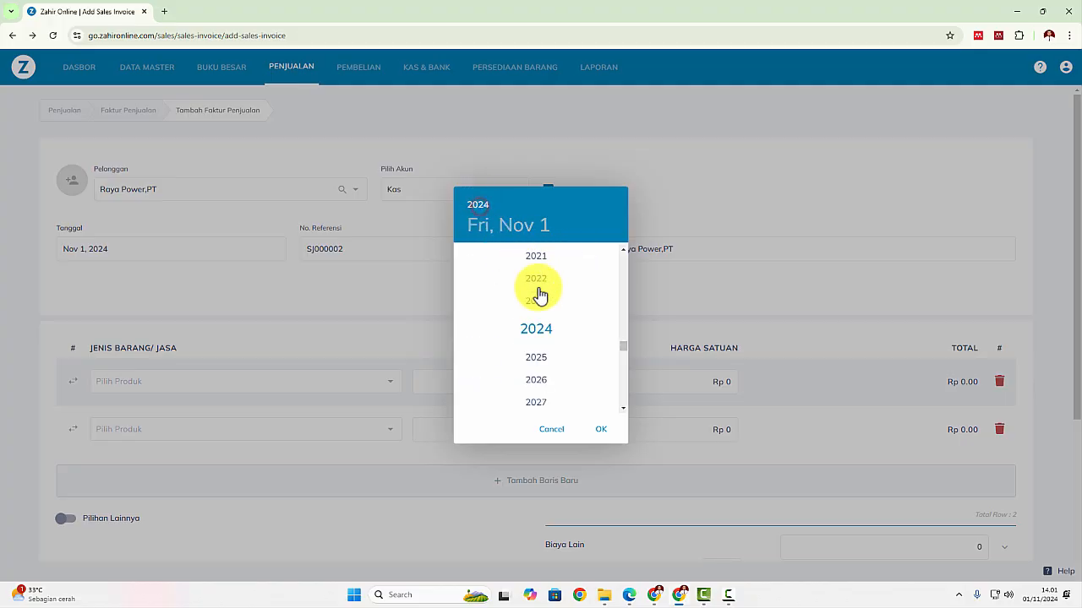
left_click(543, 306)
left_click(616, 259)
left_click(615, 260)
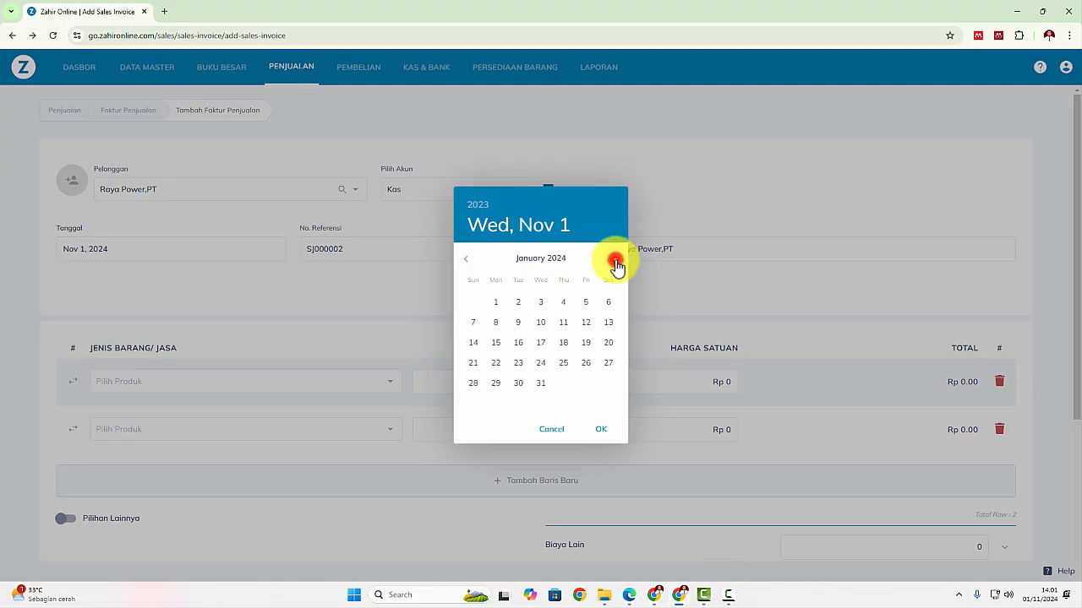
left_click(616, 259)
left_click(467, 260)
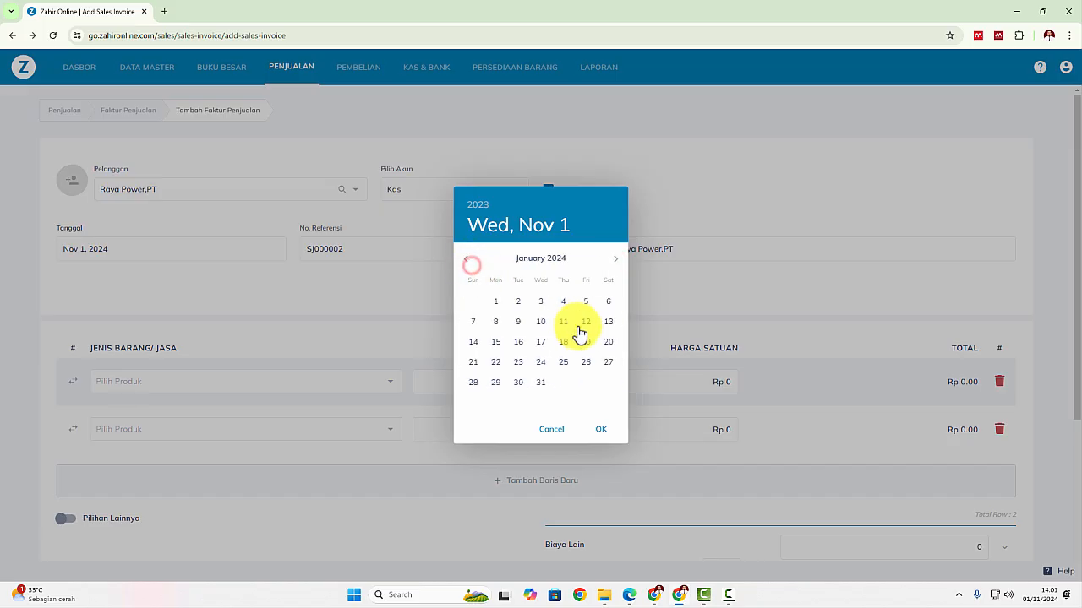
left_click(516, 324)
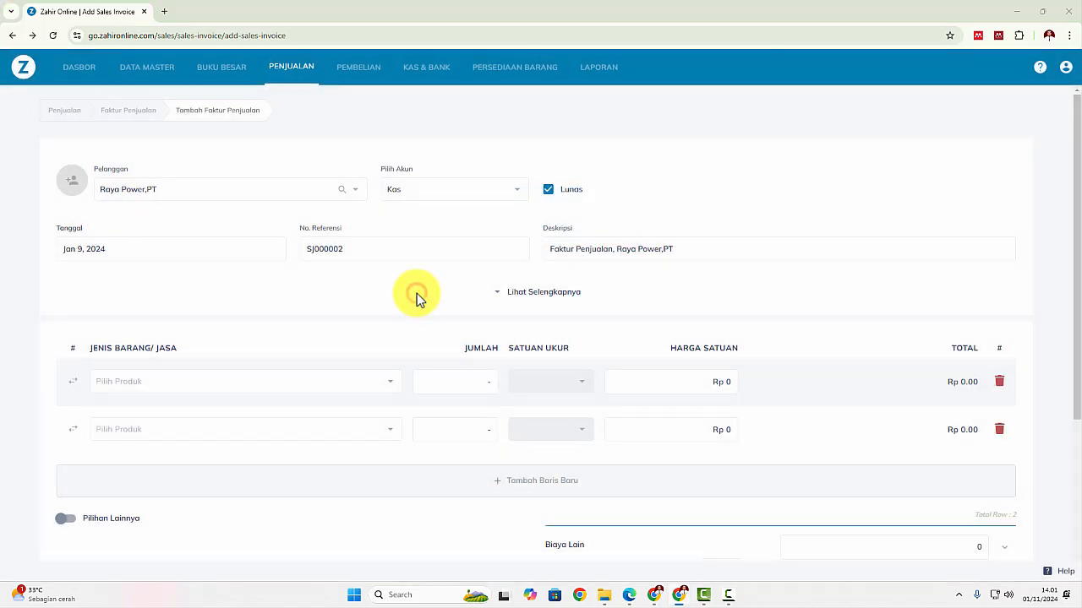
Compare the invoice form with the PDF and expand the additional header details (Lihat Selengkapnya)
key("alt+Tab")
key("alt+Tab")
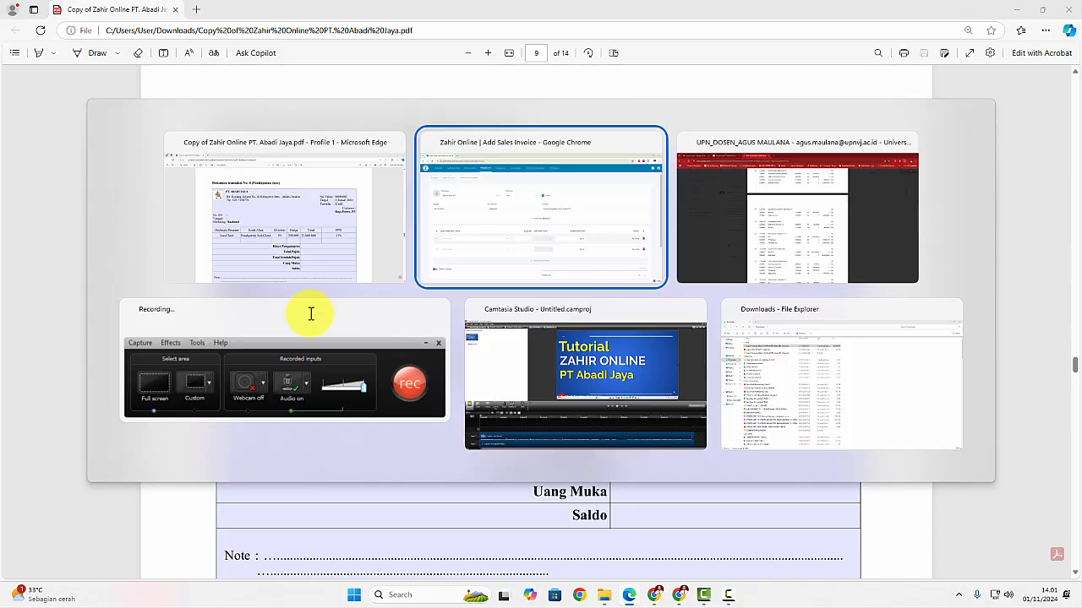
scroll(312, 321, "down", 3)
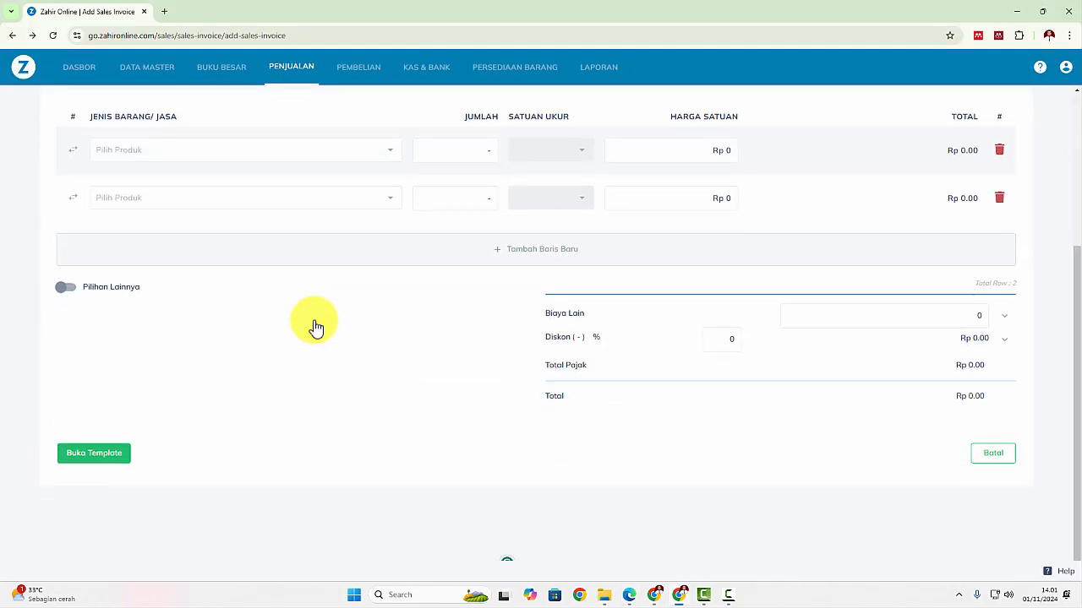
scroll(313, 328, "up", 2)
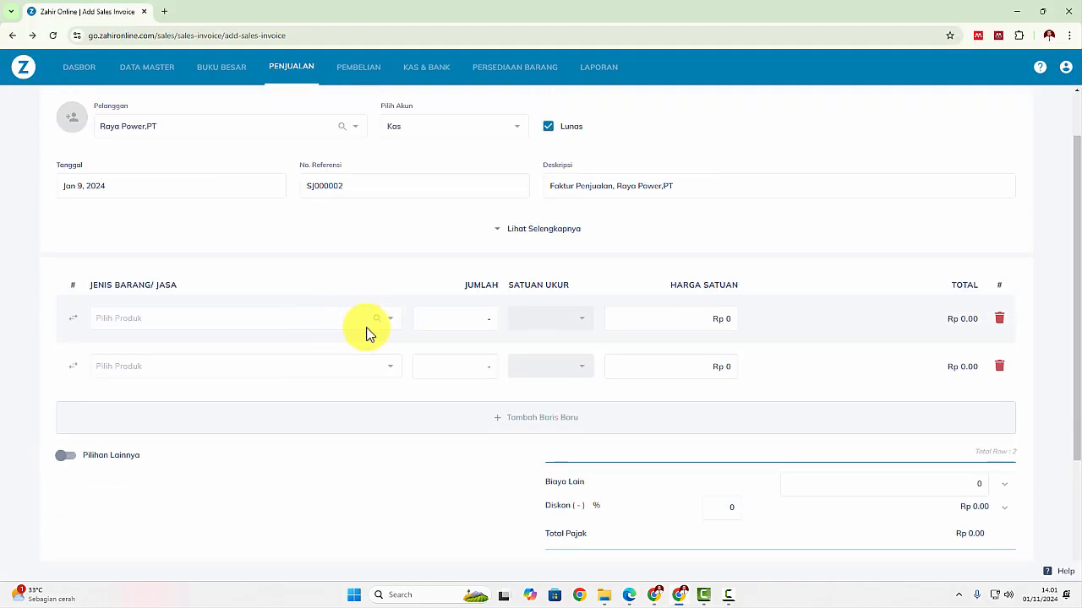
left_click(524, 239)
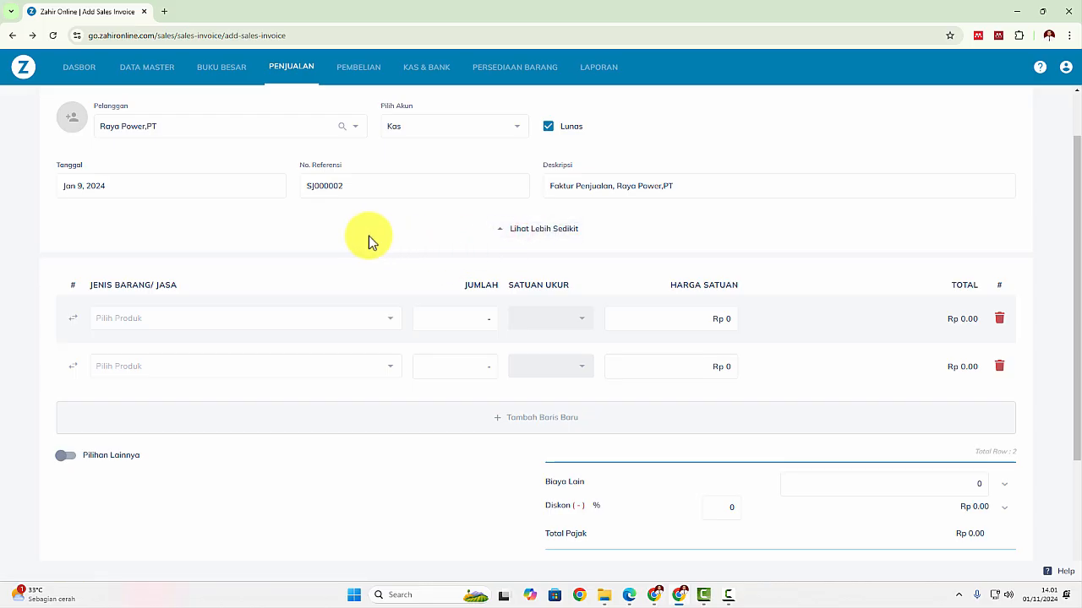
scroll(368, 236, "up", 1)
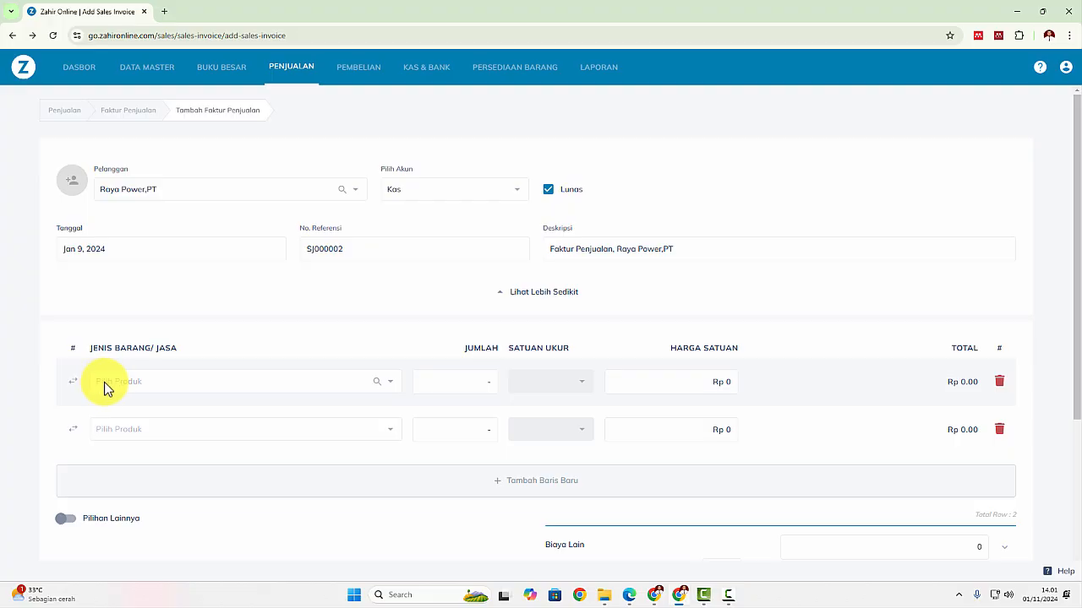
Convert the first line item to a service line and enter the description Jasa Clean from the PDF
left_click(73, 385)
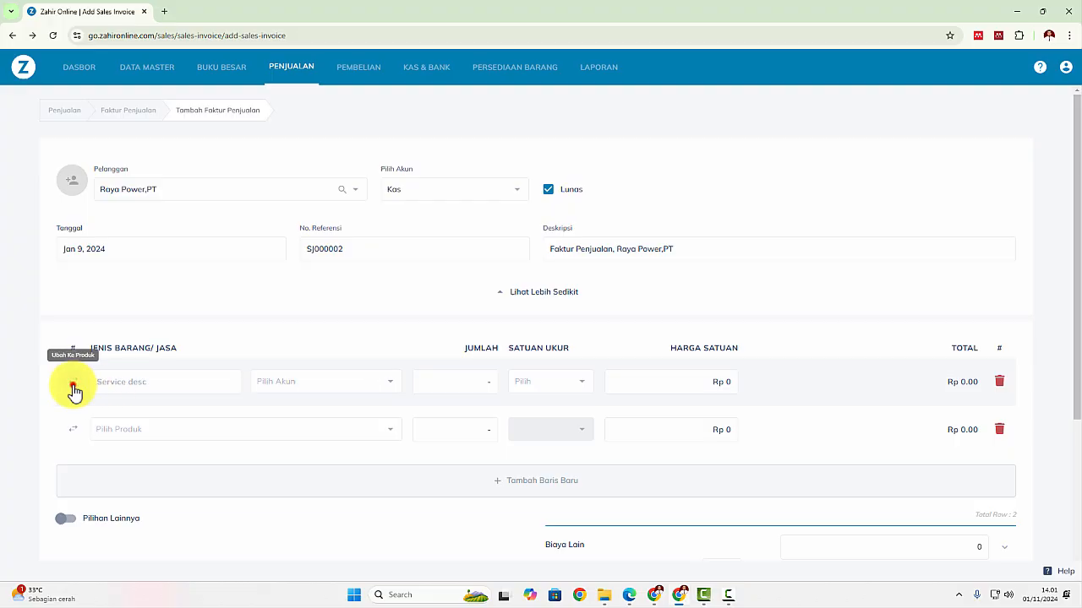
left_click(73, 384)
left_click(72, 386)
left_click(118, 382)
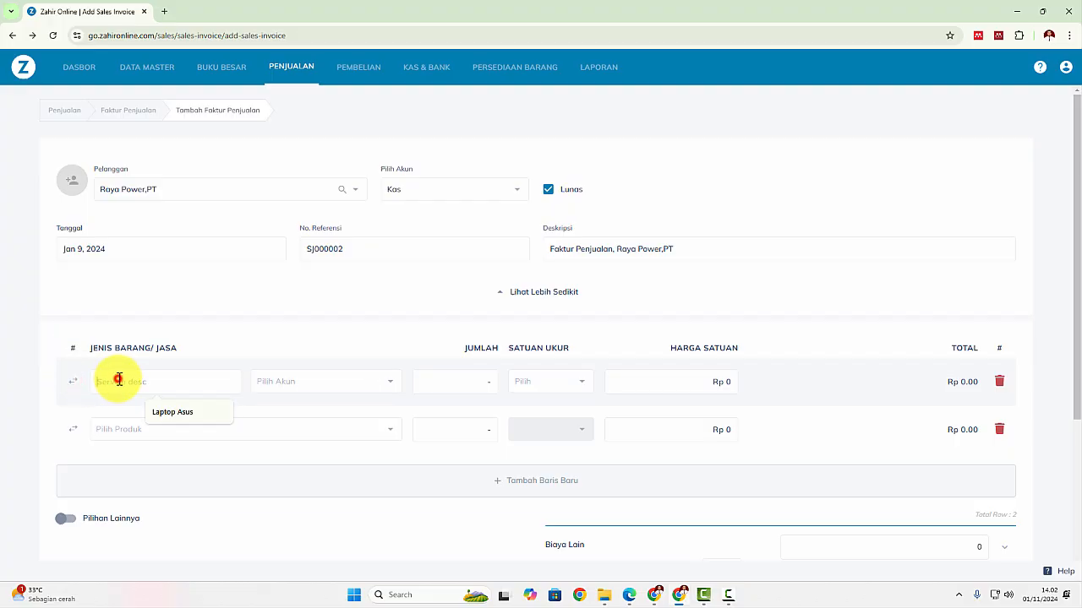
key("alt+Tab")
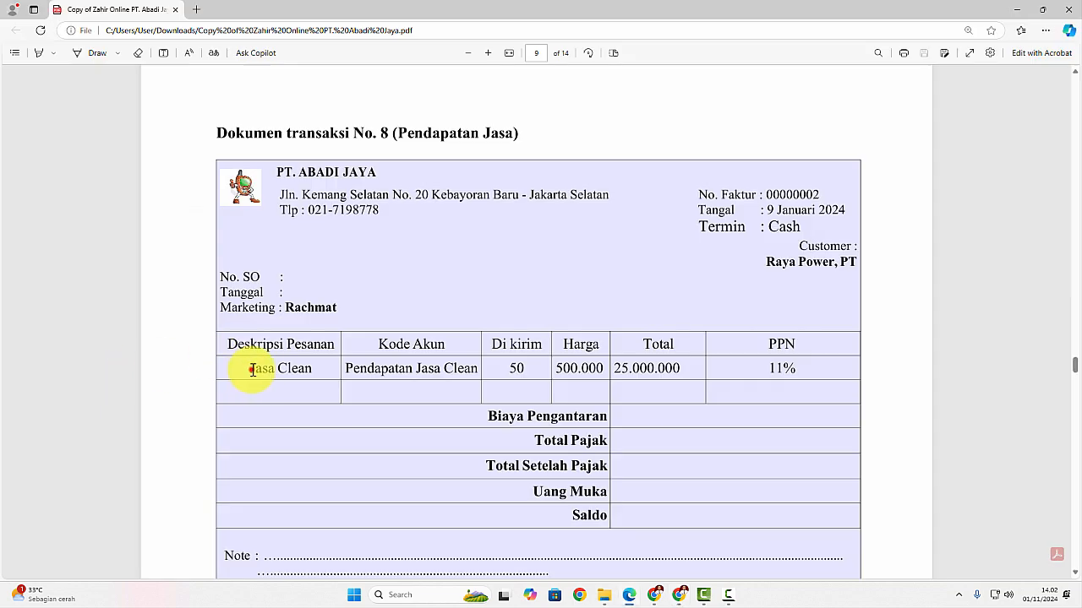
left_click_drag(251, 369, 309, 370)
key("alt+Tab")
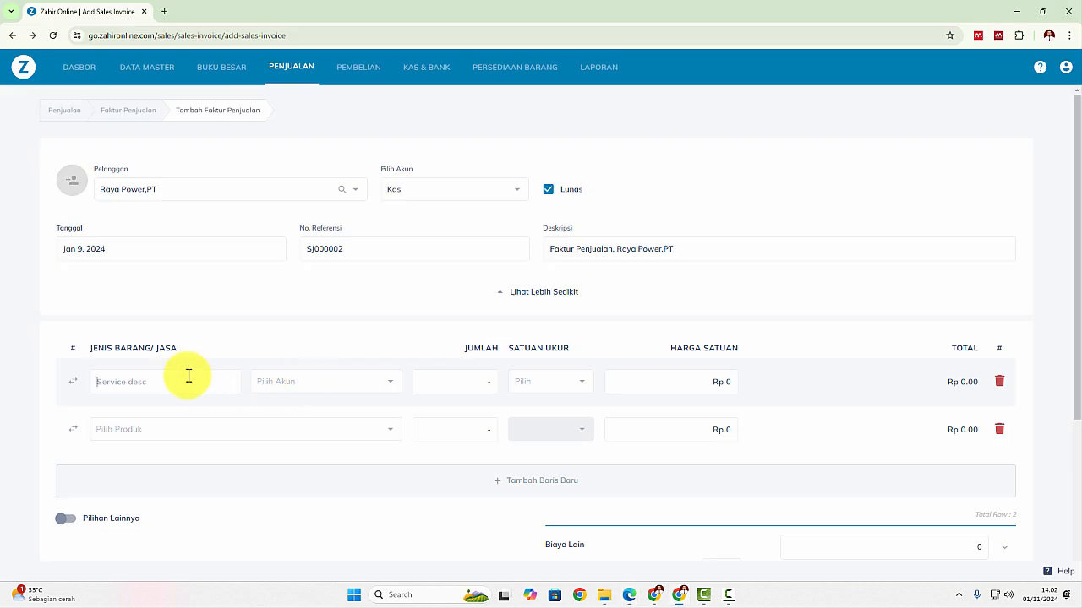
type("JasaClean")
left_click(117, 382)
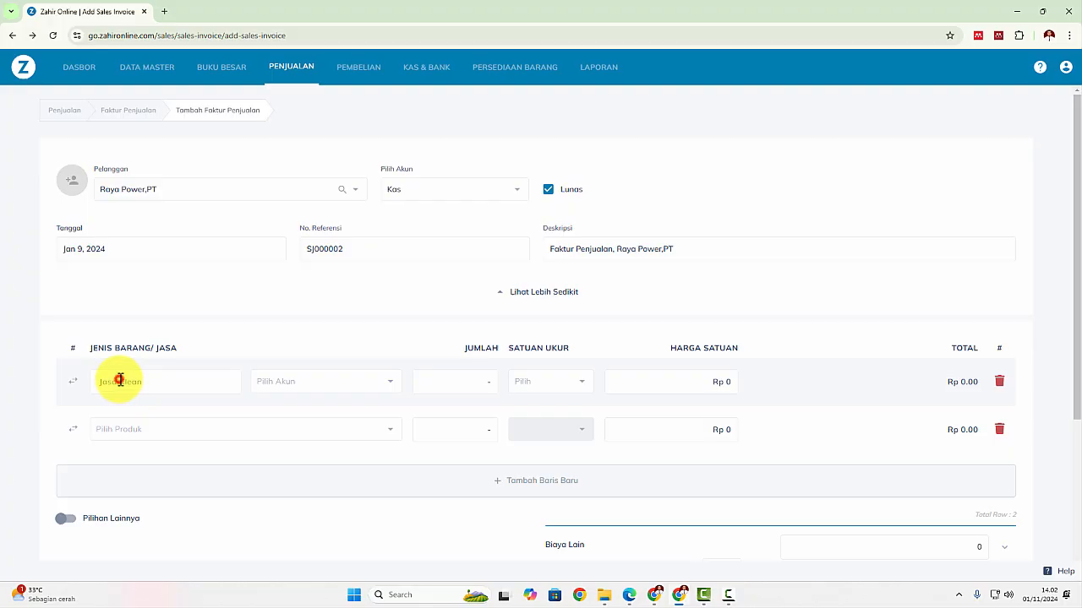
Search the Jasa Clean line's accounts for "pendapatan jasa", and broaden the search to "pendapatan"
left_click(324, 387)
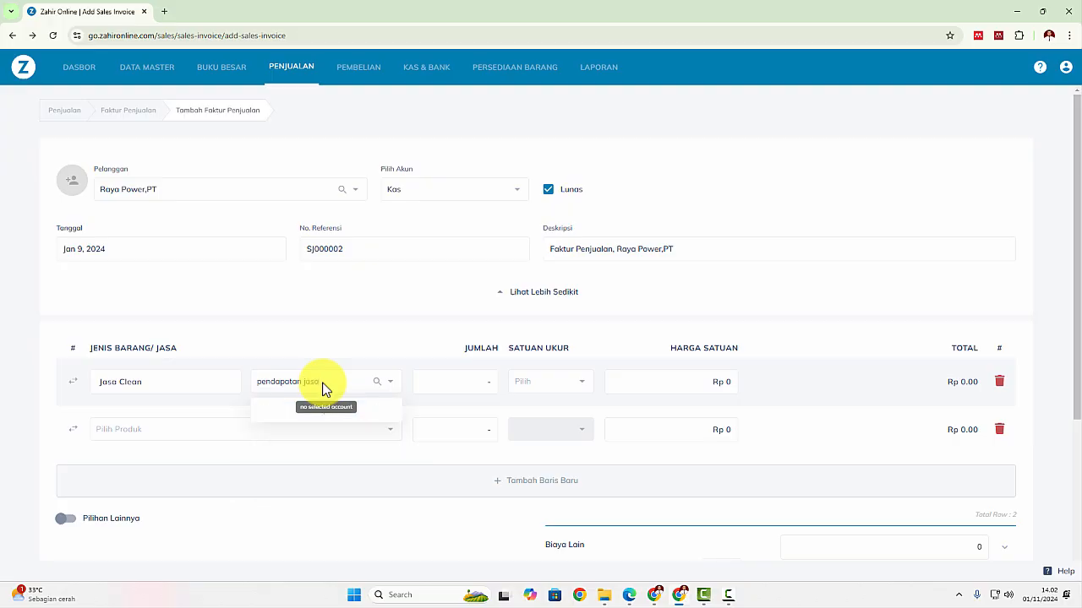
key("BackSpace")
key("BackSpace")
key("BackSpace")
key("BackSpace")
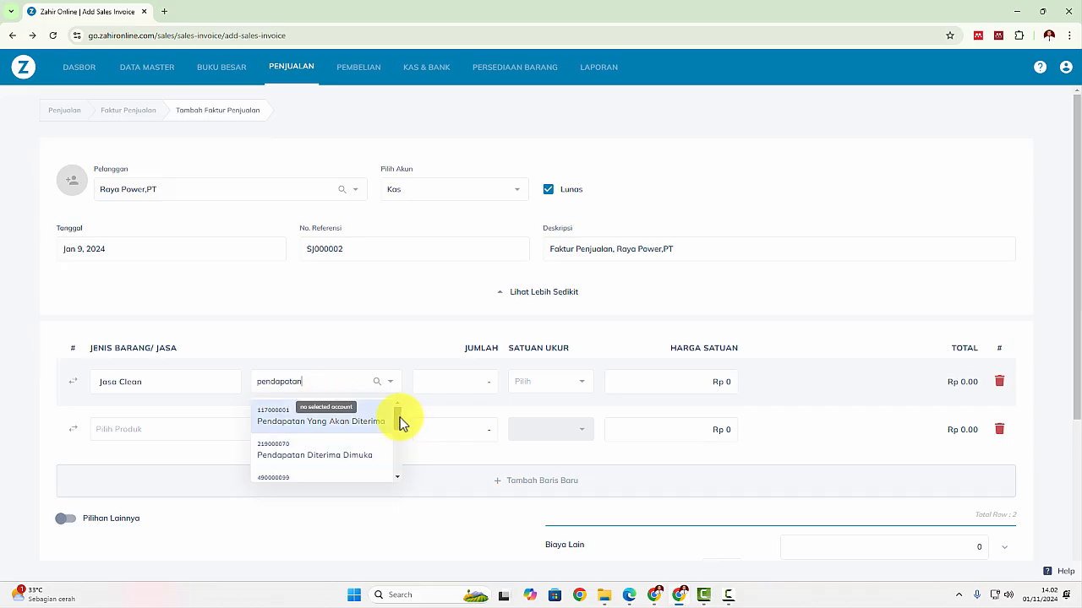
mouse_move(399, 419)
left_mouse_down()
mouse_move(398, 465)
mouse_move(394, 412)
mouse_move(395, 431)
left_mouse_up()
Start a new account from the Jasa Clean line's account lookup and set its subclassification to Penjualan
left_click(382, 382)
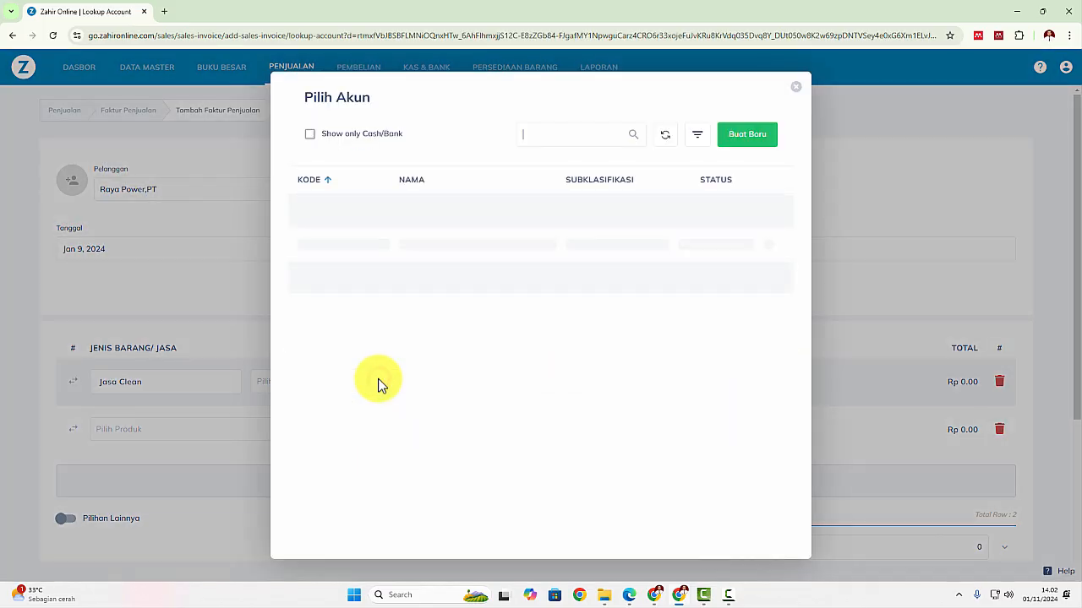
left_click(738, 142)
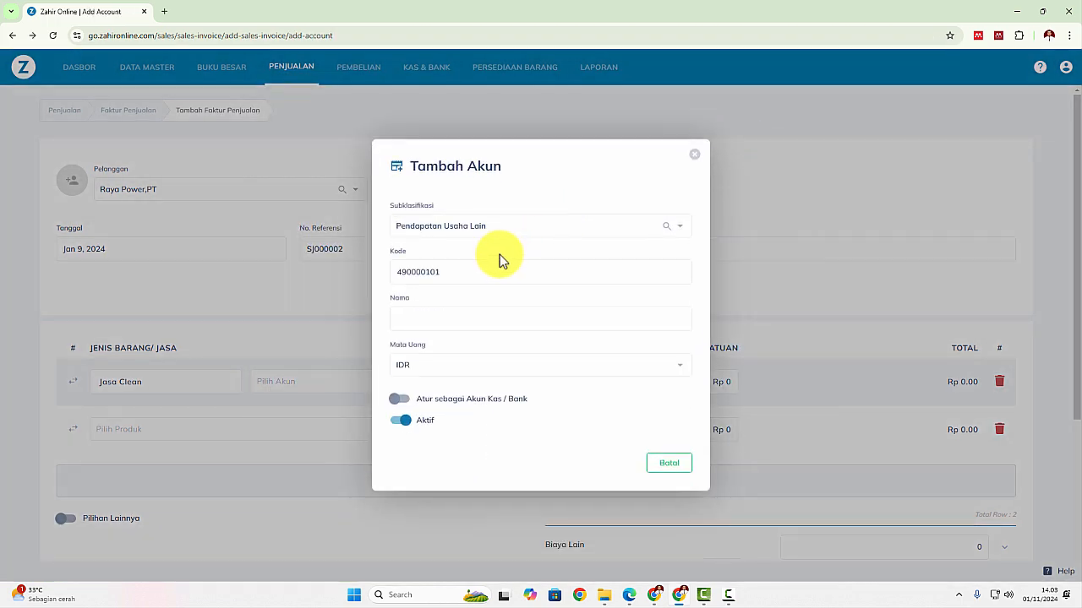
type("penju")
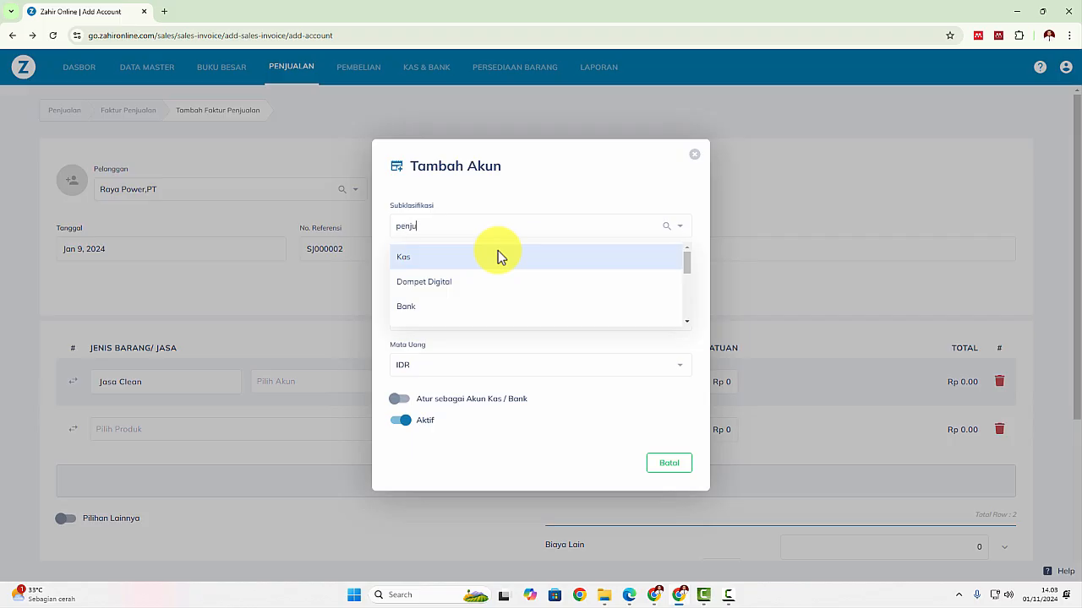
left_click(476, 261)
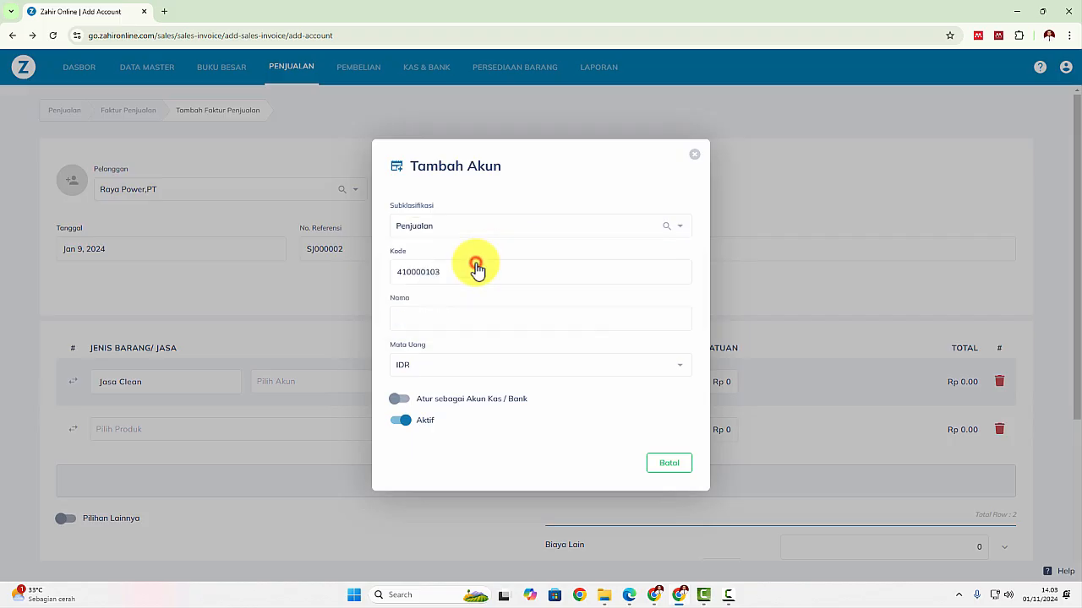
Name the new account Pendapatan Jasa, save it, and return to the sales invoice
left_click(458, 318)
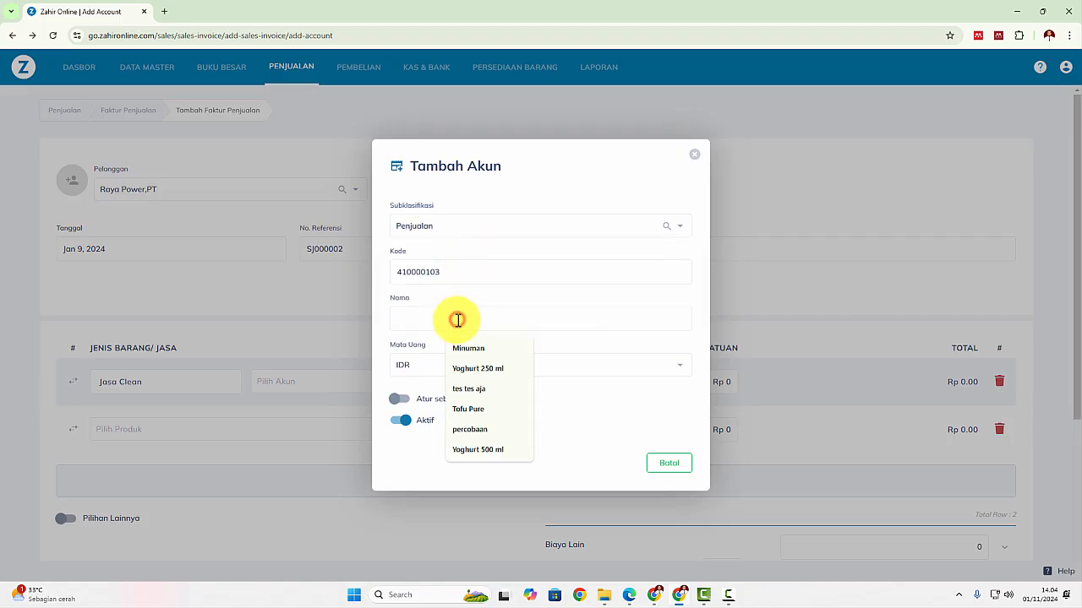
type("Pendapa")
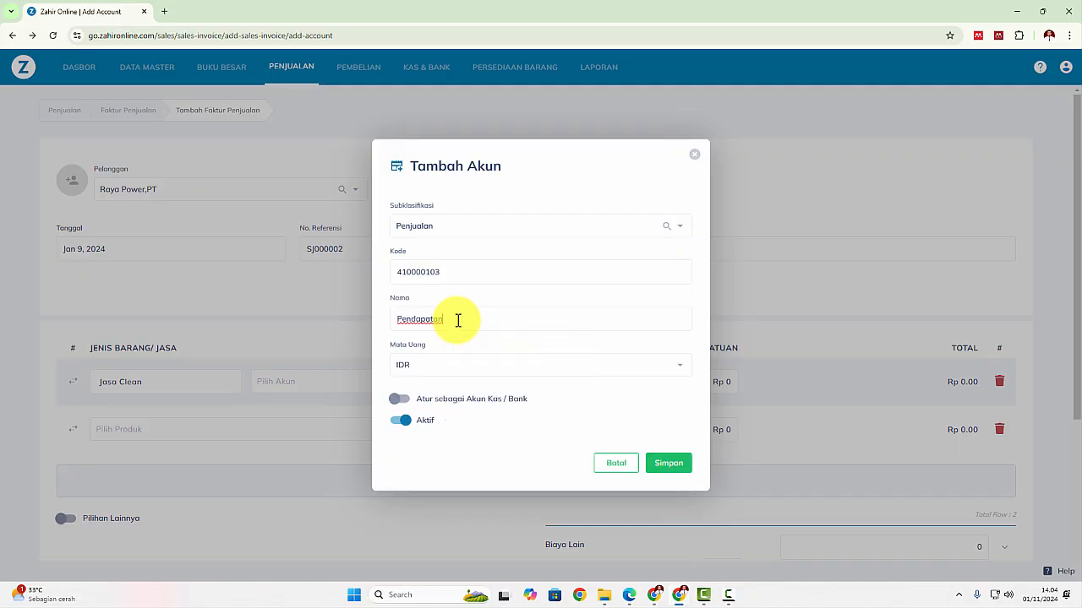
type("tan")
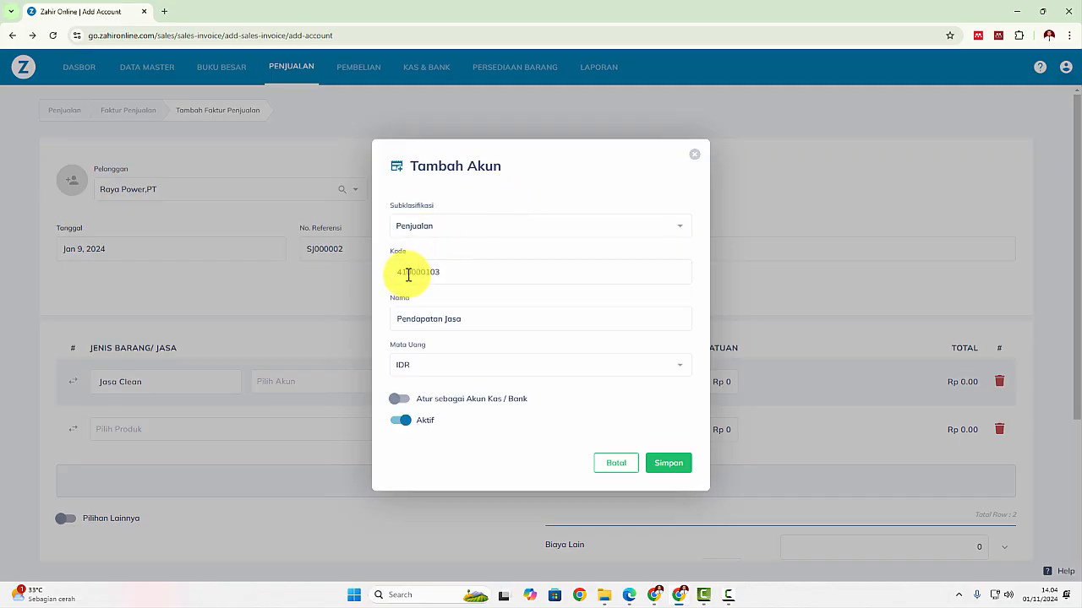
left_click(678, 465)
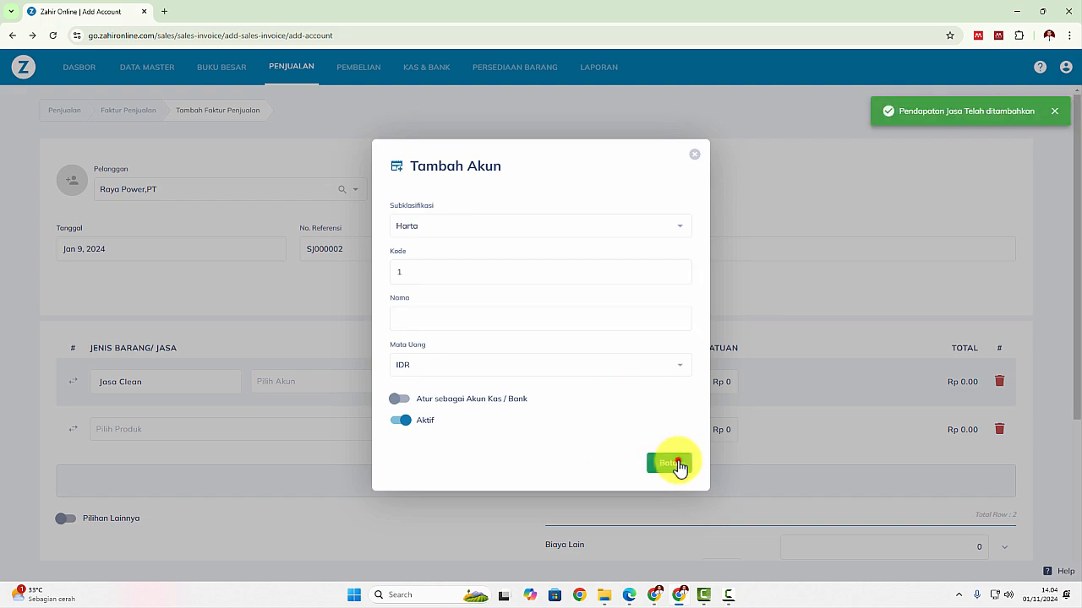
left_click(676, 464)
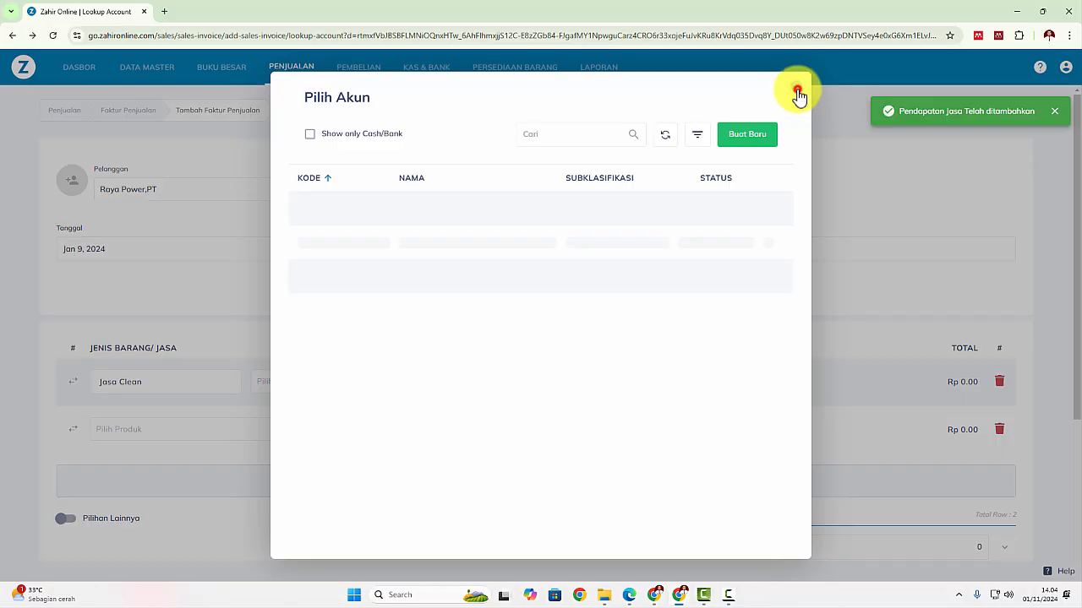
left_click(796, 92)
Assign the Pendapatan Jasa account to the Jasa Clean line and enter the quantity 50 from document no. 8 in the PDF
left_click(269, 387)
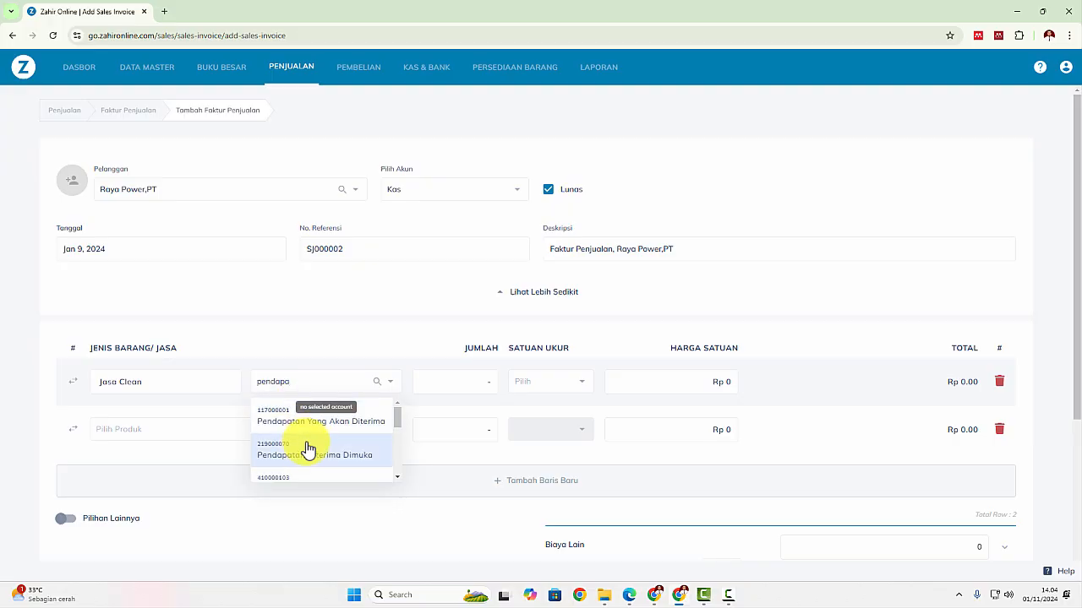
scroll(307, 448, "down", 1)
left_click(319, 434)
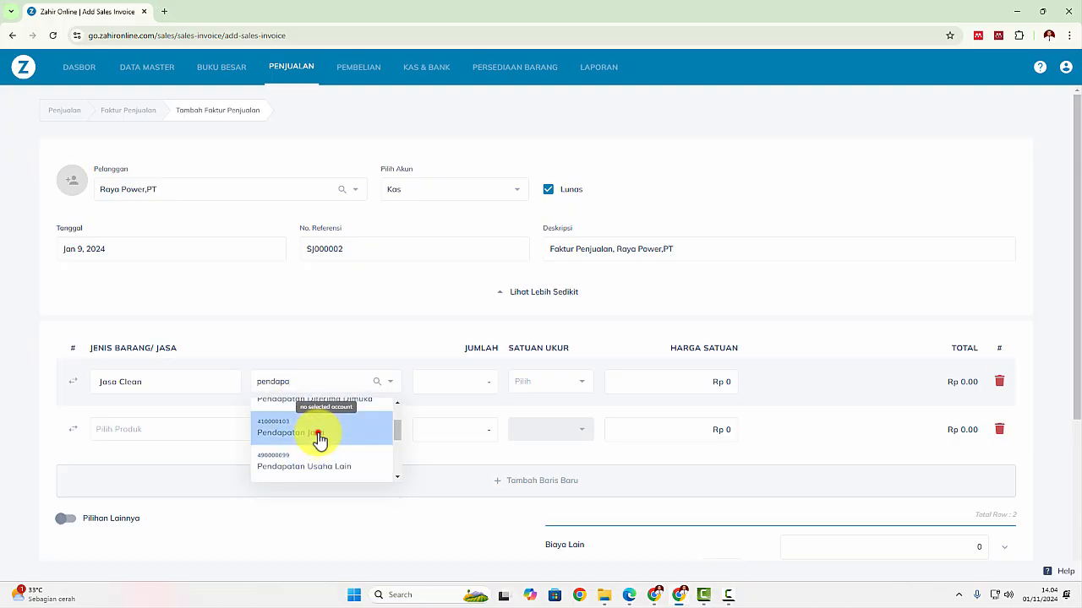
left_click(476, 389)
key("alt+Tab")
key("alt+Tab")
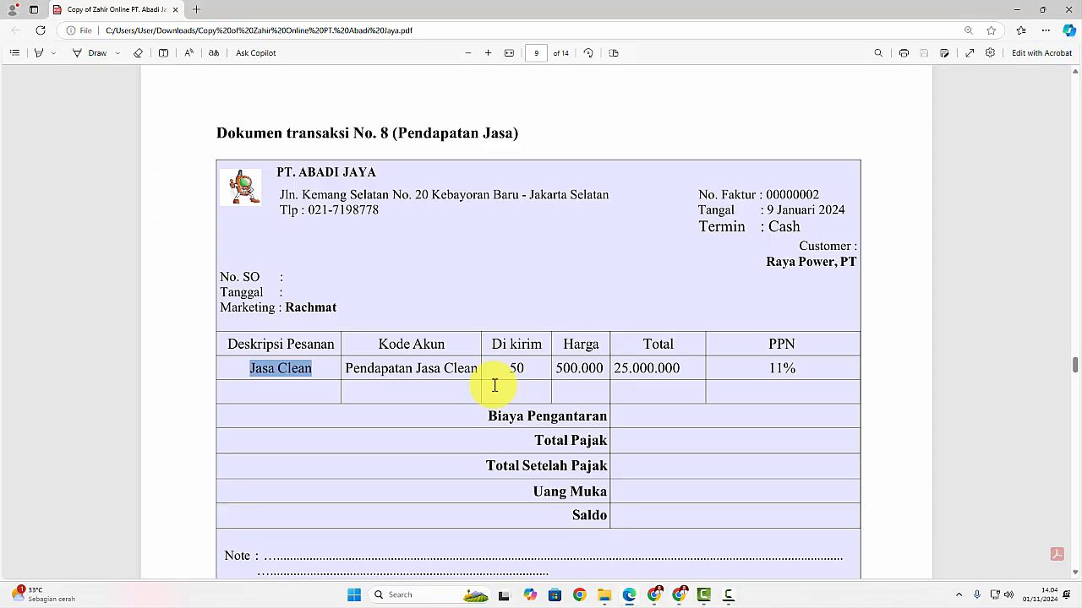
key("alt+Tab")
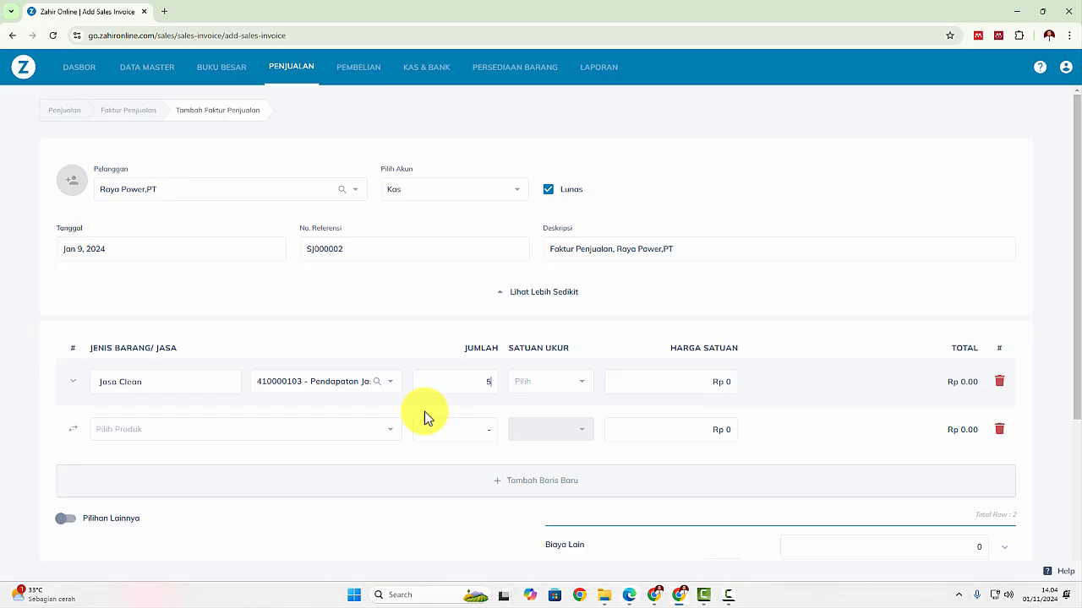
type("50")
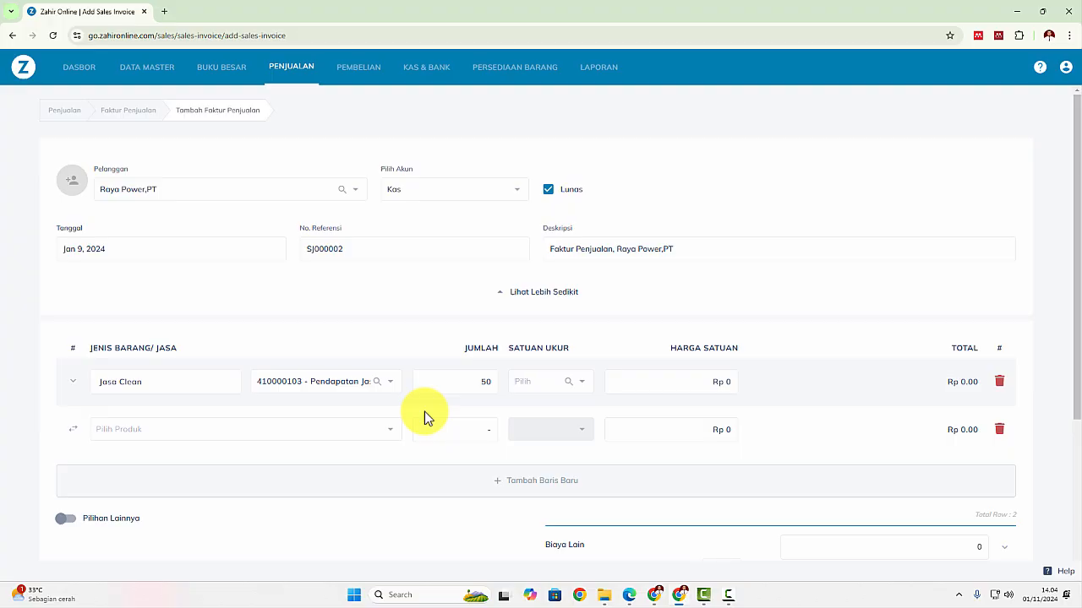
Set the Jasa Clean line's unit of measure to Unit
left_click(582, 381)
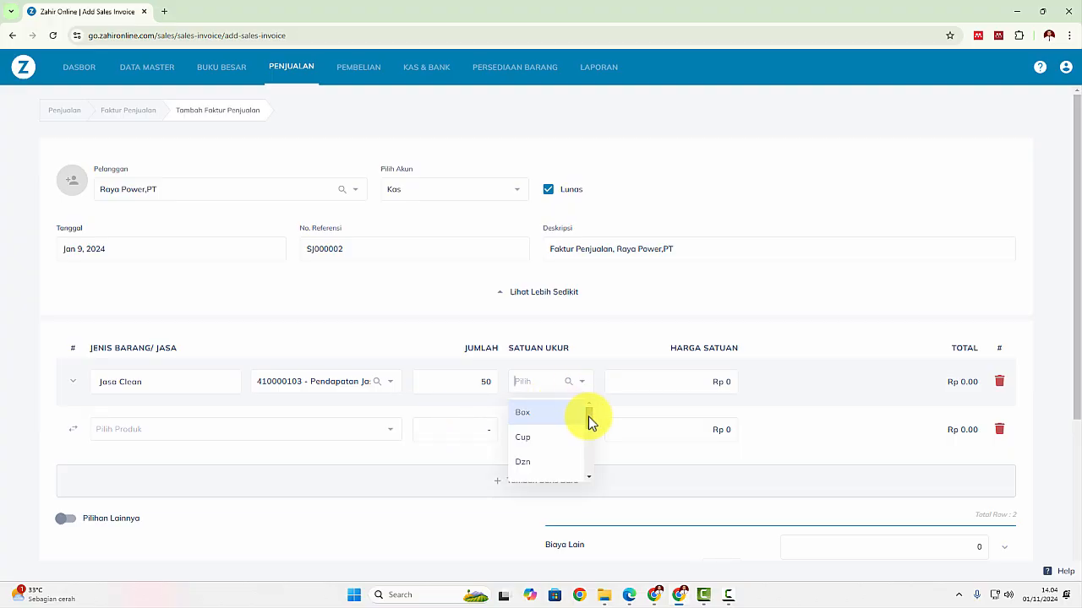
left_click_drag(588, 417, 590, 468)
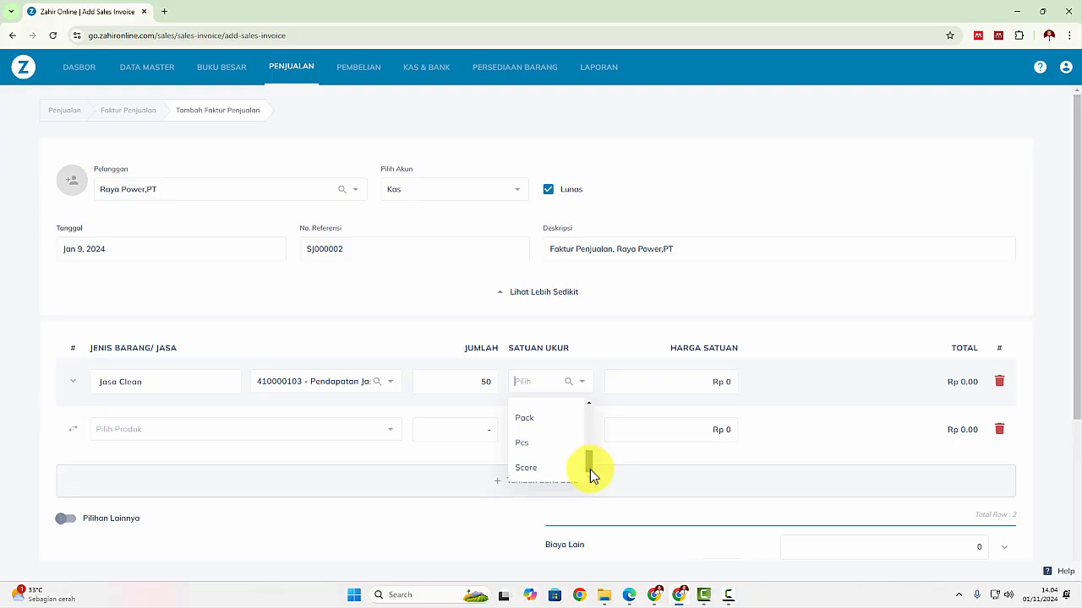
scroll(580, 457, "up", 3)
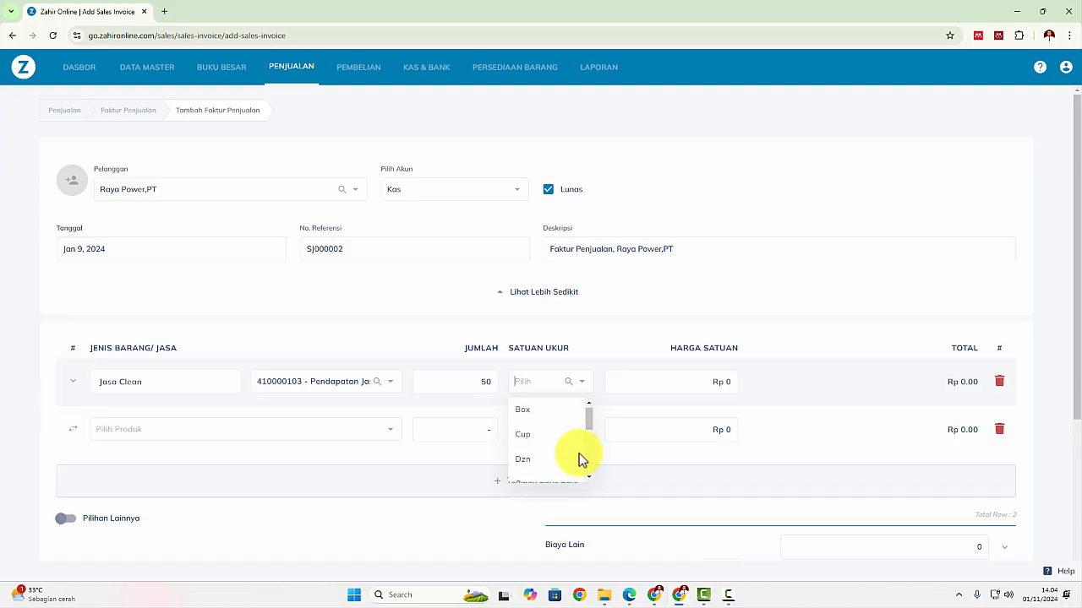
scroll(579, 459, "down", 4)
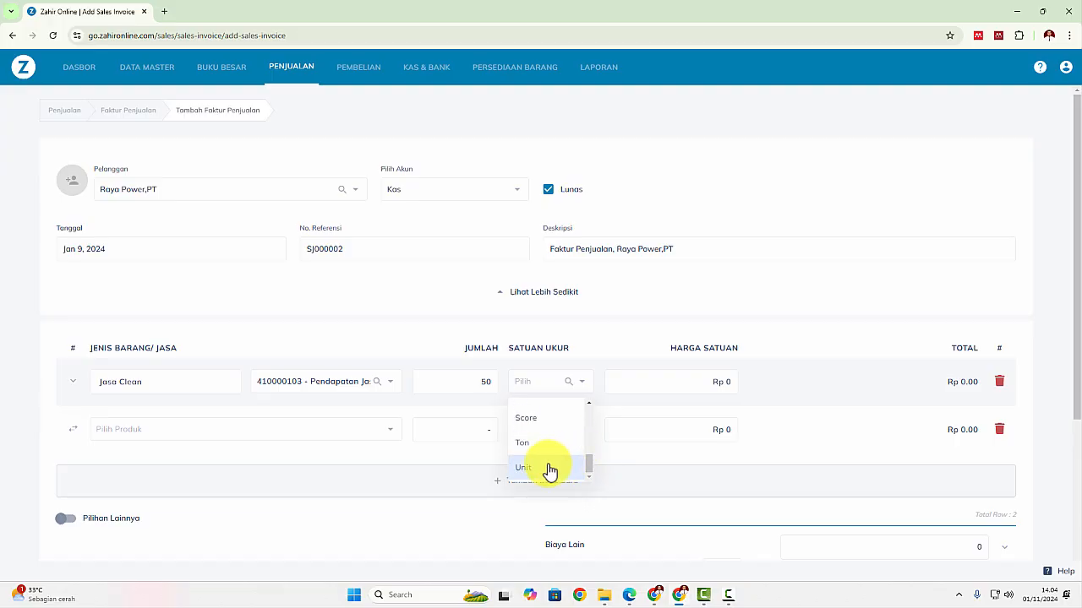
left_click(530, 468)
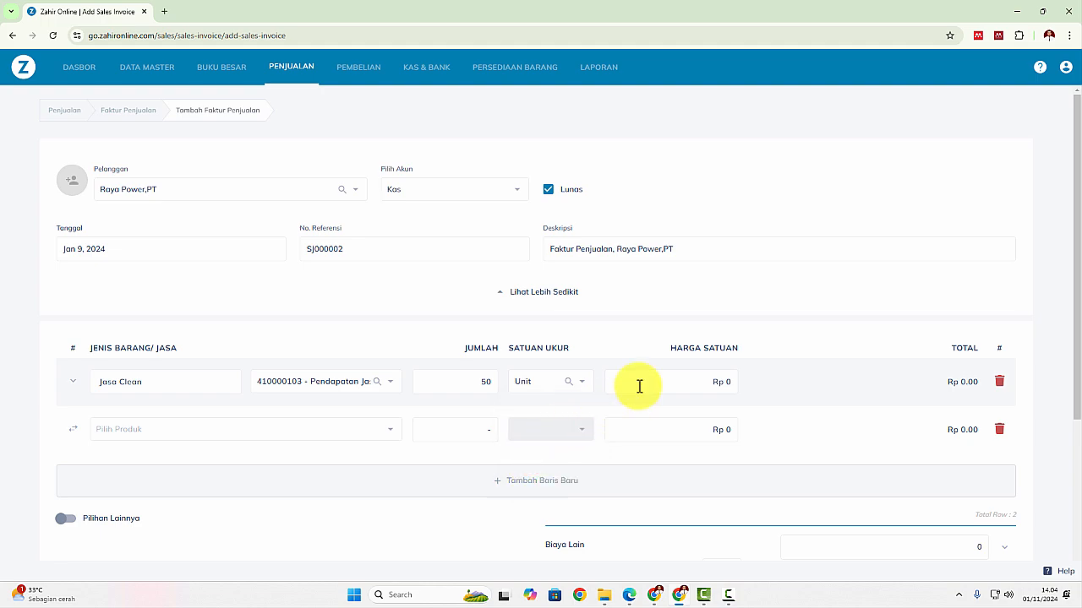
Check the price in document no. 8 and set the Jasa Clean line's unit price to Rp 500,000
key("alt+Tab")
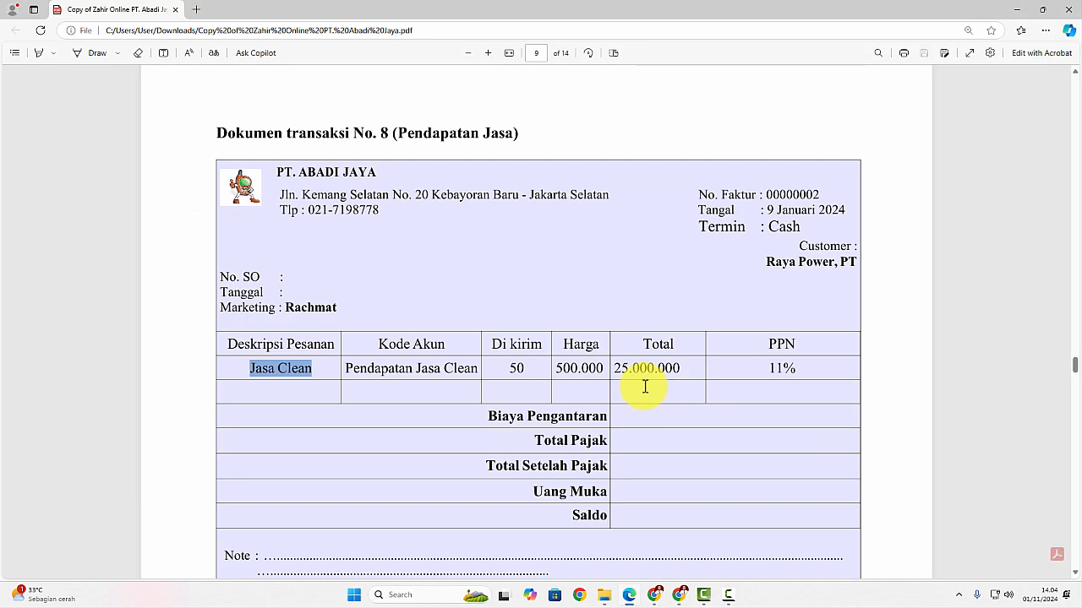
key("alt+Tab")
left_click(749, 386)
type("5")
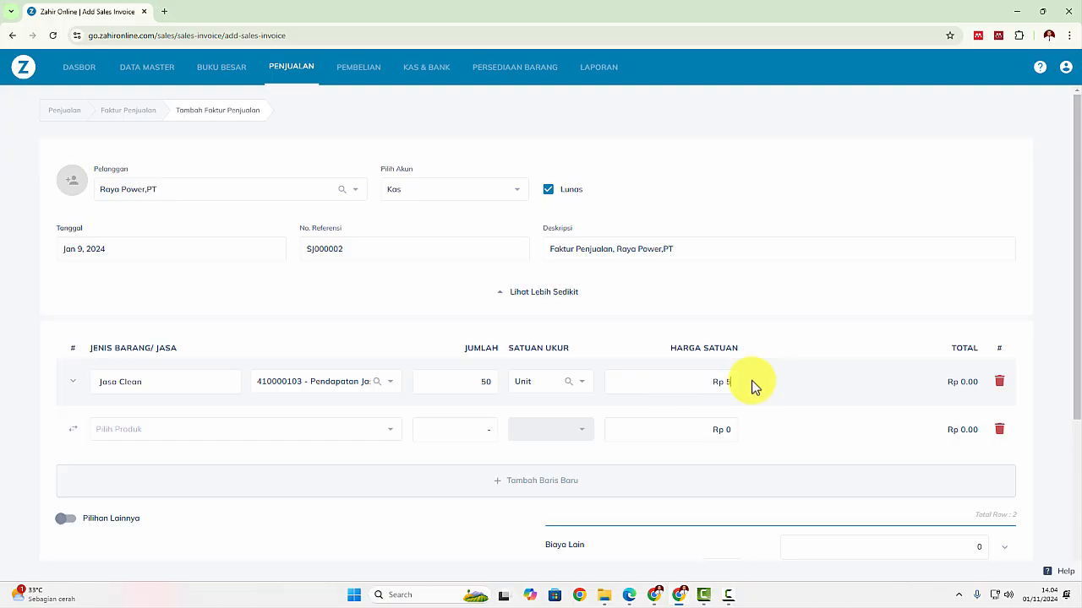
type("00,000")
key("BackSpace")
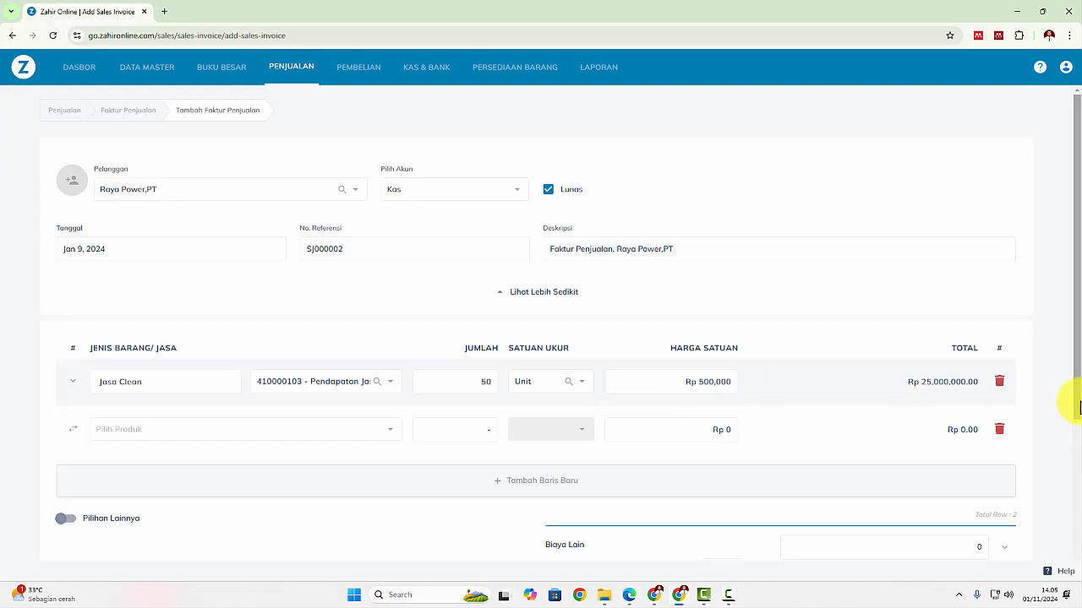
Check the PPN rate in document no. 8 and expand the Jasa Clean line's additional details on the invoice
scroll(1048, 391, "down", 1)
key("alt+Tab")
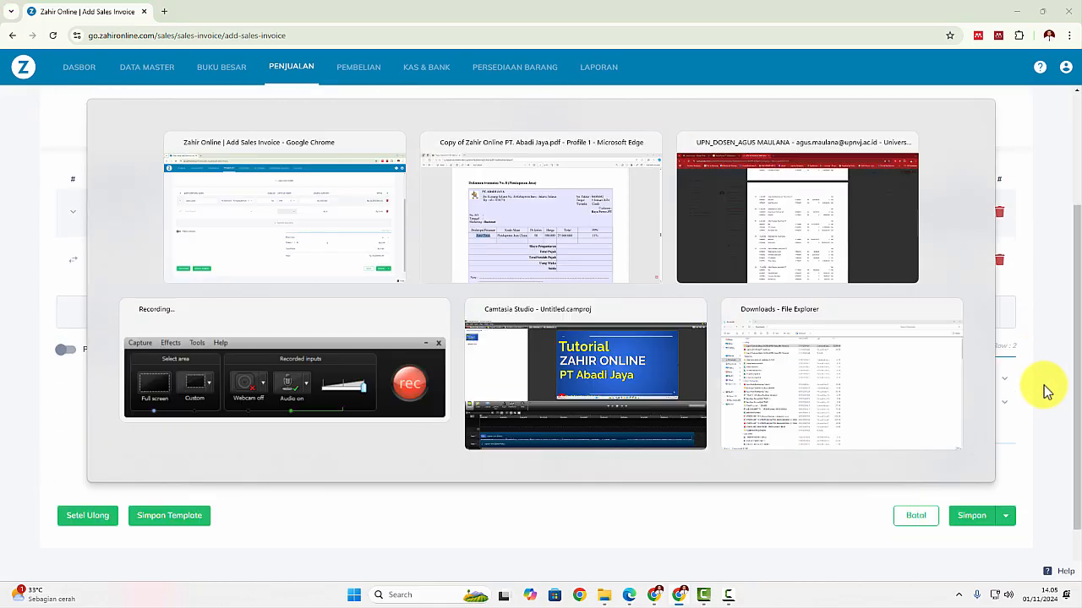
scroll(784, 425, "down", 2)
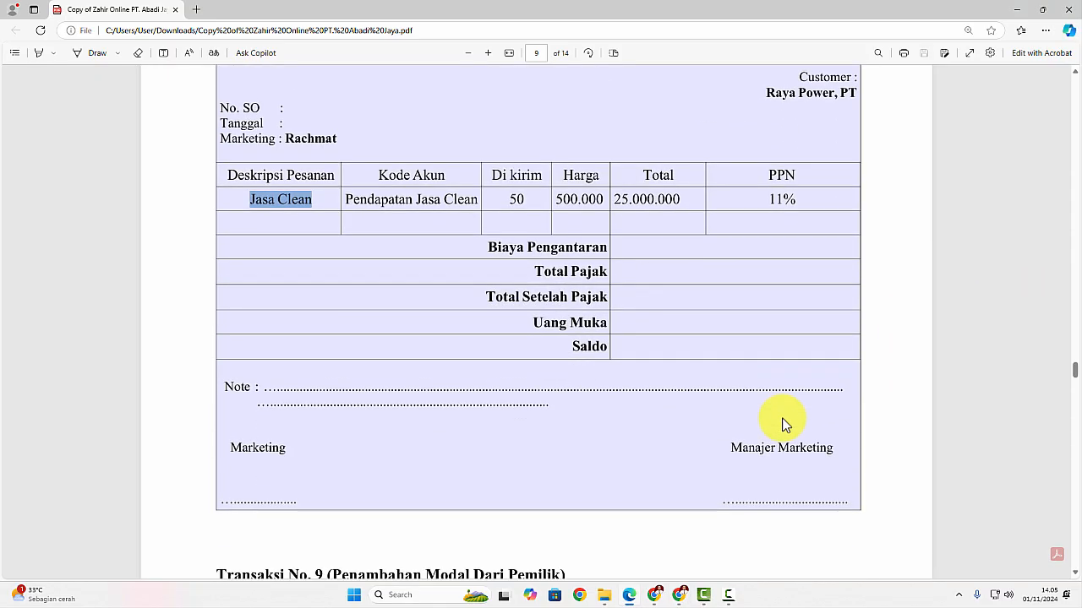
key("alt+Tab")
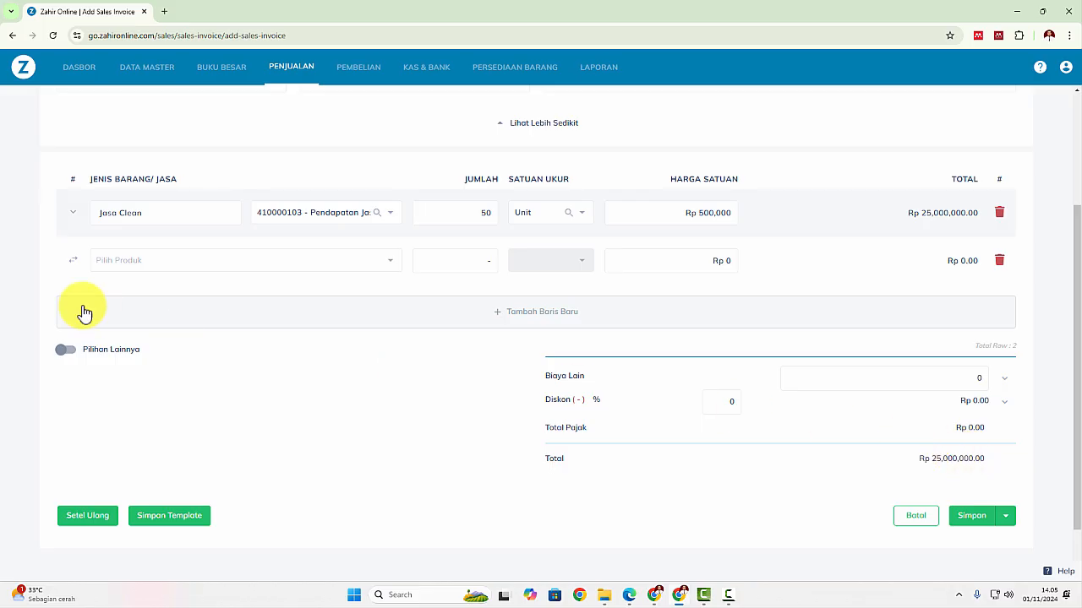
left_click(72, 212)
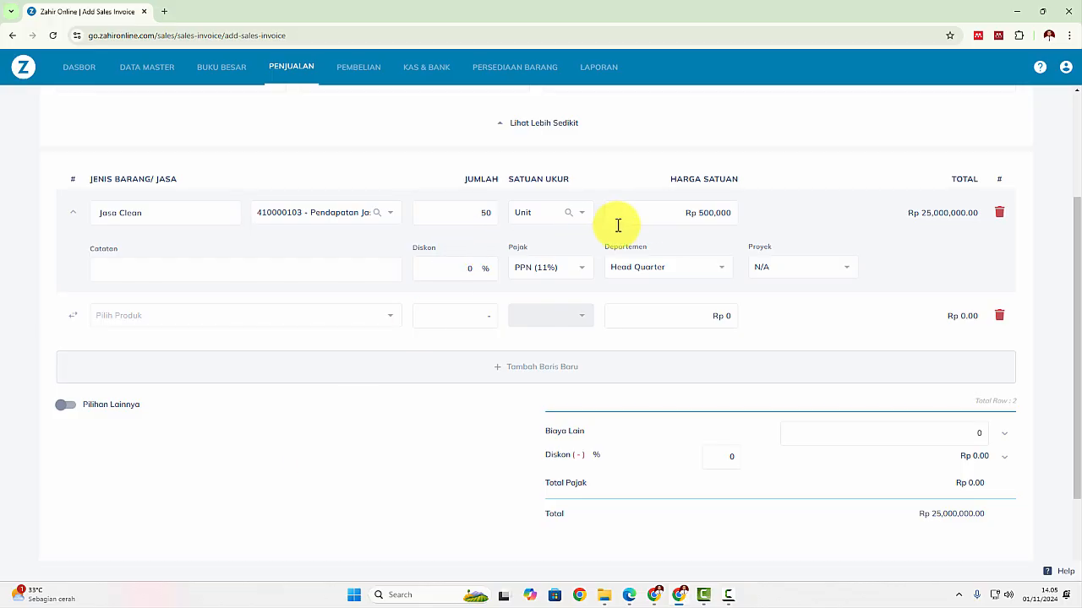
Compare the invoice's tax and total amounts with document no. 8 in the PDF
left_click(692, 528)
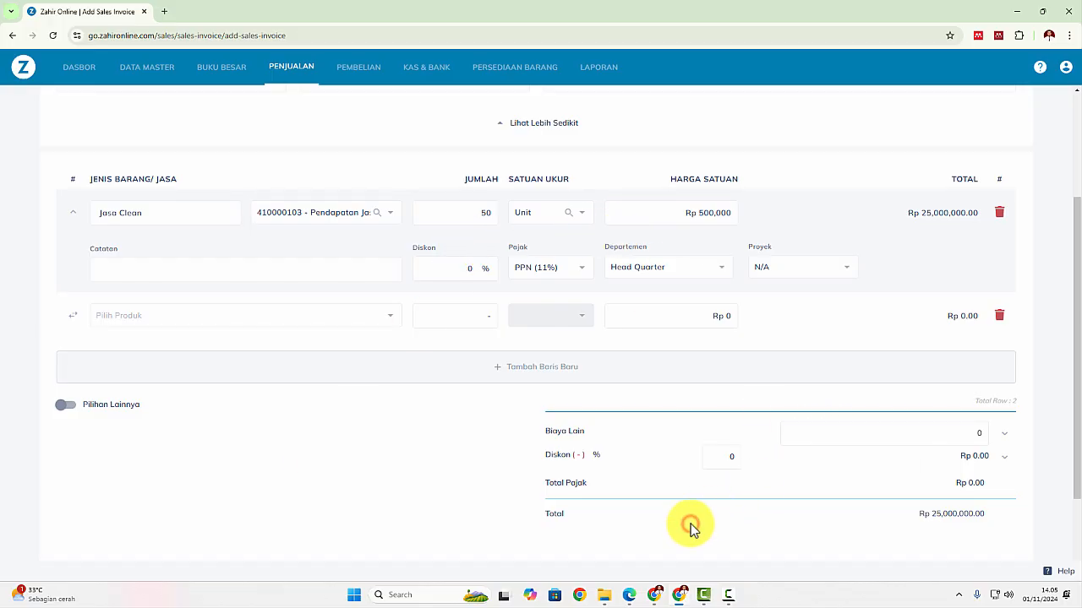
key("alt+Tab")
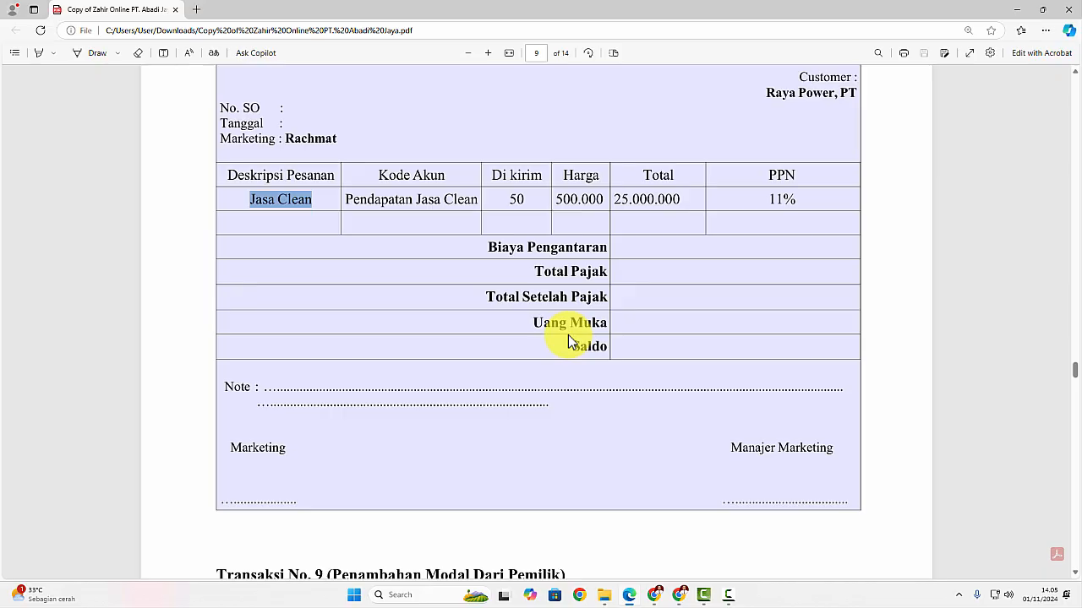
key("alt+Tab")
key("alt+Tab")
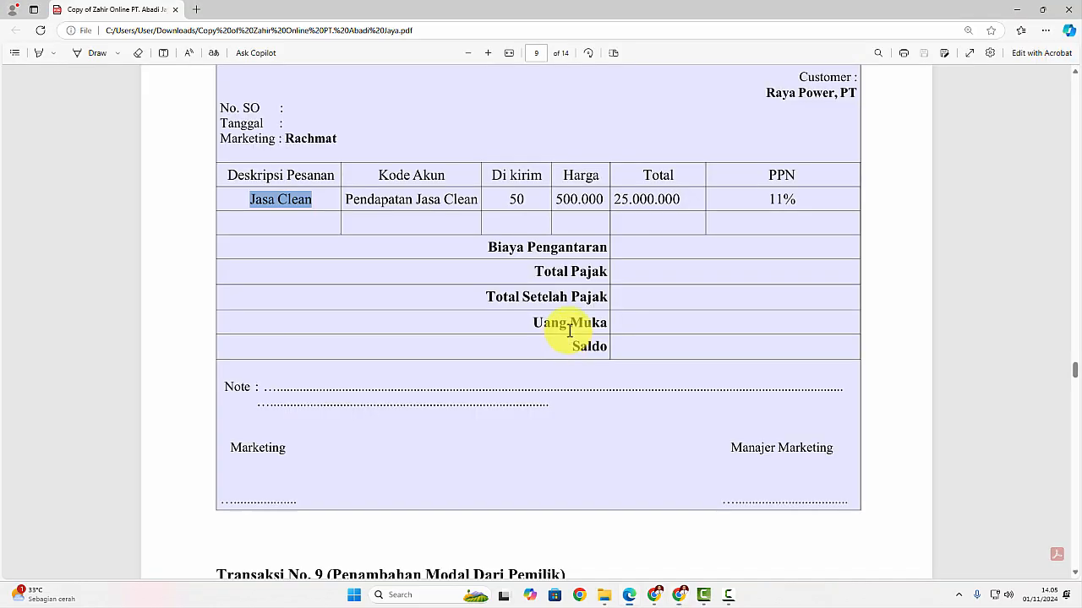
key("alt+Tab")
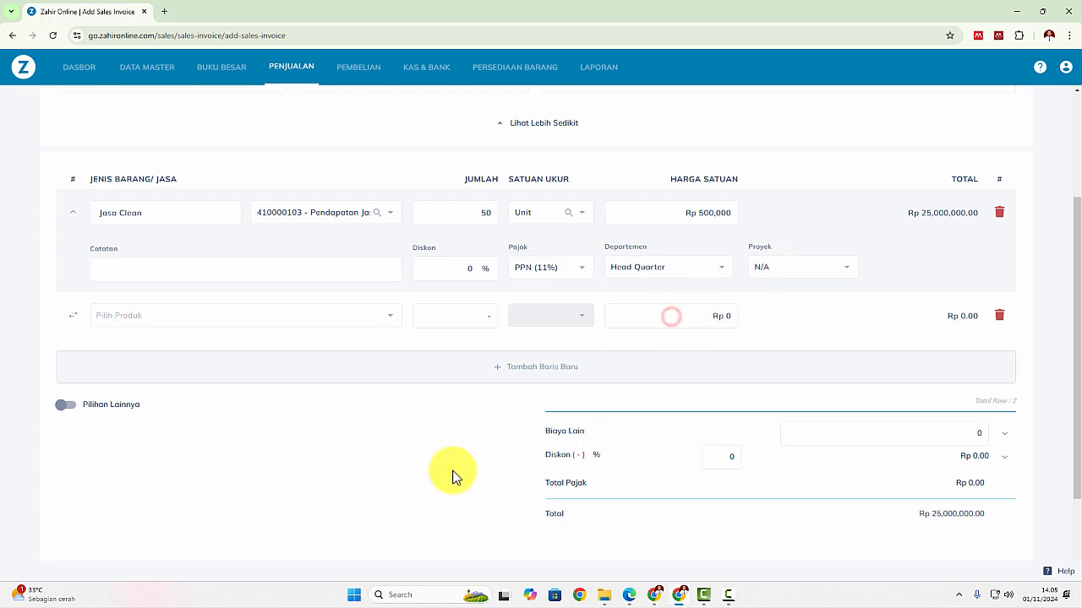
scroll(451, 473, "down", 1)
scroll(473, 454, "up", 1)
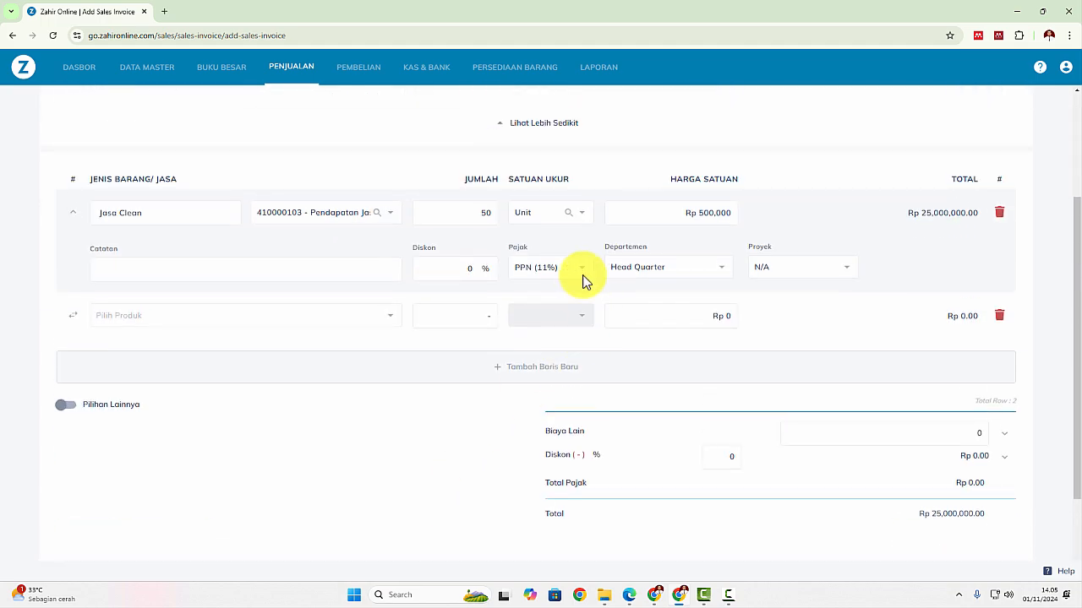
Review the available taxes and reselect PPN (11%) as the Jasa Clean line's tax
left_click(581, 267)
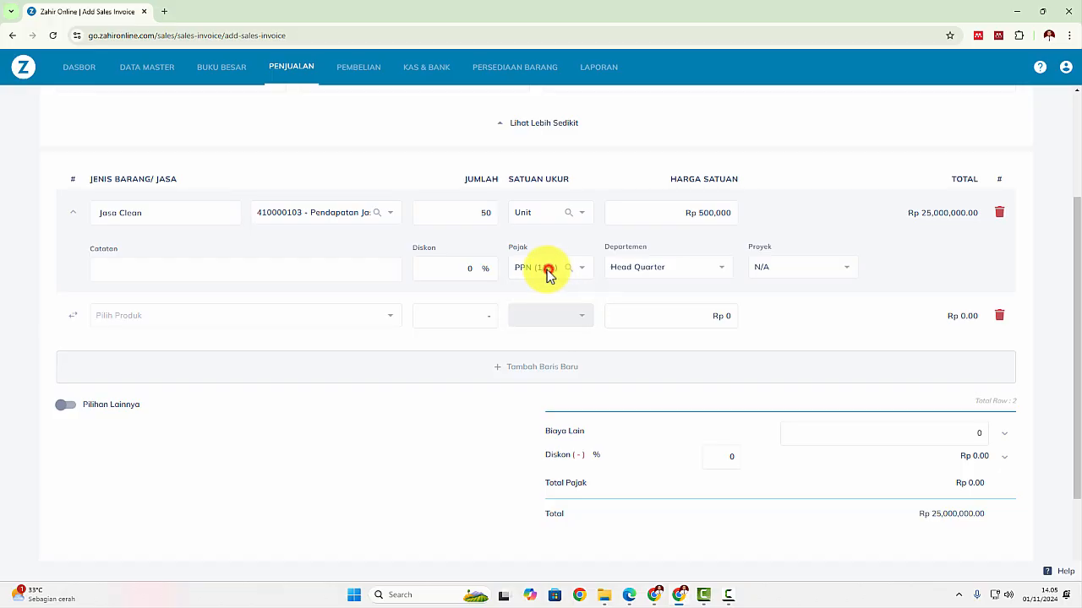
left_click(567, 269)
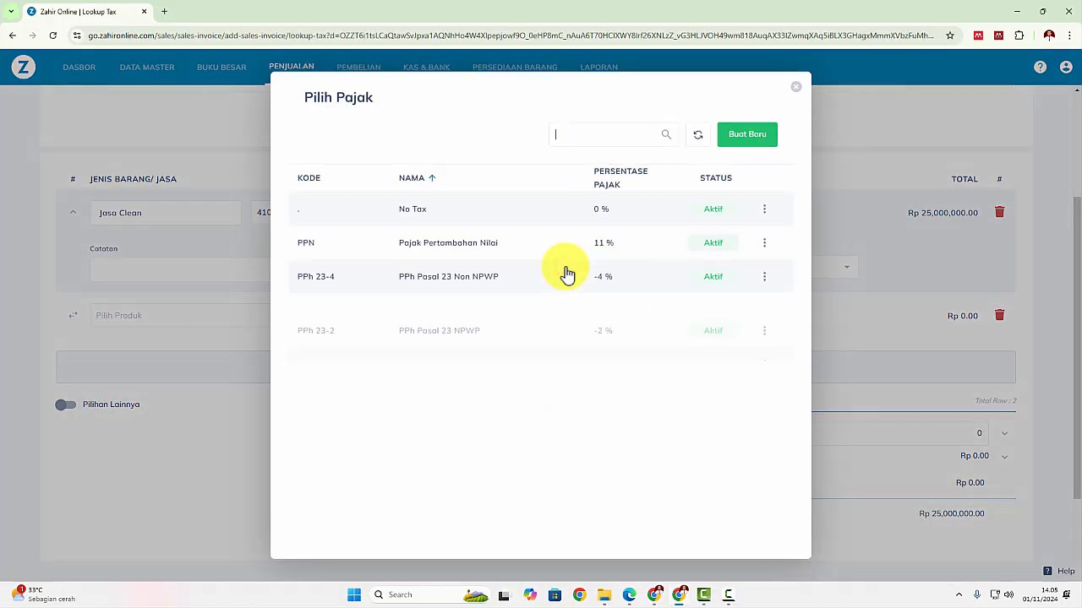
left_click(798, 92)
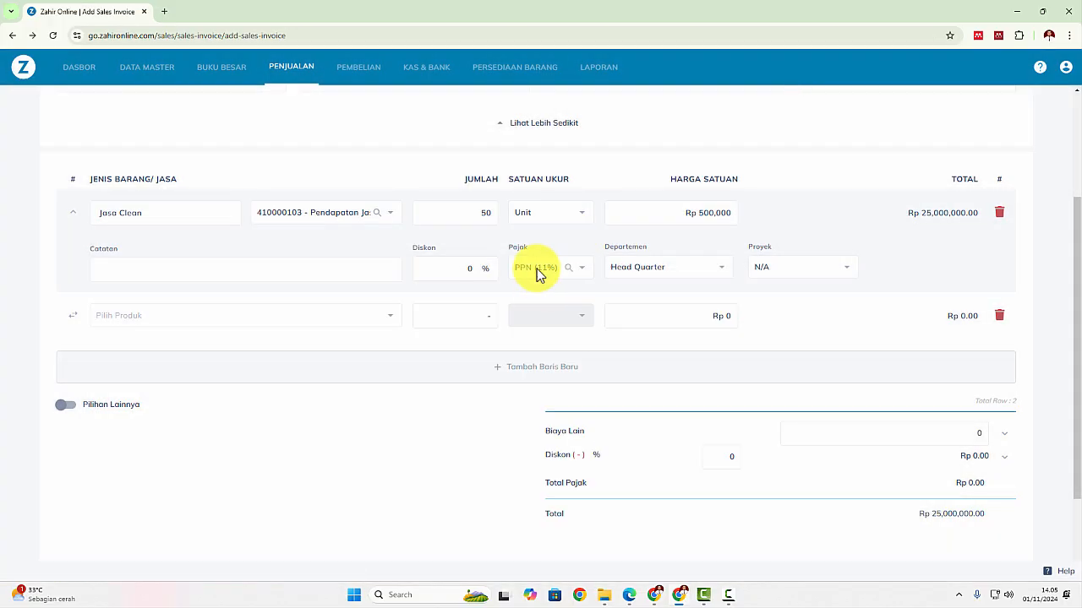
left_click(537, 269)
left_click(548, 324)
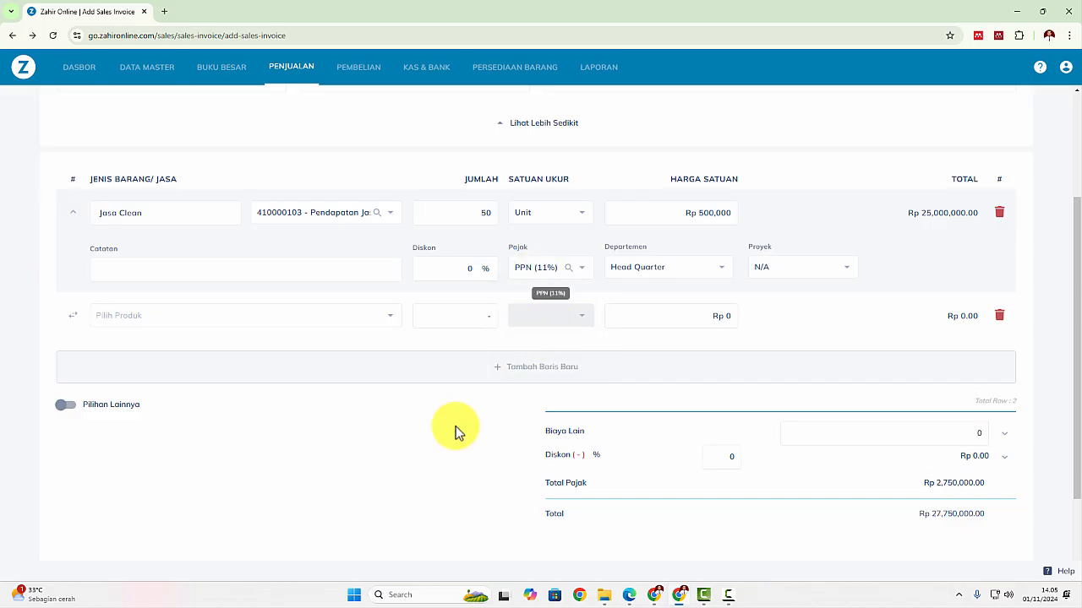
Review the Jasa Clean invoice's header, line item and tax amounts against document no. 8 in the PDF
key("alt+Tab")
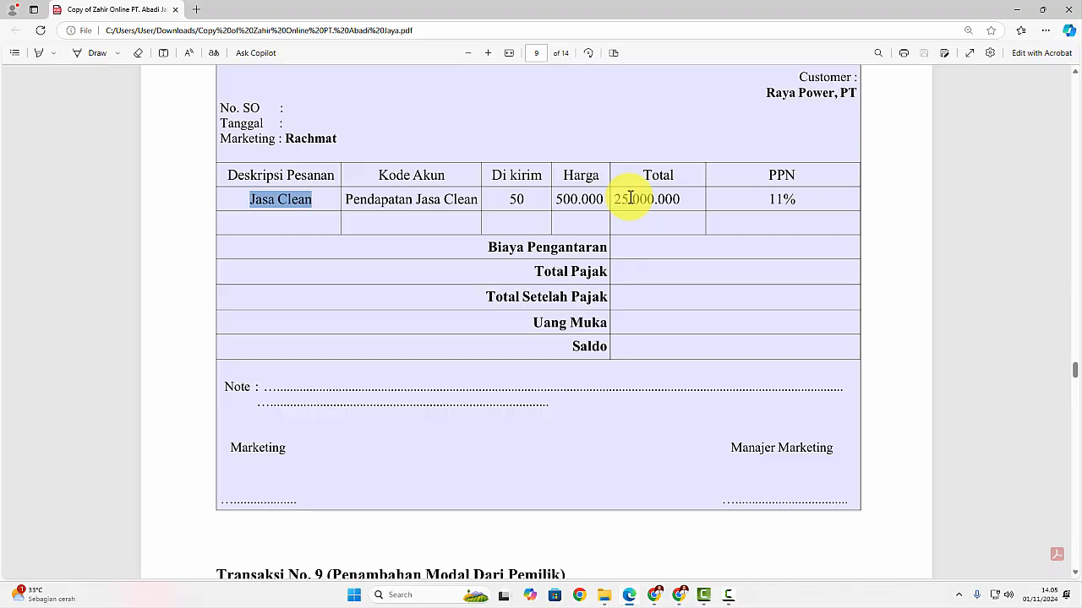
key("alt+Tab")
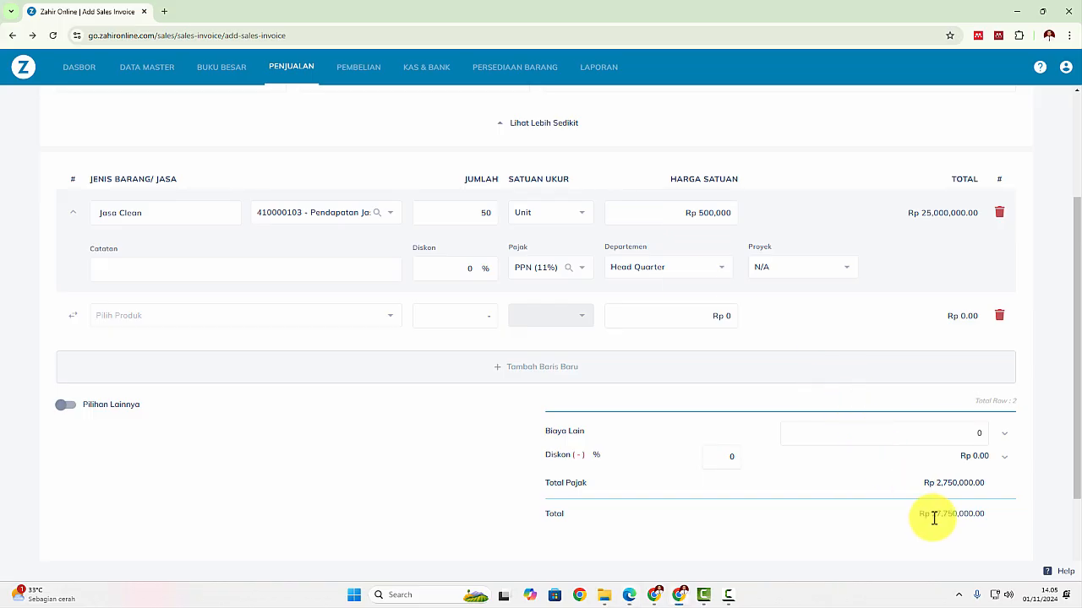
scroll(465, 454, "up", 2)
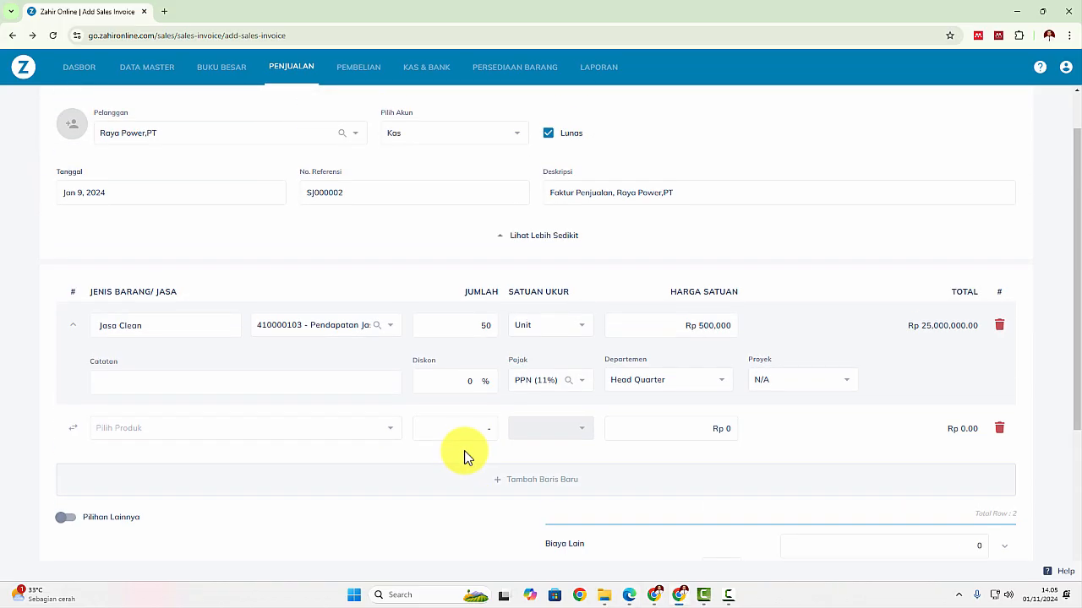
scroll(437, 431, "down", 3)
scroll(434, 433, "up", 4)
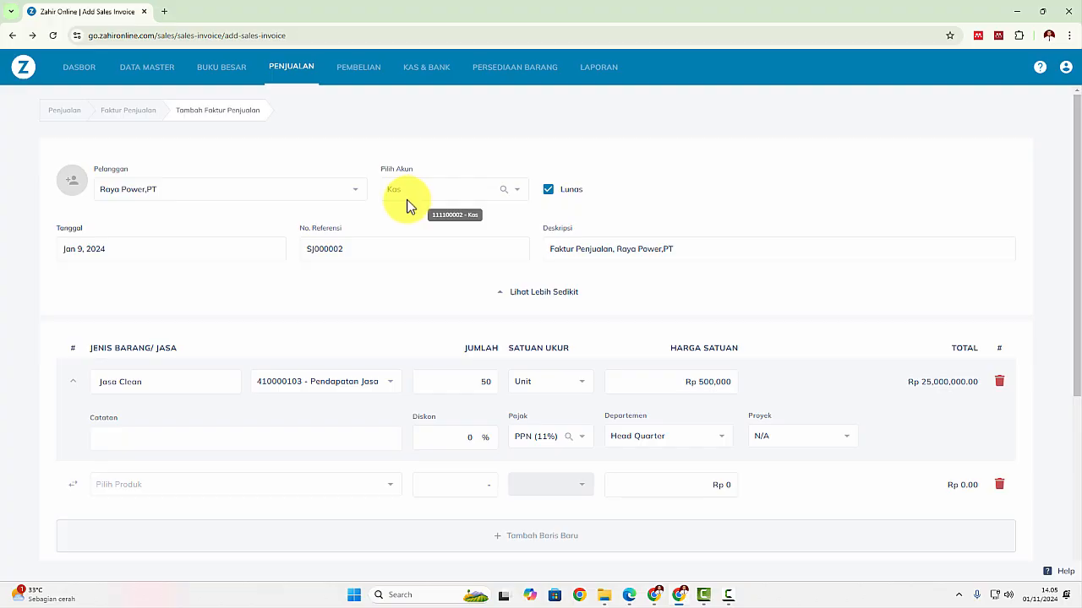
scroll(131, 263, "down", 1)
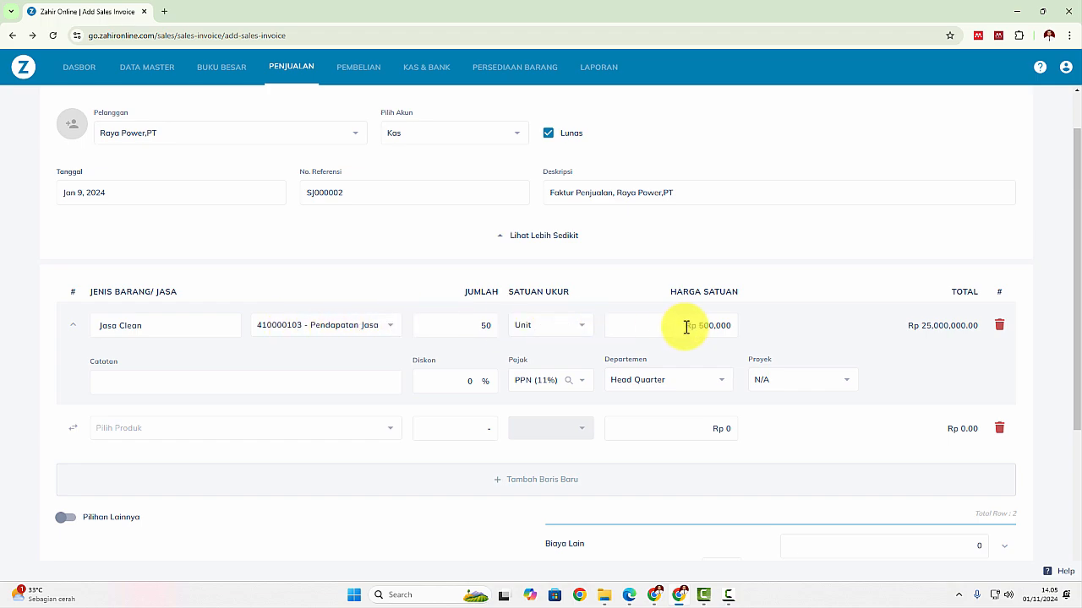
scroll(681, 326, "down", 2)
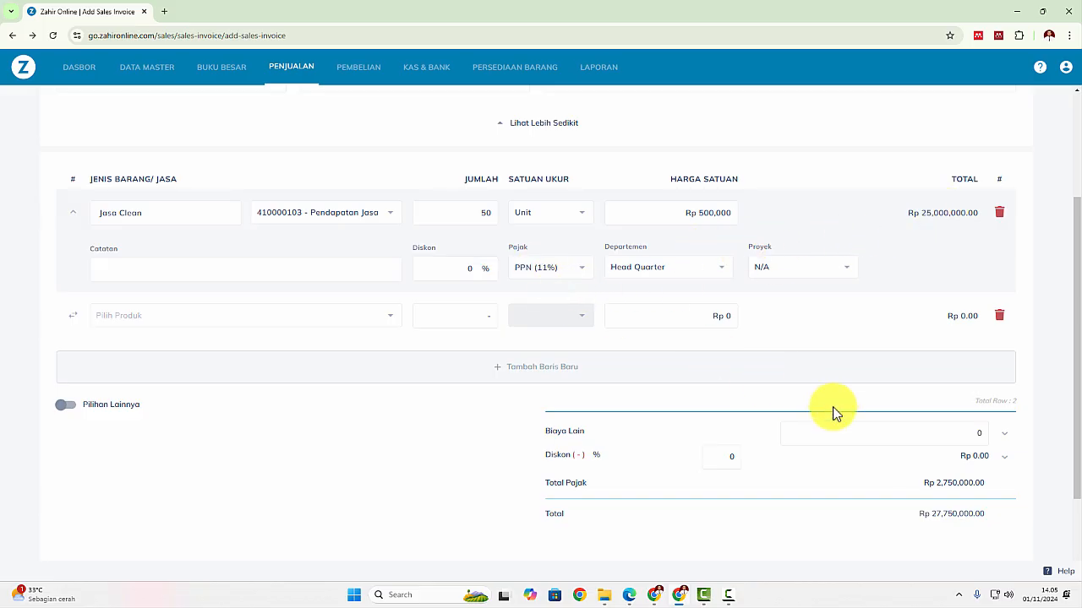
Save the Raya Power, PT sales invoice and leave the blank invoice form for the invoice list
scroll(833, 410, "down", 2)
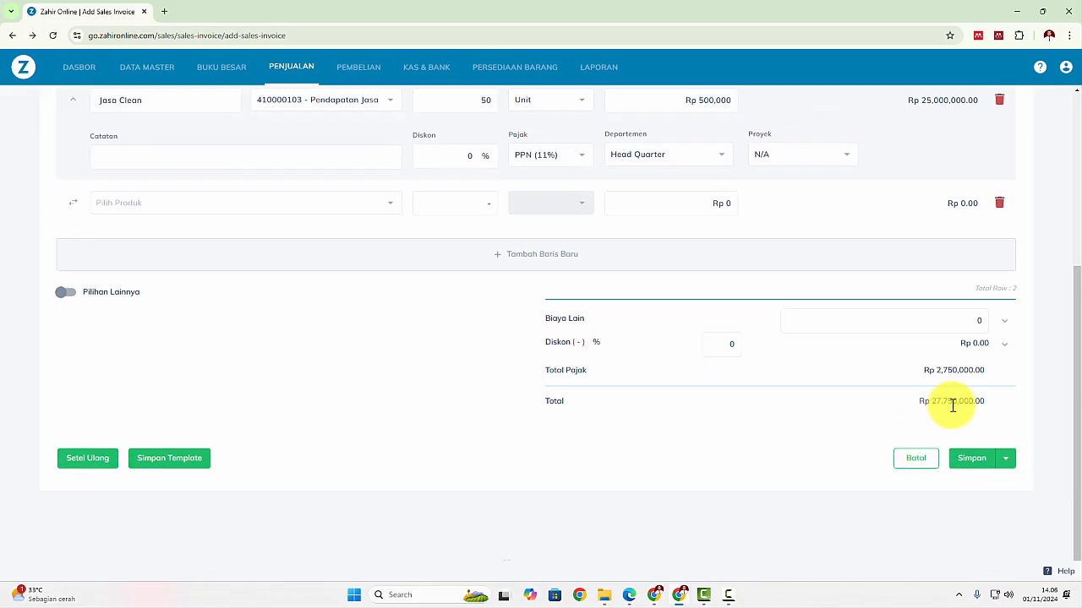
left_click(978, 463)
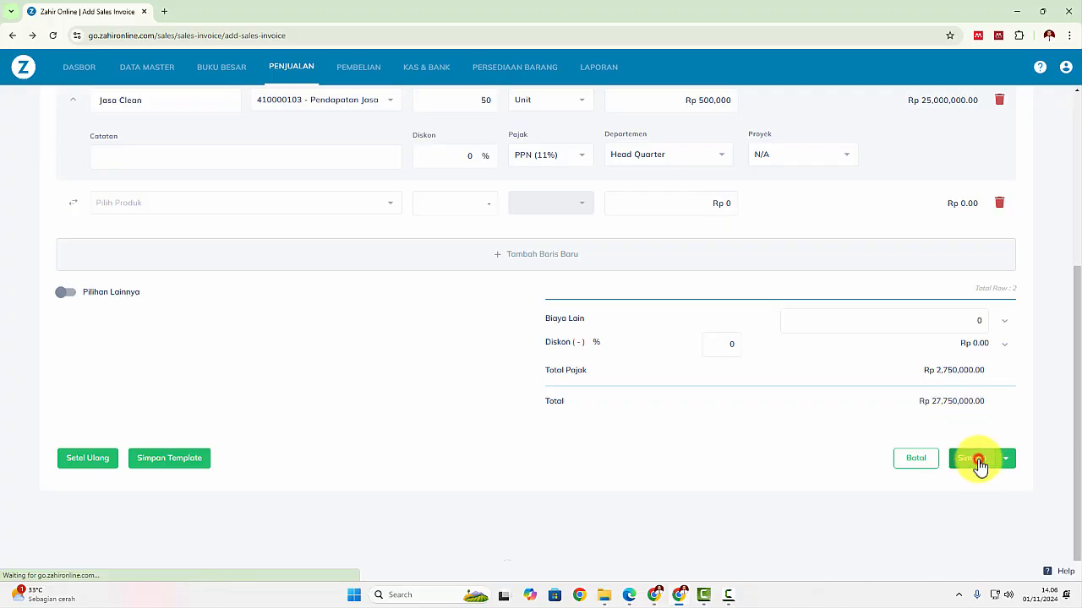
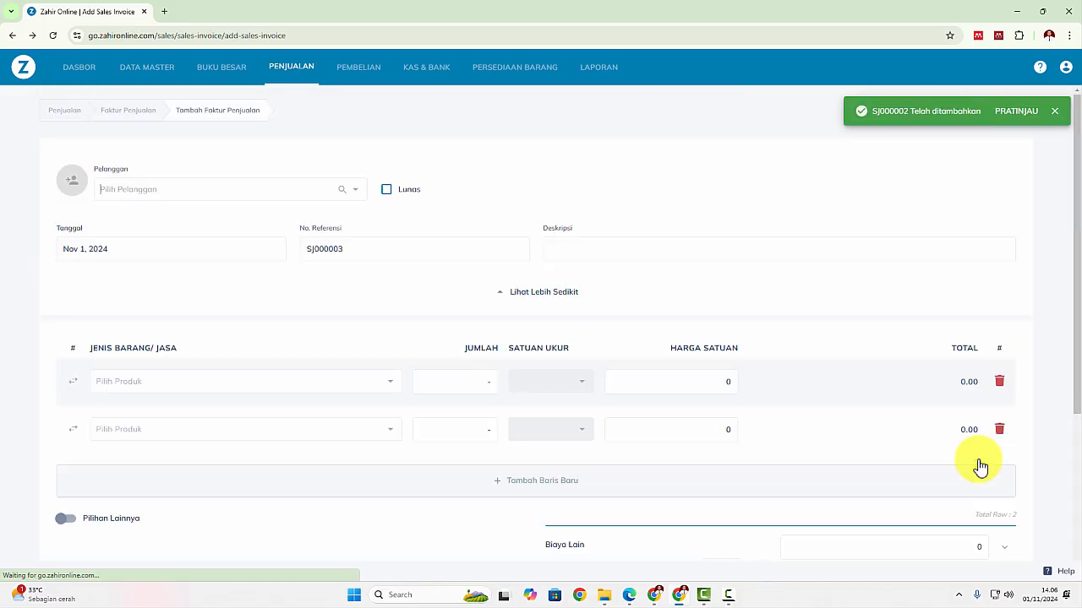
scroll(980, 468, "down", 5)
left_click(1006, 517)
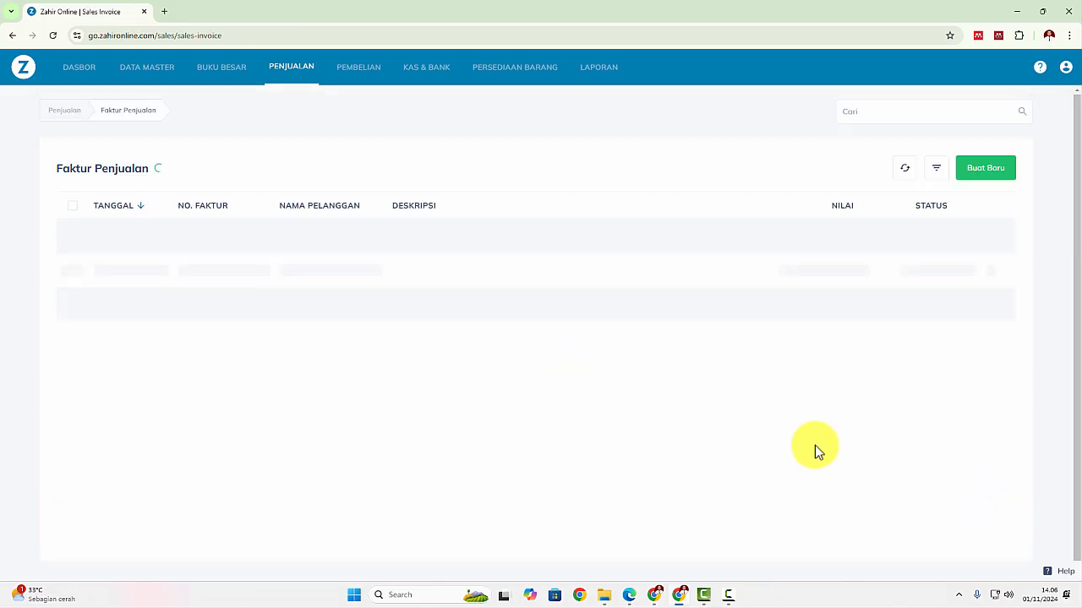
Read transaction no. 9 in the PDF and start a new Penerimaan entry under Kas & Bank in Zahir Online
key("alt+Tab")
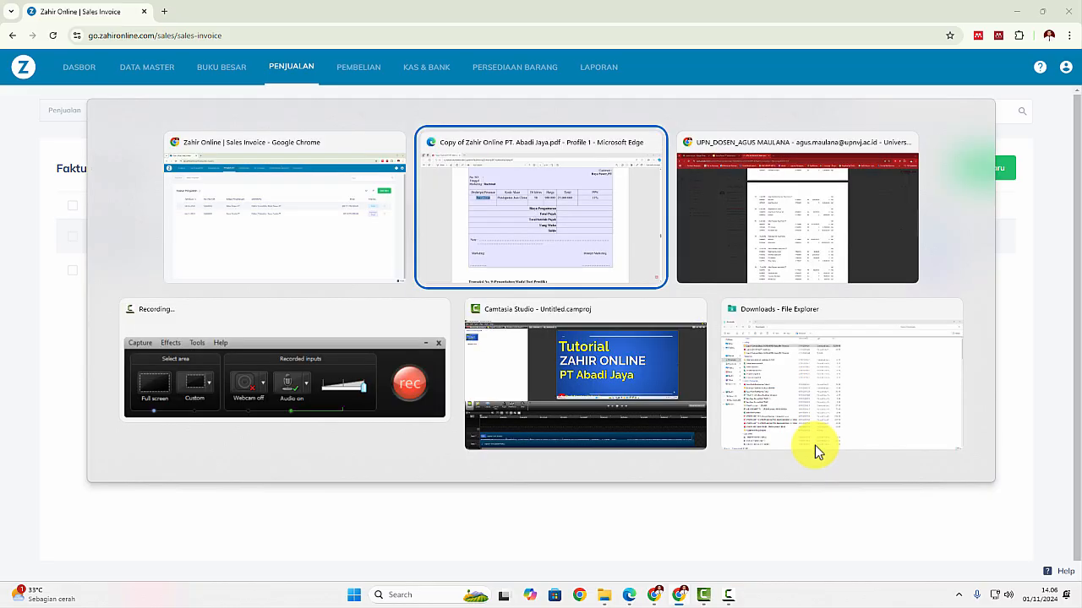
scroll(658, 445, "down", 6)
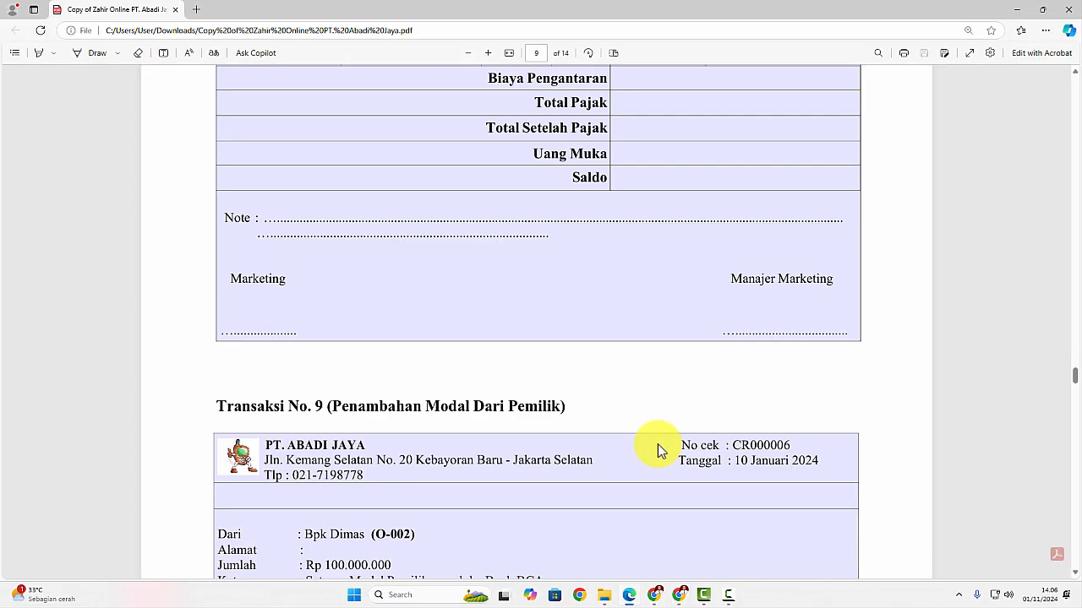
scroll(657, 443, "up", 1)
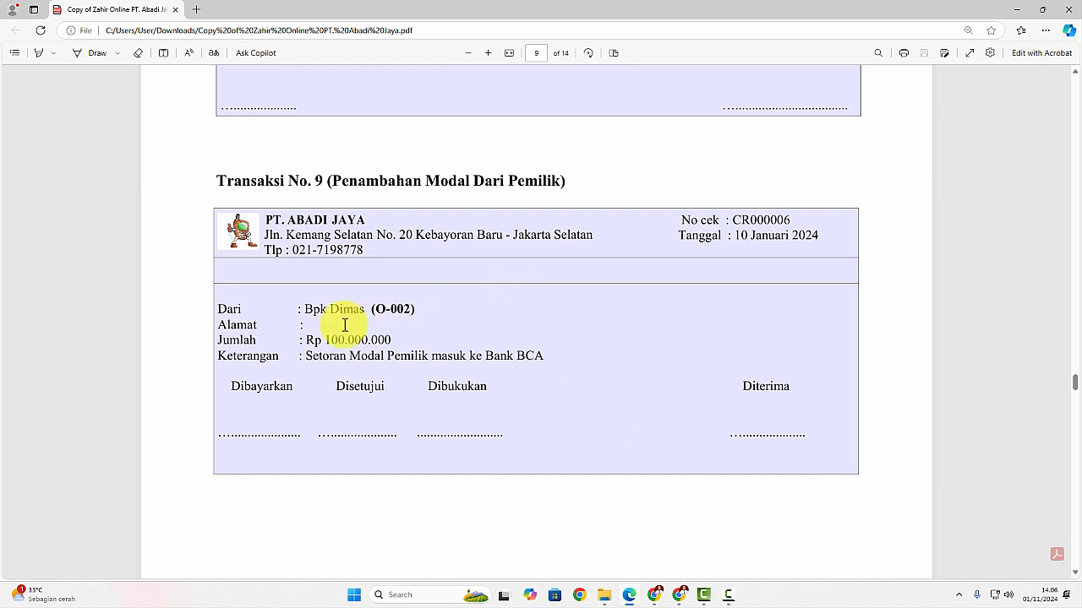
key("alt+Tab")
key("alt+Tab")
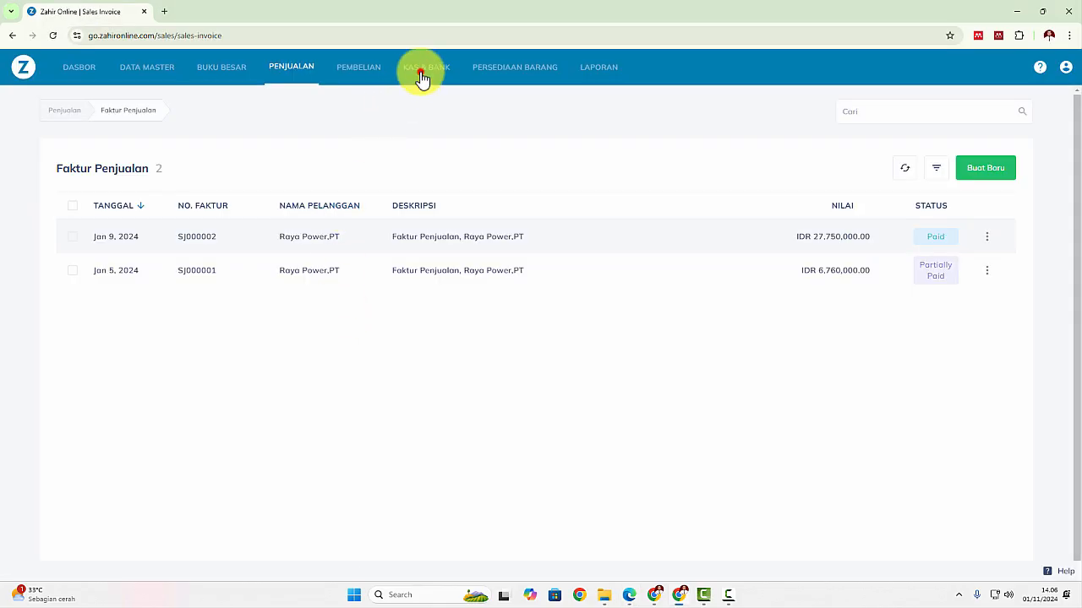
left_click(422, 77)
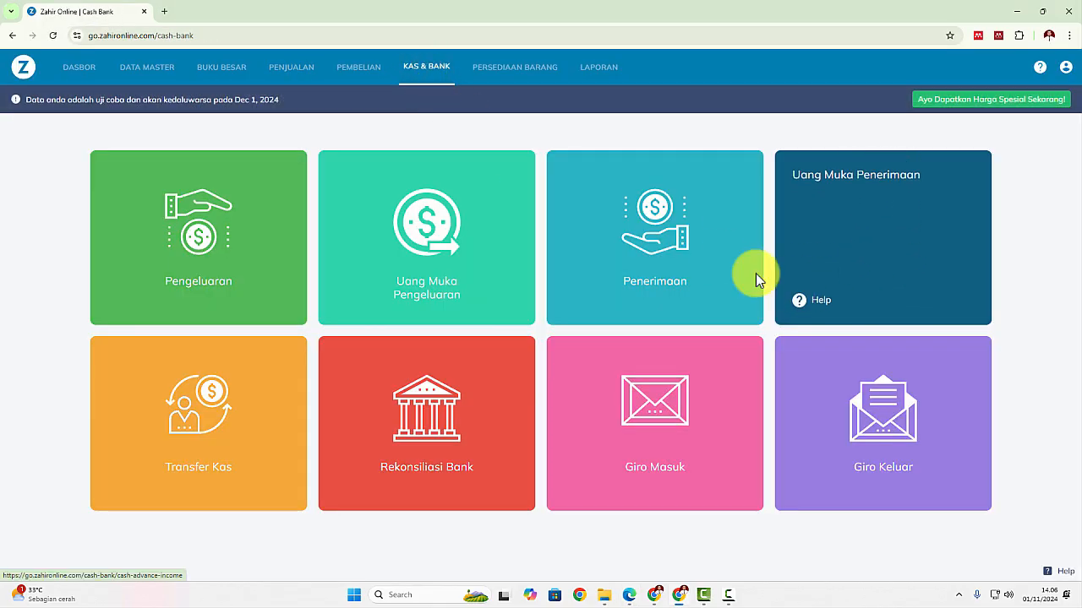
left_click(641, 282)
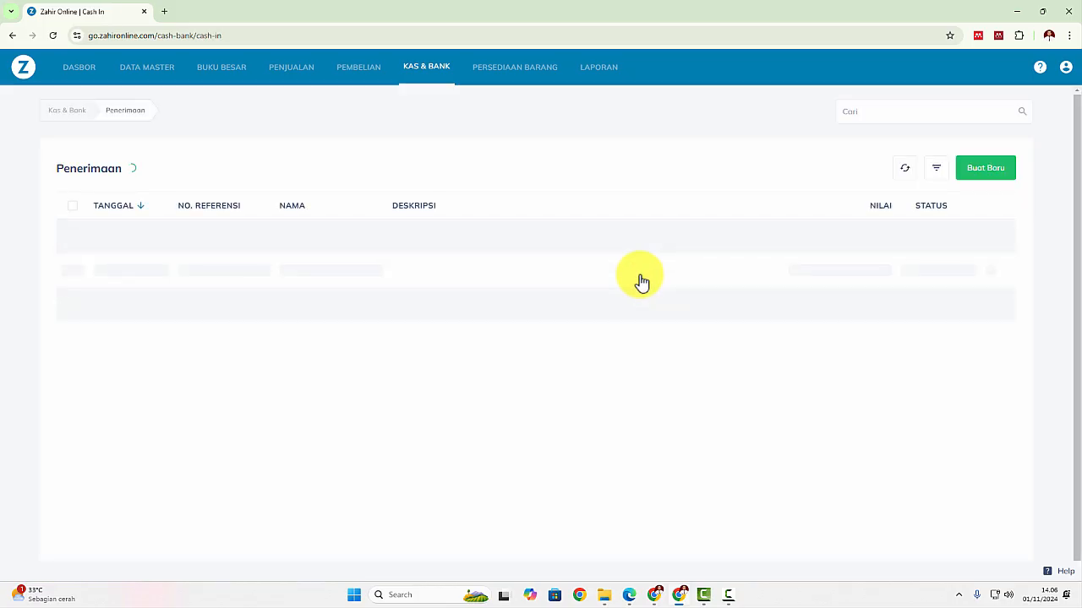
left_click(985, 174)
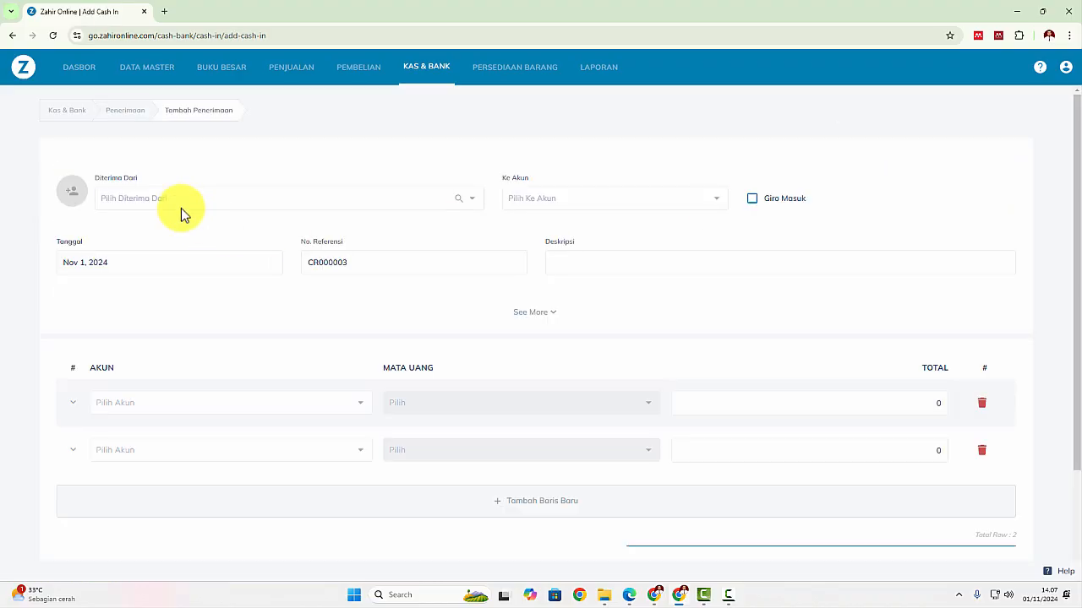
Check the payer in transaction no. 9 and start a new contact for the receipt, entering the owner's name
key("alt+Tab")
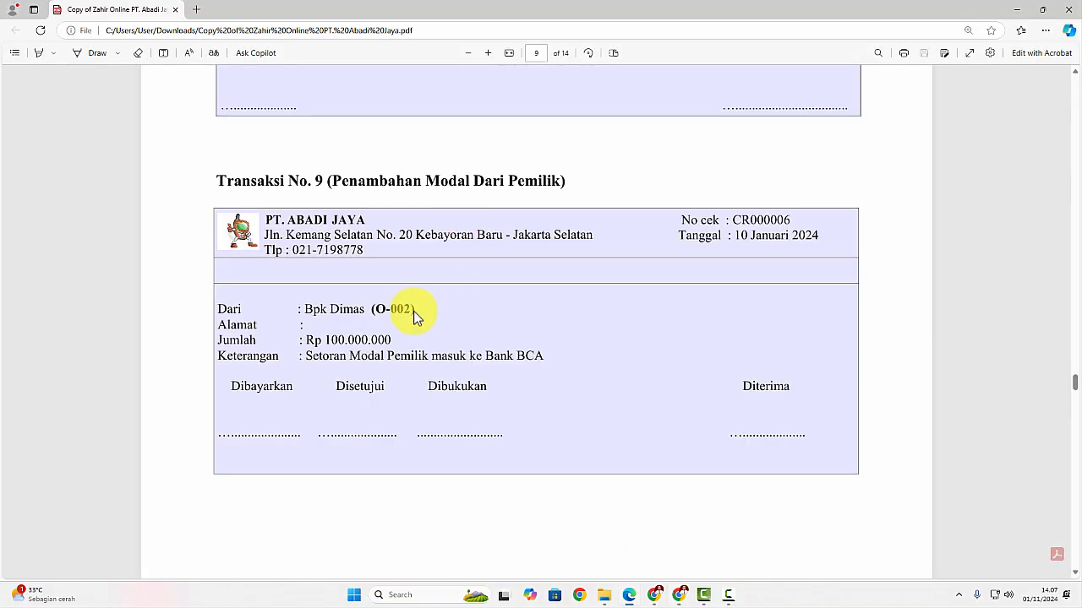
key("alt+Tab")
left_click(461, 197)
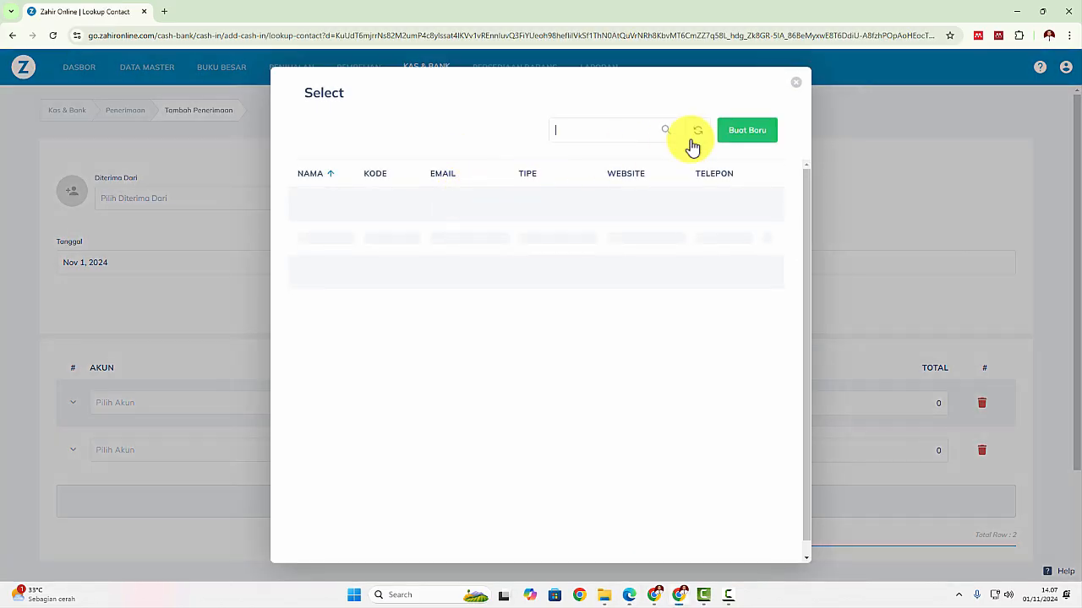
left_click(737, 135)
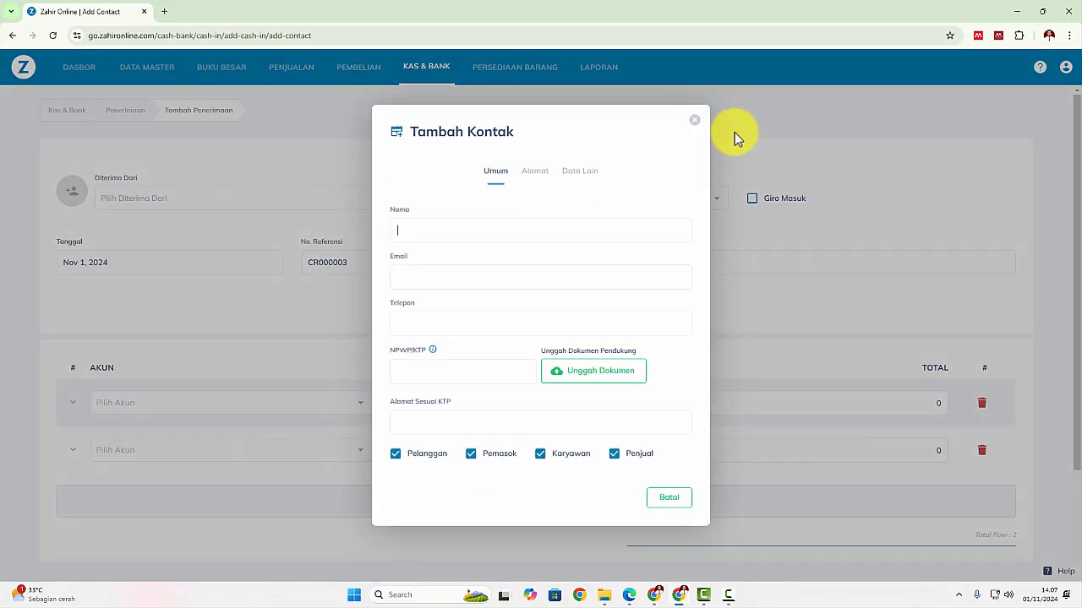
type("B")
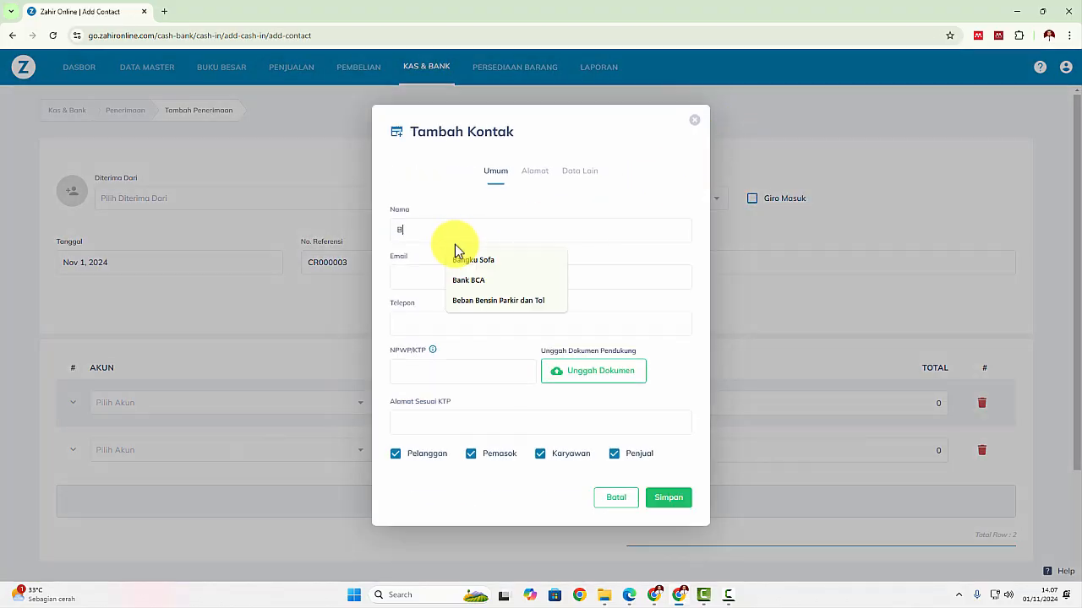
type("pk Dimas")
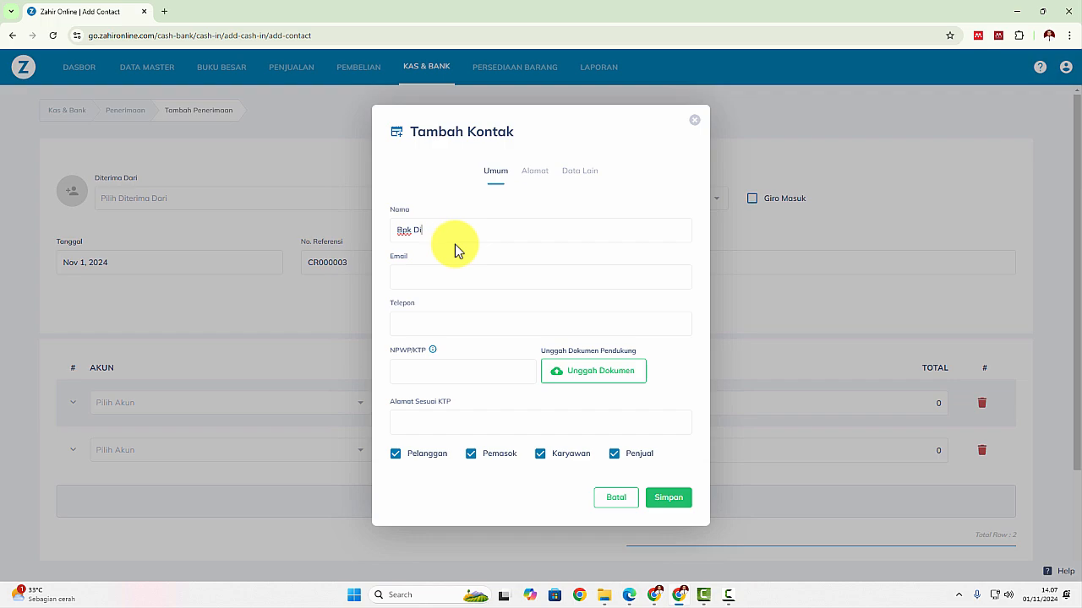
Clear the contact's Pelanggan, Pemasok, Karyawan and Penjual roles, save it and return to the receipt form
left_click(429, 454)
left_click(502, 453)
left_click(584, 454)
left_click(646, 454)
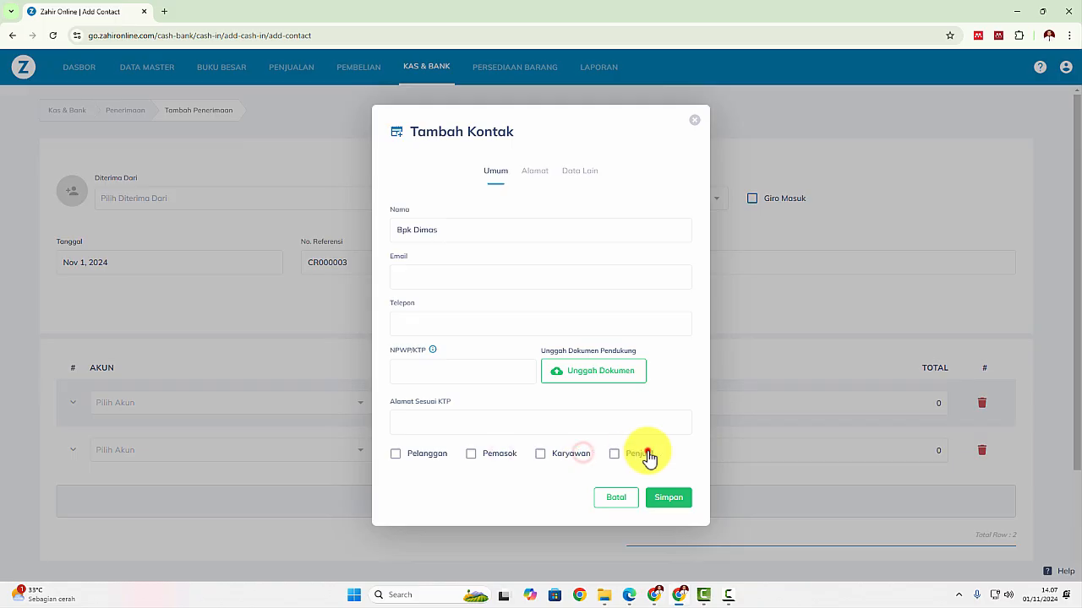
left_click(676, 499)
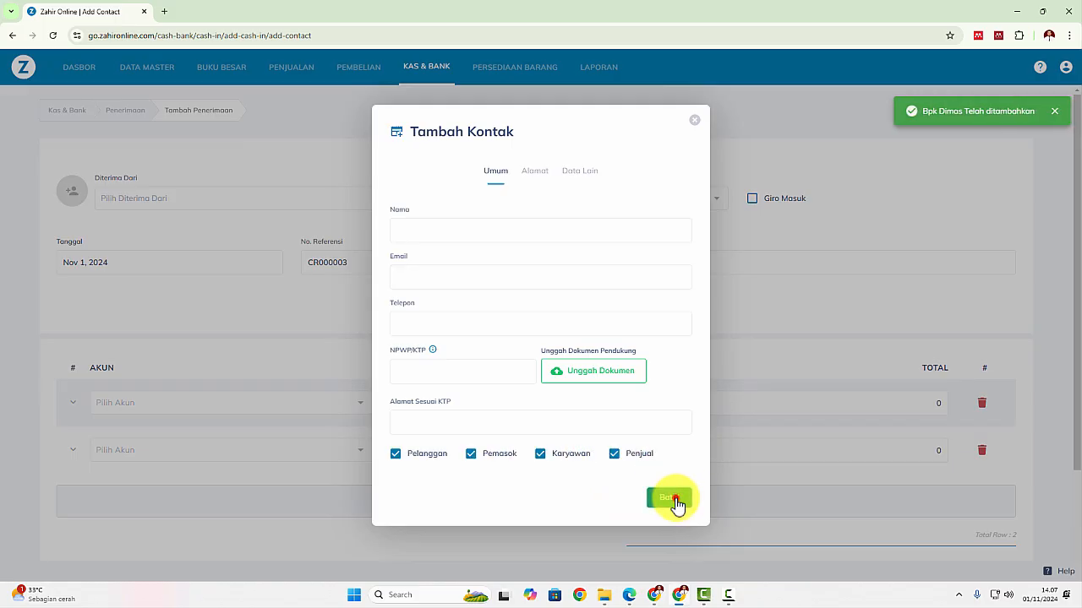
left_click(673, 499)
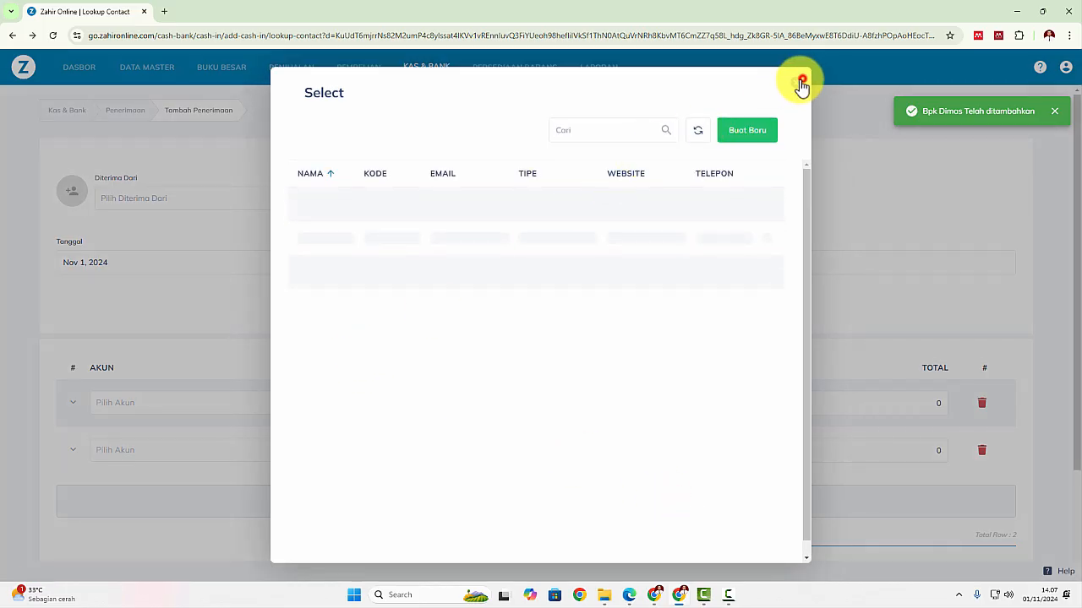
left_click(801, 82)
Choose the newly added owner contact as the receipt's Diterima Dari
left_click(121, 203)
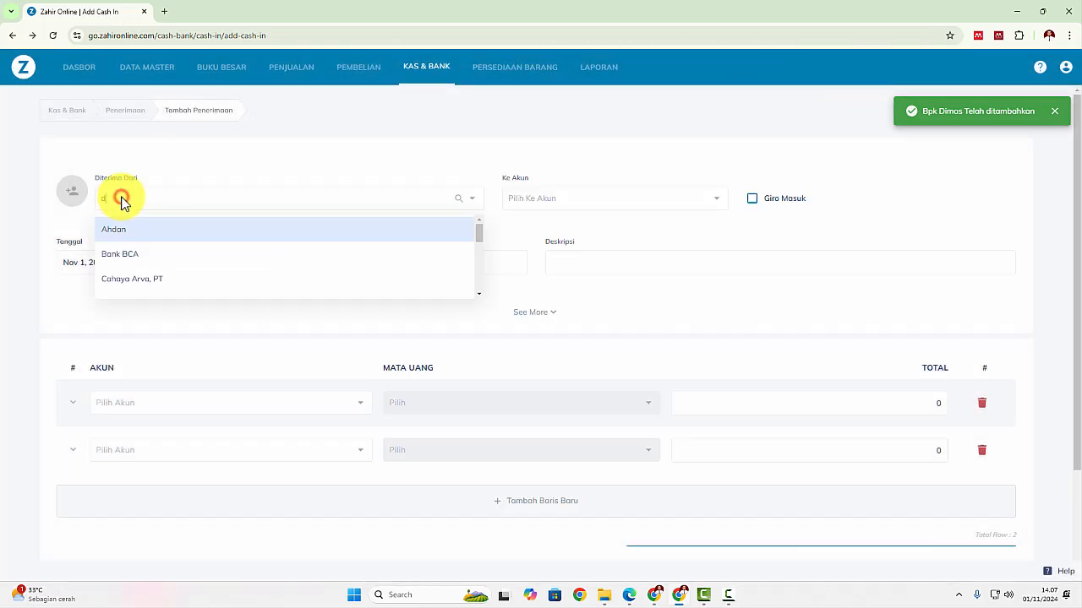
type("dimas")
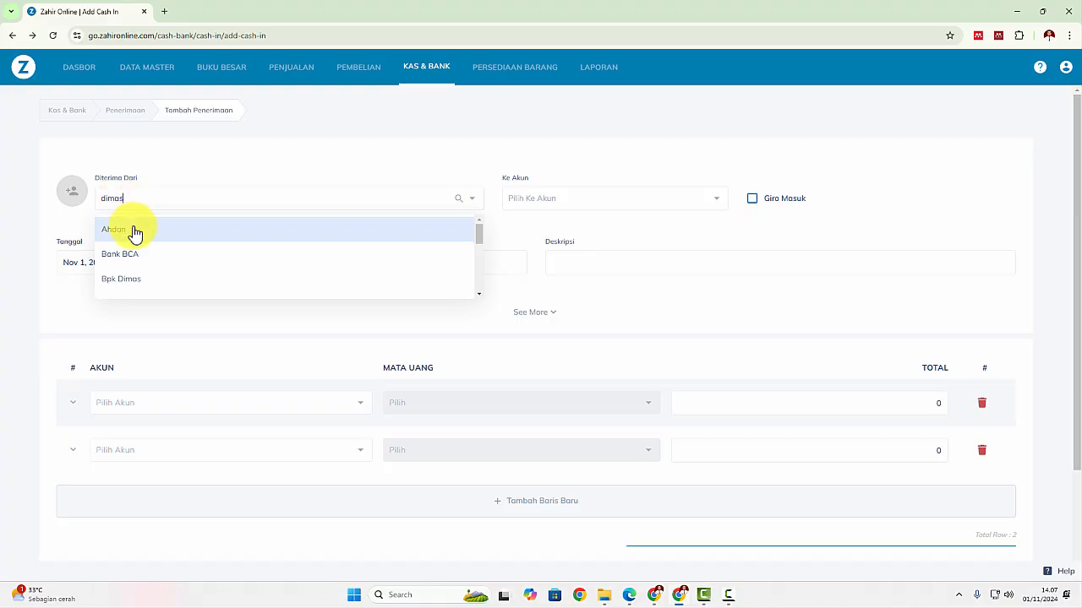
left_click(137, 279)
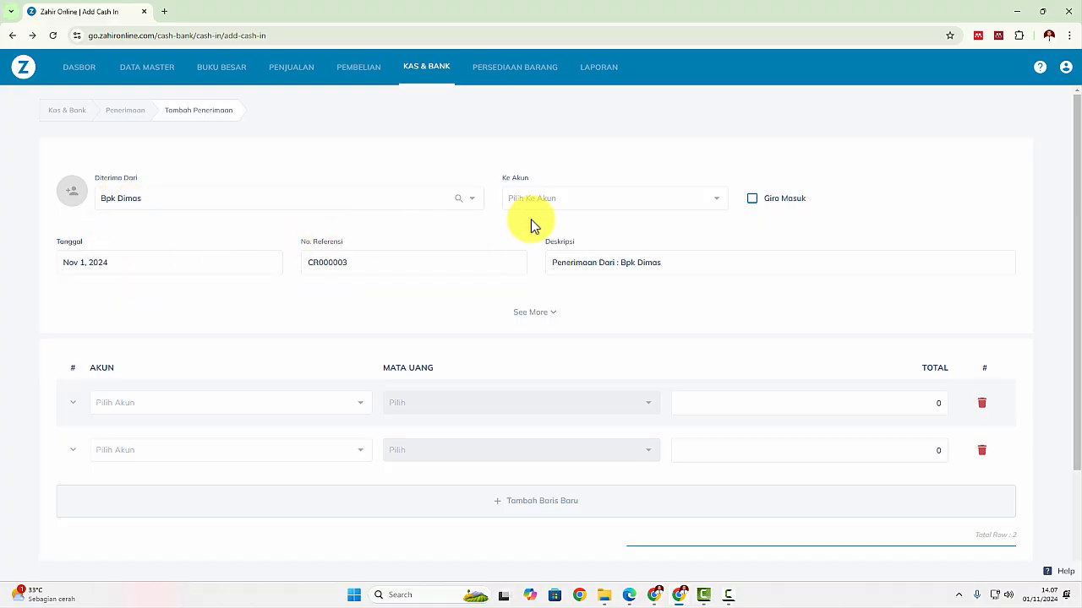
Check the receiving account in transaction no. 9 and set the receipt's Ke Akun to Bank
key("alt+Tab")
key("alt+Tab")
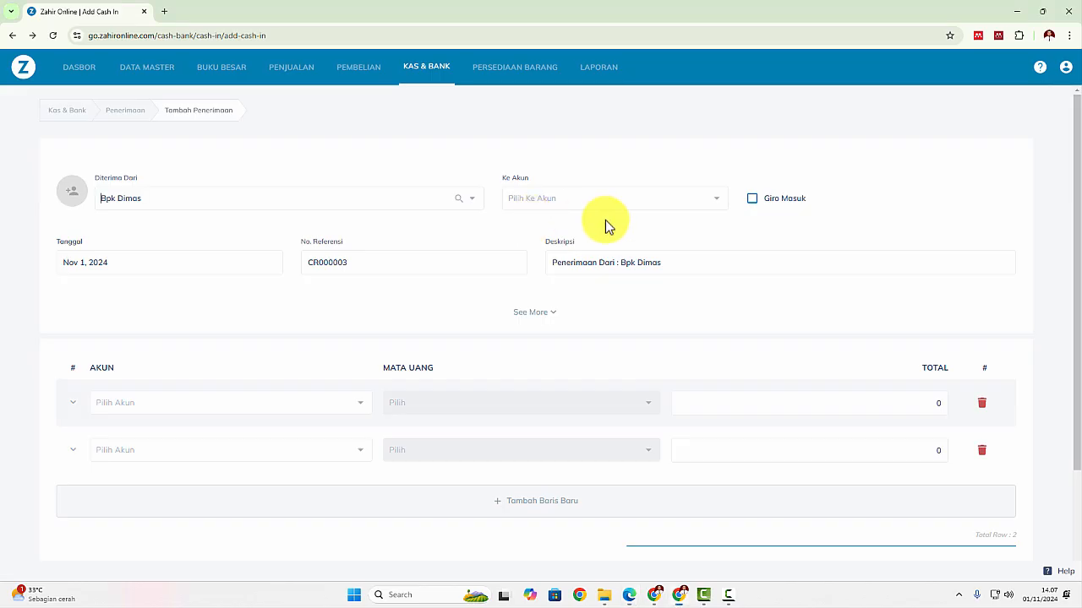
left_click(718, 198)
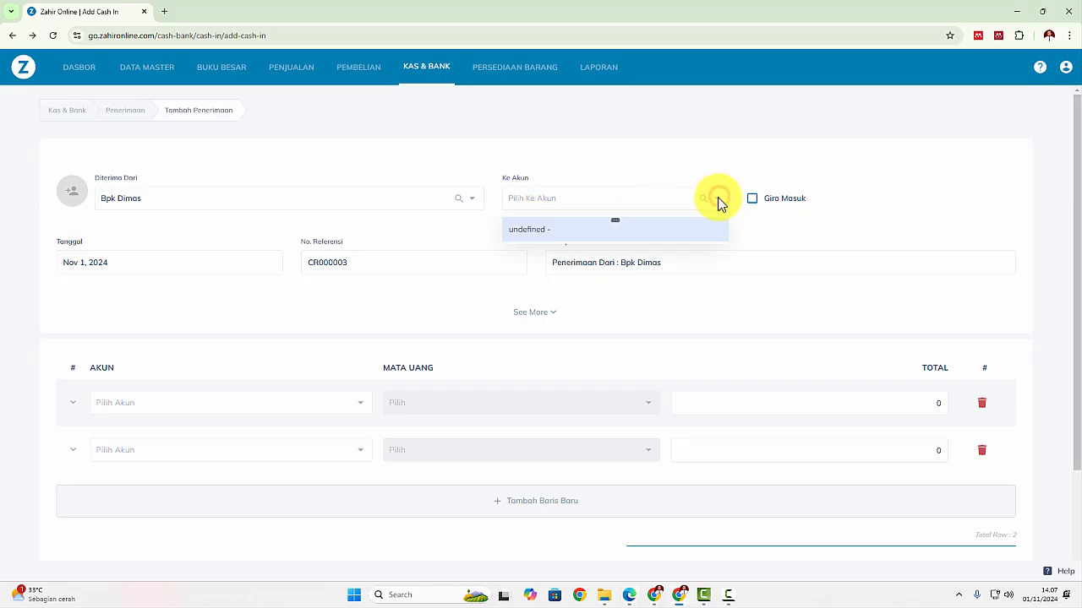
left_click(776, 251)
left_click(720, 199)
scroll(611, 265, "down", 3)
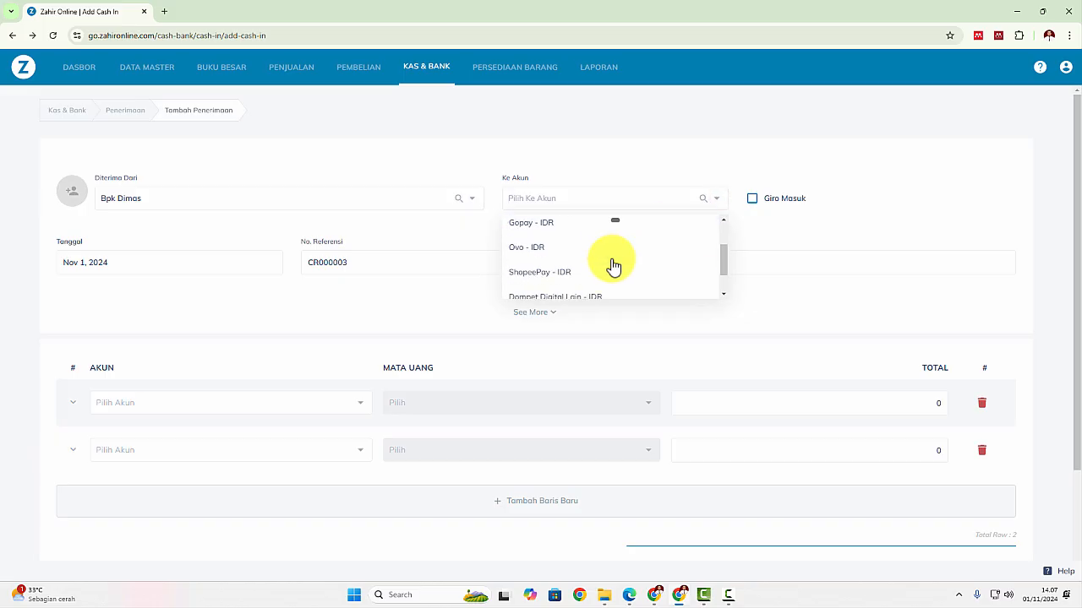
left_click(575, 286)
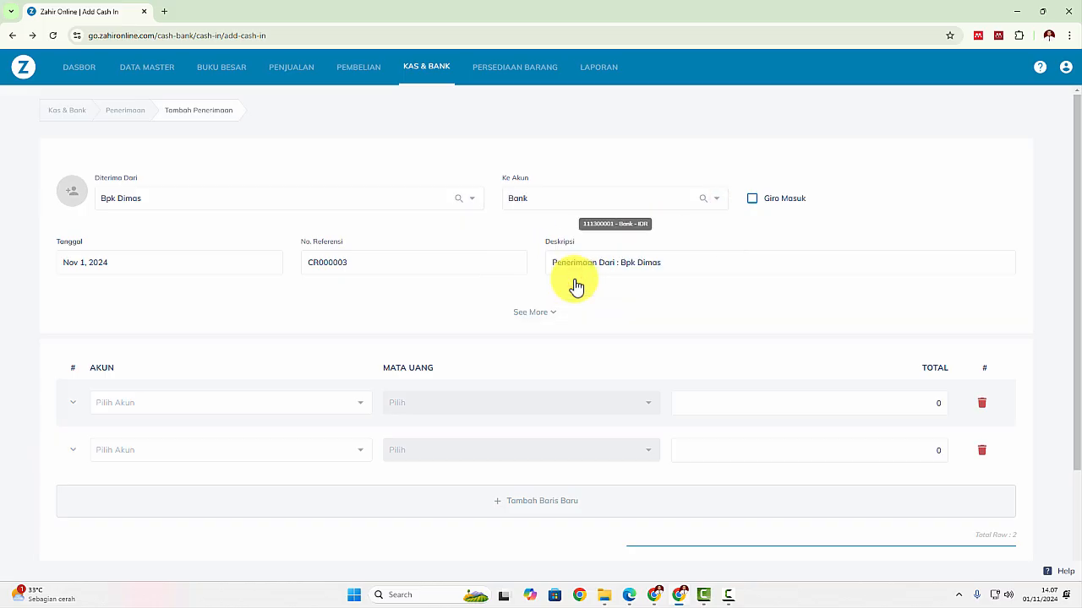
Check the date of transaction no. 9 in the PDF and set the receipt's Tanggal to Jan 10, 2024
key("alt+Tab")
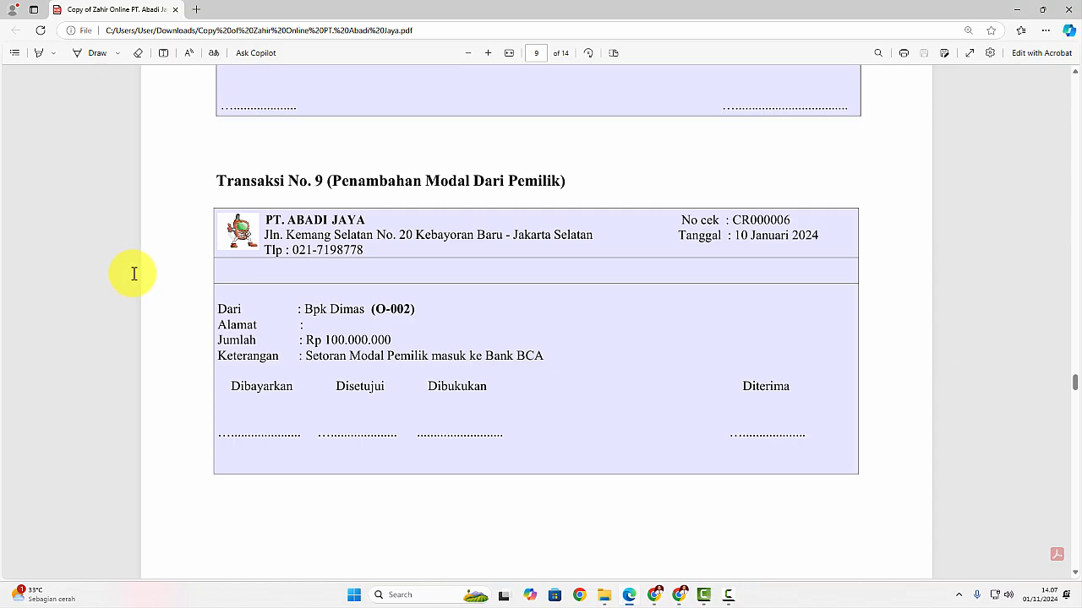
key("alt+Tab")
left_click(132, 263)
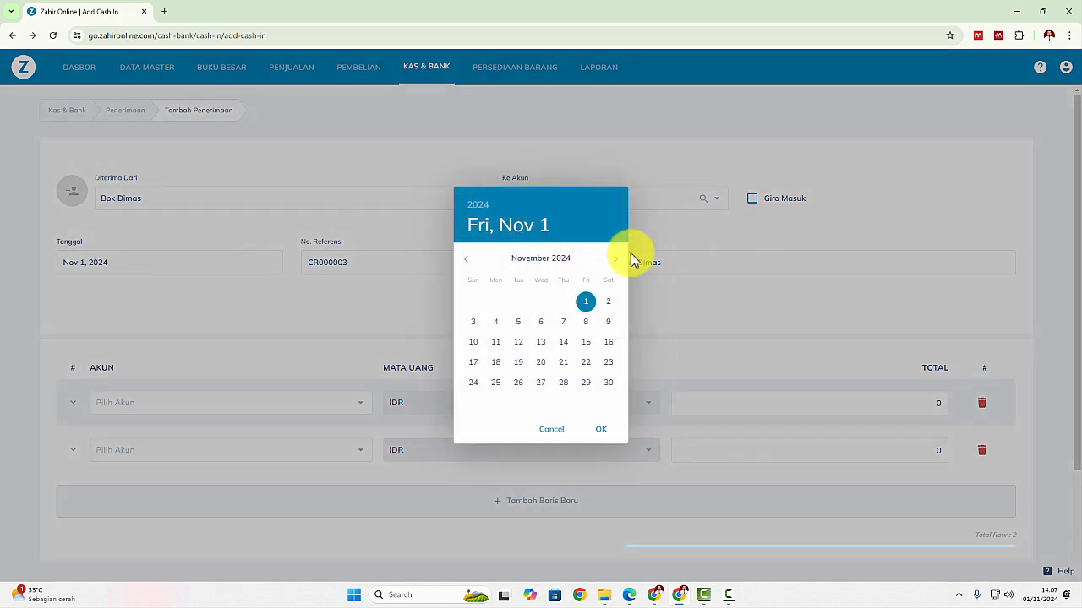
left_click(478, 205)
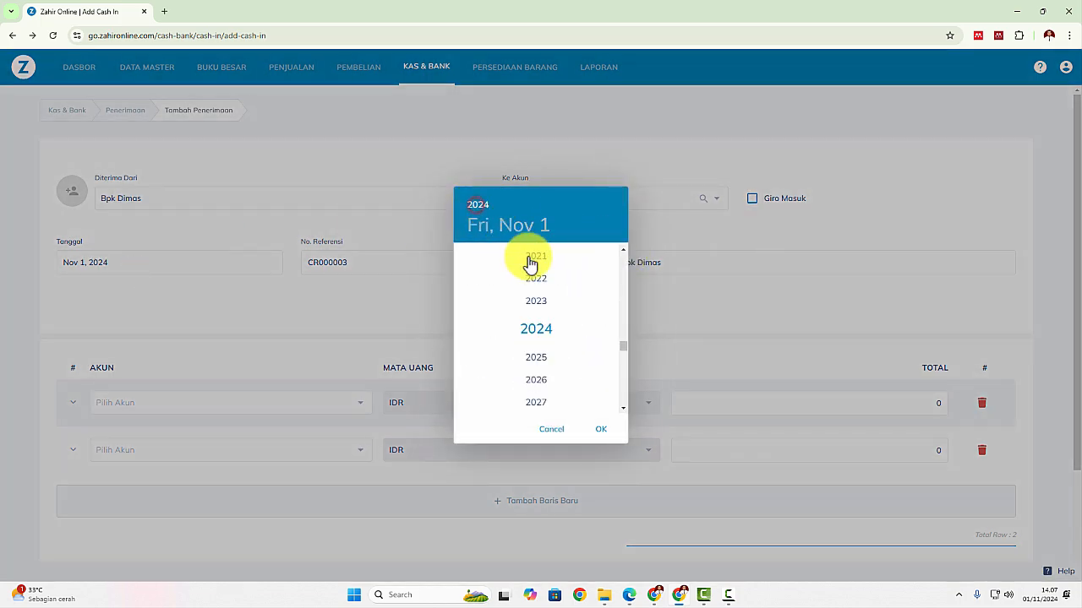
left_click(541, 303)
left_click(616, 258)
left_click(615, 258)
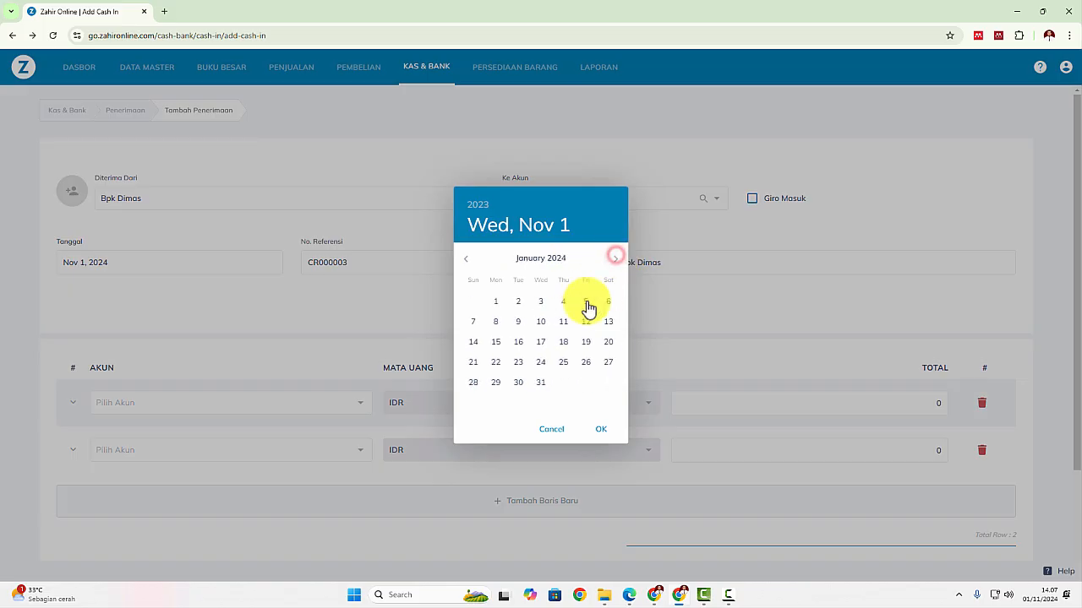
left_click(541, 323)
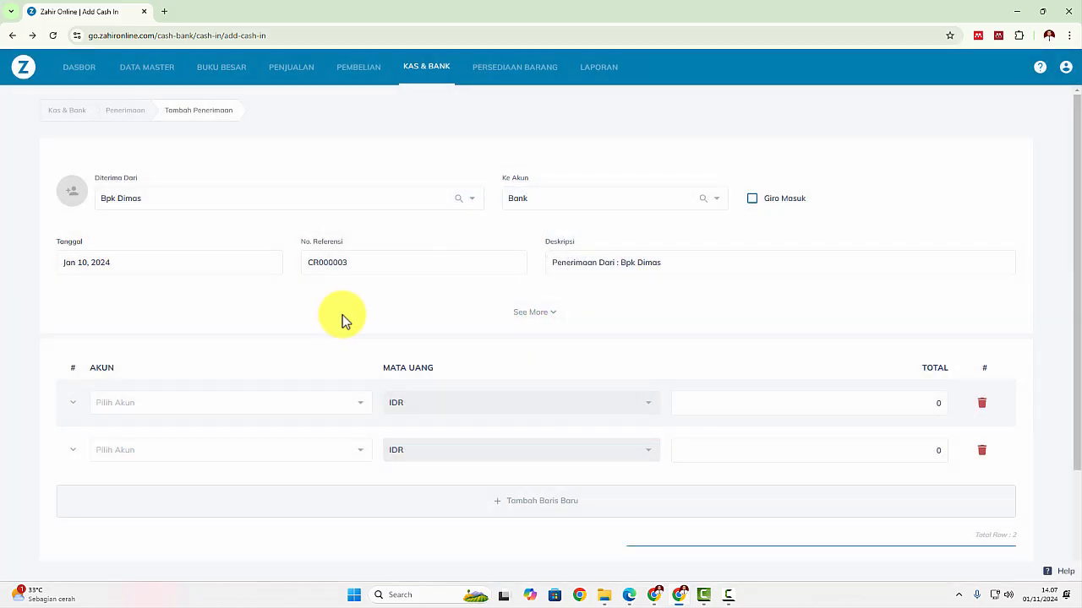
Choose 310000010 - Modal Disetor as the account on the receipt's first line
scroll(342, 320, "down", 1)
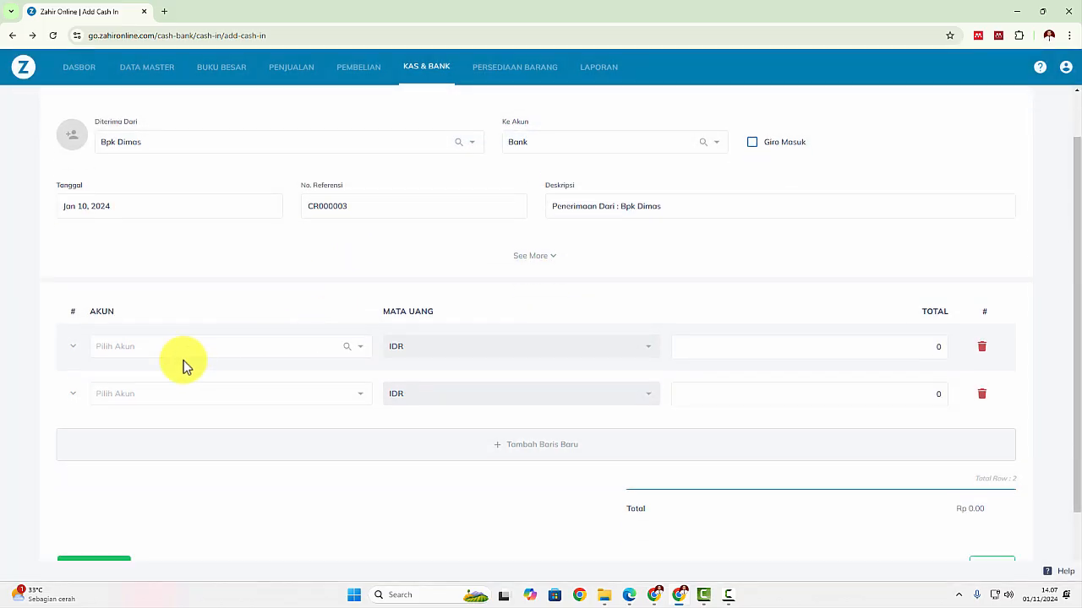
left_click(112, 353)
type("Mo")
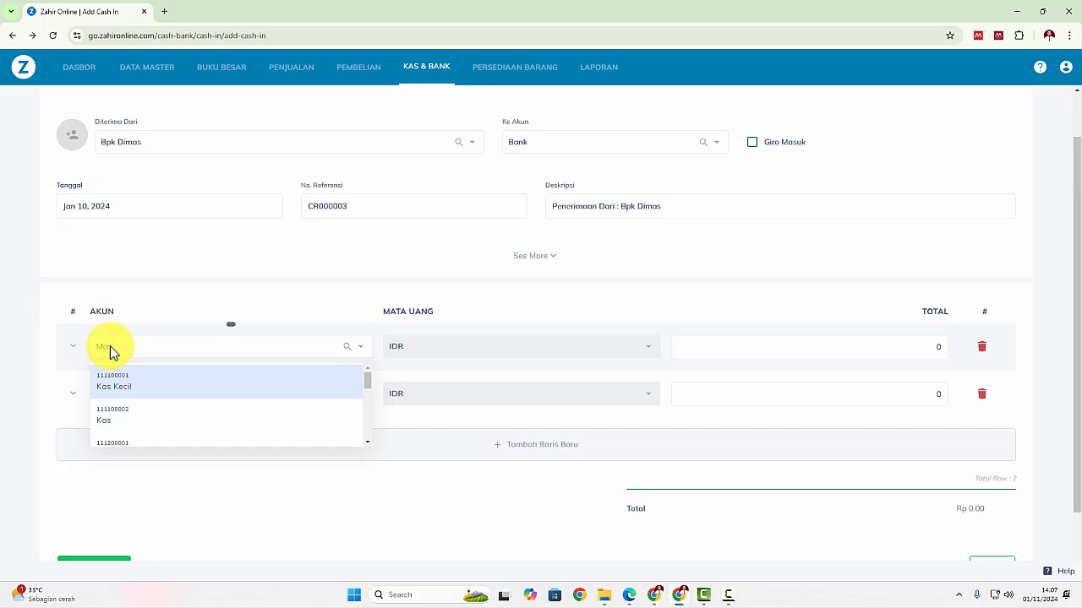
type("da")
key("BackSpace")
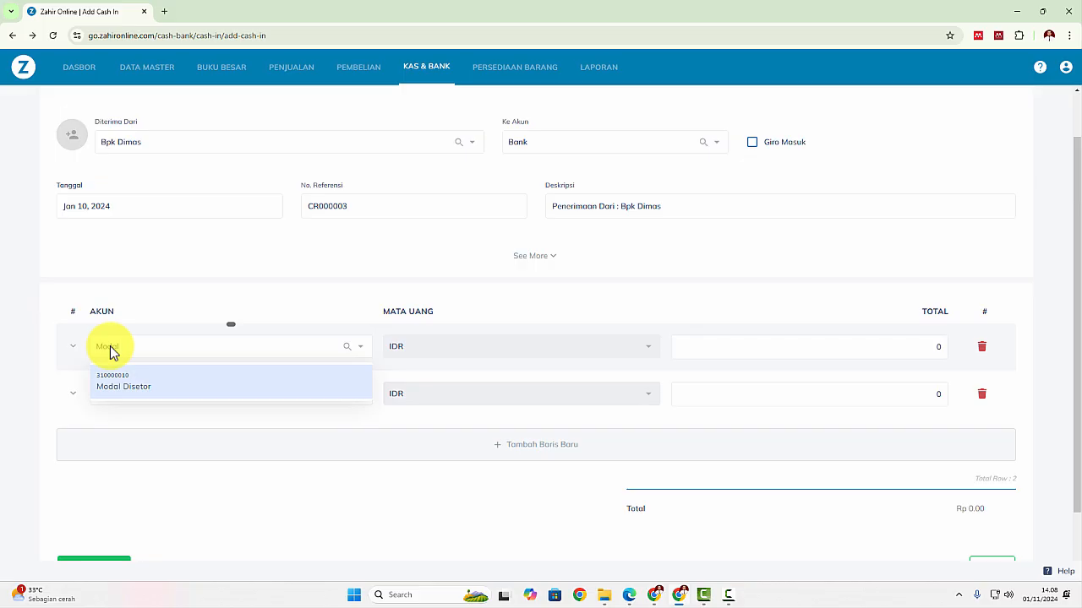
left_click(133, 390)
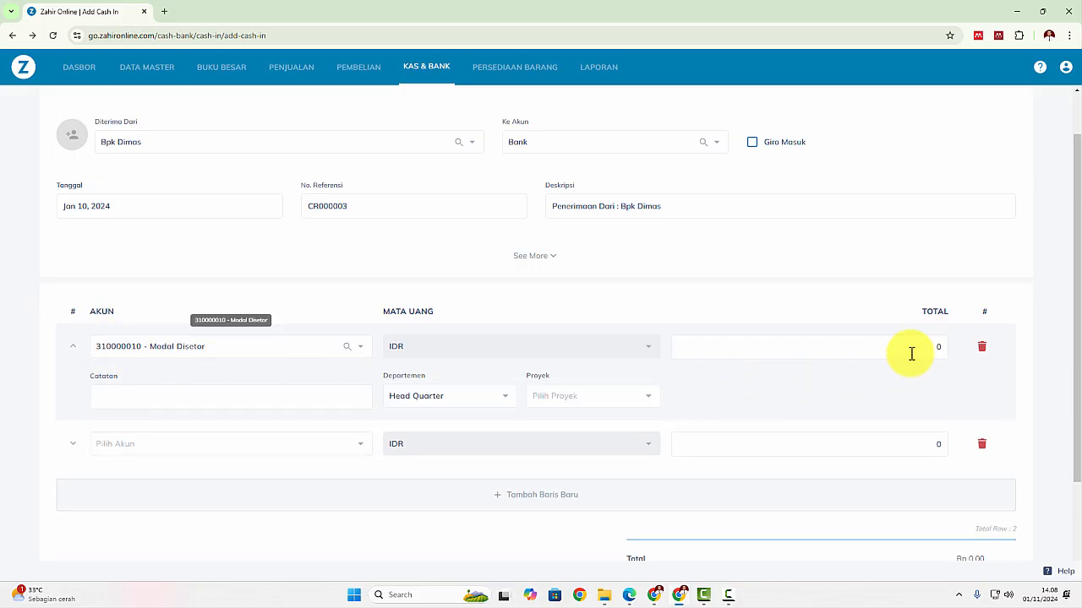
Enter Rp 100,000,000 as the total of the Modal Disetor line and save the receipt
key("alt+Tab")
key("alt+Tab")
left_click(907, 352)
type("100,000")
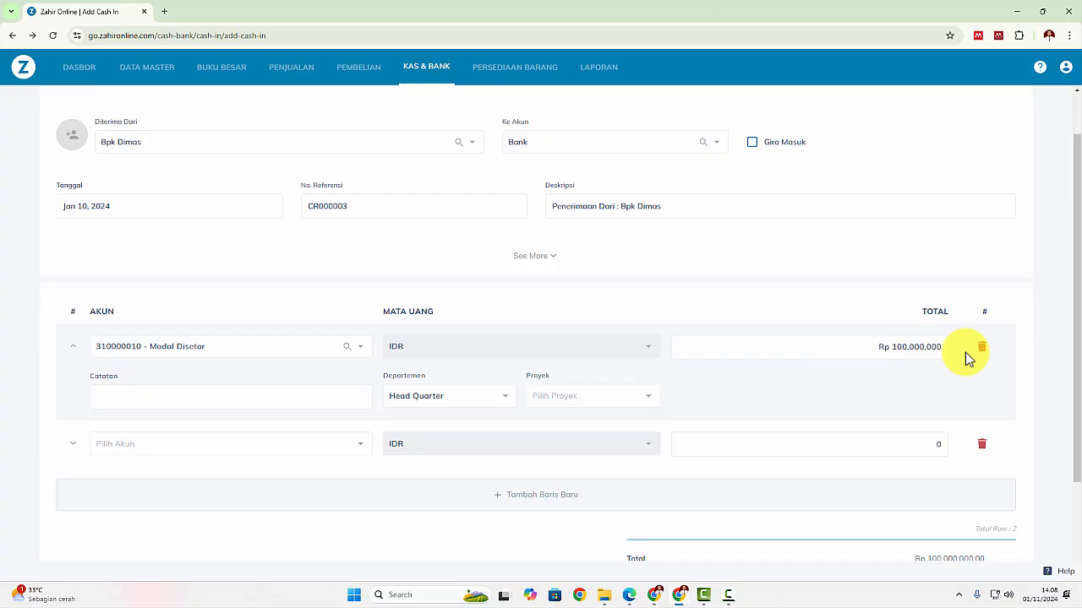
scroll(1036, 368, "down", 2)
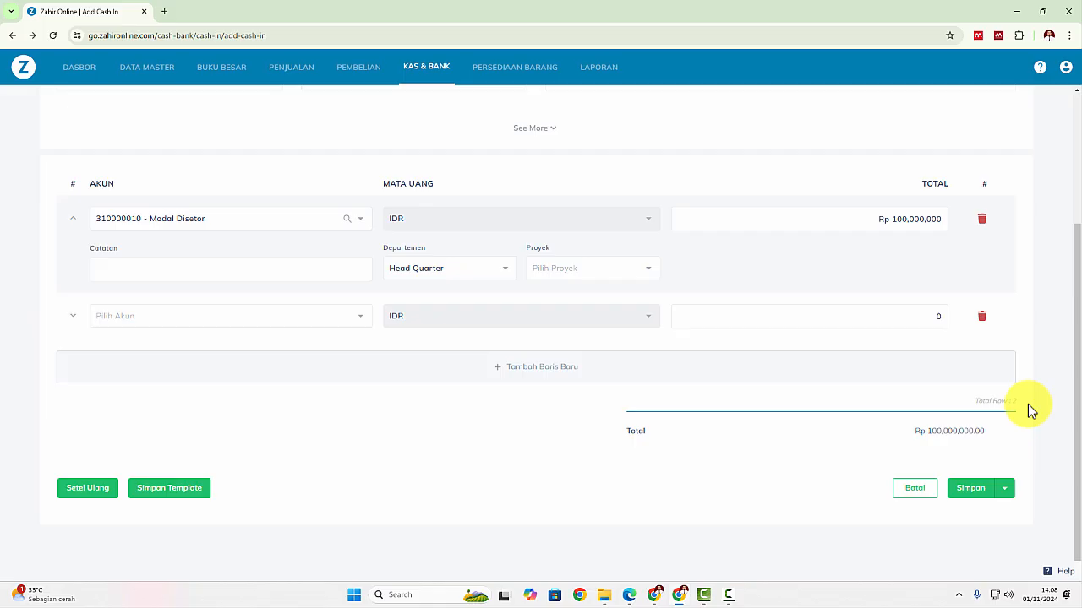
left_click(972, 488)
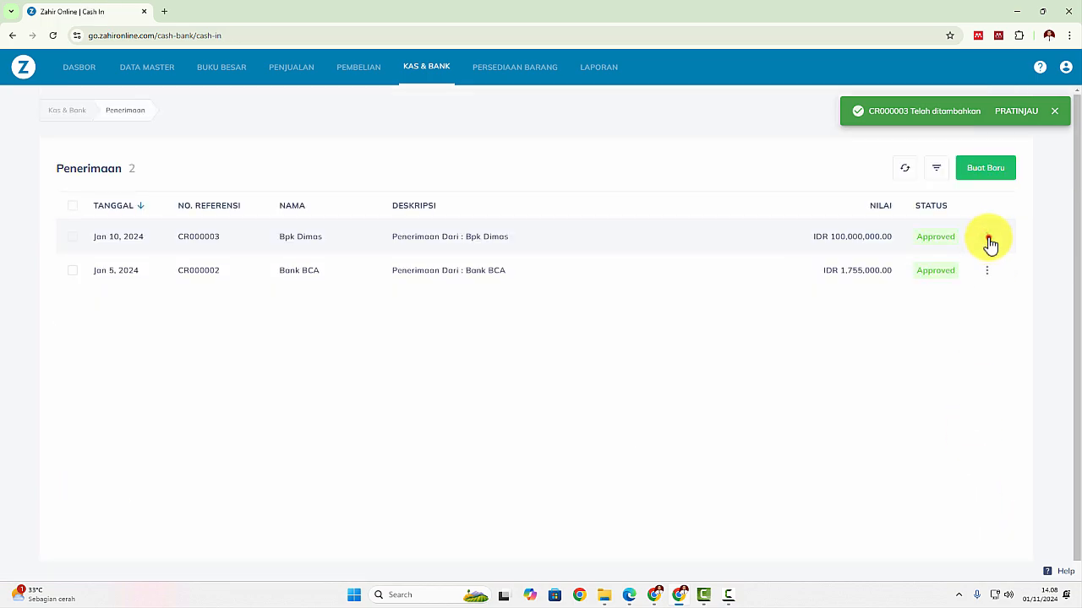
Review the journal voucher of the Jan 10, 2024 receipt and return to the Kas & Bank overview
left_click(989, 239)
left_click(1038, 333)
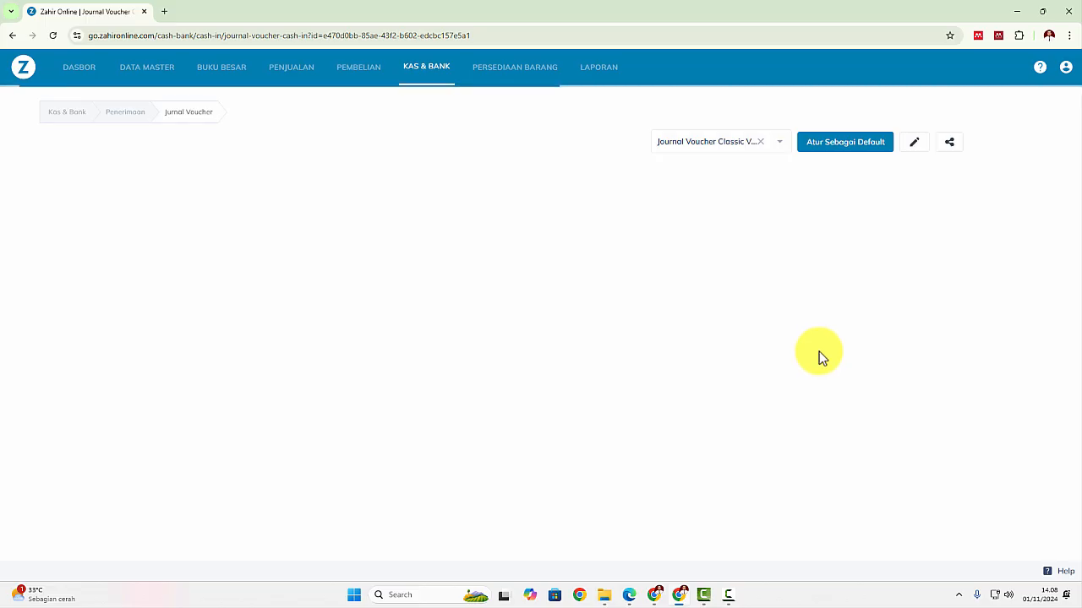
key("alt+Tab")
scroll(680, 367, "down", 3)
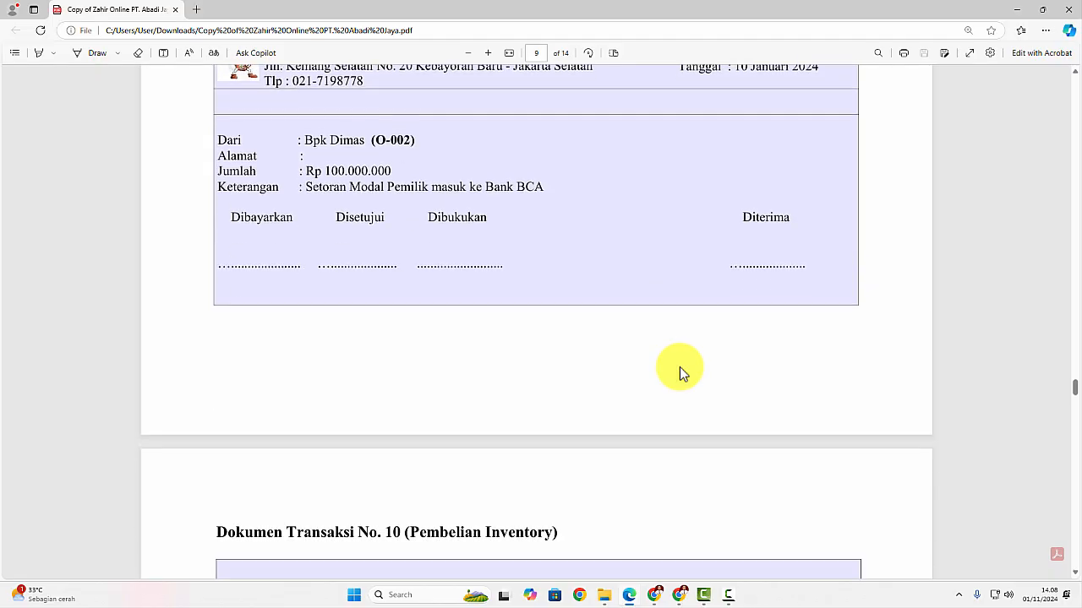
scroll(682, 372, "down", 5)
key("alt+Tab")
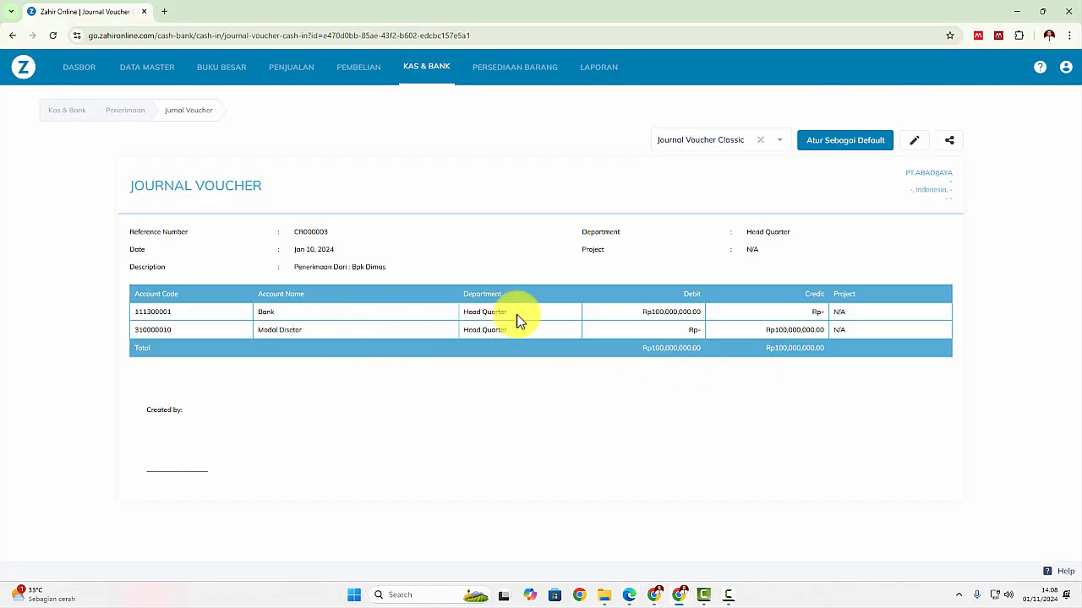
left_click(412, 75)
Examine the items, quantities and totals of the Cahaya Arva, PT invoice in transaction no. 10 of the PDF
key("alt+Tab")
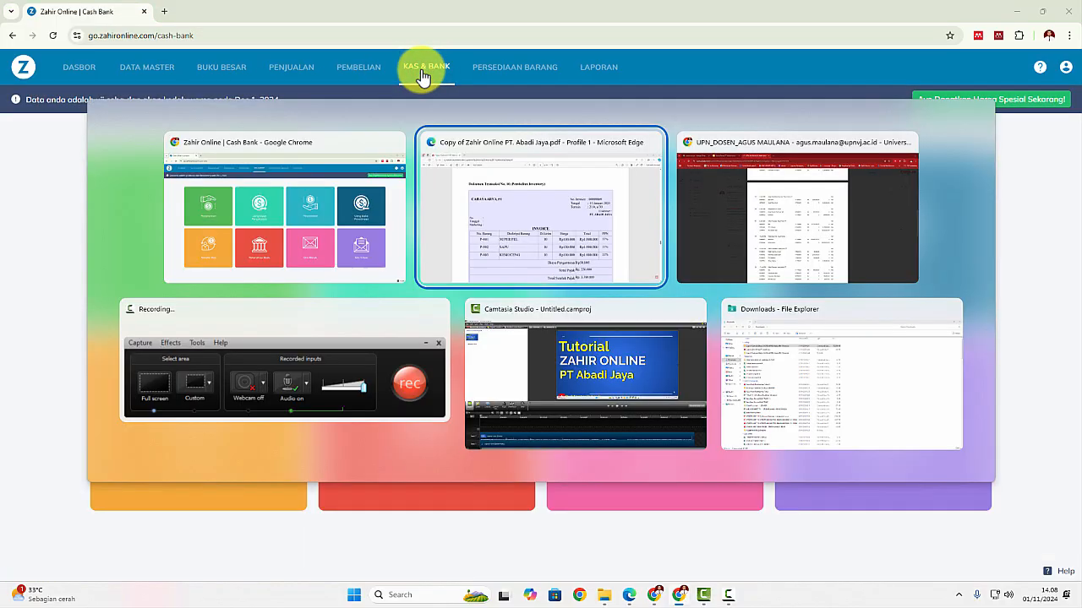
scroll(443, 219, "down", 1)
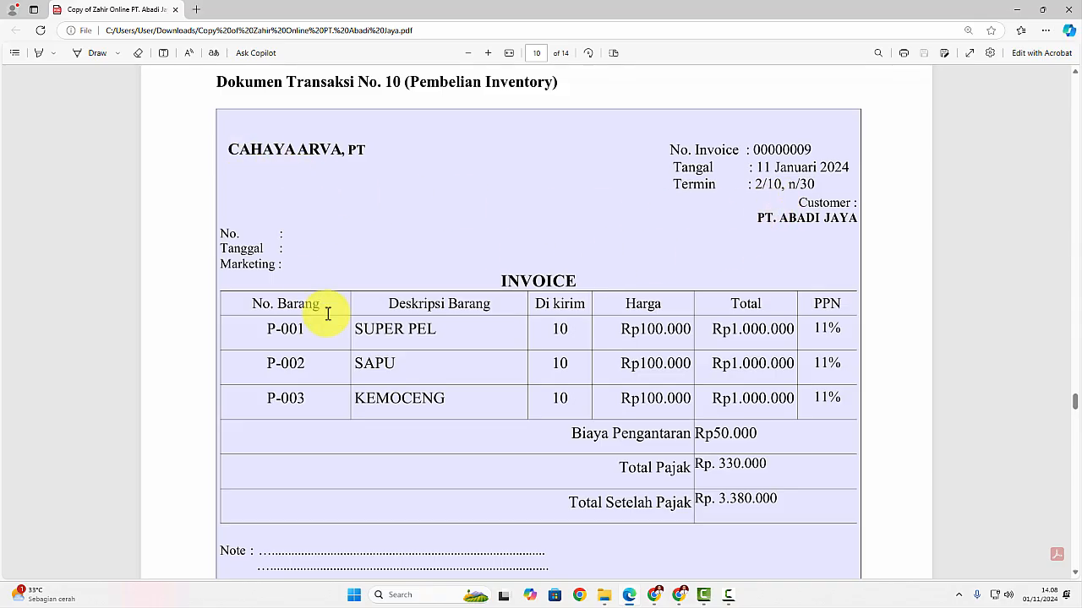
left_click_drag(282, 328, 309, 398)
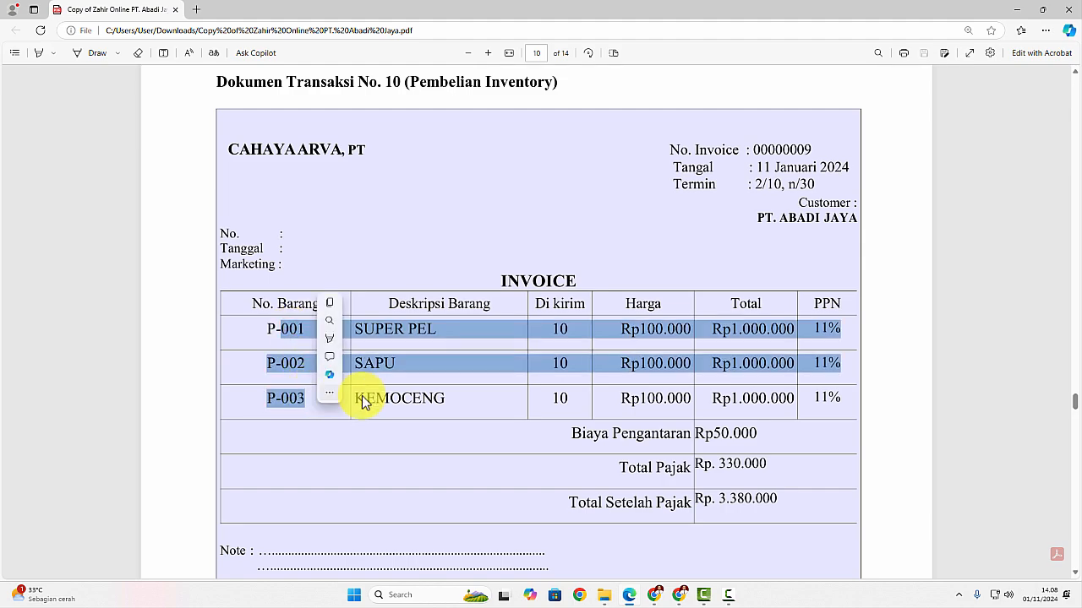
left_click(560, 399)
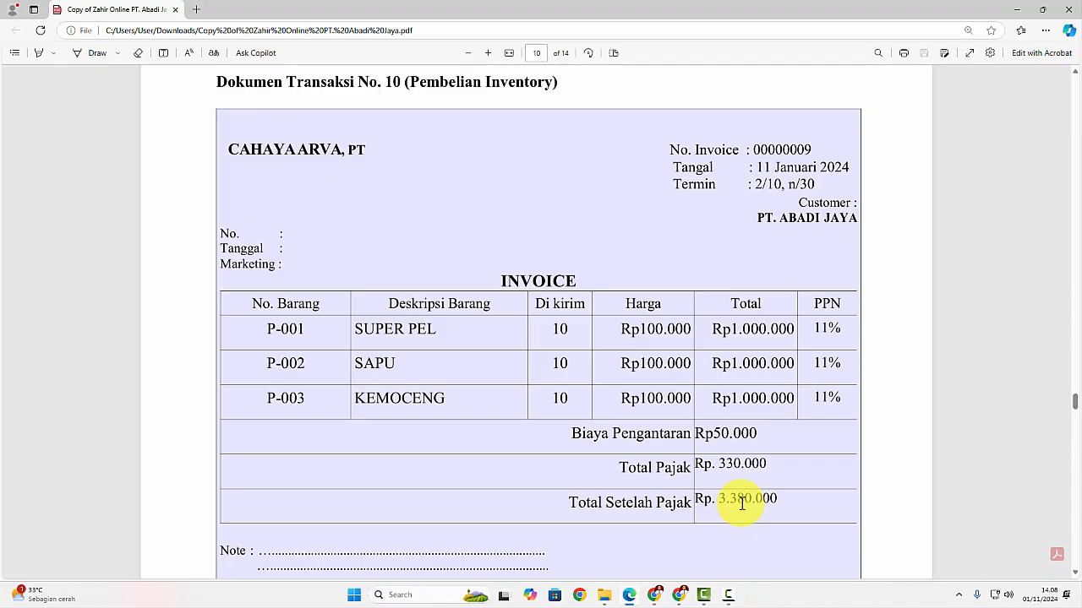
Create a new Faktur Pembelian in Zahir Online with Cahaya Arva, PT as the Pemasok
key("alt+Tab")
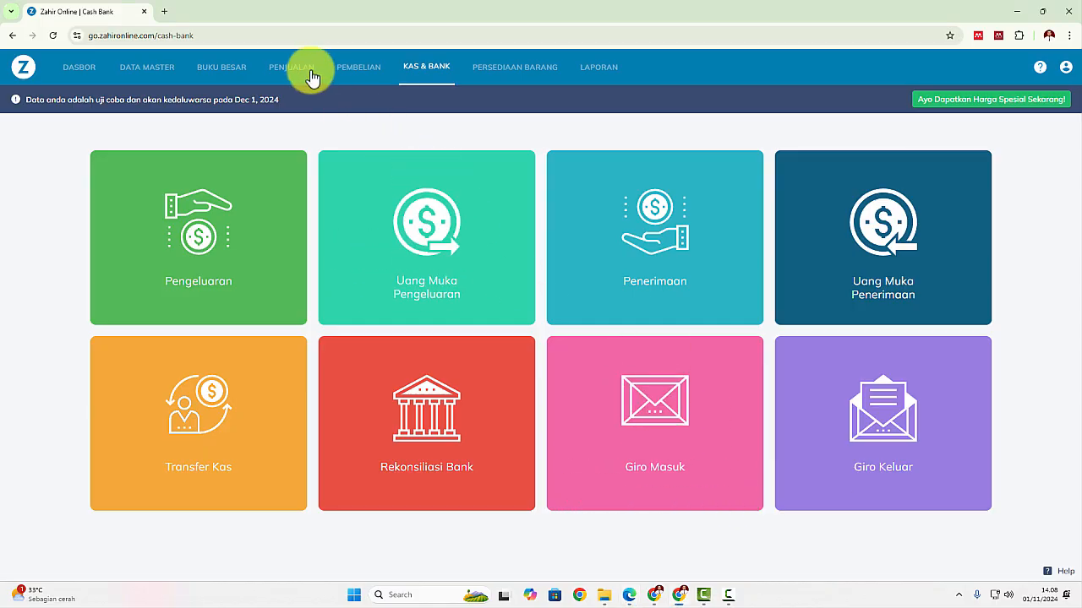
left_click(347, 77)
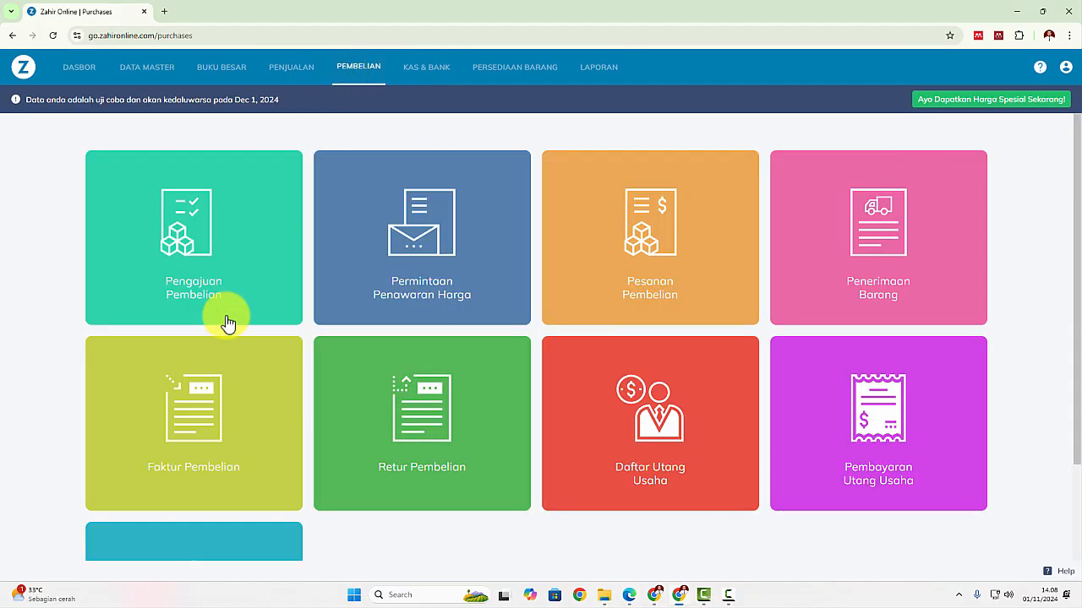
left_click(195, 404)
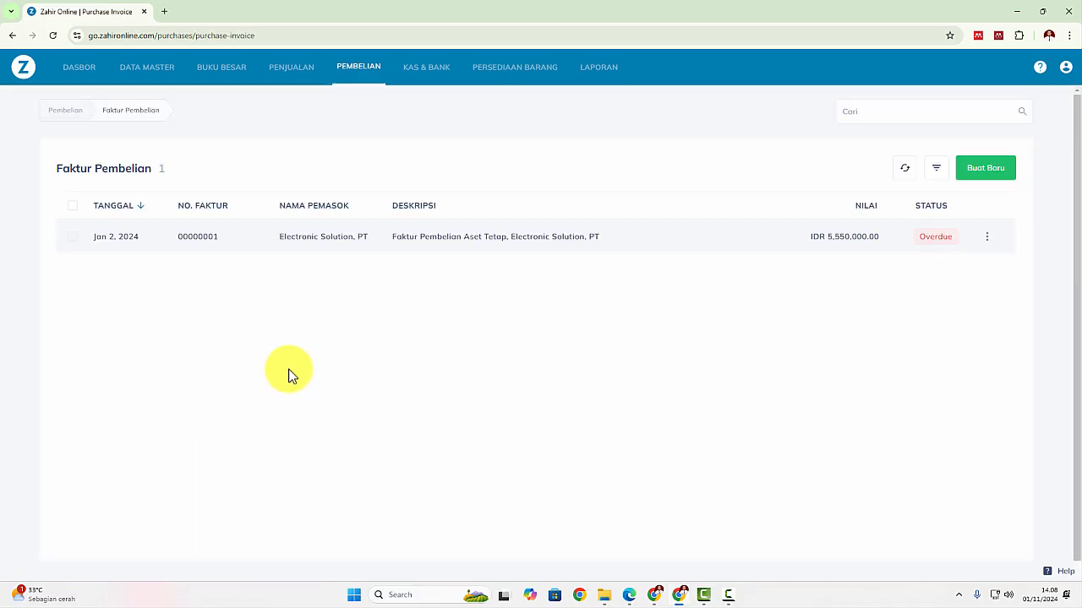
left_click(975, 169)
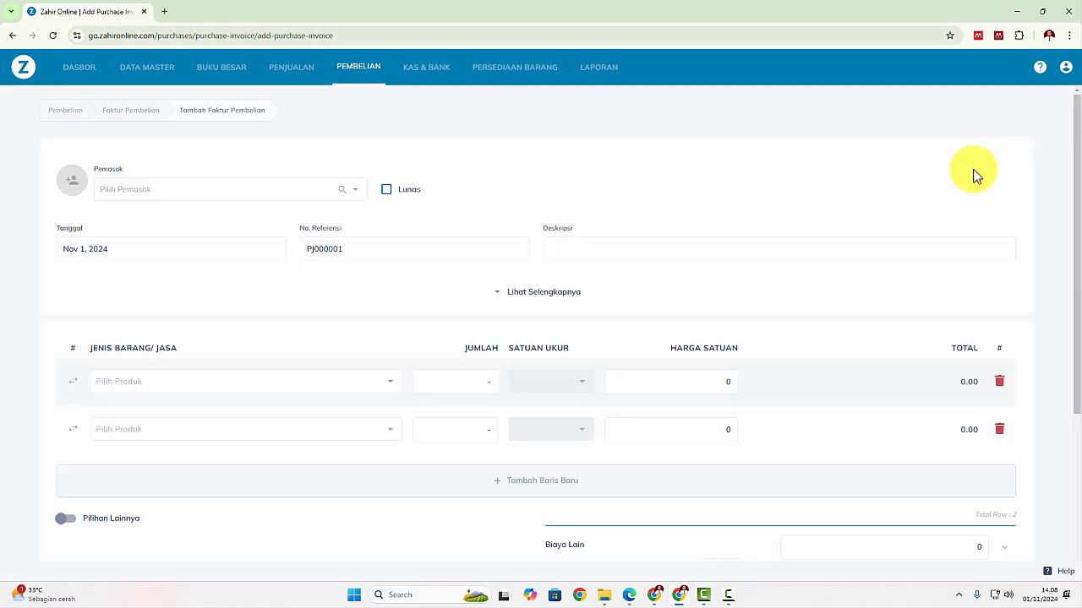
type("ca")
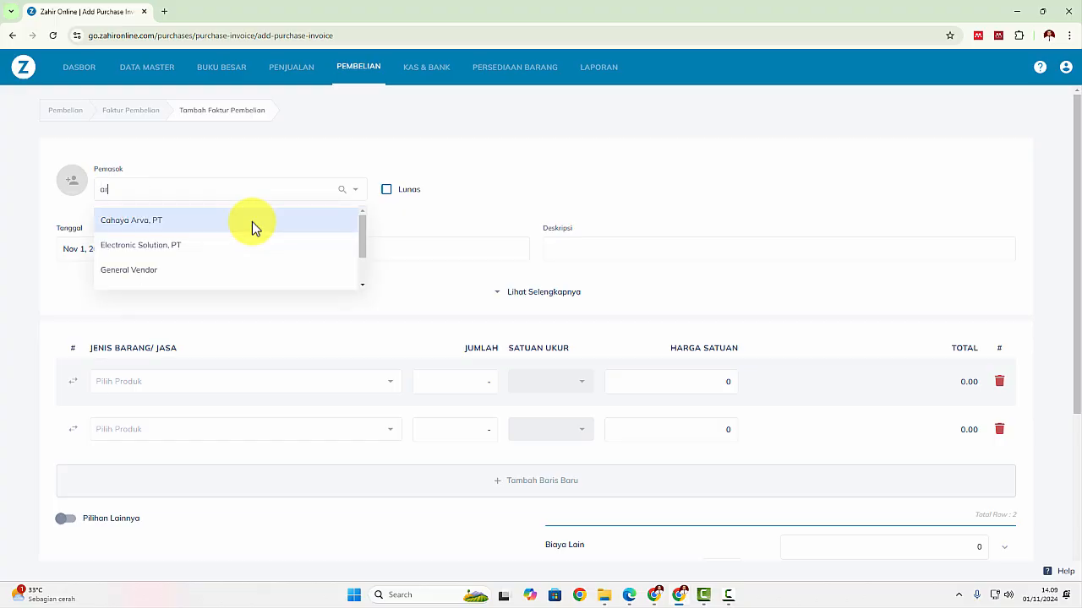
left_click(205, 229)
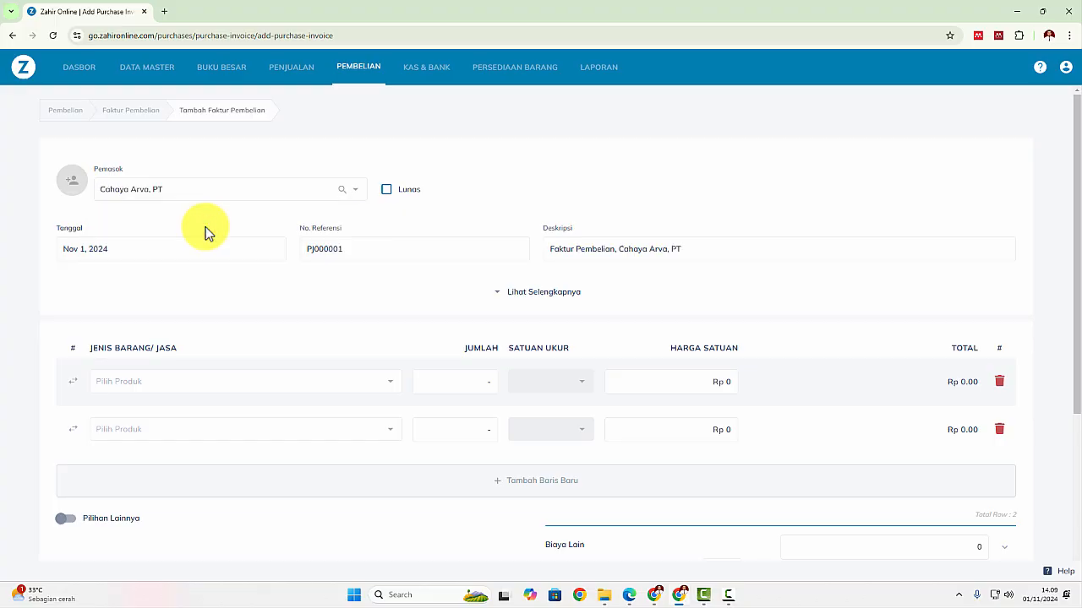
Check the invoice date in transaction no. 10 and set the purchase invoice's Tanggal to Jan 11, 2024
key("alt+Tab")
key("alt+Tab")
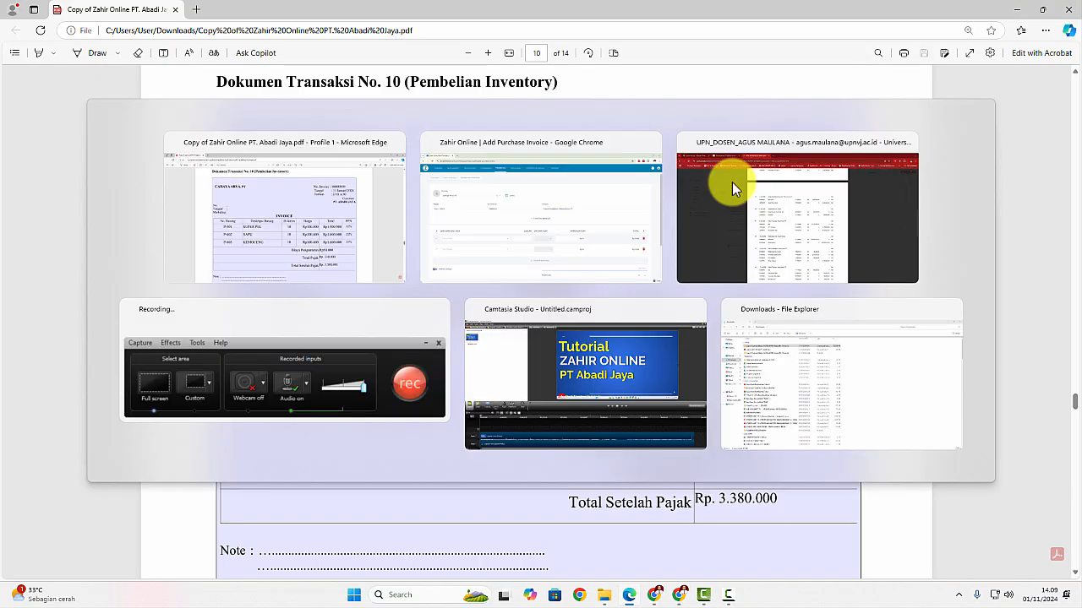
left_click(148, 245)
left_click(489, 205)
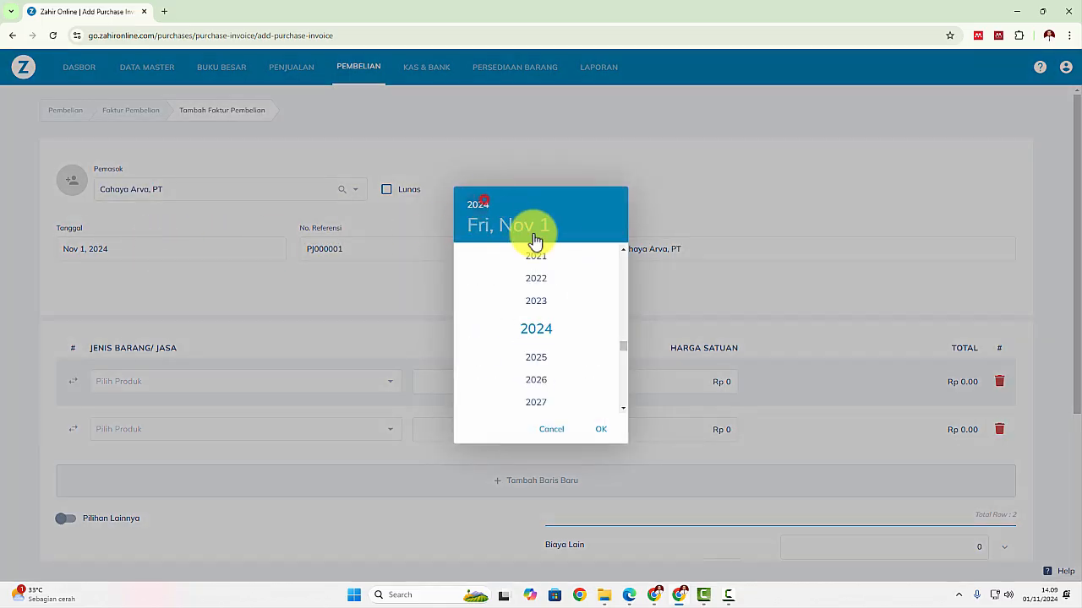
left_click(538, 306)
left_click(615, 259)
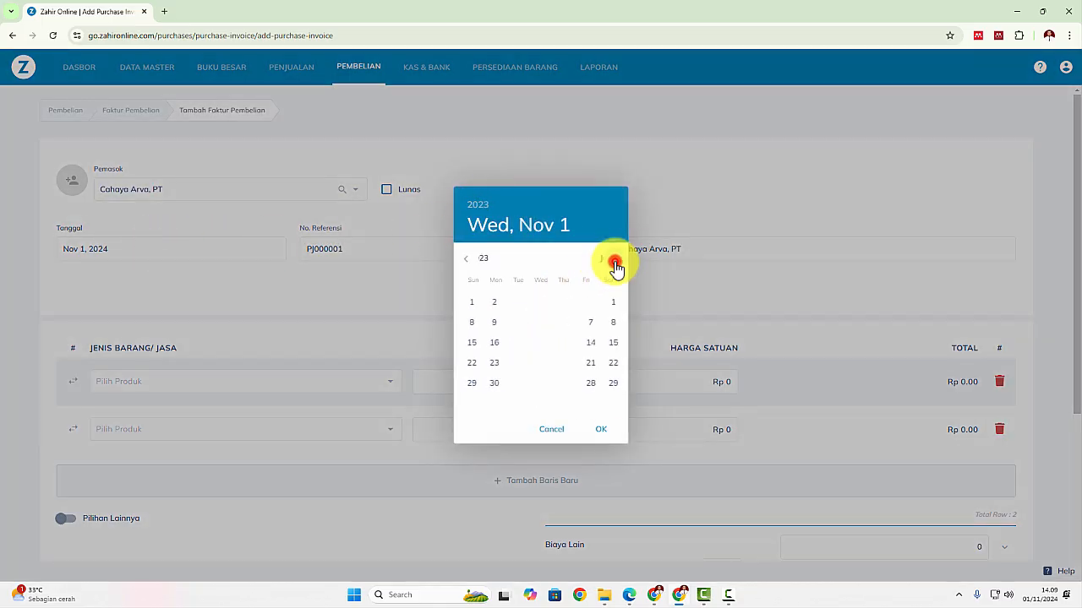
left_click(615, 258)
left_click(565, 322)
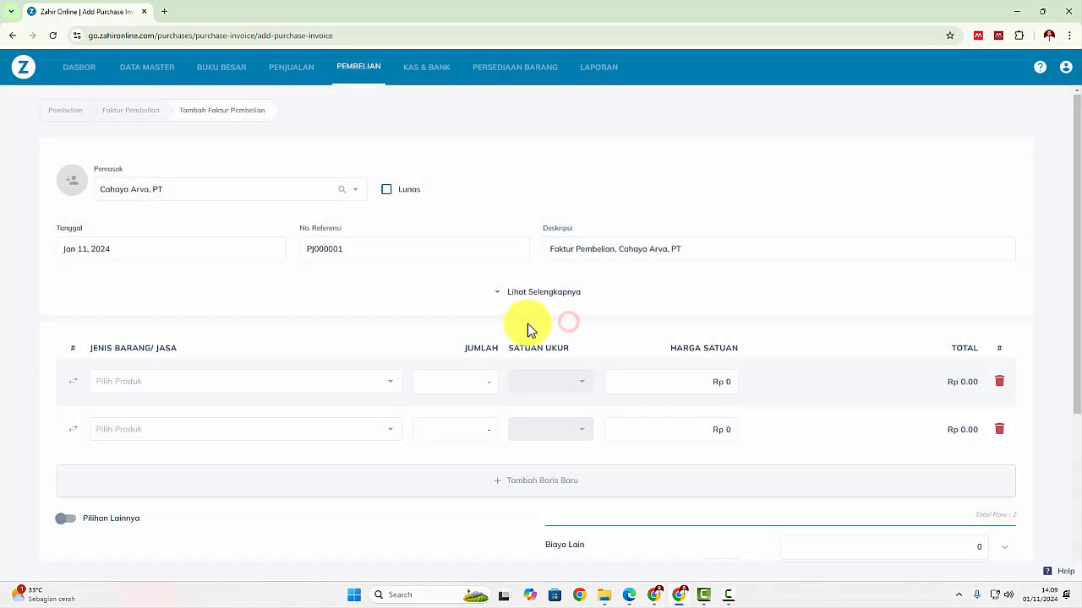
Check the items in transaction no. 10 and choose Super Pel (P-001) as the product on the invoice's first line
key("alt+Tab")
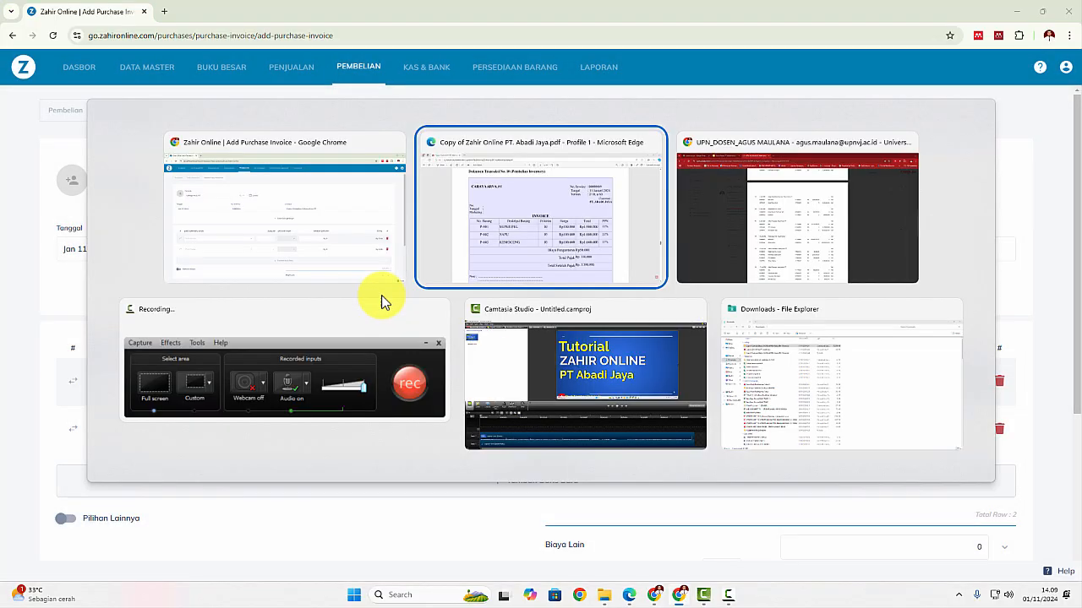
key("alt+Tab")
left_click(106, 382)
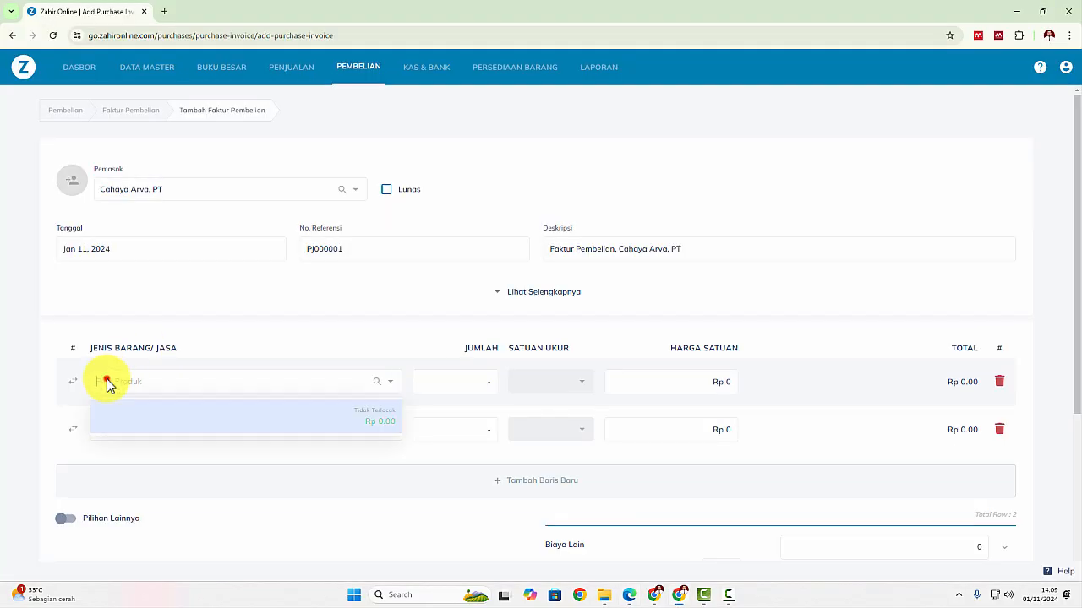
type("su")
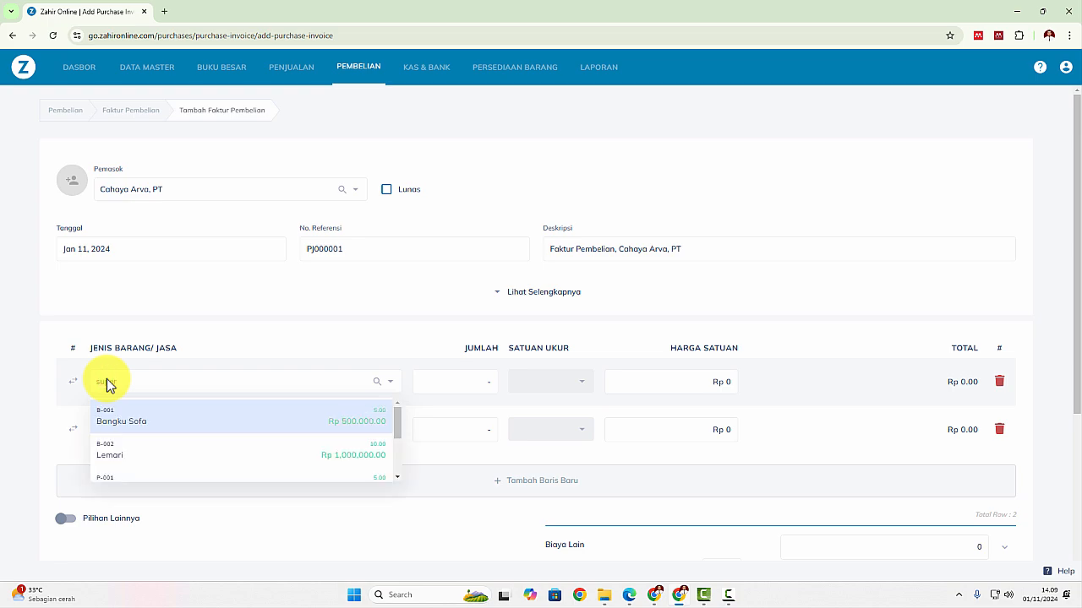
type("per")
left_click(124, 418)
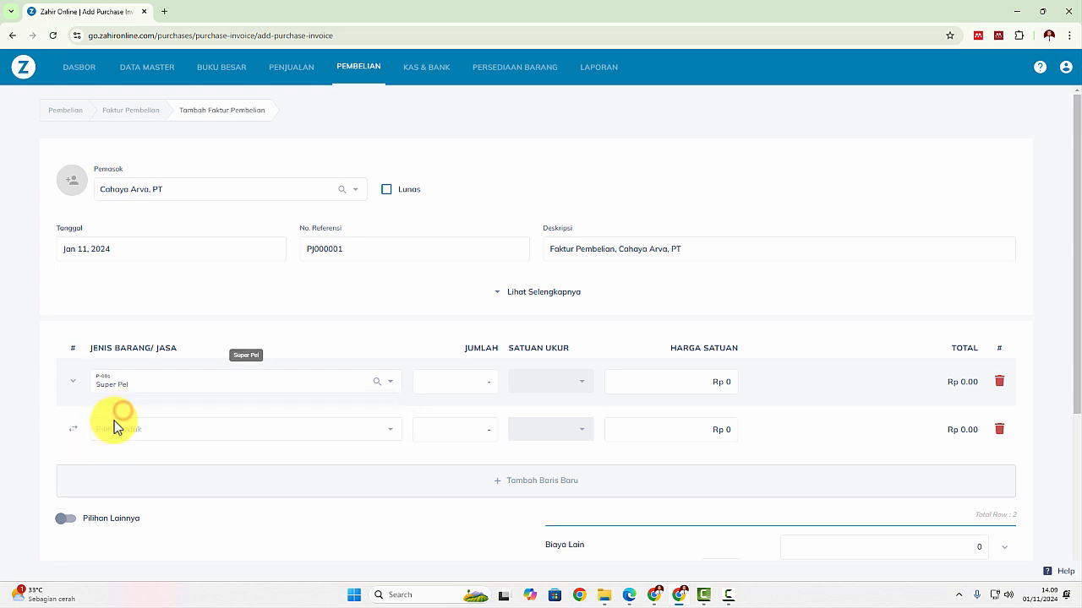
Add a third line to the purchase invoice, check the items in the transaction no. 10 PDF, and choose Sapu (P-002) on the second line
left_click(562, 483)
key("alt+Tab")
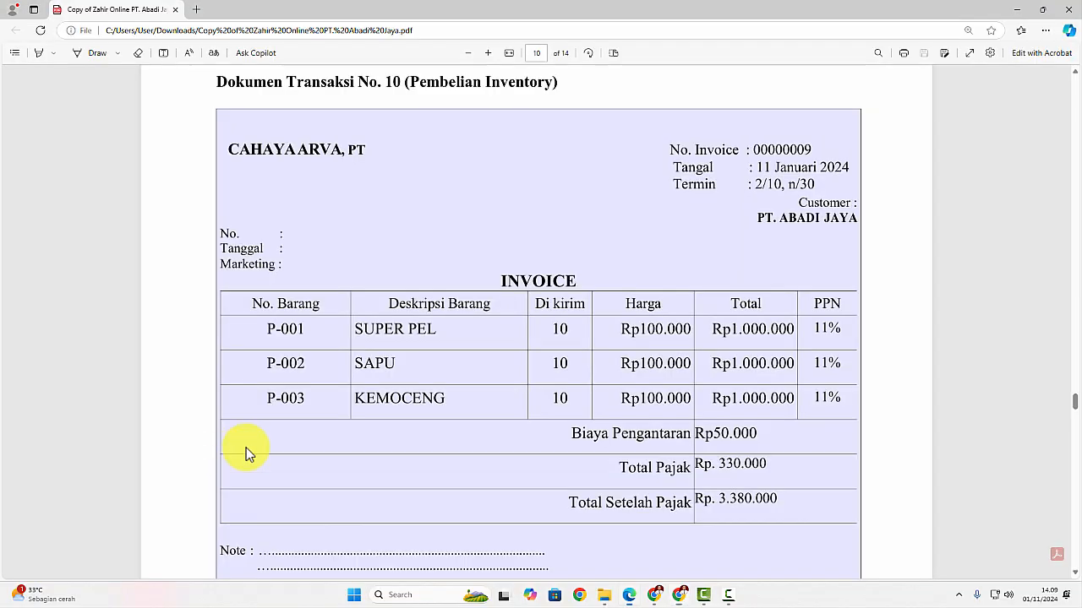
key("alt+Tab")
left_click(129, 430)
type("s")
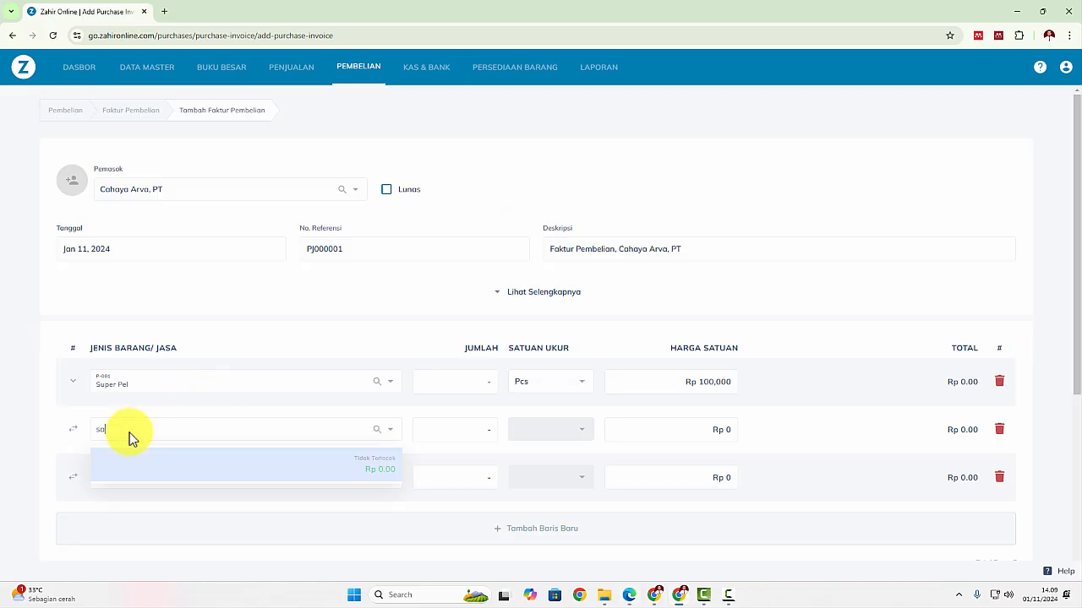
type("a")
left_click(121, 476)
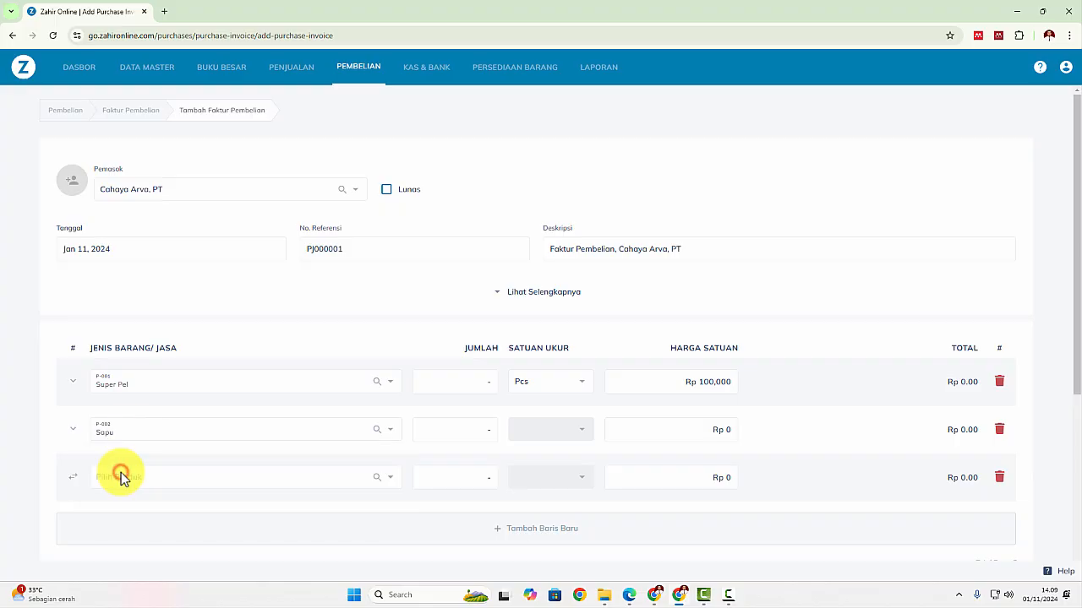
Check the next item in the transaction no. 10 PDF and choose Kemoceng (P-003) as the product on the invoice's third line
key("alt+Tab")
key("alt+Tab")
left_click(155, 484)
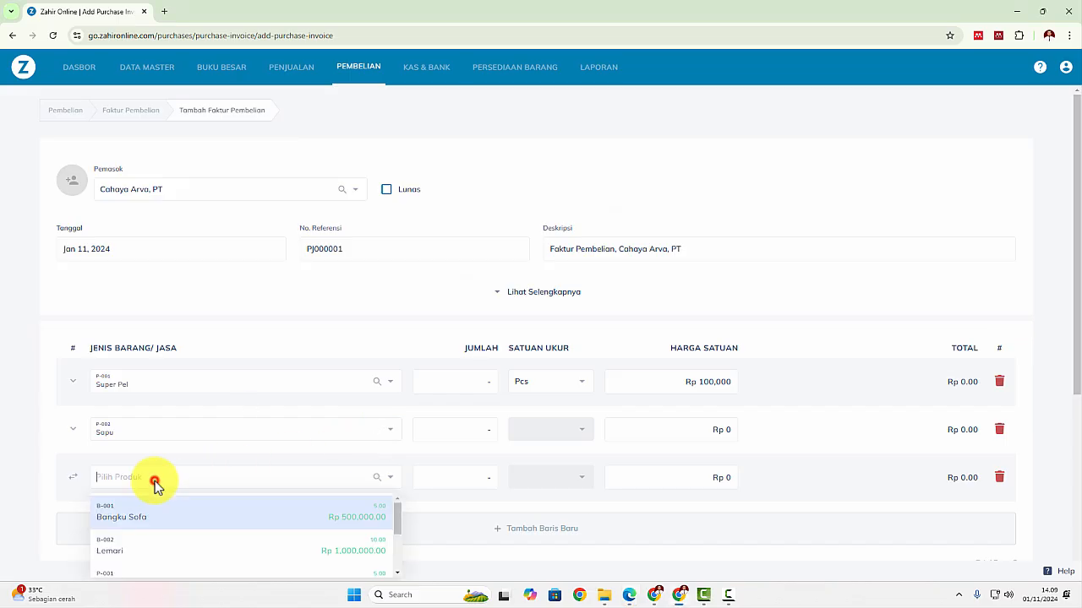
type("kemoceng")
left_click(139, 513)
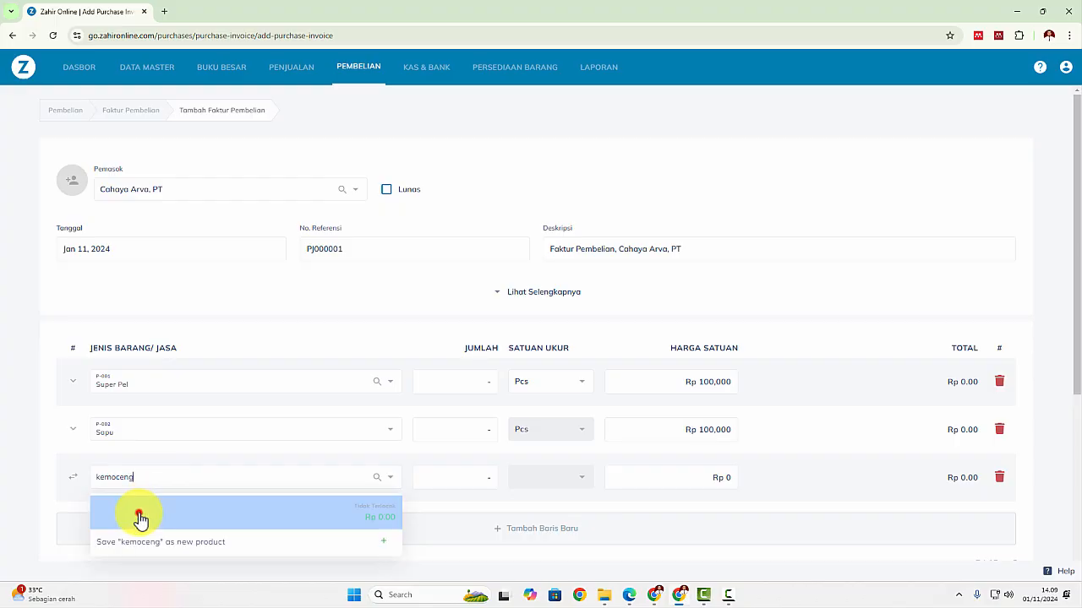
left_click(150, 481)
type("k")
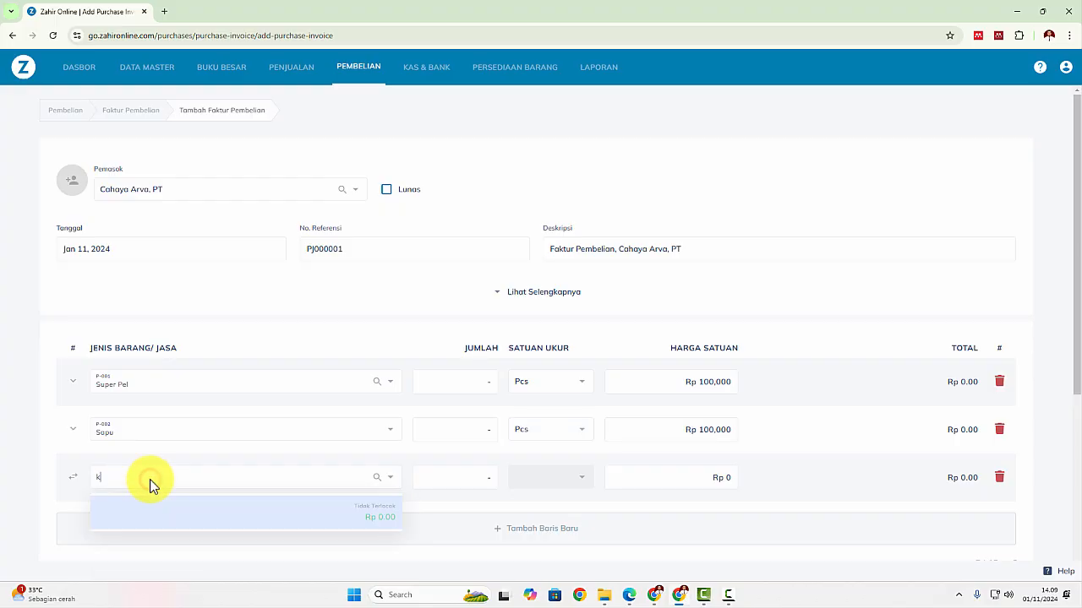
type("emoc")
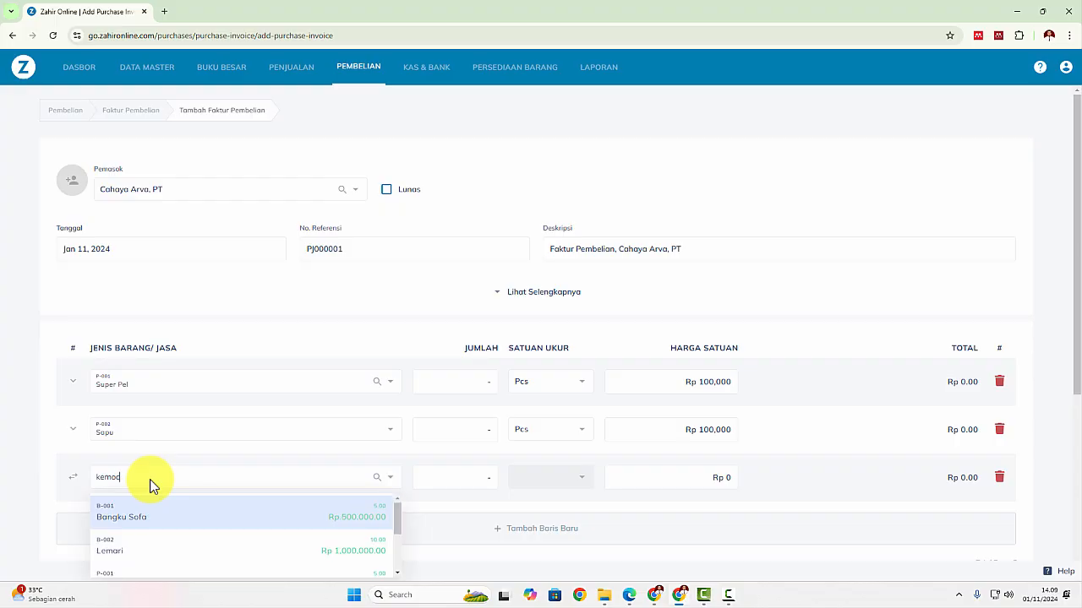
left_click(144, 525)
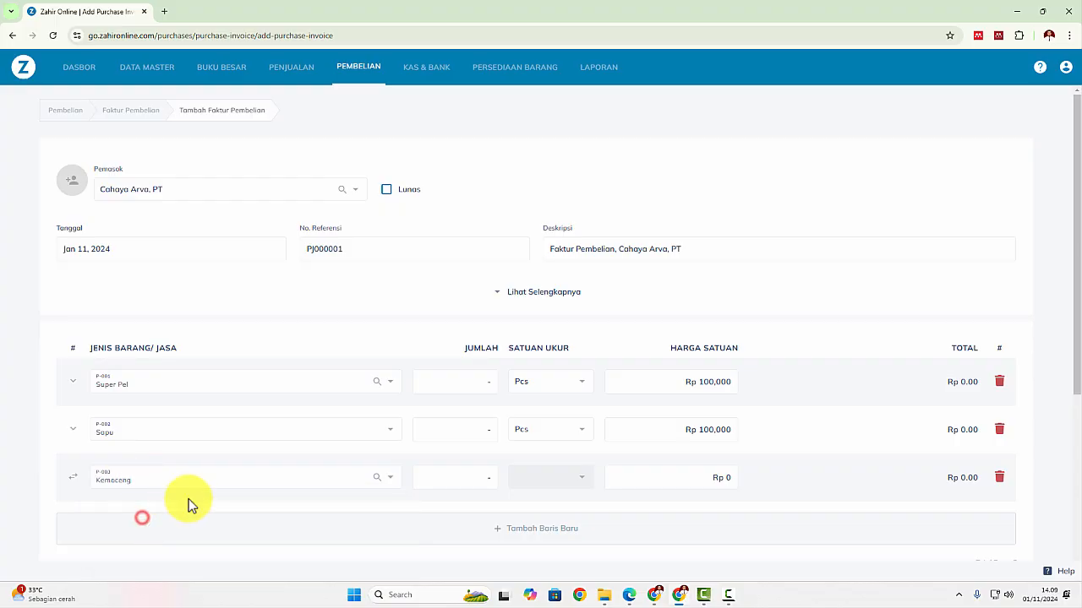
Check the delivered quantities in the PDF and set the Jumlah of Super Pel, Sapu and Kemoceng to 10 each
key("alt+Tab")
key("alt+Tab")
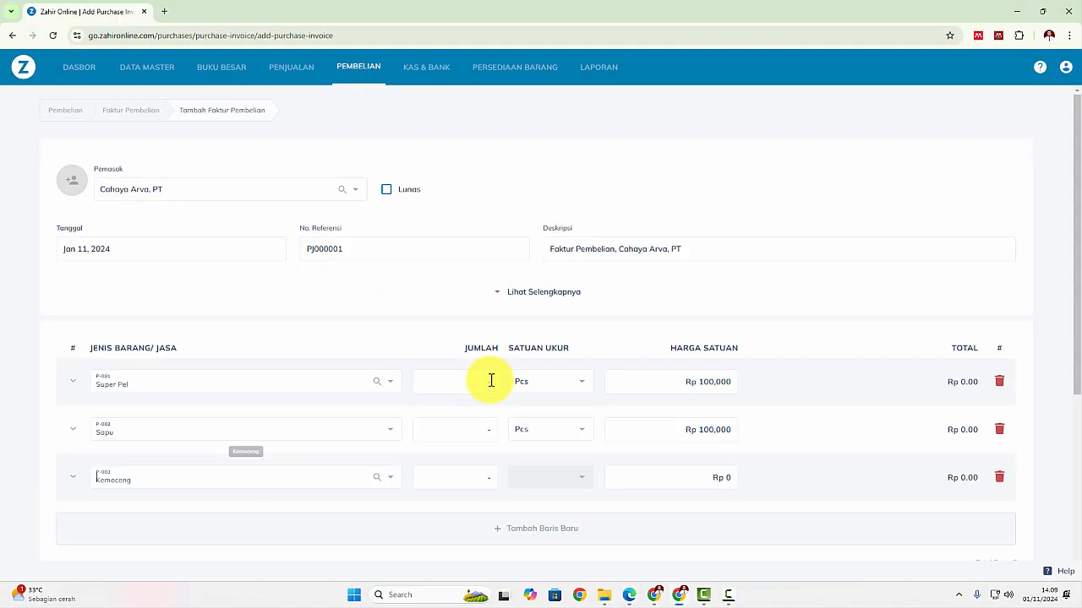
left_click(473, 383)
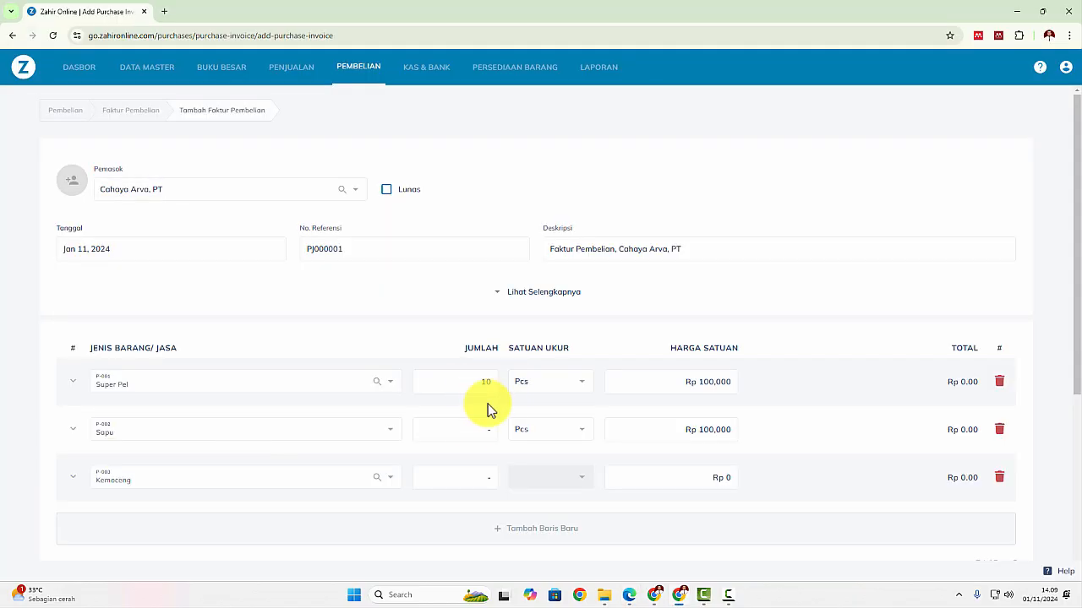
left_click(486, 433)
type("10")
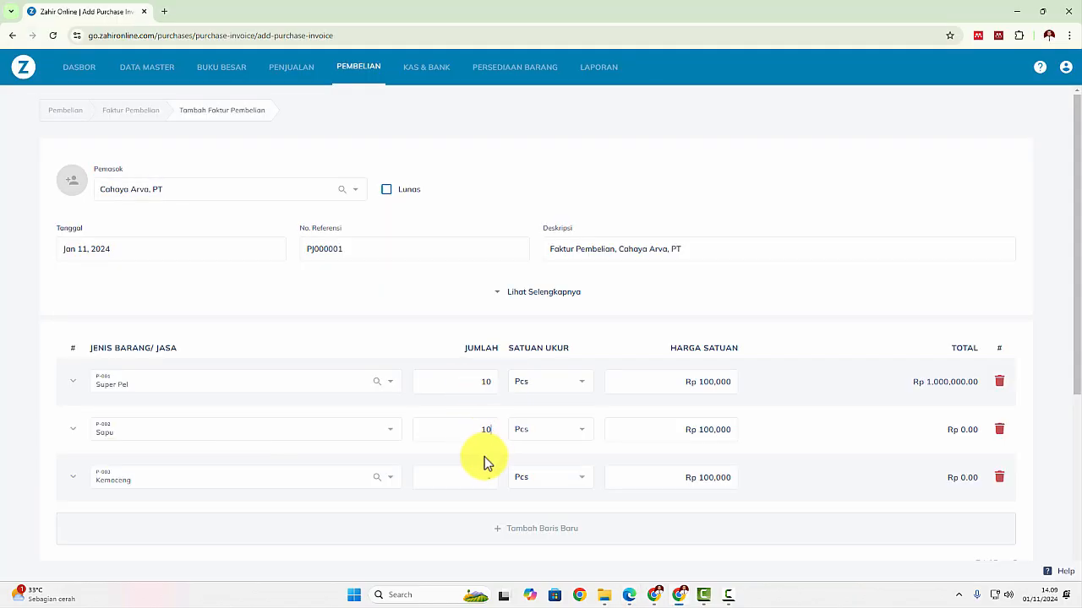
left_click(486, 480)
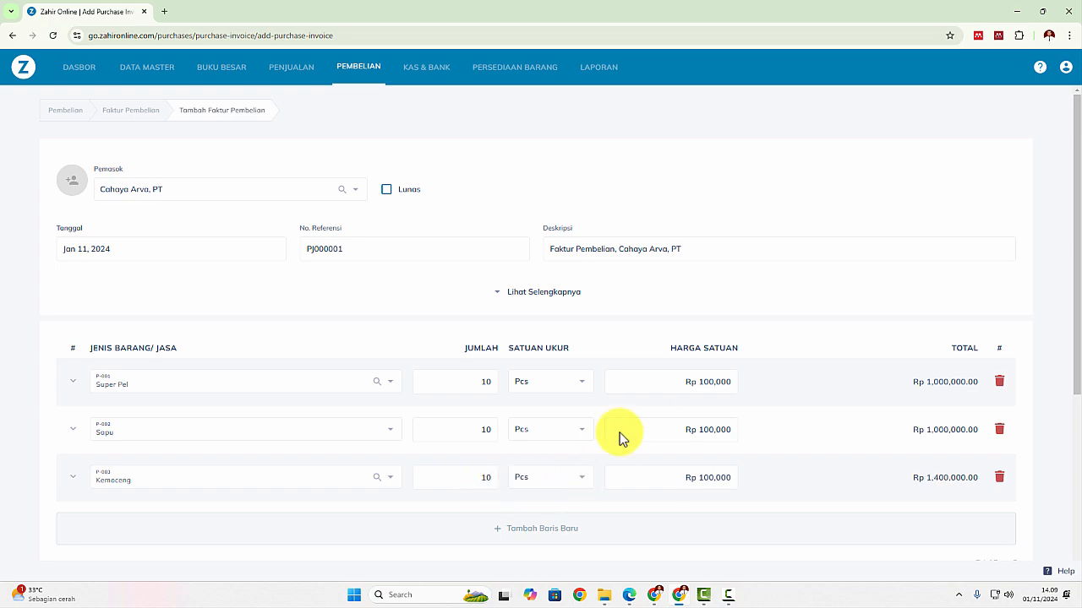
Compare the unit prices with the transaction no. 10 PDF and check the Pajak setting in the Super Pel line's details
key("alt+Tab")
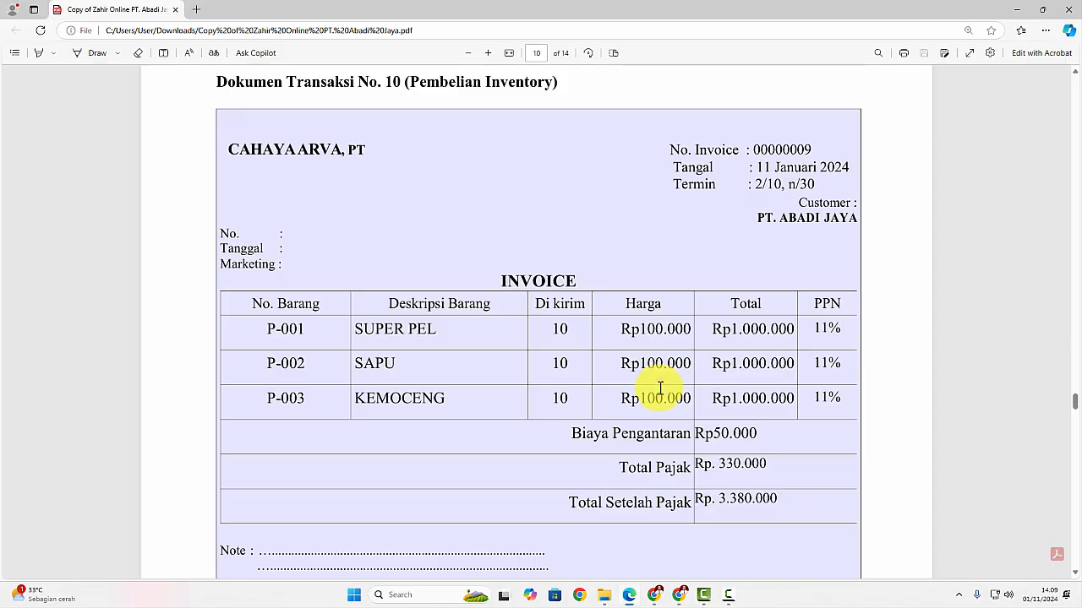
key("alt+Tab")
left_click(701, 385)
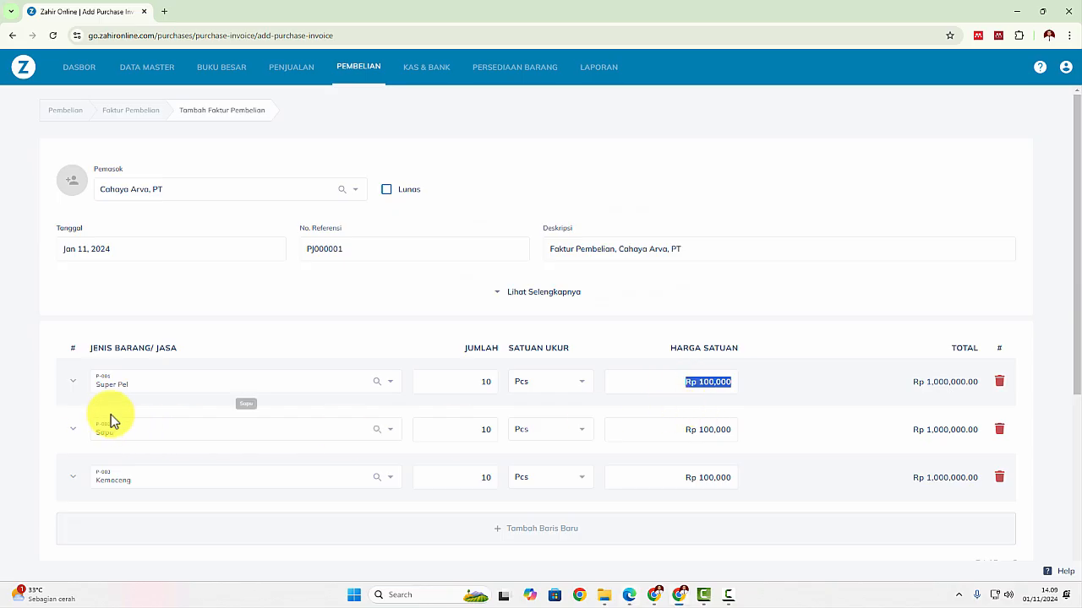
left_click(75, 391)
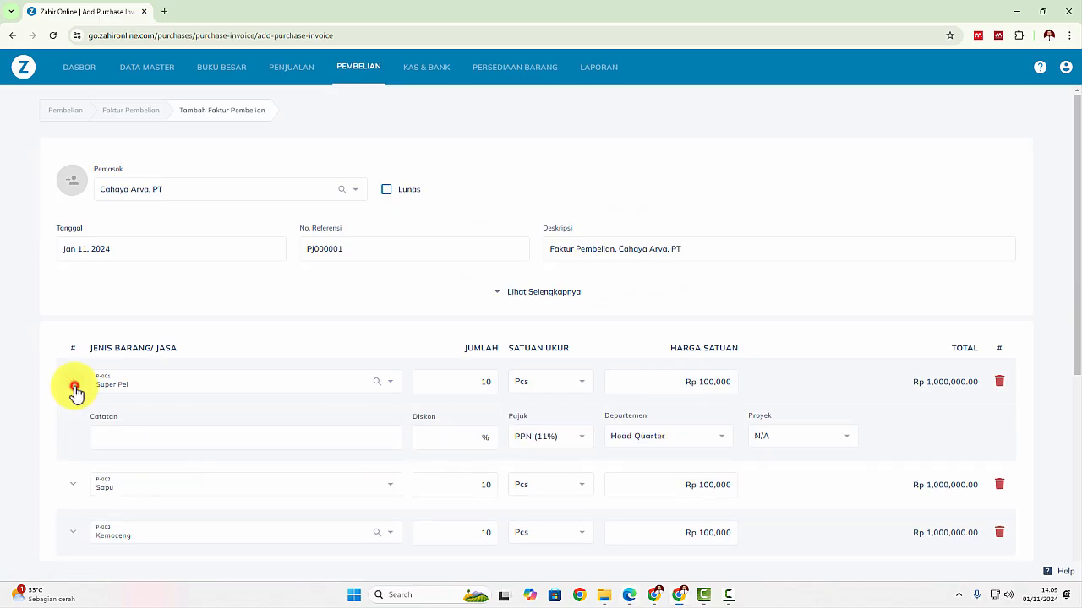
left_click(75, 391)
Check the Biaya Pengantaran in the transaction no. 10 PDF and set the invoice's Biaya Lain to Rp 50,000
scroll(598, 427, "down", 4)
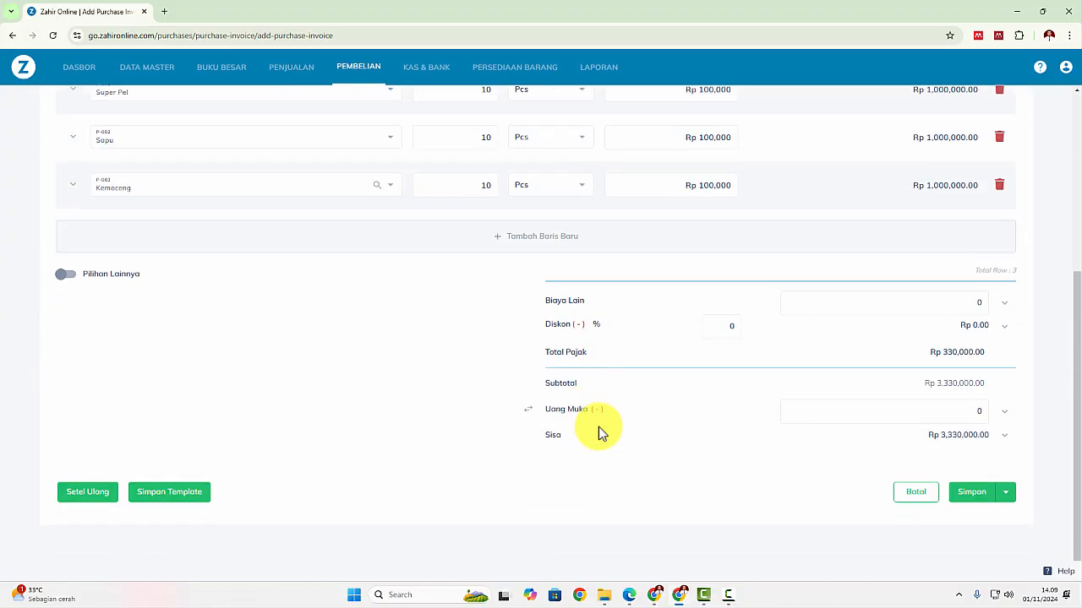
key("alt+Tab")
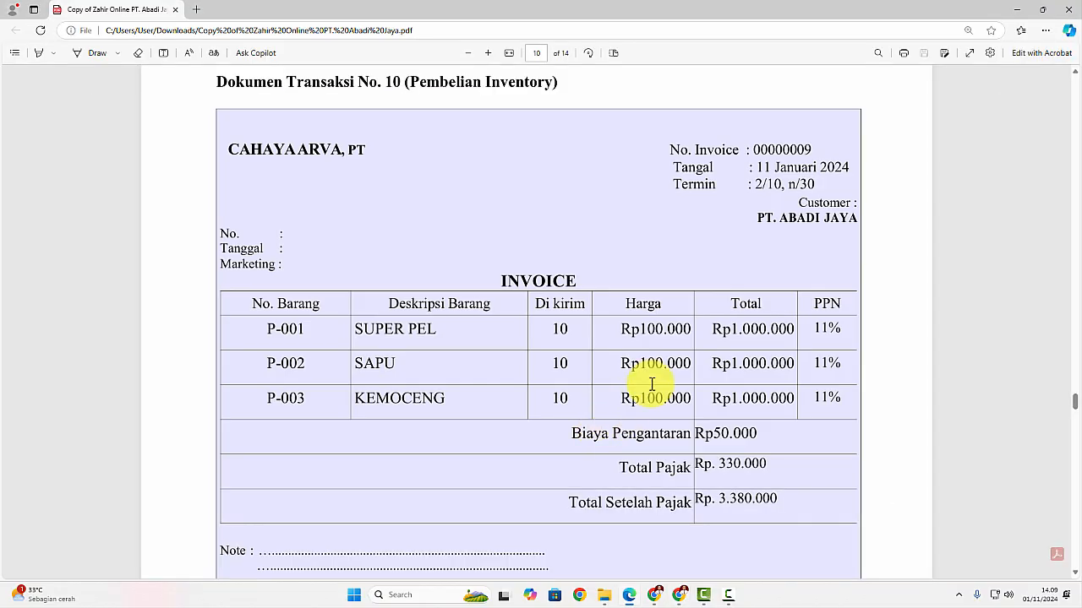
key("alt+Tab")
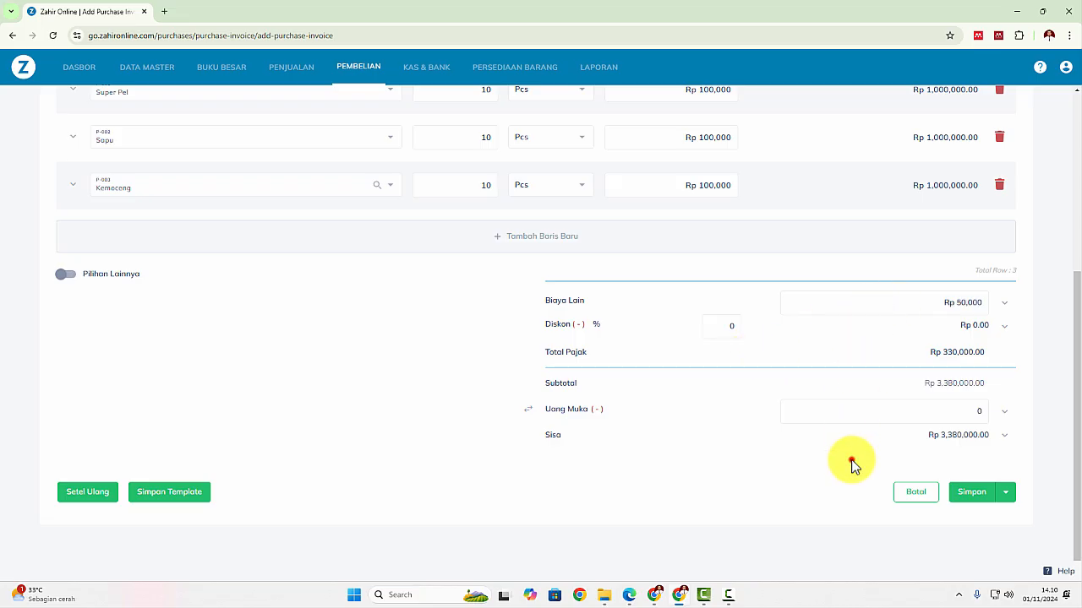
Compare the purchase invoice's tax and final total with Total Pajak and Total Setelah Pajak in the transaction no. 10 PDF
key("alt+Tab")
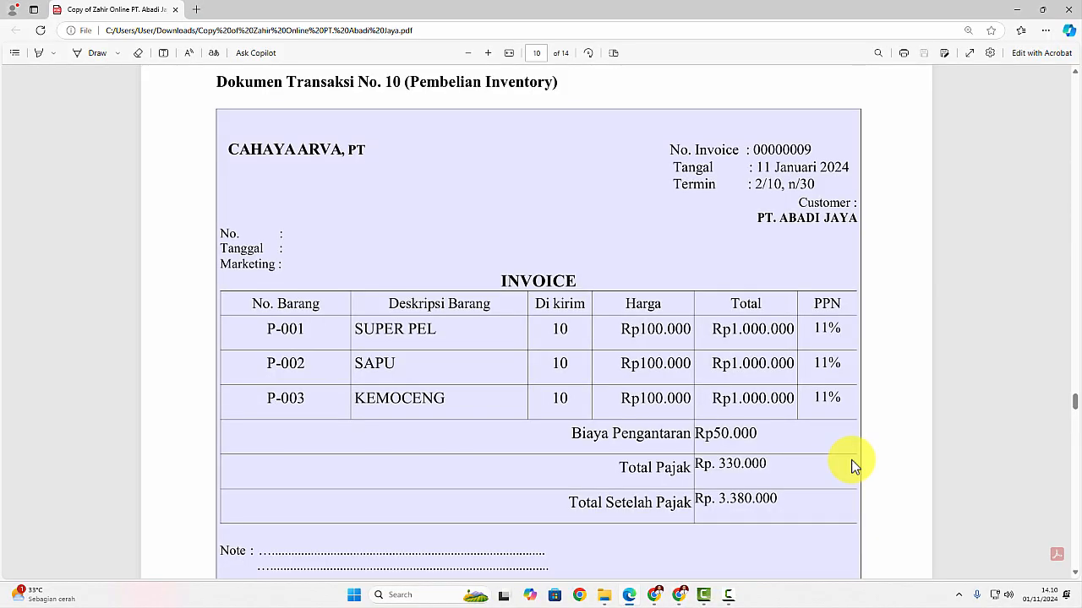
key("alt+Tab")
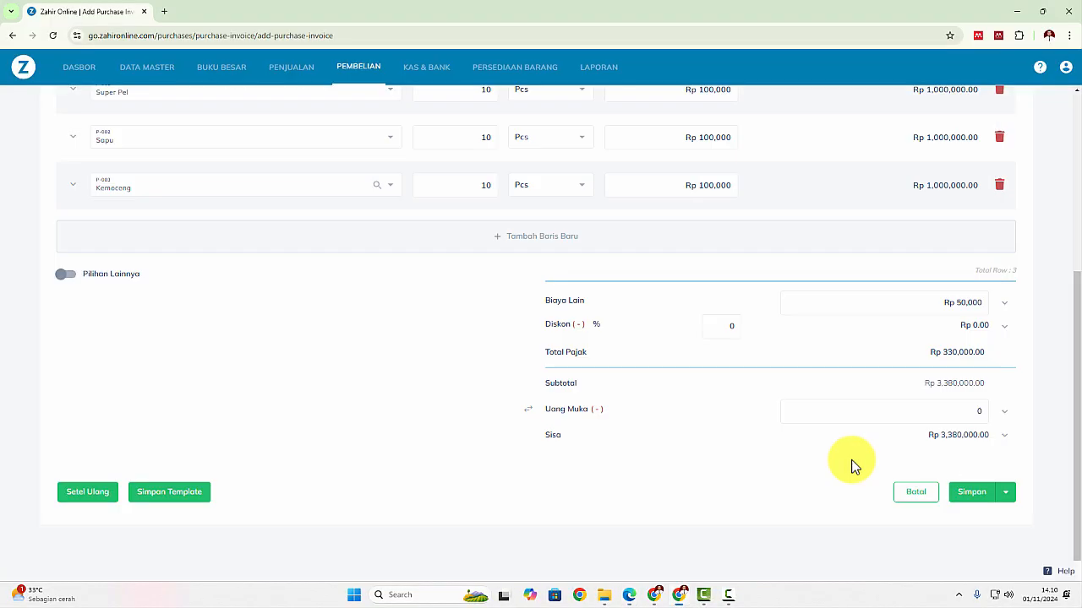
key("alt+Tab")
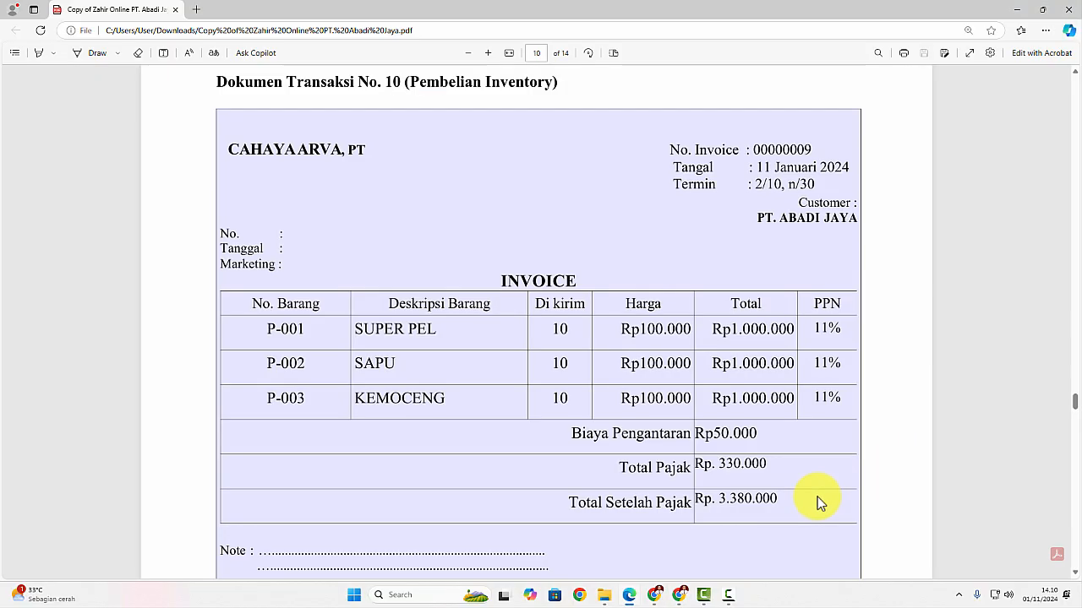
key("alt+Tab")
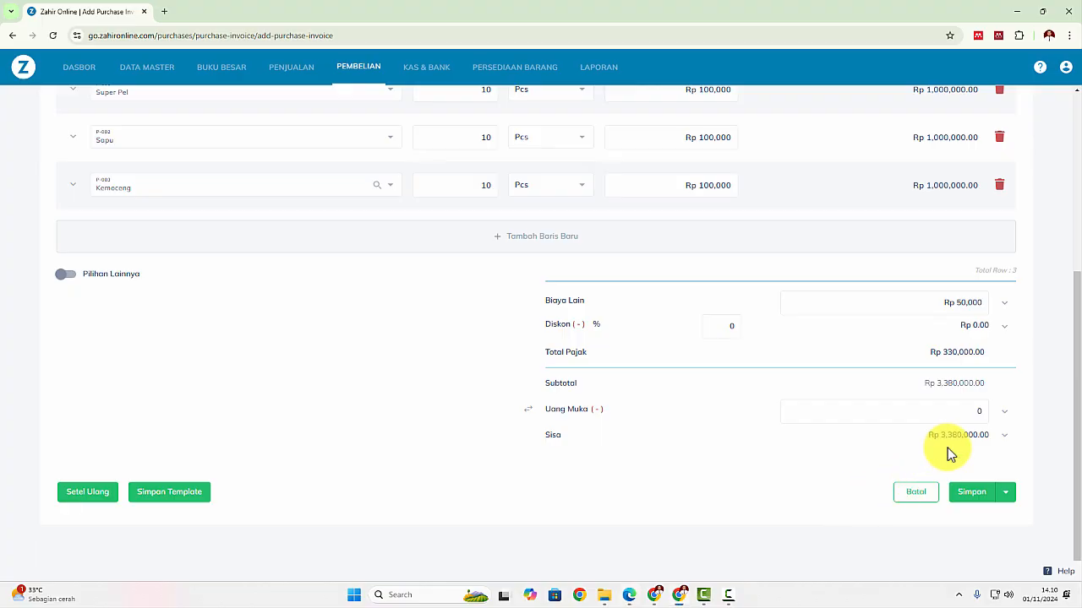
Check the purchase invoice against the PDF document, enable its additional options, and set payment terms to 10 discount days and 30 due days
scroll(950, 454, "up", 3)
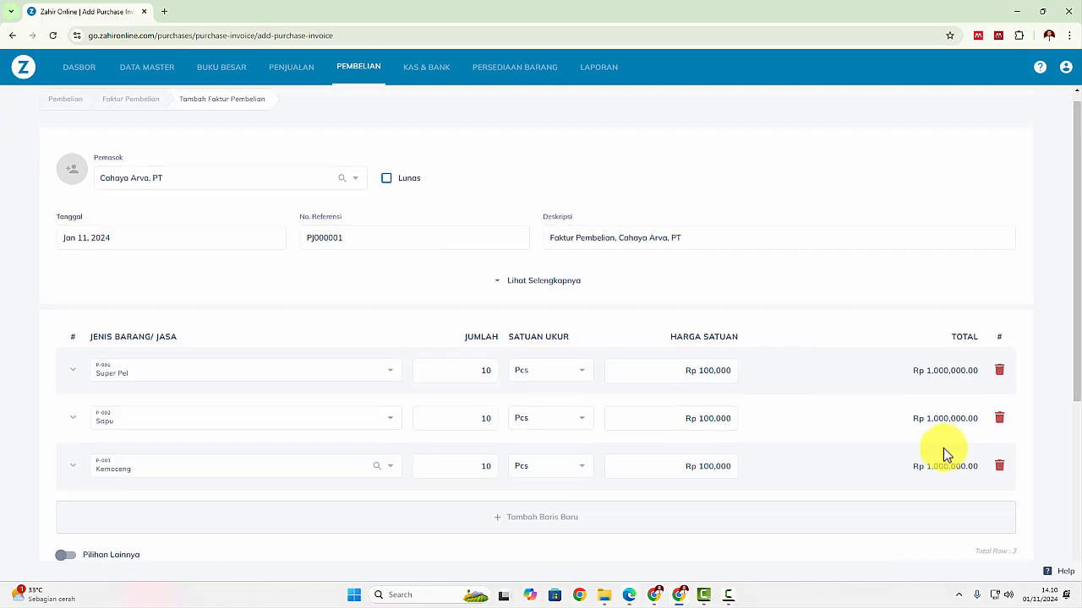
scroll(946, 453, "down", 5)
key("alt+Tab")
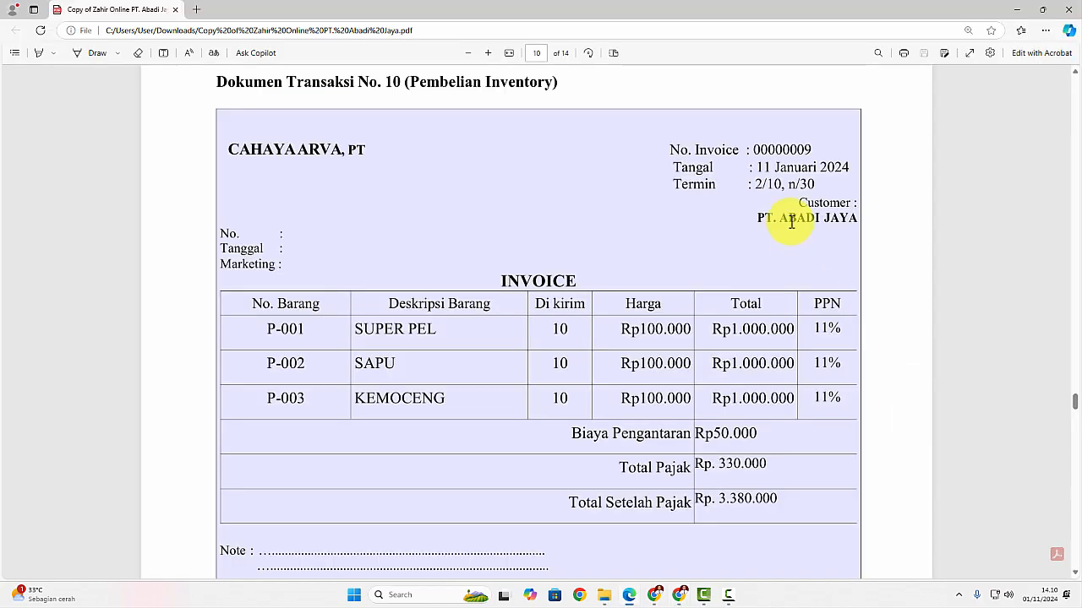
key("alt+Tab")
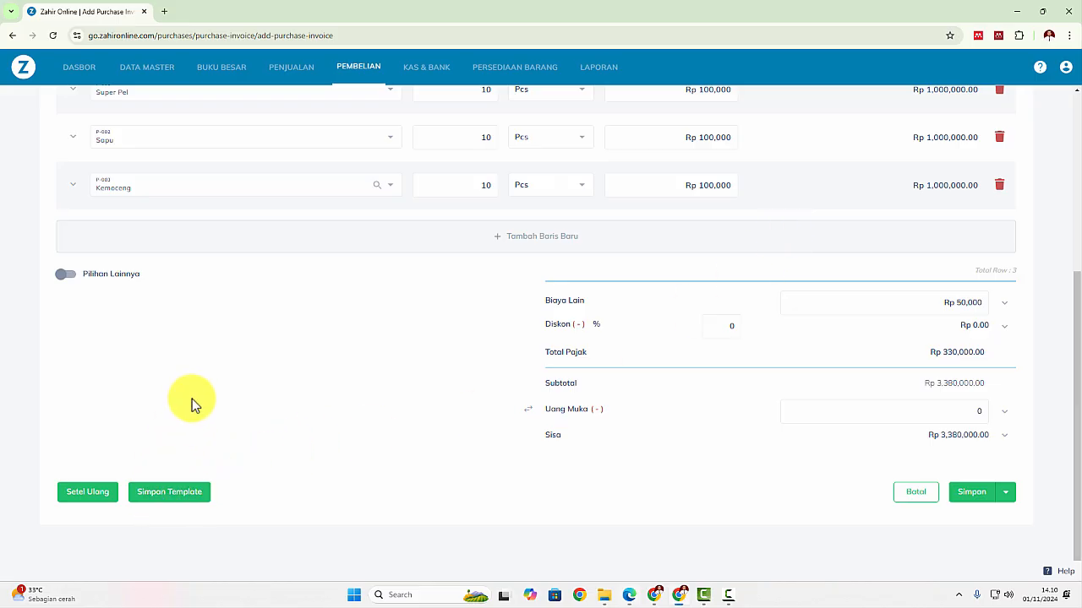
left_click(68, 277)
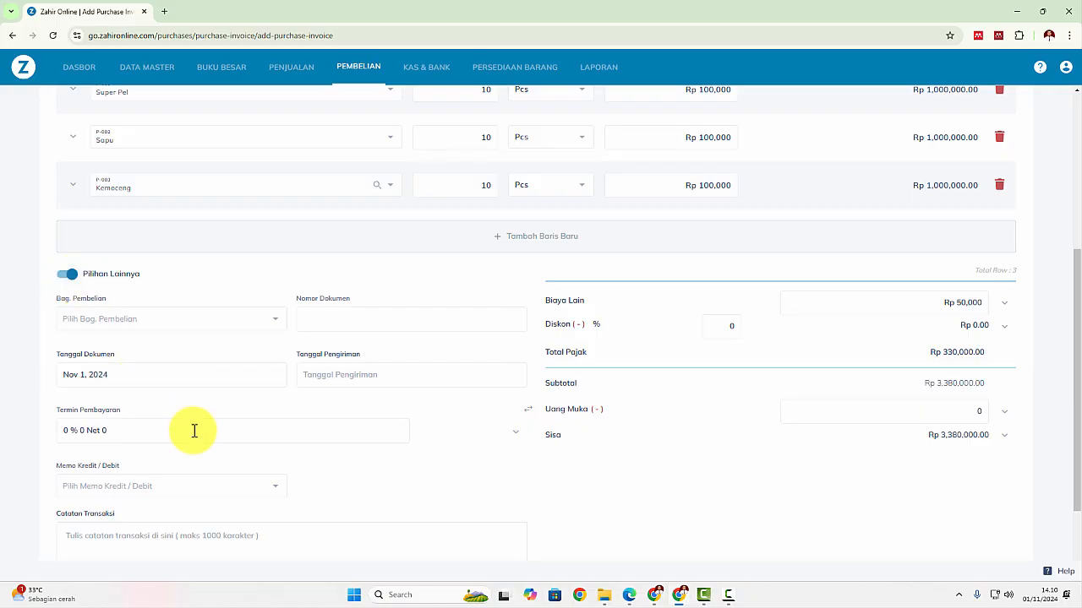
left_click(511, 440)
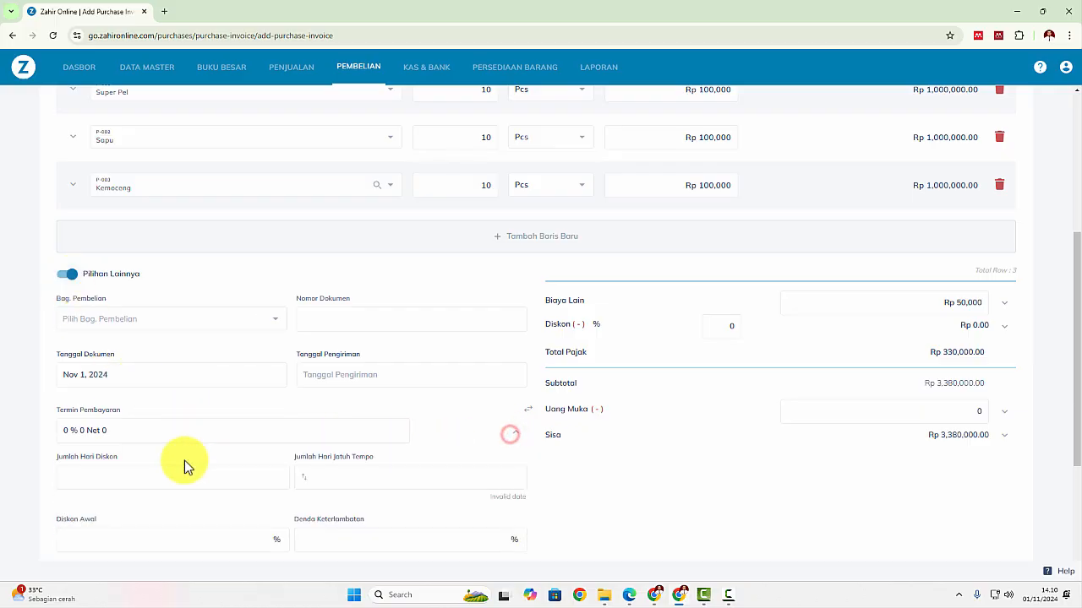
left_click(98, 477)
type("10")
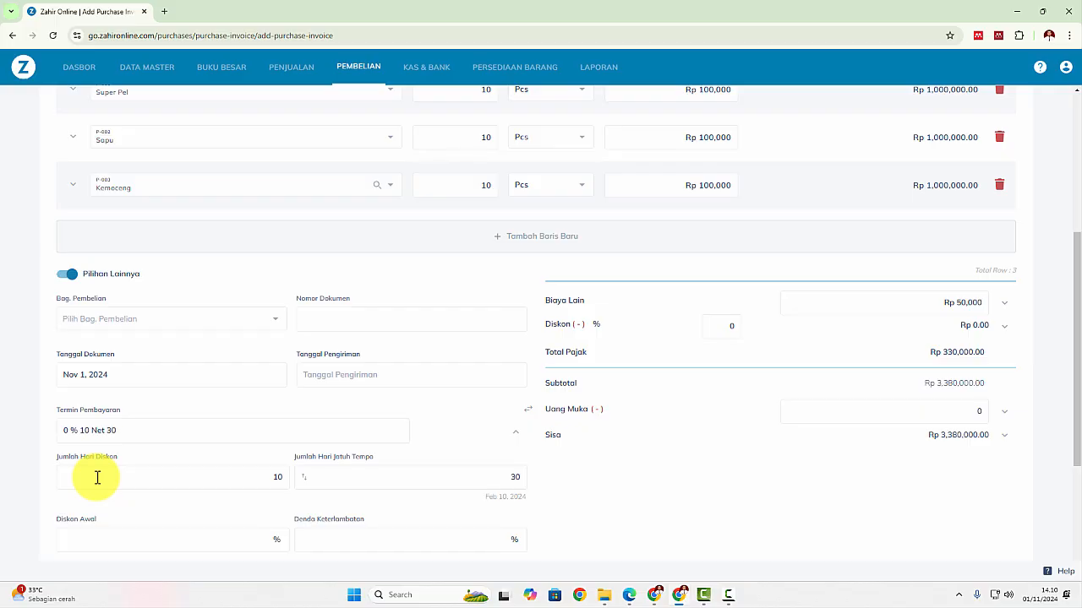
Set the purchase invoice's early payment discount (Diskon Awal) to 2% per the PDF document and save the invoice
key("alt+Tab")
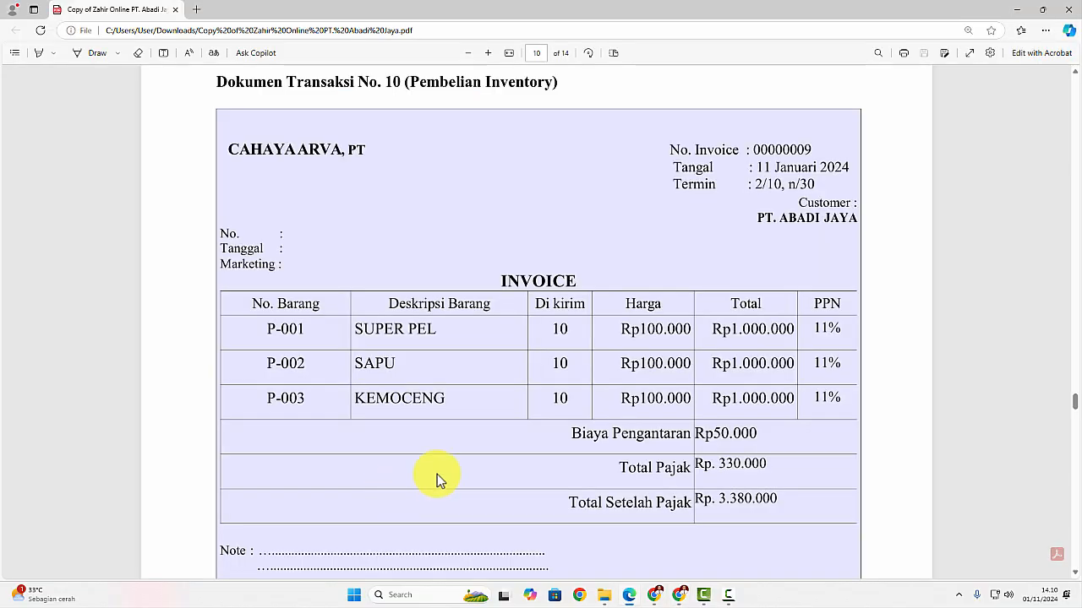
key("alt+Tab")
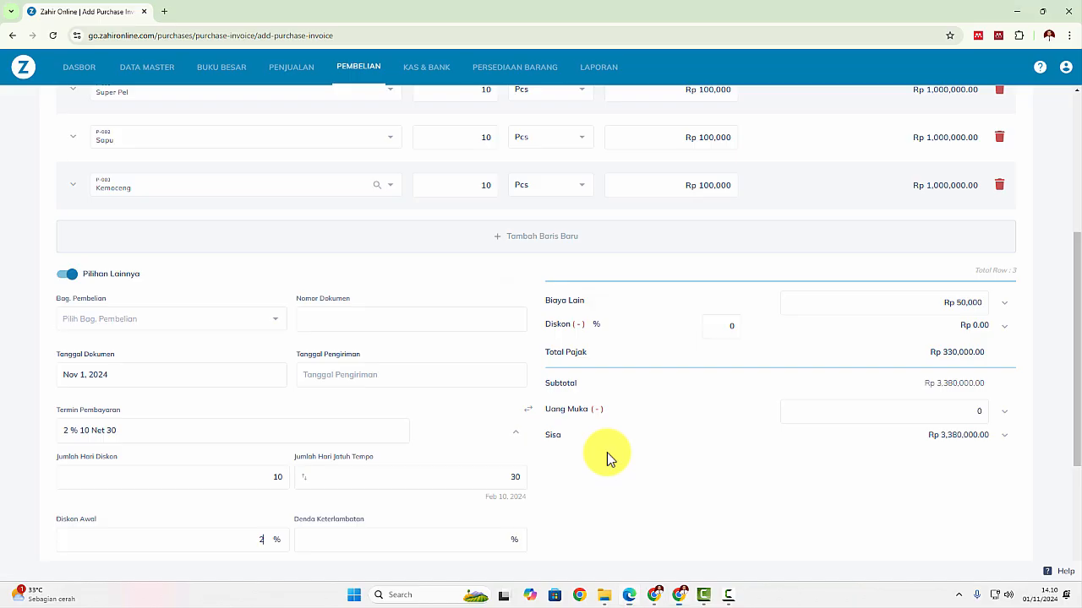
scroll(915, 507, "down", 5)
left_click(980, 499)
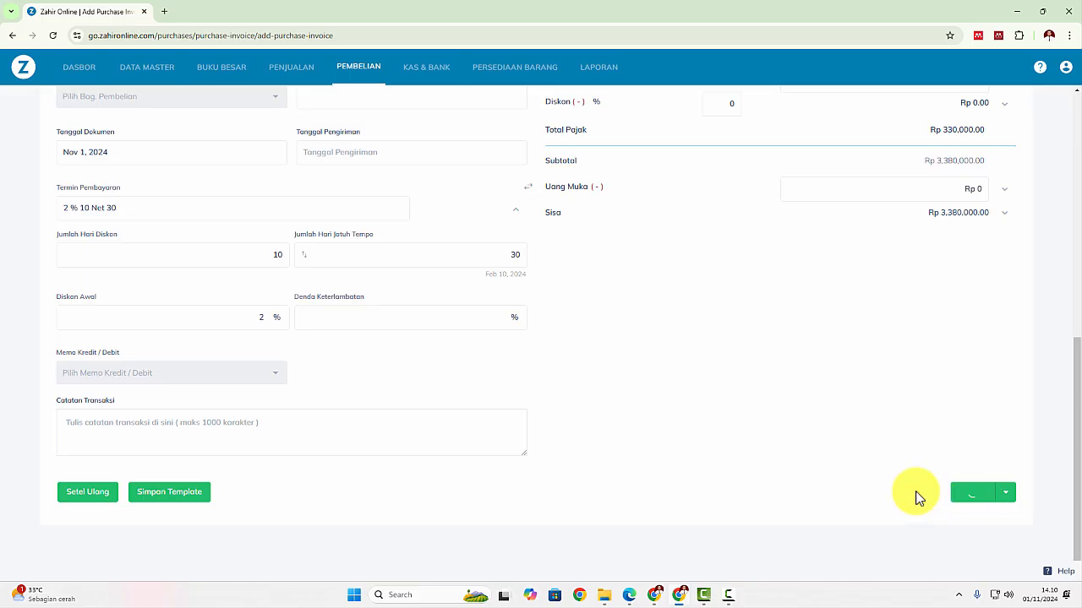
Switch to the PDF in Edge and read transaction document No. 11 while checking on the purchase invoice's saving
key("alt+Tab")
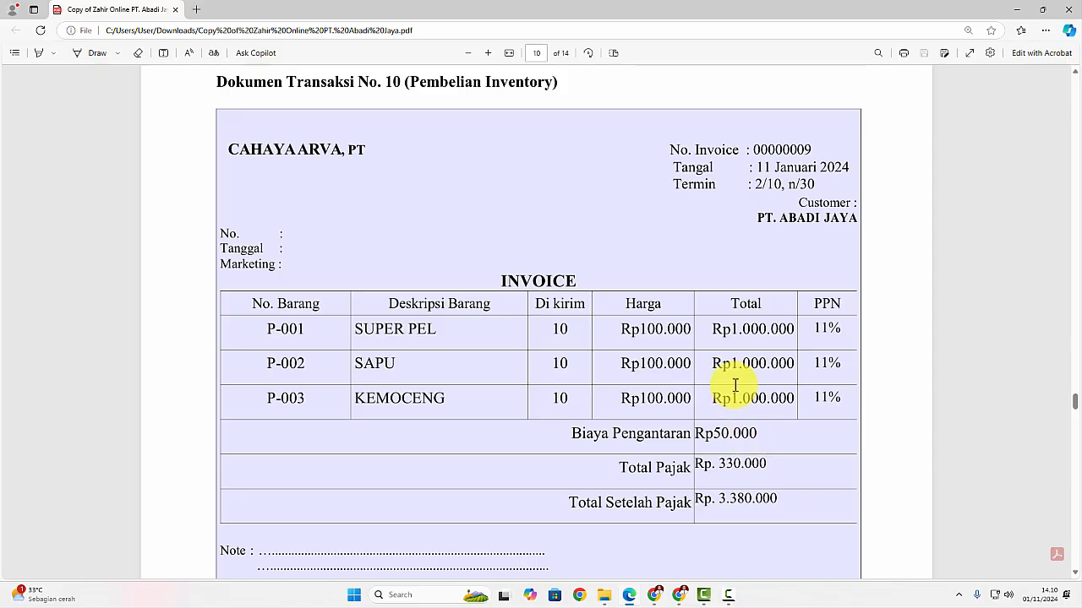
scroll(736, 385, "down", 10)
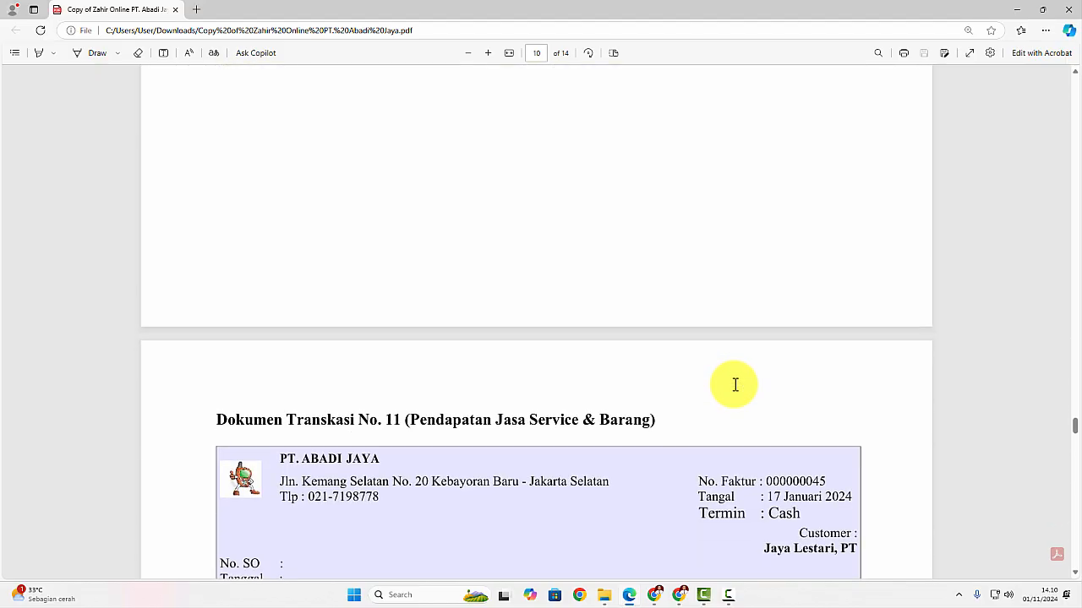
scroll(735, 385, "down", 3)
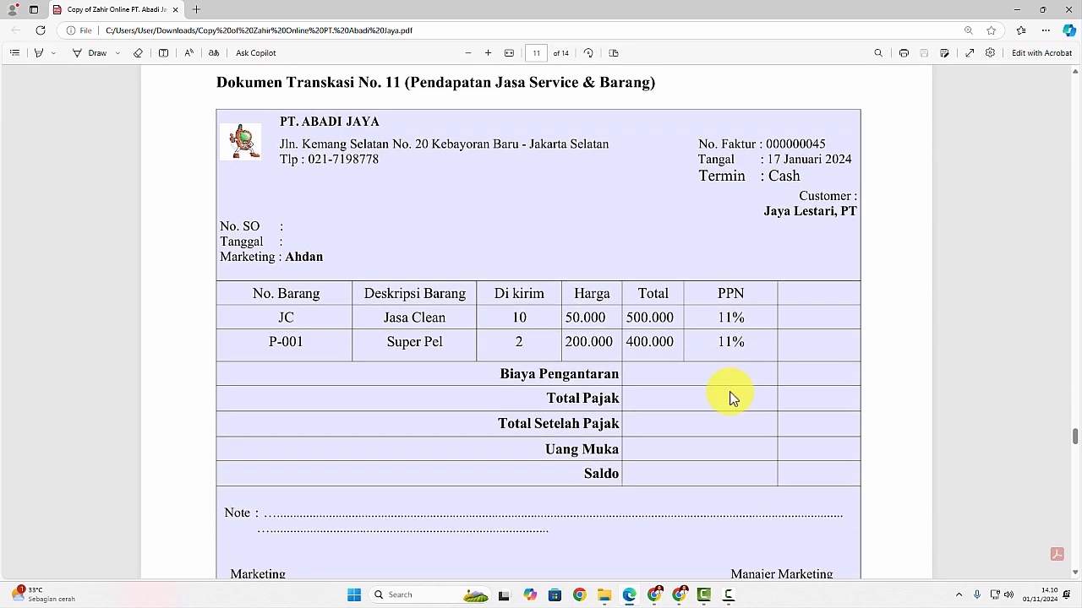
key("alt+Tab")
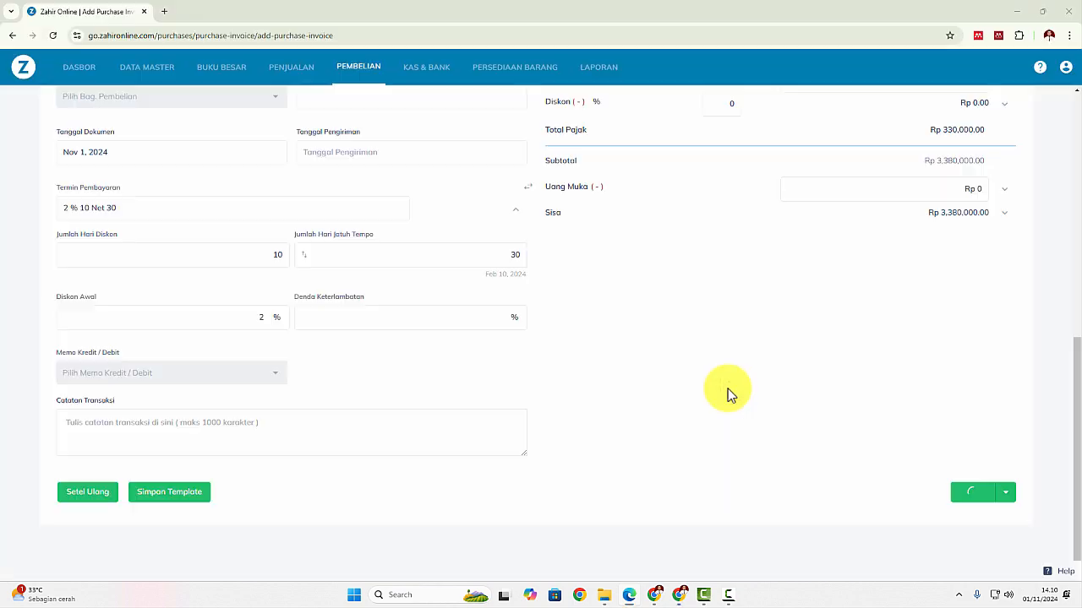
key("alt+Tab")
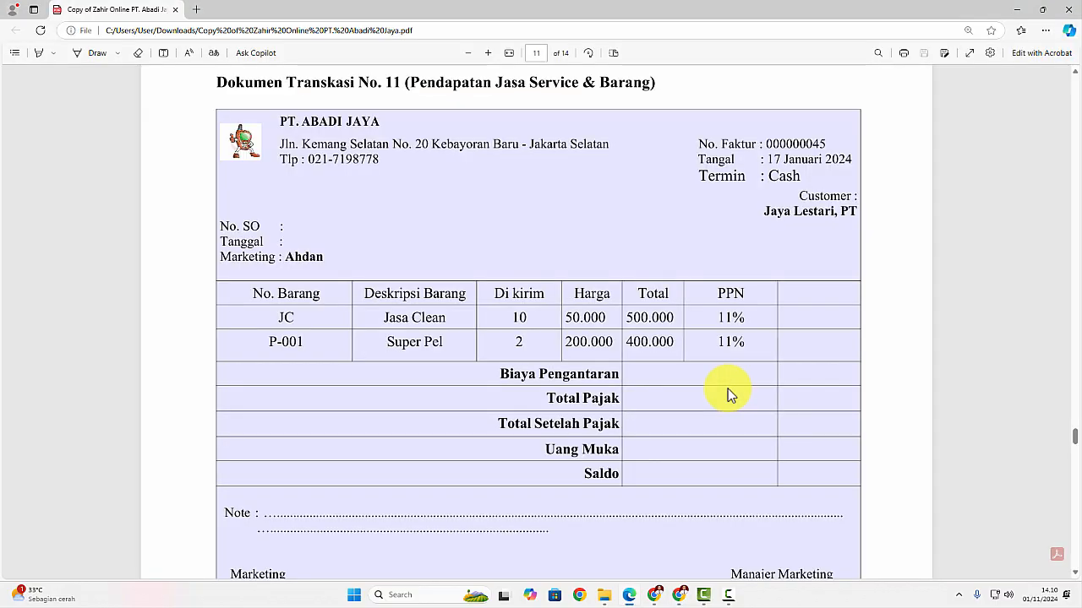
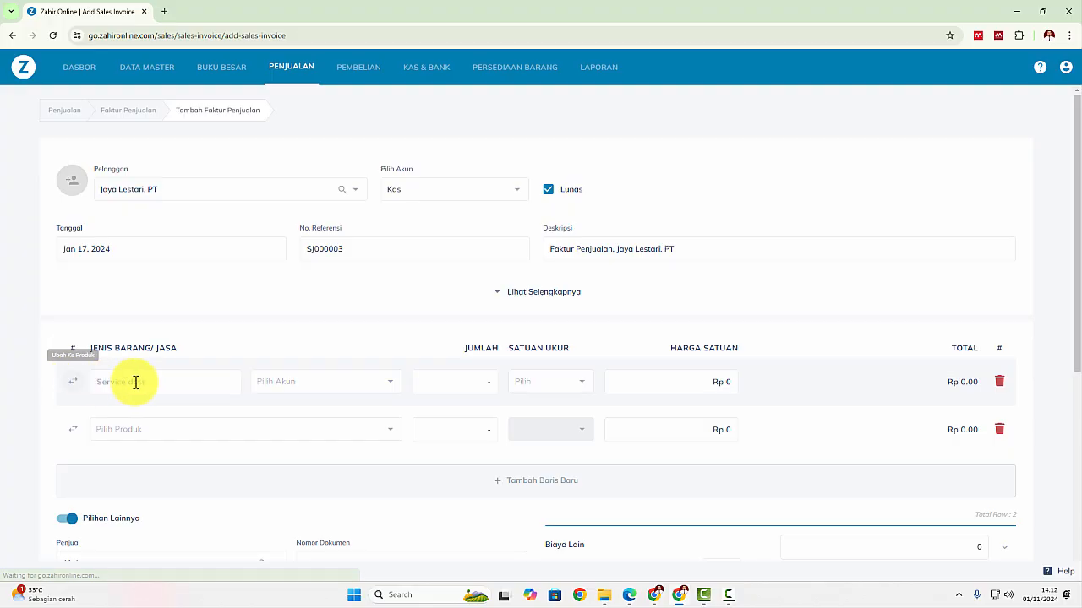
Copy "Jasa Clean" from the PDF document into the service description of the sales invoice's first line
key("alt+Tab")
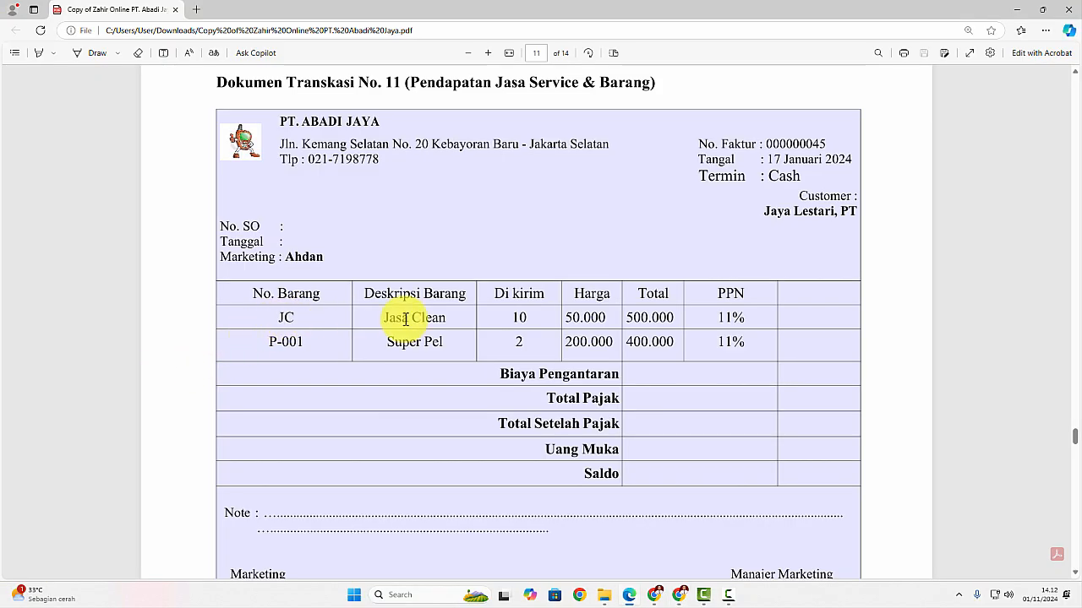
left_click_drag(382, 317, 449, 319)
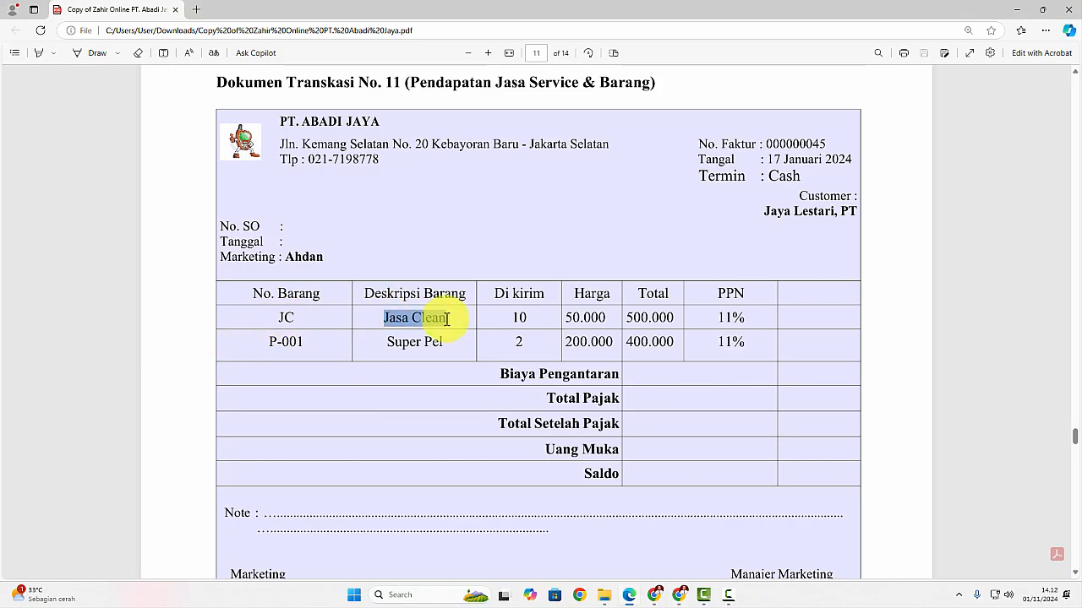
key("alt+Tab")
left_click(152, 381)
type("JasaClean")
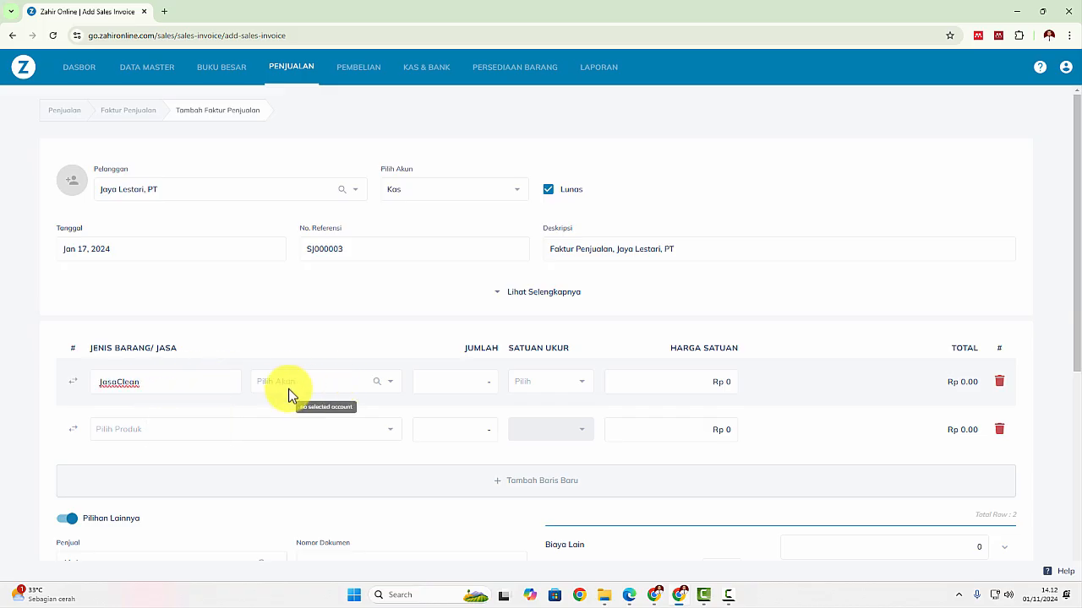
Assign account 410000103 - Pendapatan Jasa to the Jasa Clean line
left_click(299, 388)
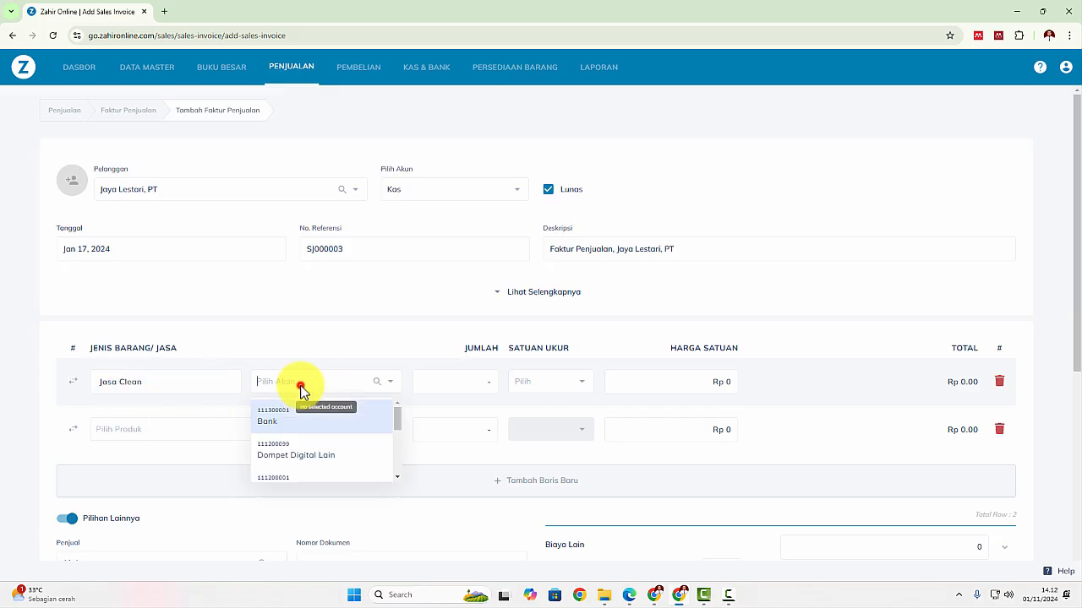
type("pendap")
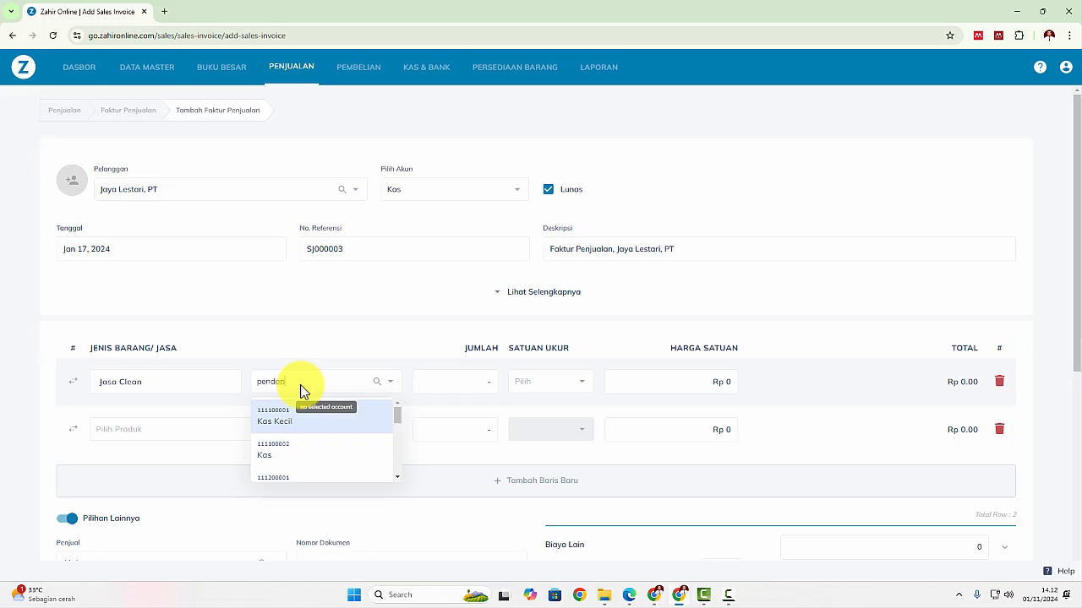
type("a")
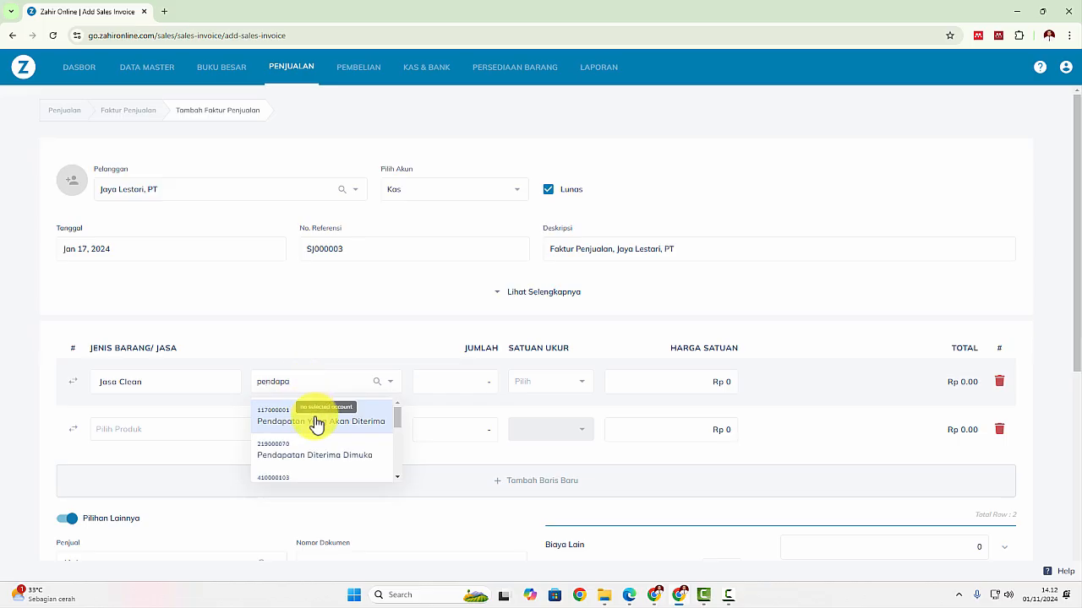
scroll(320, 434, "down", 1)
left_click(319, 440)
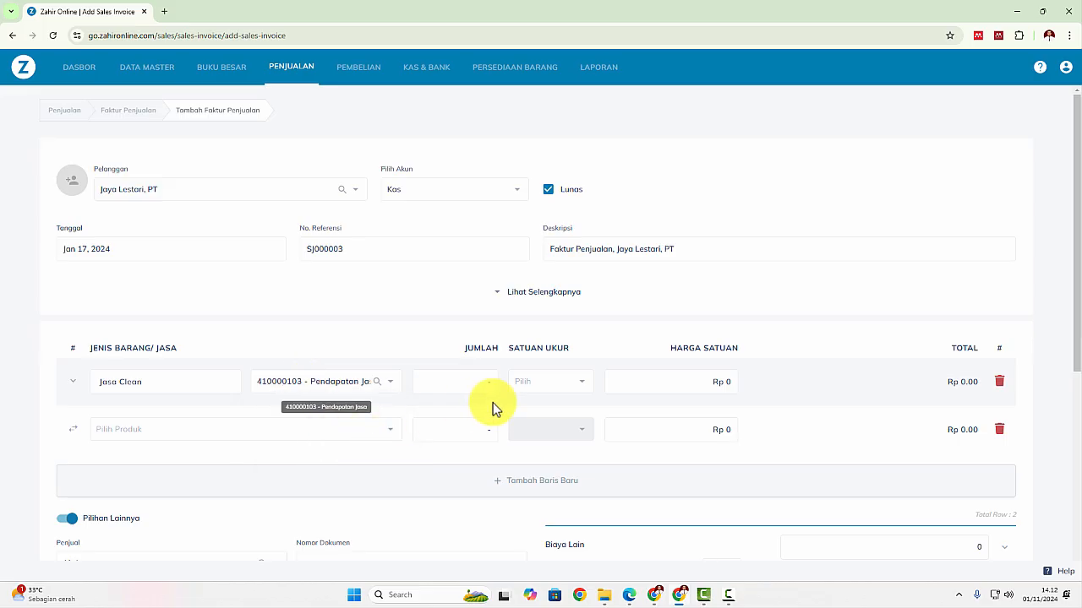
Set the Jasa Clean line's quantity to 10 as in the PDF document and its unit of measure to Unit
key("alt+Tab")
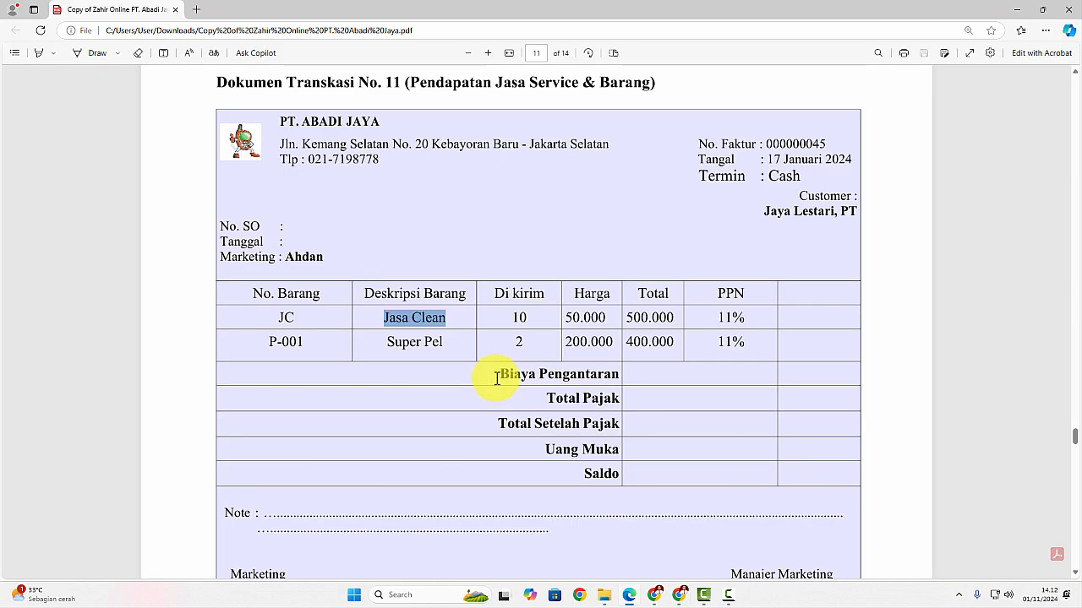
key("alt+Tab")
type("10")
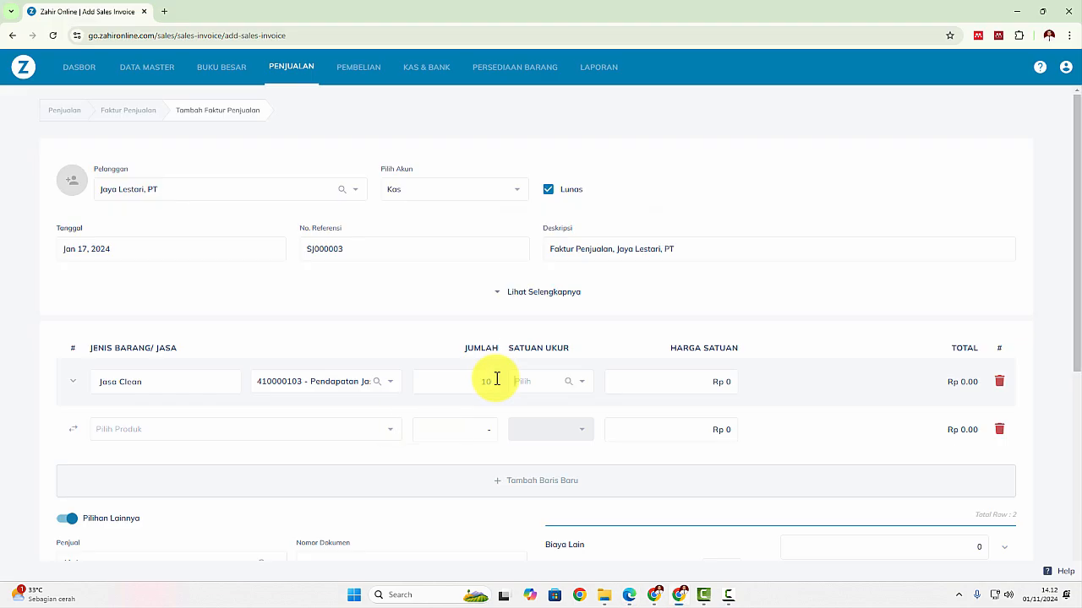
left_click(584, 384)
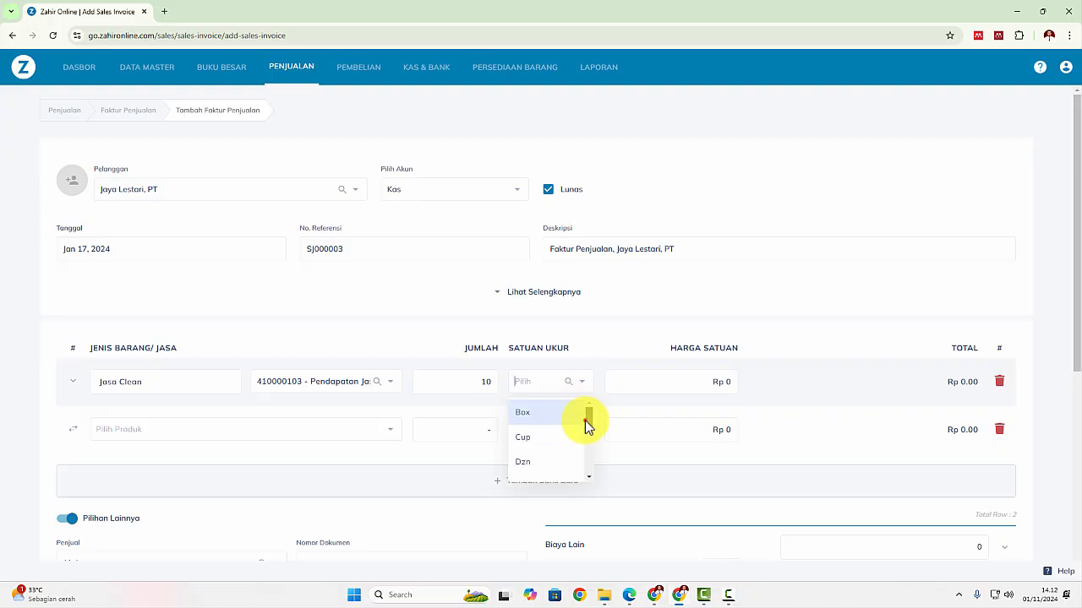
left_click_drag(585, 420, 589, 464)
scroll(537, 457, "down", 1)
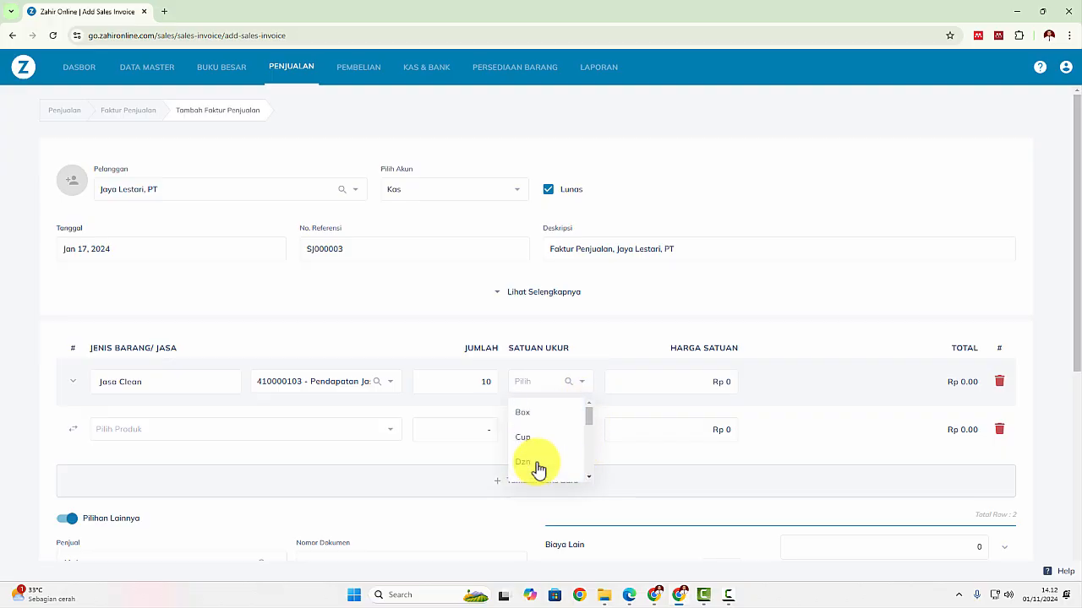
scroll(538, 464, "down", 3)
left_click(537, 467)
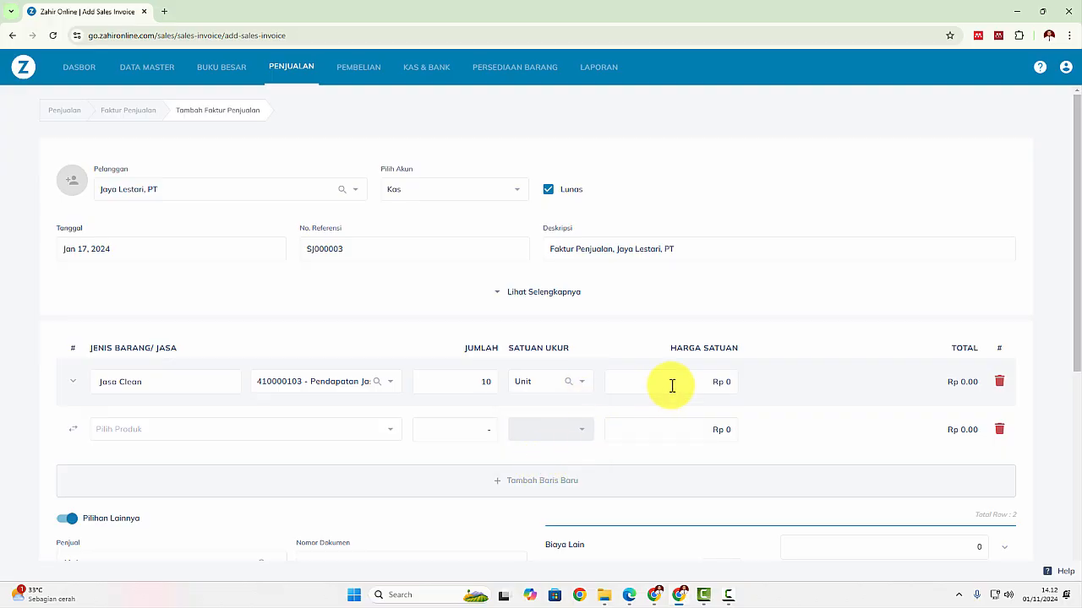
Set the Jasa Clean line's unit price to Rp 50,000 from the PDF document and its tax to PPN (11%)
key("alt+Tab")
key("alt+Tab")
left_click(671, 383)
type("50,000")
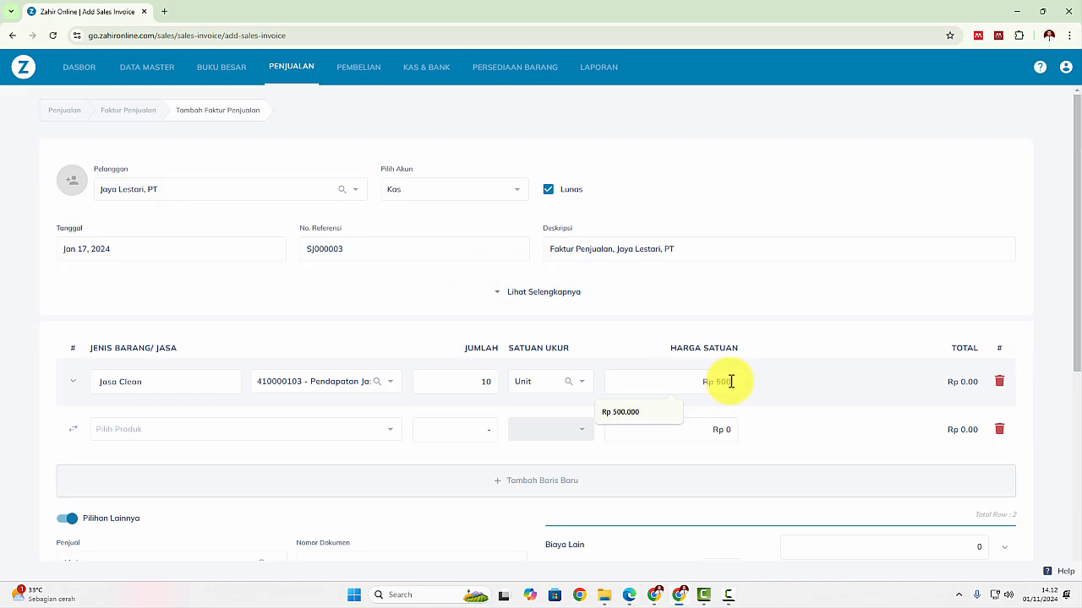
left_click(72, 381)
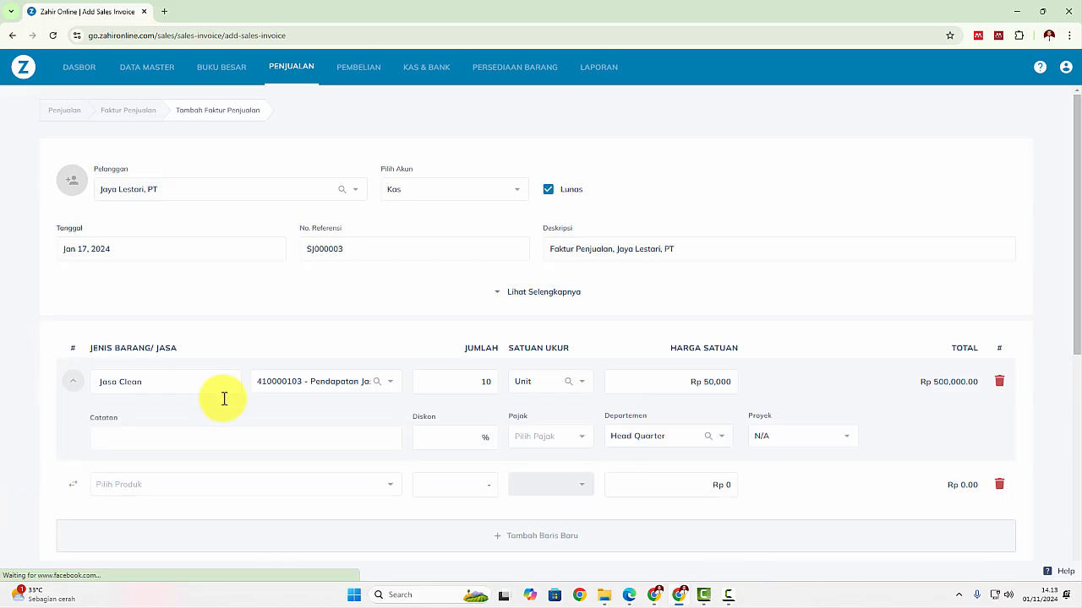
left_click(585, 437)
left_click(561, 491)
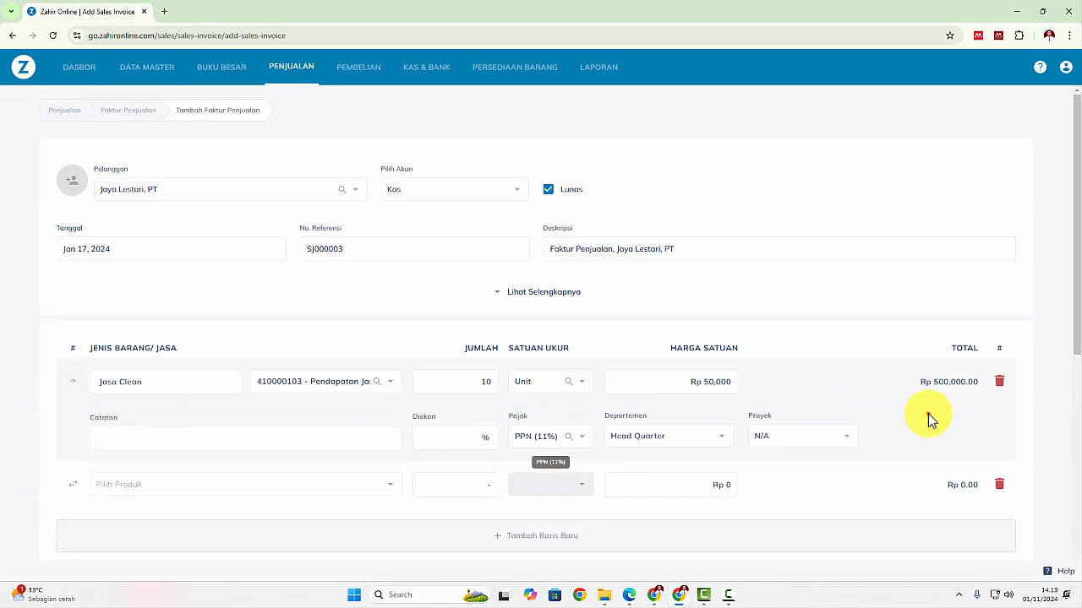
Check the second item in the PDF document and select product P-001 Super Pel on the sales invoice's second line
key("alt+Tab")
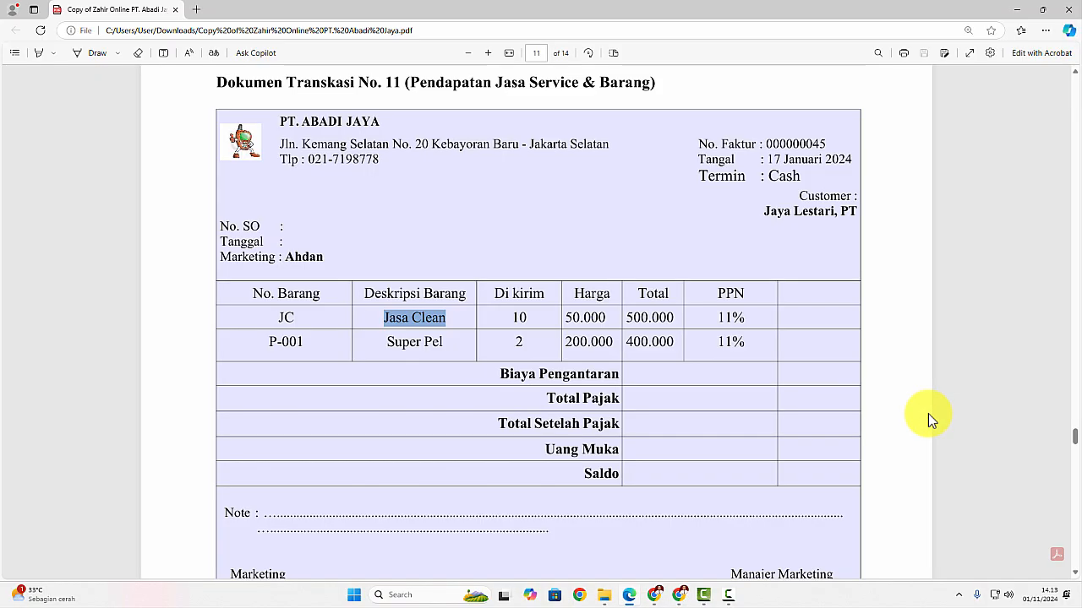
key("alt+Tab")
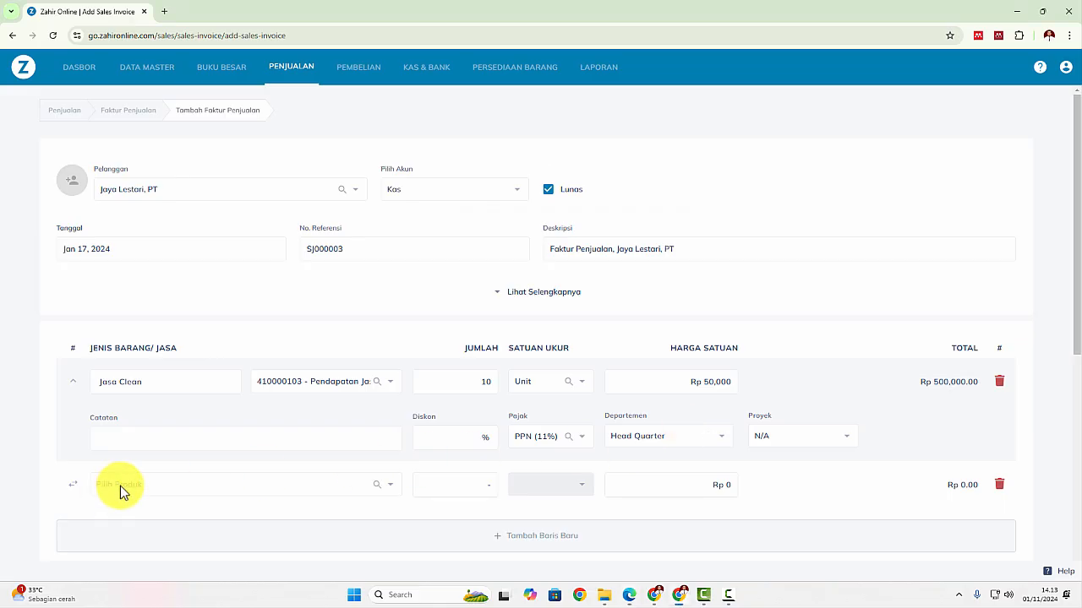
key("alt+Tab")
key("alt+Tab")
left_click(120, 485)
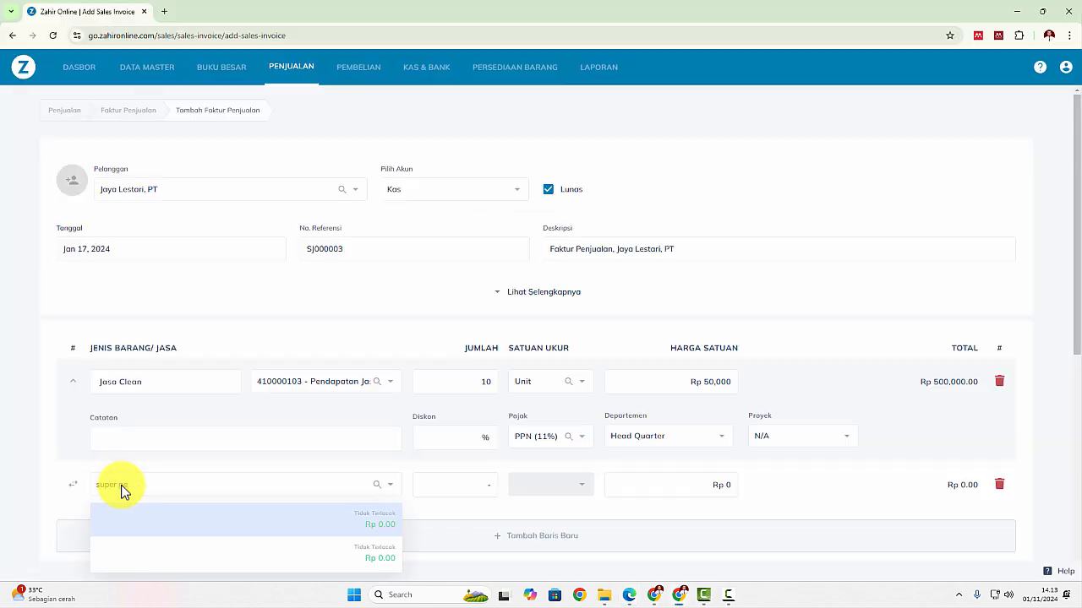
type("super pe")
scroll(464, 518, "down", 2)
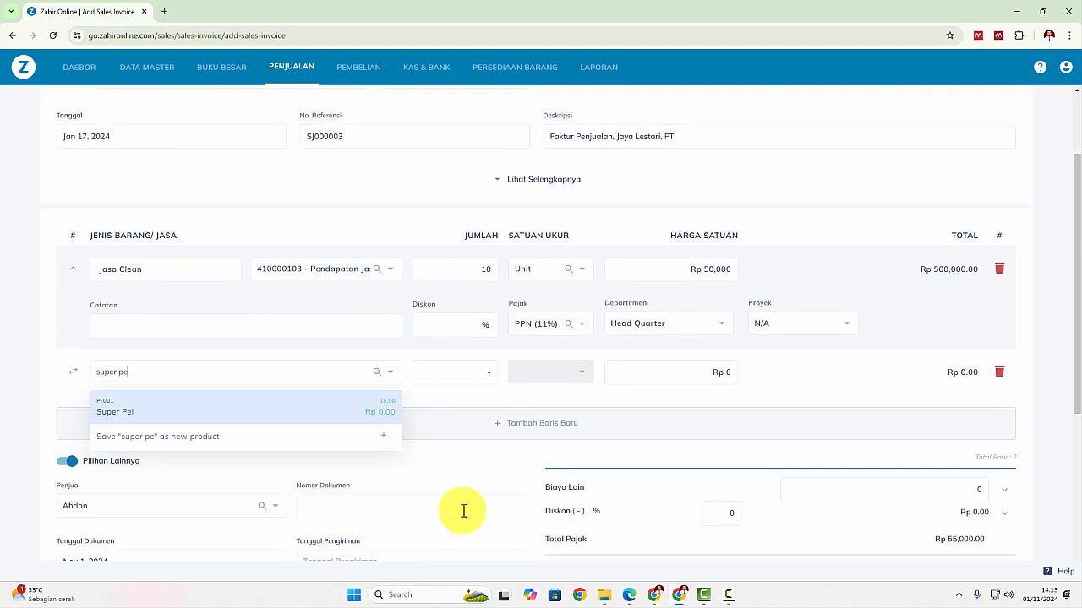
left_click(150, 414)
Set the Super Pel line's quantity to 2 as in the PDF document
left_click(469, 373)
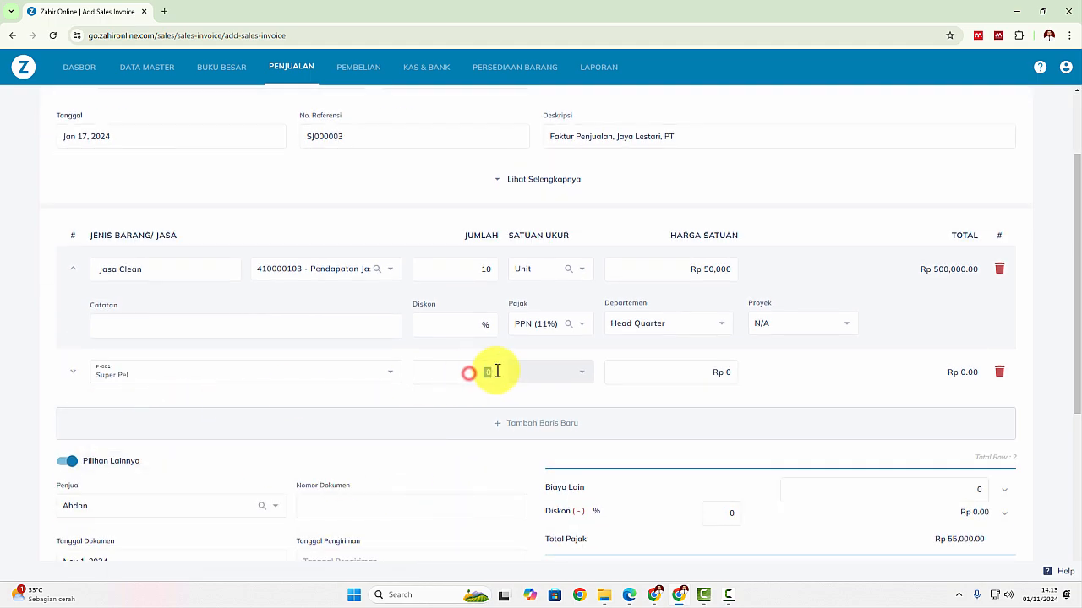
key("alt+Tab")
key("alt+Tab")
Set the Super Pel line's unit price to Rp 200,000 from the PDF document
left_click(630, 368)
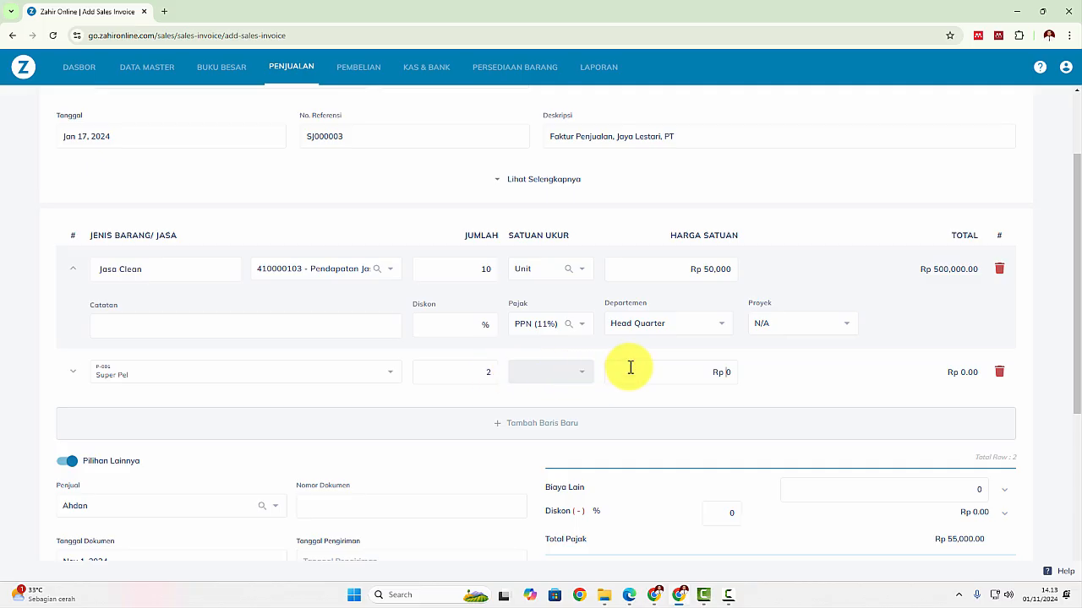
key("alt+Tab")
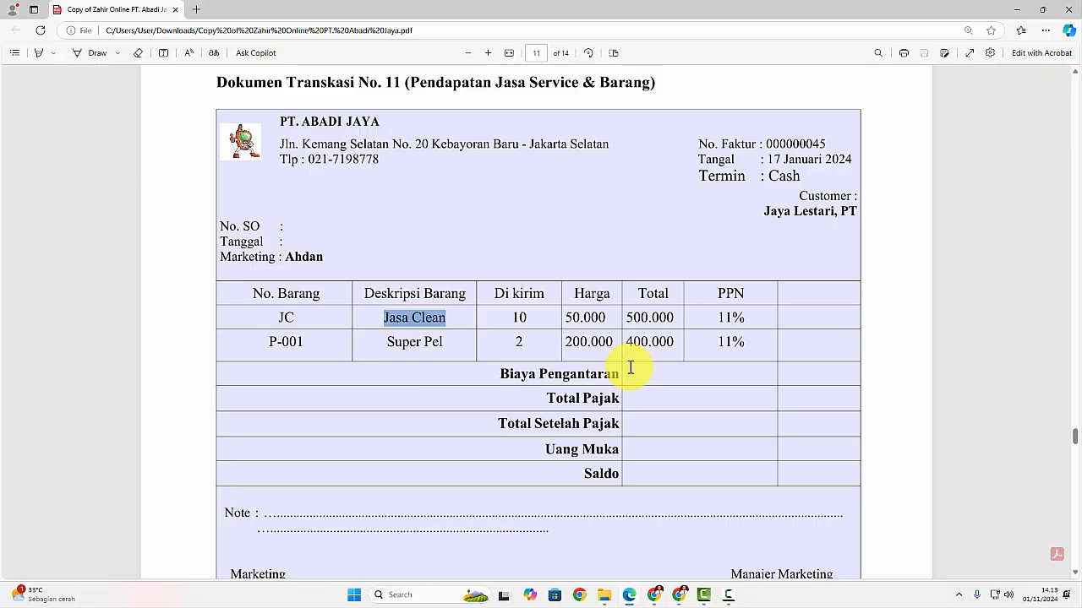
key("alt+Tab")
left_click_drag(632, 369, 714, 376)
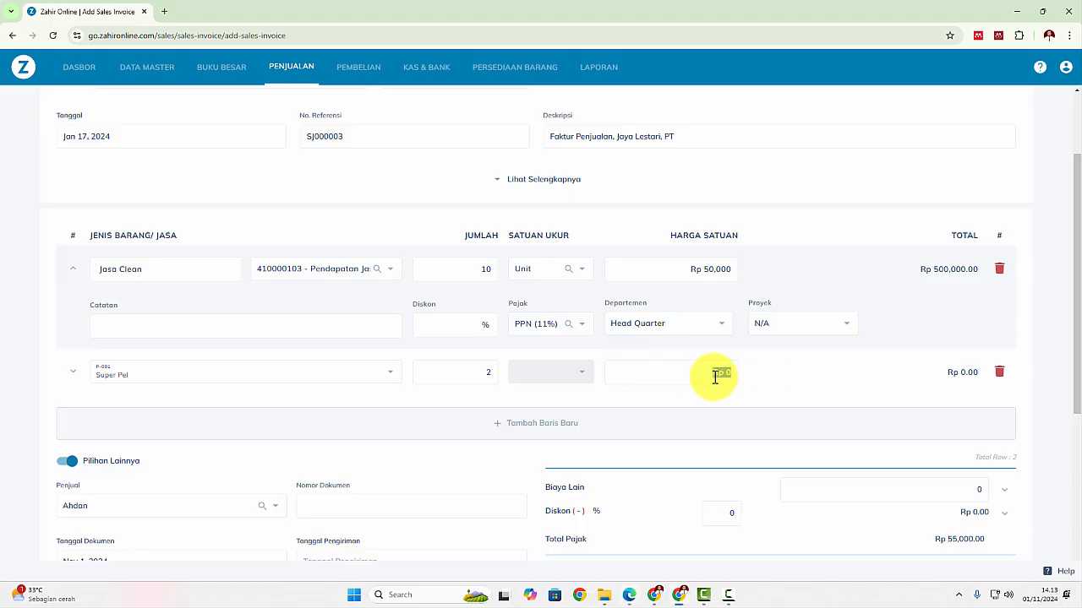
type("200000")
Expand the Super Pel line's details and set its tax to PPN (11%)
left_click(78, 374)
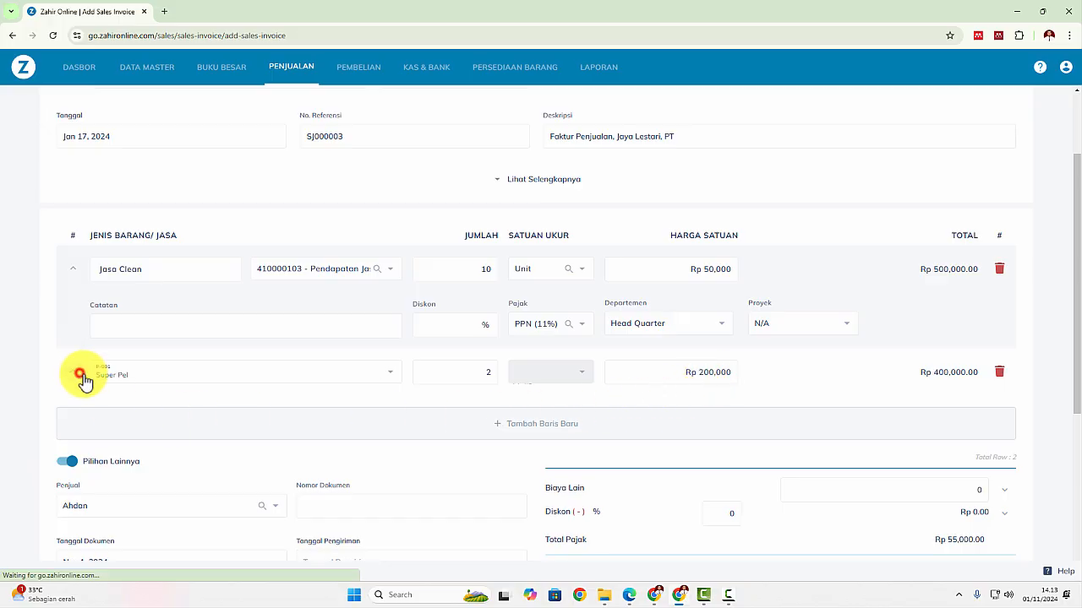
left_click(586, 429)
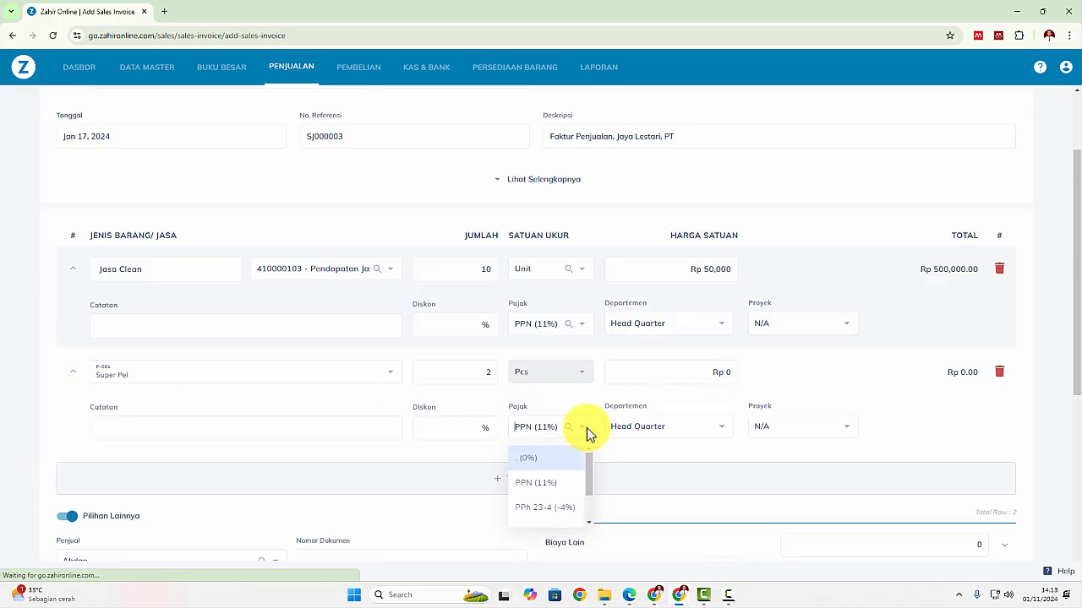
left_click(571, 481)
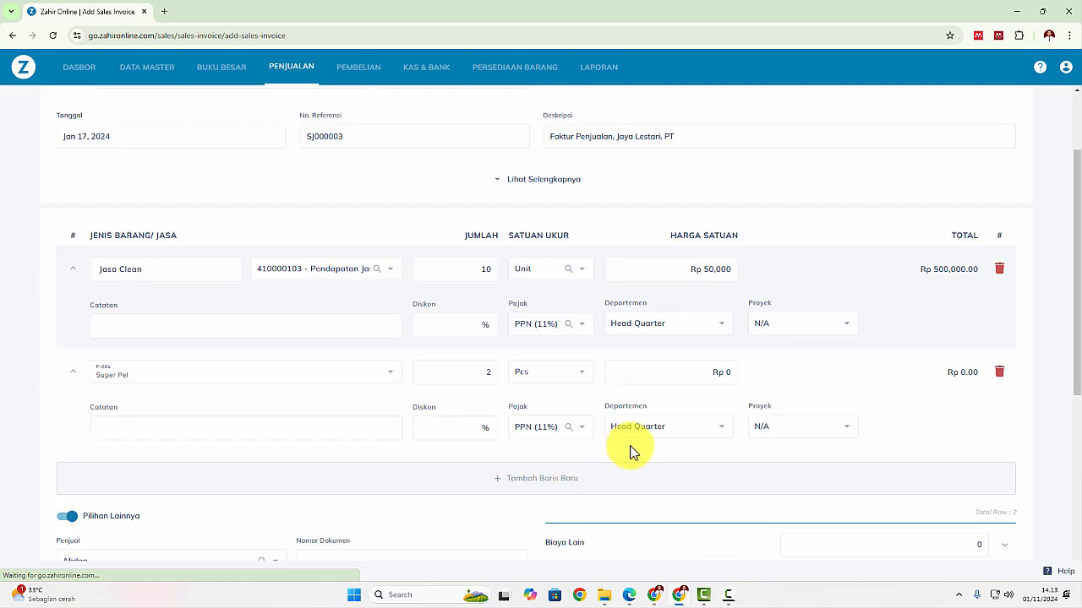
Recheck the PDF document, enter Rp 200,000 as the Super Pel unit price again, and collapse the line's details
key("alt+Tab")
key("alt+Tab")
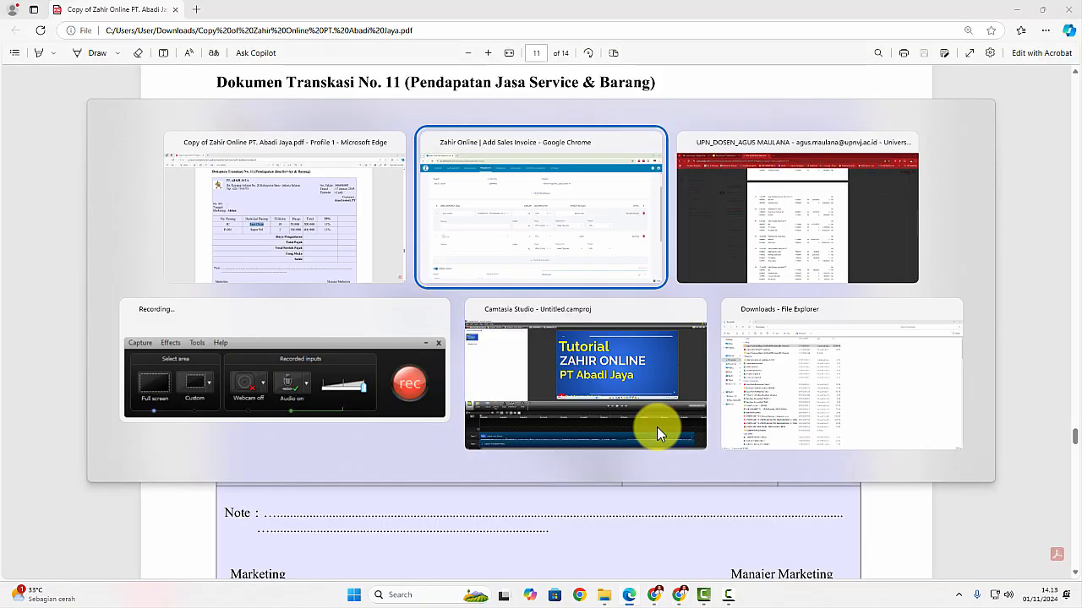
left_click(953, 425)
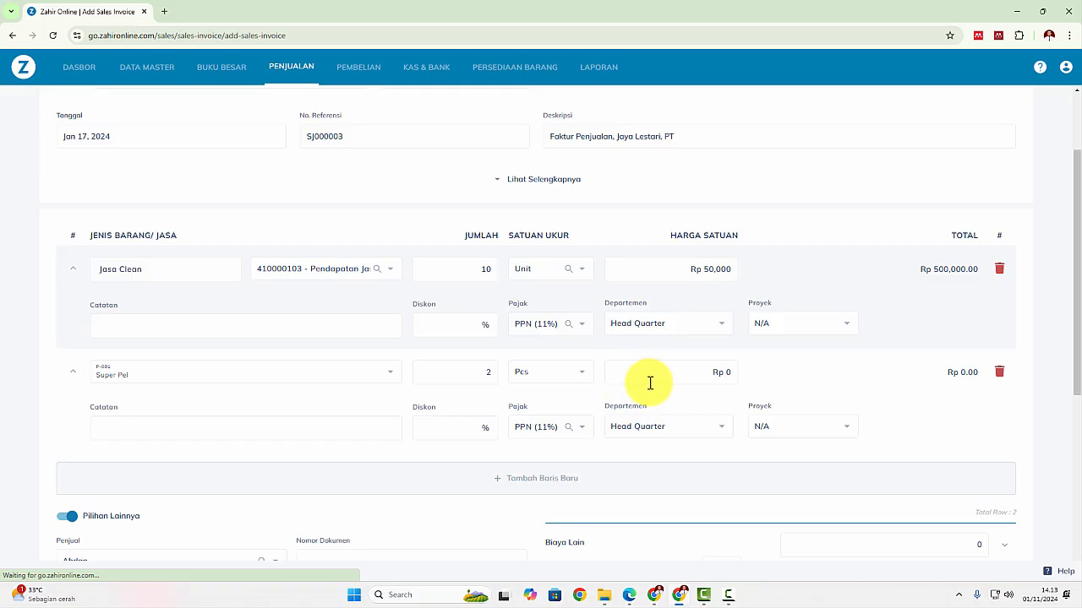
left_click_drag(642, 377, 749, 377)
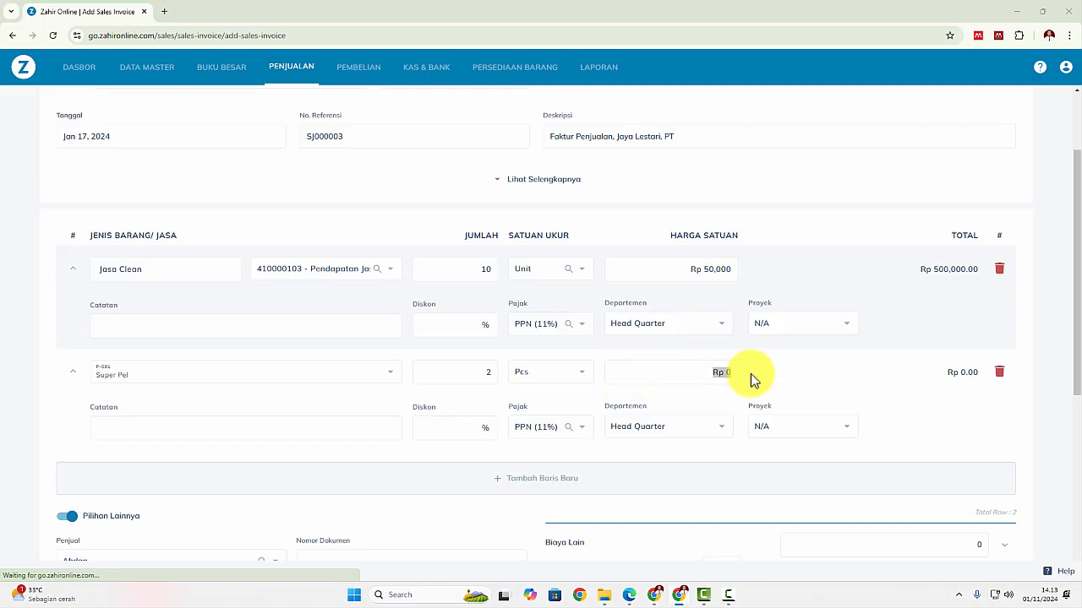
key("alt+Tab")
key("alt+Tab")
type("200000")
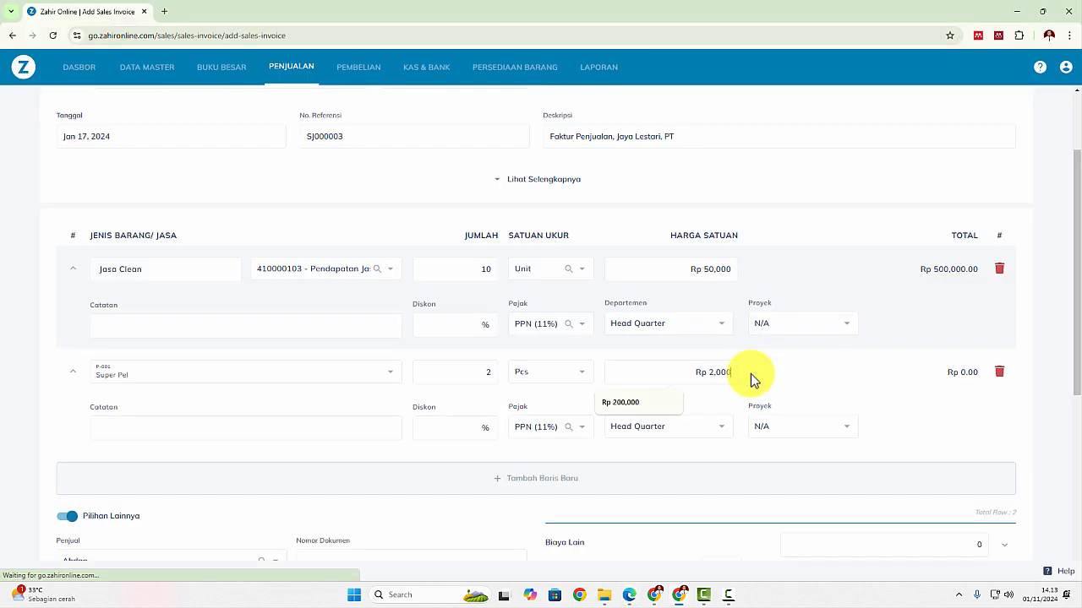
left_click(82, 373)
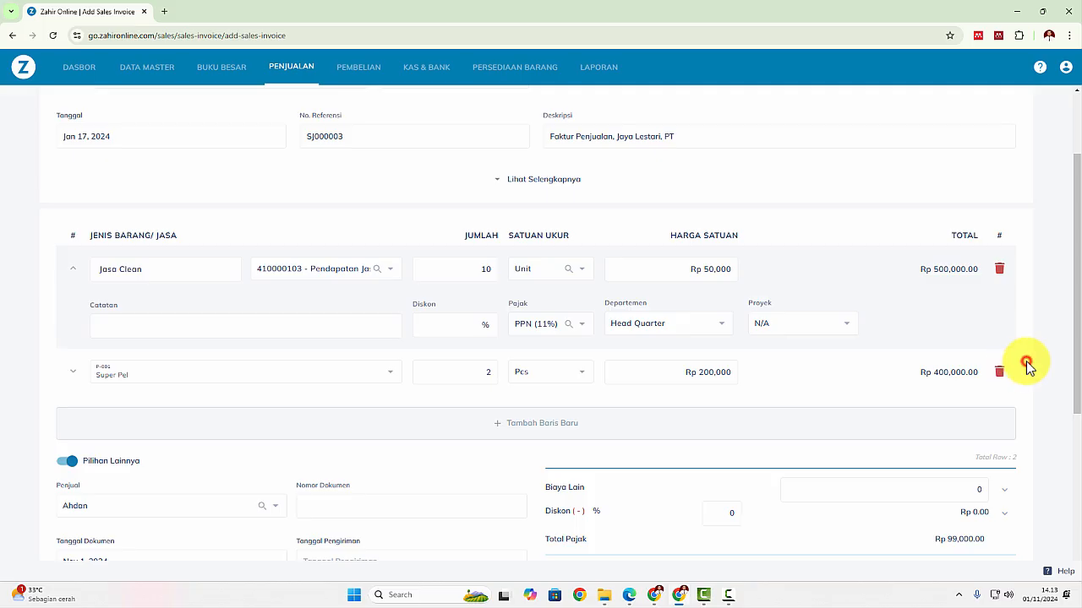
scroll(1029, 364, "down", 1)
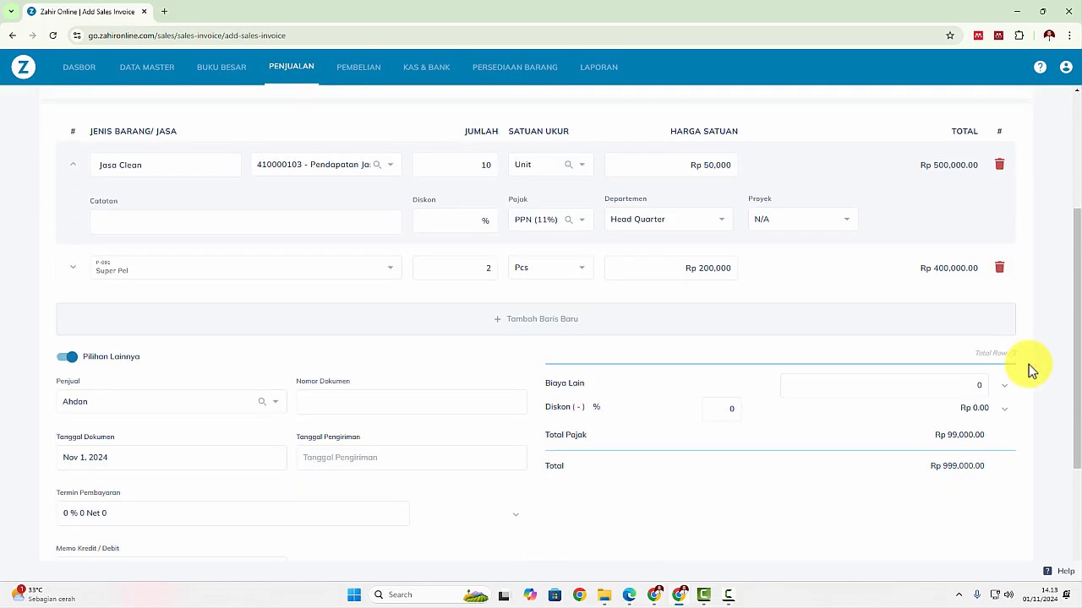
Reopen the Super Pel line's details and set its unit price to Rp 200,000
left_click(73, 263)
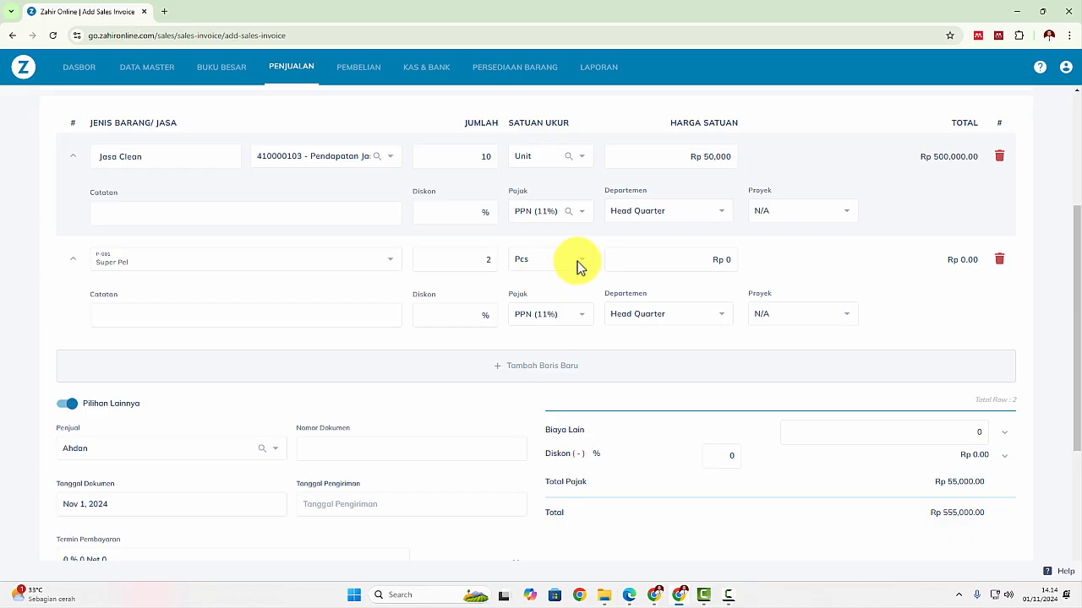
left_click_drag(650, 255, 736, 259)
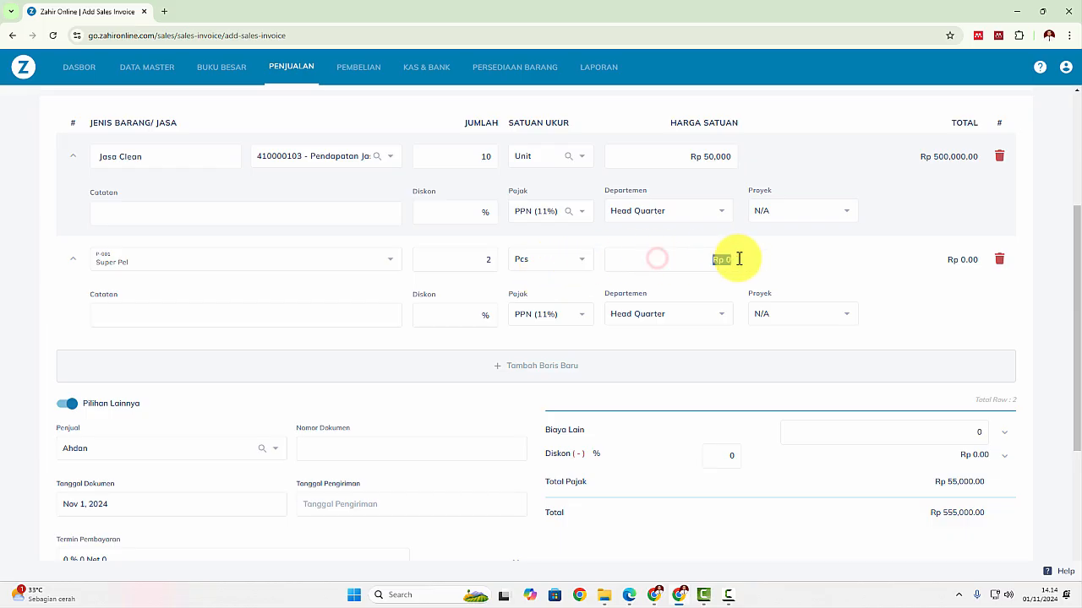
type("200,000")
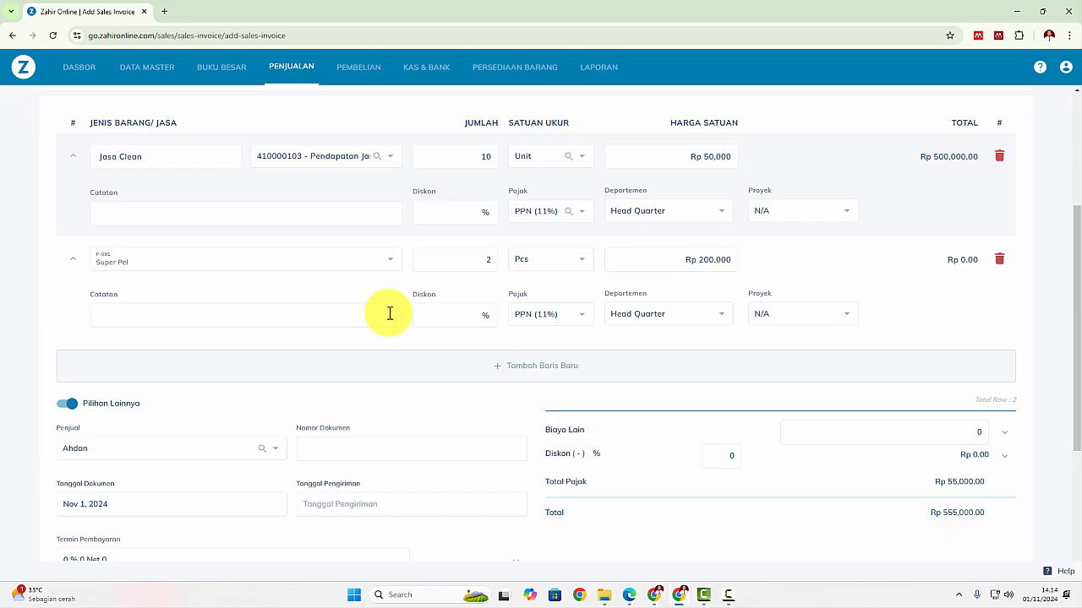
Review the Jaya Lestari sales invoice's header, item lines and totals, and save the invoice
scroll(273, 345, "up", 2)
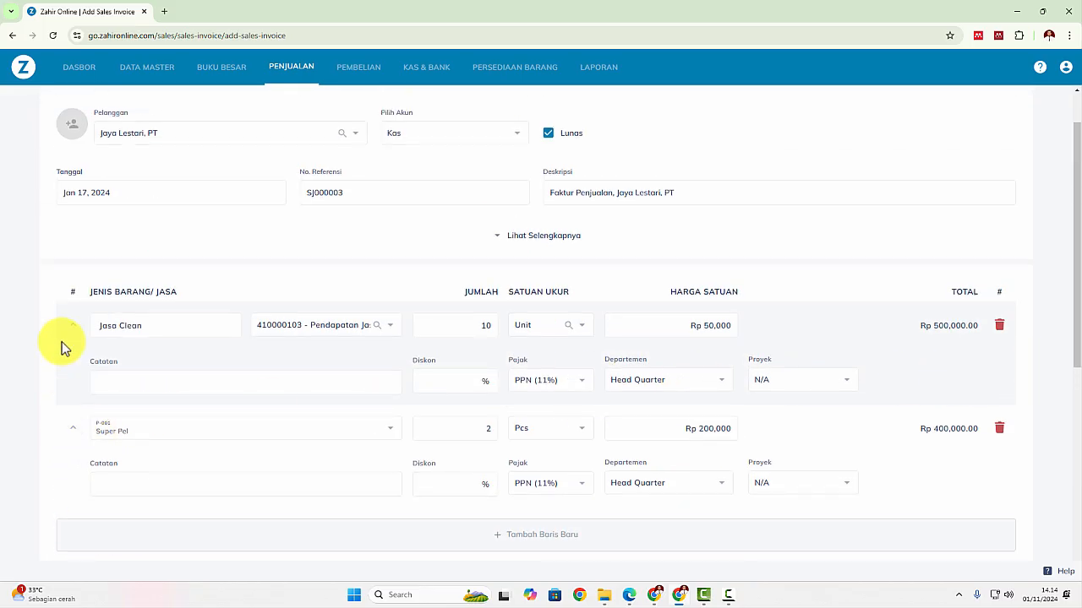
left_click(155, 334)
scroll(843, 338, "down", 5)
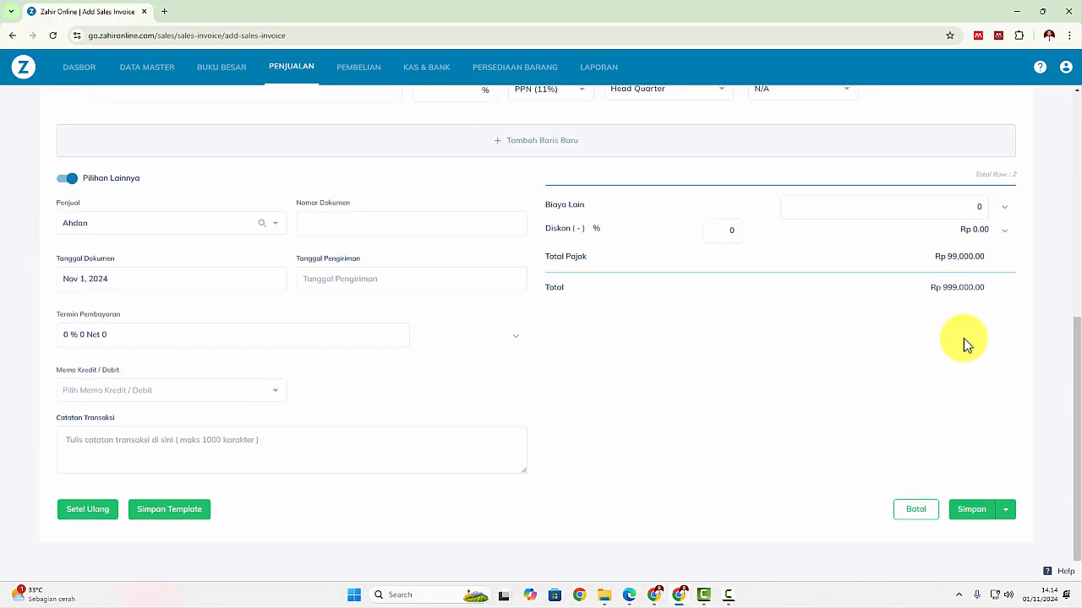
scroll(961, 344, "up", 4)
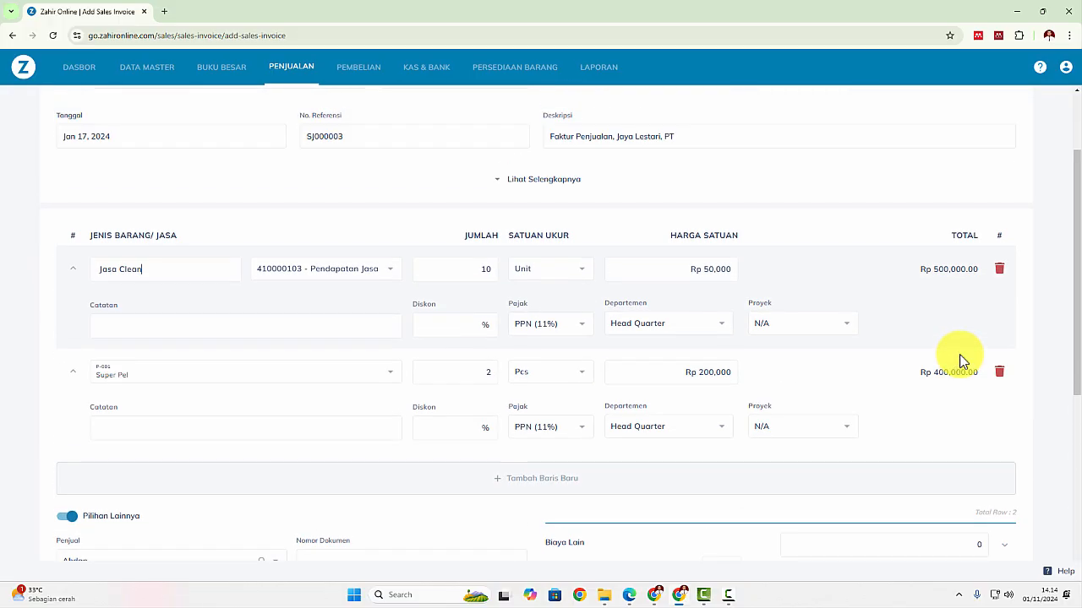
scroll(961, 360, "up", 2)
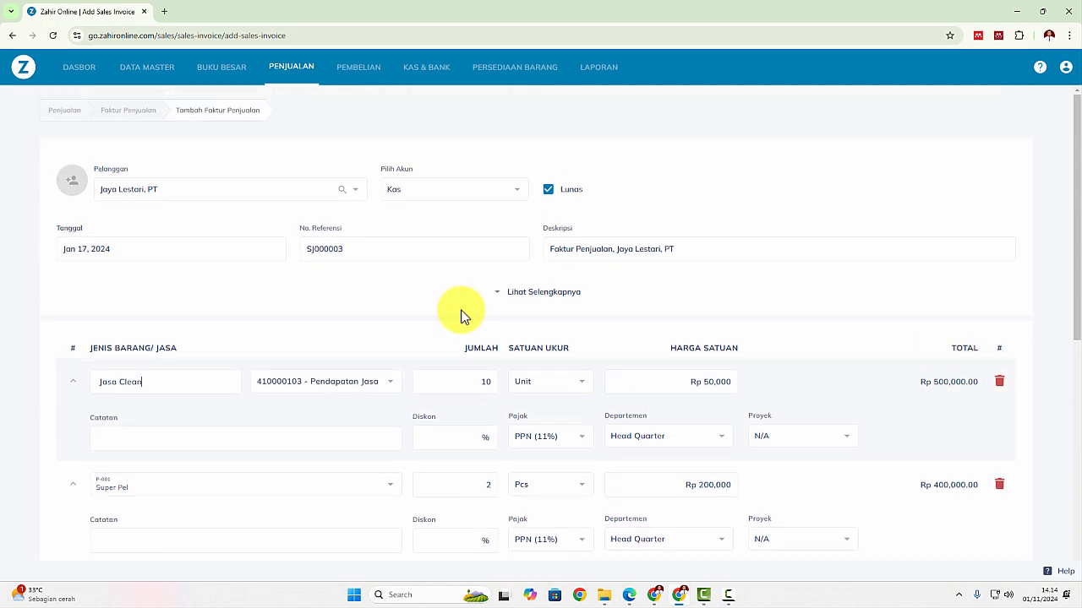
scroll(472, 319, "down", 5)
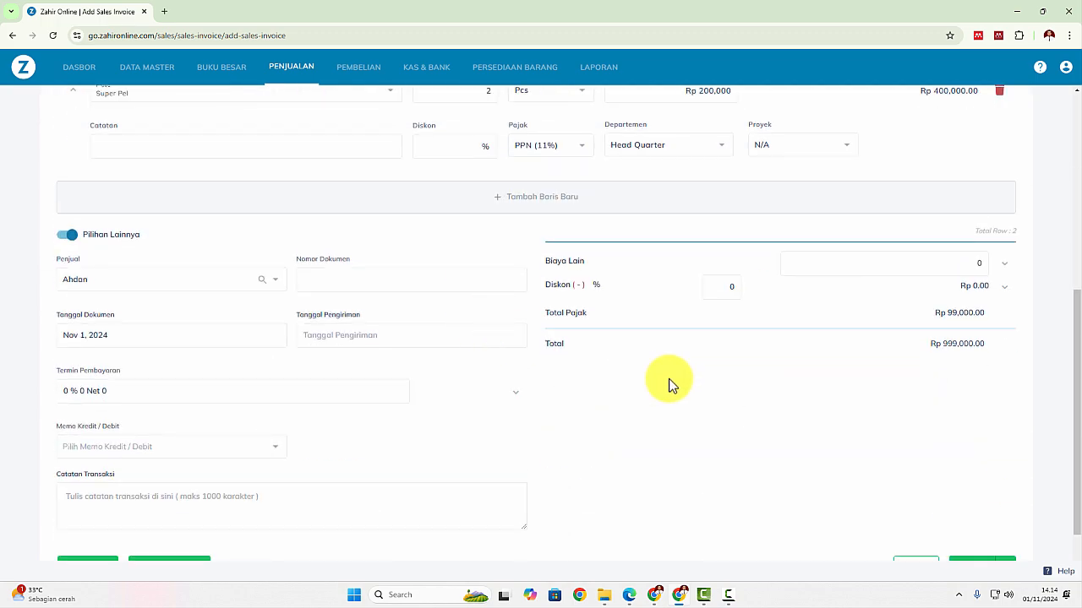
scroll(667, 384, "down", 1)
left_click(973, 499)
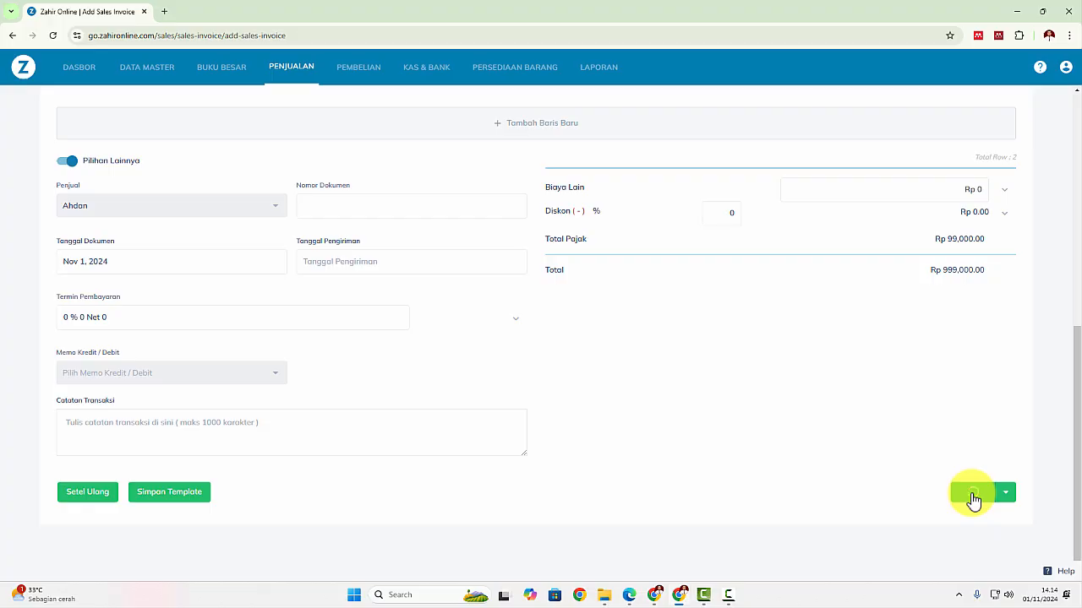
Read Dokumen Transaksi No. 12 in the PDF and create a new Penyesuaian Barang entry in Zahir Online's Persediaan Barang module
key("alt+Tab")
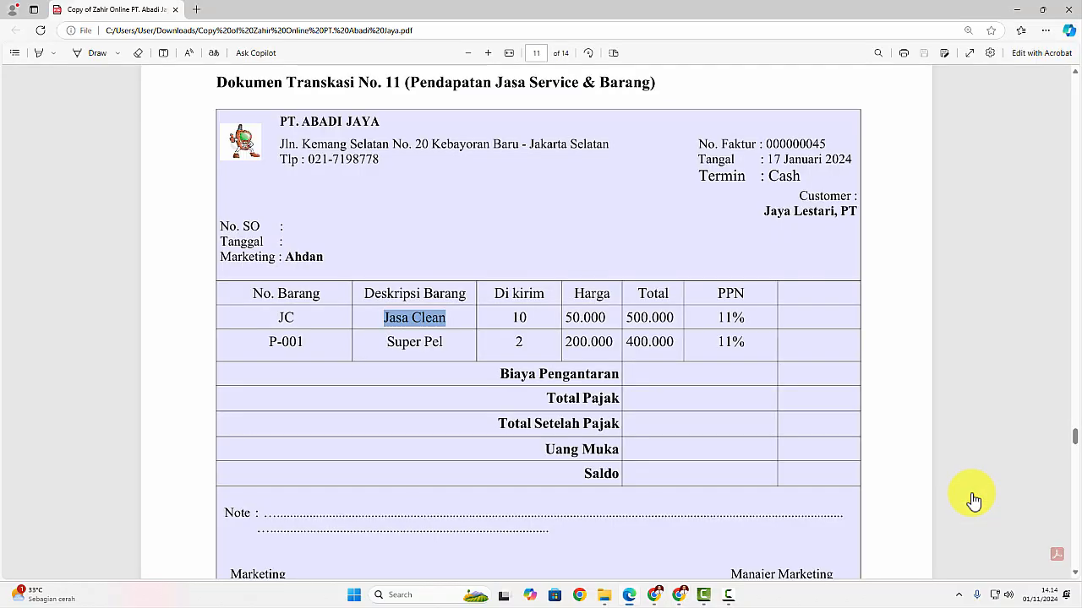
scroll(973, 499, "down", 7)
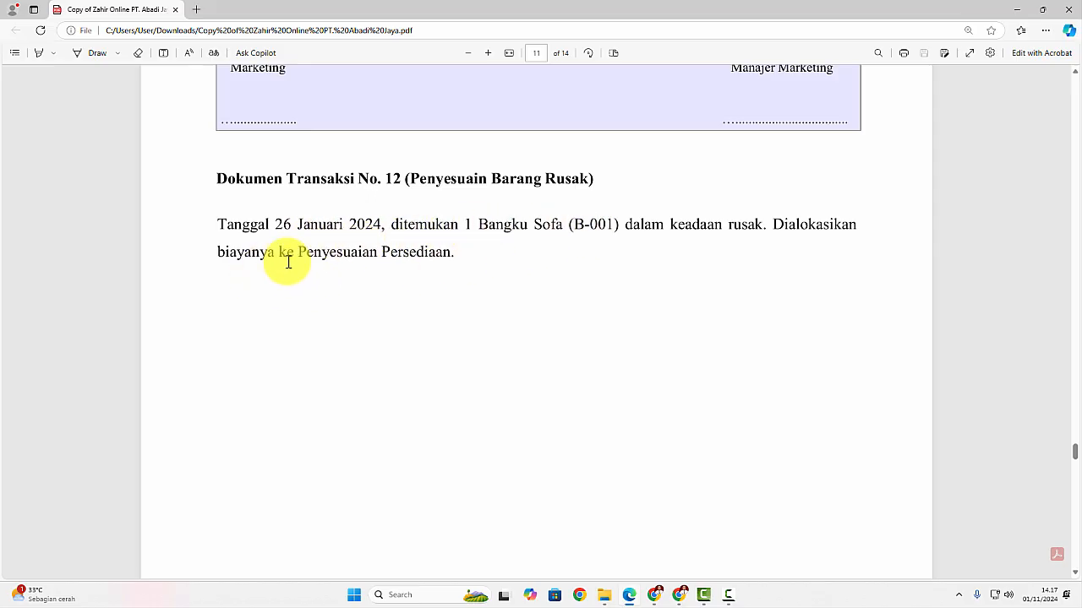
key("alt+Tab")
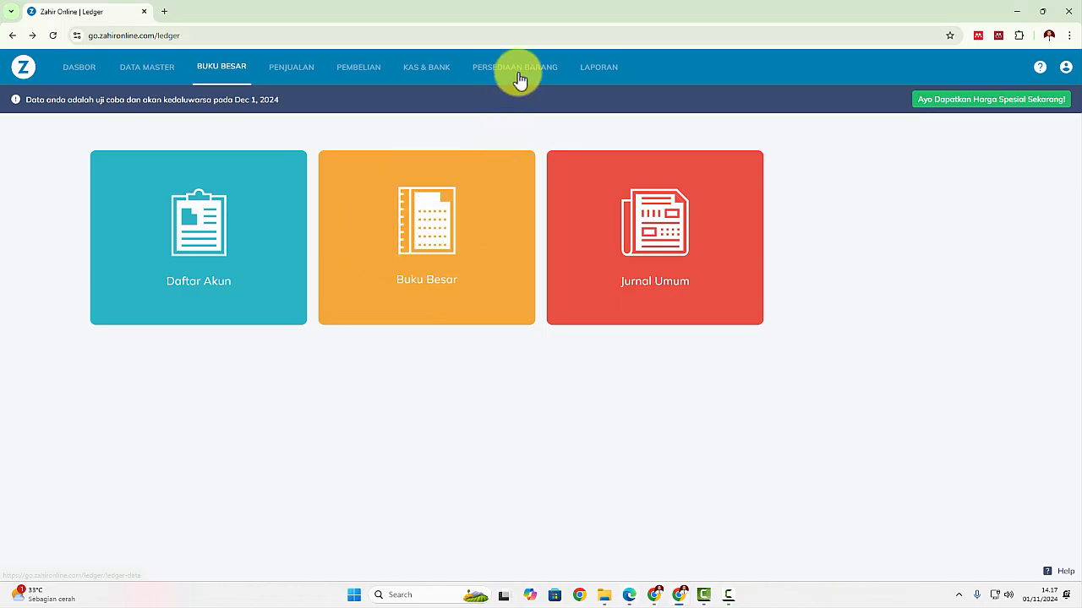
left_click(519, 73)
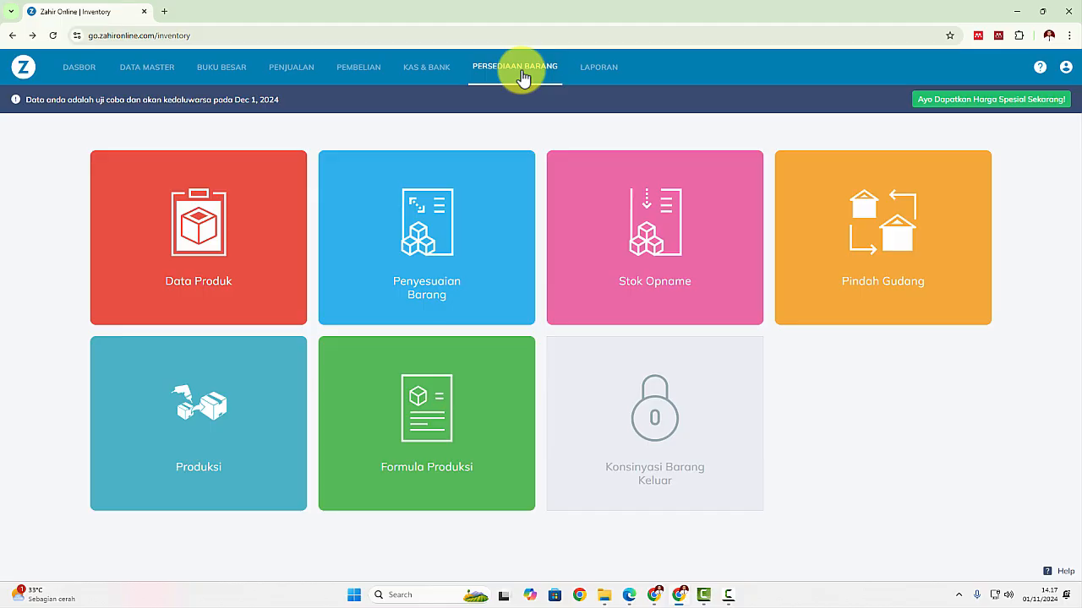
left_click(410, 270)
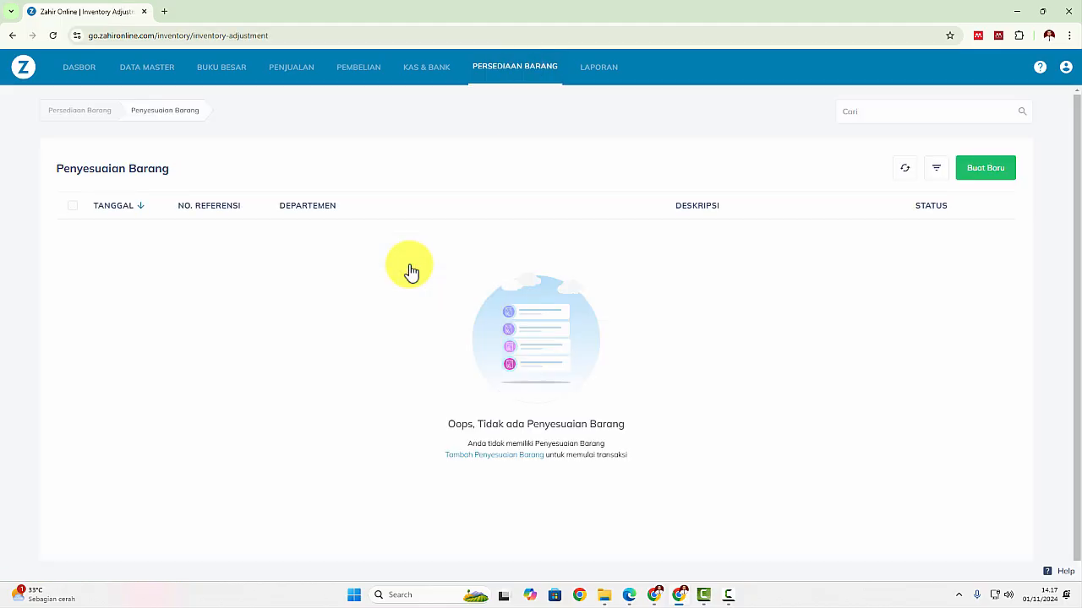
left_click(978, 175)
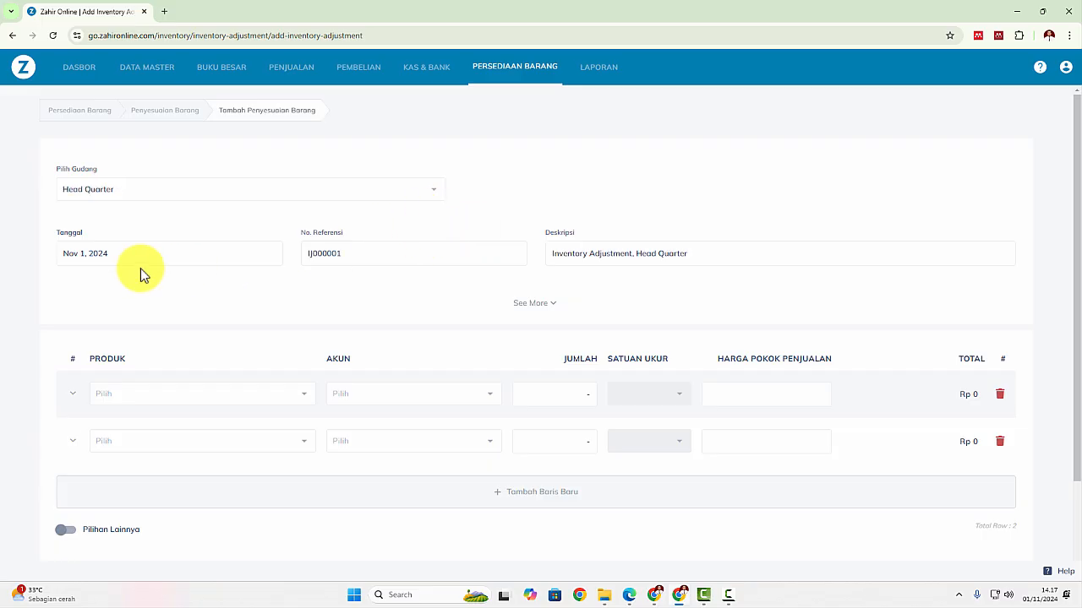
Check the transaction date in the PDF document and set the inventory adjustment's date to Jan 26, 2024
key("alt+Tab")
key("alt+Tab")
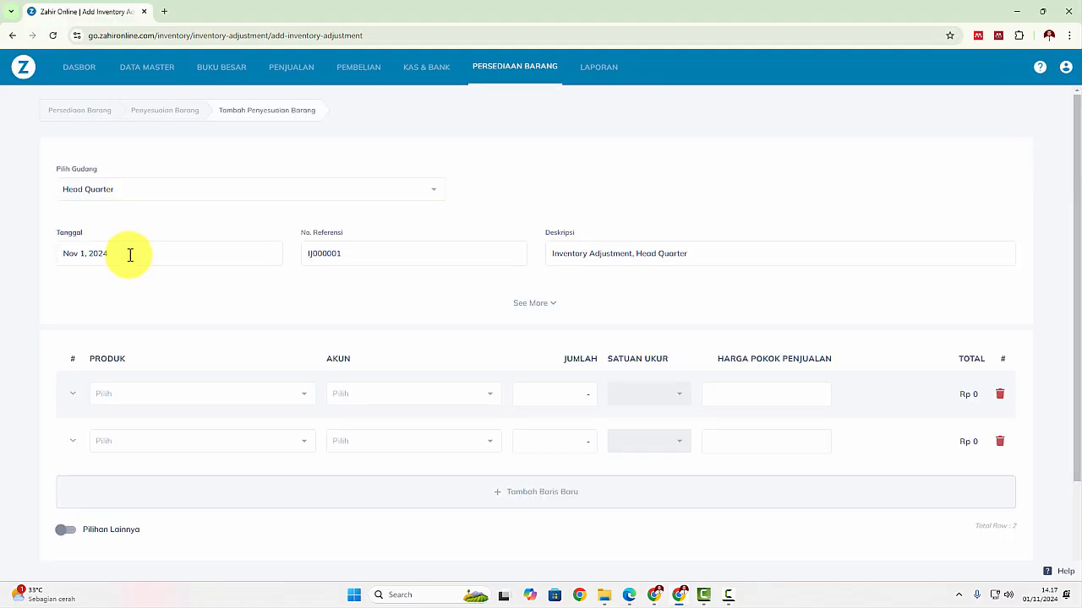
left_click(127, 254)
left_click(477, 204)
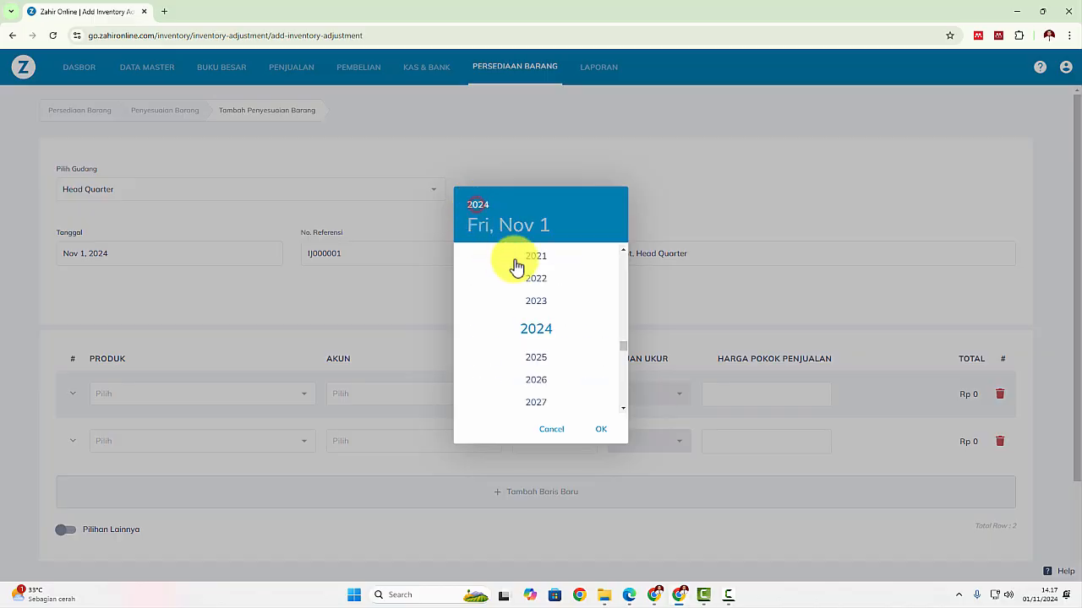
left_click(526, 312)
left_click(616, 259)
left_click(617, 260)
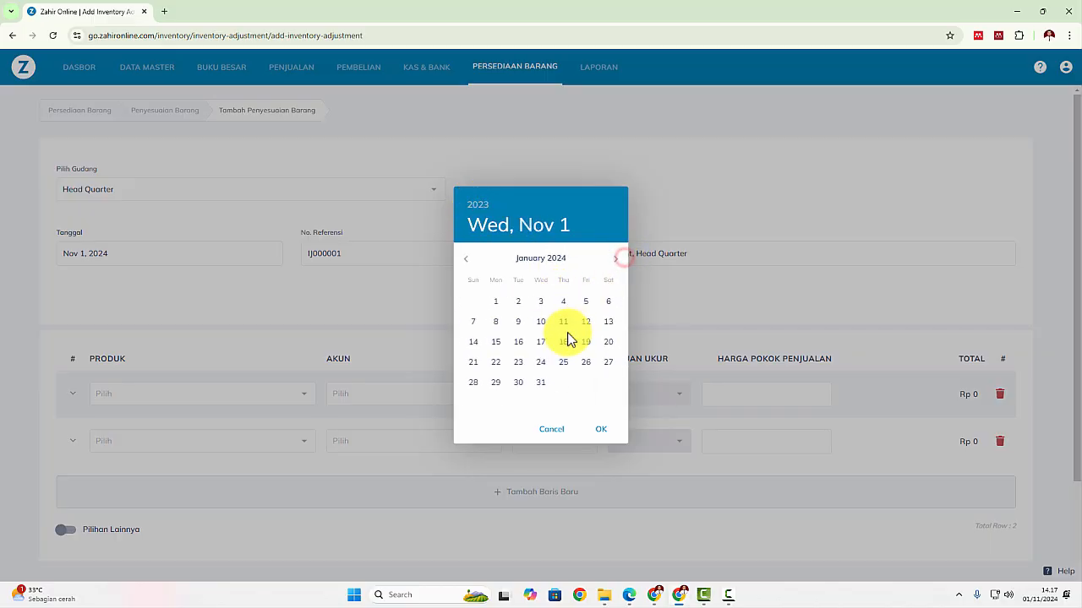
left_click(584, 365)
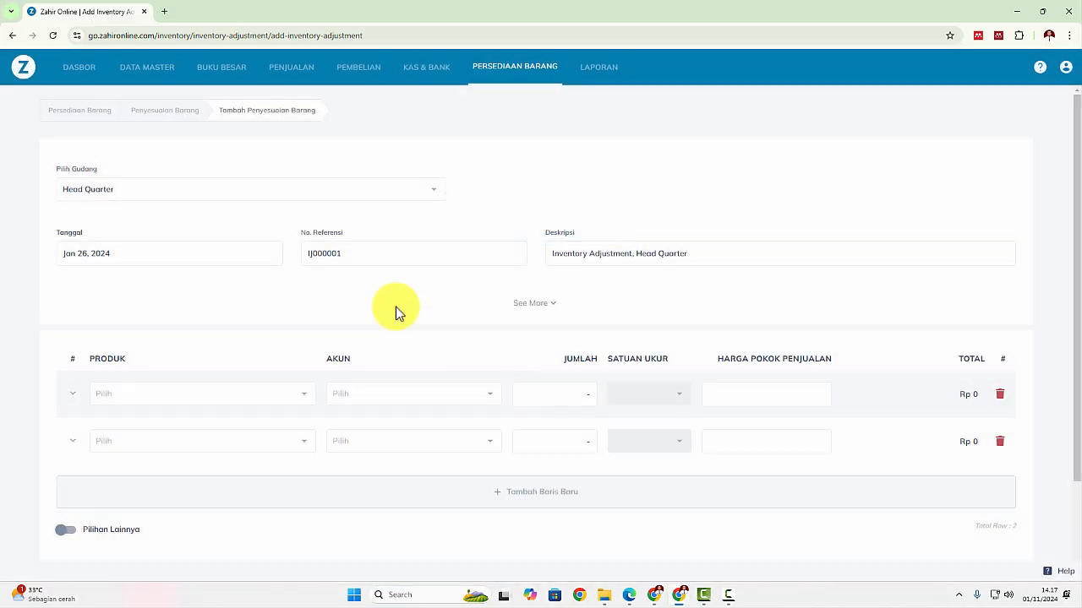
Check the damaged item in the PDF document and choose Bangku Sofa (B-001) as the adjustment's first-line product in Zahir Online
scroll(210, 336, "down", 1)
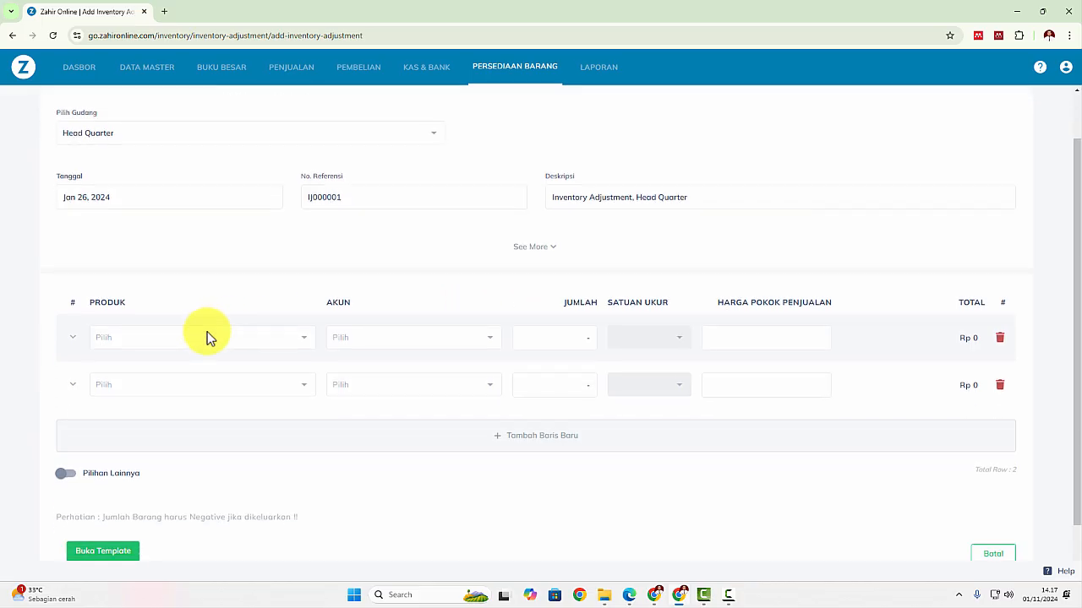
key("alt+Tab")
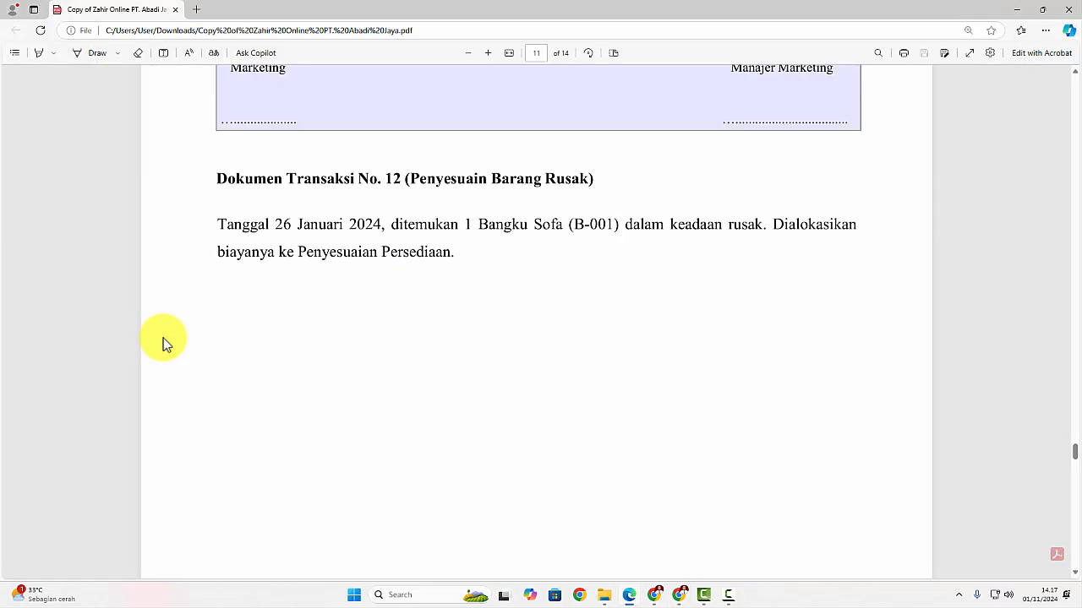
key("alt+Tab")
left_click(144, 342)
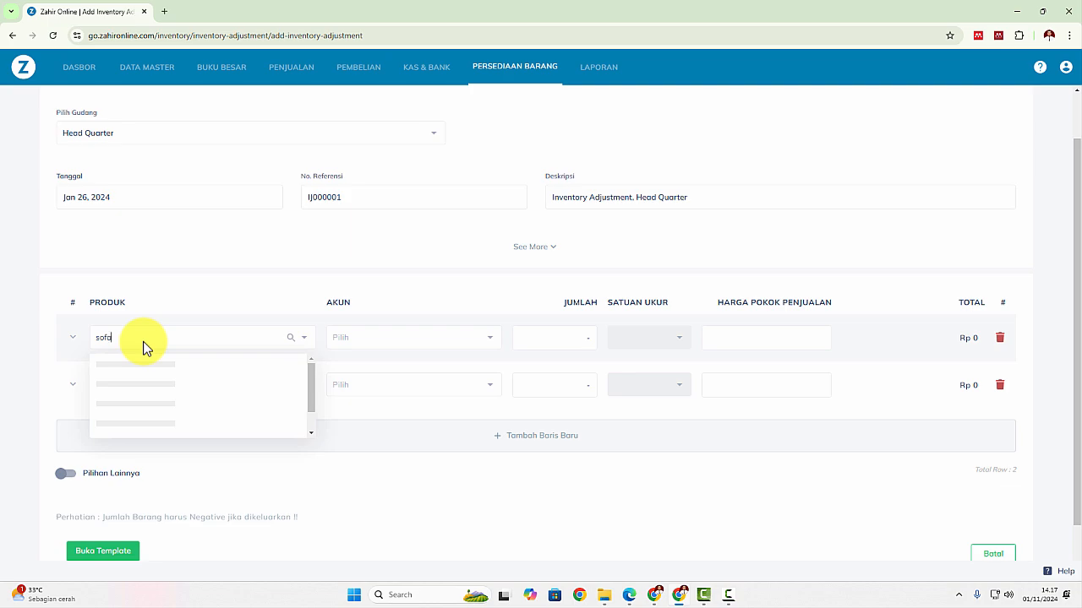
left_click(182, 378)
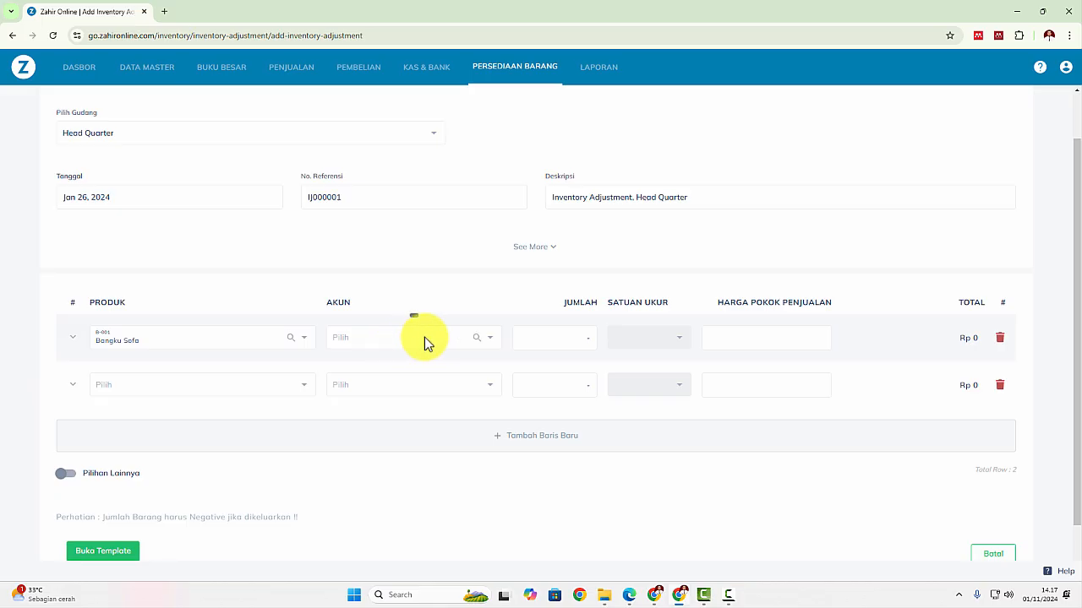
Search the account list for an adjustment expense account using "beban penye" and "beban pen", and clear the search
left_click(478, 338)
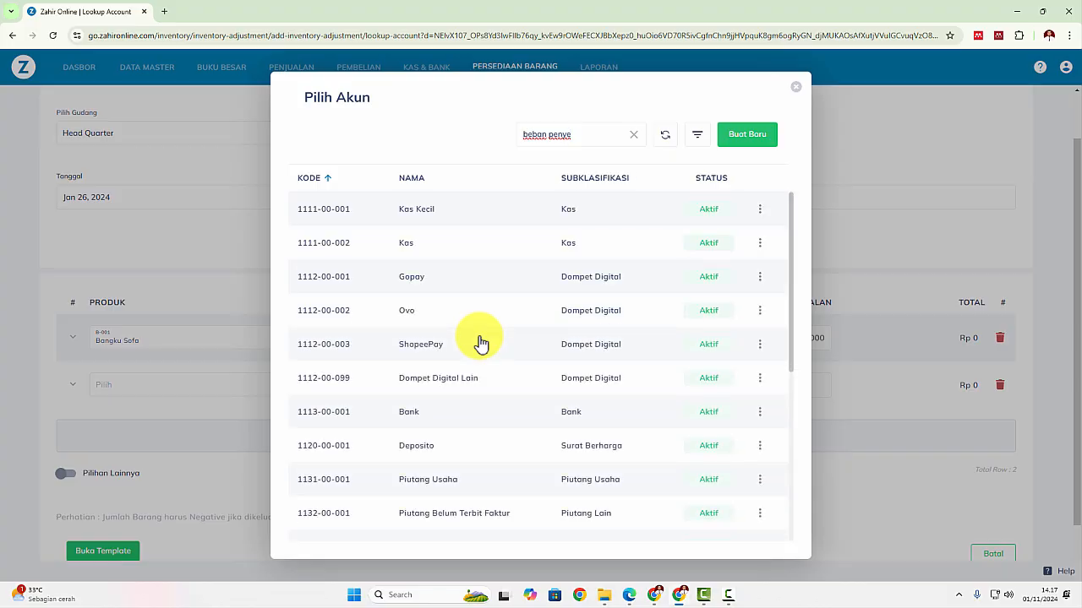
scroll(483, 343, "down", 5)
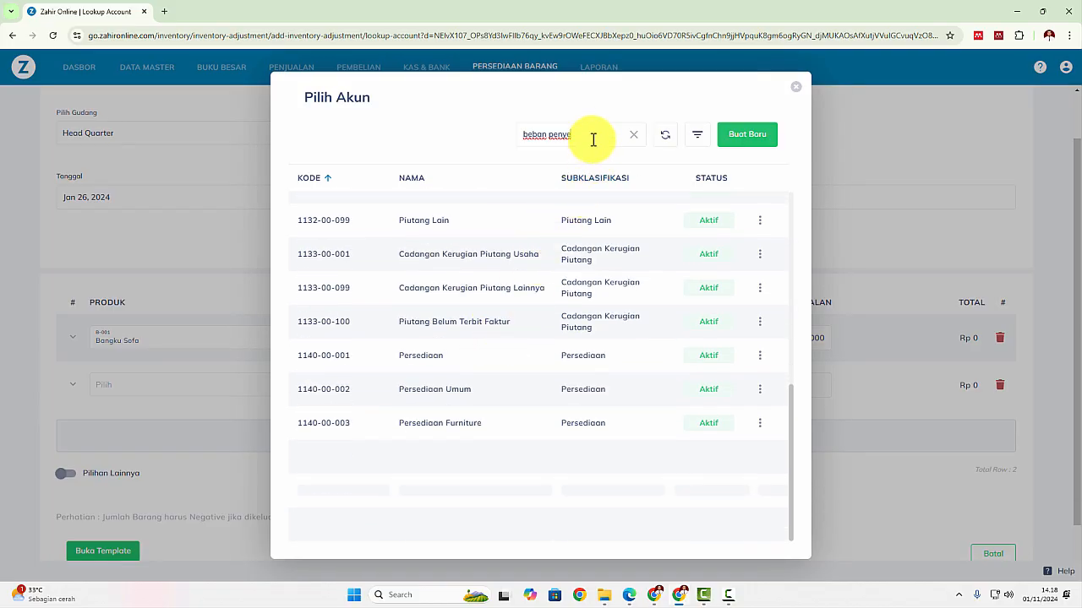
scroll(599, 193, "down", 3)
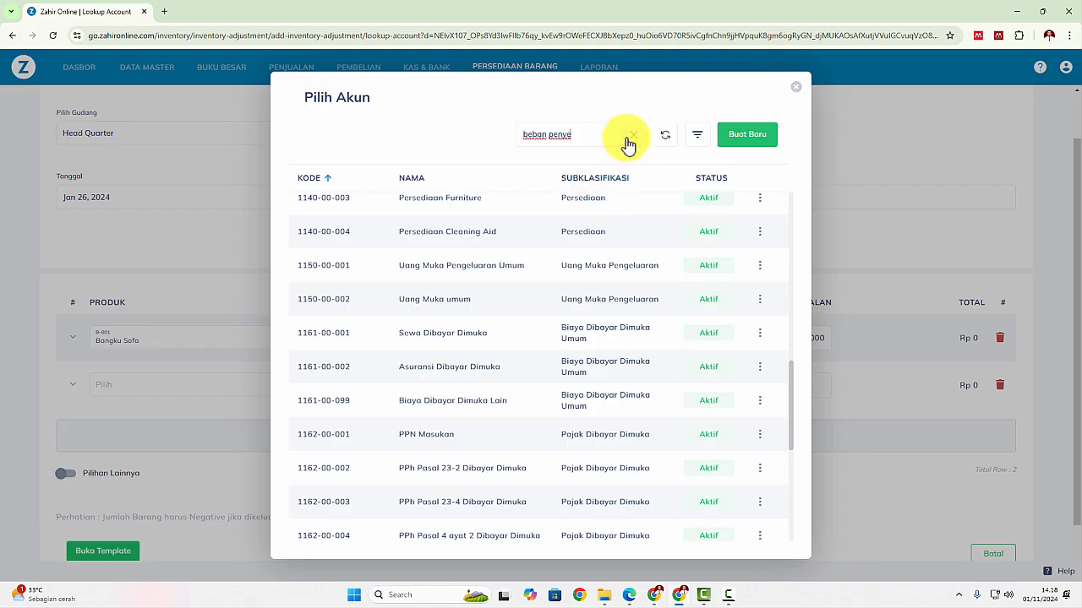
left_click(630, 139)
scroll(617, 273, "down", 2)
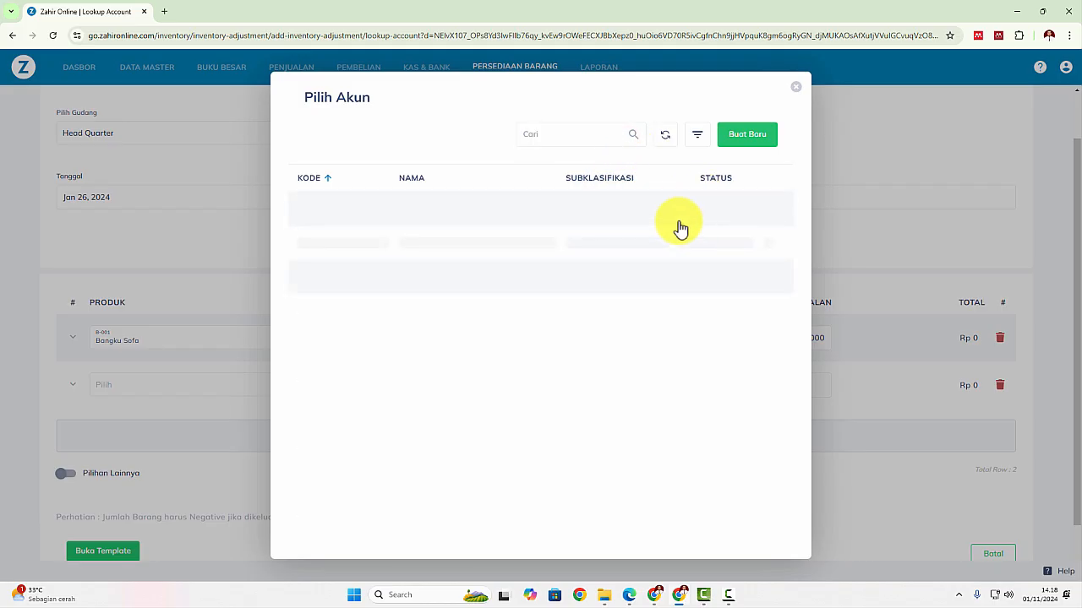
left_click(551, 137)
type("beban")
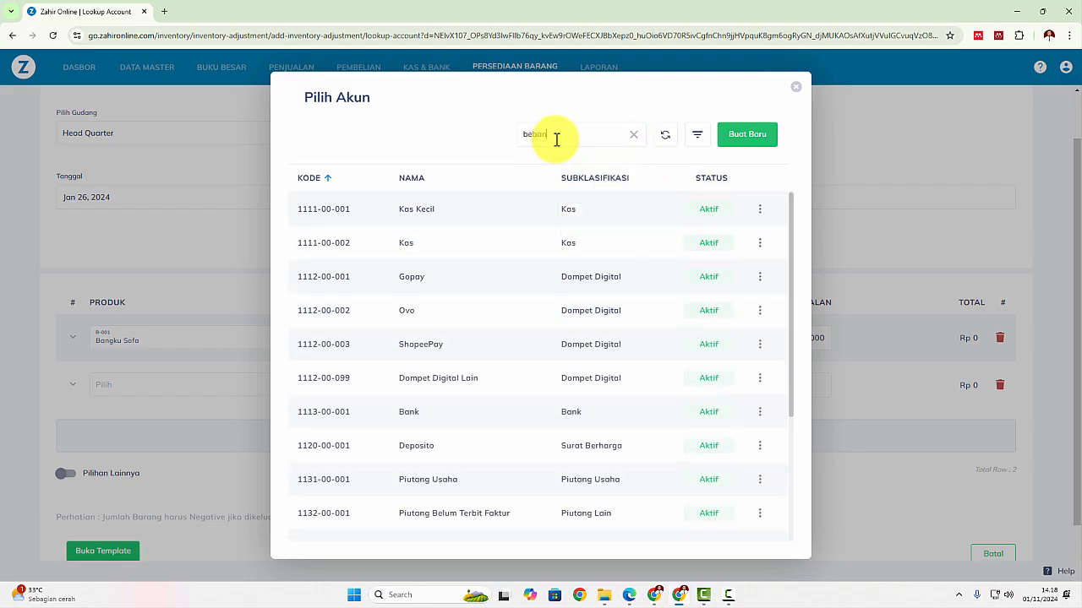
type(" pen")
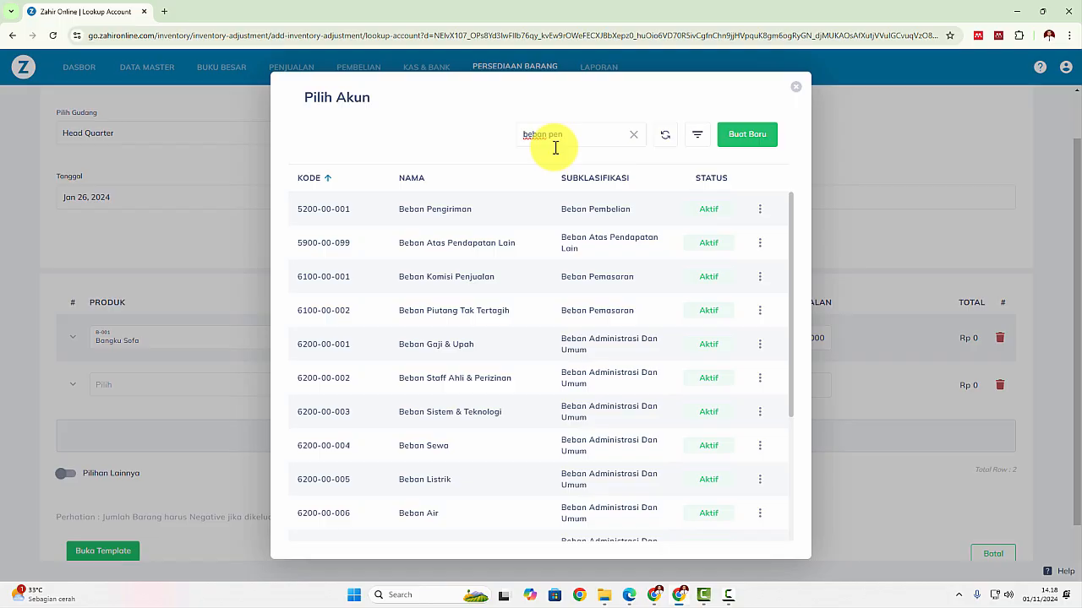
scroll(538, 273, "down", 3)
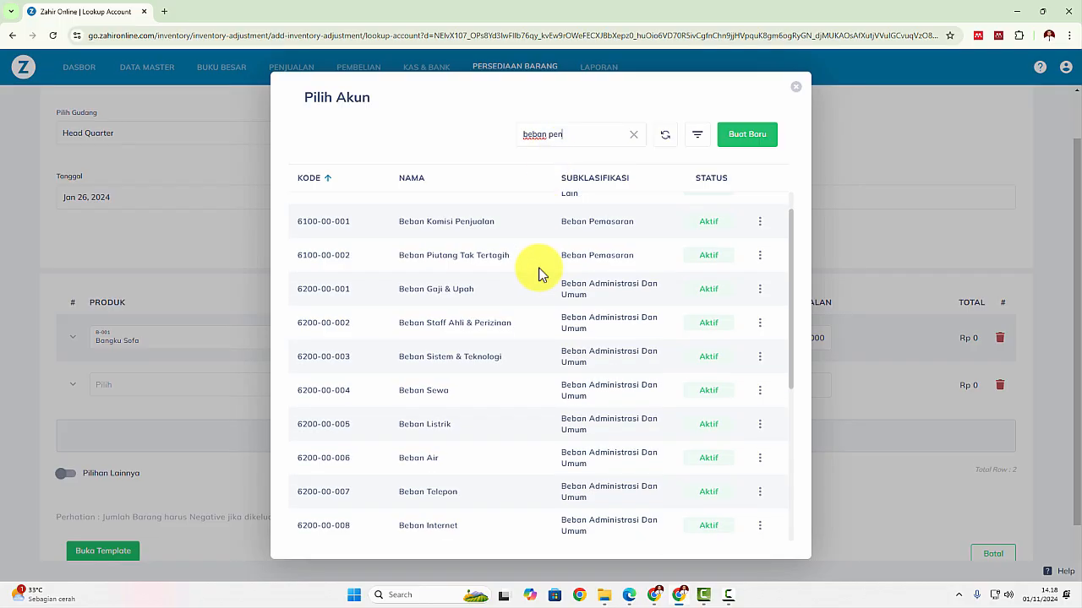
scroll(538, 273, "up", 3)
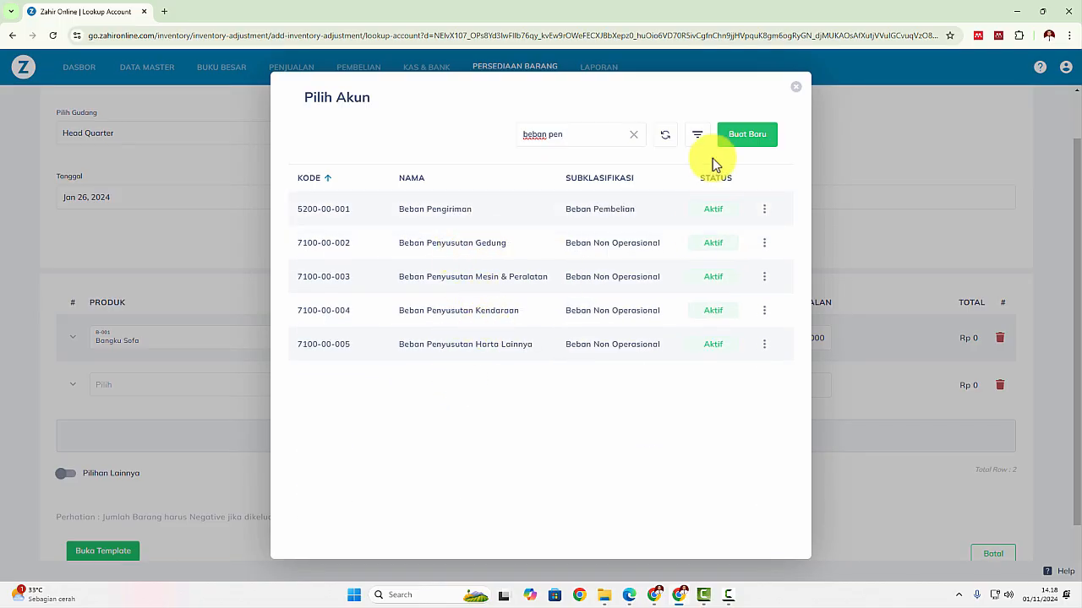
left_click(633, 134)
Create and save a new account named Beban Penyesuaian Barang Rusak under the Beban Pembelian subclassification, and return to the inventory adjustment
left_click(742, 137)
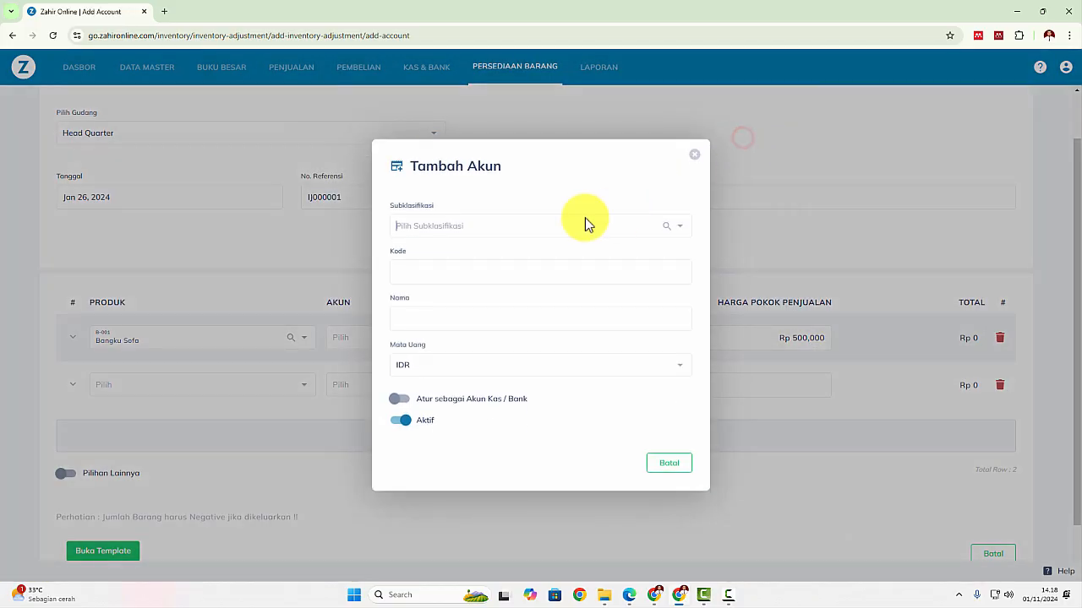
left_click(470, 230)
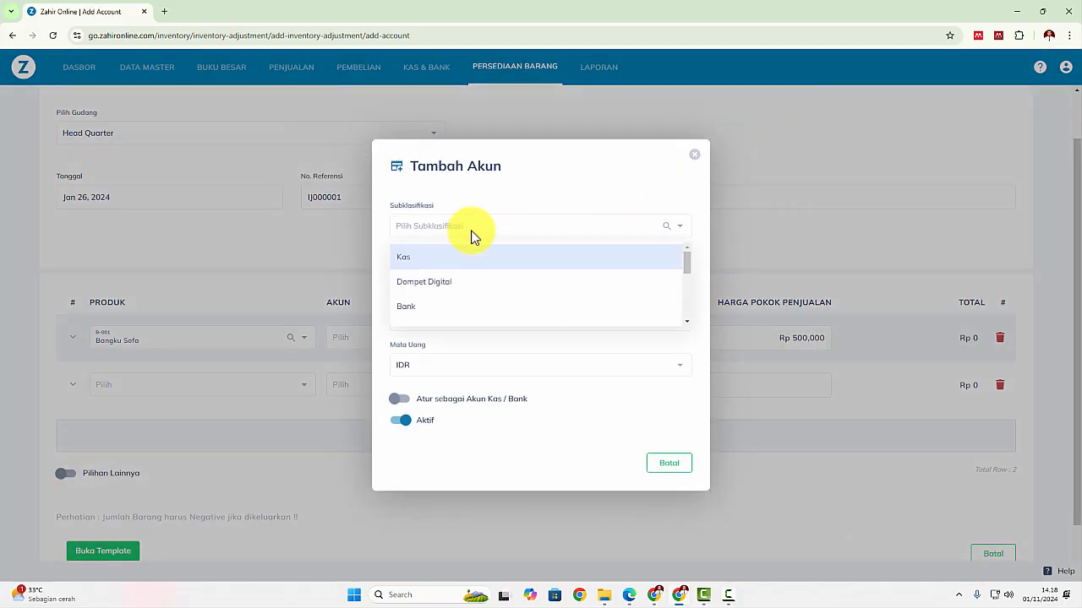
type("beban")
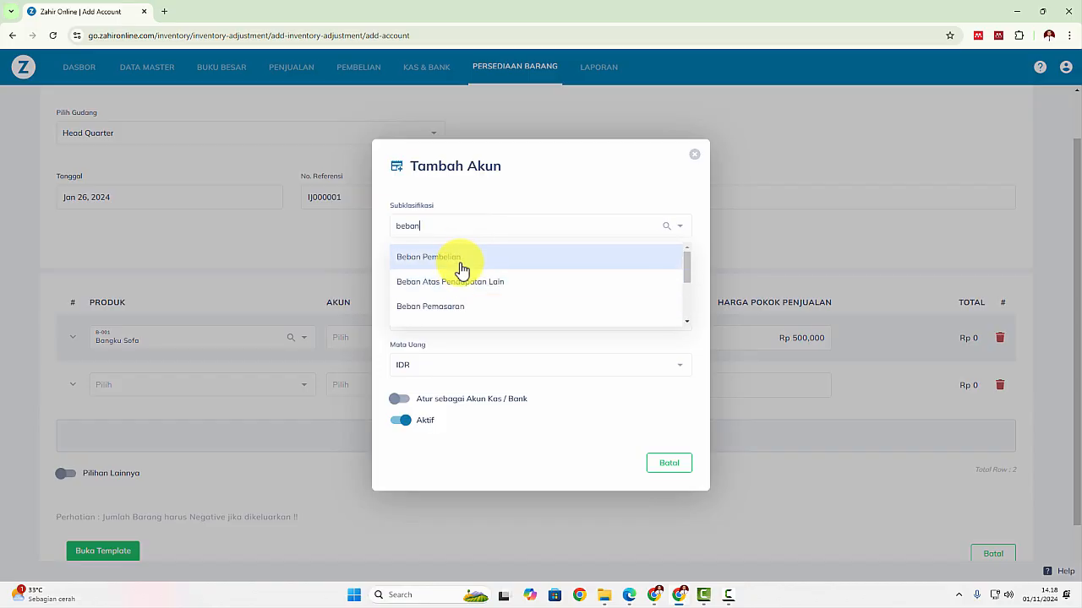
left_click(463, 261)
left_click(433, 316)
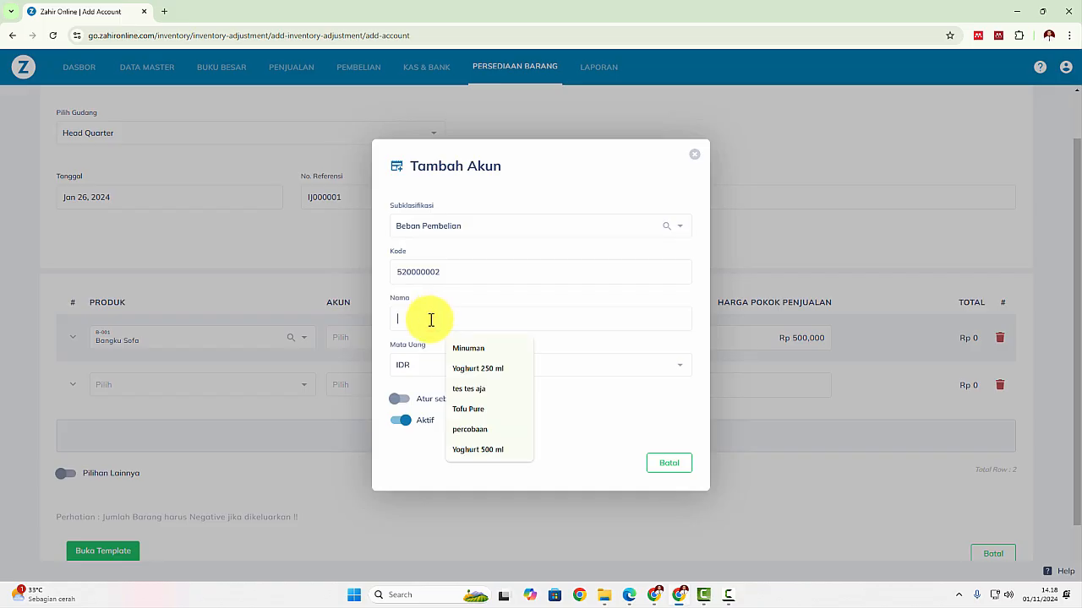
type("Beban P")
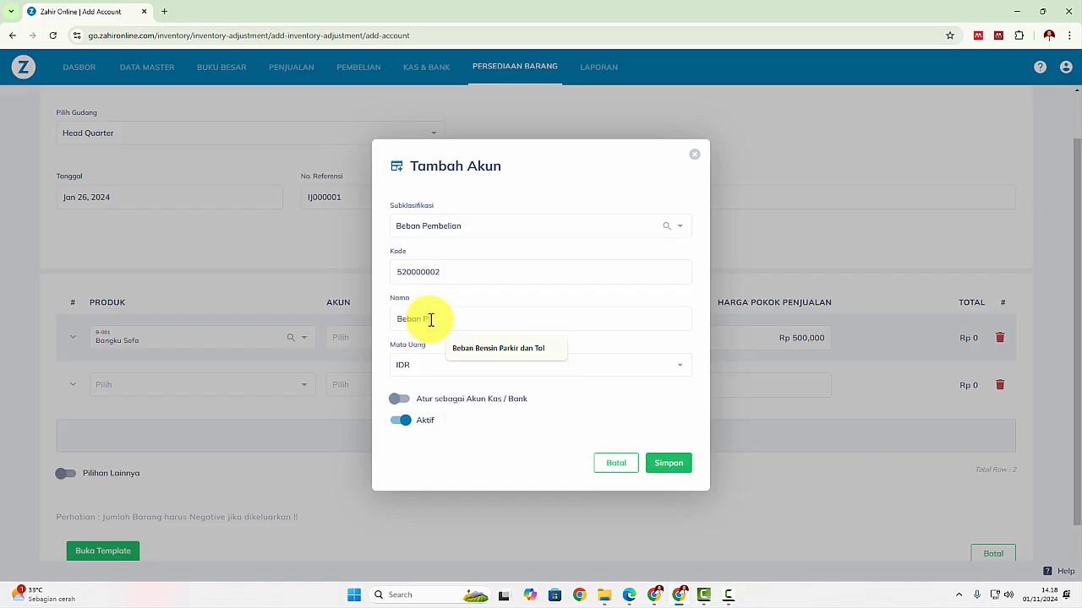
type("enyesuaian Barang Rusak")
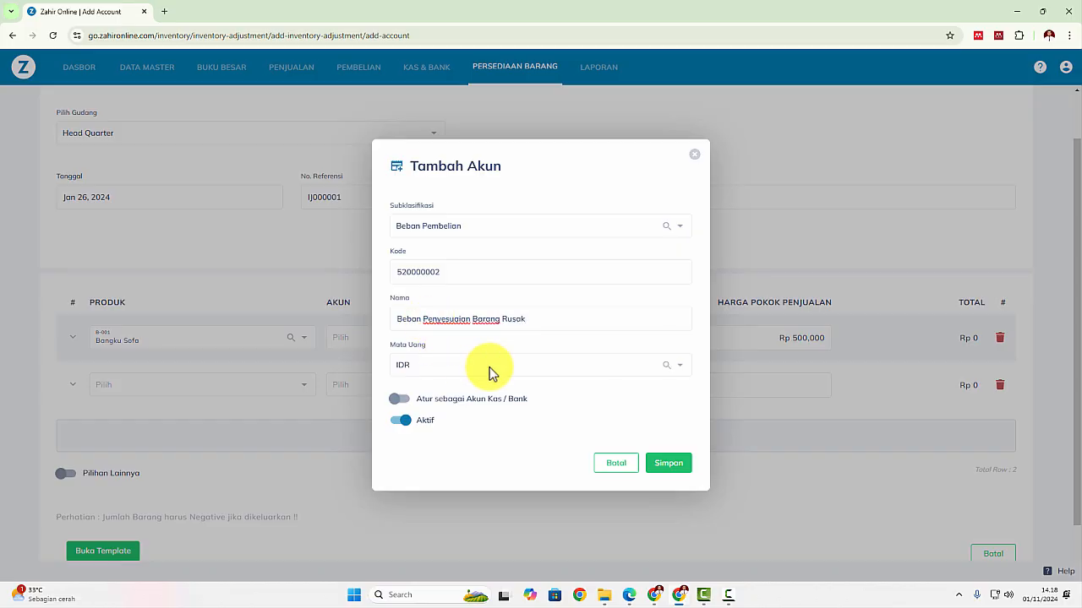
left_click(502, 346)
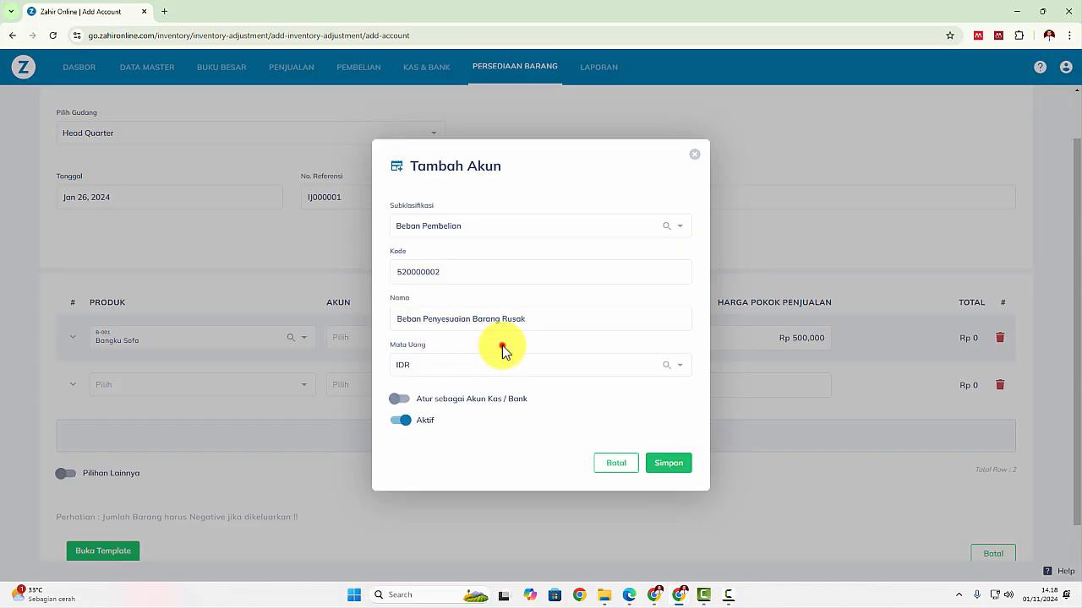
left_click(665, 464)
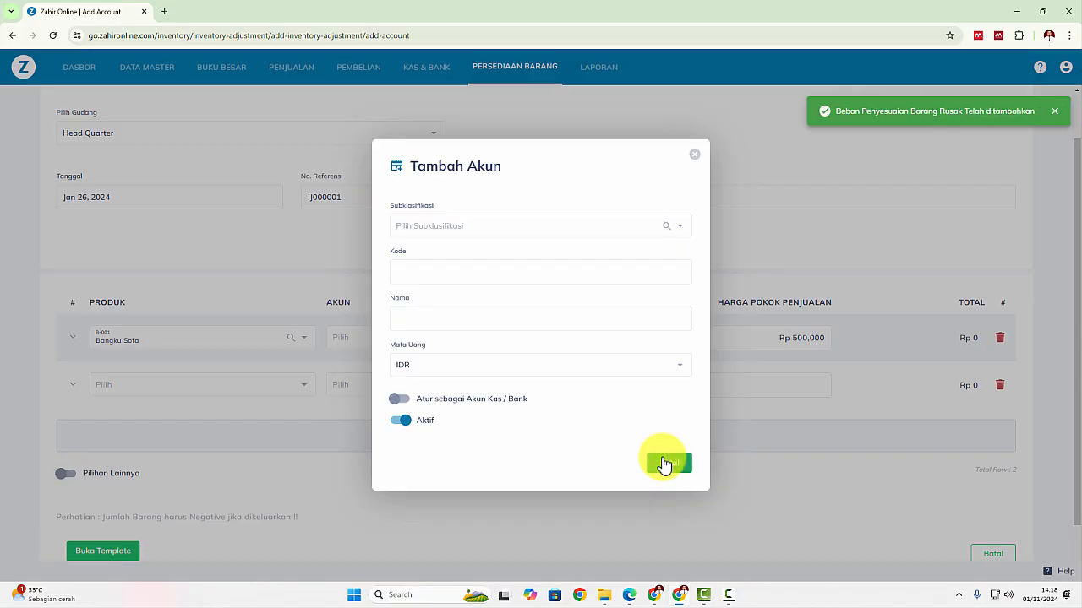
left_click(664, 464)
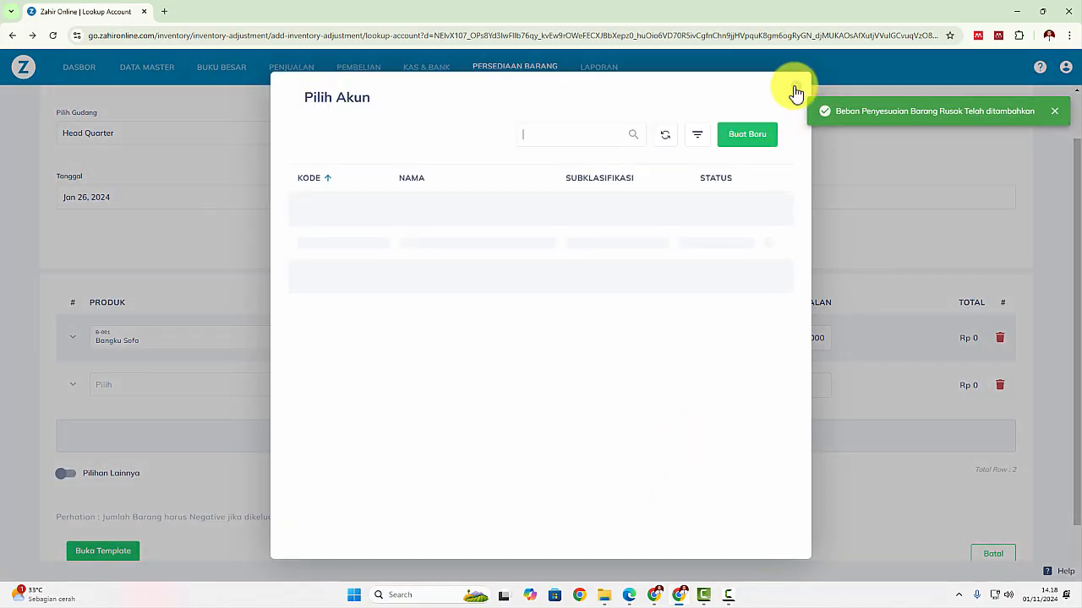
left_click(795, 89)
Assign the Beban Penyesuaian Barang Rusak account to the Bangku Sofa line
left_click(355, 343)
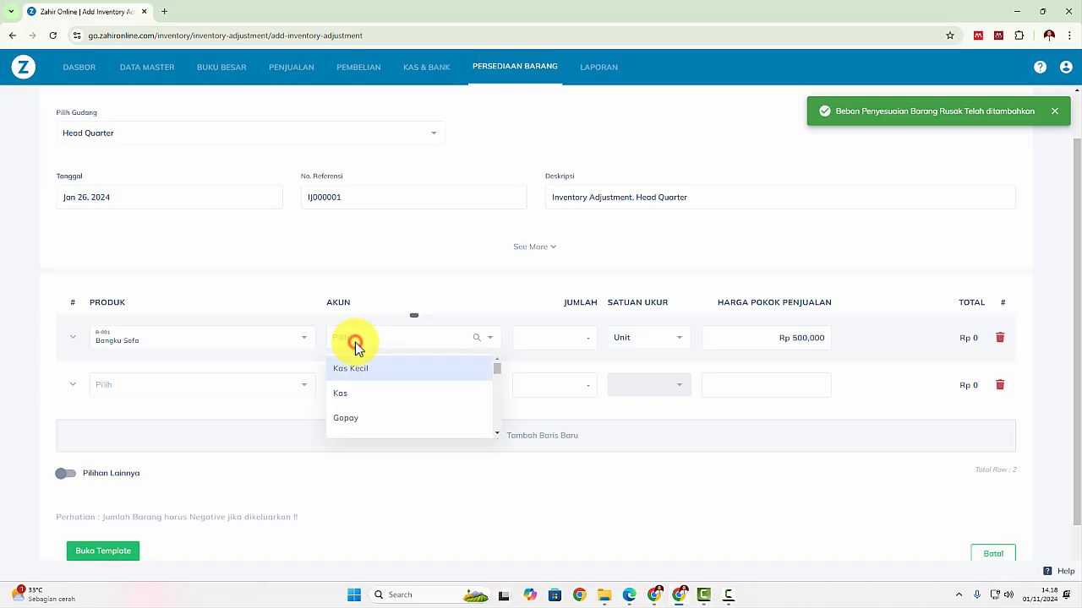
type("beban penyesua")
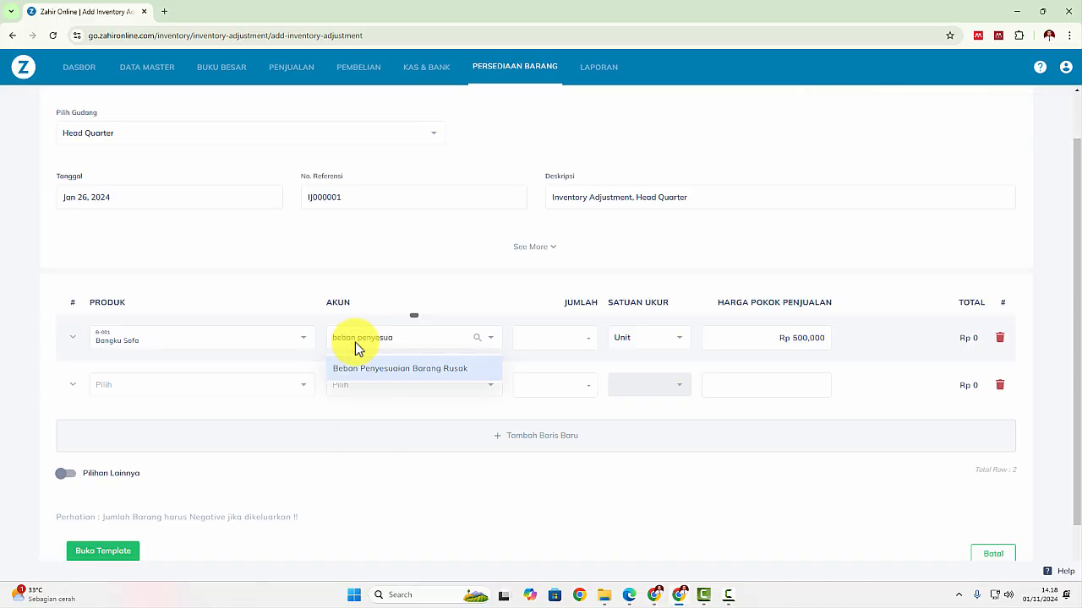
left_click(394, 370)
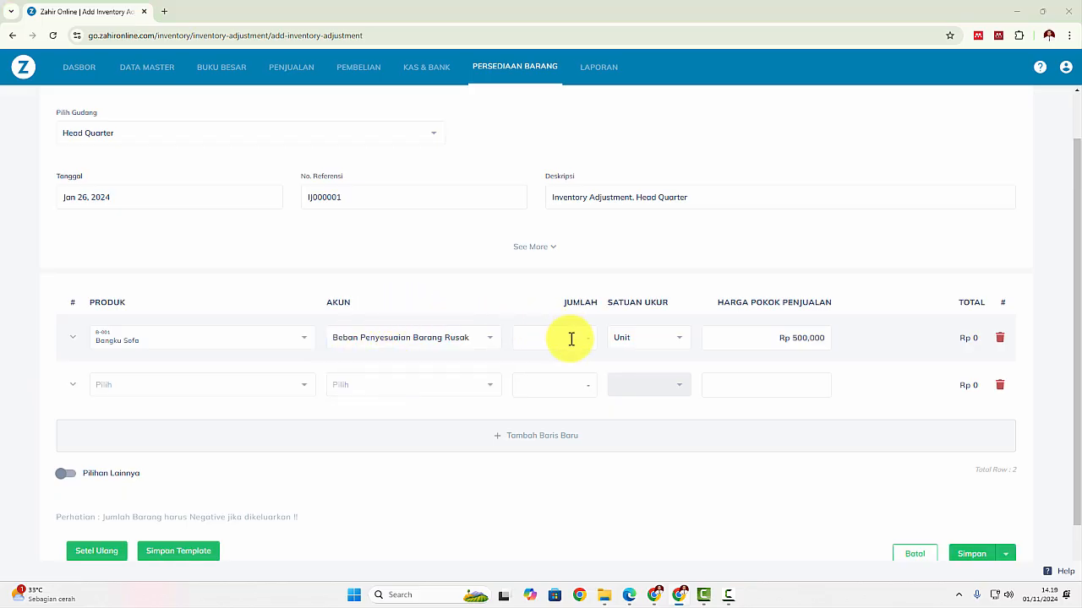
Check the damaged quantity in the PDF document and set the Bangku Sofa line's Jumlah to -1
key("alt+Tab")
key("alt+Tab")
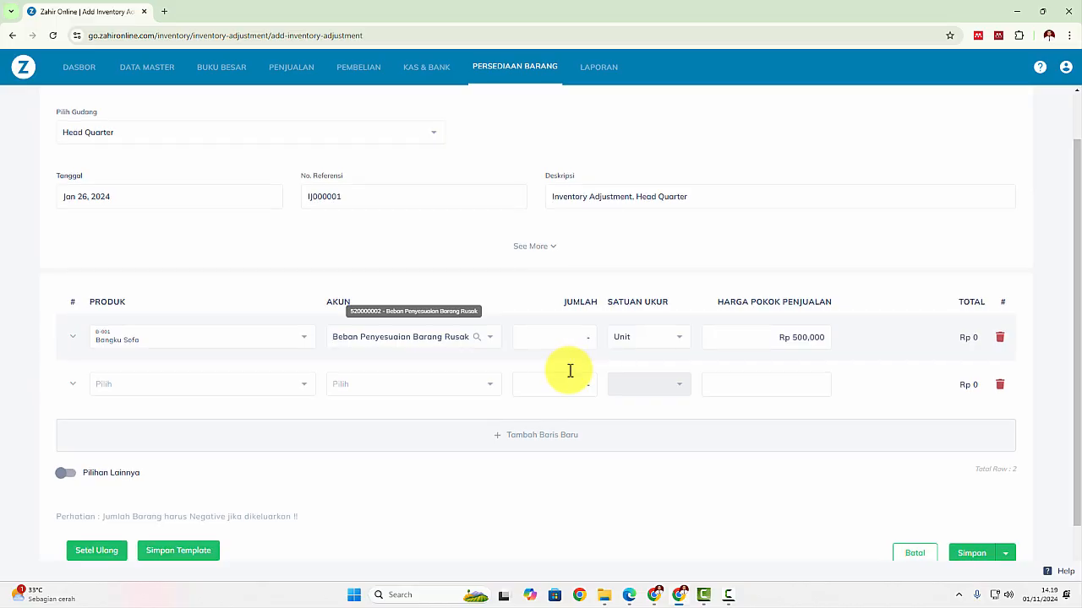
scroll(541, 388, "down", 1)
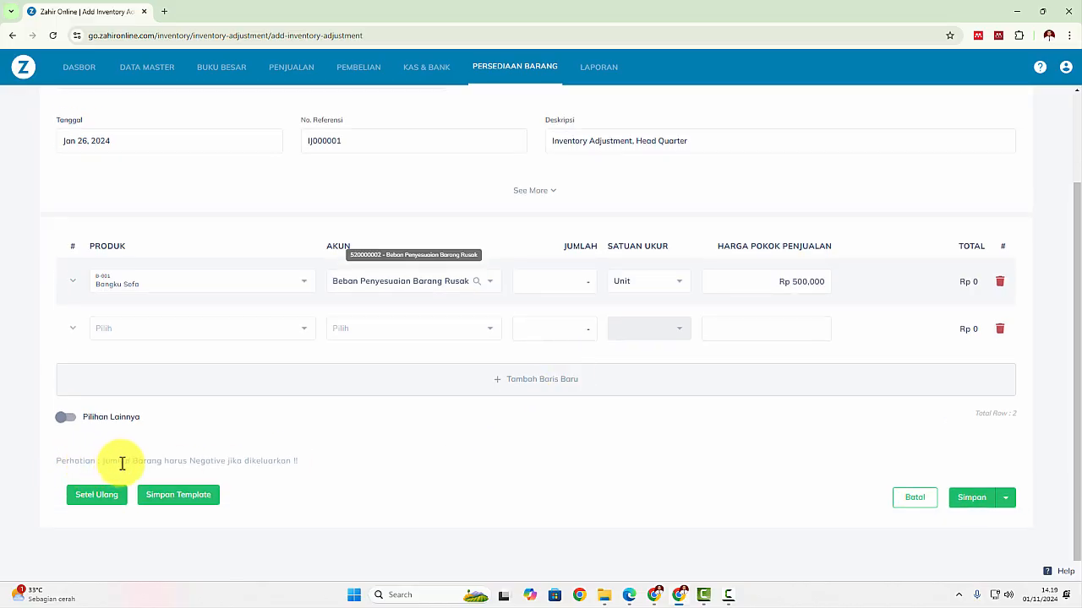
left_click(567, 284)
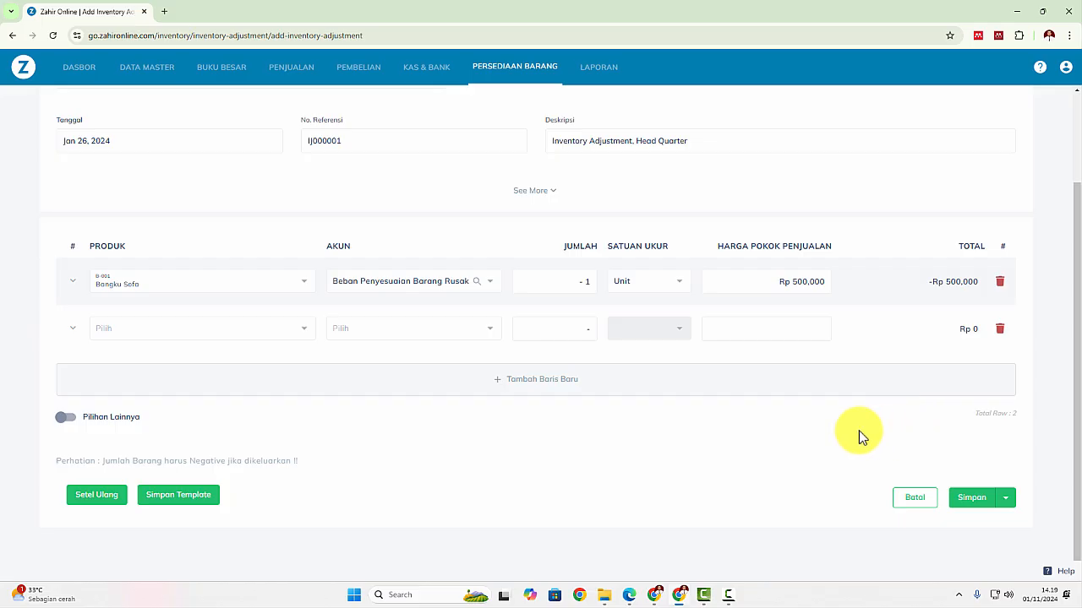
Review the inventory adjustment's header and Bangku Sofa line, and save the adjustment
scroll(859, 430, "up", 2)
scroll(857, 431, "down", 2)
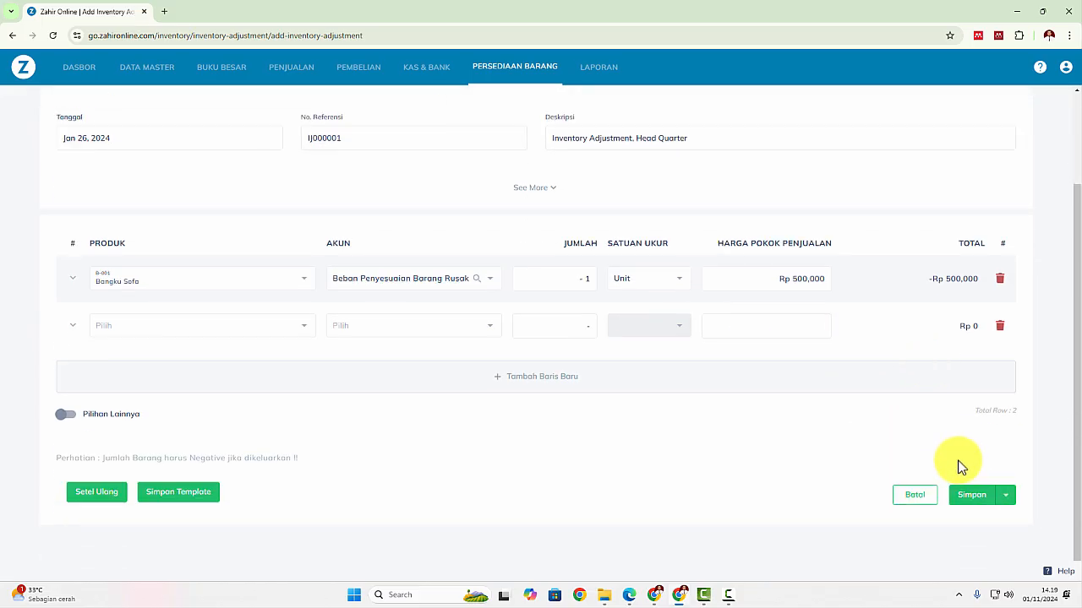
left_click(973, 496)
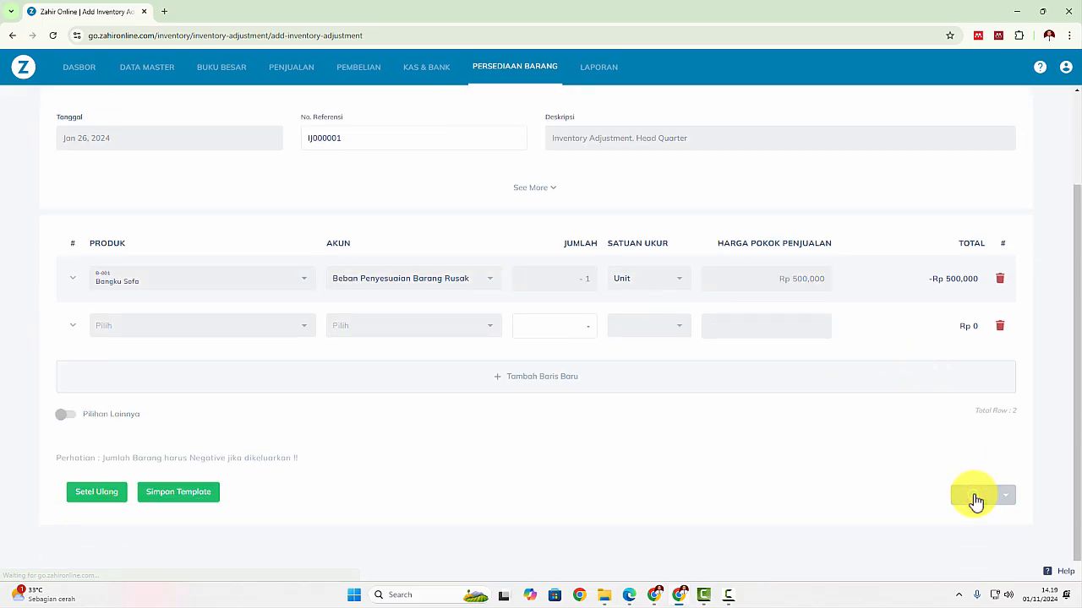
key("alt+Tab")
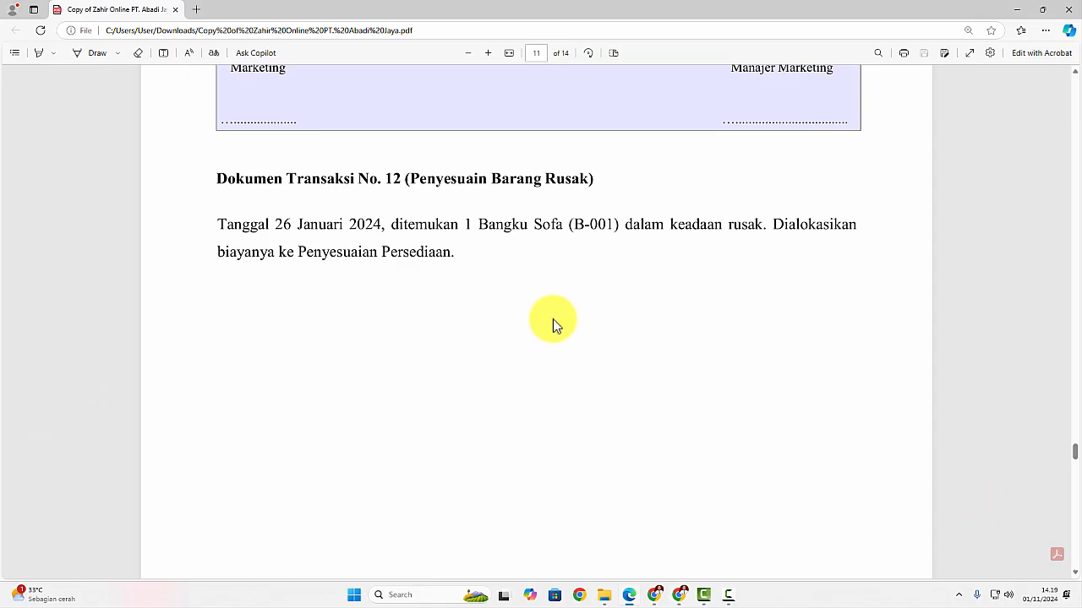
key("alt+Tab")
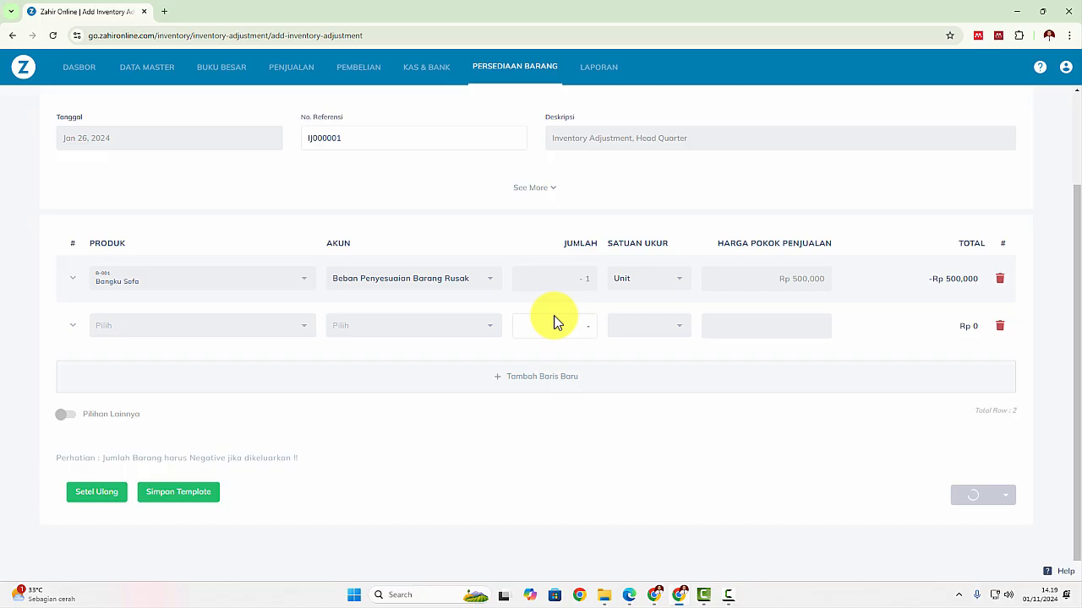
key("alt+Tab")
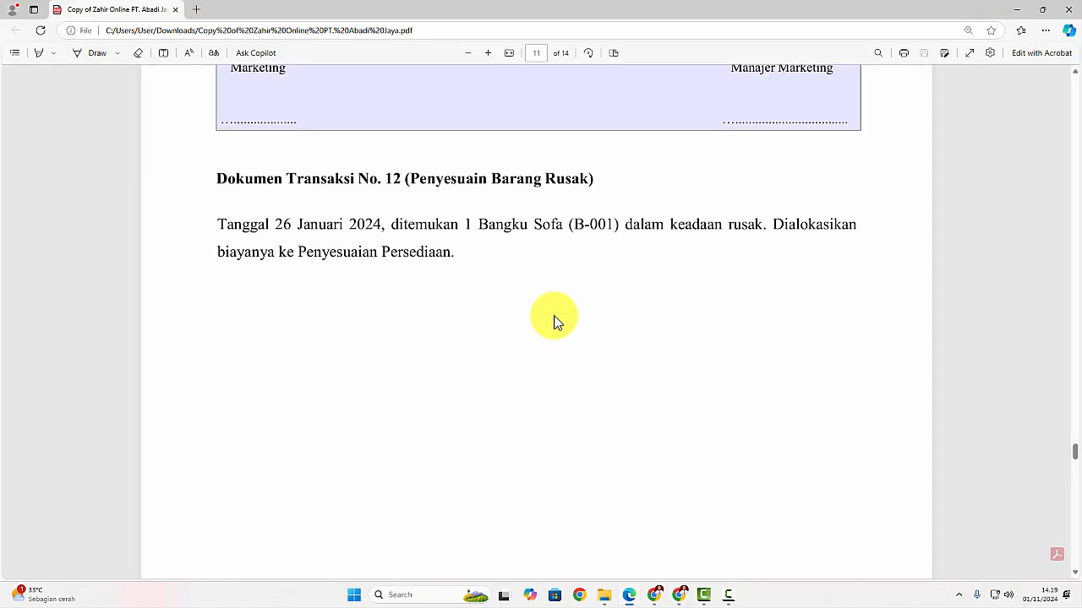
key("alt+Tab")
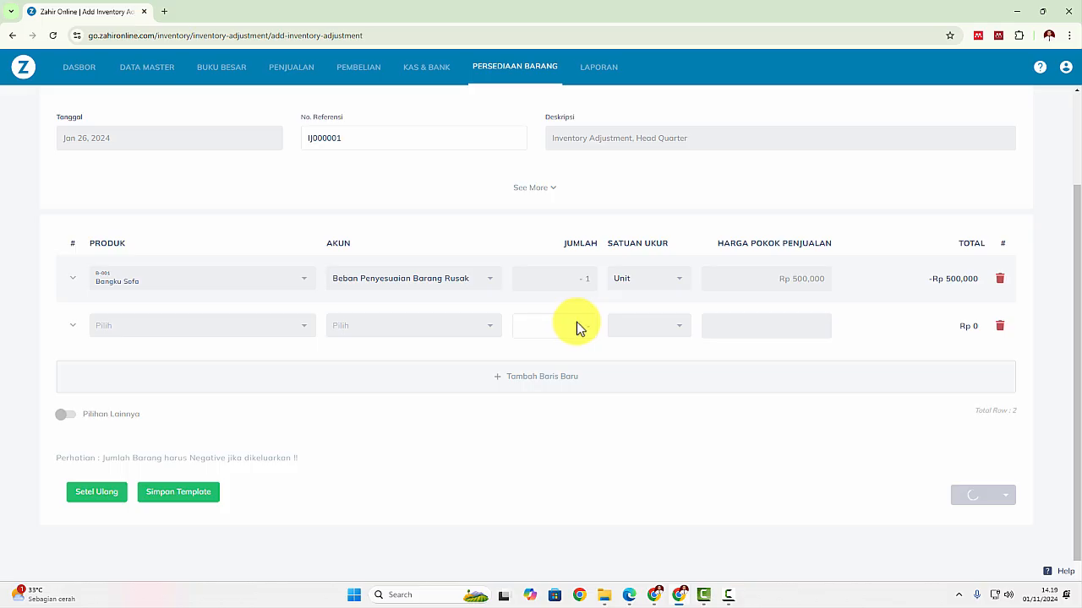
key("alt+Tab")
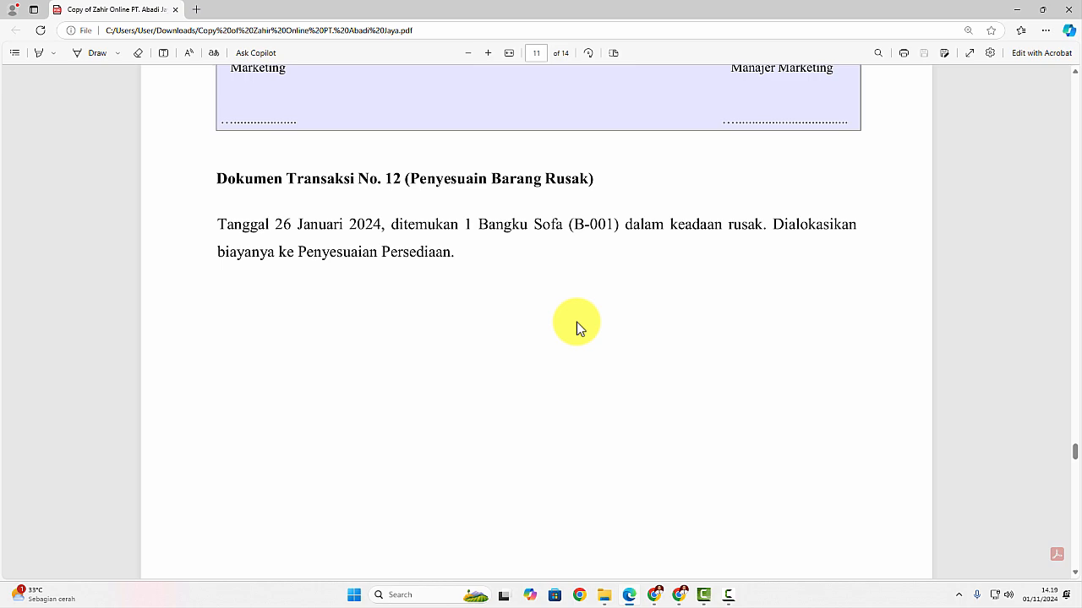
key("alt+Tab")
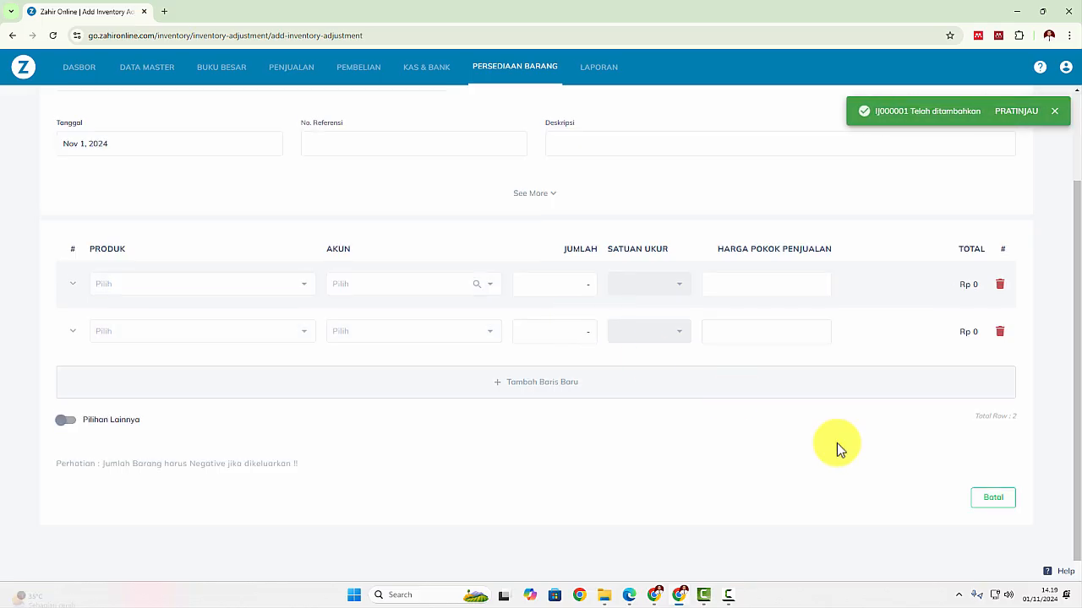
Leave the adjustment form and open the journal voucher of inventory adjustment IJ000001
left_click(984, 500)
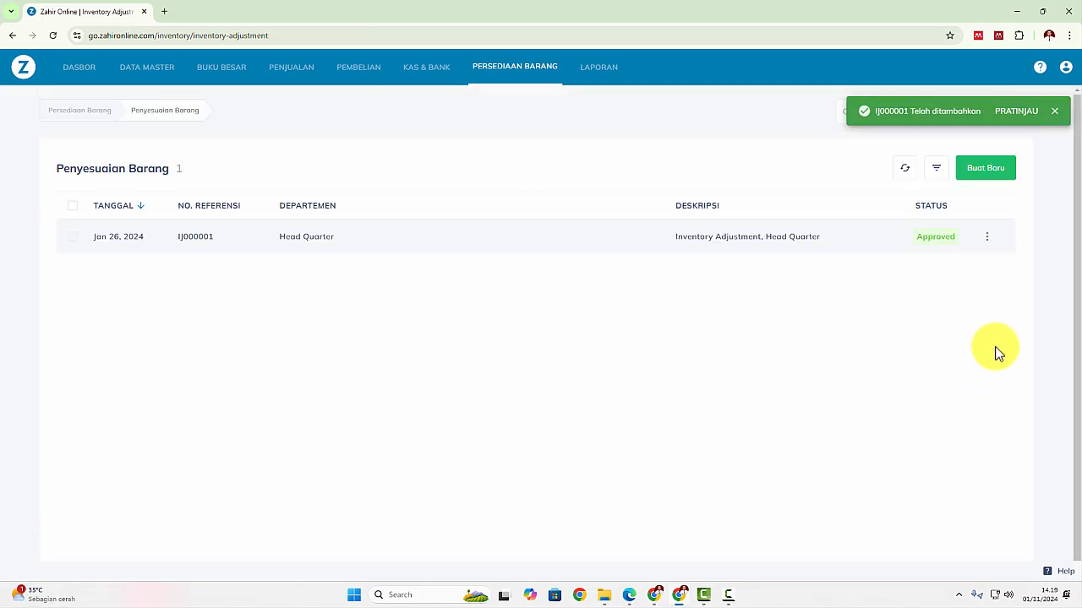
left_click(987, 243)
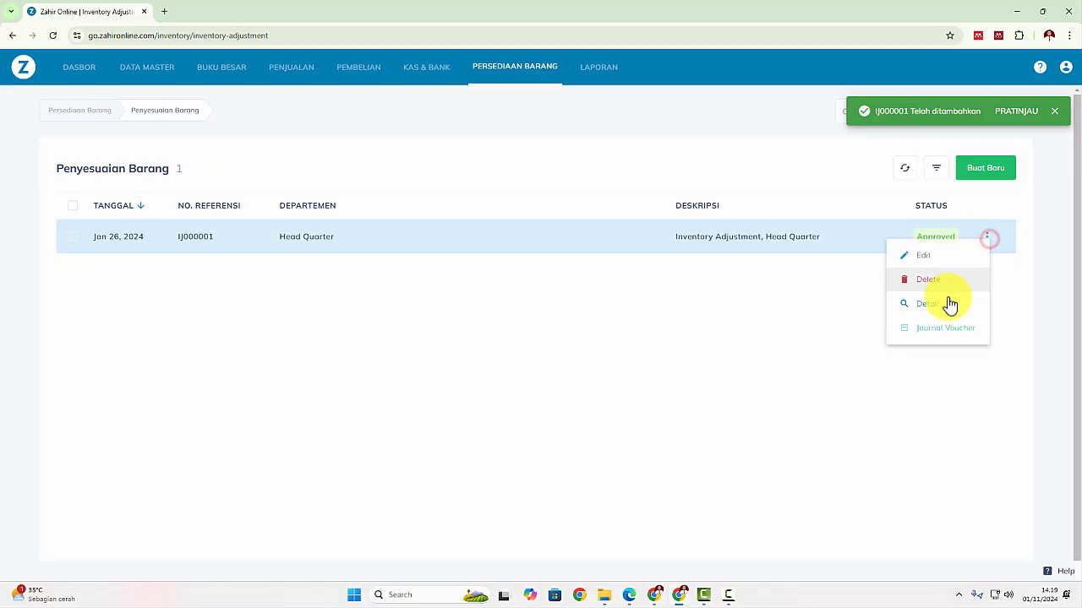
left_click(944, 330)
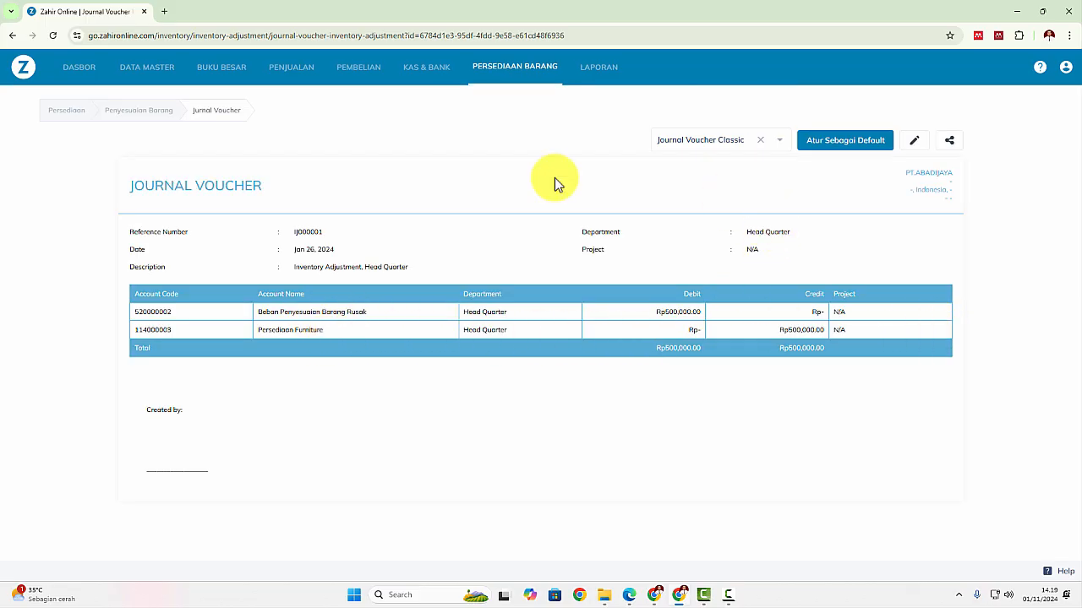
Switch to the PDF and review Dokumen Transaksi No. 13 (Biaya Jasa Pembuatan Website Online)
key("alt+Tab")
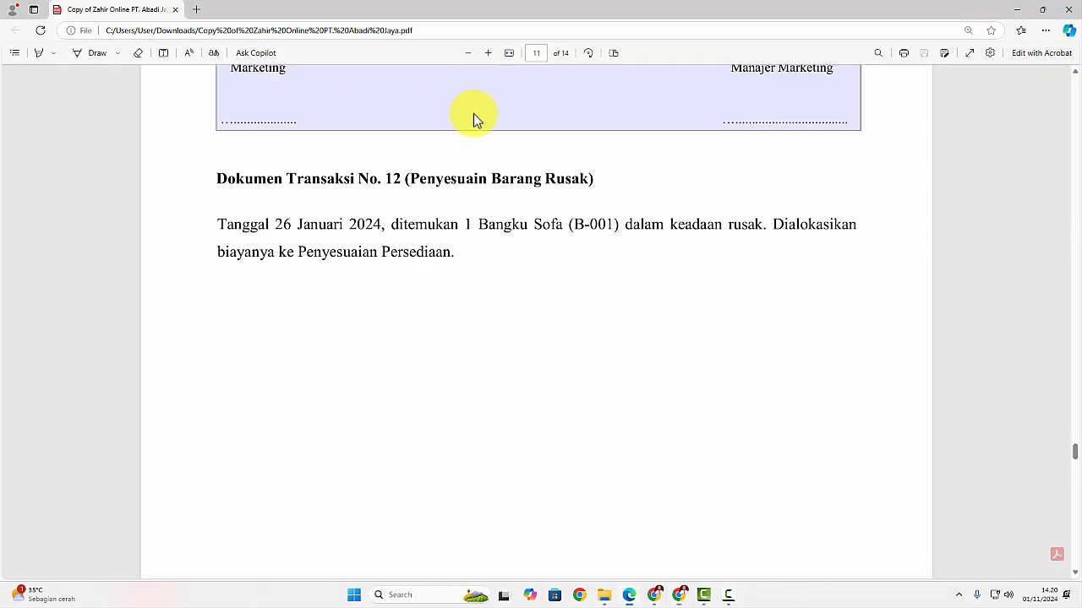
scroll(481, 224, "down", 10)
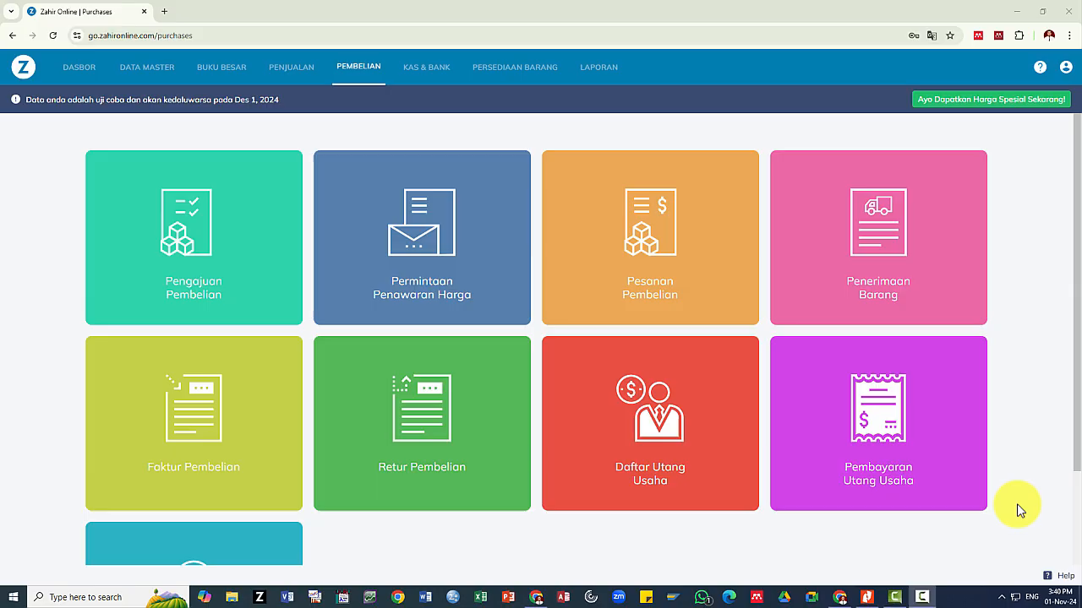
key("alt+Tab")
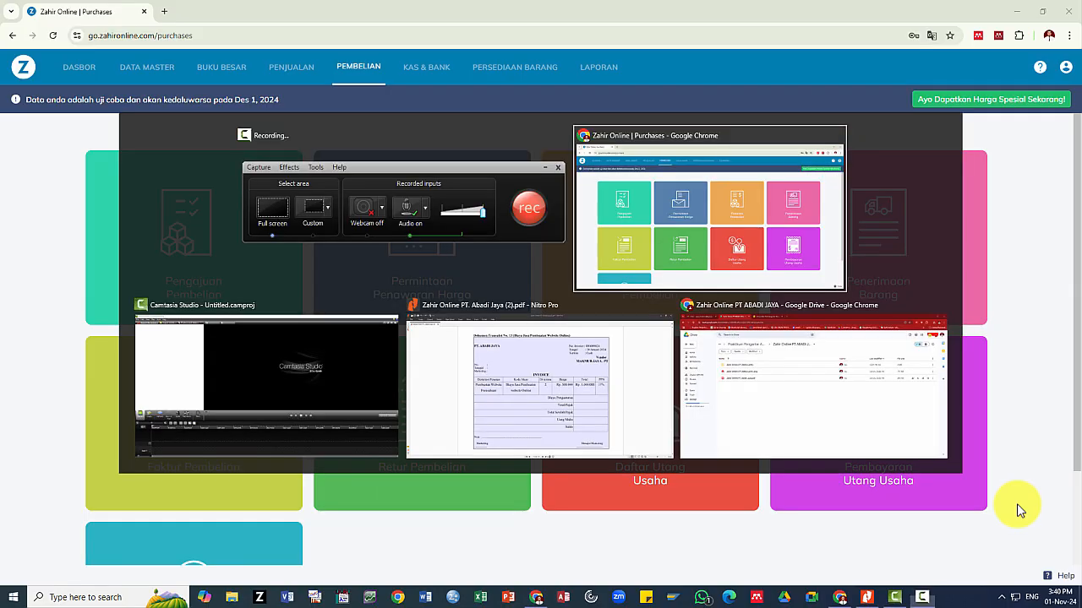
key("alt+Tab")
key("alt+Tab")
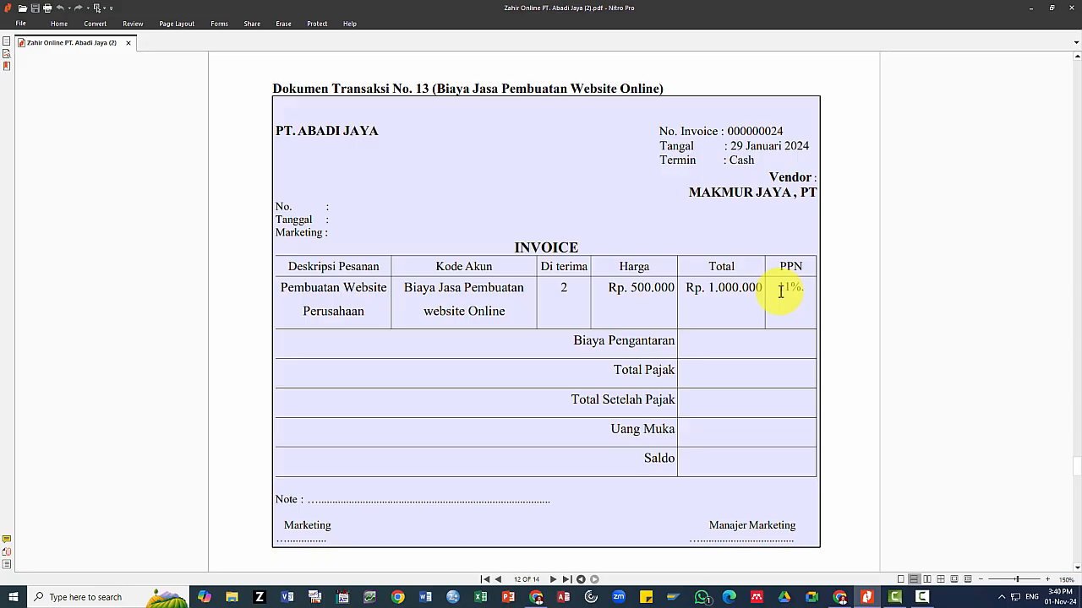
Return to Zahir Online and start a new Faktur Pembelian
key("alt+Tab")
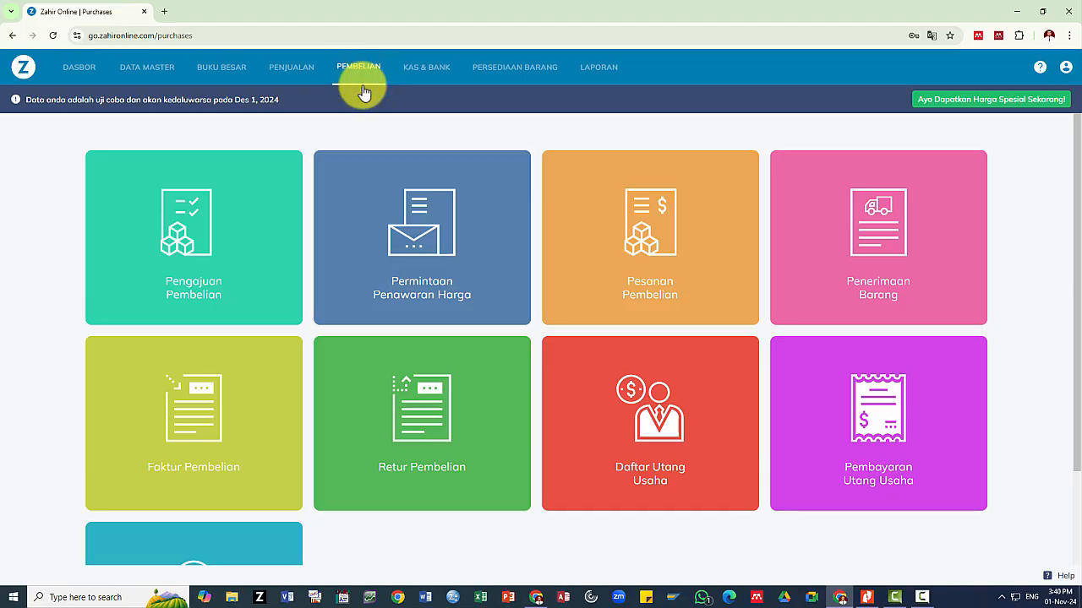
mouse_move(198, 429)
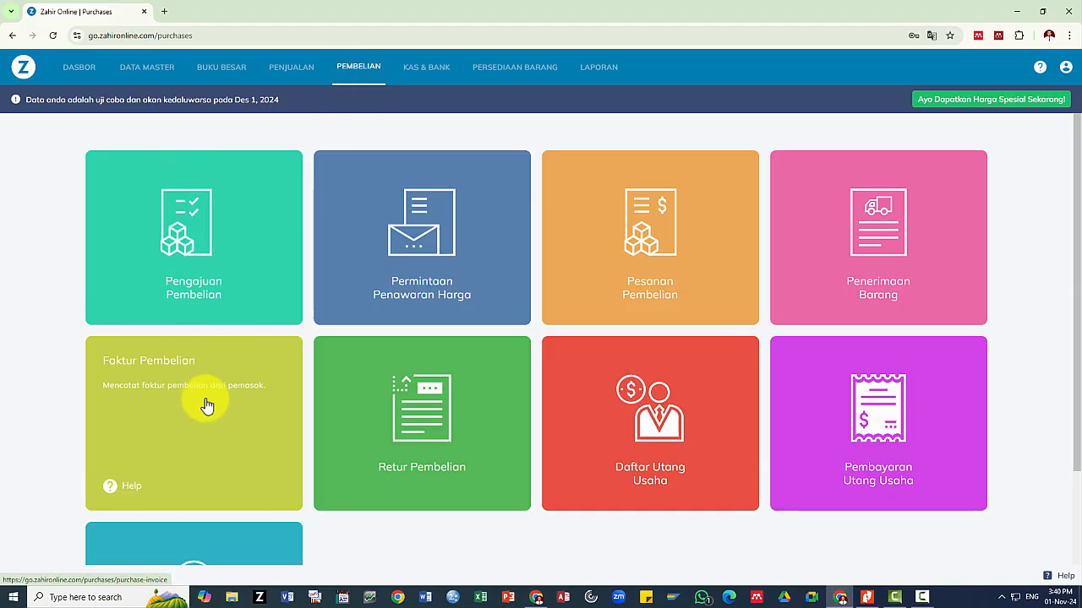
left_click(205, 408)
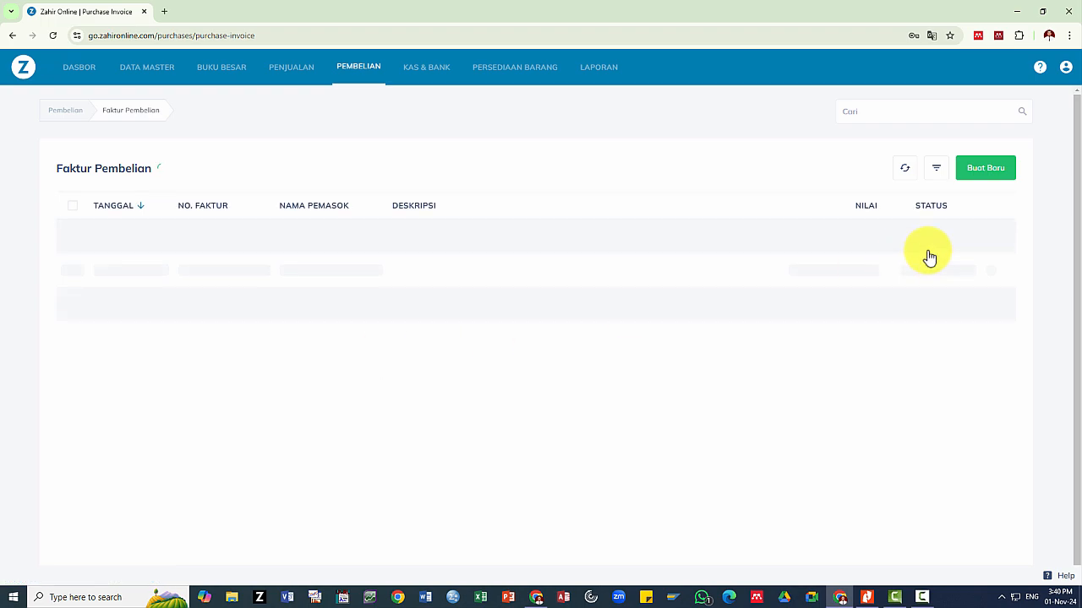
left_click(981, 173)
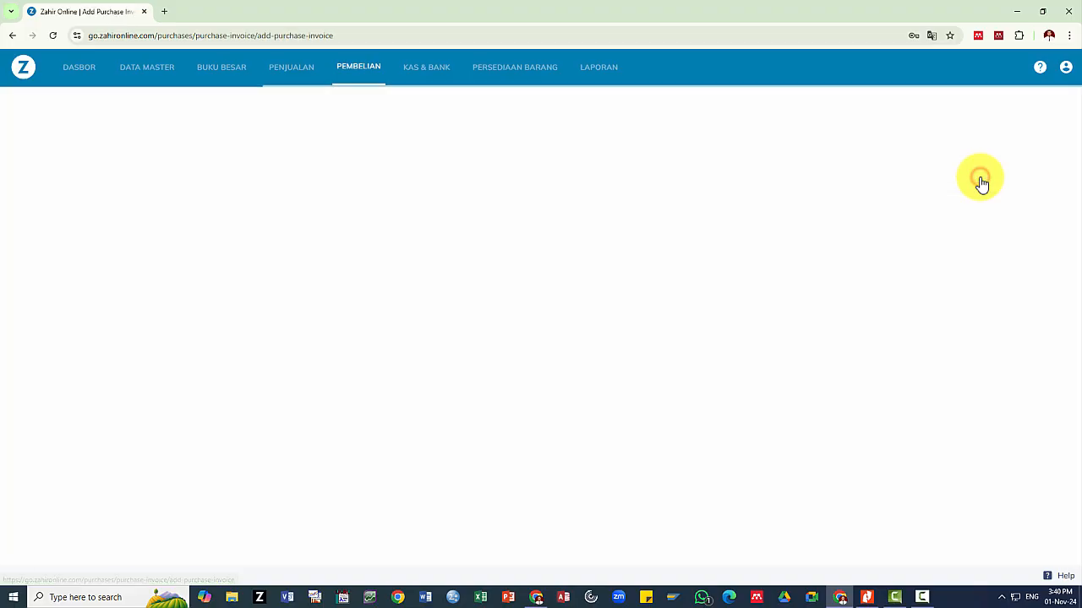
Start a new contact from the invoice's supplier selection and name it MAKMUR JAYA , PT, copying the vendor name from the PDF document
key("alt+Tab")
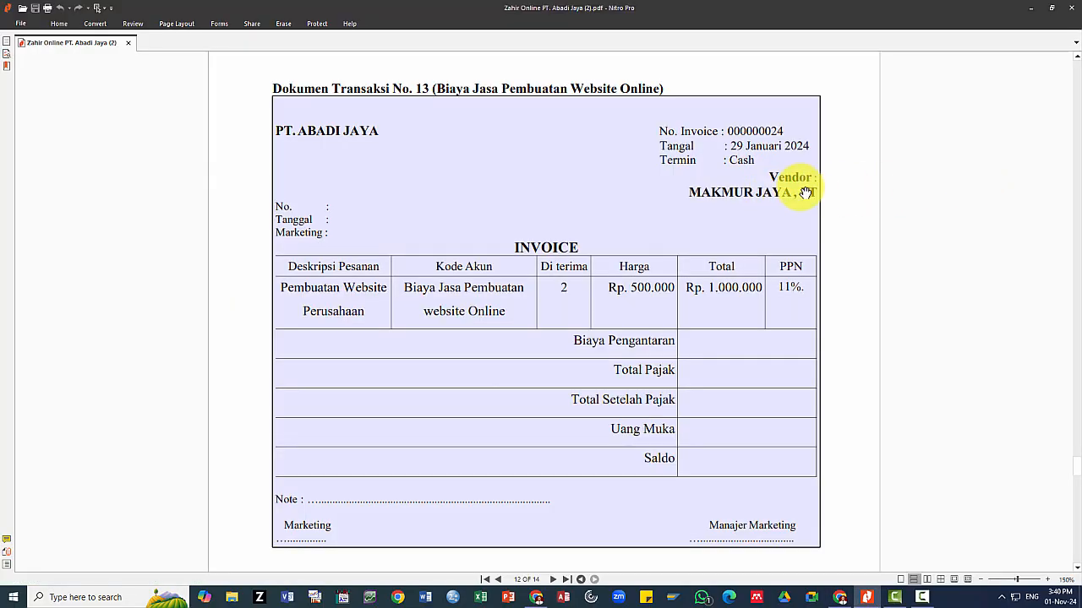
key("alt+Tab")
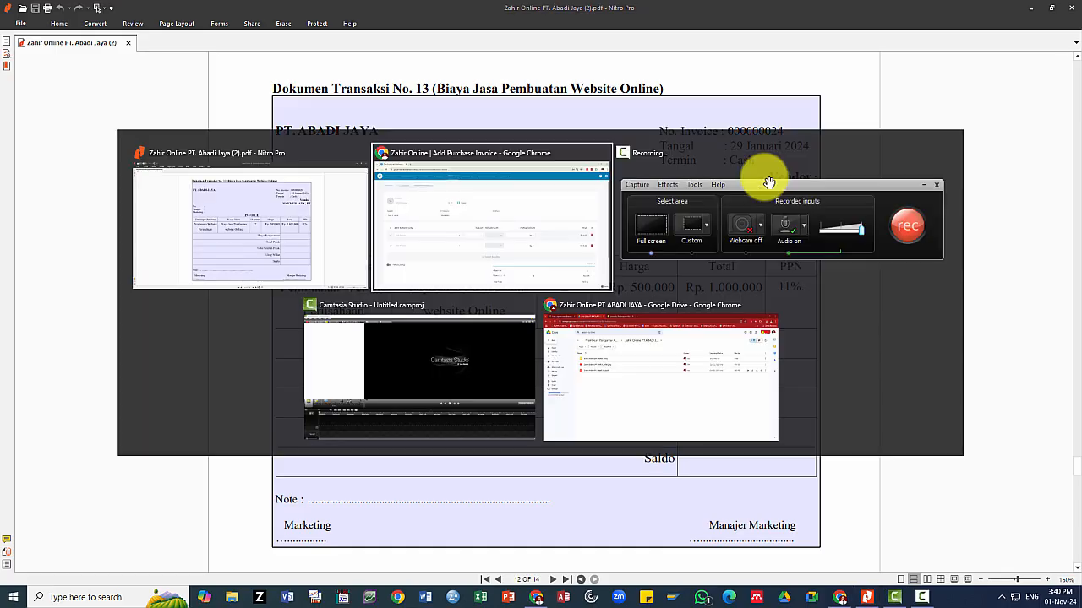
left_click(339, 196)
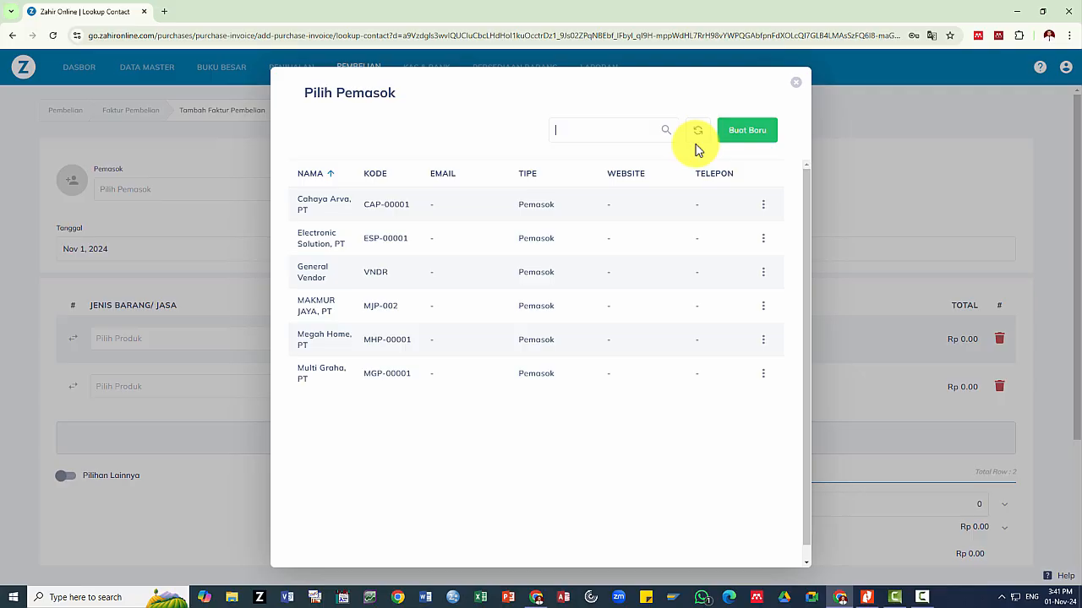
left_click(742, 135)
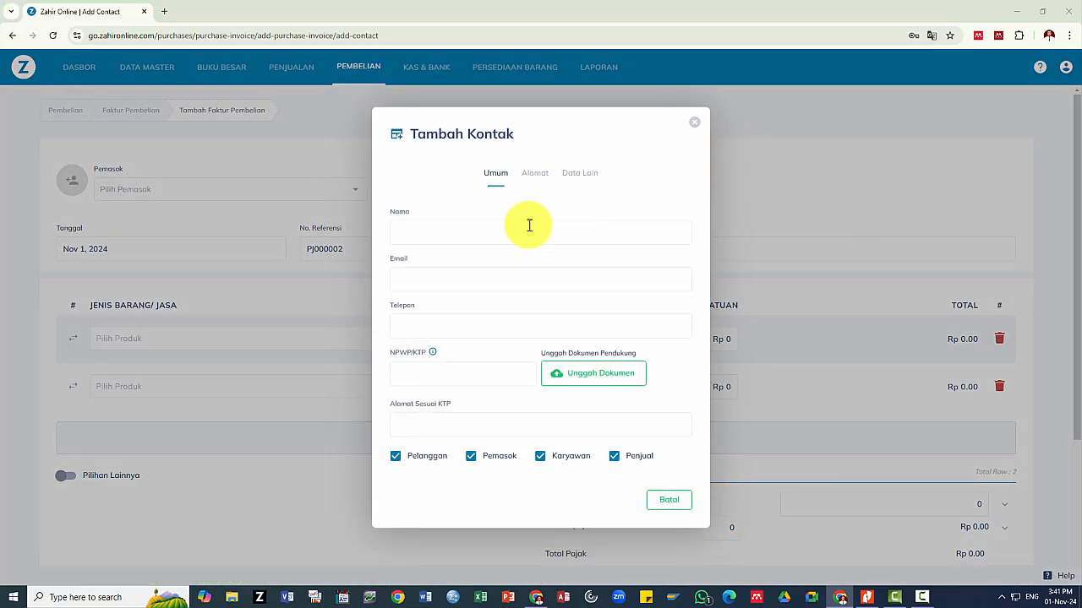
key("alt+Tab")
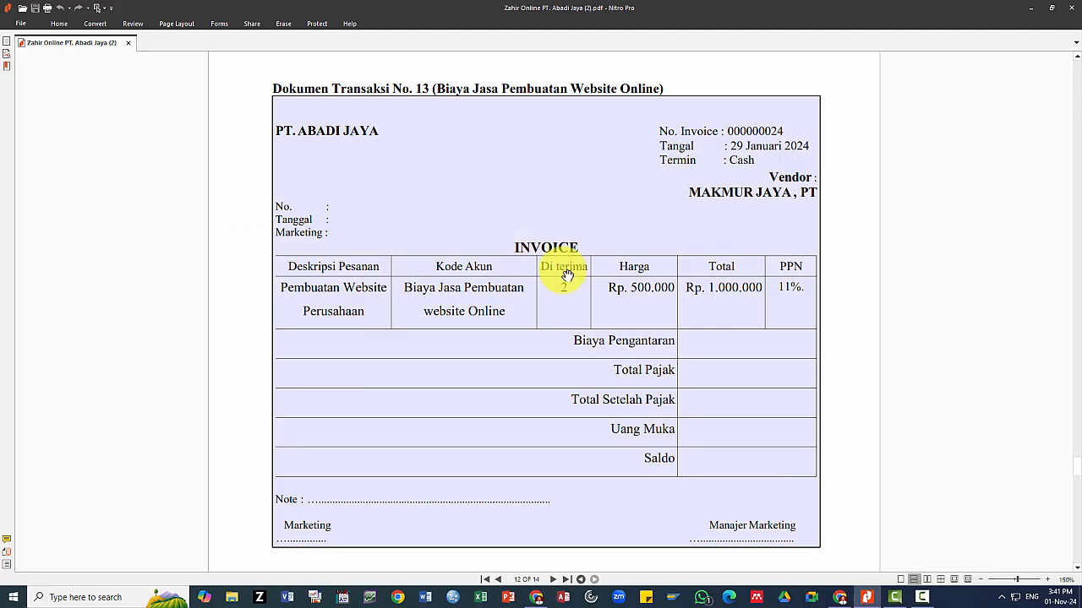
left_click(54, 23)
left_click(56, 49)
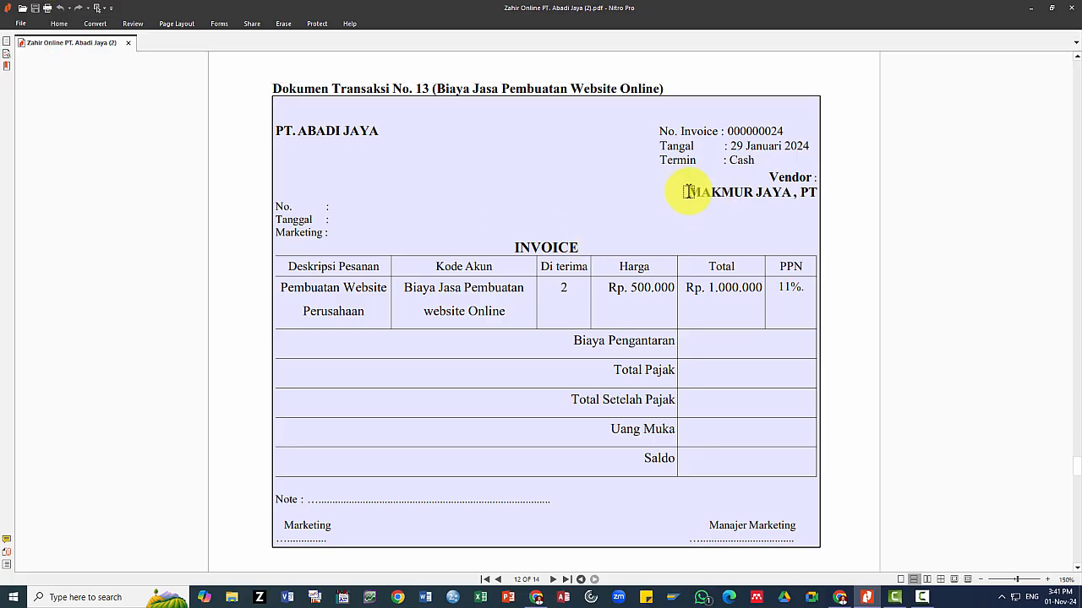
left_click_drag(688, 192, 815, 193)
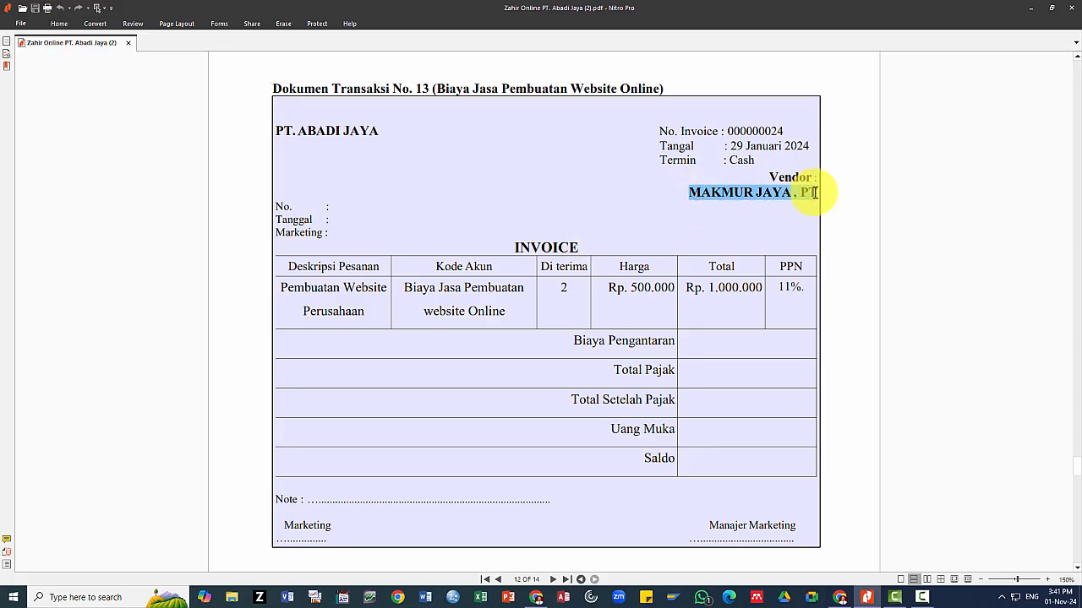
key("ctrl+c")
key("alt+Tab")
left_click(466, 230)
key("ctrl+v")
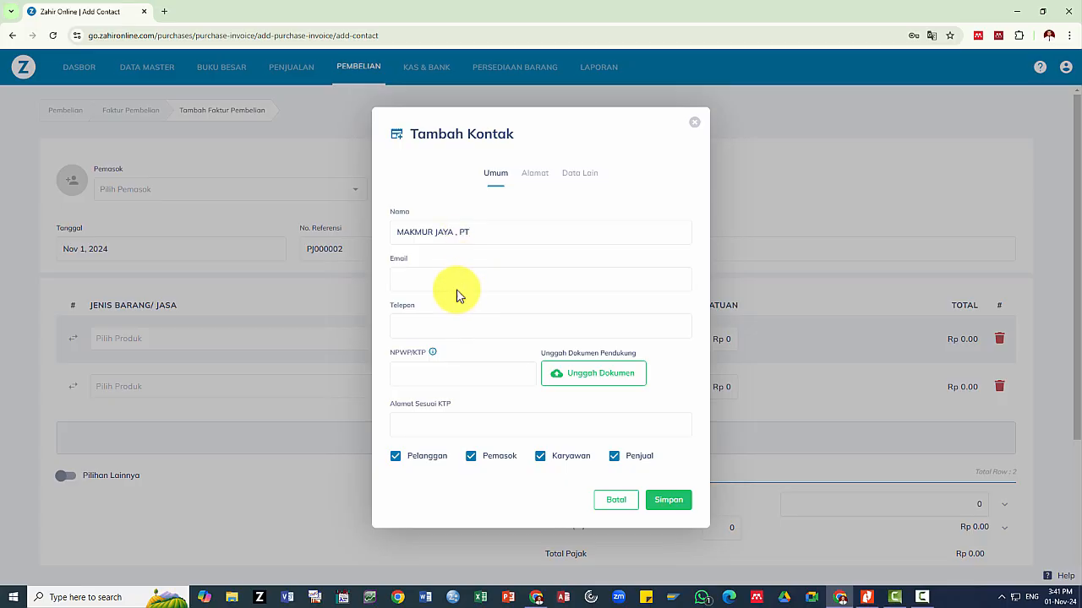
Limit the new contact's type to Pemasok, save it and close the contact form
left_click(435, 457)
left_click(575, 458)
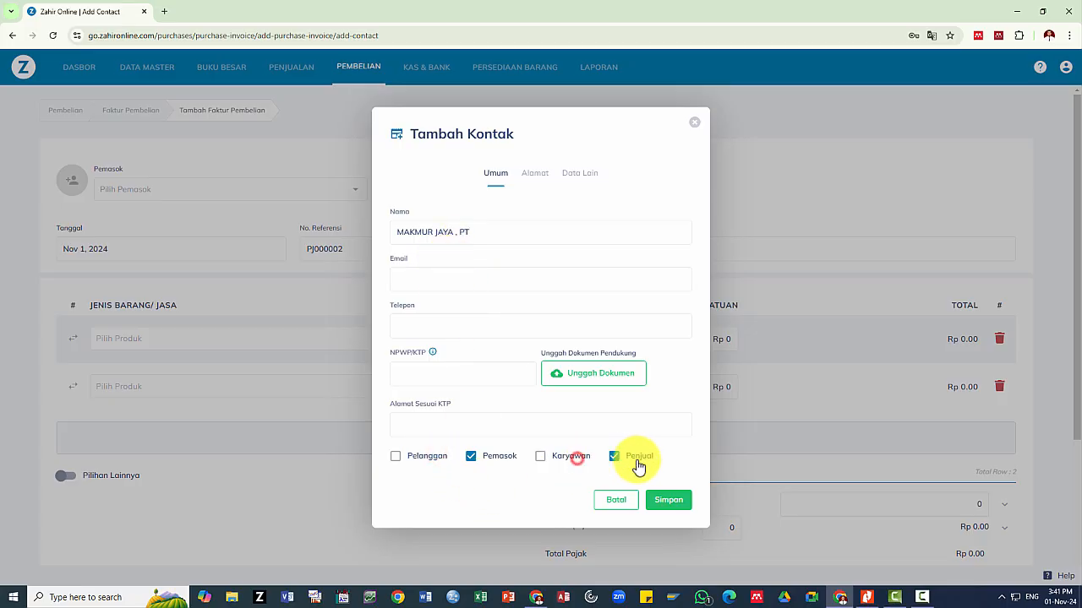
left_click(639, 465)
left_click(677, 506)
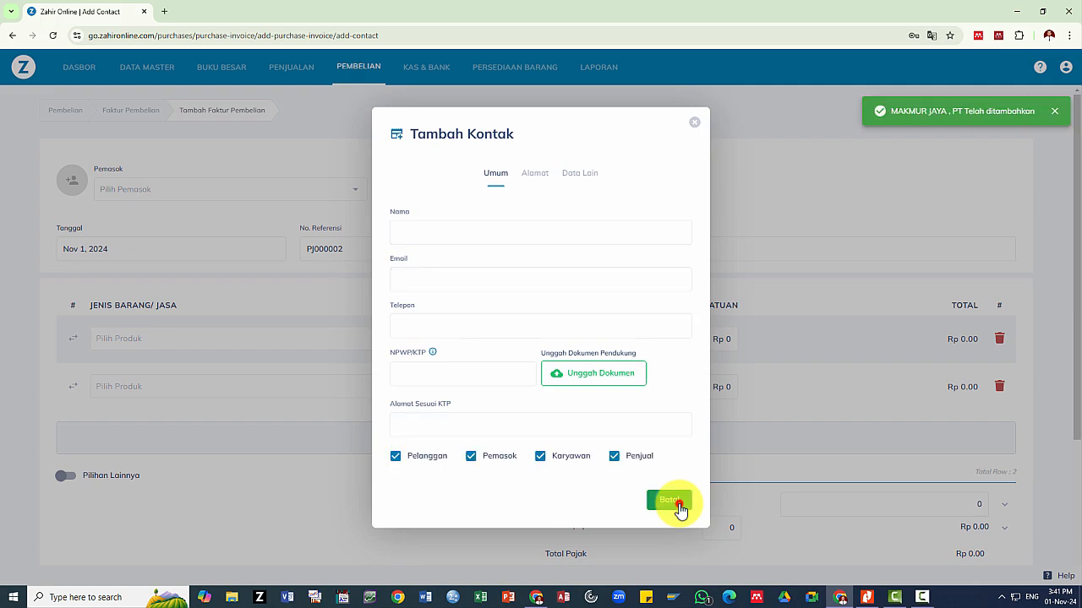
left_click(679, 505)
Set the purchase invoice's Pemasok to the newly added MAKMUR JAYA , PT
left_click(112, 187)
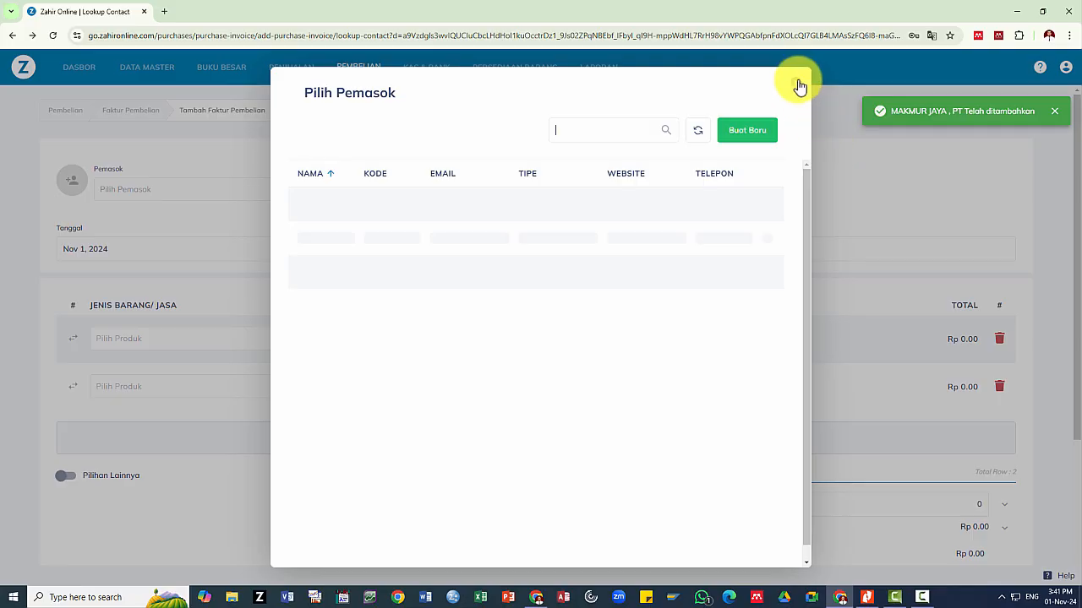
left_click(799, 85)
left_click(121, 193)
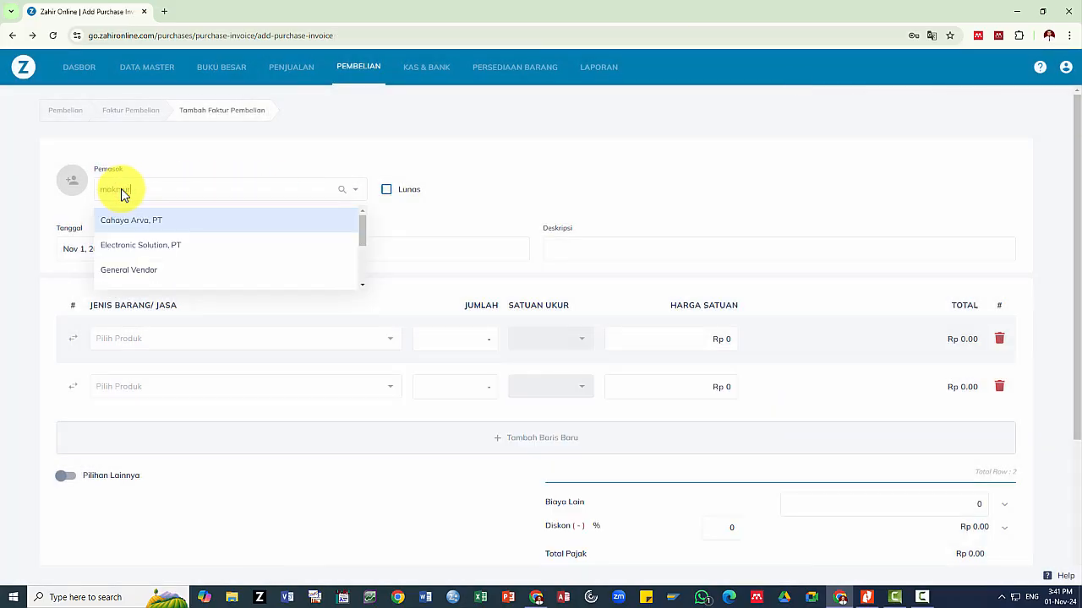
type("makmur")
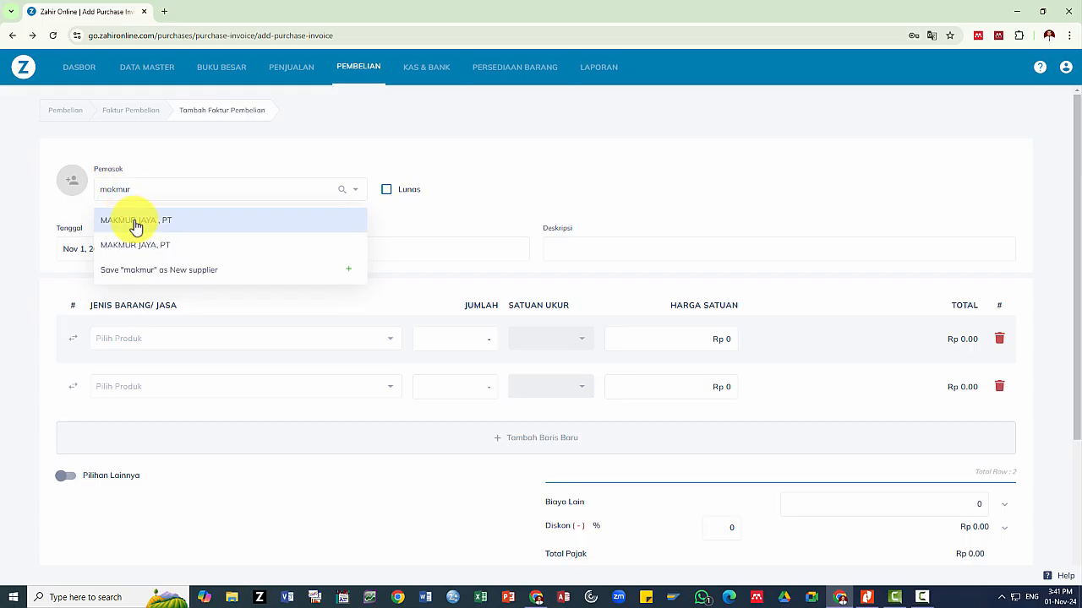
left_click(136, 222)
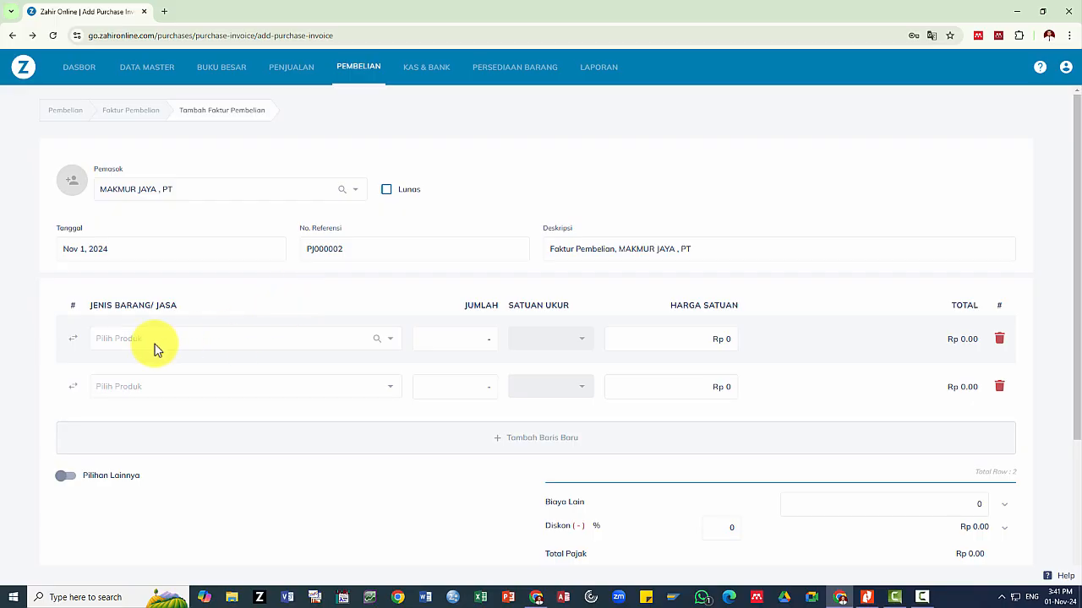
Mark the purchase invoice as Lunas, check the payment term in the PDF, and set the payment account to Bank
left_click(388, 191)
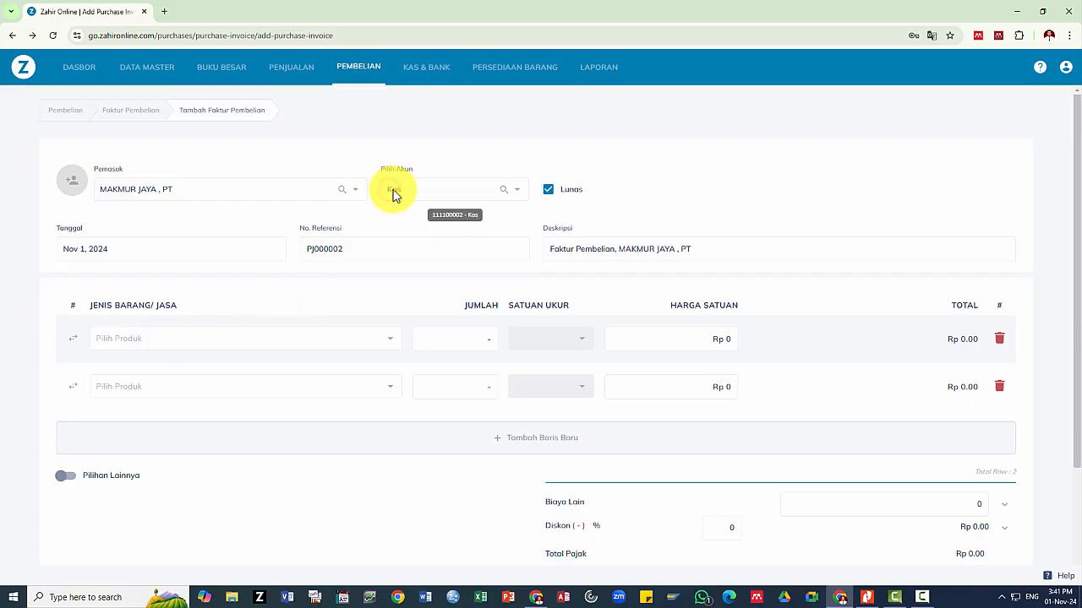
key("alt+Tab")
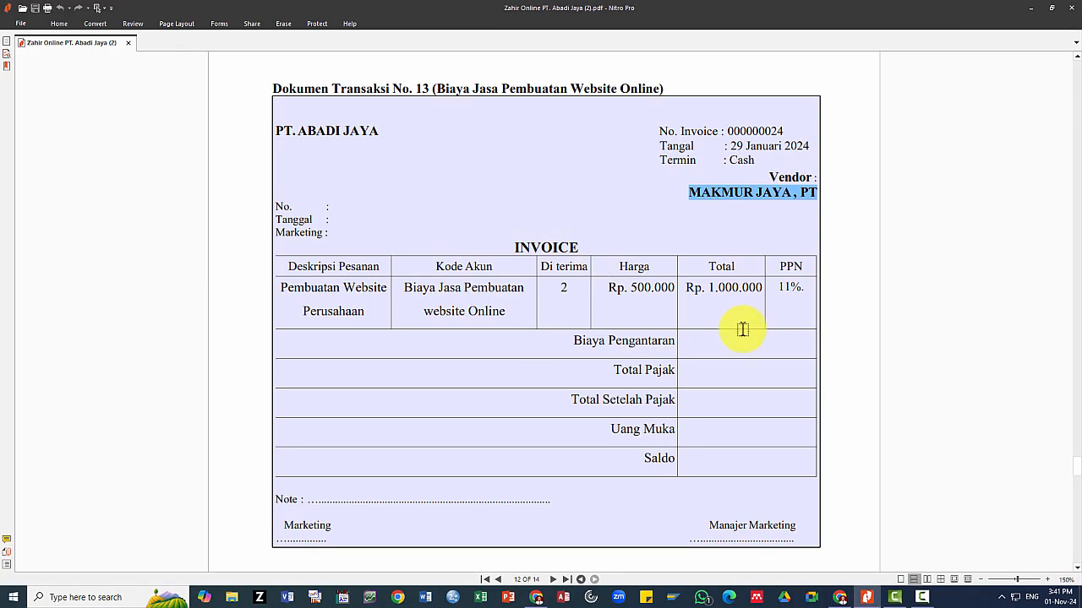
key("alt+Tab")
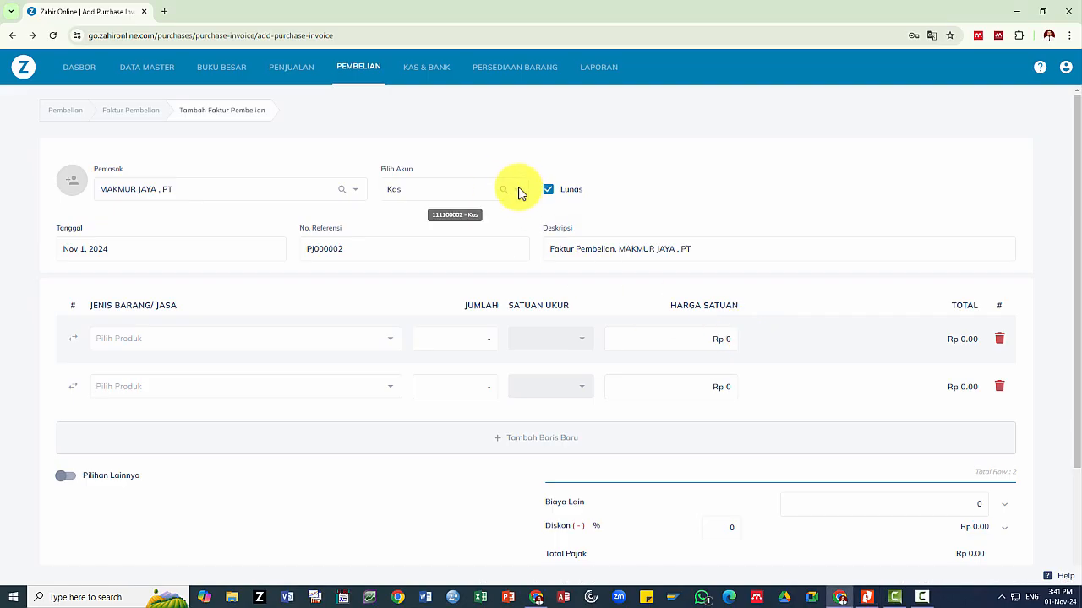
left_click(520, 193)
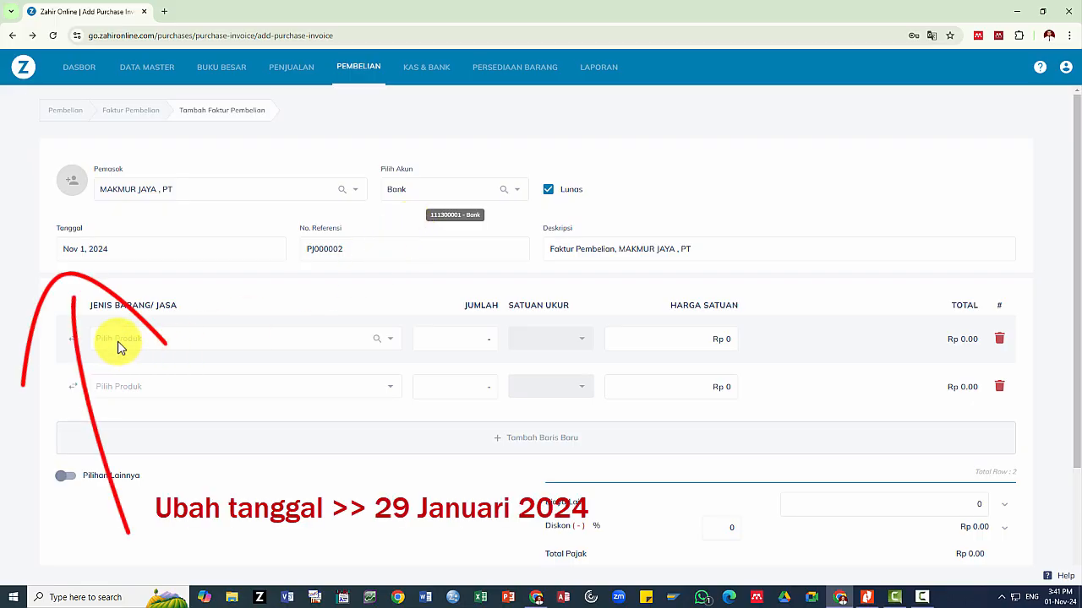
Switch the first invoice line from product to service entry, checking the order line in the PDF document
left_click(72, 343)
key("alt+Tab")
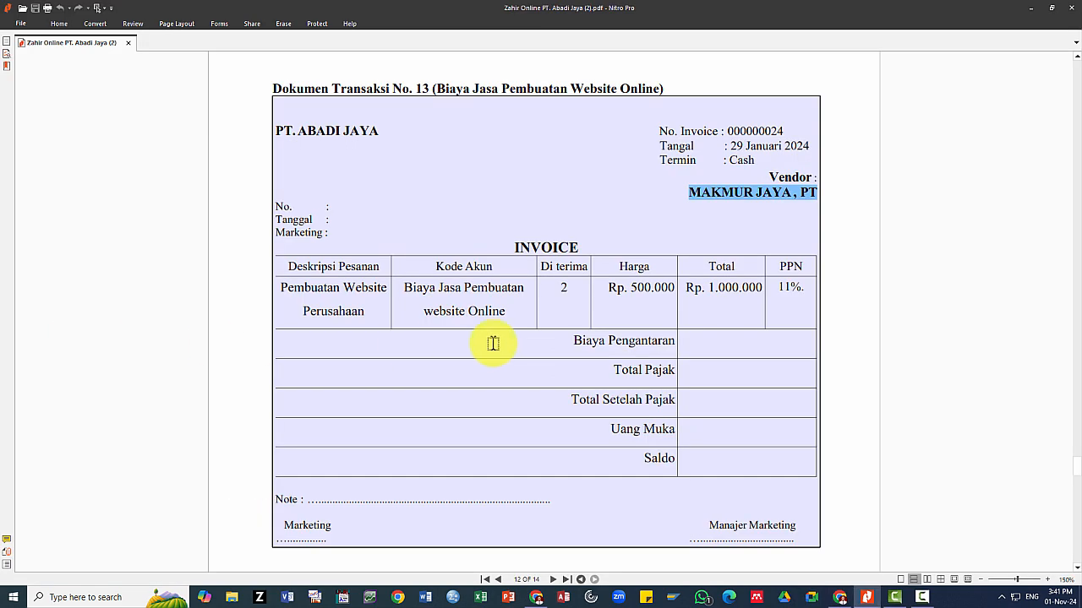
scroll(493, 343, "down", 1)
scroll(493, 343, "up", 1)
key("alt+Tab")
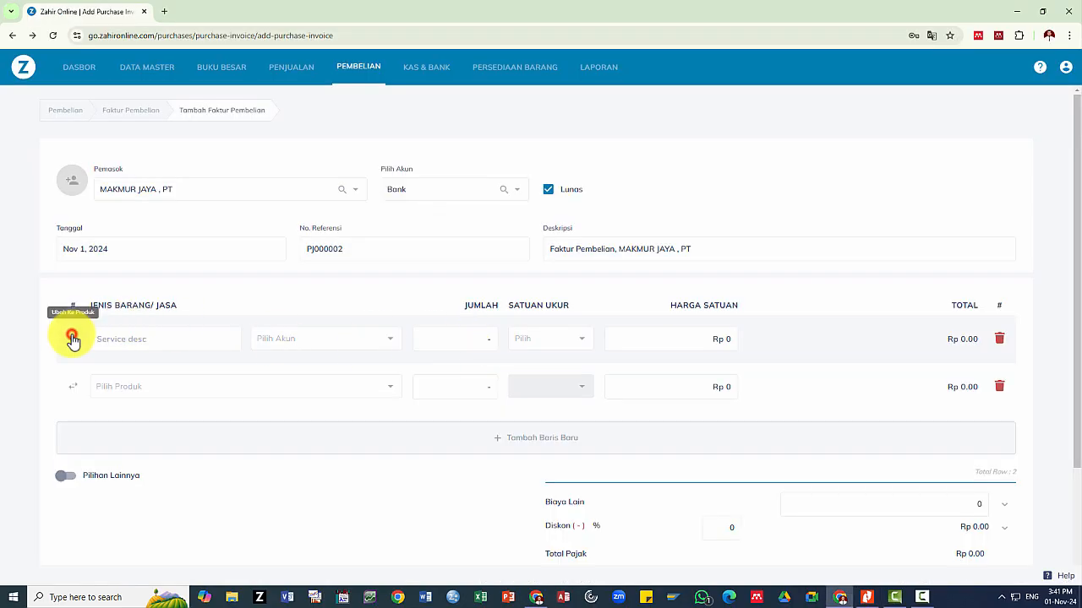
left_click(73, 339)
left_click(73, 339)
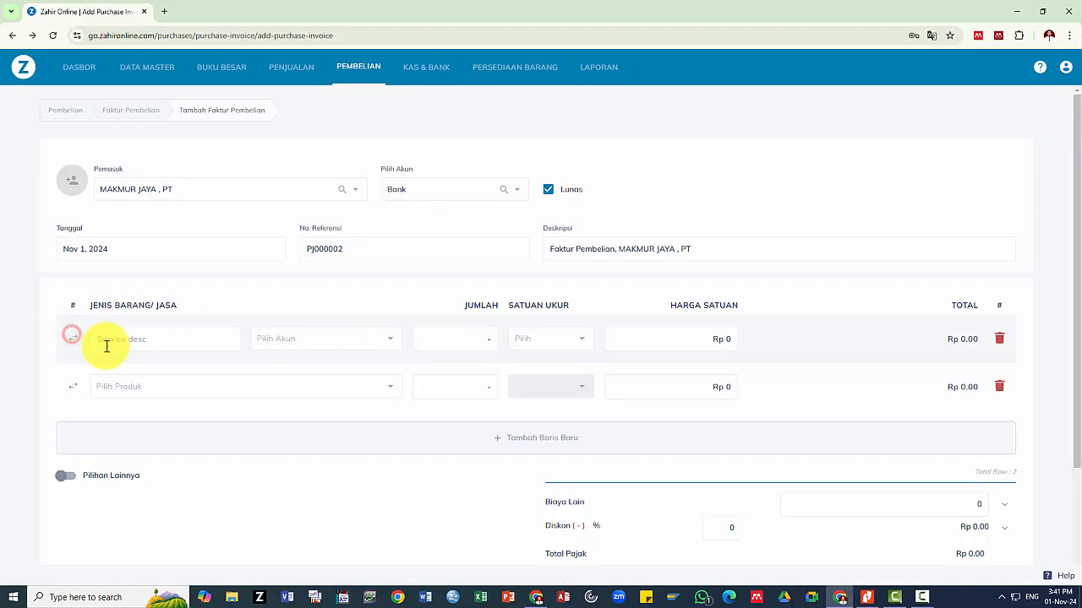
Copy the order description Pembuatan Website Perusahaan from the PDF invoice into the first line's service description
left_click(148, 342)
key("alt+Tab")
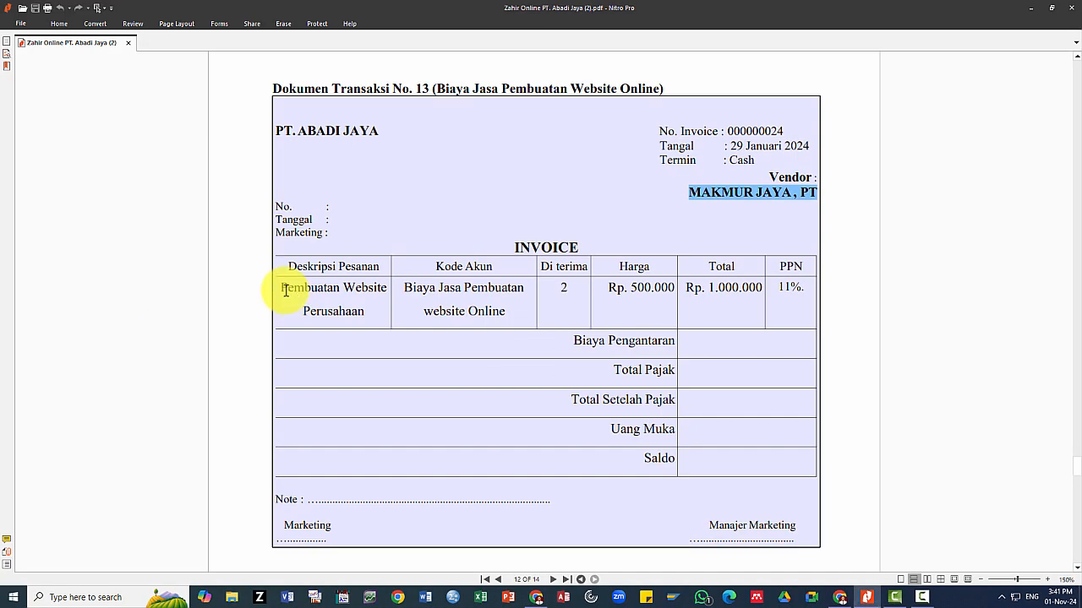
left_click_drag(280, 286, 362, 317)
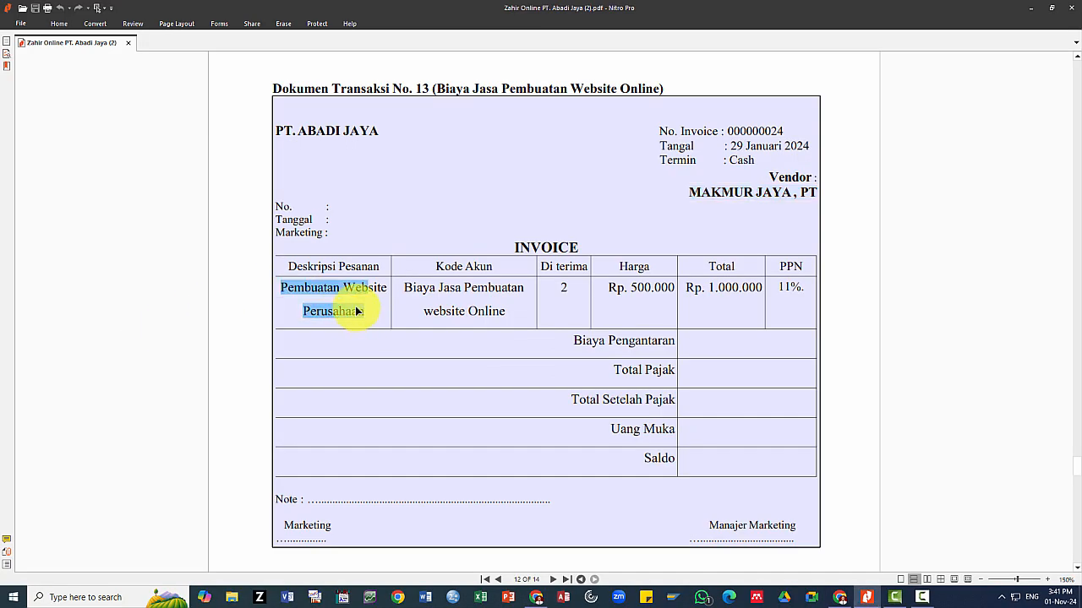
left_click(290, 290)
left_click_drag(282, 288, 370, 313)
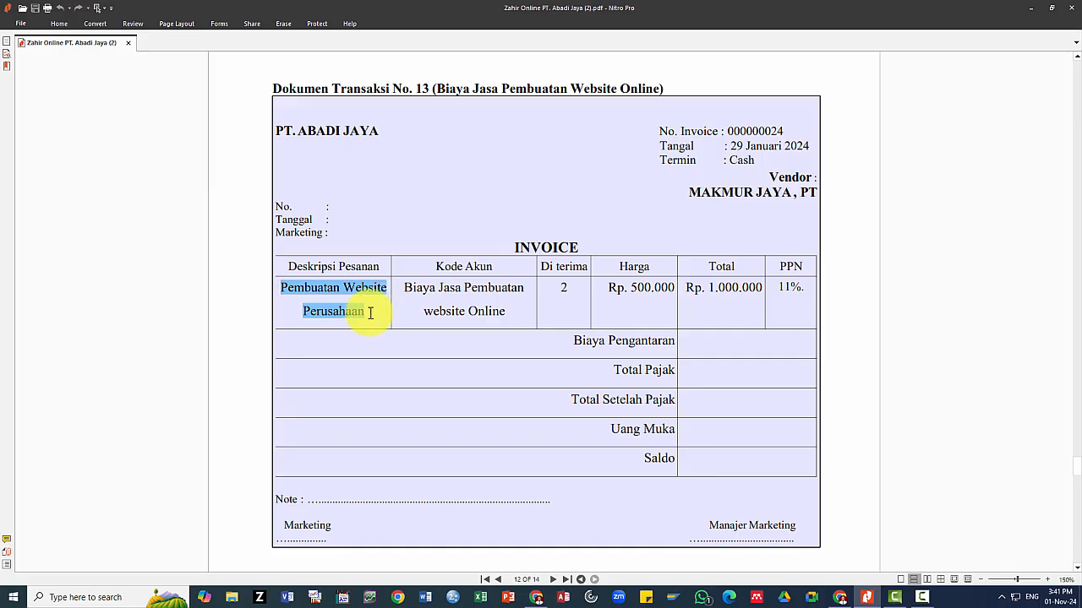
key("ctrl+c")
key("alt+Tab")
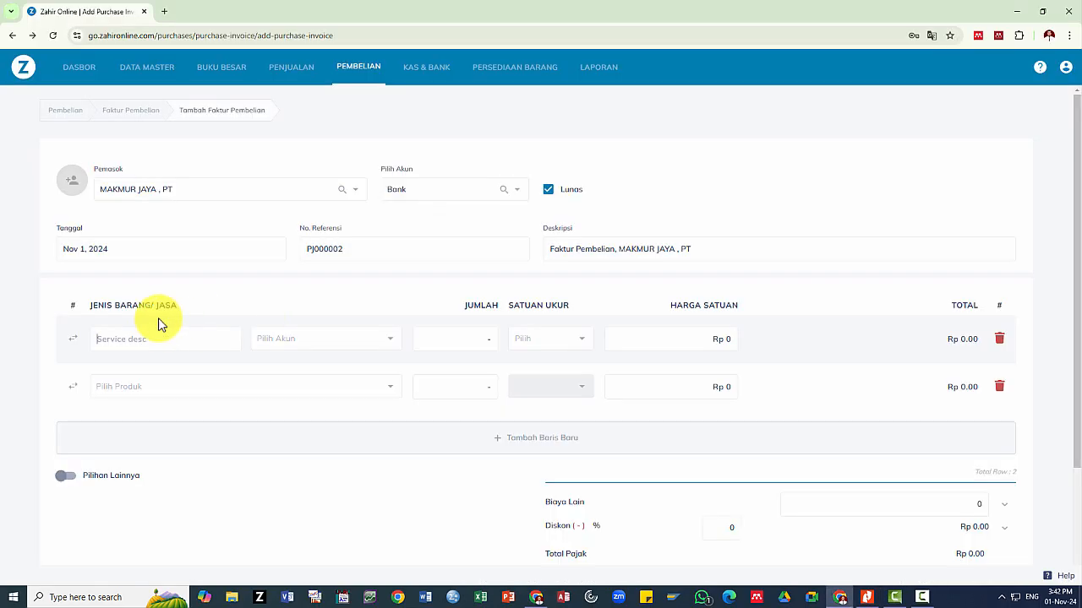
key("ctrl+v")
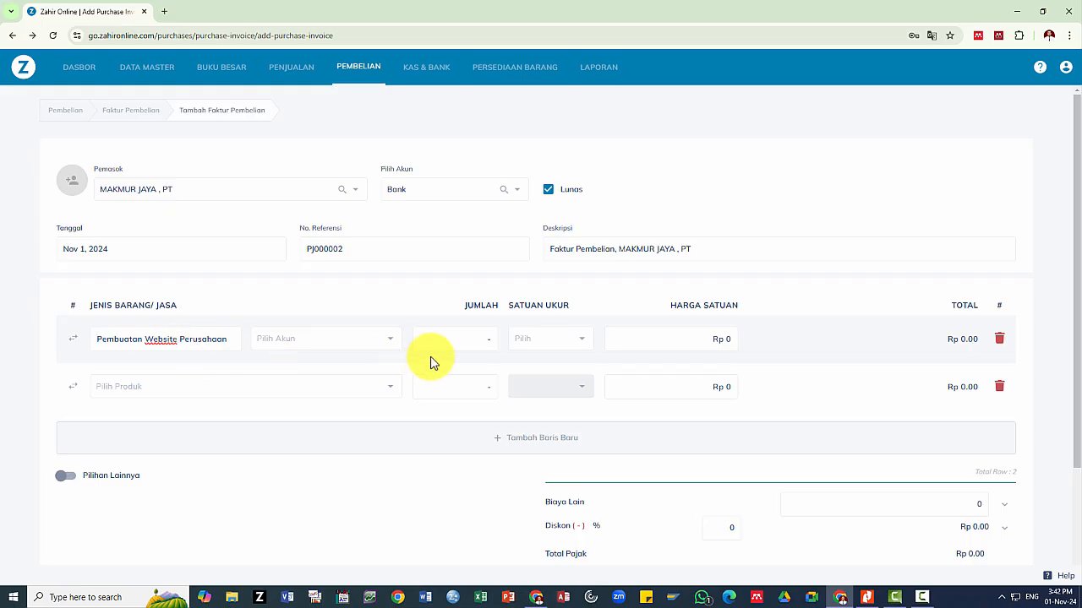
Start a new account for the service line with the subclassification Beban Administrasi Dan Umum
left_click(378, 341)
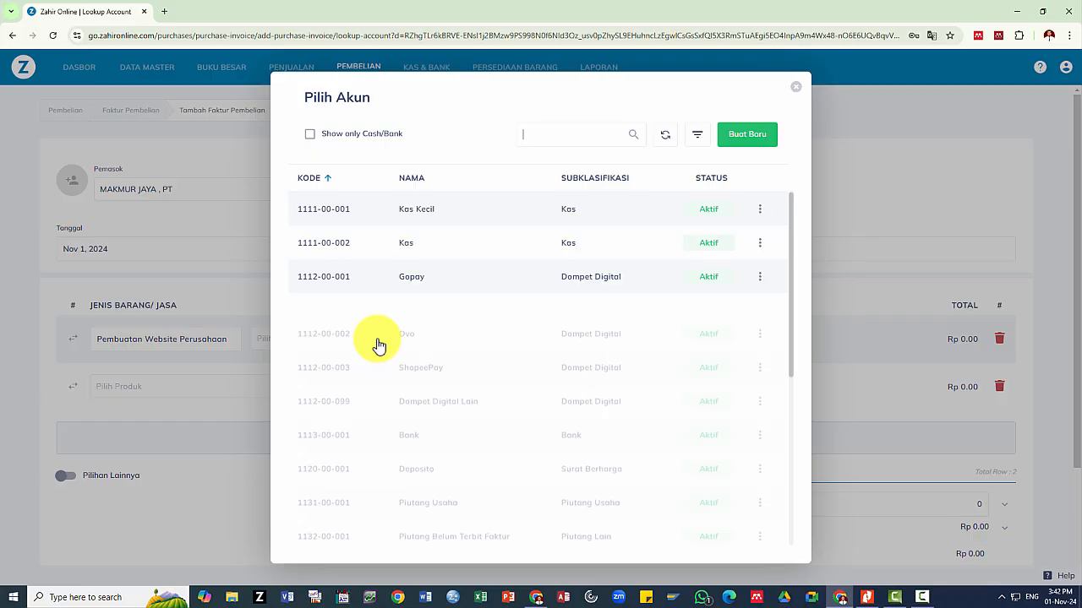
left_click(741, 137)
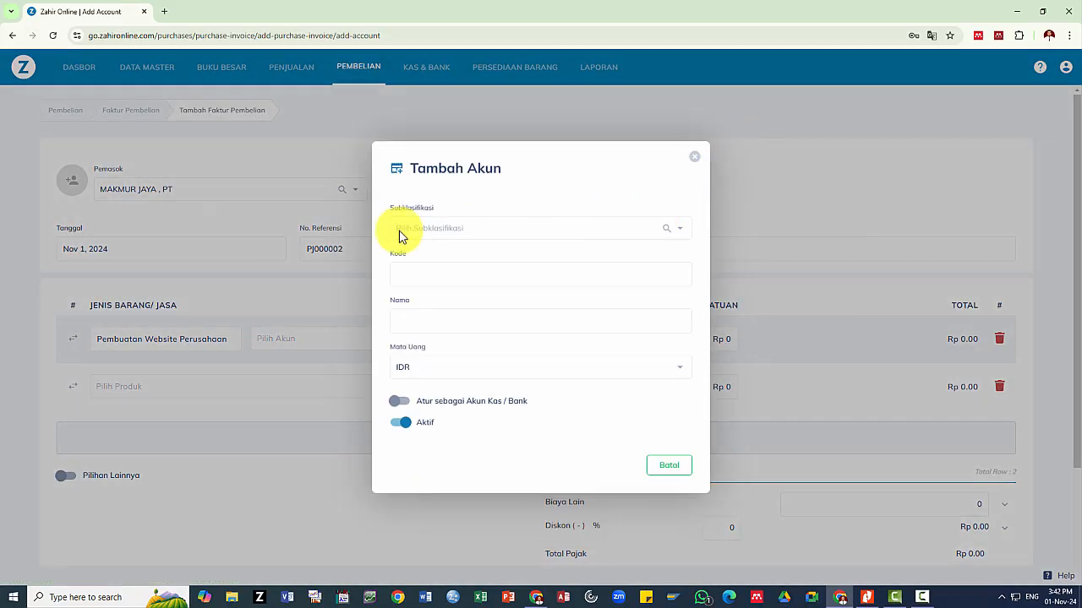
left_click(401, 230)
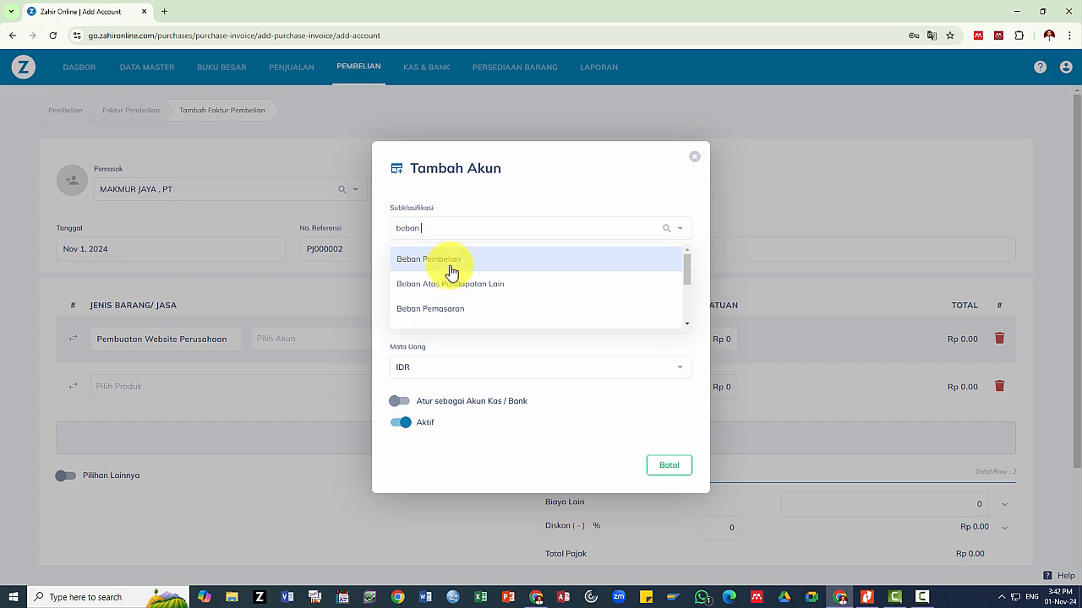
type("beban ad")
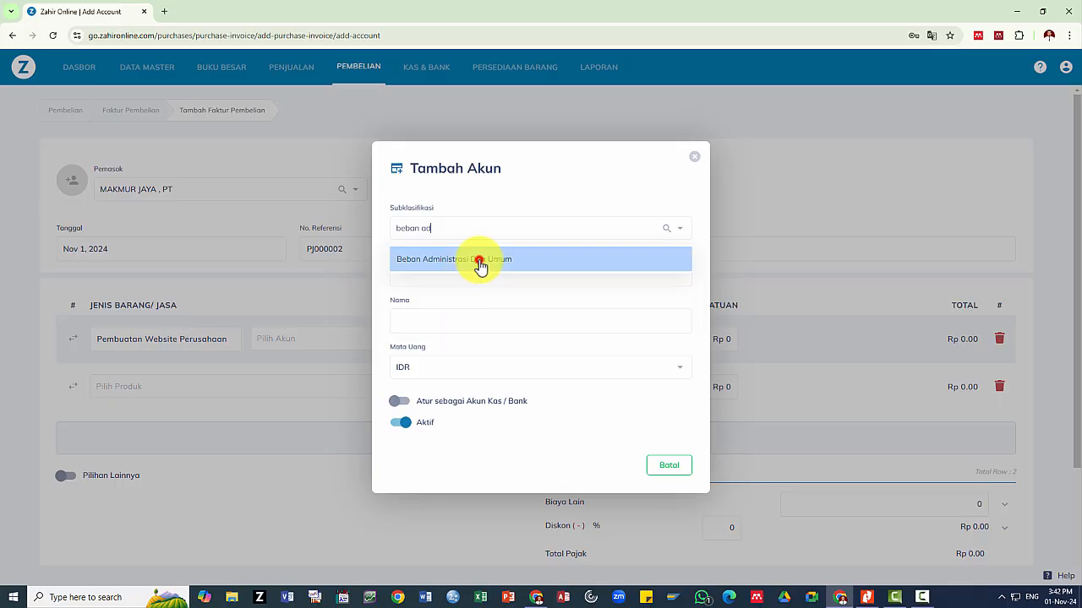
left_click(479, 257)
Name the new account Beban Jasa Pembuatan Website, save it, and close the account selection and its notifications
left_click(445, 318)
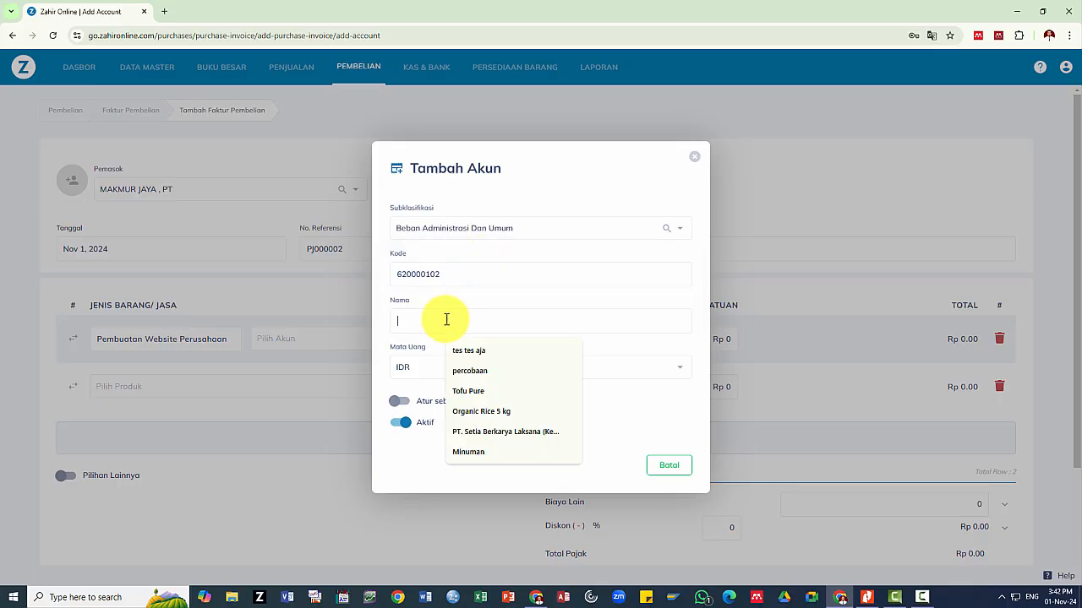
type("Beban")
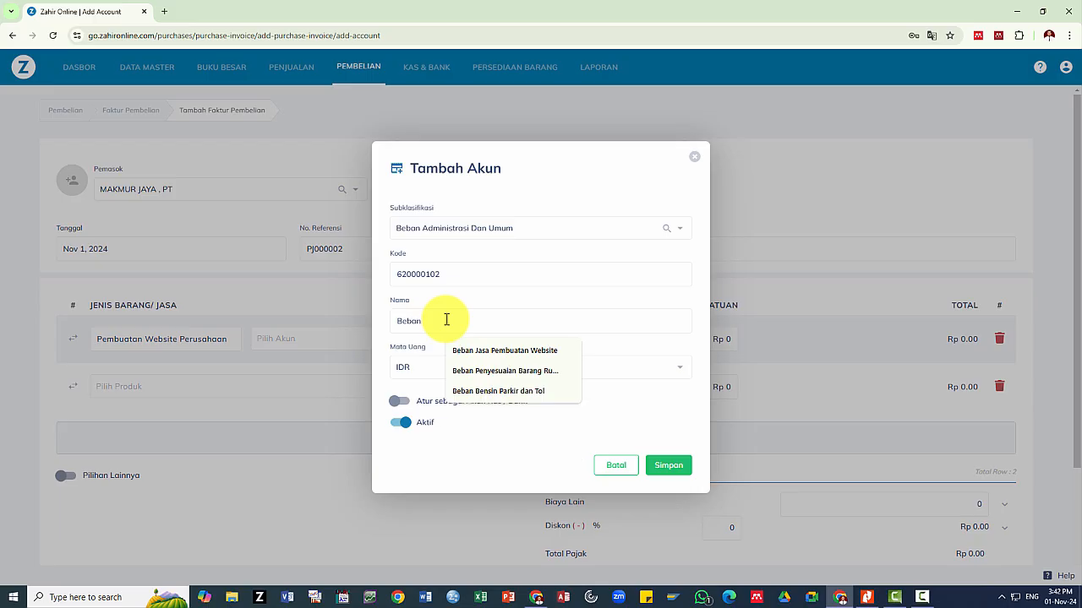
type(" Jasa Pembuatan W")
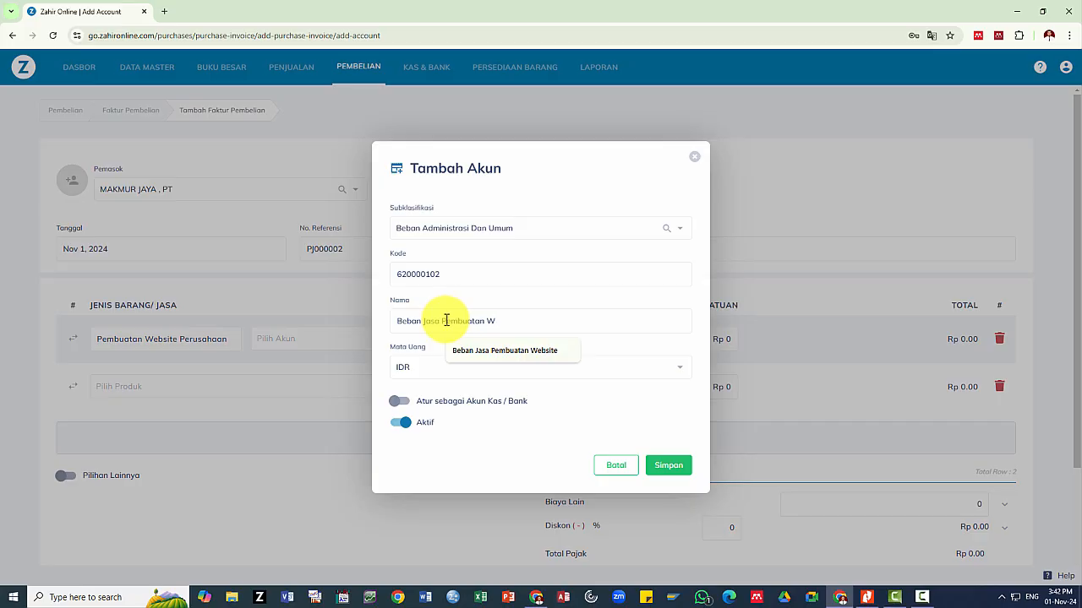
left_click(489, 351)
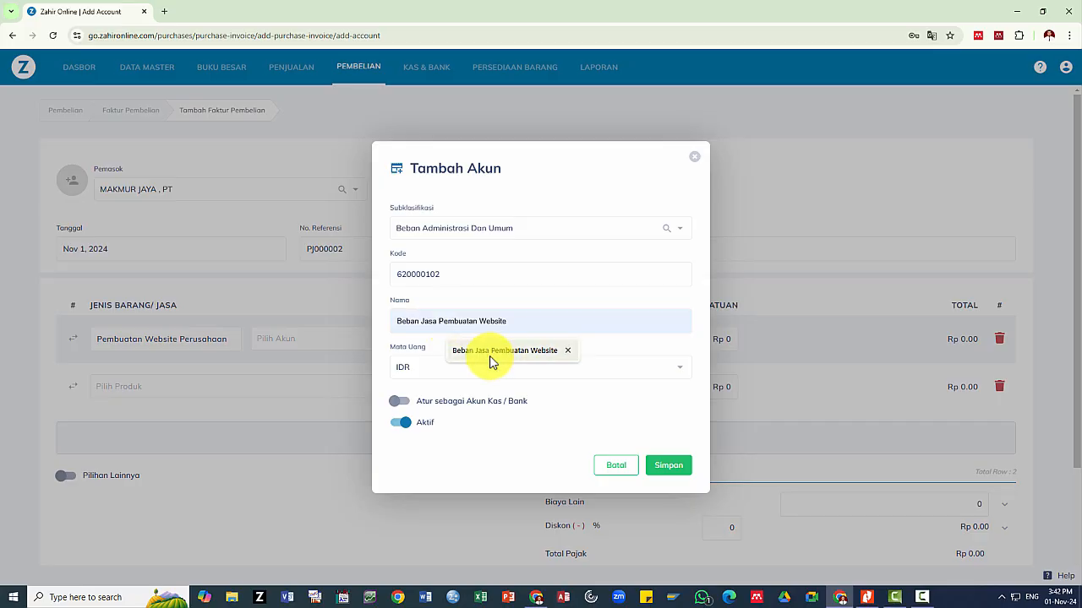
left_click(673, 473)
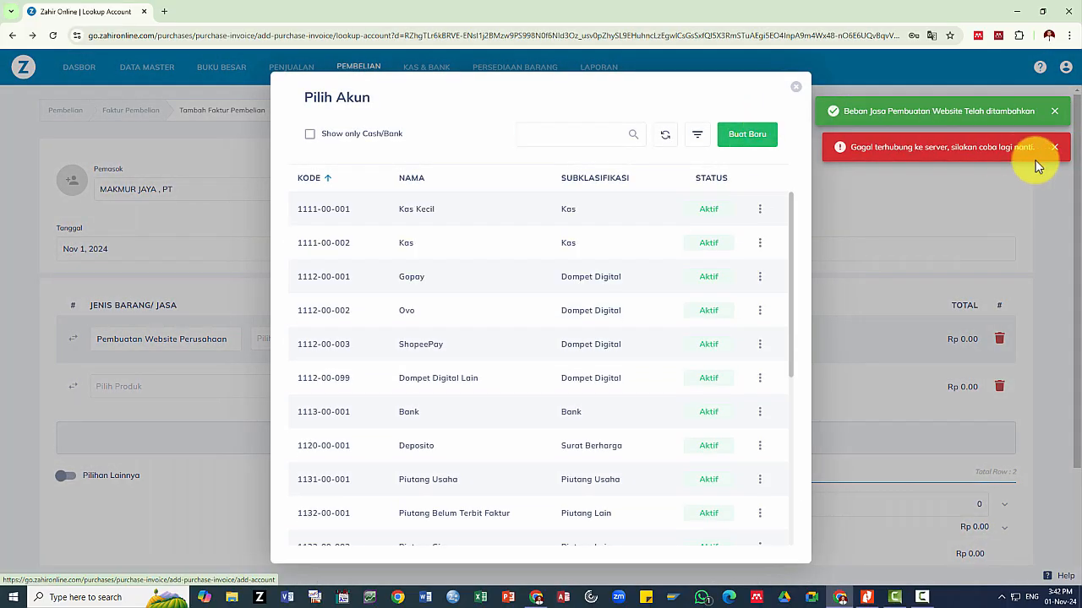
left_click(1056, 148)
left_click(797, 87)
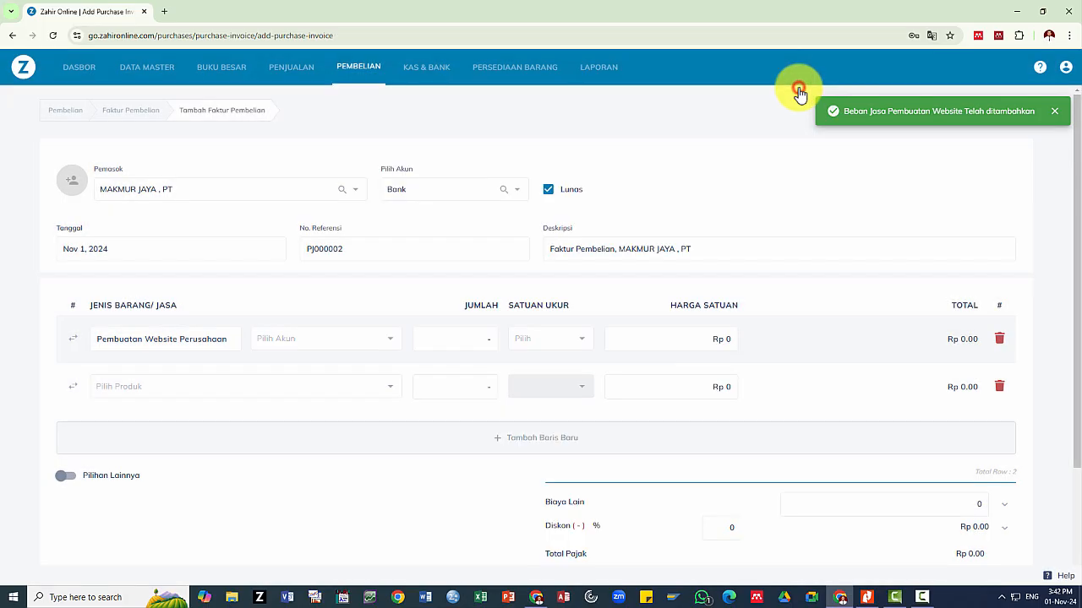
left_click(1054, 111)
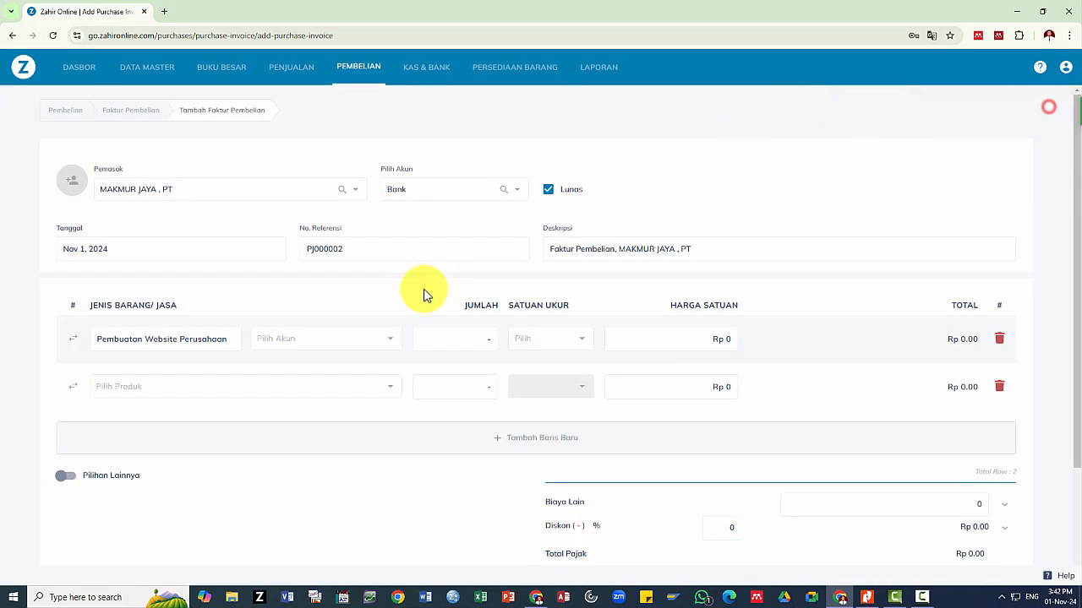
Assign the Beban Jasa Pembuatan Website account to the service line and set its quantity to 2
left_click(322, 339)
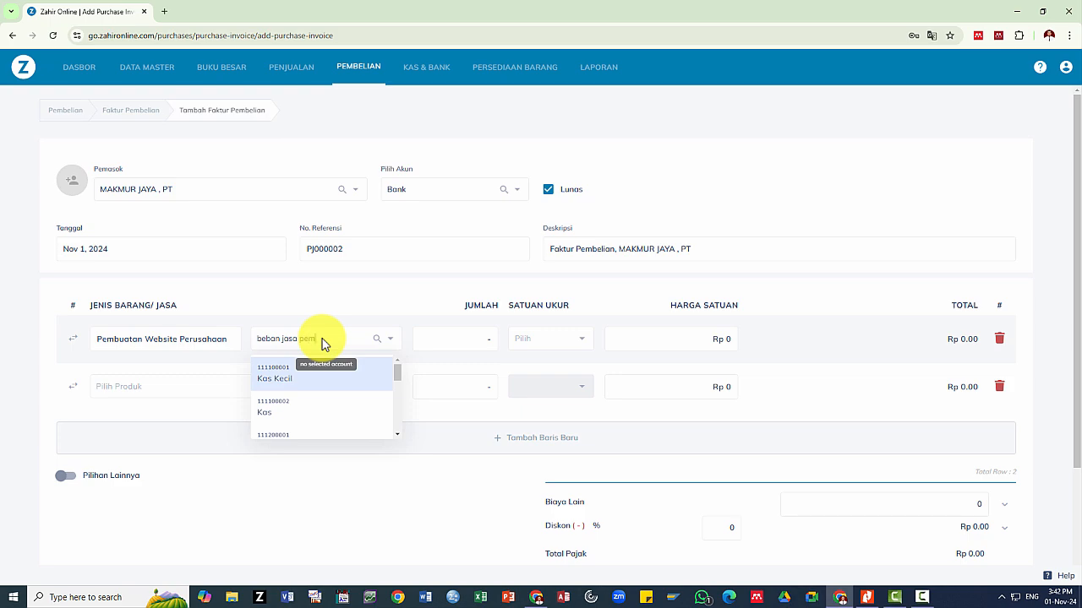
left_click(304, 381)
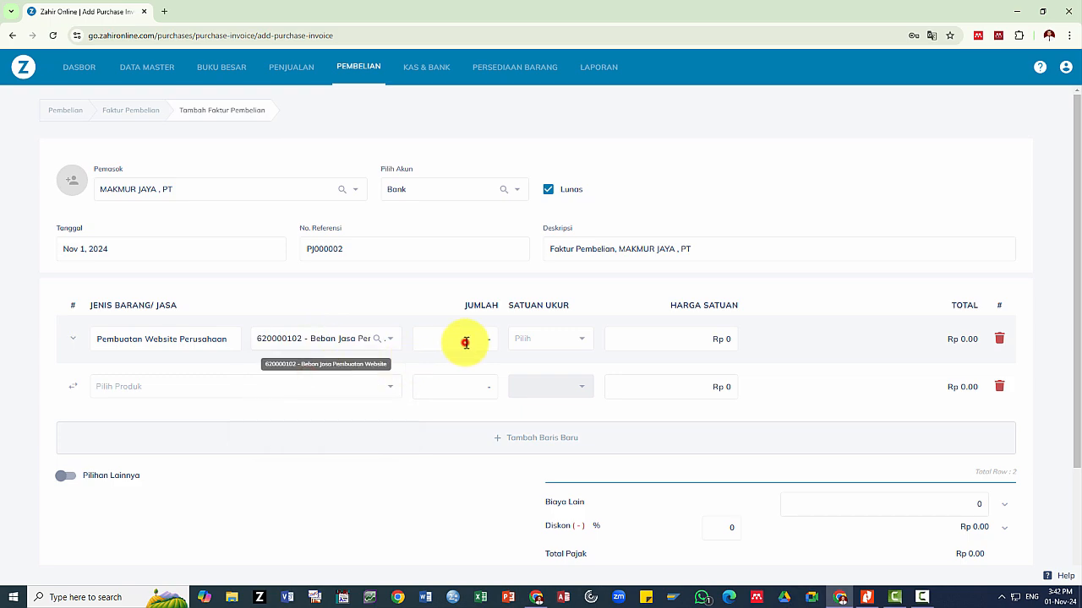
left_click(464, 342)
type("2")
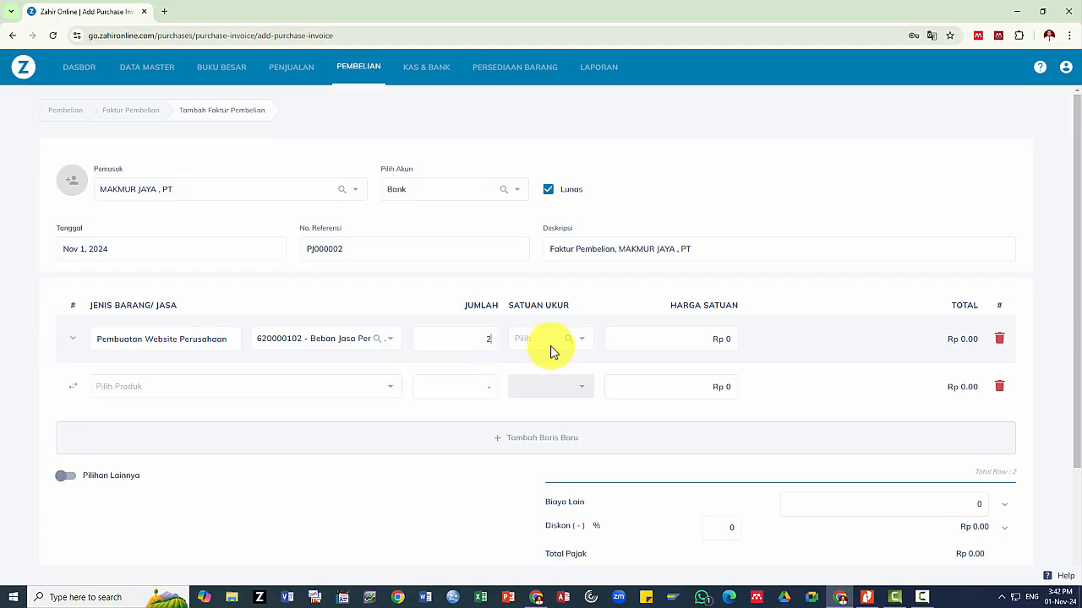
Set the service line's unit of measure to Unit and its unit price to Rp 500,000, checking the price in the PDF
left_click(581, 340)
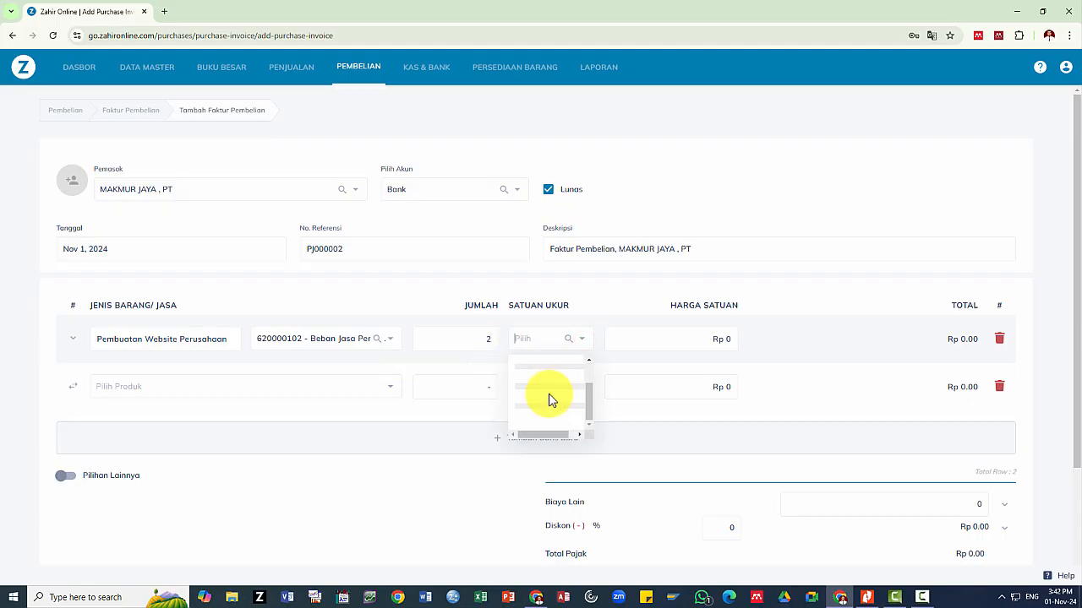
scroll(550, 401, "down", 5)
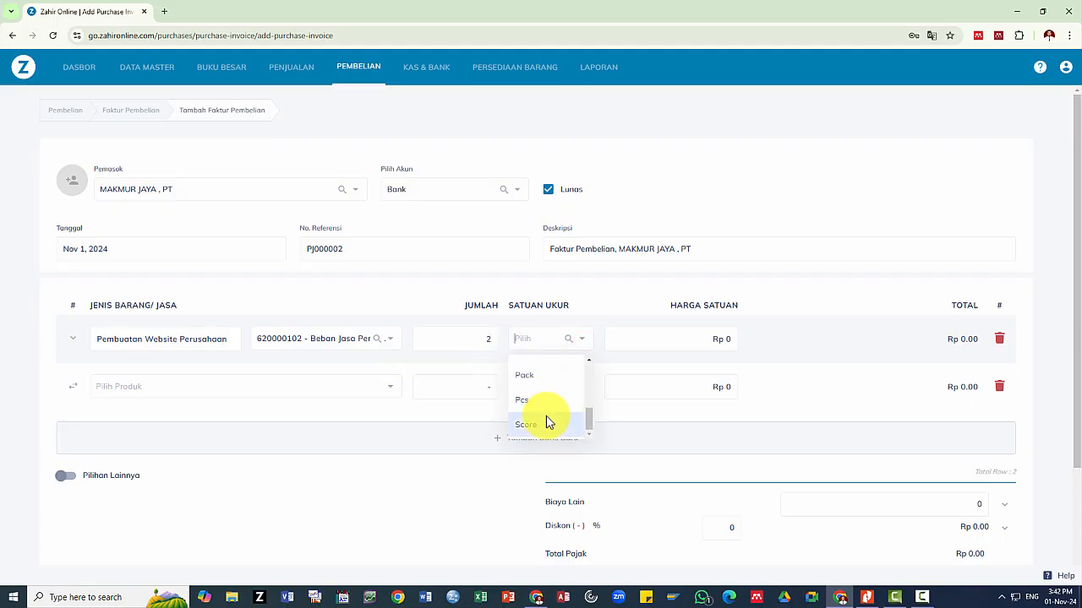
left_click(545, 427)
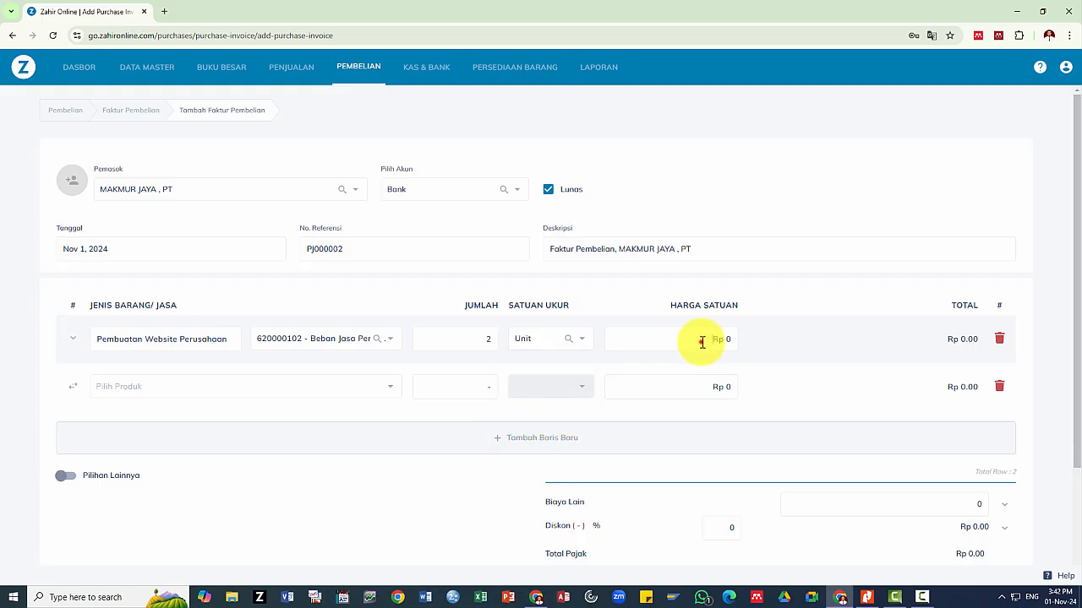
left_click_drag(701, 341, 729, 339)
key("alt+Tab")
key("alt+Tab")
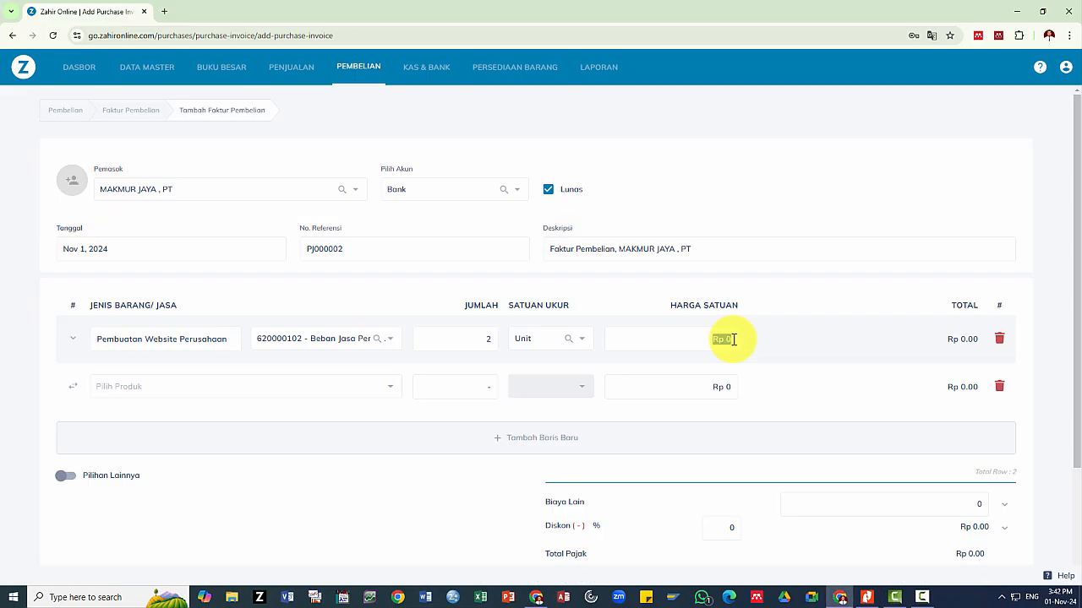
type("500")
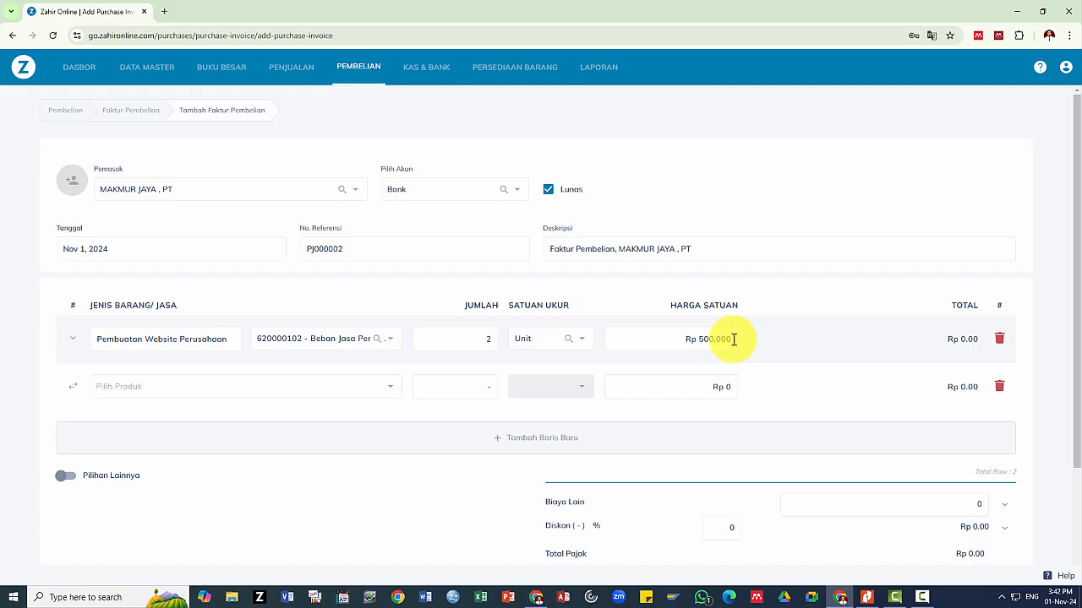
left_click(466, 367)
Expand the service line's details and set its tax to PPN (11%)
left_click(75, 342)
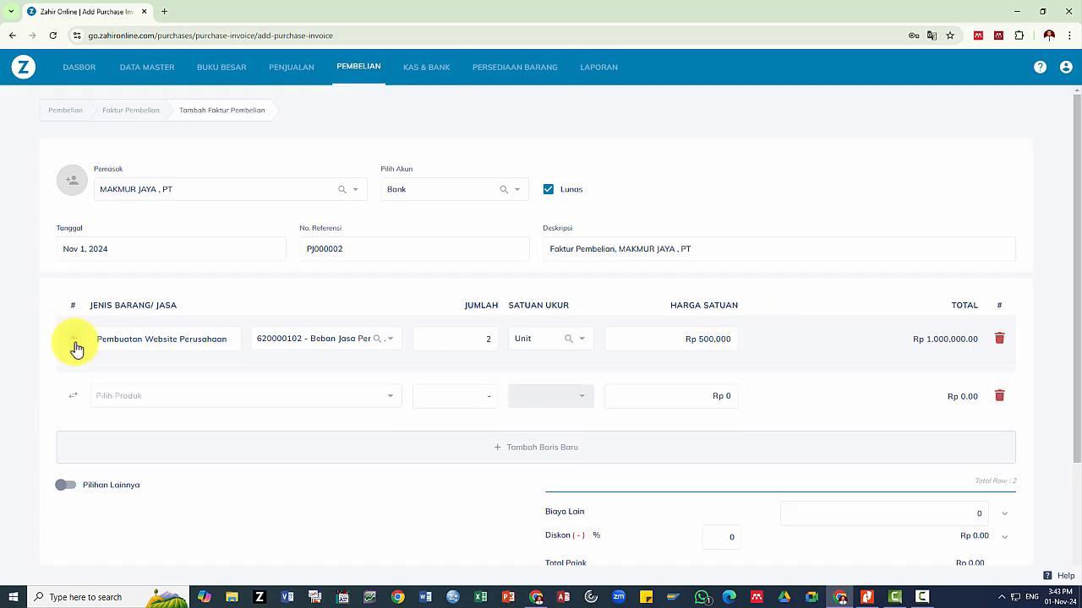
left_click(581, 395)
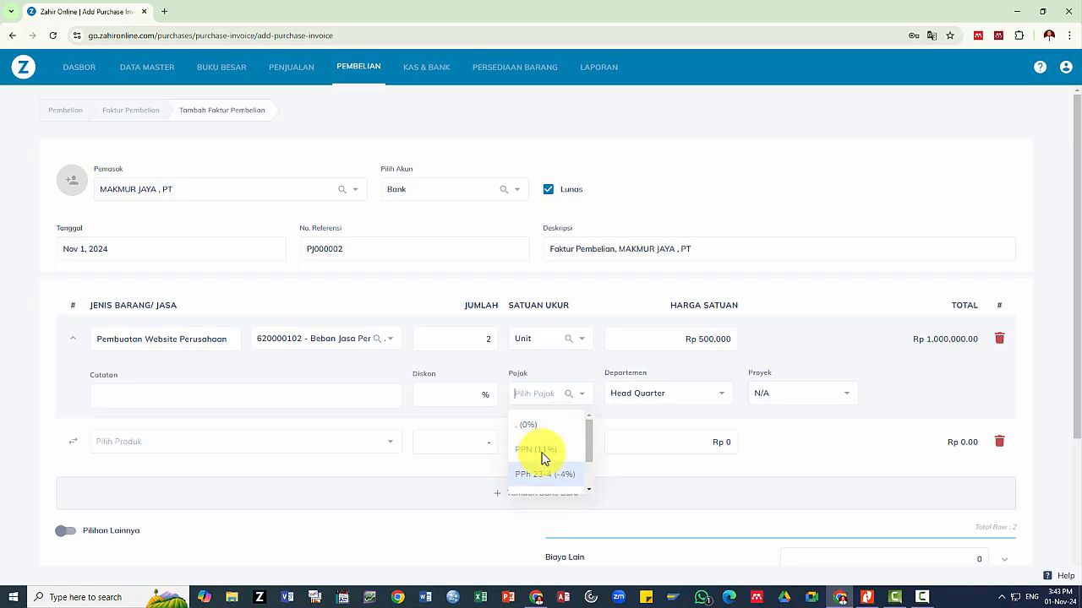
left_click(541, 454)
Check the invoice's entries and totals against the PDF, save the purchase invoice, and leave the new blank invoice form
scroll(811, 439, "down", 3)
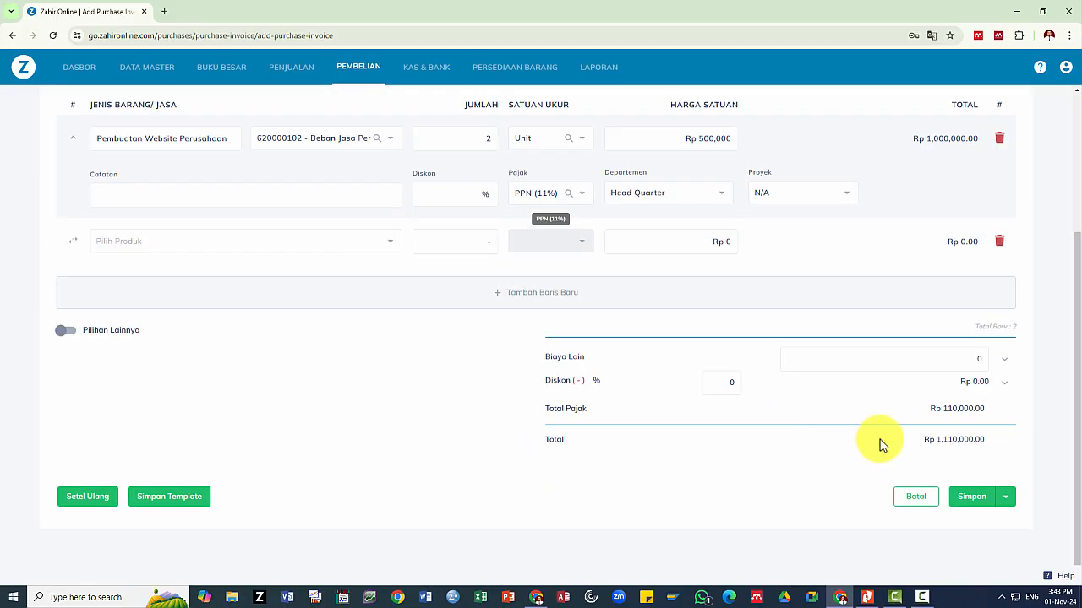
key("alt+Tab")
key("alt+Tab")
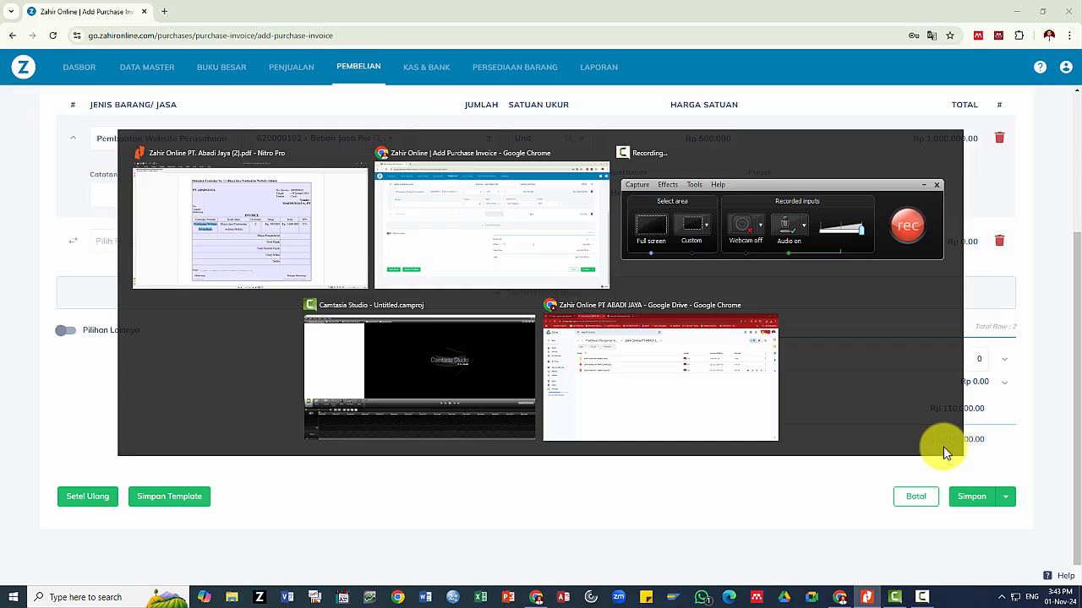
scroll(973, 444, "up", 3)
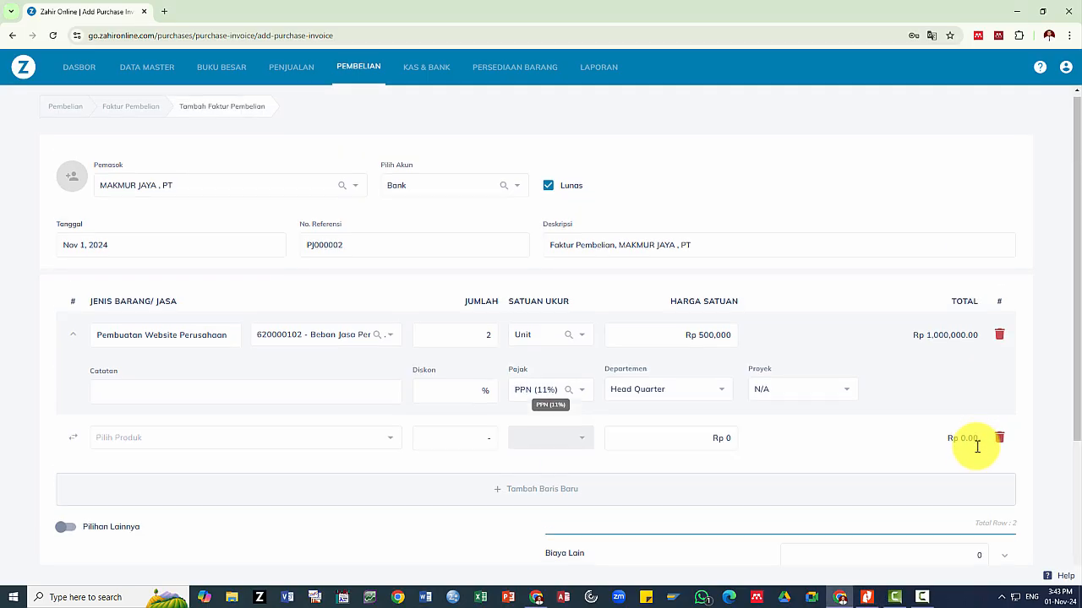
scroll(975, 448, "down", 3)
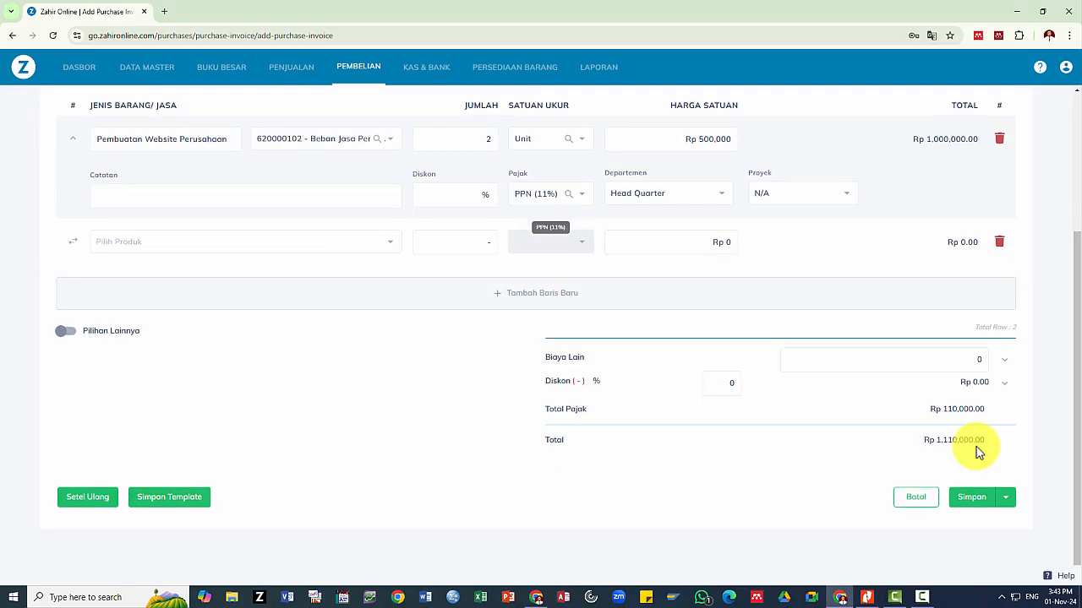
left_click(977, 508)
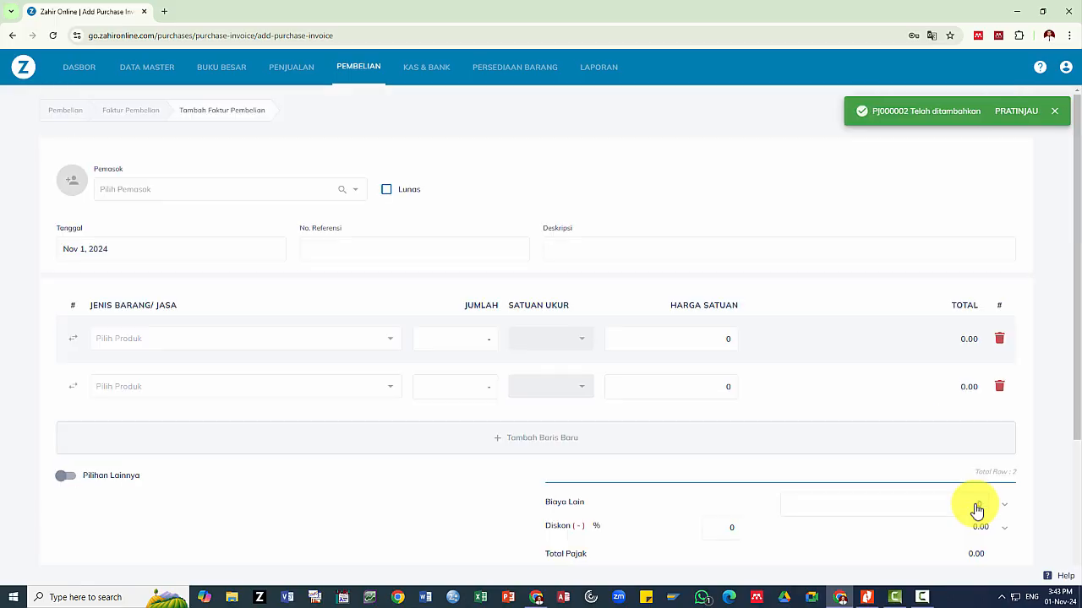
scroll(975, 500, "down", 3)
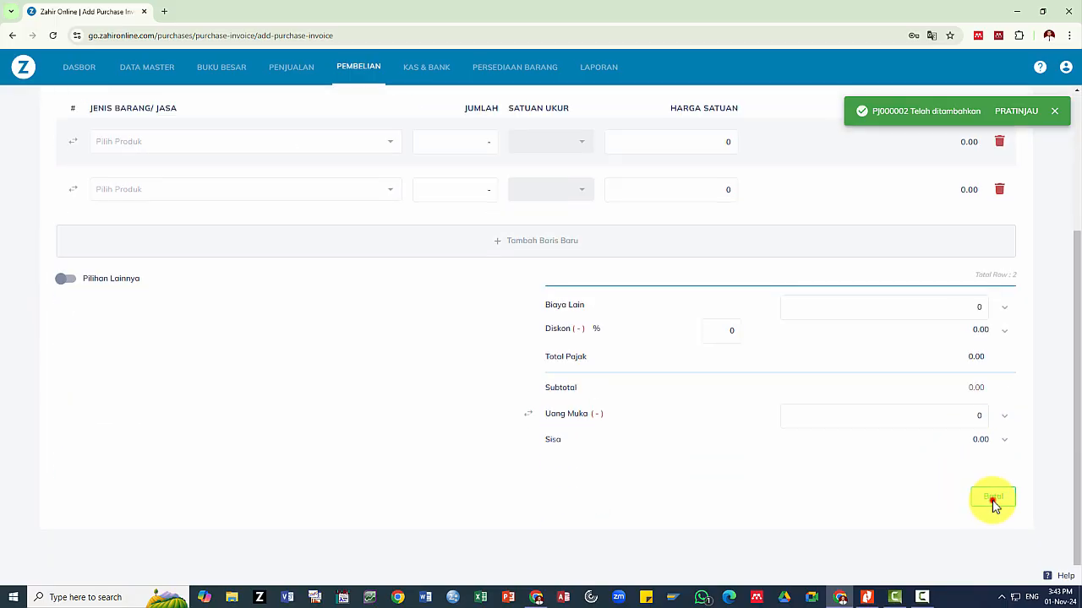
left_click(993, 503)
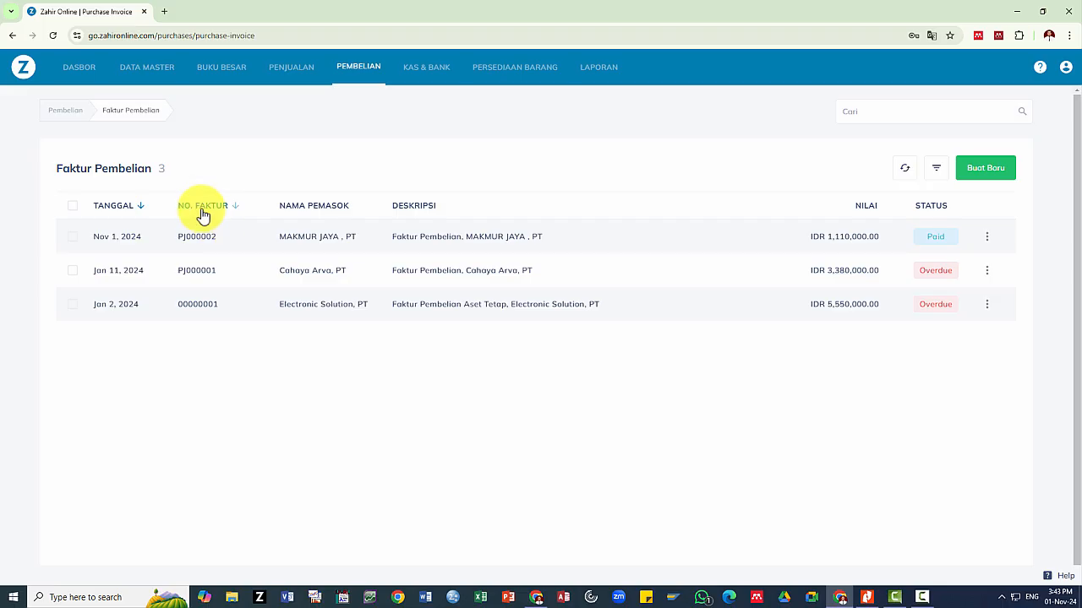
Examine the journal voucher of the MAKMUR JAYA , PT purchase invoice and return to the PDF transaction document
left_click(985, 243)
left_click(934, 330)
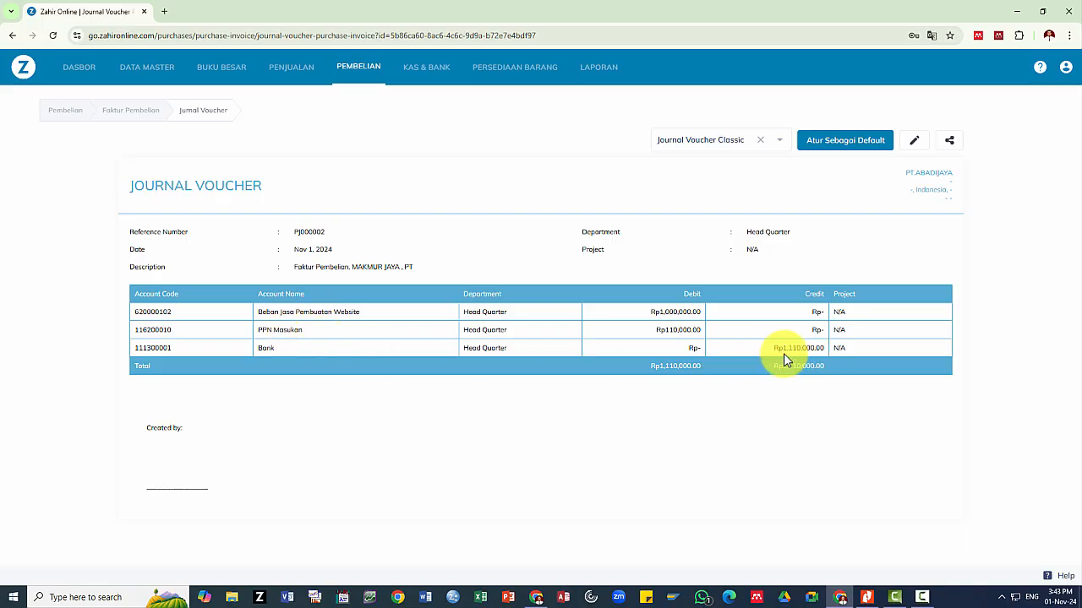
left_click(359, 73)
key("alt+Tab")
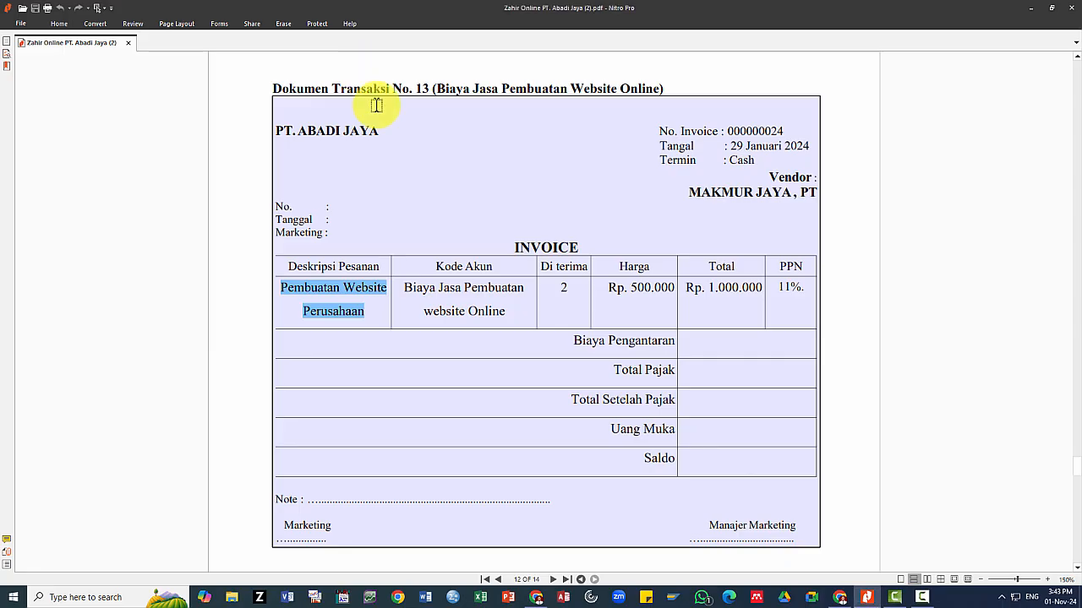
Find Dokumen transaksi No. 14 (Penjualan Tunai) in the PDF, then switch to Zahir Online and start a new sales invoice
scroll(454, 241, "down", 5)
scroll(455, 245, "down", 10)
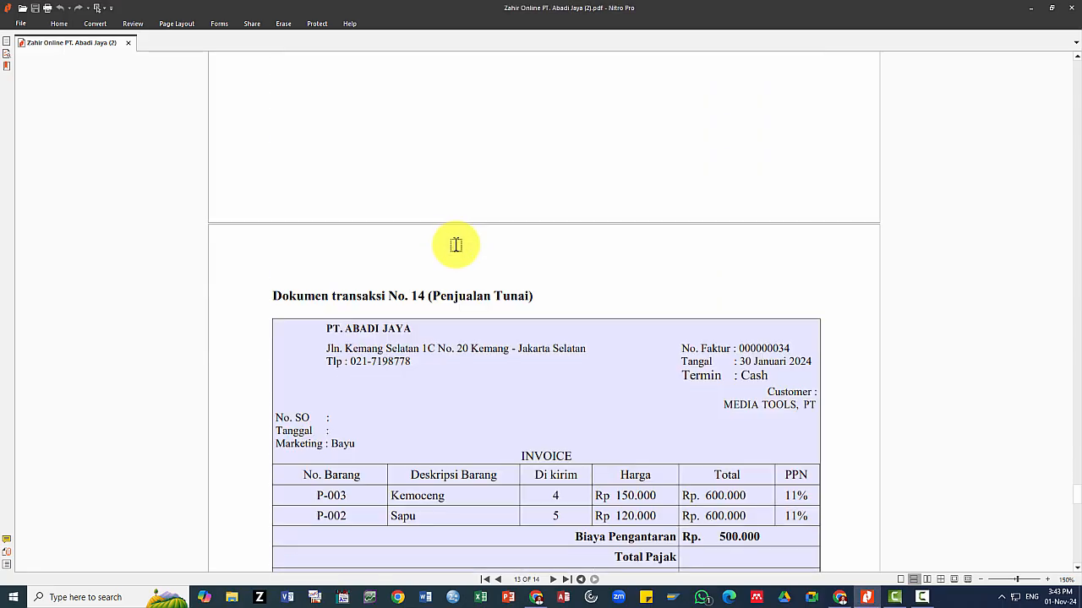
scroll(456, 245, "down", 2)
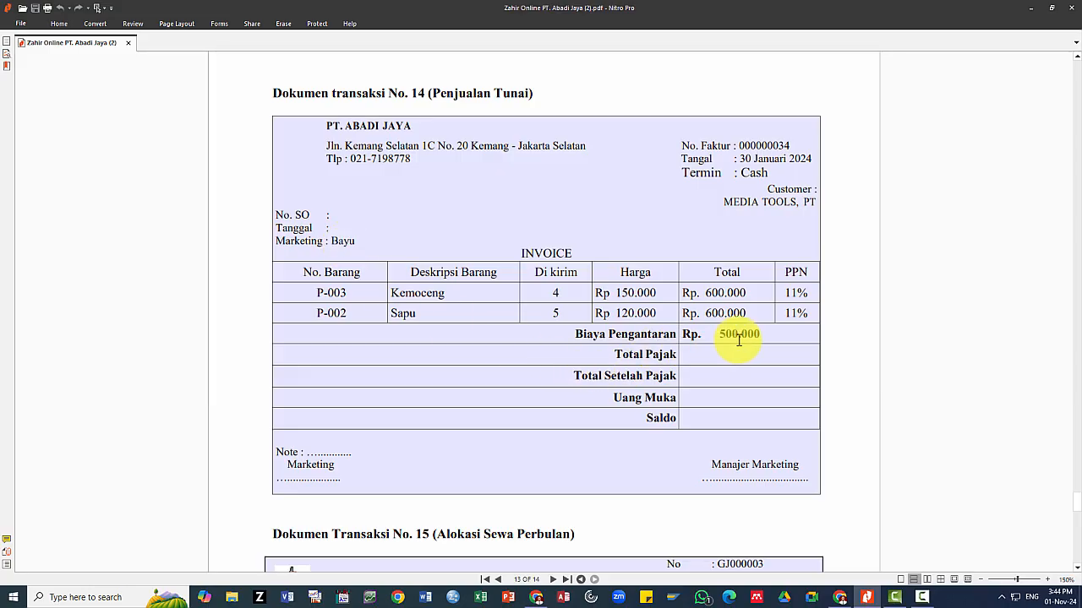
key("alt+Tab")
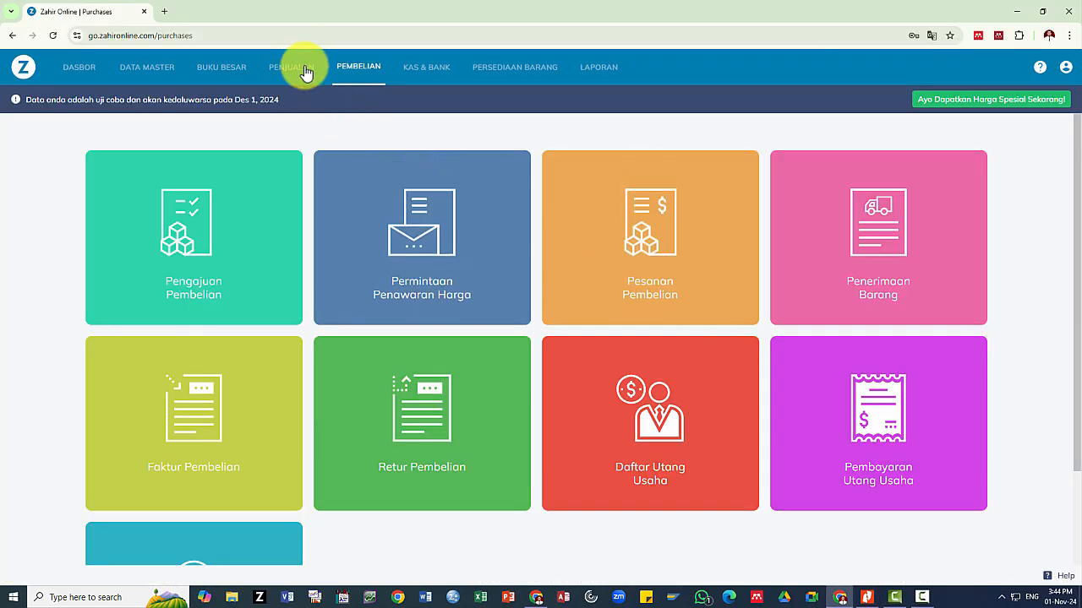
left_click(290, 68)
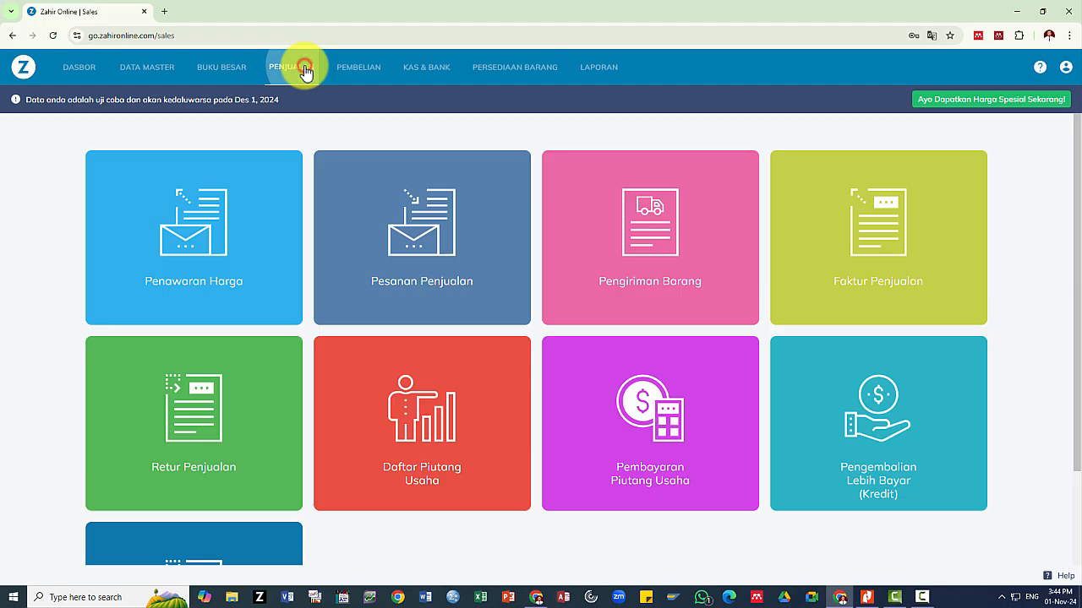
left_click(895, 216)
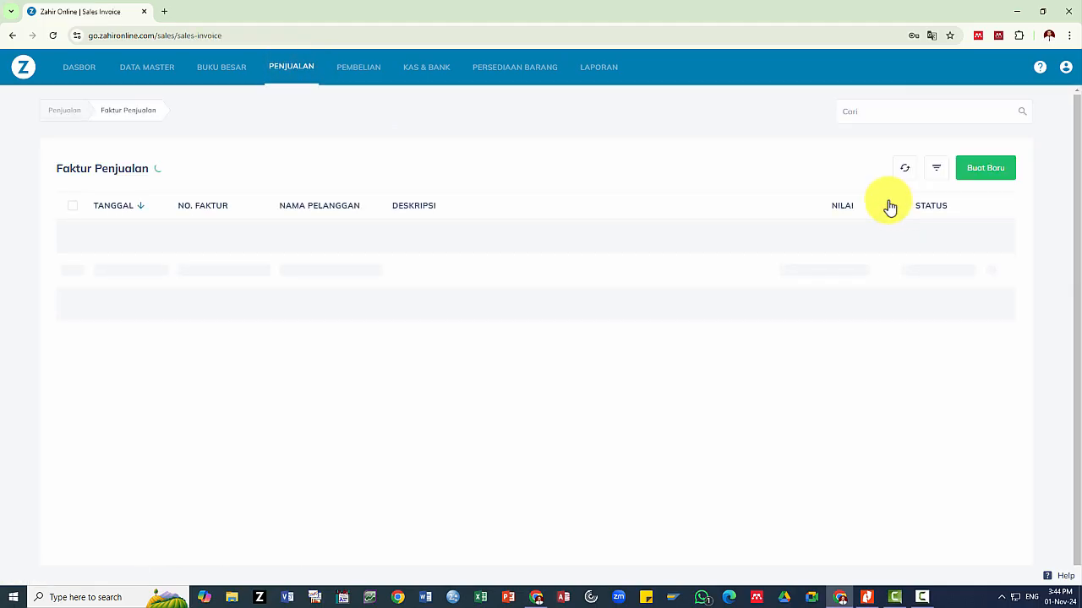
left_click(997, 176)
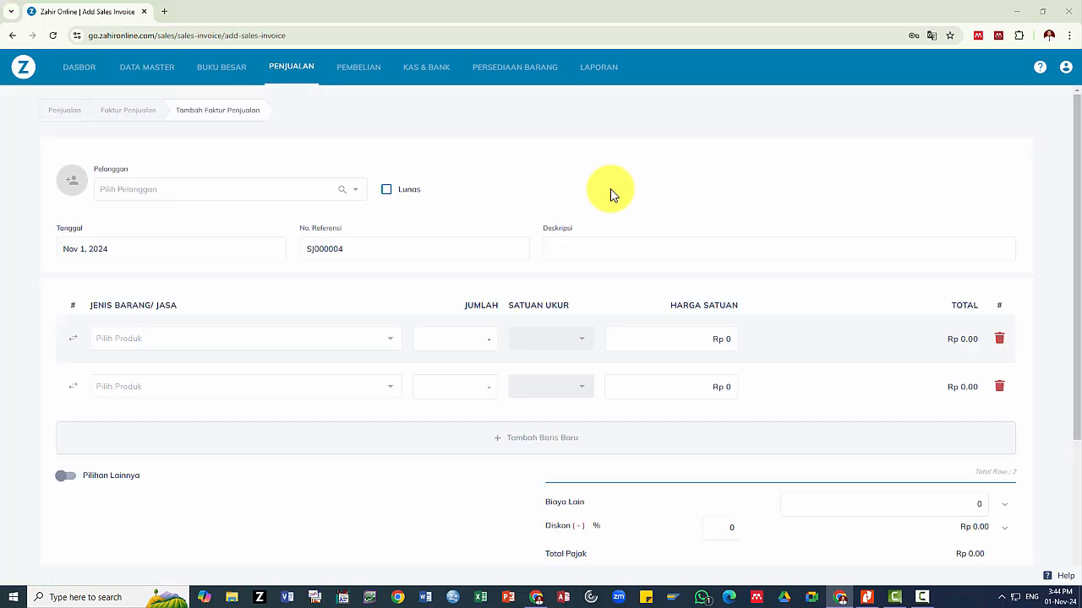
Start a new contact from the invoice's customer lookup and copy its name, MEDIA TOOLS, PT, from the PDF
key("alt+Tab")
key("alt+Tab")
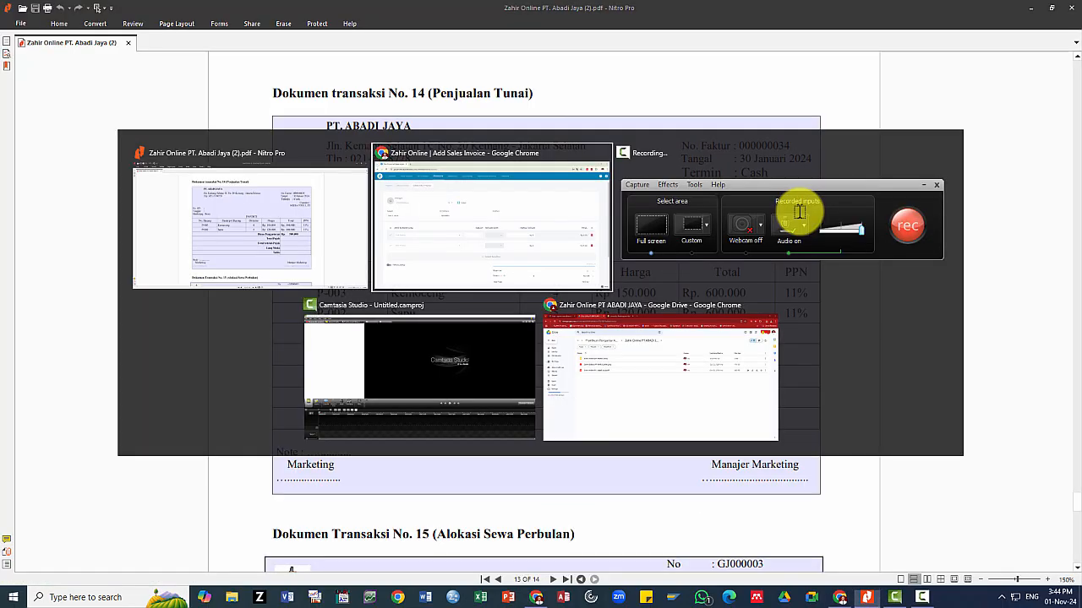
left_click(341, 193)
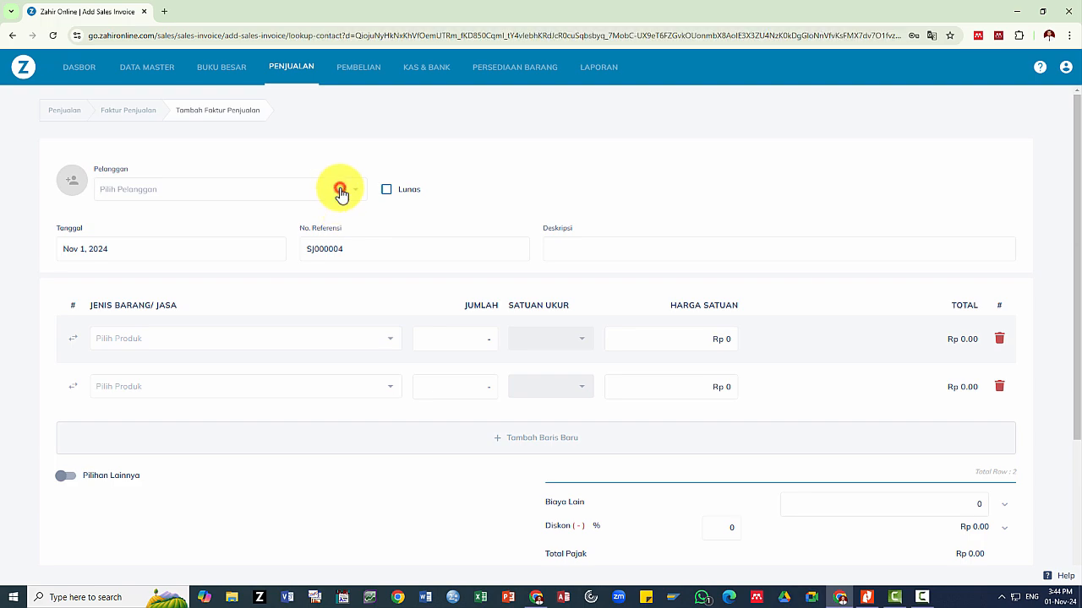
left_click(761, 138)
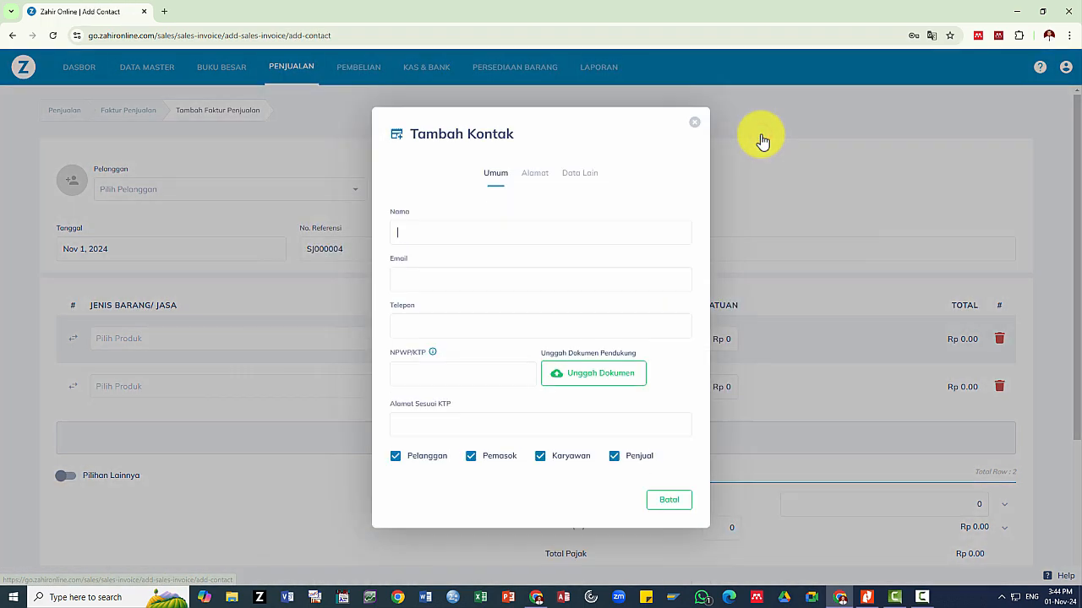
key("alt+Tab")
left_click_drag(727, 201, 813, 202)
key("ctrl+c")
key("alt+Tab")
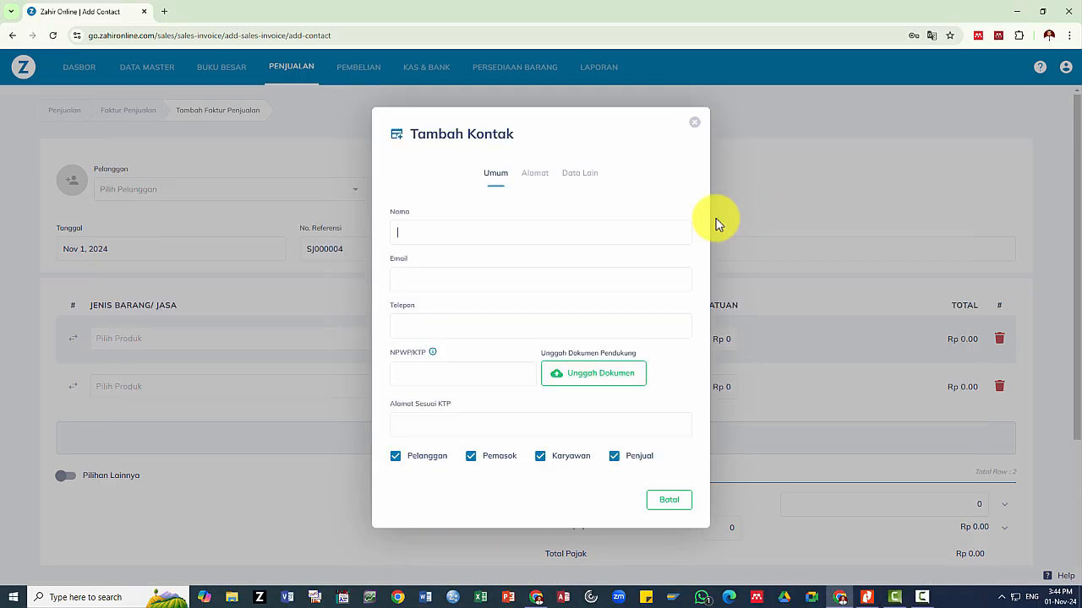
key("ctrl+v")
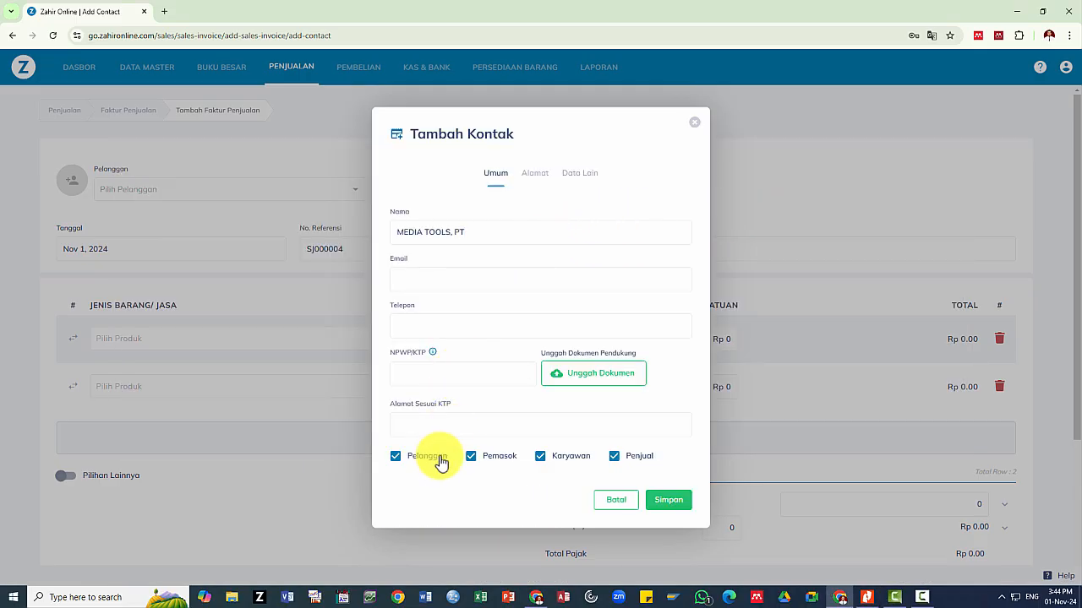
Restrict the new contact to the Pelanggan type only, save it, and close the customer lookup
left_click(509, 457)
left_click(576, 456)
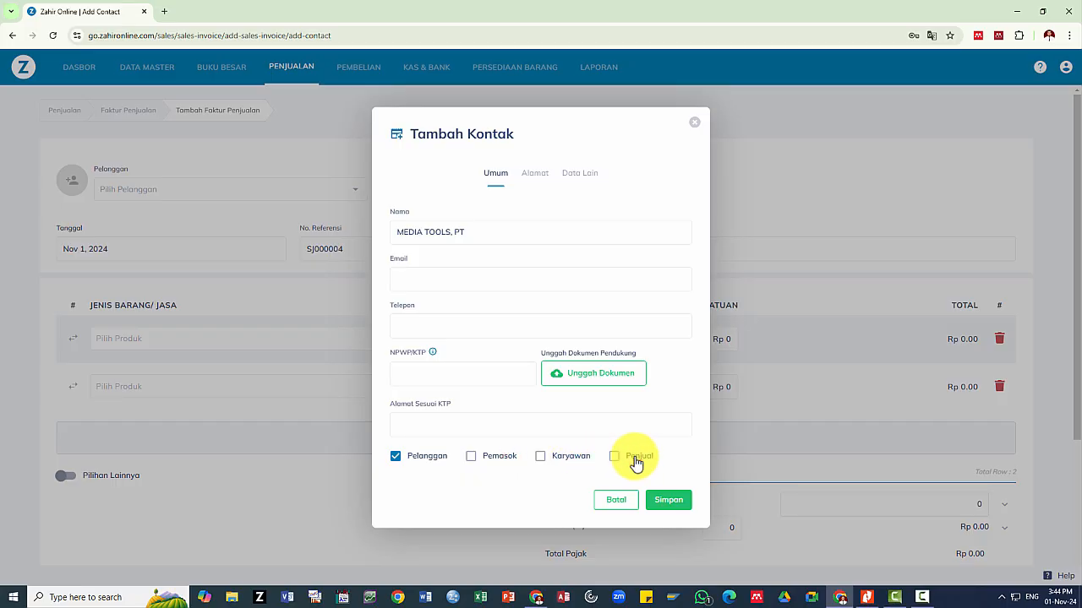
key("alt+Tab")
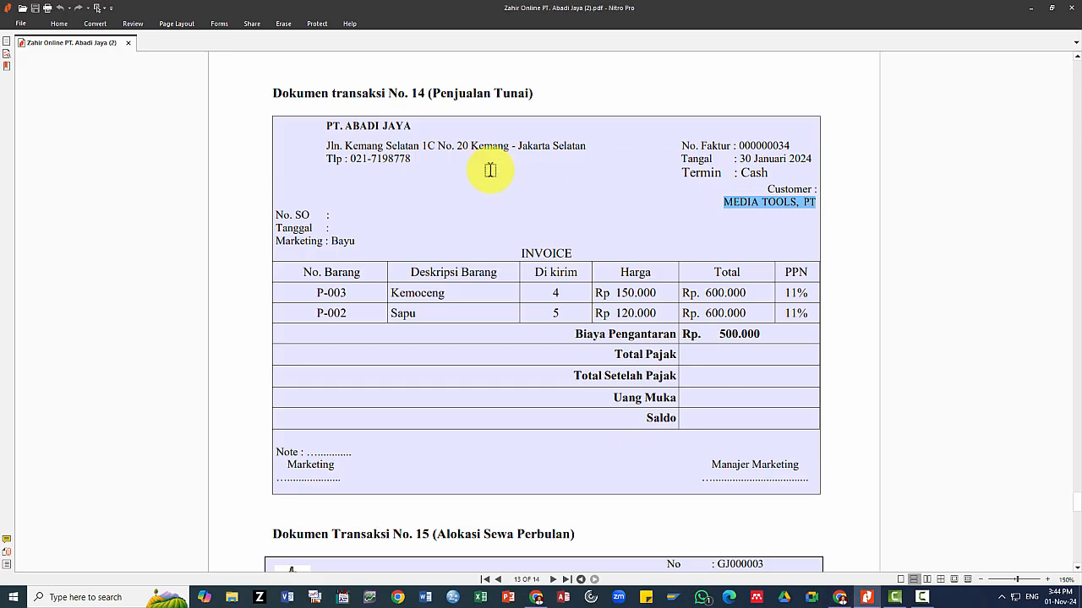
key("alt+Tab")
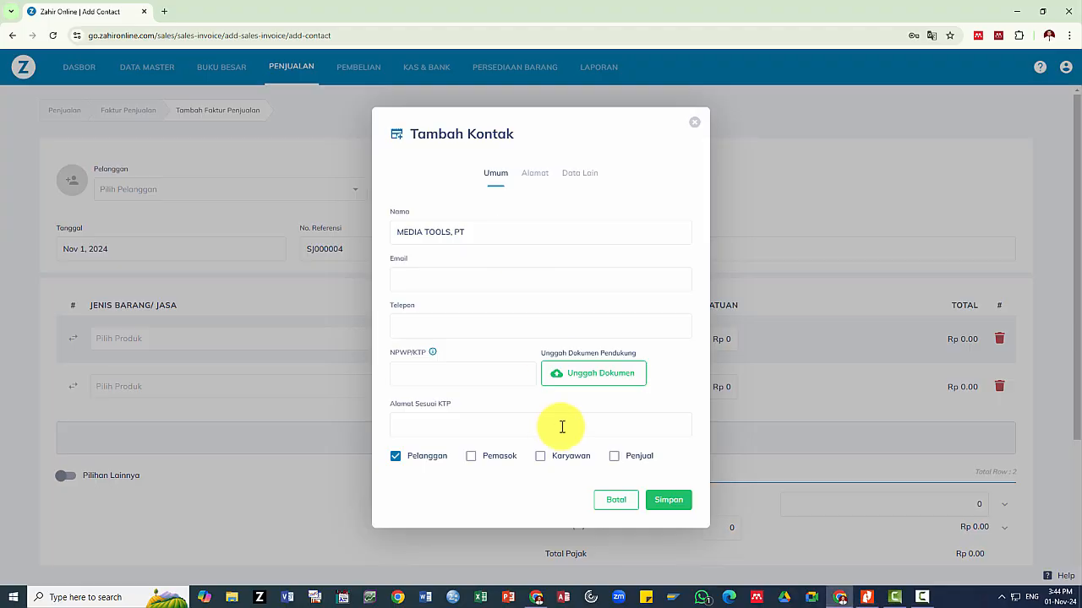
left_click(663, 504)
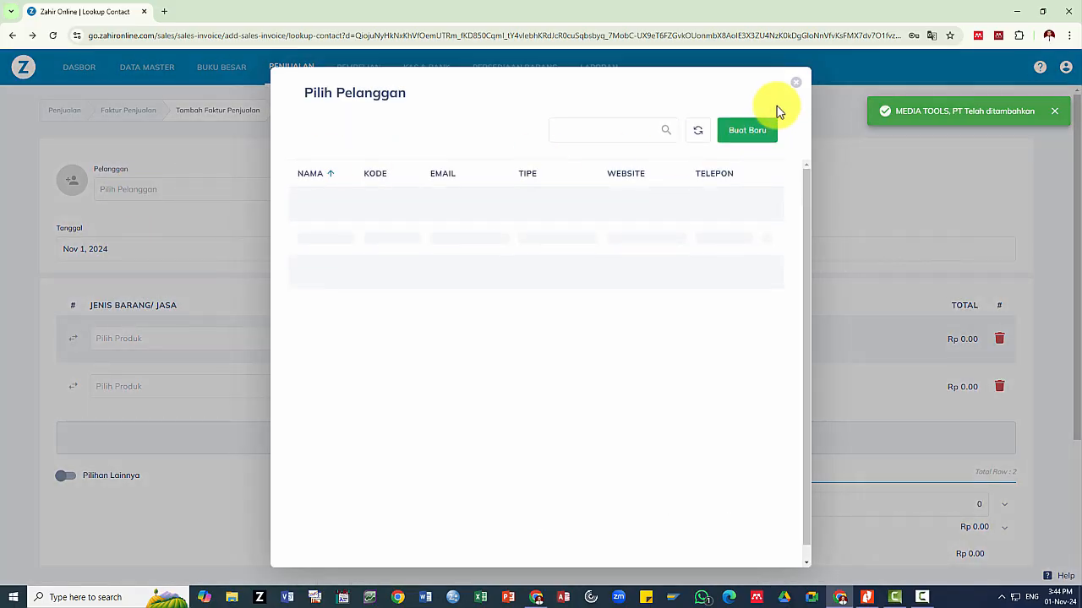
left_click(797, 84)
Choose MEDIA TOOLS, PT as the invoice's customer and mark the invoice as Lunas with the Kas account, checking the term in the PDF
left_click(115, 195)
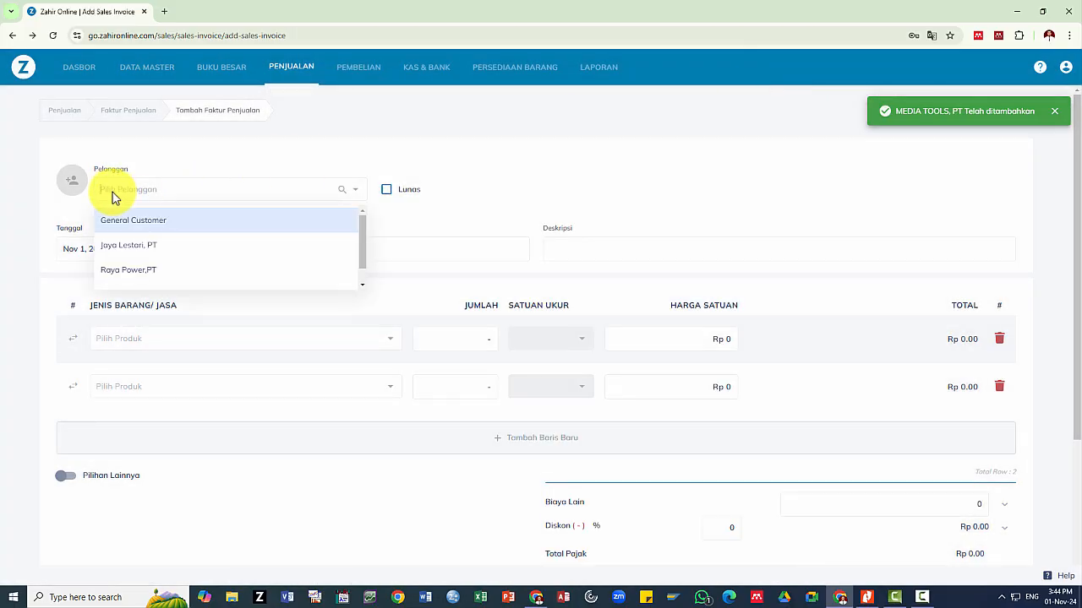
type("media")
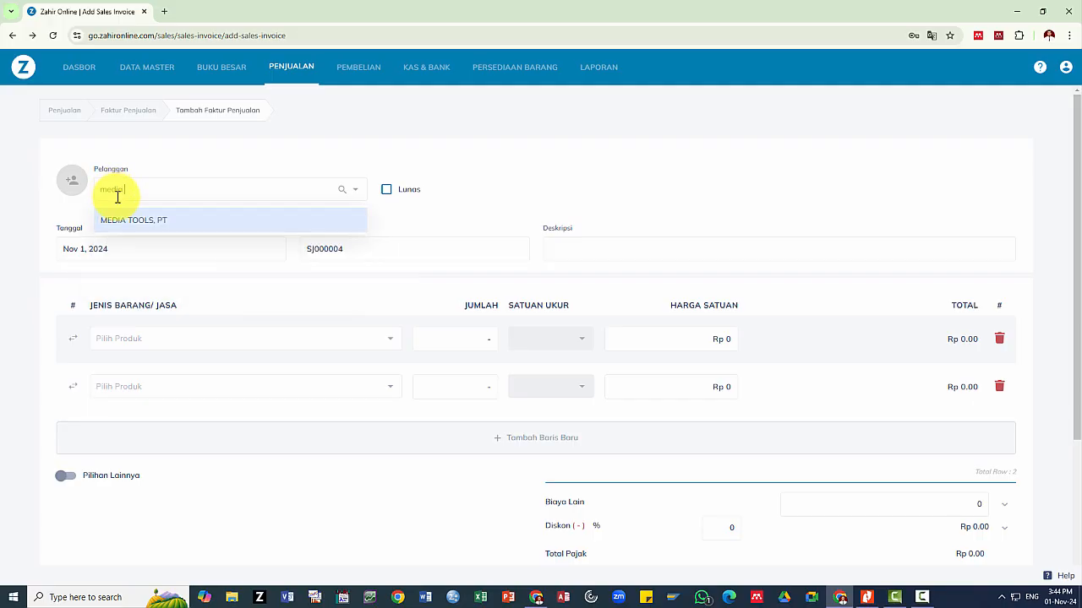
left_click(139, 223)
key("alt+Tab")
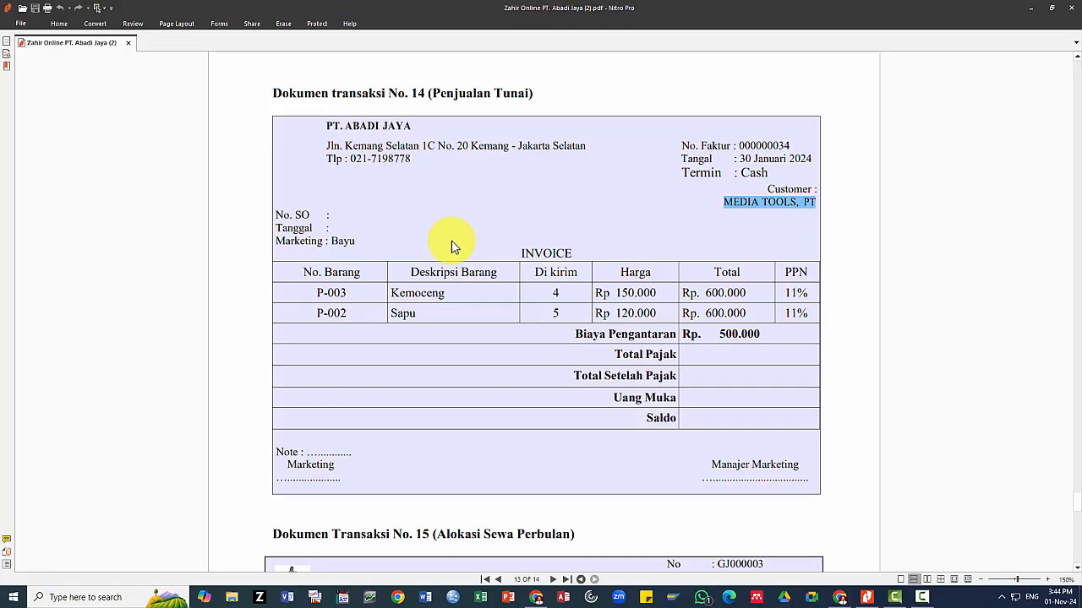
key("alt+Tab")
left_click(385, 191)
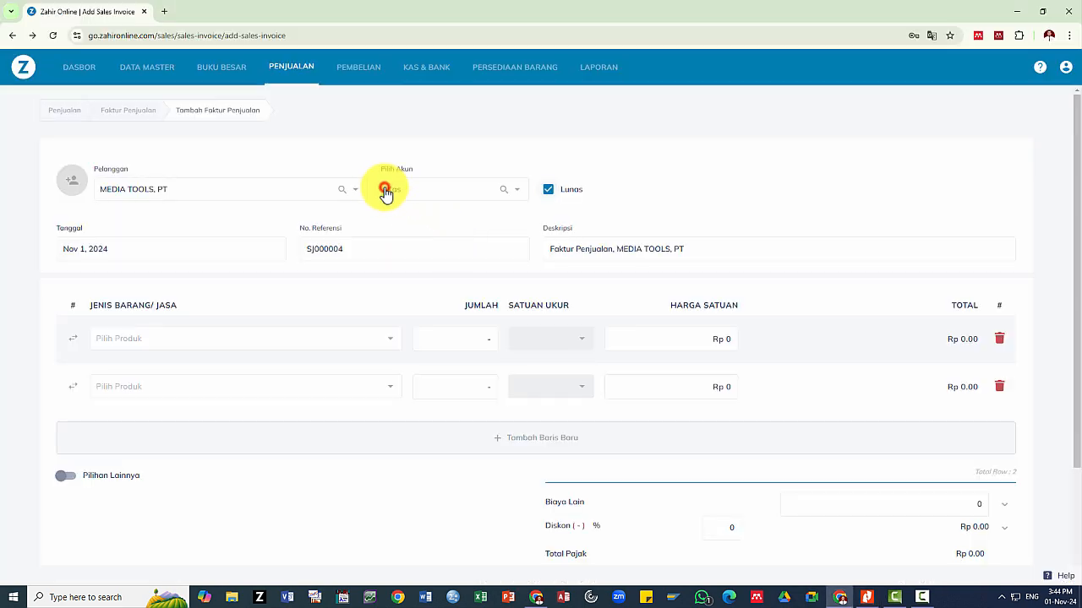
key("alt+Tab")
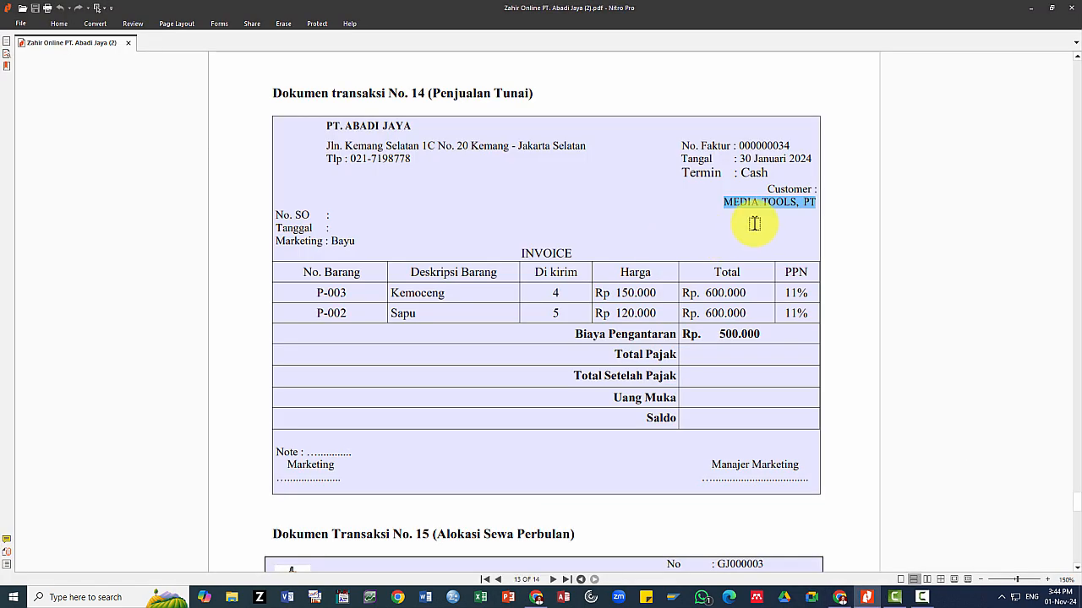
key("alt+Tab")
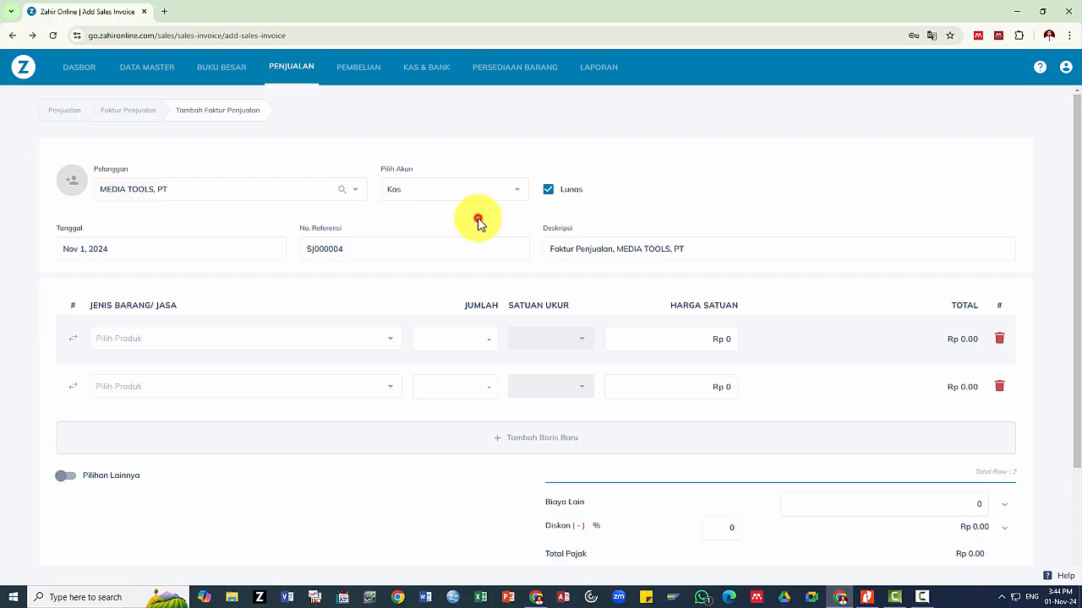
Check the transaction date in the PDF and set the sales invoice date to Jan 30, 2024
key("alt+Tab")
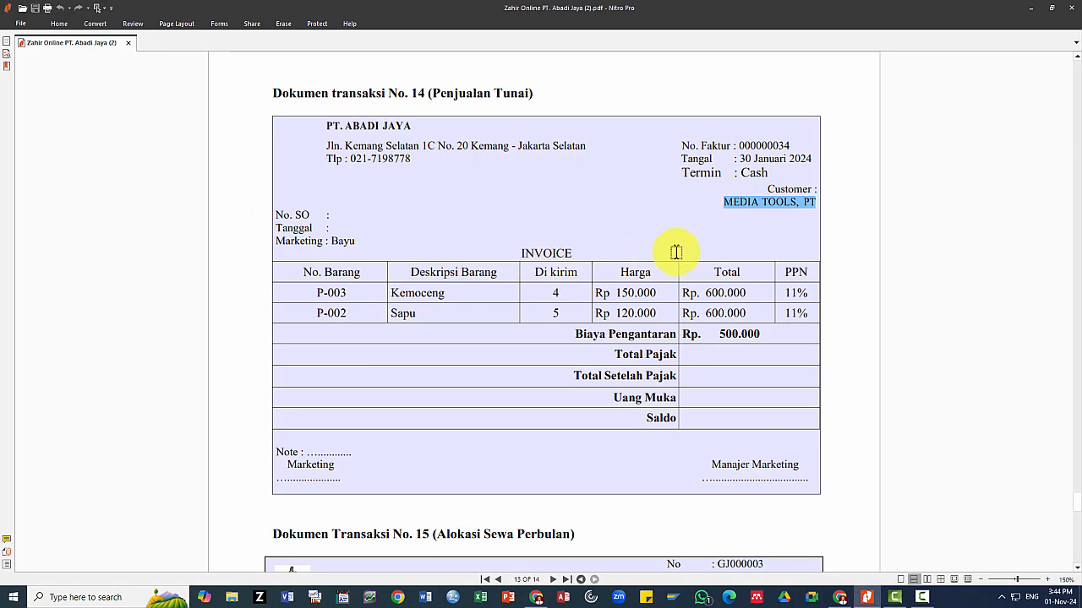
key("alt+Tab")
key("alt+Tab")
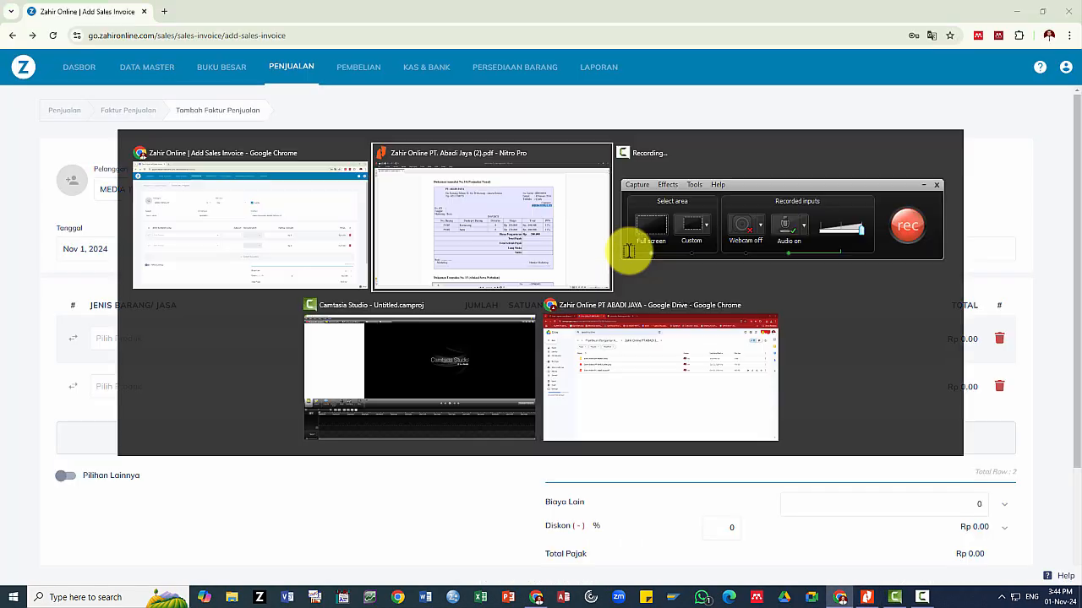
key("alt+Tab")
left_click(98, 246)
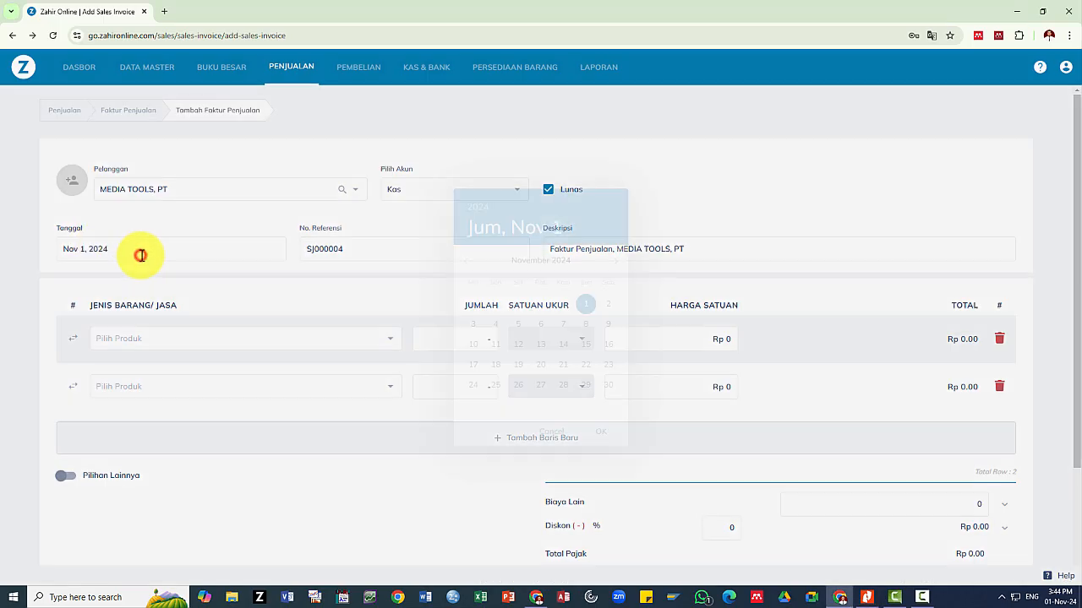
left_click(479, 209)
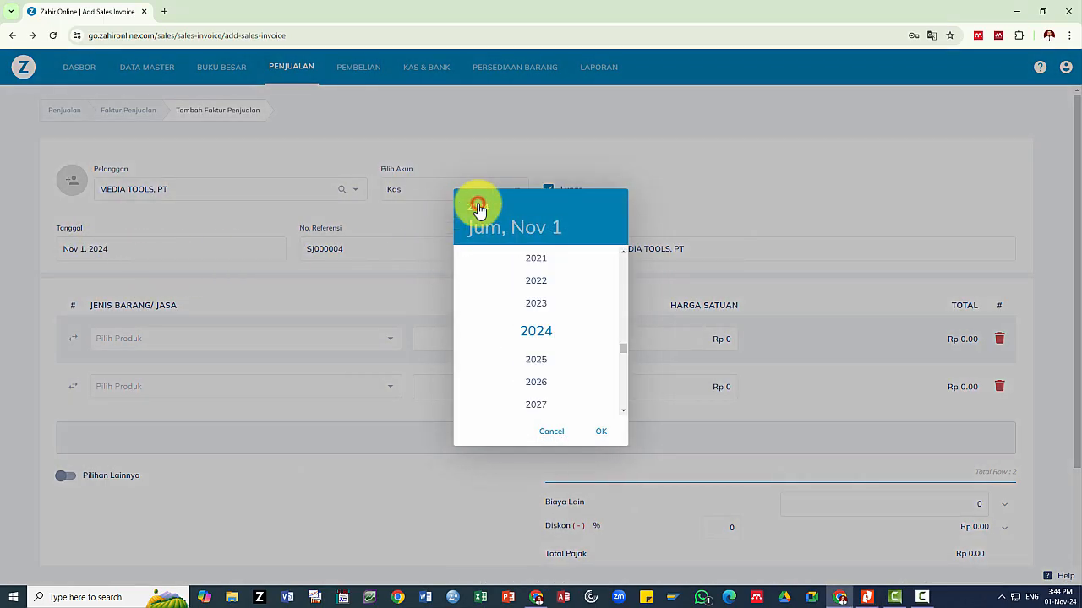
left_click(539, 307)
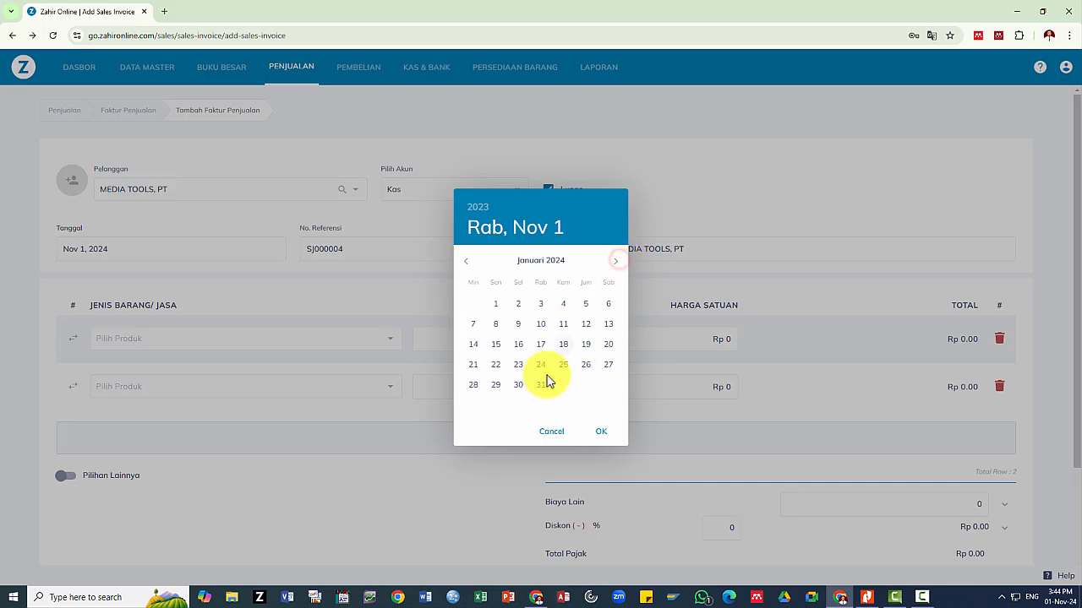
left_click(510, 385)
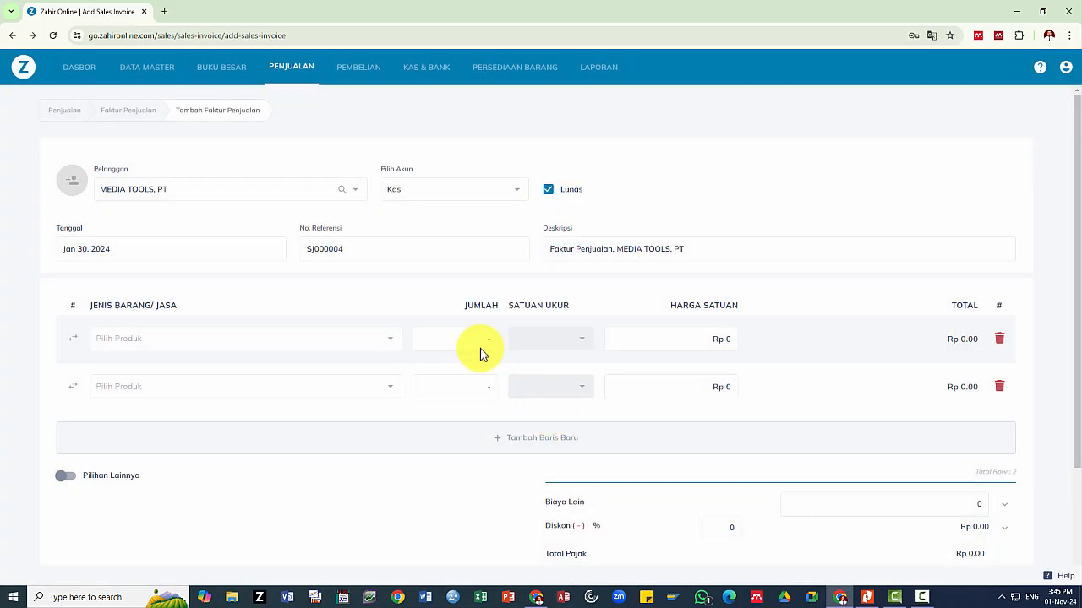
Set the first invoice line's product to Kemoceng (P-003), checking the item in the PDF
key("alt+Tab")
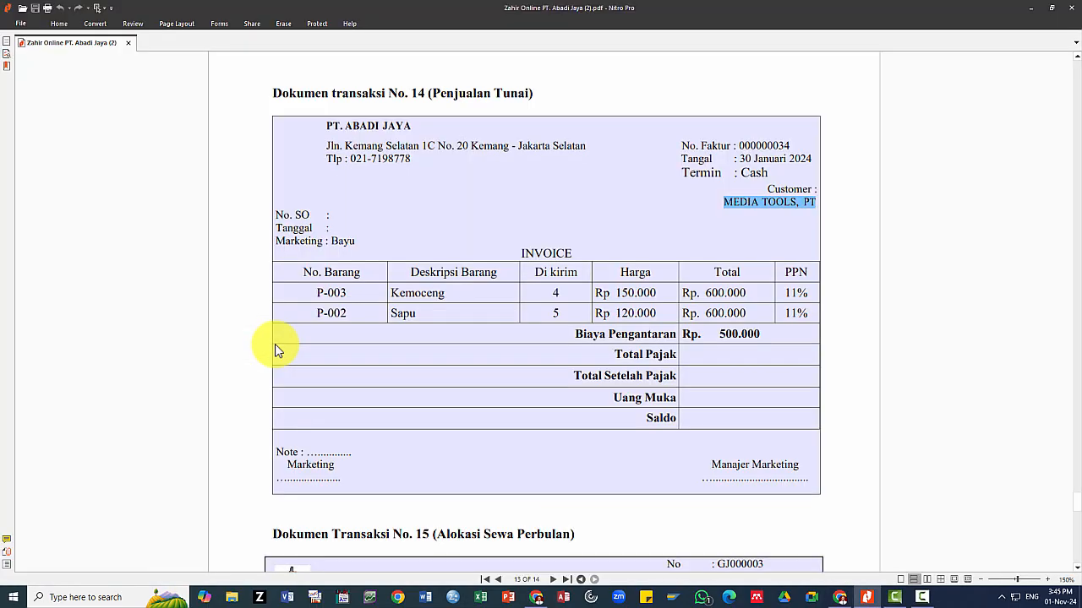
key("alt+Tab")
left_click(115, 341)
key("alt+Tab")
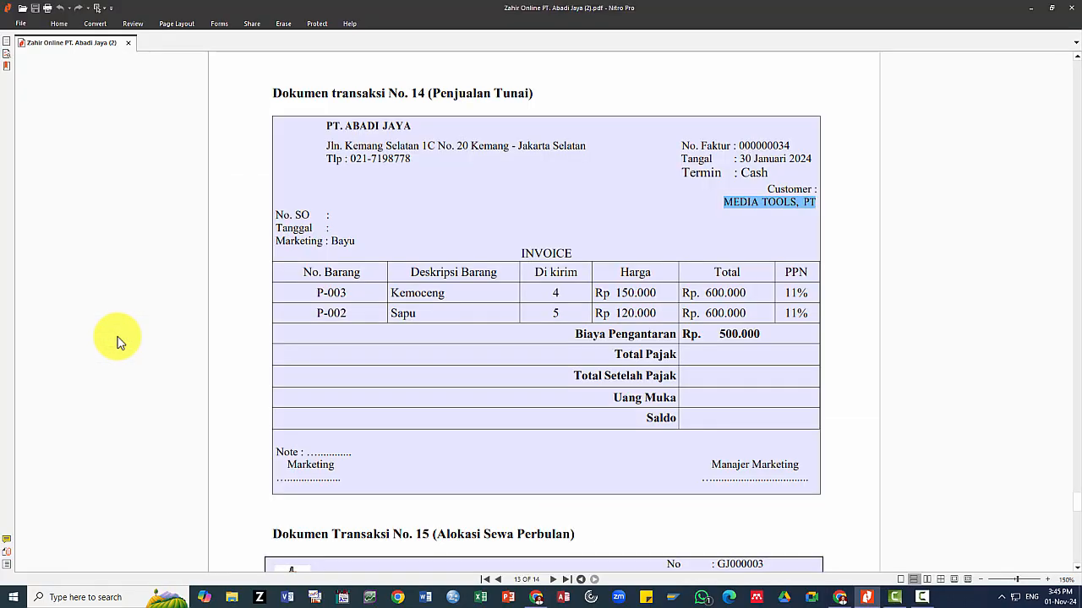
key("alt+Tab")
left_click(117, 340)
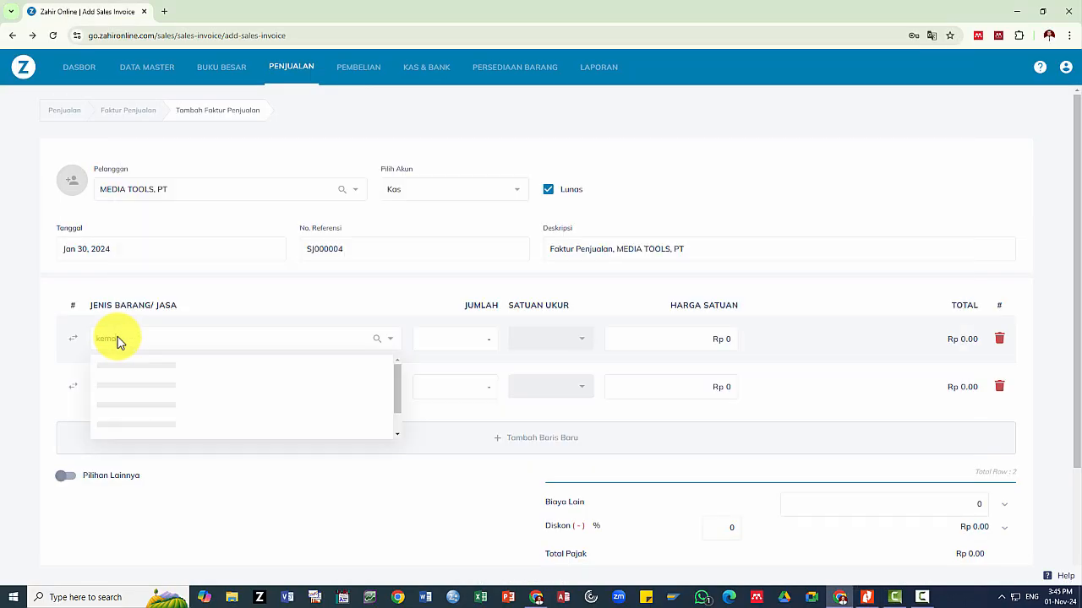
type("kemo")
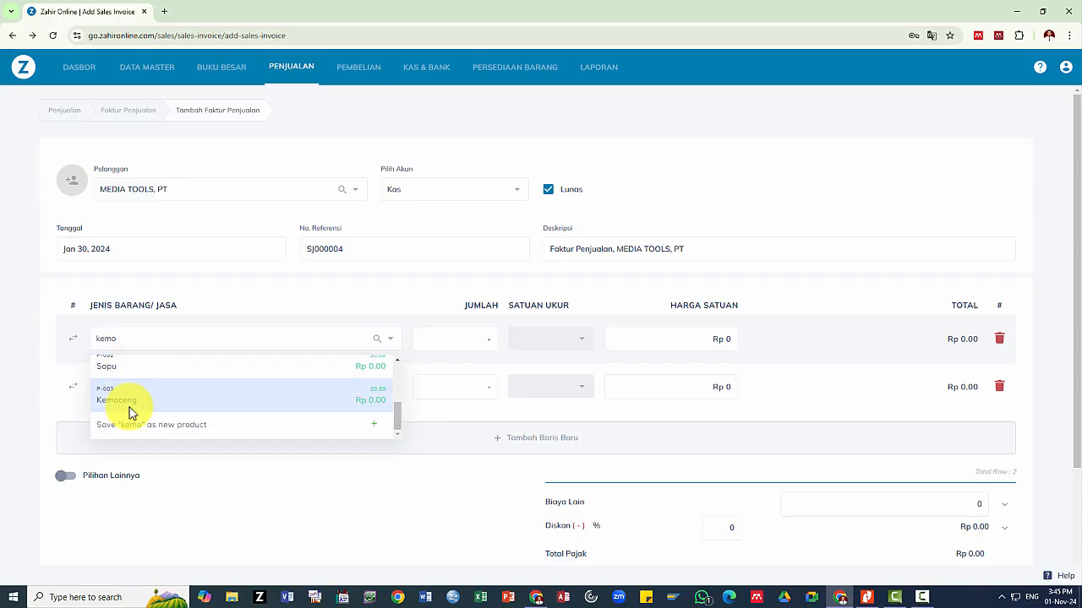
left_click(132, 400)
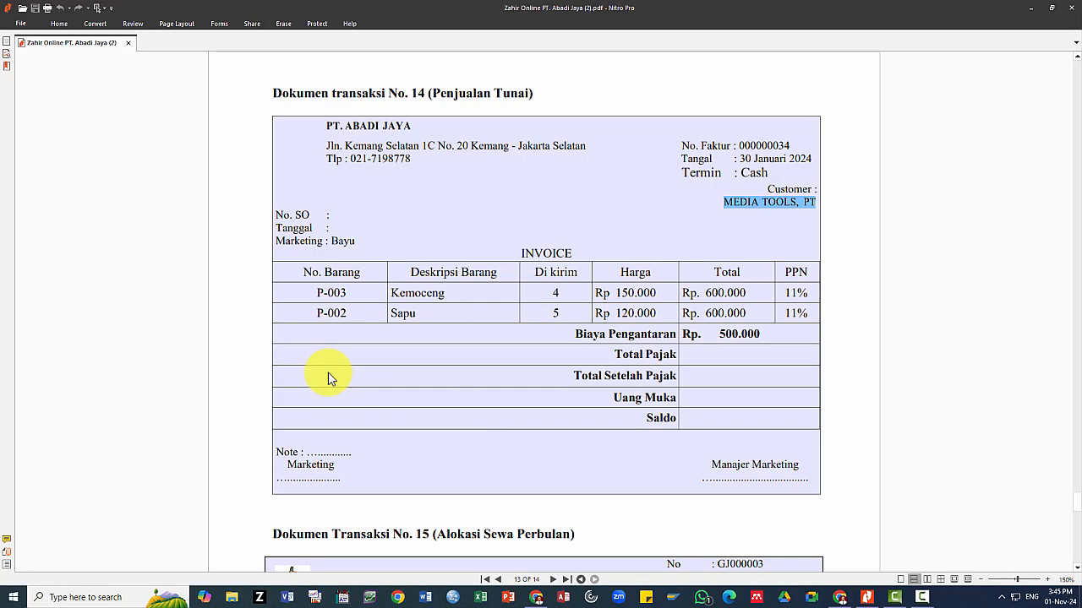
Set the second invoice line's product to Sapu (P-002), checking the item in the PDF
key("alt+Tab")
key("alt+Tab")
left_click(139, 389)
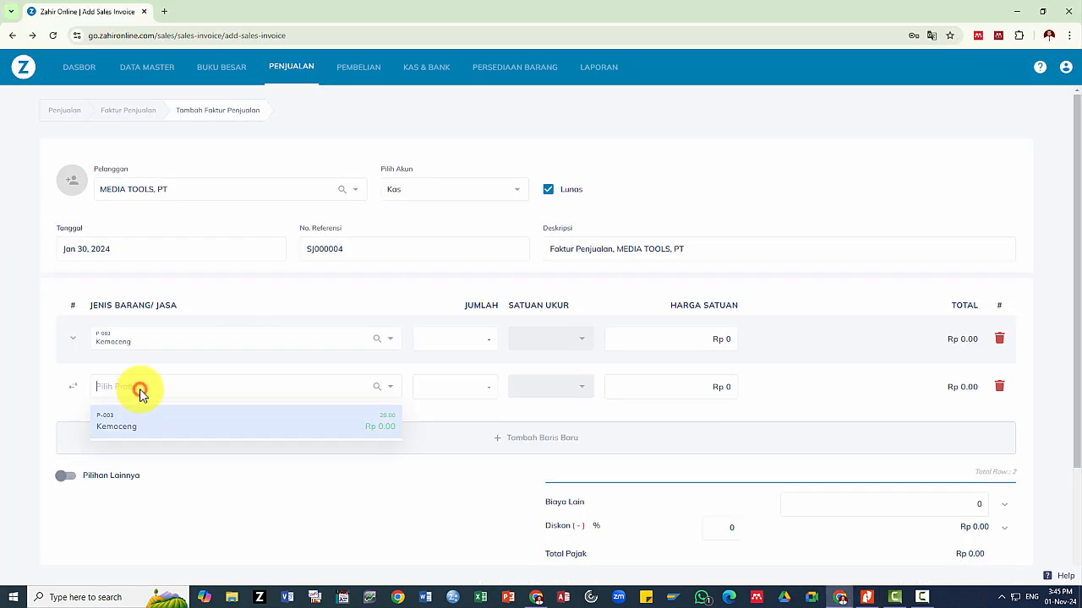
type("sapu")
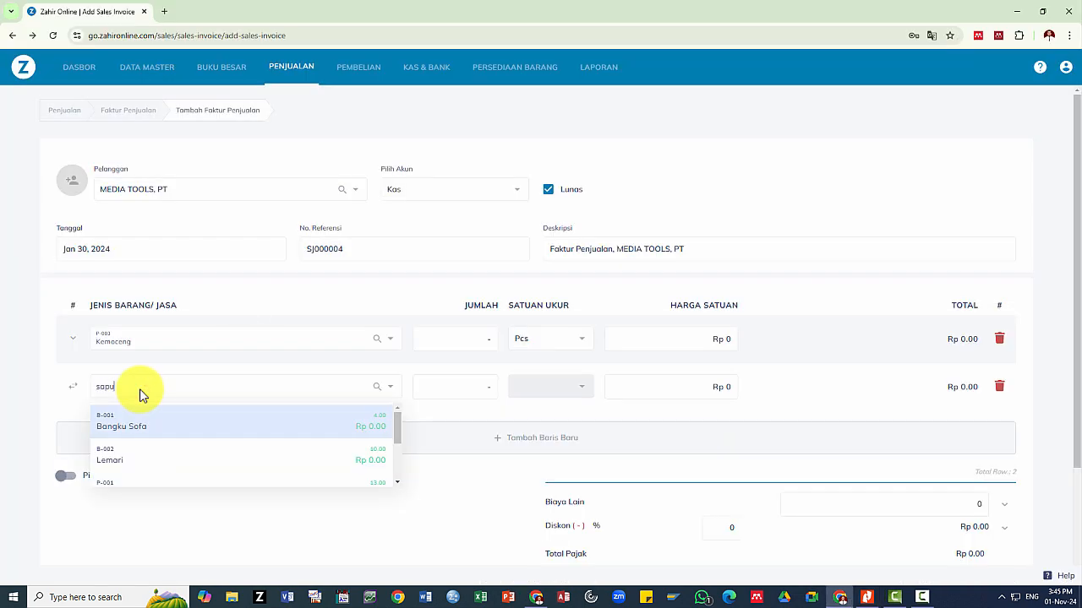
scroll(139, 450, "down", 1)
scroll(140, 451, "down", 1)
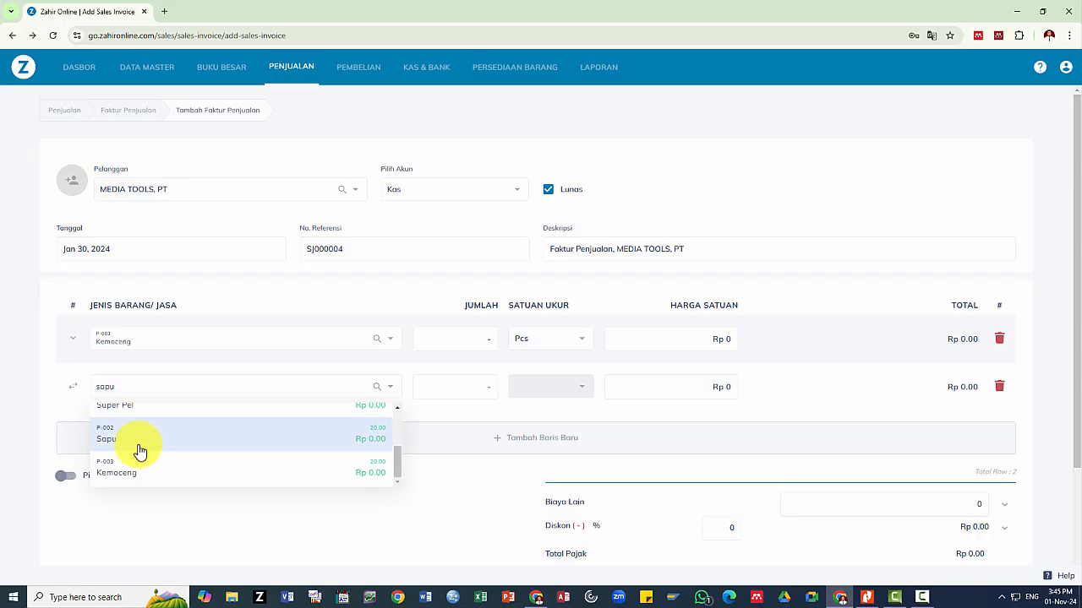
left_click(140, 445)
Set the quantities to 4 for Kemoceng and 5 for Sapu, checking the delivered amounts in the PDF
key("alt+Tab")
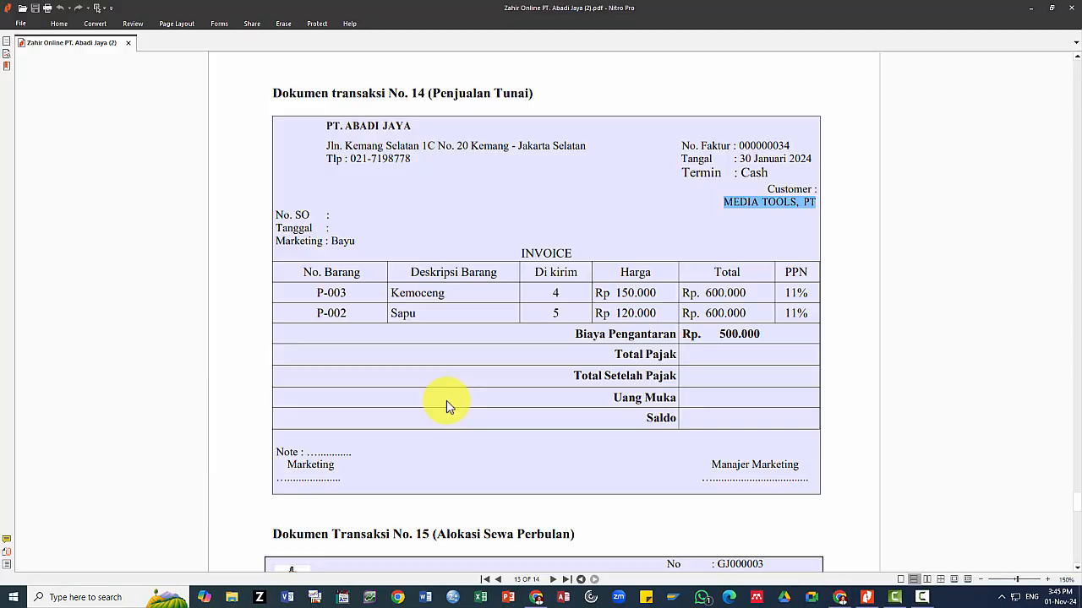
key("alt+Tab")
left_click(485, 338)
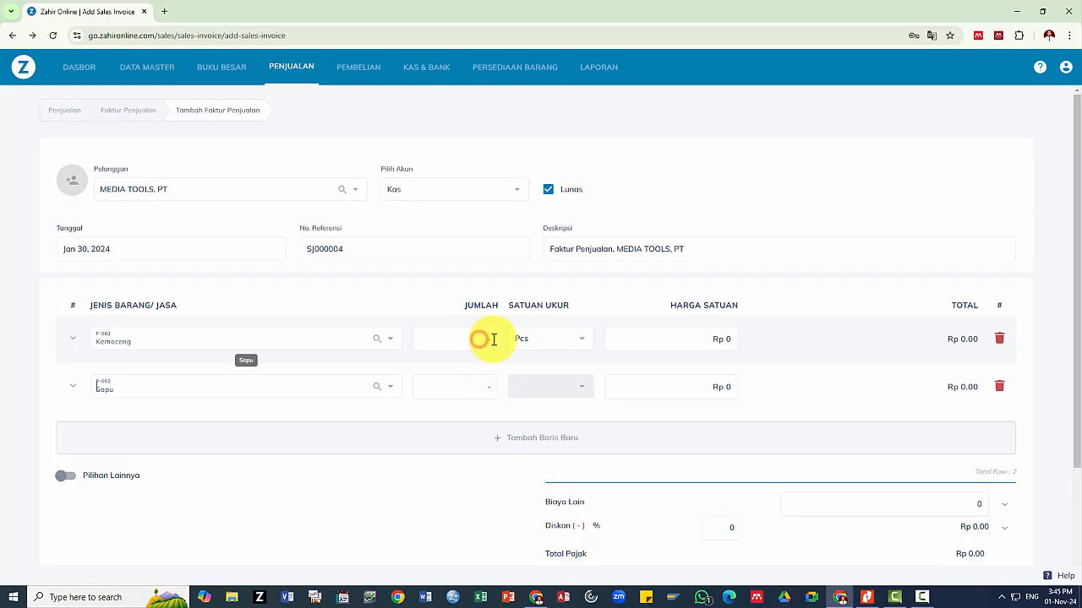
left_click(483, 339)
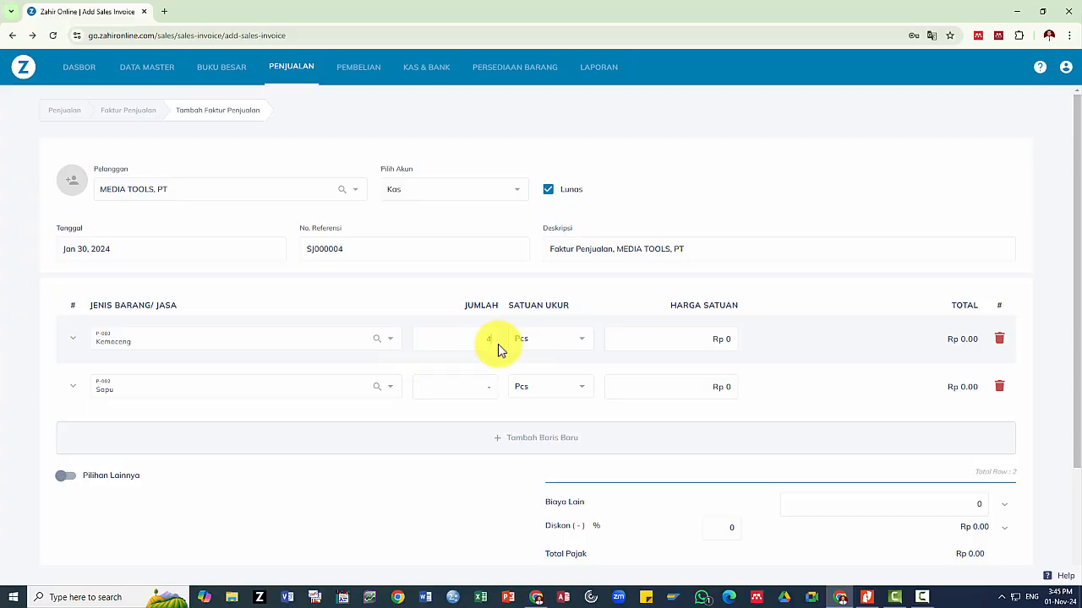
type("4")
left_click(480, 391)
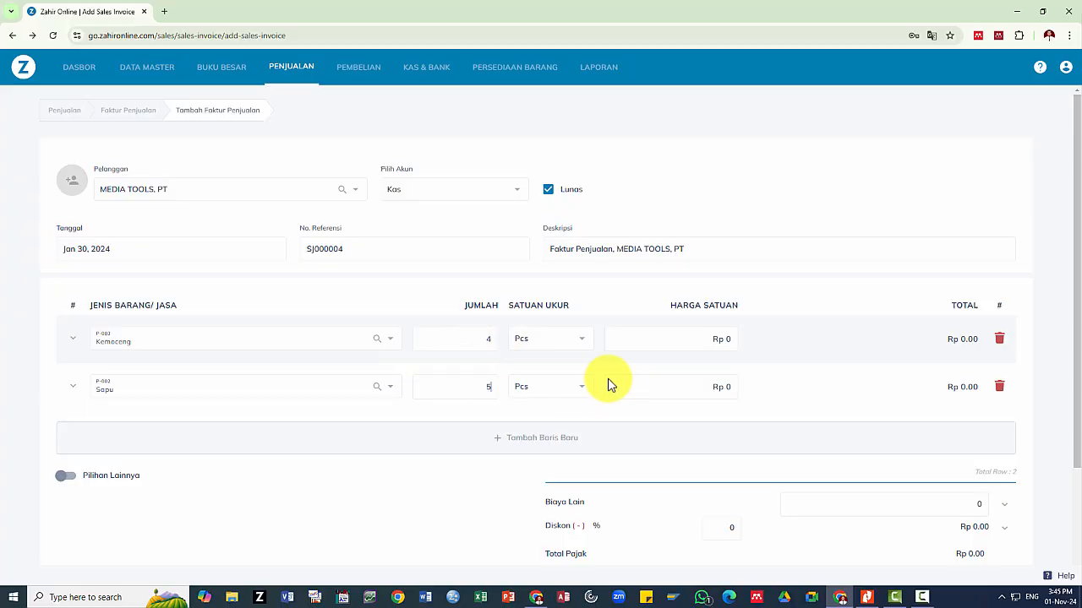
Set the unit prices to Rp 150,000 for Kemoceng and Rp 120,000 for Sapu, checking them in the PDF
left_click(682, 344)
key("alt+Tab")
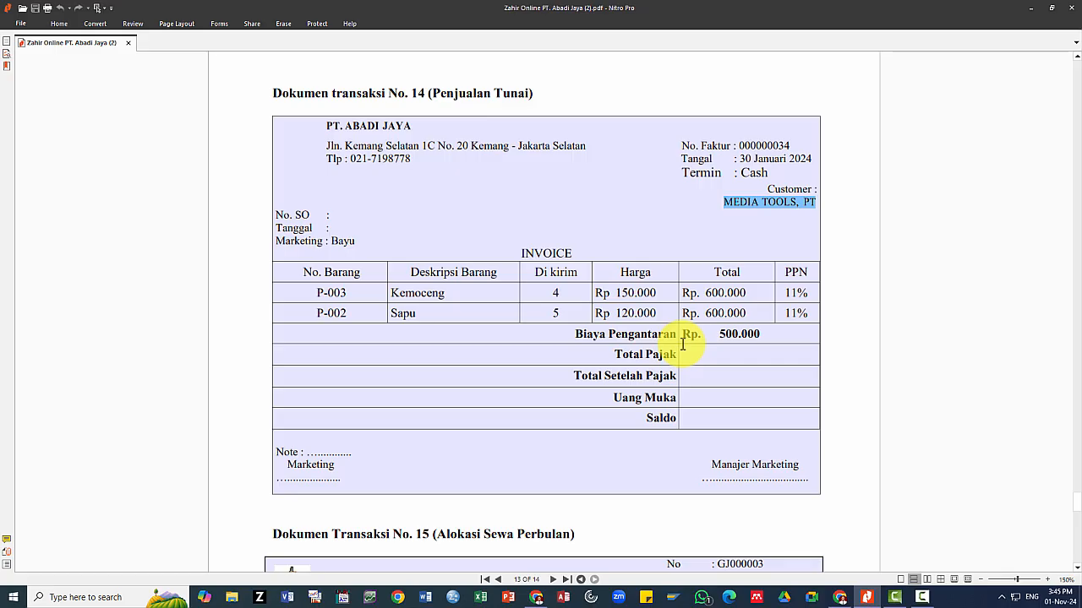
key("alt+Tab")
type("150,0")
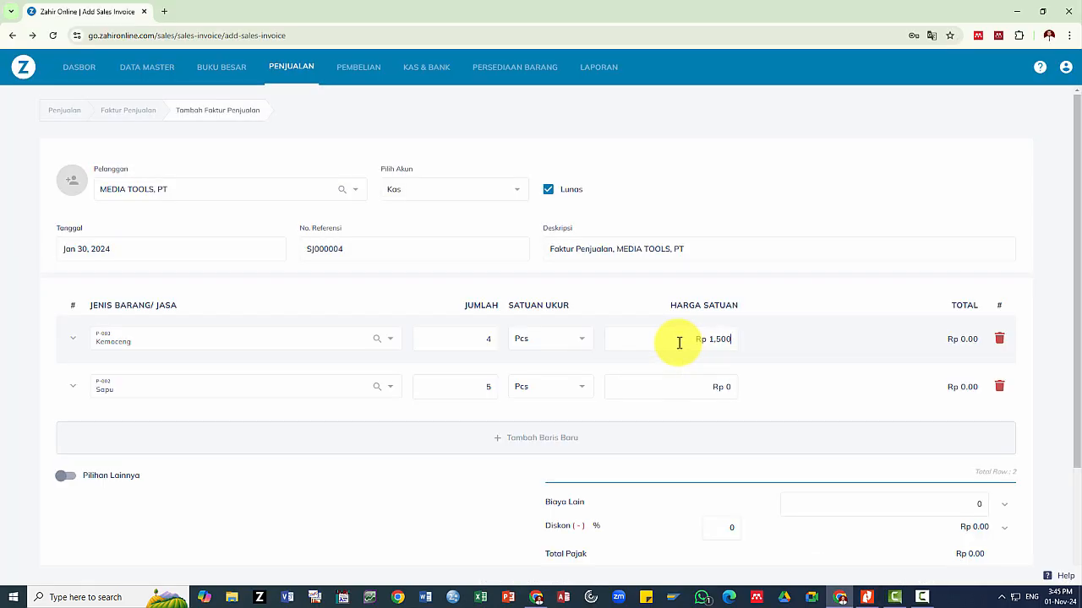
type("00")
left_click(698, 384)
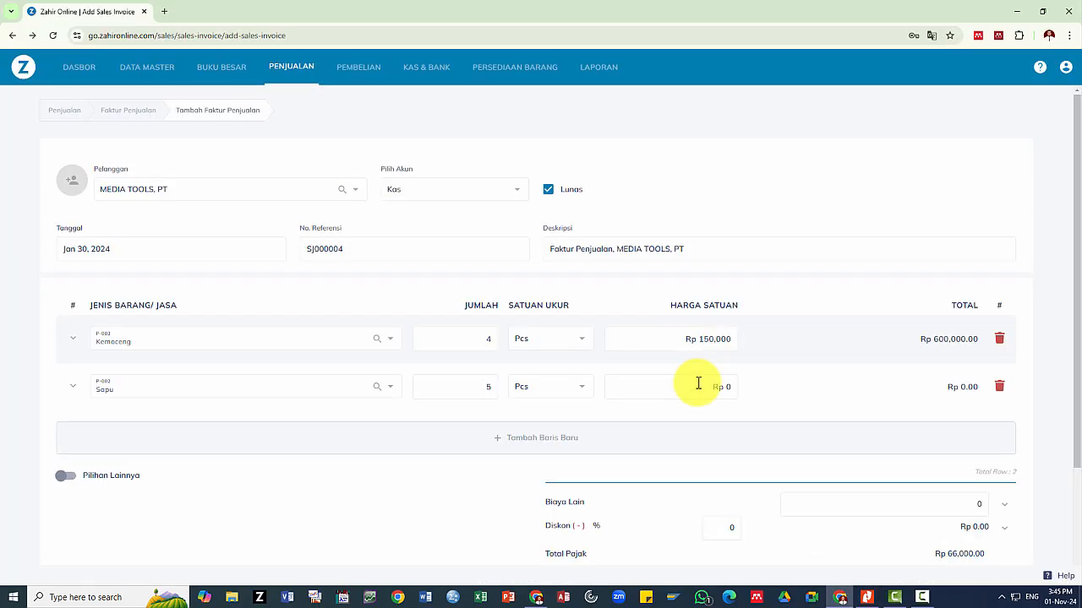
key("alt+Tab")
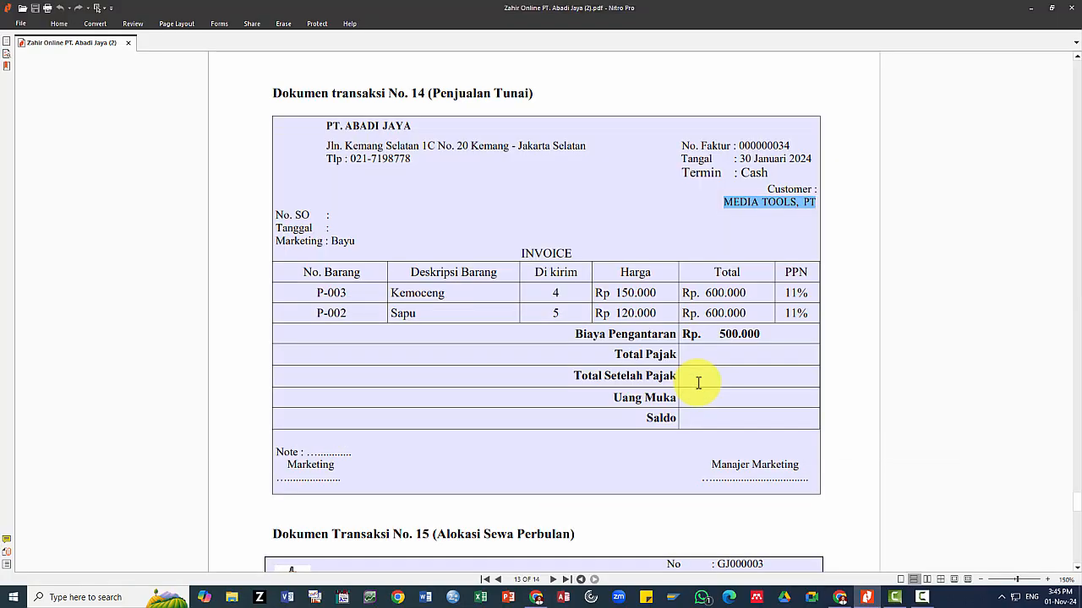
key("alt+Tab")
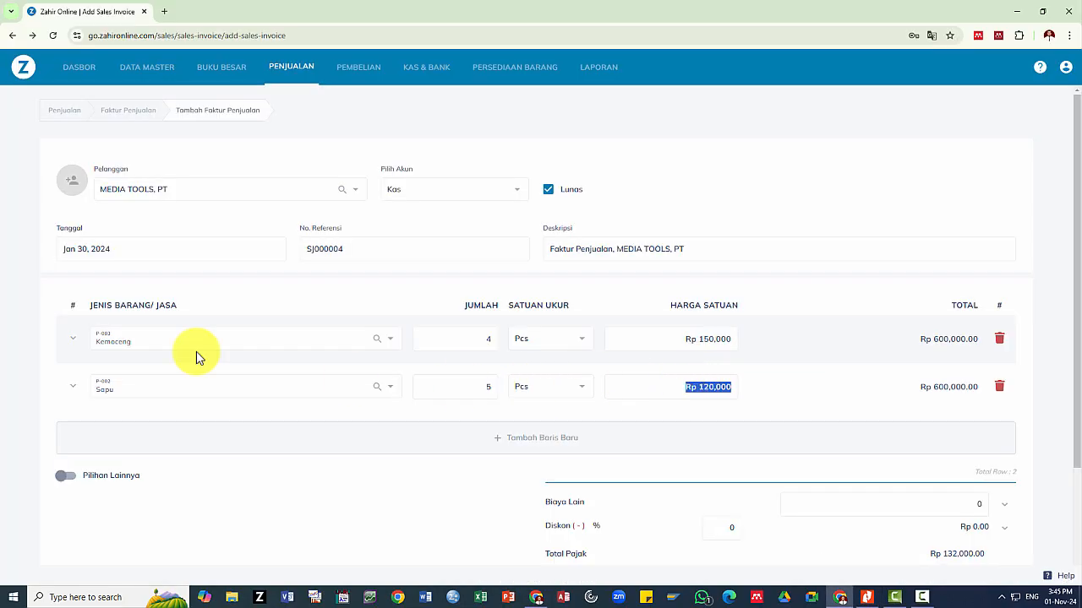
Expand the Kemoceng line to check its tax and set Biaya Lain to Rp 500,000 from the PDF's delivery cost
left_click(77, 342)
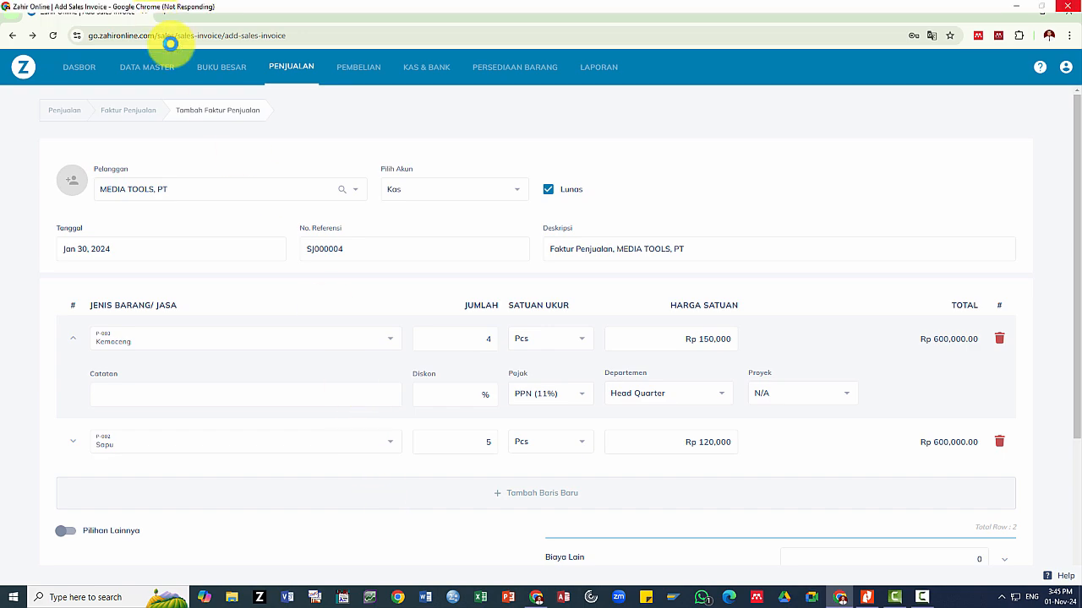
key("alt+Tab")
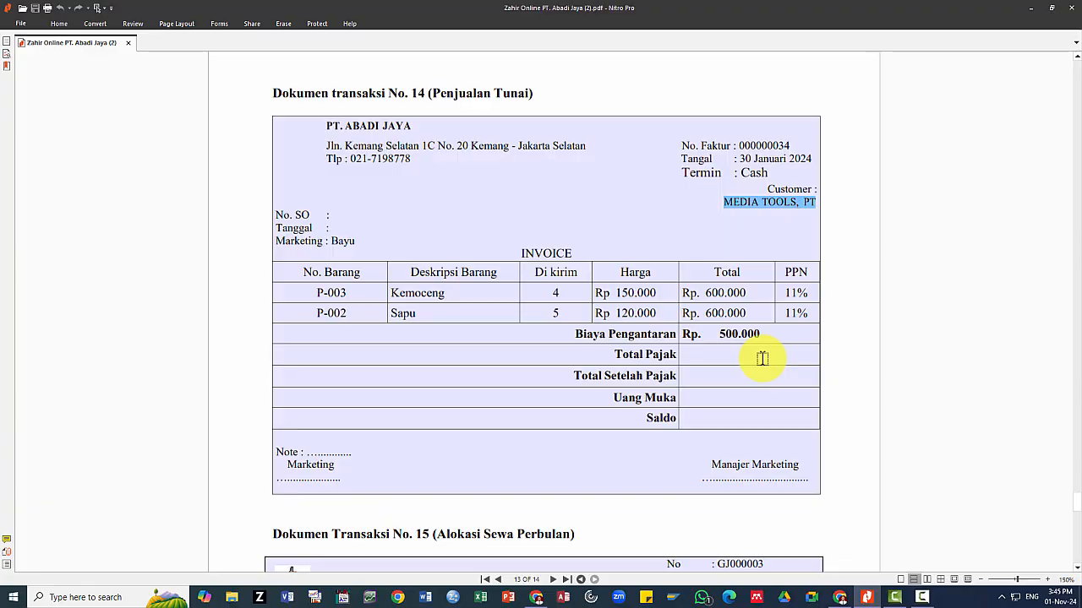
key("alt+Tab")
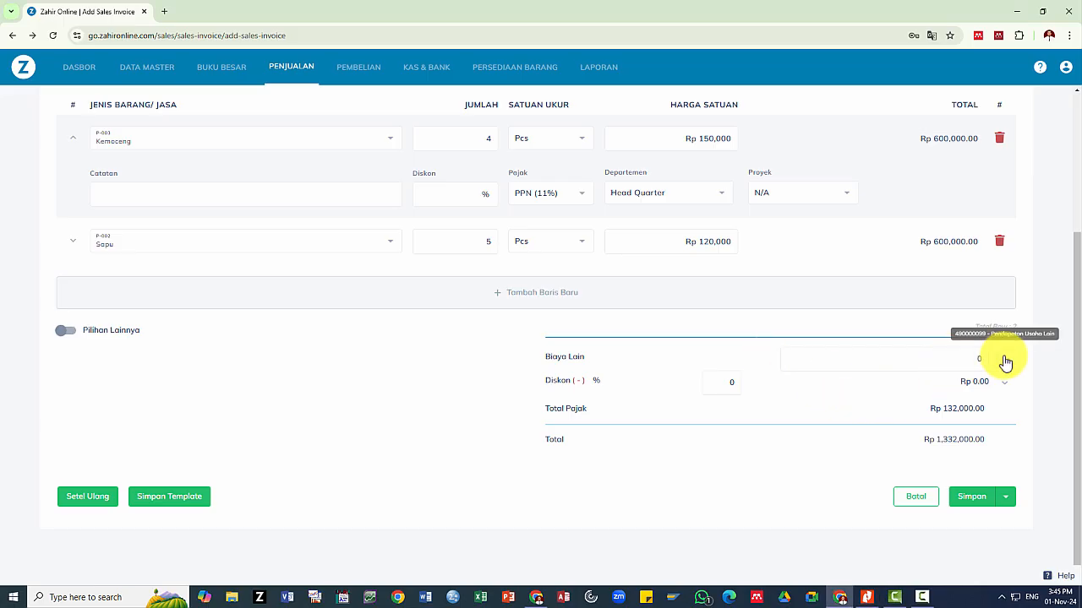
left_click(961, 361)
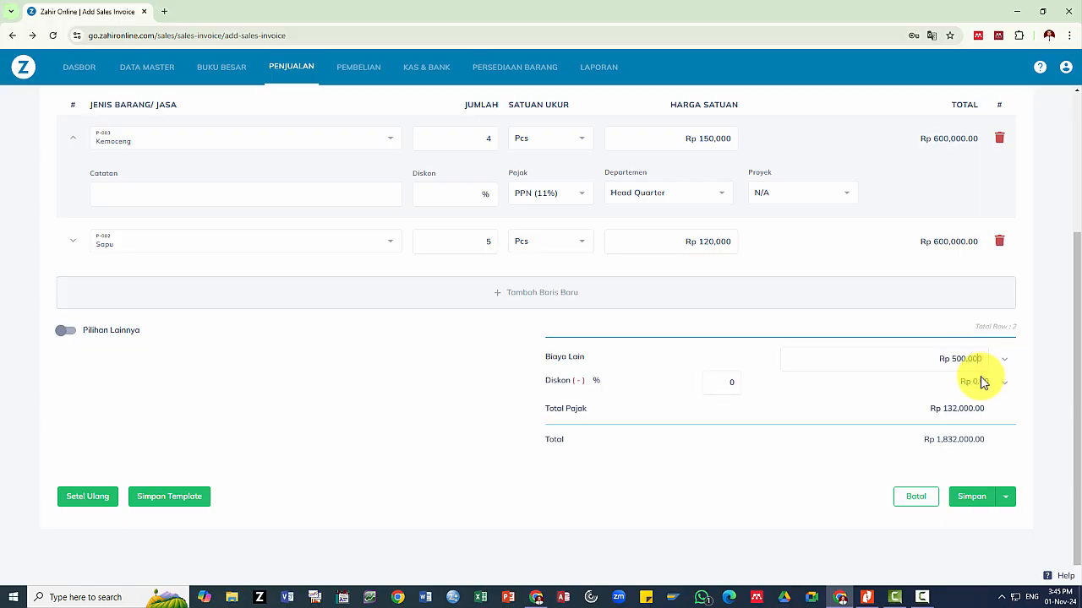
scroll(1045, 382, "up", 3)
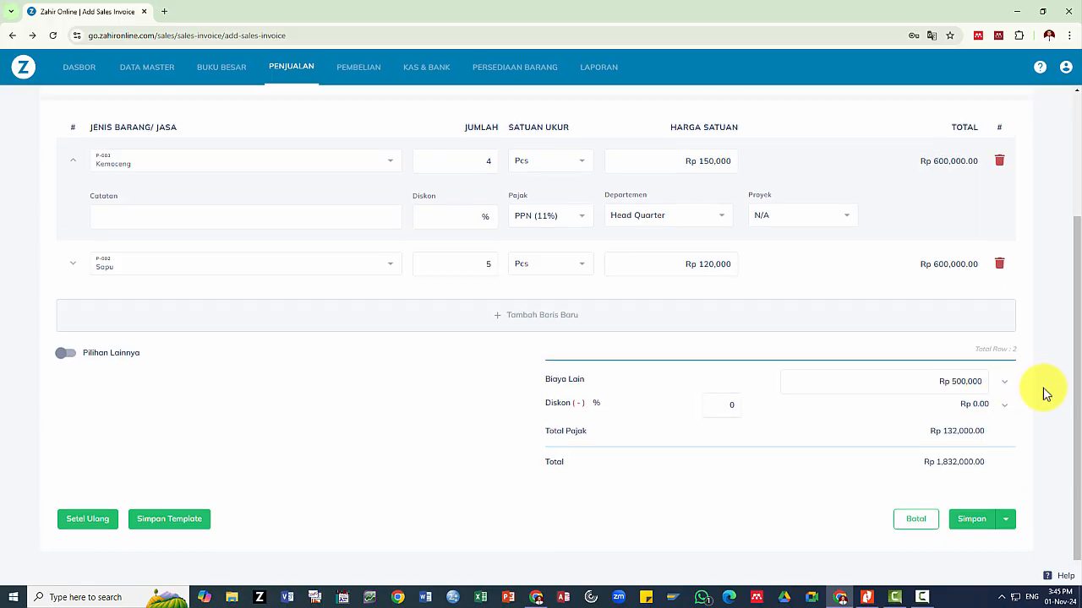
scroll(1045, 393, "down", 3)
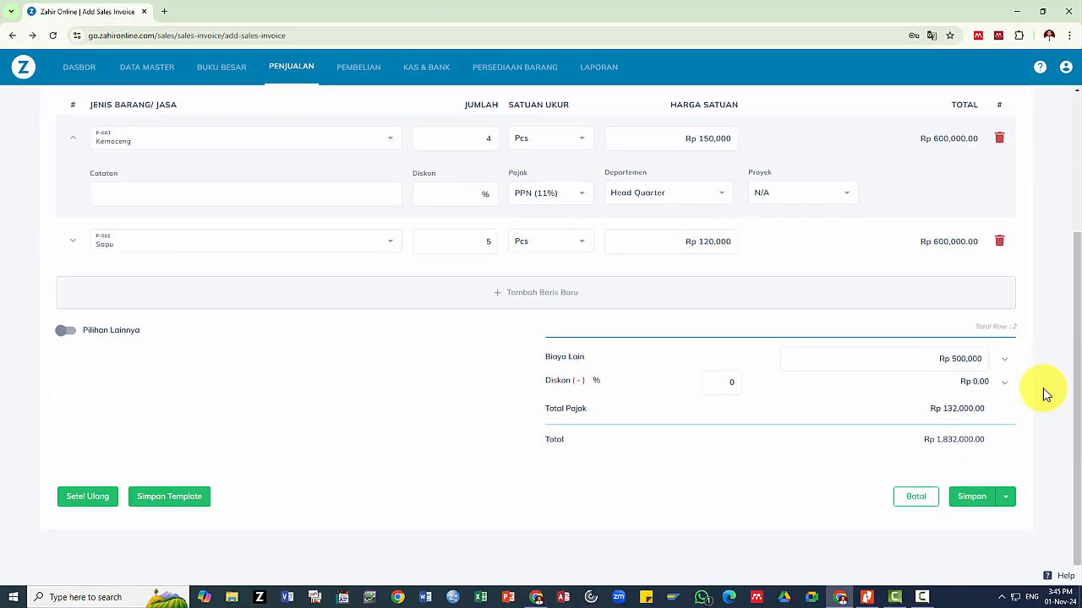
Turn on Pilihan Lainnya and start a new contact from the Penjual lookup
left_click(67, 331)
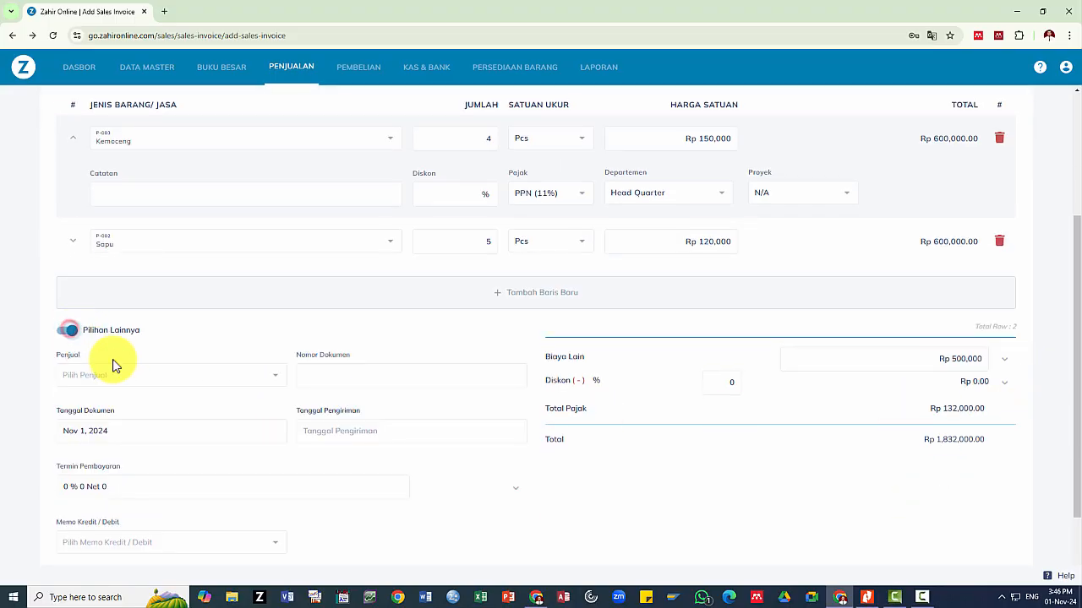
key("alt+Tab")
key("alt+Tab")
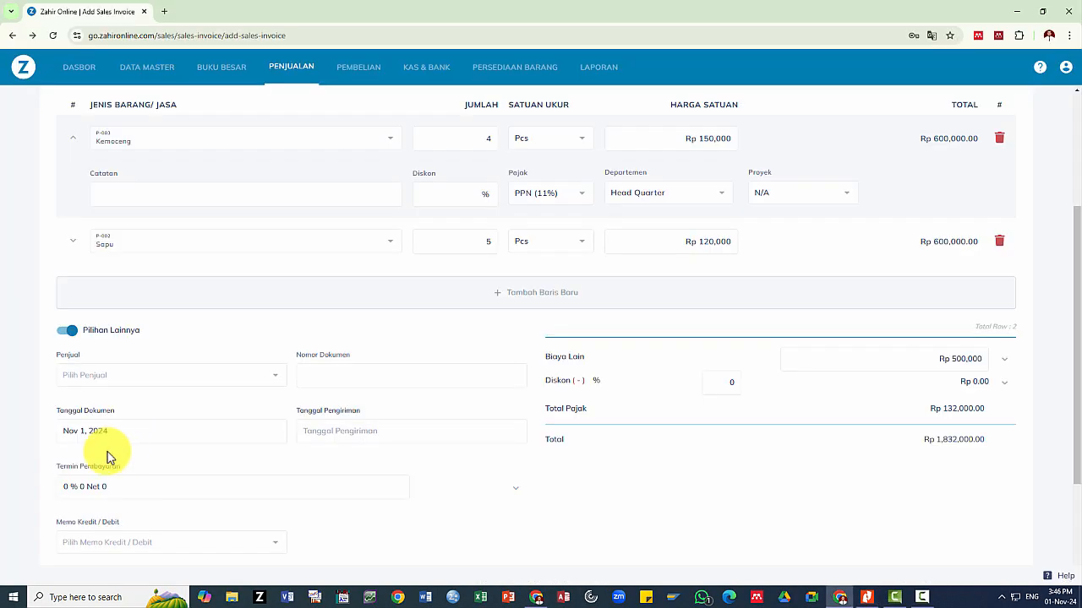
left_click(99, 378)
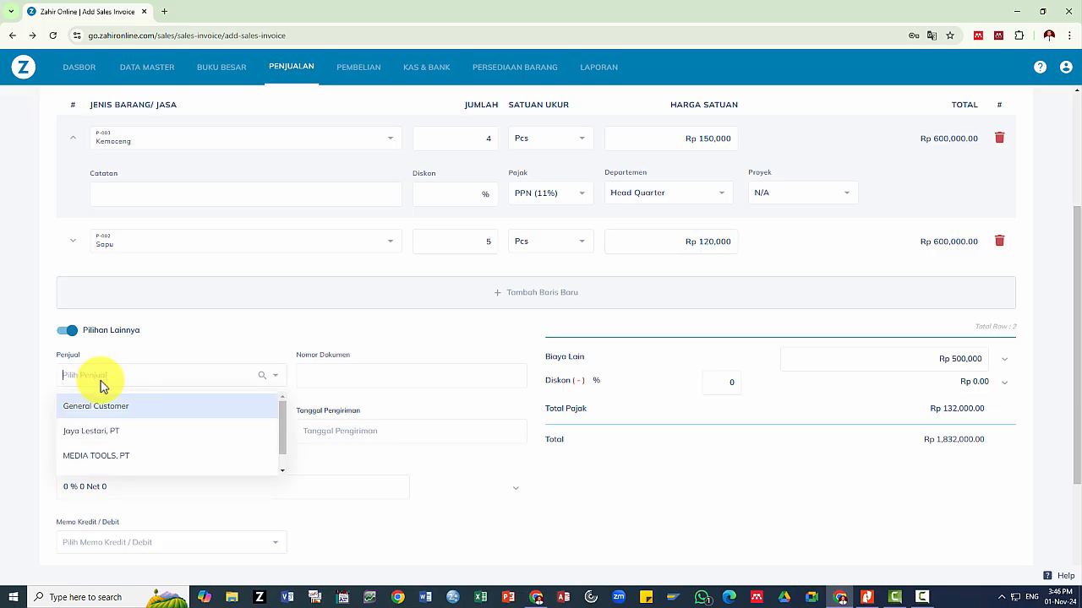
scroll(113, 419, "down", 1)
left_click(262, 326)
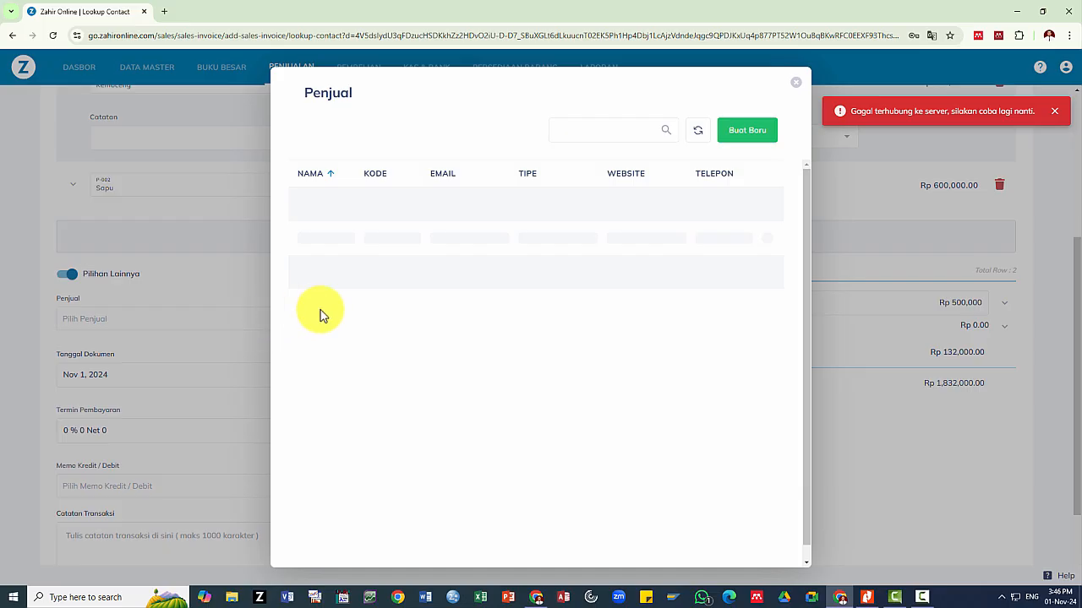
left_click(1055, 111)
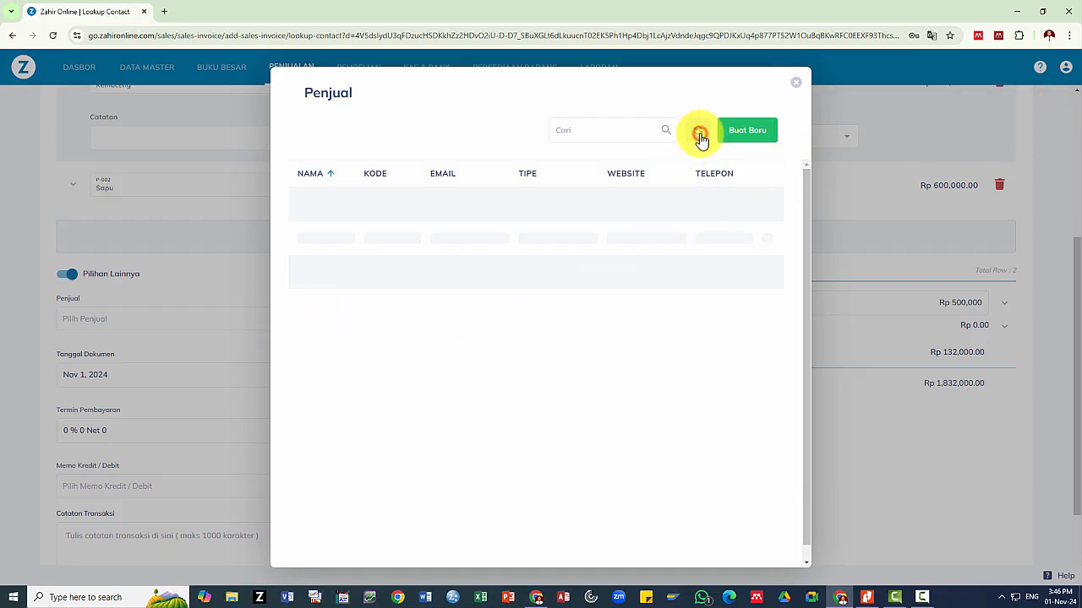
left_click(760, 133)
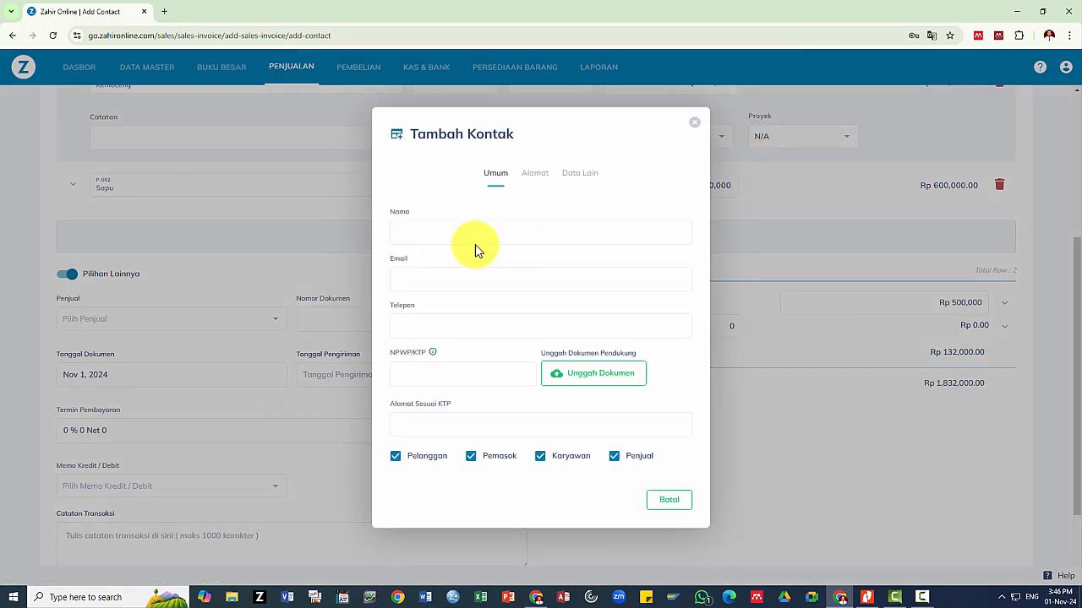
Enter the marketing person's name from the PDF for the new contact, restrict it to the Penjual type only, and save it
key("alt+Tab")
key("alt+Tab")
type("Bay")
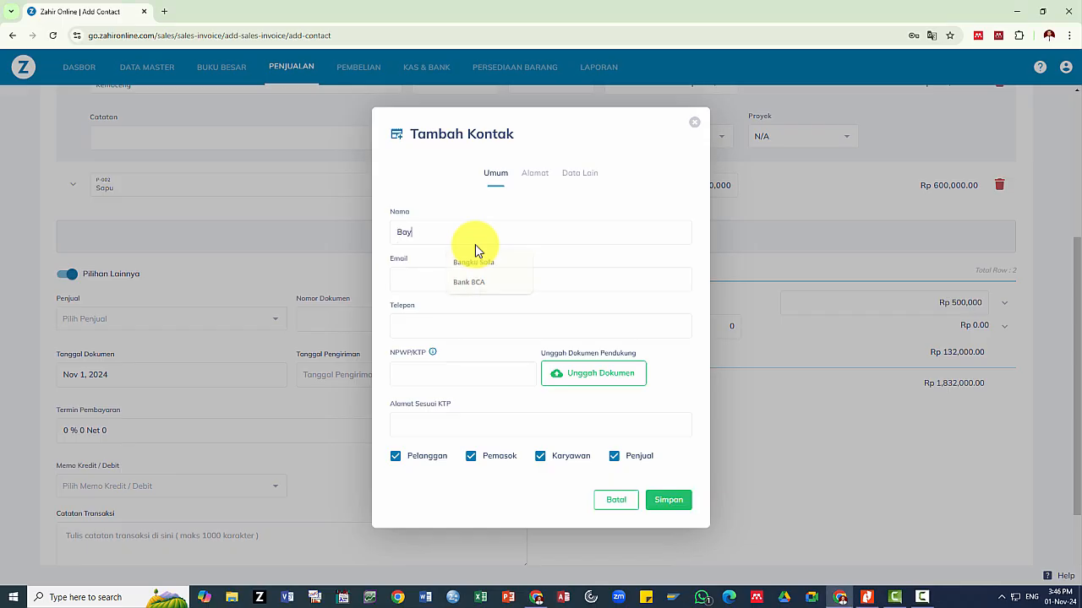
left_click(438, 457)
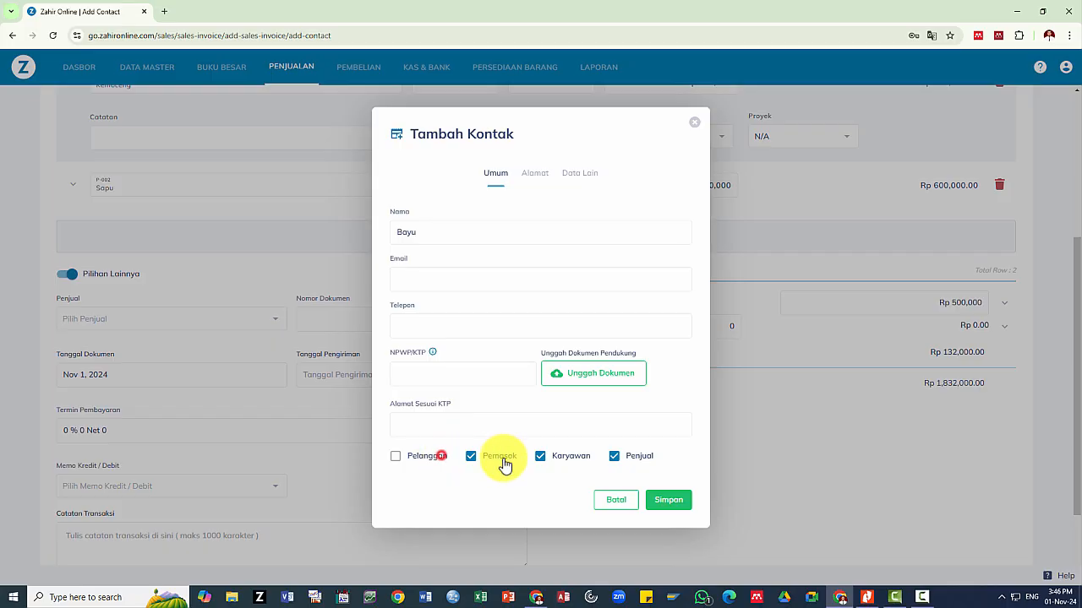
left_click(503, 458)
left_click(572, 461)
left_click(668, 502)
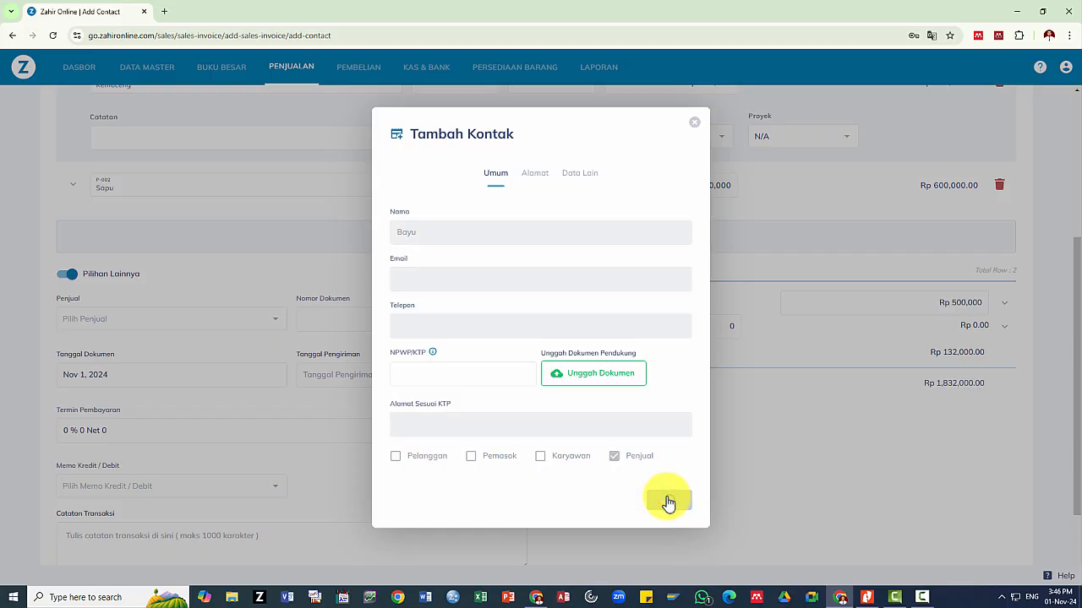
Close the seller lookup and choose the newly added contact as the invoice's Penjual
left_click(694, 122)
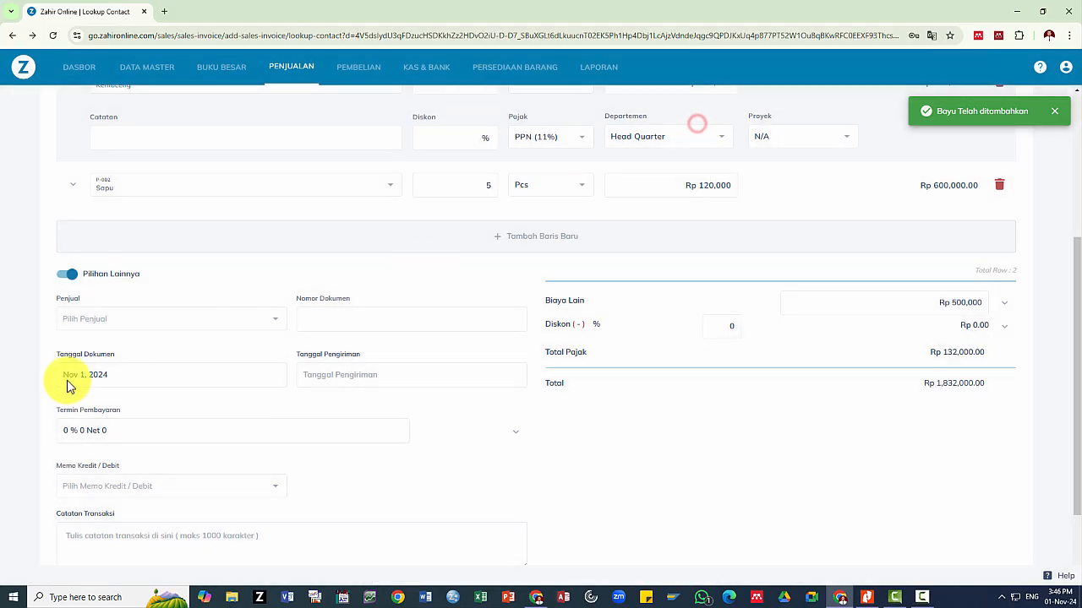
left_click(796, 82)
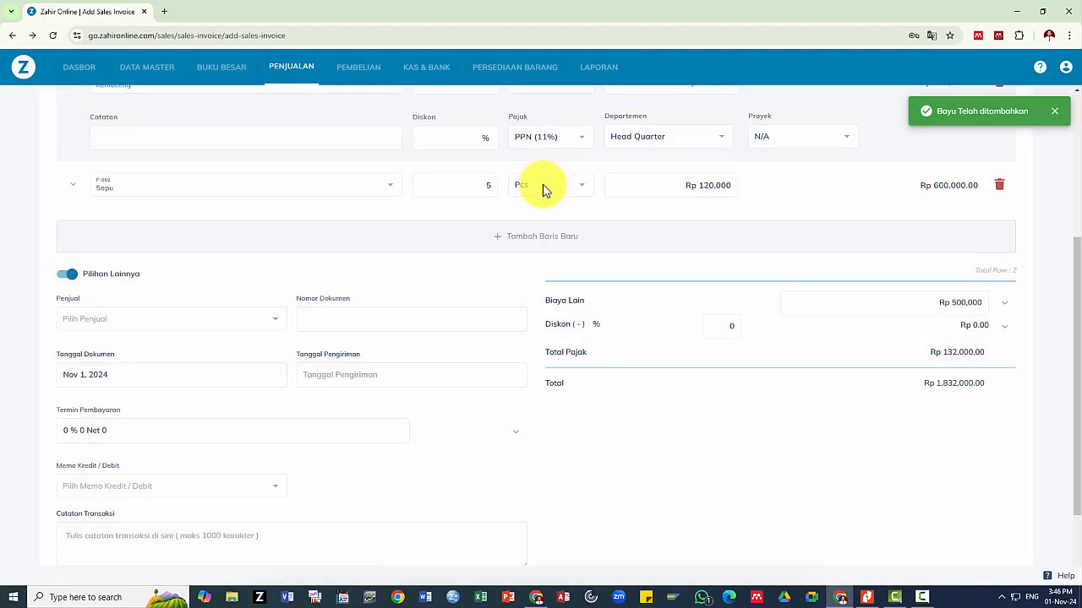
left_click(93, 322)
left_click(99, 374)
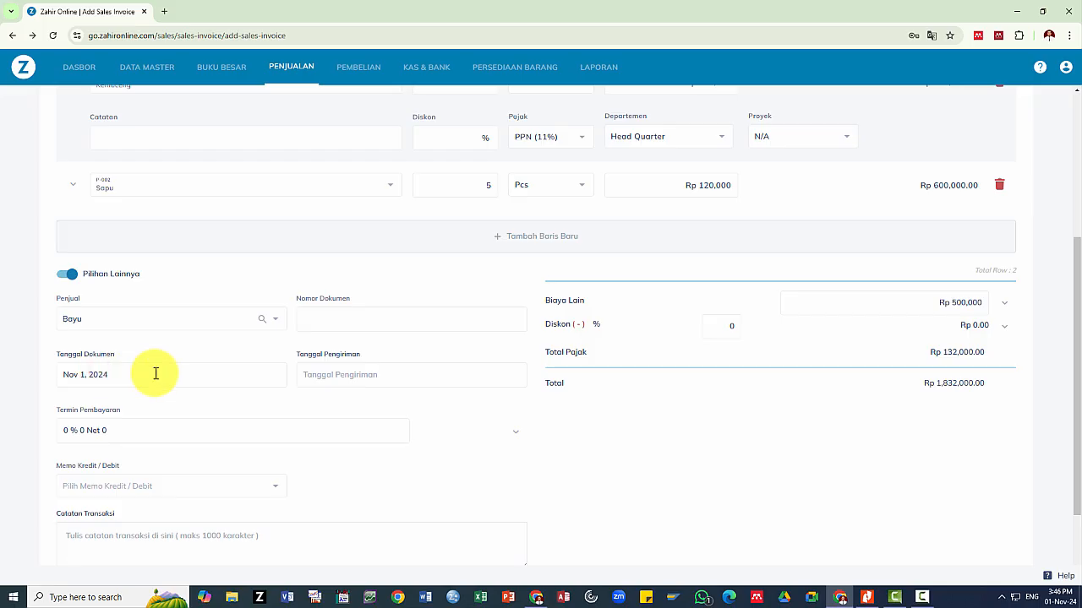
Check the invoice against transaction document No. 14 in the PDF and save the sales invoice
key("alt+Tab")
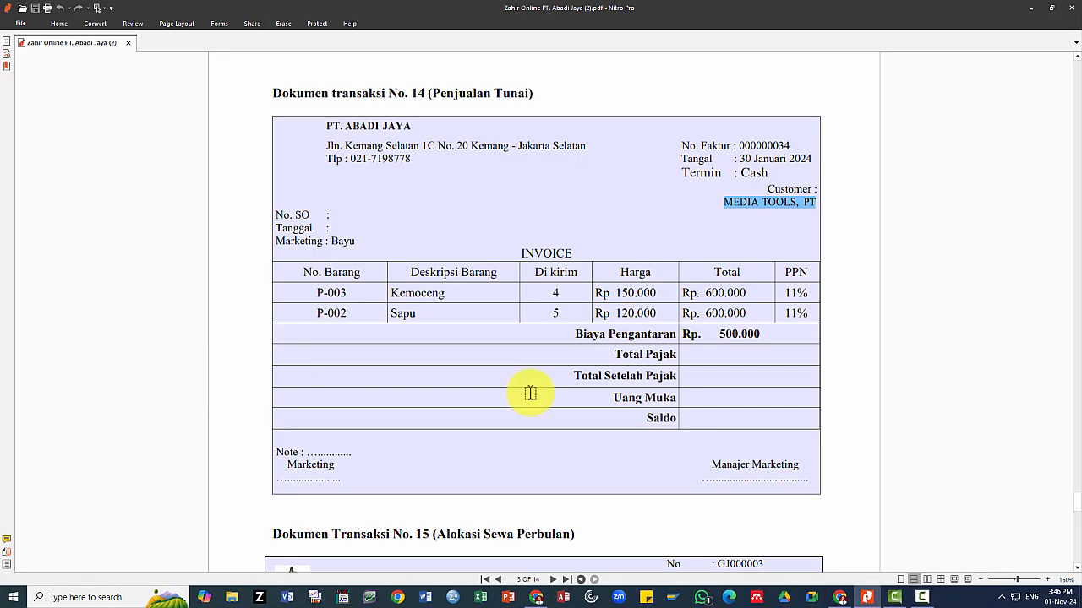
scroll(530, 393, "down", 1)
scroll(530, 394, "up", 1)
key("alt+Tab")
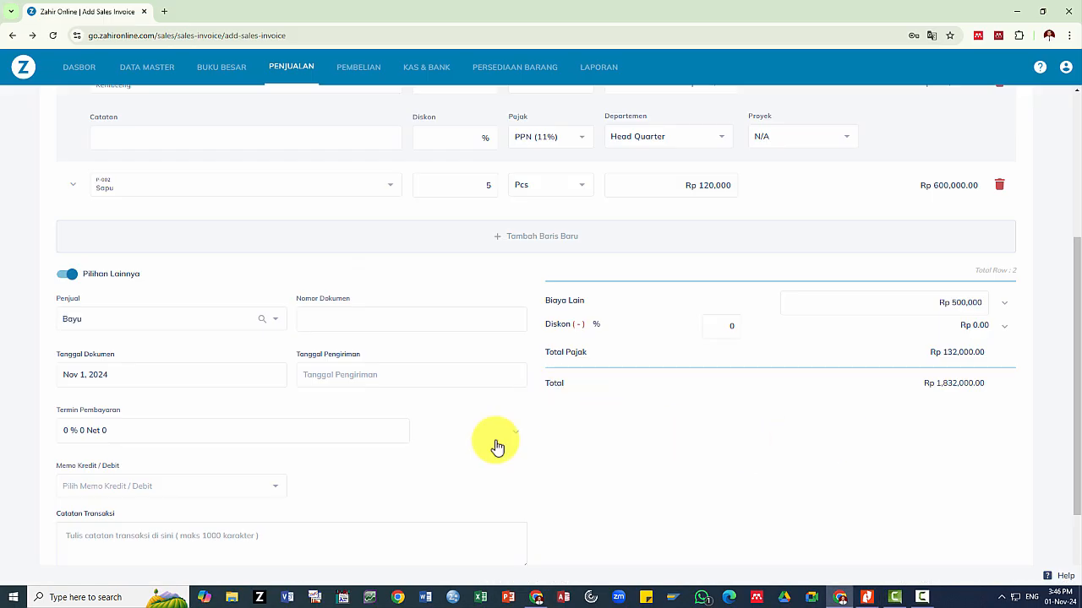
scroll(656, 447, "down", 2)
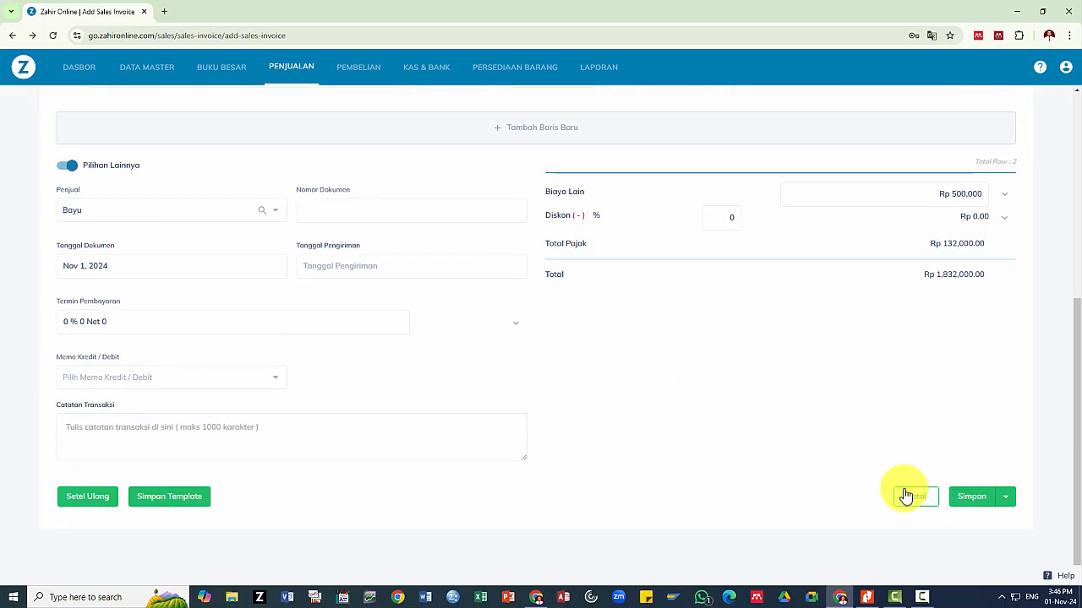
left_click(958, 499)
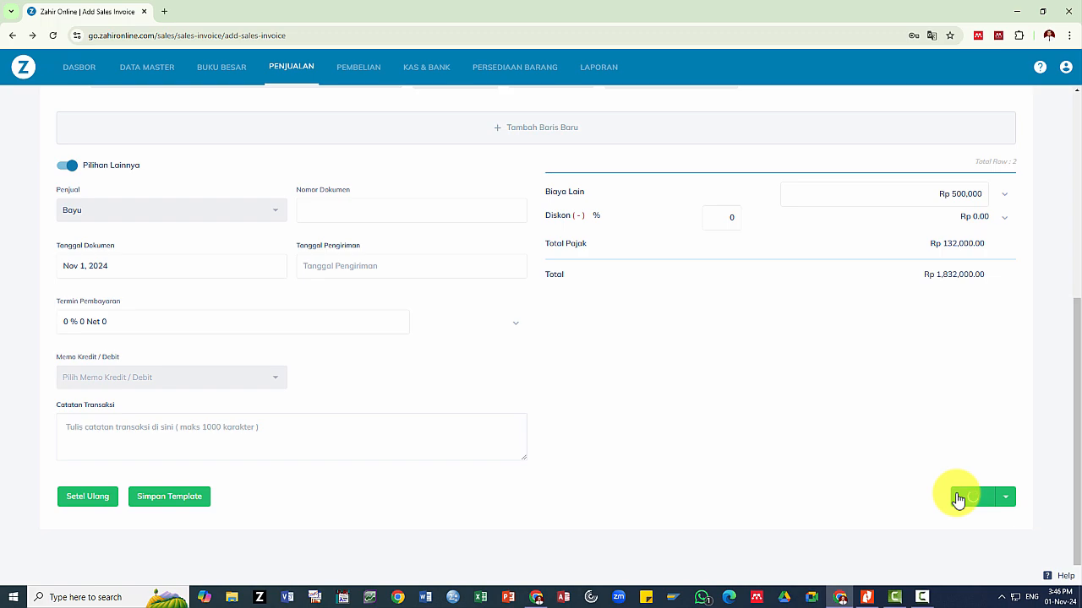
key("alt+Tab")
key("alt+Tab")
left_click(958, 500)
scroll(959, 502, "down", 3)
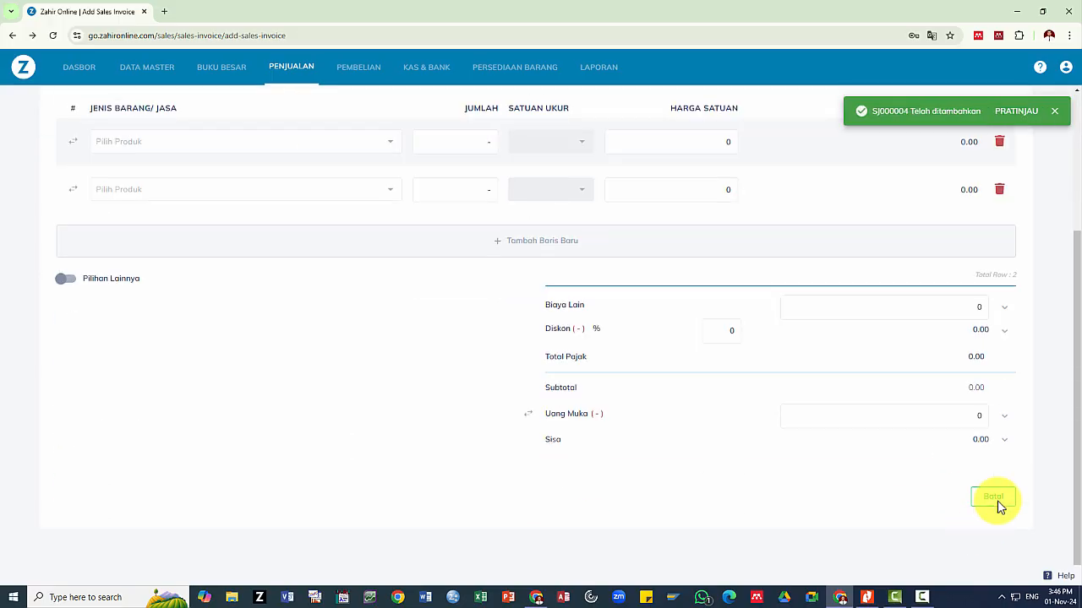
Close the receivables account dialog and leave the blank sales invoice form, returning to the Faktur Penjualan list
left_click(997, 502)
left_click(683, 461)
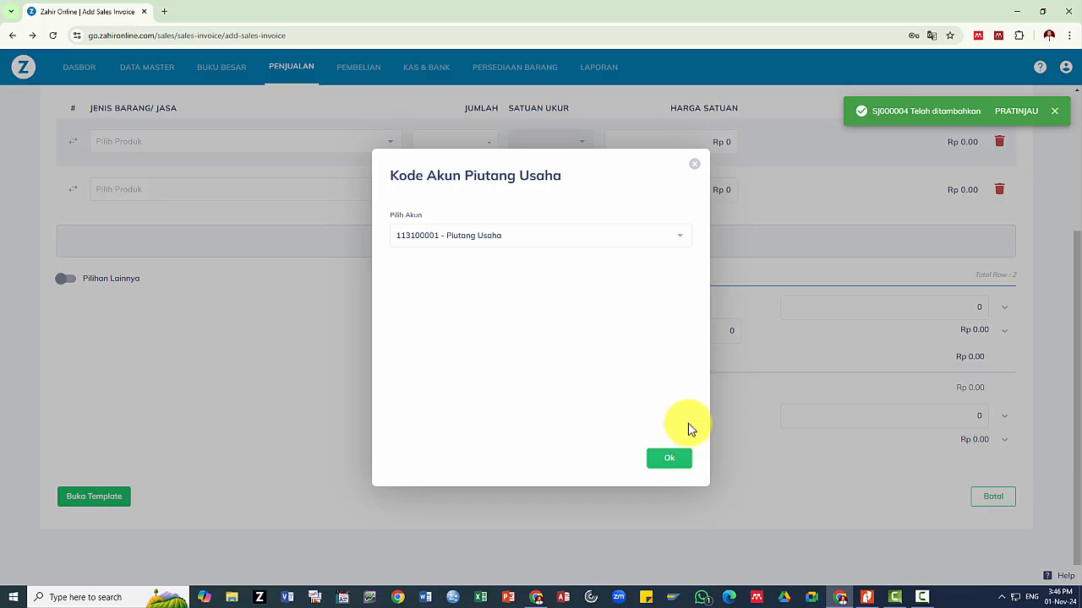
left_click(993, 500)
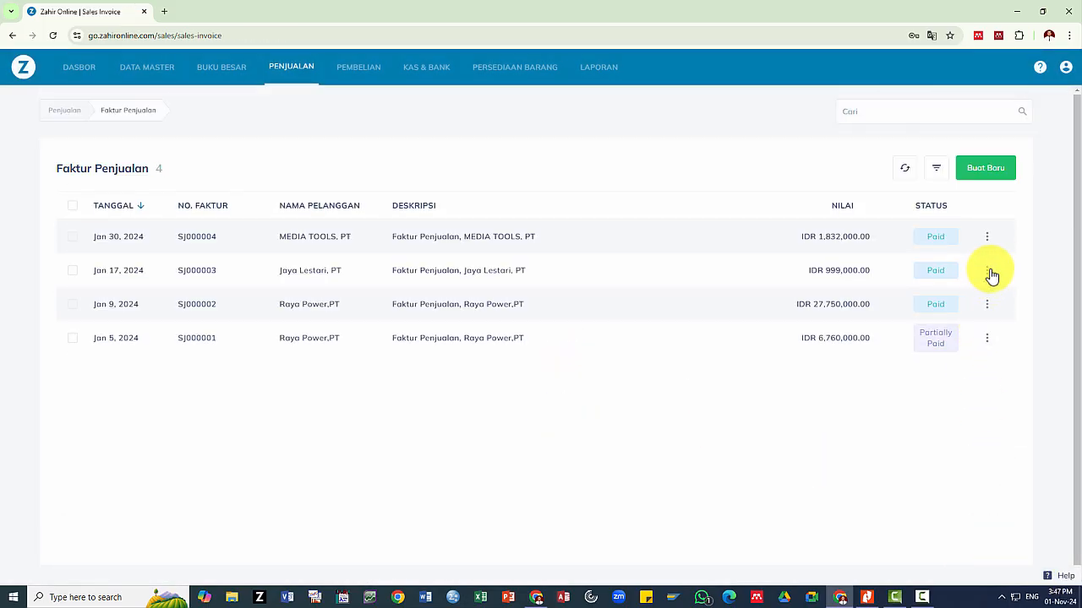
Open the journal voucher of the Jan 30, 2024 MEDIA TOOLS, PT invoice and dismiss the error notifications
left_click(987, 237)
left_click(944, 330)
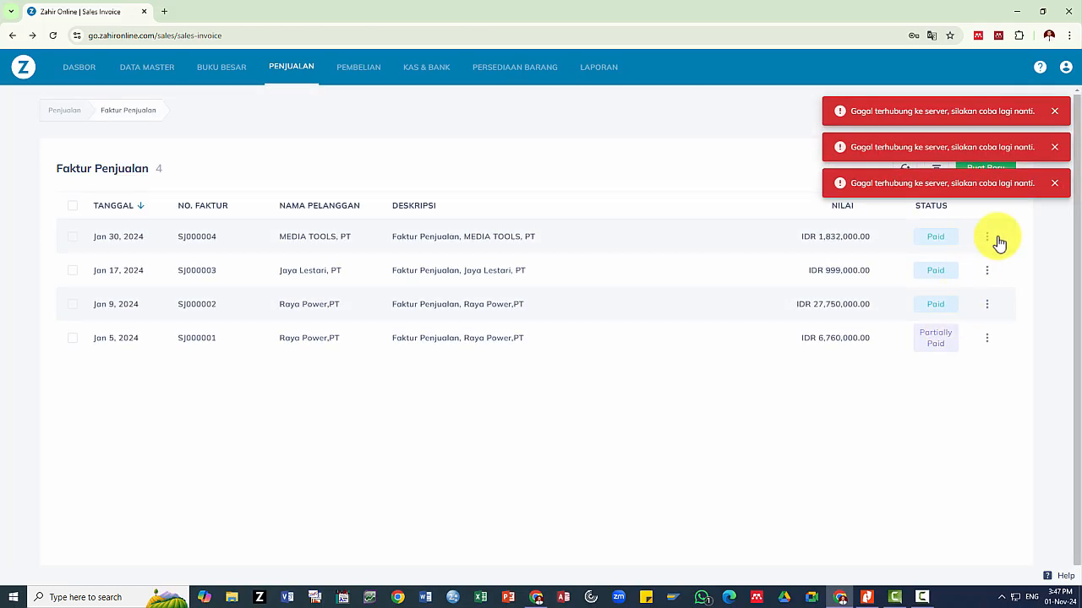
left_click(989, 237)
left_click(955, 323)
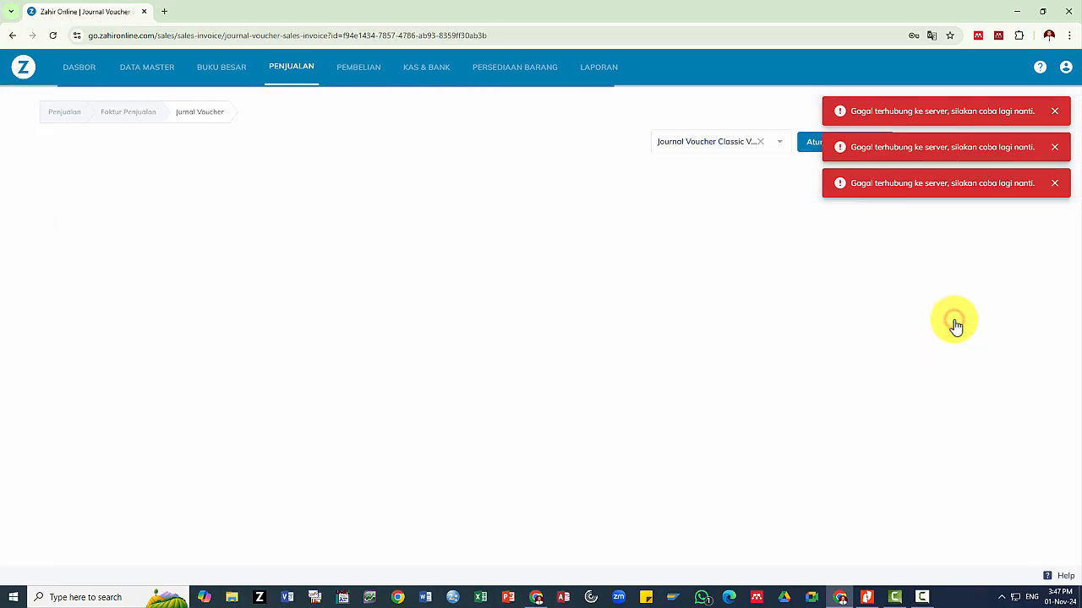
left_click(1055, 113)
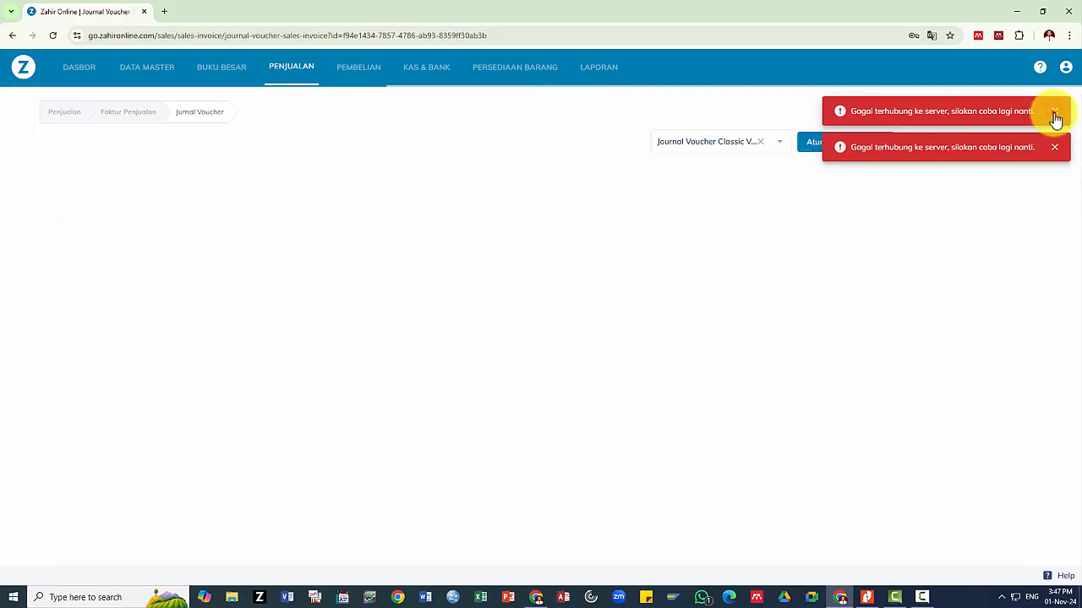
left_click(1054, 113)
left_click(1055, 113)
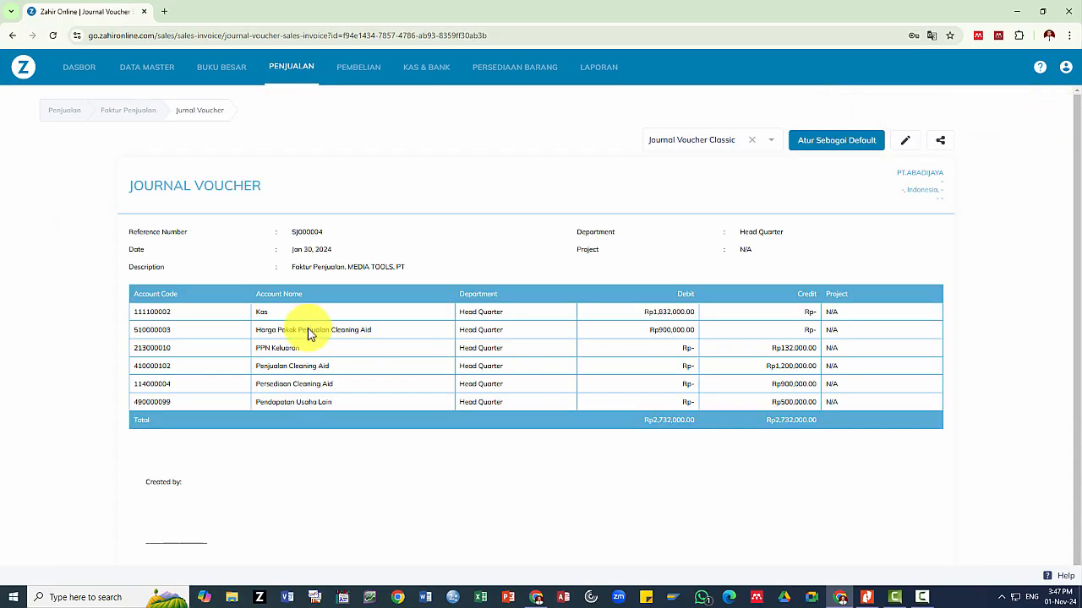
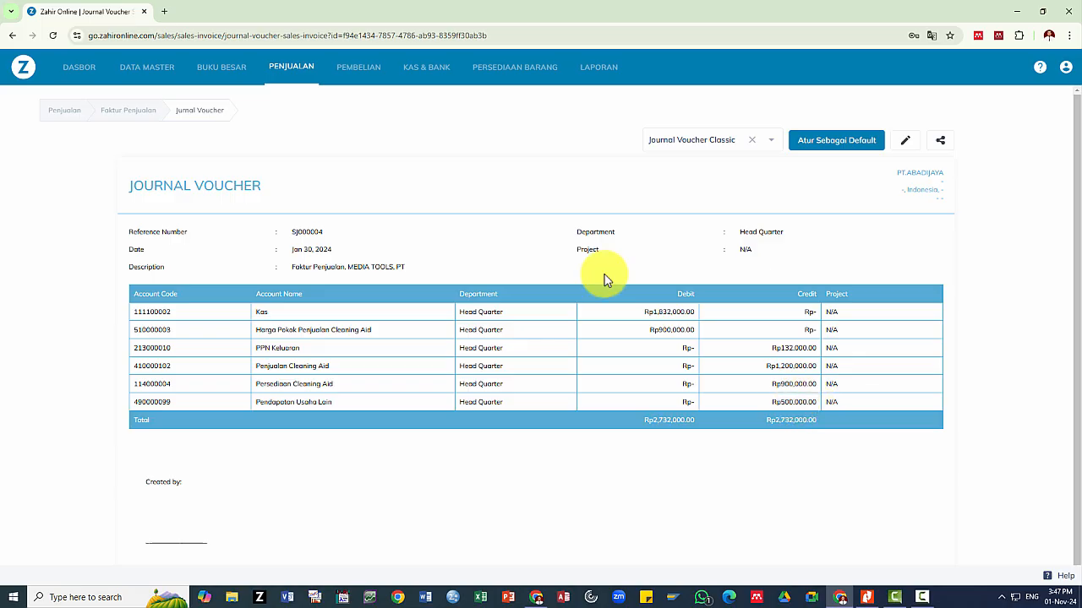
Return to the Penjualan overview, switch to the PDF and read the rent amount in document No. 15 (Alokasi Sewa Perbulan)
left_click(296, 79)
key("alt+Tab")
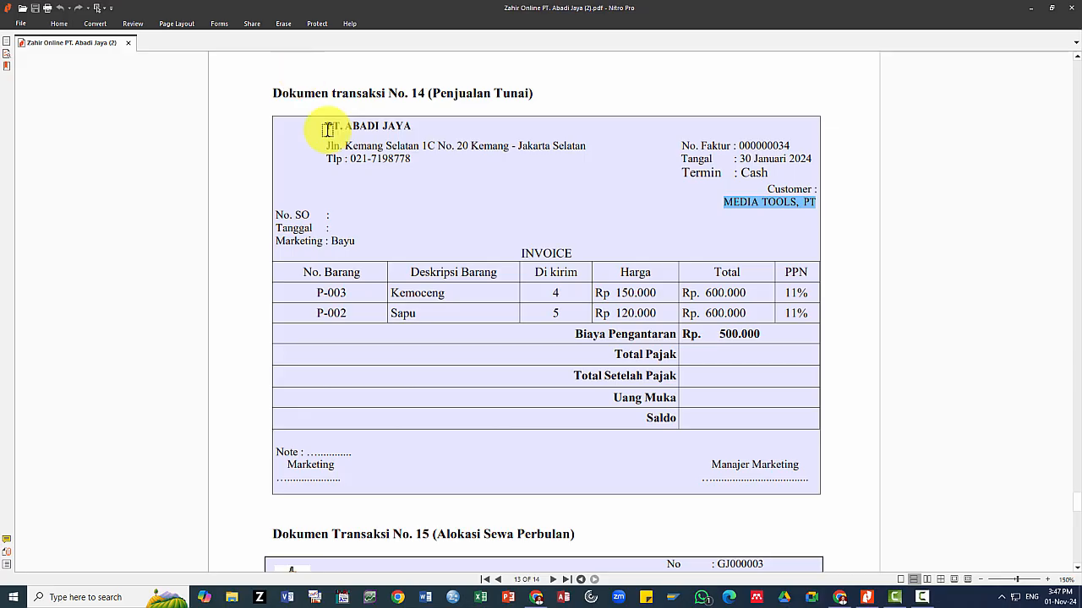
scroll(445, 304, "down", 7)
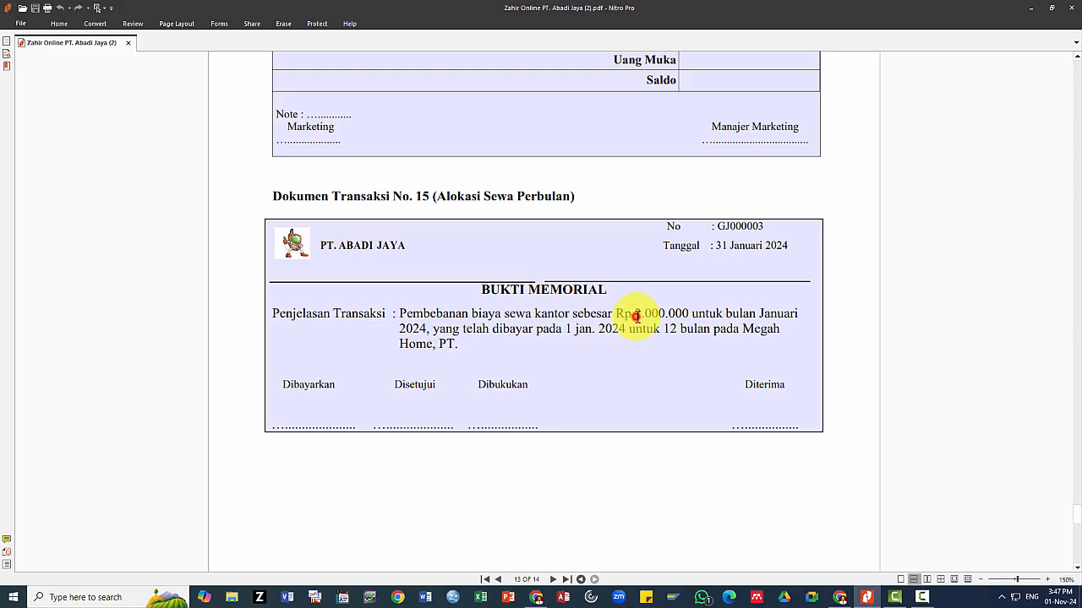
left_click_drag(634, 313, 684, 314)
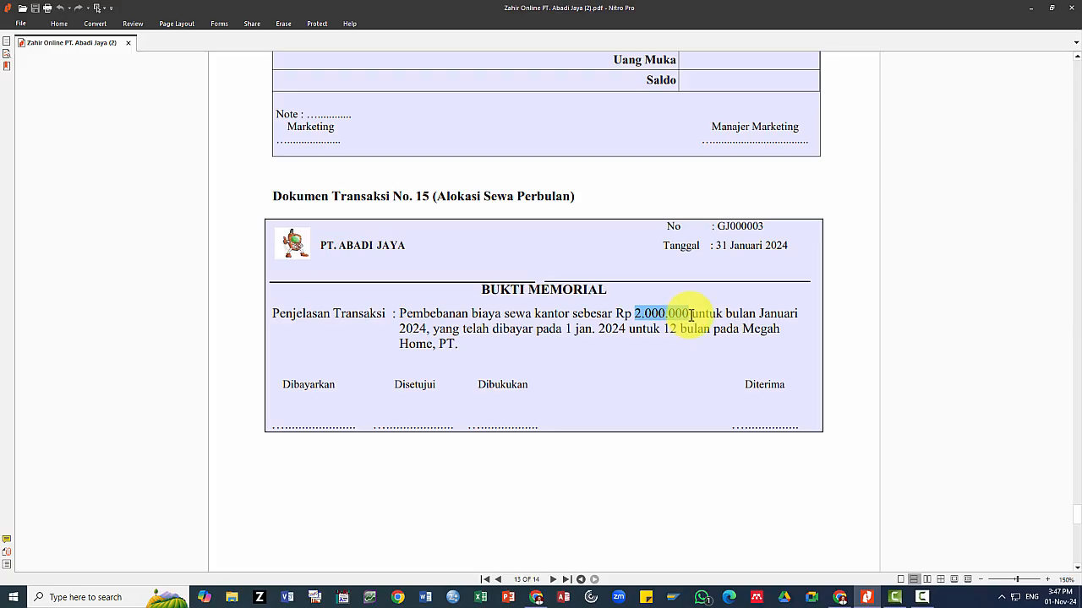
Switch back to Zahir Online and start a new Jurnal Umum entry in Buku Besar
key("alt+Tab")
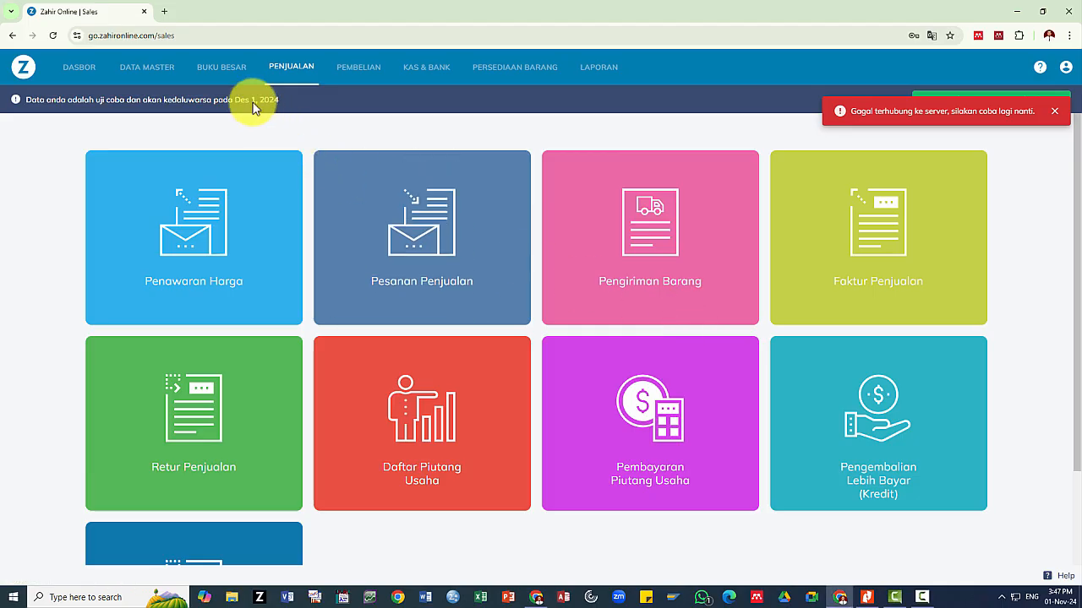
left_click(231, 68)
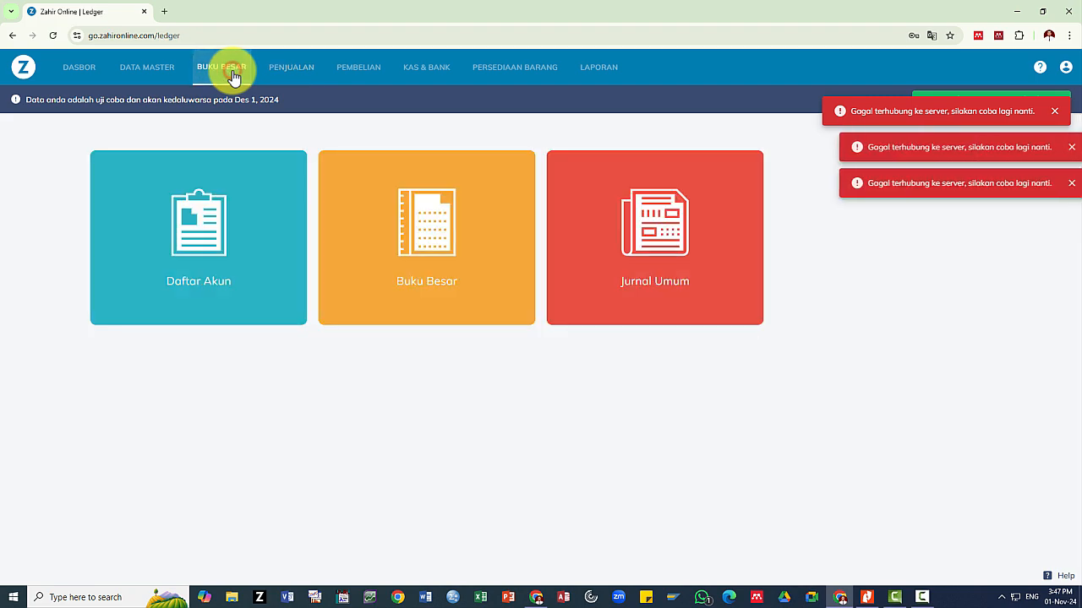
left_click(662, 242)
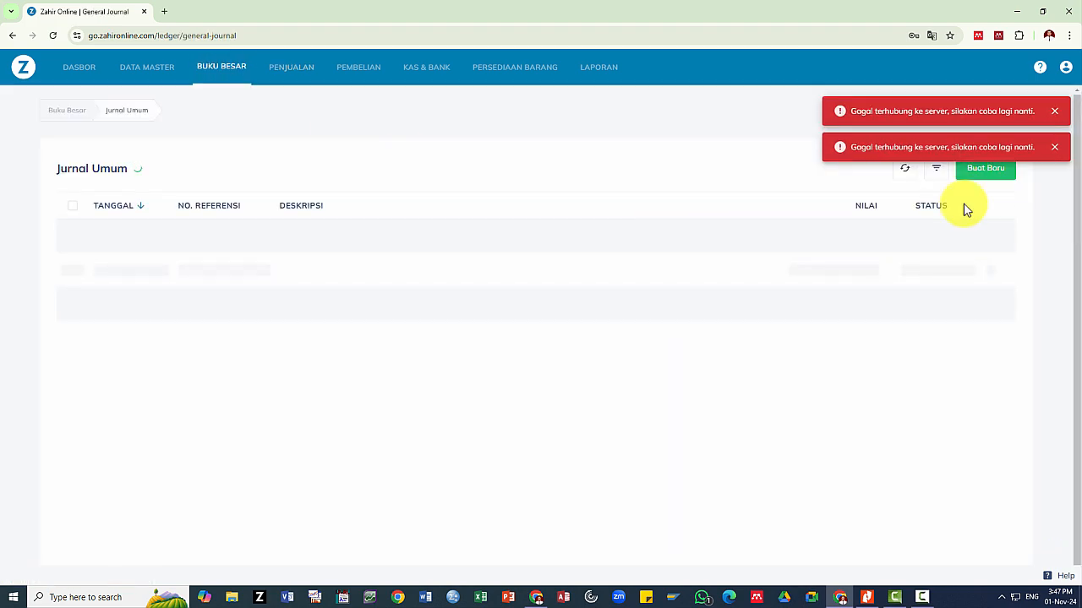
left_click(977, 173)
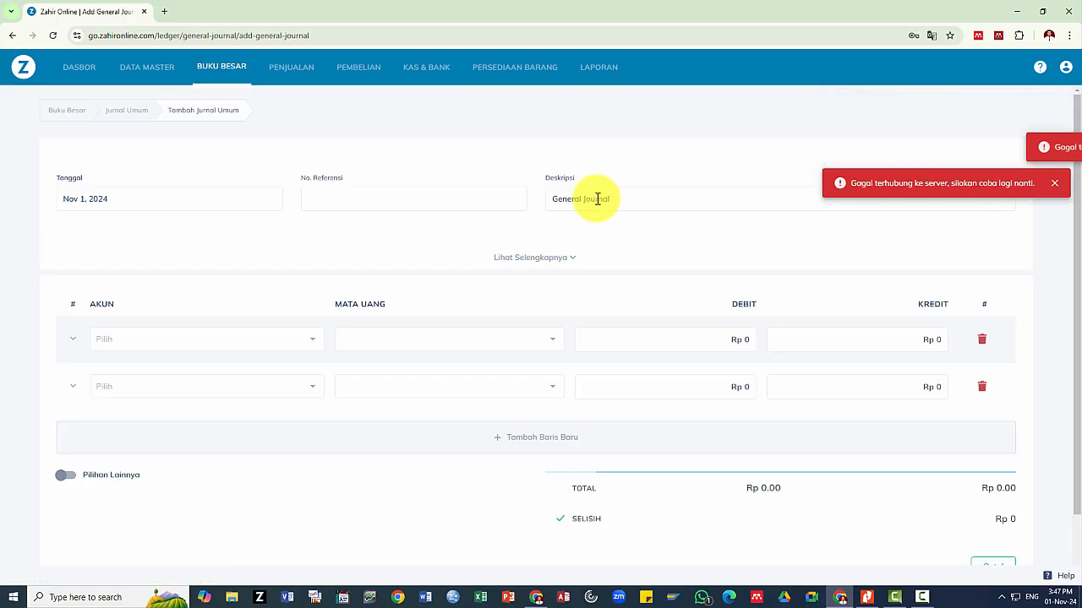
Check the date of document No. 15 in the PDF and set the journal's Tanggal to Jan 31, 2024
key("alt+Tab")
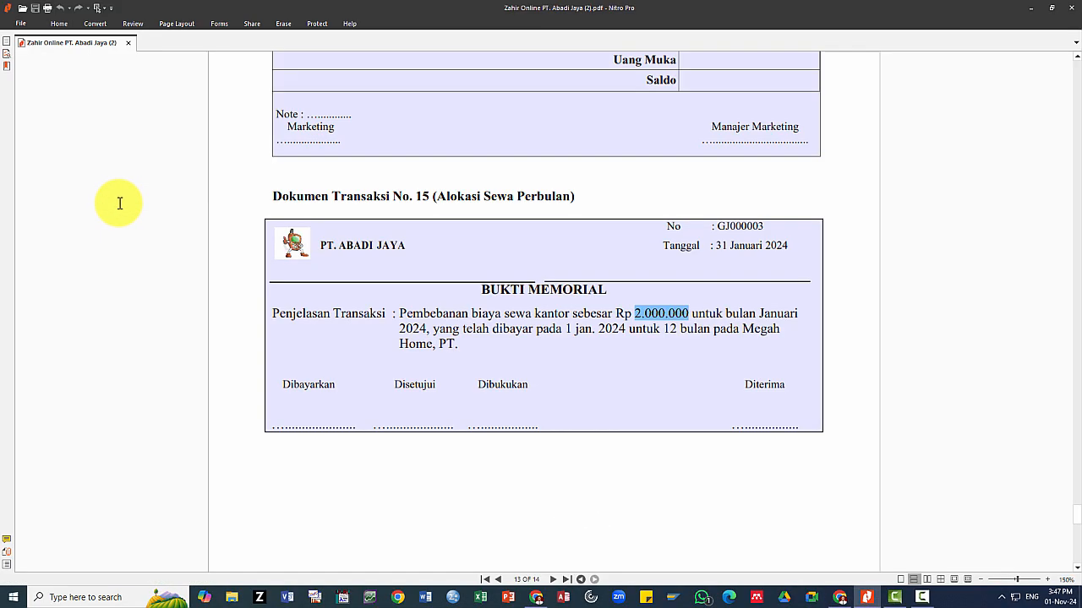
key("alt+Tab")
left_click(148, 203)
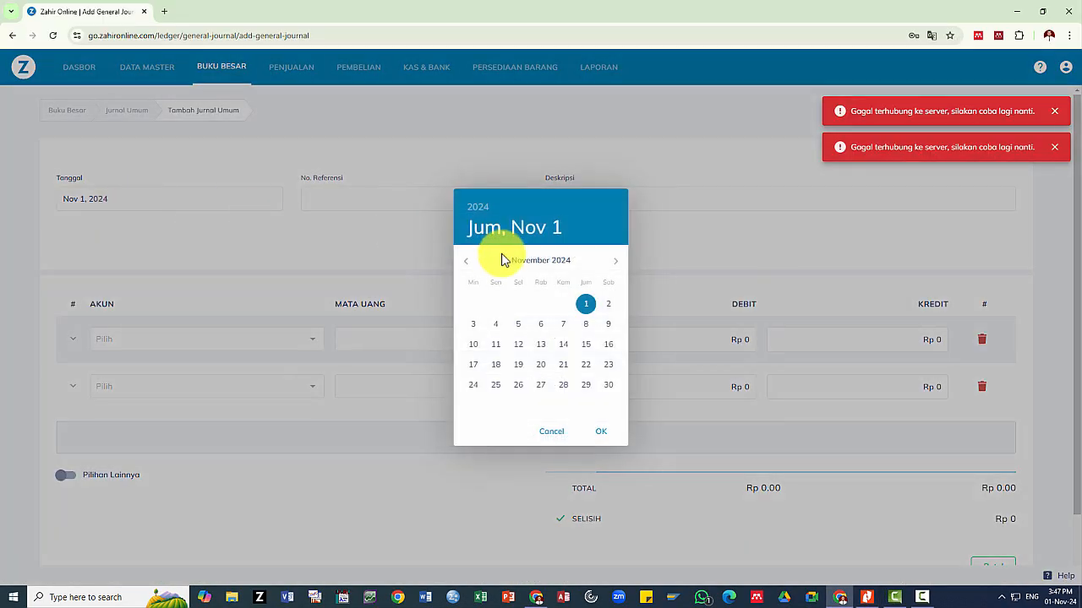
left_click(478, 209)
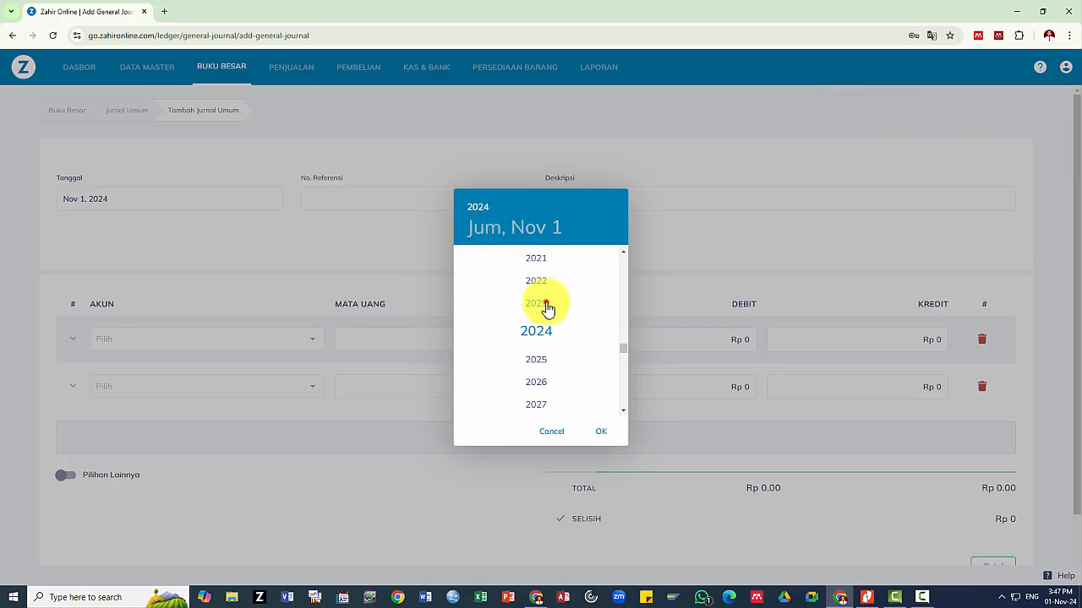
left_click(546, 306)
left_click(615, 262)
left_click(615, 262)
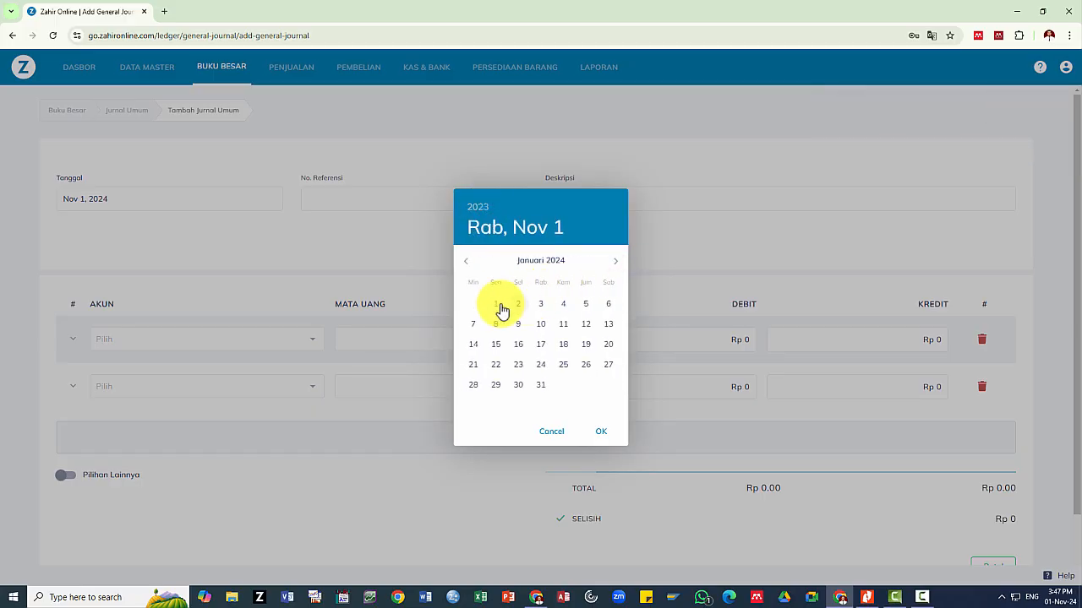
left_click(541, 387)
Enter "Alokasi Sewa Dimuka" as the No. Referensi and copy the same text over the default Deskripsi
left_click(363, 198)
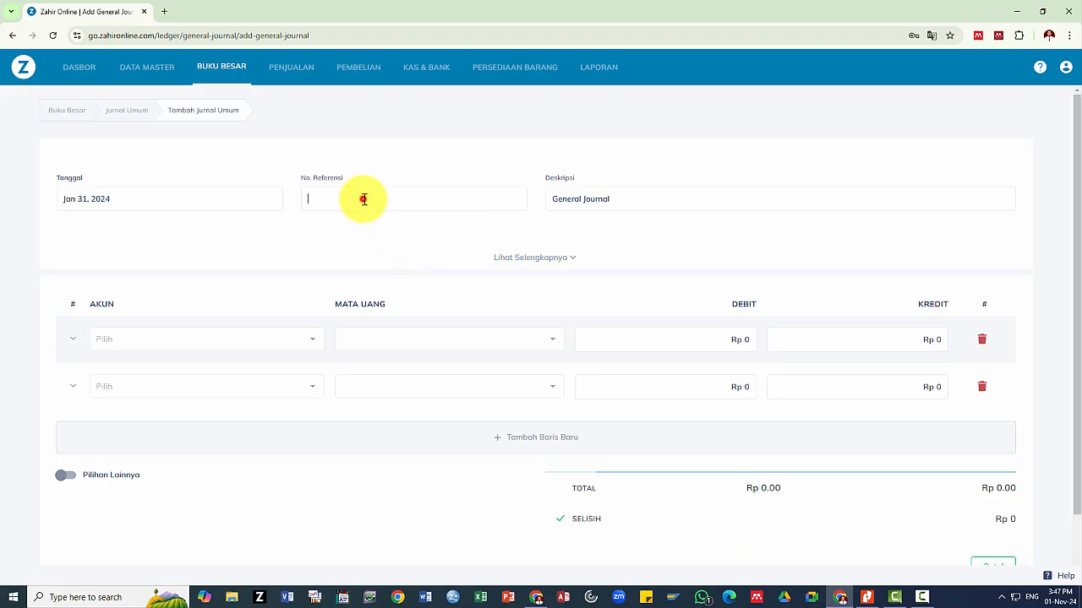
type("Alokasi Sewa Dimuka")
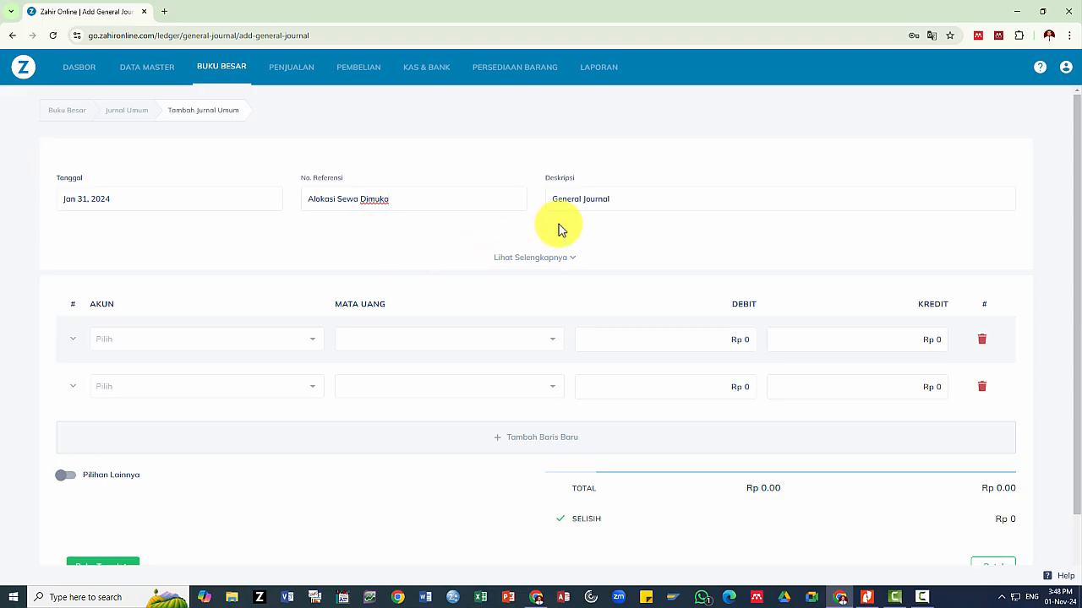
triple_click(427, 207)
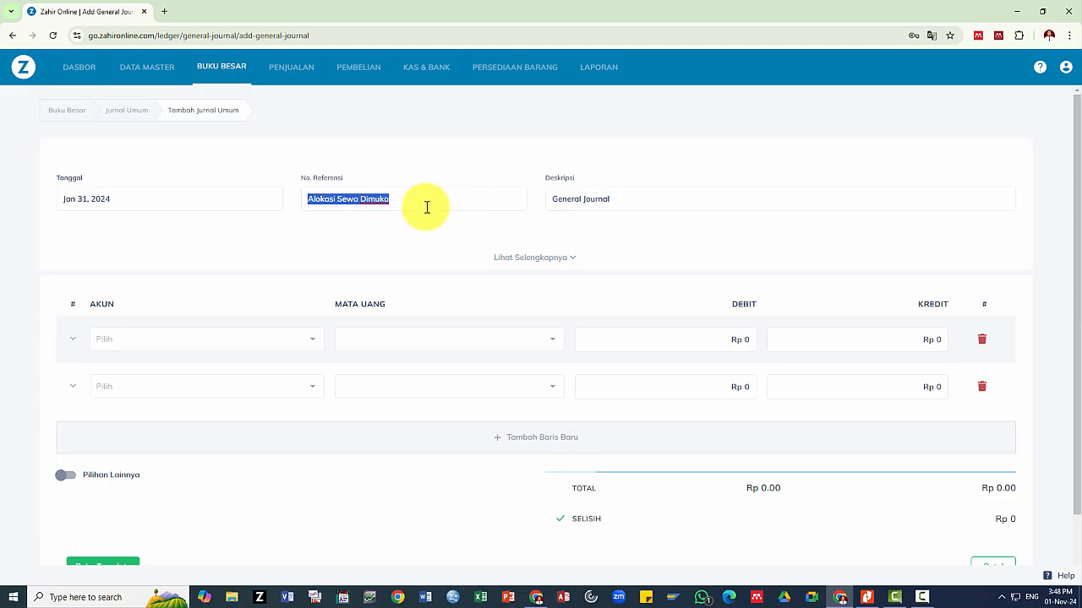
key("ctrl+c")
left_click(657, 203)
triple_click(657, 203)
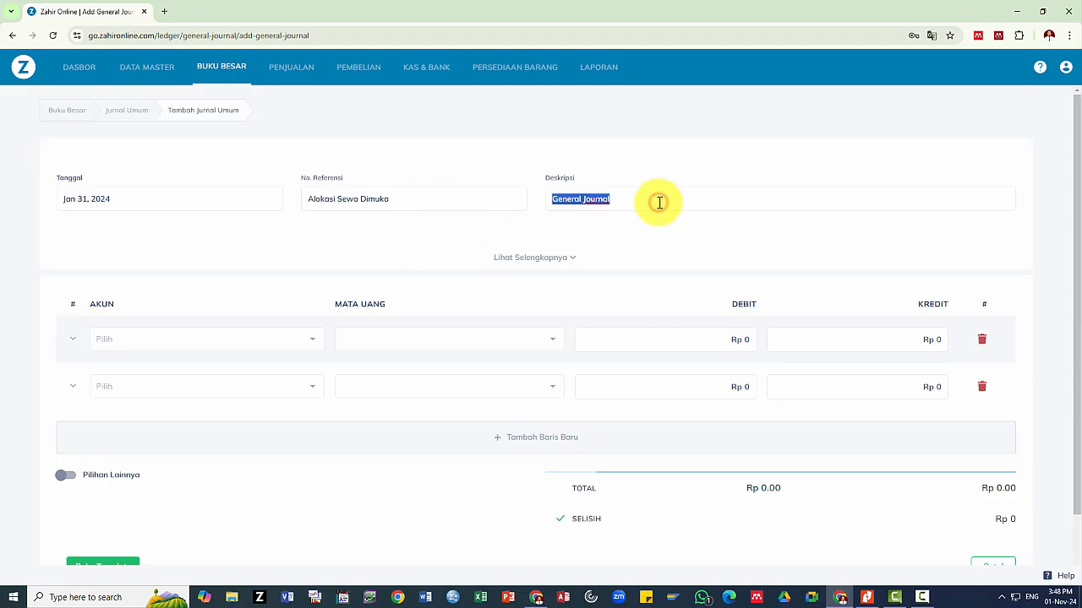
key("ctrl+v")
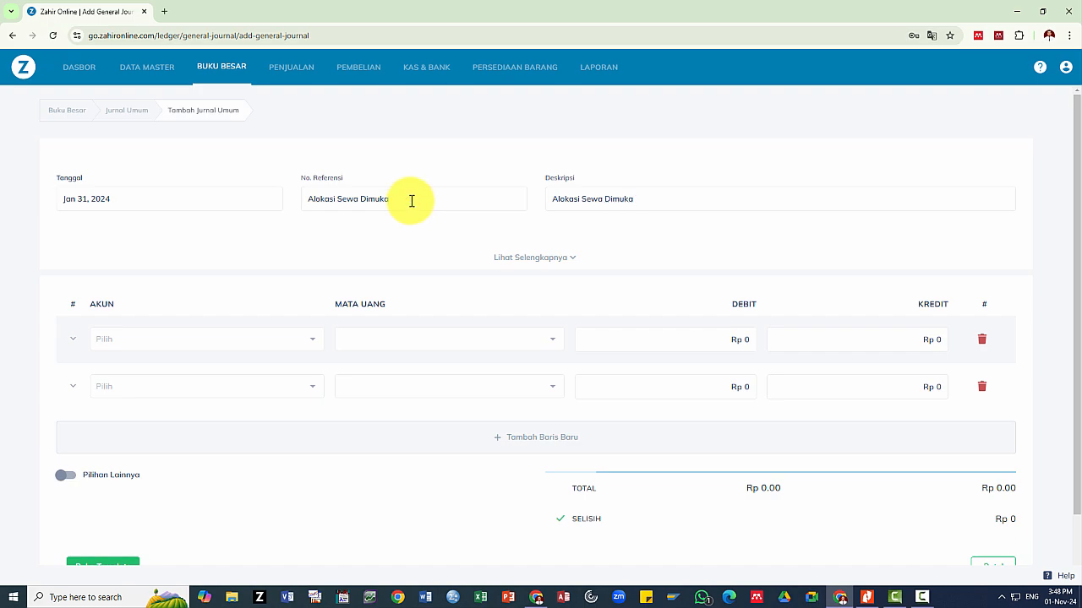
Copy the document number GJ000003 from the PDF and replace the journal's No. Referensi with it
key("alt+Tab")
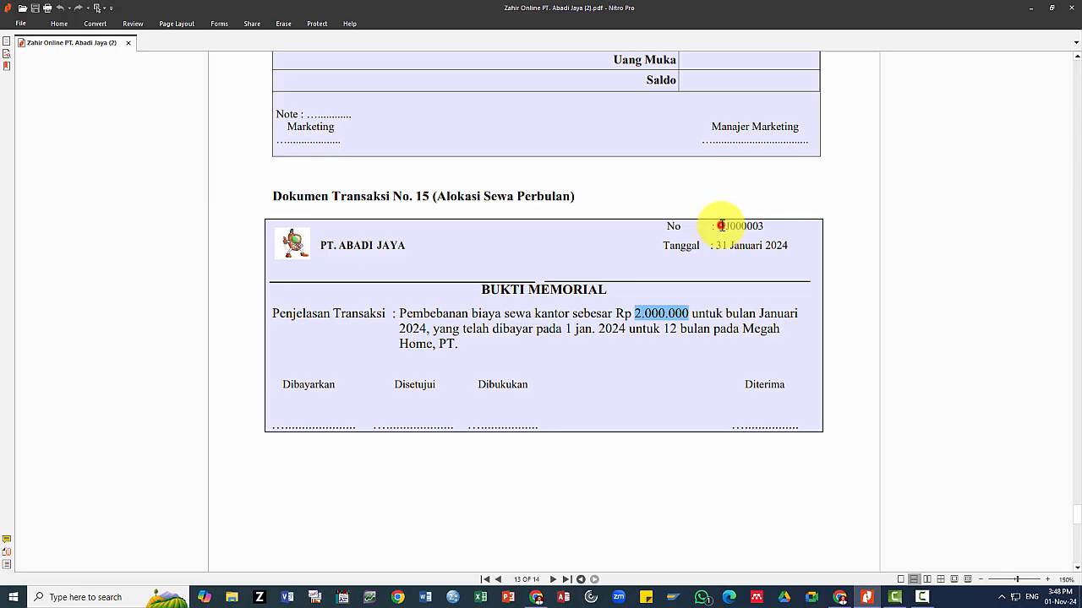
left_click_drag(714, 226, 767, 224)
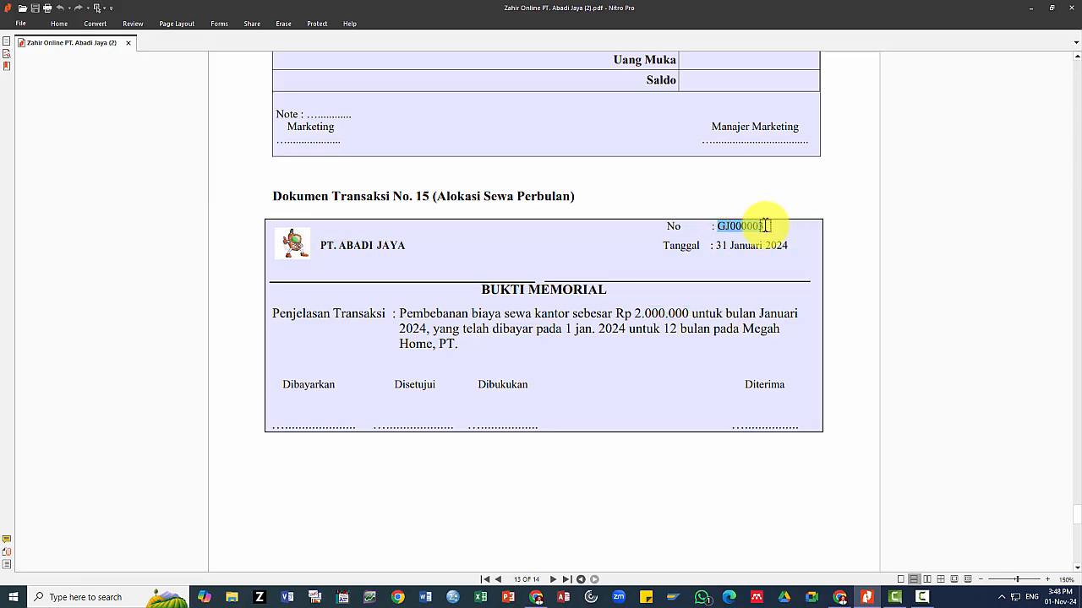
key("ctrl+c")
key("alt+Tab")
triple_click(382, 212)
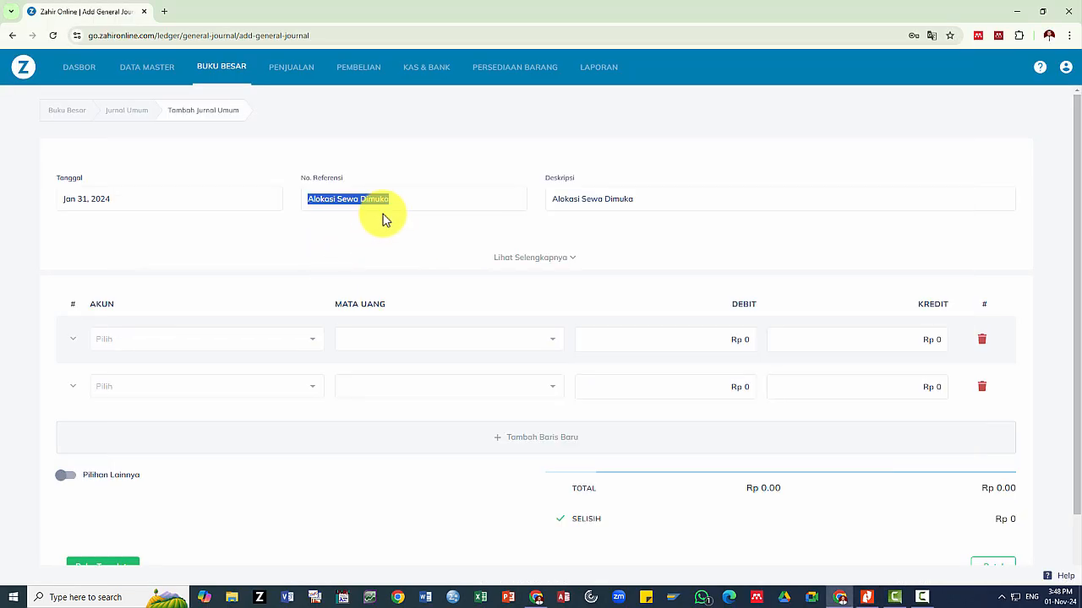
key("ctrl+v")
left_click(370, 232)
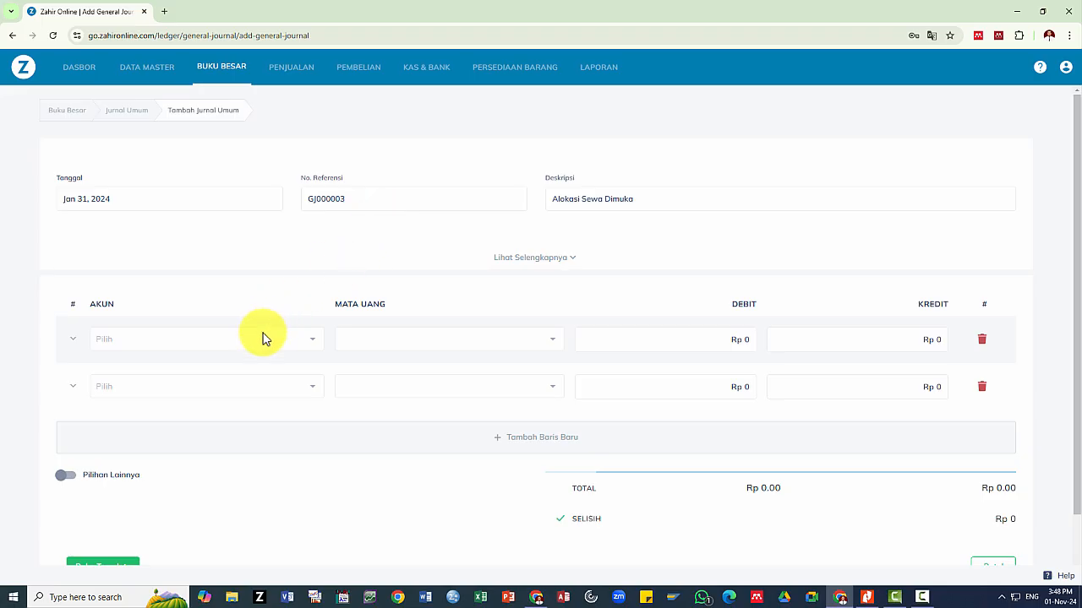
Assign Beban Sewa to the first journal line and Sewa Dibayar Dimuka to the second line
left_click(161, 342)
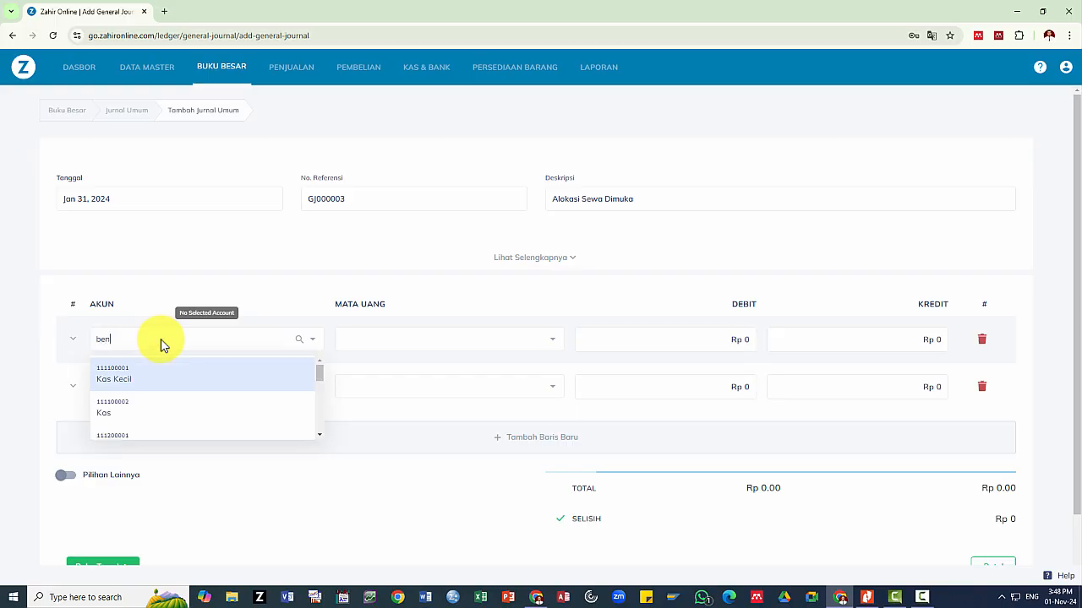
type("beban sewa")
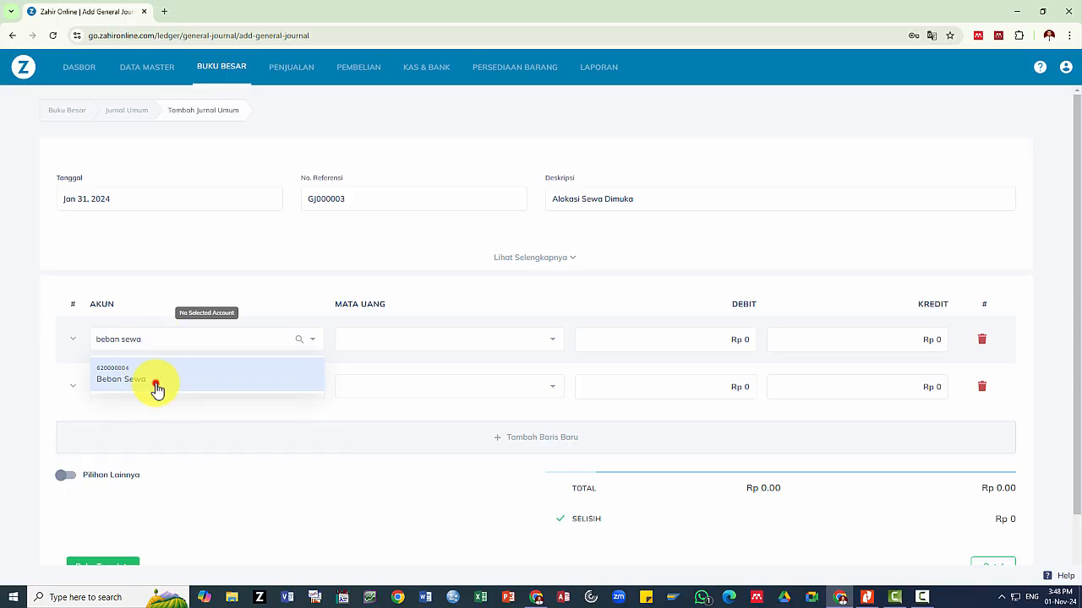
left_click(154, 386)
left_click(129, 430)
type("s")
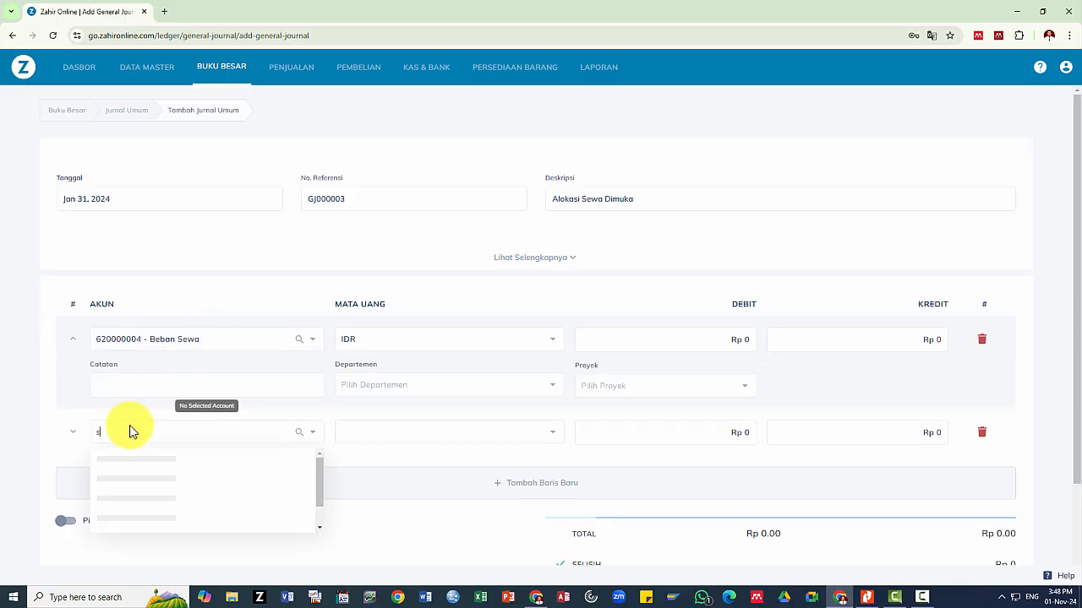
type("ewa diba")
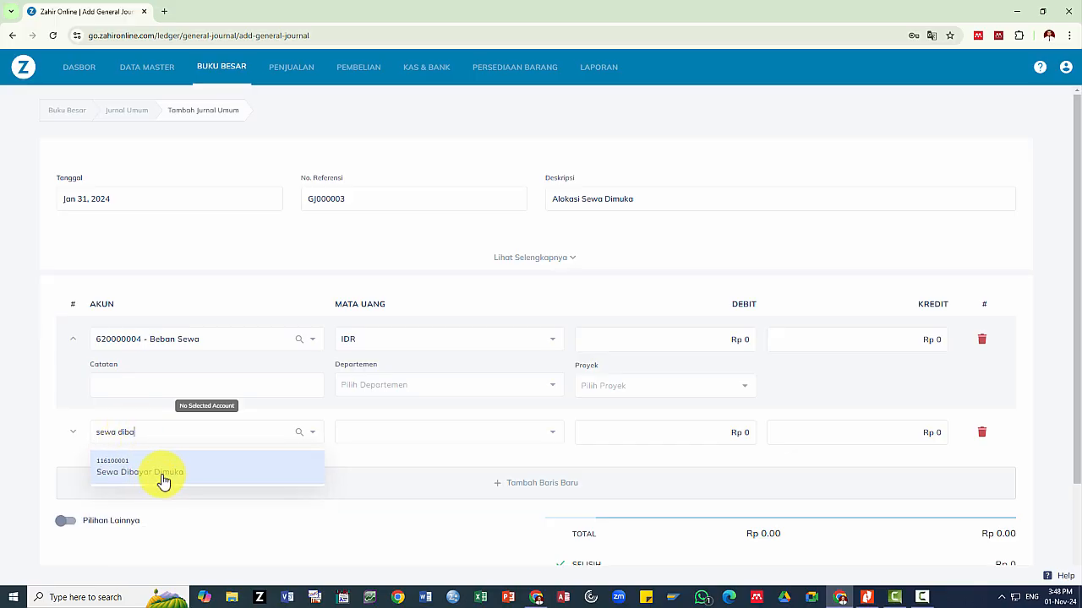
left_click(163, 475)
Check the amount in the PDF, debit Beban Sewa with 2,000,000 and credit Sewa Dibayar Dimuka with 2,000,000
key("alt+Tab")
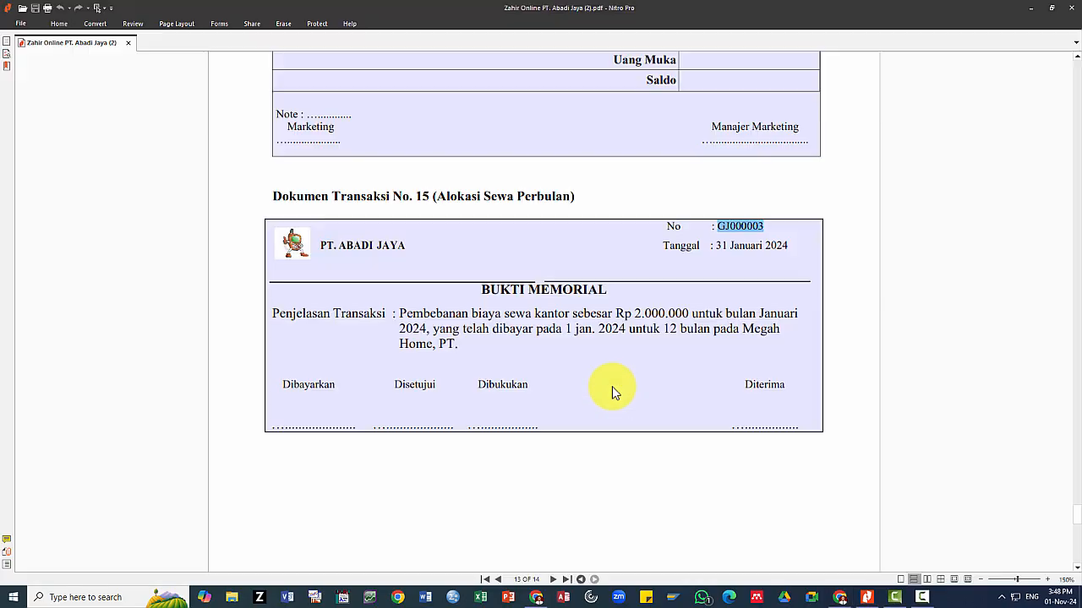
key("alt+Tab")
left_click_drag(712, 341, 751, 340)
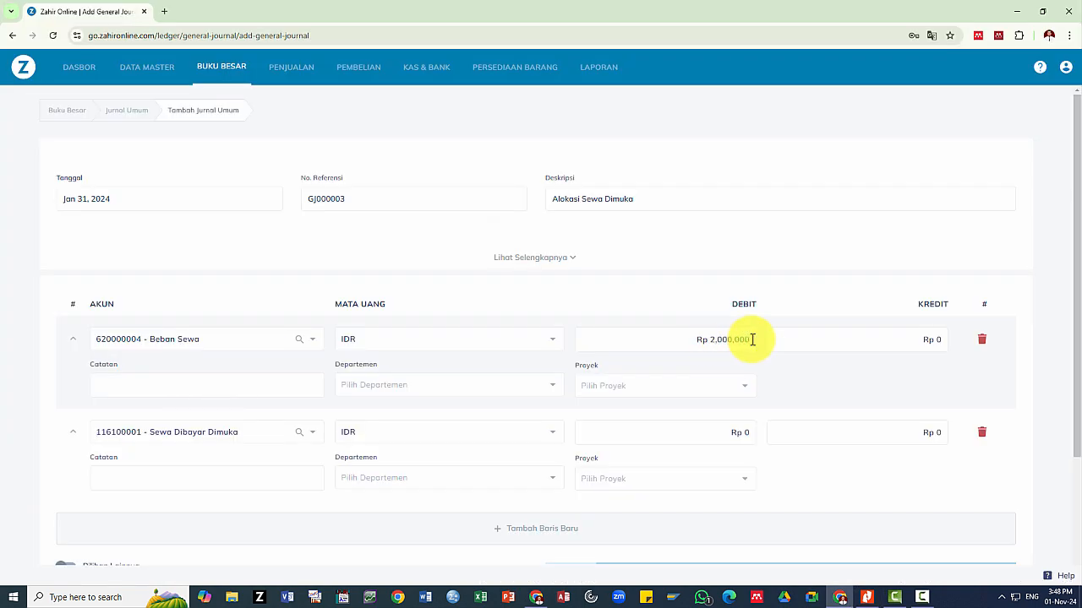
left_click_drag(898, 434, 958, 434)
type("2,000,000")
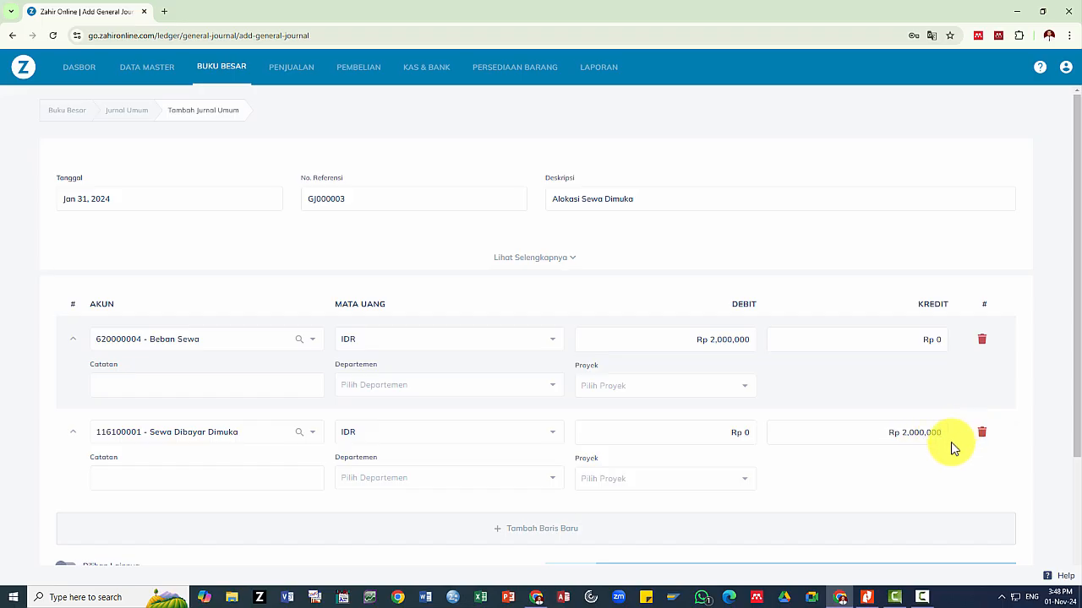
scroll(942, 450, "down", 2)
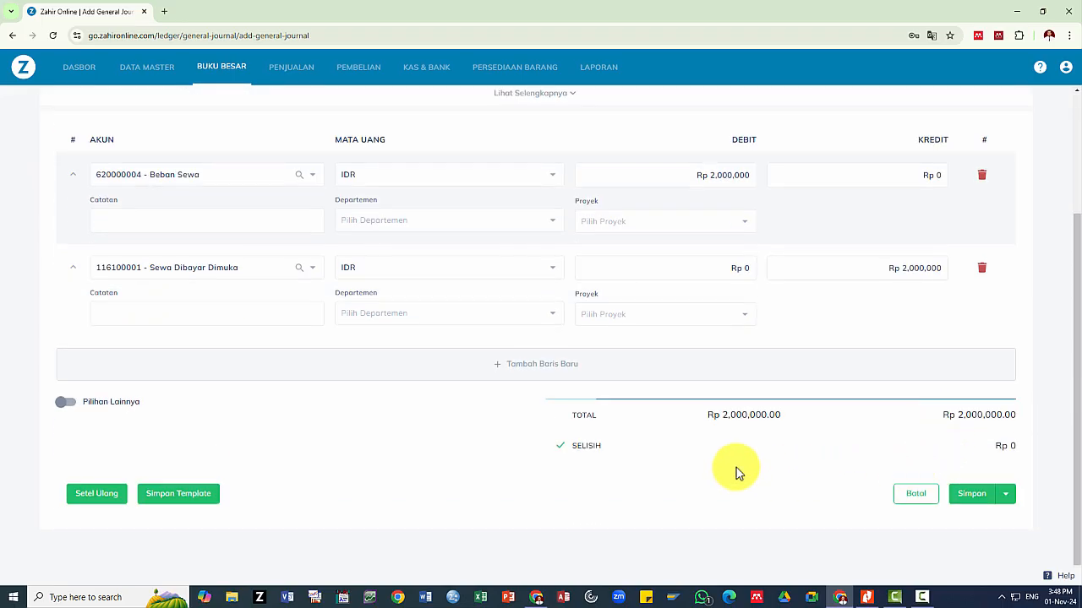
Save the rent allocation general journal, leave the entry form for the journal list and dismiss the notification
left_click(970, 501)
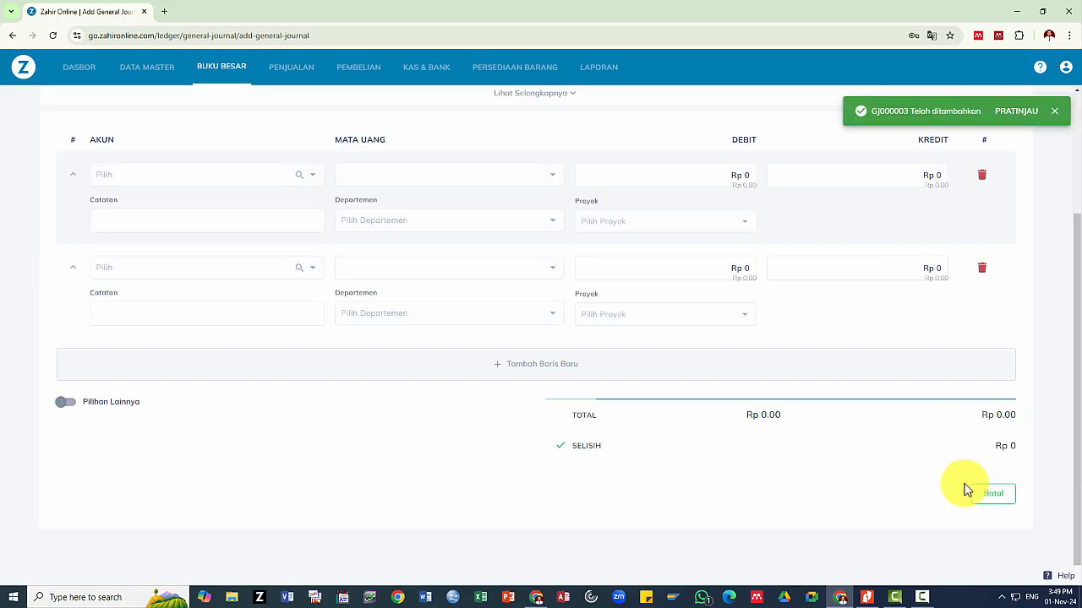
left_click(994, 494)
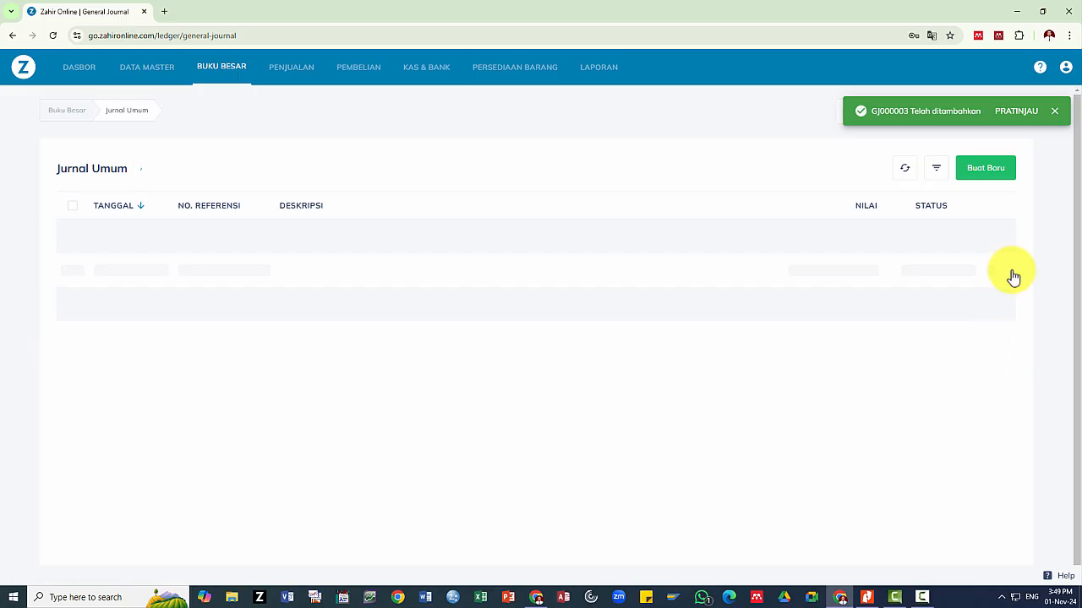
left_click(1055, 112)
key("alt+Tab")
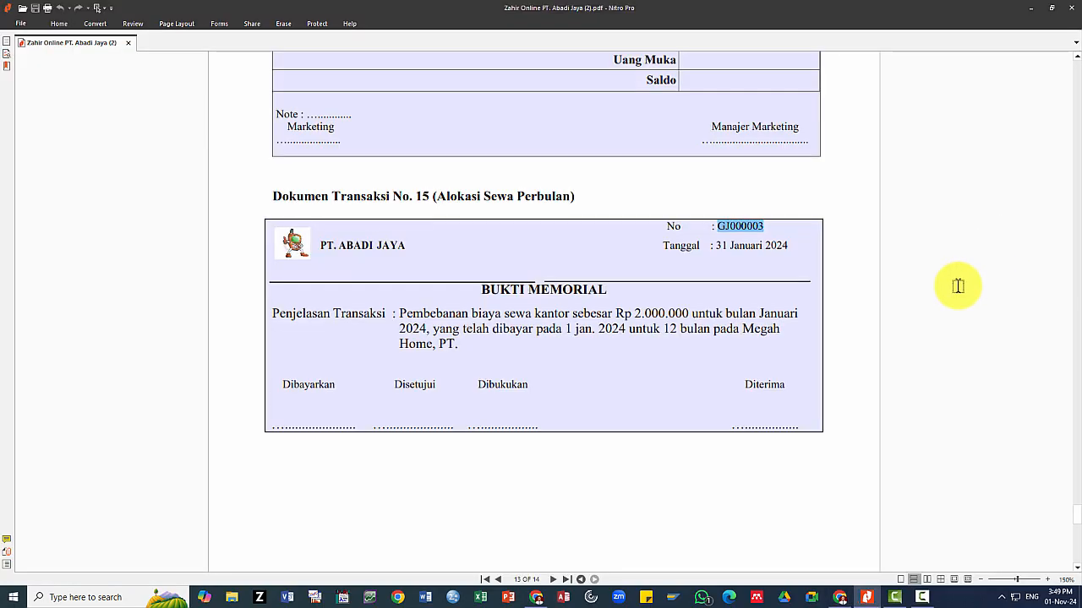
key("alt+Tab")
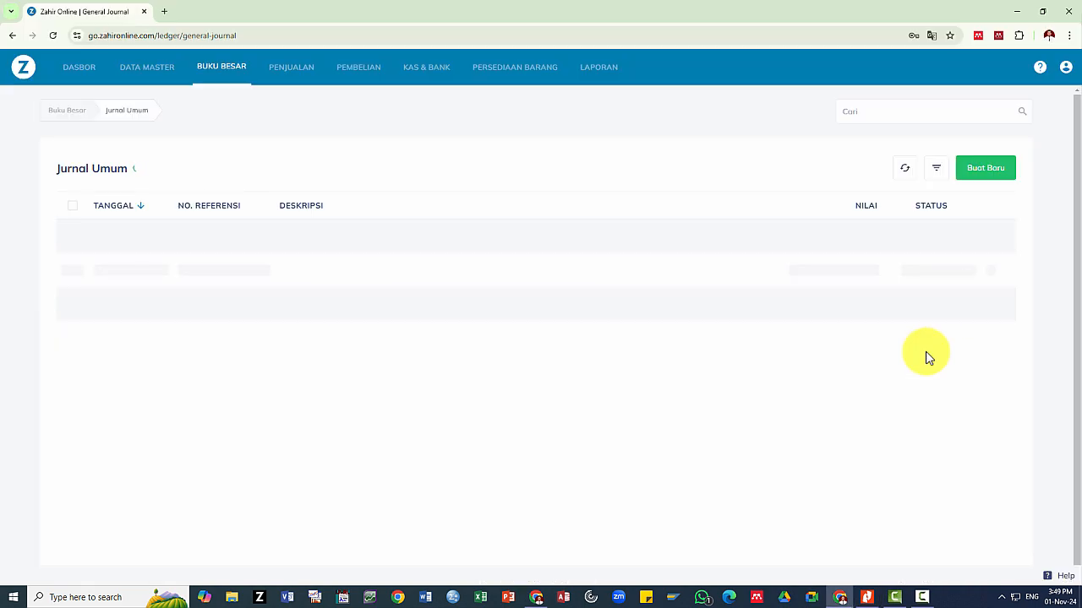
Review the journal voucher of GJ000003, then return to the Buku Besar overview
left_click(994, 231)
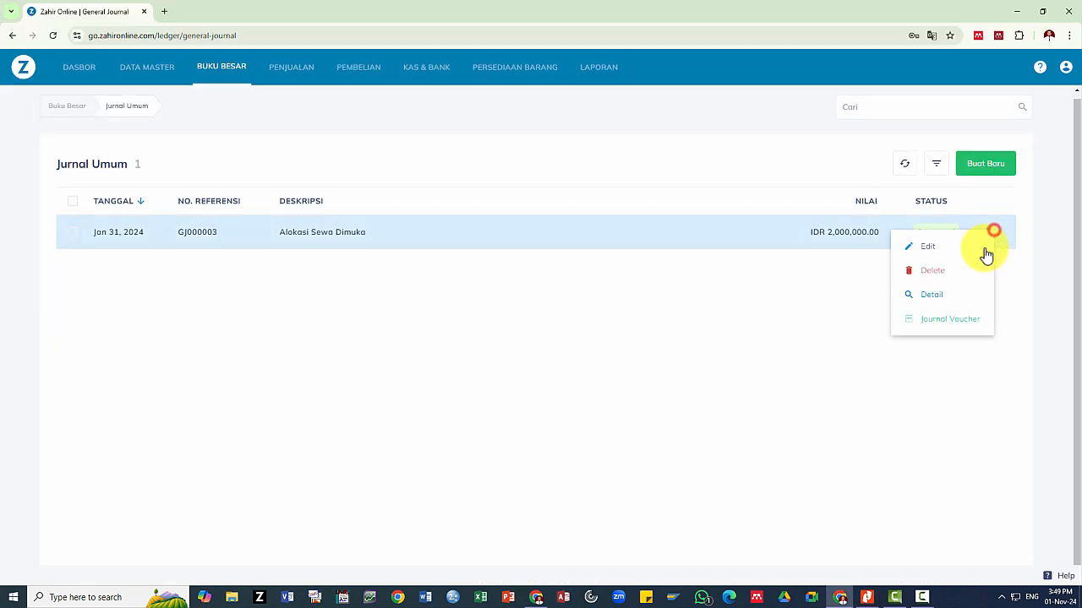
left_click(945, 324)
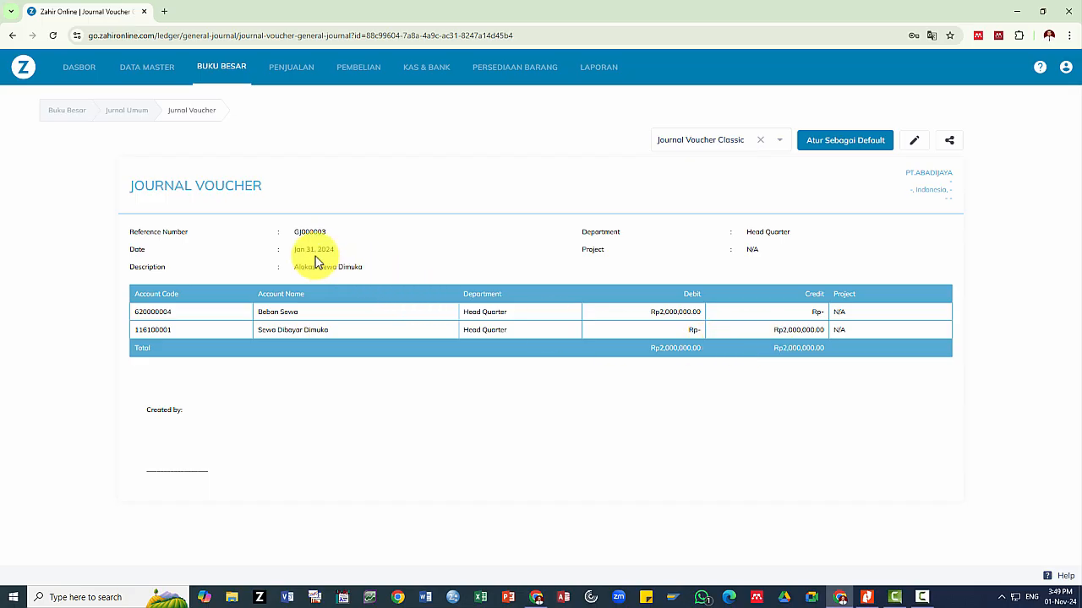
left_click(220, 76)
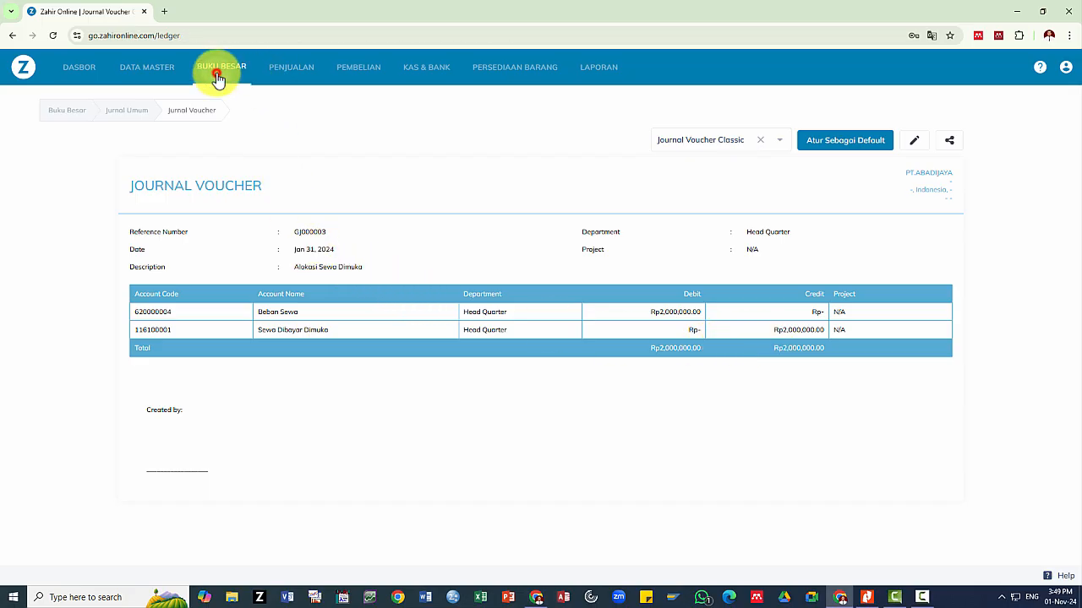
Find Dokumen Transaksi No. 16 in the PDF and start a new Transfer Kas entry for it
key("alt+Tab")
scroll(255, 230, "down", 6)
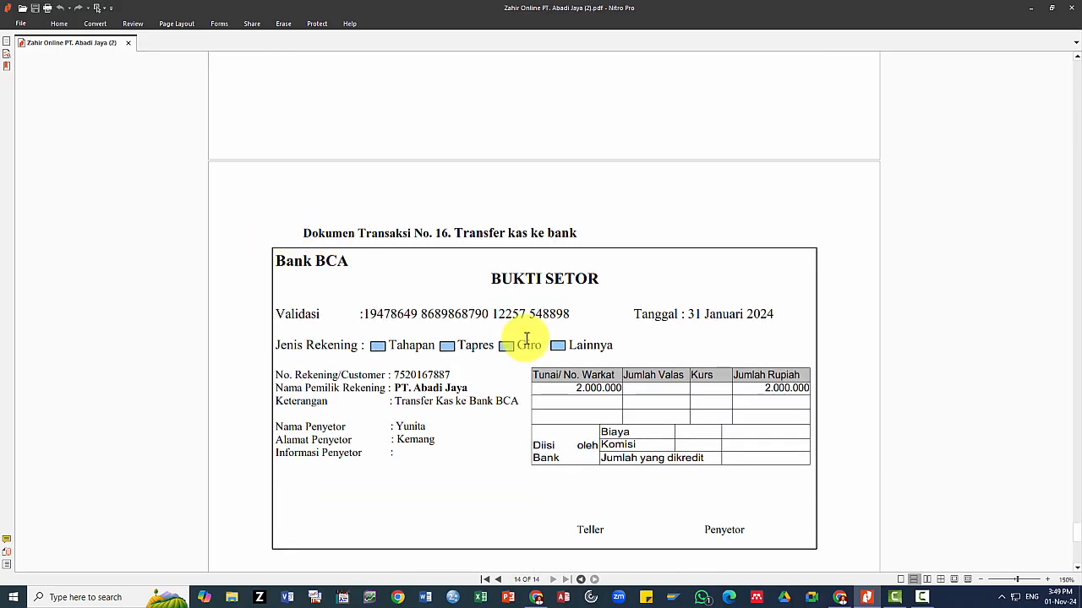
key("alt+Tab")
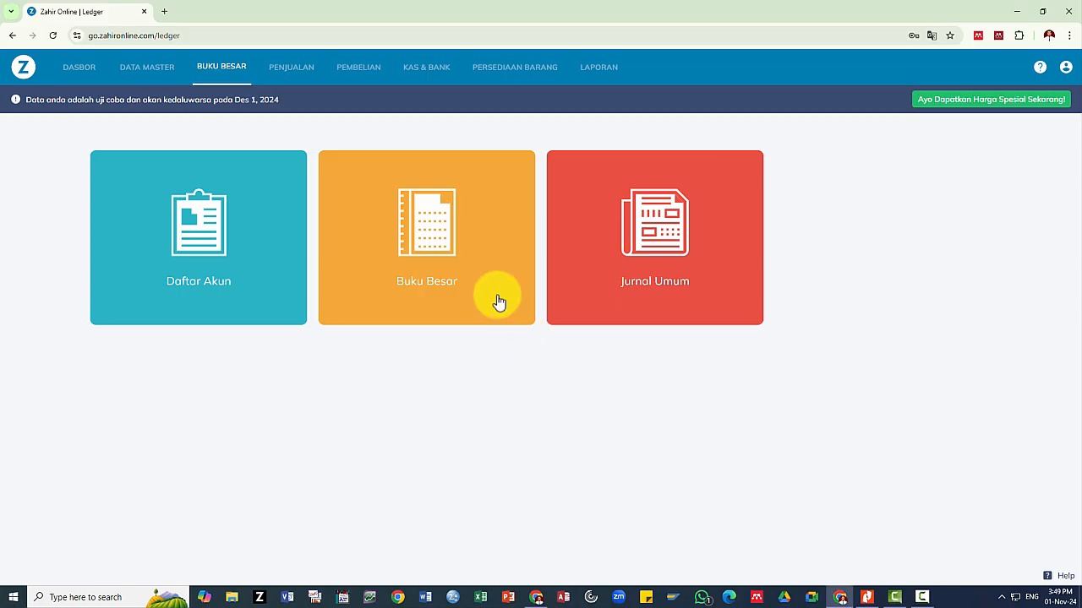
left_click(444, 73)
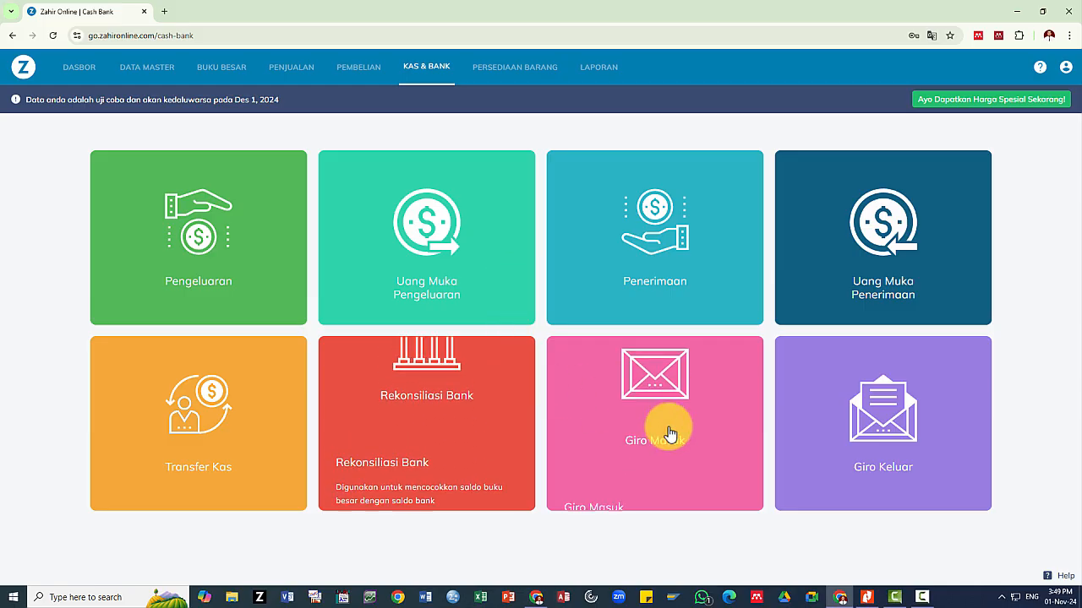
left_click(239, 418)
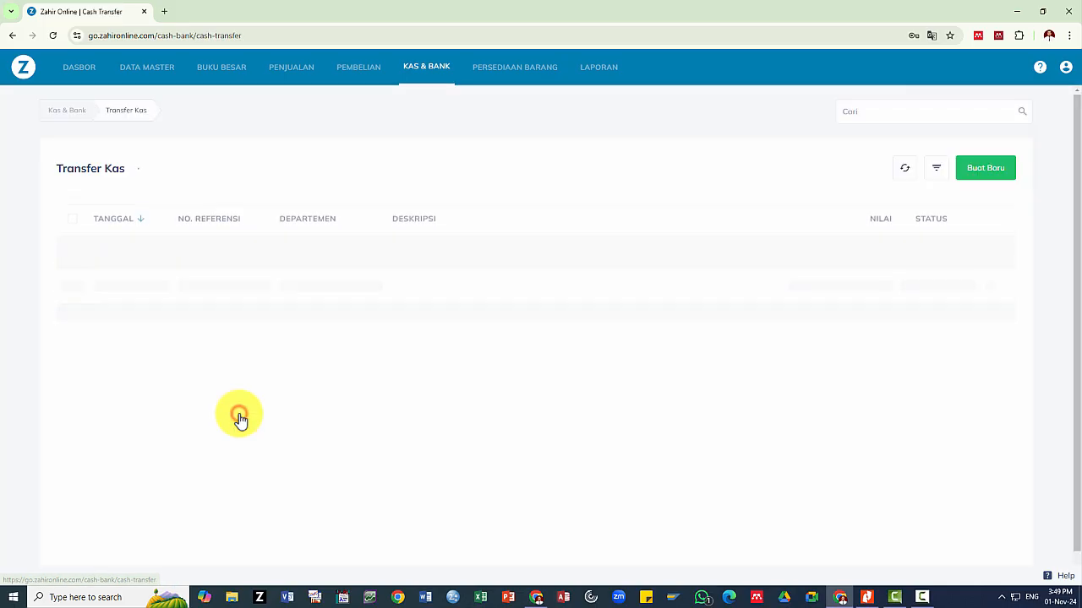
left_click(988, 176)
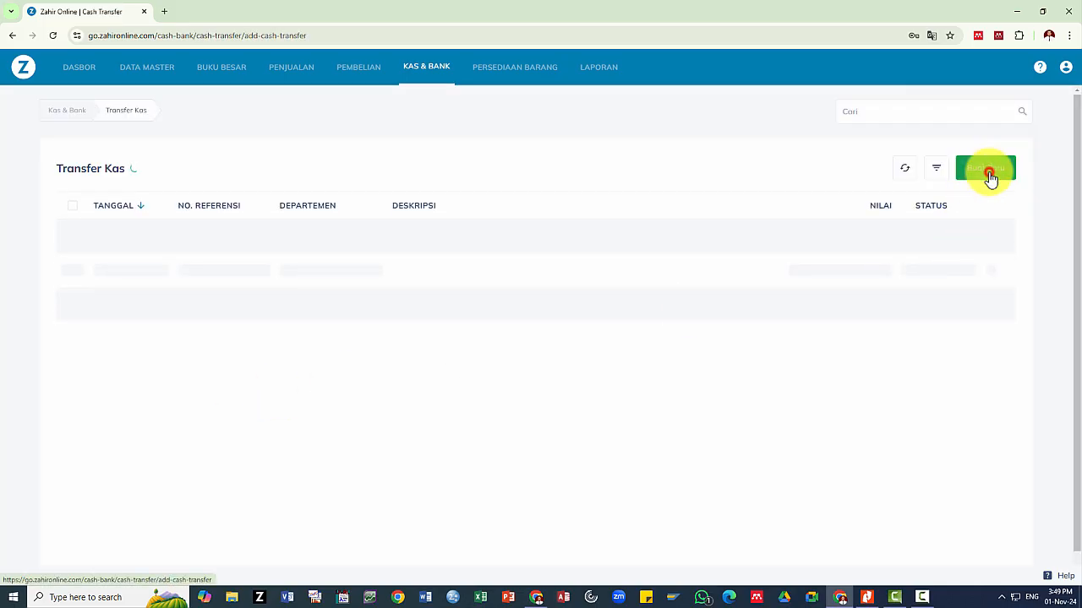
key("alt+Tab")
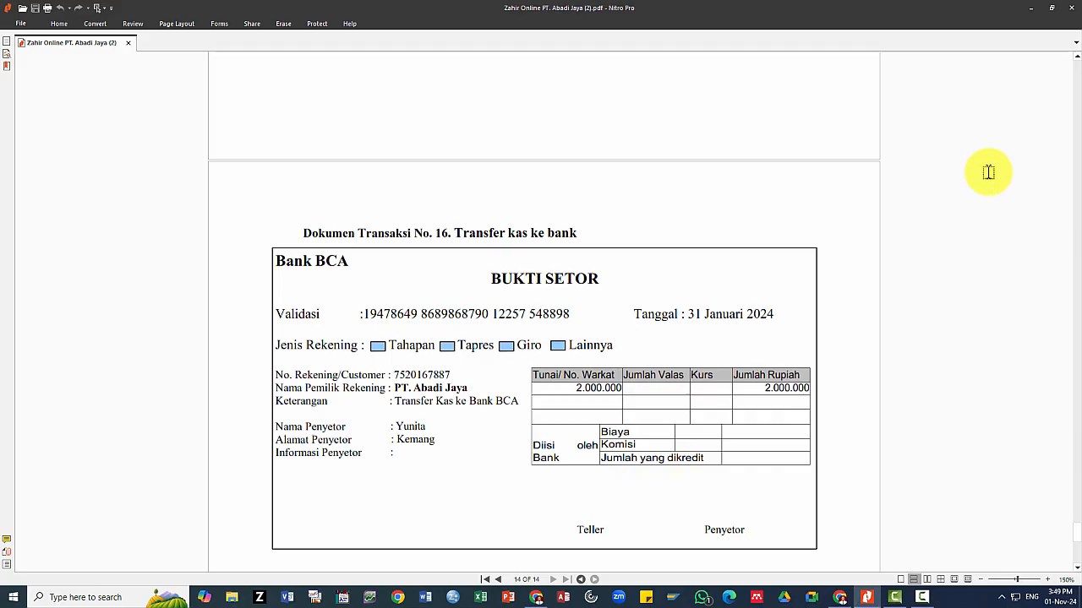
key("alt+Tab")
Set the cash transfer's Tanggal to Jan 31, 2024
left_click(483, 237)
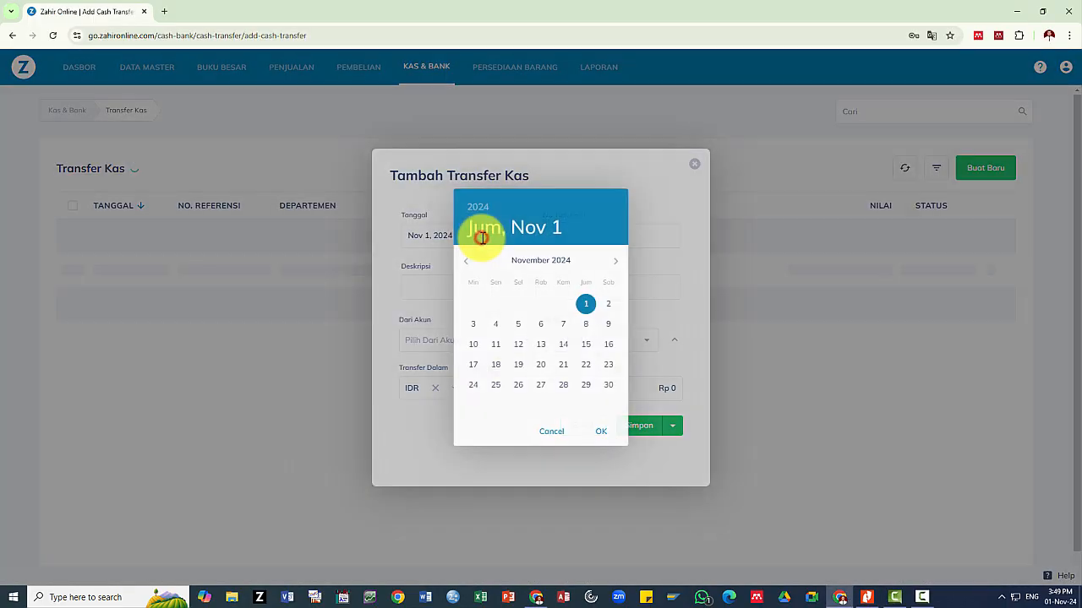
left_click(474, 208)
left_click(538, 306)
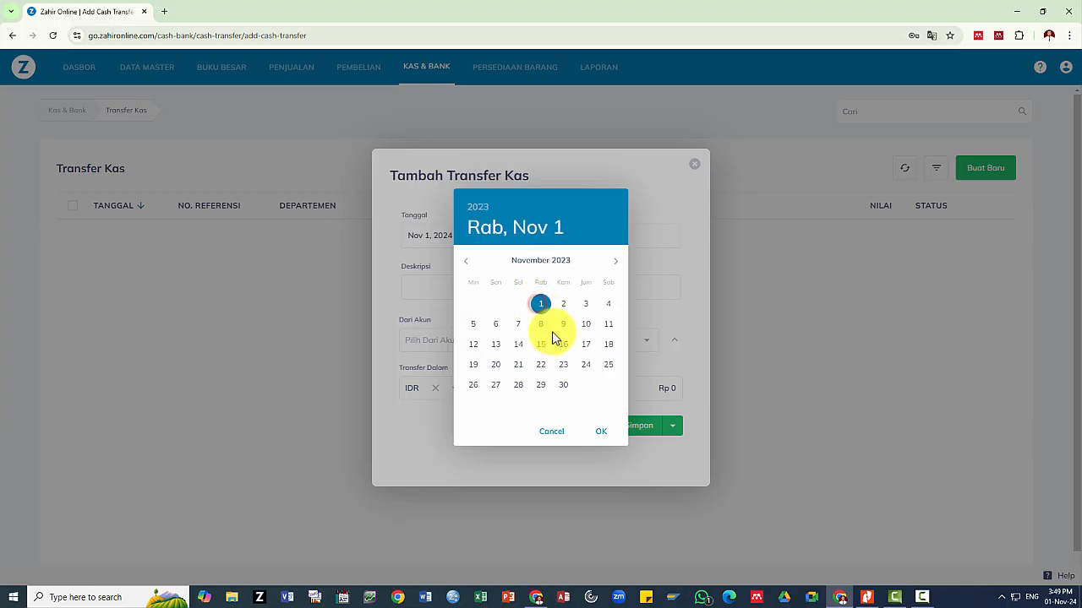
left_click(613, 264)
left_click(613, 264)
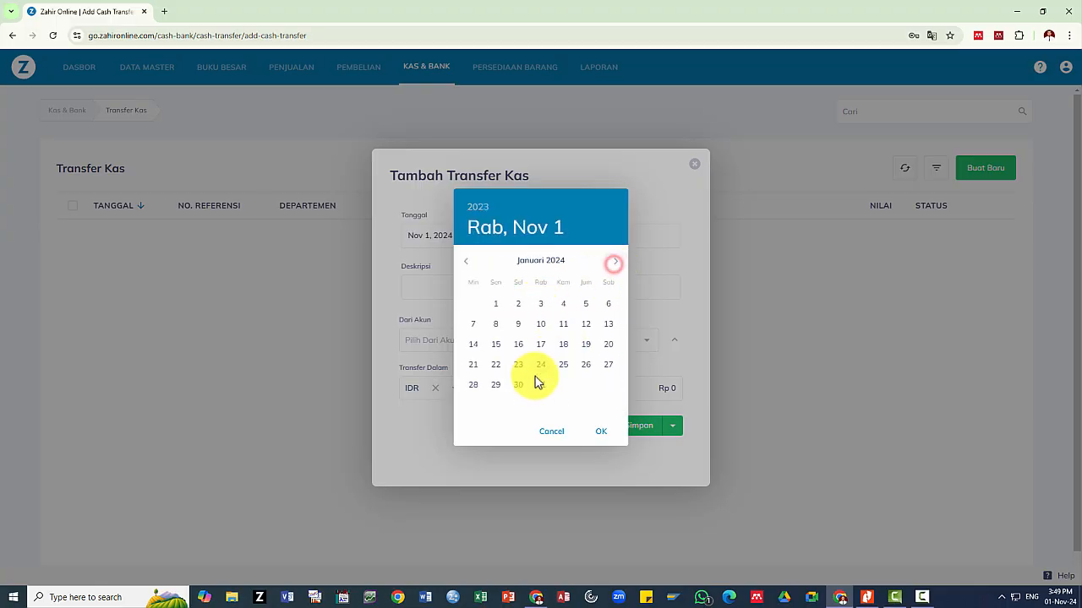
left_click(541, 385)
Check the Keterangan in the PDF and enter "Transfer Kas ke Bank" as the cash transfer's Deskripsi
key("alt+Tab")
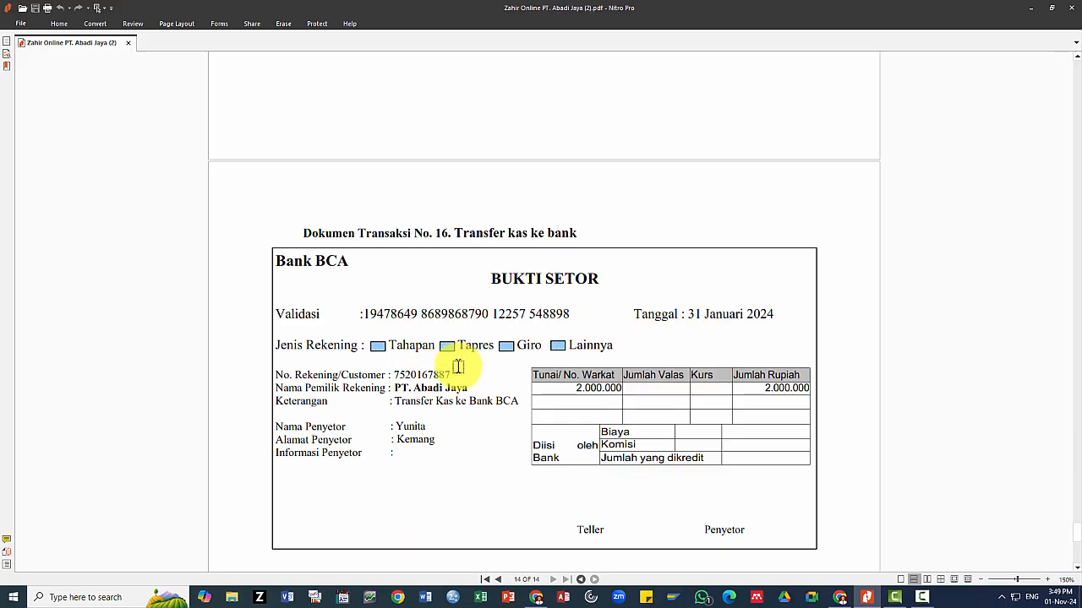
key("alt+Tab")
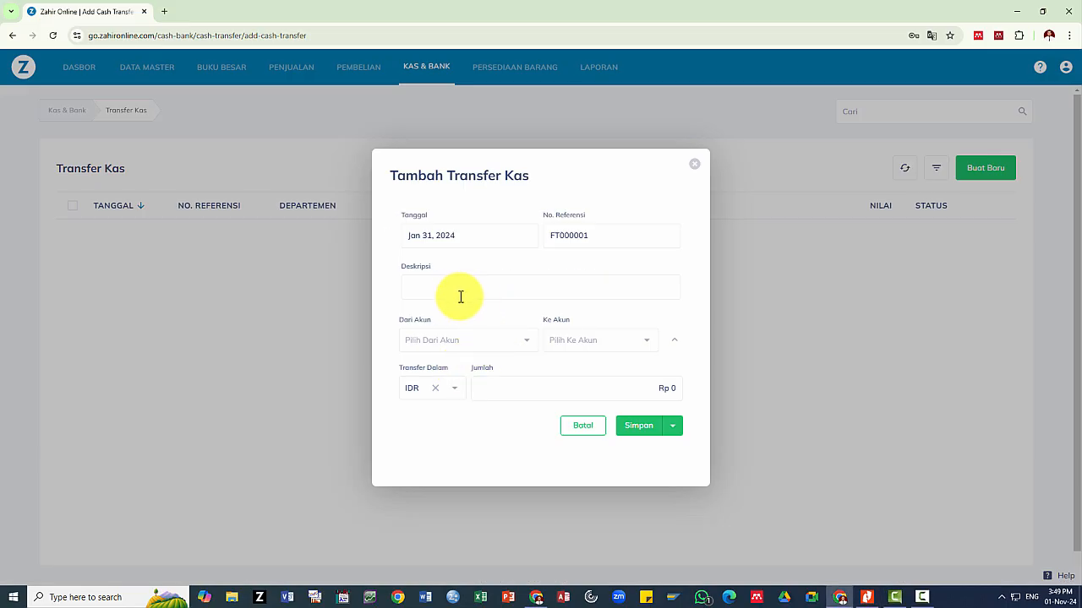
left_click(457, 290)
type("Transfer Kas ke Bank")
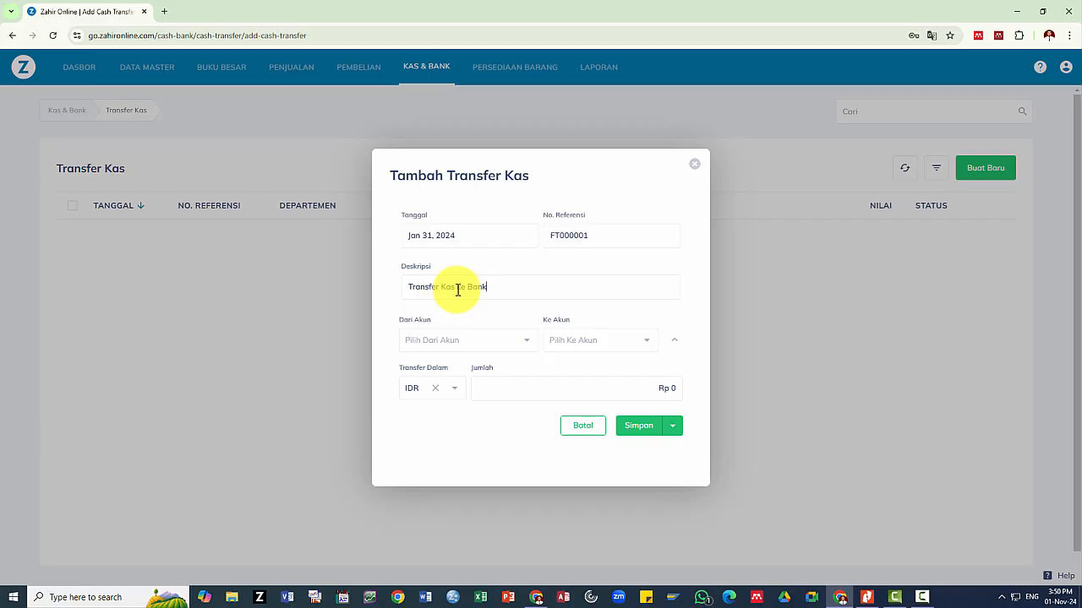
Choose Kas as the transfer's source account and Bank as its destination account
key("alt+Tab")
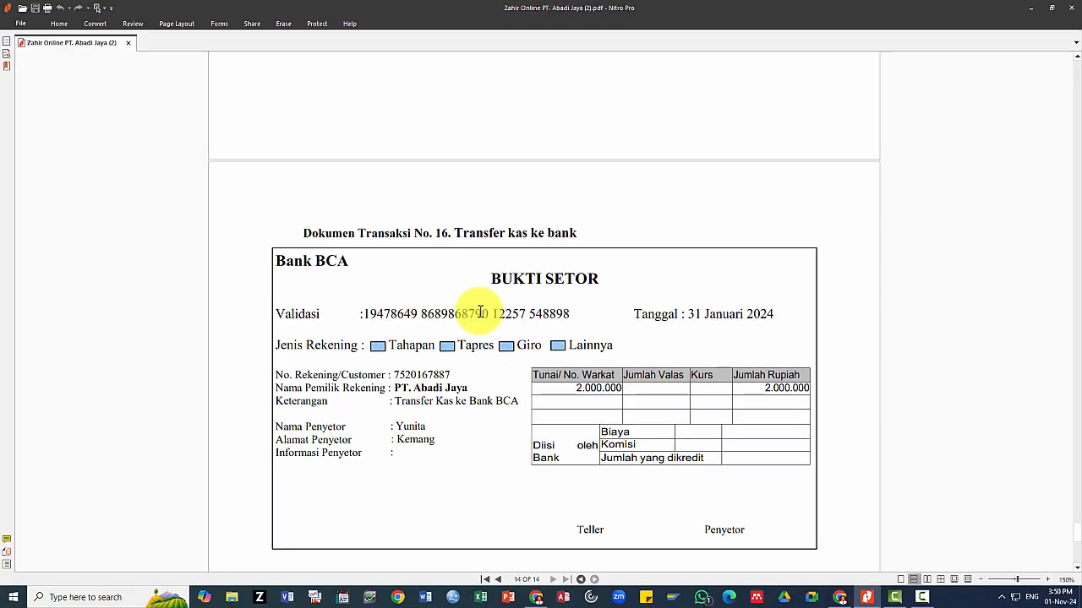
key("alt+Tab")
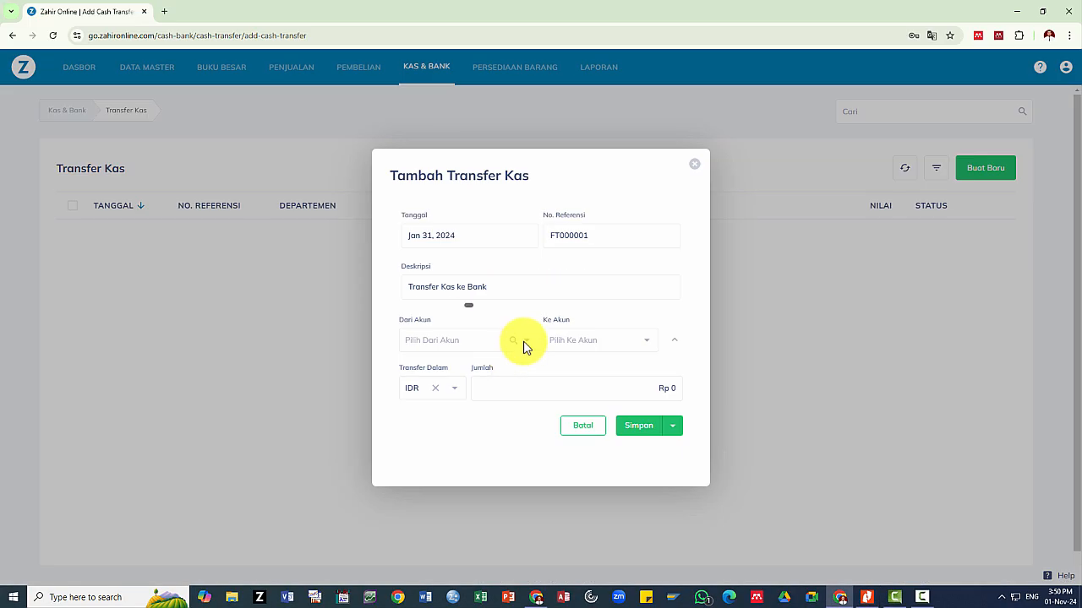
left_click(521, 341)
left_click(485, 396)
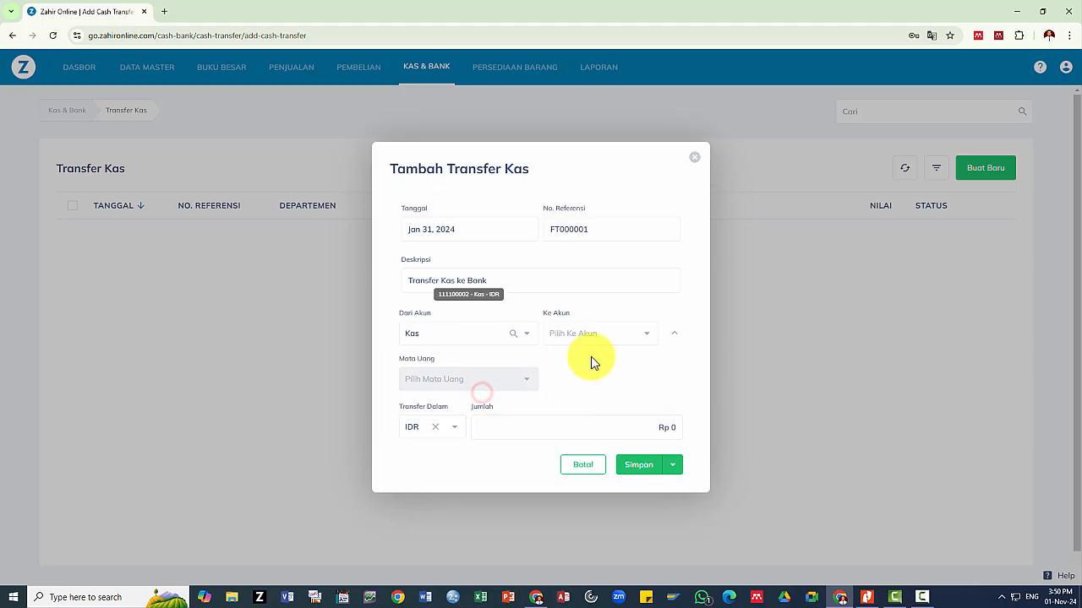
left_click(647, 334)
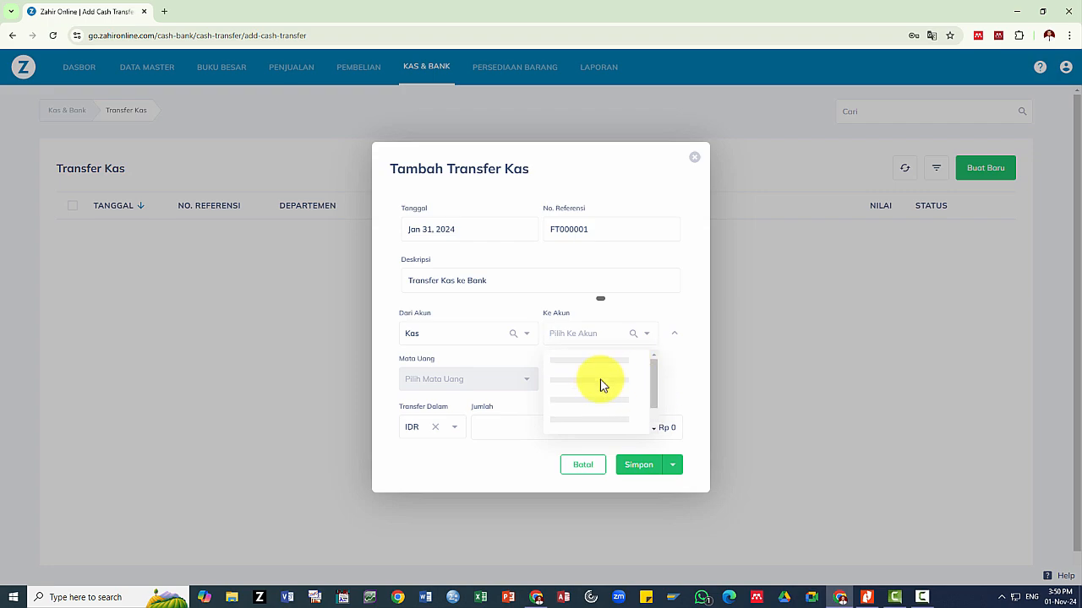
left_click(648, 334)
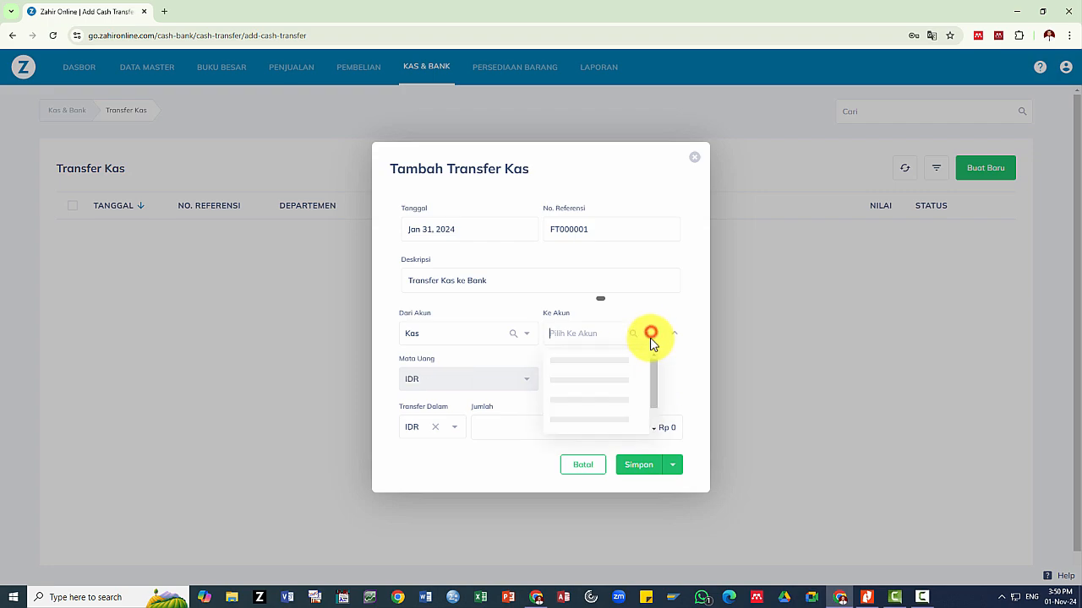
left_click_drag(653, 378, 652, 406)
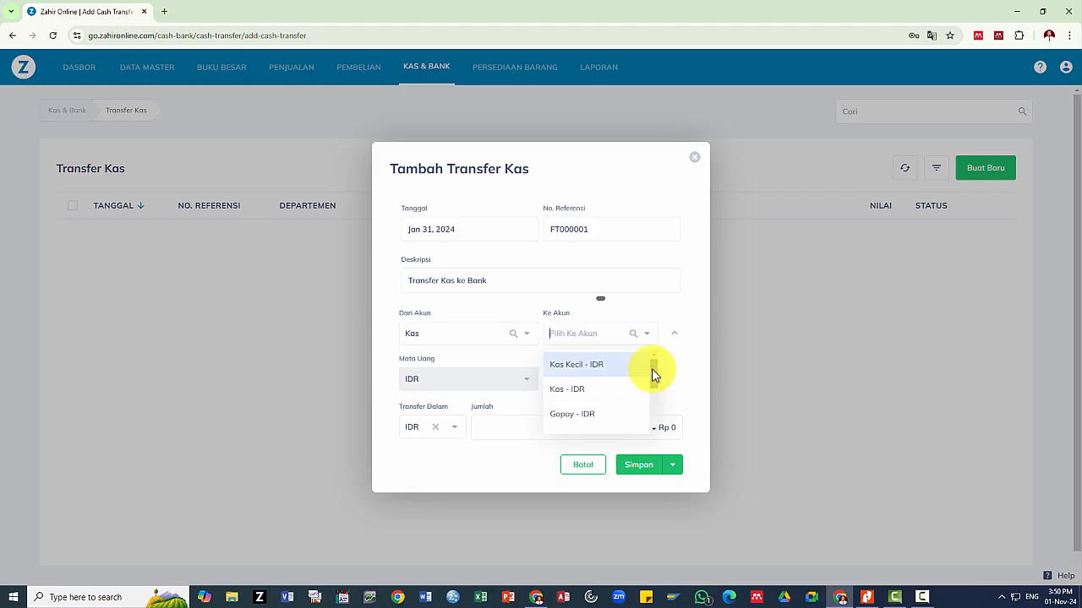
scroll(583, 410, "down", 3)
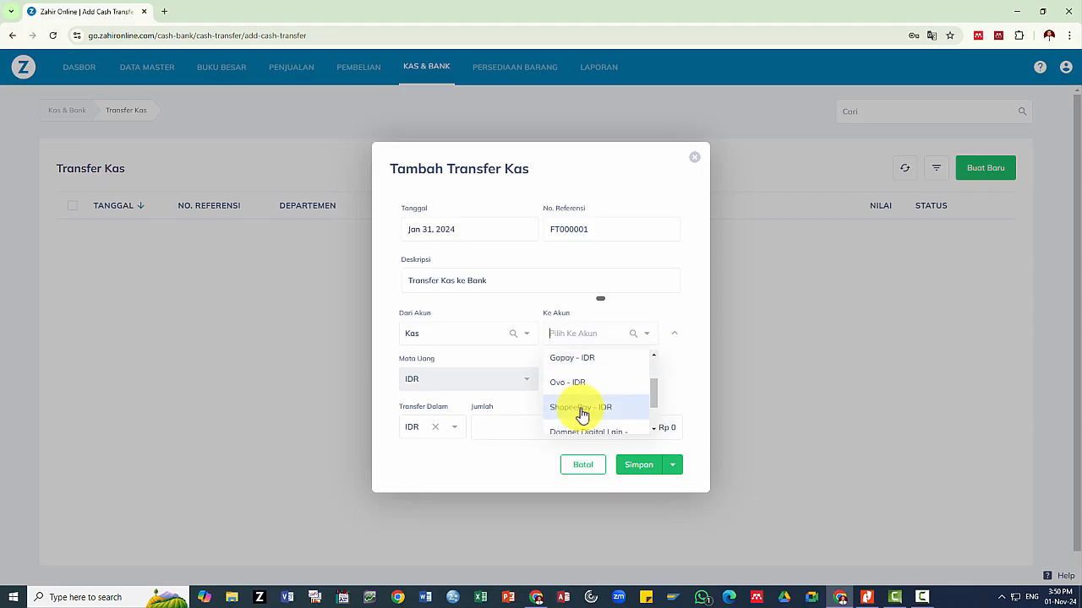
left_click(583, 420)
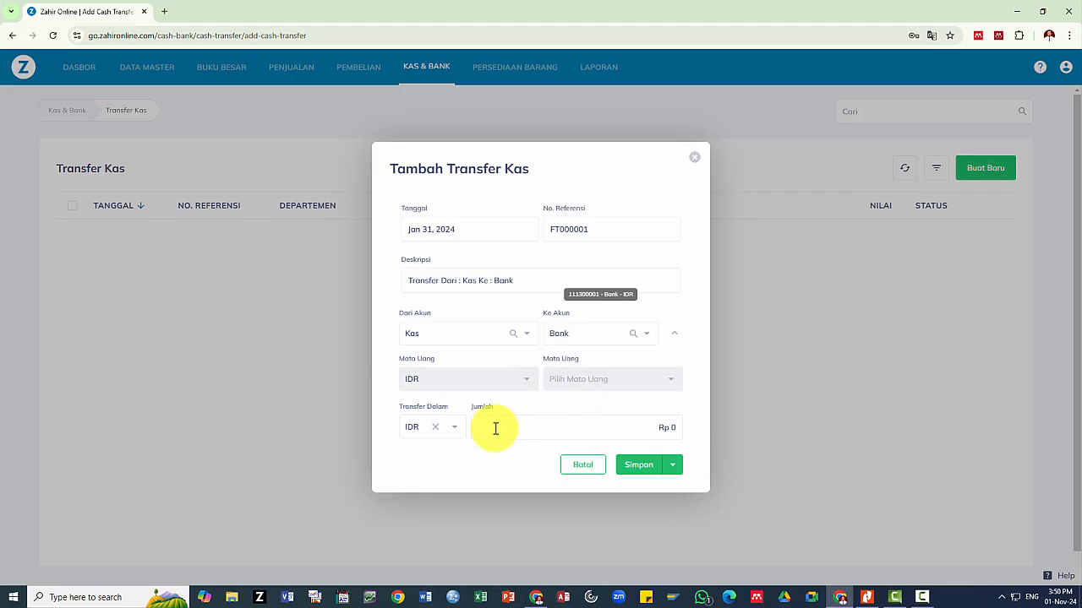
Check the deposit amount in the PDF, set Jumlah to Rp 2,000,000, save the cash transfer and close the blank form
key("alt+Tab")
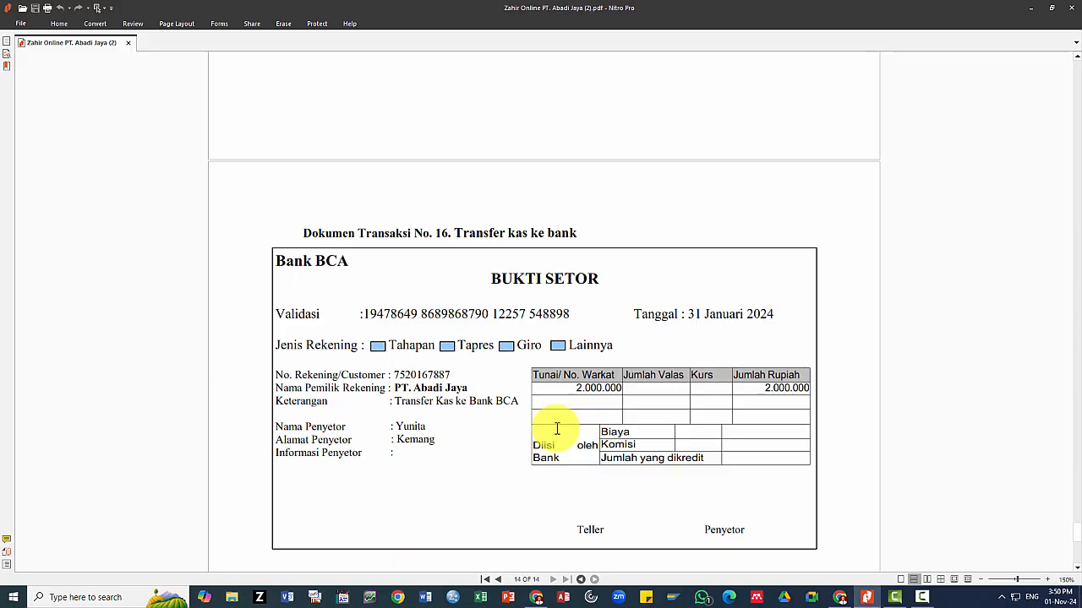
key("alt+Tab")
left_click(623, 430)
type("2,000,000")
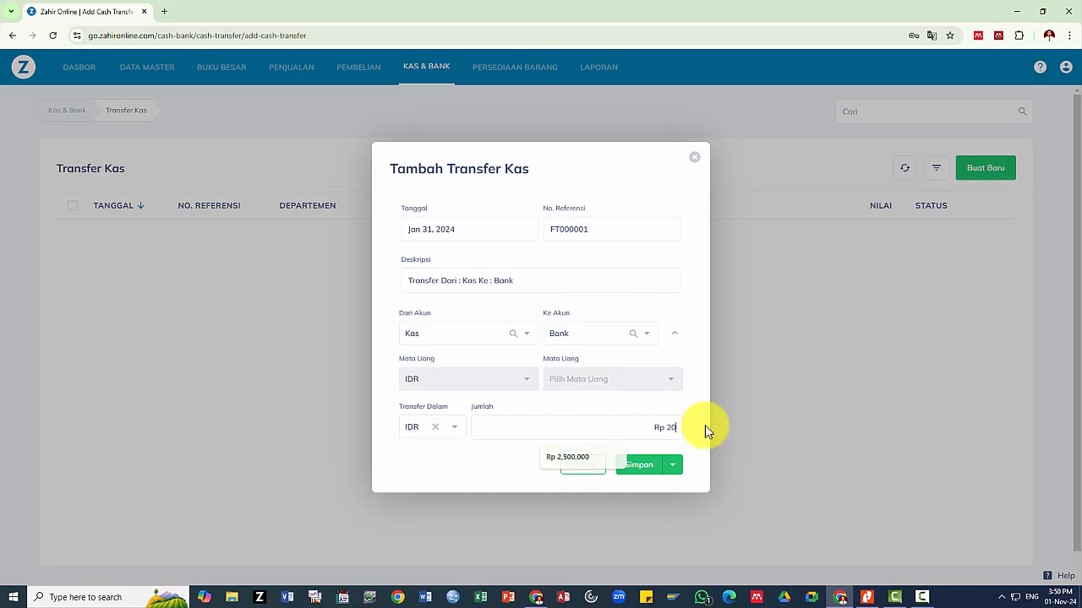
left_click(705, 429)
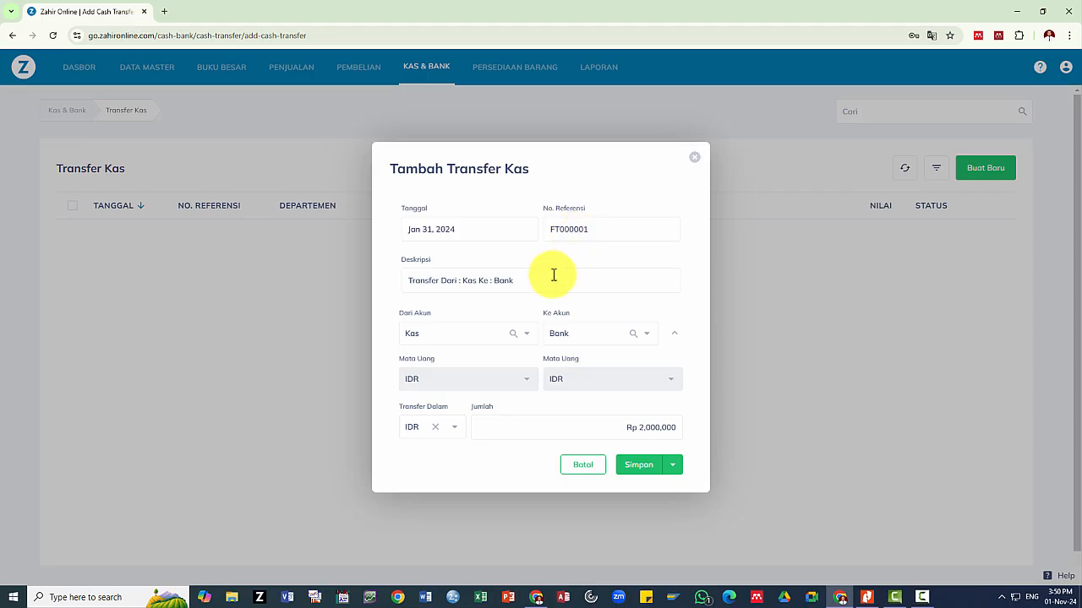
left_click(636, 467)
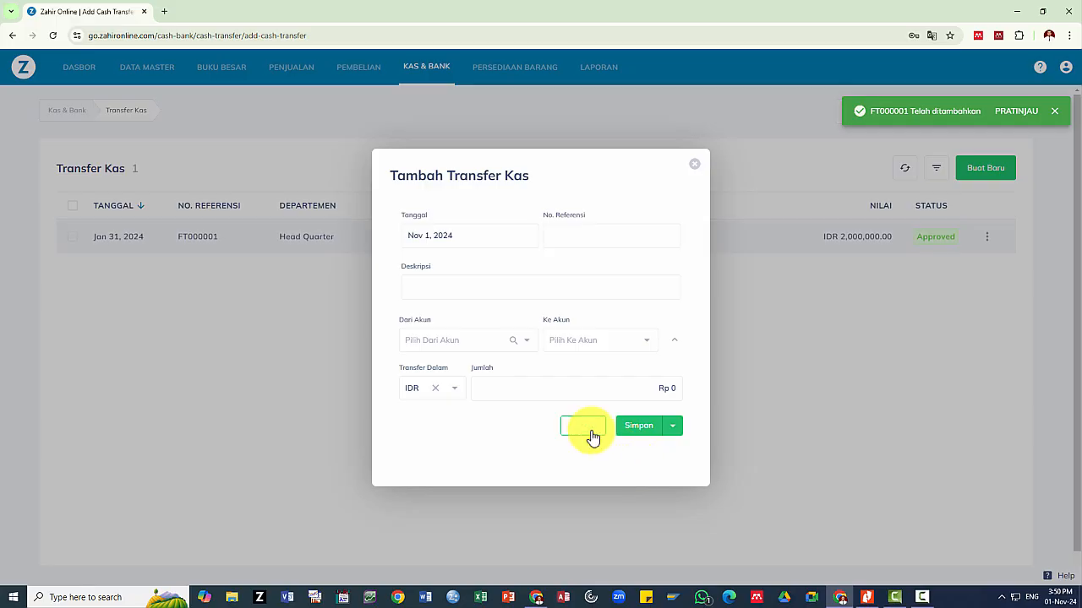
left_click(591, 432)
Review the journal voucher of cash transfer FT000001, then return to the Kas & Bank overview
left_click(985, 237)
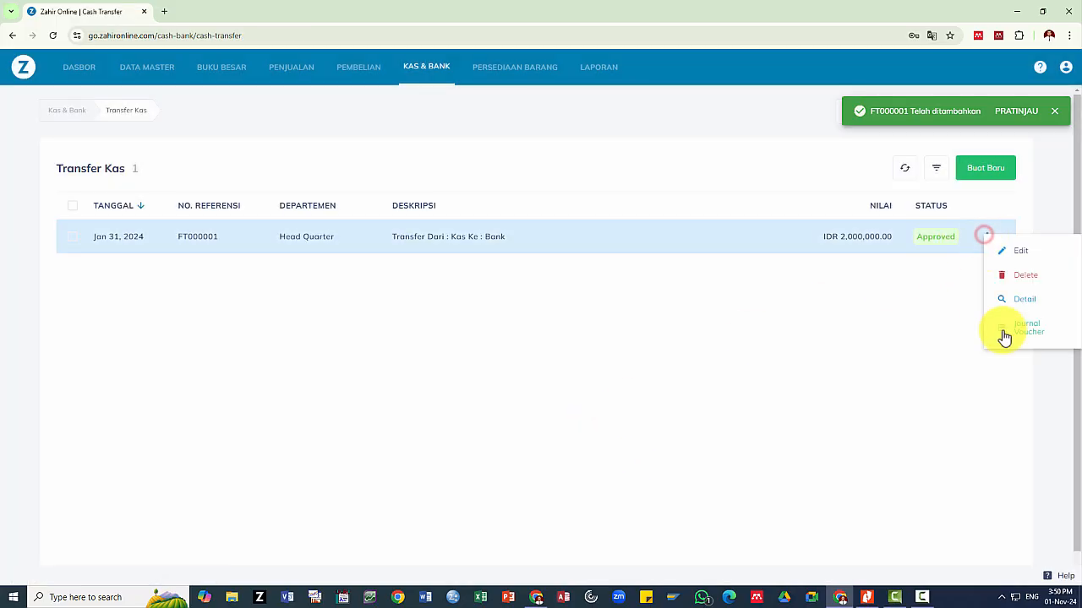
left_click(1005, 328)
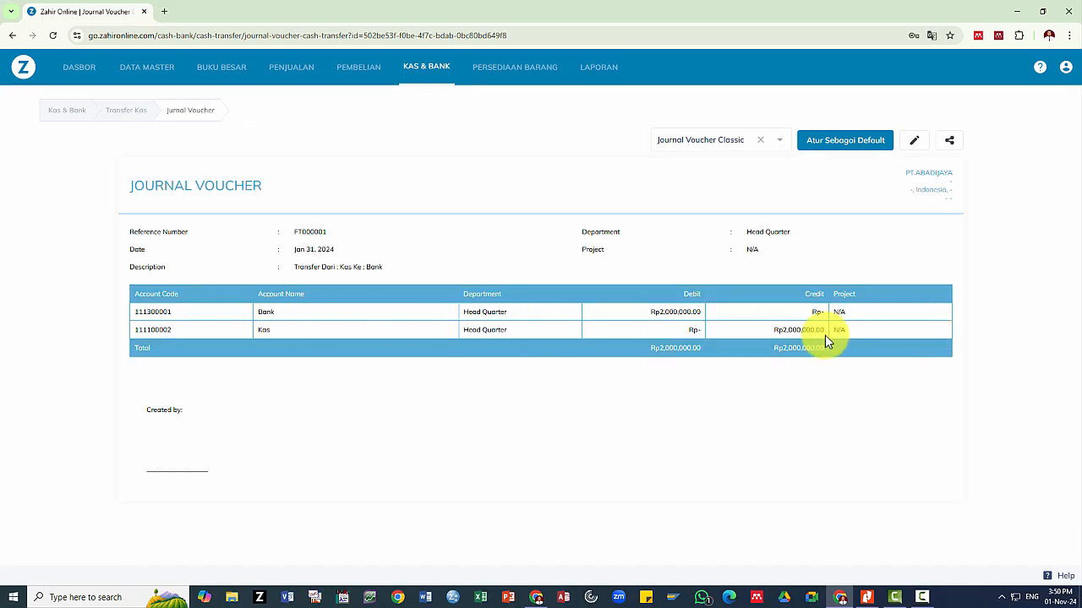
left_click(436, 68)
Switch to the PDF and read the instructions of Dokumen Transaksi No. 17
key("alt+Tab")
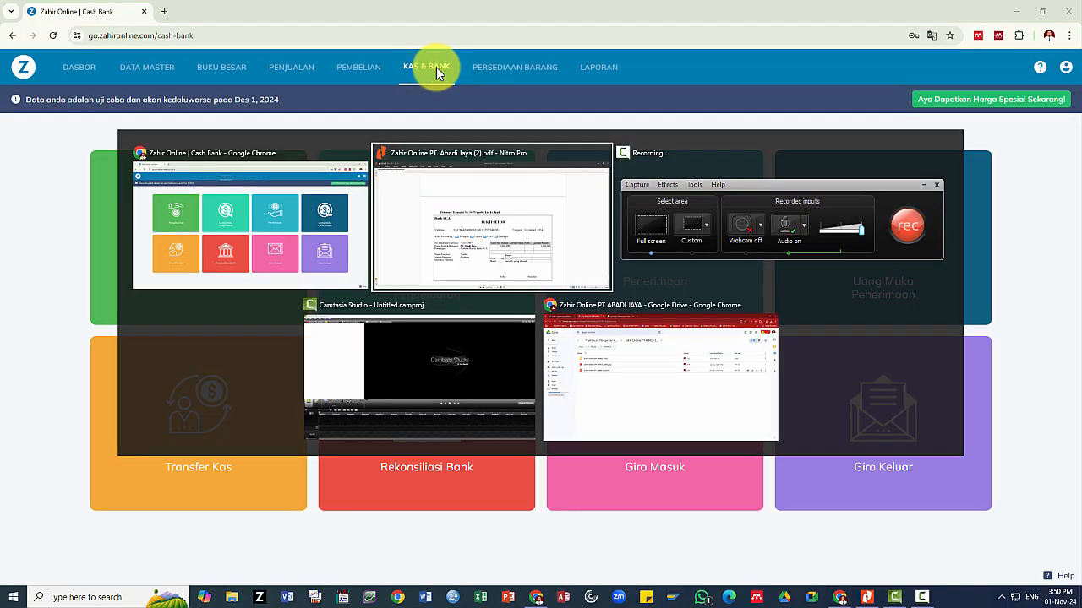
scroll(559, 365, "down", 5)
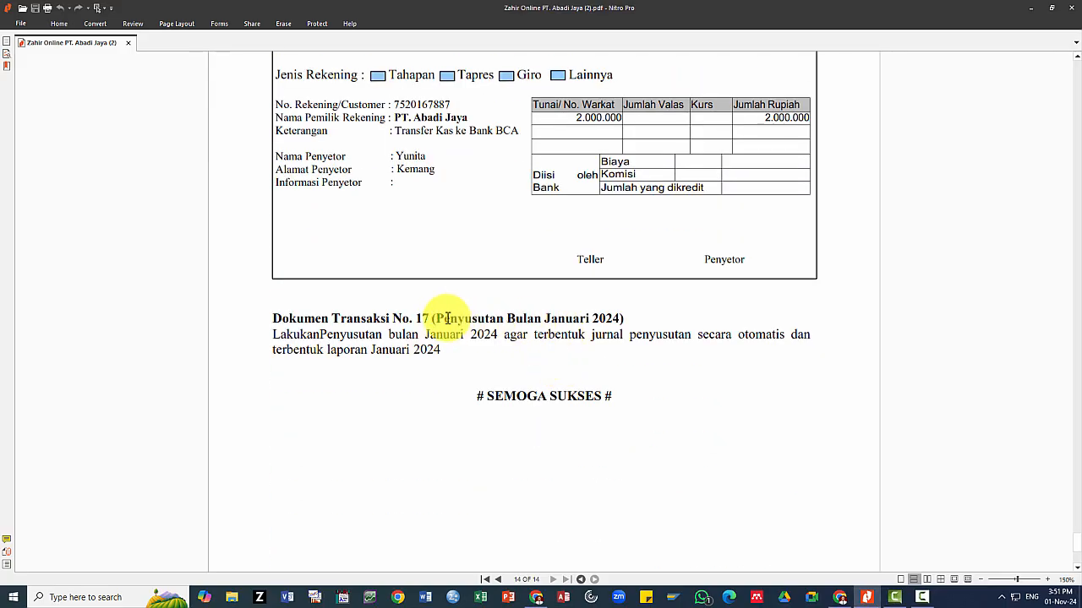
Highlight the title of Dokumen Transaksi No. 17 in the PDF, then switch to Zahir Online and open Penyusutan for the fixed assets
left_click_drag(436, 319, 622, 320)
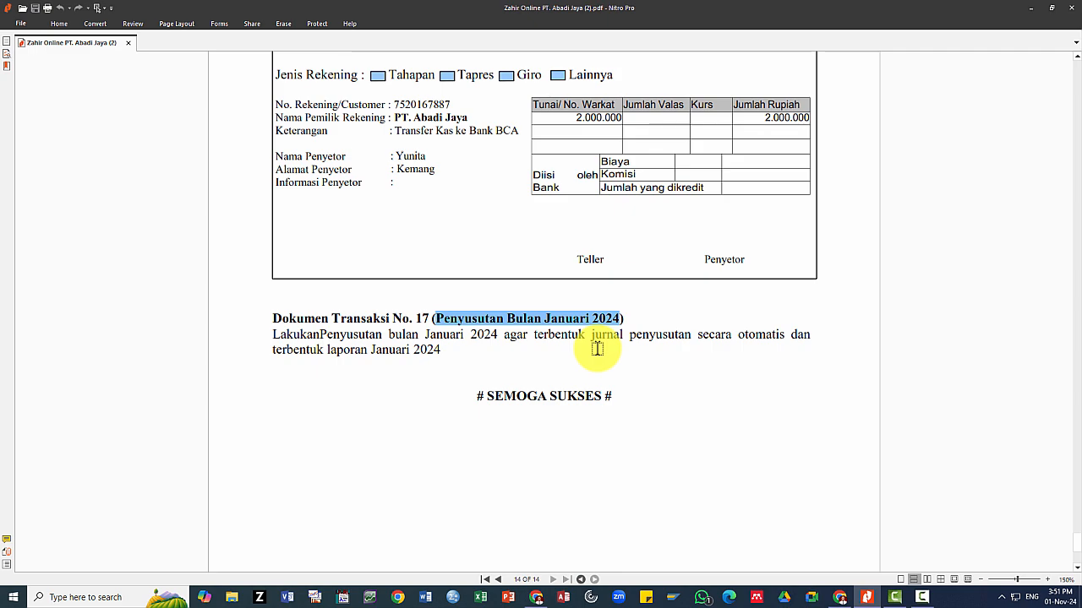
key("alt+Tab")
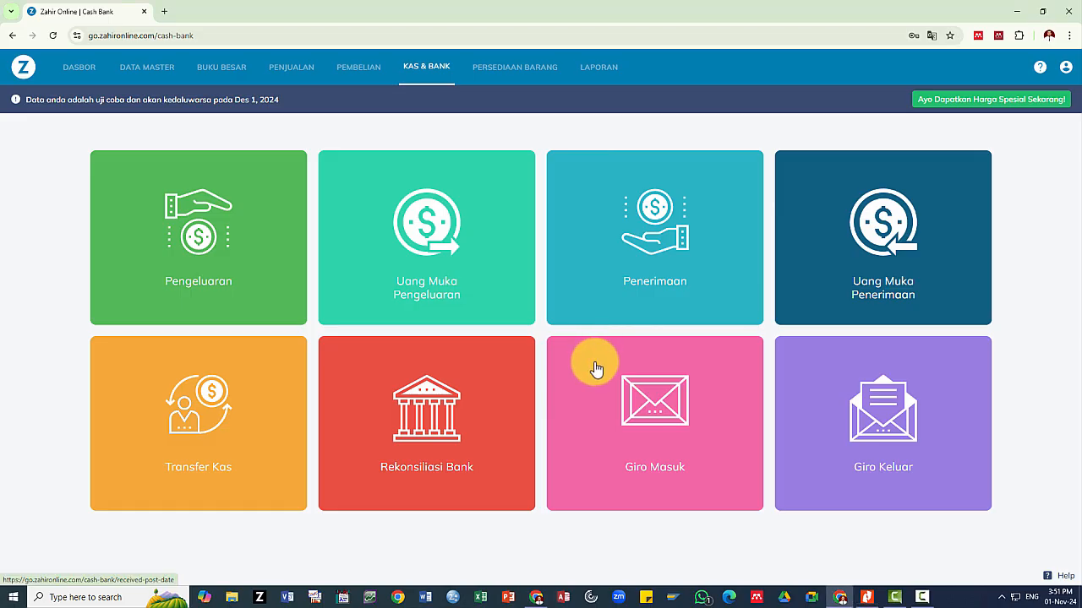
left_click(149, 66)
scroll(144, 189, "down", 3)
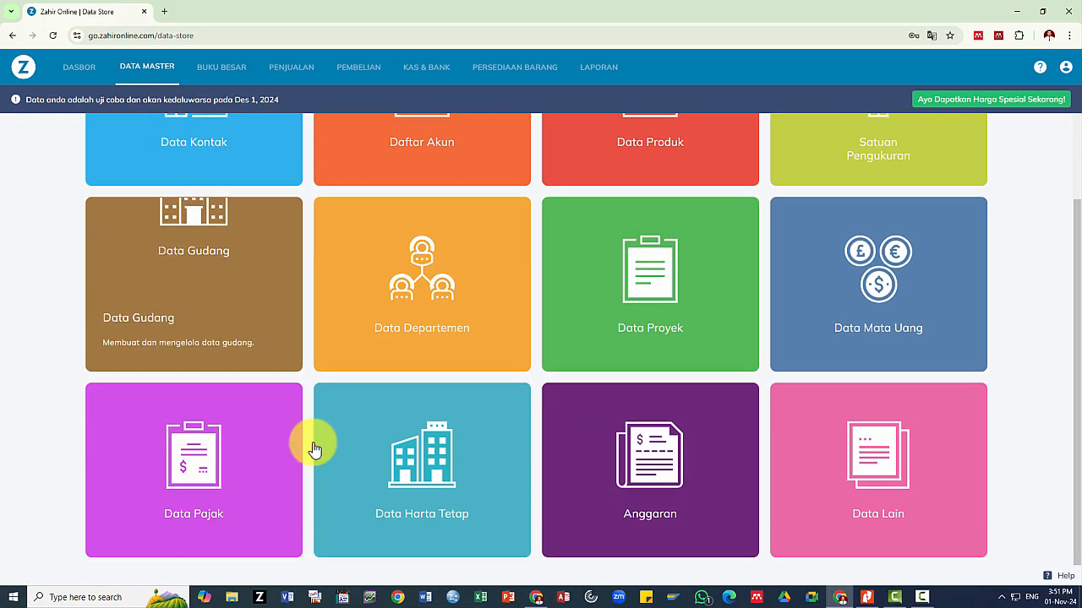
left_click(445, 470)
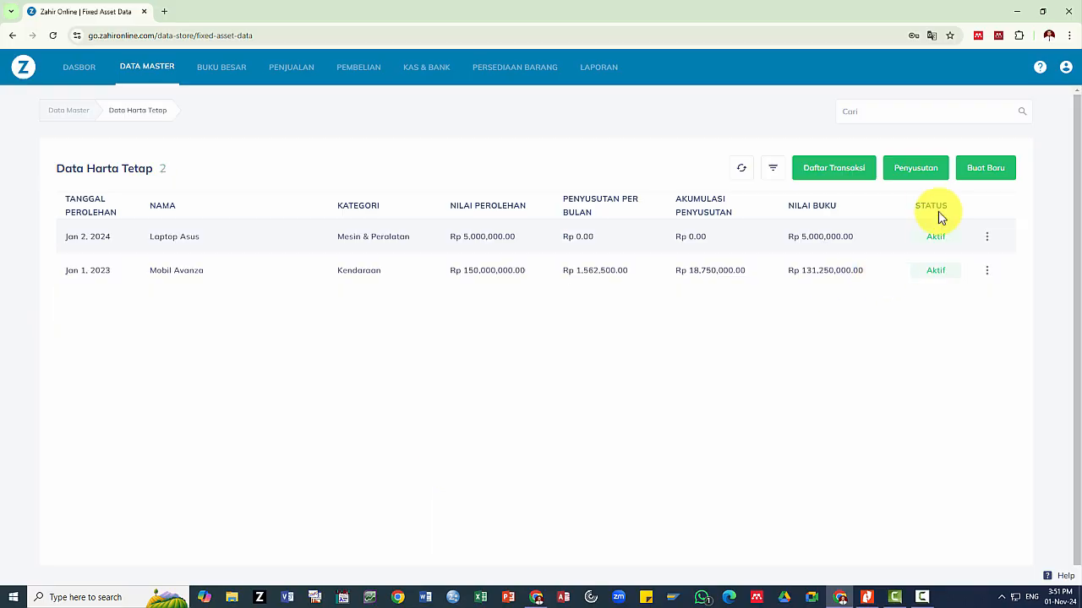
left_click(919, 178)
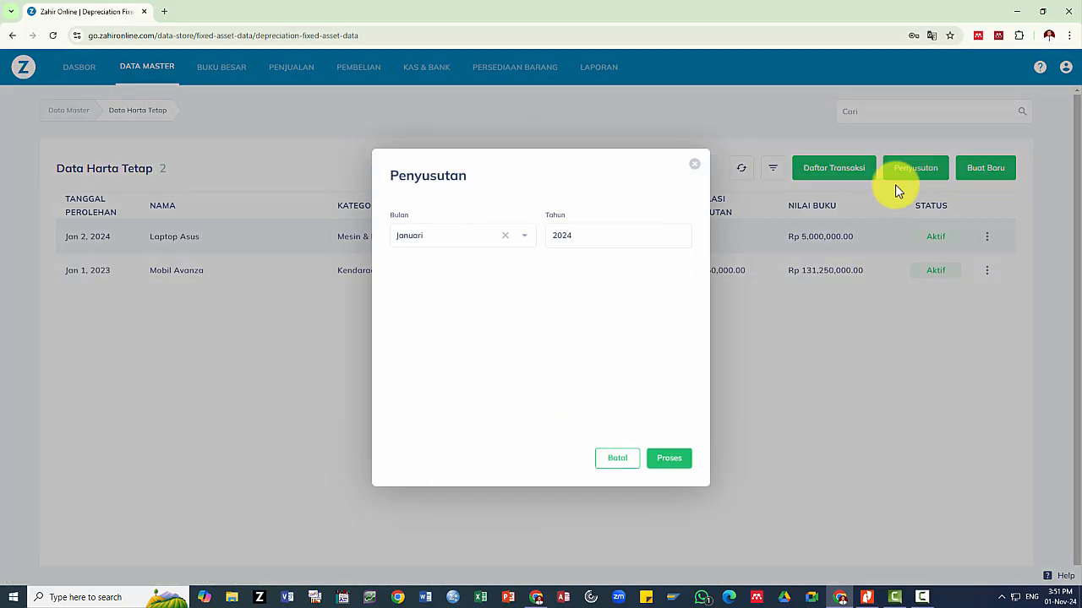
Process the fixed asset depreciation for Januari 2024 with the reason "Penyusutan Aset Bulan Januari 2024"
left_click(571, 244)
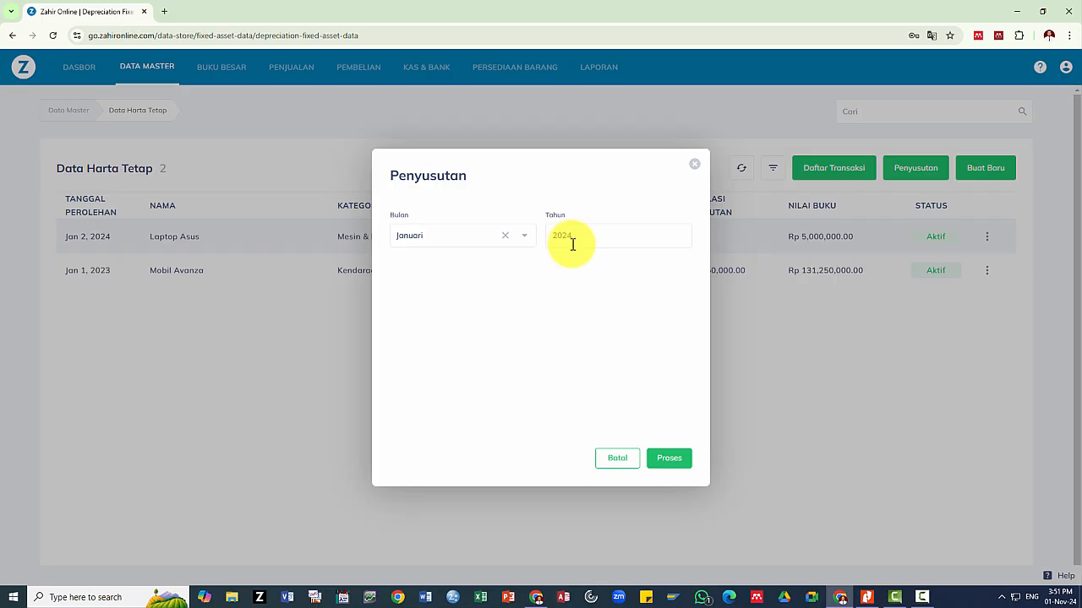
left_click(667, 468)
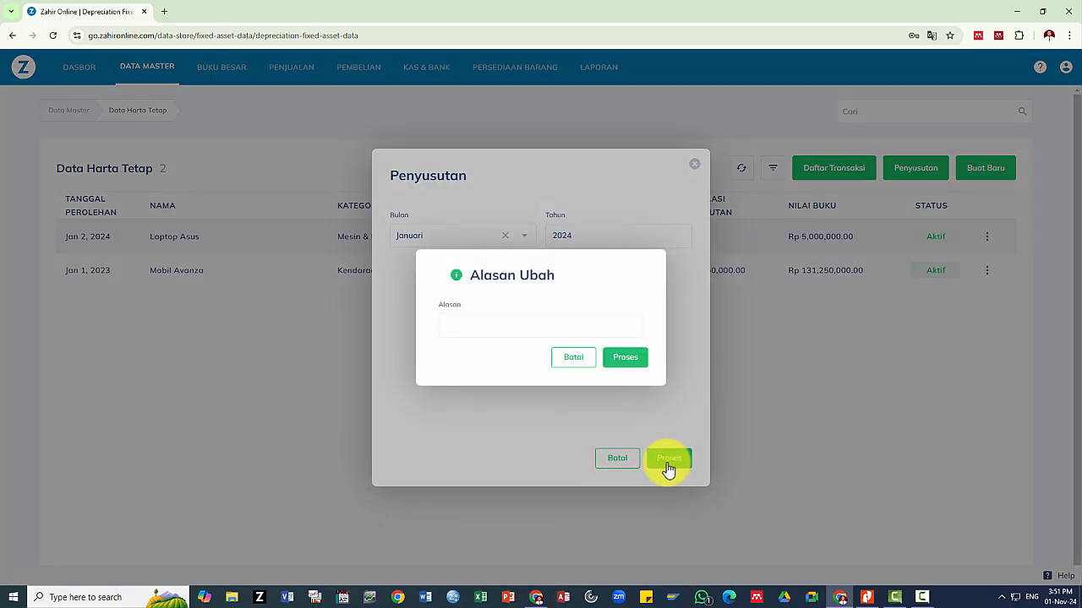
left_click(510, 325)
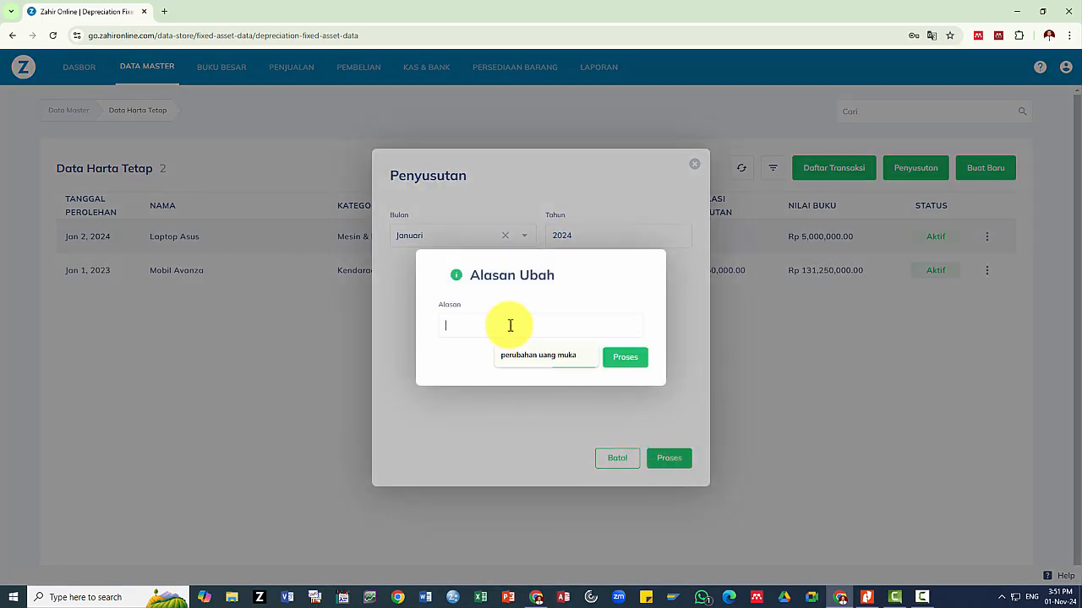
type("Penyusutan Aset Bulan Januari 2024")
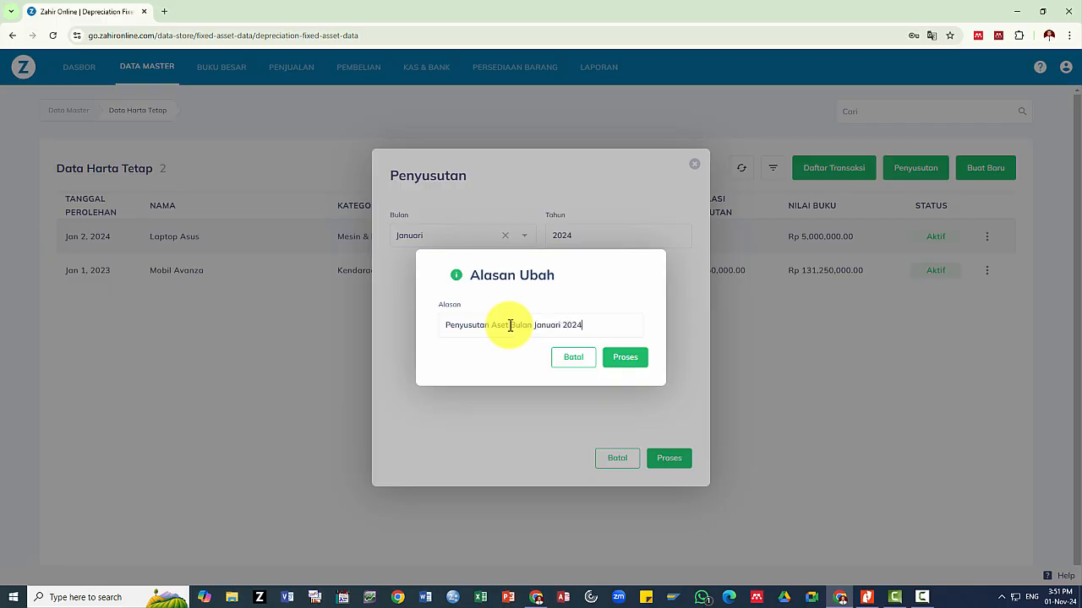
left_click(628, 365)
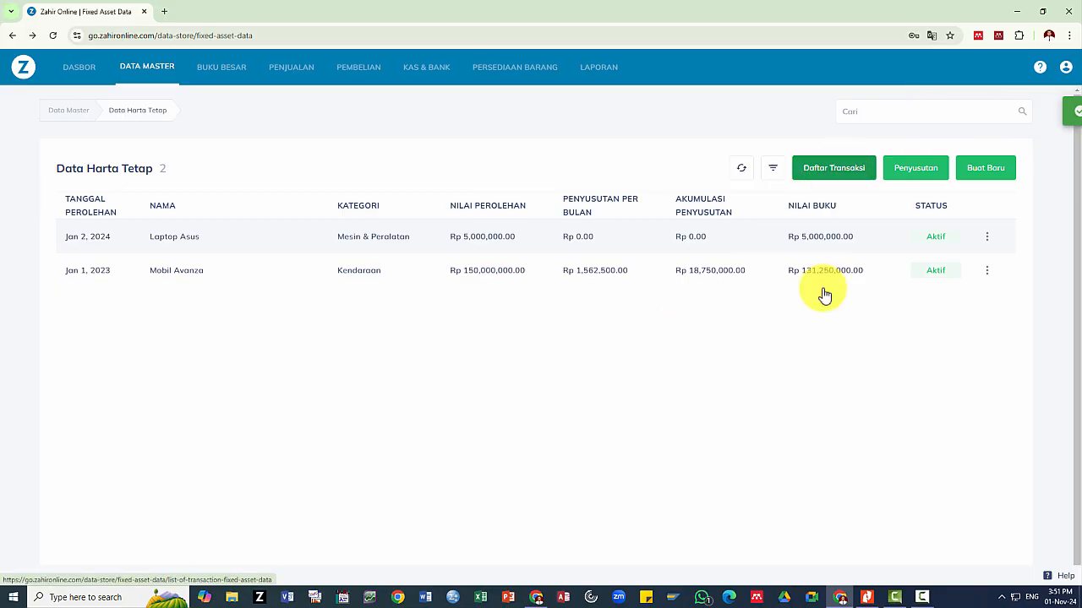
Check the fixed asset transaction list and the depreciation values in Data Harta Tetap
left_click(825, 167)
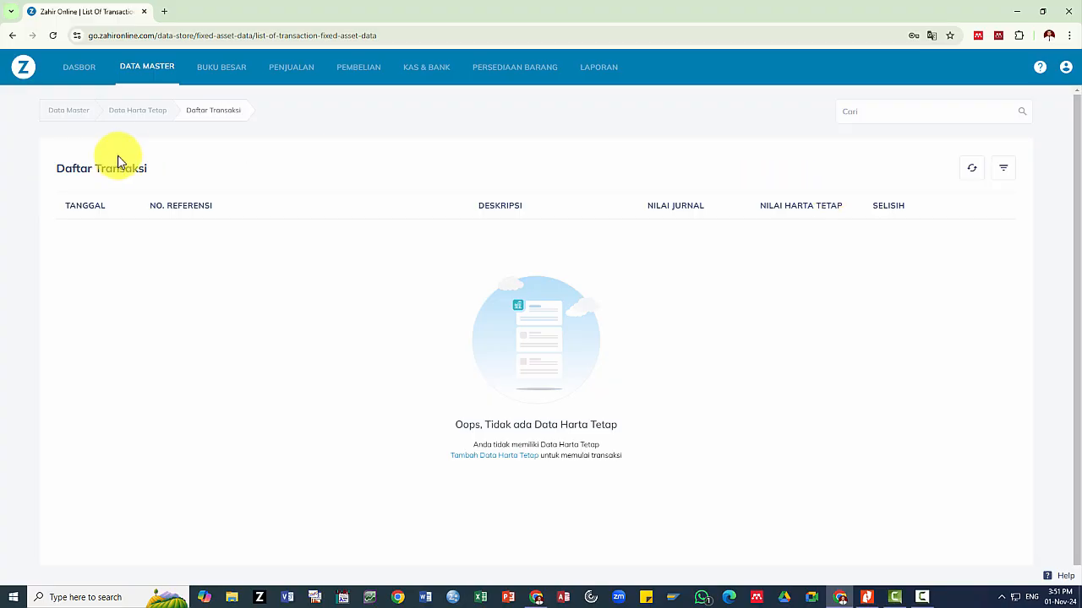
left_click(160, 110)
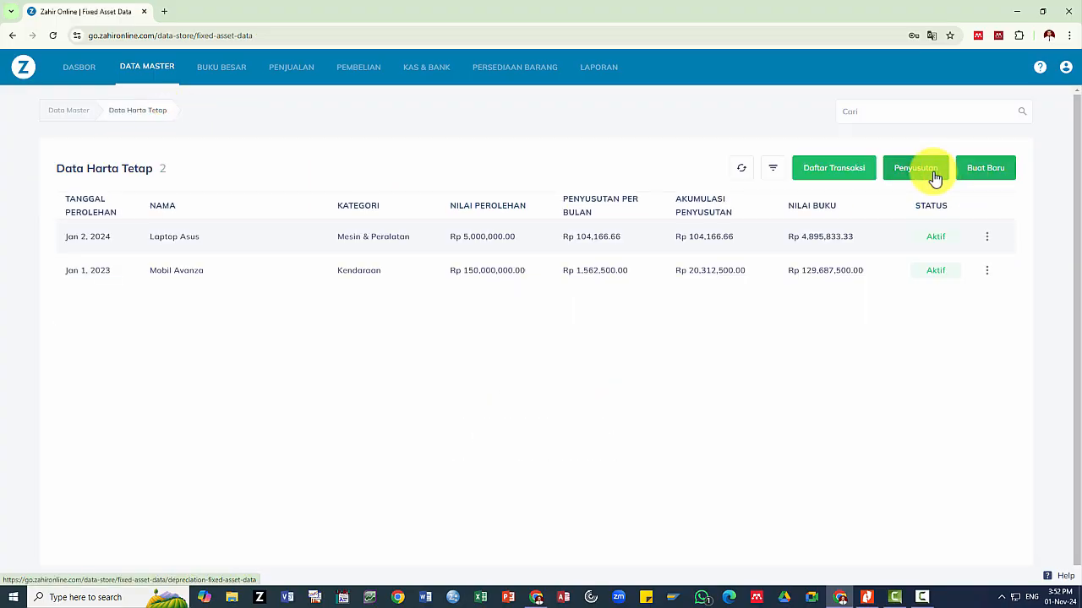
left_click(933, 173)
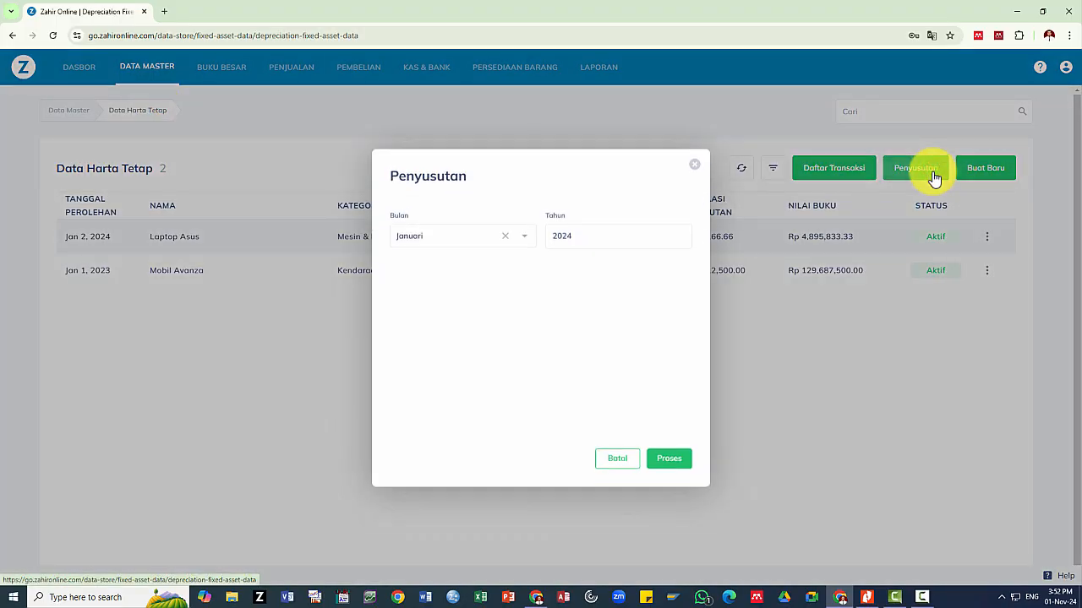
left_click(693, 169)
left_click(821, 172)
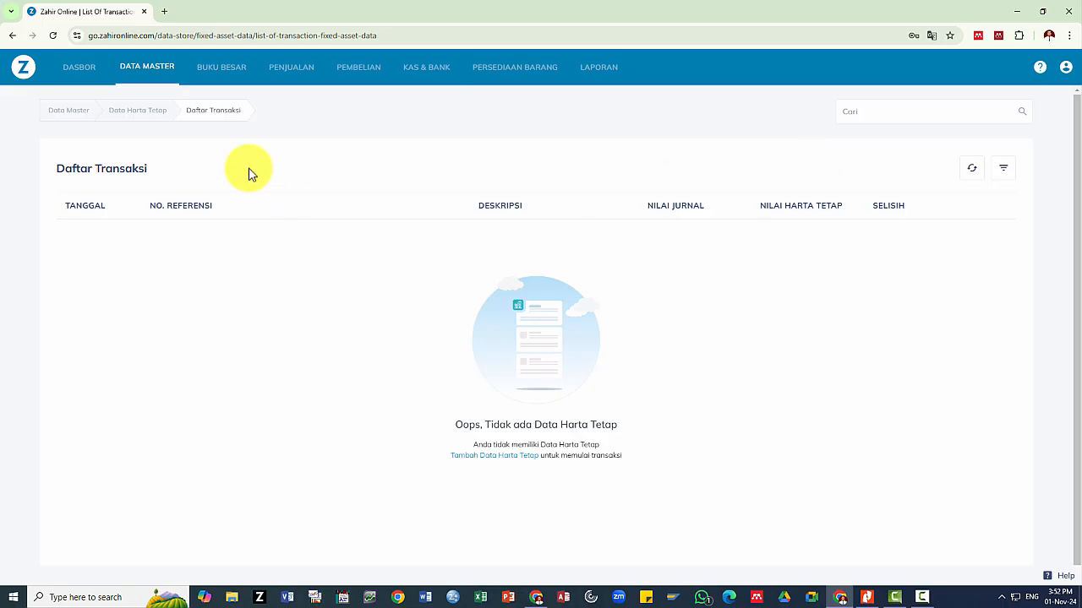
left_click(140, 111)
Open the journal voucher of the Penyusutan Bulan January 2024 entry in Jurnal Umum
left_click(223, 78)
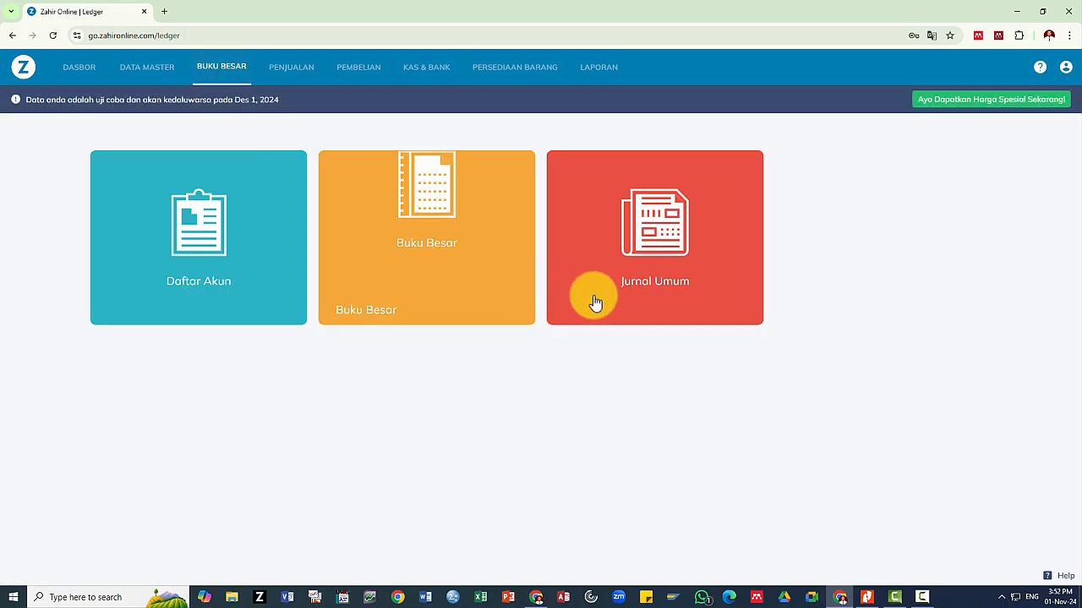
left_click(669, 265)
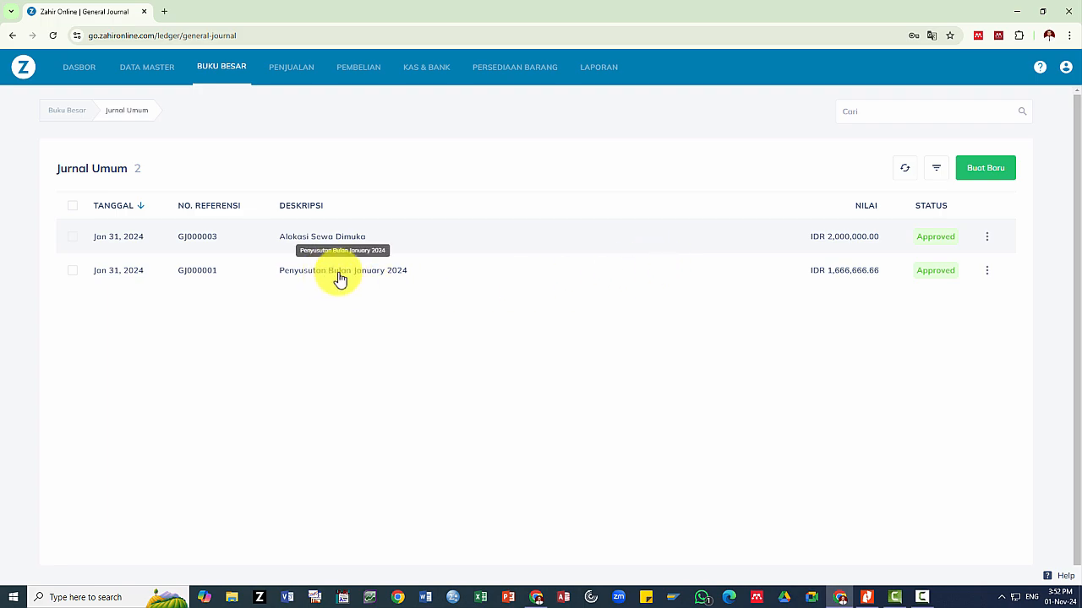
left_click(985, 272)
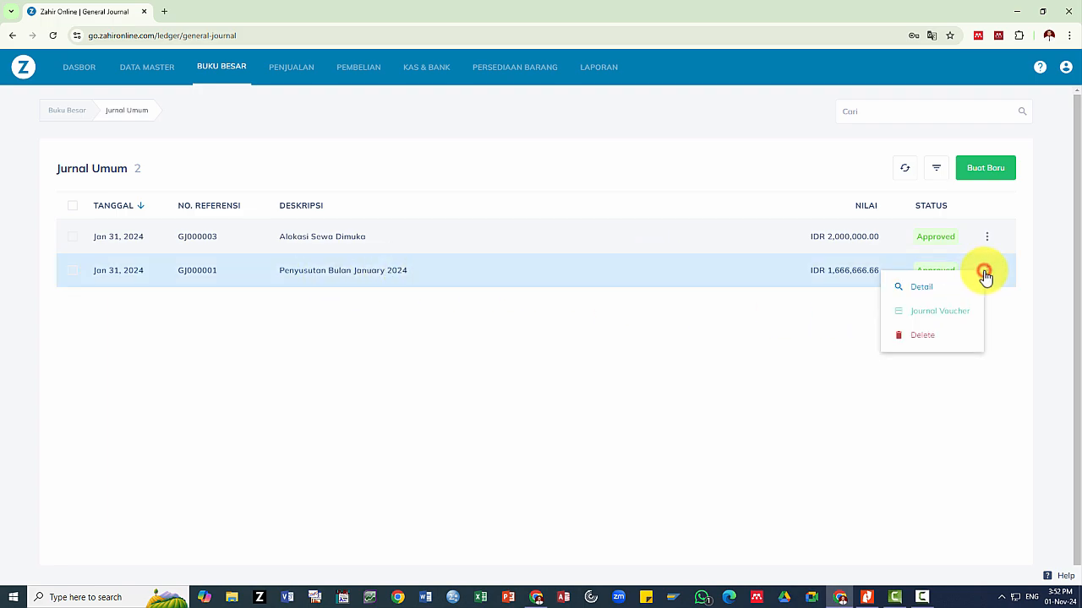
left_click(946, 312)
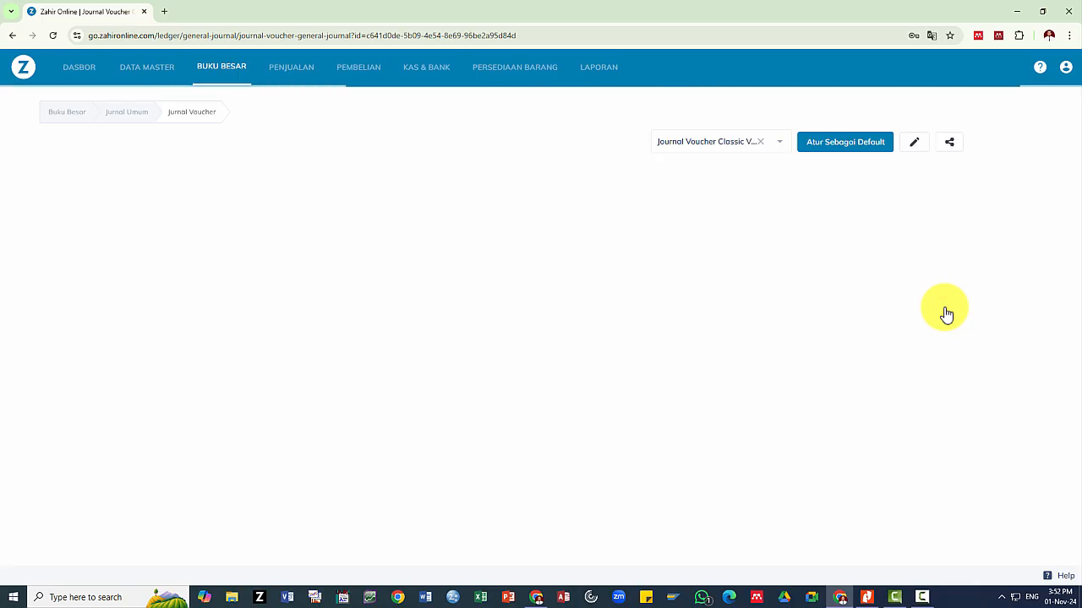